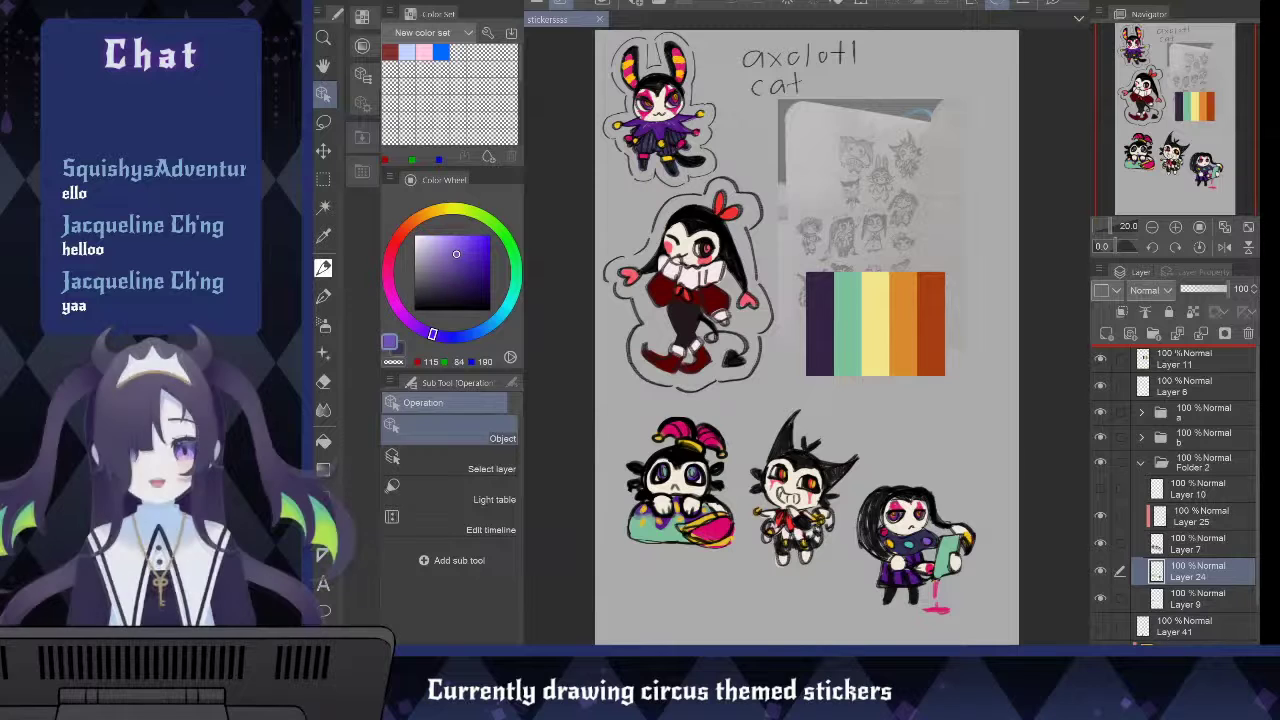
Paste the photo of the printed sticker sheet, enlarge and reposition it over the sketches, and hide its layer
key("ctrl+v")
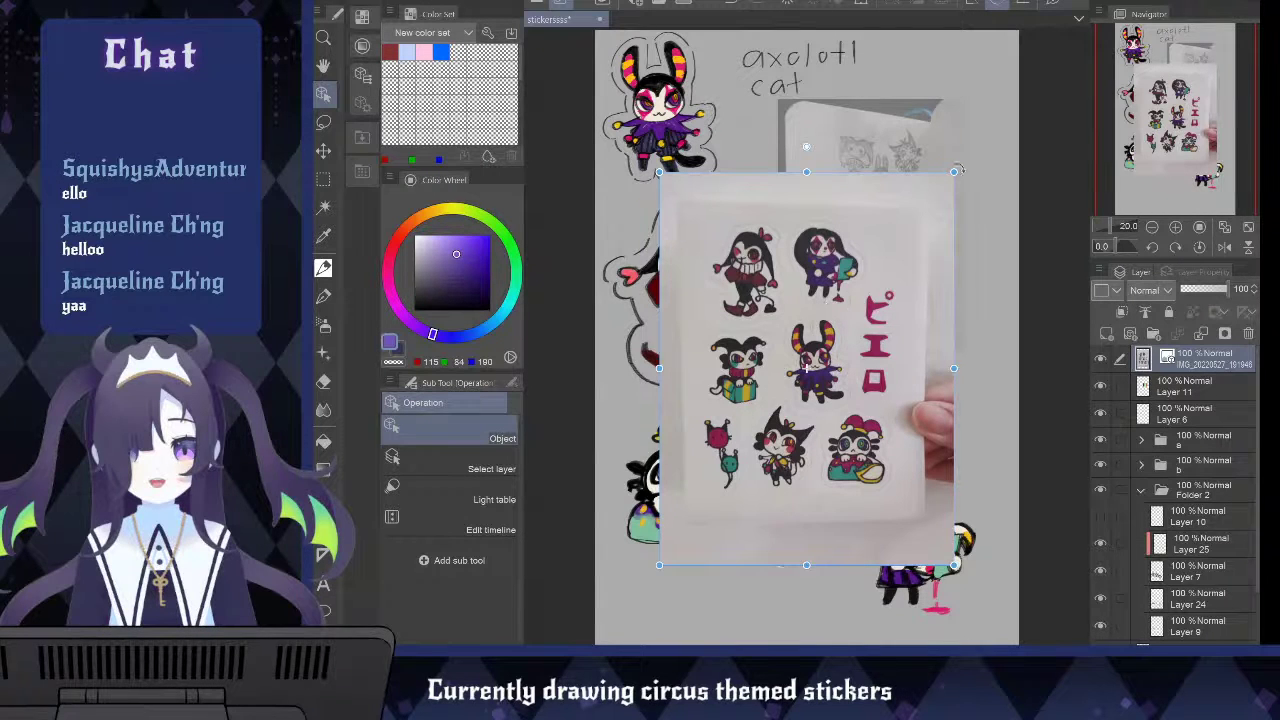
left_click_drag(957, 171, 1025, 92)
key("k")
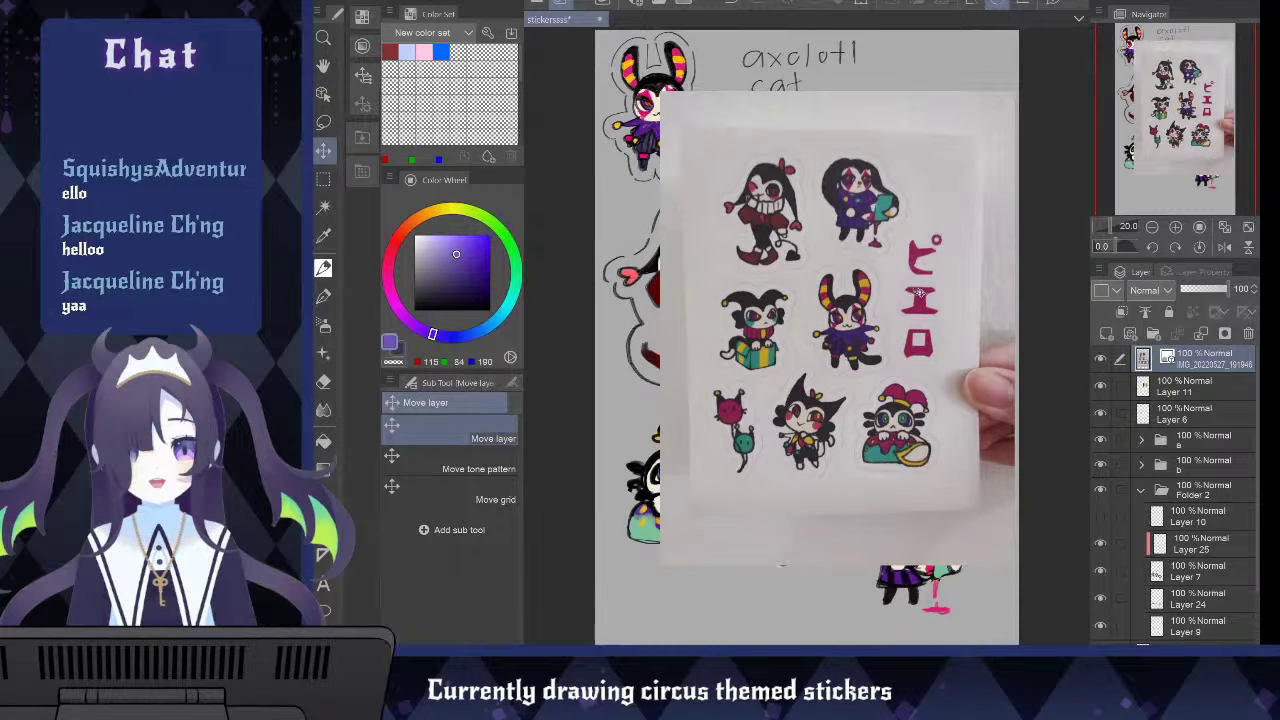
left_click_drag(919, 292, 860, 320)
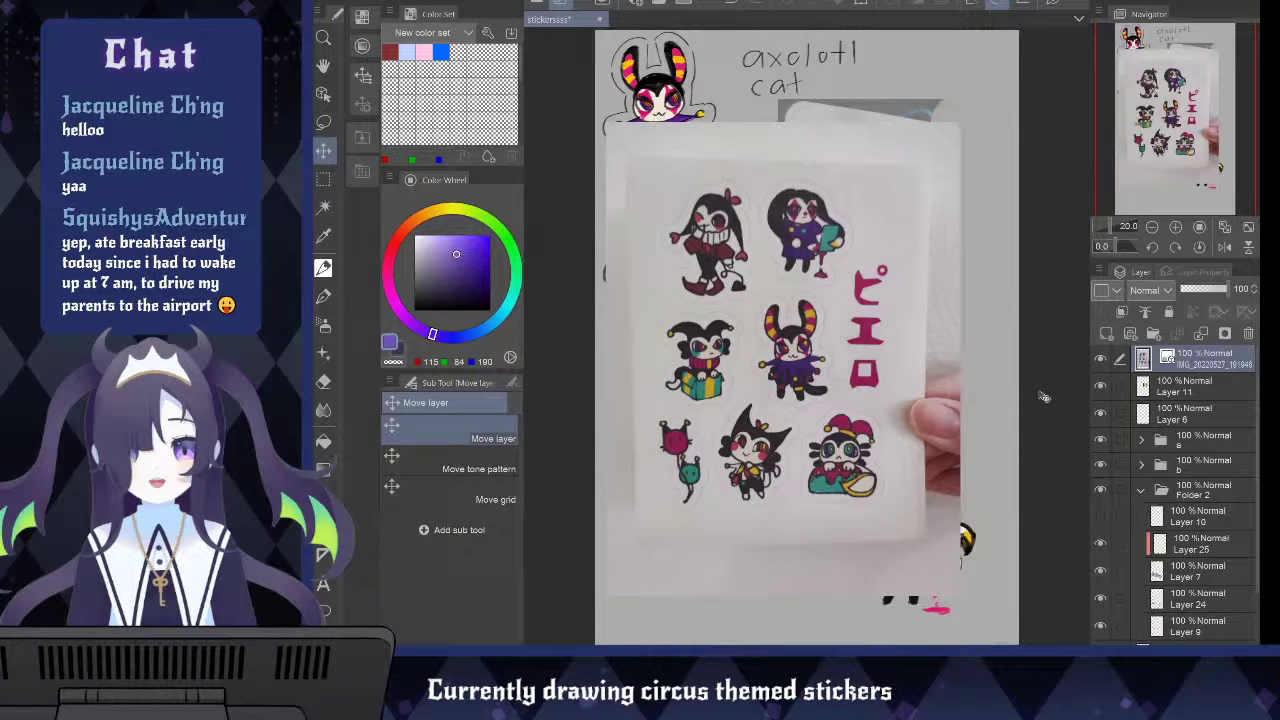
left_click(1102, 358)
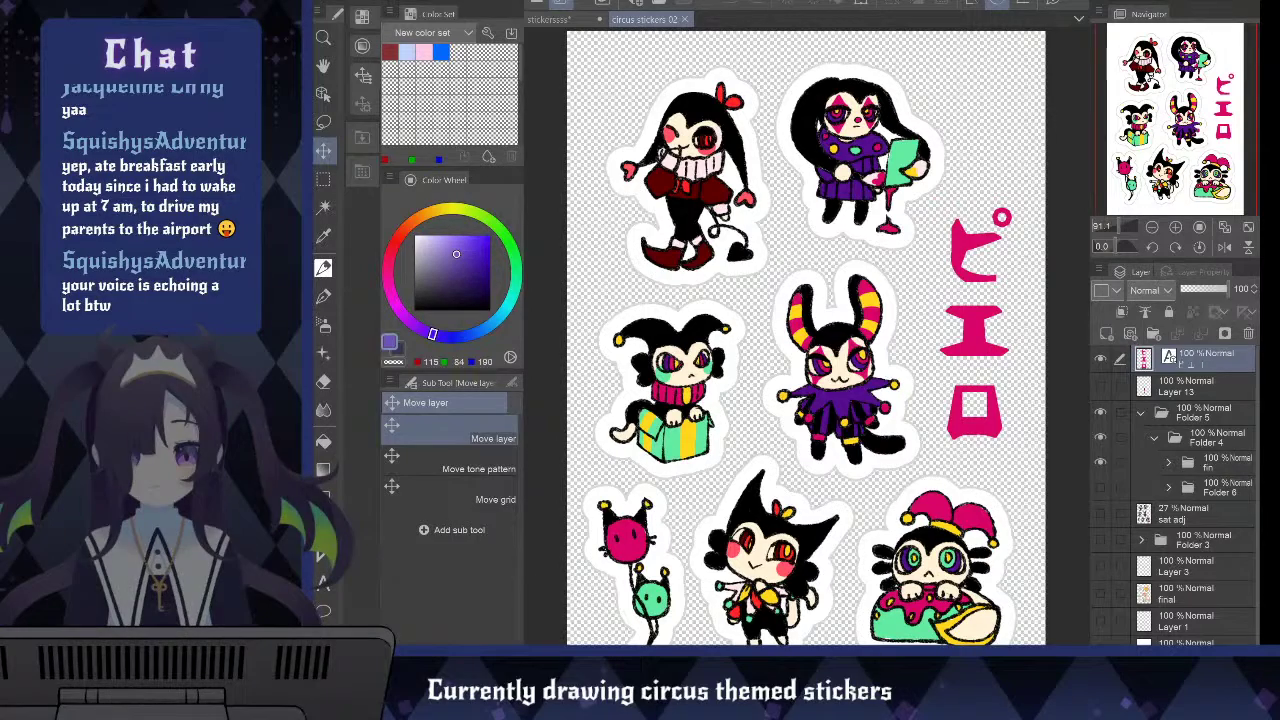
Look over the layered circus stickers 02 sheet and close the file
scroll(704, 420, "down", 3)
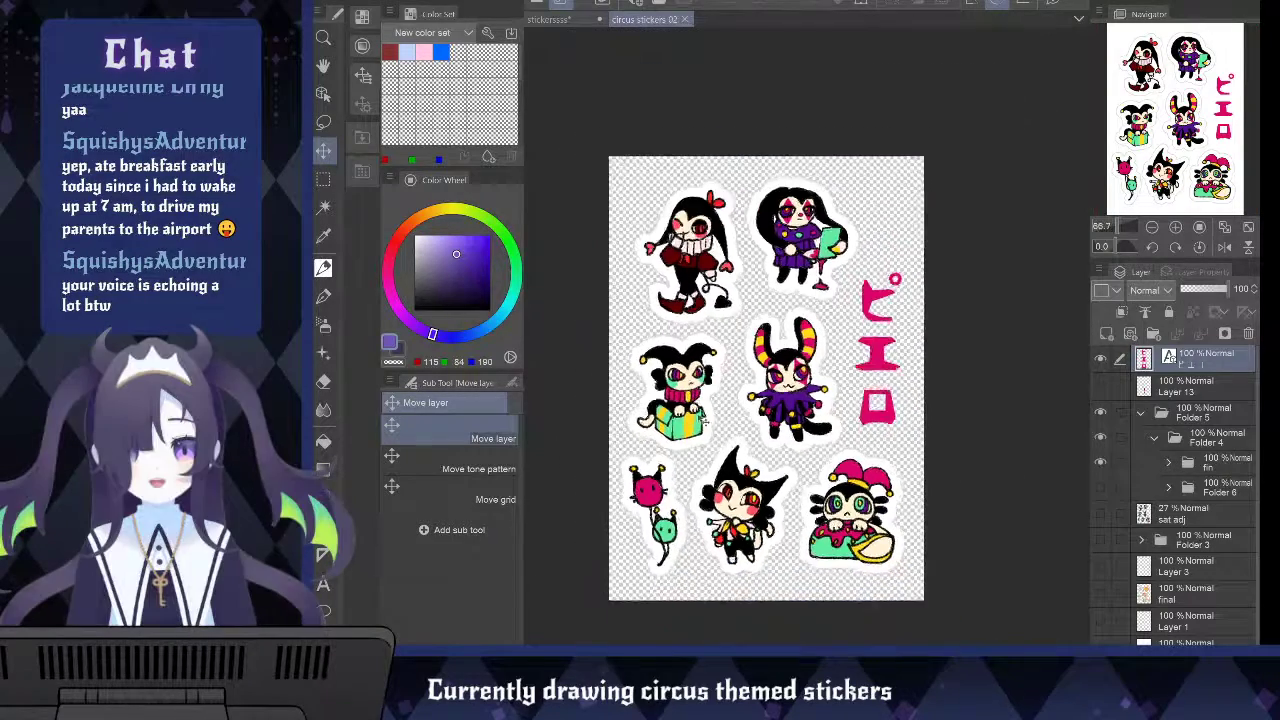
scroll(705, 422, "down", 3)
scroll(725, 415, "up", 4)
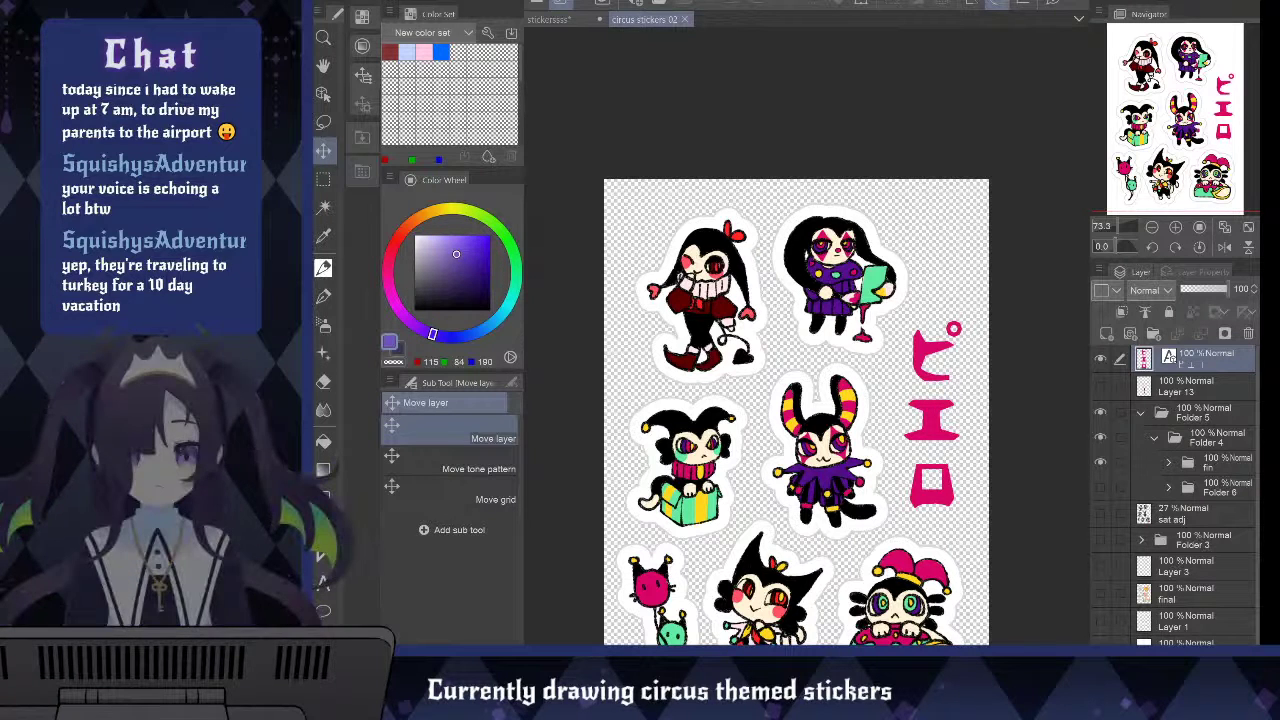
left_click(685, 19)
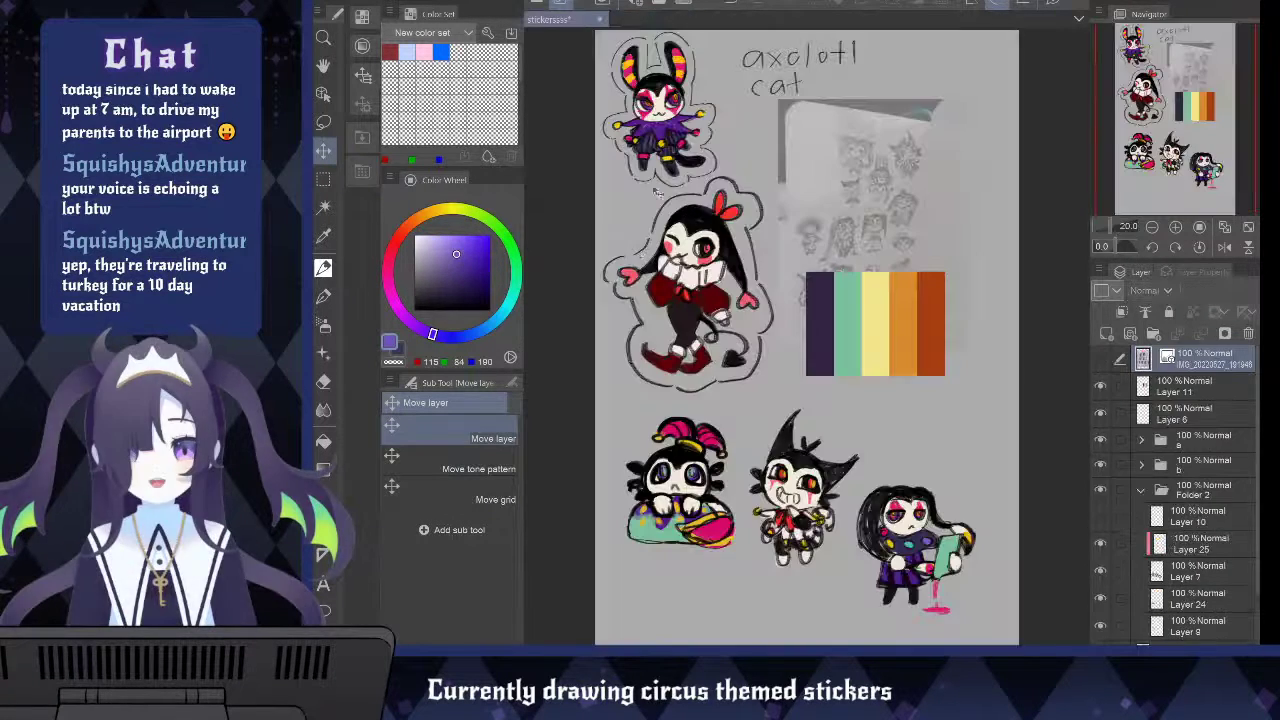
Look over the circus stickers 02.png and circus stickers 01.png sheets, and close both files
scroll(667, 420, "down", 3)
scroll(860, 408, "up", 3)
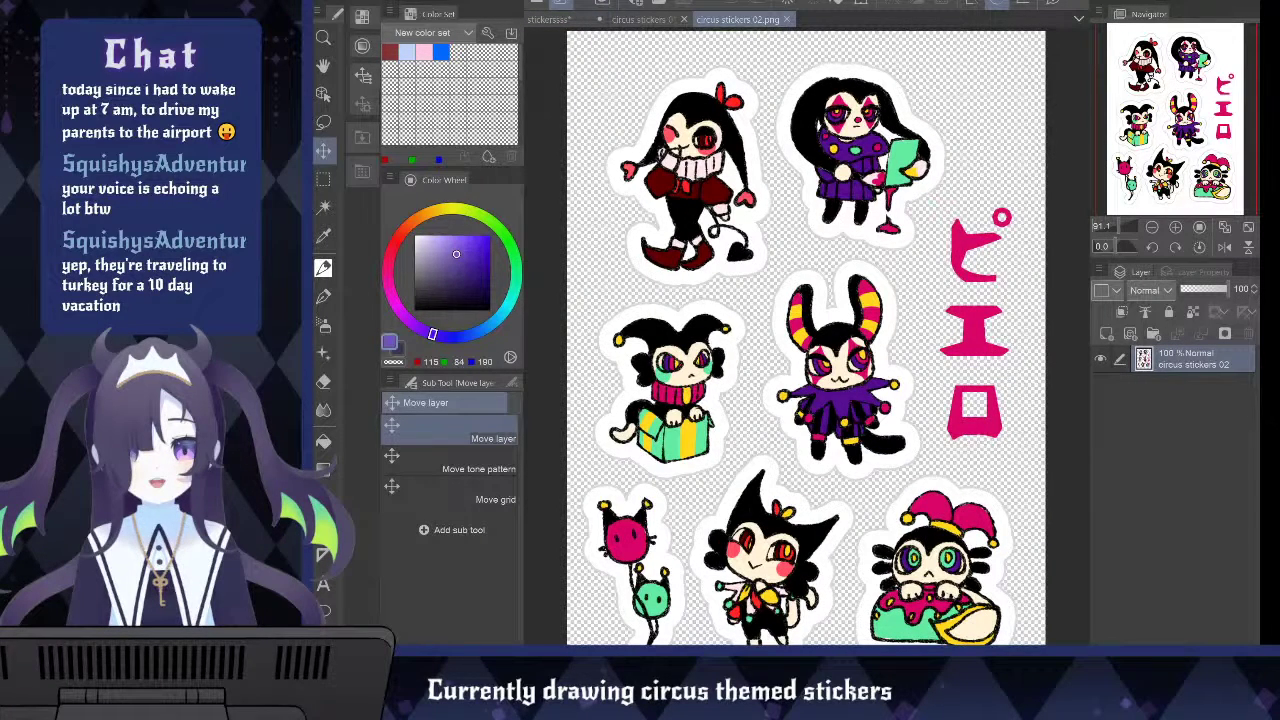
scroll(690, 388, "down", 3)
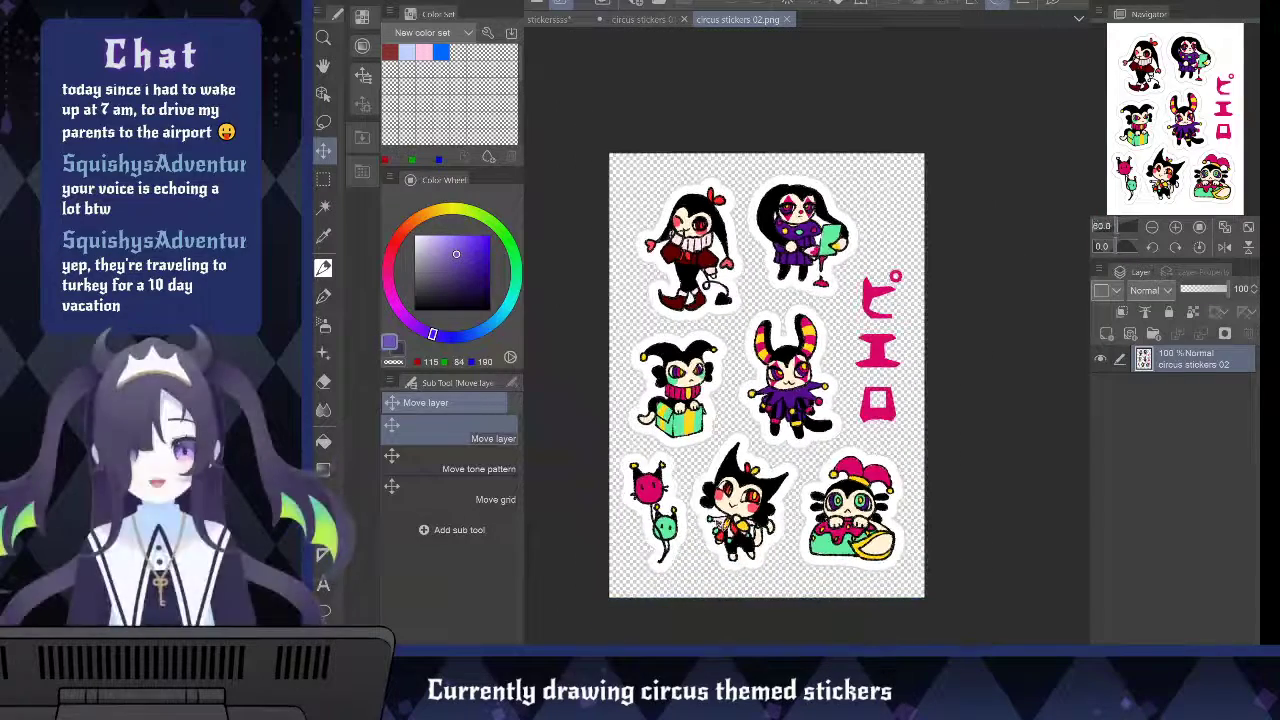
key("ctrl+plus")
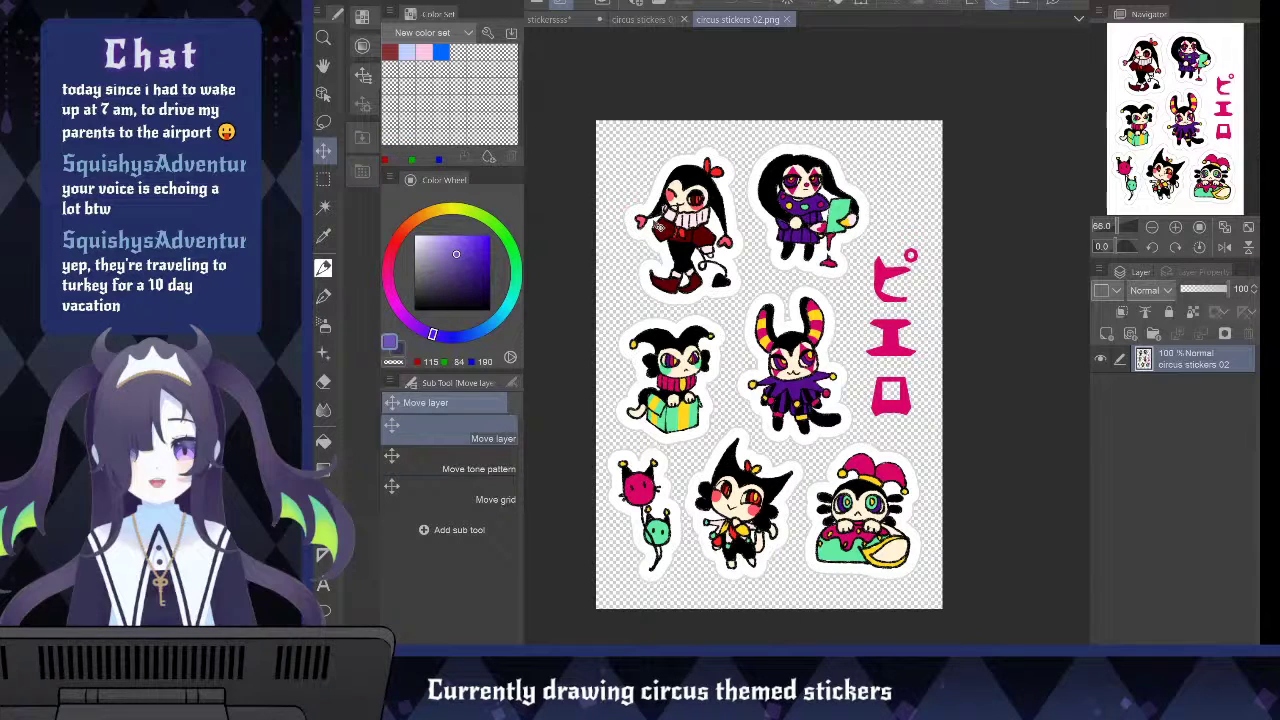
left_click(640, 20)
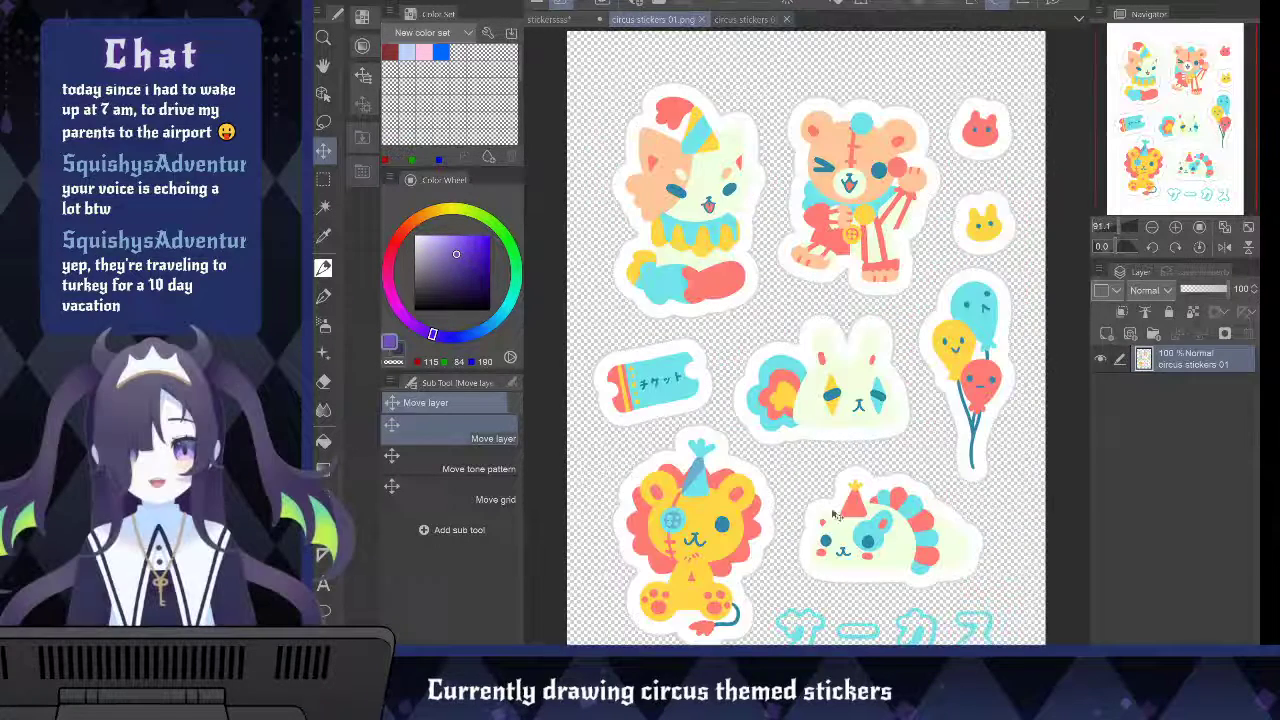
scroll(729, 524, "down", 1)
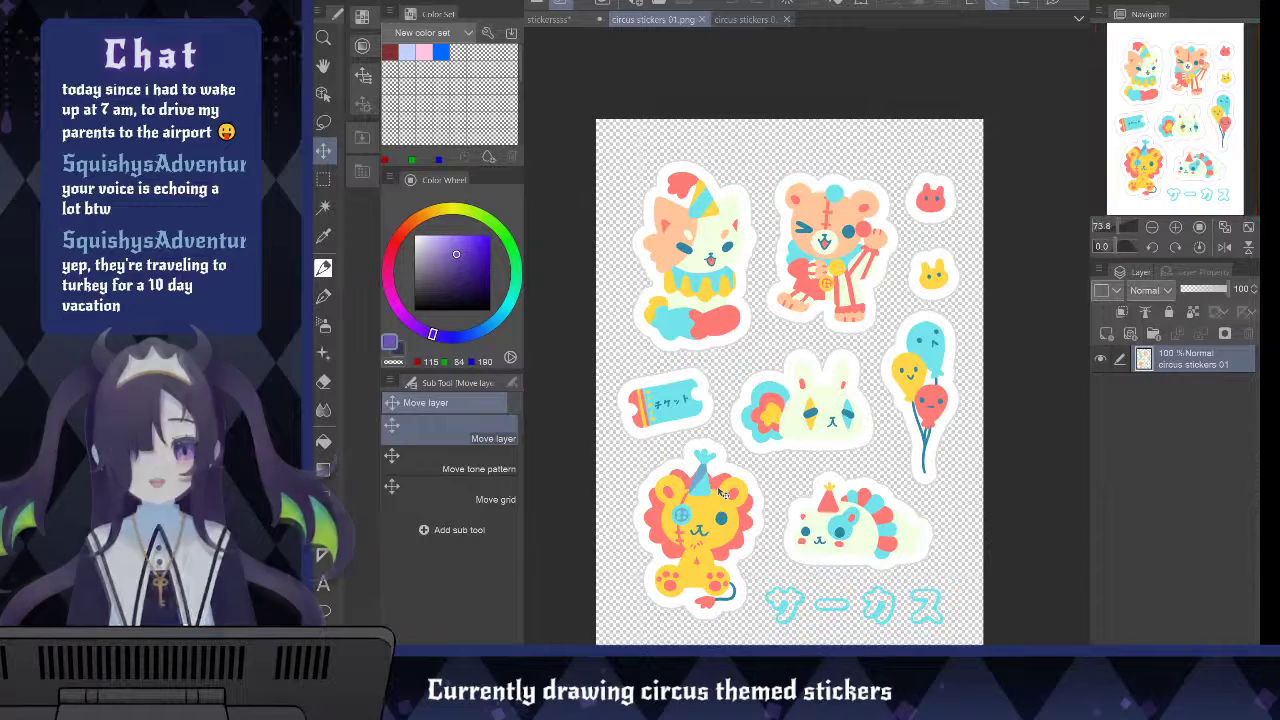
scroll(677, 448, "down", 1)
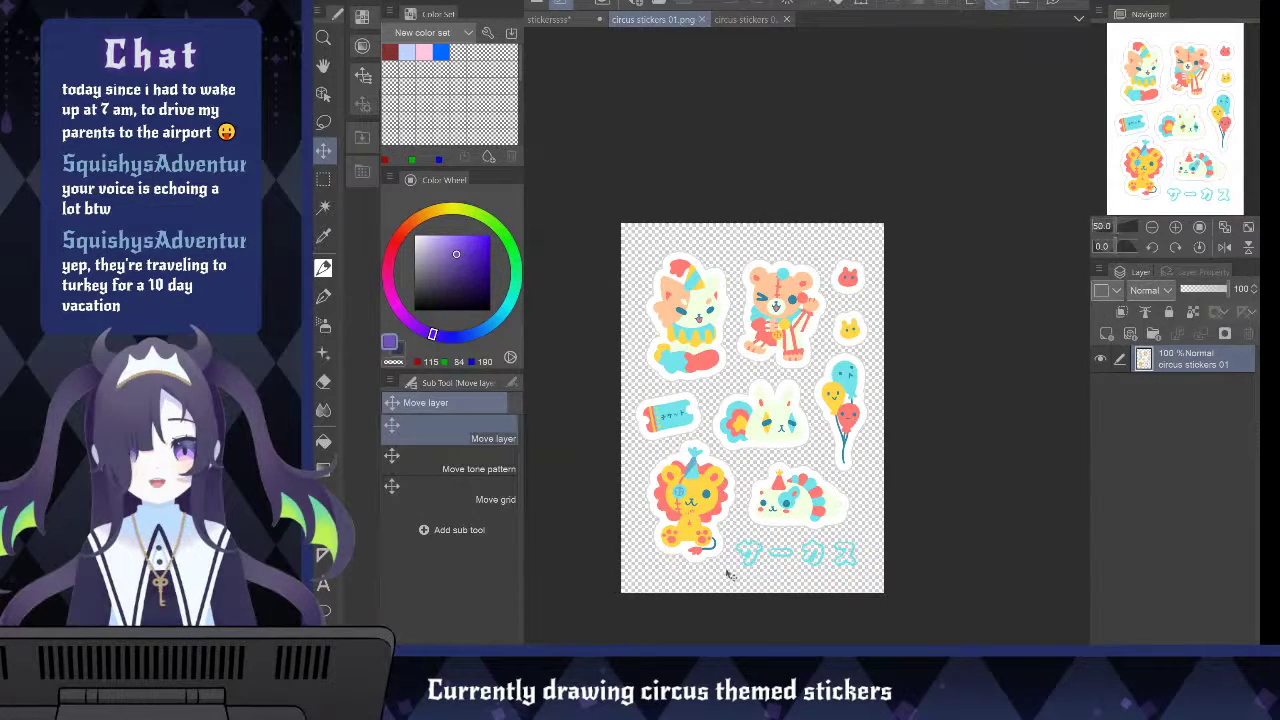
scroll(725, 572, "up", 2)
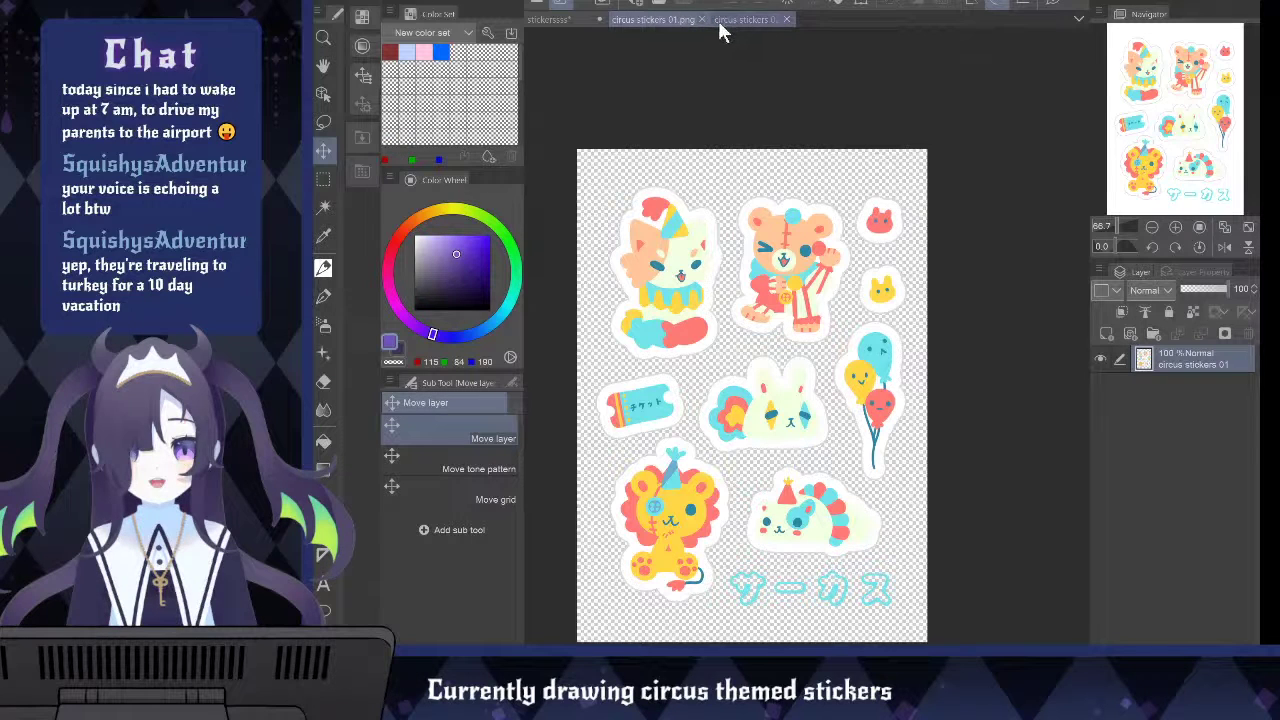
left_click(703, 20)
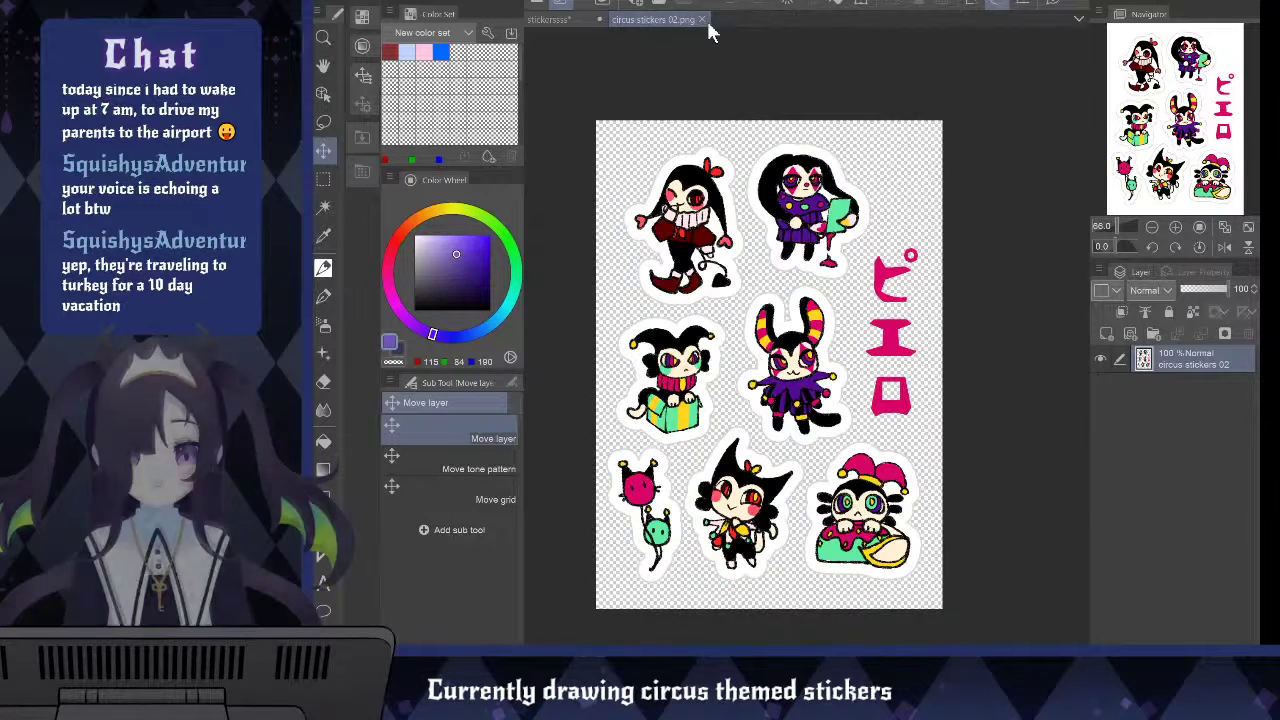
left_click(703, 20)
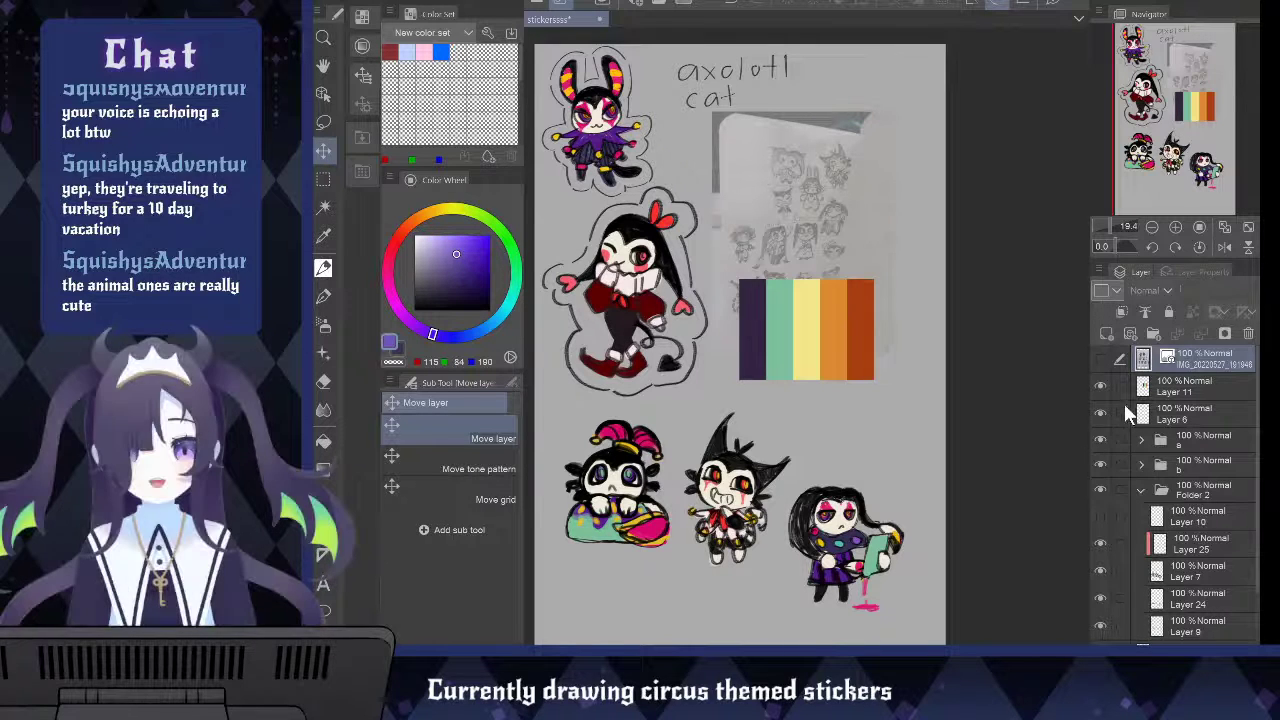
Delete Layer 11 with the colour palette and the layer with the handwritten axolotl and cat notes
left_click(1100, 386)
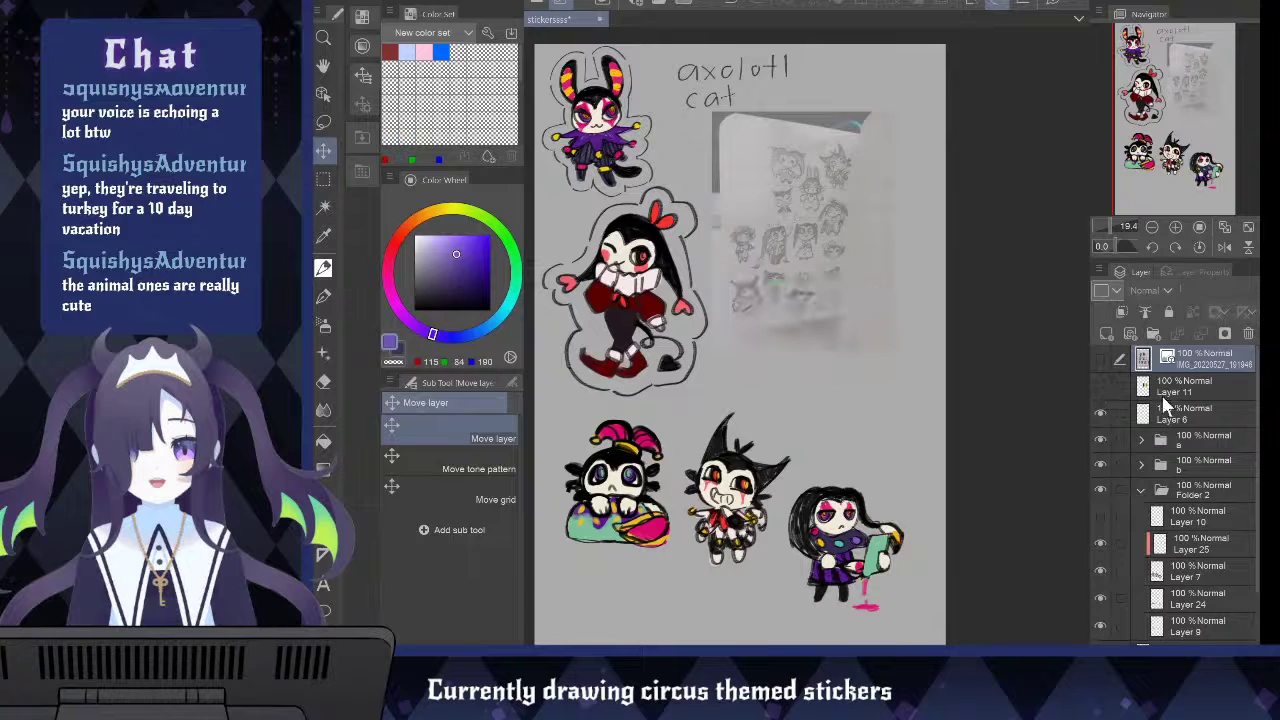
left_click(1185, 390)
left_click(1248, 334)
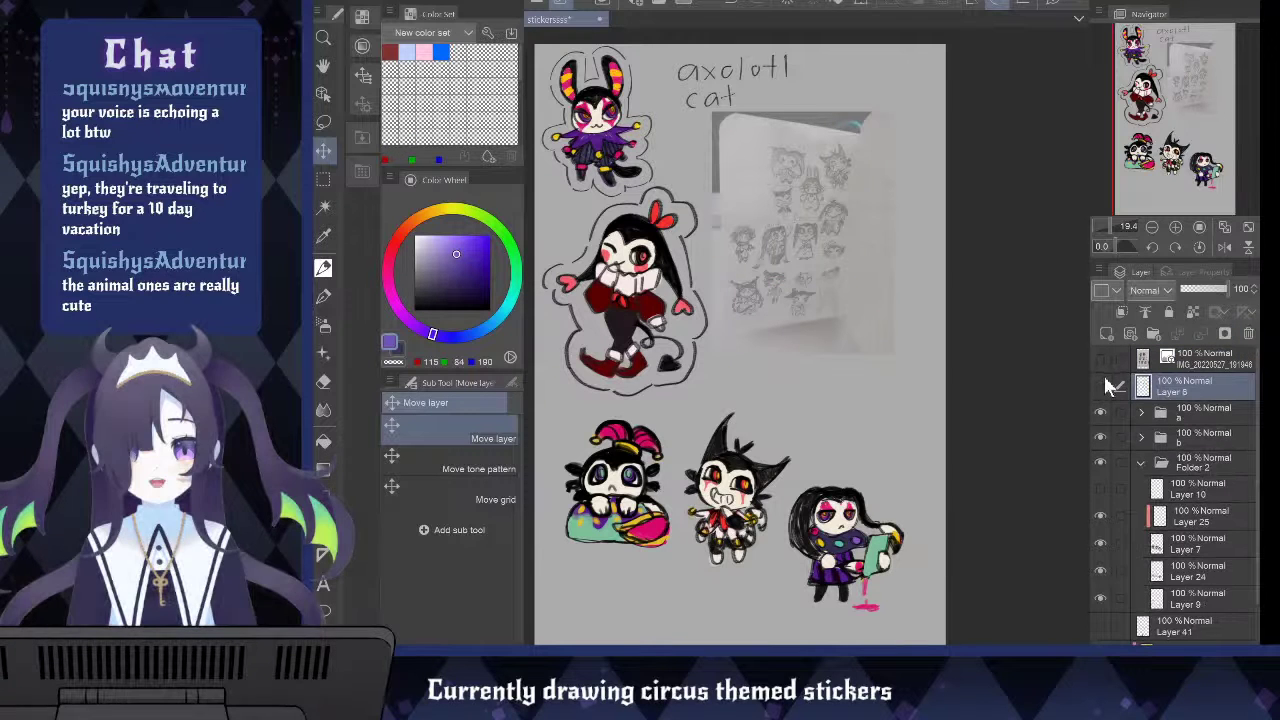
left_click(1100, 387)
left_click(1248, 334)
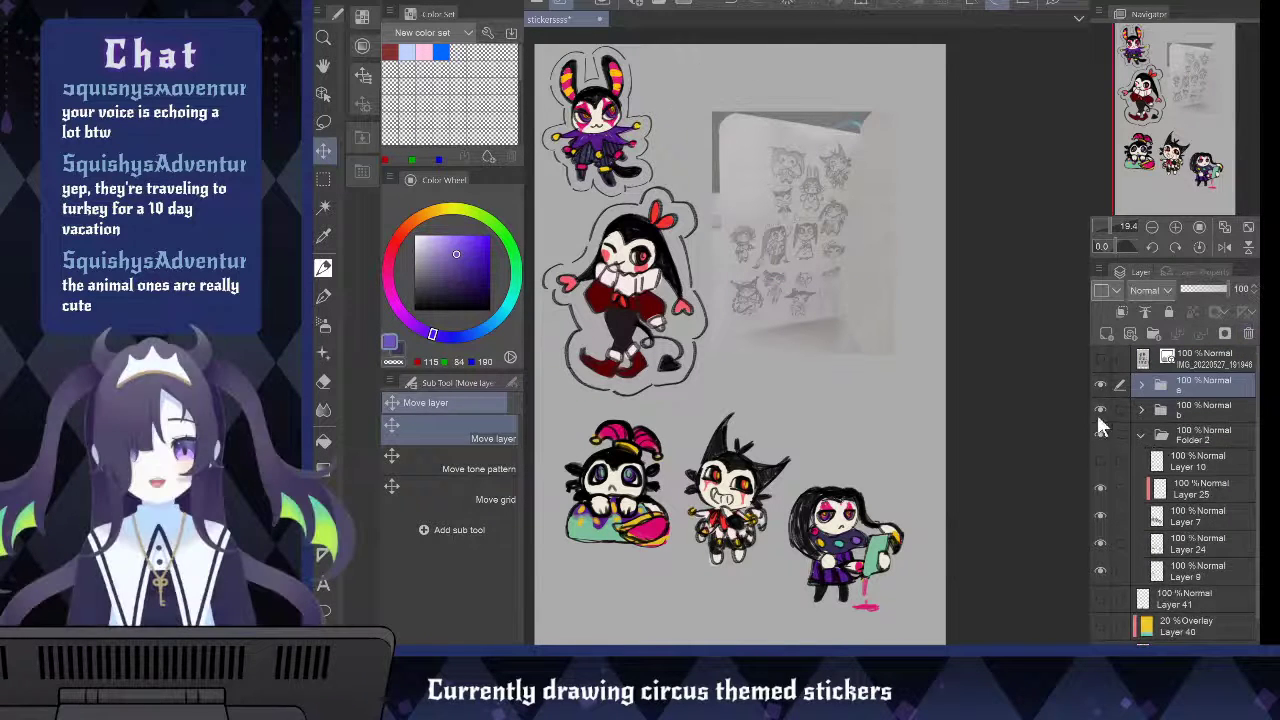
Check what Layer 7 and Layer 41 contain, and collapse and hide Folder 2 with its three character sketches
left_click(1101, 514)
left_click(1102, 515)
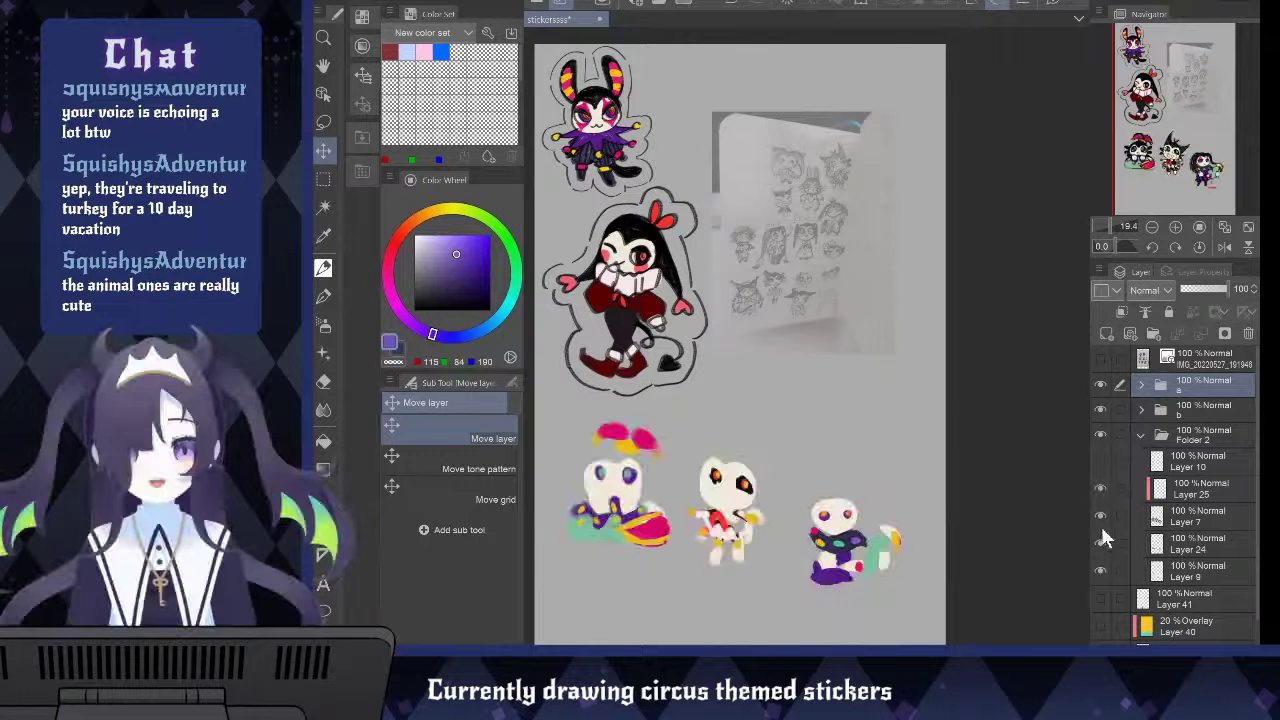
left_click(1196, 510)
left_click(1140, 435)
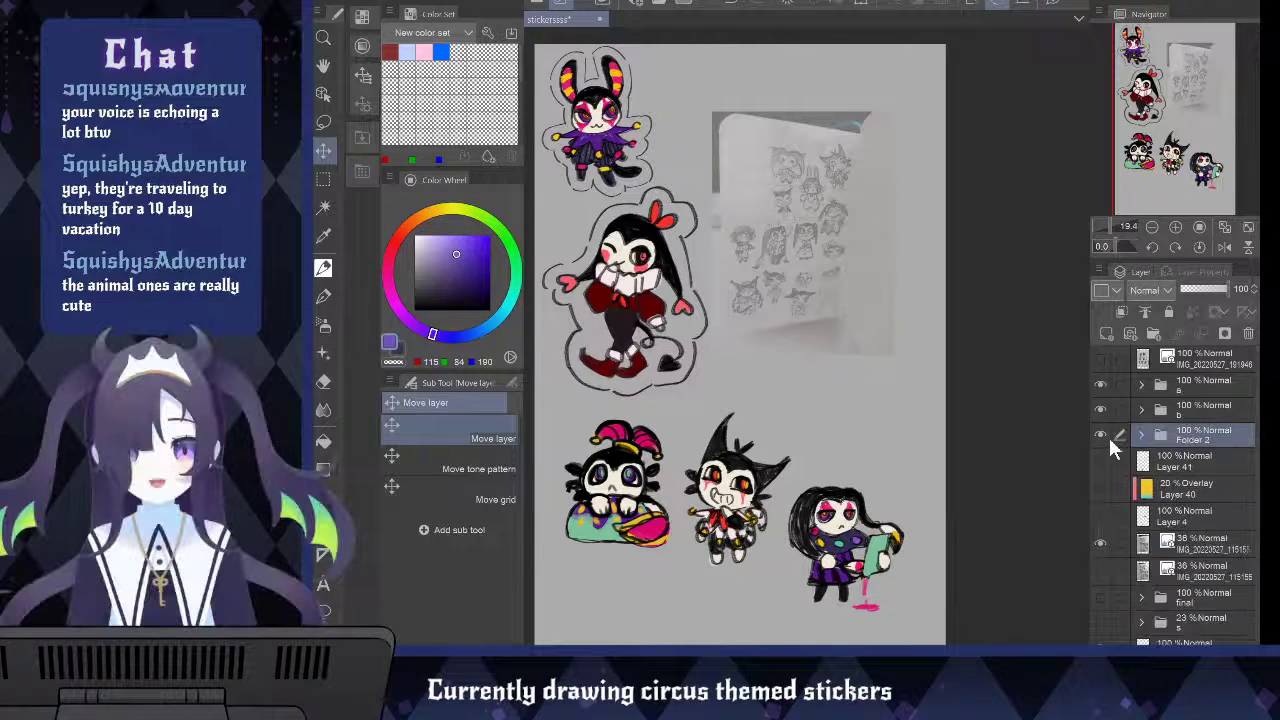
left_click(1101, 435)
left_click(1102, 461)
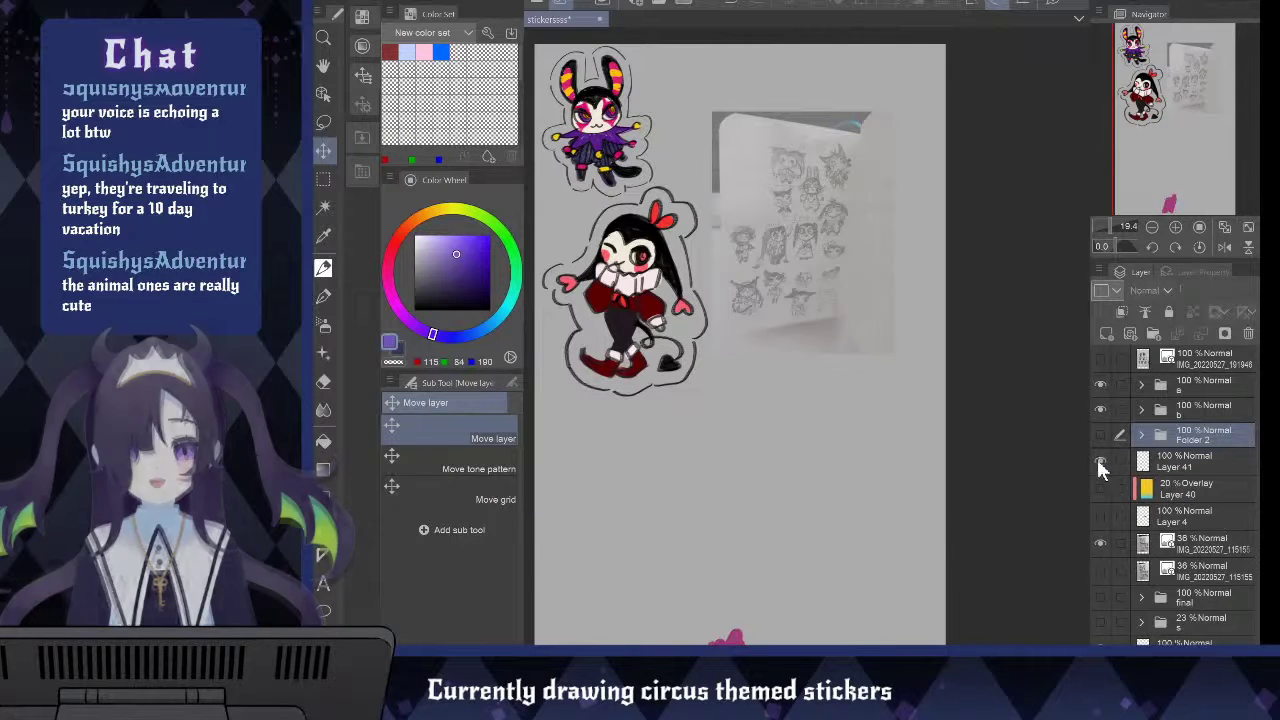
left_click(1101, 466)
Delete the two 36% opacity sketchbook photo layers beneath Layer 4
left_click(1100, 541)
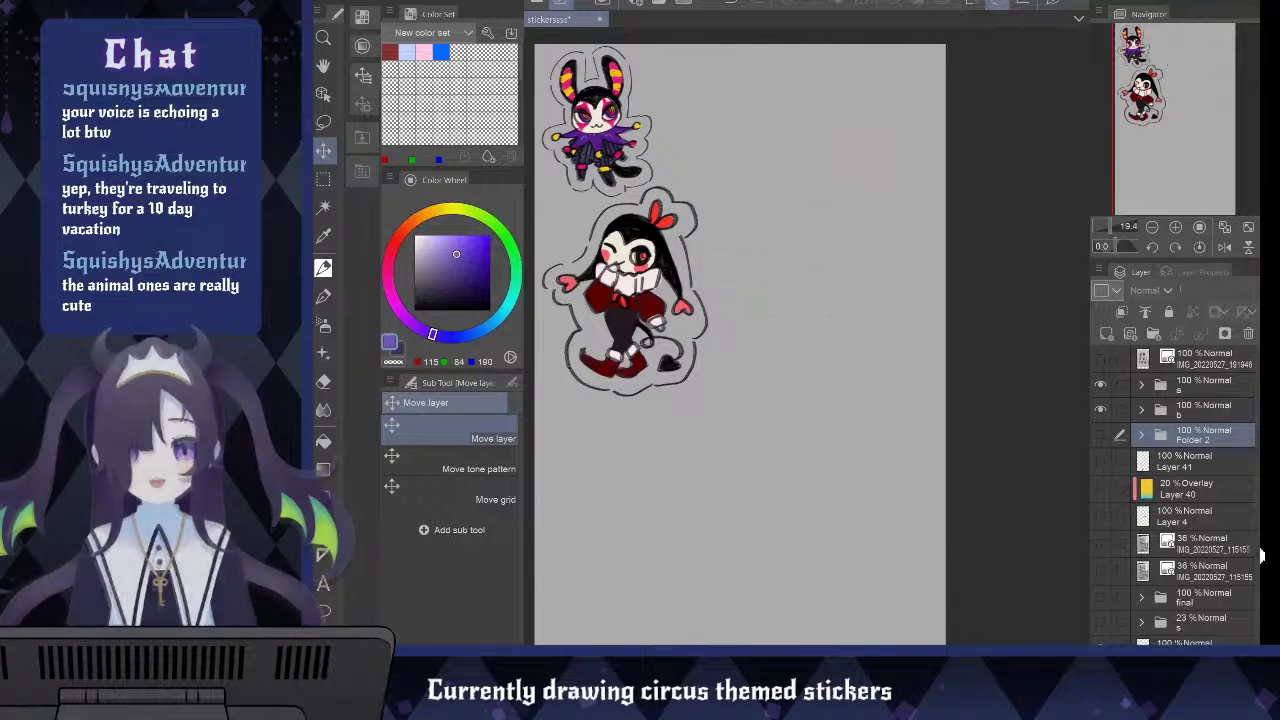
left_click(1200, 543)
left_click(1248, 334)
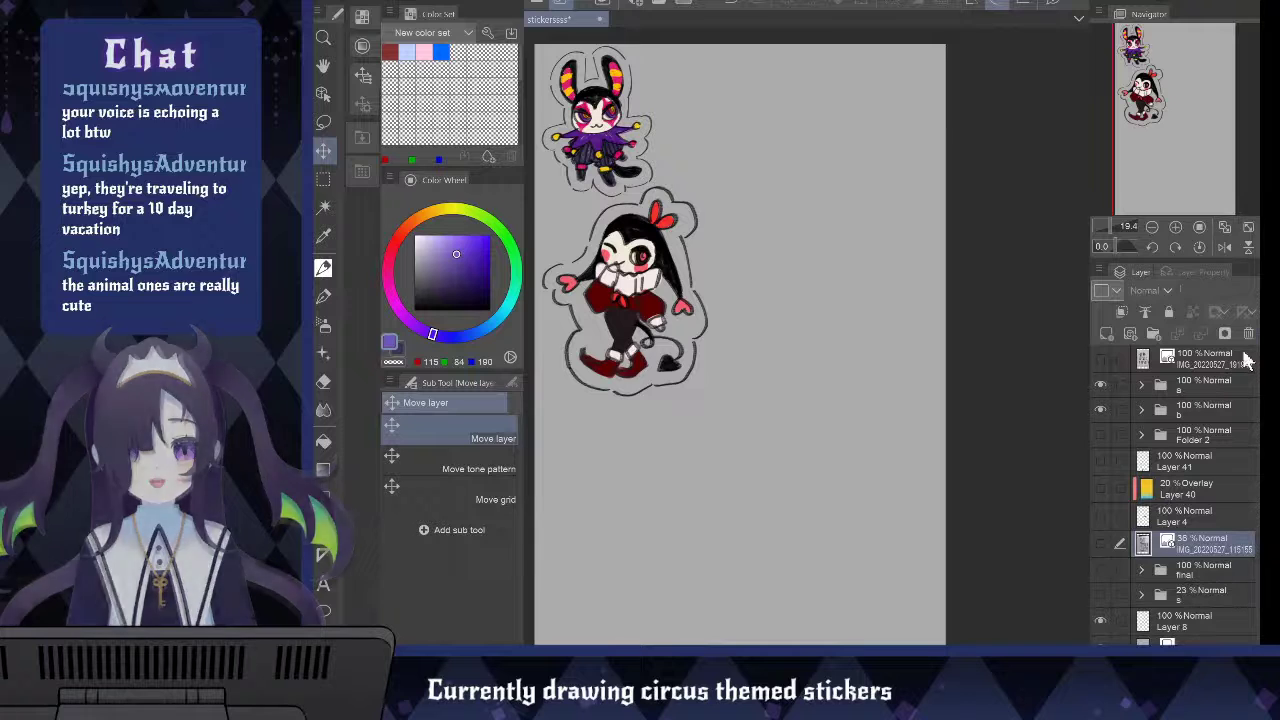
Create a new layer folder above Layer 41 and add a new empty layer inside it
left_click(1202, 459)
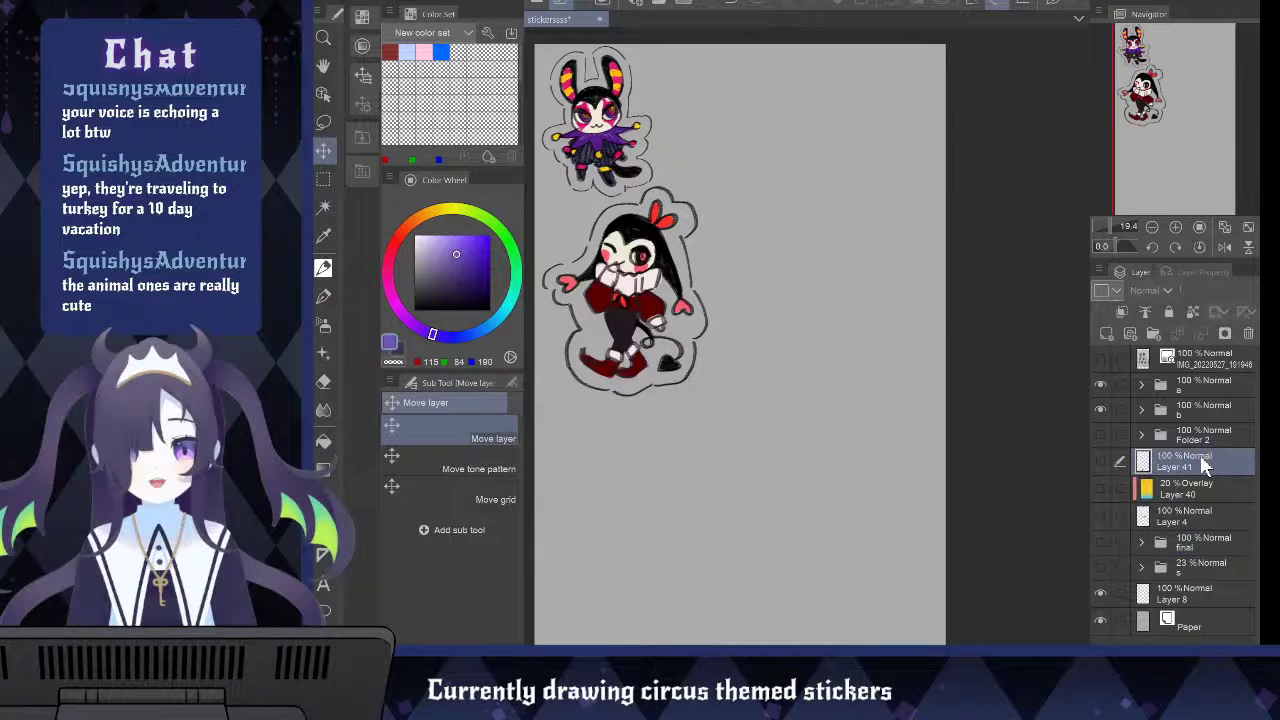
key("ctrl+g")
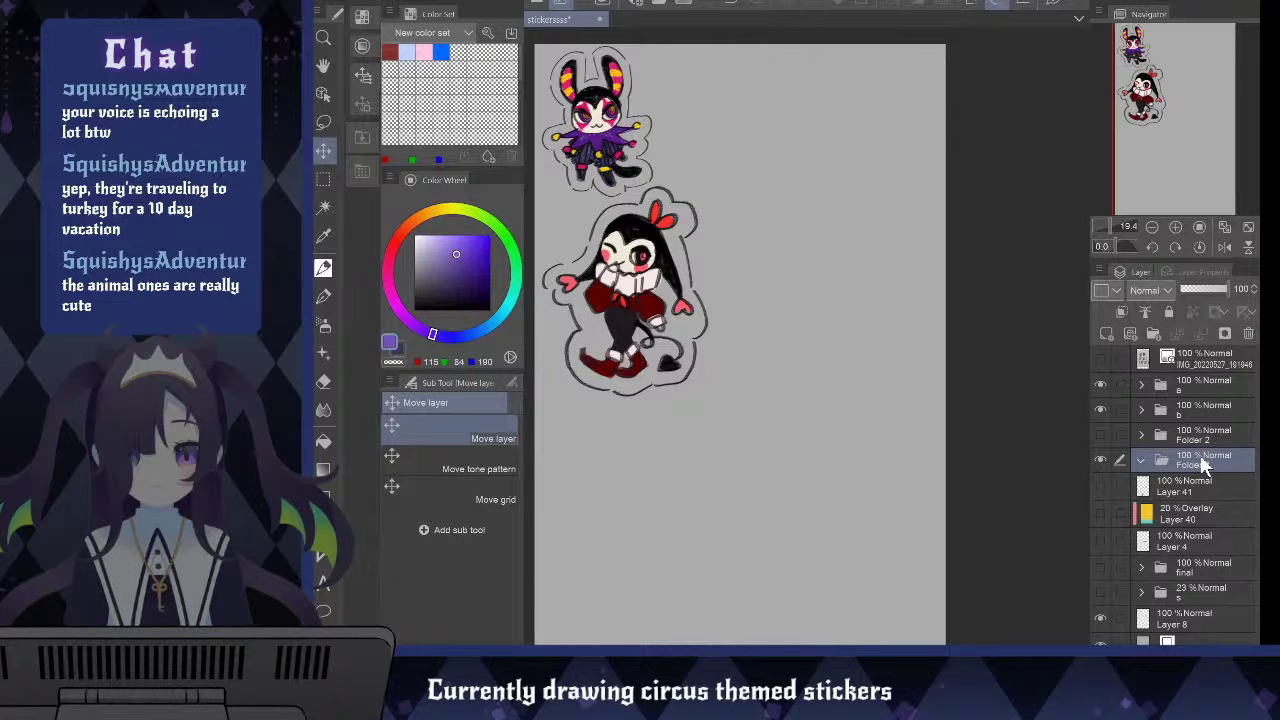
key("ctrl+shift+n")
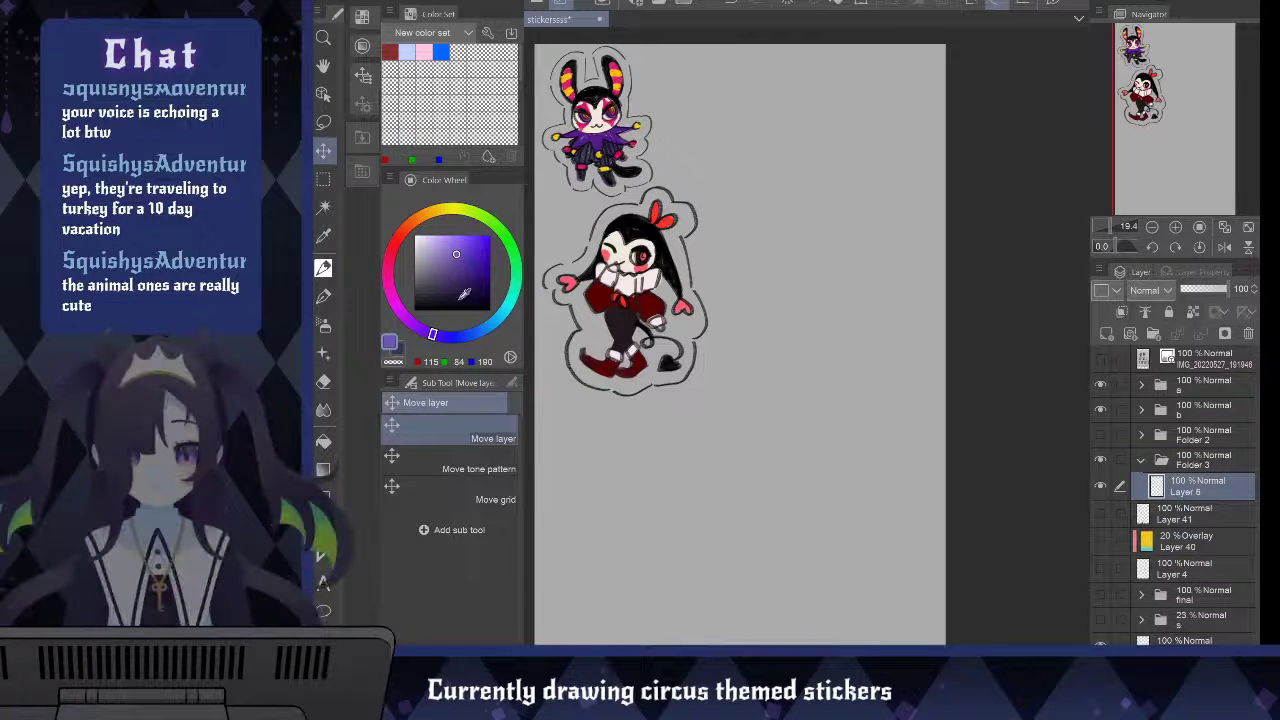
Set the drawing colour to the dark red swatch and switch to the wood pen brush
left_click(390, 51)
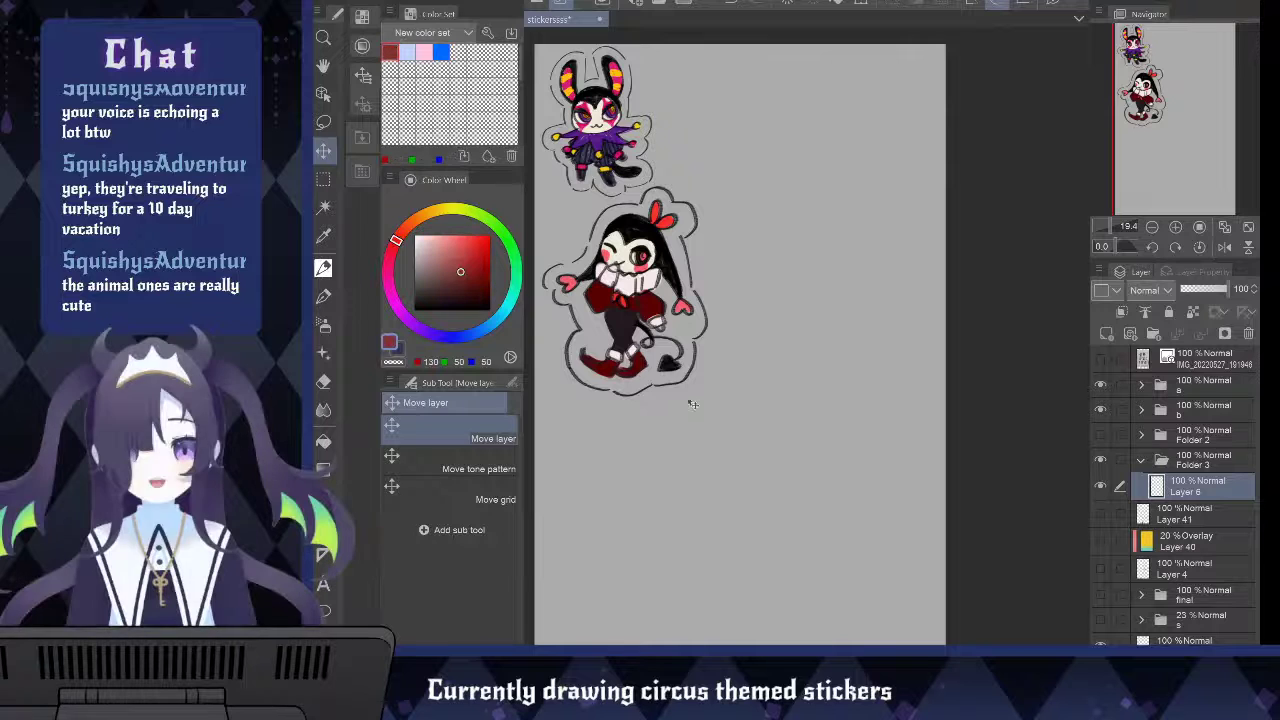
key("space")
scroll(697, 431, "up", 1)
scroll(726, 326, "down", 1)
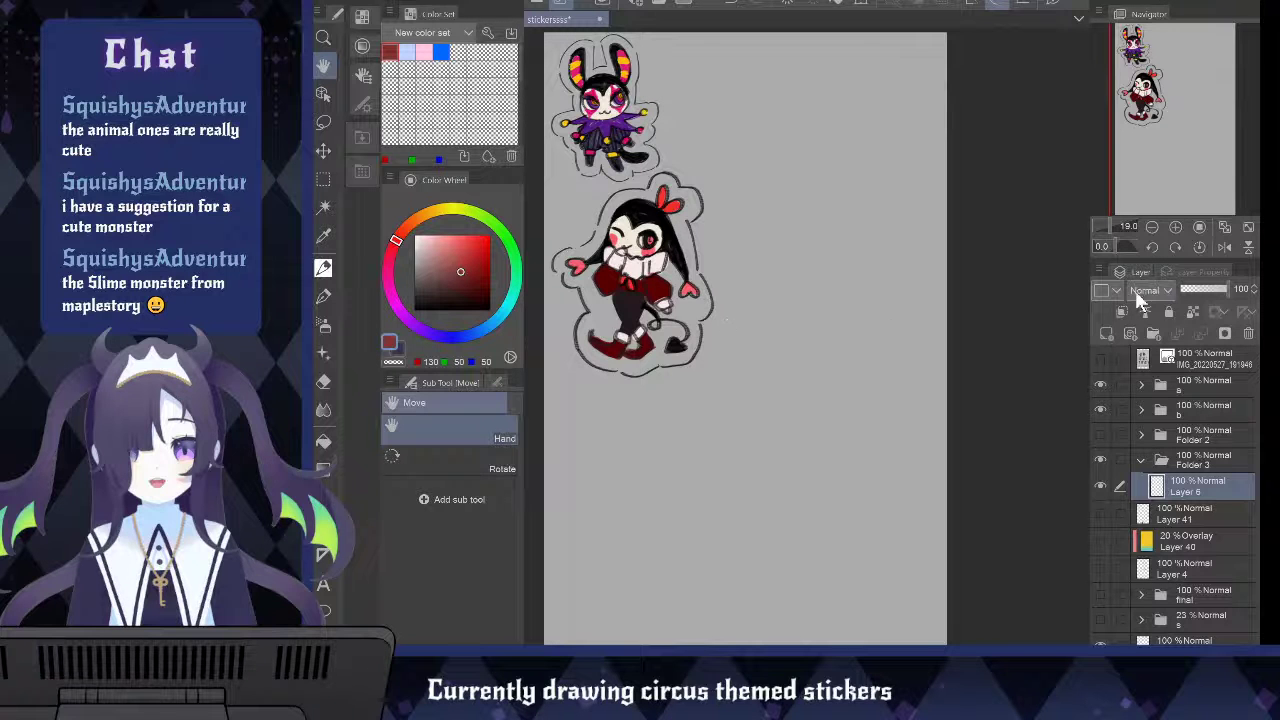
key("p")
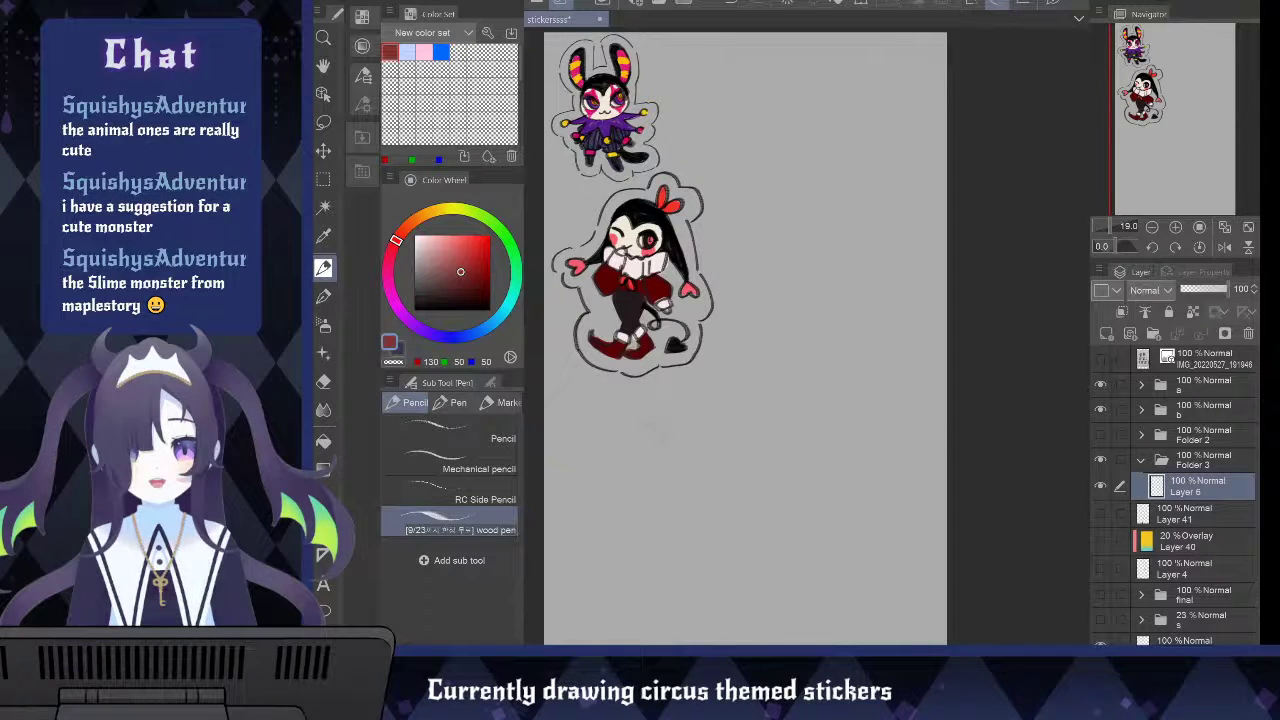
Try a rough sketch of a teardrop-shaped slime with a curved antenna and a simple face using a larger brush, and clear the layer
mouse_move(692, 490)
left_mouse_down()
mouse_move(678, 430)
mouse_move(638, 460)
mouse_move(635, 515)
mouse_move(675, 402)
mouse_move(741, 478)
mouse_move(738, 463)
left_mouse_up()
key("ctrl+z")
key("bracketright")
key("bracketright")
key("bracketright")
key("bracketright")
key("ctrl+z")
key("ctrl+z")
key("ctrl+z")
mouse_move(636, 477)
left_mouse_down()
mouse_move(629, 488)
mouse_move(637, 478)
mouse_move(687, 490)
left_mouse_up()
left_click_drag(650, 498, 667, 499)
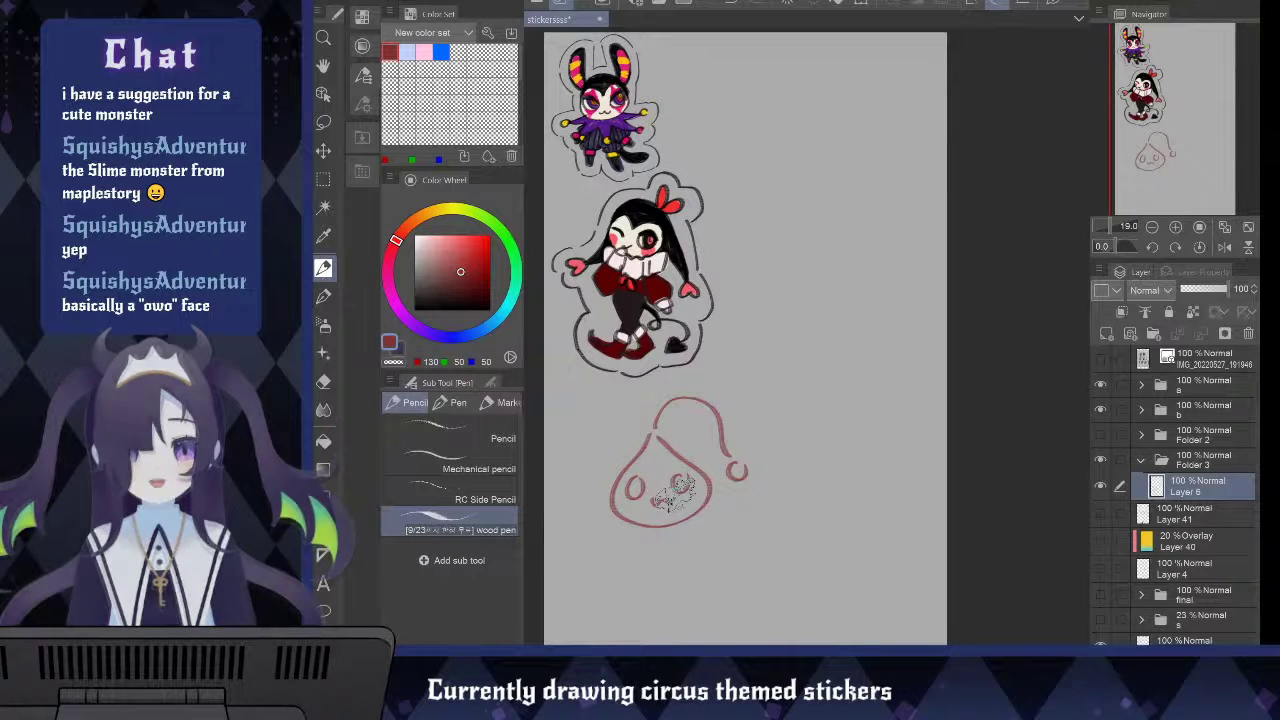
key("Delete")
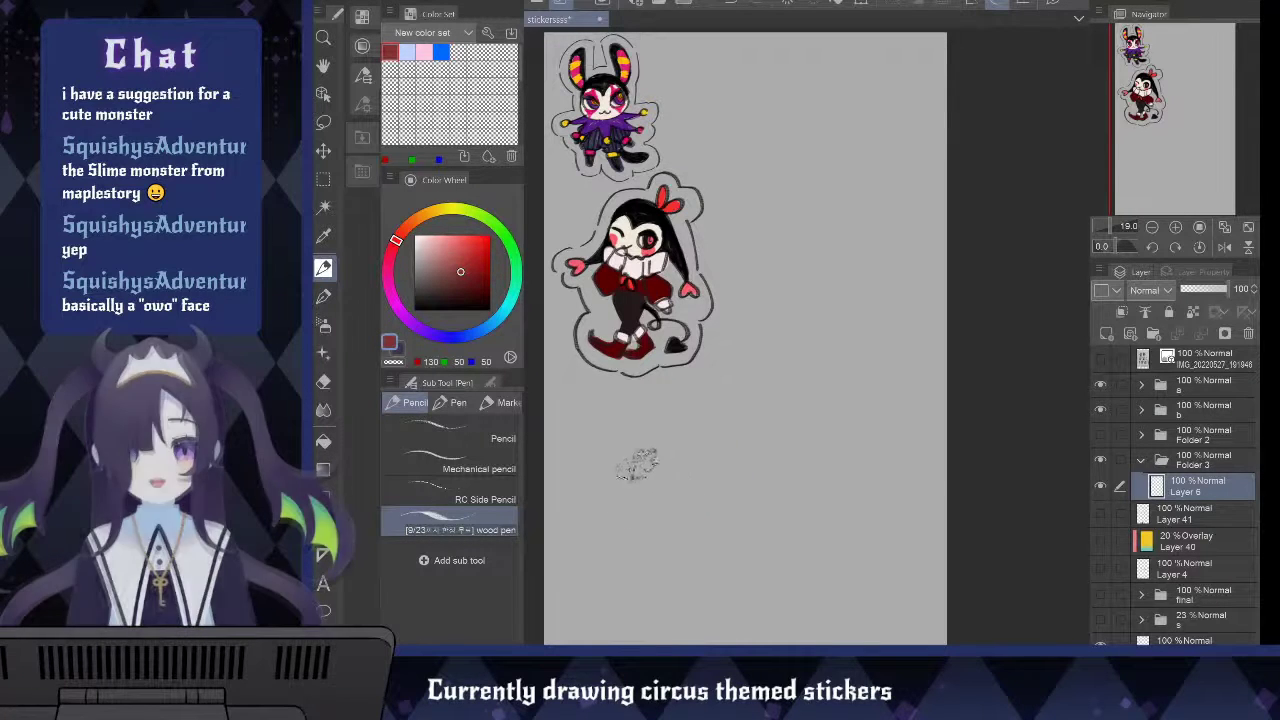
mouse_move(640, 462)
left_mouse_down()
mouse_move(590, 500)
mouse_move(623, 533)
mouse_move(678, 516)
mouse_move(639, 450)
mouse_move(654, 437)
mouse_move(665, 428)
left_mouse_up()
key("ctrl+z")
key("ctrl+z")
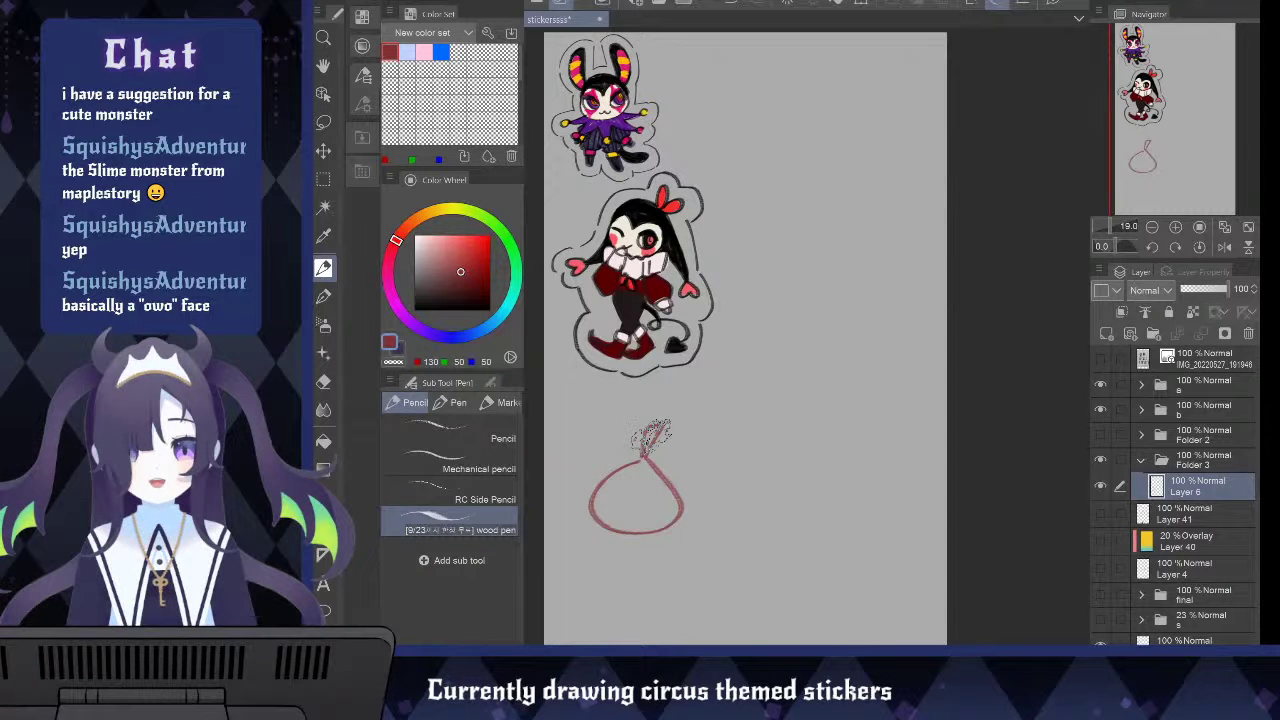
key("Delete")
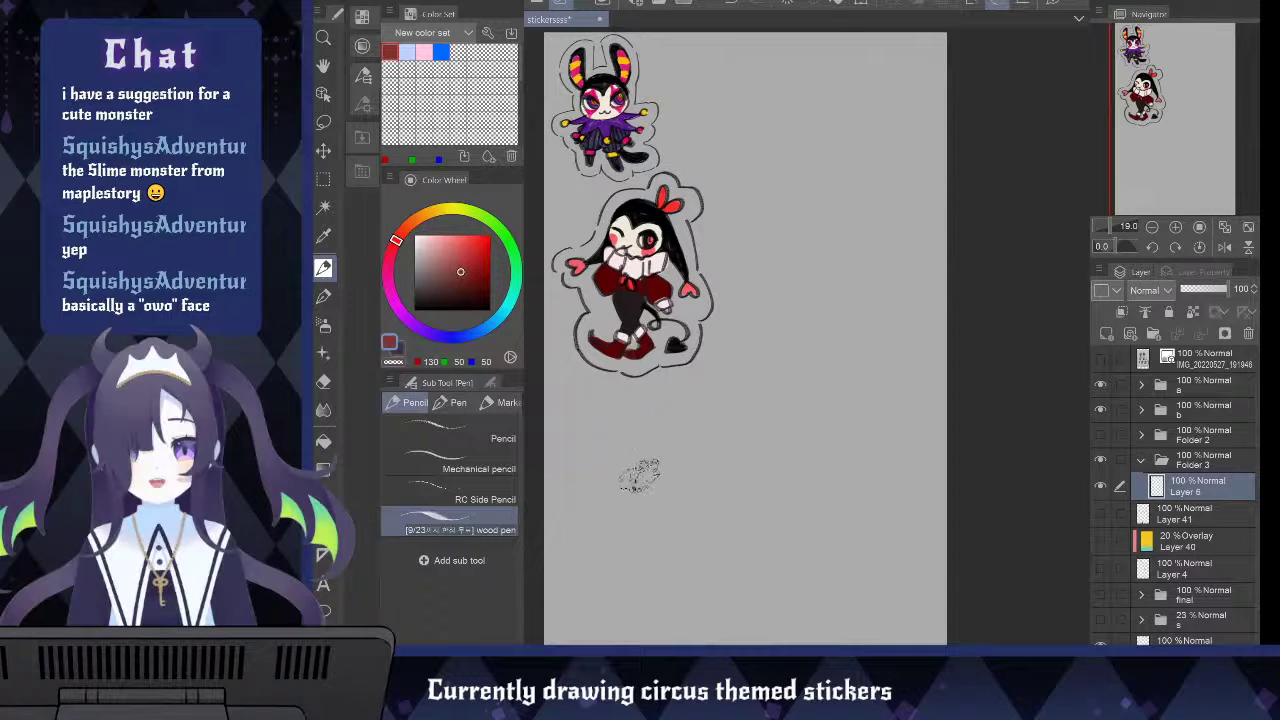
Try a rough teardrop slime with a few lines around its tip beside a striped cone with rays and an arrow, and clear the layer
mouse_move(640, 468)
left_mouse_down()
mouse_move(603, 511)
mouse_move(614, 547)
mouse_move(671, 551)
mouse_move(693, 520)
mouse_move(646, 470)
left_mouse_up()
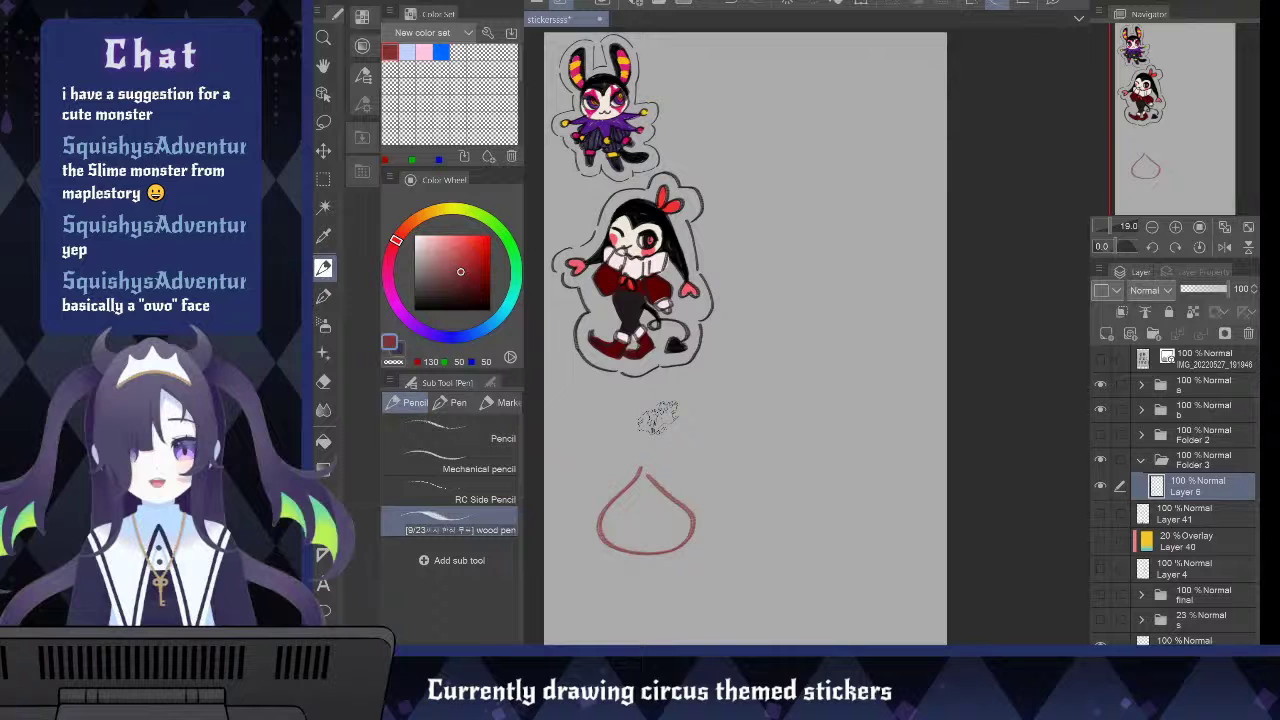
left_click_drag(736, 412, 746, 450)
mouse_move(733, 420)
left_mouse_down()
mouse_move(730, 456)
mouse_move(717, 458)
mouse_move(772, 372)
left_mouse_up()
left_click_drag(762, 406, 788, 389)
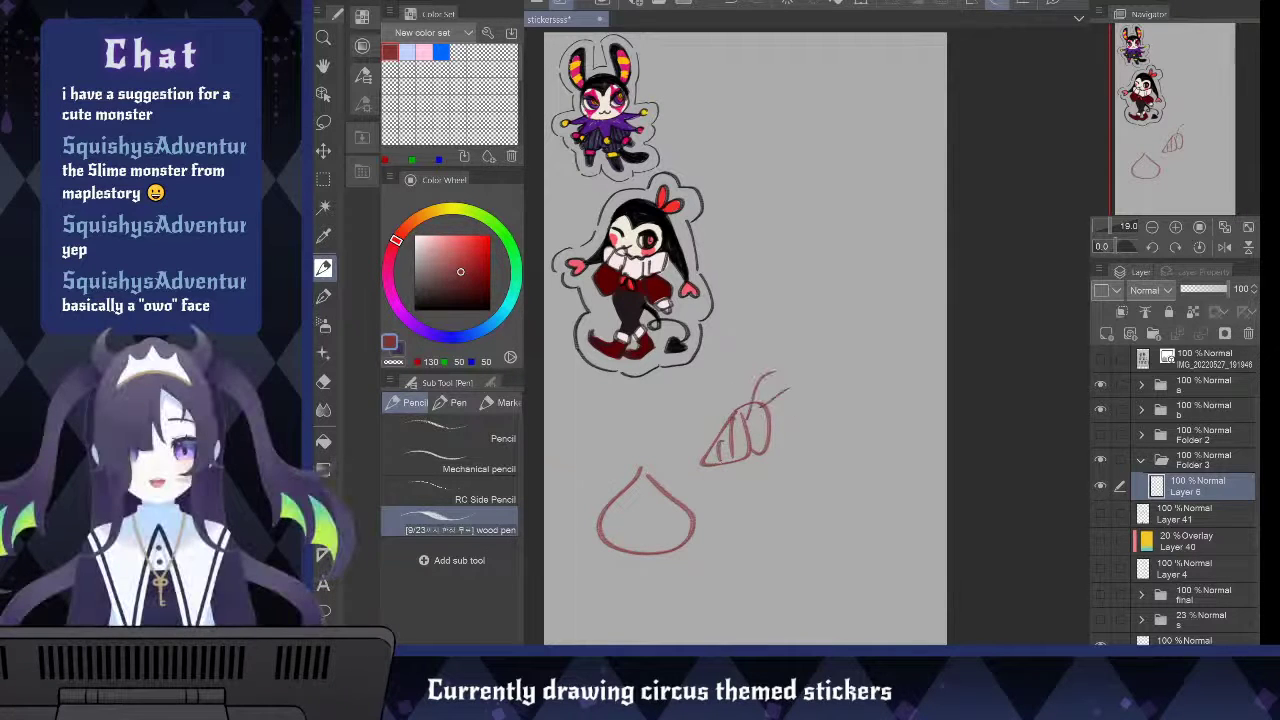
mouse_move(778, 442)
left_mouse_down()
mouse_move(772, 478)
mouse_move(786, 488)
left_mouse_up()
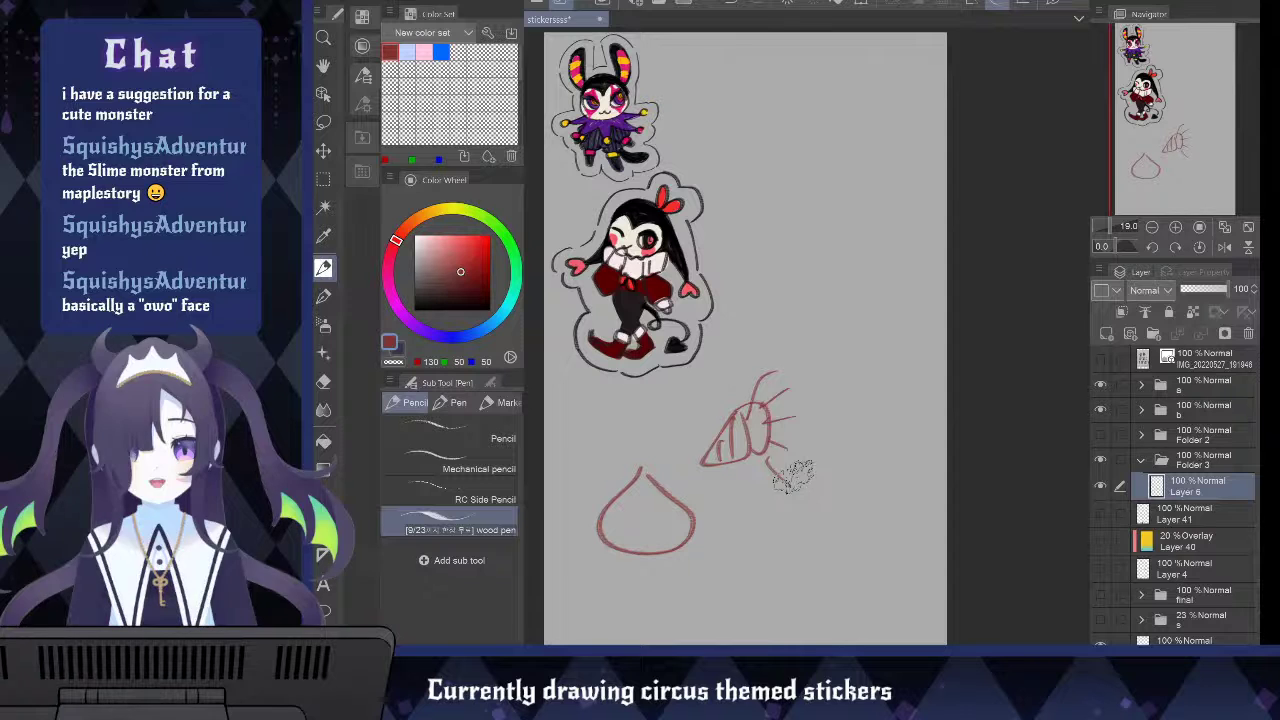
mouse_move(750, 410)
left_mouse_down()
mouse_move(764, 446)
mouse_move(752, 406)
left_mouse_up()
left_click_drag(740, 414, 711, 464)
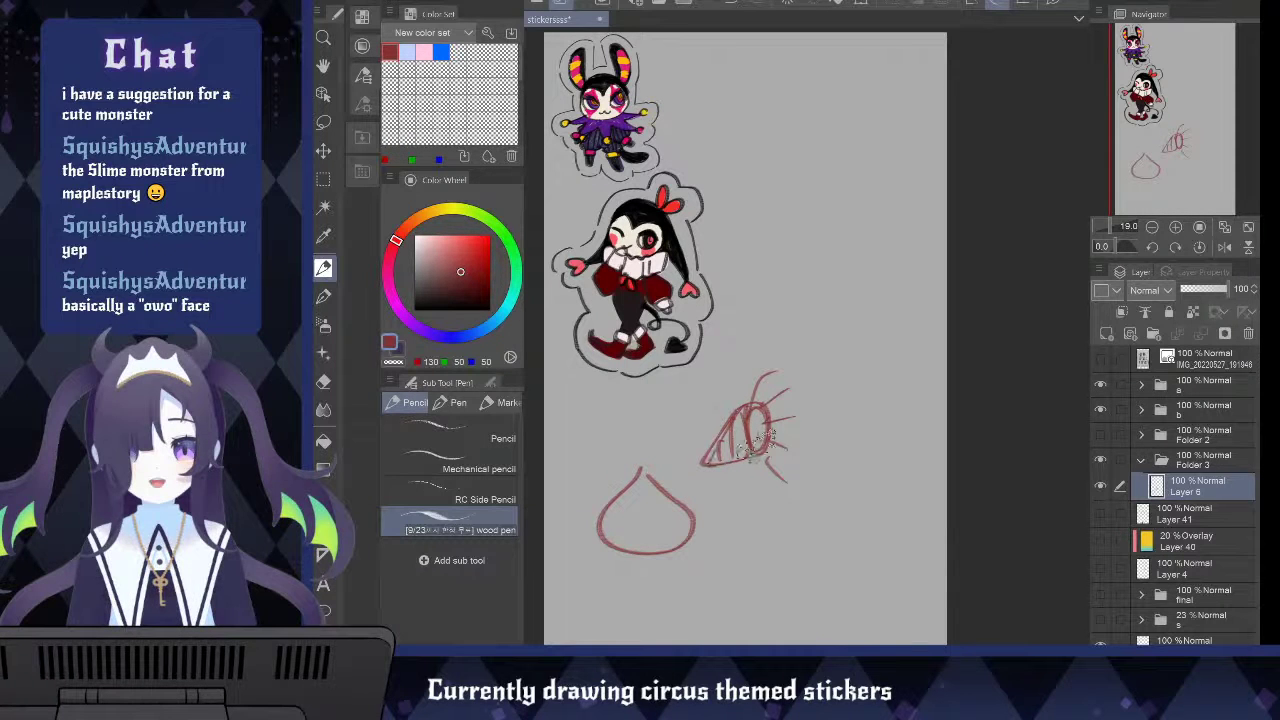
mouse_move(836, 412)
left_mouse_down()
mouse_move(836, 444)
mouse_move(864, 425)
left_mouse_up()
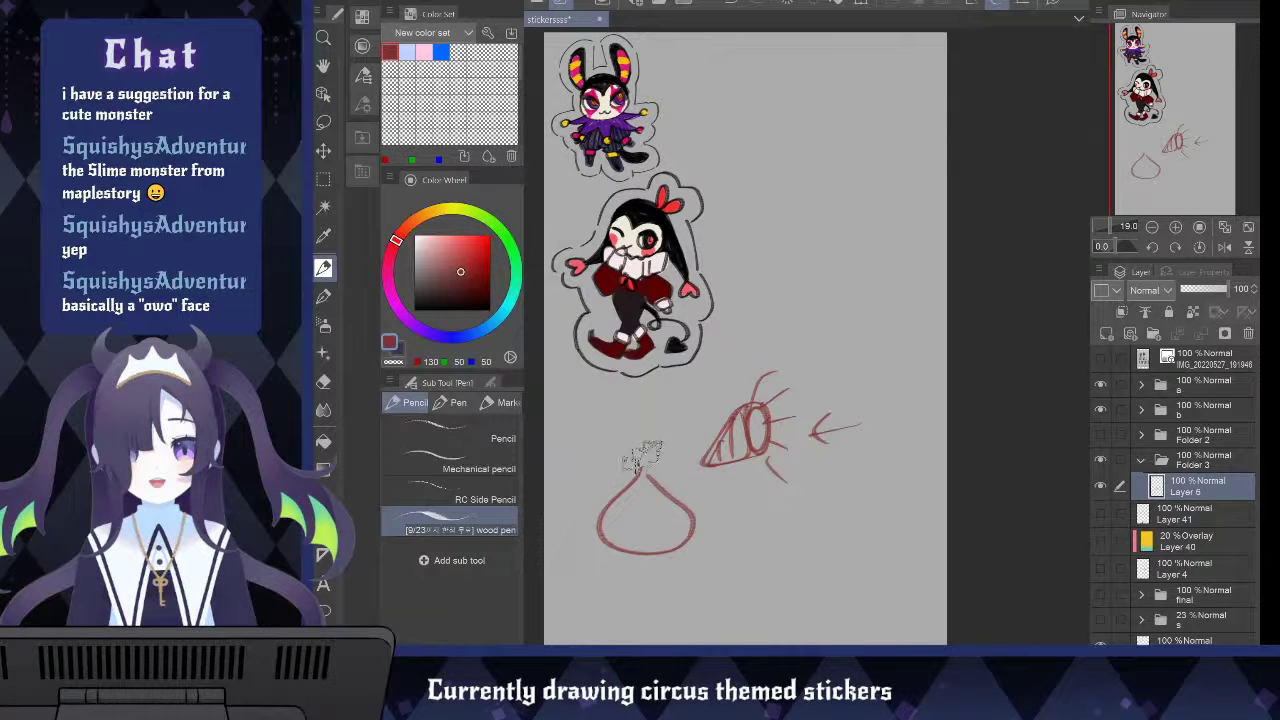
mouse_move(640, 474)
left_mouse_down()
mouse_move(656, 460)
mouse_move(646, 442)
mouse_move(679, 412)
mouse_move(693, 439)
left_mouse_up()
left_click_drag(680, 474, 716, 530)
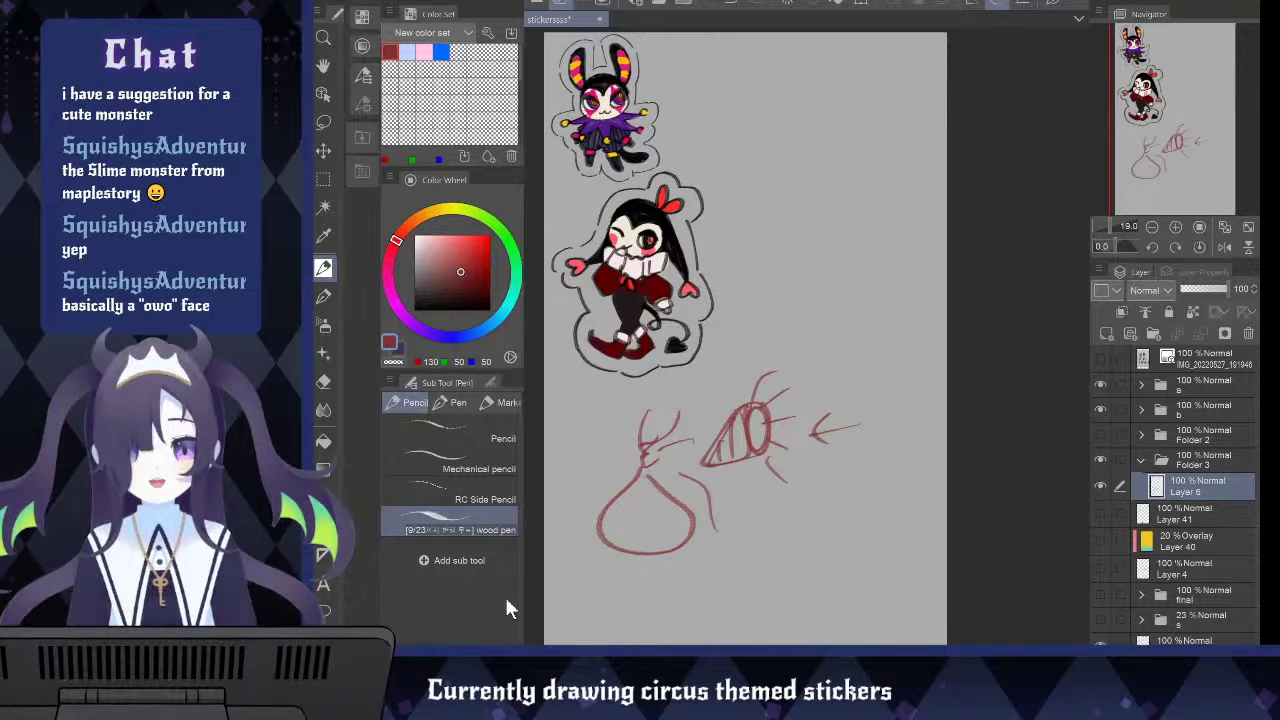
key("Delete")
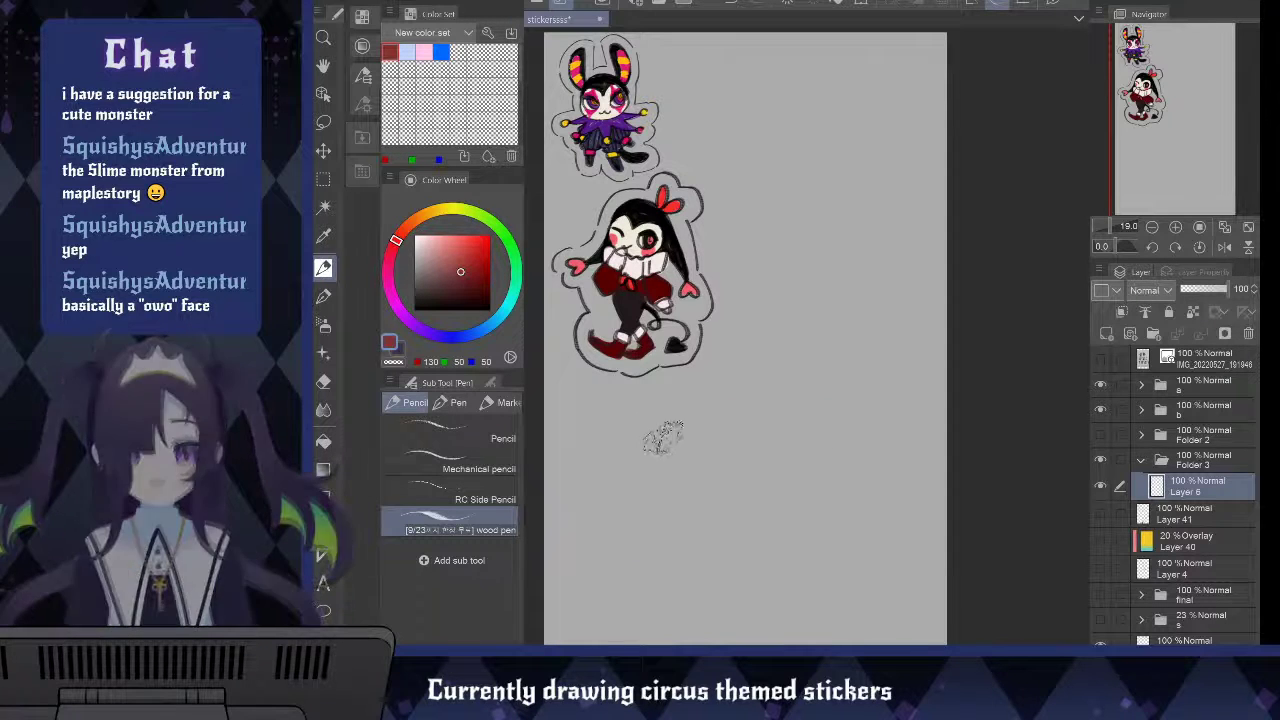
Sketch a wide, round slime body with a pointed top below the clown girl sticker and erase the stray inner lines
mouse_move(641, 431)
left_mouse_down()
mouse_move(611, 509)
mouse_move(676, 510)
mouse_move(693, 469)
mouse_move(656, 428)
mouse_move(669, 444)
mouse_move(636, 509)
mouse_move(721, 484)
mouse_move(677, 443)
mouse_move(725, 455)
left_mouse_up()
key("ctrl+z")
mouse_move(650, 444)
left_mouse_down()
mouse_move(665, 429)
mouse_move(702, 454)
mouse_move(644, 446)
mouse_move(620, 463)
mouse_move(610, 494)
mouse_move(652, 519)
left_mouse_up()
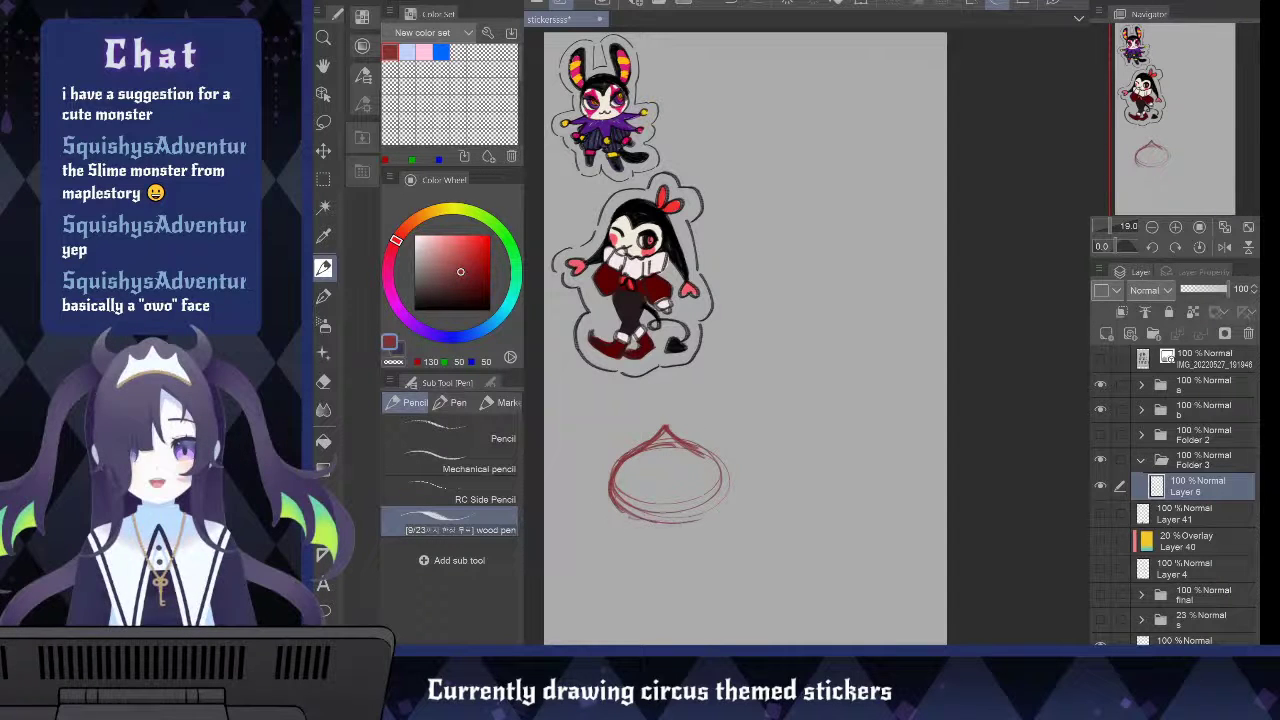
key("e")
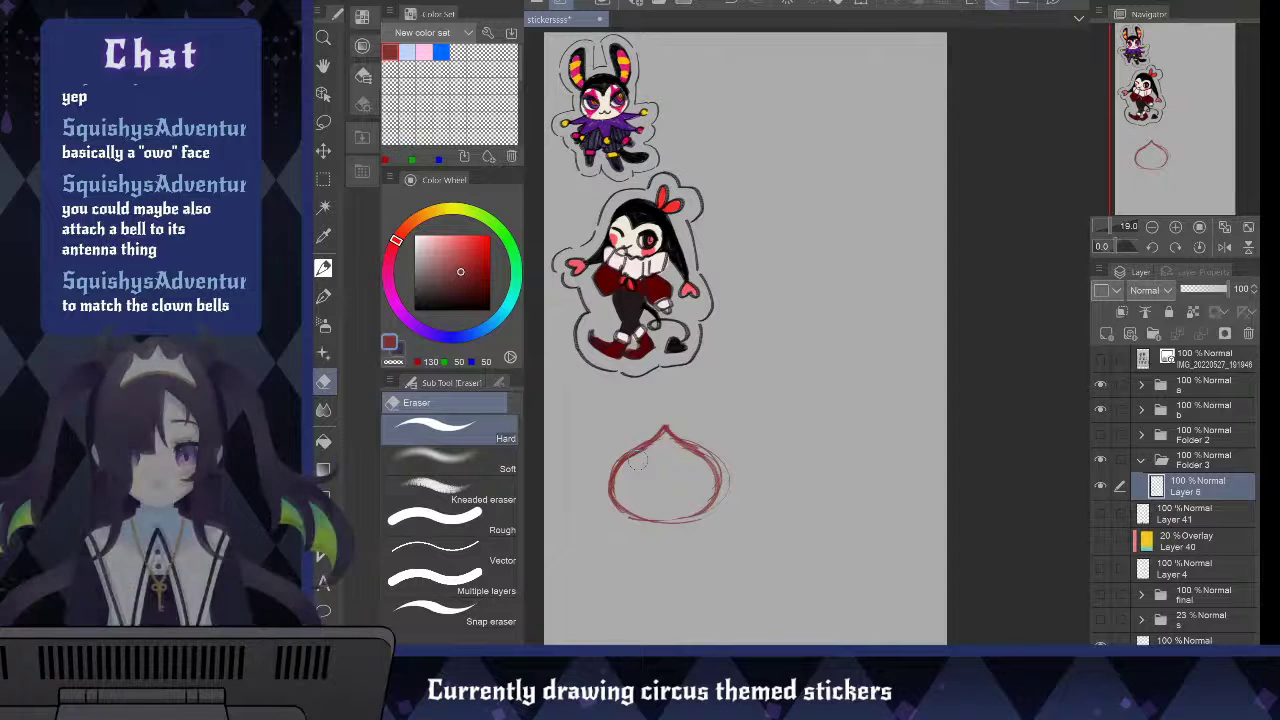
Draw two filled round eyes inside the slime body with the wood pen brush
key("p")
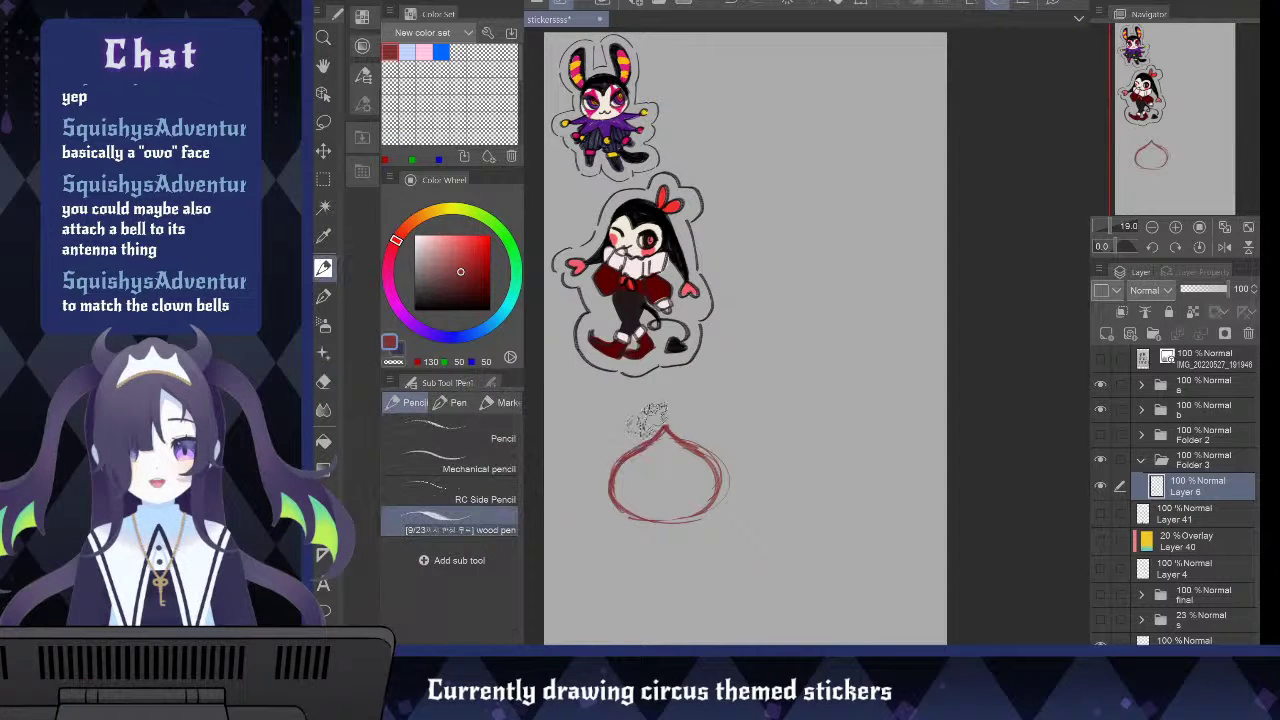
mouse_move(632, 474)
left_mouse_down()
mouse_move(642, 484)
mouse_move(626, 484)
left_mouse_up()
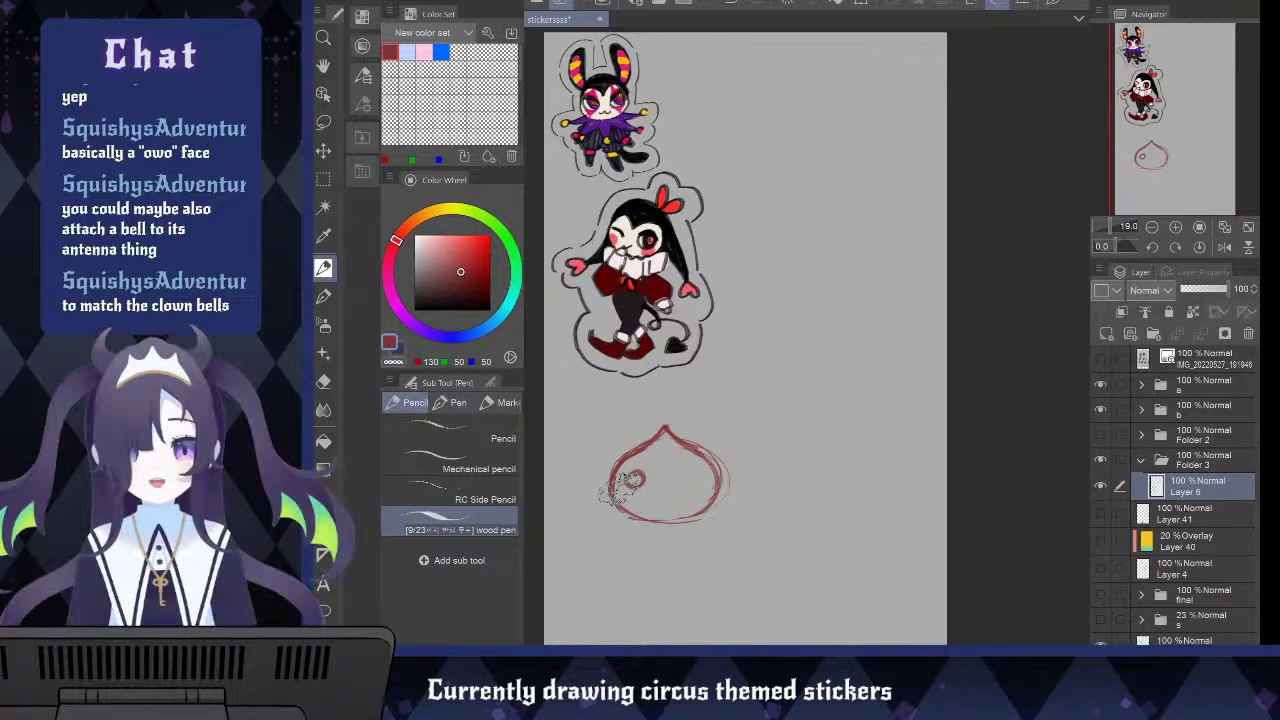
mouse_move(640, 474)
left_mouse_down()
mouse_move(630, 484)
mouse_move(698, 484)
left_mouse_up()
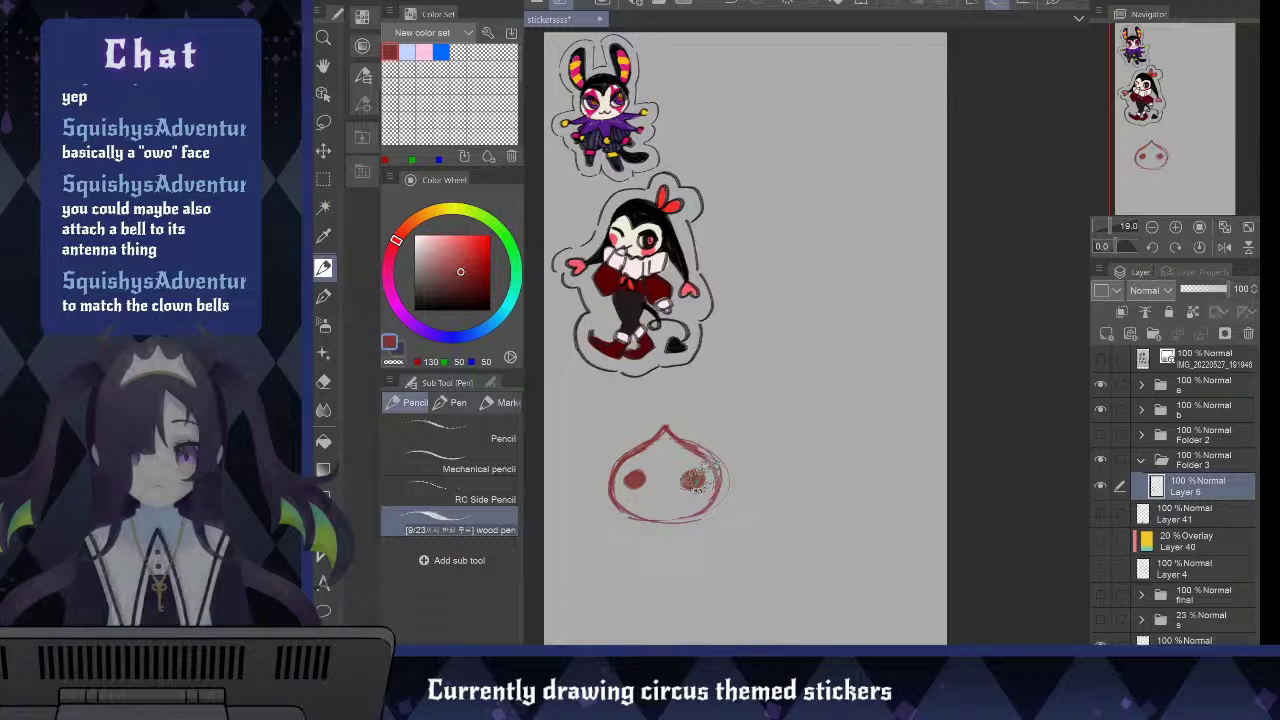
Add a new layer above Layer 6 and draw a light yellow cross in each of the slime's eyes
key("ctrl+shift+n")
key("x")
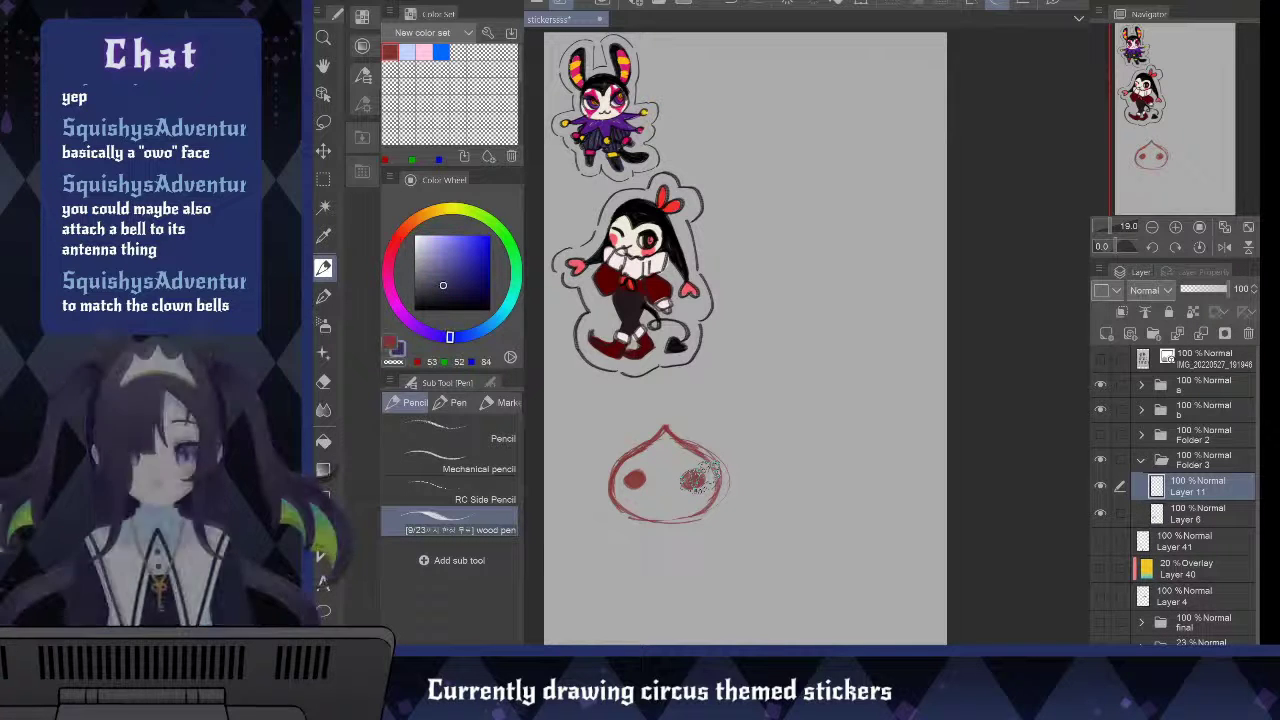
left_click(449, 208)
left_click(464, 234)
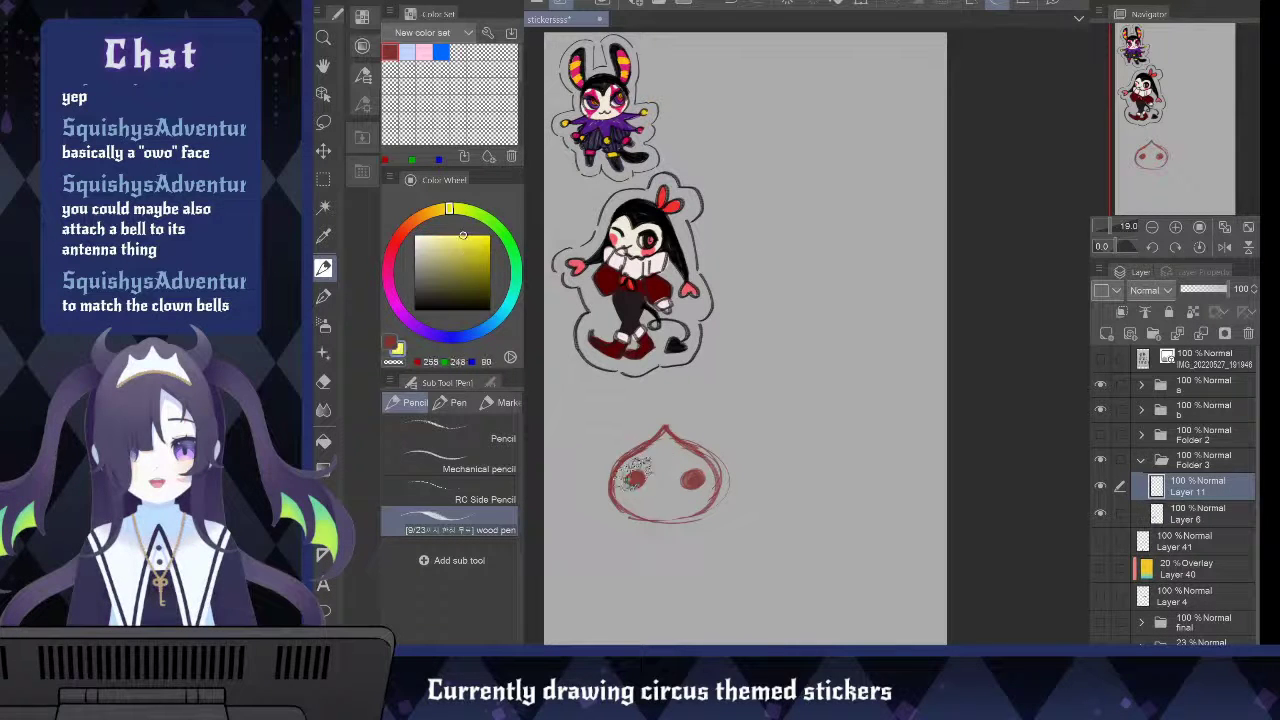
mouse_move(635, 474)
left_mouse_down()
mouse_move(635, 486)
mouse_move(699, 478)
left_mouse_up()
Try a dark red sketch of a pointed jester collar with small bells on its tips beside the slime
mouse_move(743, 380)
left_mouse_down()
mouse_move(751, 425)
mouse_move(761, 394)
mouse_move(785, 418)
left_mouse_up()
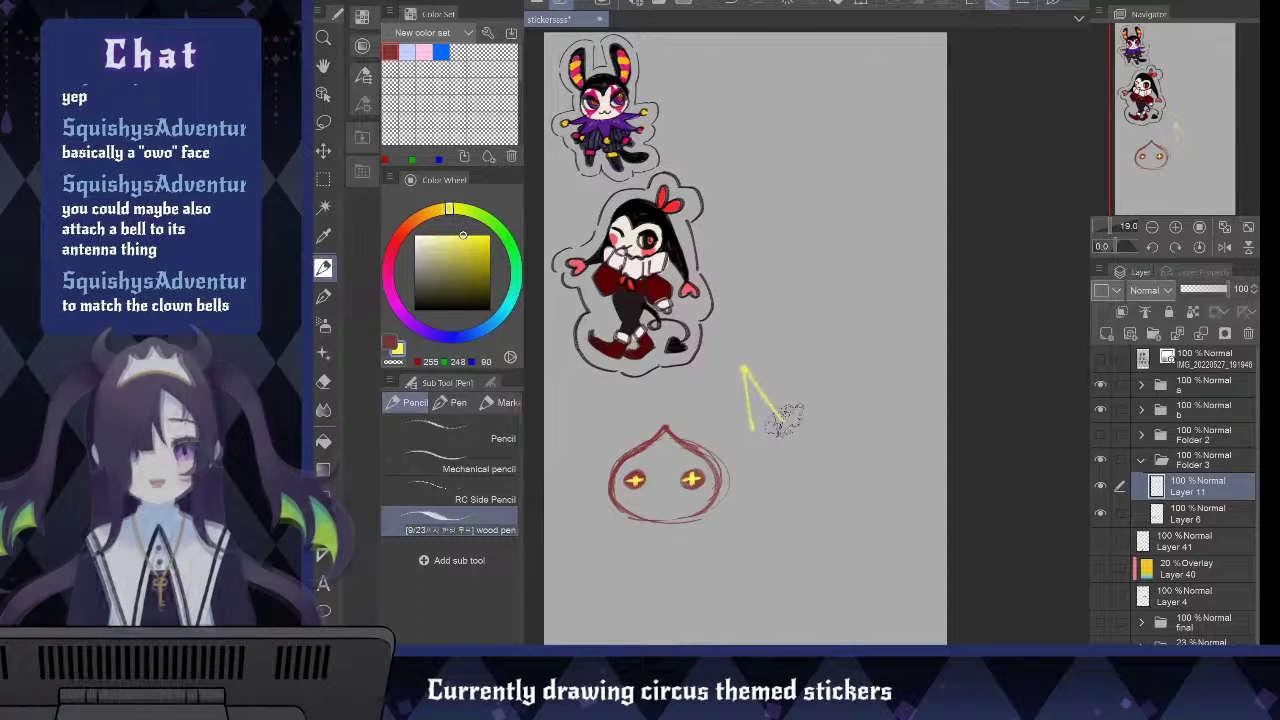
key("ctrl+z")
key("x")
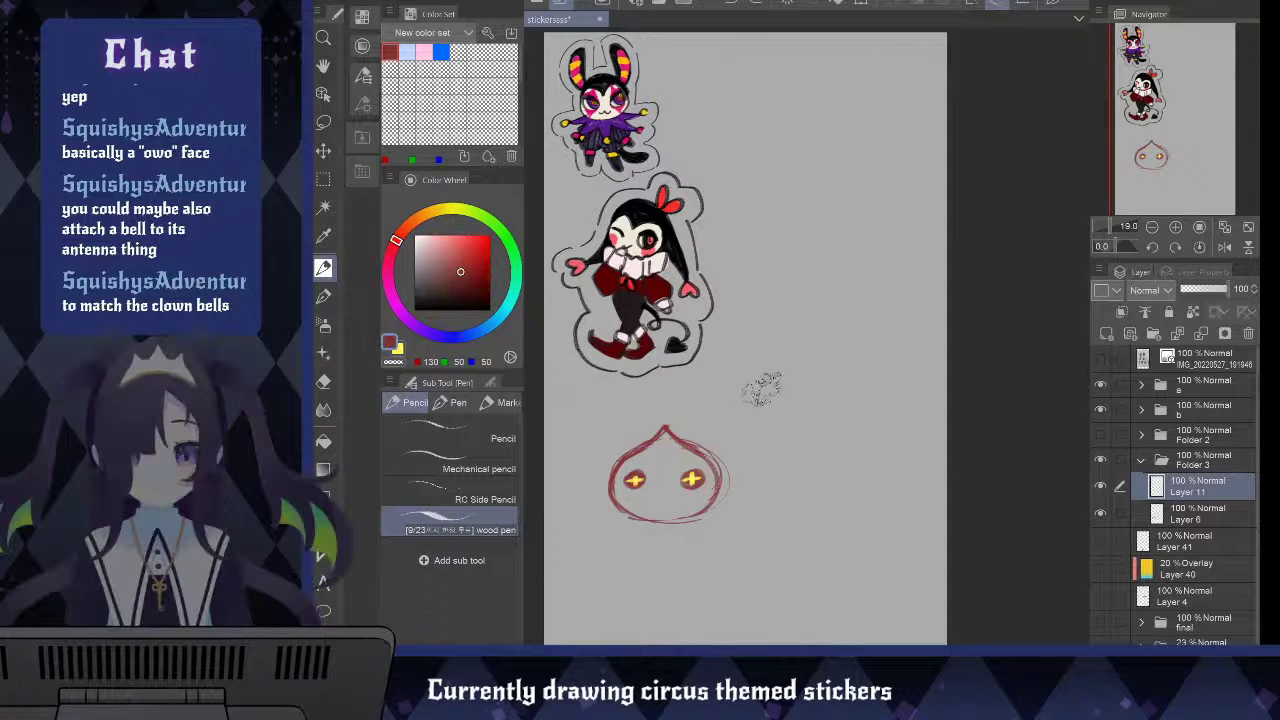
left_click_drag(757, 392, 831, 412)
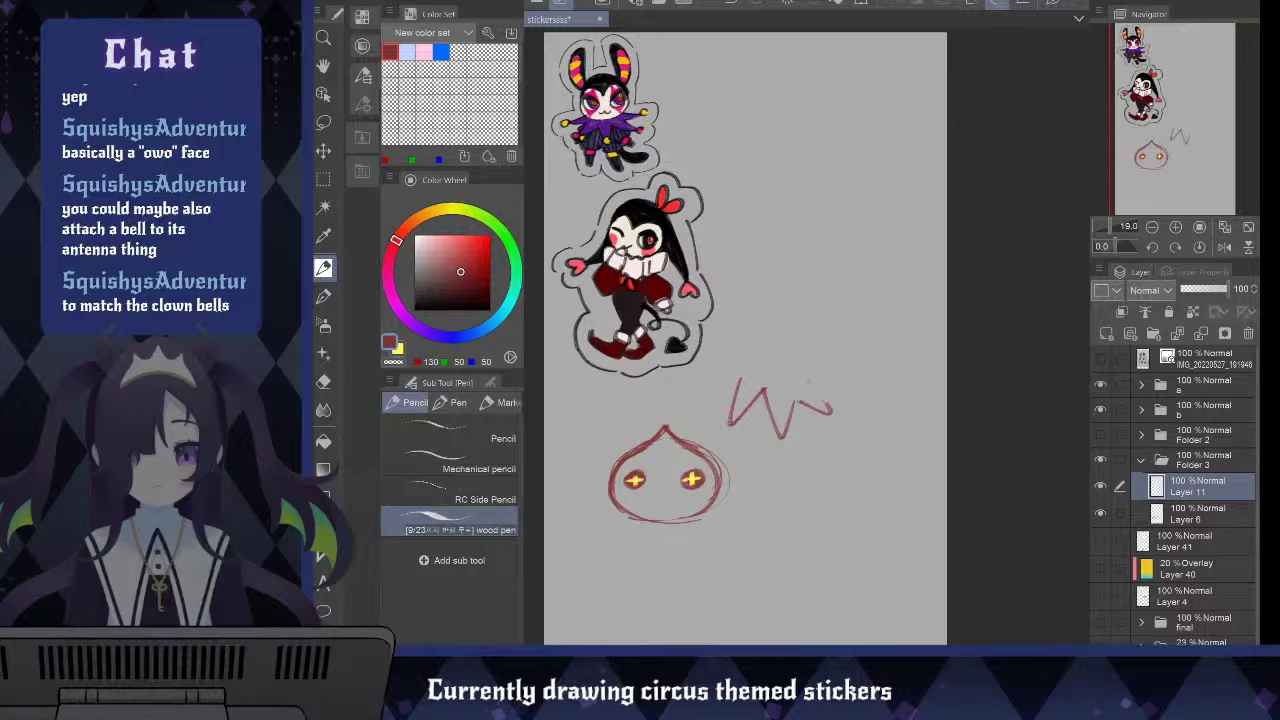
mouse_move(723, 425)
left_mouse_down()
mouse_move(775, 442)
mouse_move(833, 408)
mouse_move(757, 361)
mouse_move(697, 376)
mouse_move(831, 368)
mouse_move(868, 378)
left_mouse_up()
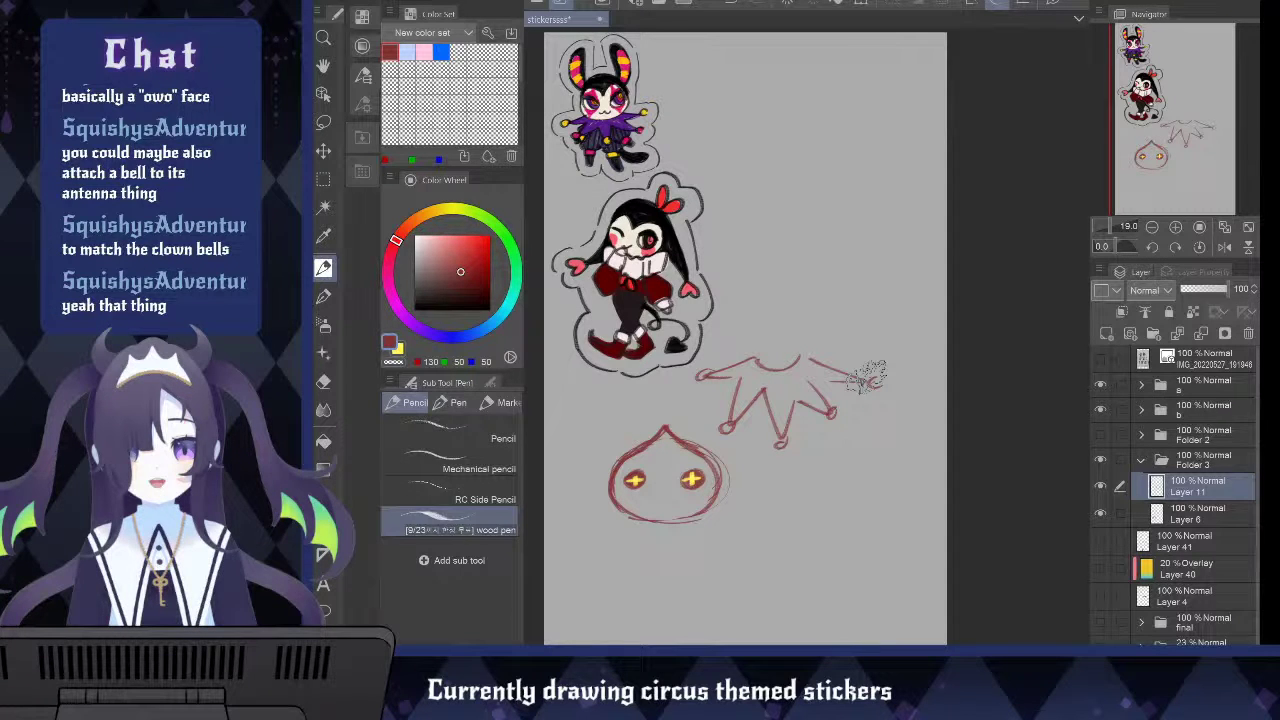
Lasso the jester collar sketch, delete it and clear the selection
key("m")
mouse_move(878, 330)
left_mouse_down()
mouse_move(689, 327)
mouse_move(682, 388)
left_mouse_up()
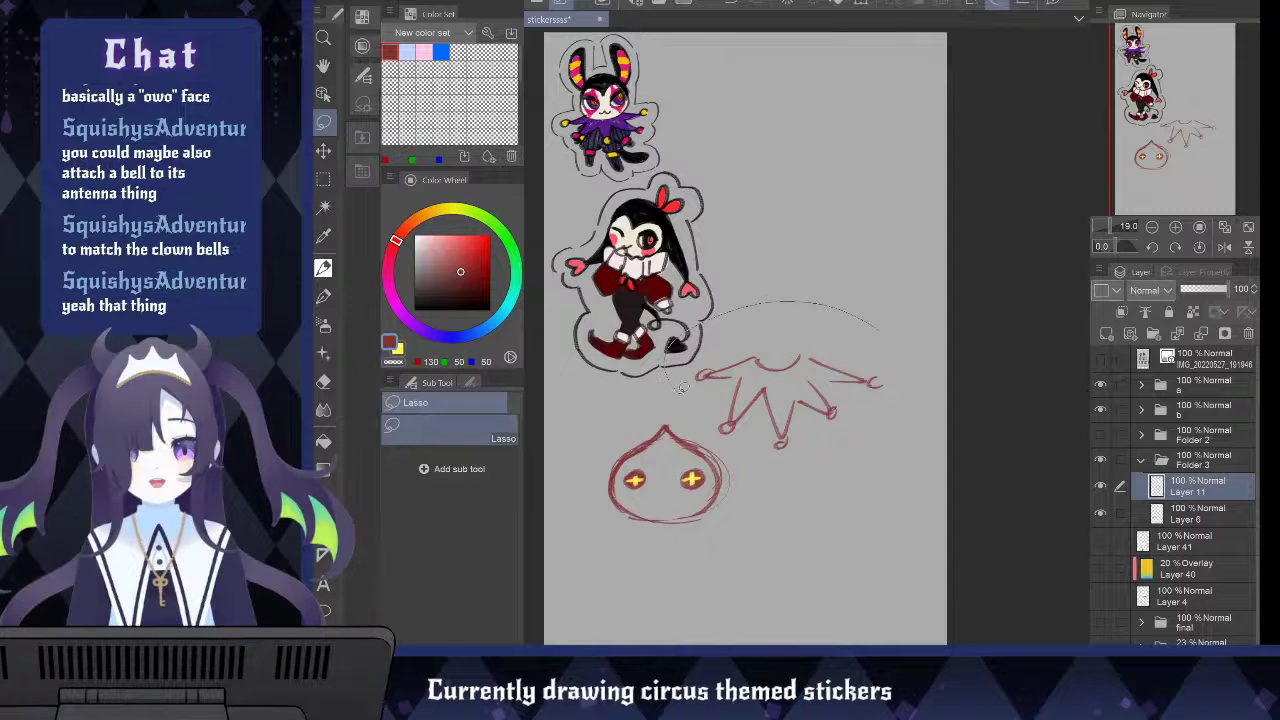
left_click_drag(948, 378, 948, 370)
key("Delete")
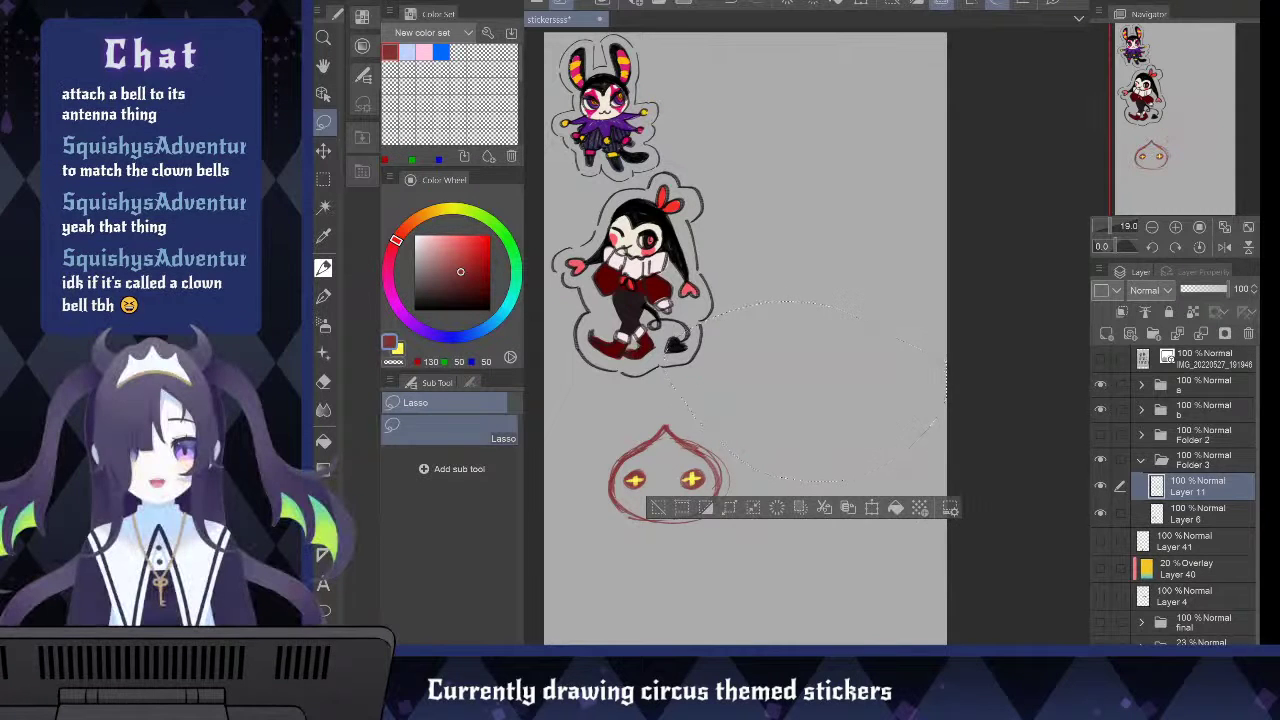
key("ctrl+d")
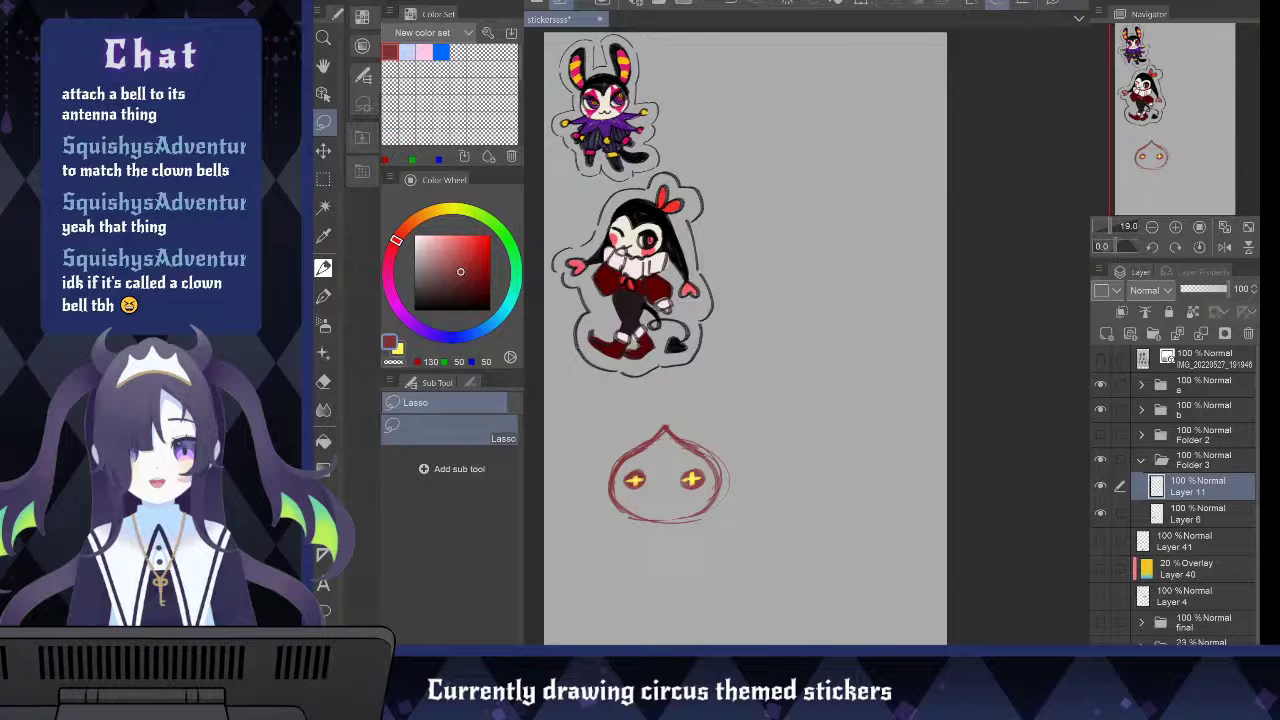
key("p")
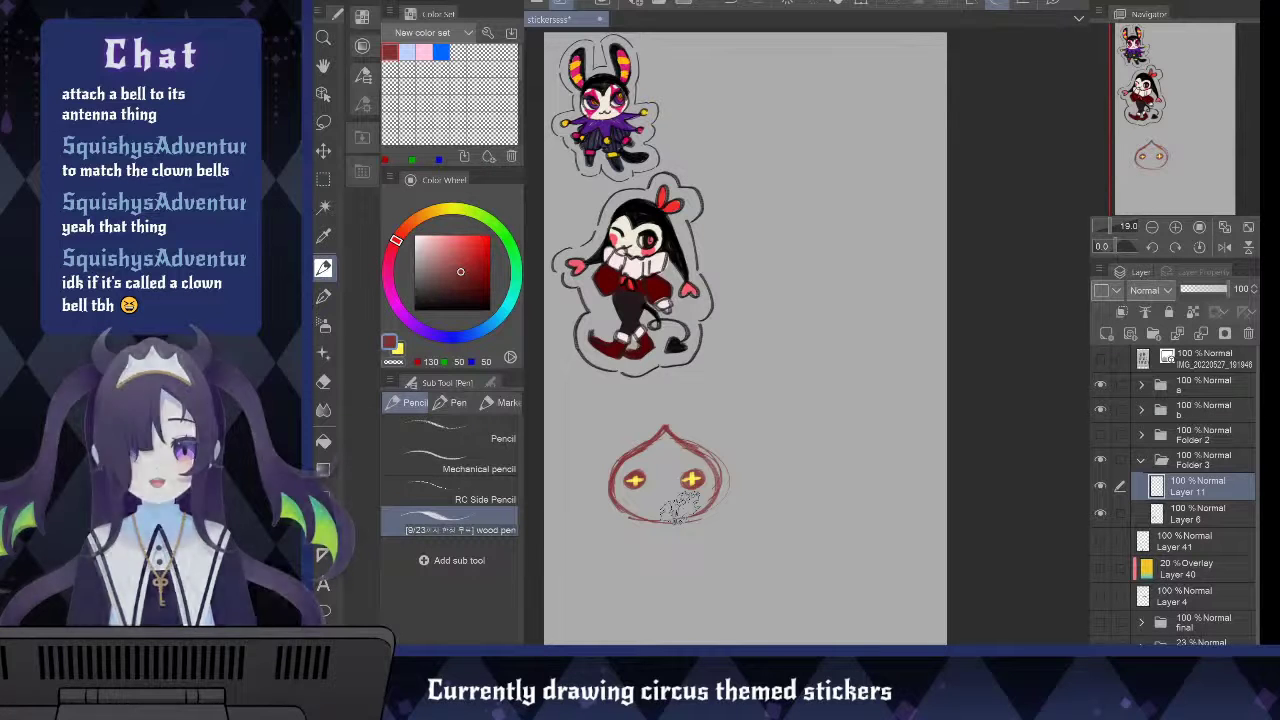
key("ctrl+z")
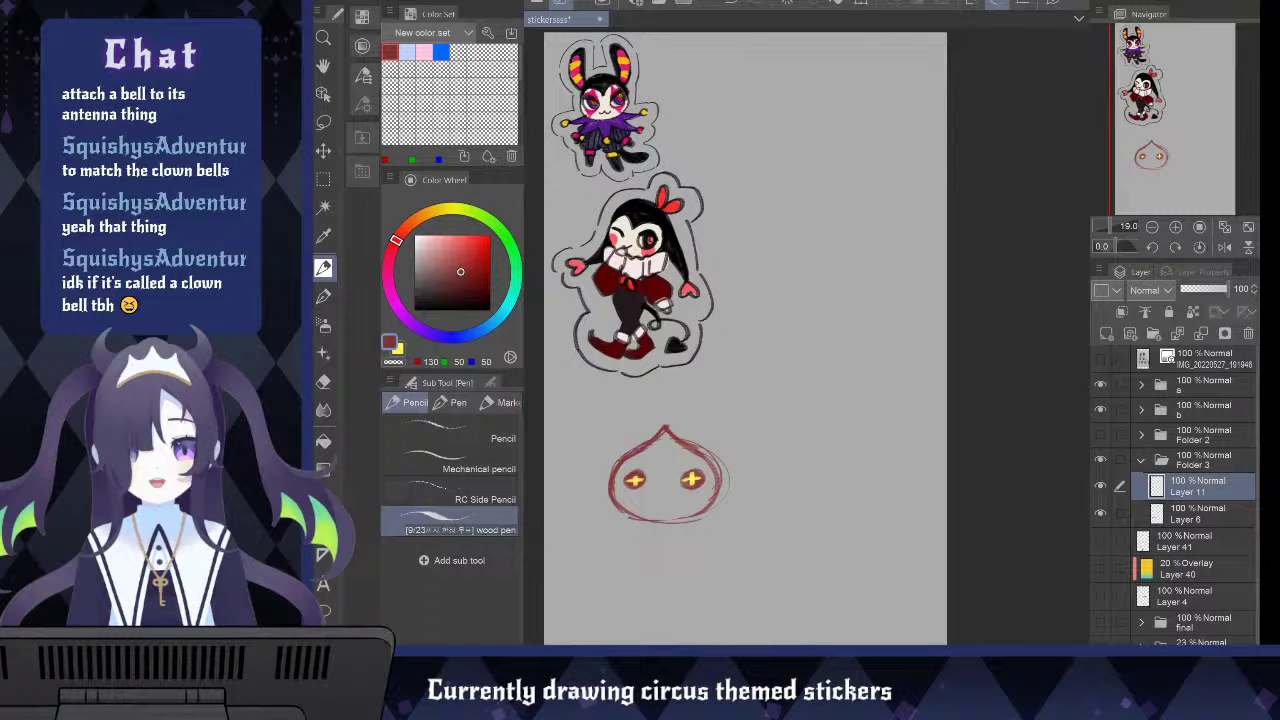
Place the palette(14) image above folder a, enlarged, as a raster layer
left_click_drag(1200, 486, 1200, 372)
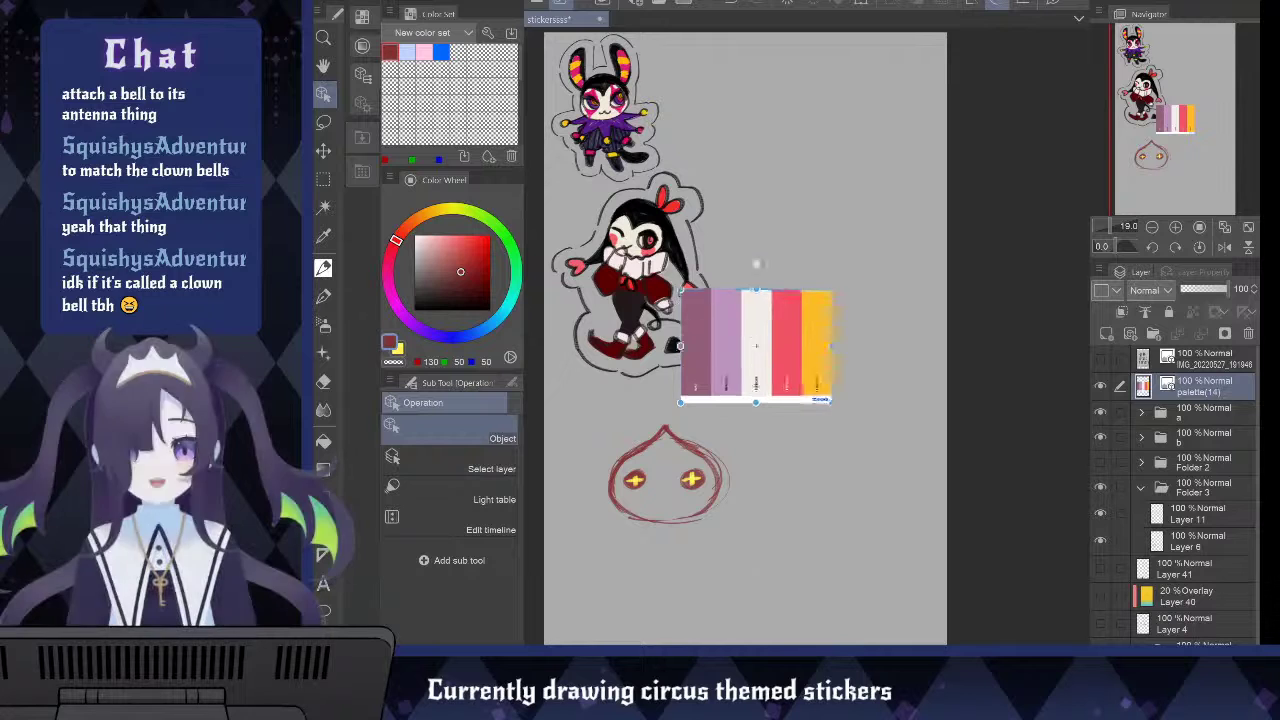
left_click(1181, 239)
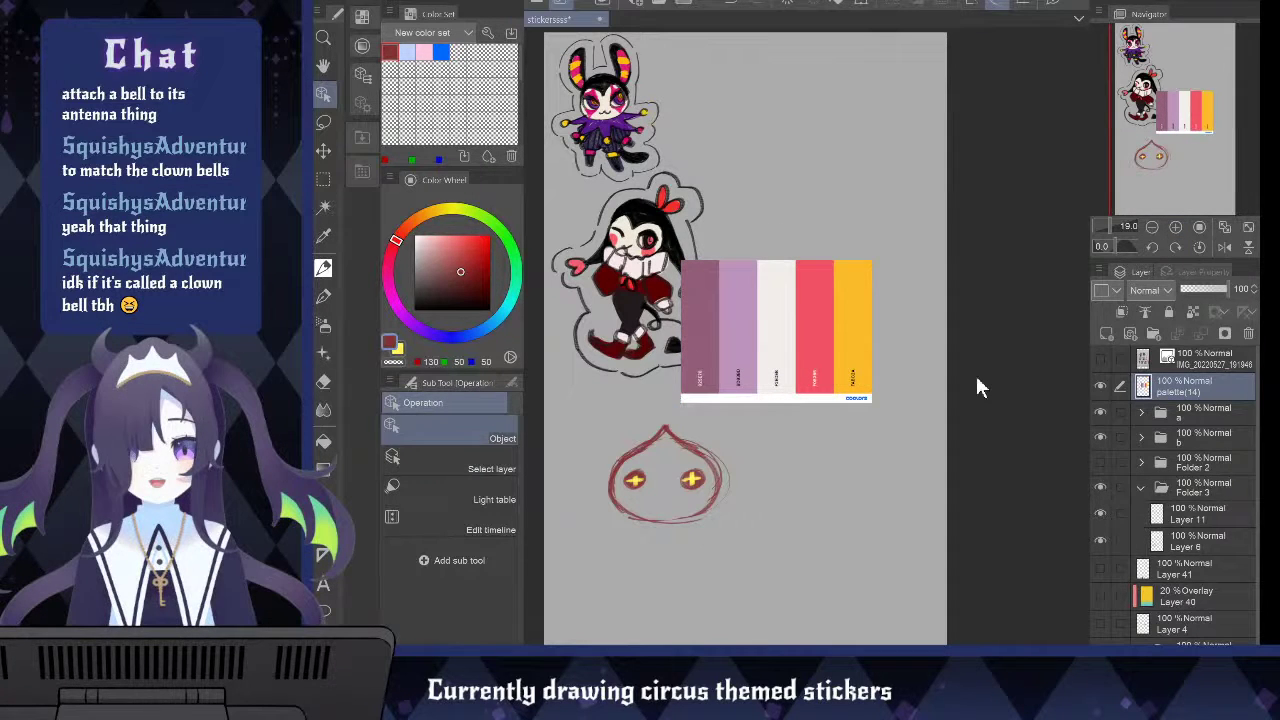
Cut off the lower, labelled part of the palette image and move the remaining colour strip clear of the clown girl sticker
key("m")
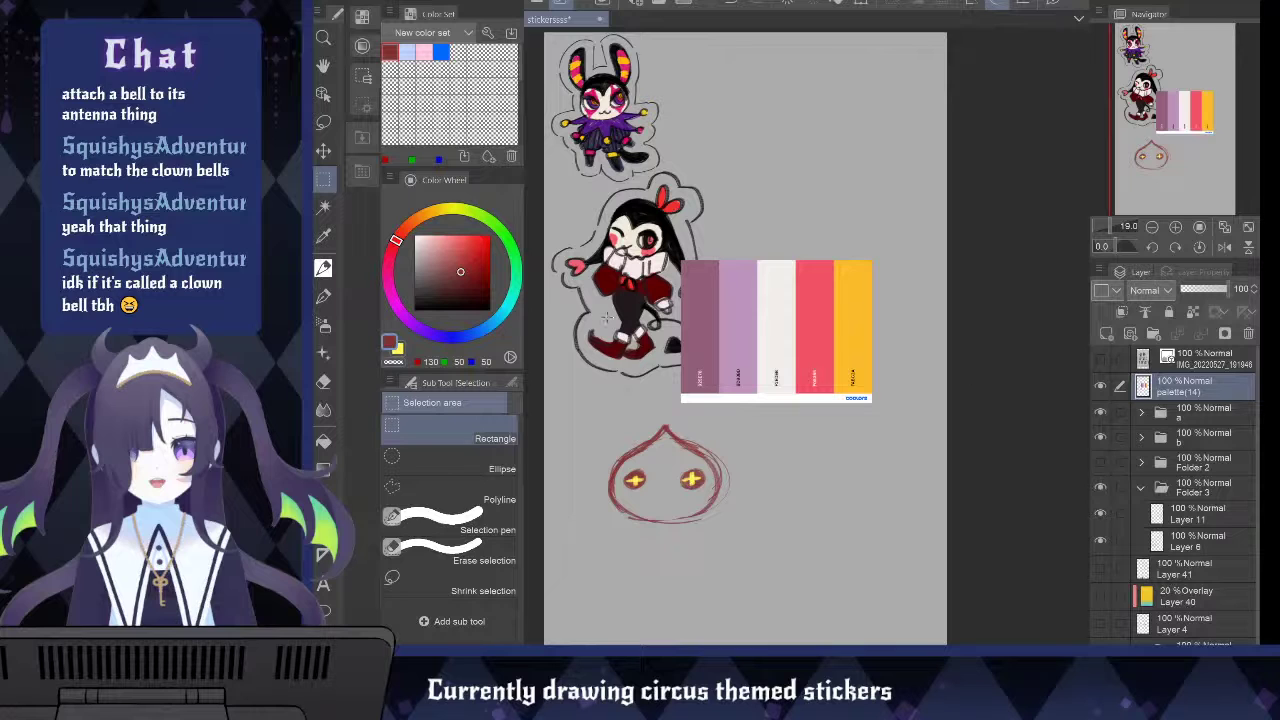
left_click_drag(607, 318, 940, 428)
key("Delete")
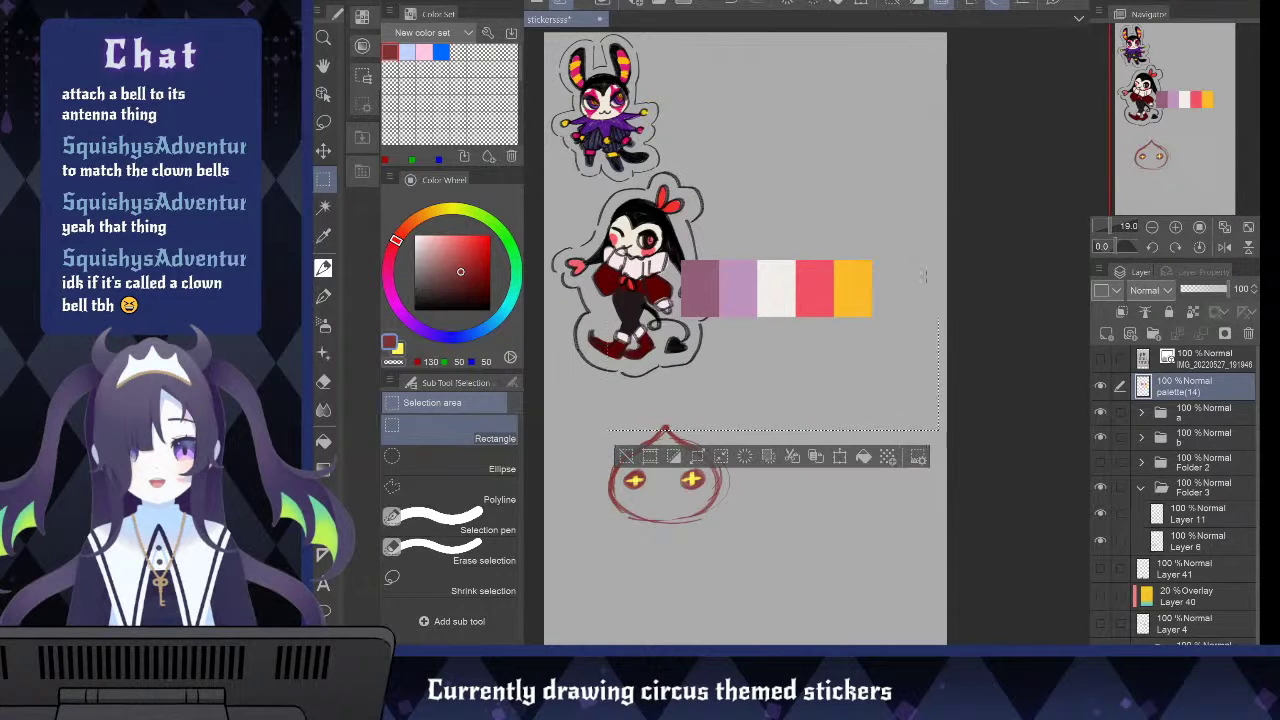
key("ctrl+d")
key("k")
left_click_drag(794, 374, 848, 374)
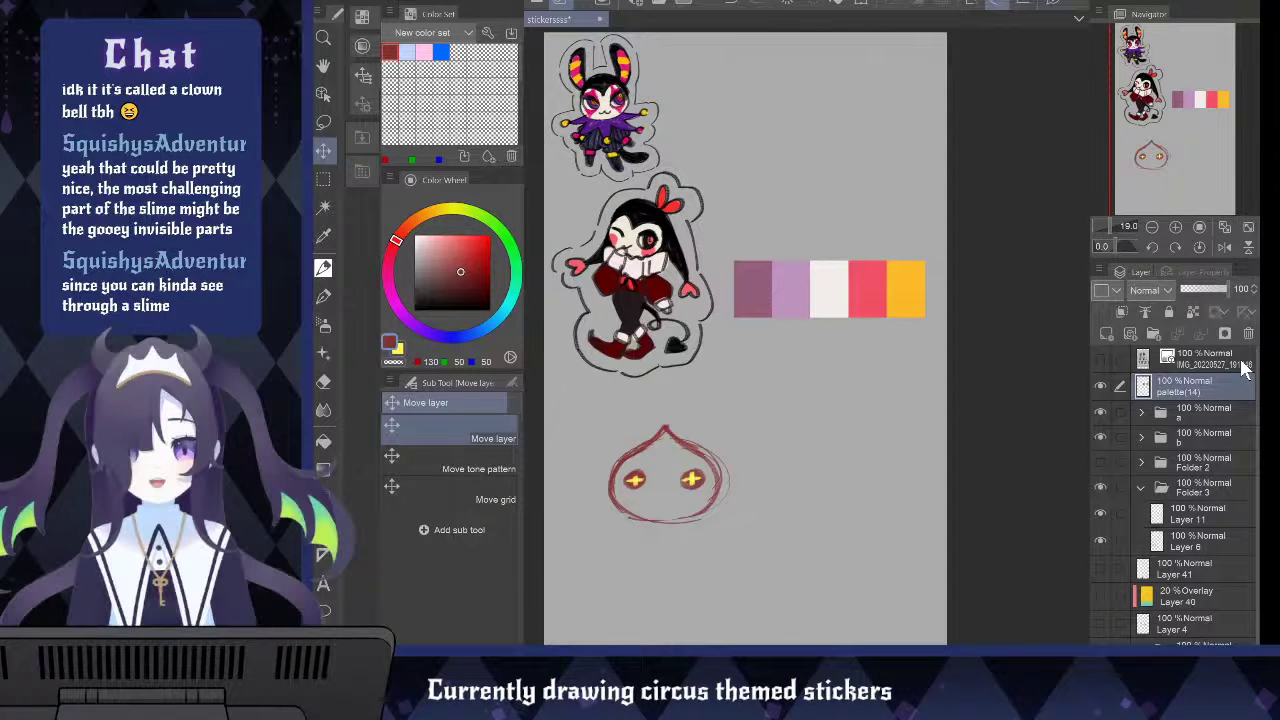
Recolour the slime sketch on Layer 6 black by locking transparent pixels, filling a rectangle over it and unlocking them
left_click(1199, 514)
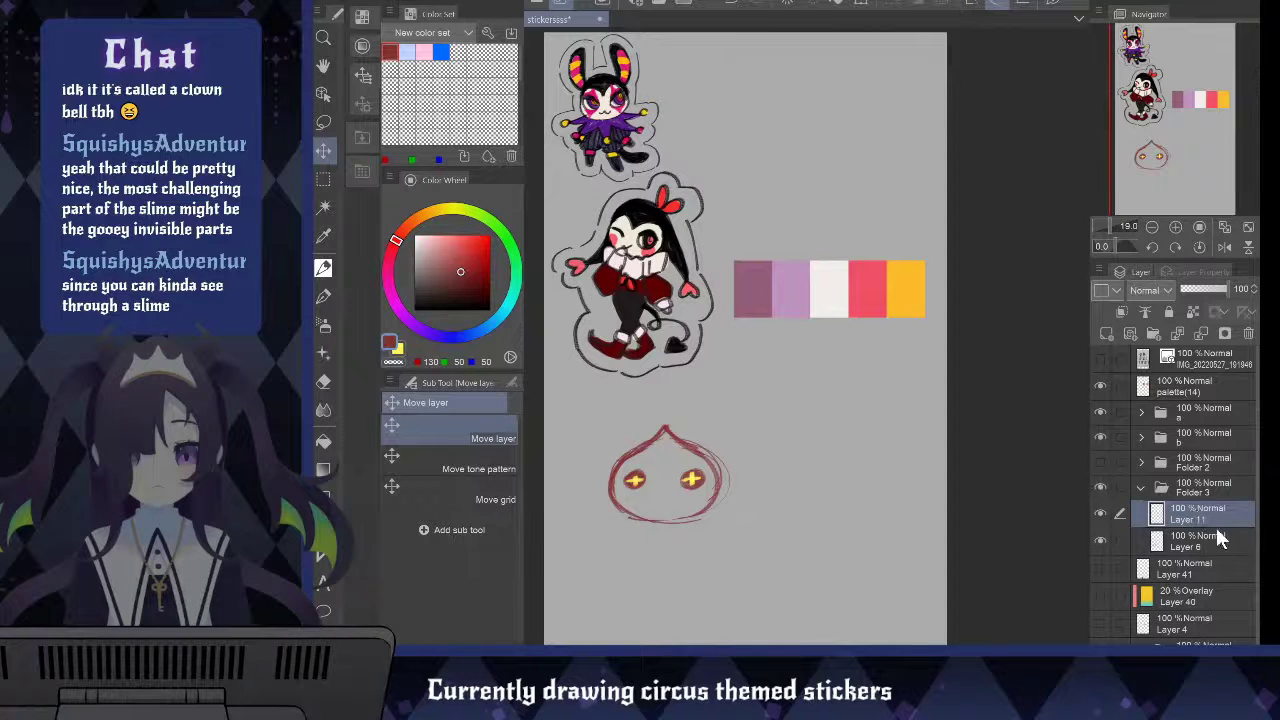
left_click(1205, 543)
left_click_drag(470, 290, 580, 374)
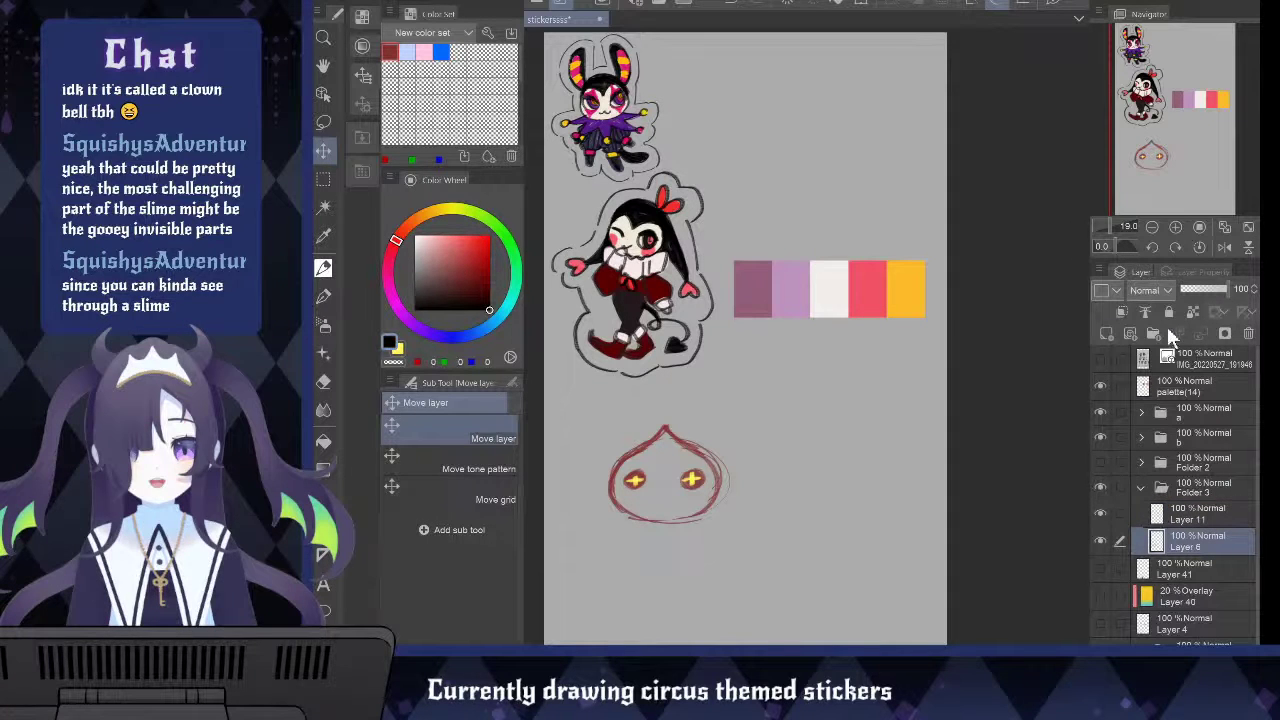
left_click(1190, 314)
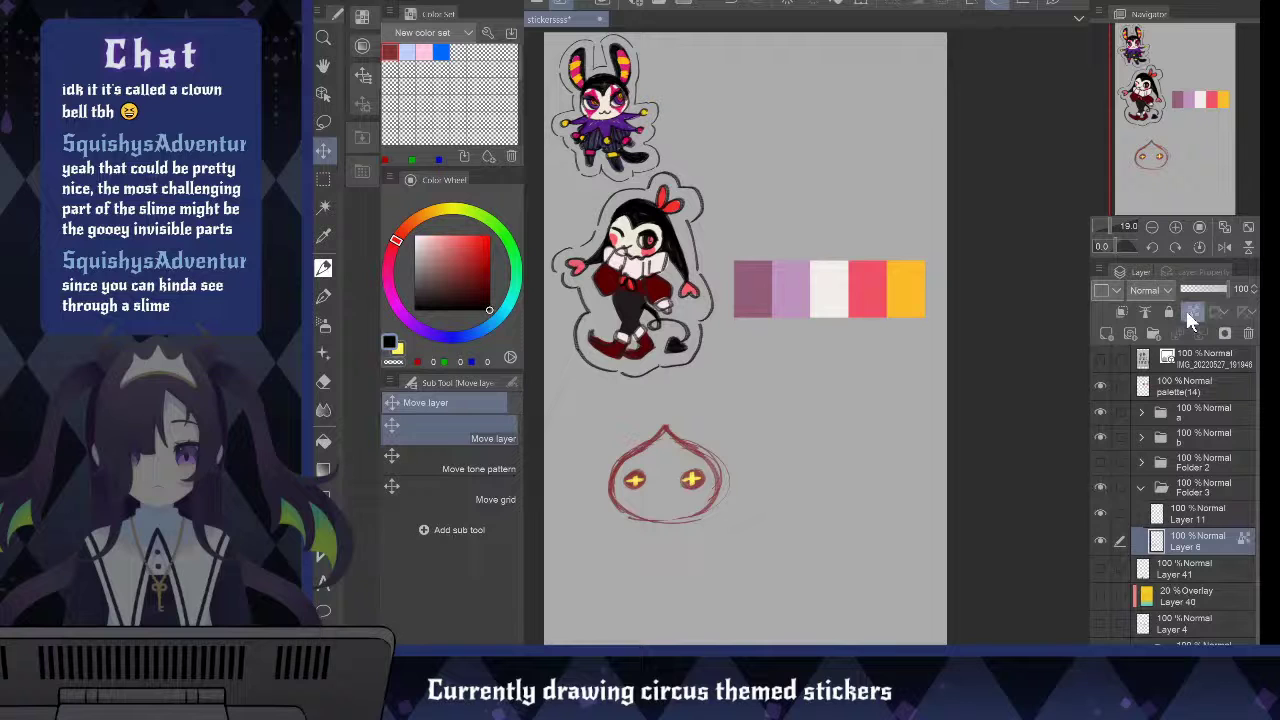
key("u")
left_click_drag(570, 394, 810, 578)
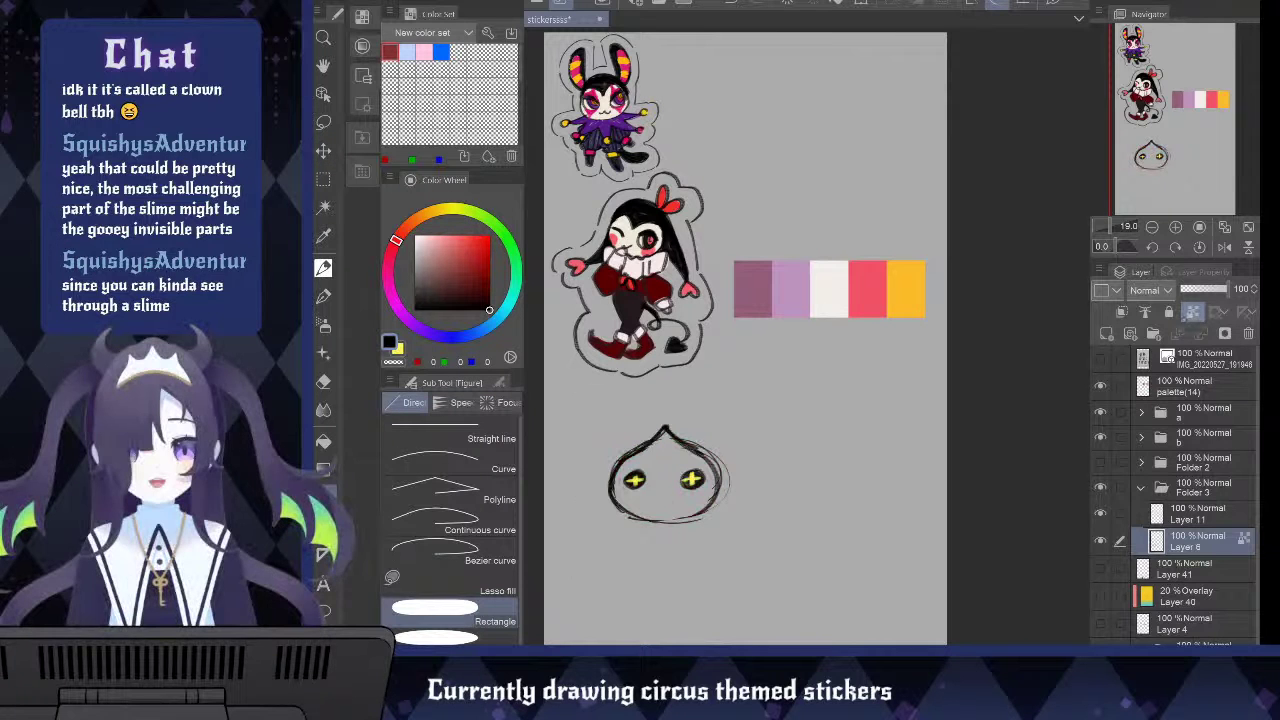
left_click(1191, 312)
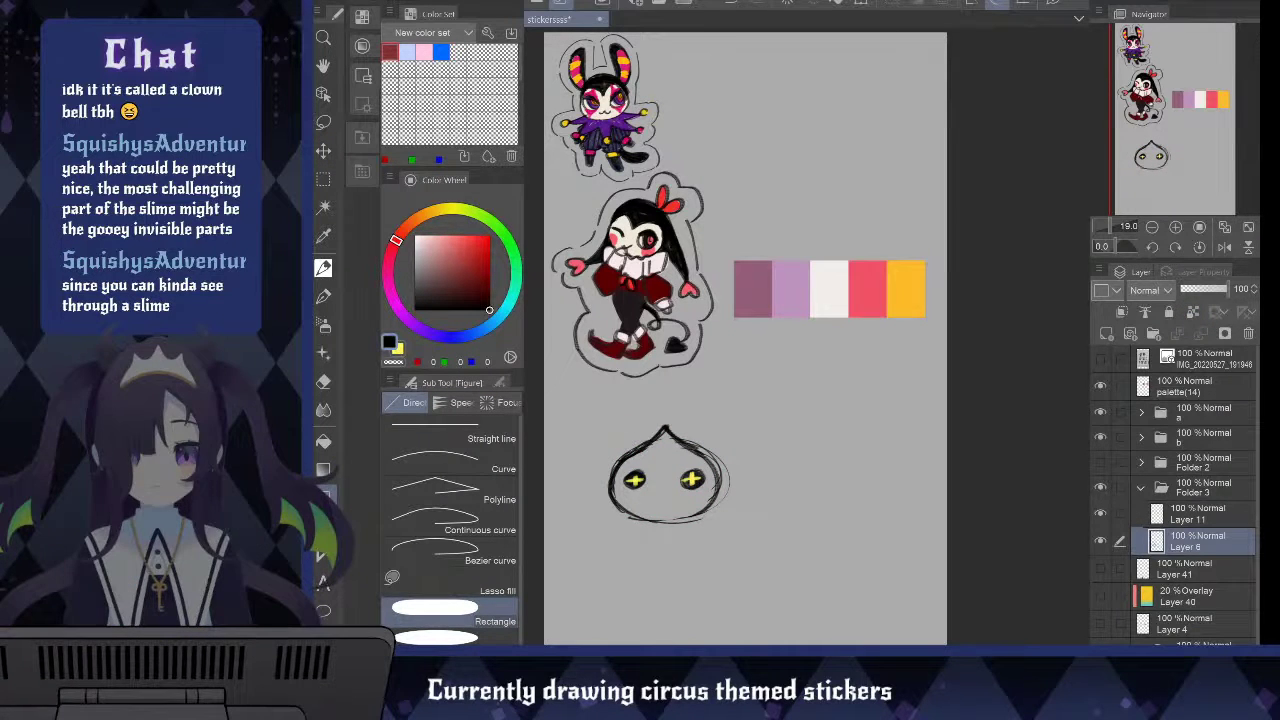
Add a new layer beneath Layer 6 and sample the golden yellow from the palette strip as the drawing colour
key("ctrl+shift+n")
left_click_drag(1195, 569, 1207, 530)
key("i")
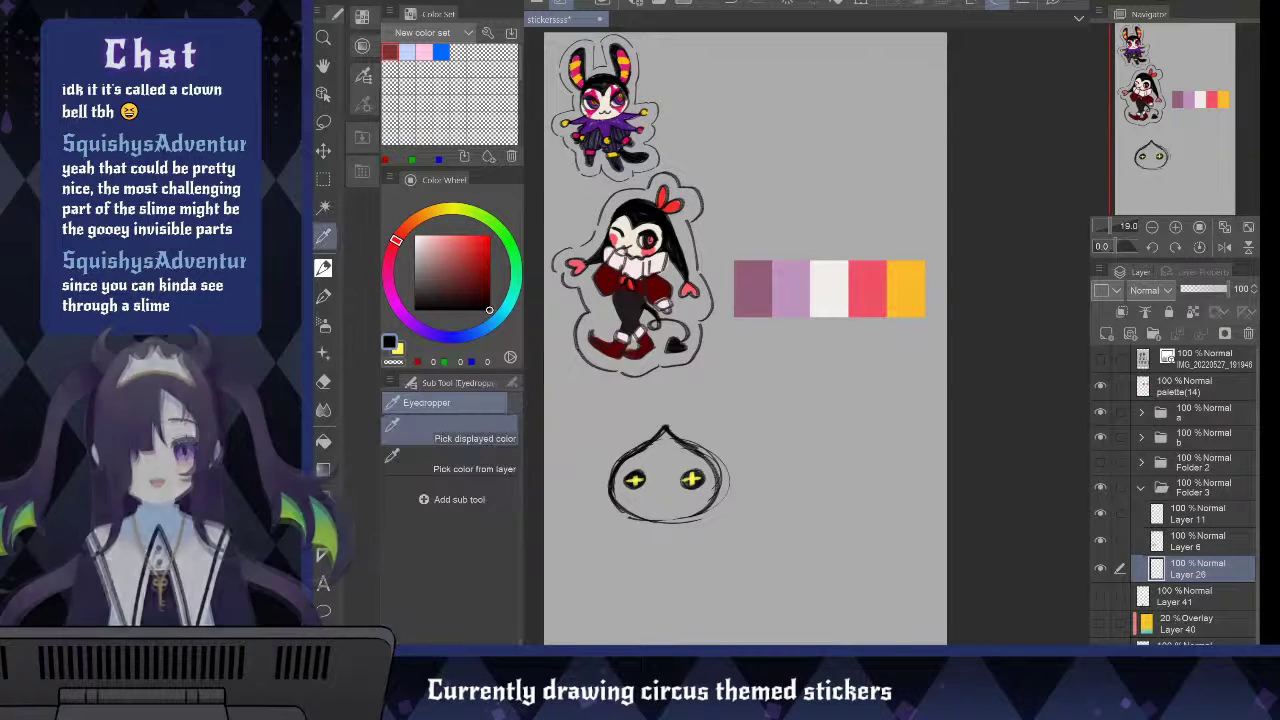
left_click(897, 281)
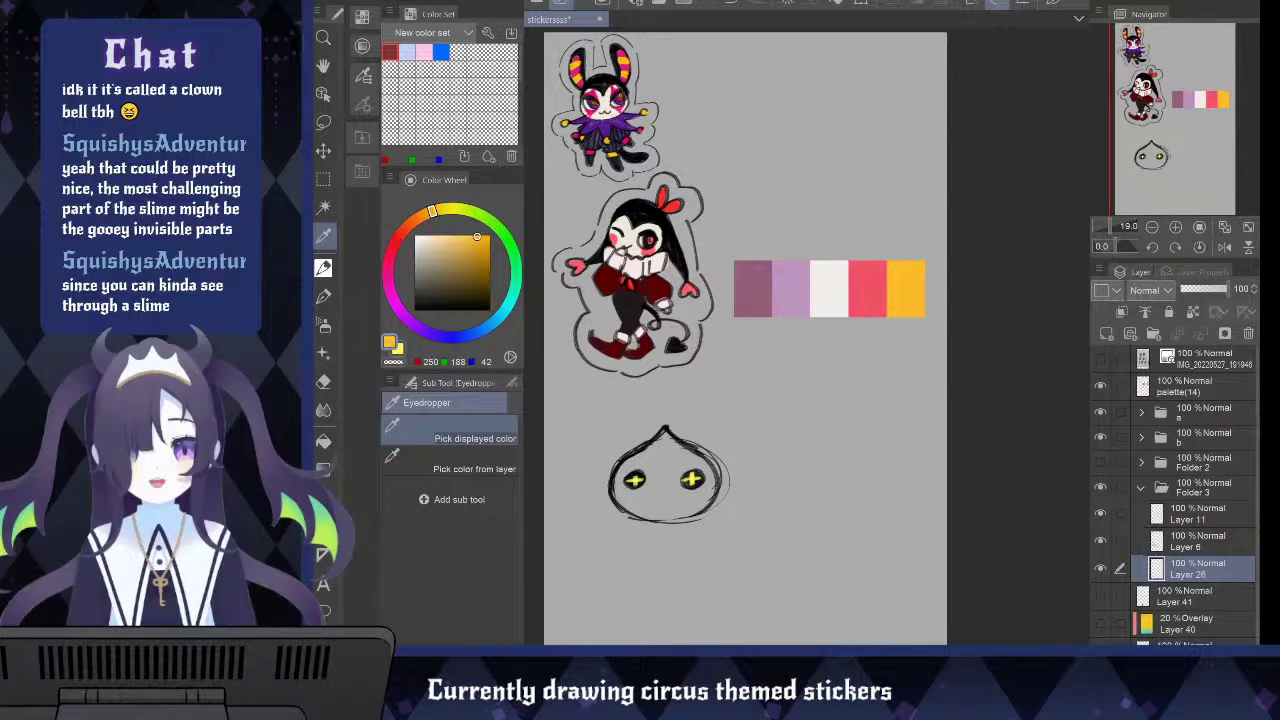
Fill the slime's body with golden yellow on Layer 26 using an enlarged Turnip pen 2 brush
key("p")
key("bracketright")
key("bracketright")
key("bracketright")
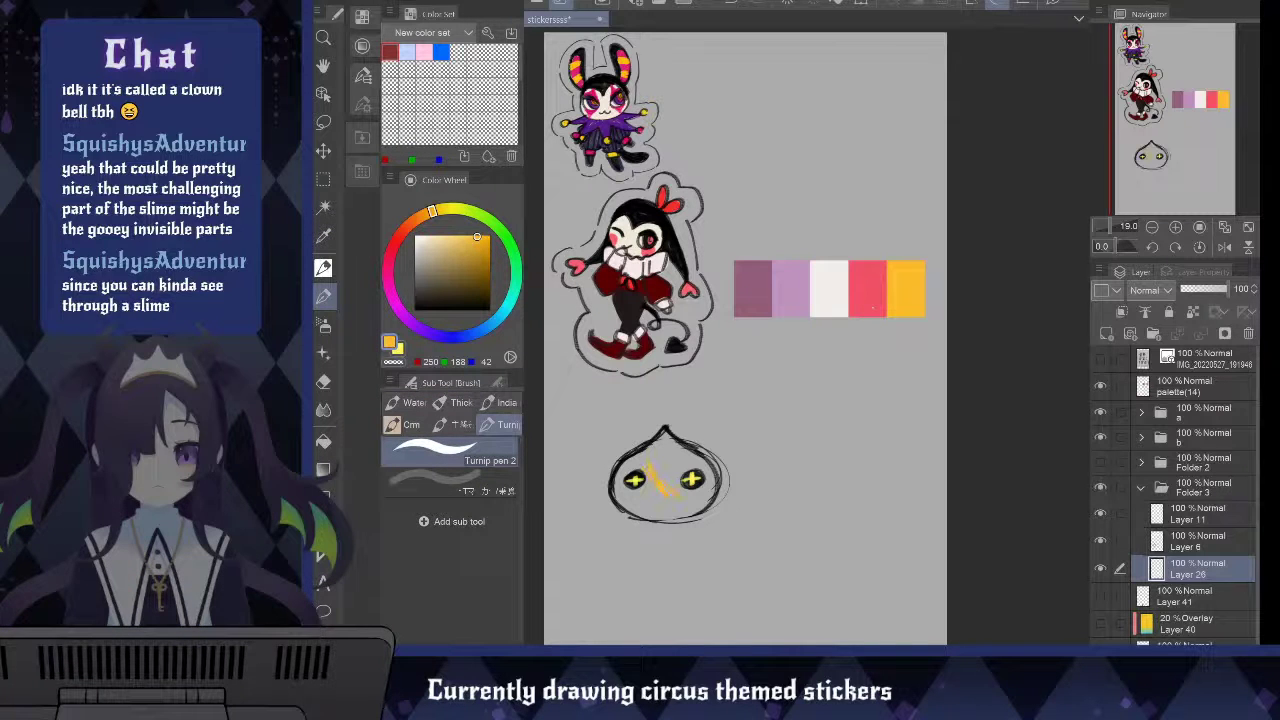
key("ctrl+z")
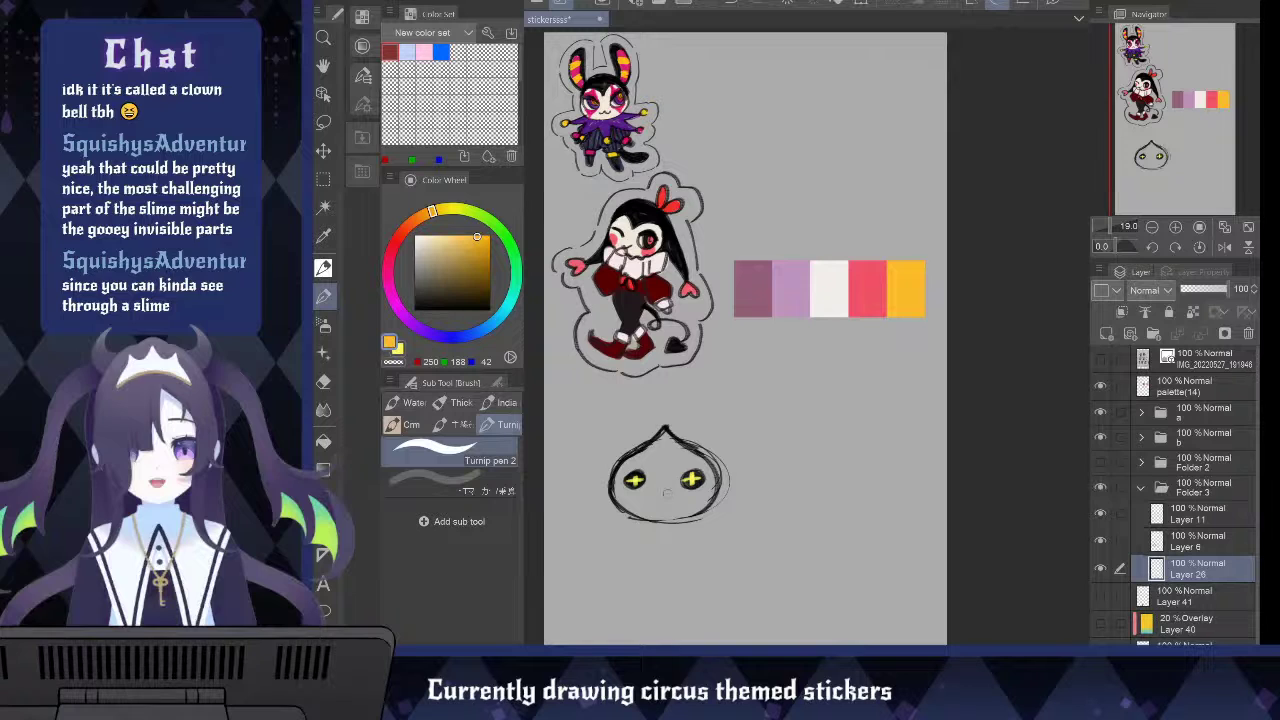
left_click_drag(660, 462, 652, 494)
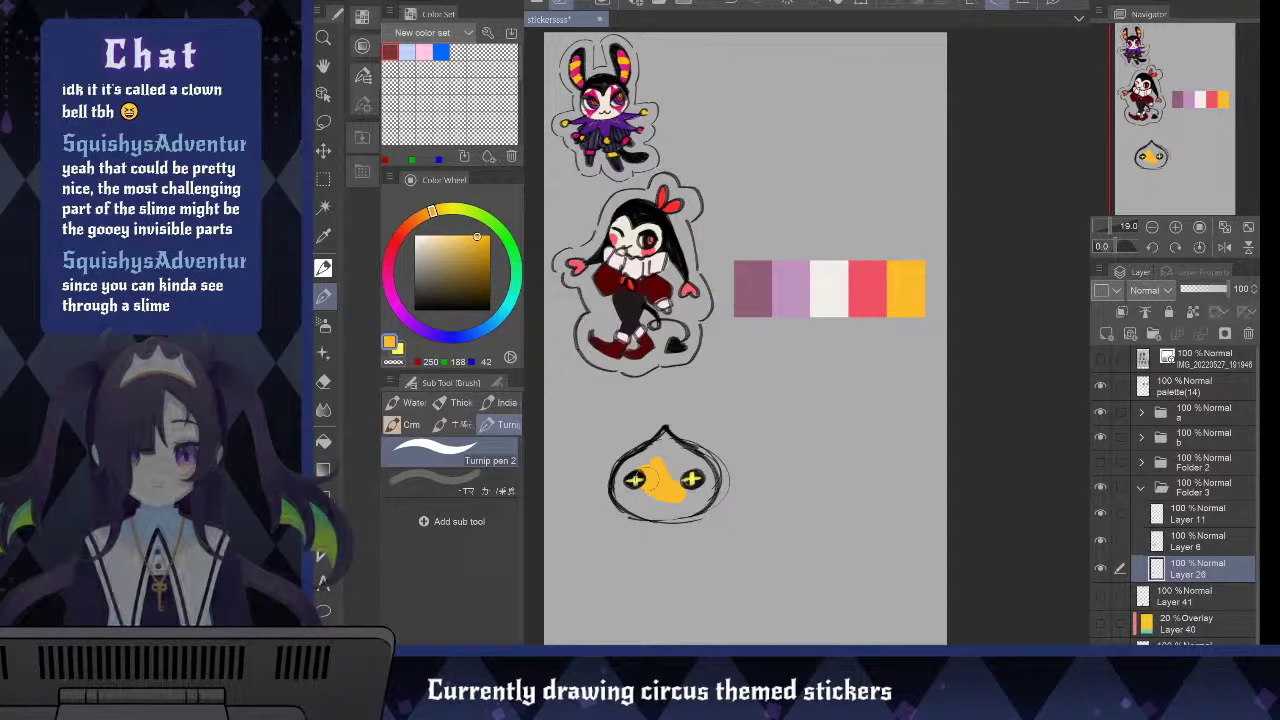
mouse_move(660, 430)
left_mouse_down()
mouse_move(640, 492)
mouse_move(675, 512)
mouse_move(700, 495)
mouse_move(690, 455)
mouse_move(665, 440)
mouse_move(708, 472)
mouse_move(714, 494)
left_mouse_up()
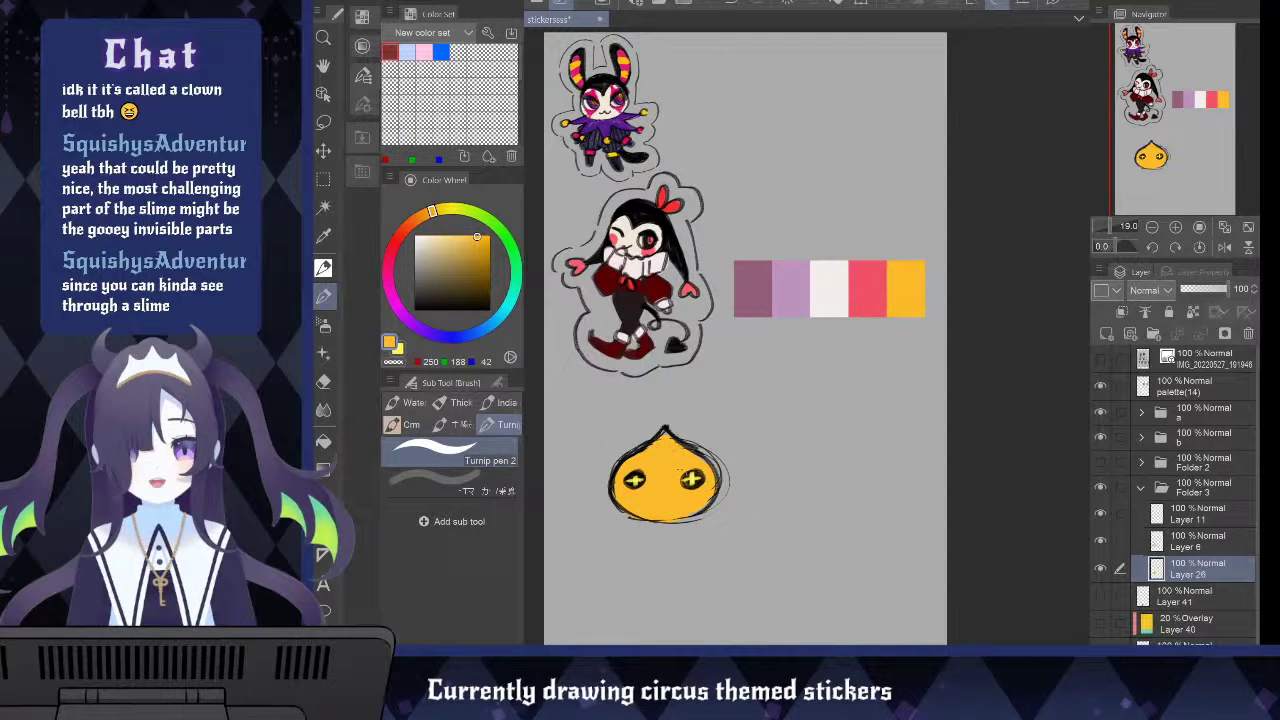
Add a layer beneath Layer 26 at 55% opacity and paint a golden-yellow halo around the slime's body
key("ctrl+shift+n")
left_click_drag(1205, 596, 1210, 553)
left_click(1206, 289)
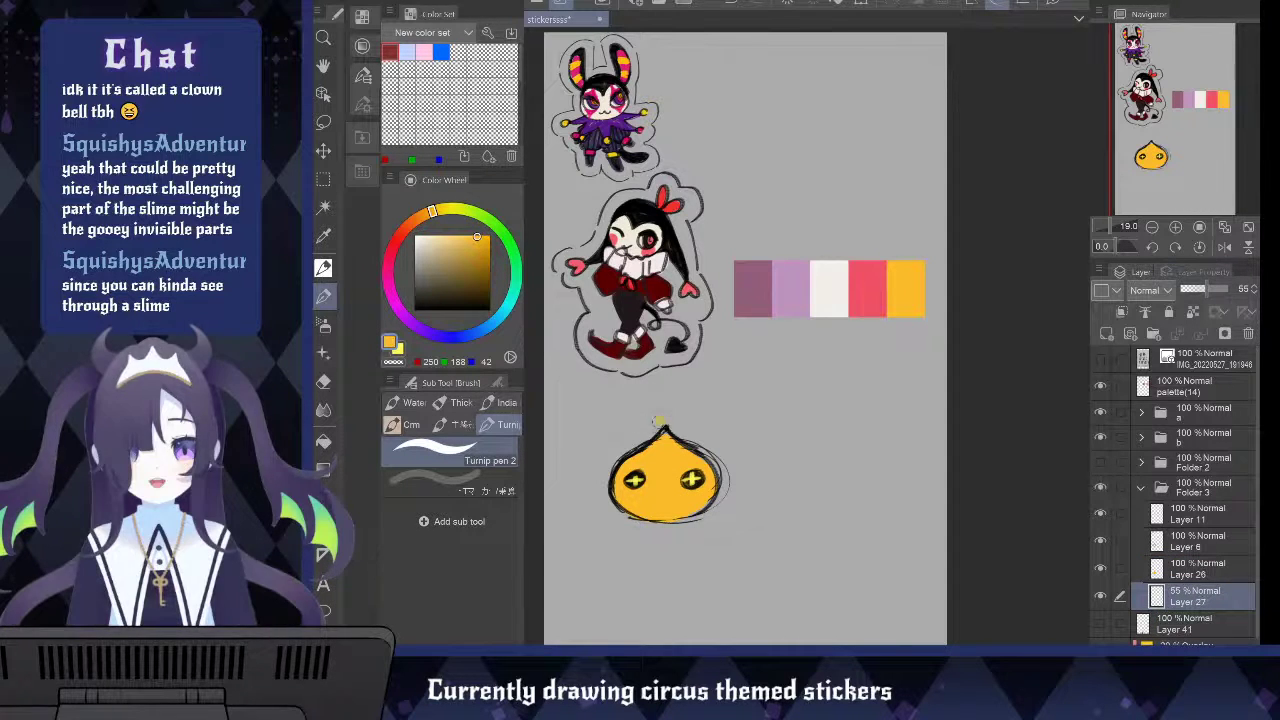
mouse_move(660, 424)
left_mouse_down()
mouse_move(606, 474)
mouse_move(610, 521)
mouse_move(664, 534)
mouse_move(720, 492)
left_mouse_up()
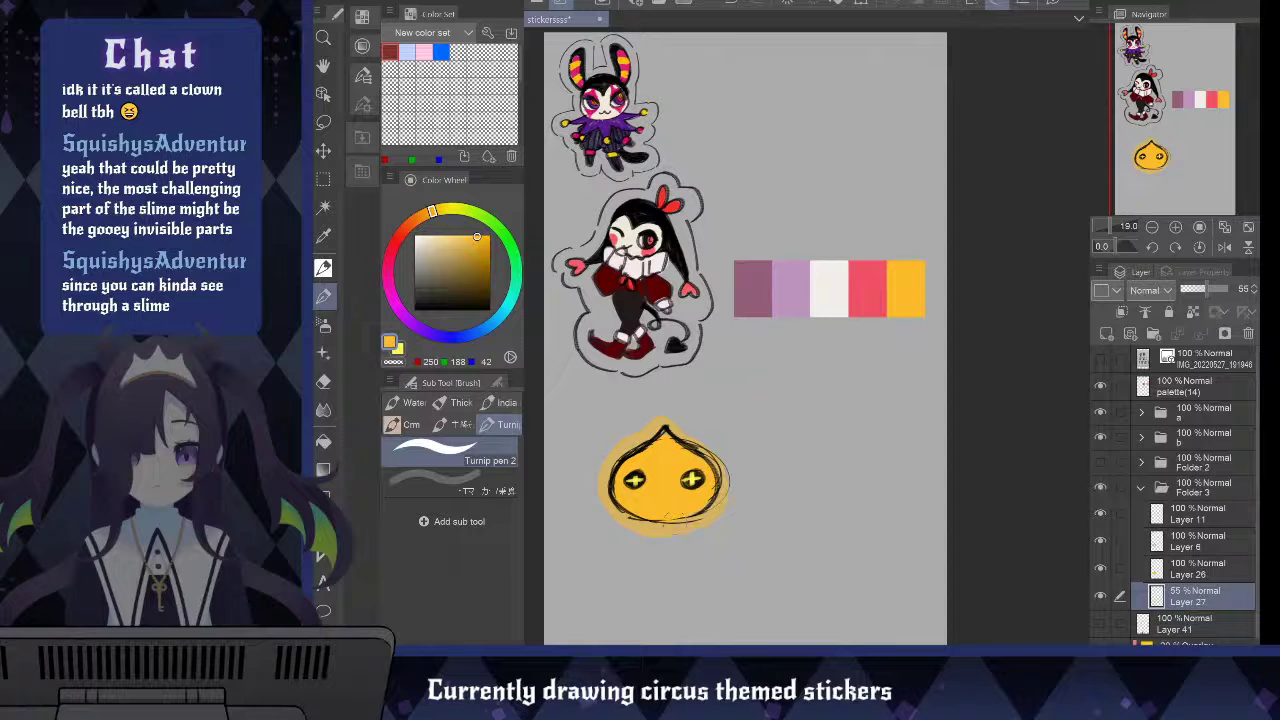
Lower Layer 27's opacity to 28% and repaint the golden halo around the slime's body
left_click_drag(1204, 289, 1190, 289)
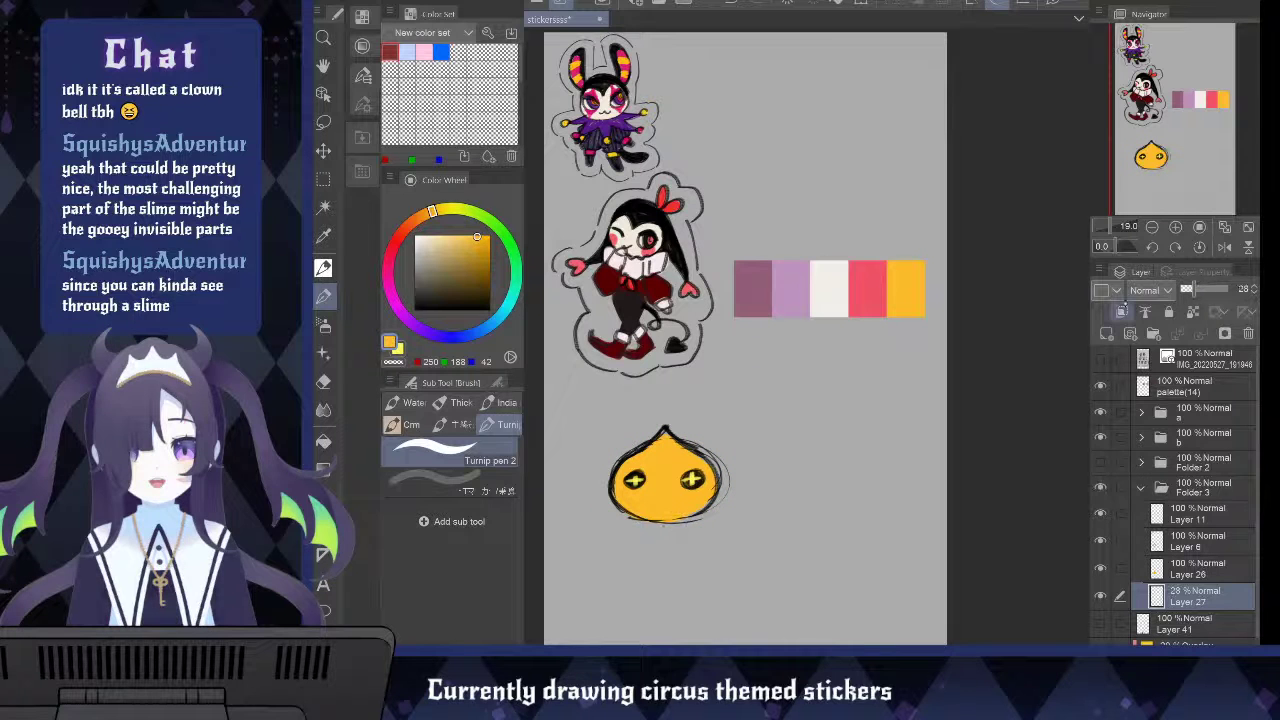
left_click_drag(648, 422, 627, 453)
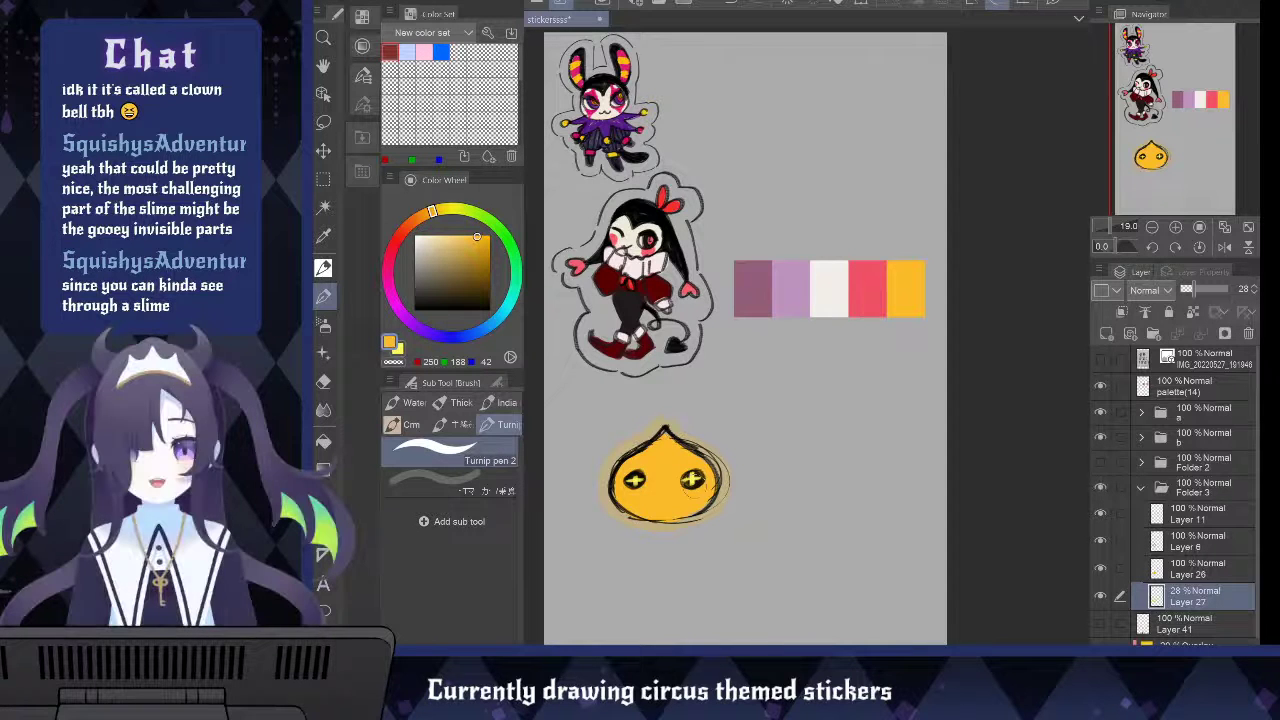
left_click(1100, 567)
left_click(1100, 567)
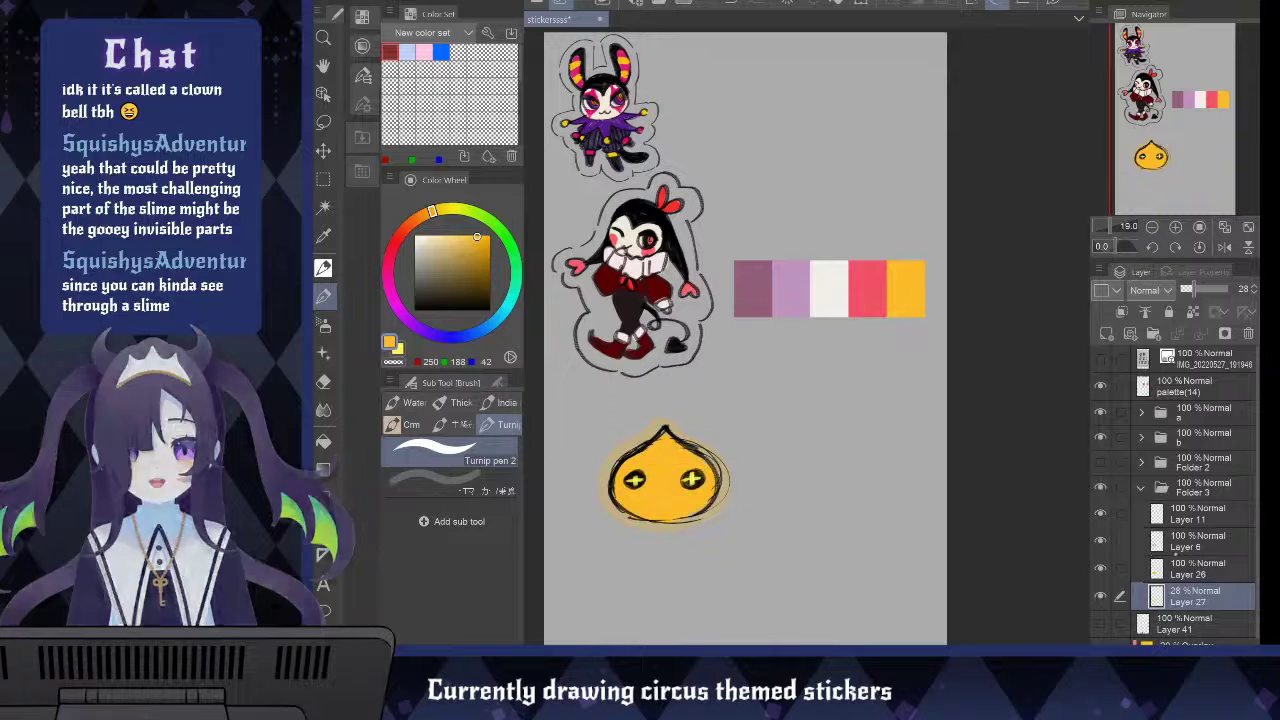
Rename Layer 6, which holds the slime's body sketch, as l
left_click(1198, 540)
double_click(1198, 540)
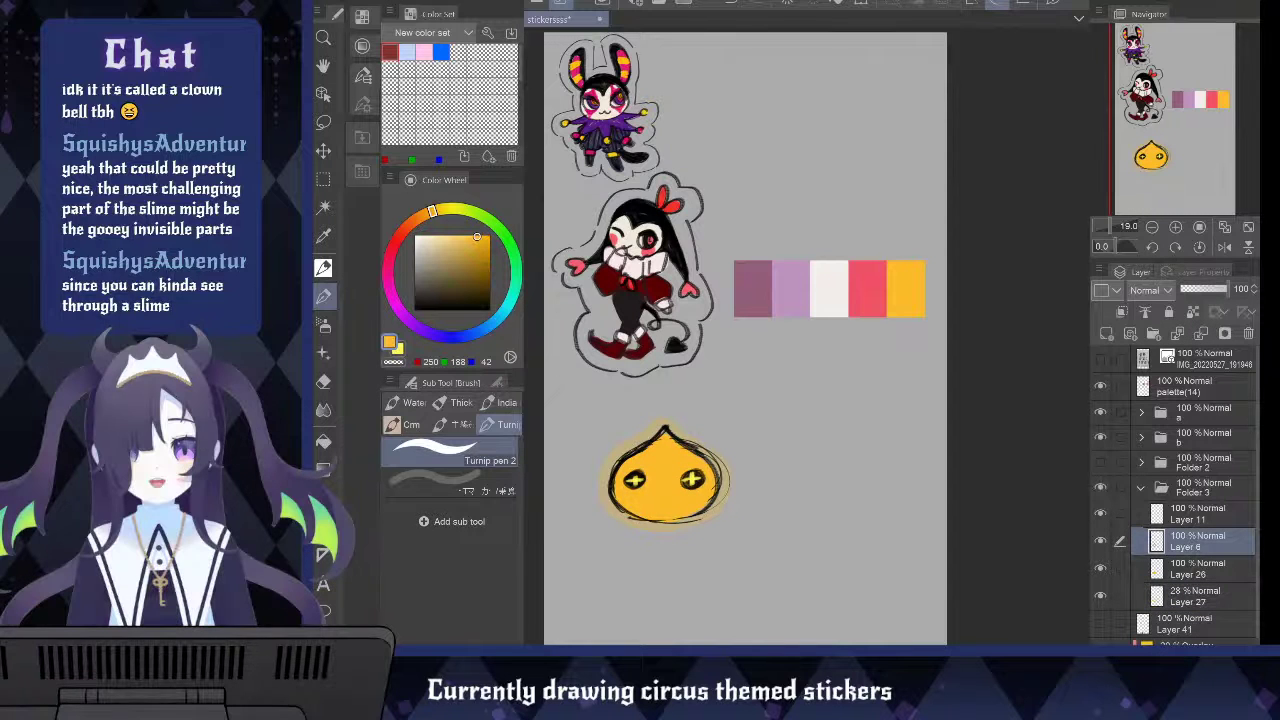
type("l")
Outline the outer edge of the slime's halo in white on layer l with the wood pen pencil
left_click_drag(455, 265, 414, 235)
key("p")
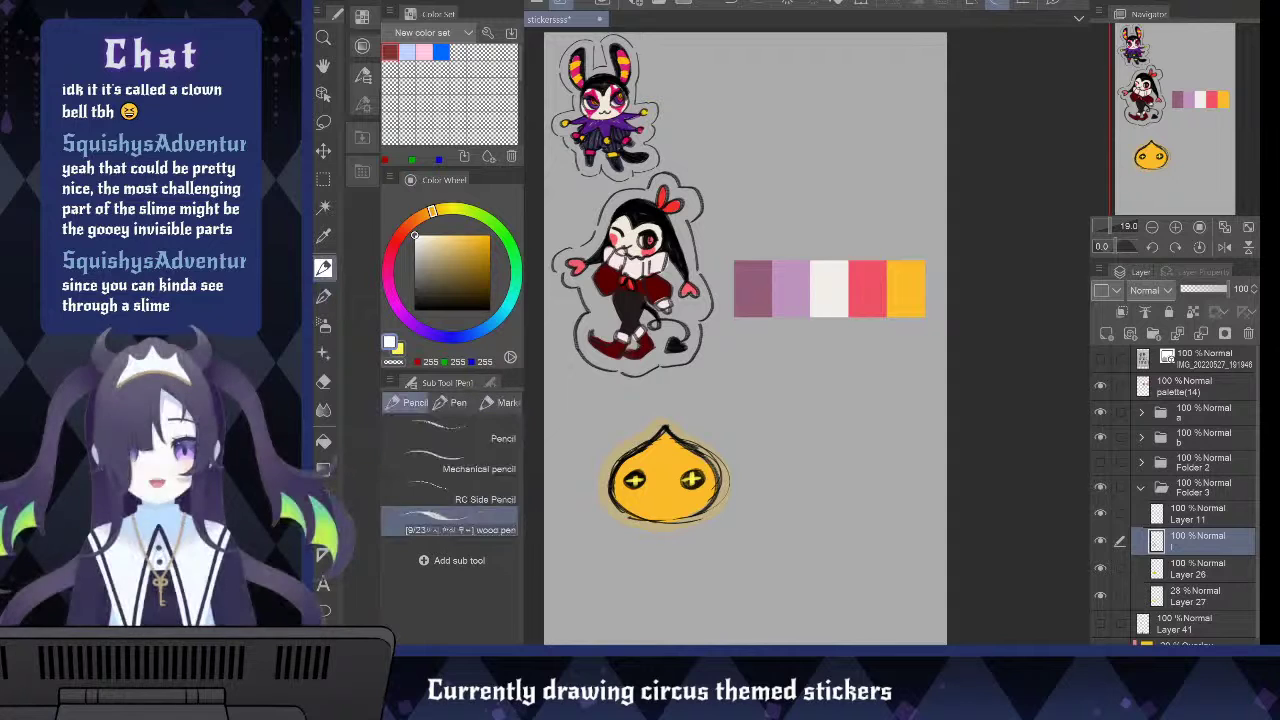
mouse_move(655, 420)
left_mouse_down()
mouse_move(597, 463)
mouse_move(600, 506)
left_mouse_up()
mouse_move(610, 460)
left_mouse_down()
mouse_move(640, 432)
mouse_move(608, 460)
left_mouse_up()
mouse_move(601, 504)
left_mouse_down()
mouse_move(640, 530)
mouse_move(690, 490)
mouse_move(700, 530)
mouse_move(670, 415)
mouse_move(655, 420)
mouse_move(700, 440)
mouse_move(735, 480)
mouse_move(728, 505)
left_mouse_up()
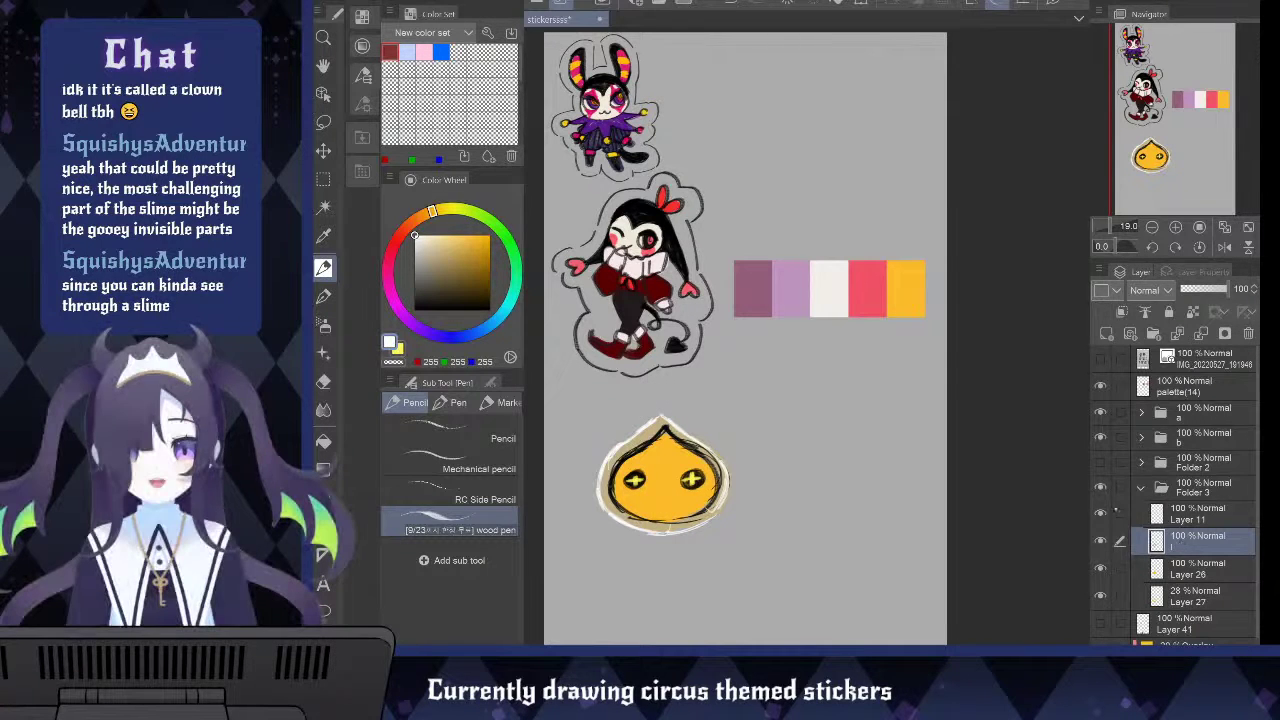
Rename Layer 11, which holds the yellow eye crosses, as s
left_click(1100, 513)
left_click(1100, 513)
left_click(1196, 517)
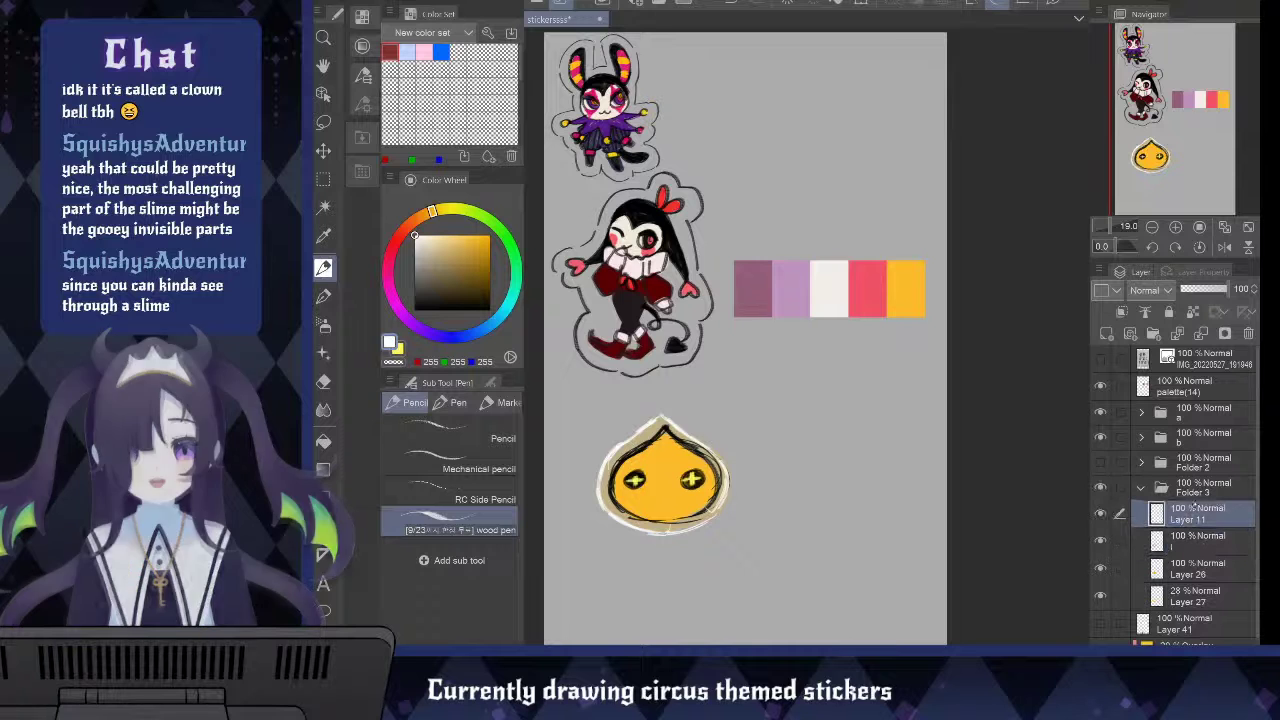
type("s")
key("Return")
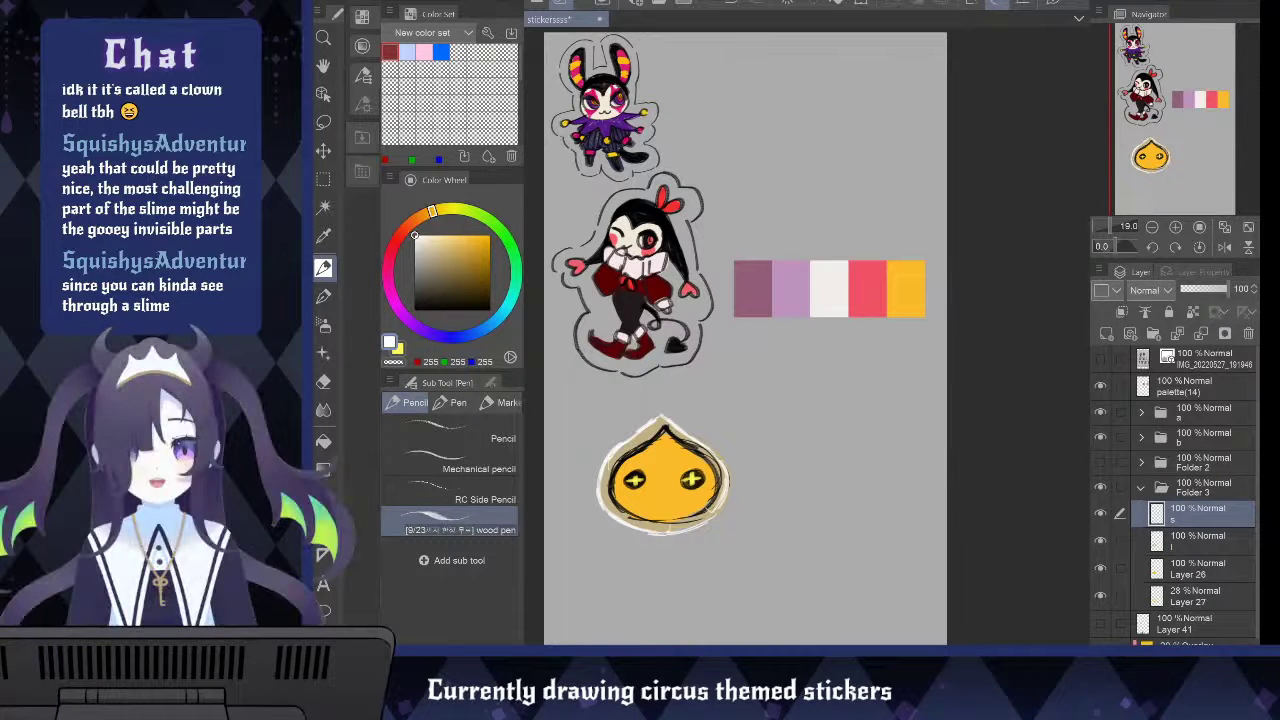
Try painting a two-pronged jester-style shape in the palette's coral red above the slime's tip
left_click(867, 288, "alt")
key("p")
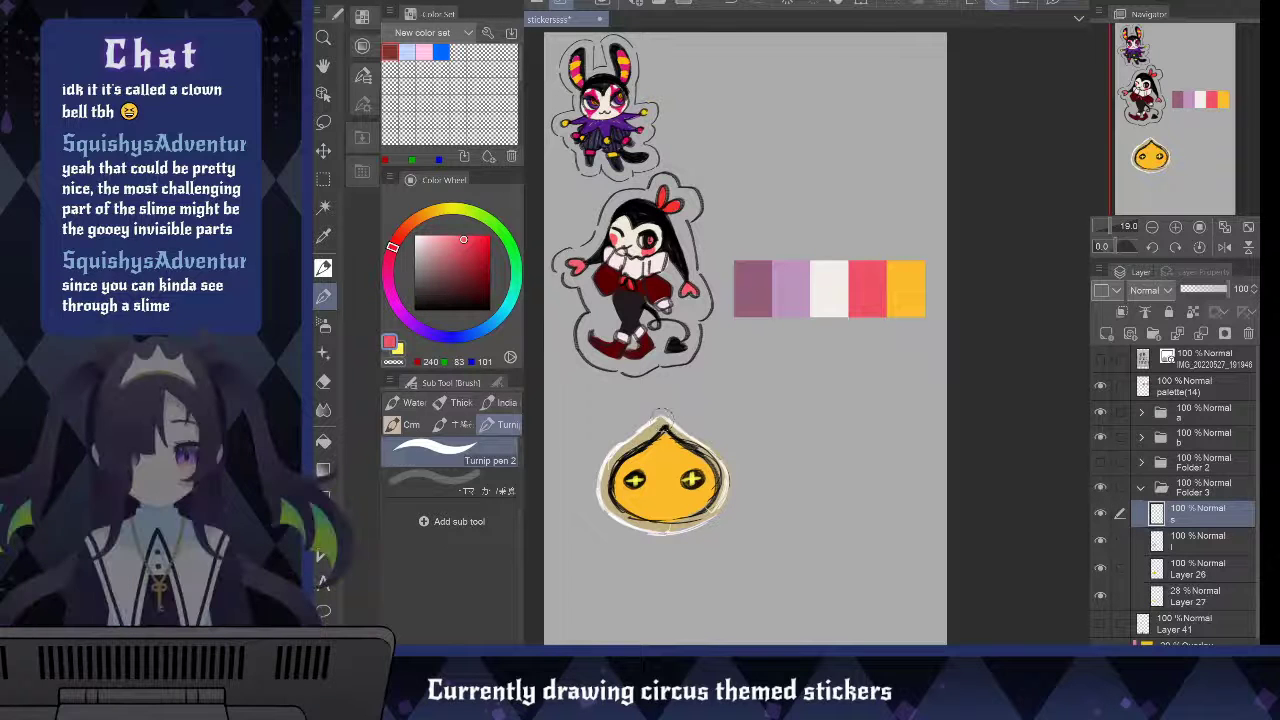
mouse_move(664, 426)
left_mouse_down()
mouse_move(631, 399)
mouse_move(698, 392)
mouse_move(680, 424)
left_mouse_up()
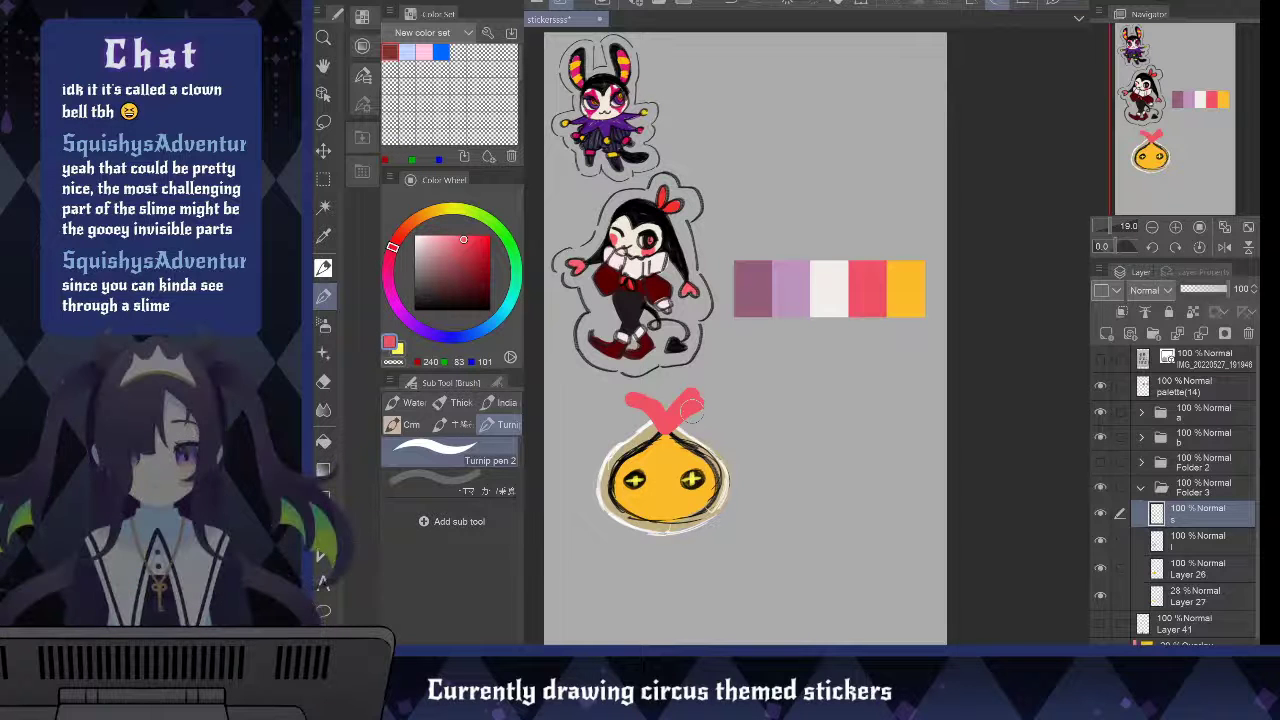
key("ctrl+z")
key("ctrl+z")
key("ctrl+y")
key("ctrl+y")
key("ctrl+z")
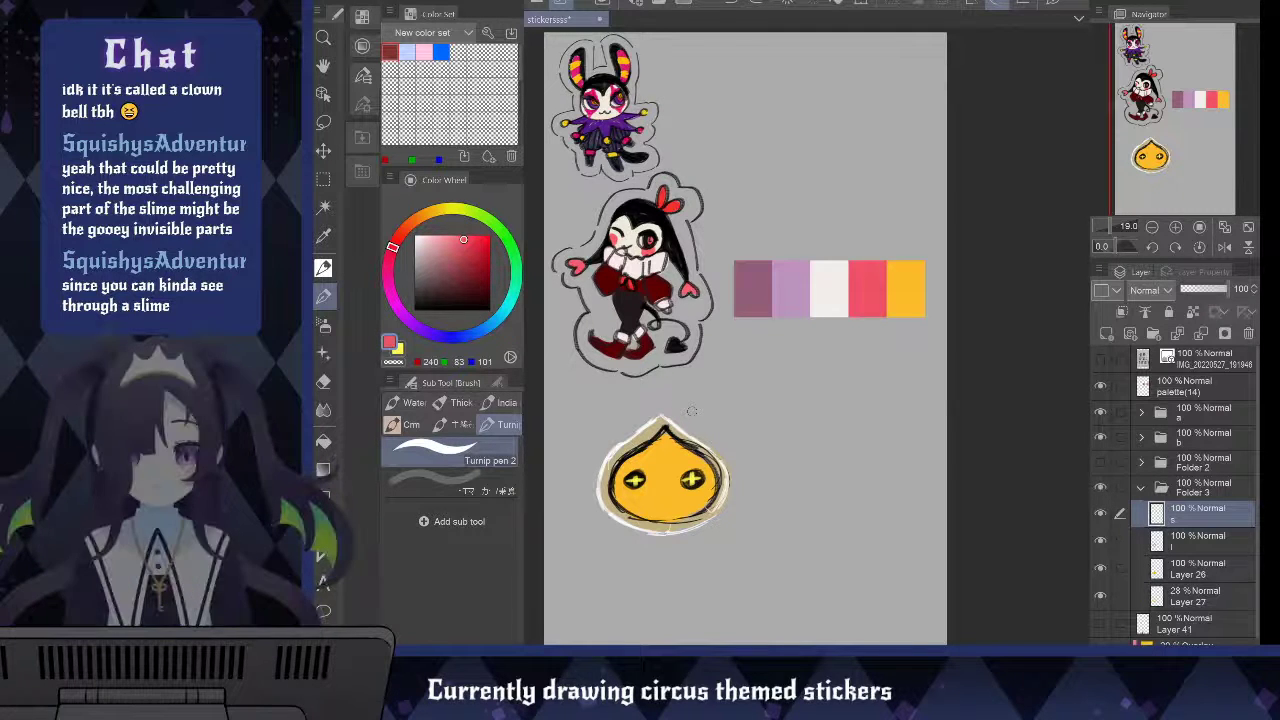
Try painting the palette's off-white around the slime's eyes, switching from layer s to Layer 26
left_click(810, 282, "alt")
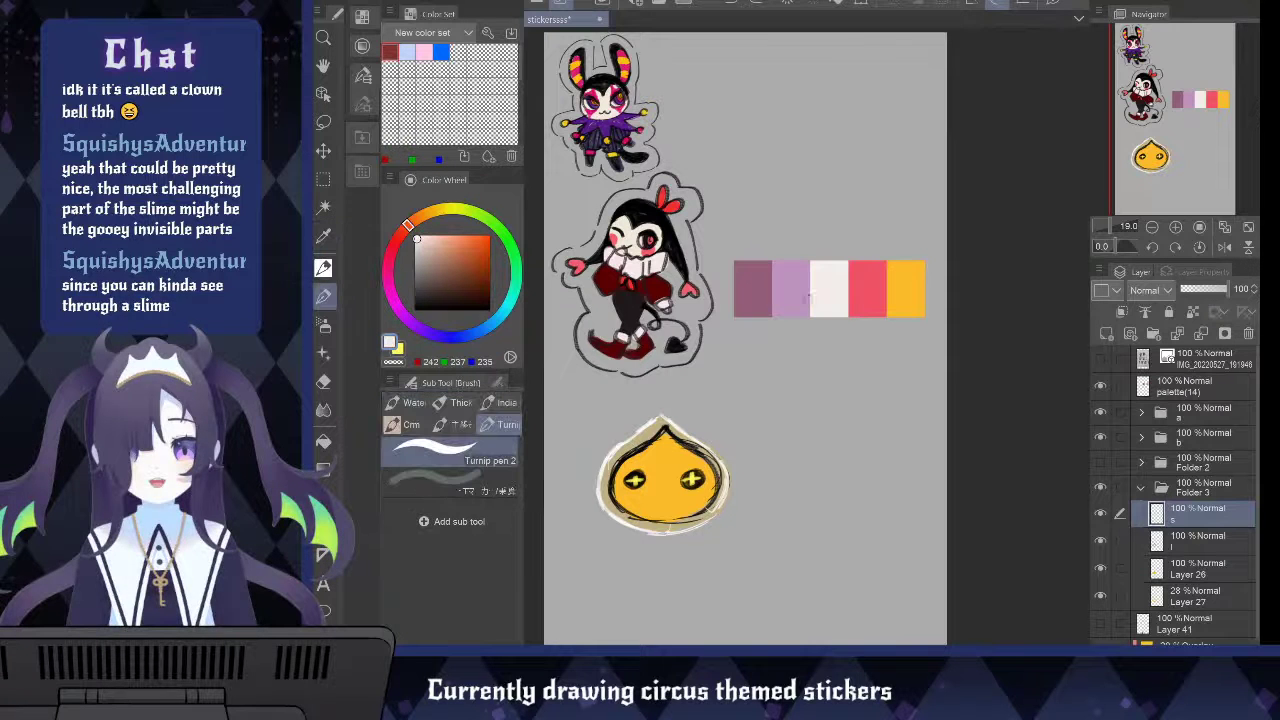
left_click_drag(628, 474, 636, 471)
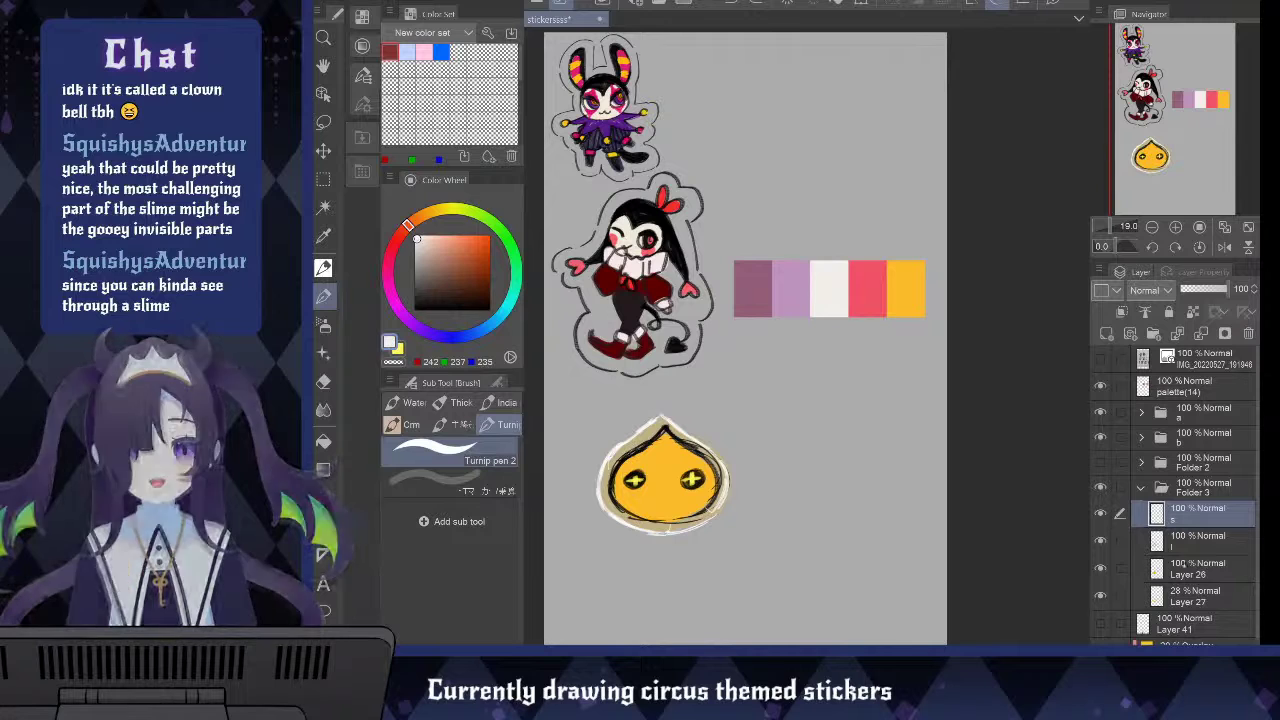
left_click(1183, 565)
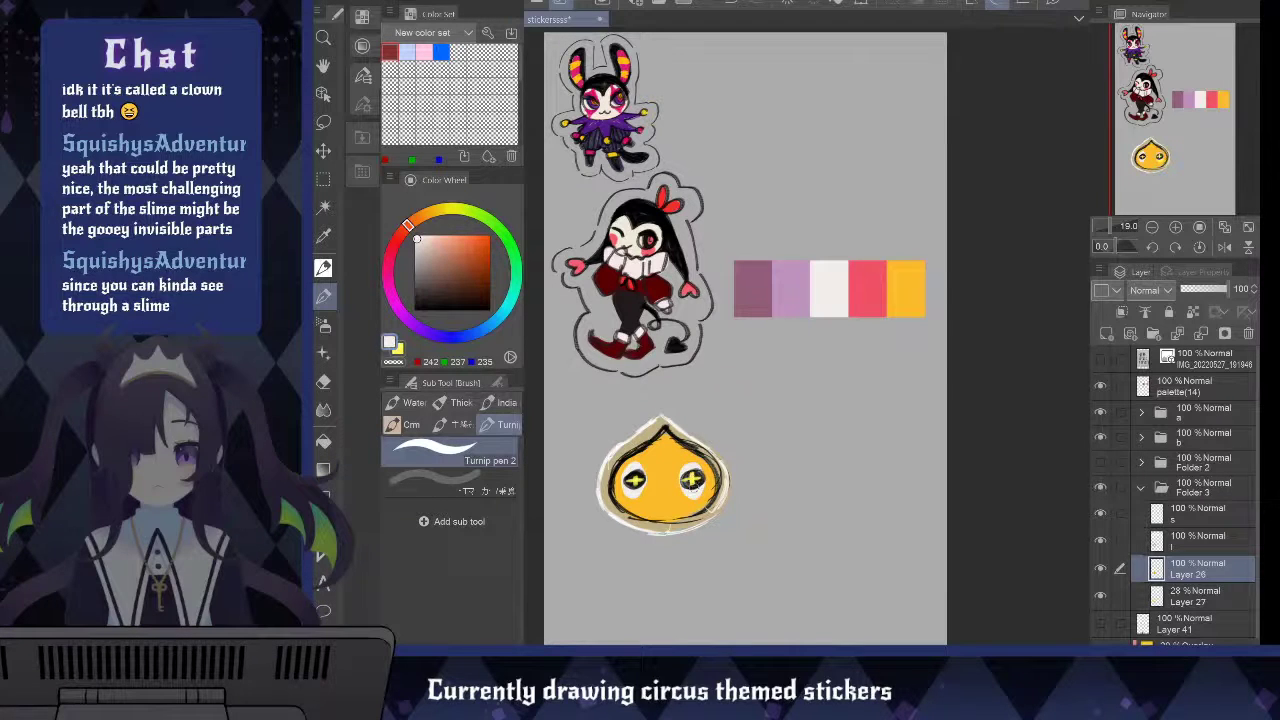
Paint two round coral-red cheeks below the slime's eyes on Layer 26, using the colour from the palette strip
key("x")
left_click(854, 301, "alt")
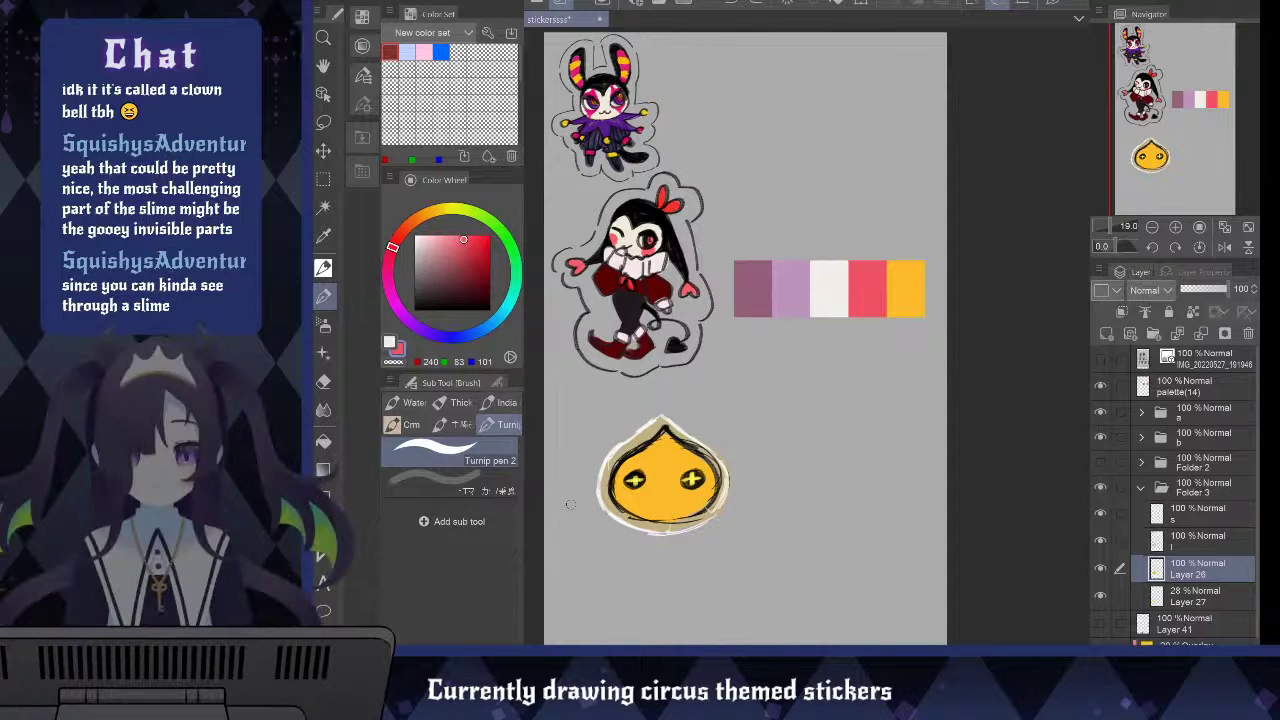
mouse_move(614, 496)
left_mouse_down()
mouse_move(630, 486)
mouse_move(706, 502)
left_mouse_up()
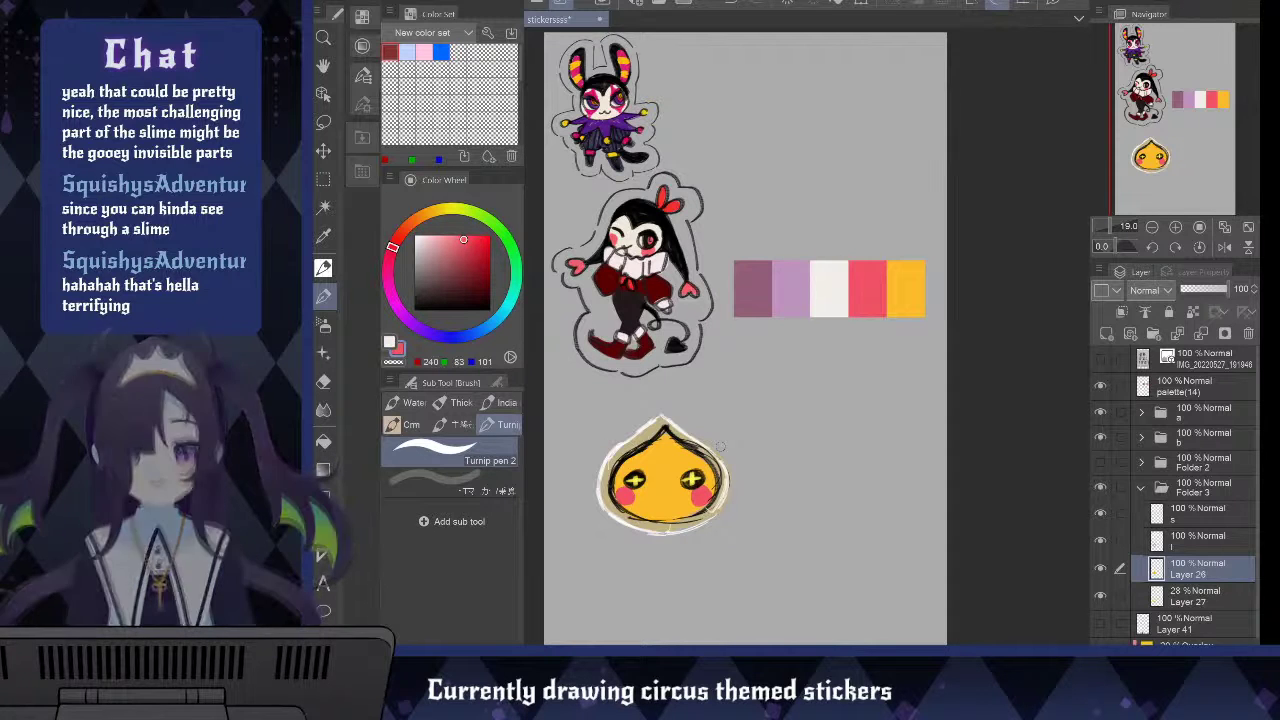
Try adding coral-red eyeshadow around the slime's eyes and coral-red lips between its cheeks
mouse_move(682, 478)
left_mouse_down()
mouse_move(687, 466)
mouse_move(703, 474)
mouse_move(628, 475)
left_mouse_up()
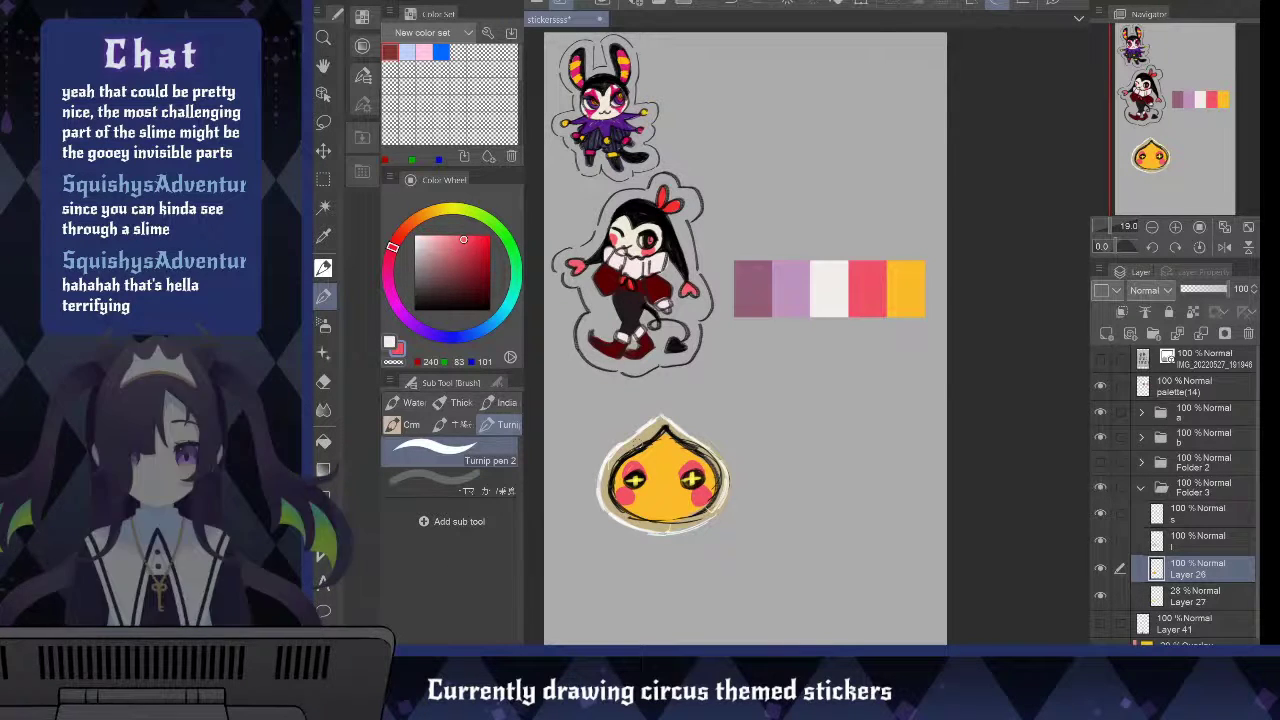
mouse_move(651, 497)
left_mouse_down()
mouse_move(671, 496)
mouse_move(668, 508)
left_mouse_up()
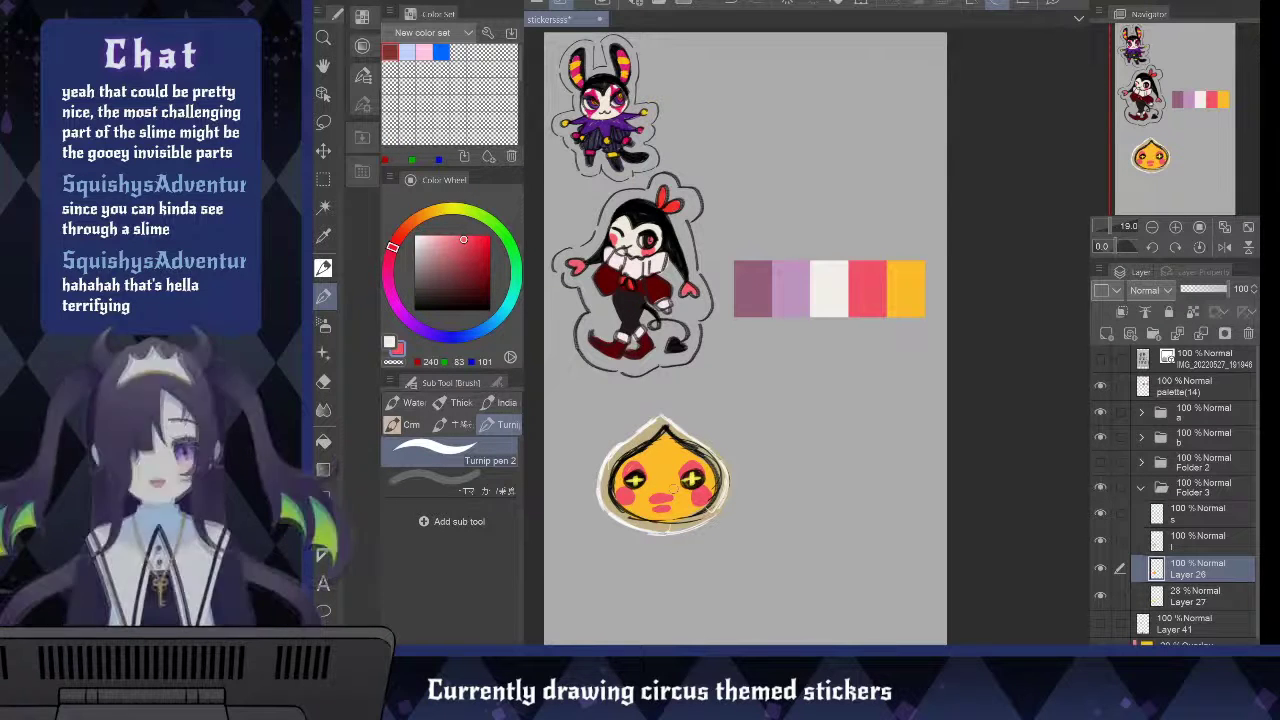
key("ctrl+z")
key("ctrl+z")
key("ctrl+z")
key("ctrl+z")
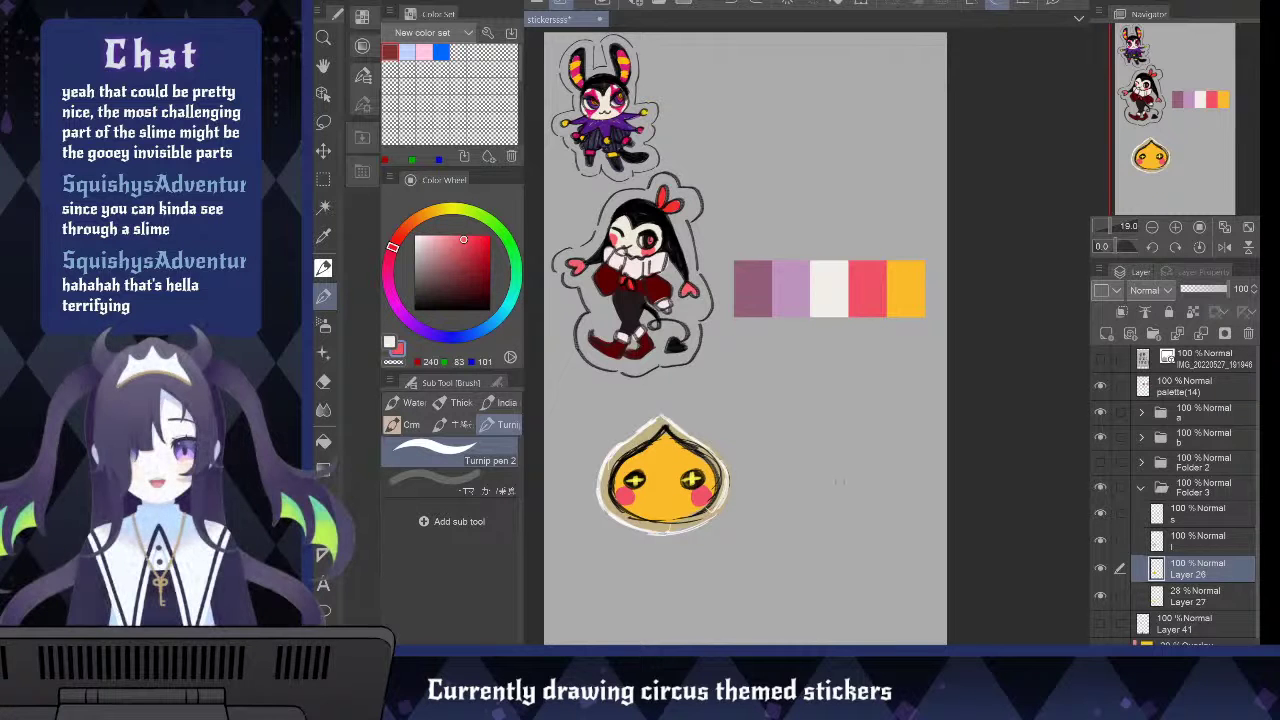
Draw a wavy cat-like mouth between the slime's cheeks in black pencil on layer l
left_click(1098, 513)
left_click(1099, 513)
left_click(1198, 540)
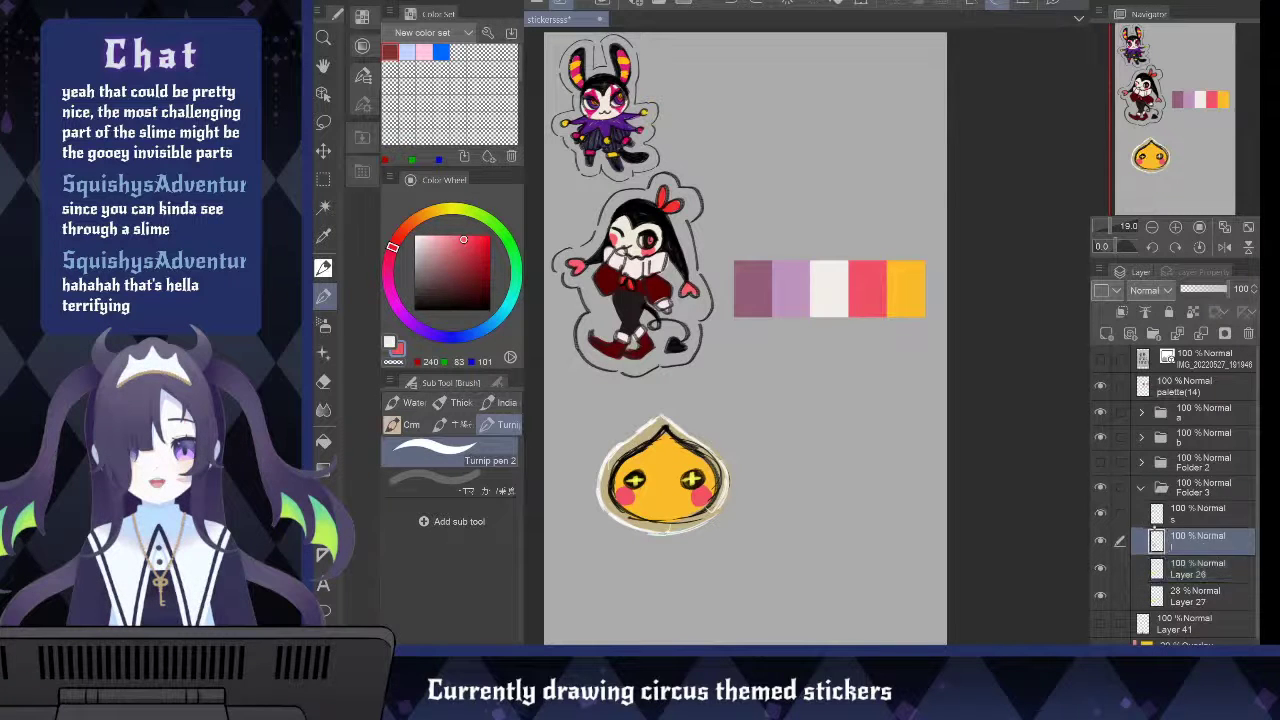
left_click_drag(472, 280, 489, 309)
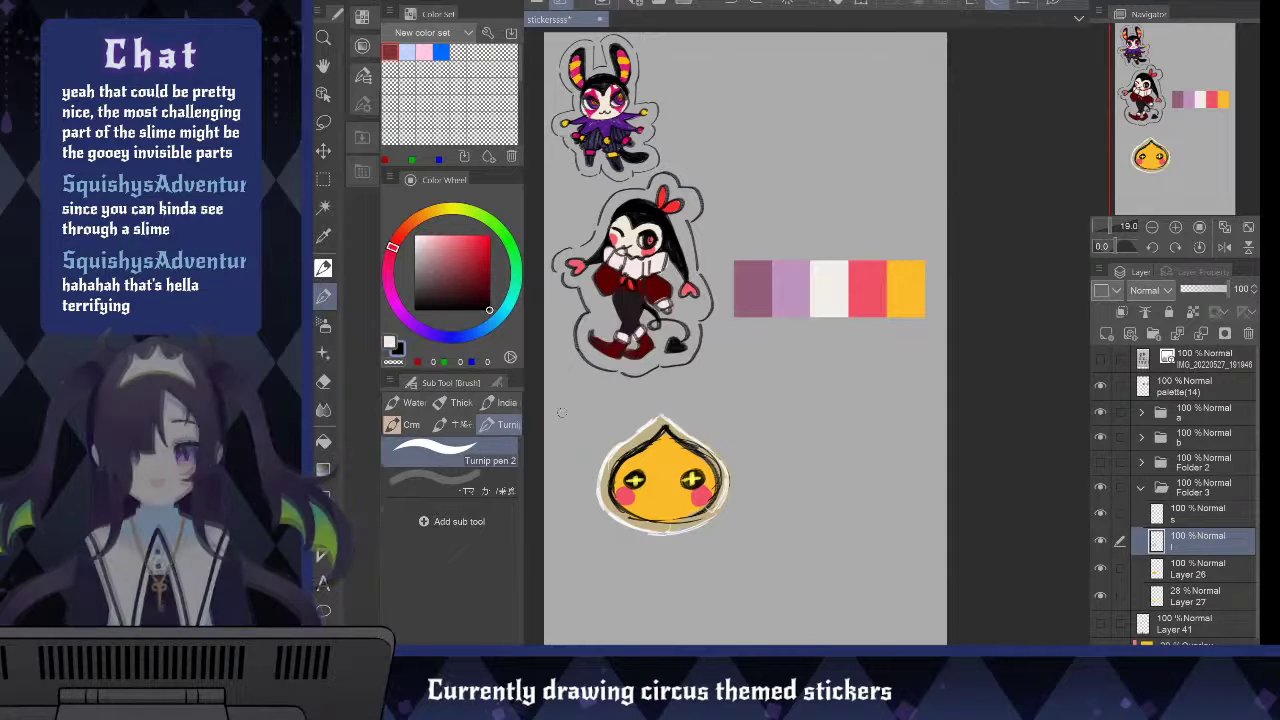
left_click(323, 268)
left_click_drag(654, 492, 676, 493)
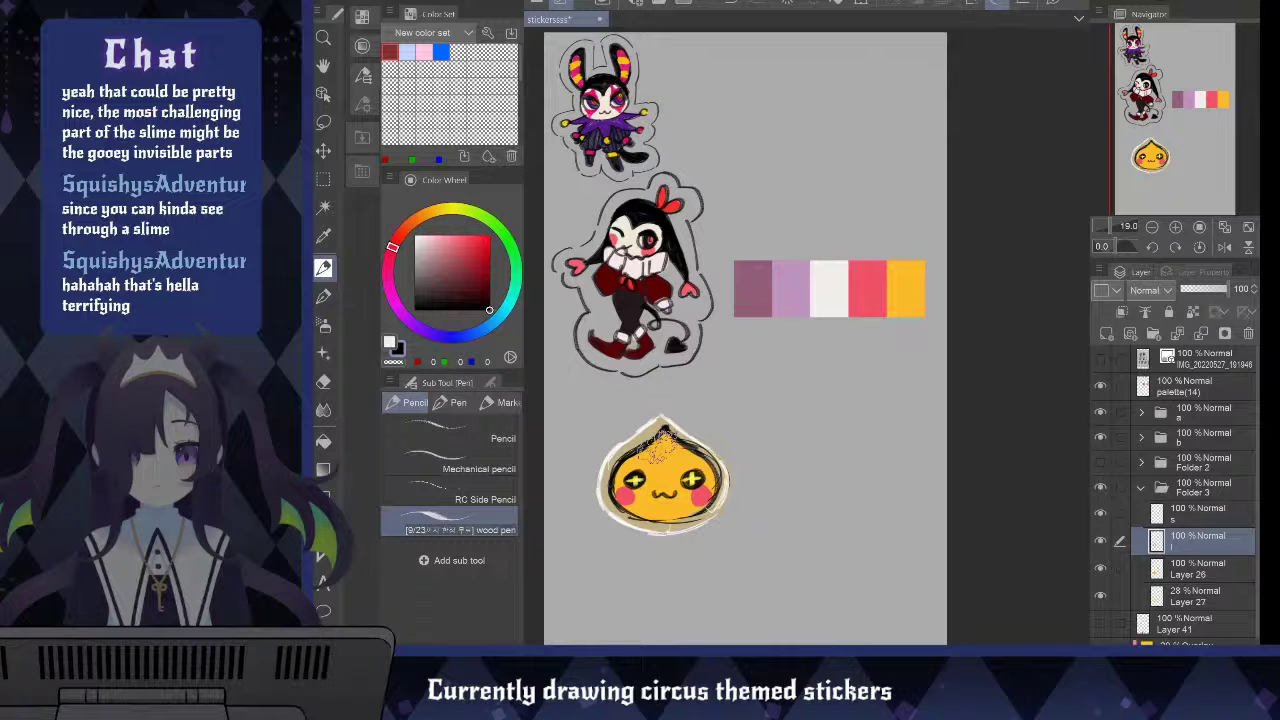
Move the whole slime in Folder 3 down the canvas, farther below the clown girl sticker
left_click(1200, 487)
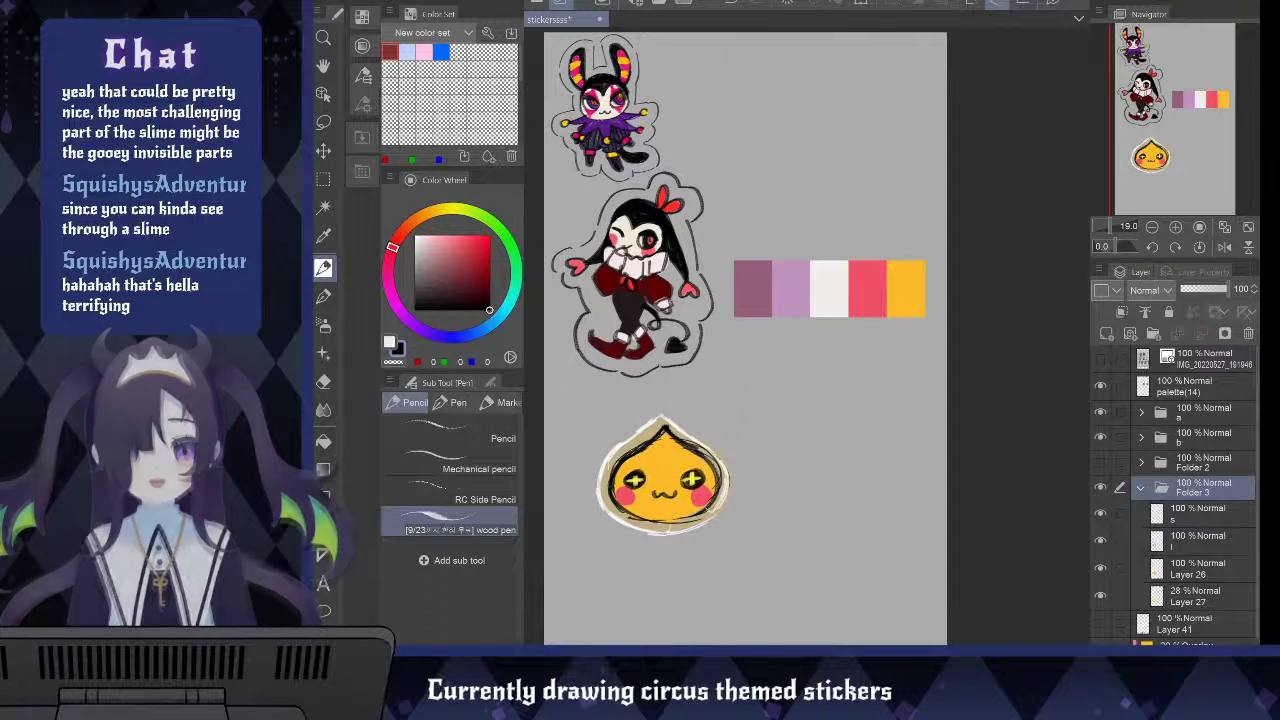
key("k")
left_click_drag(779, 512, 774, 569)
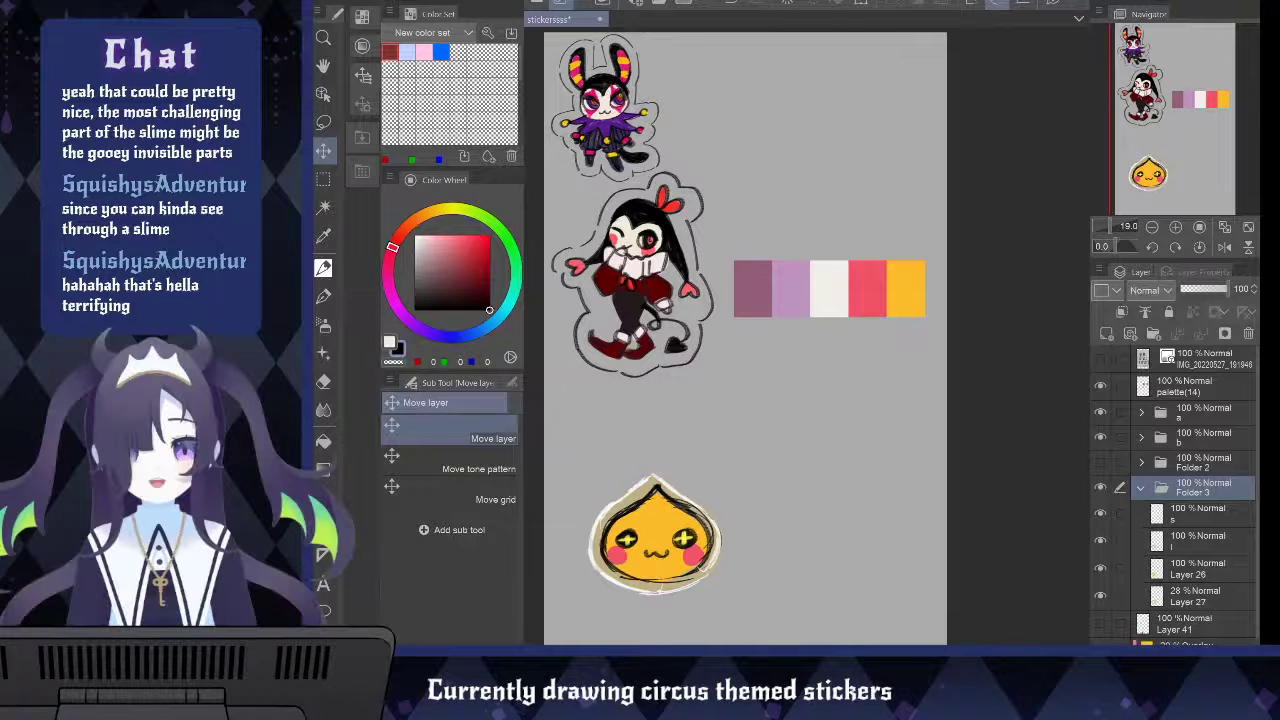
Black out the slime's cross-shaped eyes in pencil on layer s and undo the loose loops across its body
left_click(1197, 513)
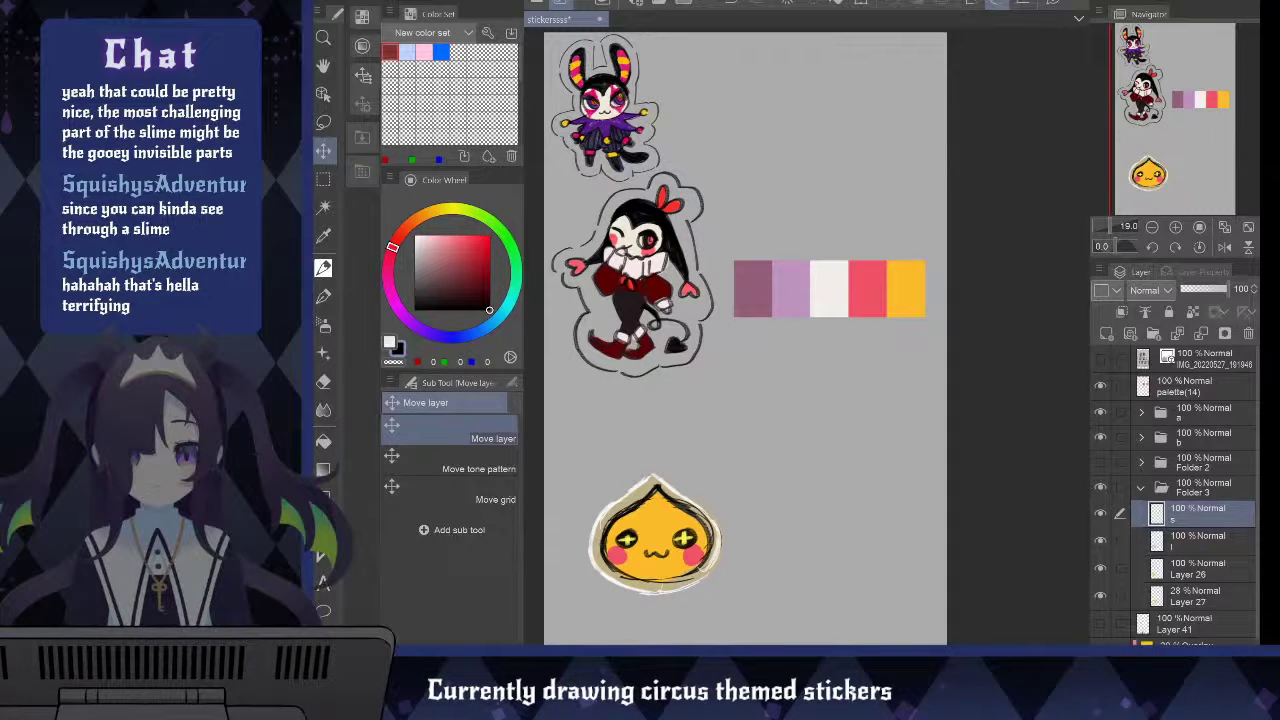
key("p")
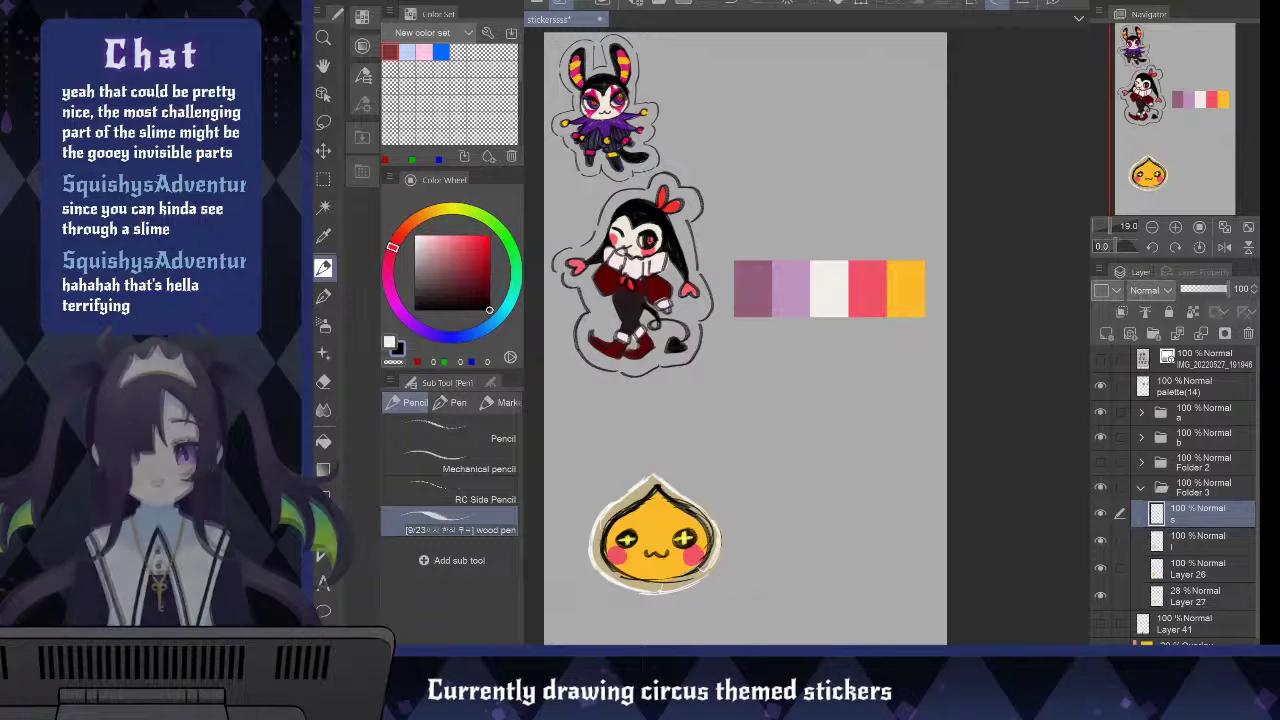
mouse_move(632, 504)
left_mouse_down()
mouse_move(626, 547)
mouse_move(638, 517)
mouse_move(668, 544)
left_mouse_up()
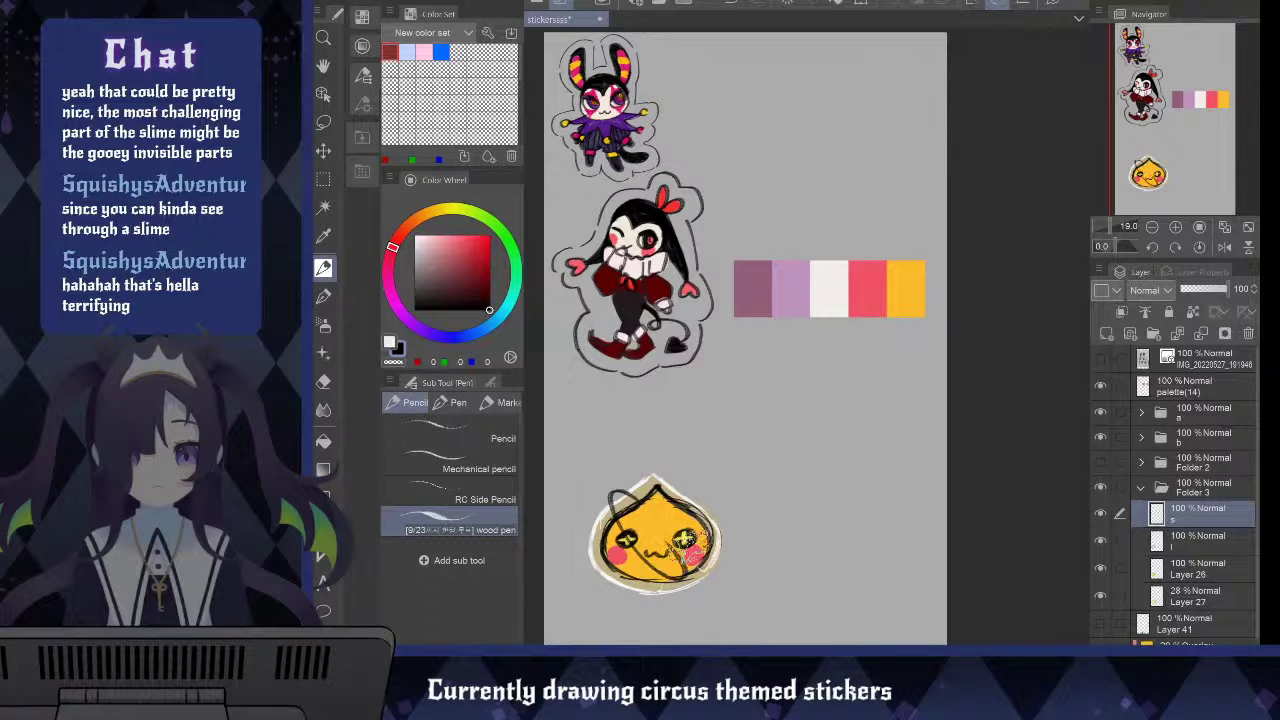
key("ctrl+z")
key("ctrl+z")
Undo the stray pencil stroke above the slime and paint golden-yellow crosses inside its black eyes on layer s
mouse_move(613, 482)
left_mouse_down()
mouse_move(616, 498)
mouse_move(618, 483)
left_mouse_up()
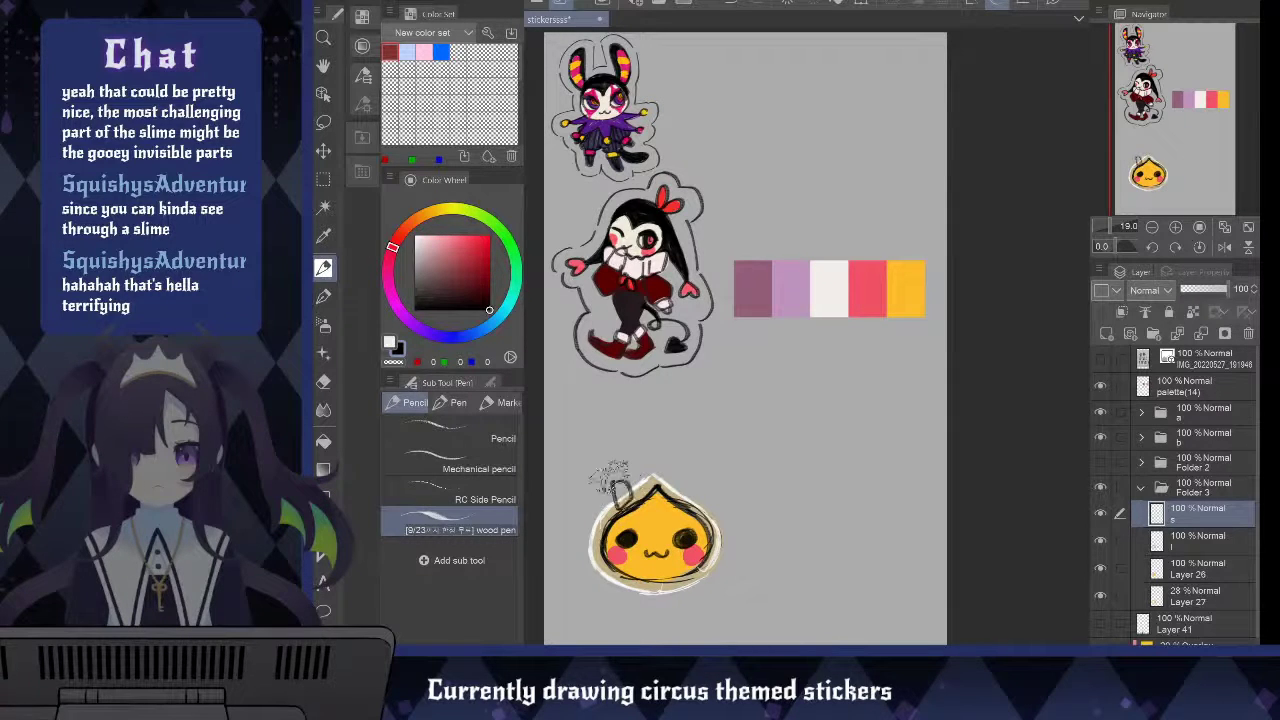
key("ctrl+z")
left_click(913, 282, "alt")
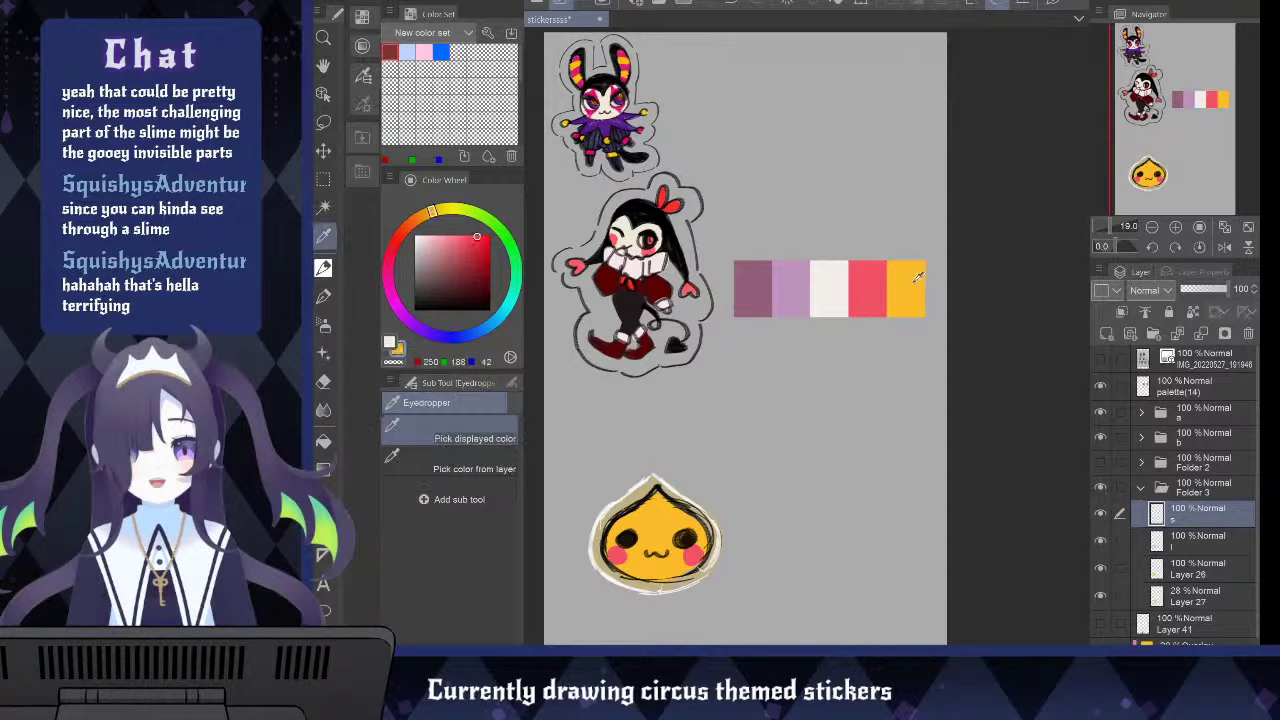
key("b")
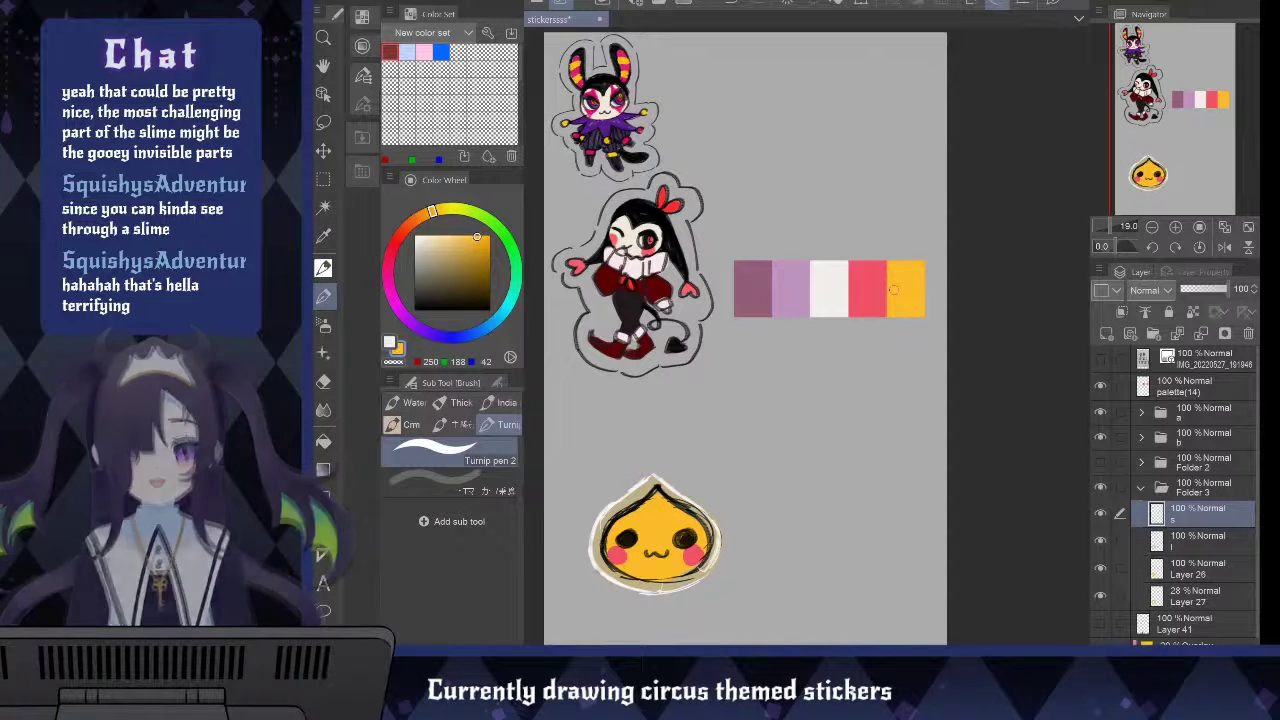
mouse_move(625, 531)
left_mouse_down()
mouse_move(625, 547)
mouse_move(694, 539)
left_mouse_up()
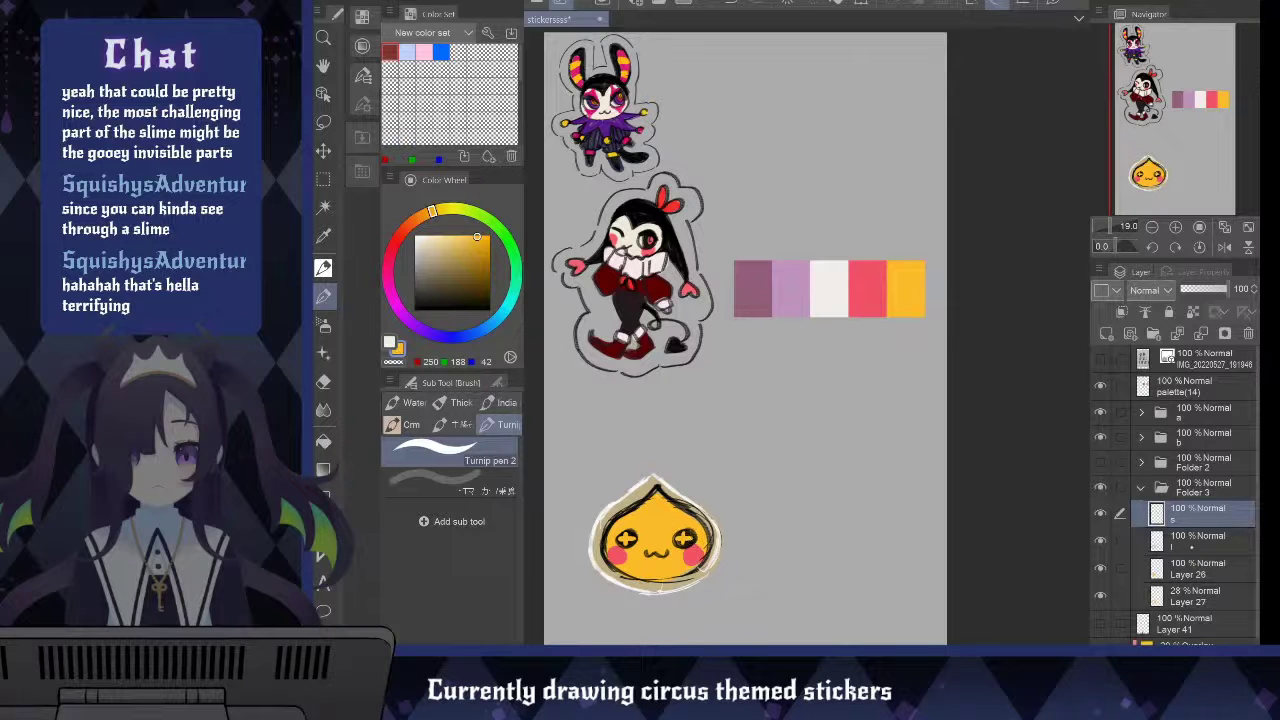
Try sketching a black pencil curve from the slime's pointed top on layer l, and undo it
left_click(1191, 547)
left_click_drag(475, 268, 495, 316)
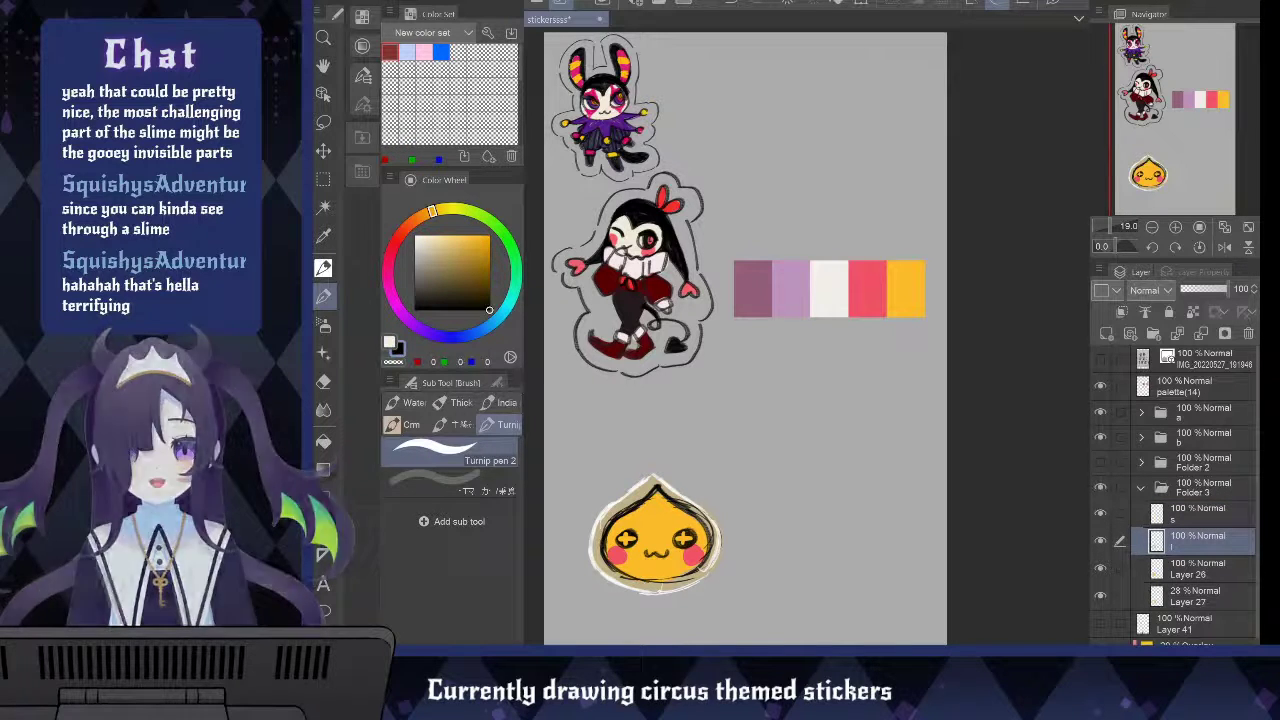
key("p")
mouse_move(657, 488)
left_mouse_down()
mouse_move(708, 464)
mouse_move(732, 532)
left_mouse_up()
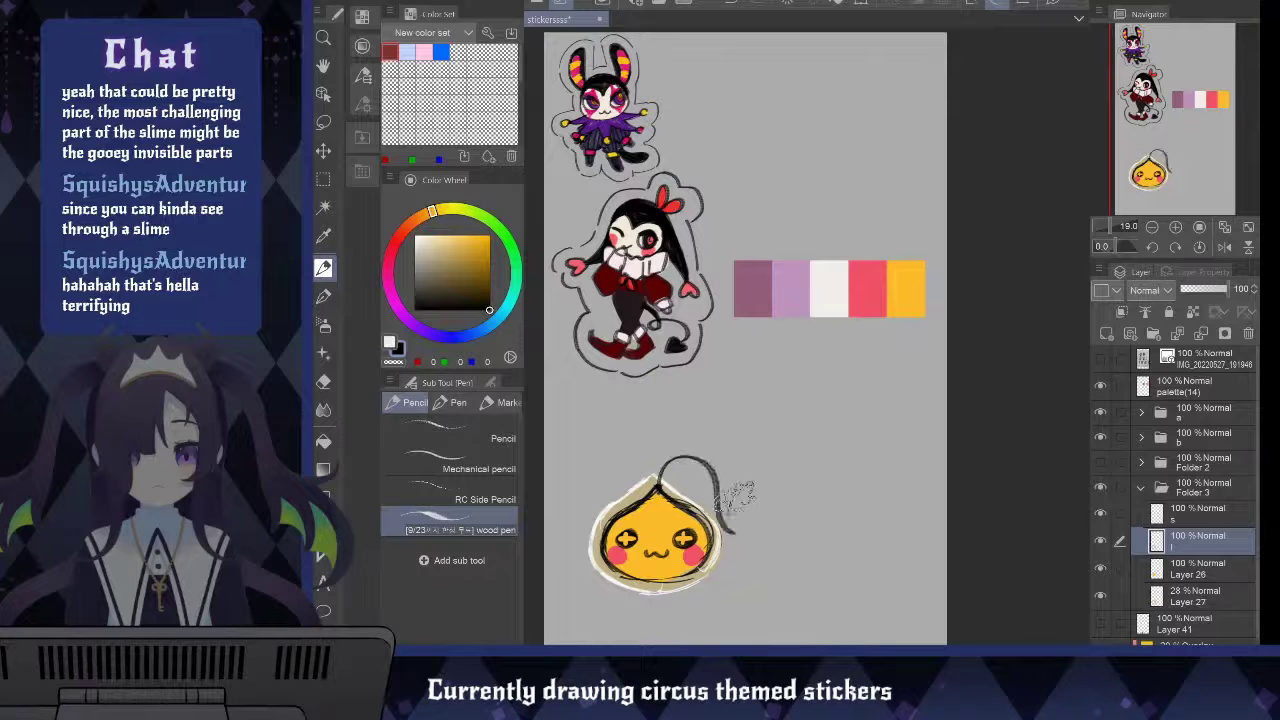
key("ctrl+z")
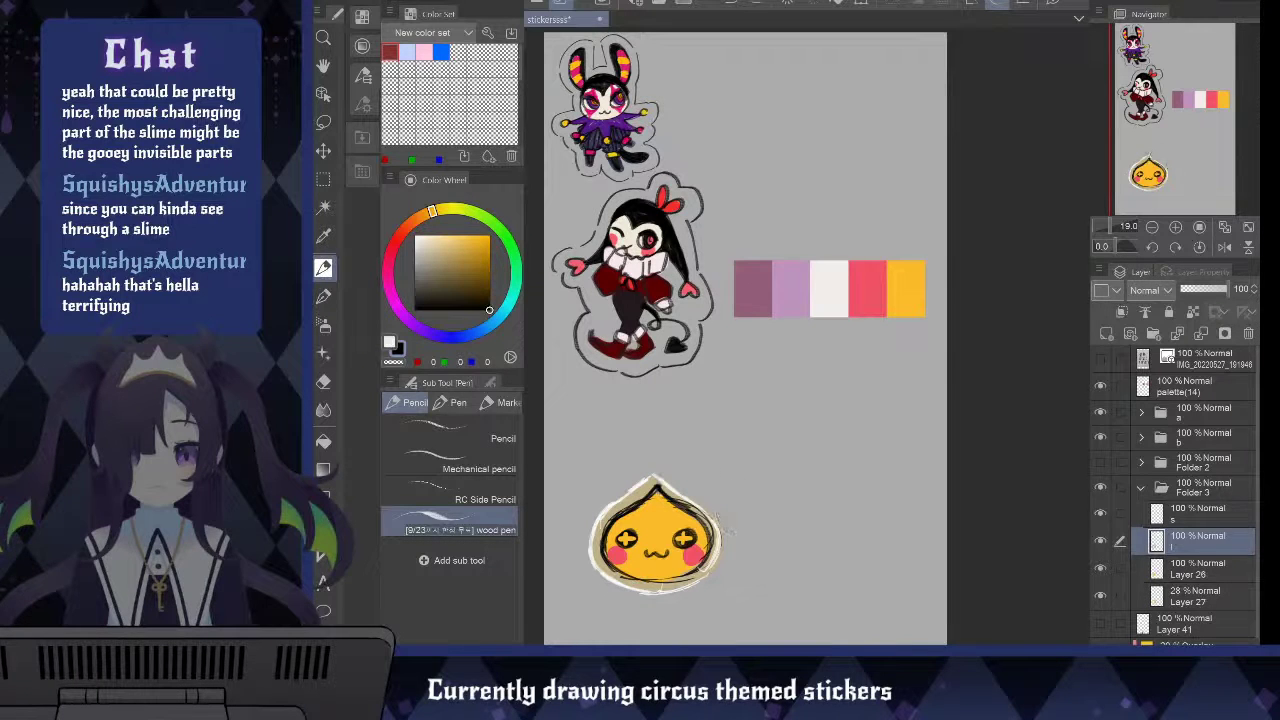
Add a new layer directly above layer l and try out black jester-hat curves around the slime's pointed top
key("ctrl+shift+n")
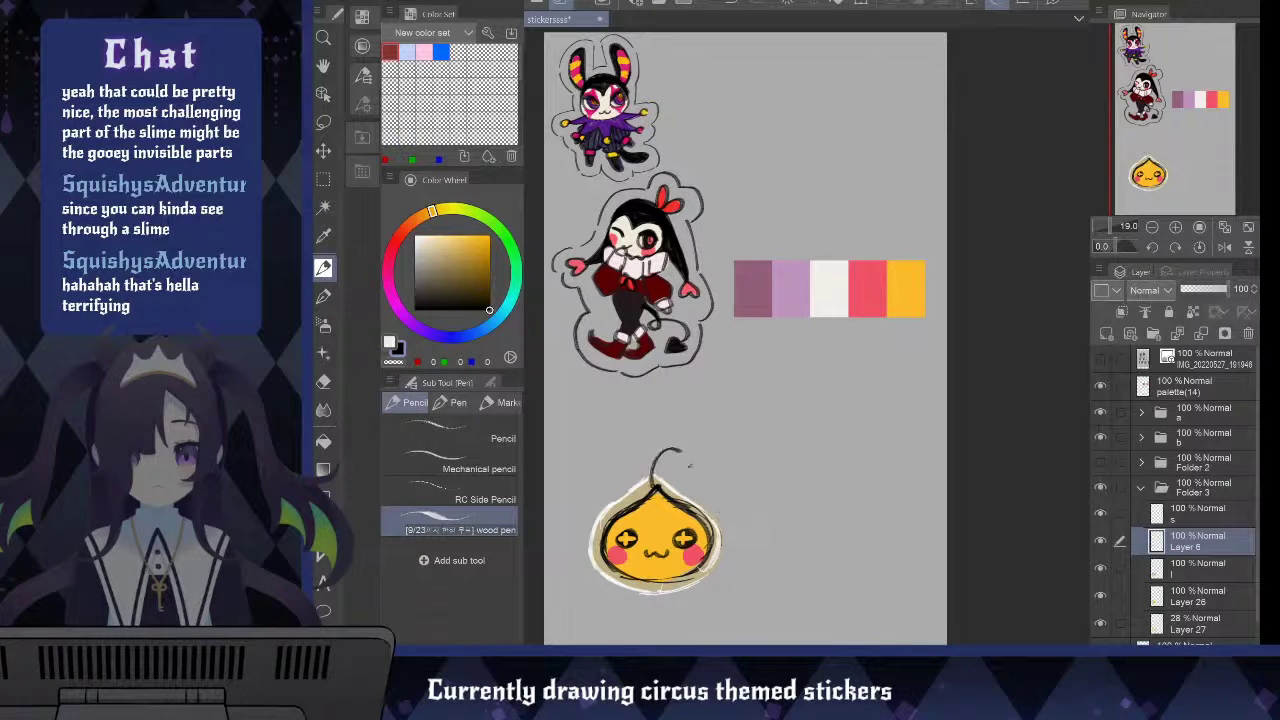
mouse_move(660, 476)
left_mouse_down()
mouse_move(692, 472)
mouse_move(732, 508)
left_mouse_up()
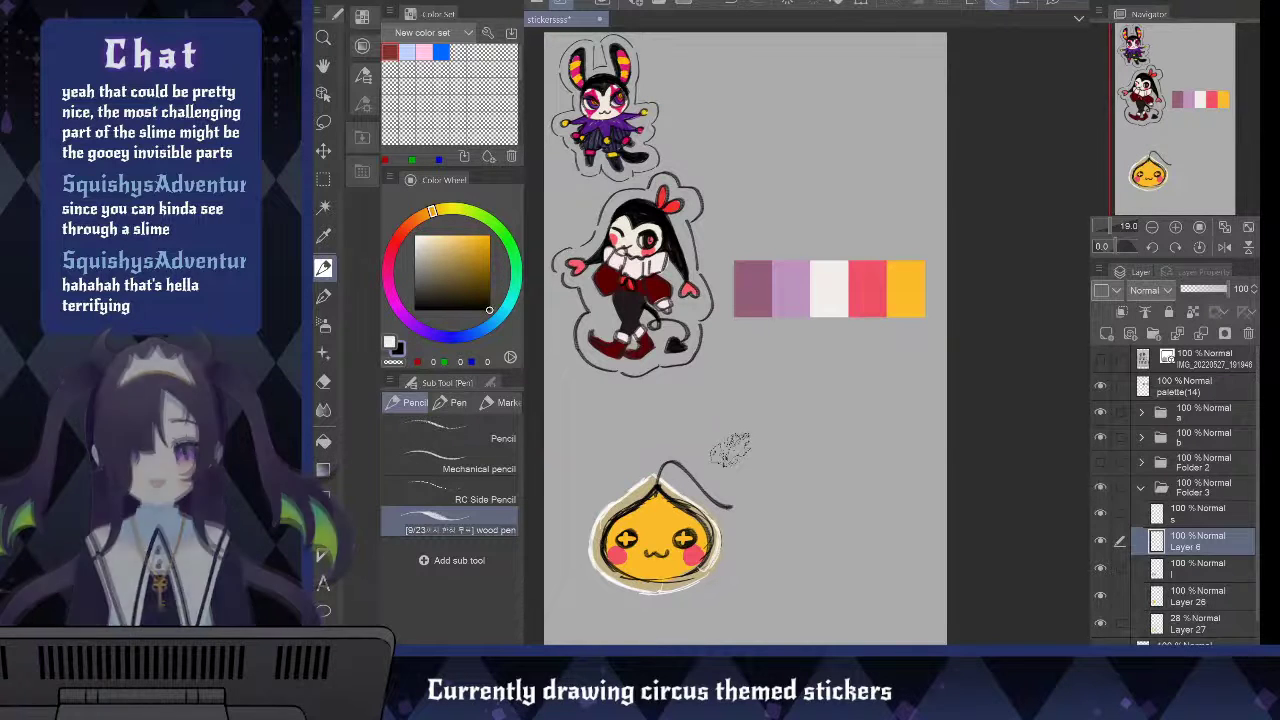
key("ctrl+z")
mouse_move(622, 461)
left_mouse_down()
mouse_move(705, 474)
mouse_move(742, 524)
left_mouse_up()
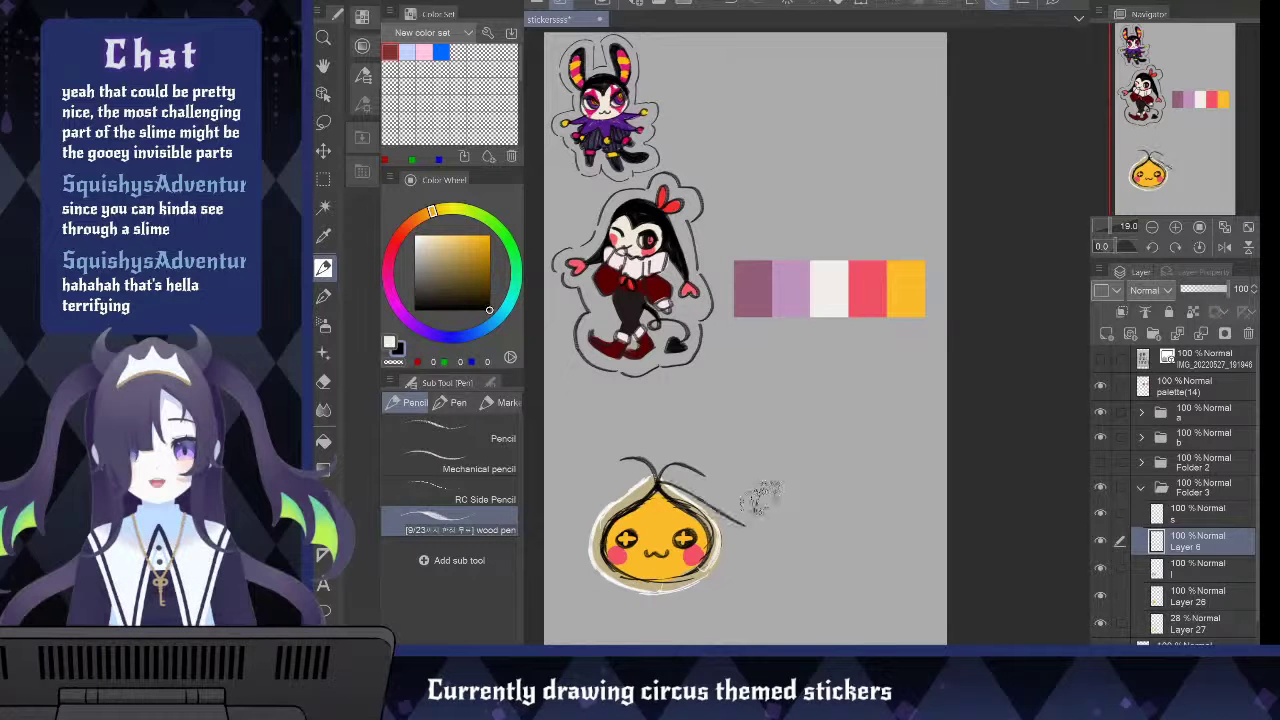
key("ctrl+z")
Outline jester-hat points from the slime's top, with lilac strokes curving right and coral-red strokes curving left, using the palette colours
key("i")
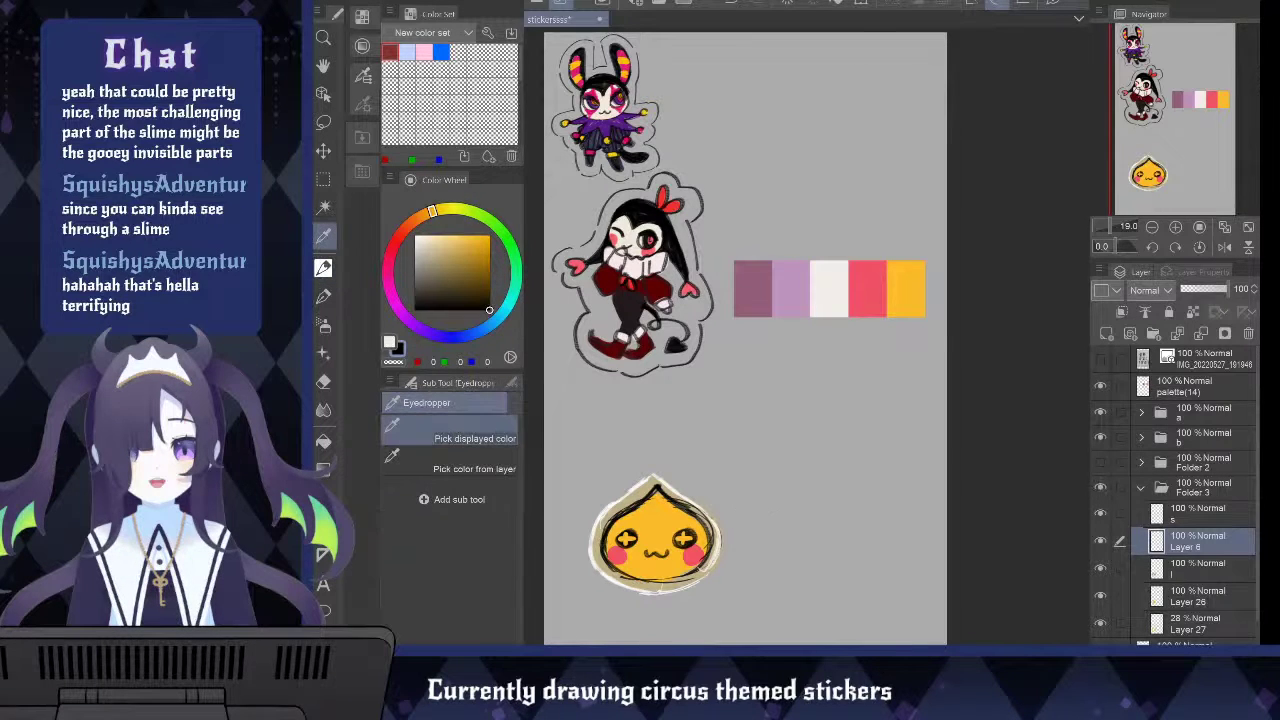
left_click(810, 276)
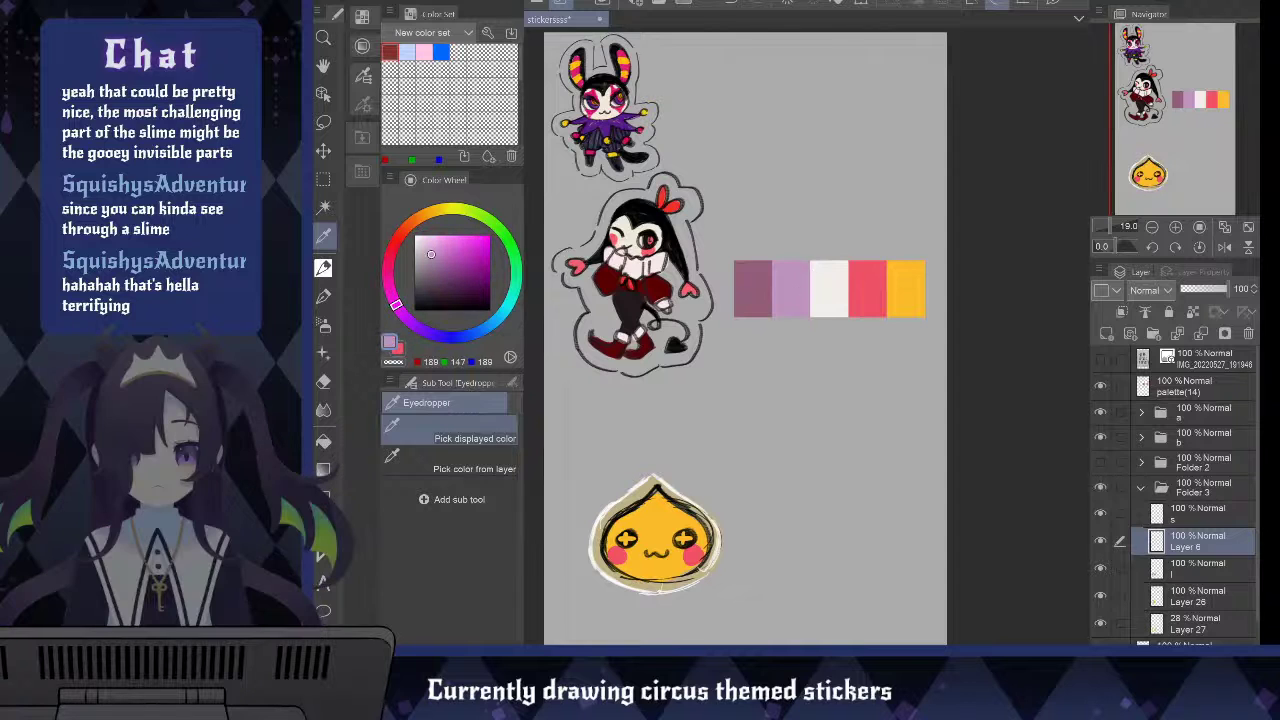
key("p")
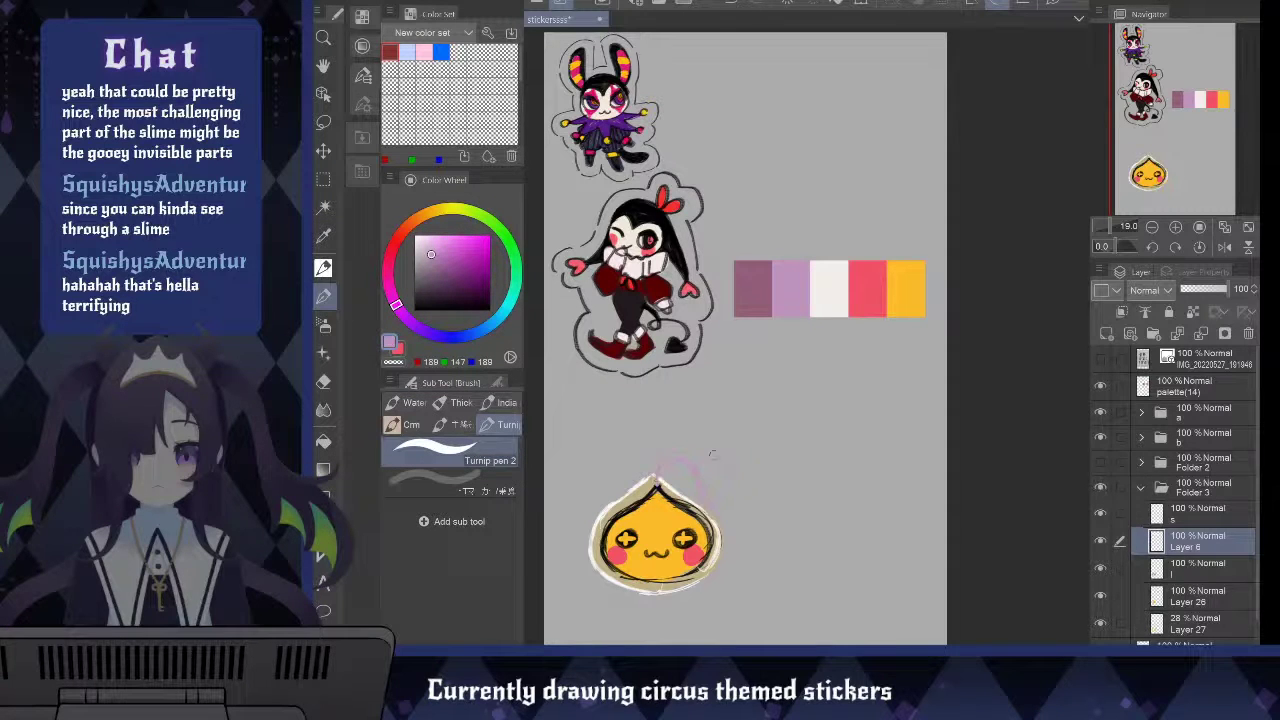
mouse_move(656, 489)
left_mouse_down()
mouse_move(676, 463)
mouse_move(728, 518)
left_mouse_up()
key("x")
mouse_move(656, 492)
left_mouse_down()
mouse_move(632, 462)
mouse_move(590, 501)
left_mouse_up()
key("i")
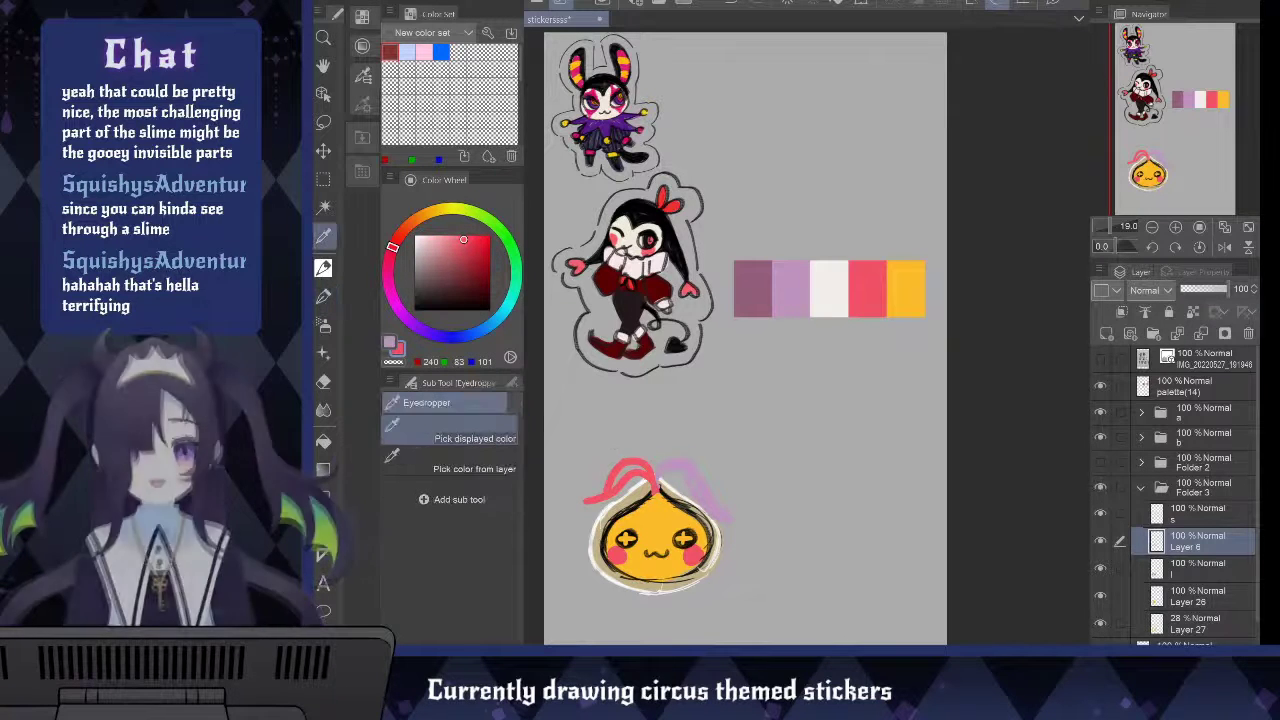
key("b")
left_click_drag(655, 492, 637, 448)
Paint plum strokes and a short coral-red stroke rising from the middle of the jester hat
left_click(752, 288, "alt")
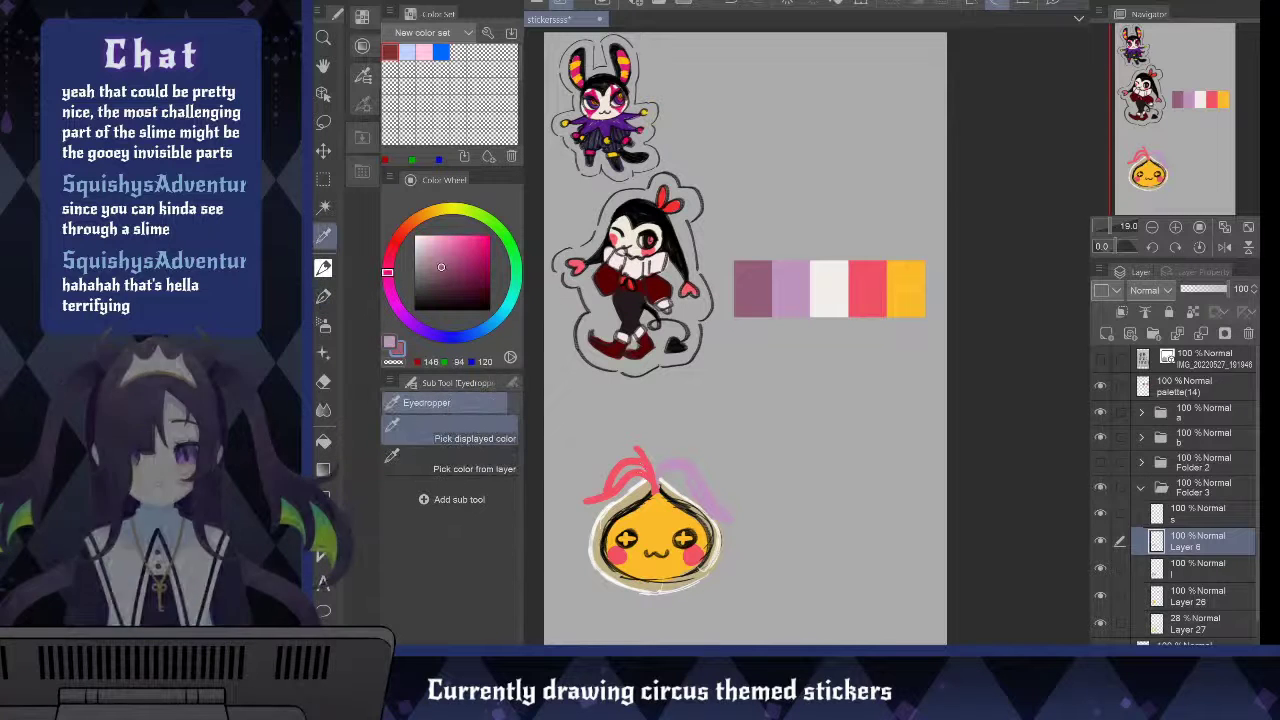
mouse_move(654, 496)
left_mouse_down()
mouse_move(634, 446)
mouse_move(660, 482)
mouse_move(681, 478)
mouse_move(628, 482)
left_mouse_up()
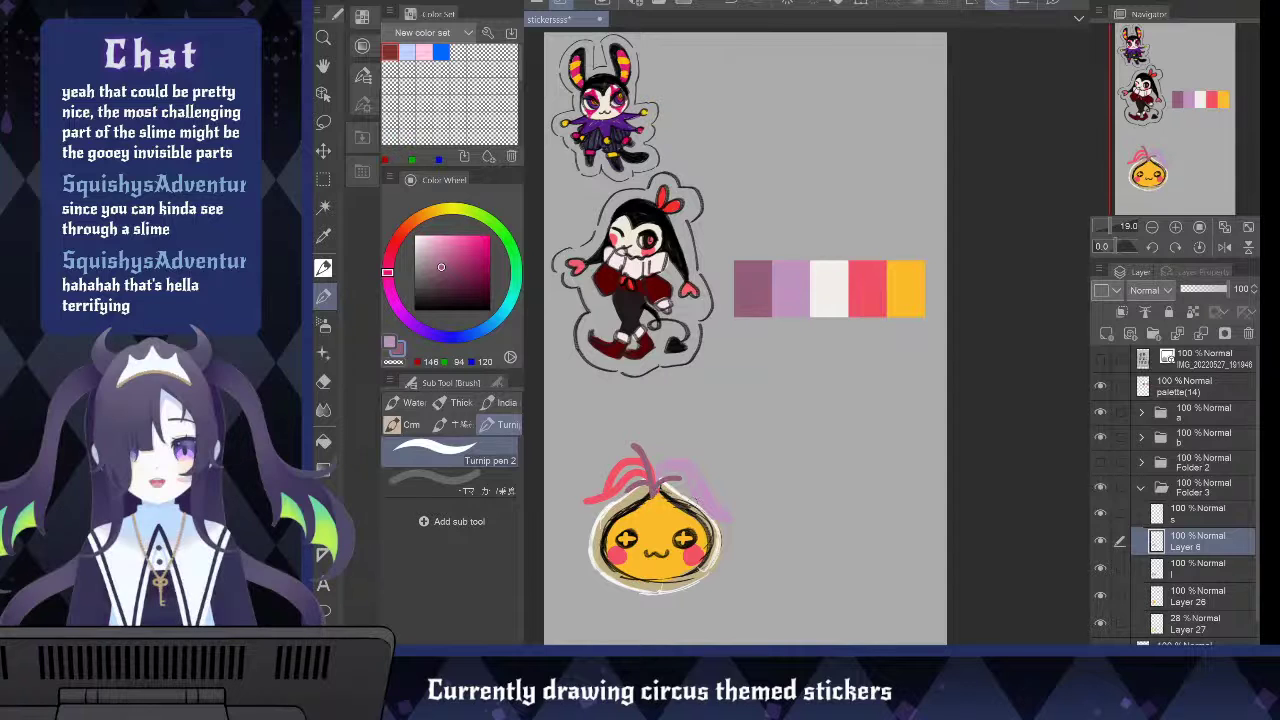
left_click(867, 288, "alt")
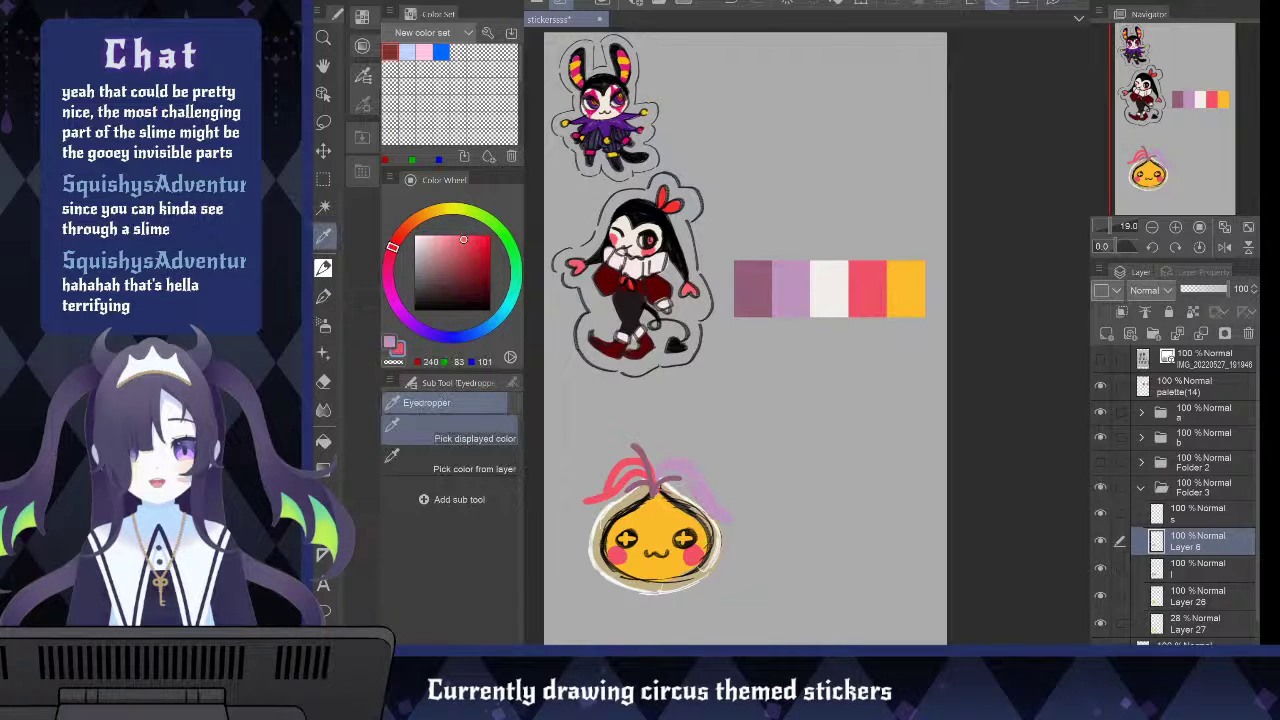
key("b")
left_click_drag(655, 486, 663, 452)
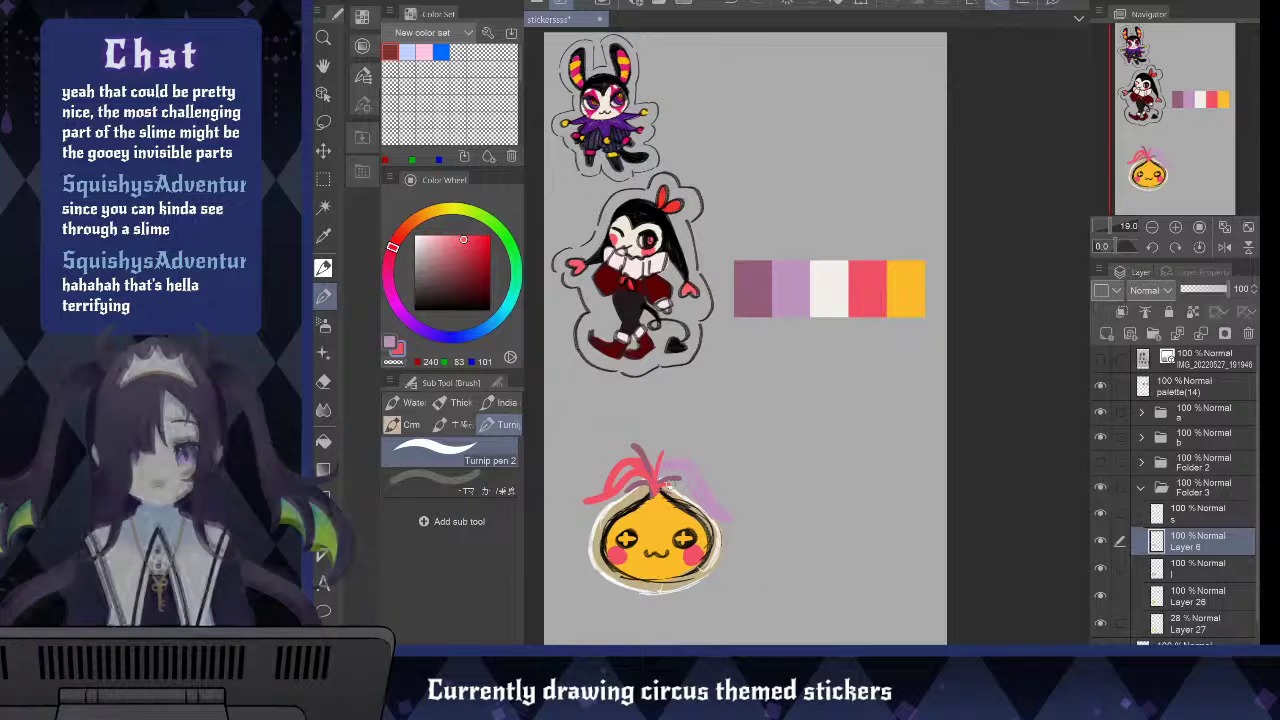
Dab golden-yellow bells onto the ends of the coral-red and lilac hat points
key("i")
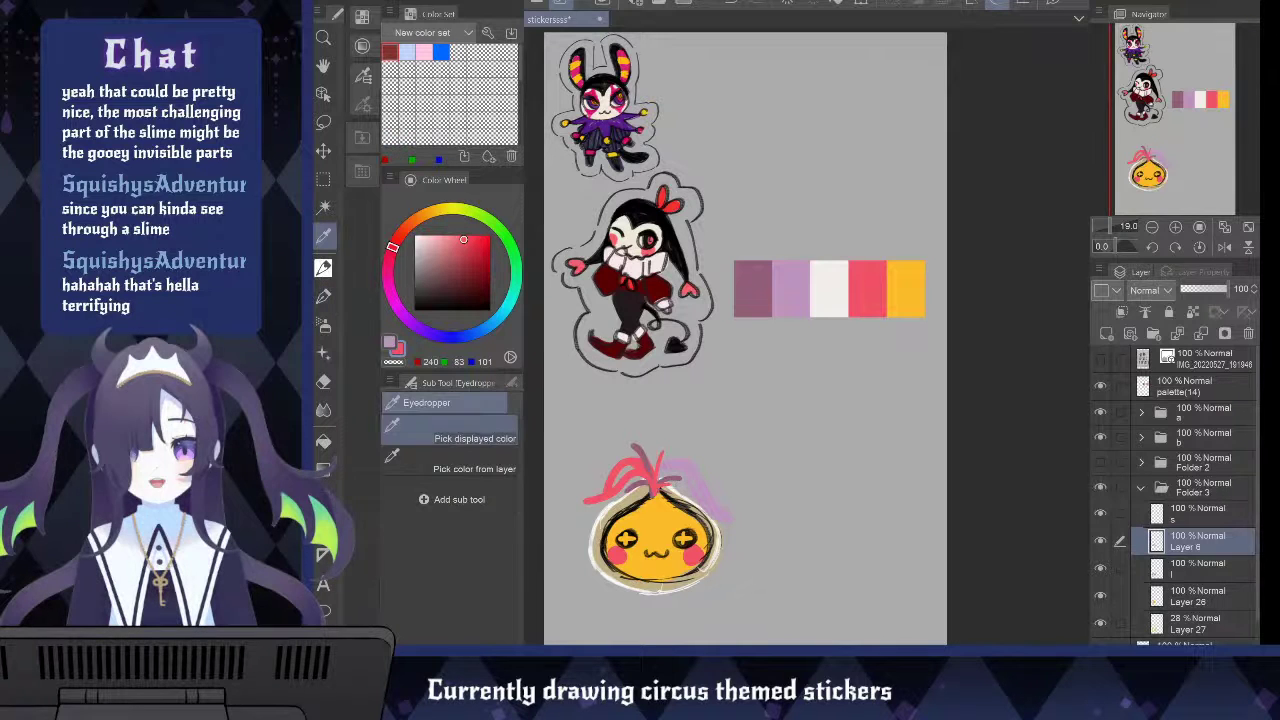
left_click(903, 287)
key("p")
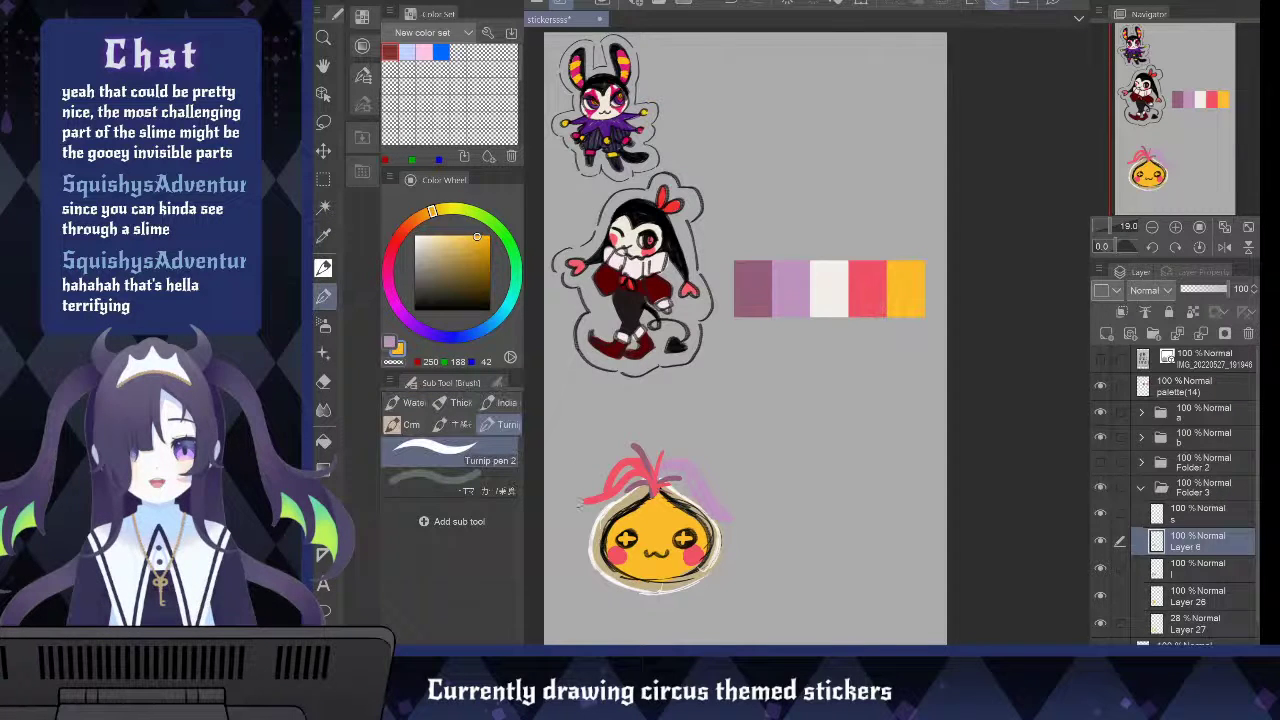
left_click(576, 507)
left_click(738, 521)
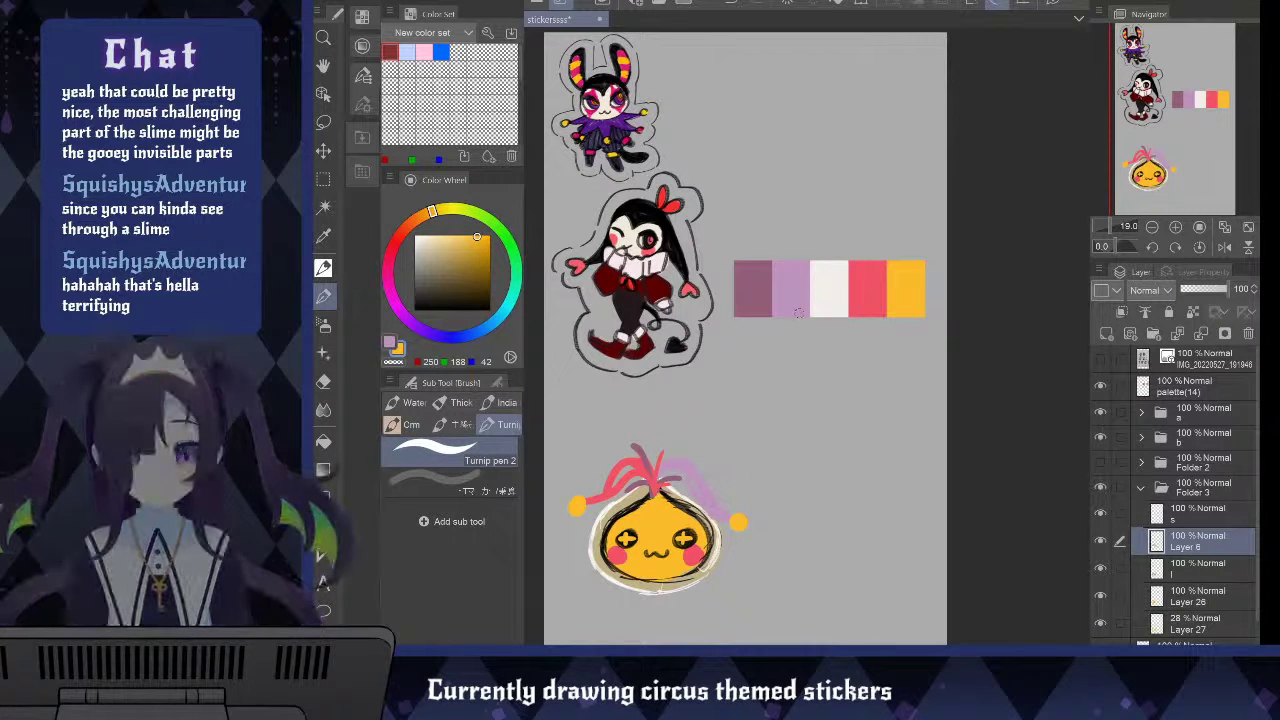
Fill in the coral-red, lilac and middle plum points of the jester hat with their matching palette colours
left_click(852, 284, "alt")
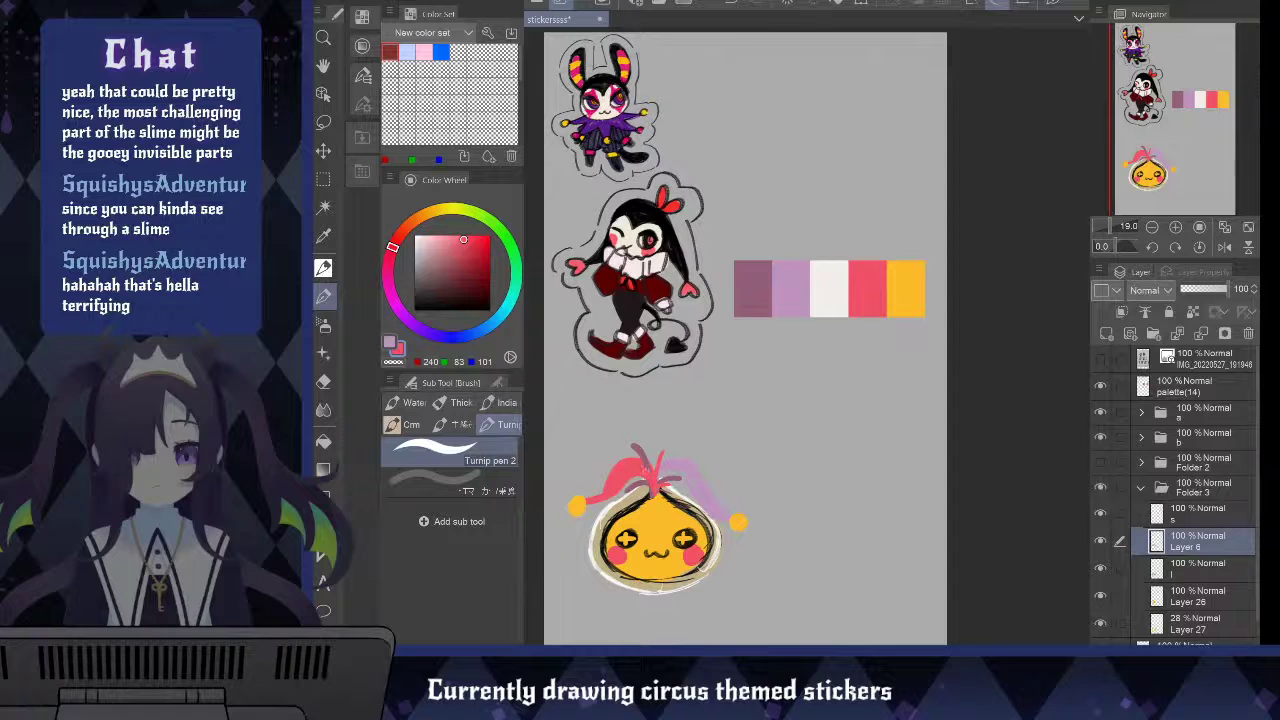
left_click(795, 284, "alt")
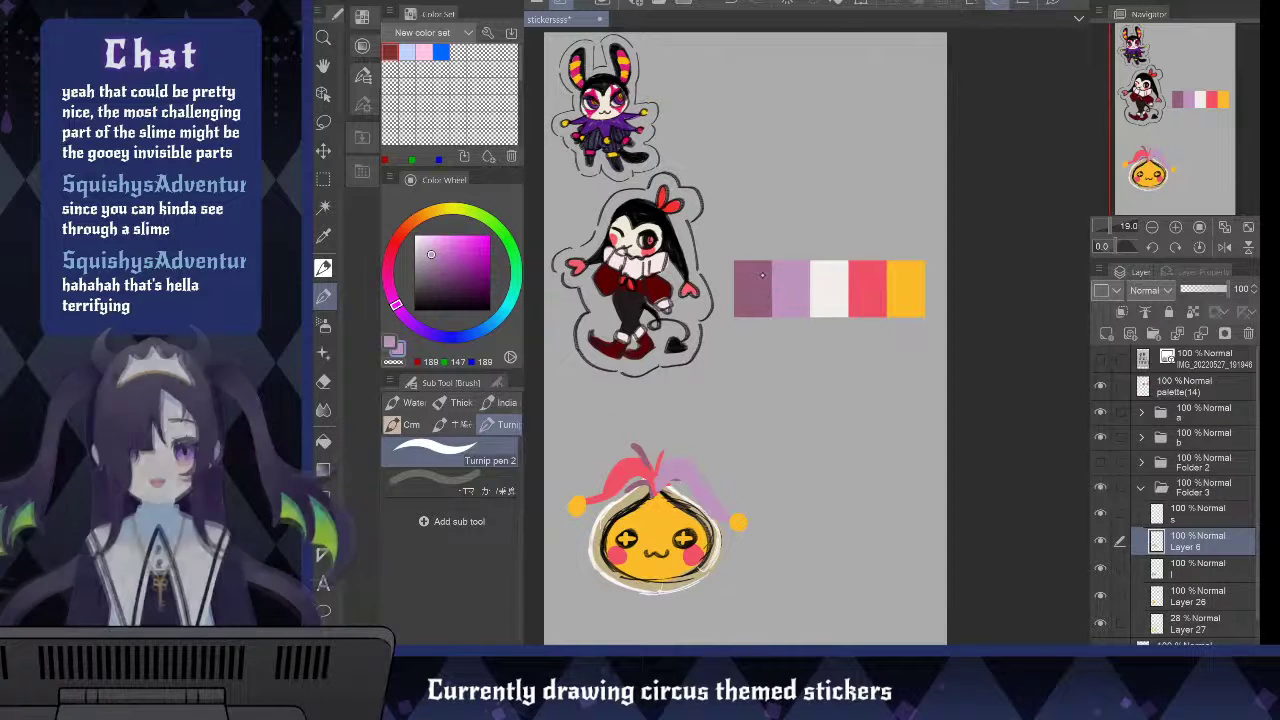
key("i")
left_click(756, 281)
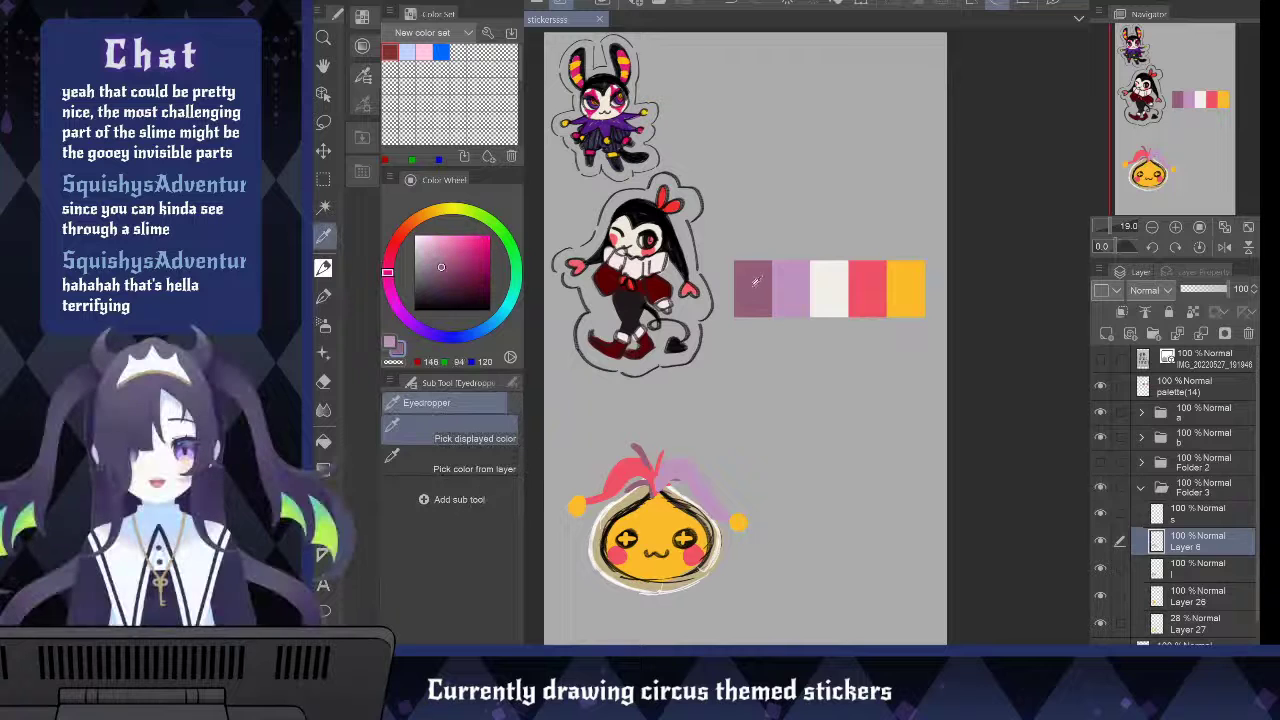
key("b")
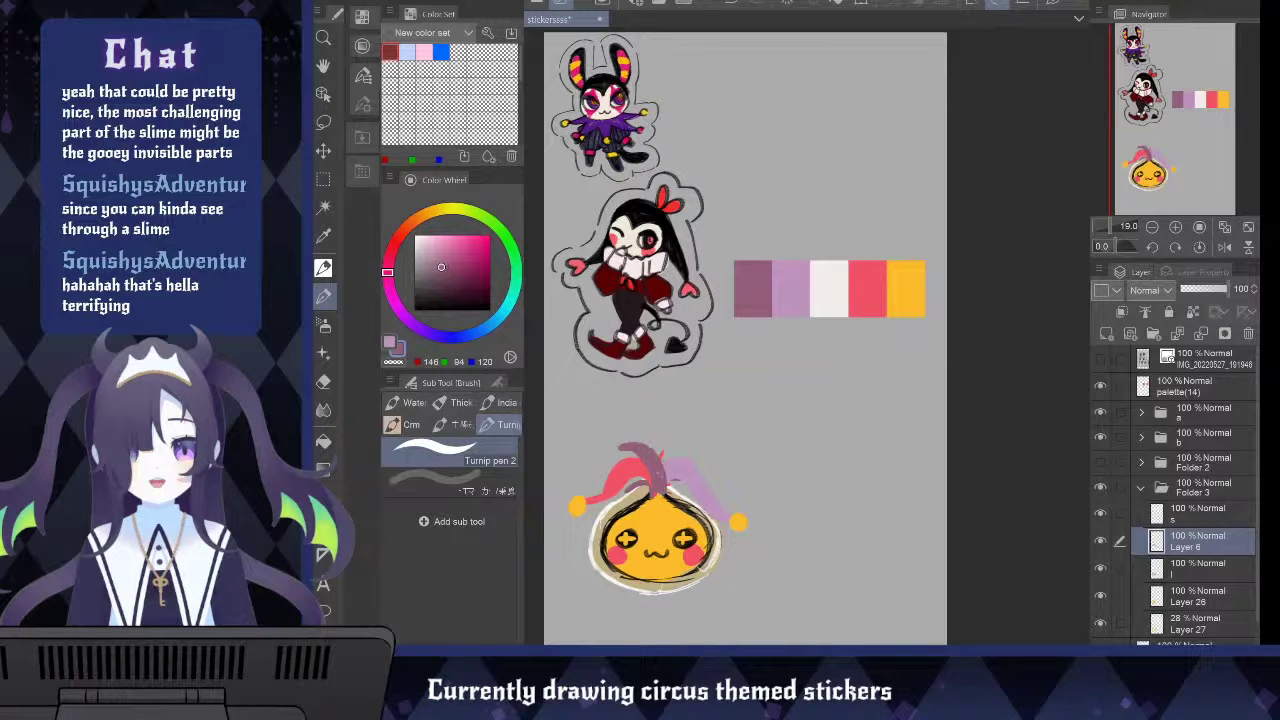
Extend the plum hat point's tip farther left and cap it with a golden-yellow bell
key("i")
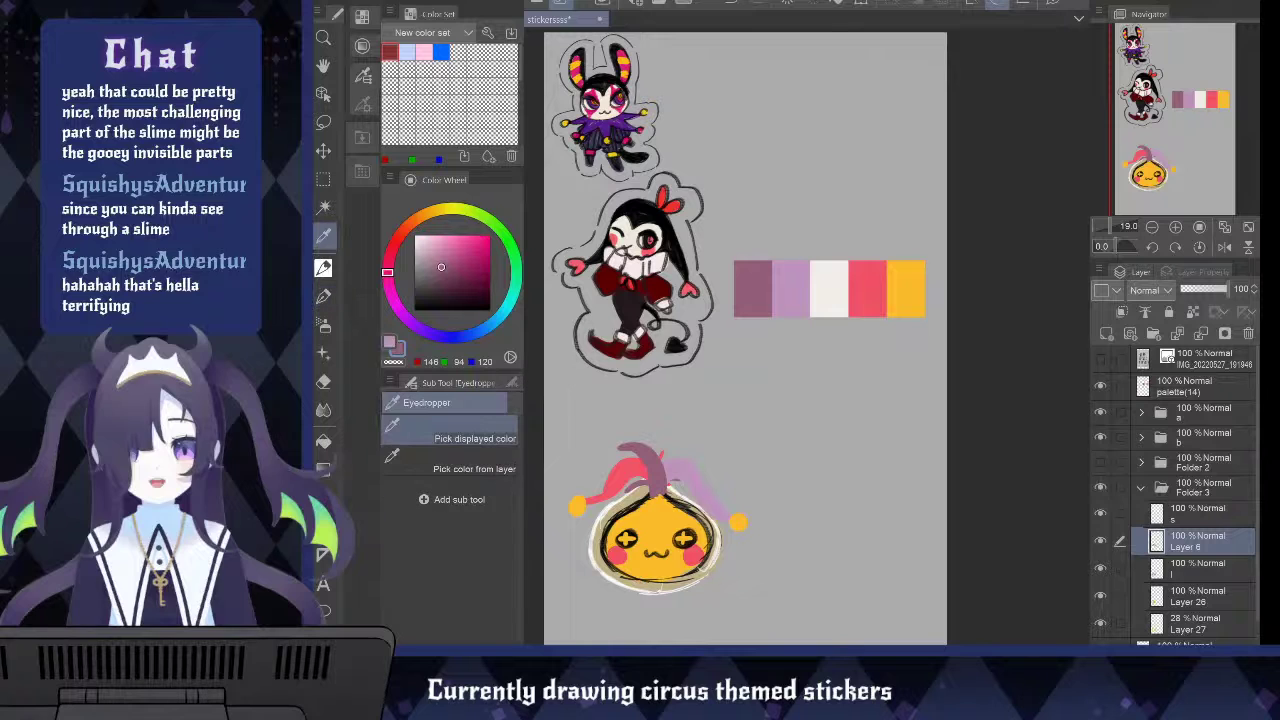
left_click(902, 284)
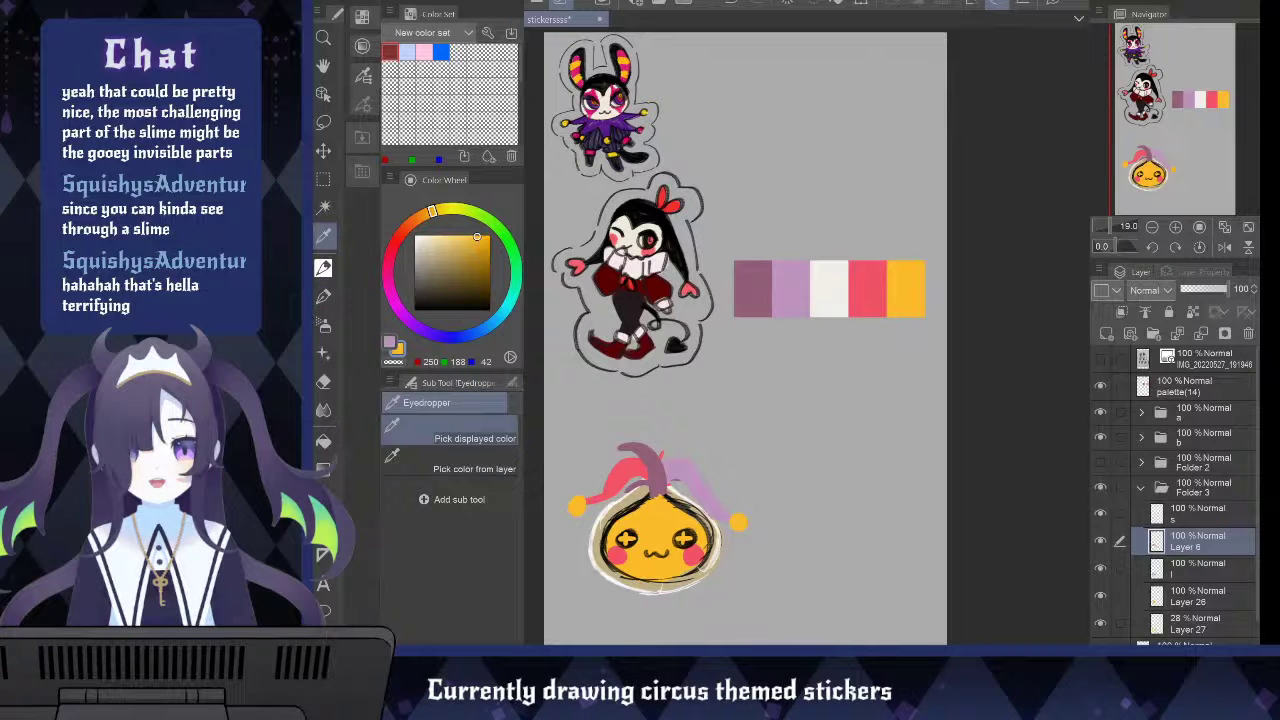
key("x")
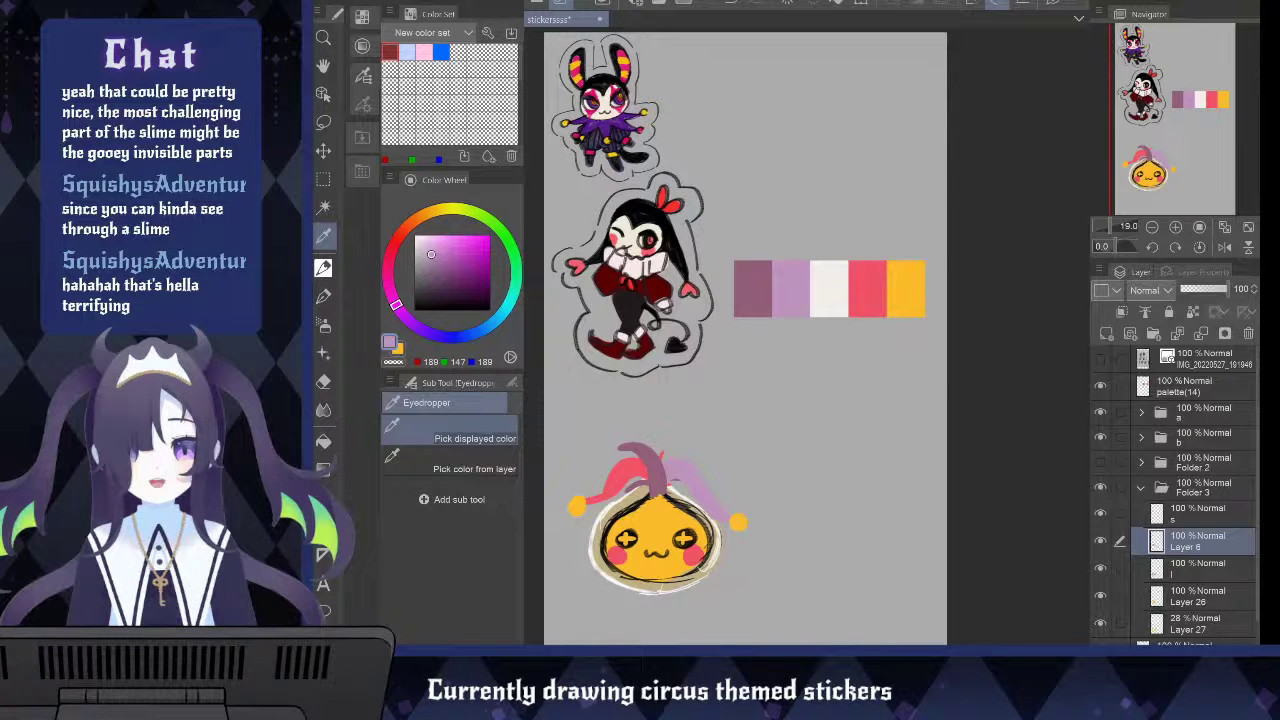
left_click(752, 290)
key("b")
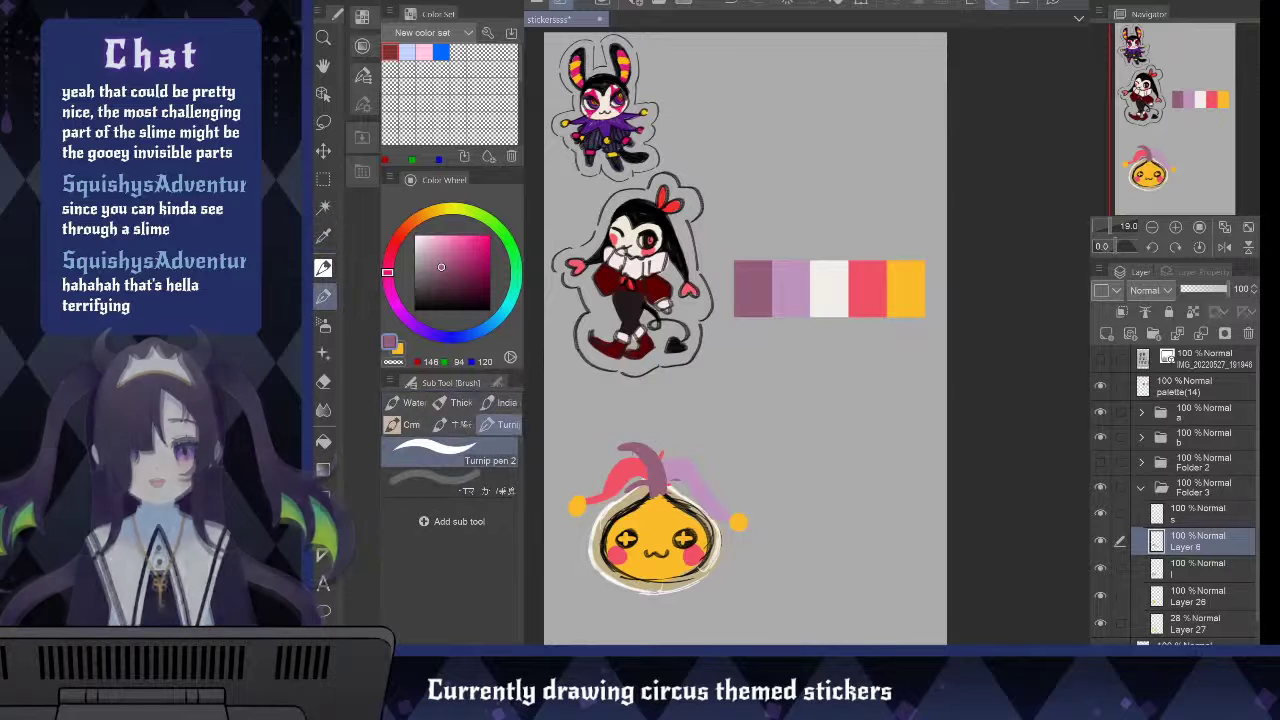
left_click_drag(630, 446, 606, 448)
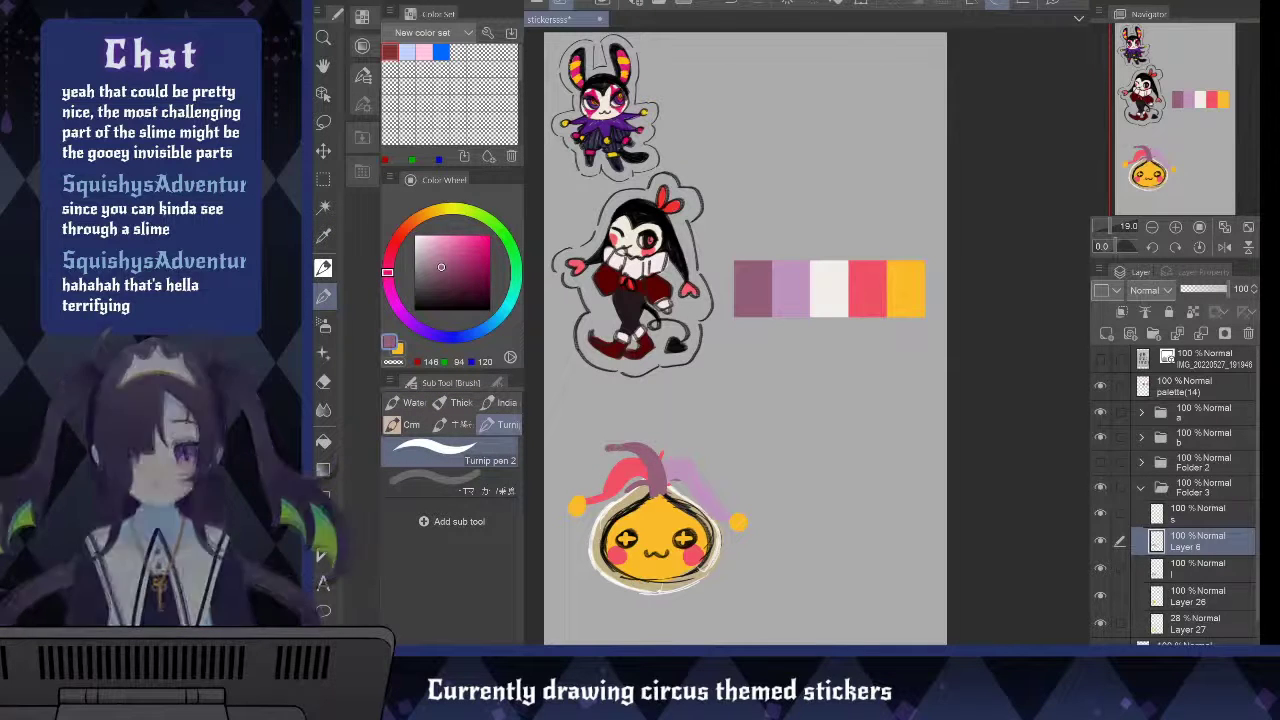
key("x")
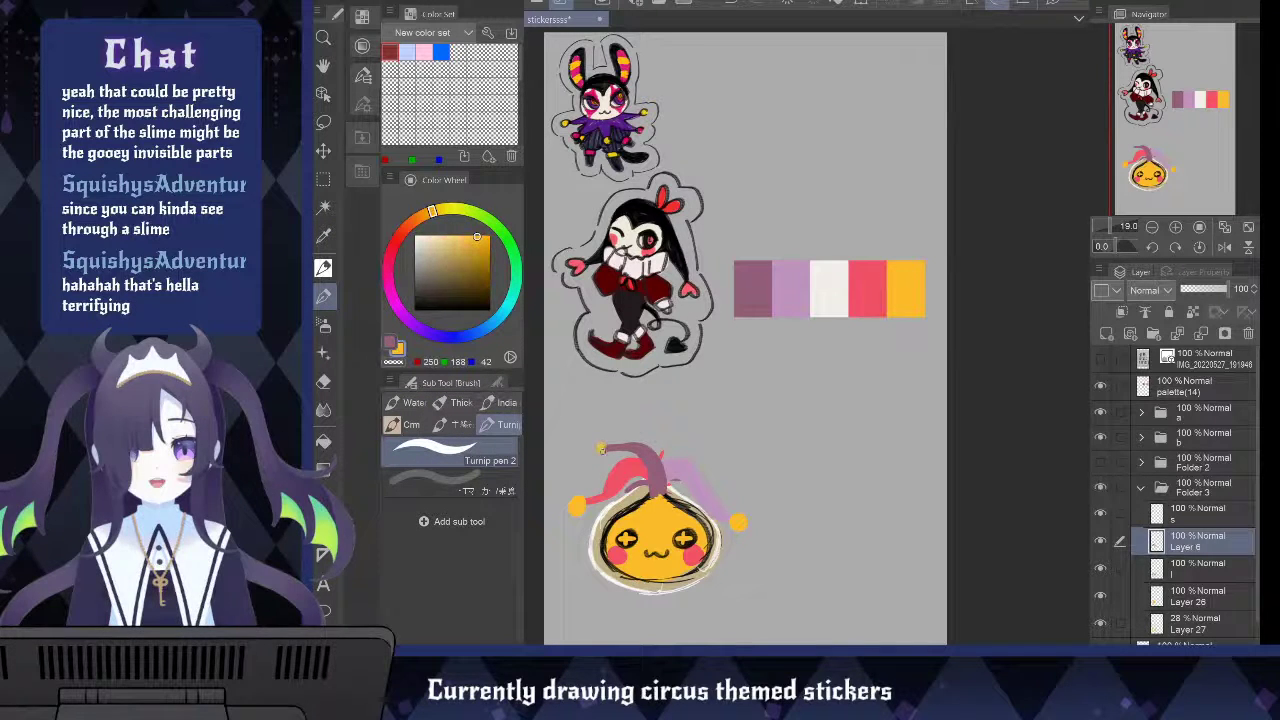
left_click(604, 449)
Paint an off-white hat point curving right above the lilac one, and pick the palette's golden yellow
key("i")
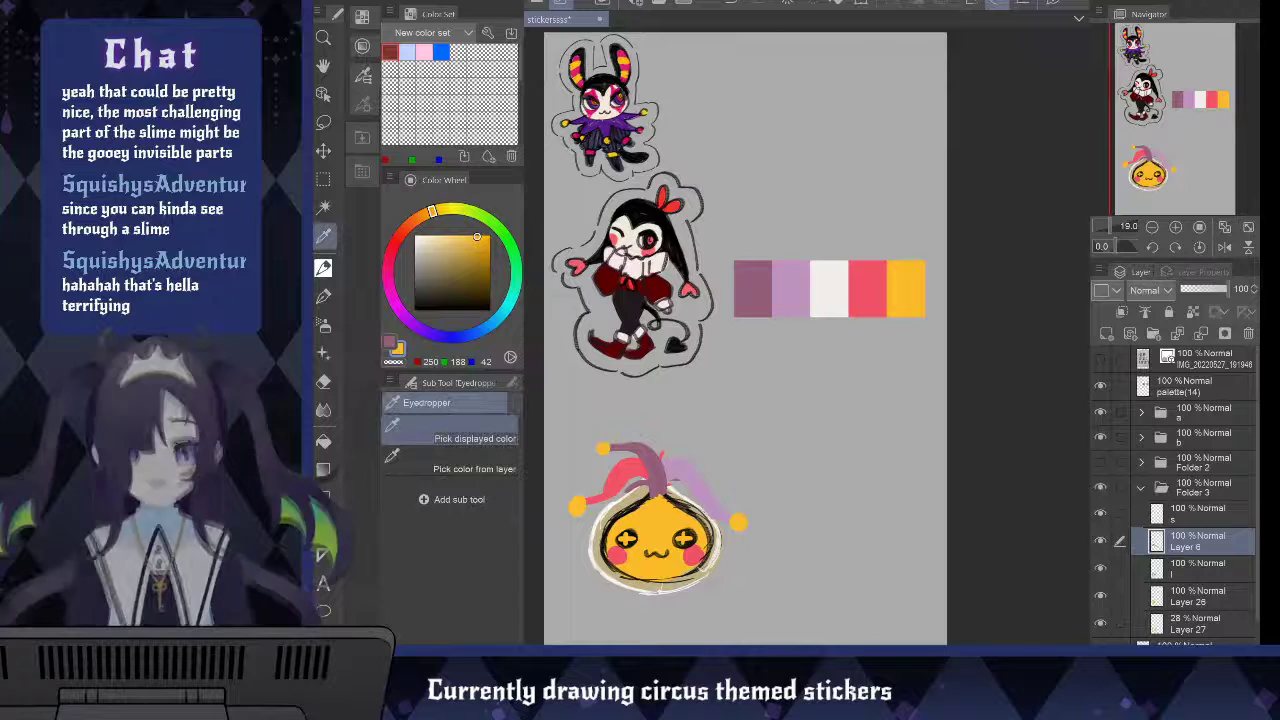
left_click(834, 282)
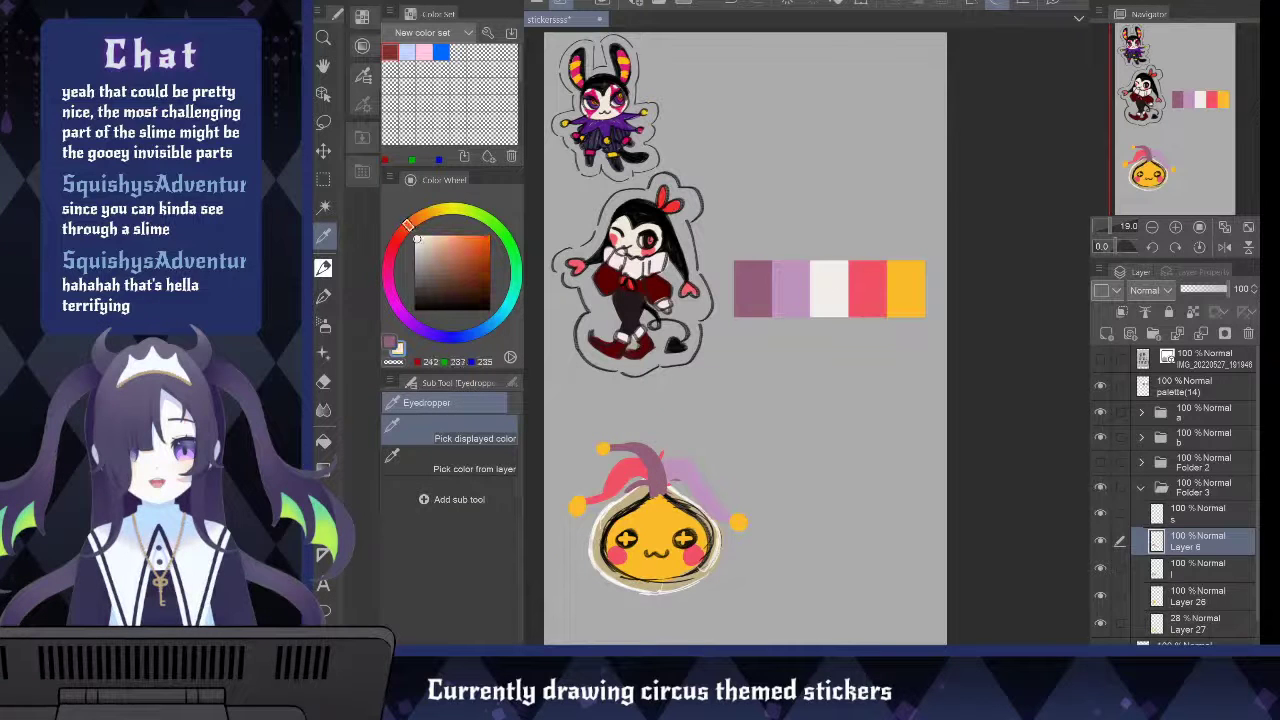
key("b")
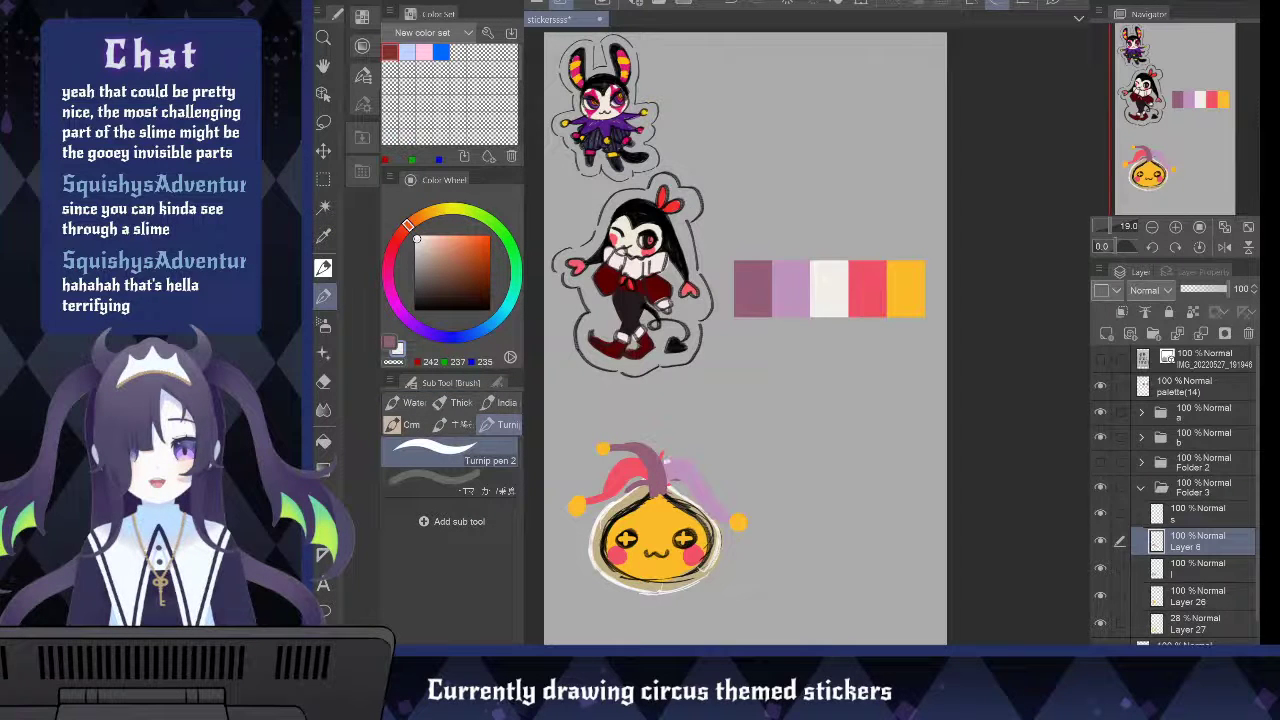
mouse_move(656, 490)
left_mouse_down()
mouse_move(683, 449)
mouse_move(715, 463)
mouse_move(698, 454)
mouse_move(675, 466)
mouse_move(686, 450)
mouse_move(724, 466)
left_mouse_up()
left_click(890, 293, "alt")
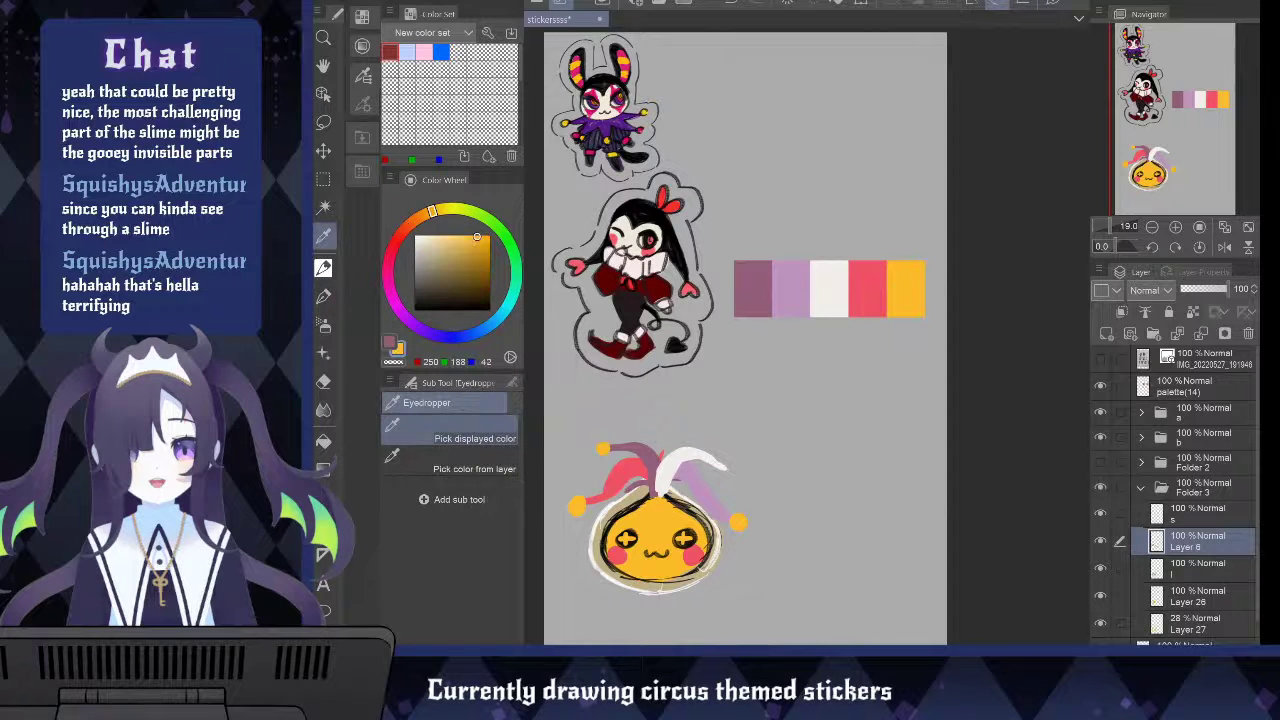
Cap the off-white hat point with a golden-yellow bell, and touch up the plum and coral-red points in their own colours
left_click_drag(722, 467, 725, 473)
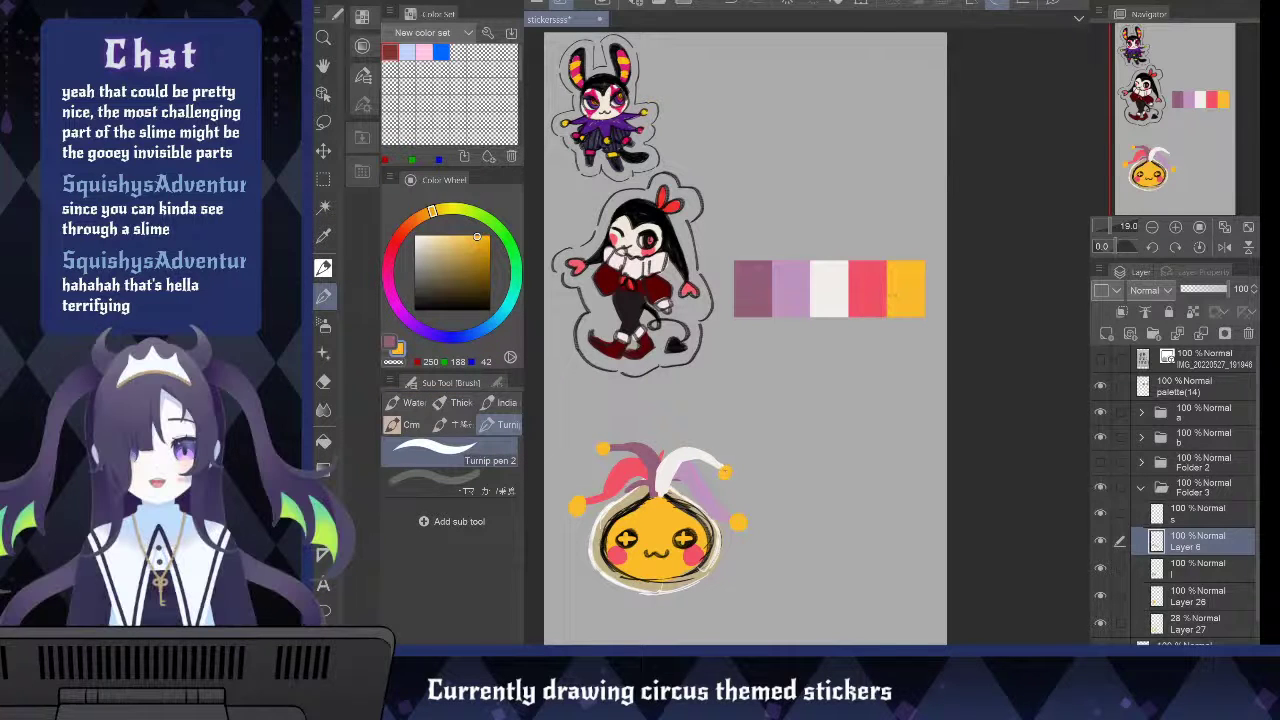
key("alt")
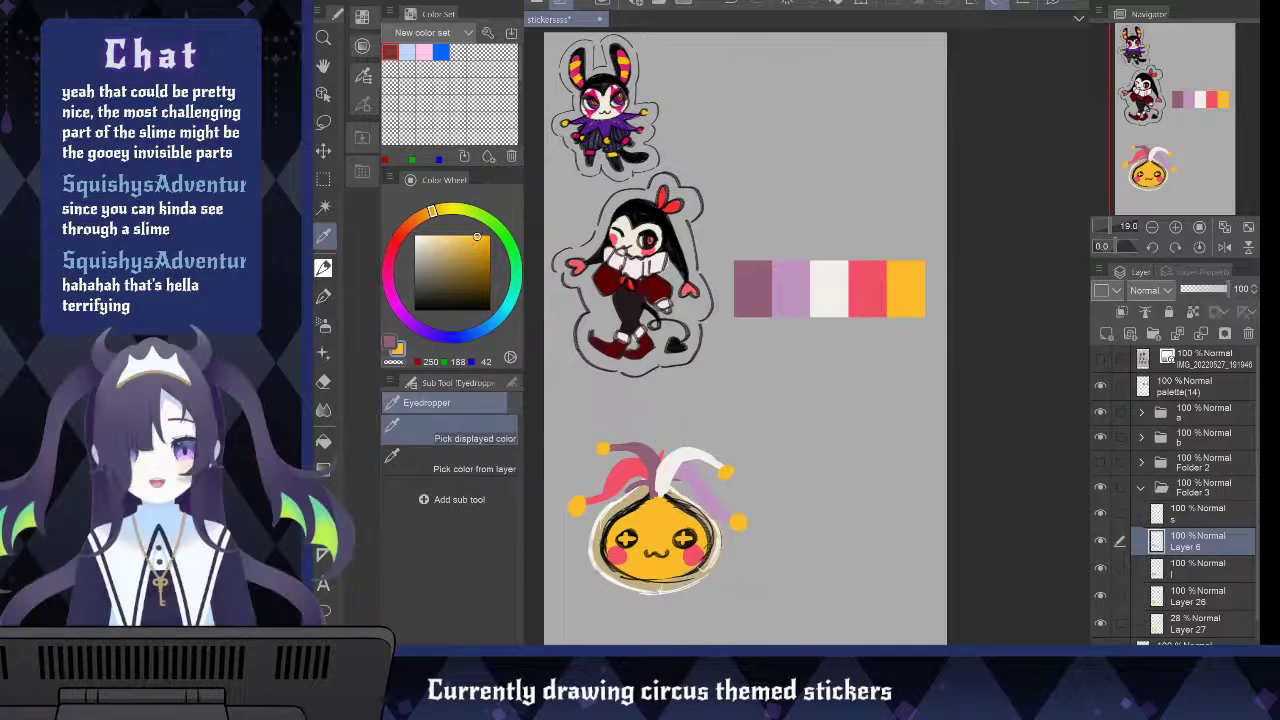
left_click(654, 456, "alt")
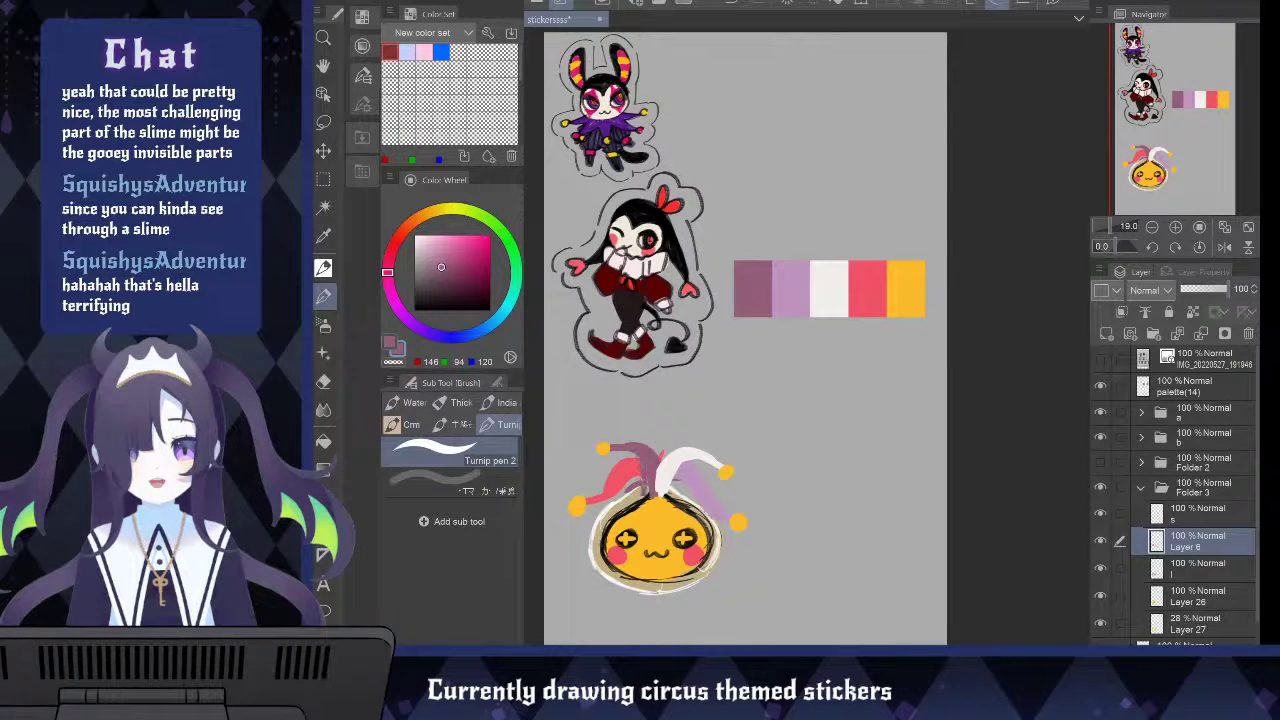
key("alt")
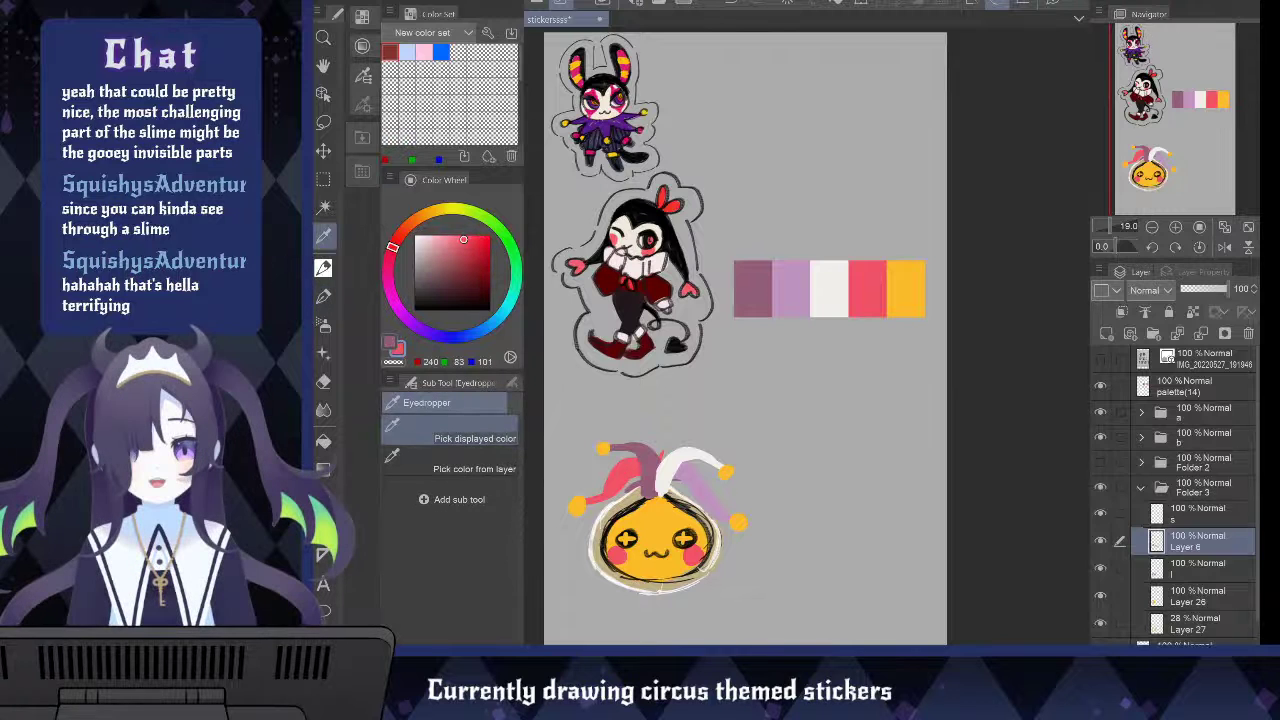
left_click(630, 467)
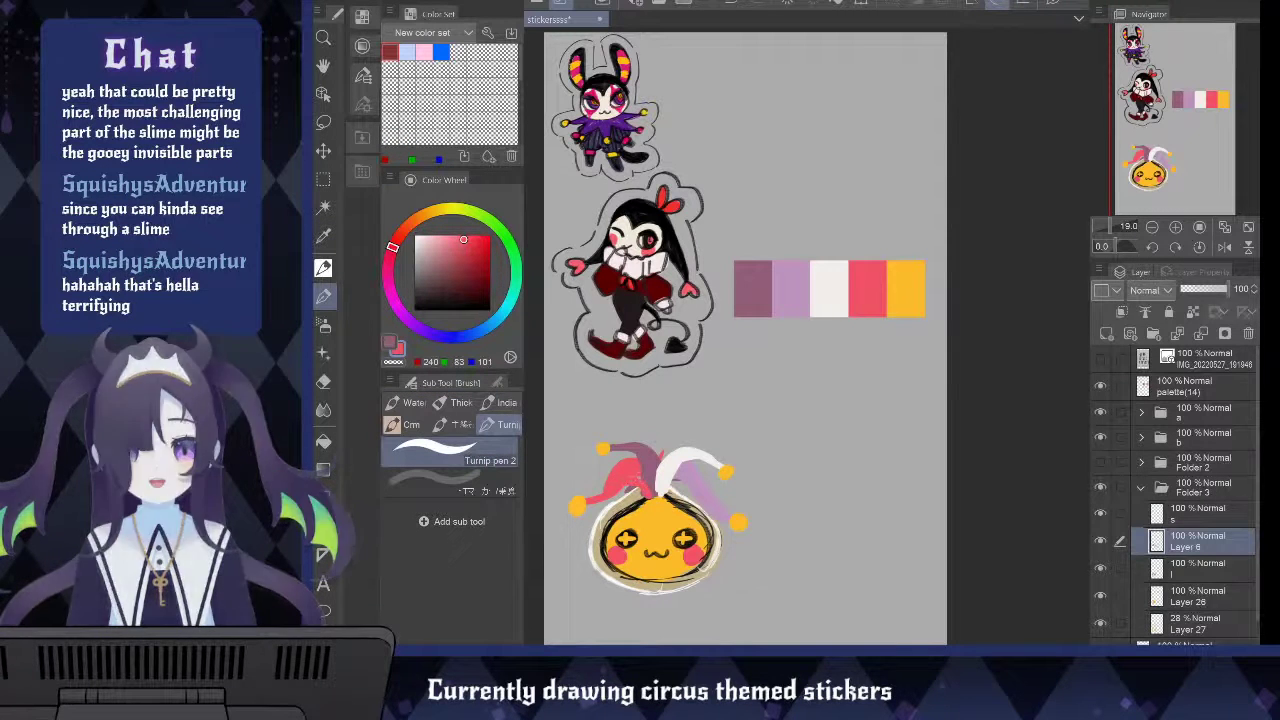
Clean up the lilac hat point beneath the off-white one, using its sampled lilac and the hard eraser
key("alt")
left_click(694, 462)
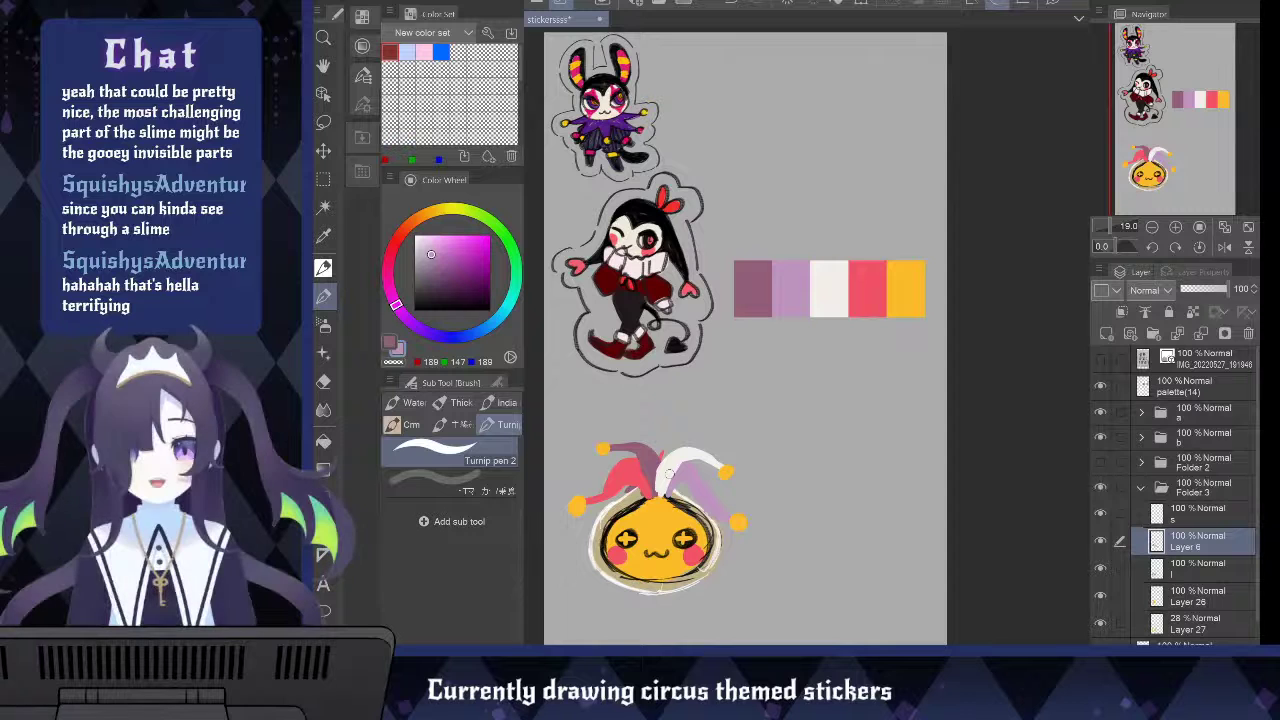
key("e")
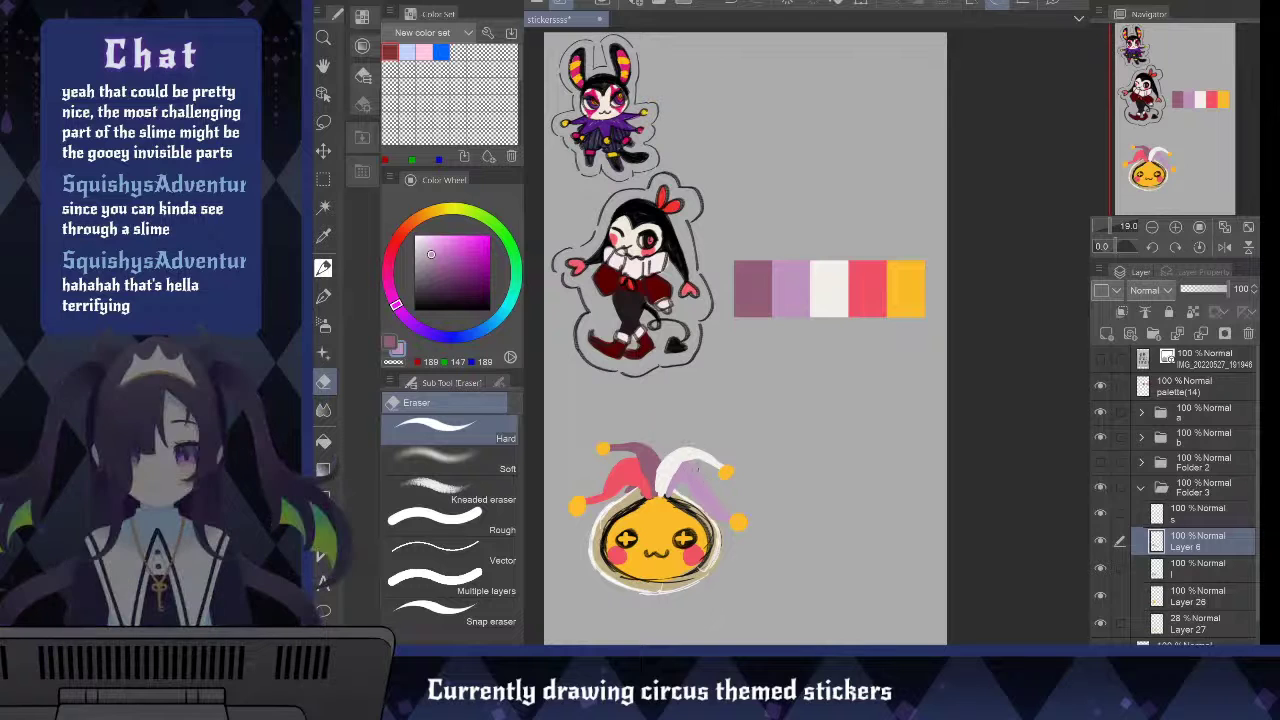
key("i")
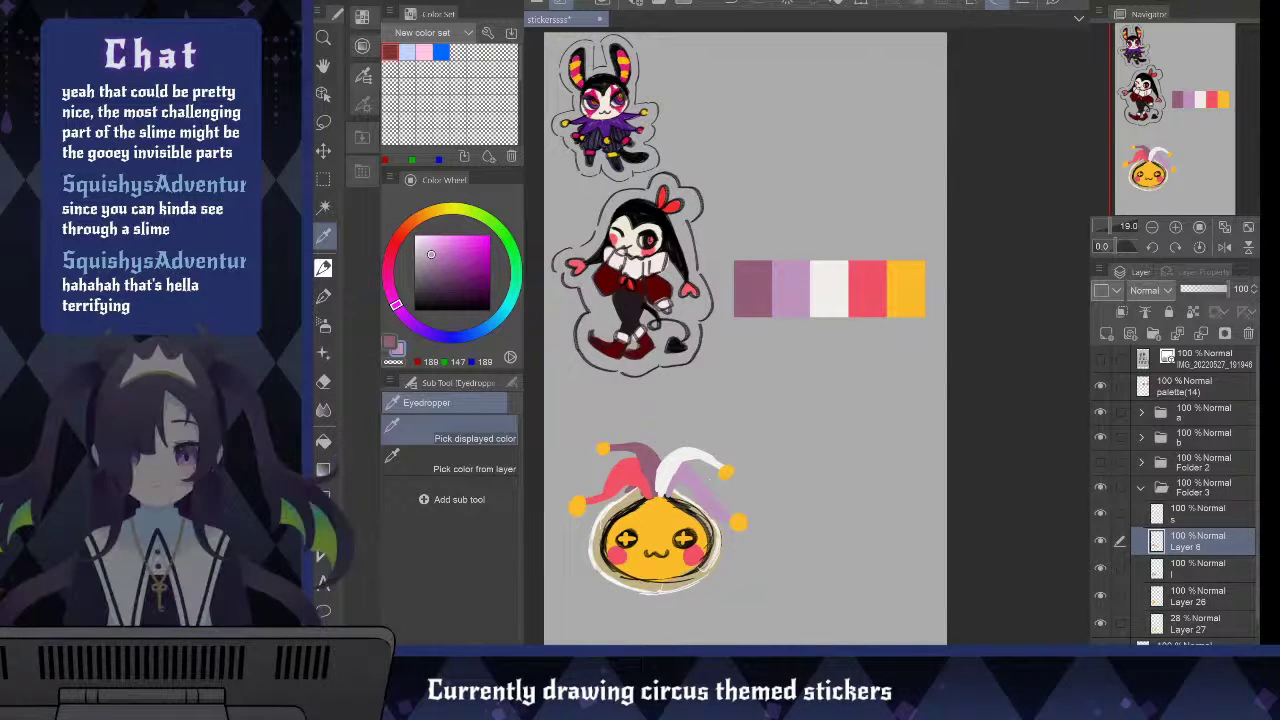
key("b")
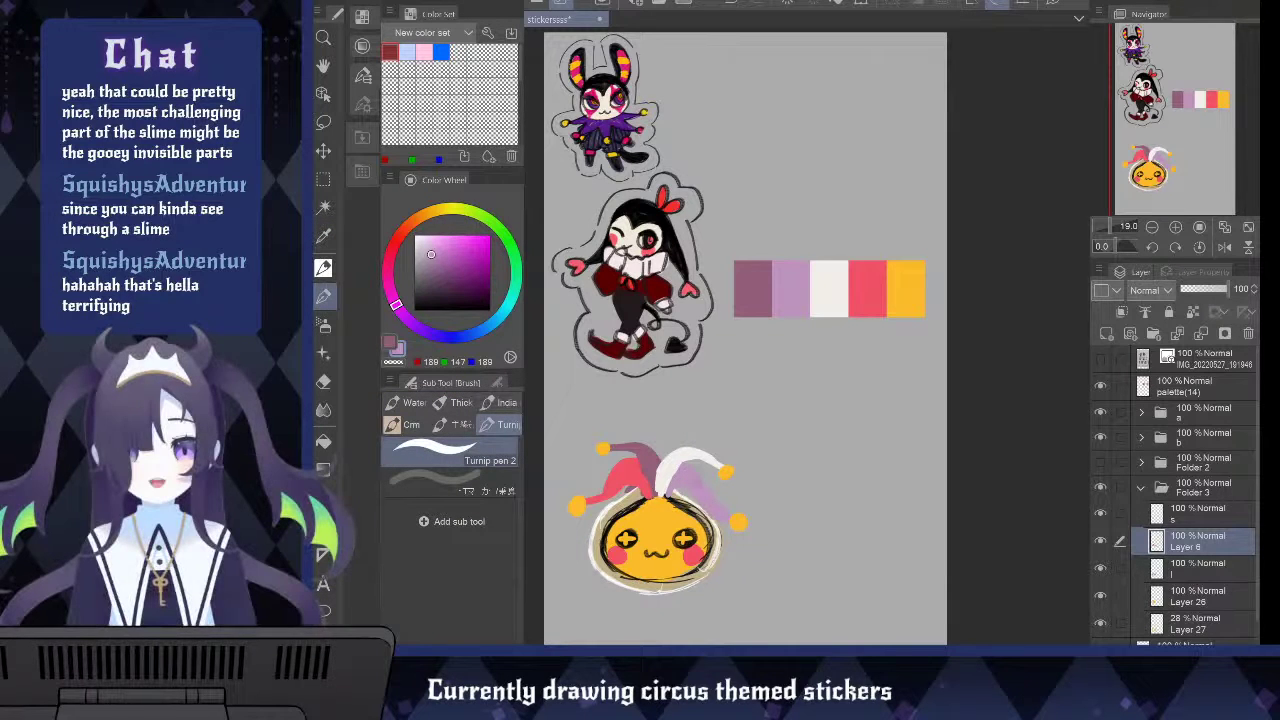
Smooth and thicken the curve of the off-white hat point with its sampled colour, trimming stray edges with the hard eraser
left_click(696, 461, "alt")
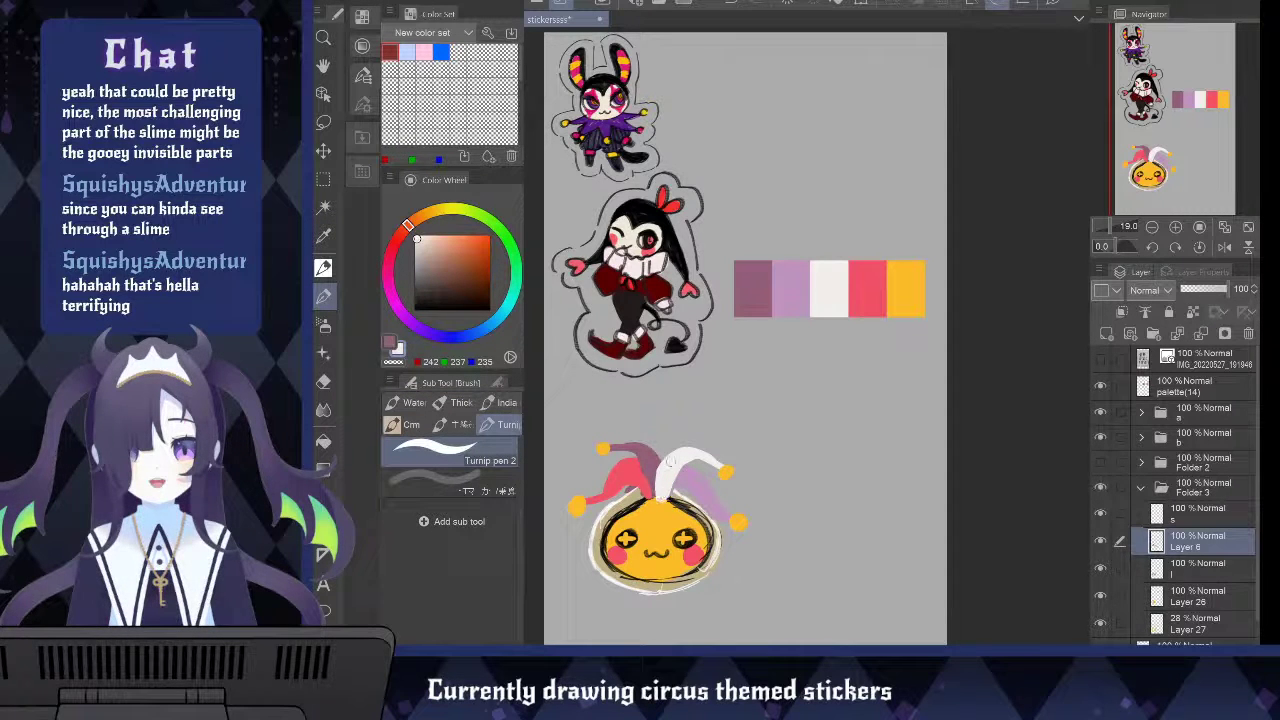
left_click_drag(690, 455, 694, 463)
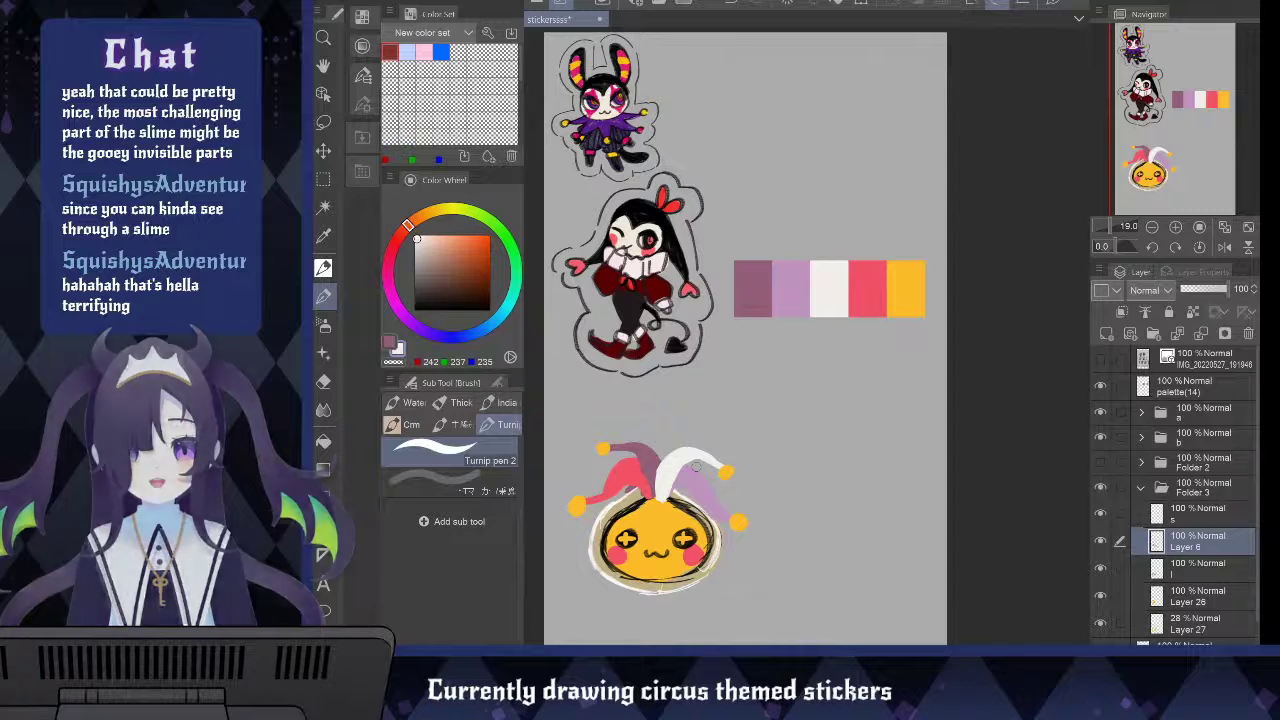
key("i")
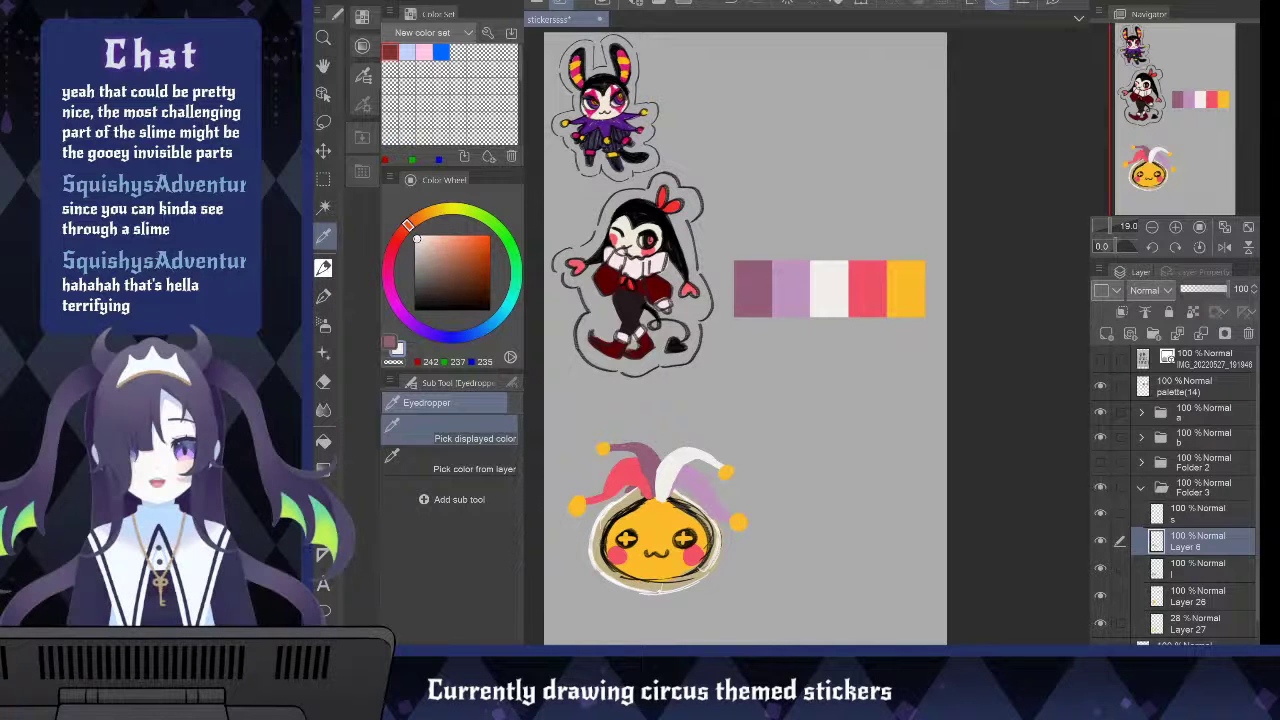
key("e")
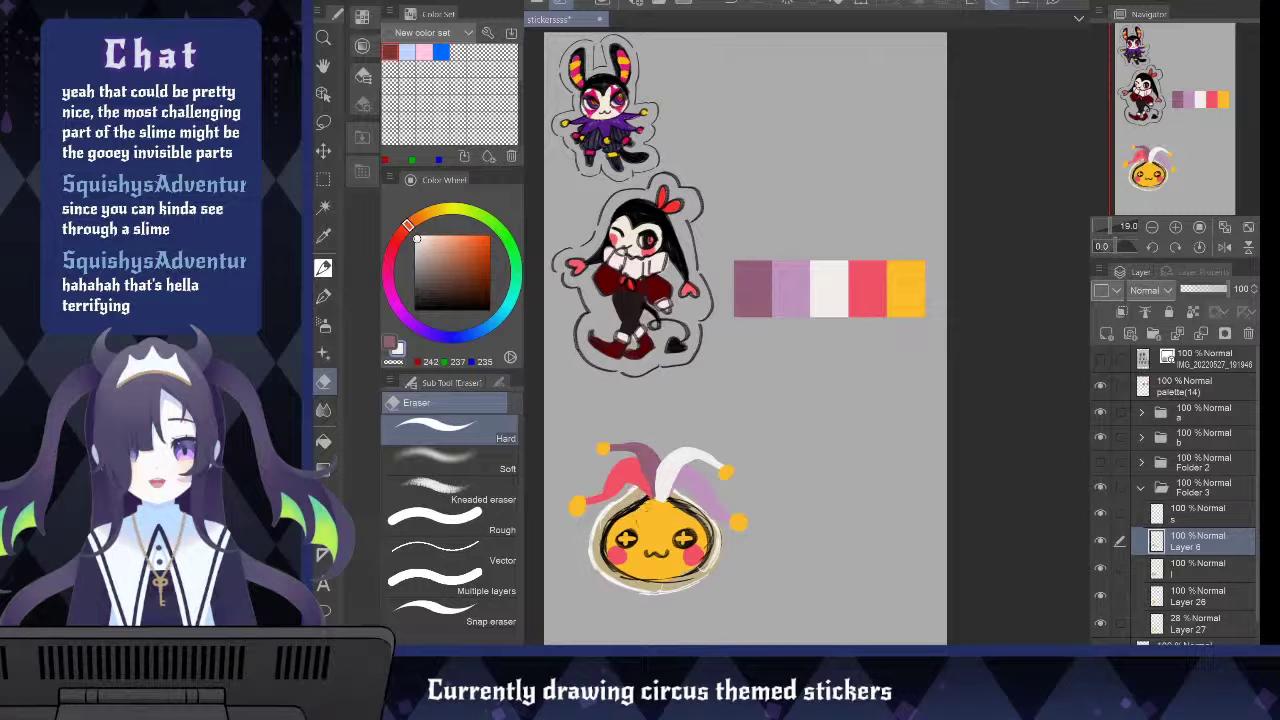
Refine where the coral-red and plum hat points meet, alternating their sampled colours and extending the coral-red down to the slime's head
key("i")
left_click(630, 468)
key("p")
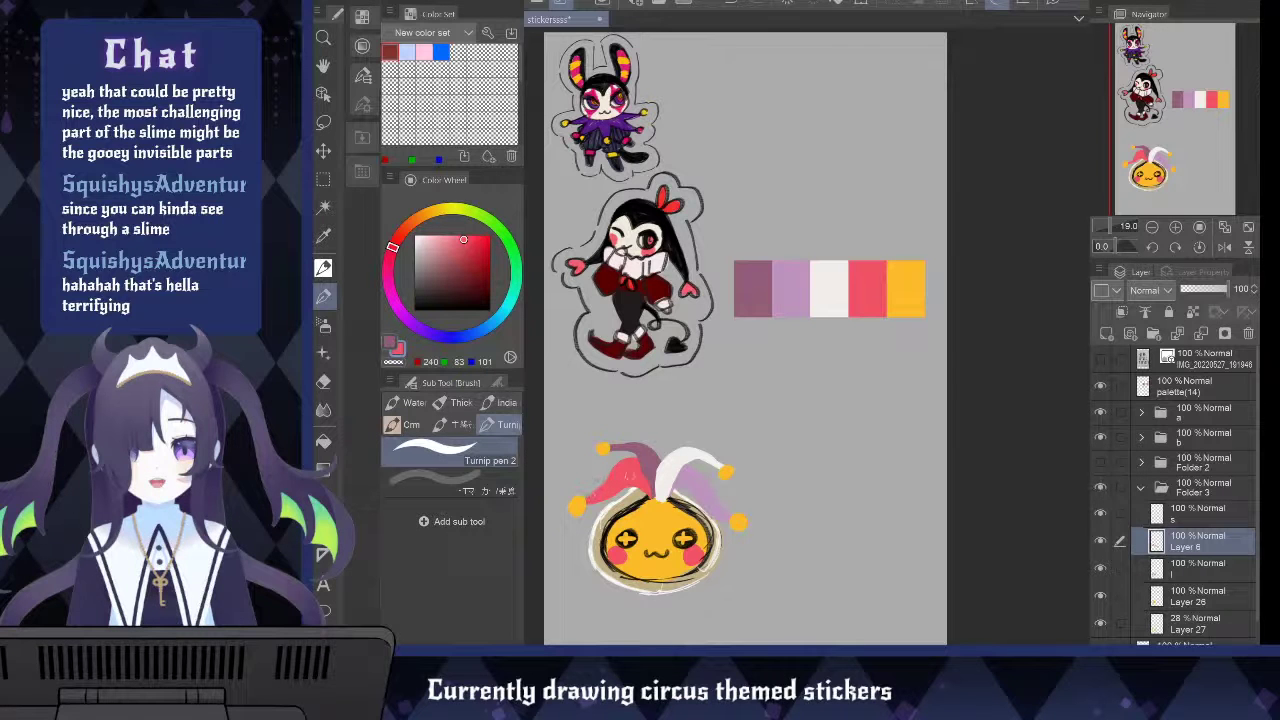
left_click(652, 450, "alt")
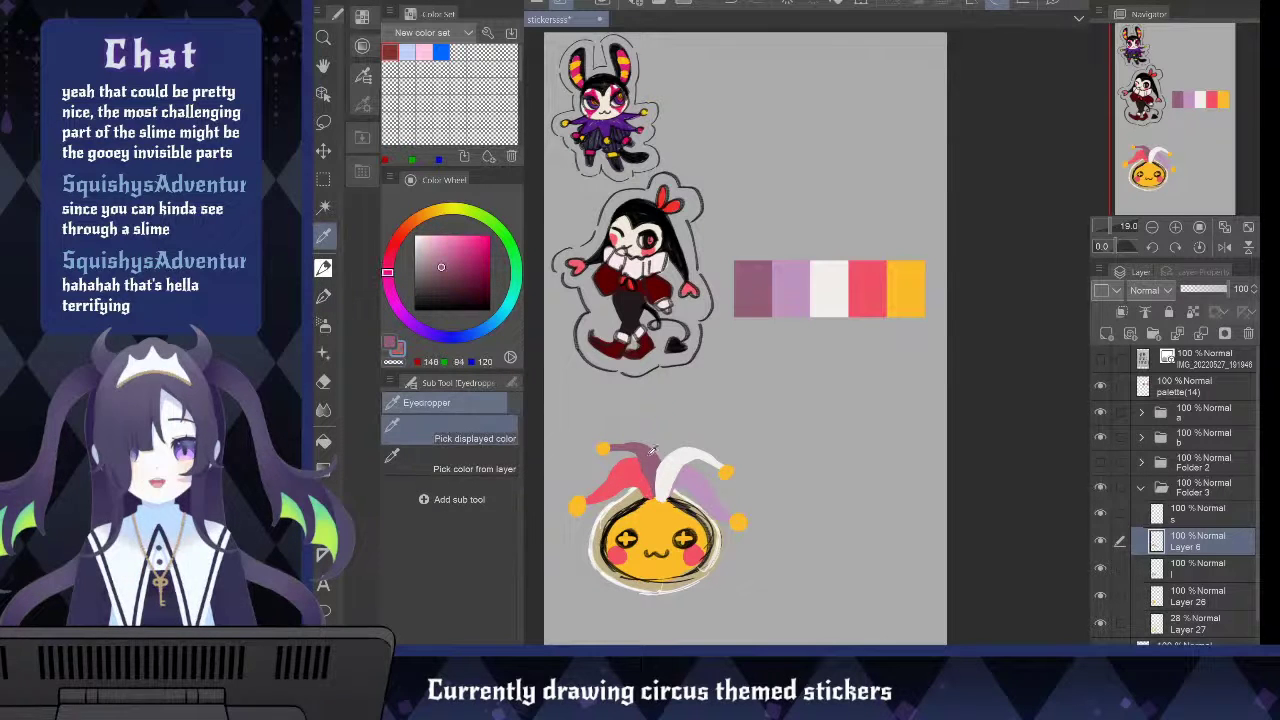
key("p")
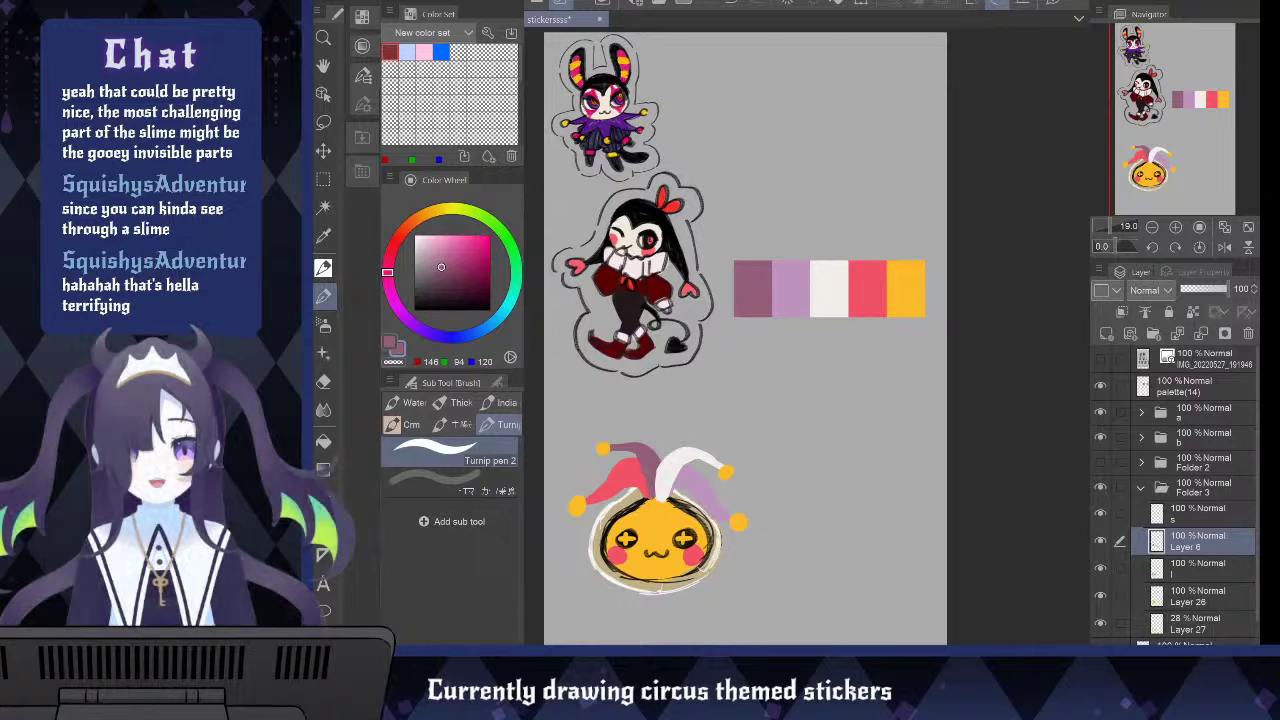
key("i")
left_click(628, 474)
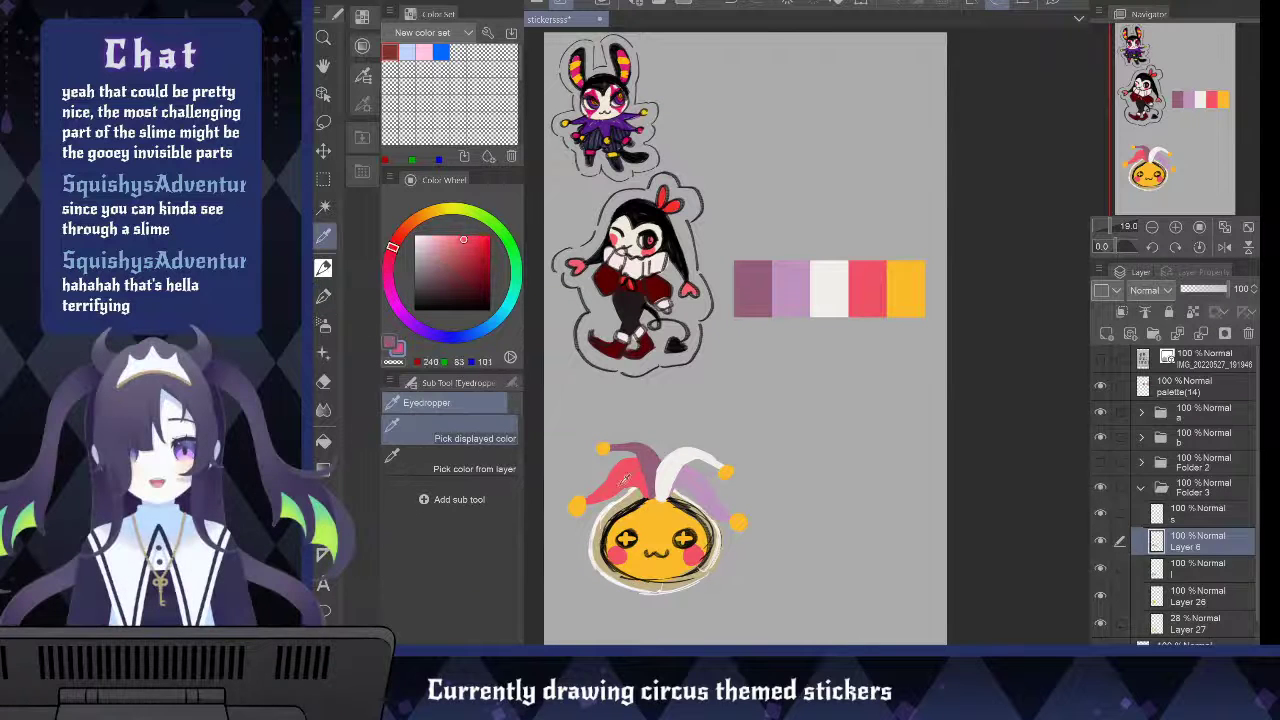
key("p")
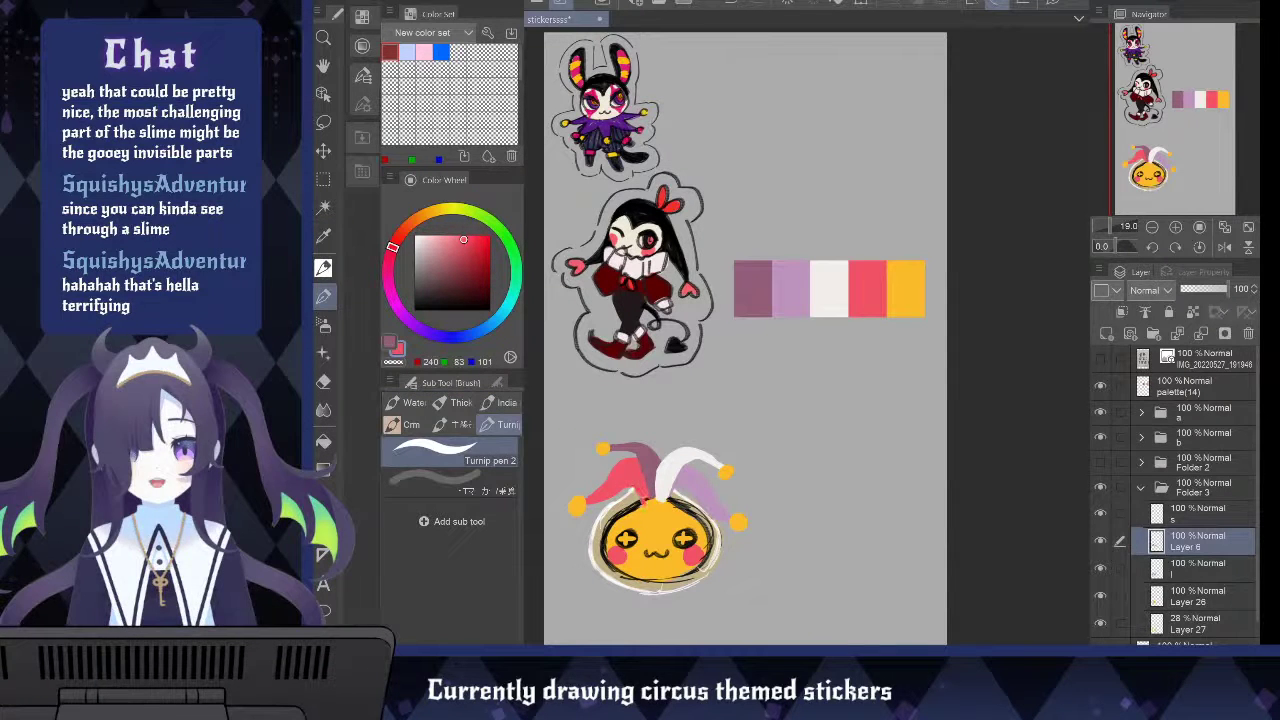
key("i")
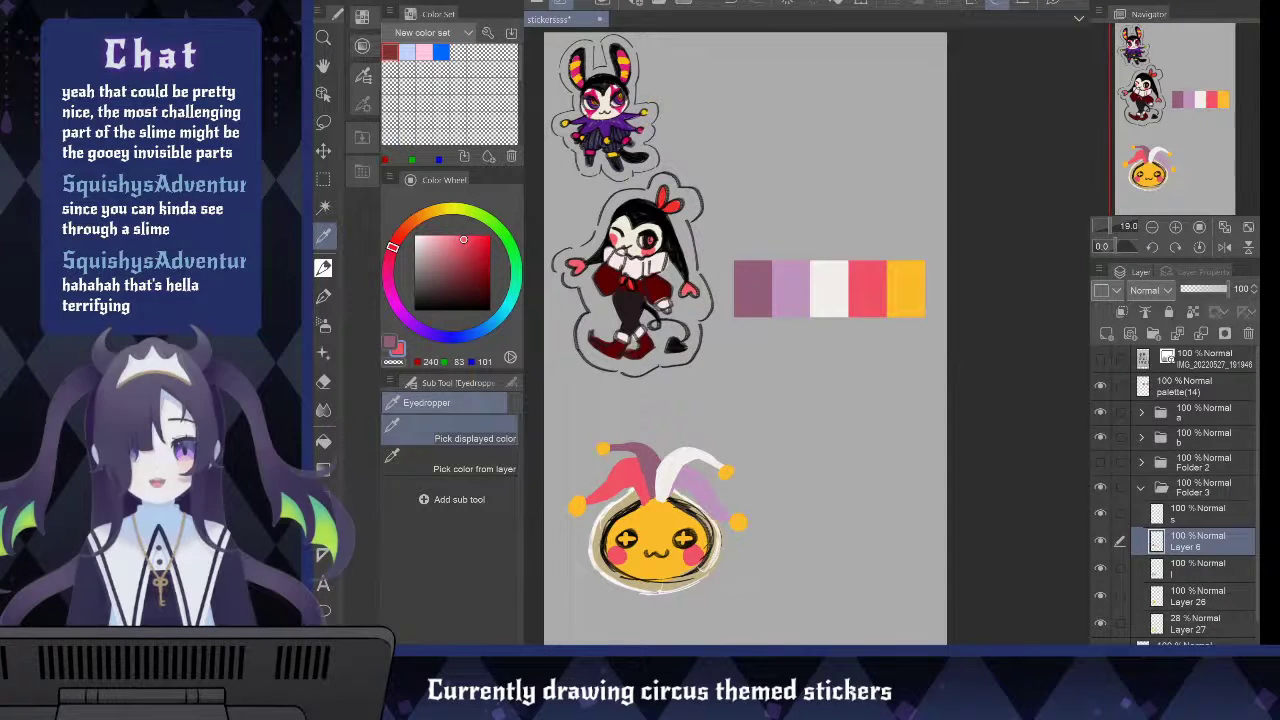
Lock transparent pixels on layer s and recolour the crosses in both eyes with the palette's off-white
left_click(1174, 515)
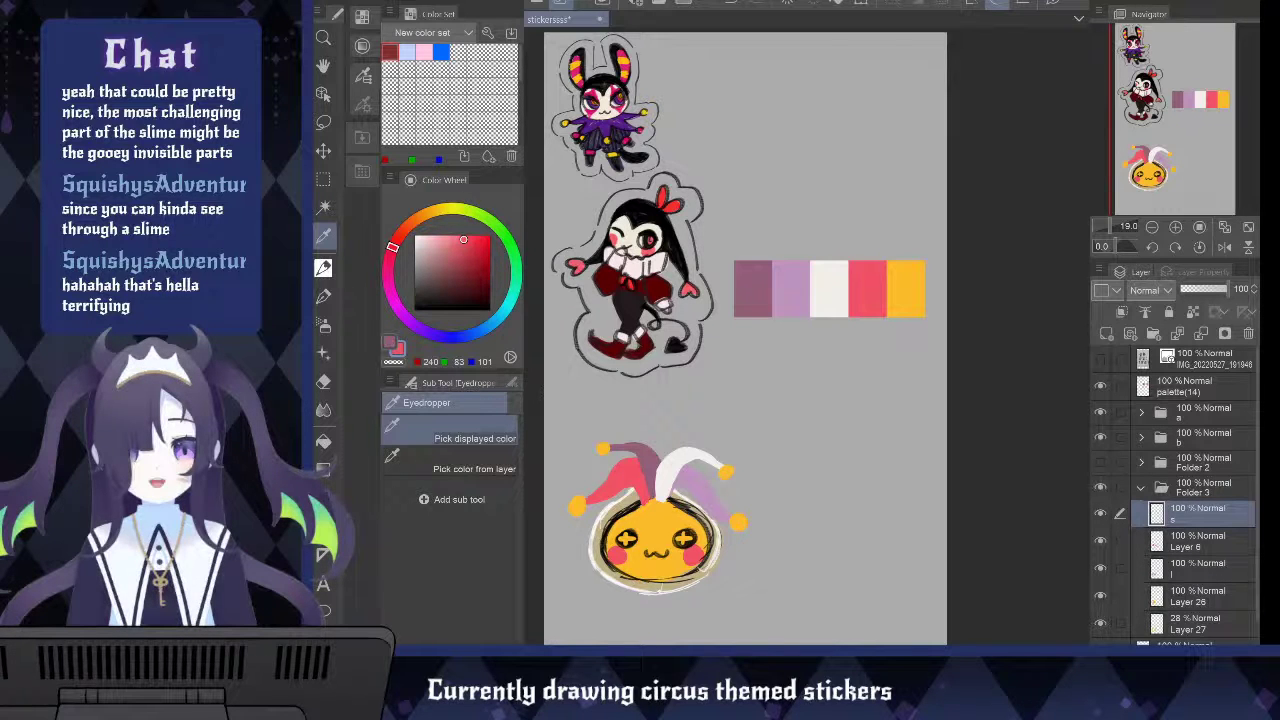
left_click(836, 277)
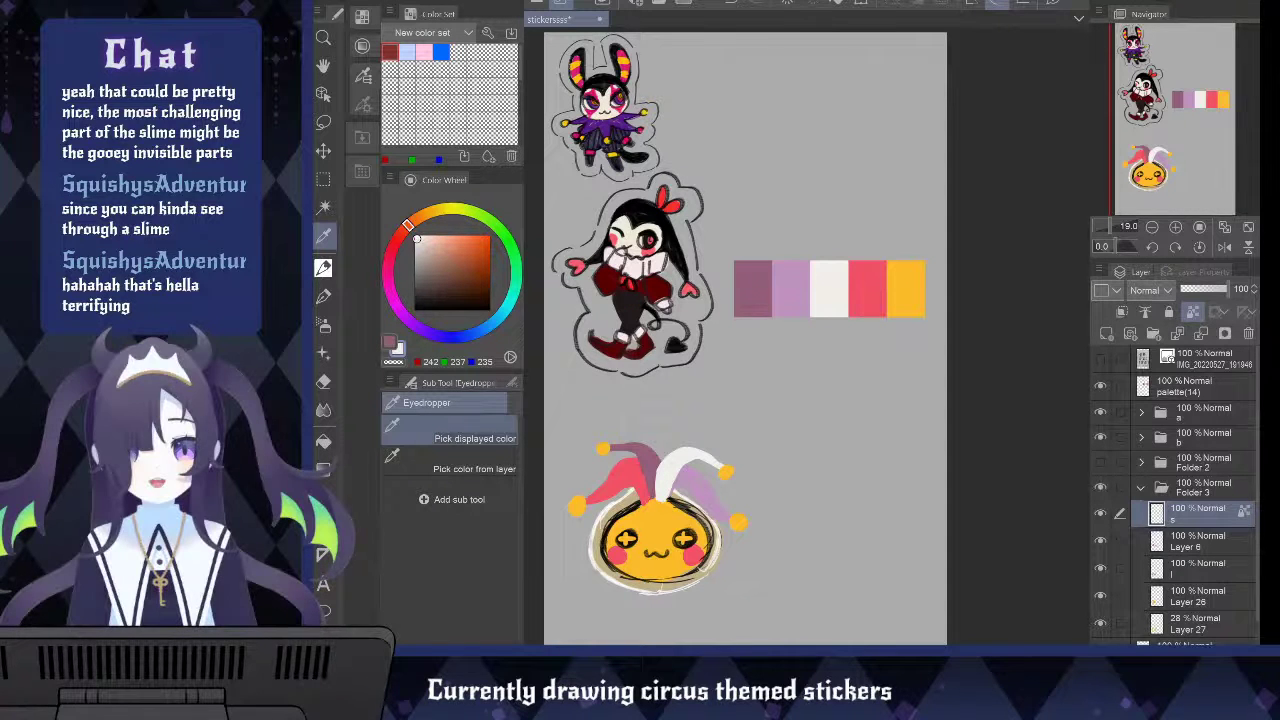
key("p")
mouse_move(626, 533)
left_mouse_down()
mouse_move(626, 546)
mouse_move(691, 539)
left_mouse_up()
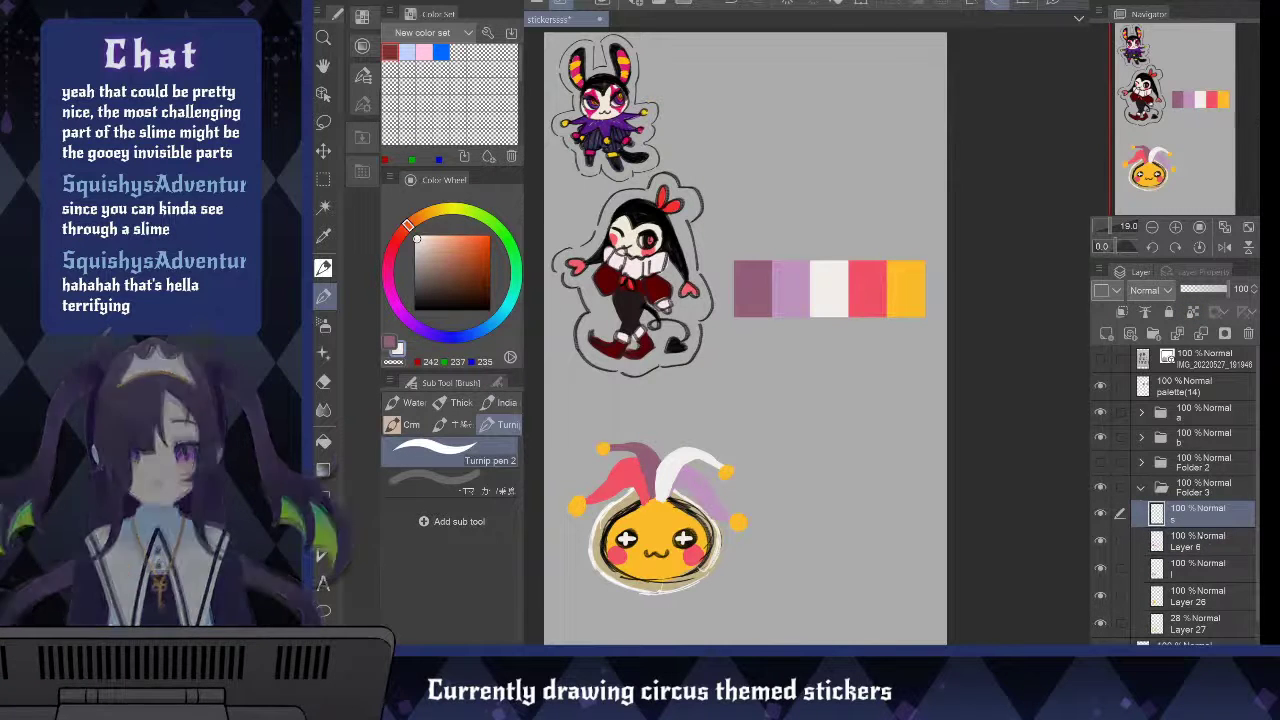
Check the slime with the hat layer hidden, show it again, and widen the lilac hat point in its sampled colour
left_click(1197, 543)
left_click(1101, 539)
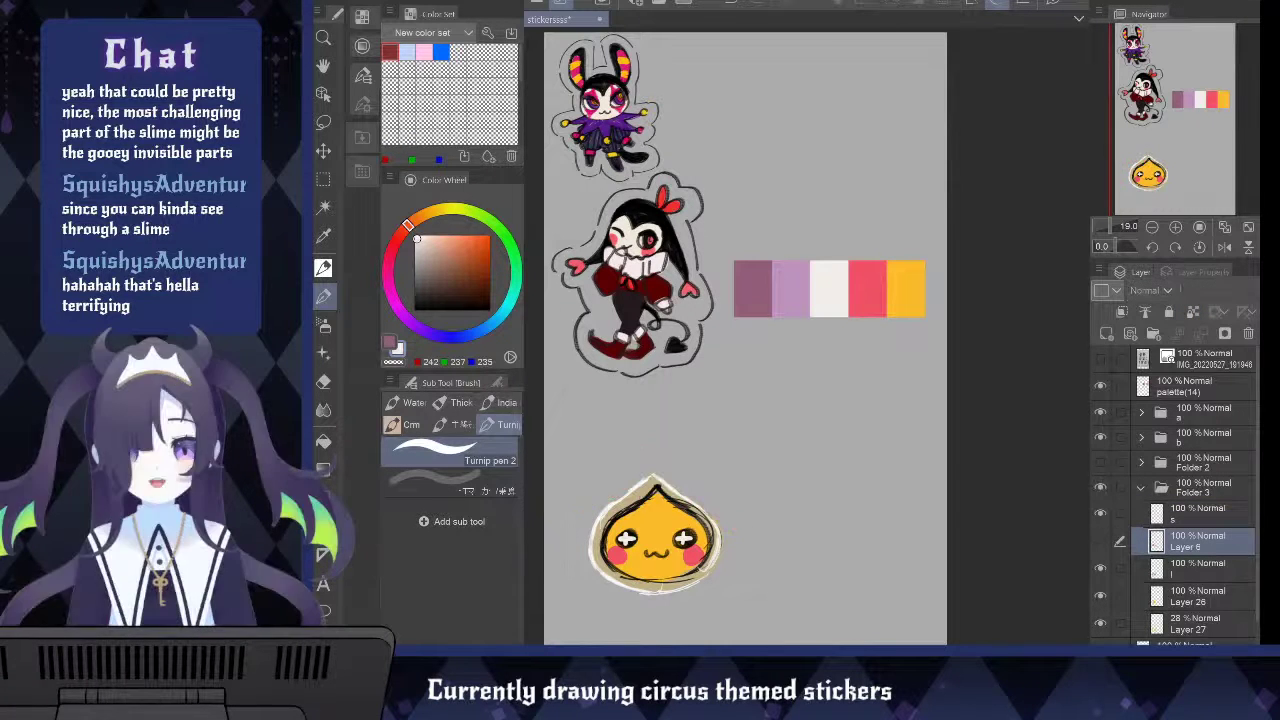
left_click(1101, 539)
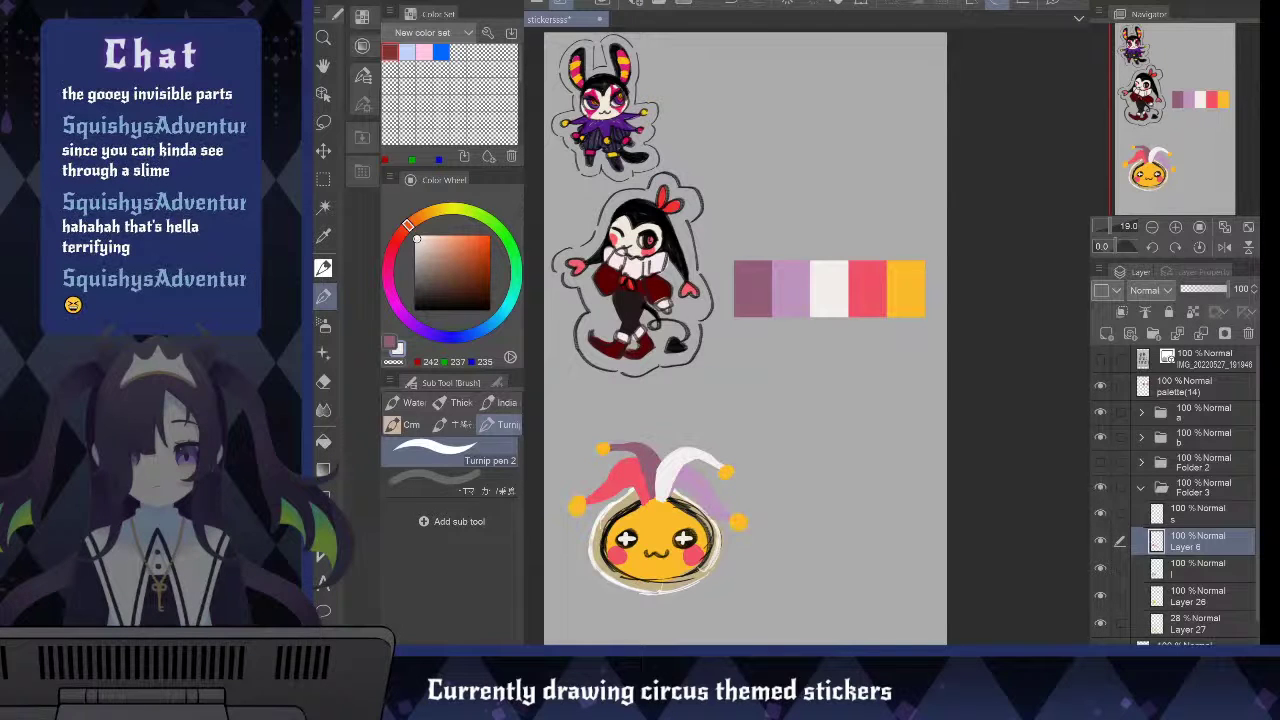
left_click(698, 475, "alt")
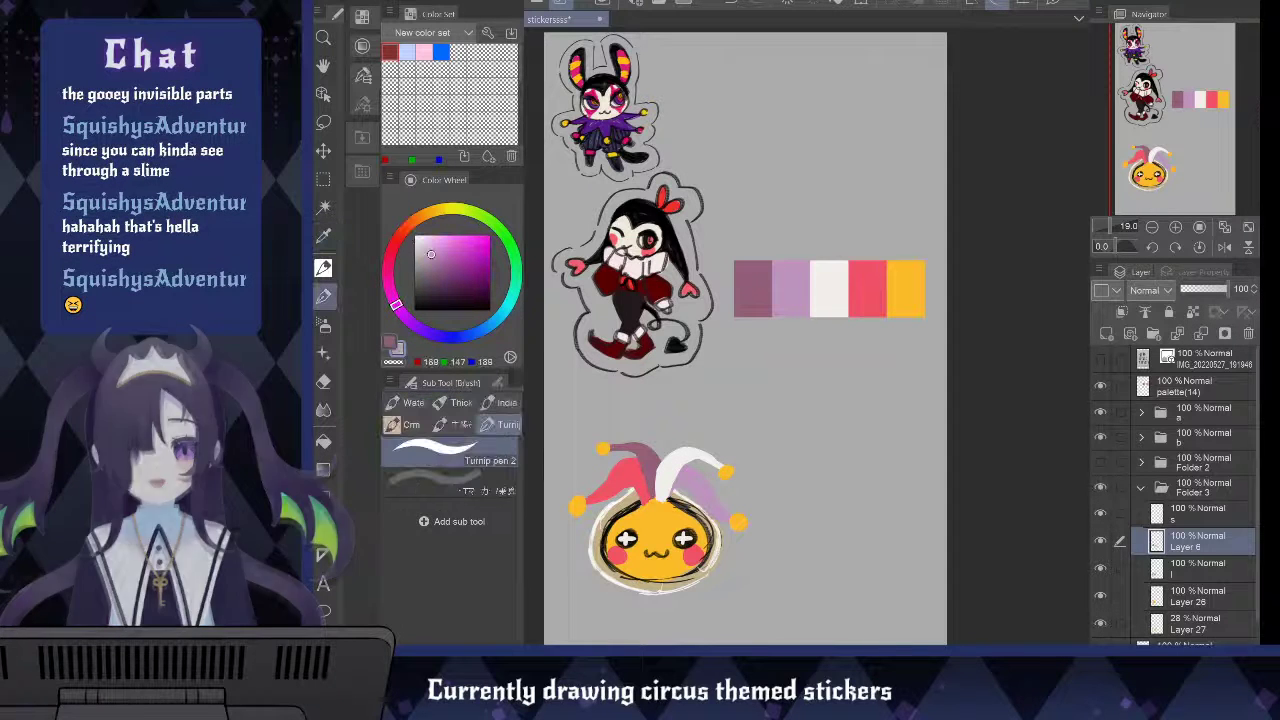
left_click(676, 490, "alt")
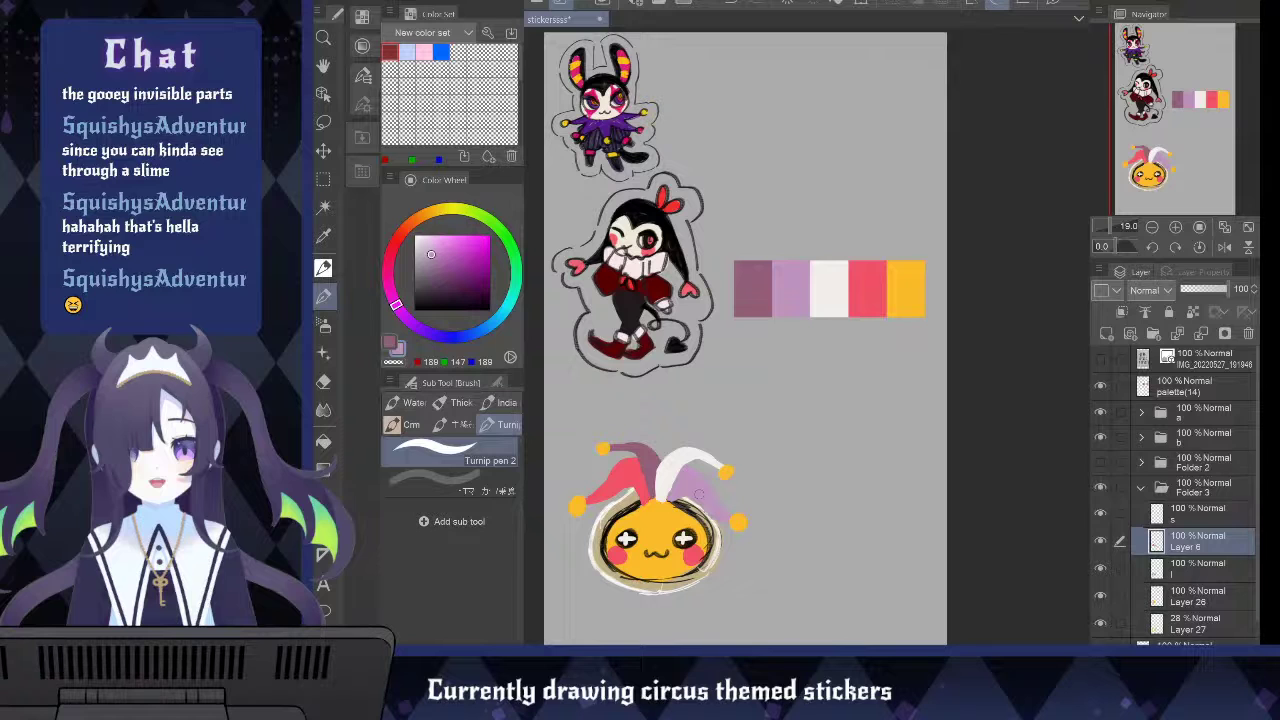
Reshape the coral-red hat point with its own colour and the hard eraser, and thicken the plum point's curve above it
left_click(622, 462, "alt")
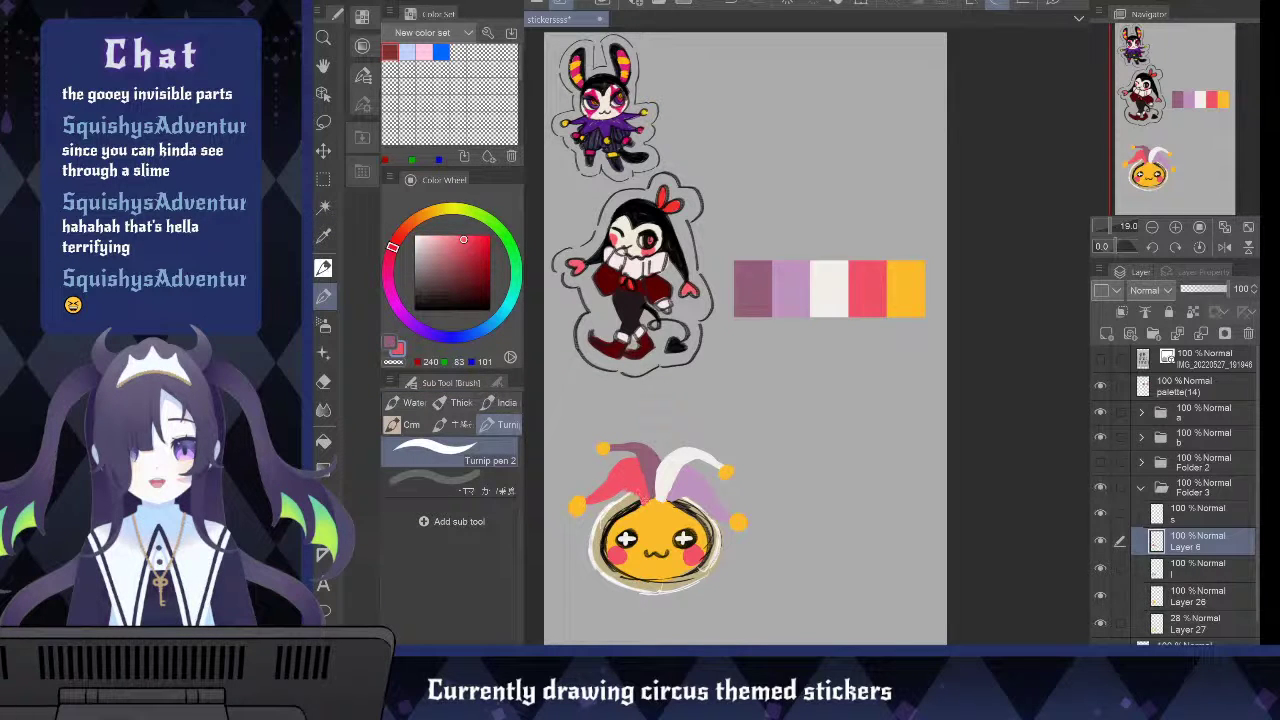
key("e")
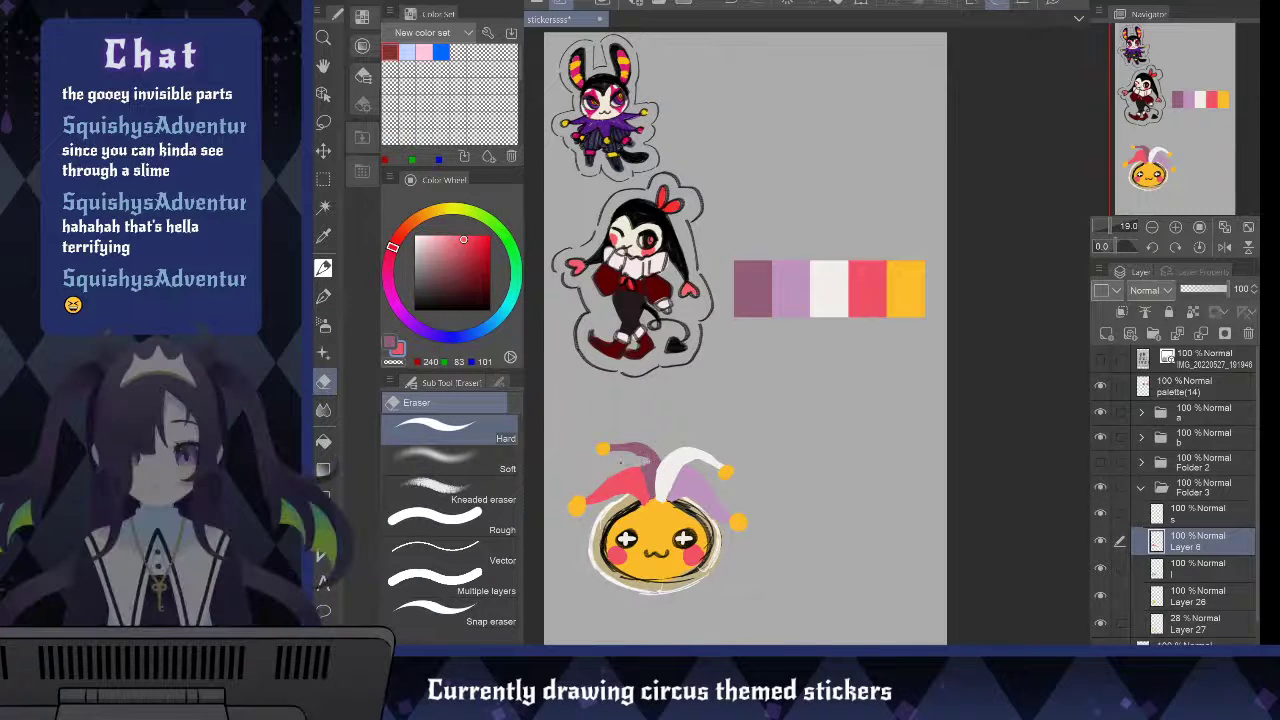
key("i")
left_click(641, 443)
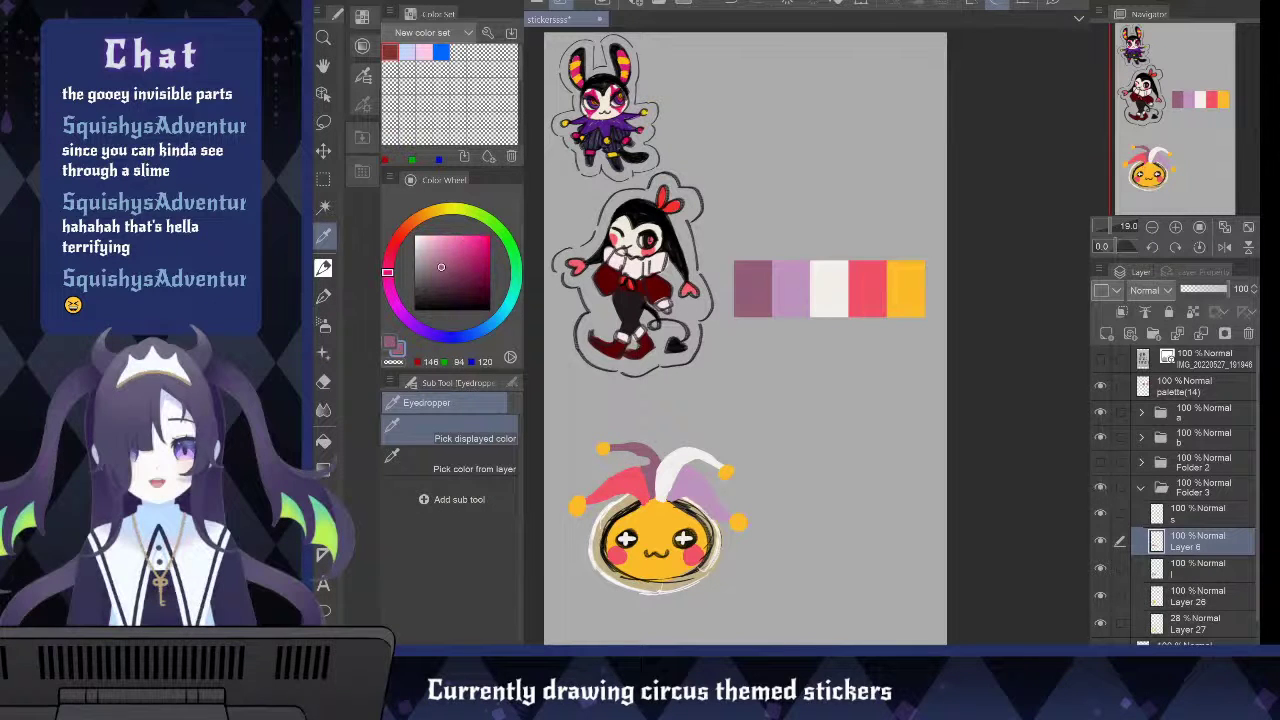
key("b")
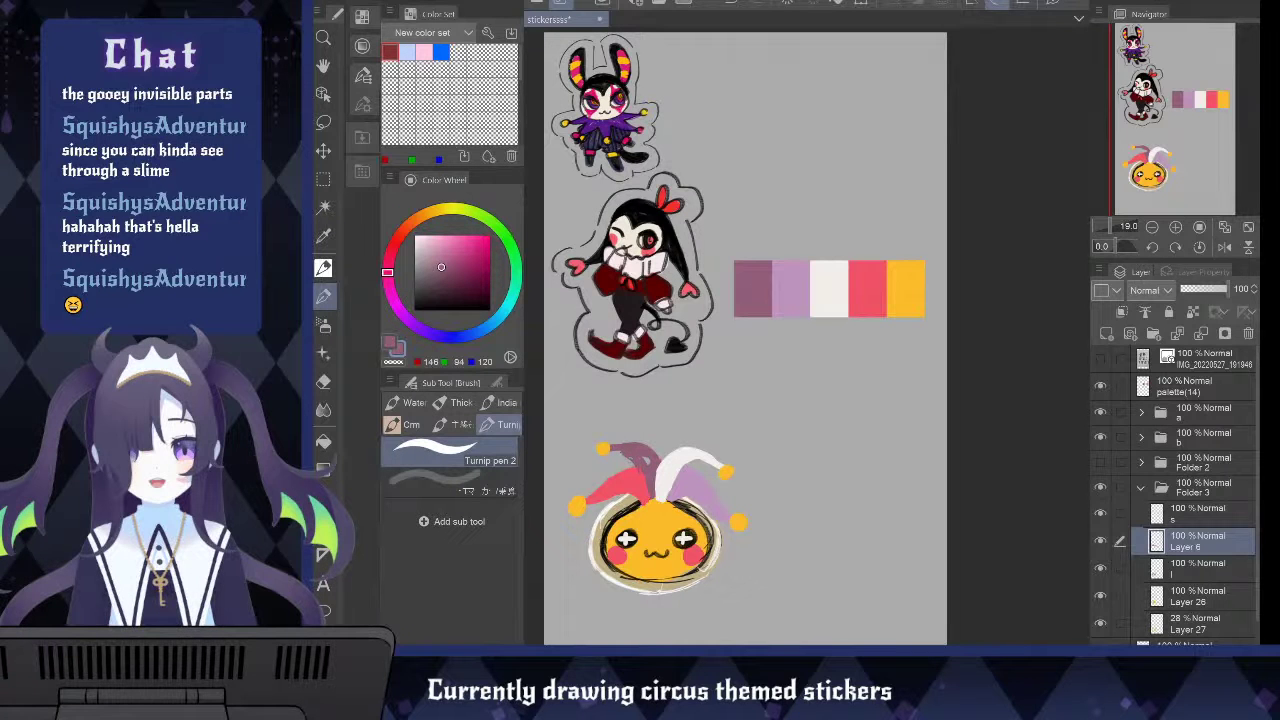
left_click_drag(652, 458, 644, 466)
Refine the facing edges of the off-white and plum hat points, alternating between their two sampled colours
key("i")
left_click(670, 455)
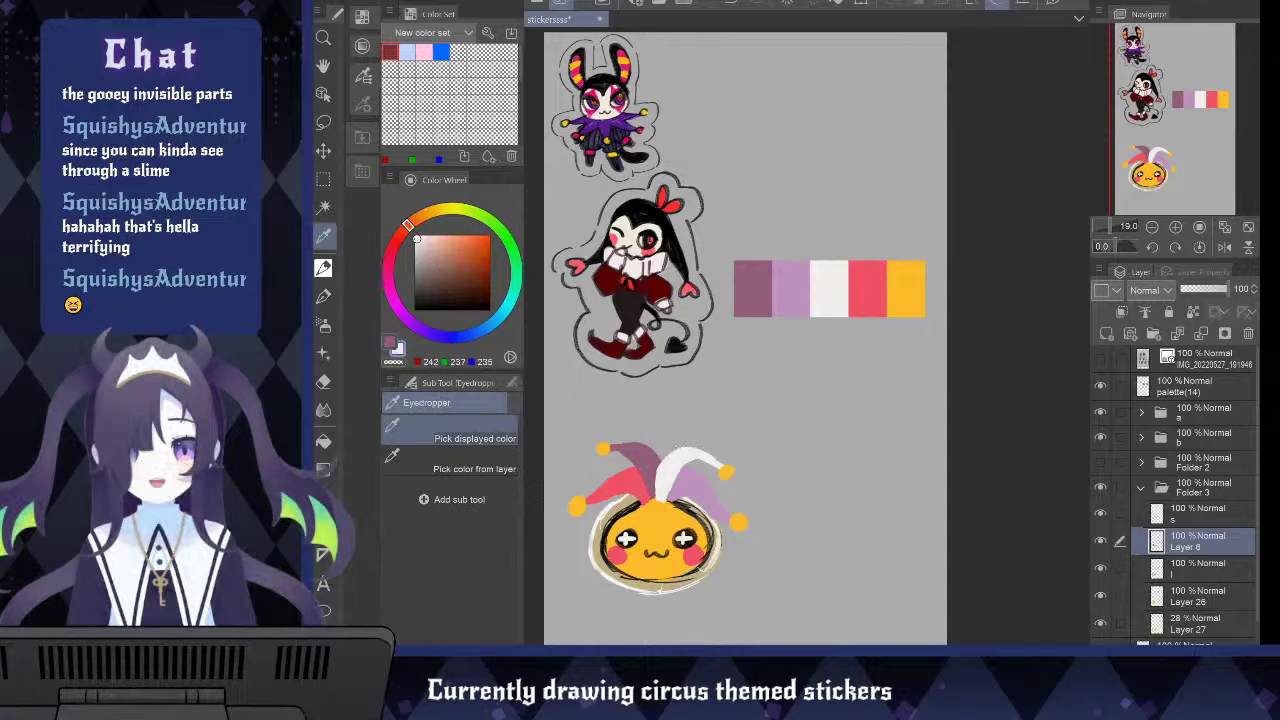
key("b")
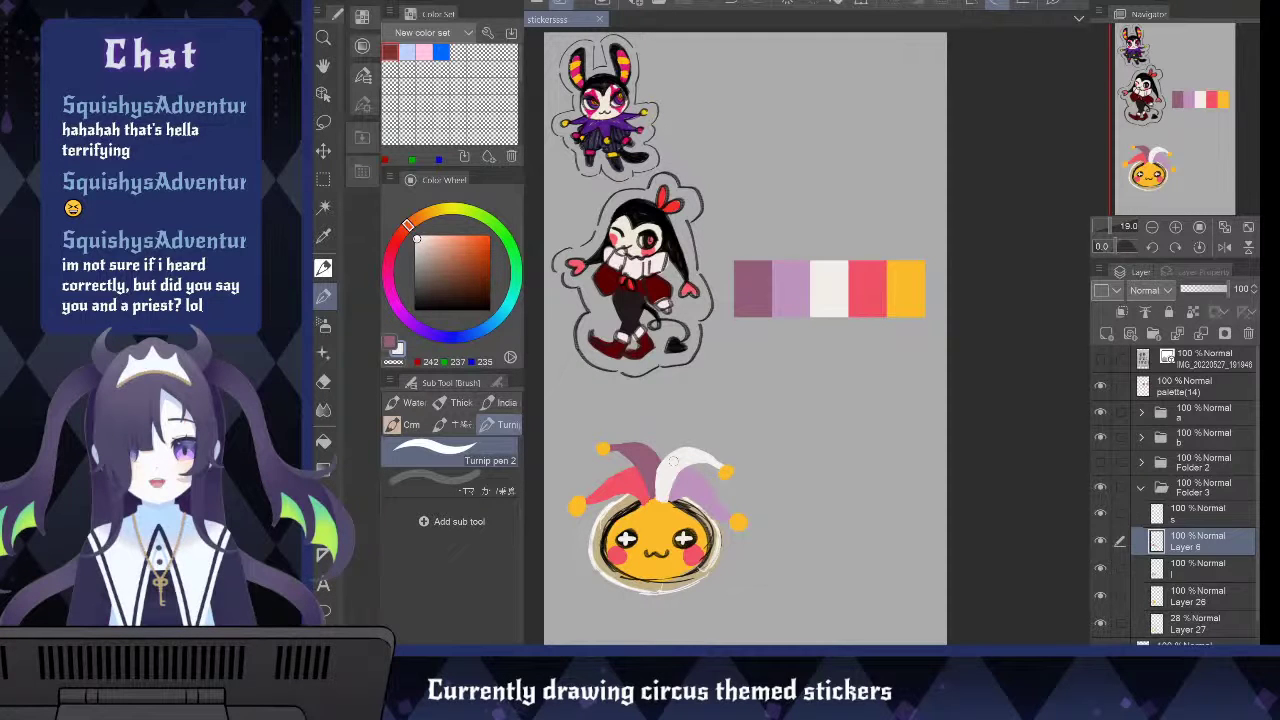
left_click(641, 453, "alt")
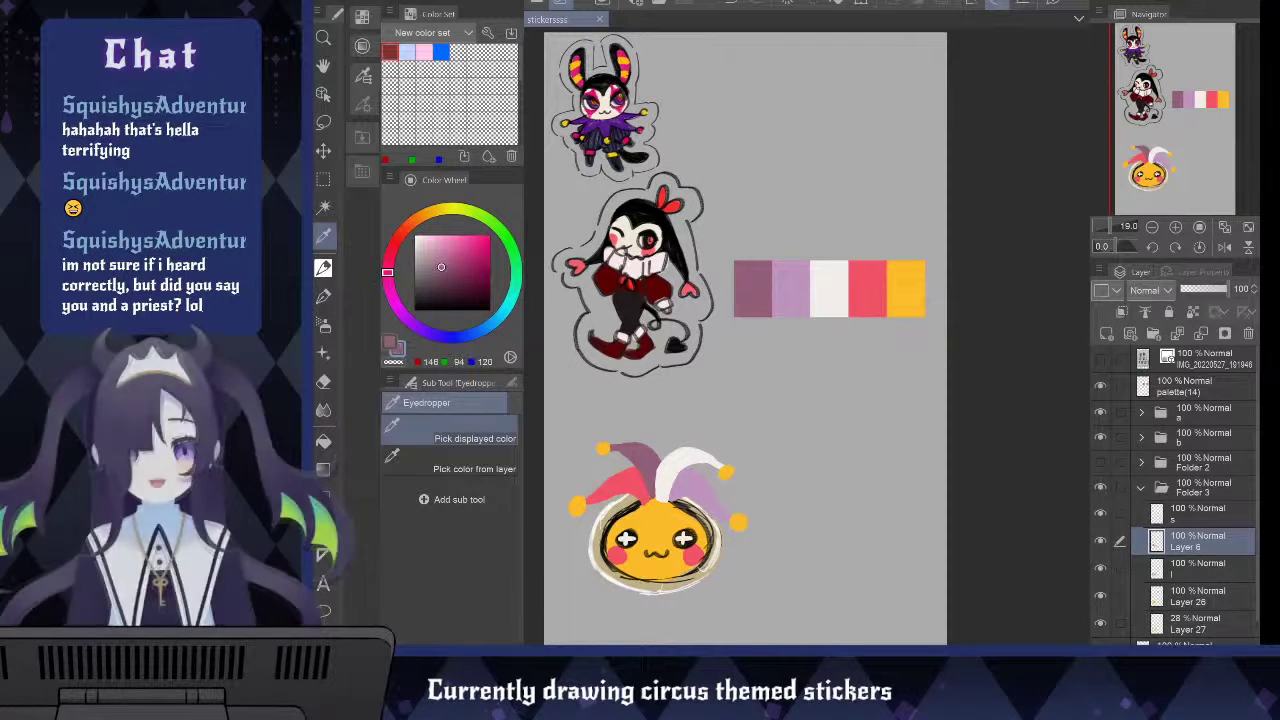
key("p")
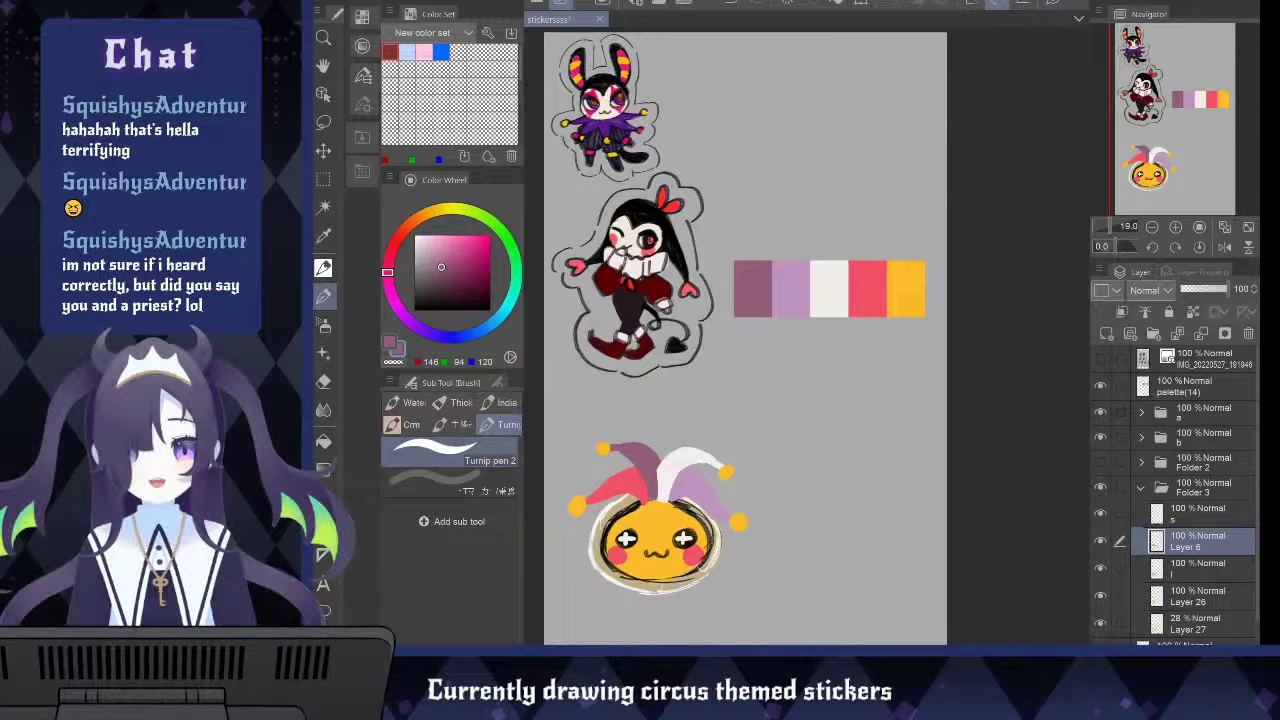
key("i")
left_click(682, 454)
key("p")
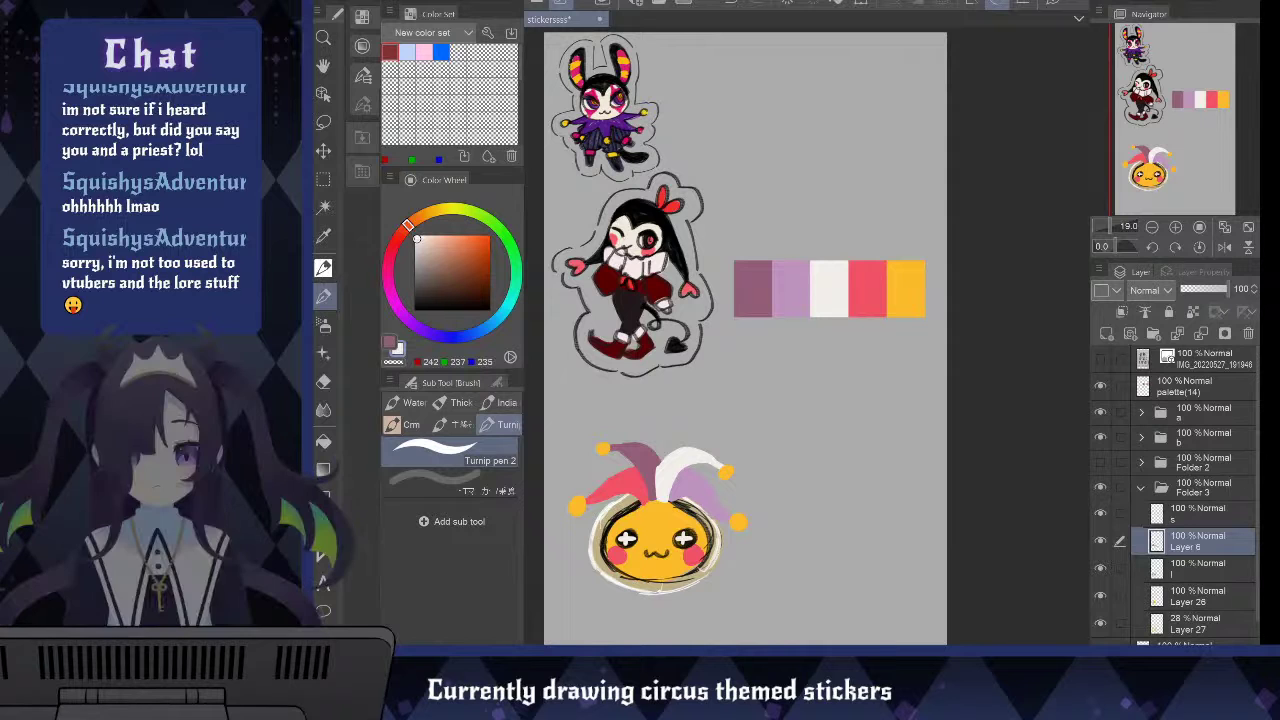
Paste the copied restaurant photo above the palette layer, enlarge it across most of the canvas width, and hide its layer
left_click(1222, 388)
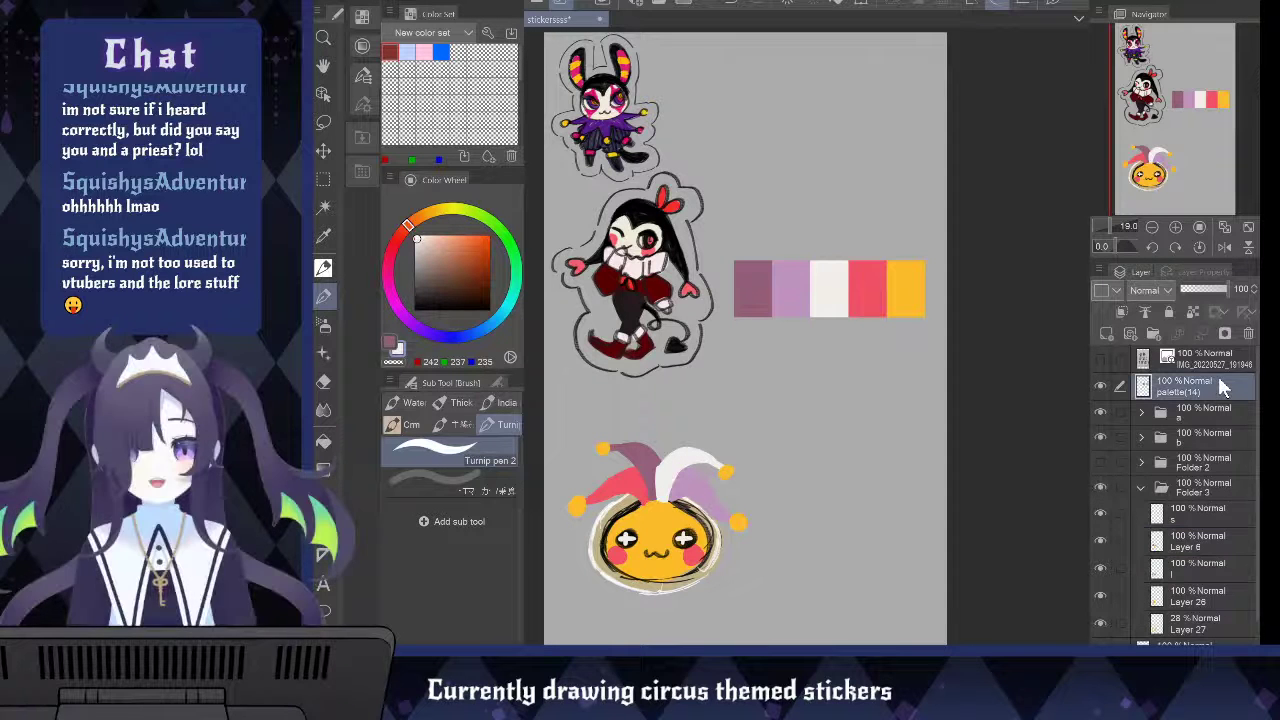
key("ctrl+v")
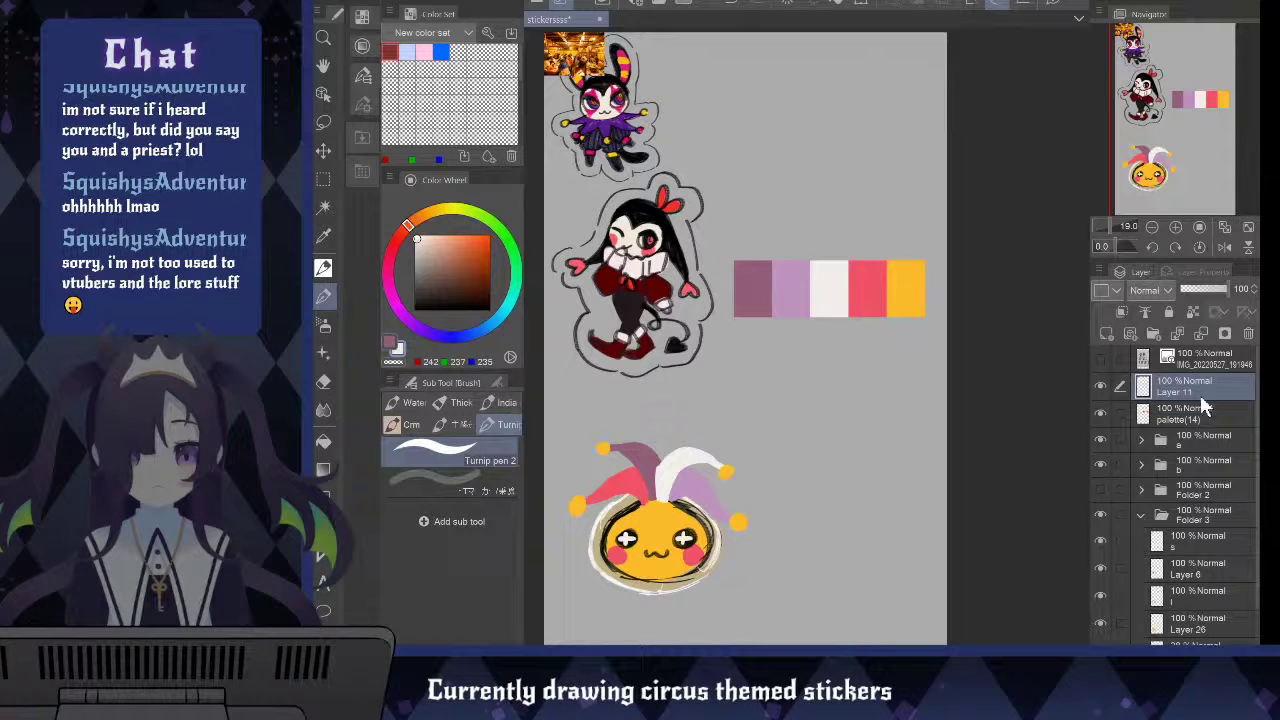
key("ctrl+t")
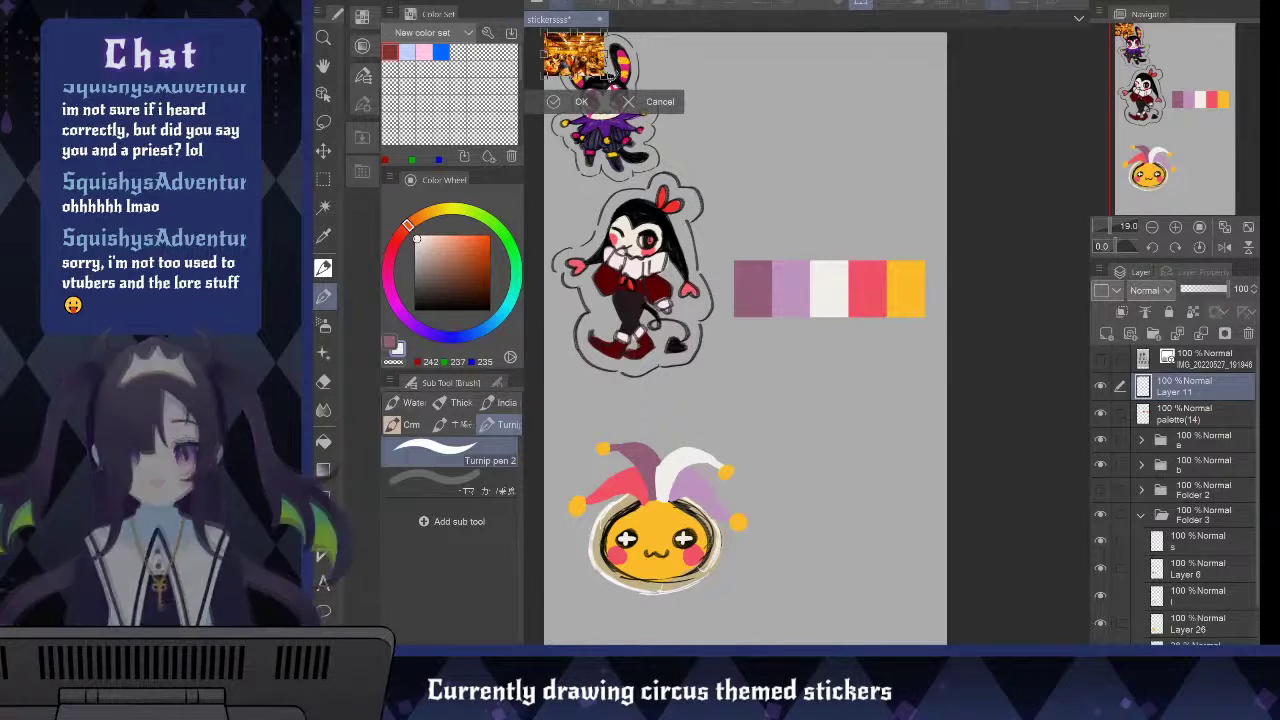
left_click_drag(678, 190, 875, 352)
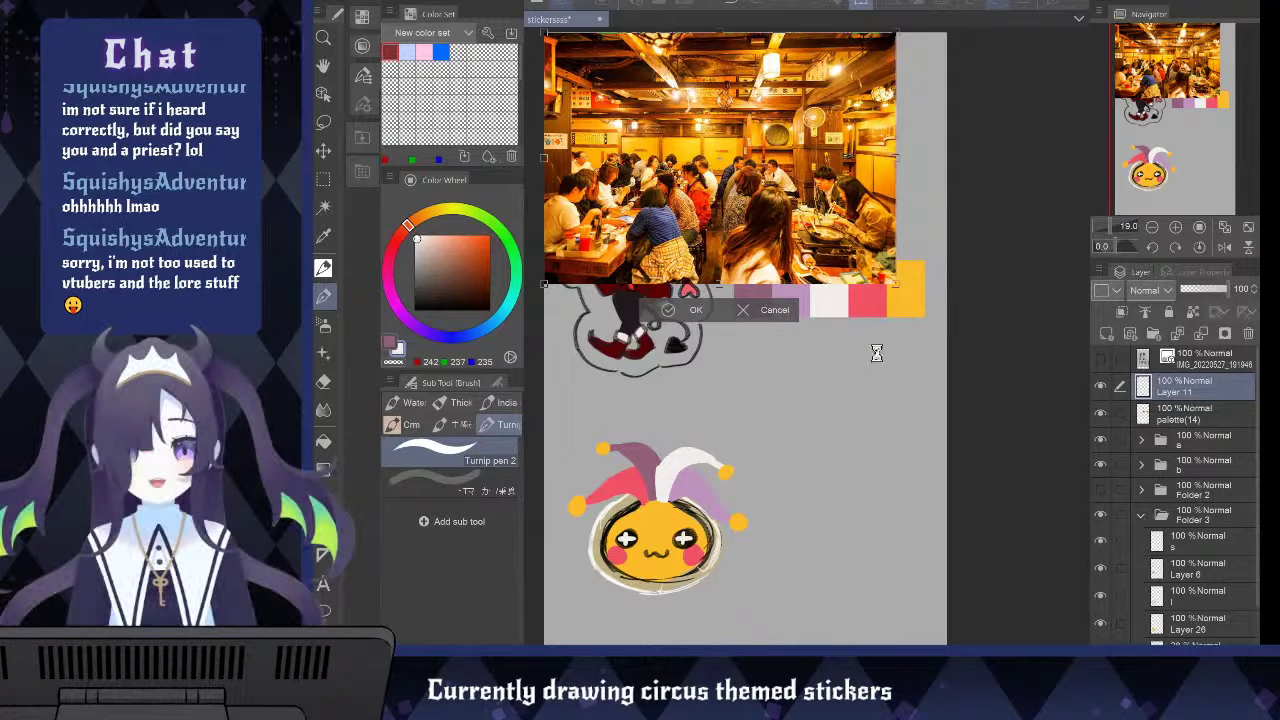
key("Return")
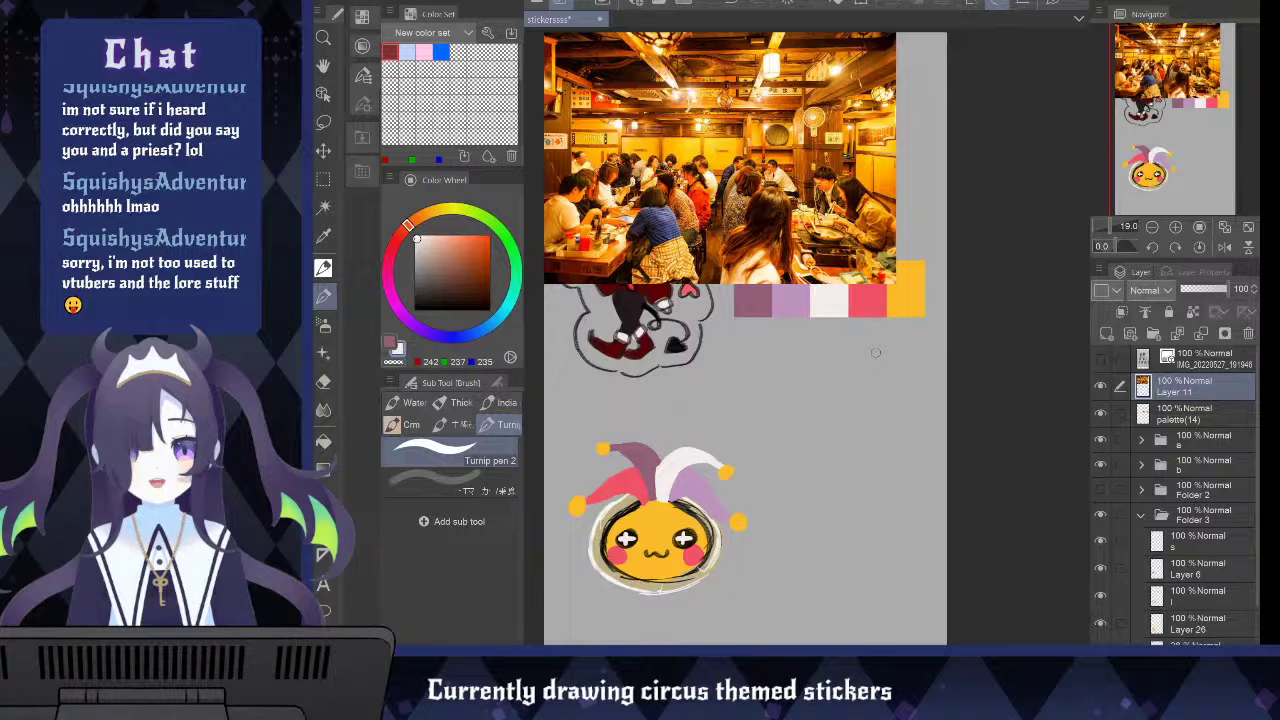
left_click(1100, 387)
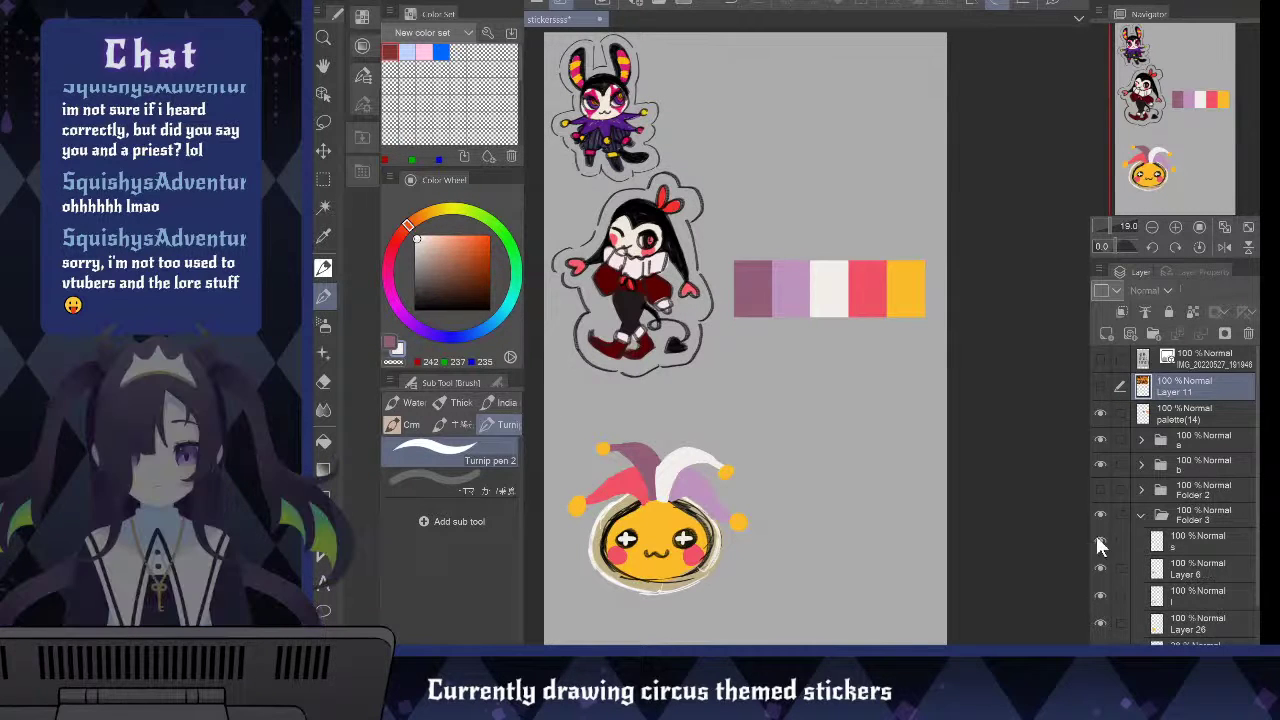
left_click(1168, 578)
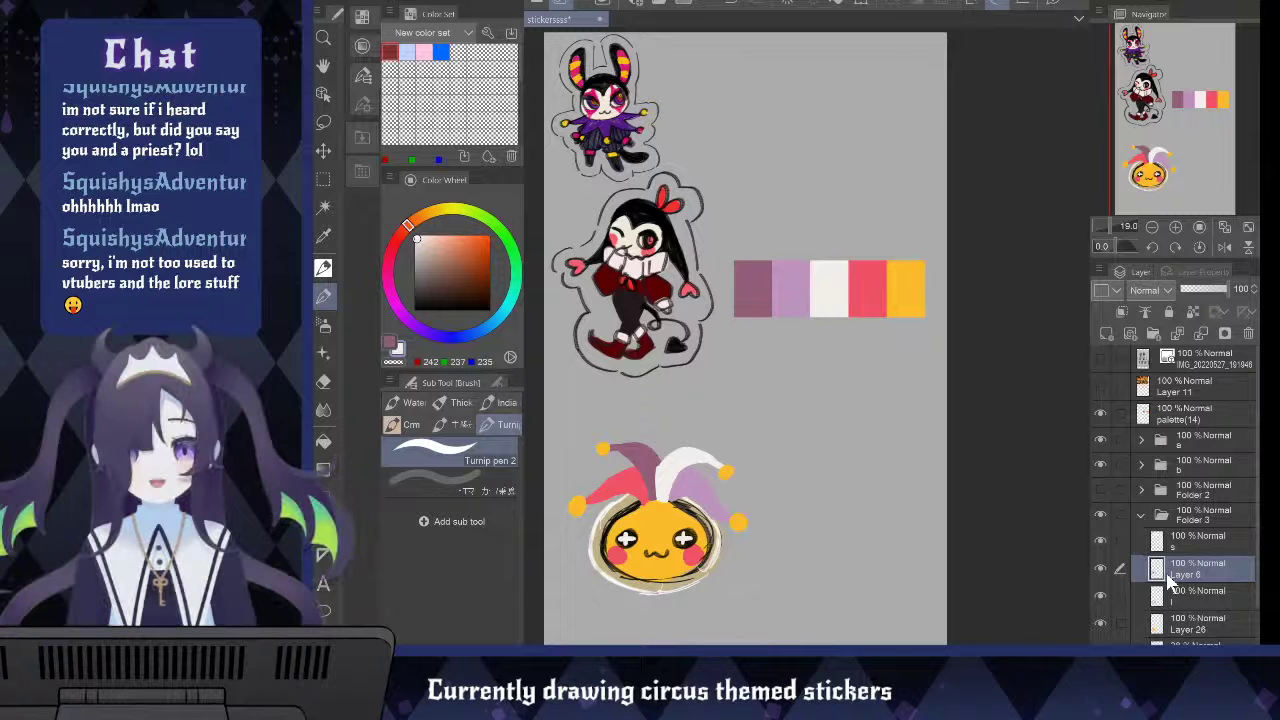
left_click(1174, 547)
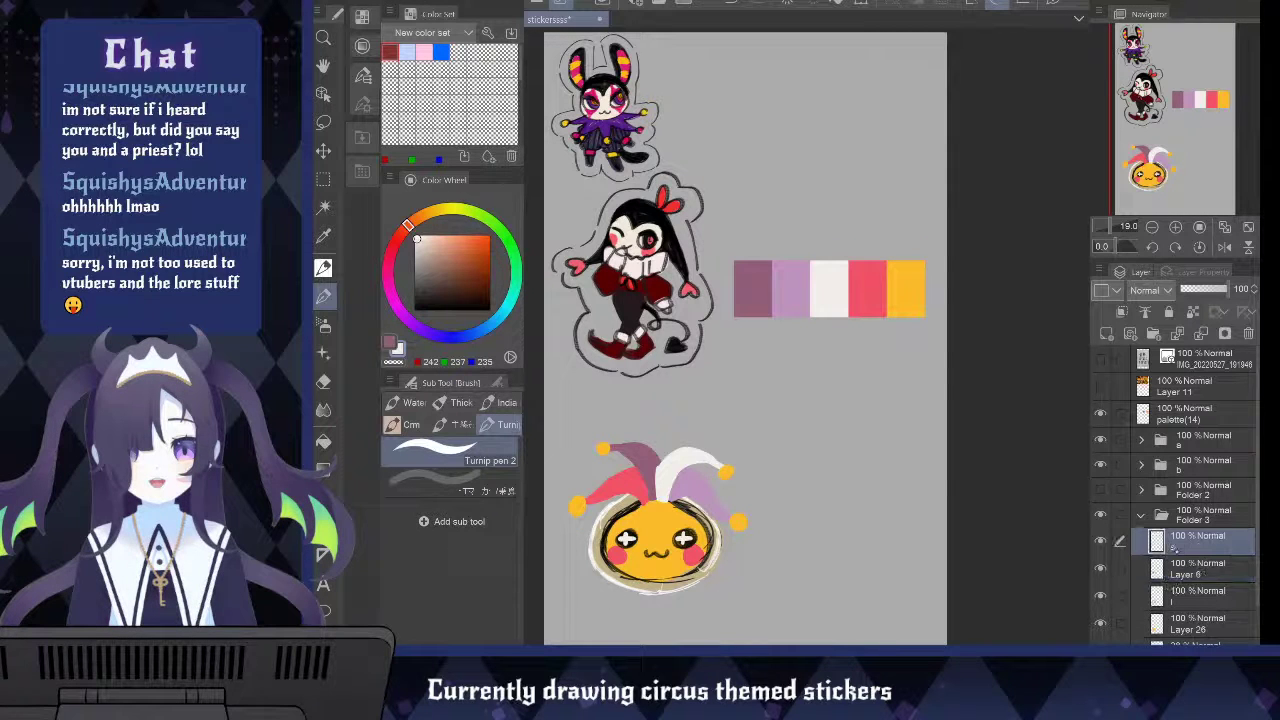
left_click(1178, 564)
left_click(1100, 567)
left_click(1100, 567)
key("ctrl+z")
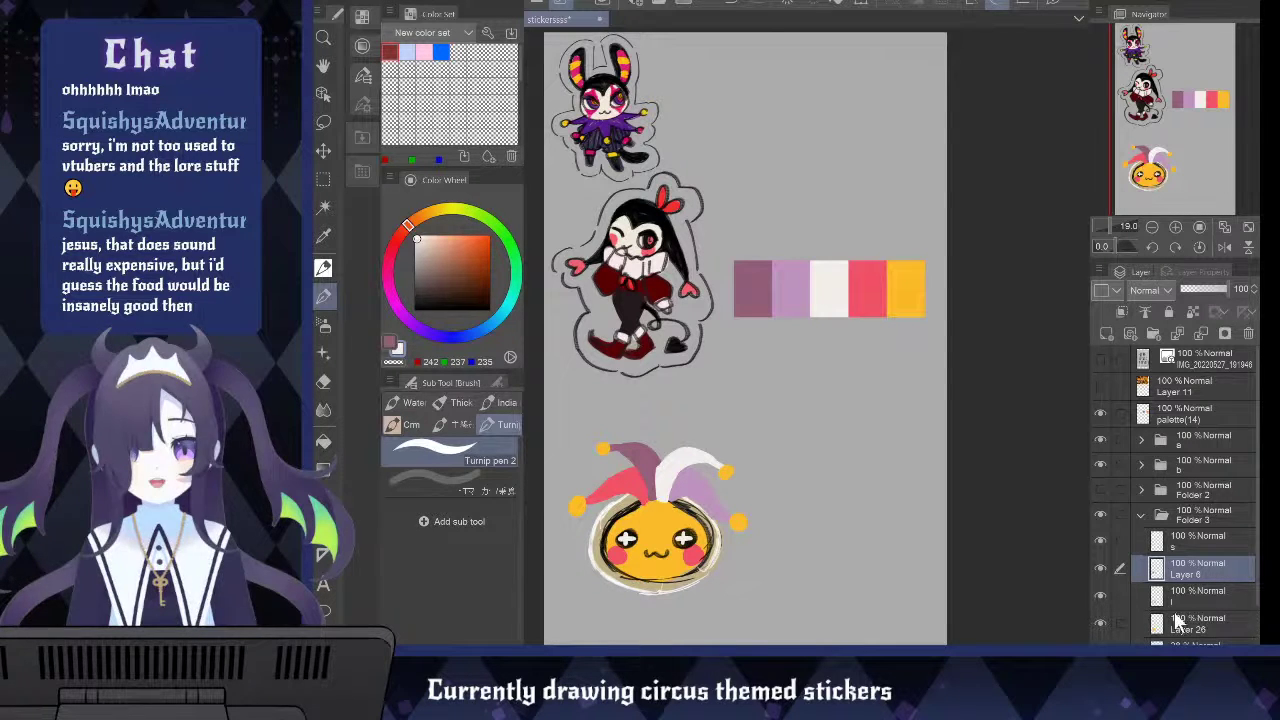
left_click(1101, 569)
left_click(1100, 568)
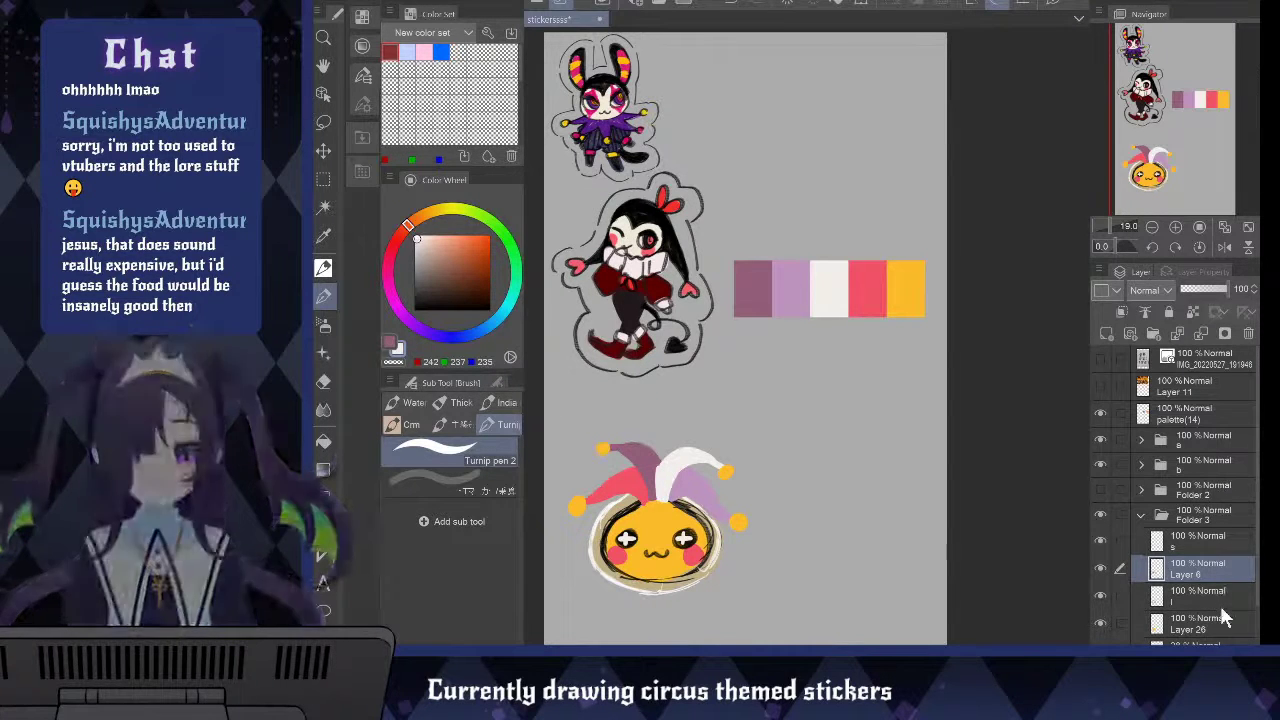
left_click(1219, 602)
left_click(1203, 562)
key("space")
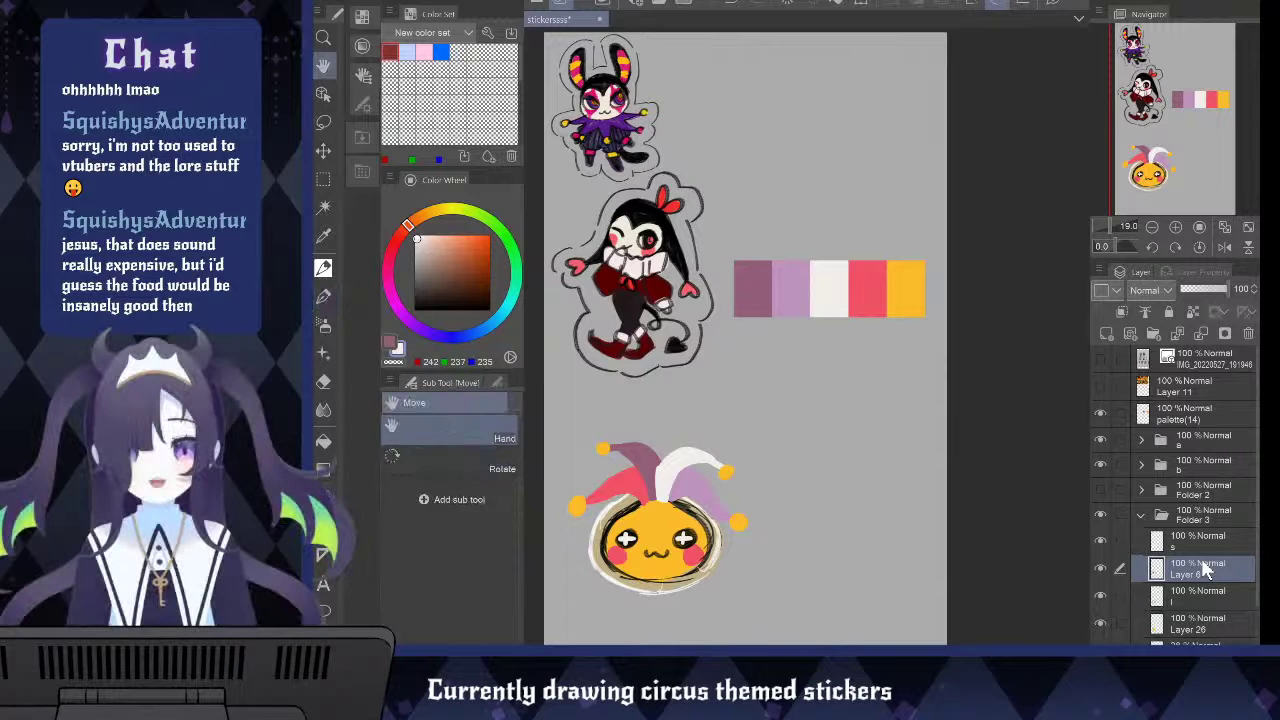
left_click_drag(854, 540, 848, 454)
left_click(1198, 596)
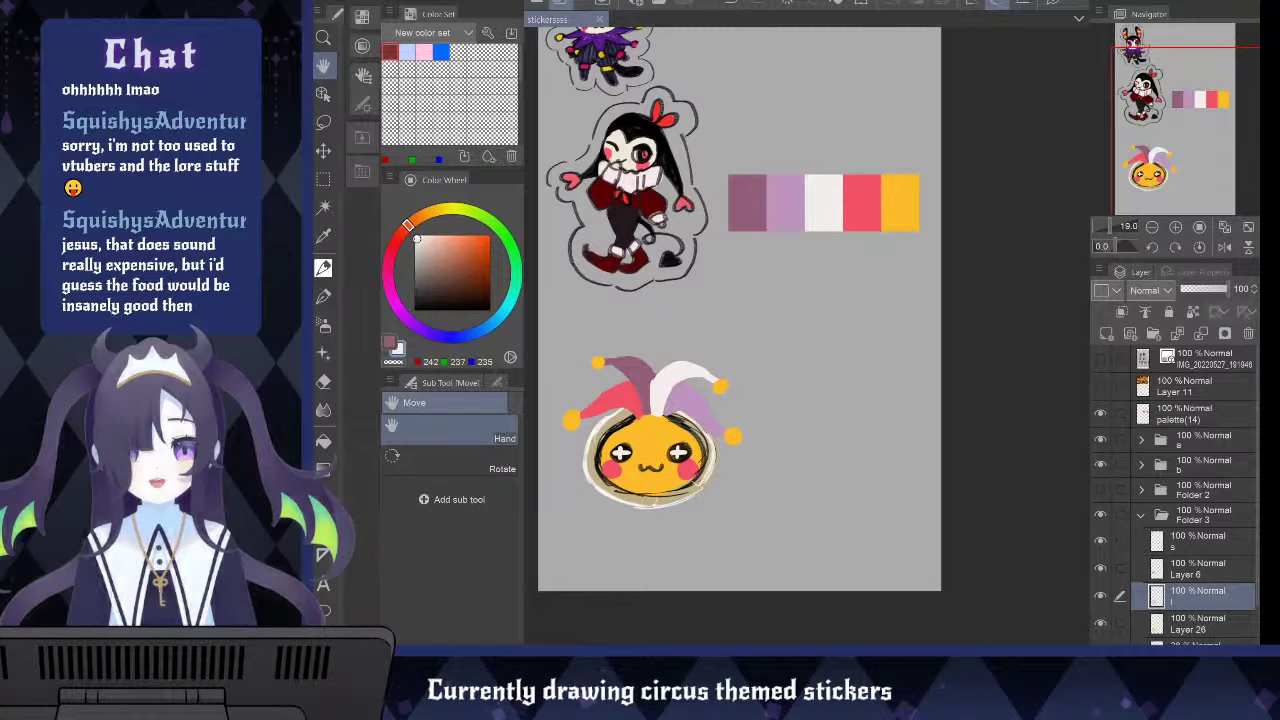
left_click(1208, 573)
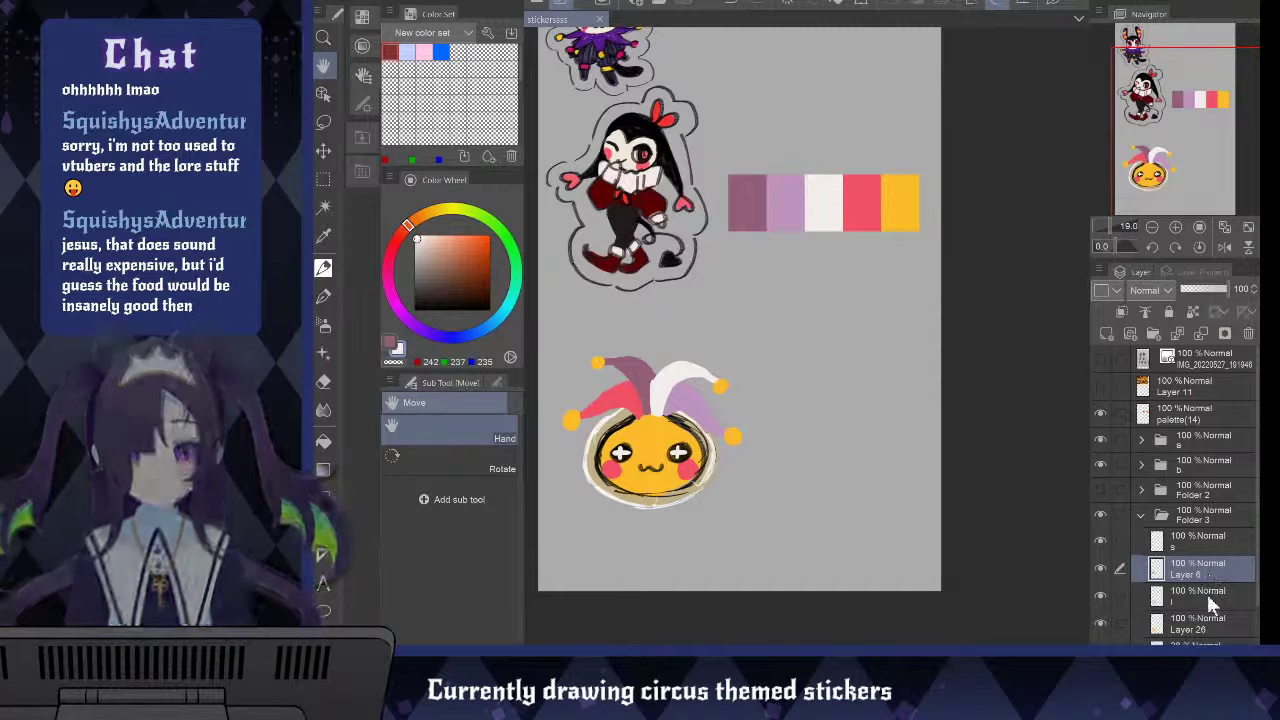
Move the whole slime in Folder 3 down towards the canvas's lower edge
left_click(1200, 512)
key("k")
left_click_drag(633, 505, 621, 559)
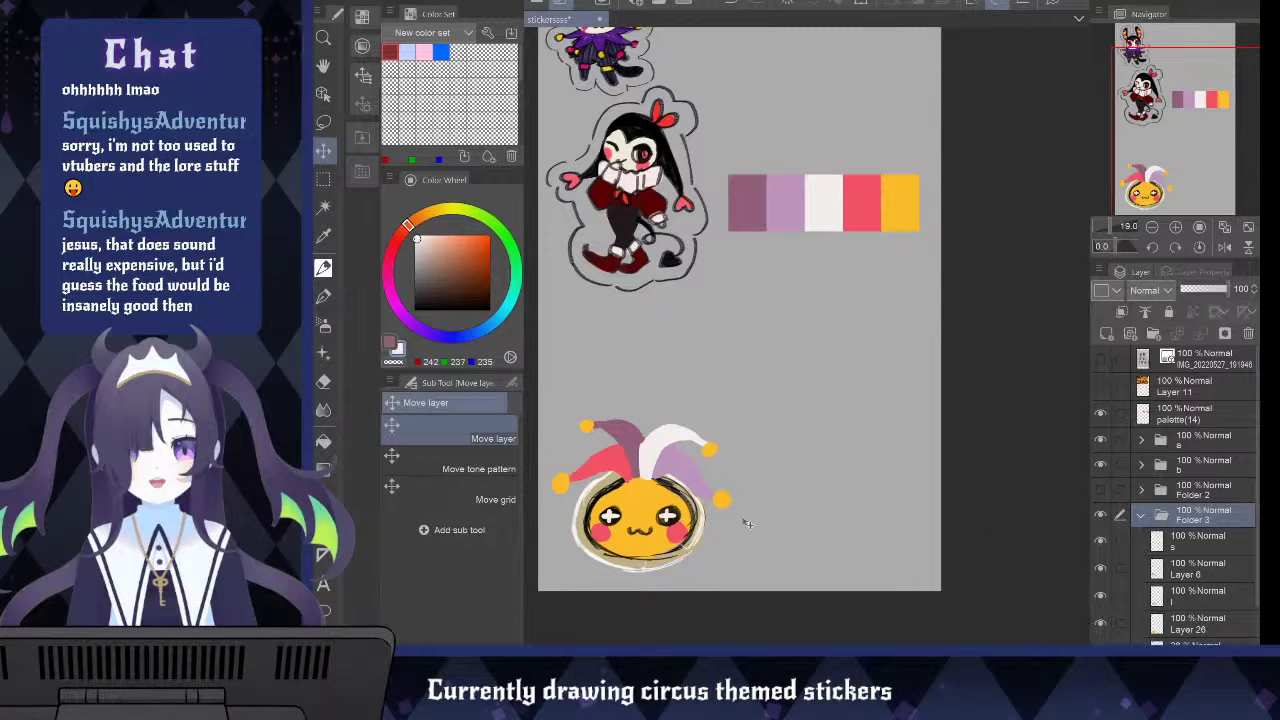
scroll(748, 523, "down", 4)
scroll(695, 528, "up", 5)
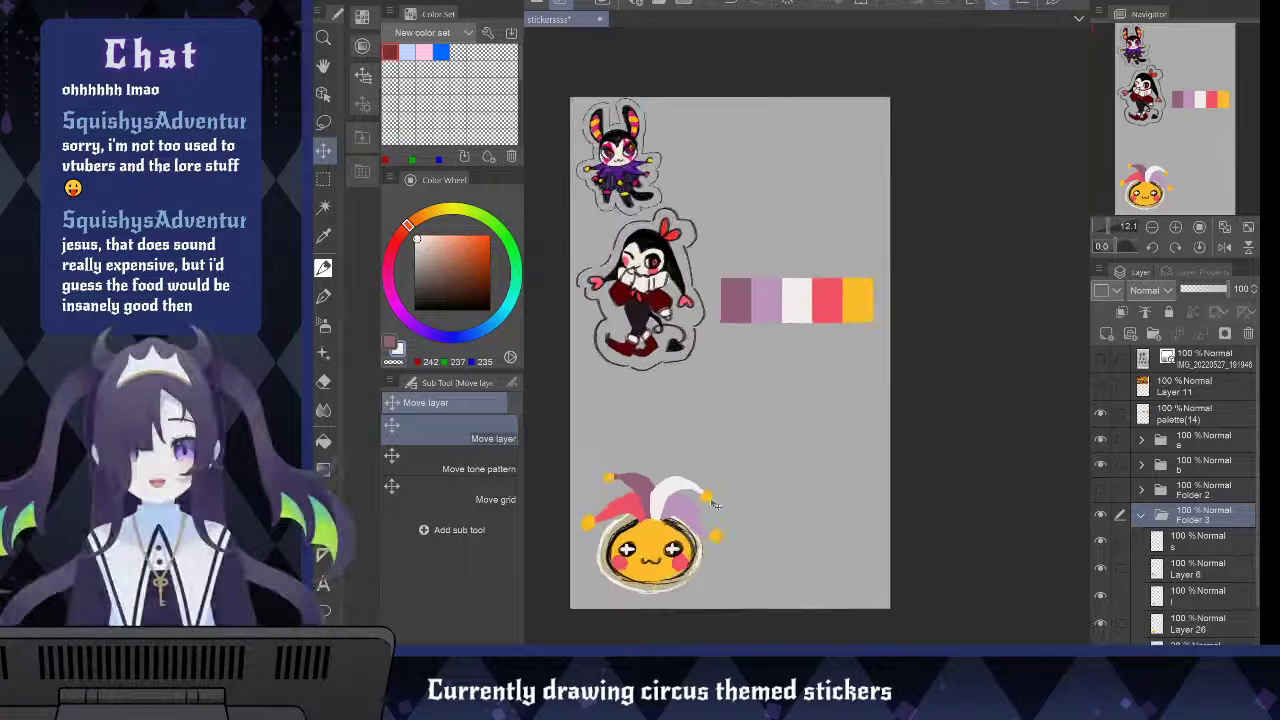
On Layer 6, extend the coral-red hat point's base down over the slime's head in its own sampled colour
left_click(1167, 577)
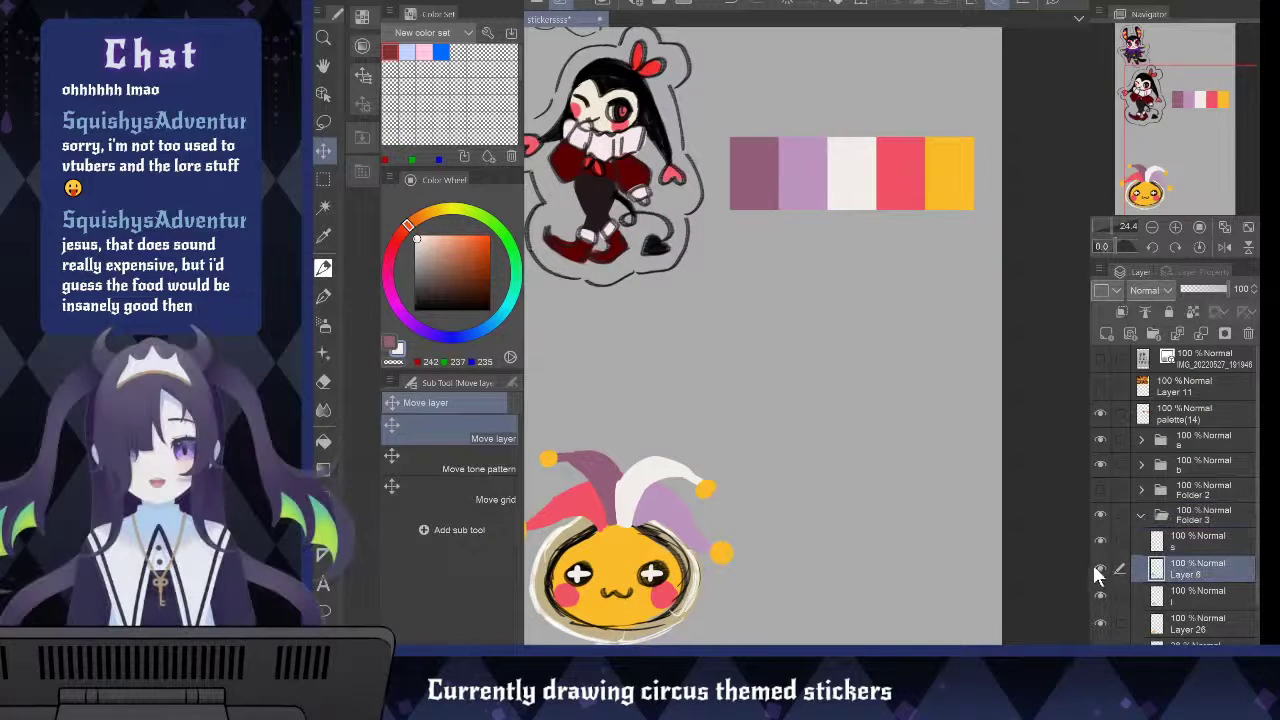
left_click(1099, 565)
left_click(1099, 565)
scroll(963, 395, "down", 1)
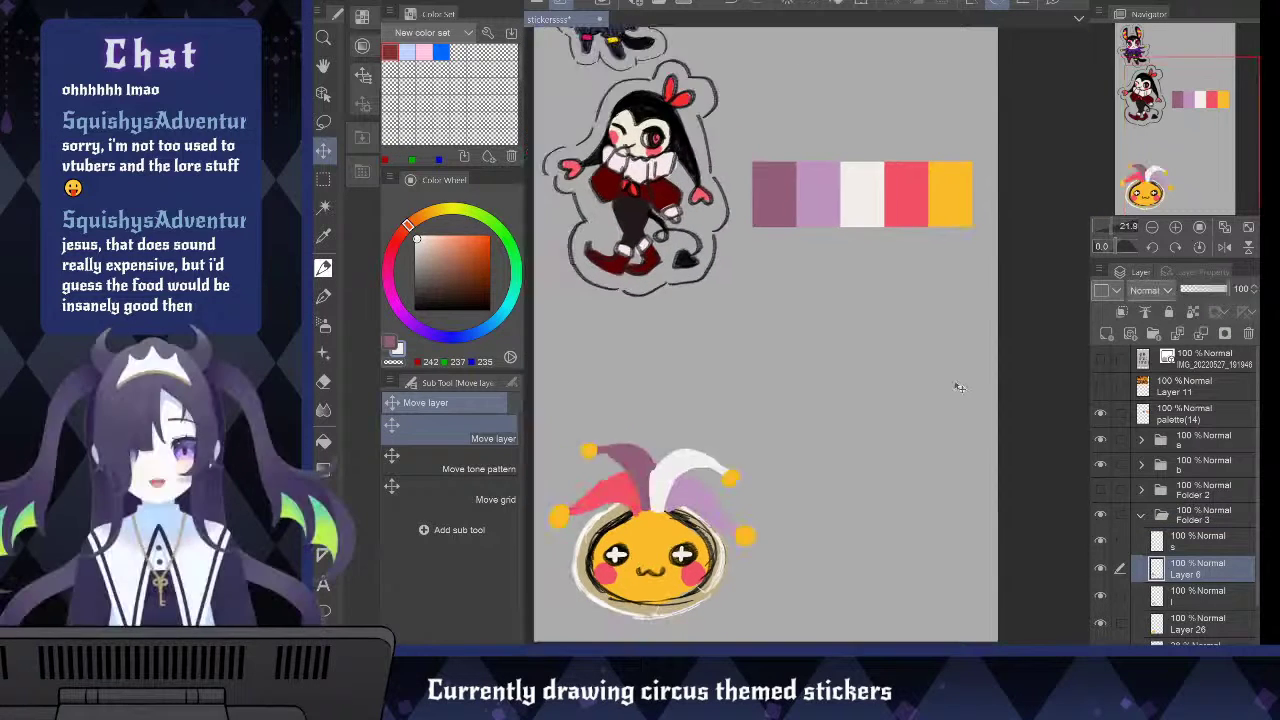
key("i")
left_click(613, 488)
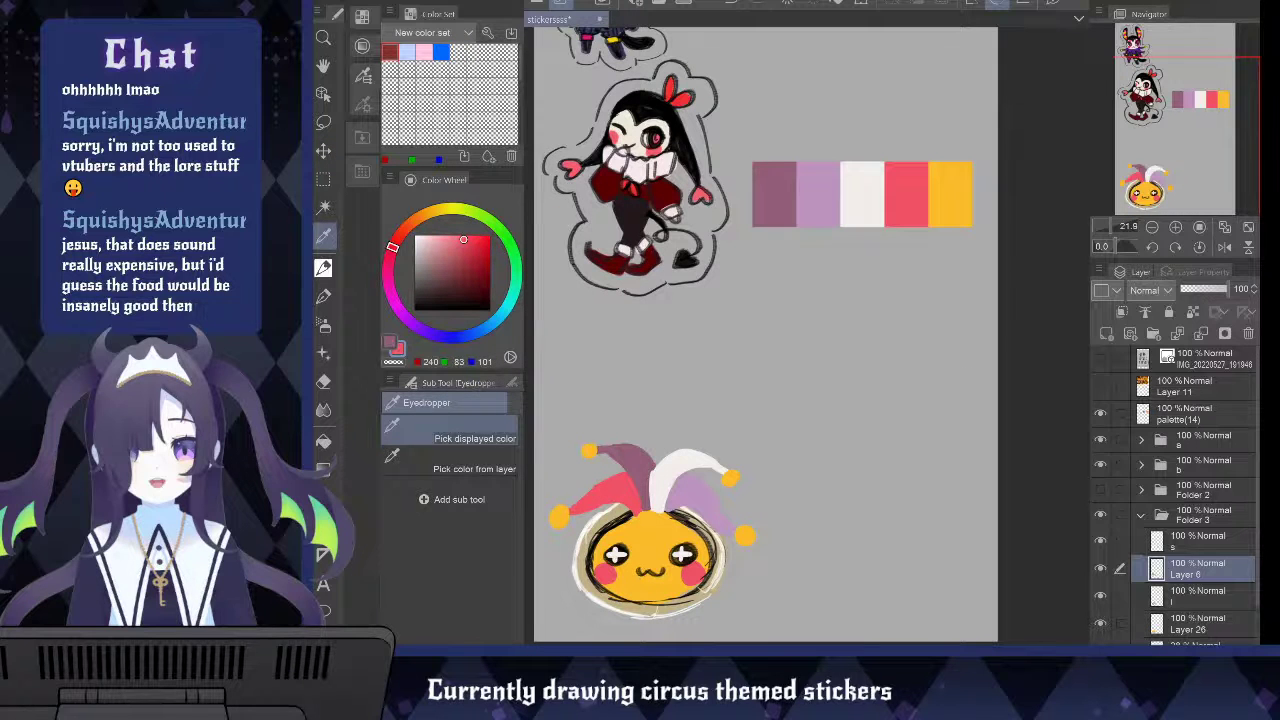
key("b")
mouse_move(630, 515)
left_mouse_down()
mouse_move(612, 508)
mouse_move(628, 520)
left_mouse_up()
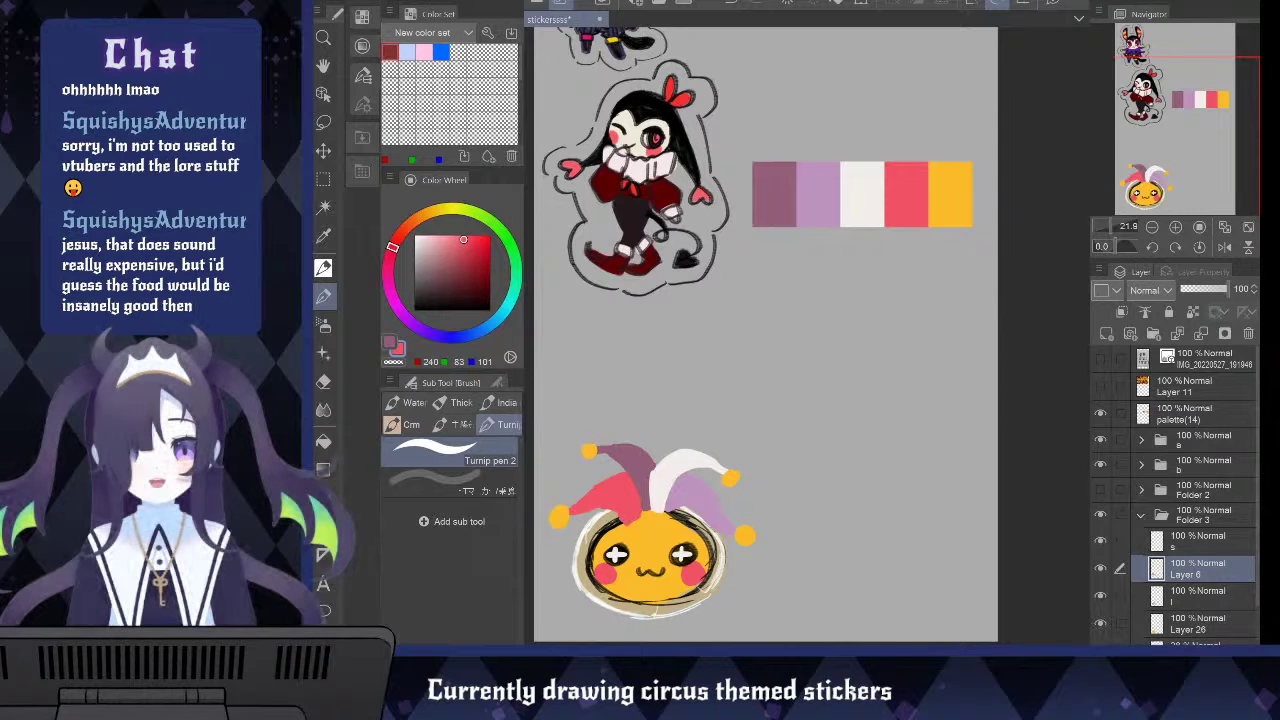
Fill out the bases of the plum, off-white and lilac hat points above the head, each in its own sampled colour
left_click(636, 466, "alt")
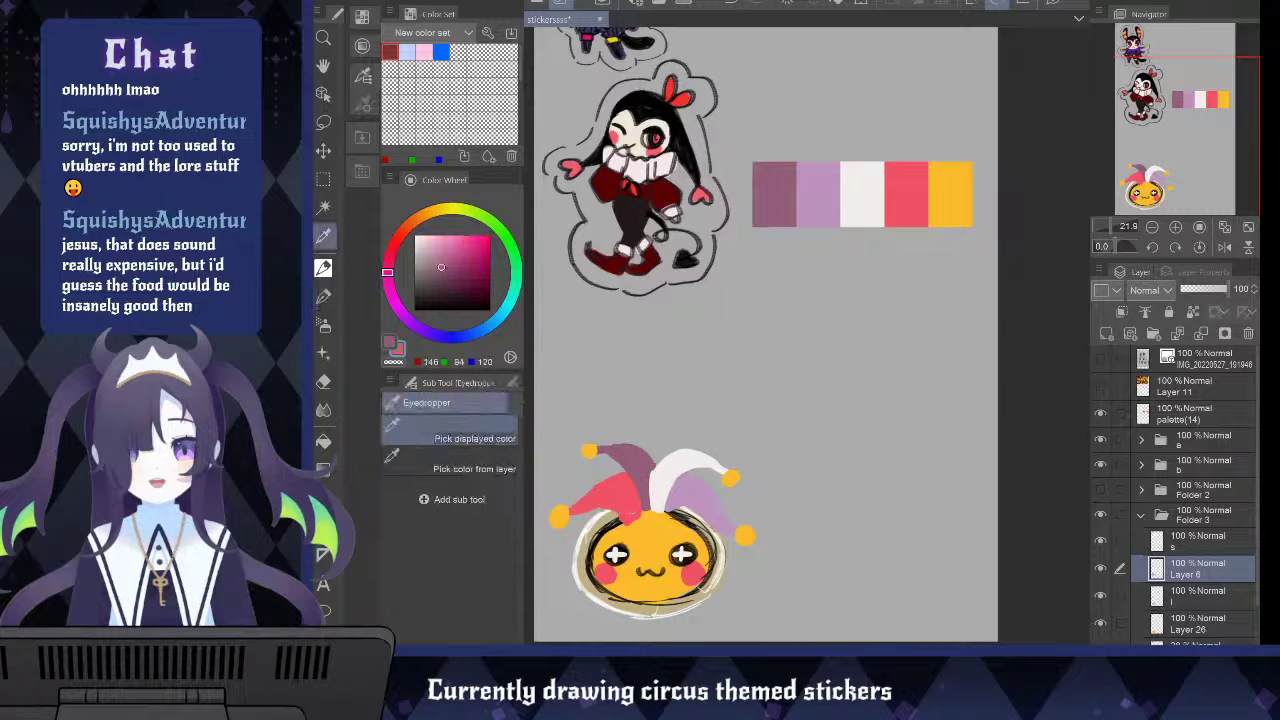
key("b")
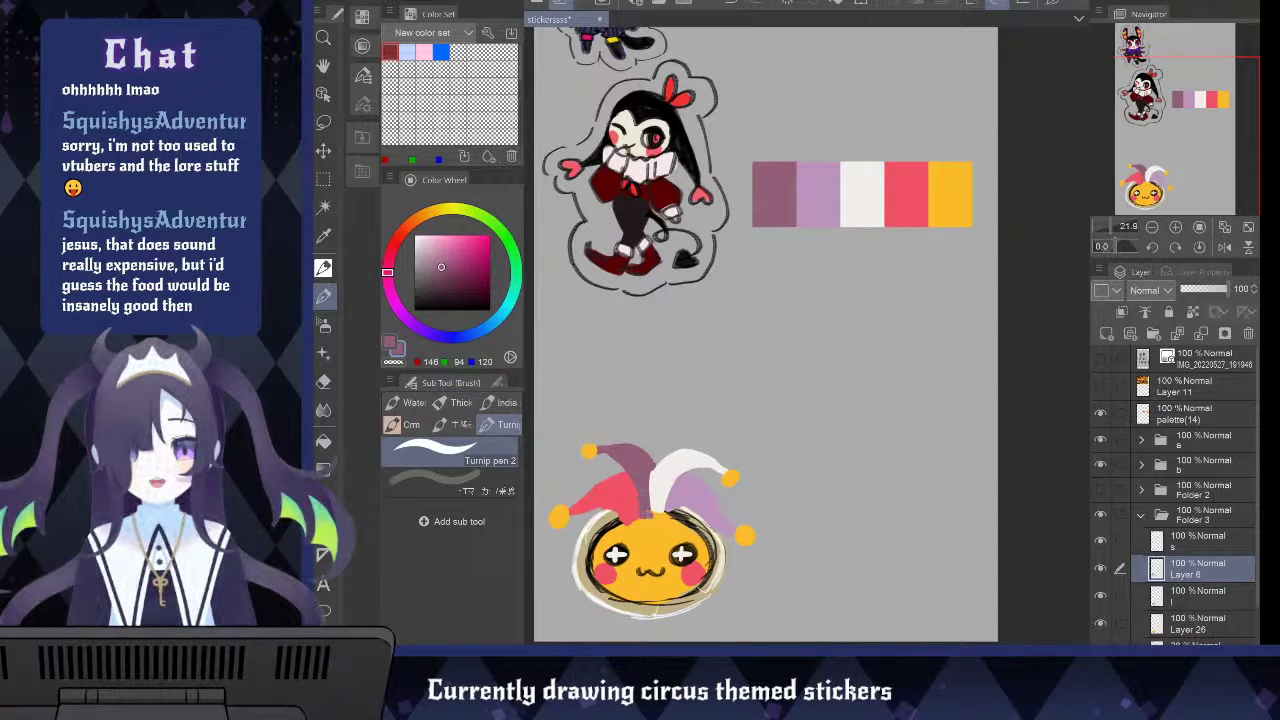
key("i")
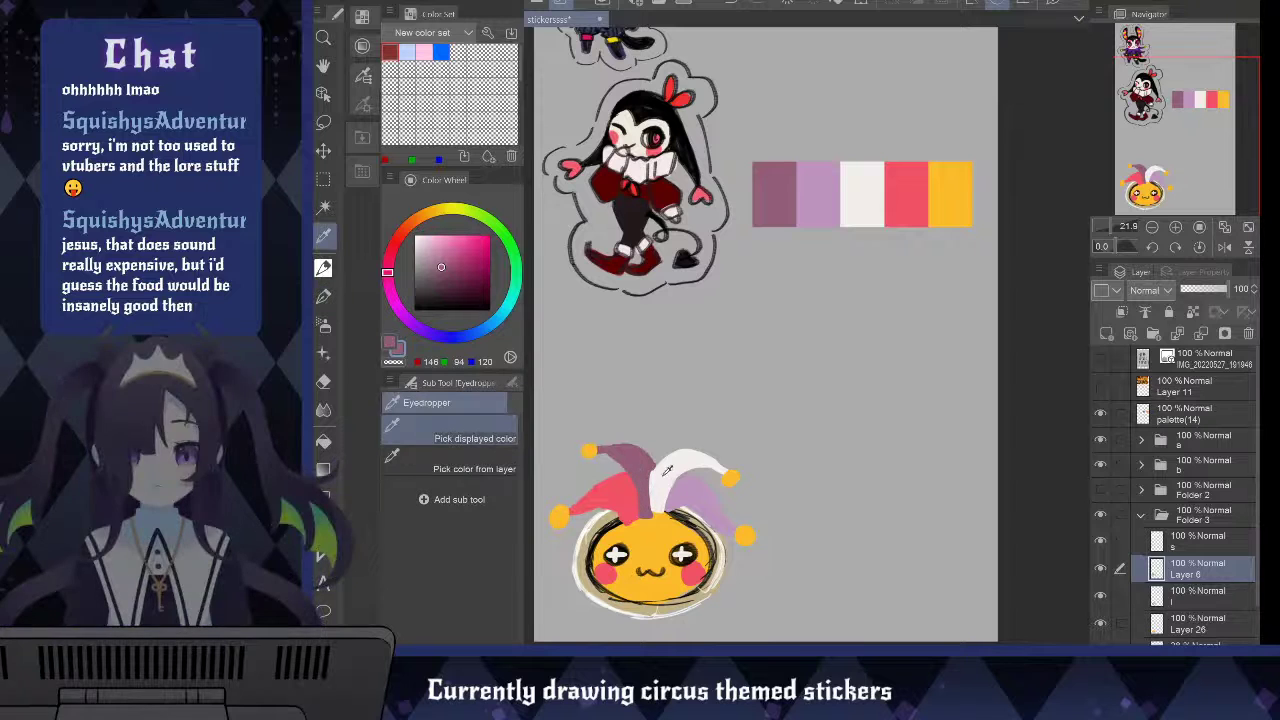
left_click(668, 471)
key("b")
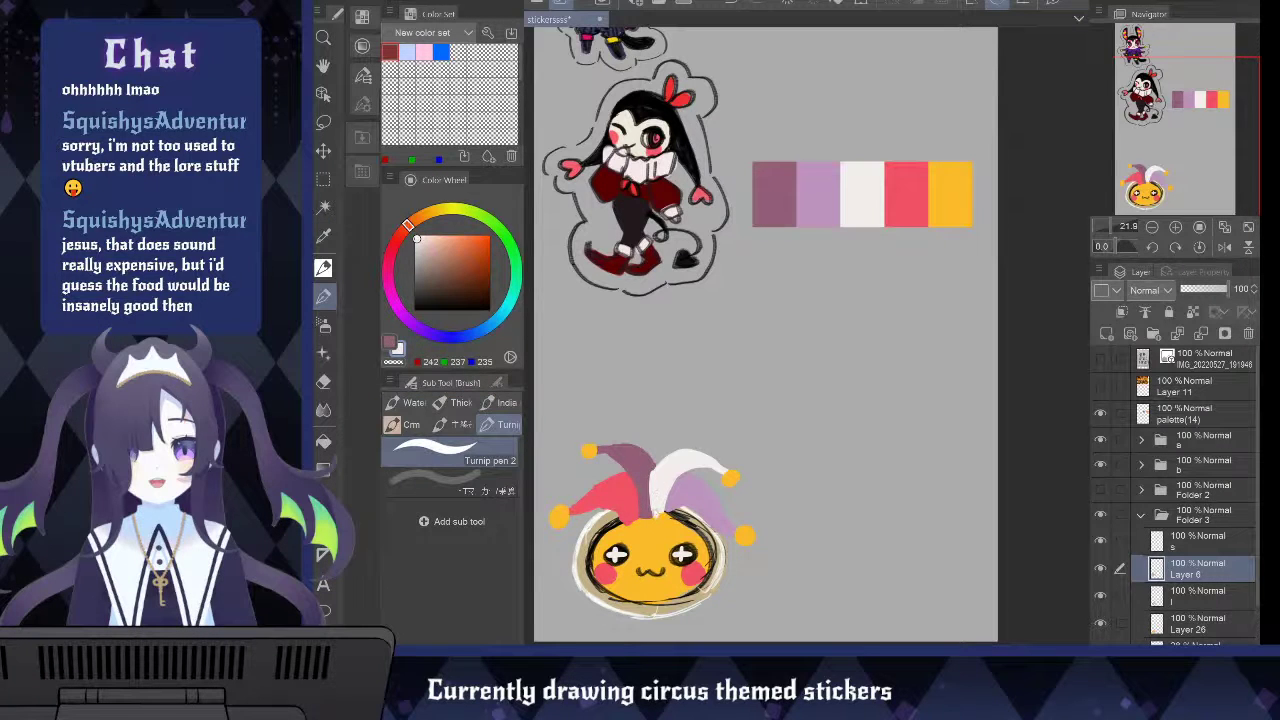
key("i")
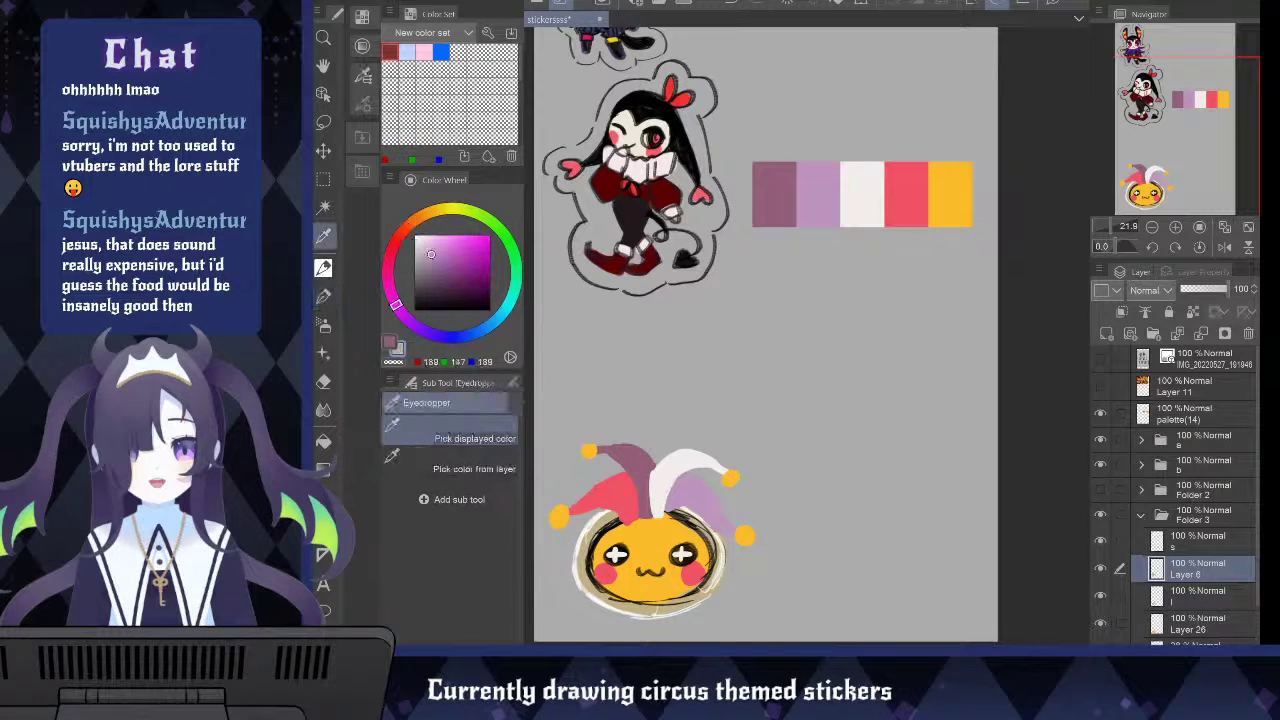
left_click(701, 484)
key("b")
mouse_move(668, 508)
left_mouse_down()
mouse_move(702, 514)
mouse_move(690, 523)
left_mouse_up()
Paint a curved band across the base of the jester hat in the palette's off-white
left_click(868, 191, "alt")
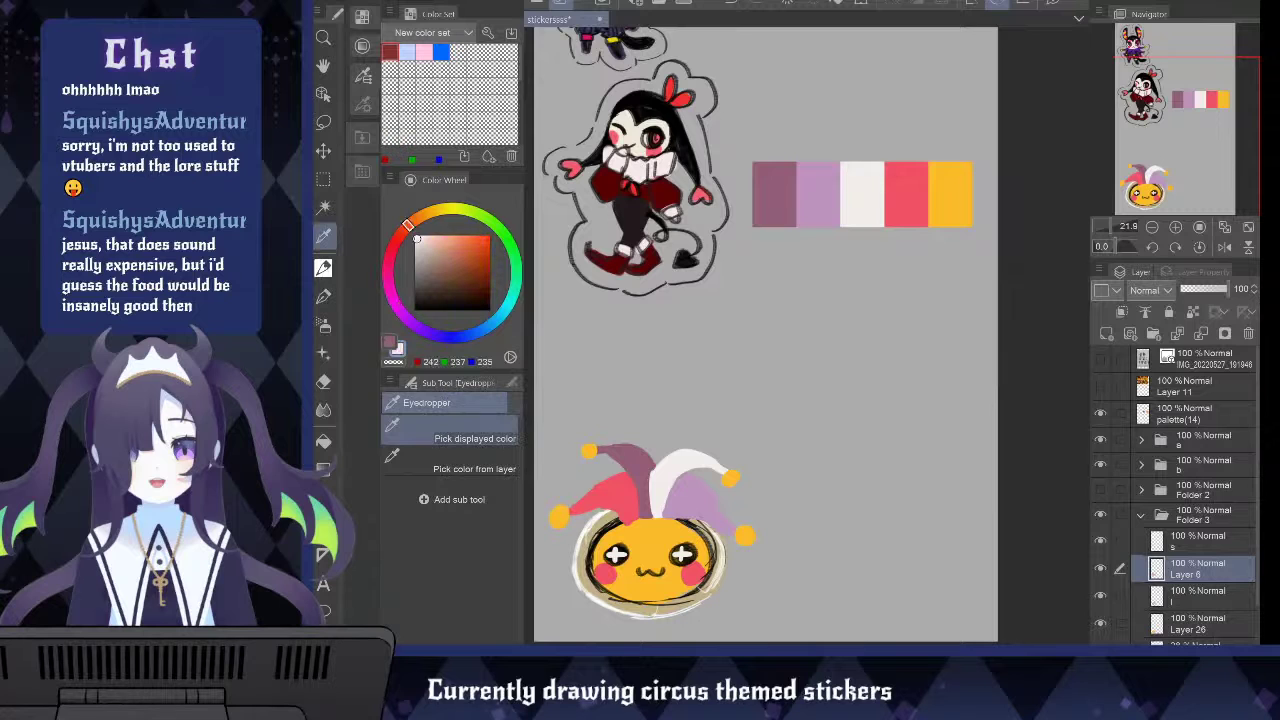
mouse_move(638, 514)
left_mouse_down()
mouse_move(686, 518)
mouse_move(618, 520)
mouse_move(678, 520)
left_mouse_up()
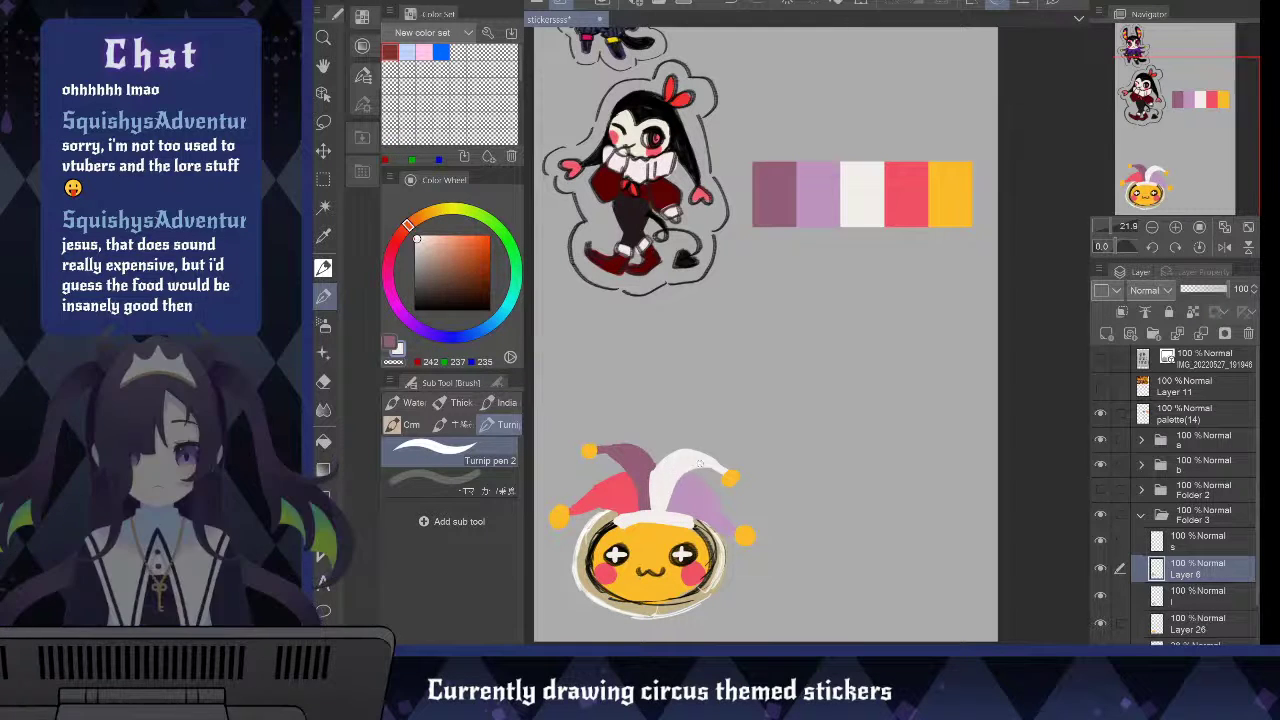
key("i")
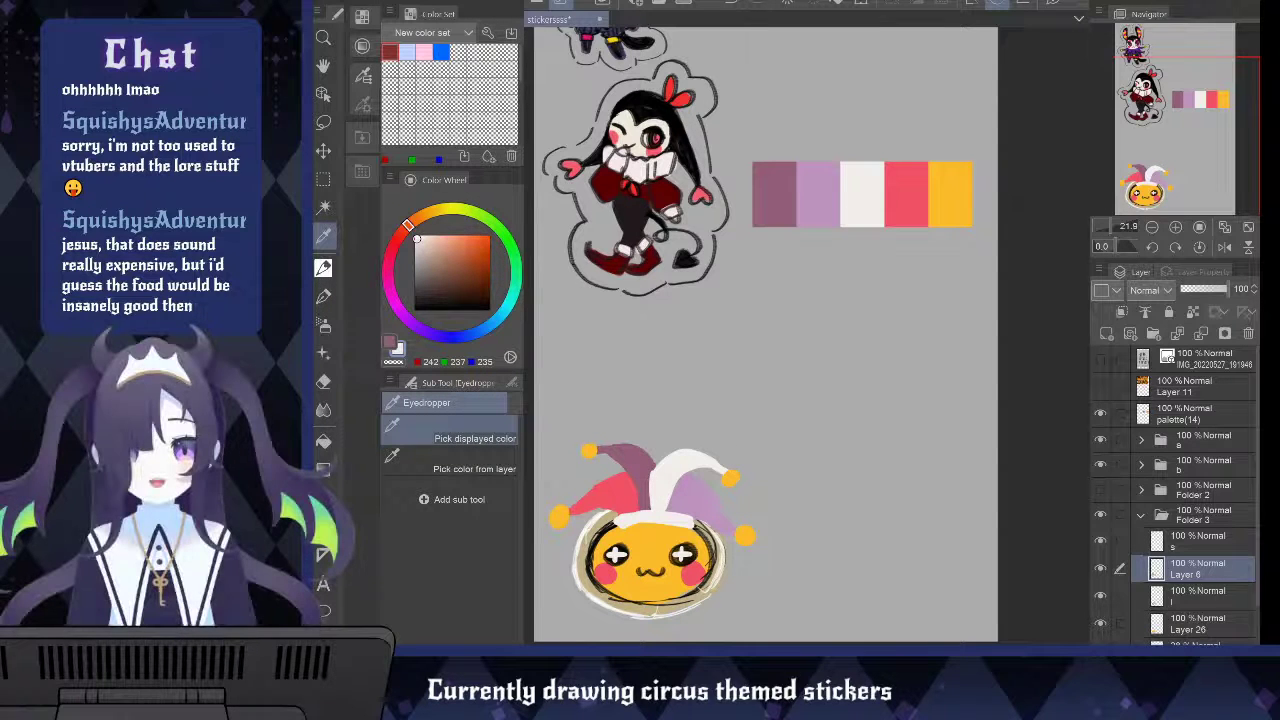
Move the slime's Folder 3 up and towards the canvas centre, and compare the slime with the hat layer hidden and shown
left_click(1219, 513)
key("k")
left_click_drag(908, 478, 963, 447)
left_click(1222, 538)
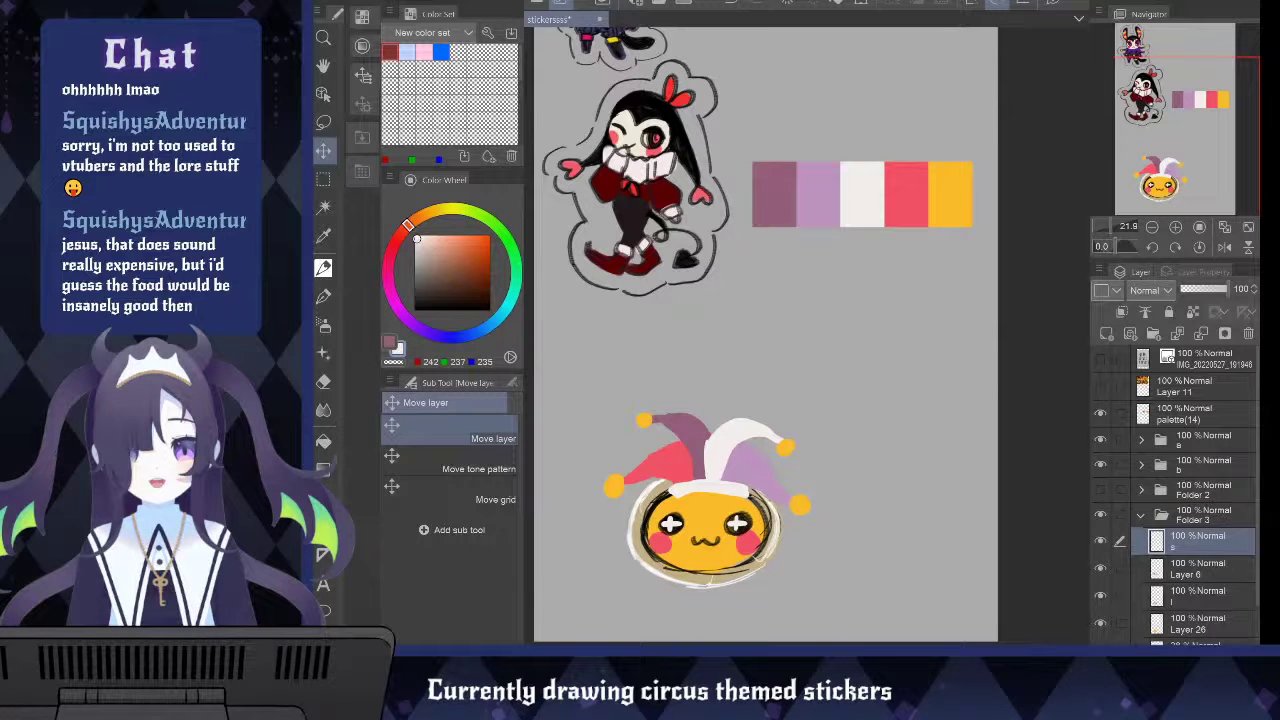
left_click(1100, 568)
left_click(1100, 568)
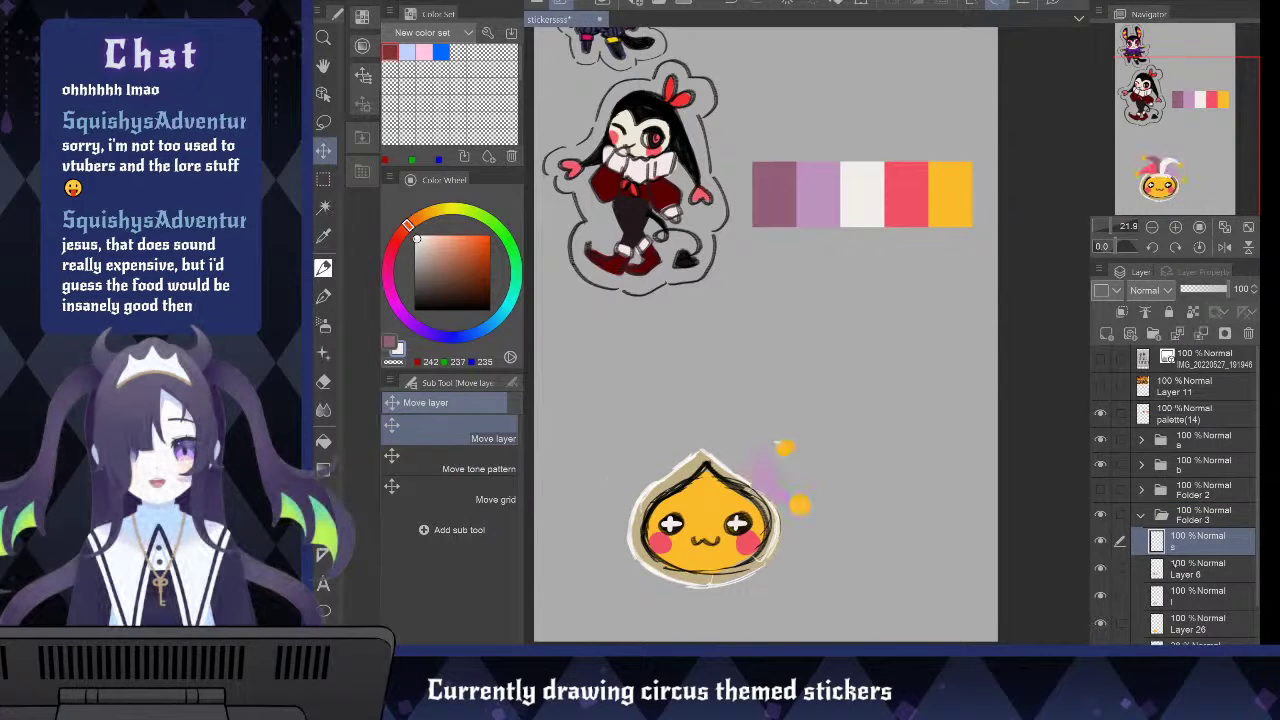
left_click(1175, 566)
key("ctrl+t")
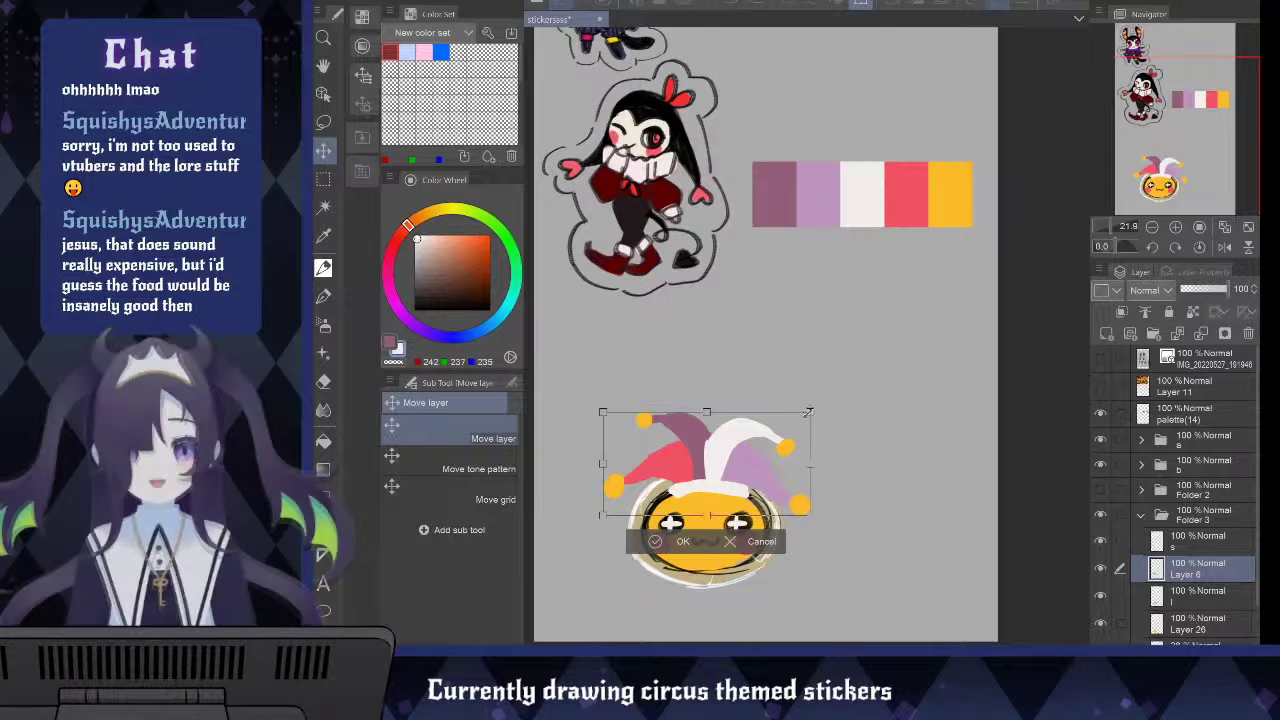
left_click_drag(810, 414, 758, 458)
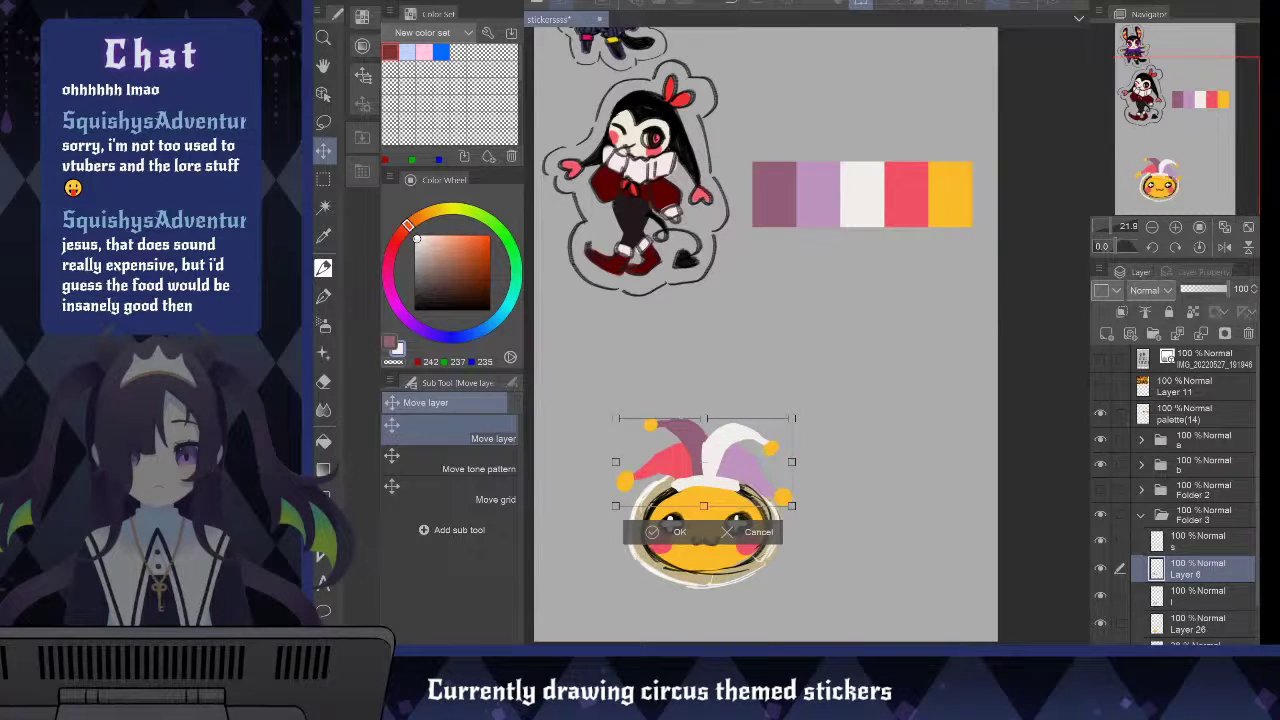
key("Return")
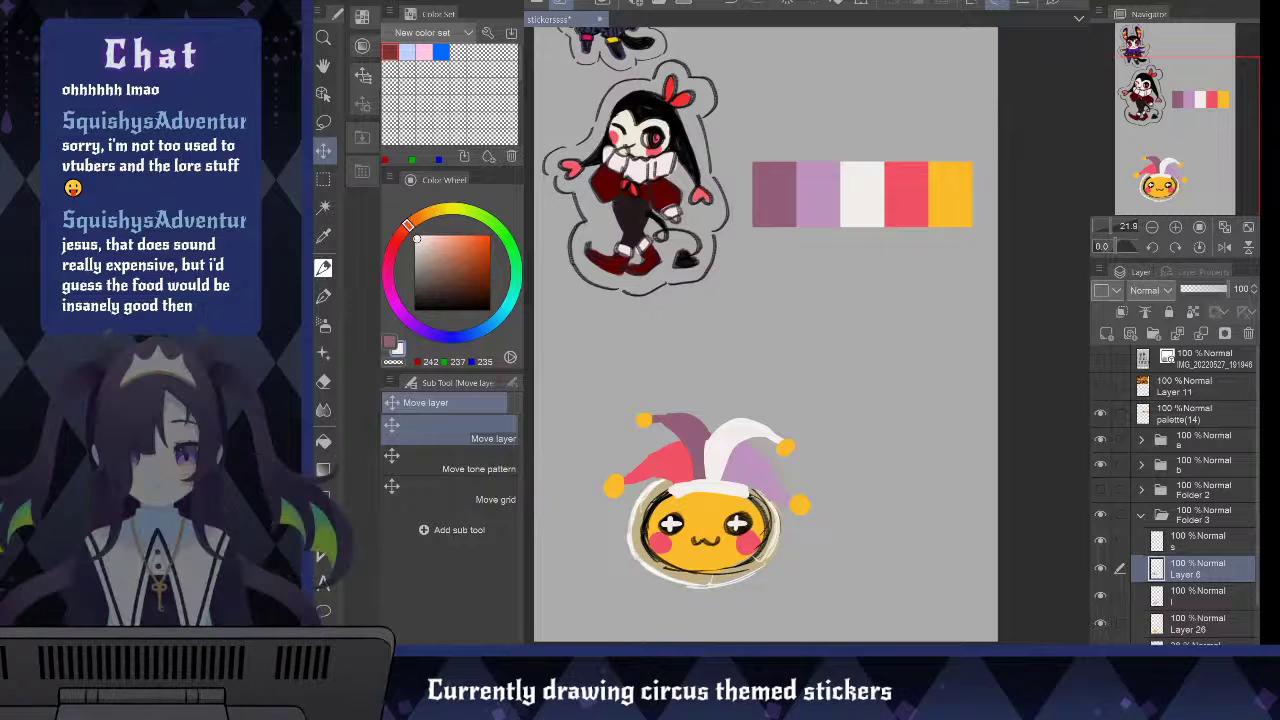
Shrink the slime's Folder 3 and place it directly beneath the black-haired character sticker, and compare the slime with its line layer hidden and shown
left_click(1200, 514)
left_click_drag(800, 530, 757, 455)
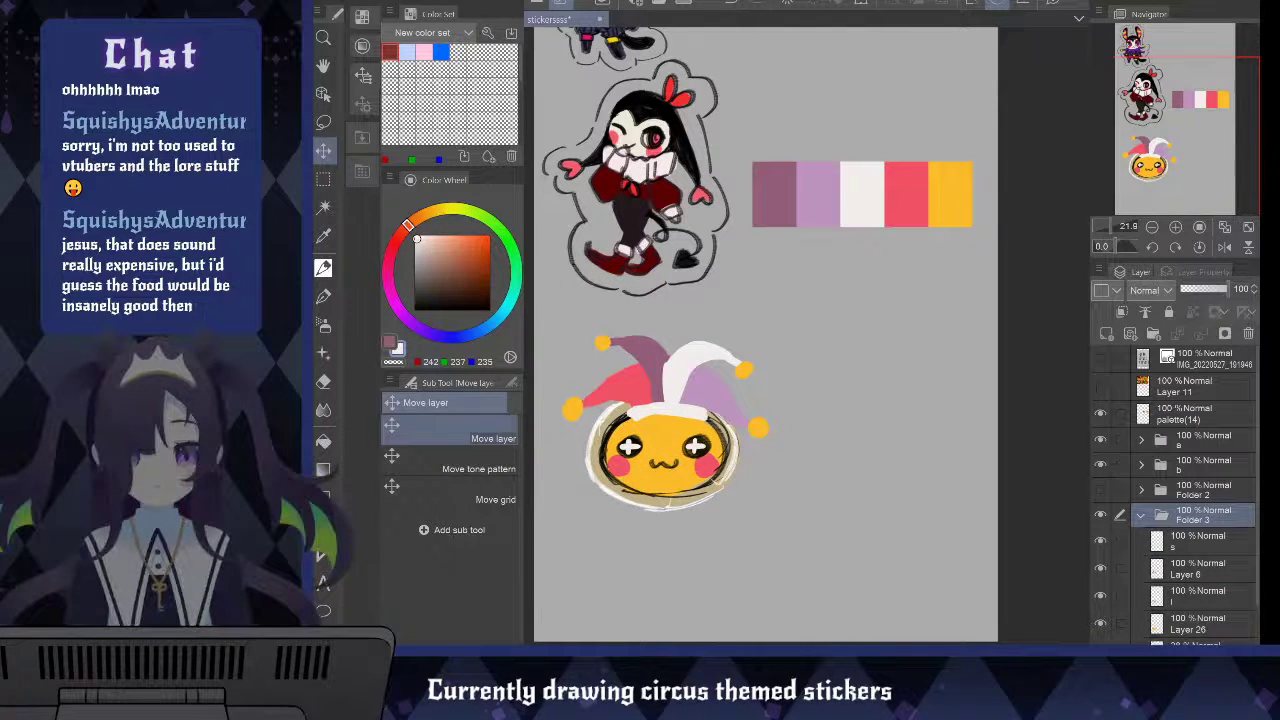
key("ctrl+t")
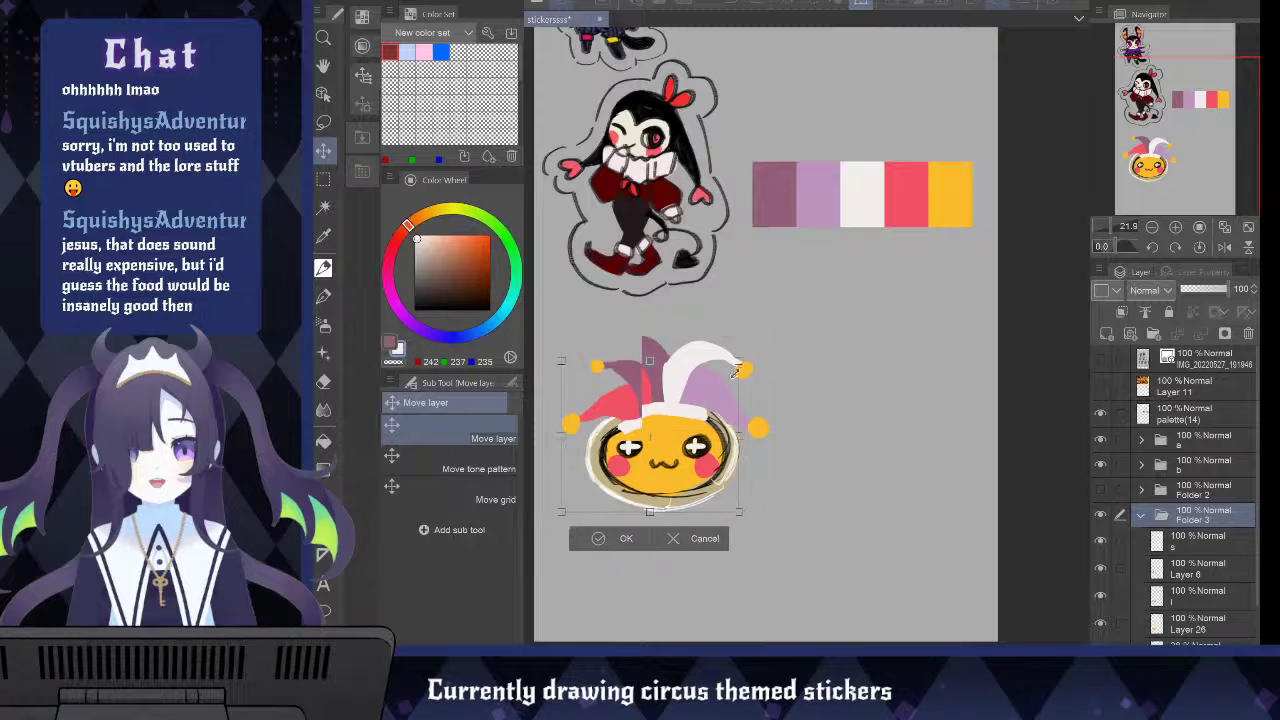
left_click_drag(735, 370, 685, 352)
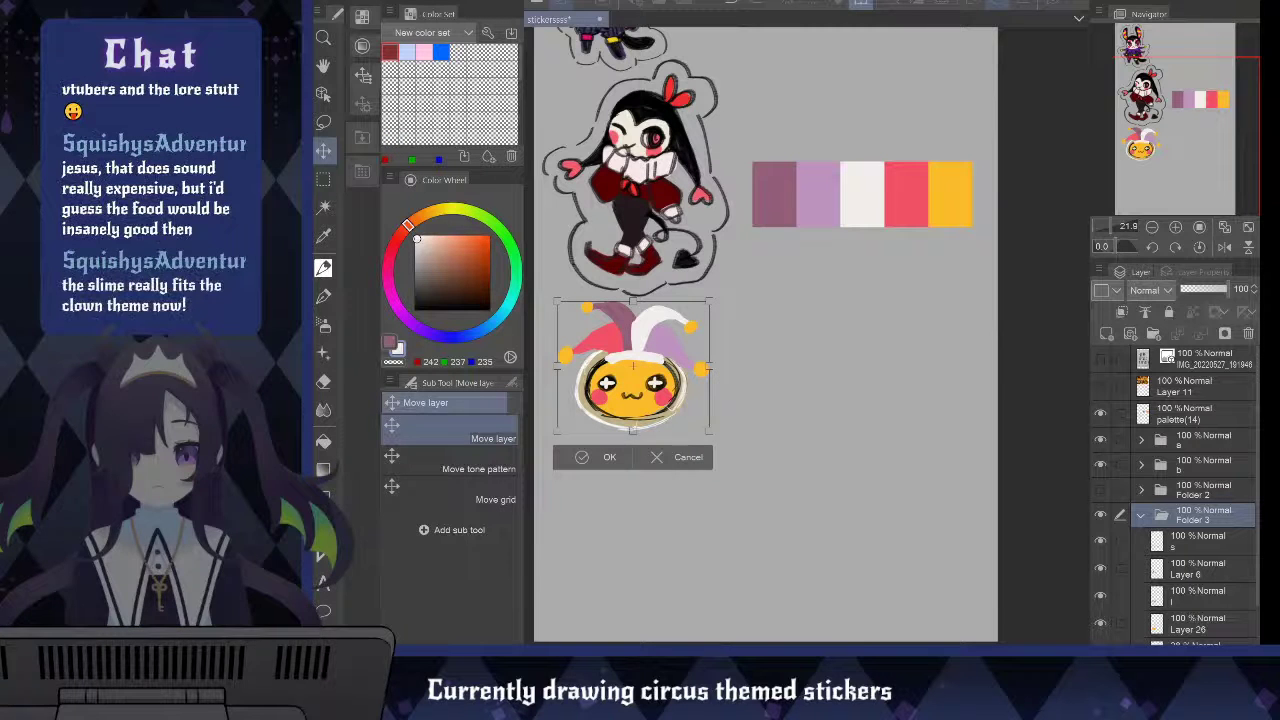
key("Return")
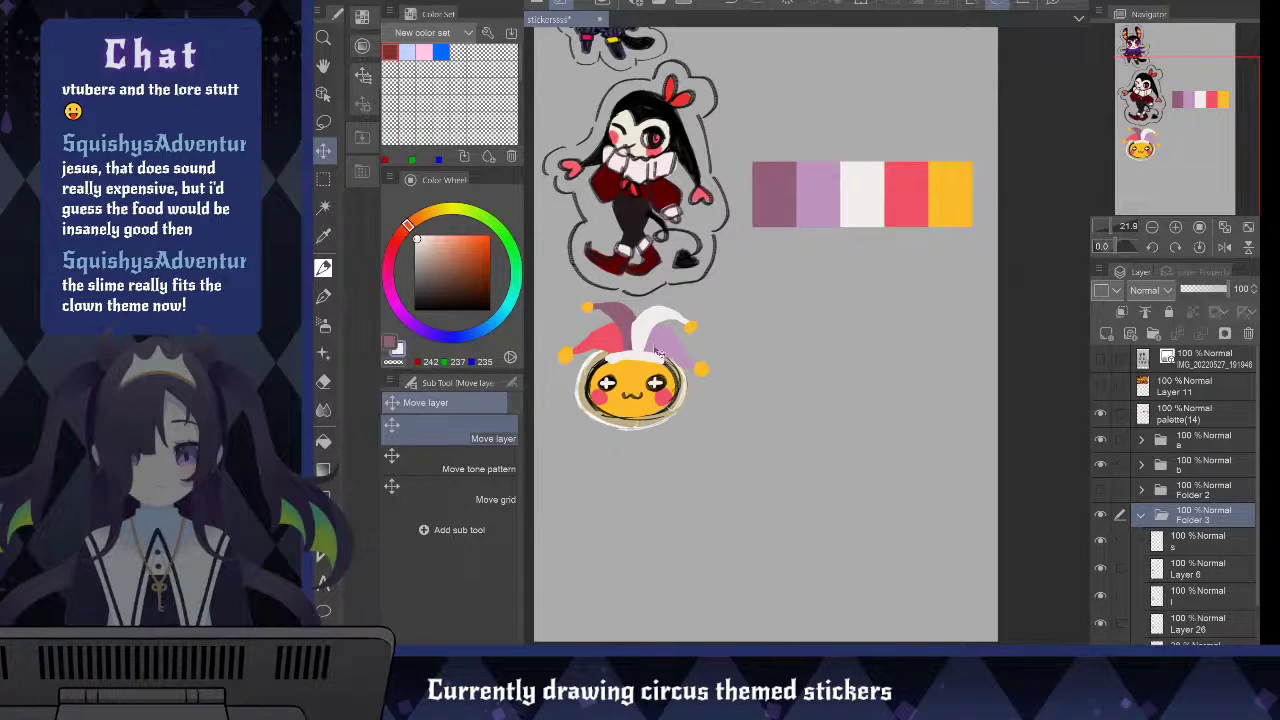
left_click(1100, 595)
left_click(1100, 596)
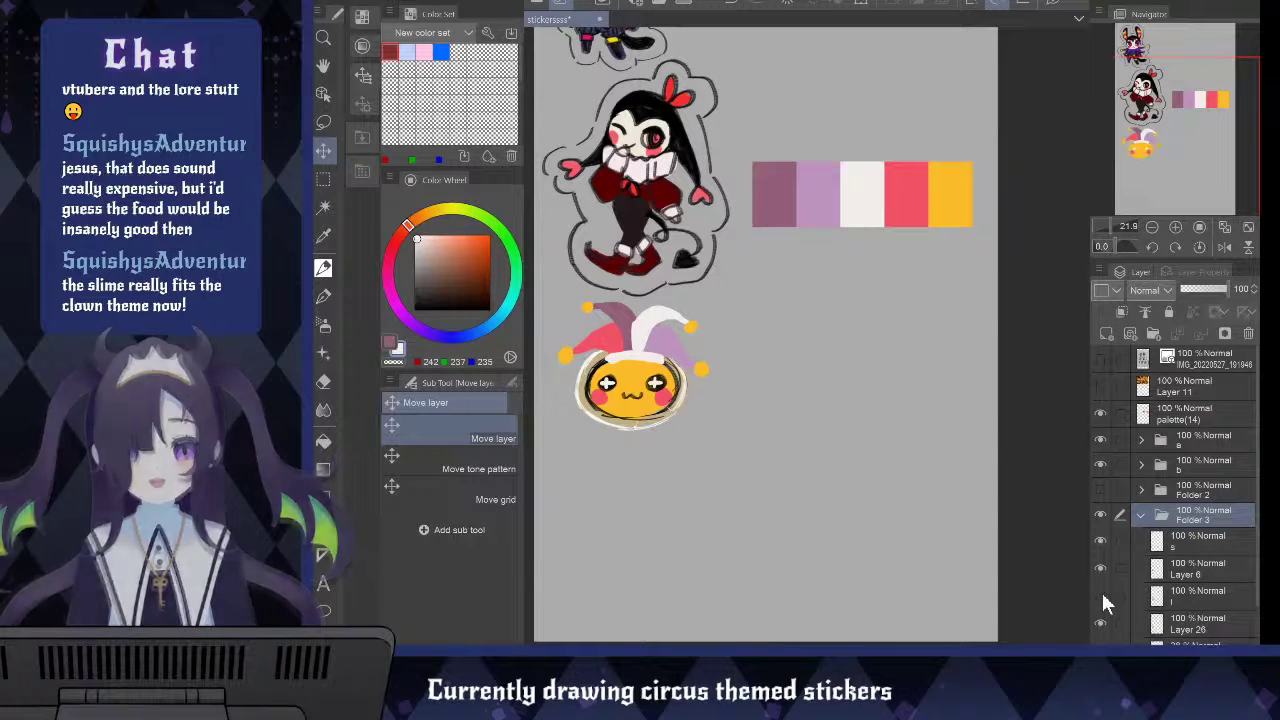
left_click(1101, 592)
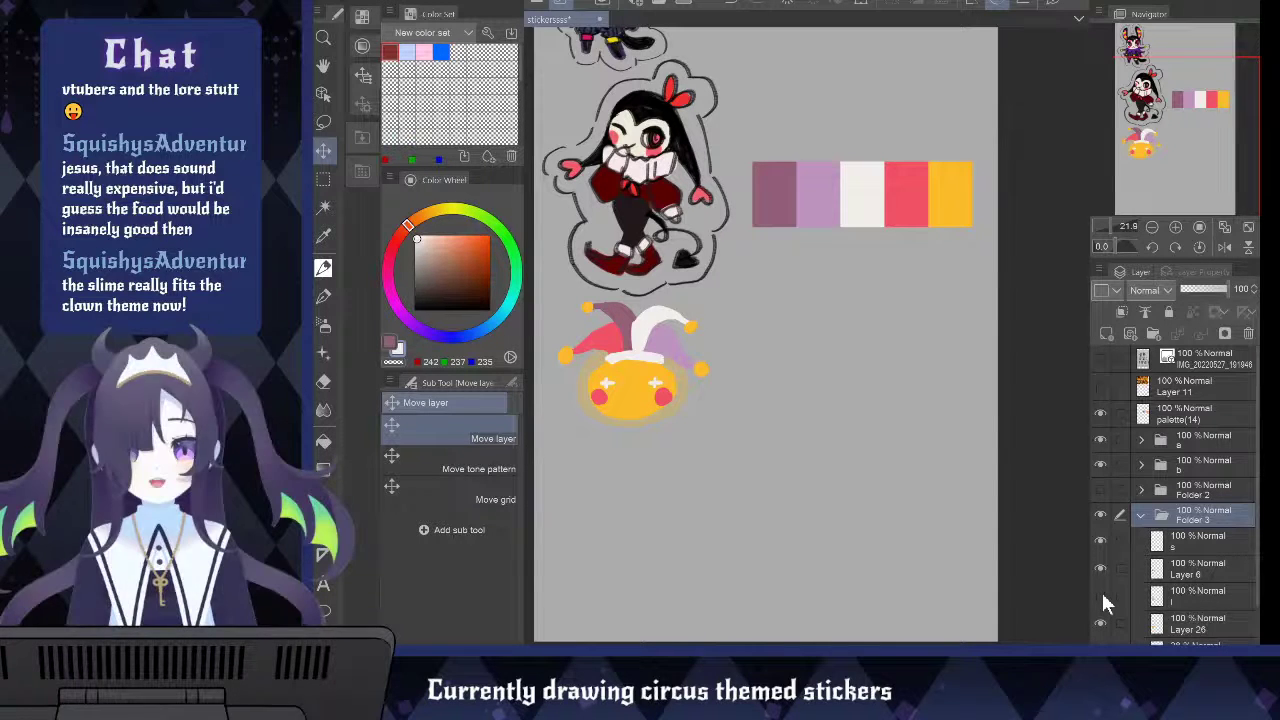
left_click(1102, 592)
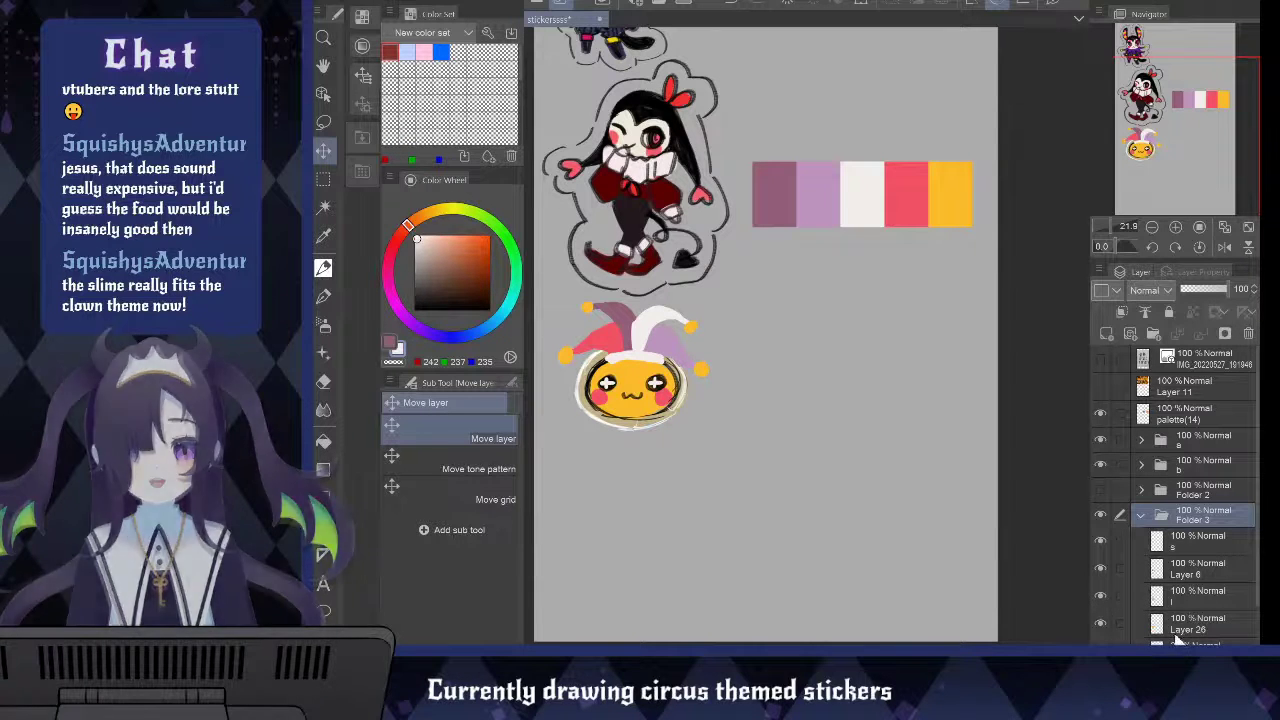
Collapse the slime's Folder 3, create a new folder above it, and add an empty layer inside the new folder
left_click(1162, 518)
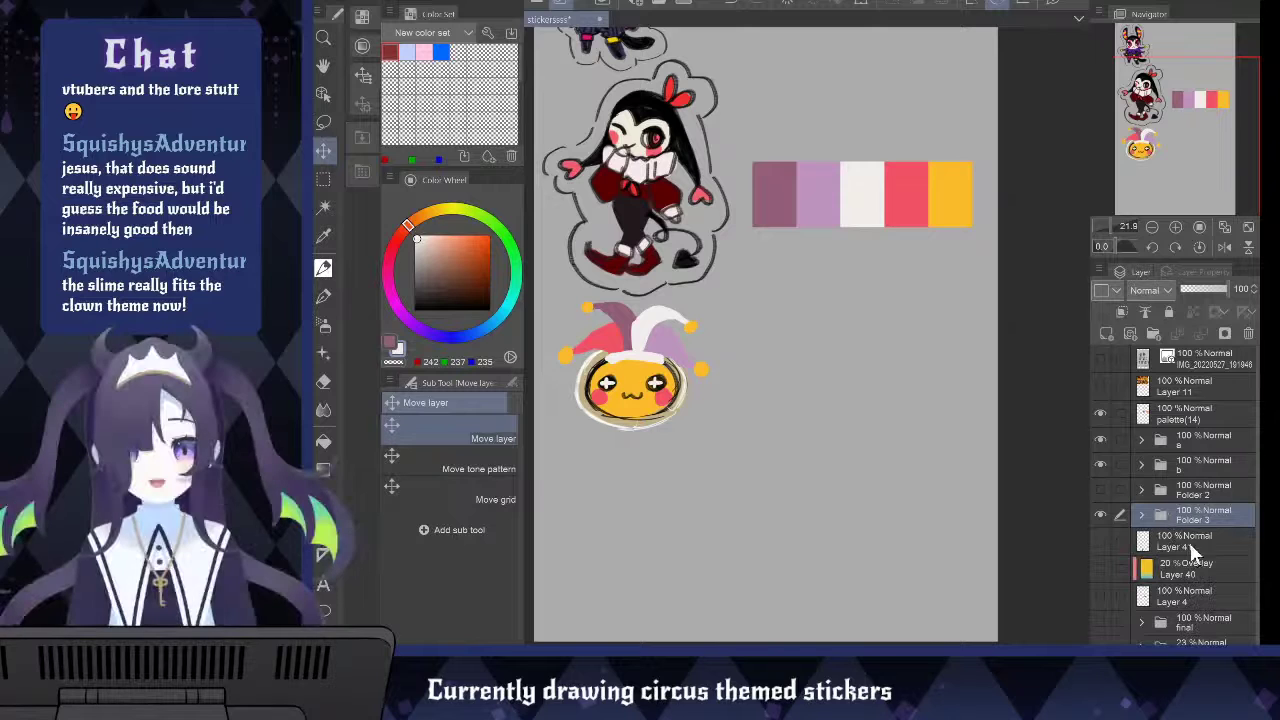
key("ctrl+g")
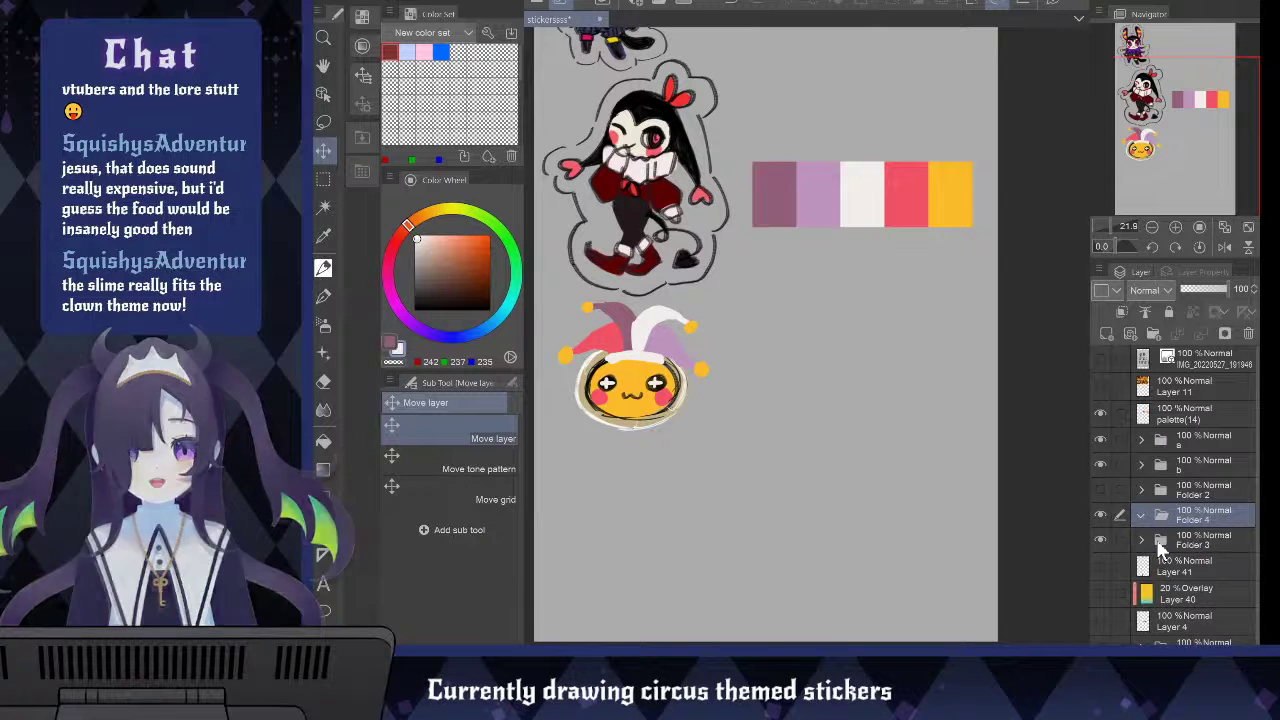
key("ctrl+shift+n")
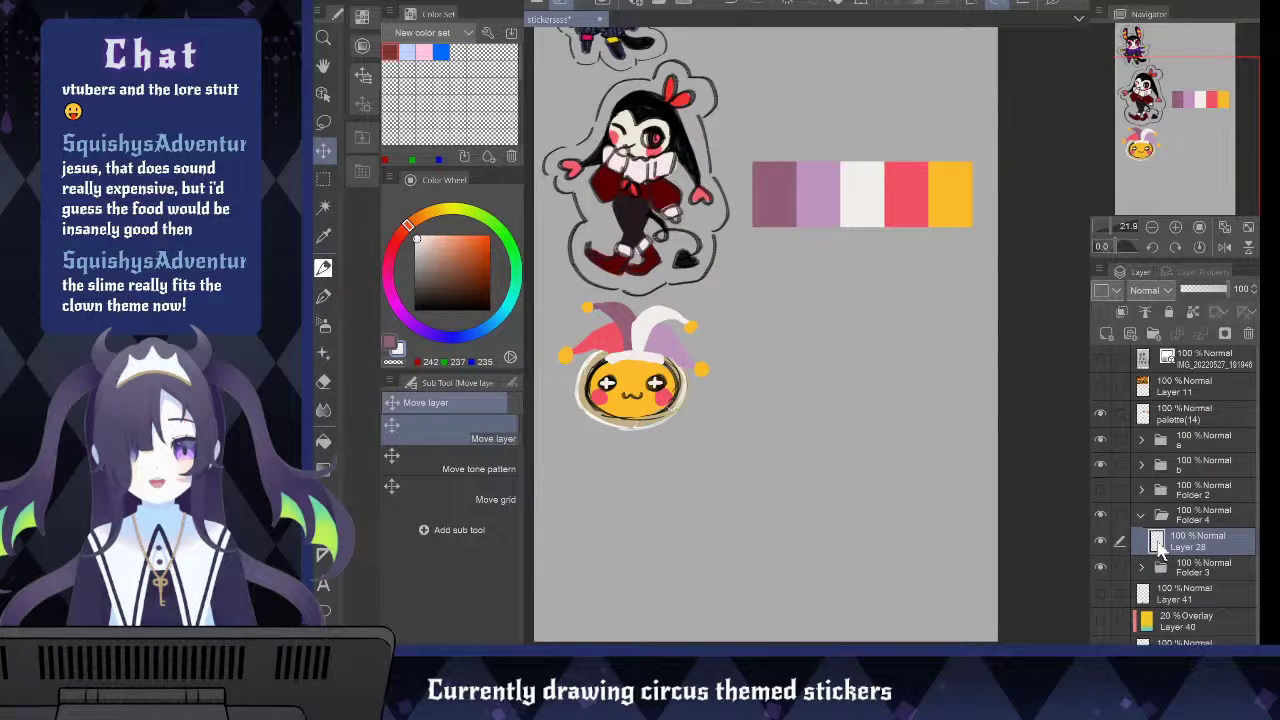
Paint a flat-bottomed coral-red slime blob below the jester slime in the palette's coral red, and round out its lower left corner
key("i")
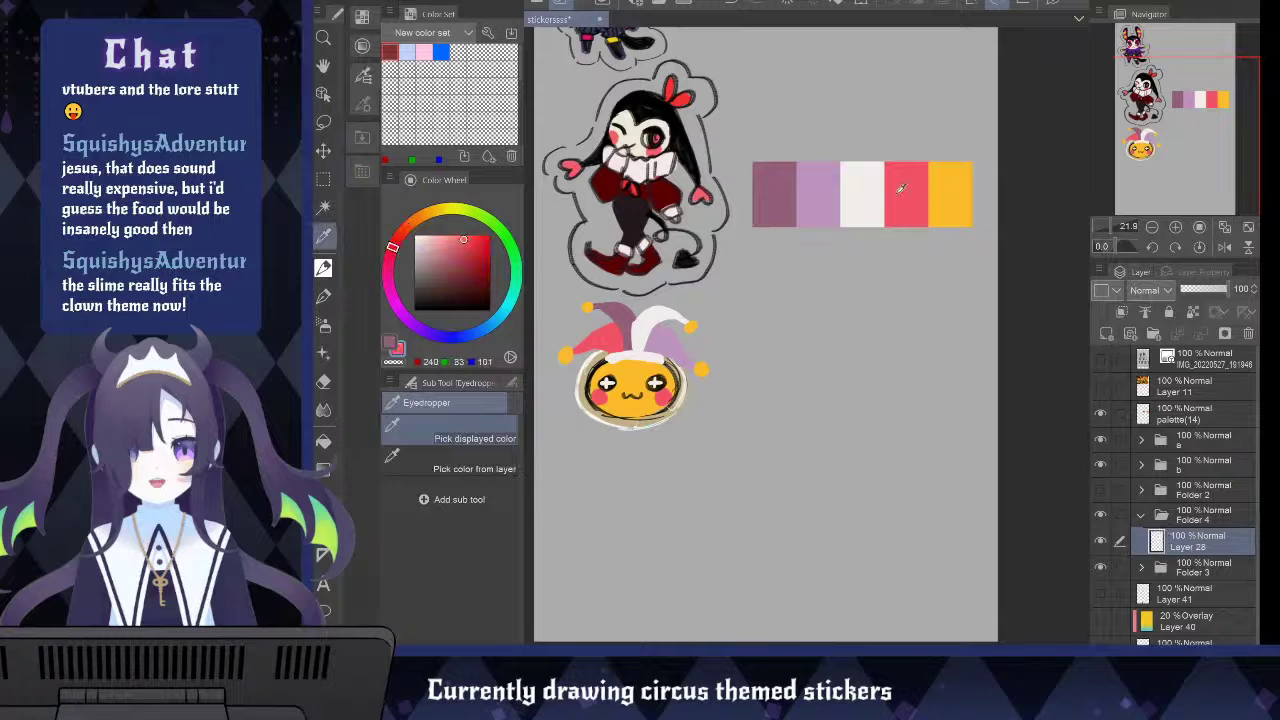
left_click(903, 195)
key("b")
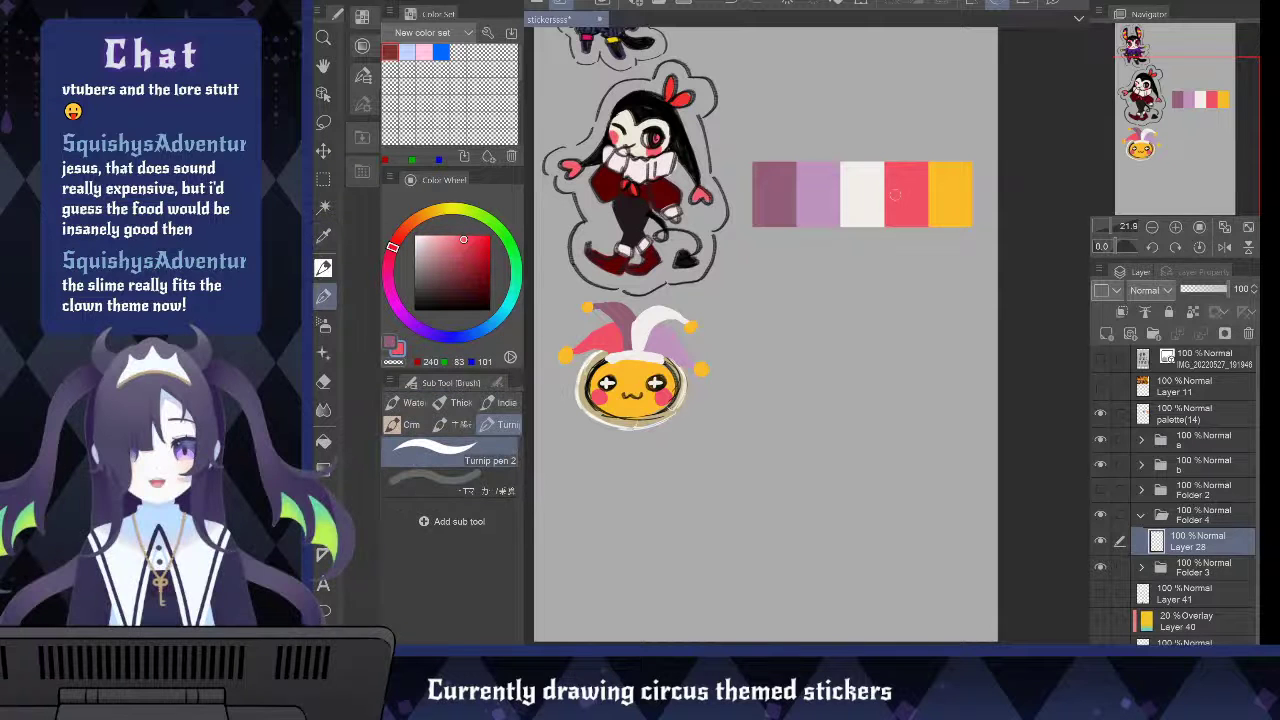
mouse_move(672, 505)
left_mouse_down()
mouse_move(611, 520)
mouse_move(672, 508)
mouse_move(686, 522)
mouse_move(642, 523)
mouse_move(691, 534)
mouse_move(609, 540)
mouse_move(704, 534)
mouse_move(660, 518)
mouse_move(675, 545)
mouse_move(655, 524)
mouse_move(596, 540)
mouse_move(705, 548)
mouse_move(640, 530)
mouse_move(658, 538)
mouse_move(636, 525)
mouse_move(658, 511)
left_mouse_up()
key("ctrl+z")
key("Delete")
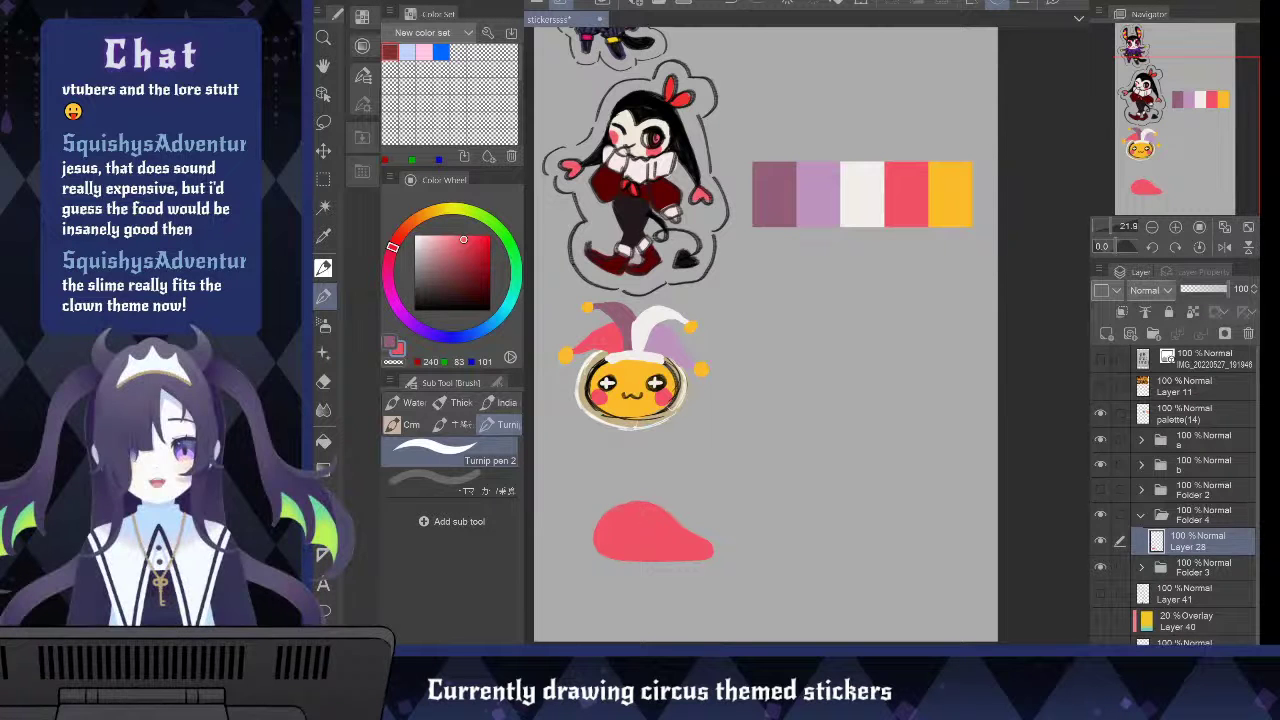
mouse_move(604, 534)
left_mouse_down()
mouse_move(595, 554)
mouse_move(586, 546)
mouse_move(610, 556)
left_mouse_up()
key("ctrl+z")
left_click_drag(594, 543, 611, 553)
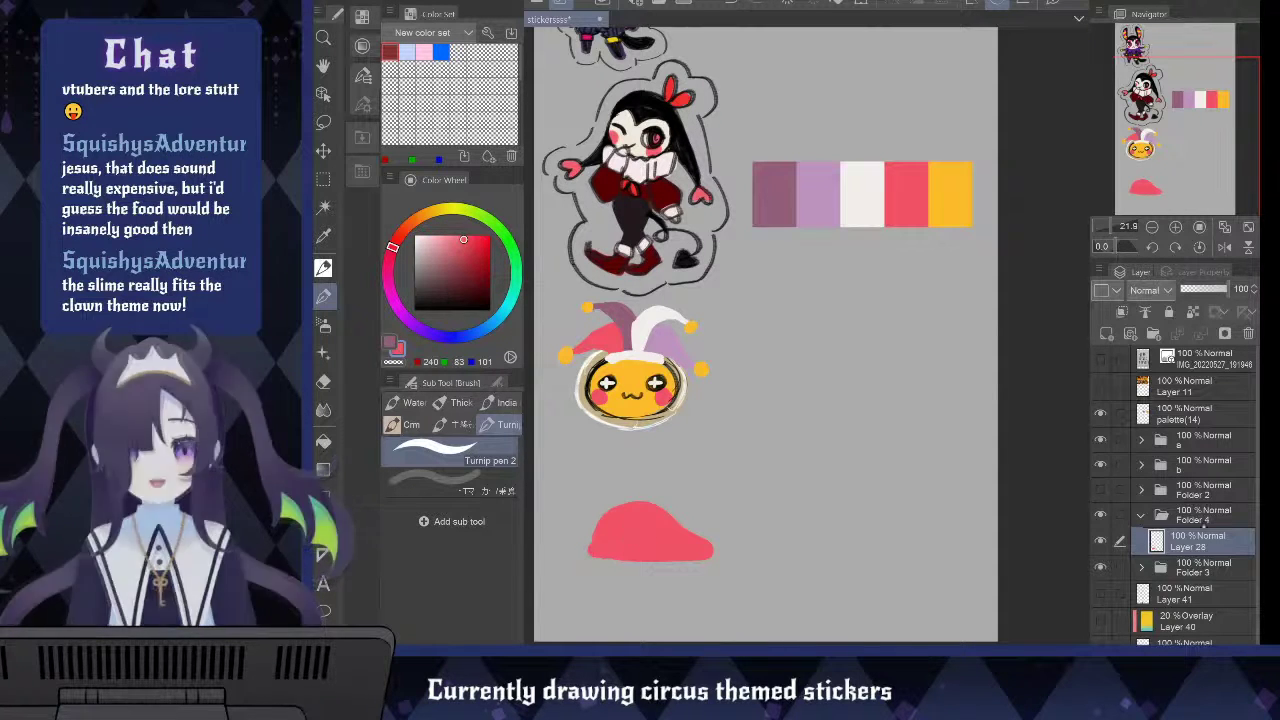
On a new layer, paint a three-tier stack in the palette's gold, coral red and off-white beside the jester slime, and save the file
key("ctrl+shift+n")
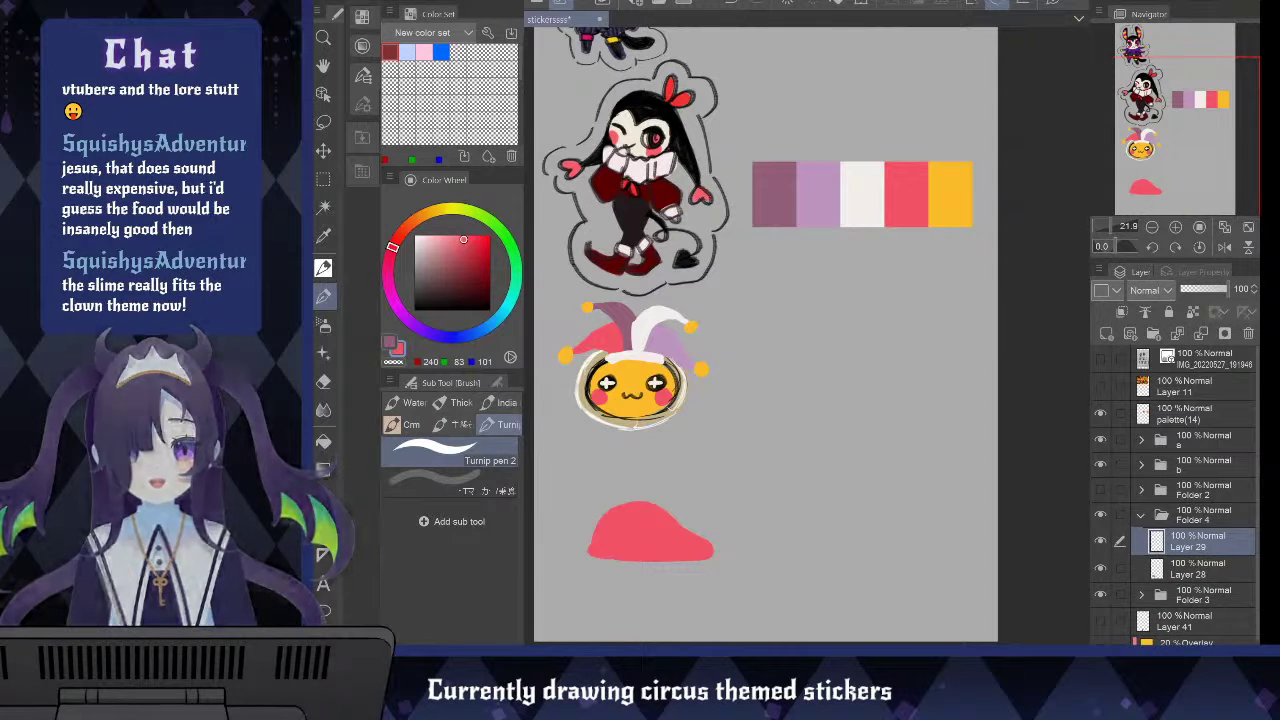
left_click(943, 198, "alt")
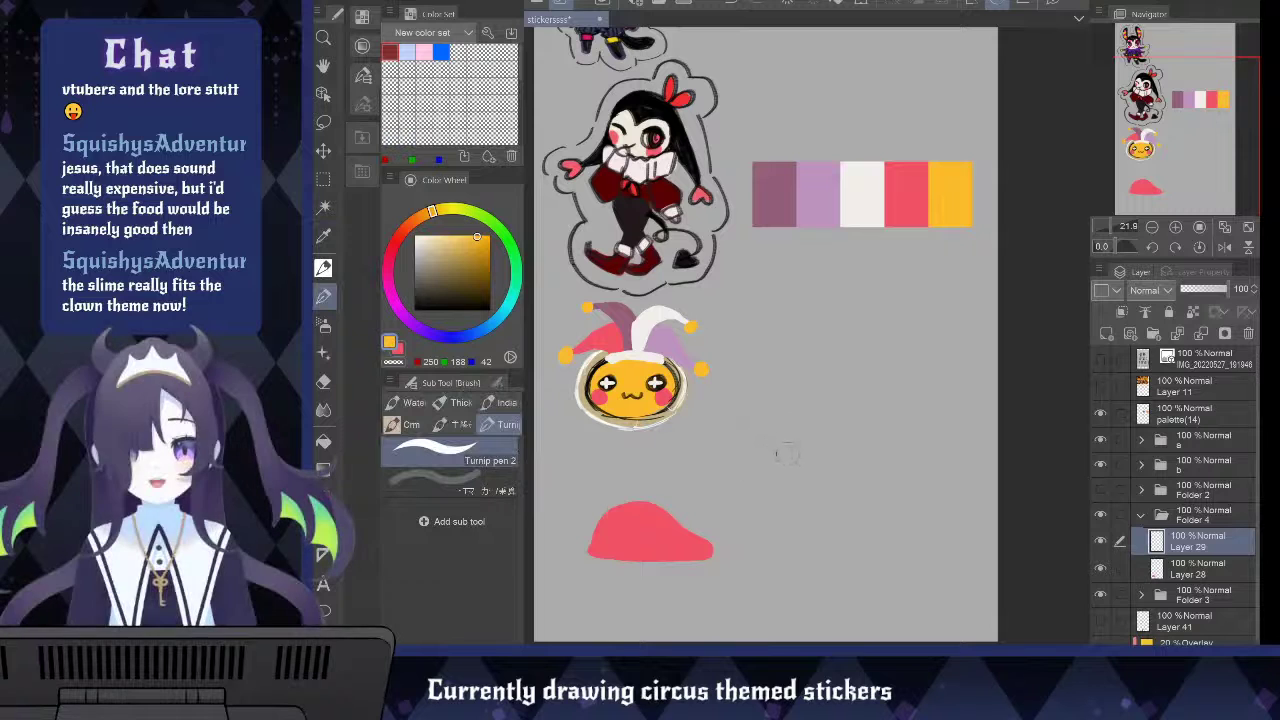
mouse_move(814, 460)
left_mouse_down()
mouse_move(790, 438)
mouse_move(754, 473)
mouse_move(819, 471)
mouse_move(785, 453)
mouse_move(761, 463)
mouse_move(826, 470)
left_mouse_up()
key("x")
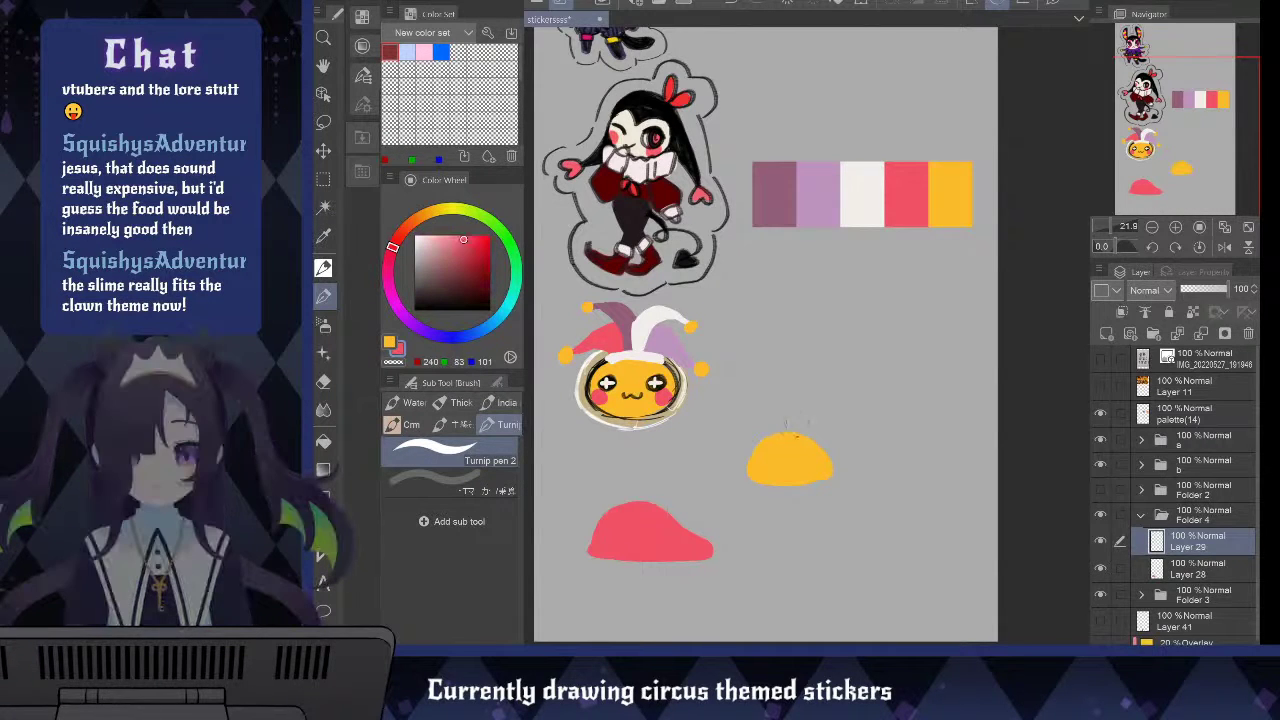
mouse_move(808, 420)
left_mouse_down()
mouse_move(765, 436)
mouse_move(792, 430)
mouse_move(796, 410)
mouse_move(770, 428)
left_mouse_up()
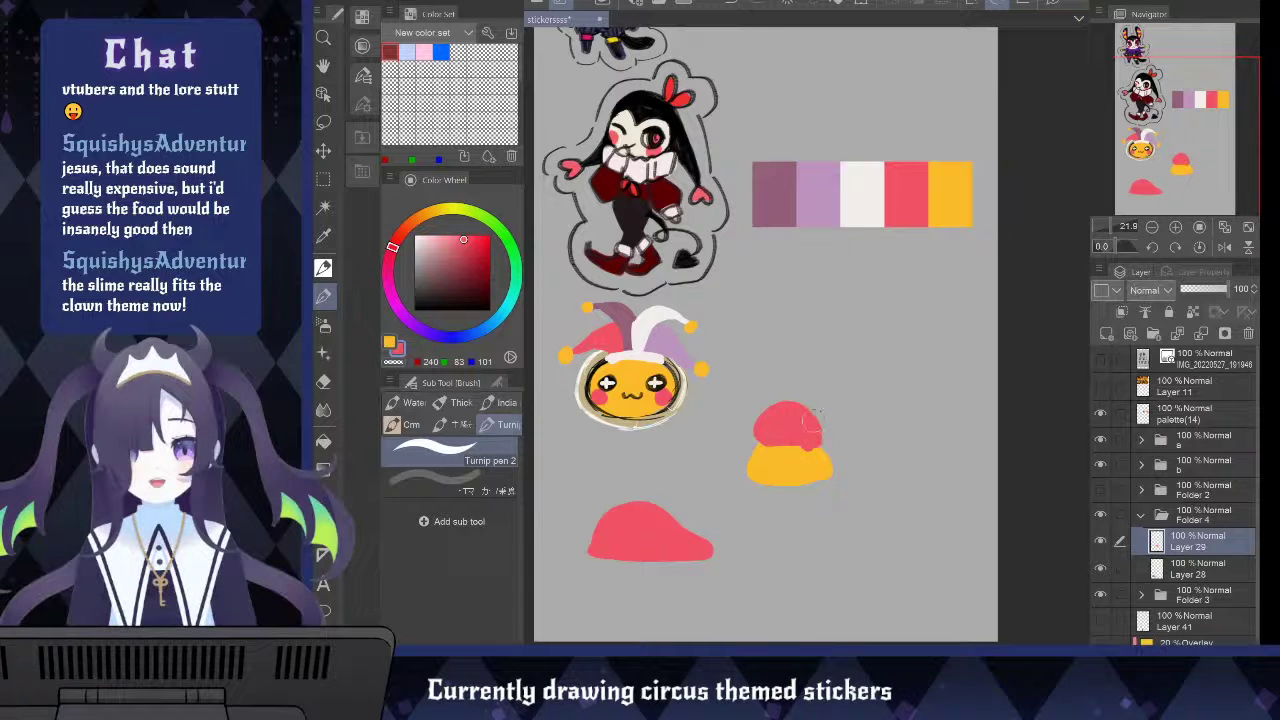
left_click(852, 193, "alt")
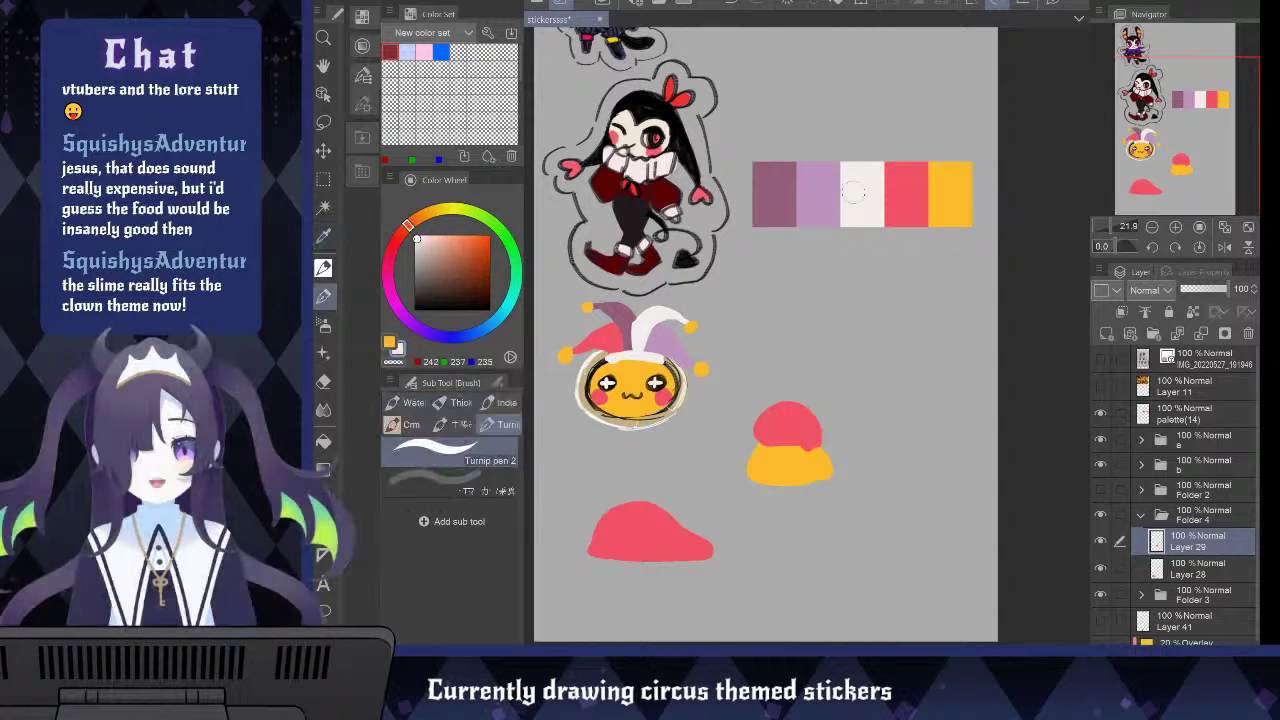
mouse_move(788, 390)
left_mouse_down()
mouse_move(796, 398)
mouse_move(770, 398)
mouse_move(790, 406)
mouse_move(772, 404)
mouse_move(804, 402)
mouse_move(773, 415)
mouse_move(806, 408)
left_mouse_up()
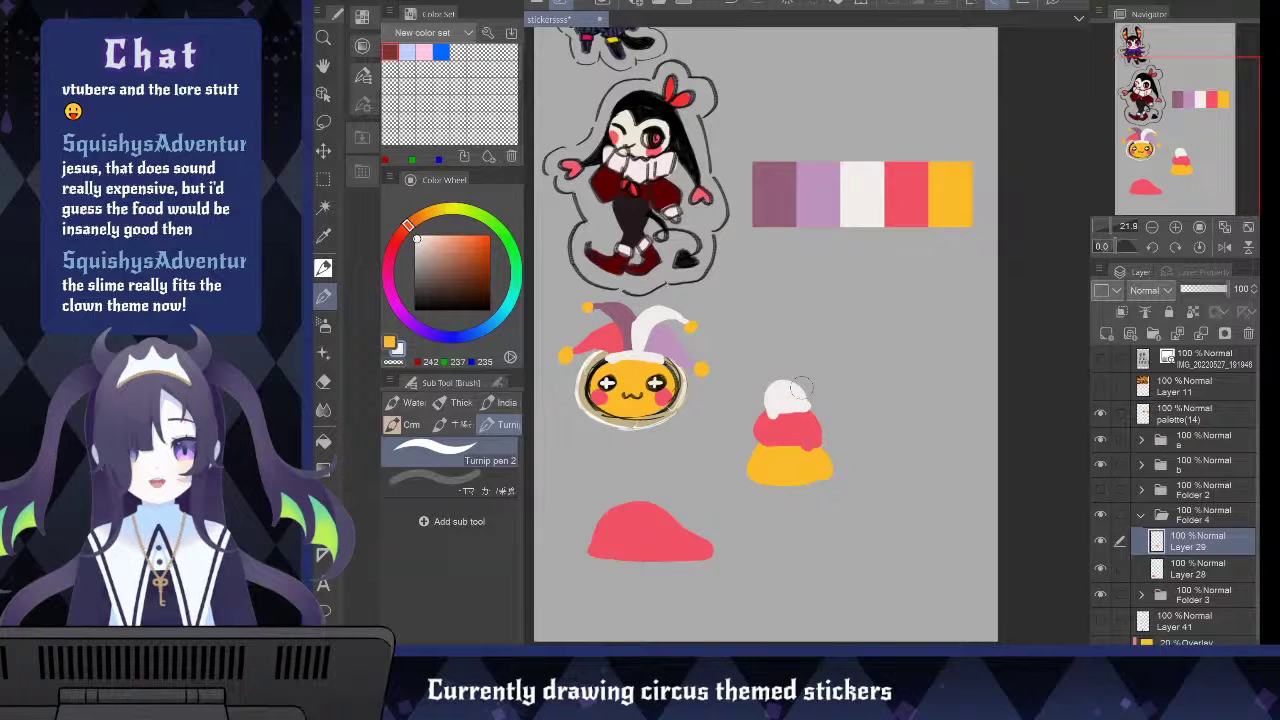
left_click(1192, 563)
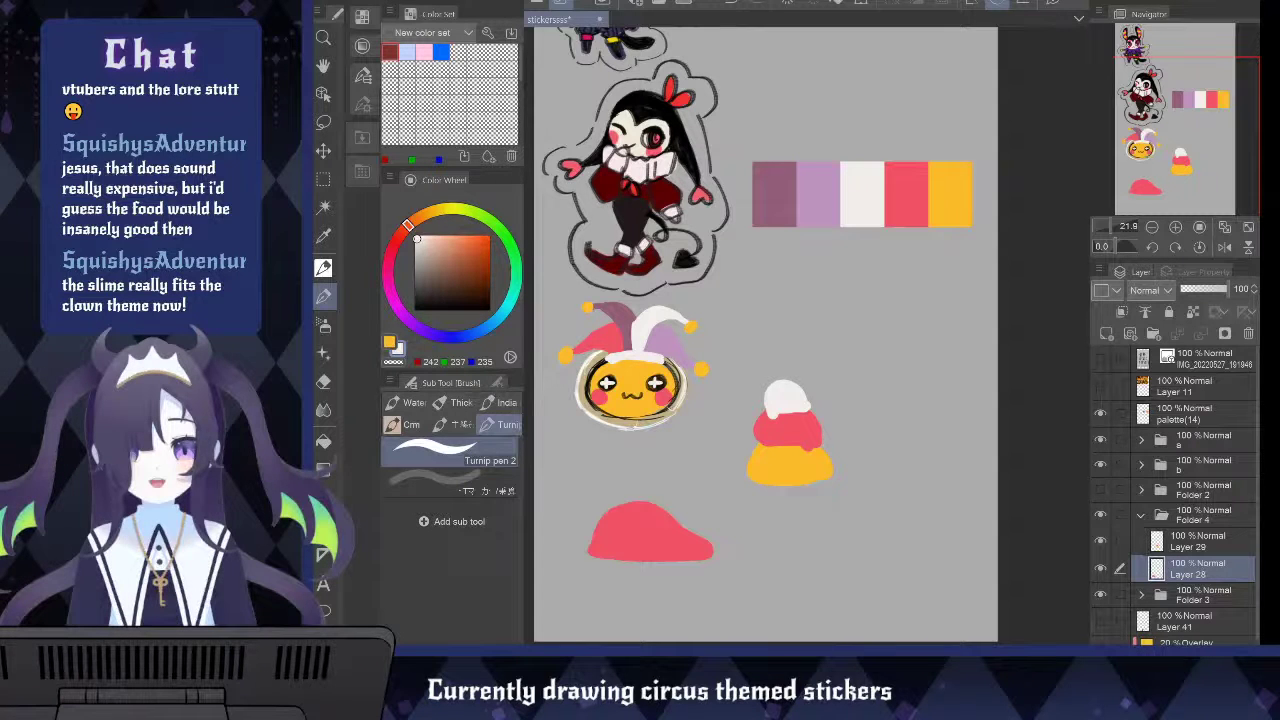
key("ctrl+s")
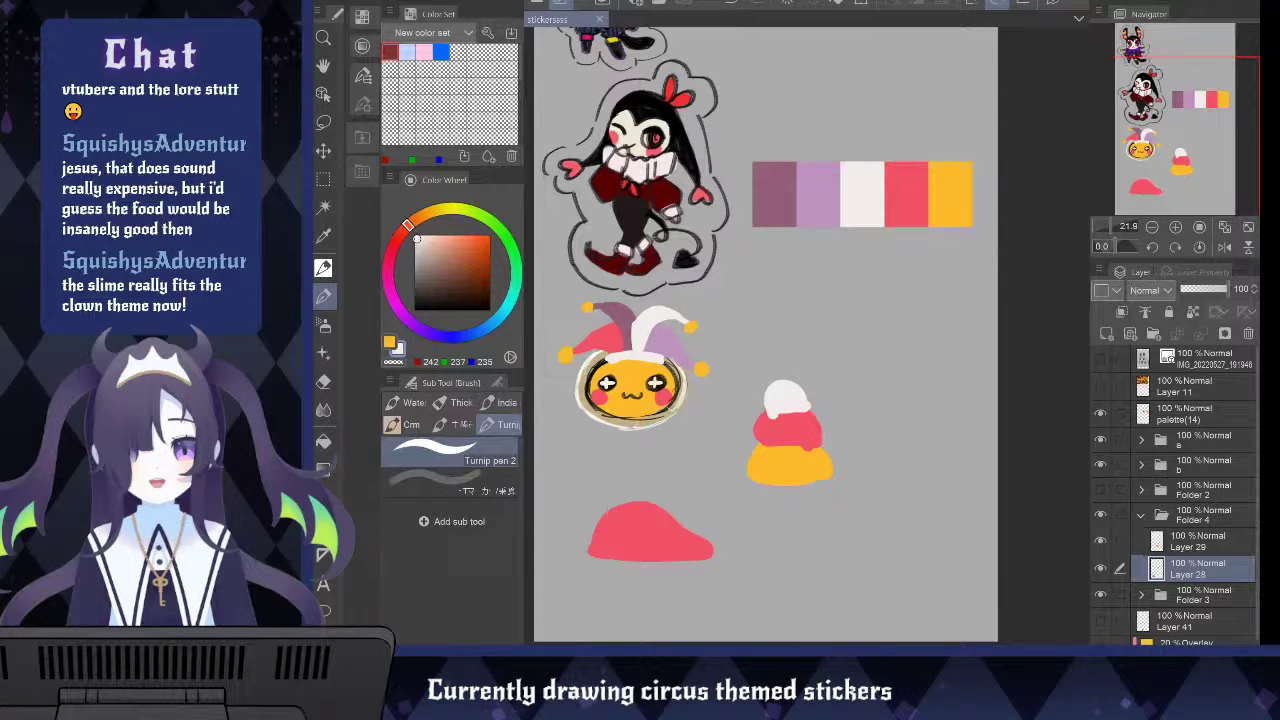
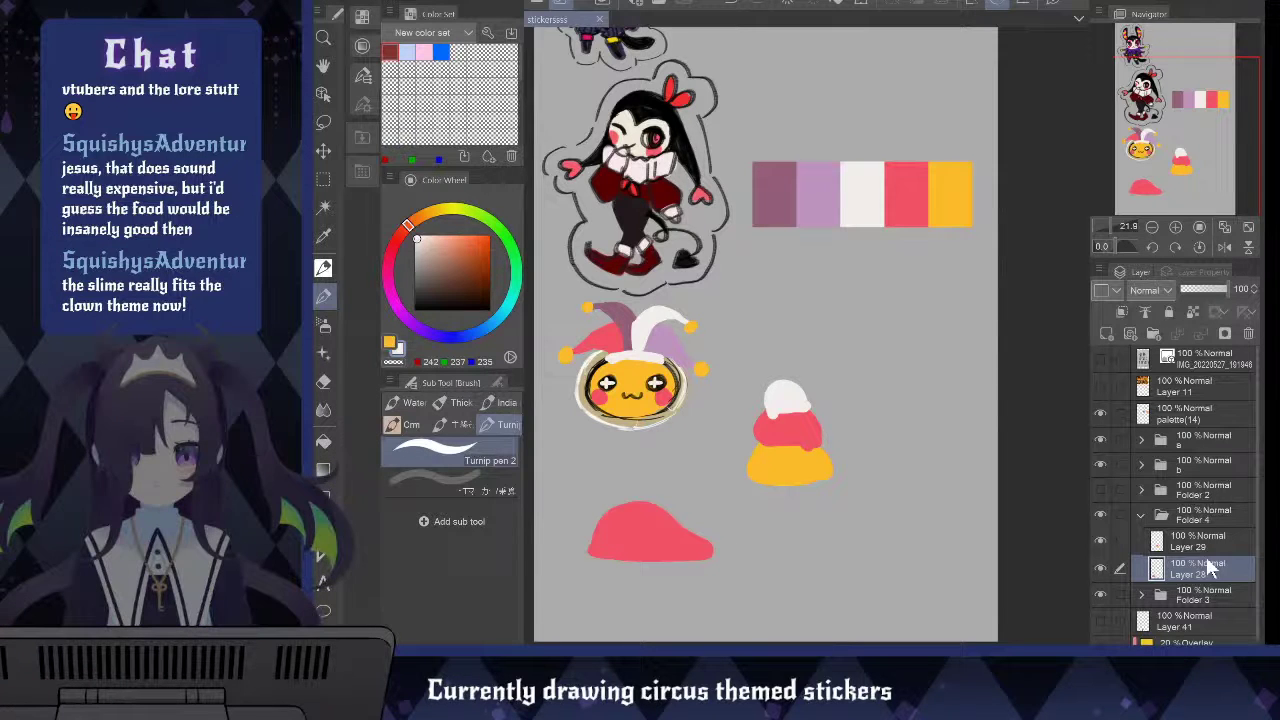
On a new layer above Layer 28, paint a balloon with a wavy string in the palette's lilac below the colour palette
key("ctrl+shift+n")
key("i")
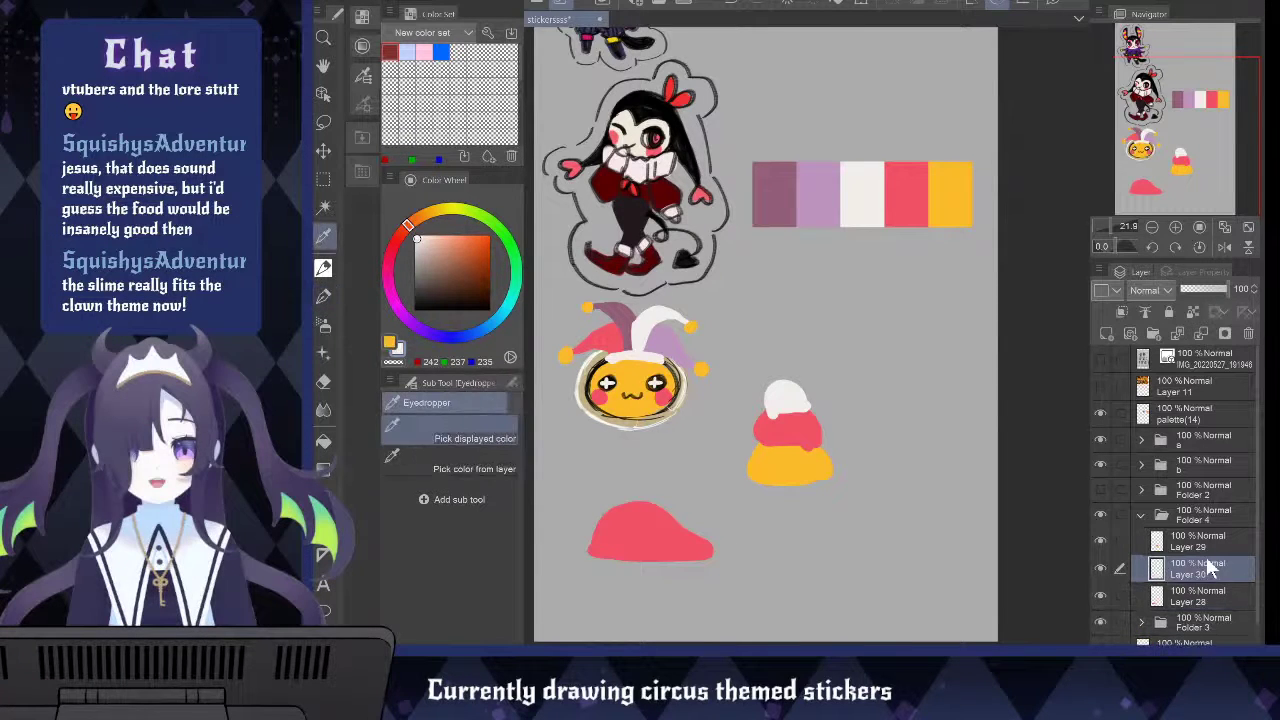
left_click(818, 194)
key("space")
left_click_drag(818, 194, 777, 196)
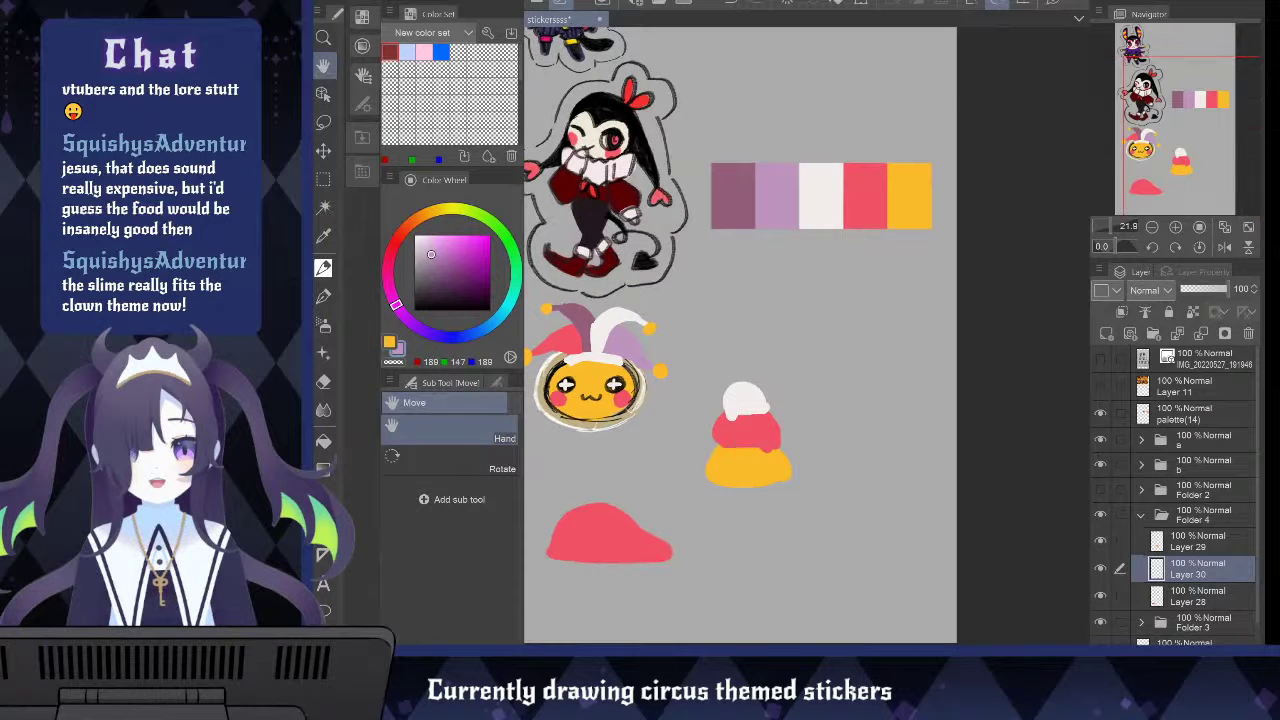
mouse_move(877, 357)
left_mouse_down()
mouse_move(836, 301)
mouse_move(824, 363)
mouse_move(879, 359)
mouse_move(856, 309)
mouse_move(868, 343)
left_mouse_up()
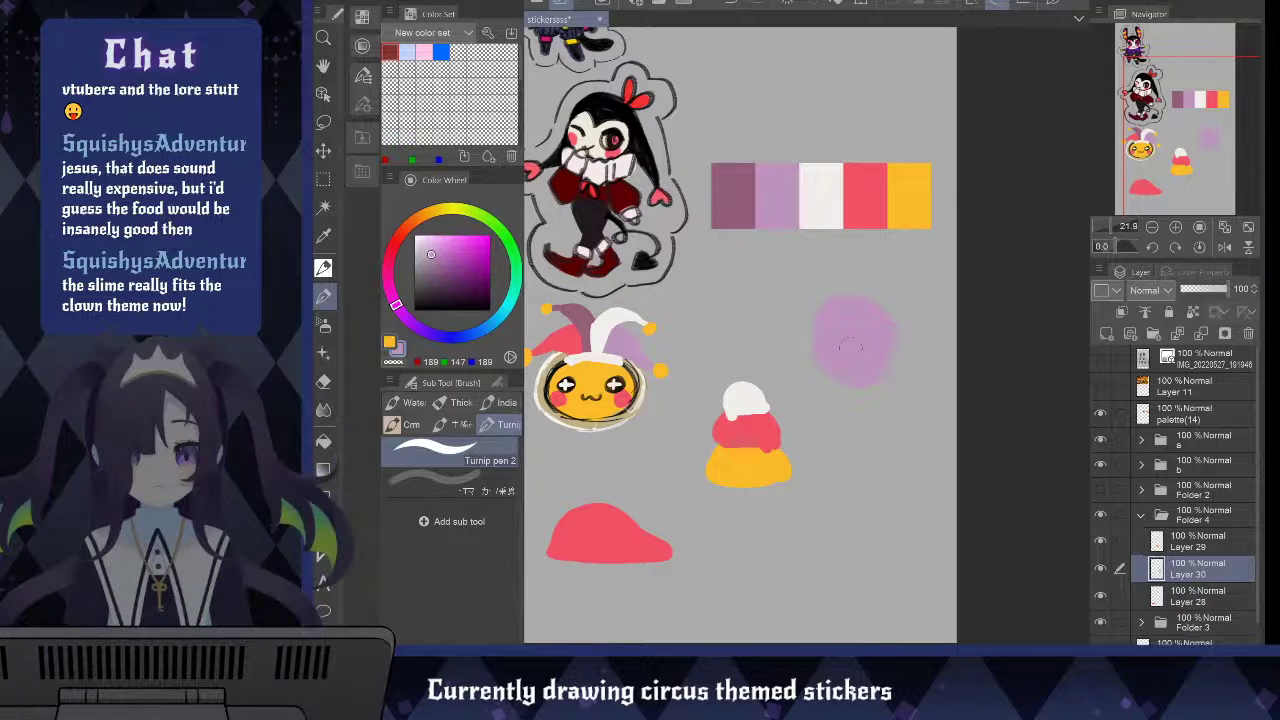
left_click_drag(852, 372, 860, 452)
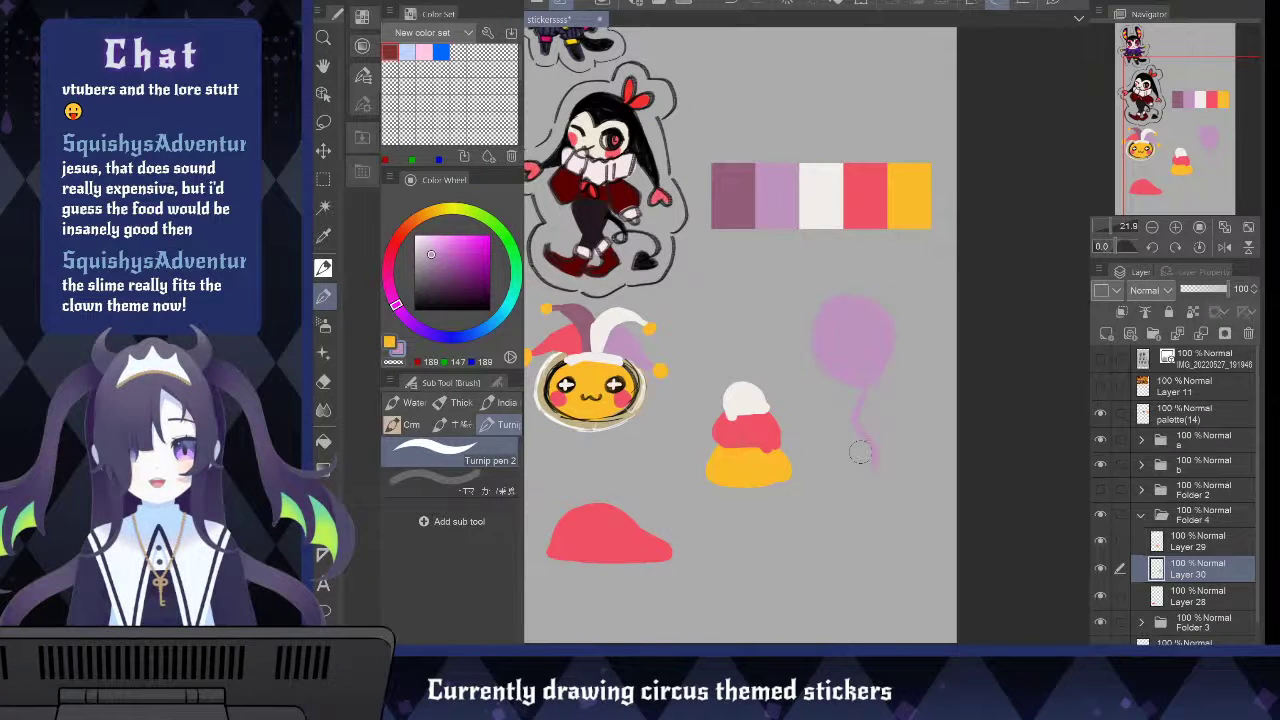
Return to Layer 28, sample the blob's coral red for the brush, and check the blob by hiding and showing its layer
left_click(1192, 596)
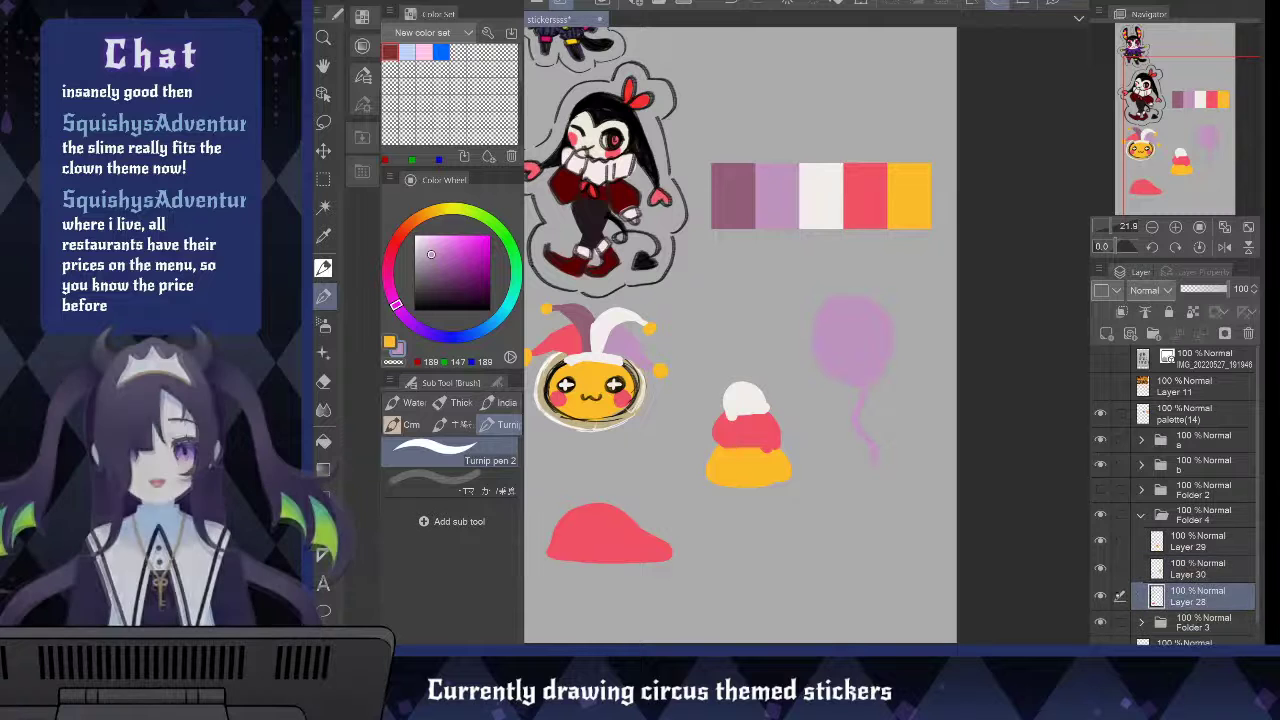
key("h")
left_click_drag(771, 547, 891, 531)
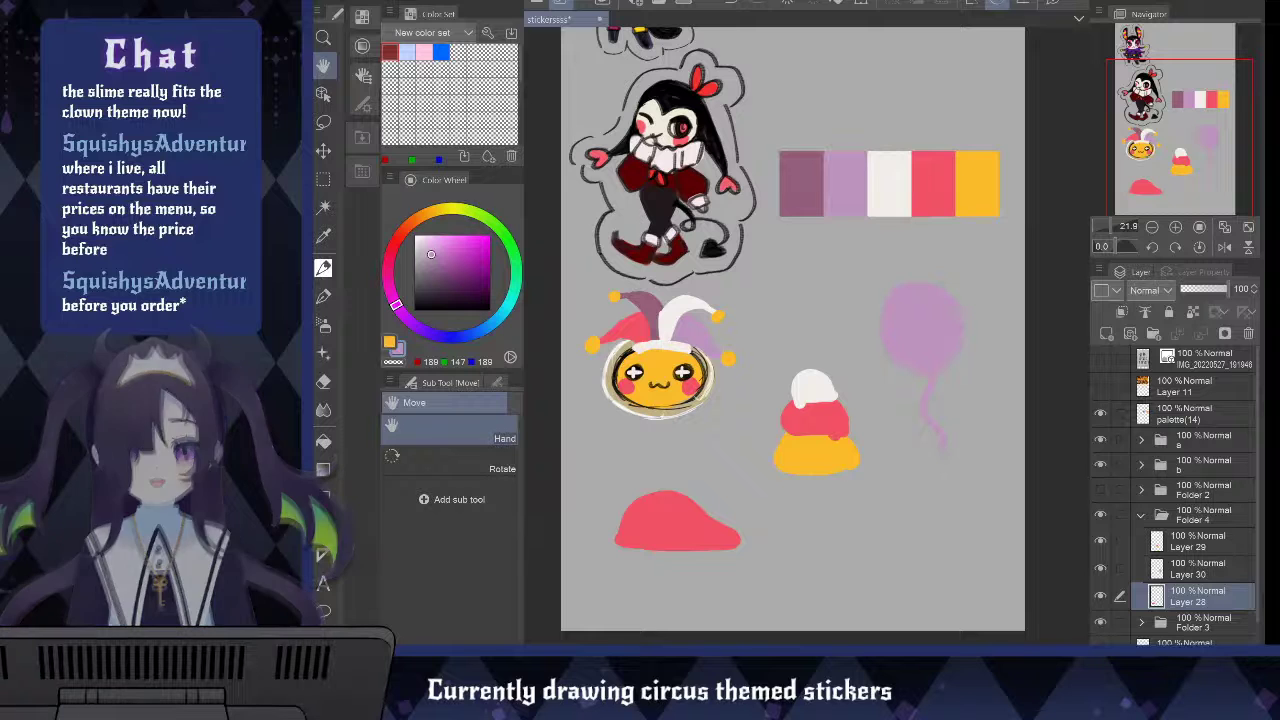
key("i")
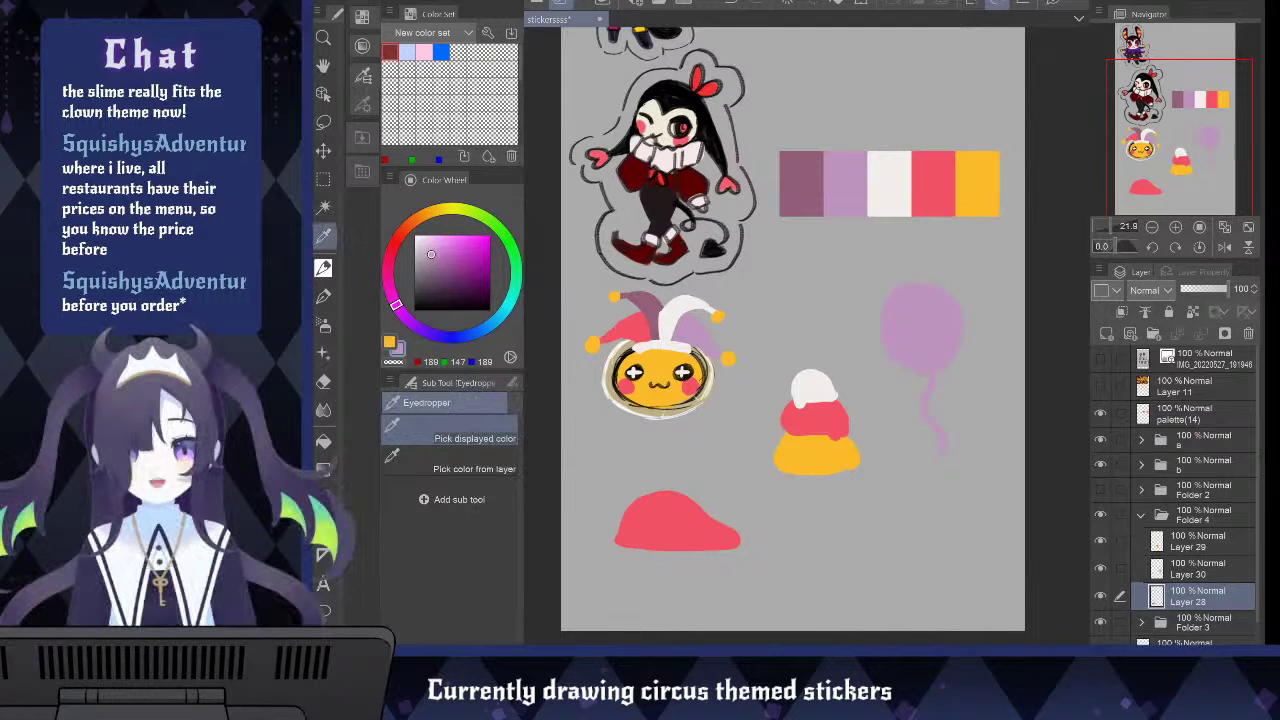
left_click(632, 505)
key("b")
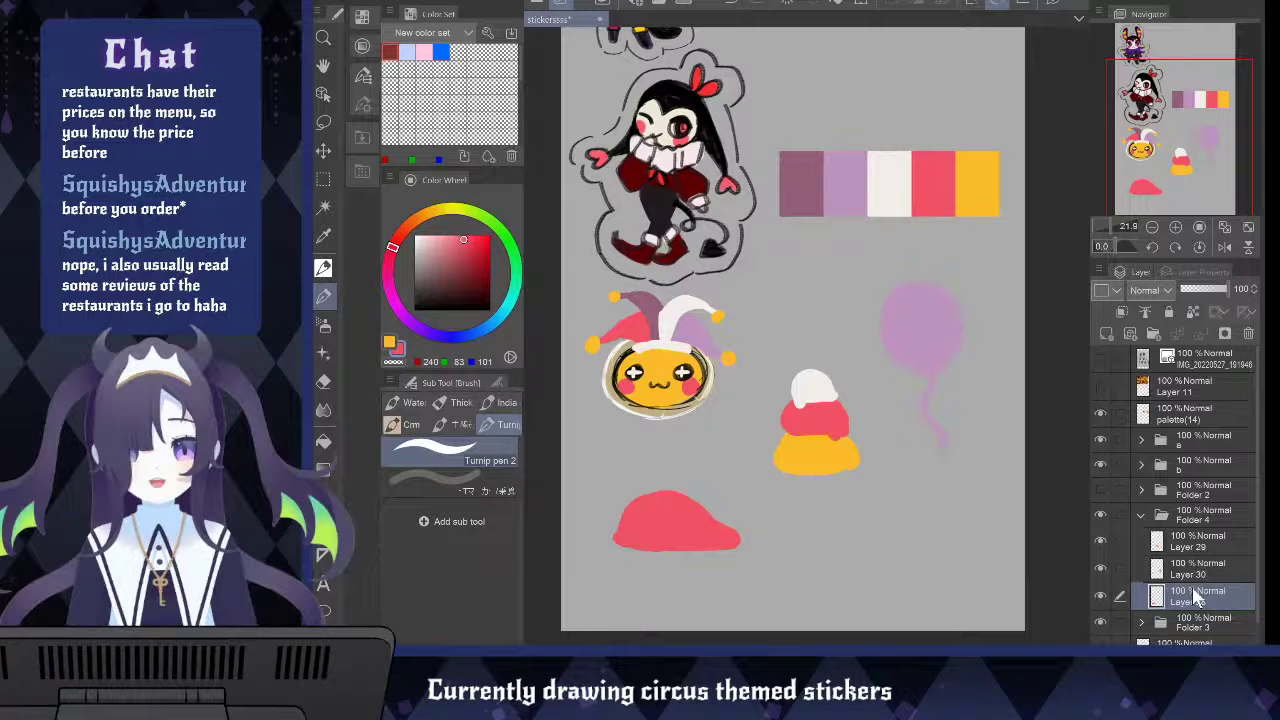
left_click(1101, 594)
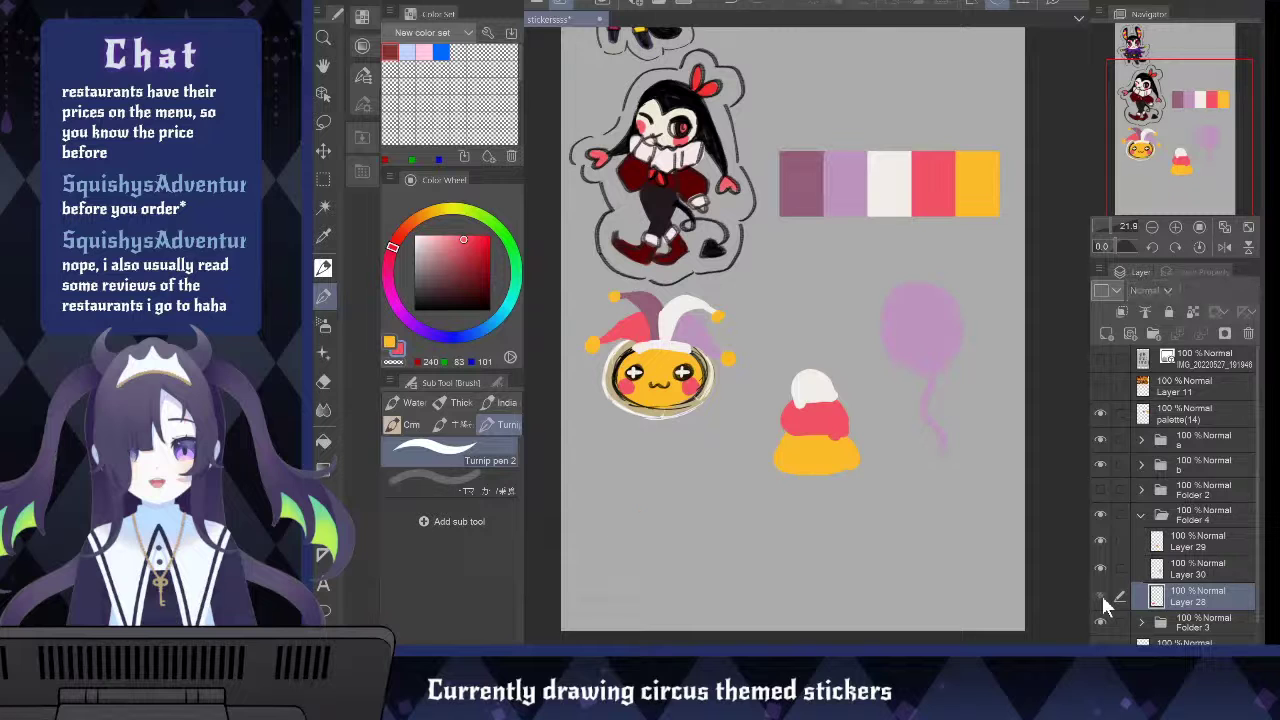
left_click(1102, 595)
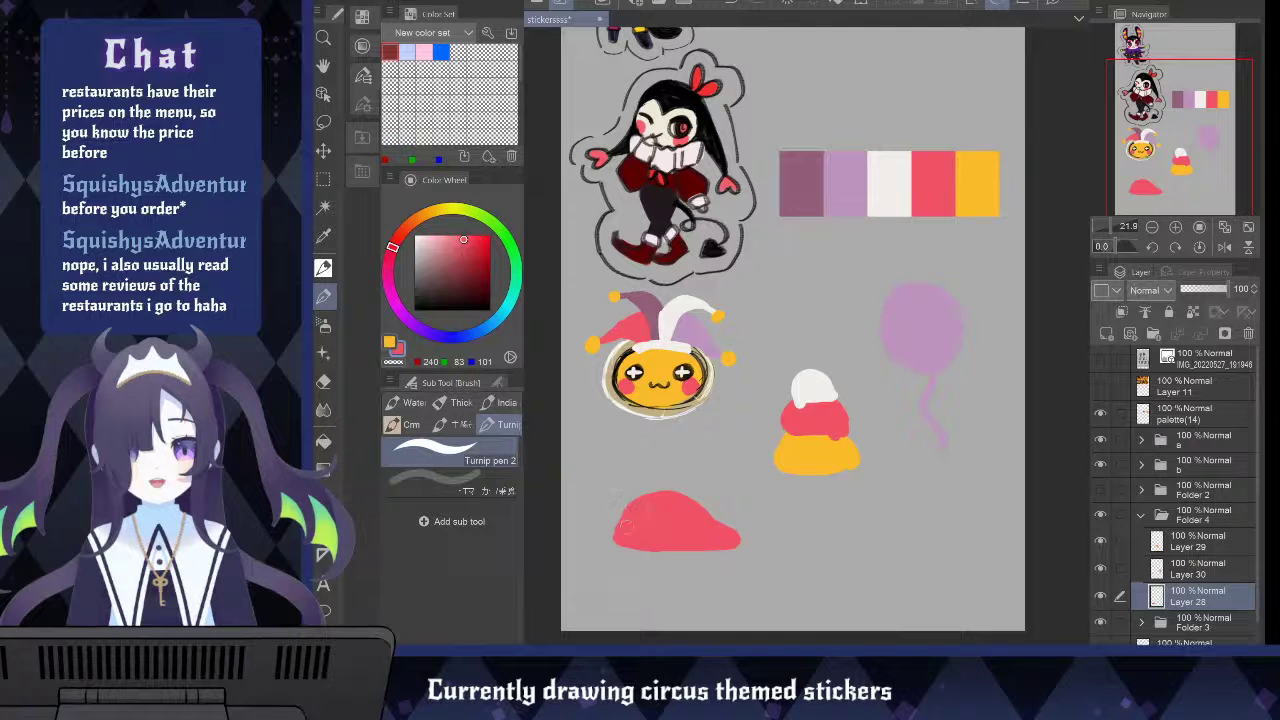
Extend the coral-red slime blob's two lower corners outward so that its base spreads wider
left_click_drag(625, 527, 613, 537)
left_click_drag(703, 543, 735, 535)
key("e")
key("b")
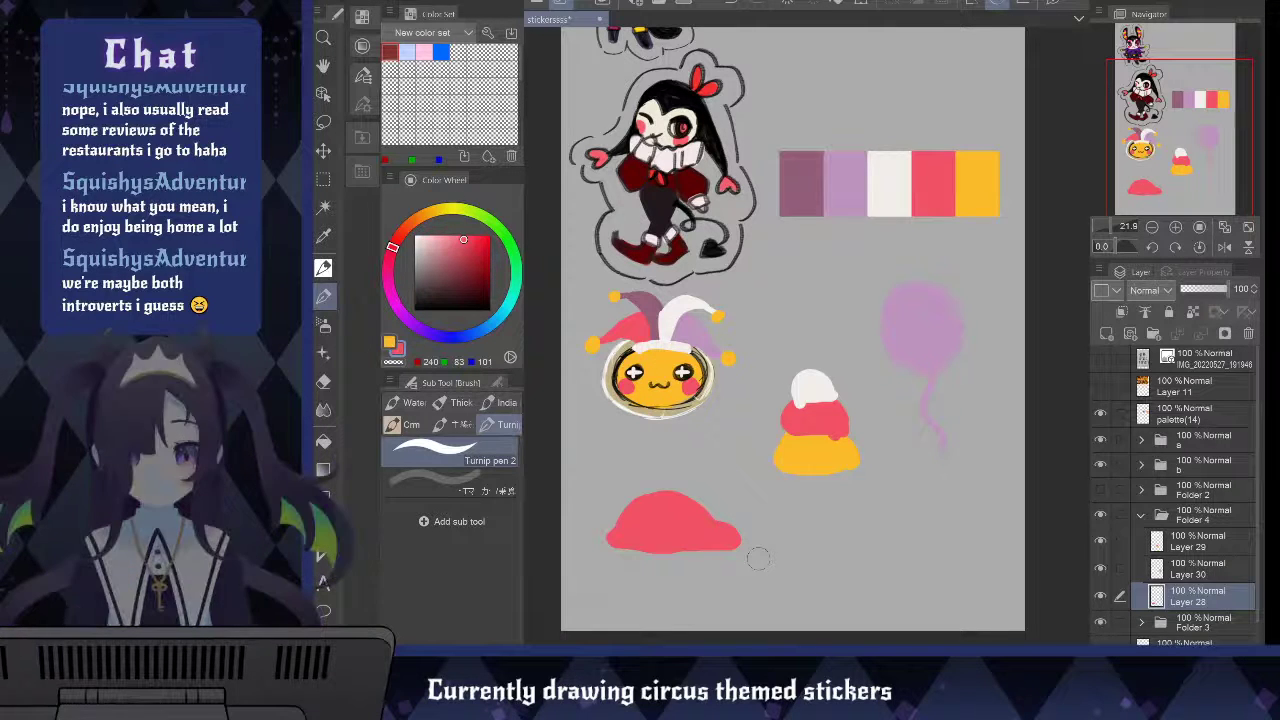
Paint two black oval eyes on the coral-red blob, redoing the first one at a smaller size
left_click(489, 309)
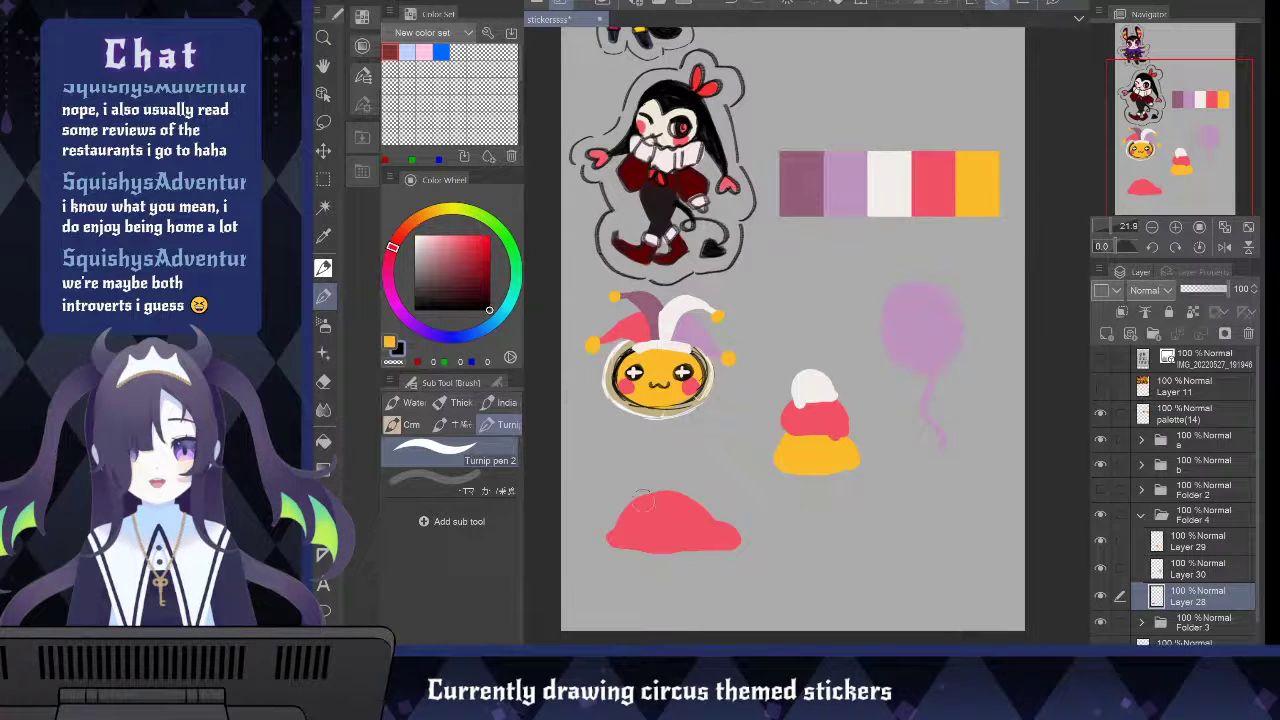
left_click_drag(641, 503, 638, 516)
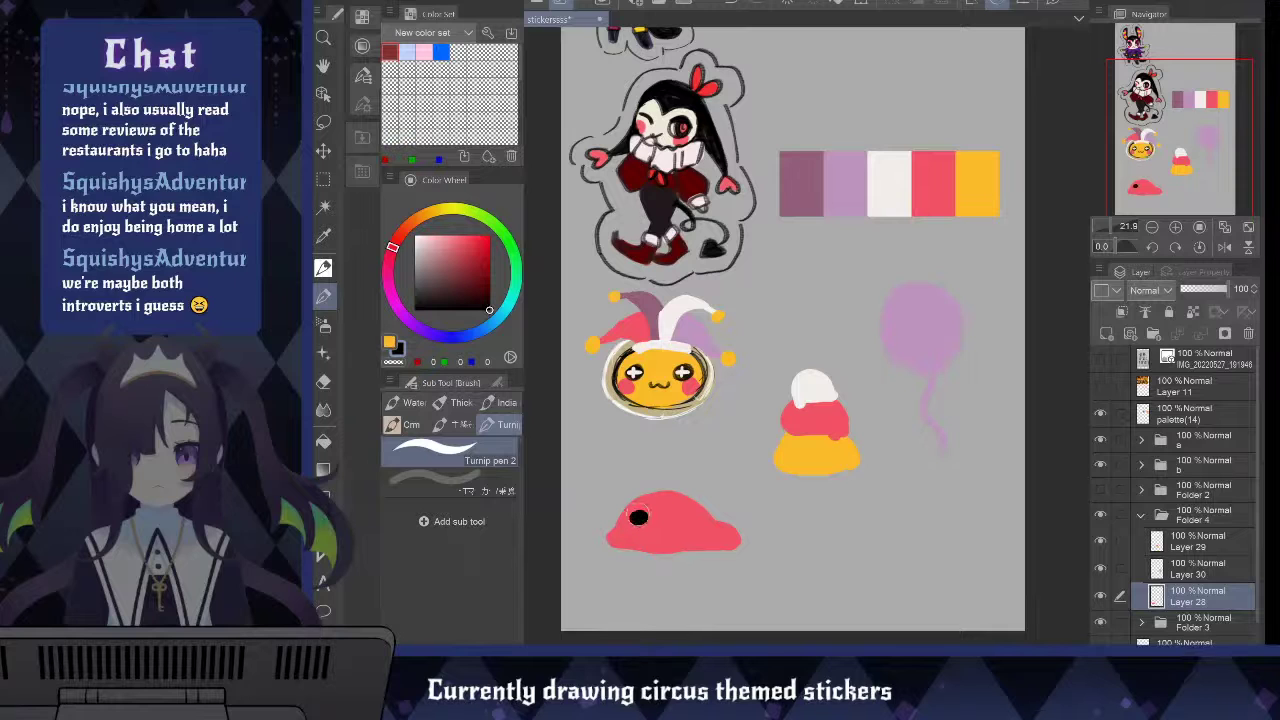
key("ctrl+z")
key("ctrl+z")
left_click(636, 518)
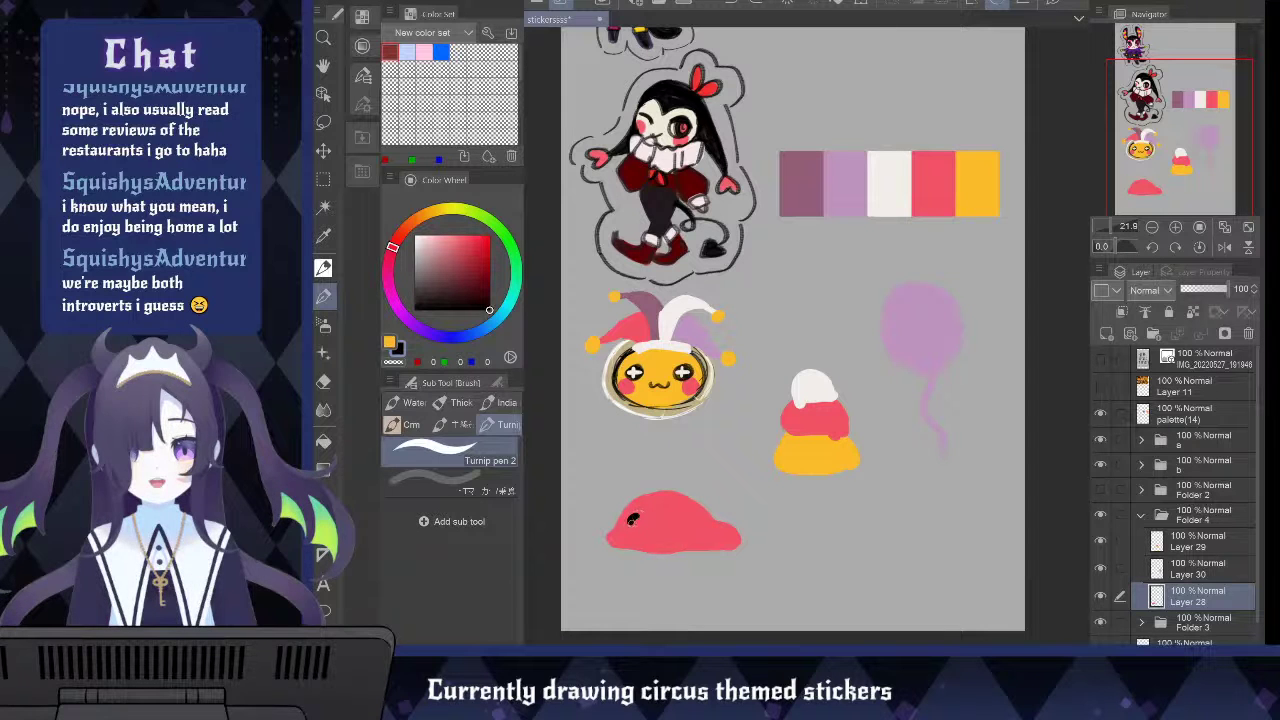
left_click_drag(636, 519, 635, 518)
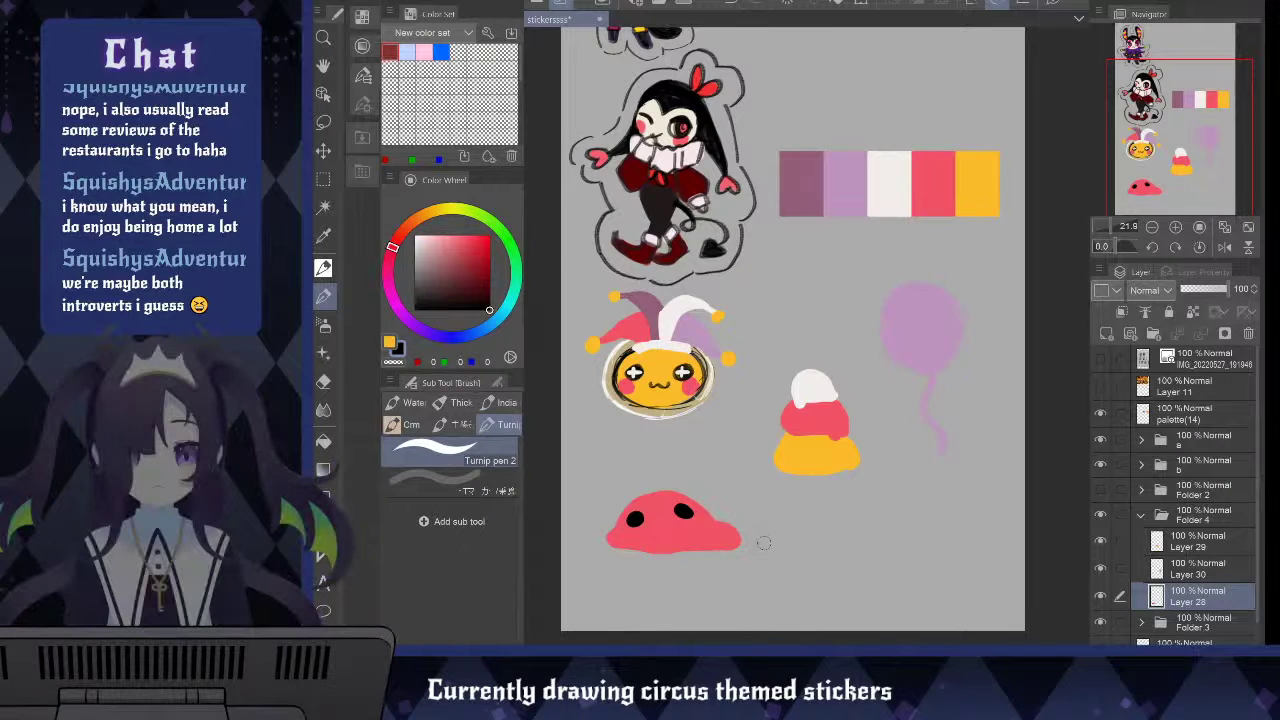
Paint a white cross-shaped highlight inside each black eye of the coral-red blob, reworking the strokes until both eyes match
left_click(808, 372, "alt")
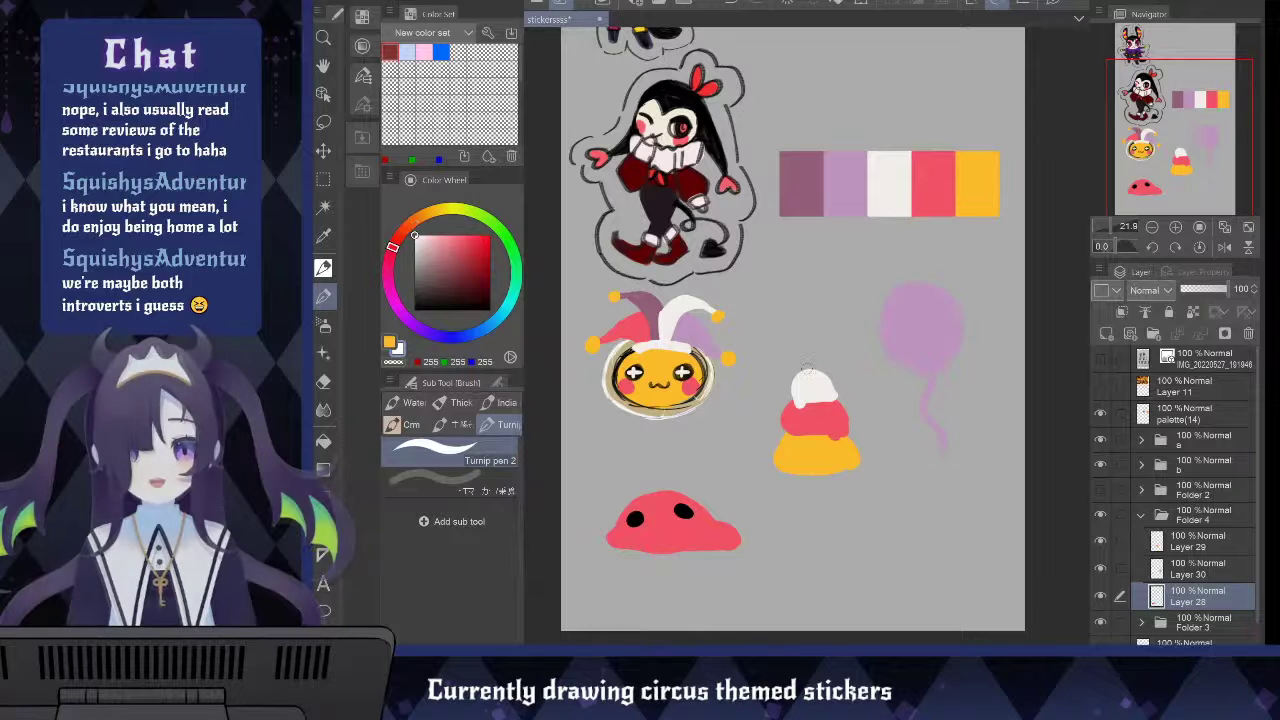
left_click_drag(639, 516, 636, 523)
key("ctrl+z")
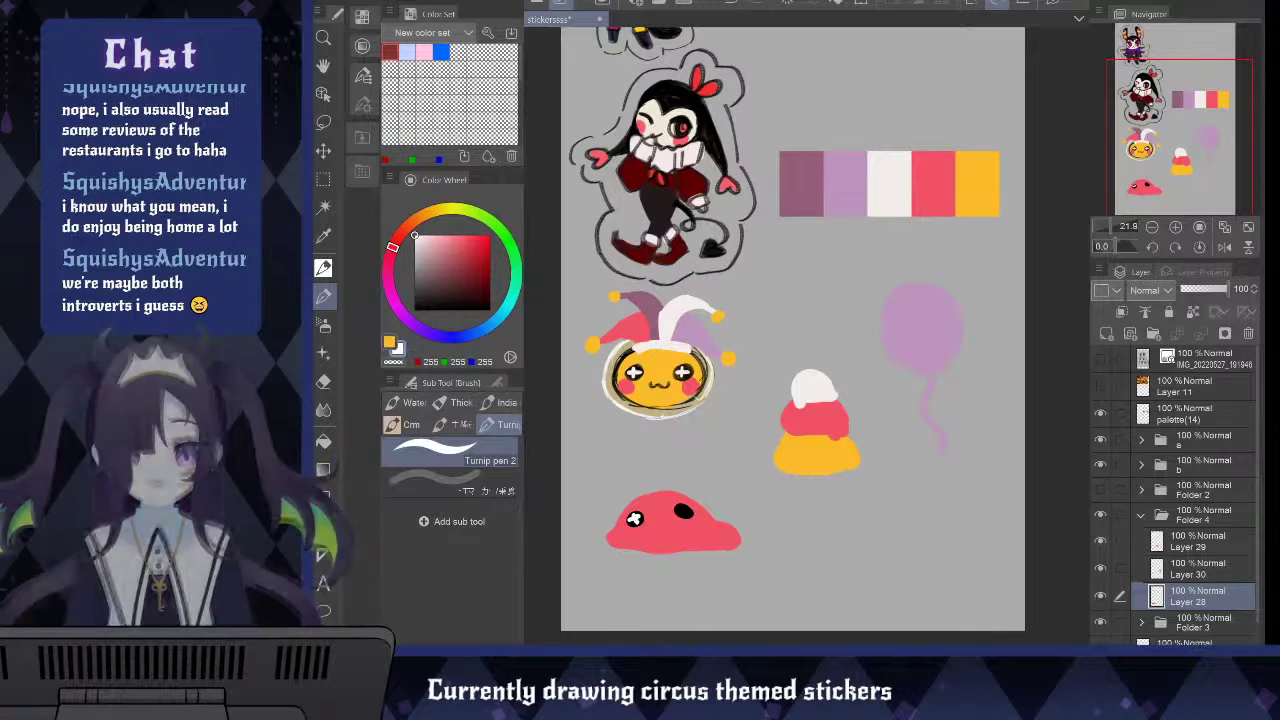
key("ctrl+z")
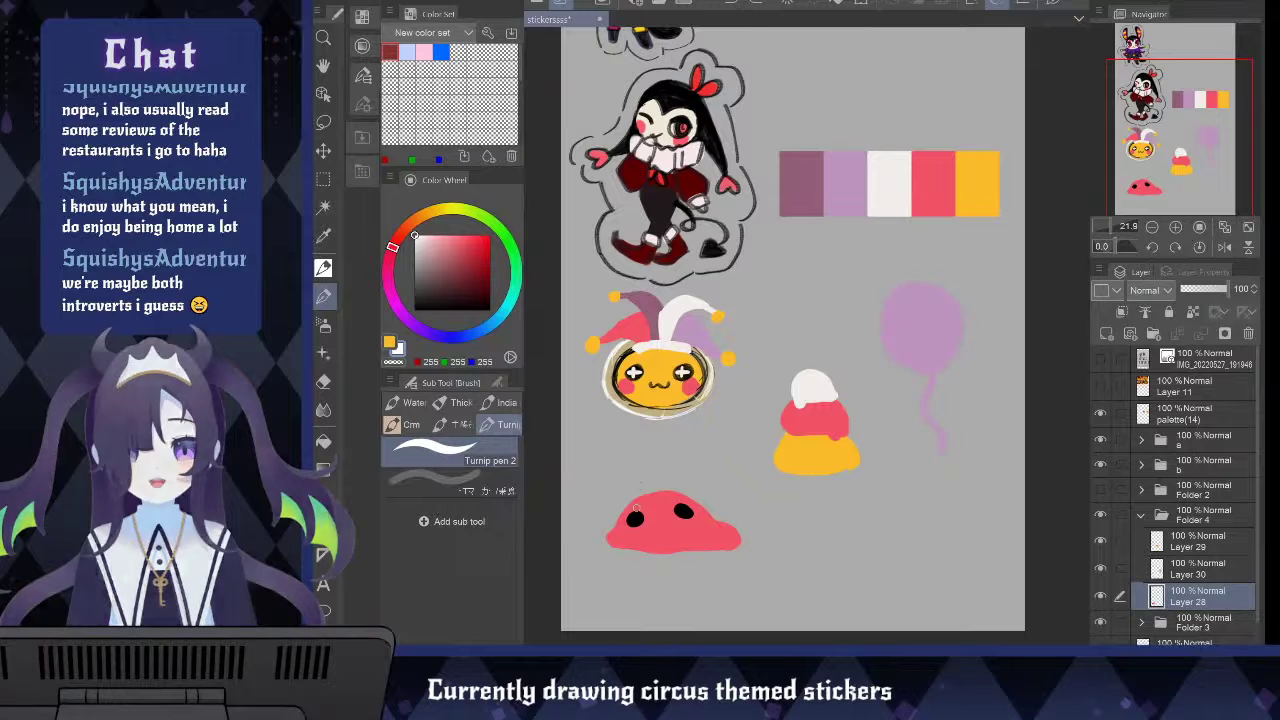
left_click_drag(634, 517, 634, 518)
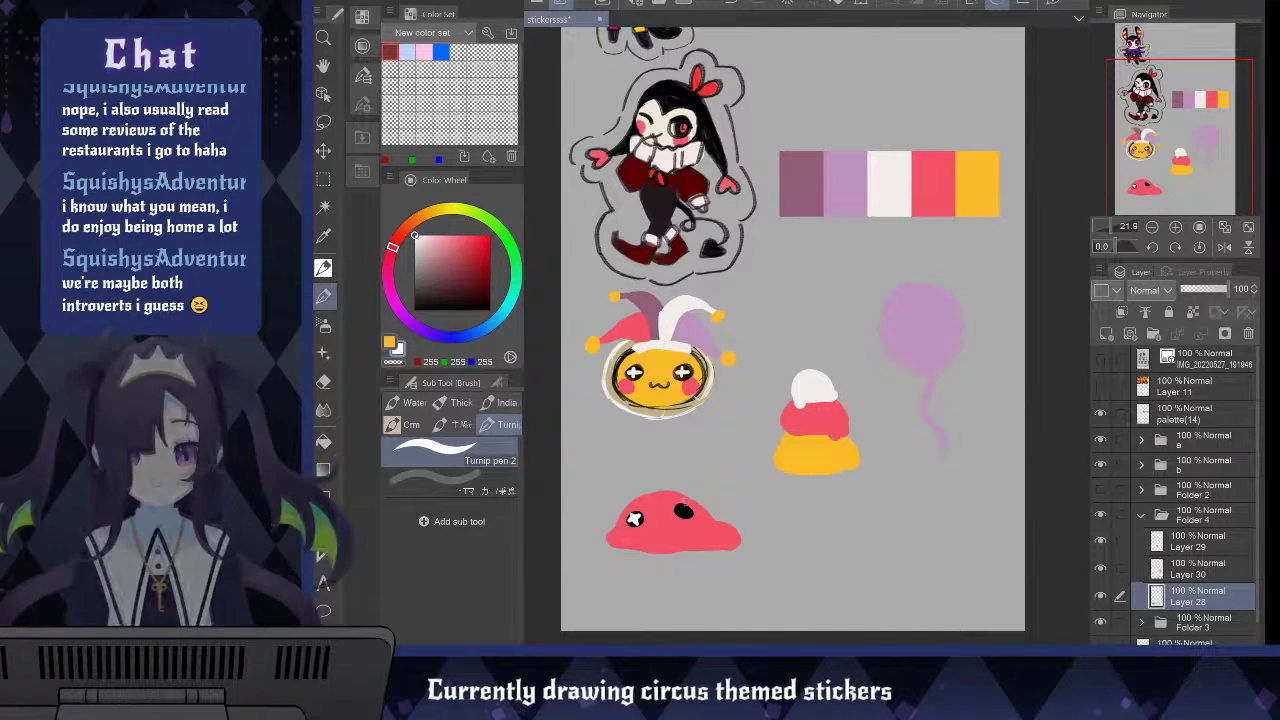
key("ctrl+z")
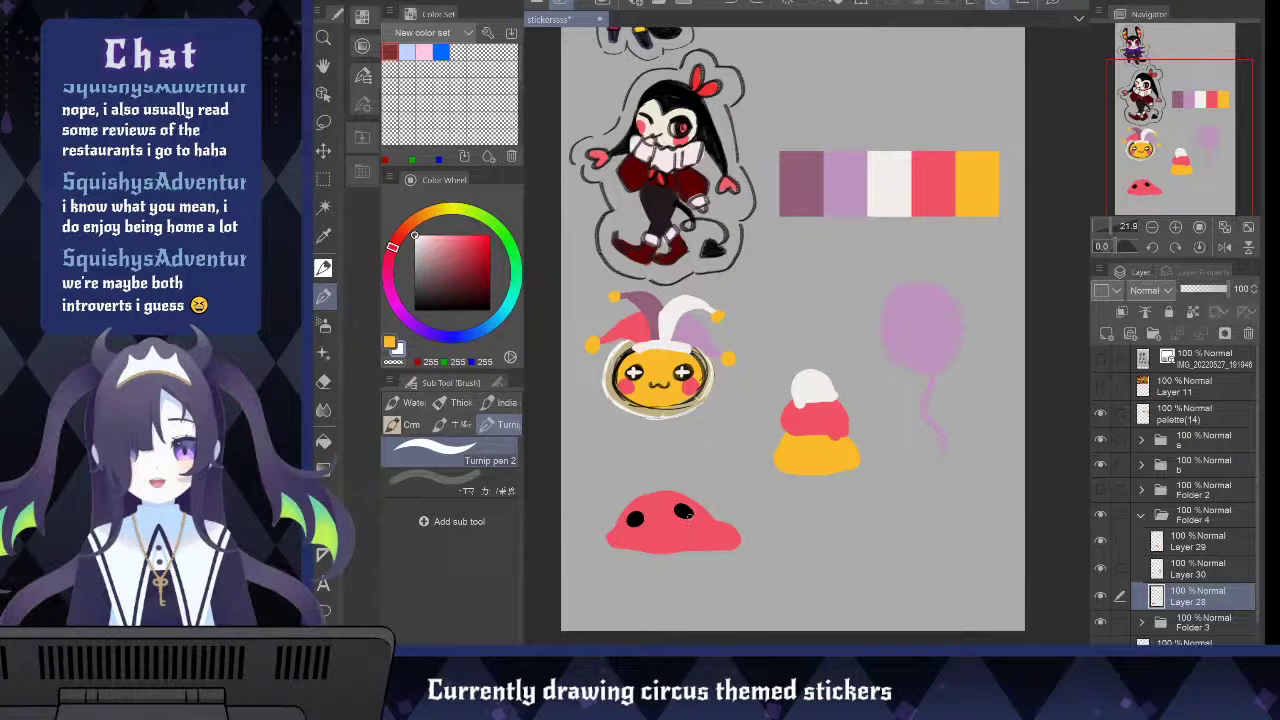
left_click_drag(631, 520, 692, 510)
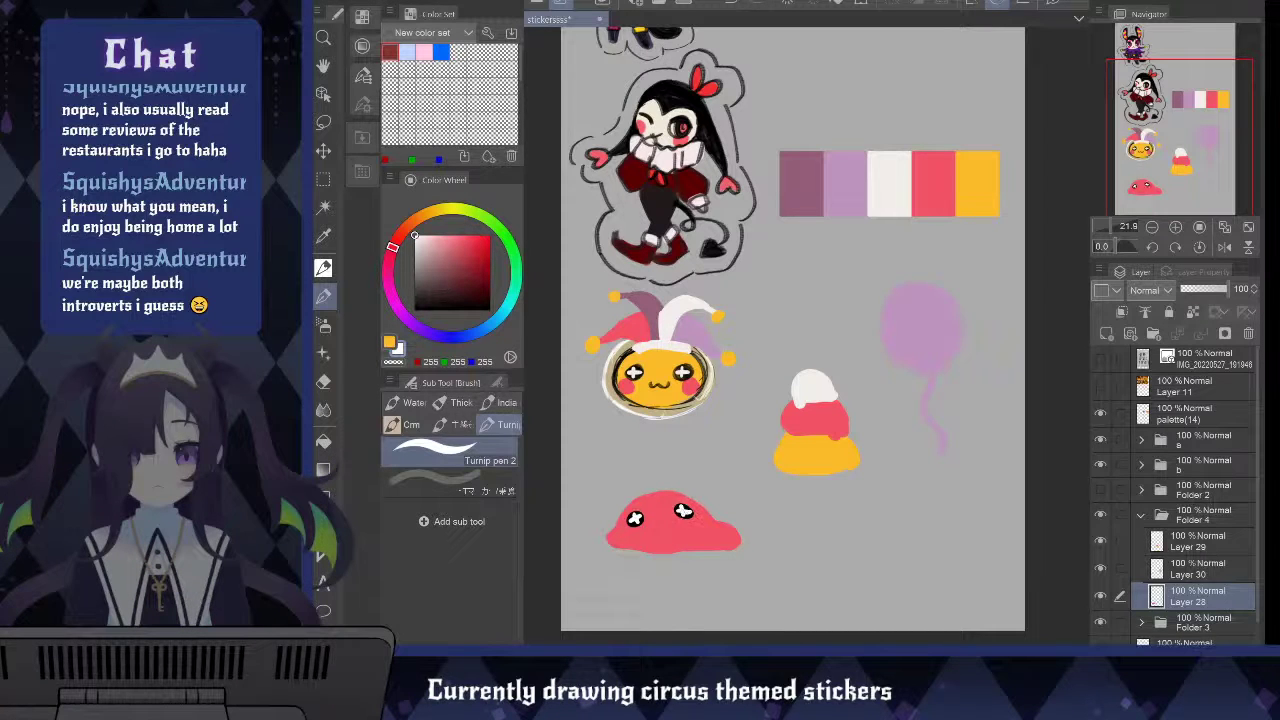
left_click_drag(679, 511, 681, 516)
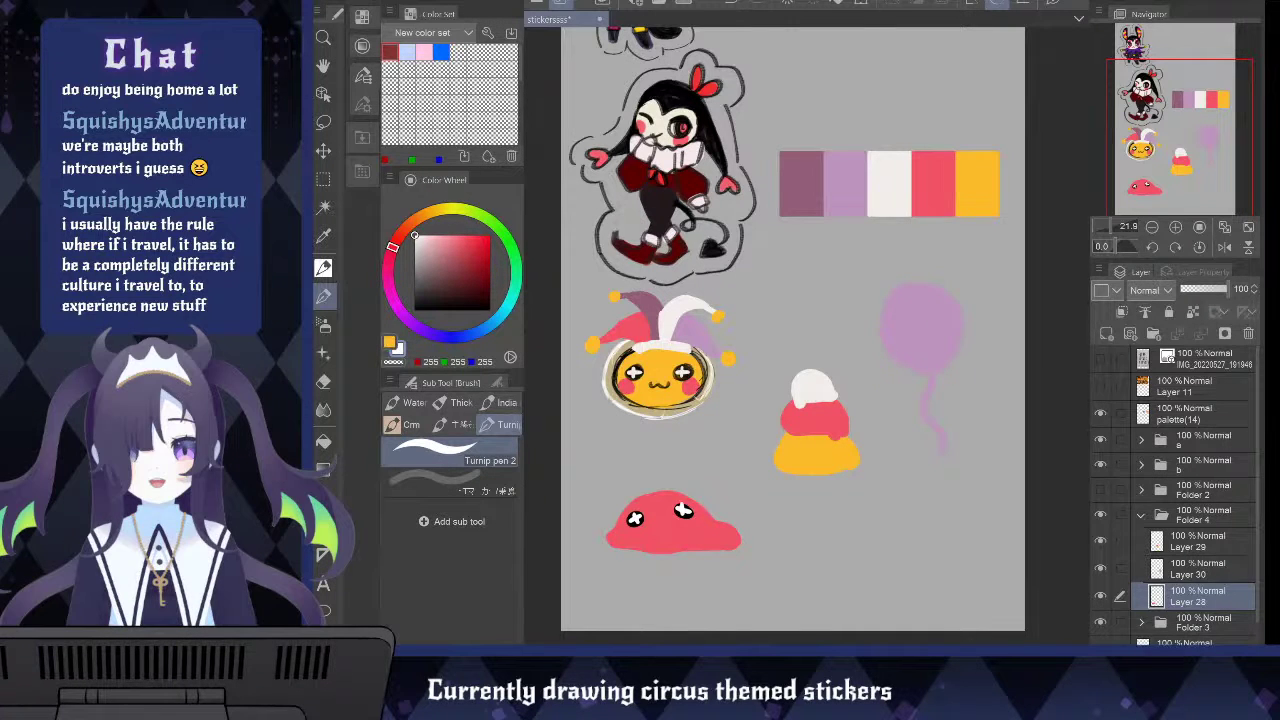
Resample the blob's coral red for the brush and compare the drawing with Layer 28 hidden and shown
key("i")
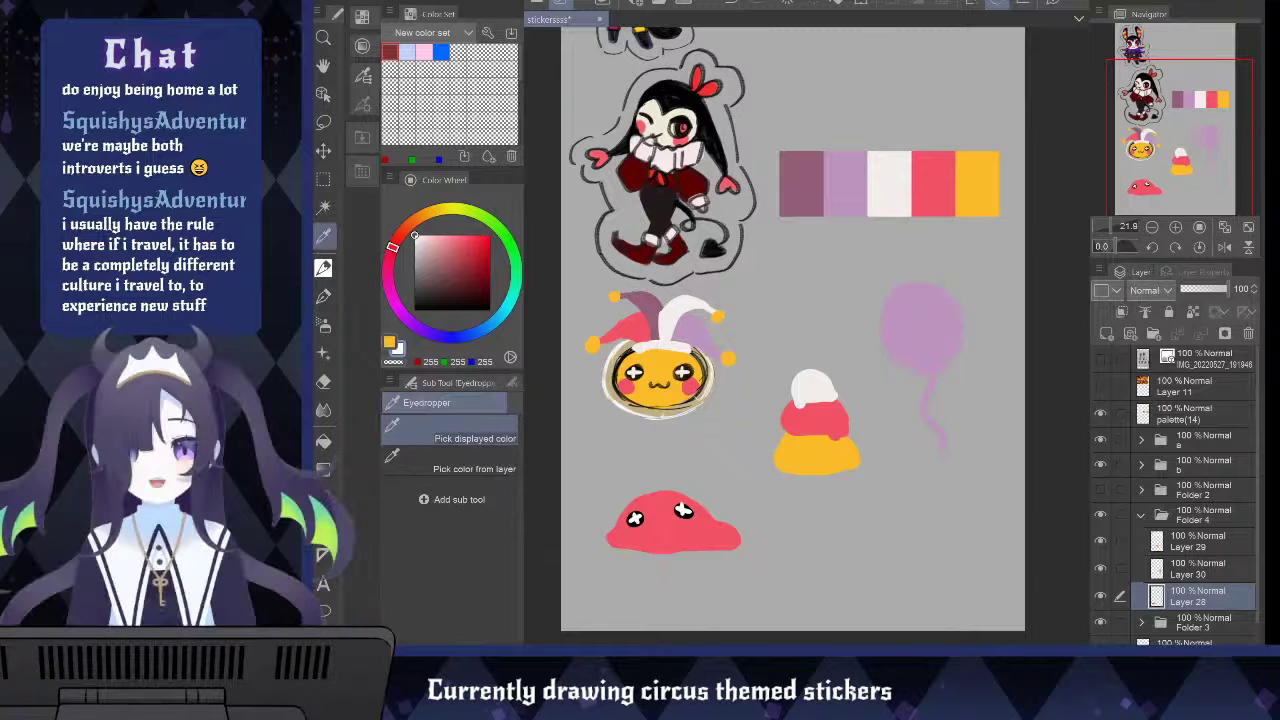
left_click(682, 530)
key("b")
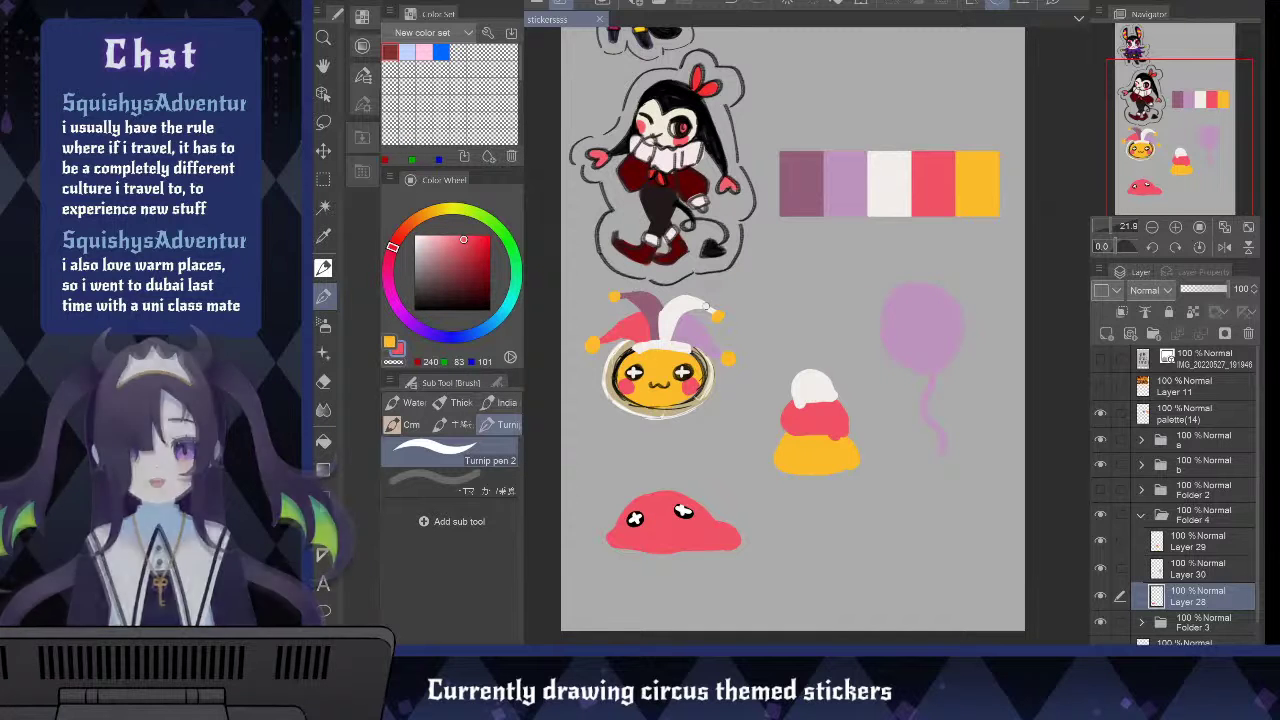
left_click(1100, 595)
left_click(1100, 595)
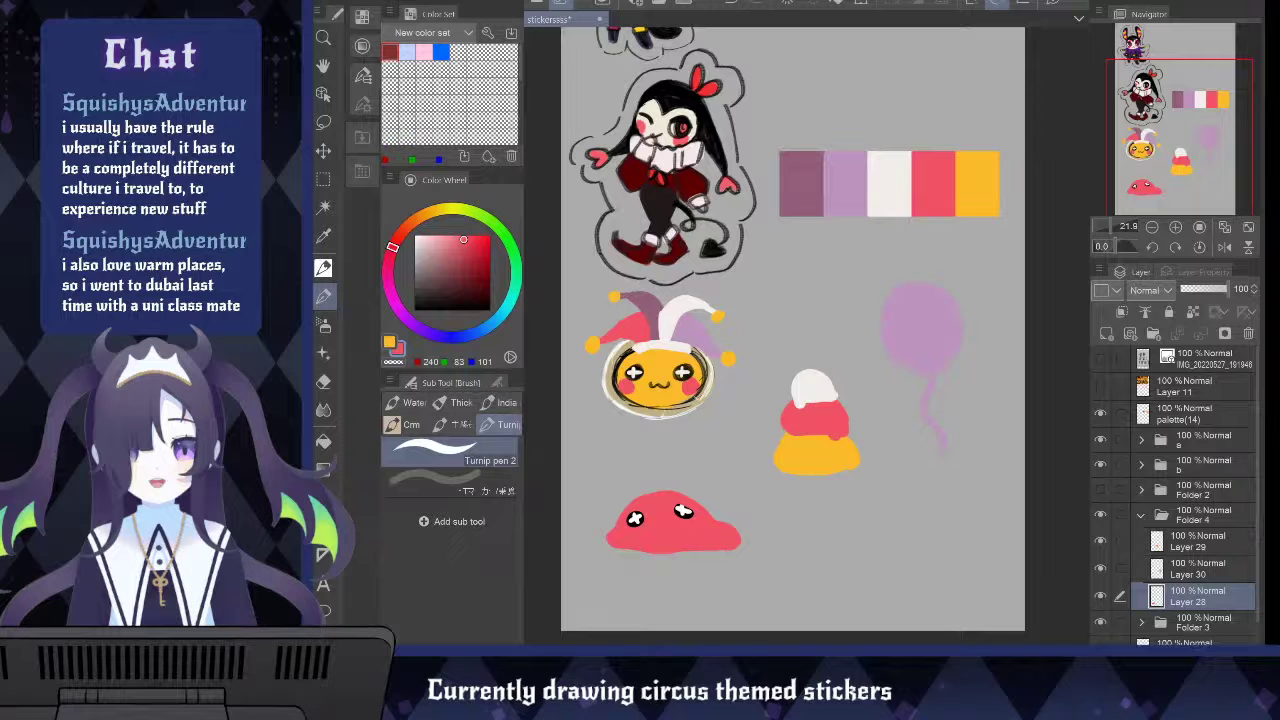
Draw a small black wavy mouth between the coral-red blob's eyes
key("h")
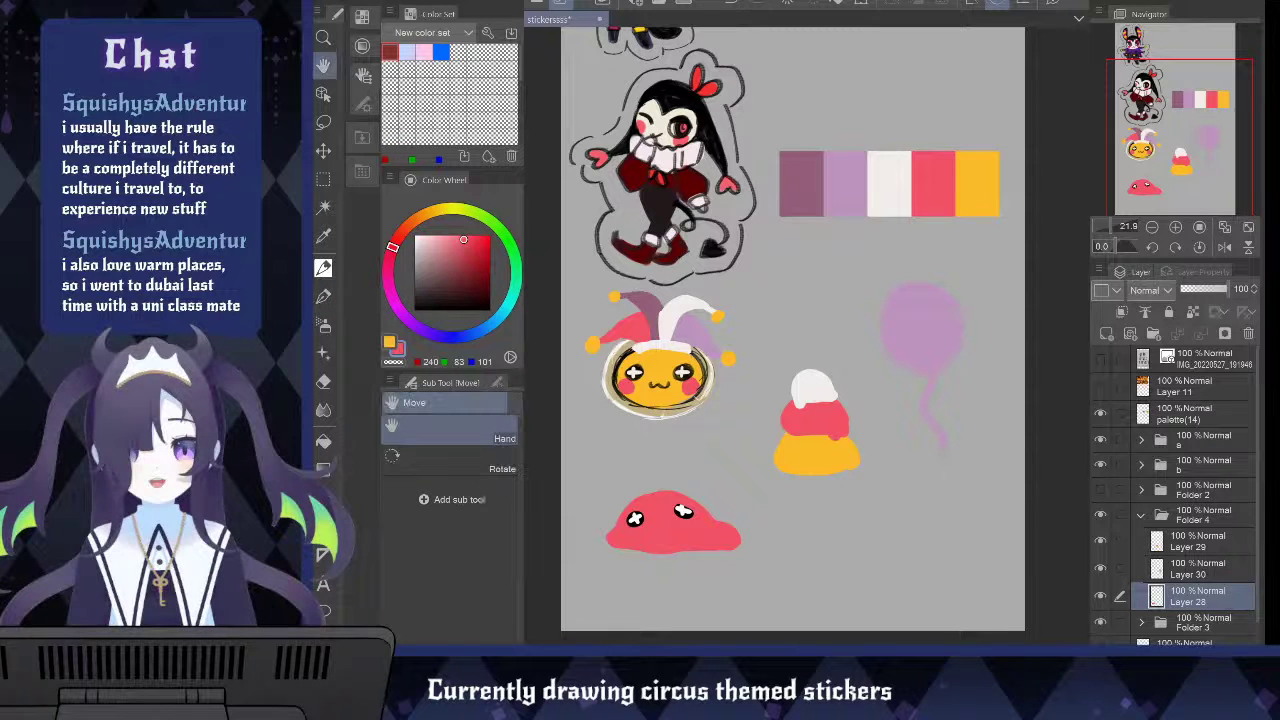
left_click_drag(844, 517, 860, 423)
scroll(860, 423, "up", 1)
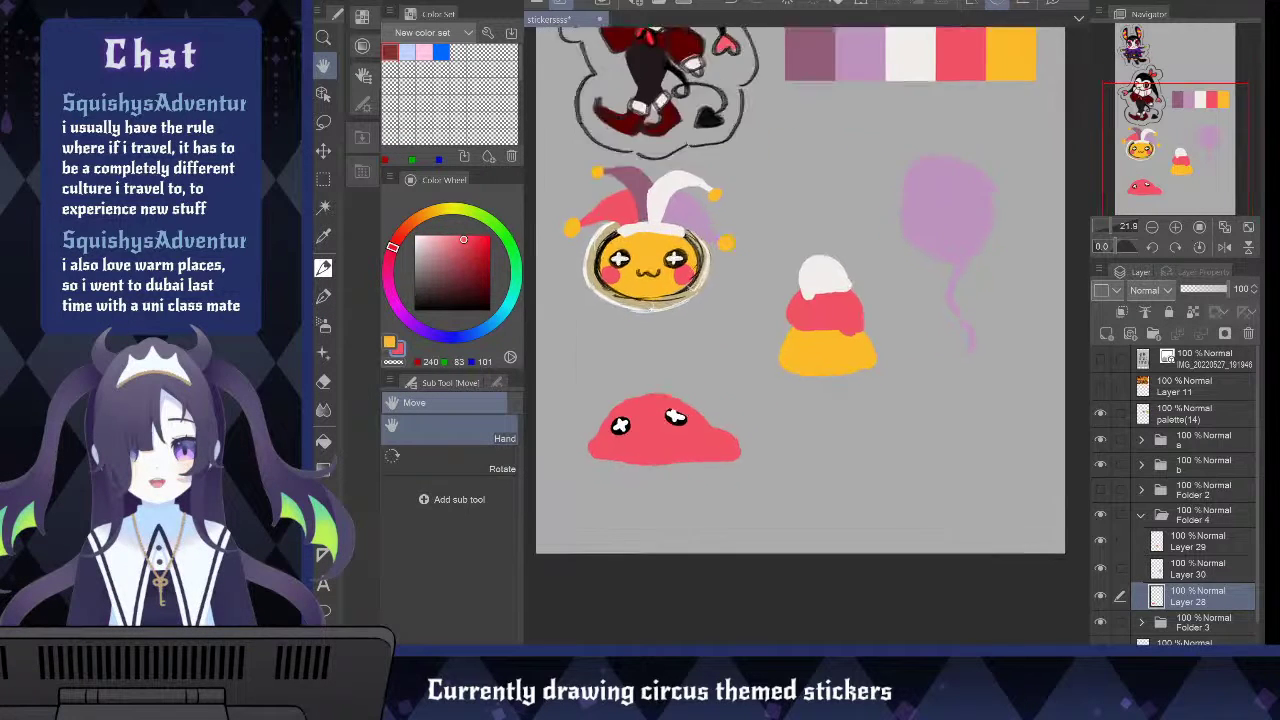
scroll(800, 300, "up", 1)
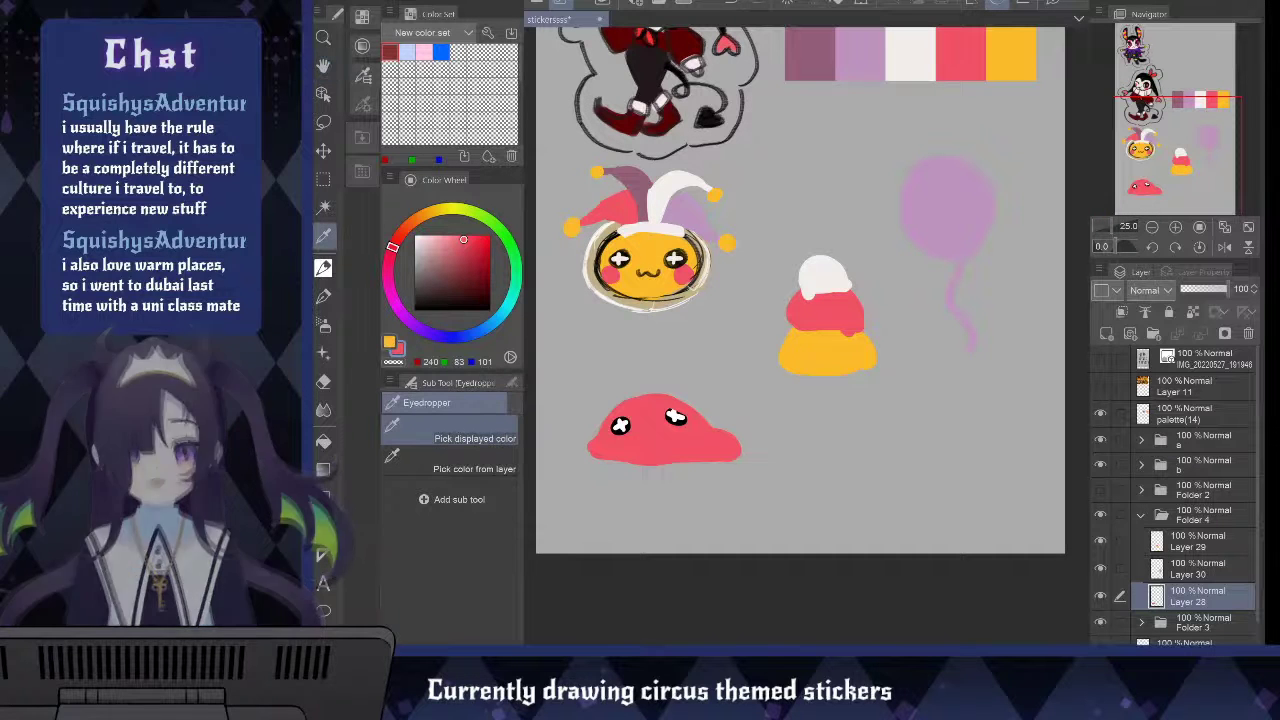
left_click(611, 239, "alt")
left_click(622, 250, "alt")
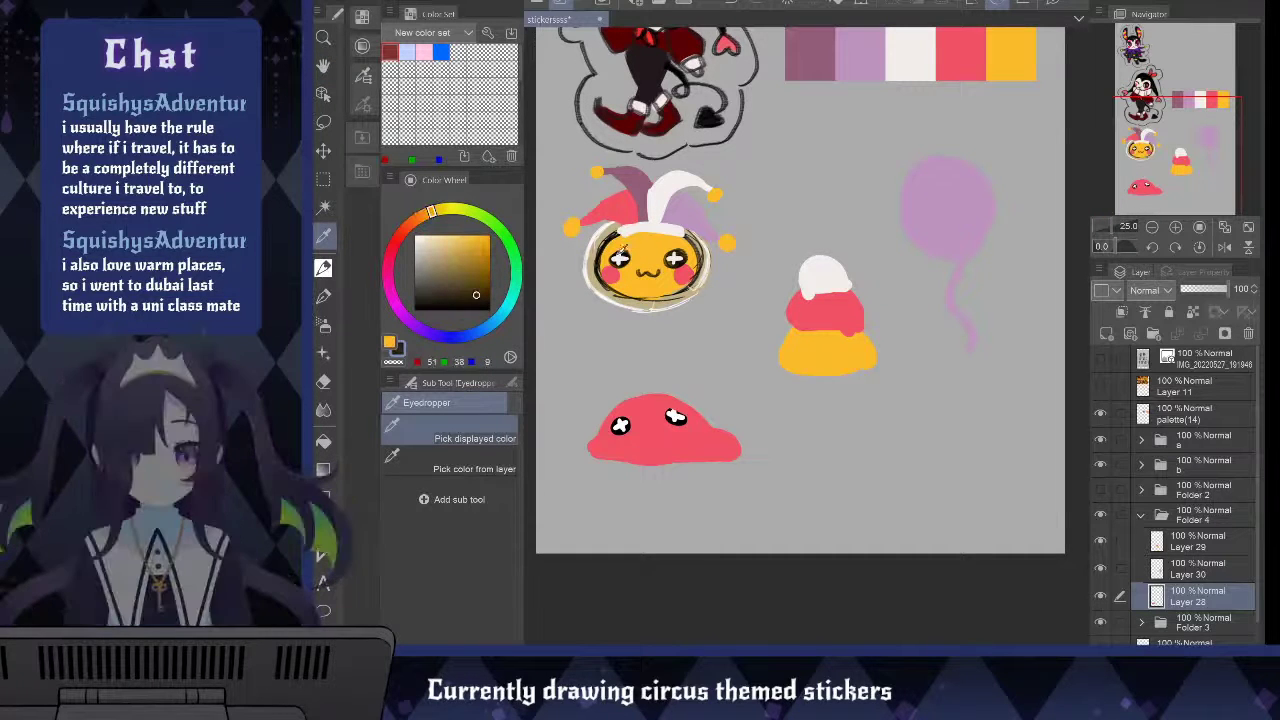
left_click_drag(480, 270, 518, 332)
key("b")
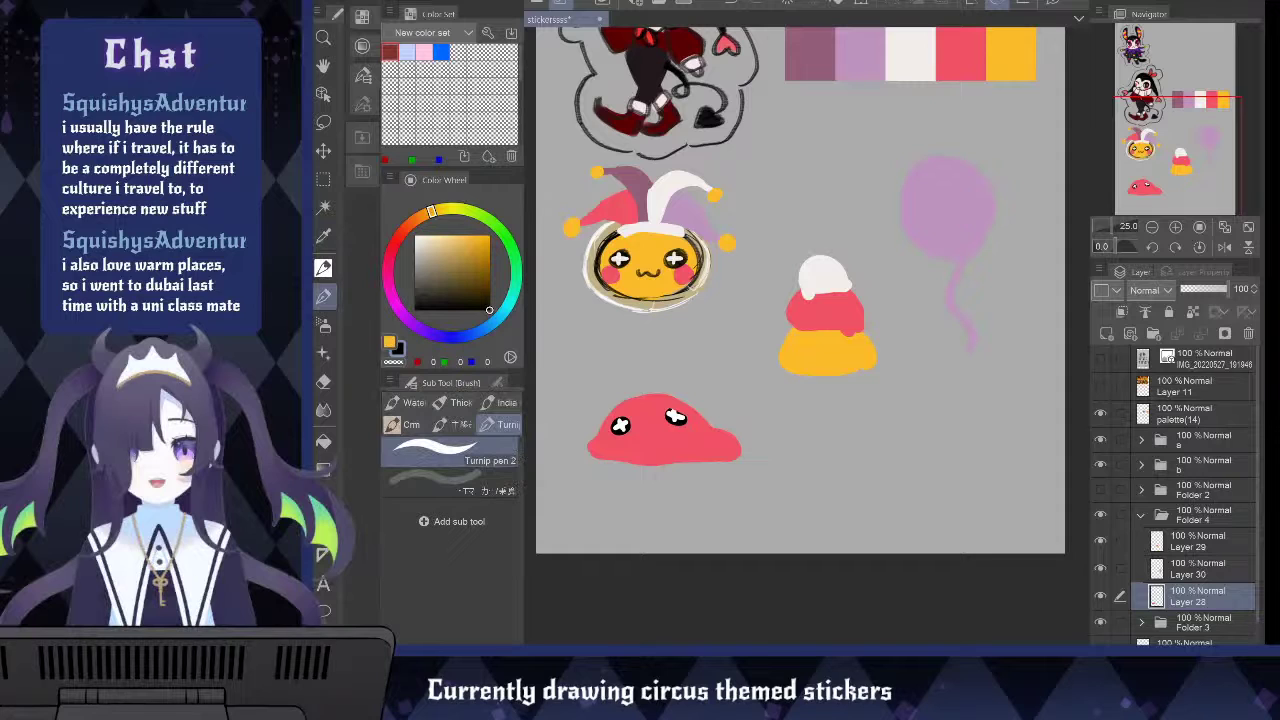
left_click_drag(641, 426, 652, 428)
key("ctrl+z")
left_click_drag(638, 425, 656, 424)
Sample the blob's coral red and paint over the wavy mouth with it
key("x")
key("i")
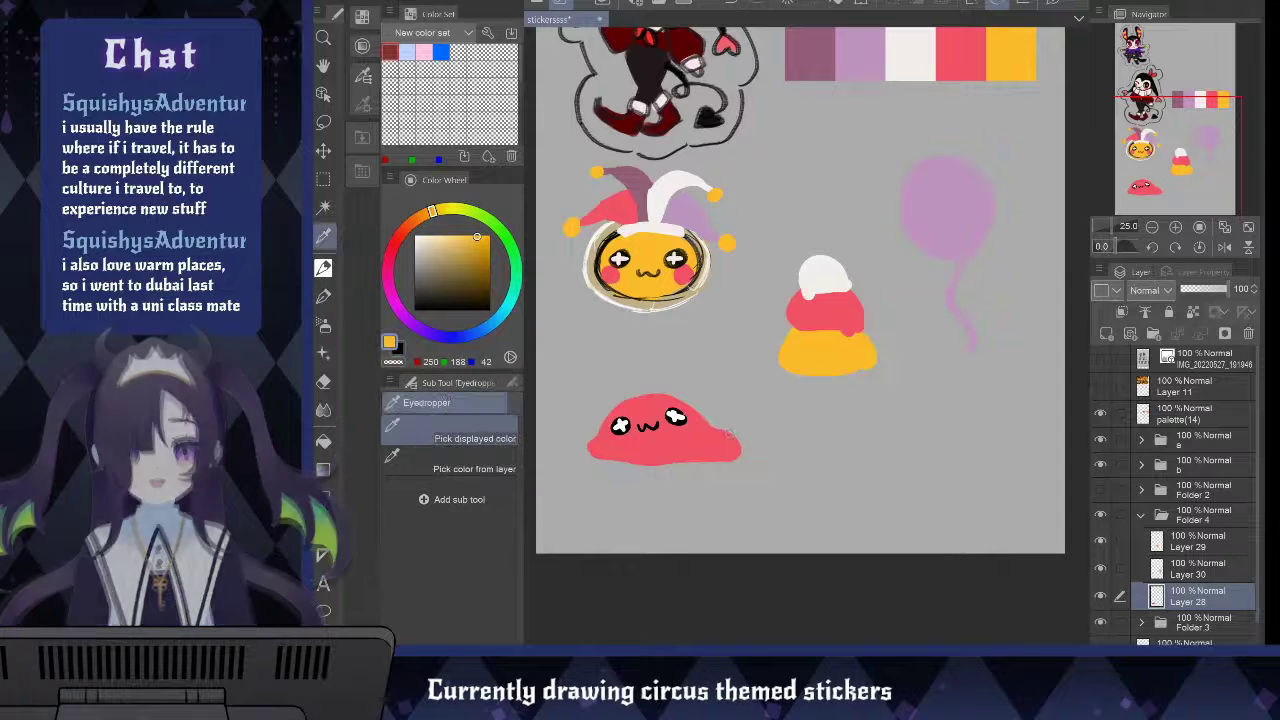
key("p")
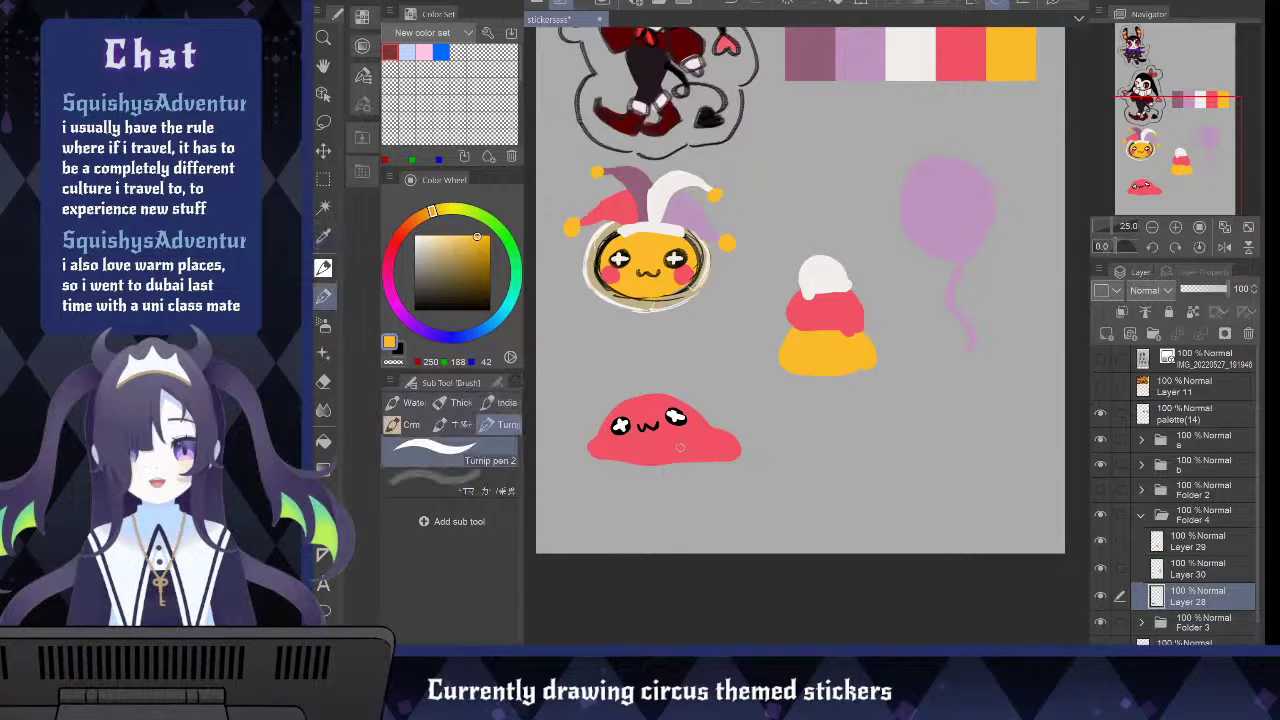
key("x")
key("i")
left_click(686, 441, "alt")
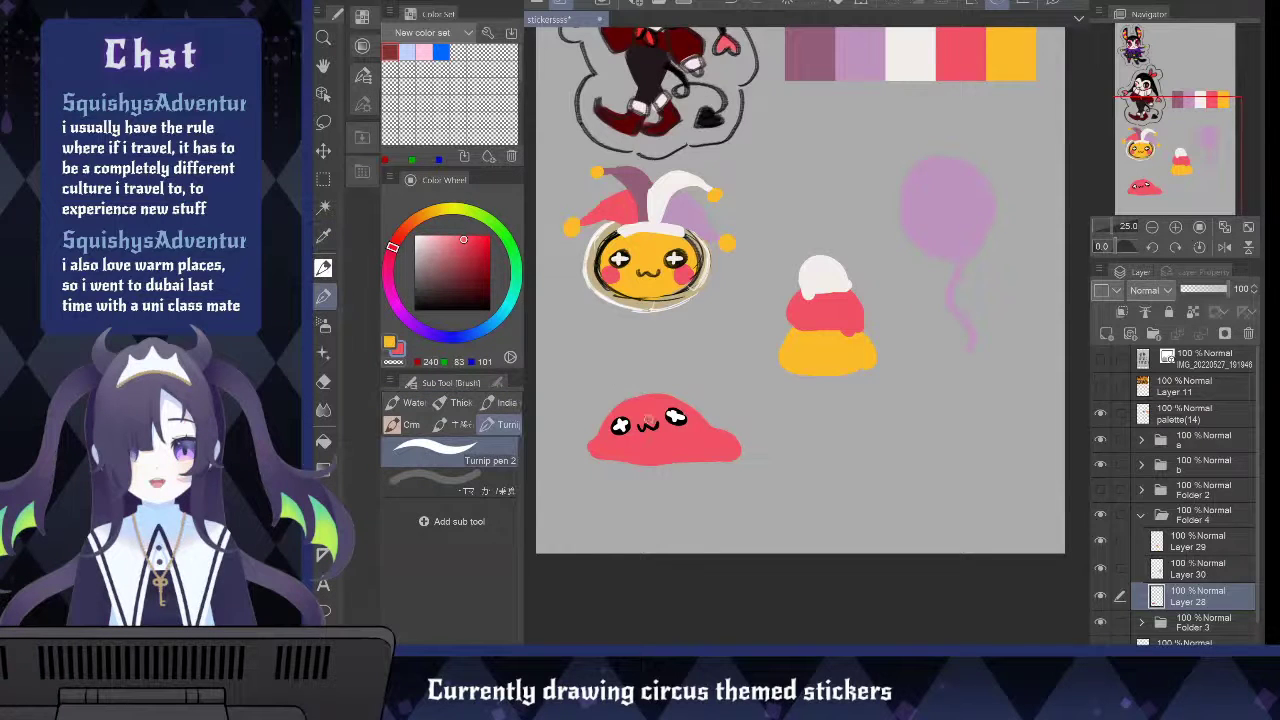
mouse_move(650, 420)
left_mouse_down()
mouse_move(645, 431)
mouse_move(656, 418)
left_mouse_up()
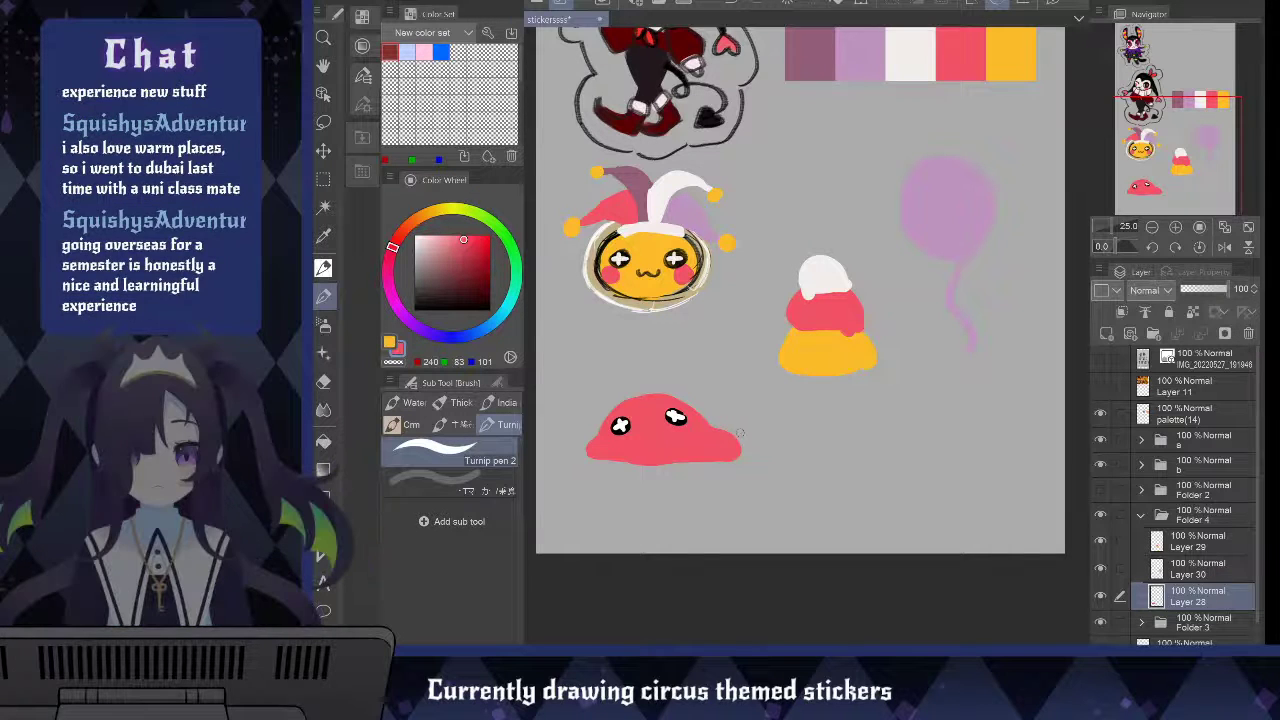
Paint a dripping gold patch with a raised peak over the top of the coral-red blob's head
key("x")
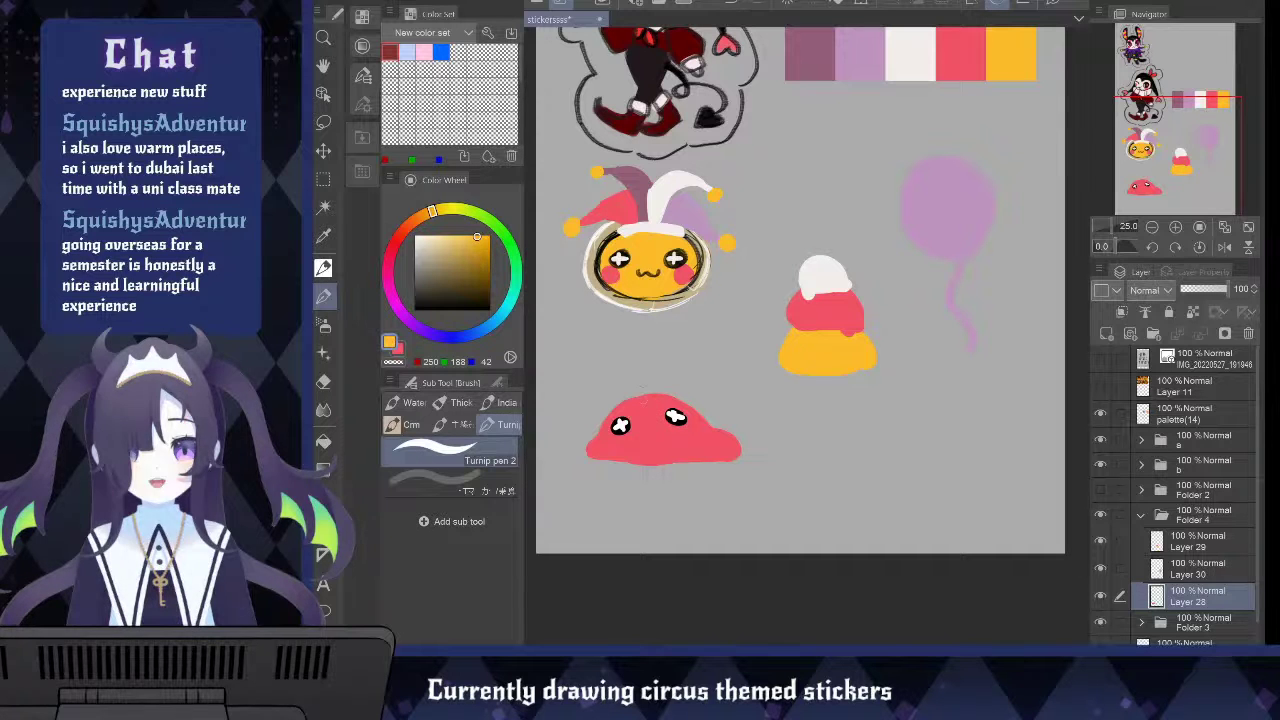
mouse_move(692, 412)
left_mouse_down()
mouse_move(646, 394)
mouse_move(636, 400)
mouse_move(684, 402)
mouse_move(640, 420)
mouse_move(670, 405)
left_mouse_up()
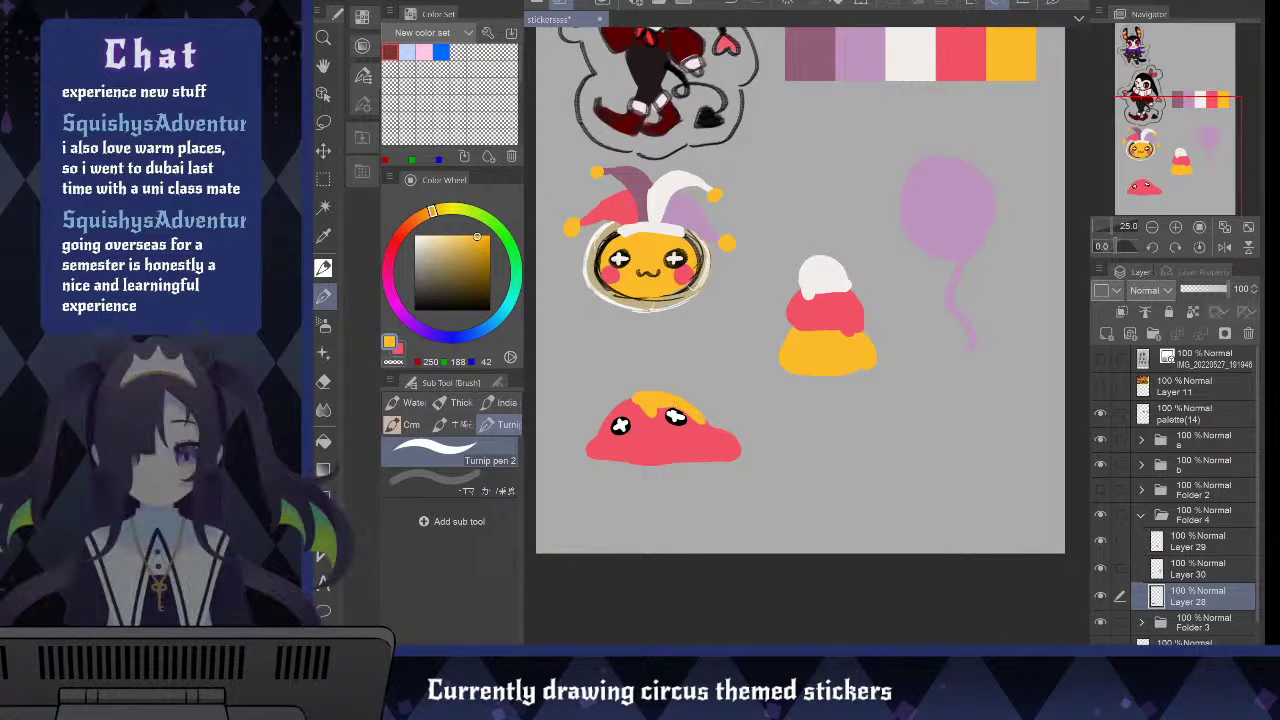
left_click_drag(690, 393, 672, 389)
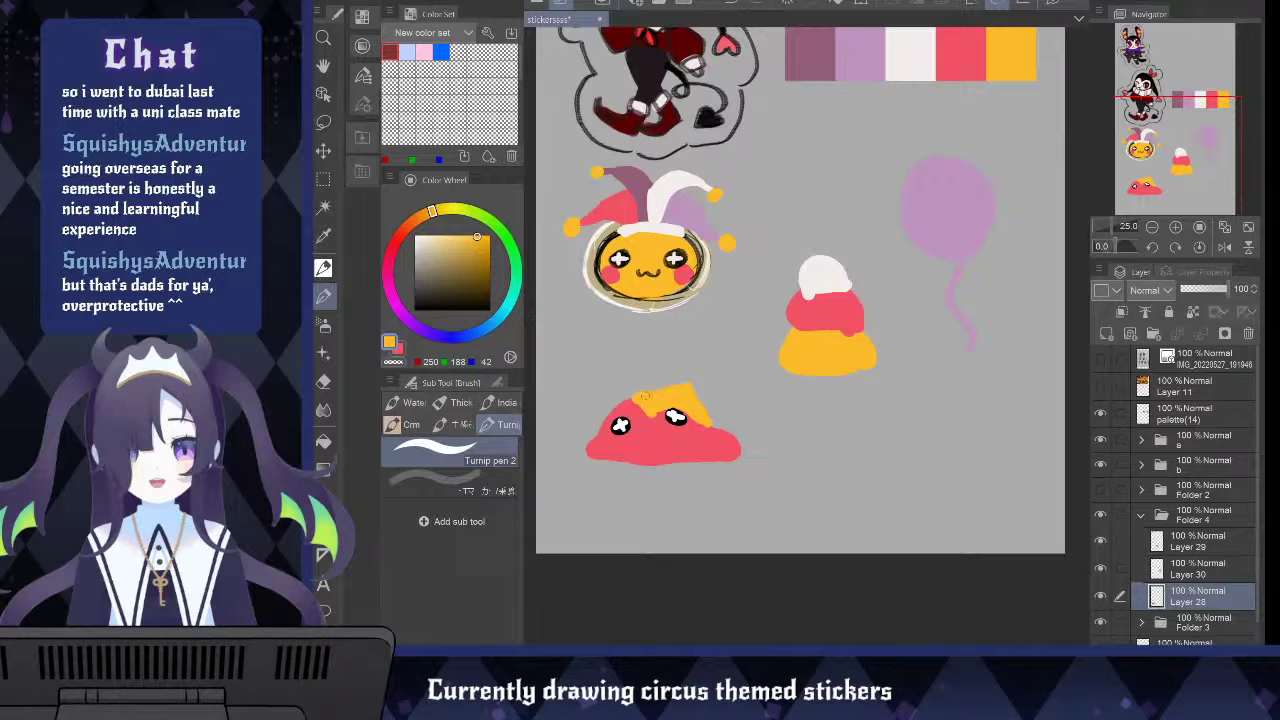
left_click_drag(640, 396, 652, 418)
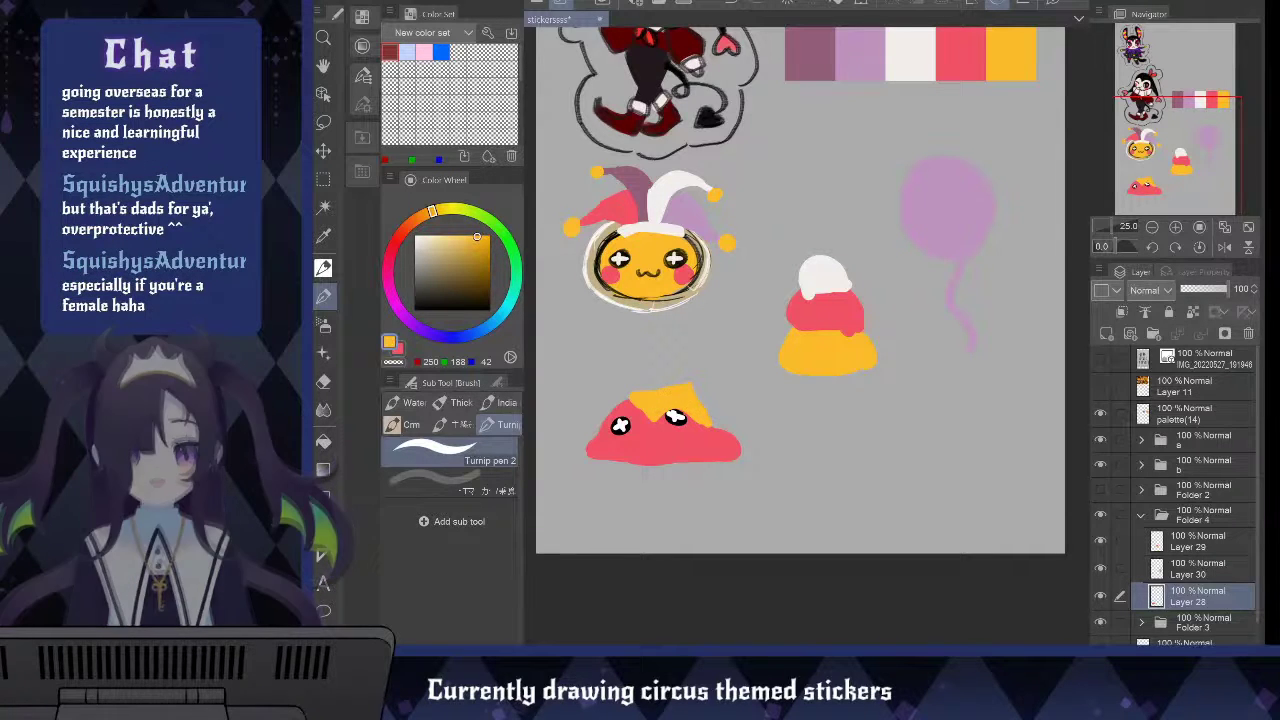
Paint a tilted pointed hat on the blob's gold top in the palette's plum
key("i")
key("x")
left_click(812, 52)
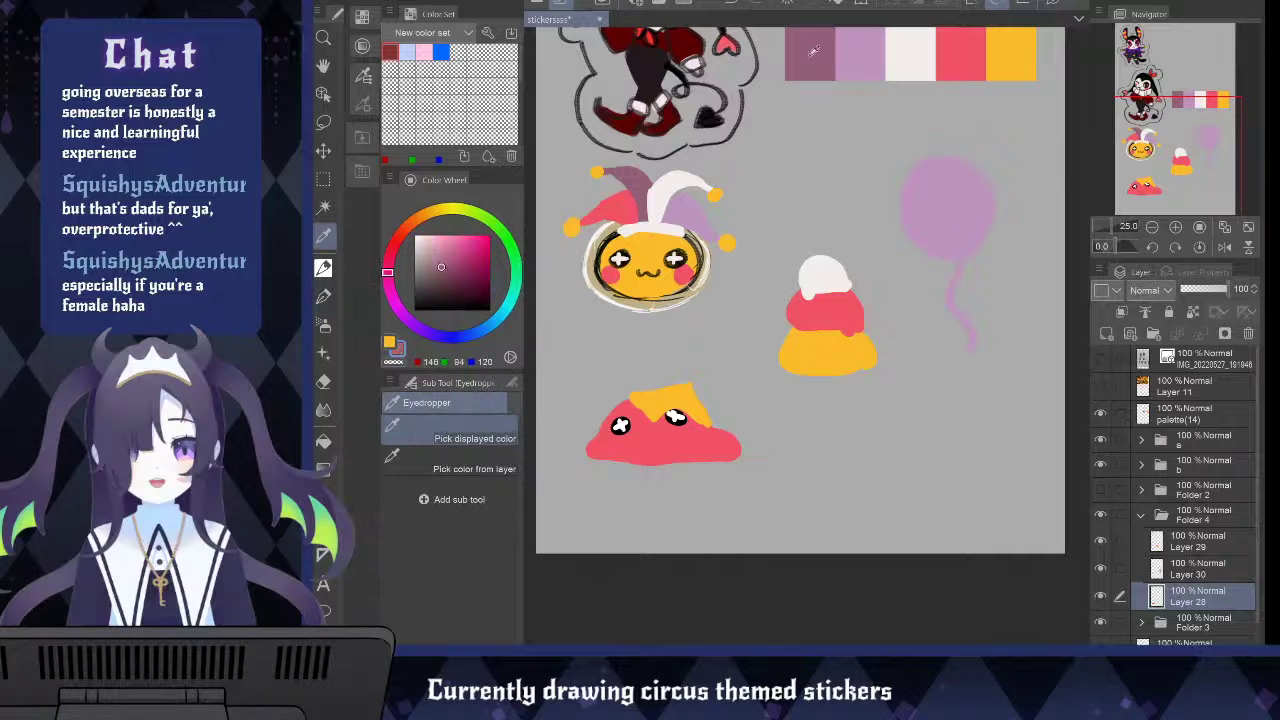
key("p")
mouse_move(659, 388)
left_mouse_down()
mouse_move(702, 364)
mouse_move(697, 398)
mouse_move(666, 389)
mouse_move(698, 376)
mouse_move(690, 400)
left_mouse_up()
left_click_drag(678, 391, 687, 385)
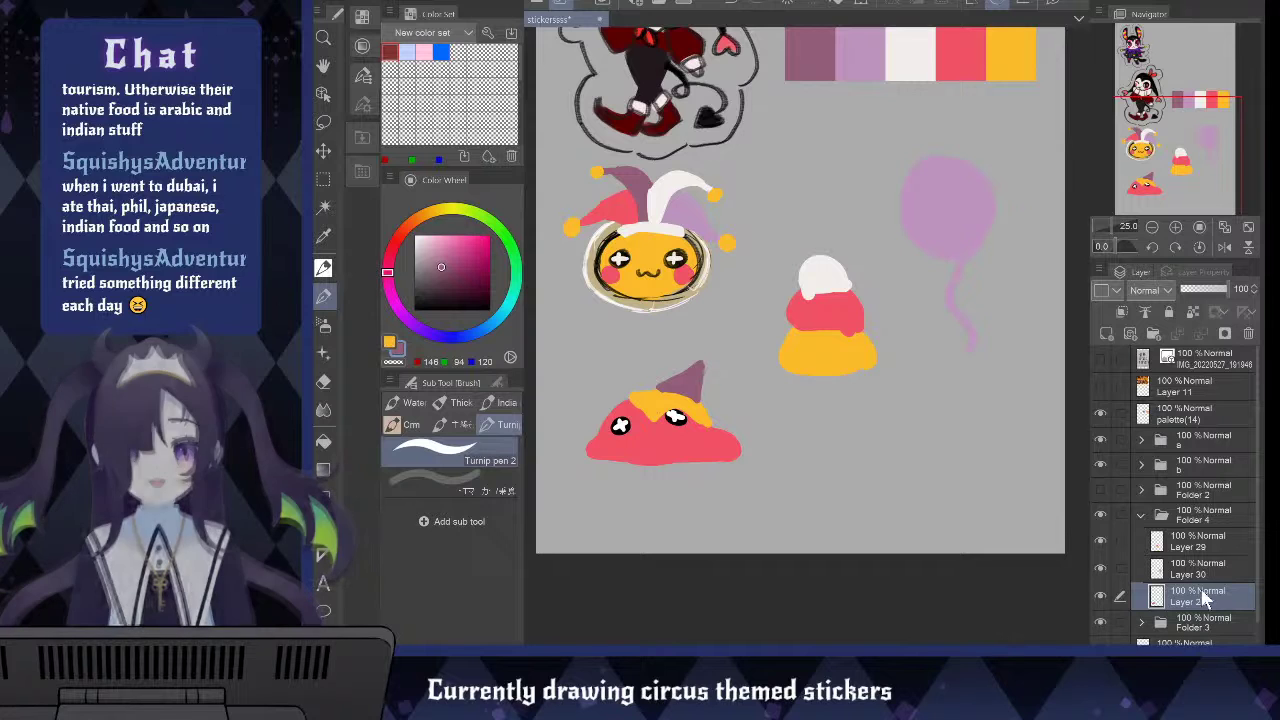
Extend the gold patch across the left part of the blob's head, and sample the hat's plum for the brush
key("x")
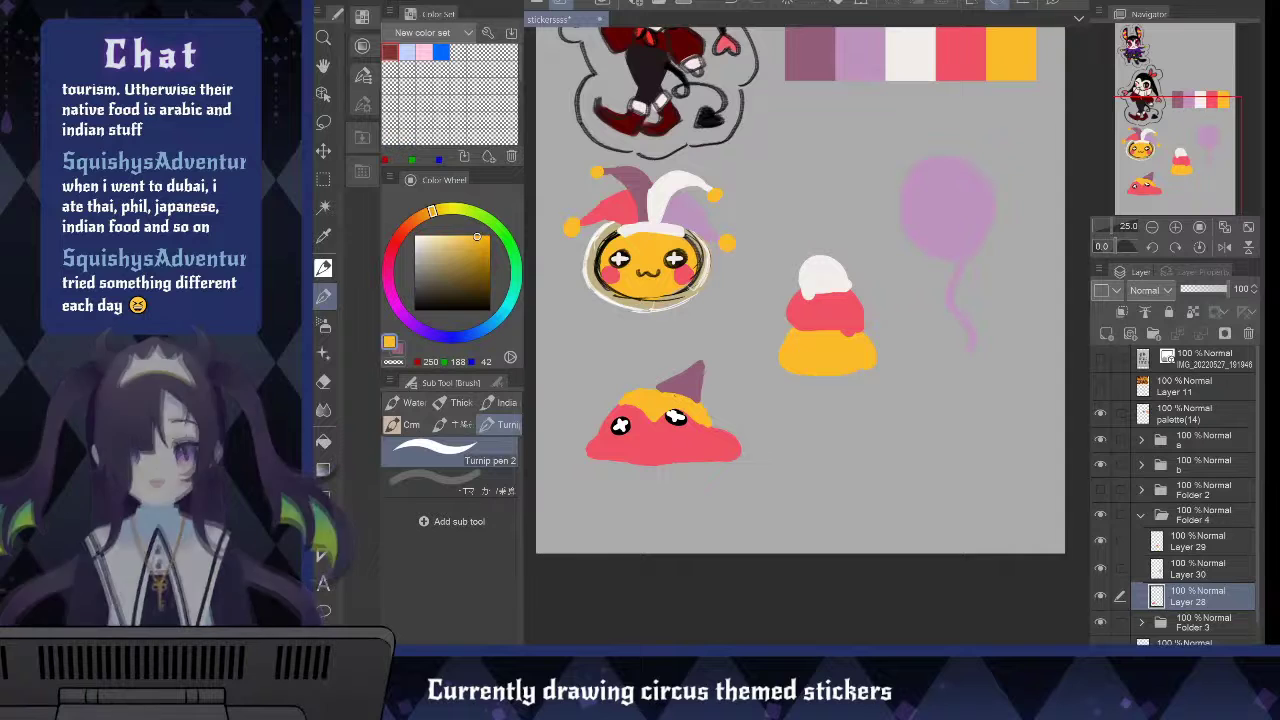
left_click_drag(616, 406, 636, 404)
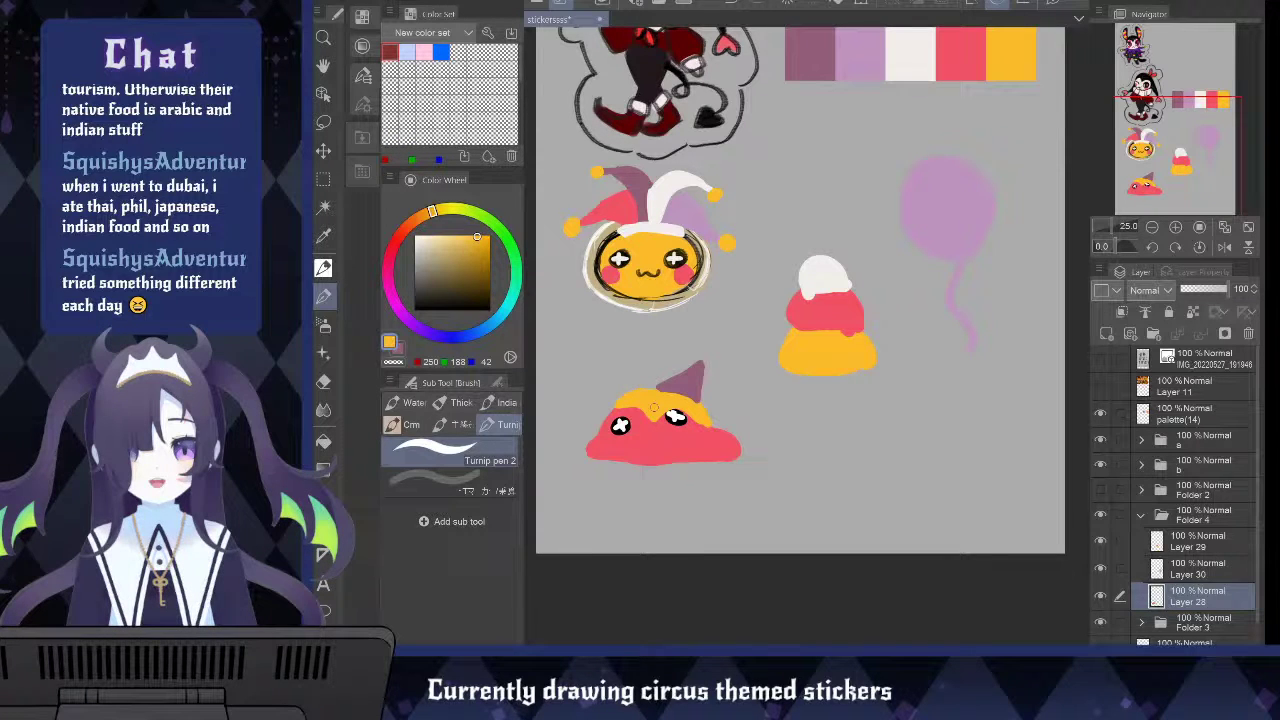
key("i")
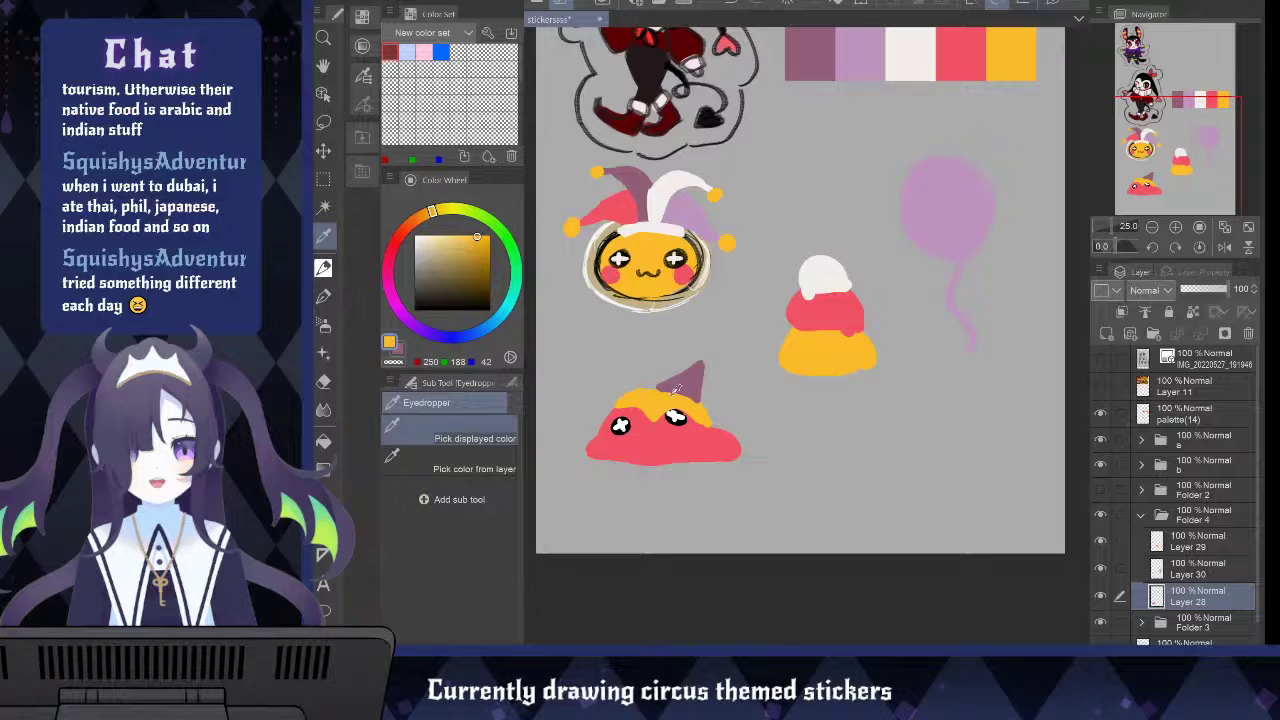
key("b")
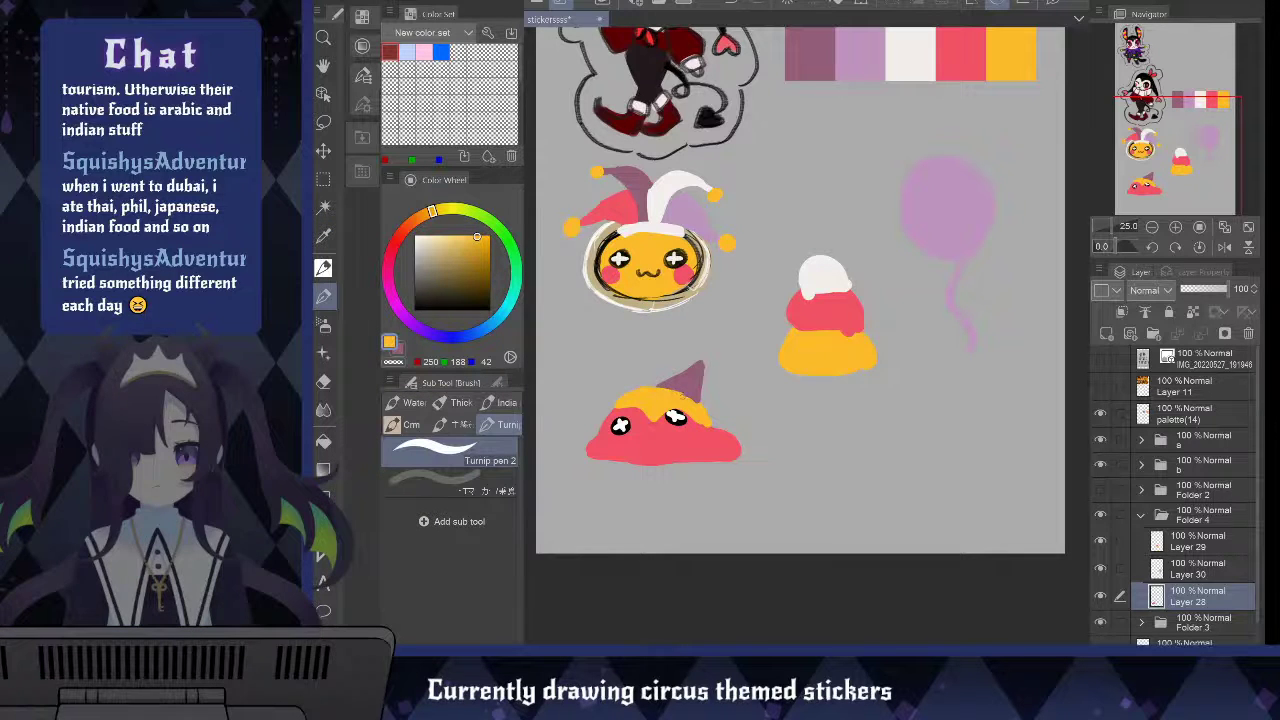
left_click(680, 392, "alt")
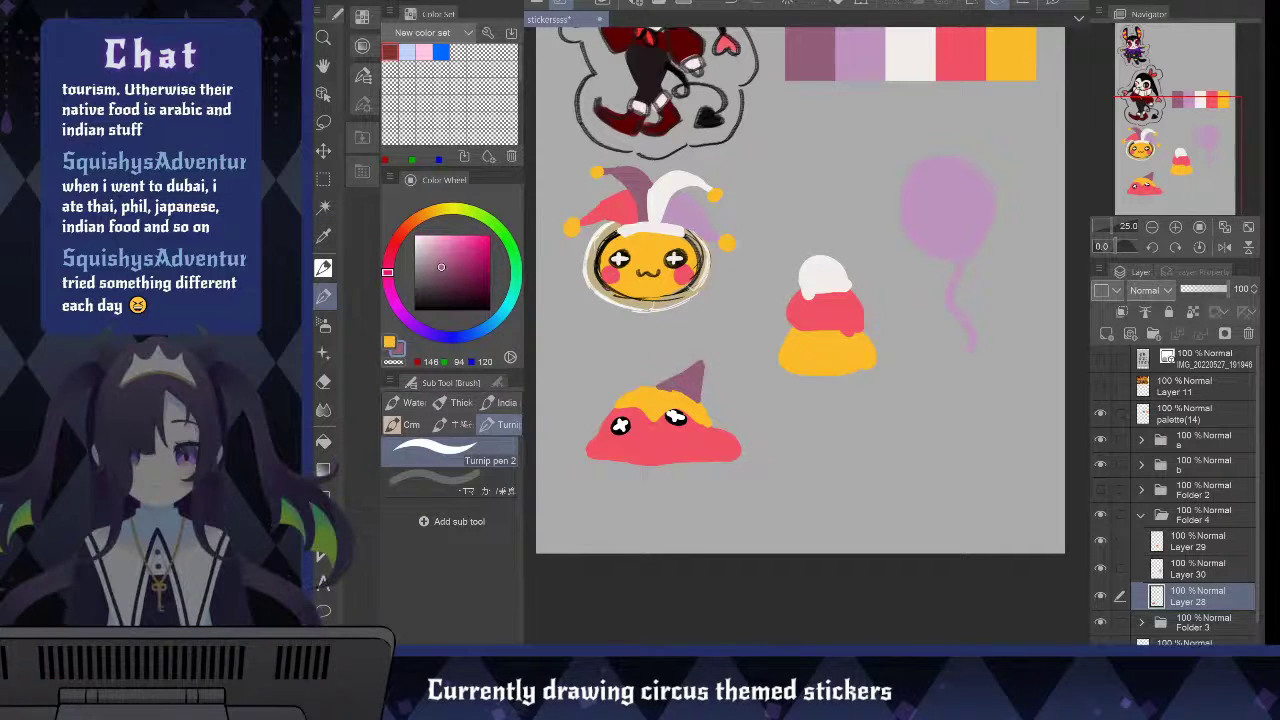
Sample the gold from the coral-red blob's top and tidy the patch's edges with the brush and hard eraser
left_click(672, 398, "alt")
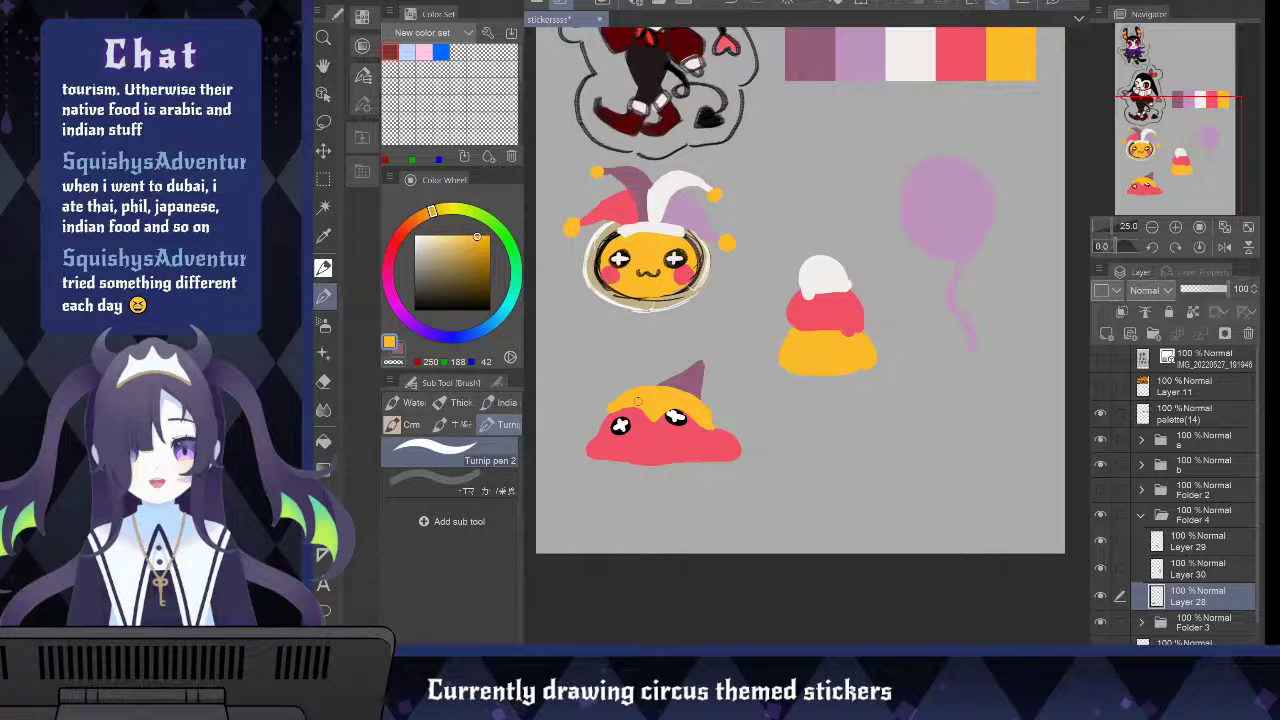
key("e")
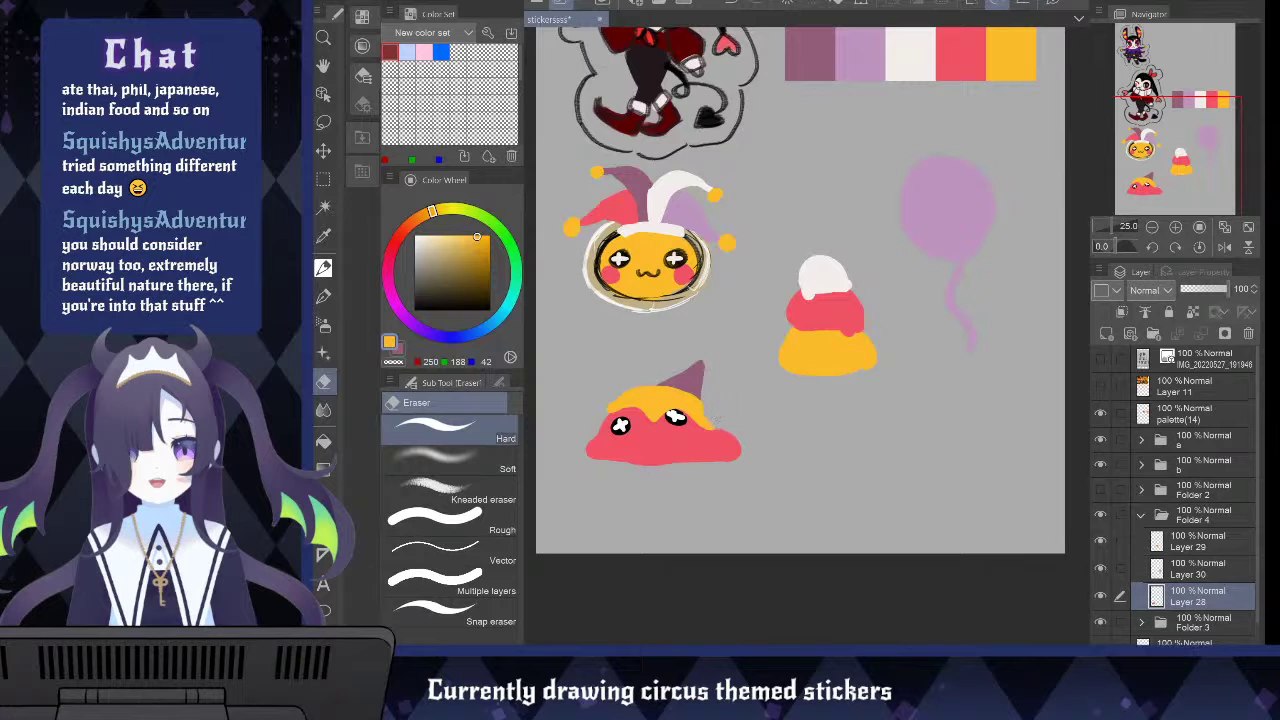
key("p")
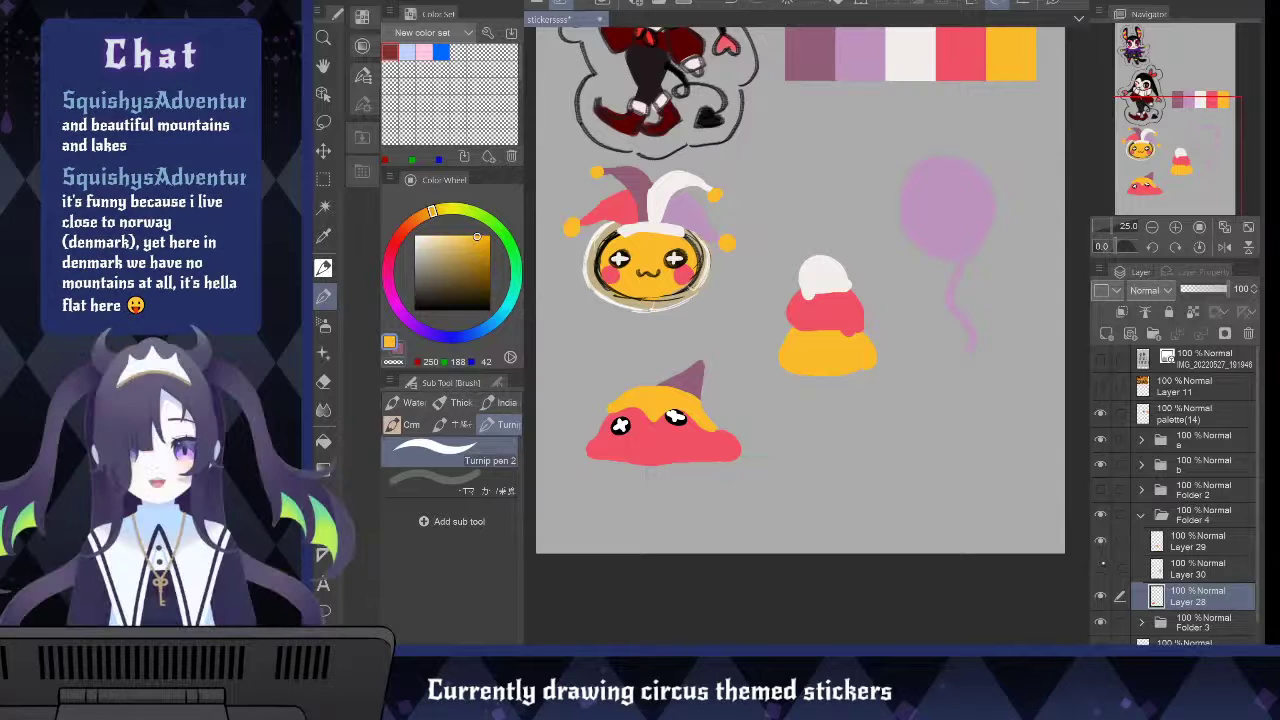
Toggle the visibility of Layer 30 and Layer 28 to check what each contains, and make Layer 28 the active layer
left_click(1101, 566)
left_click(1190, 568)
left_click(1102, 566)
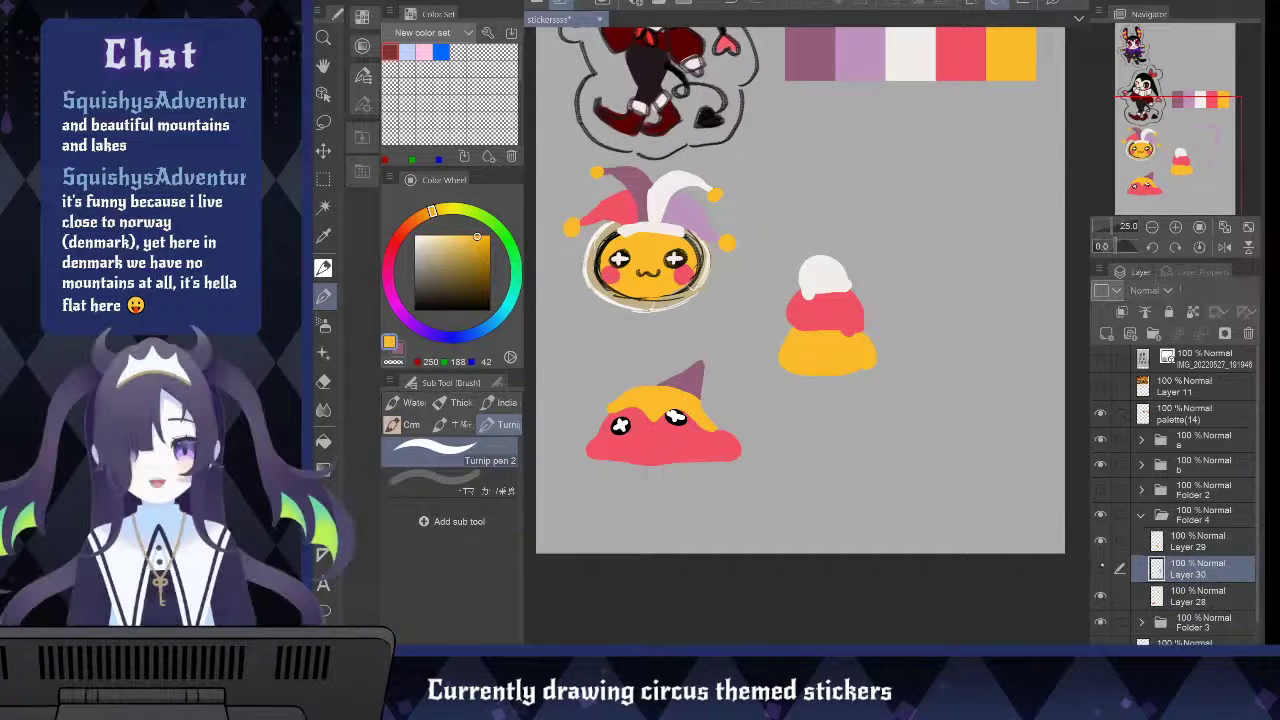
left_click(1101, 567)
left_click(1101, 595)
left_click(1101, 595)
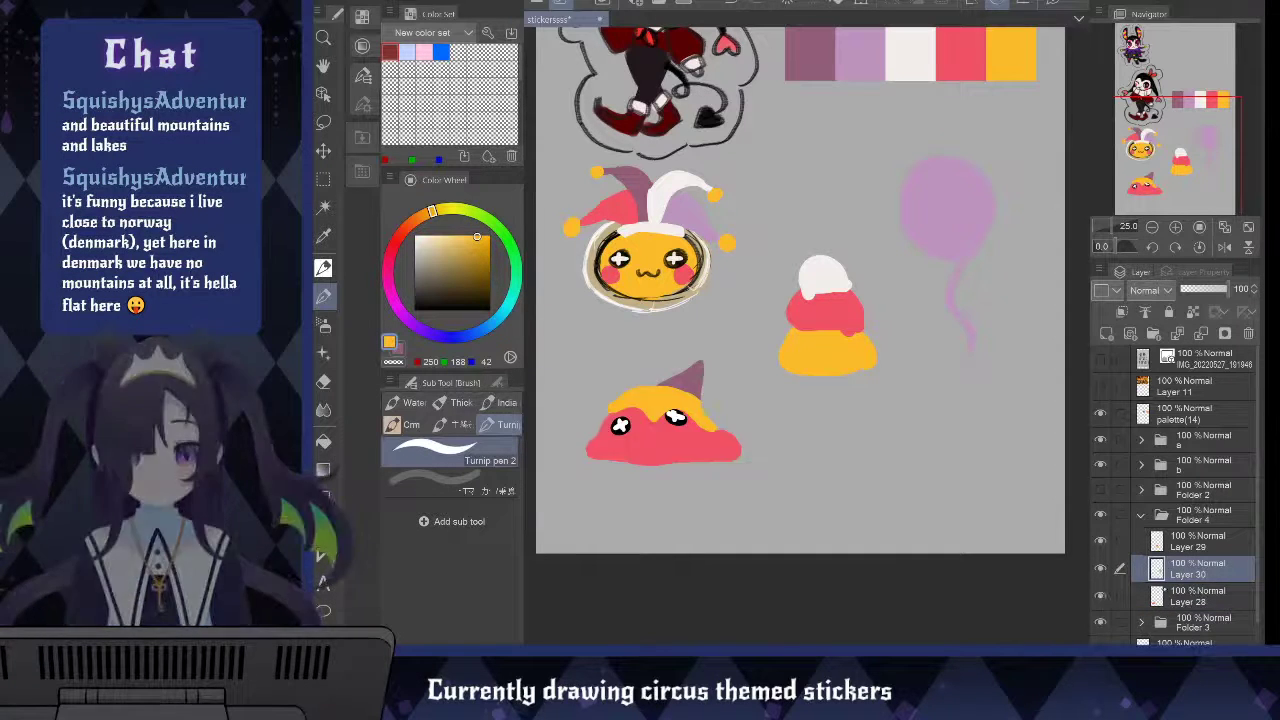
left_click(1164, 591)
left_click(1192, 542)
left_click(1194, 591)
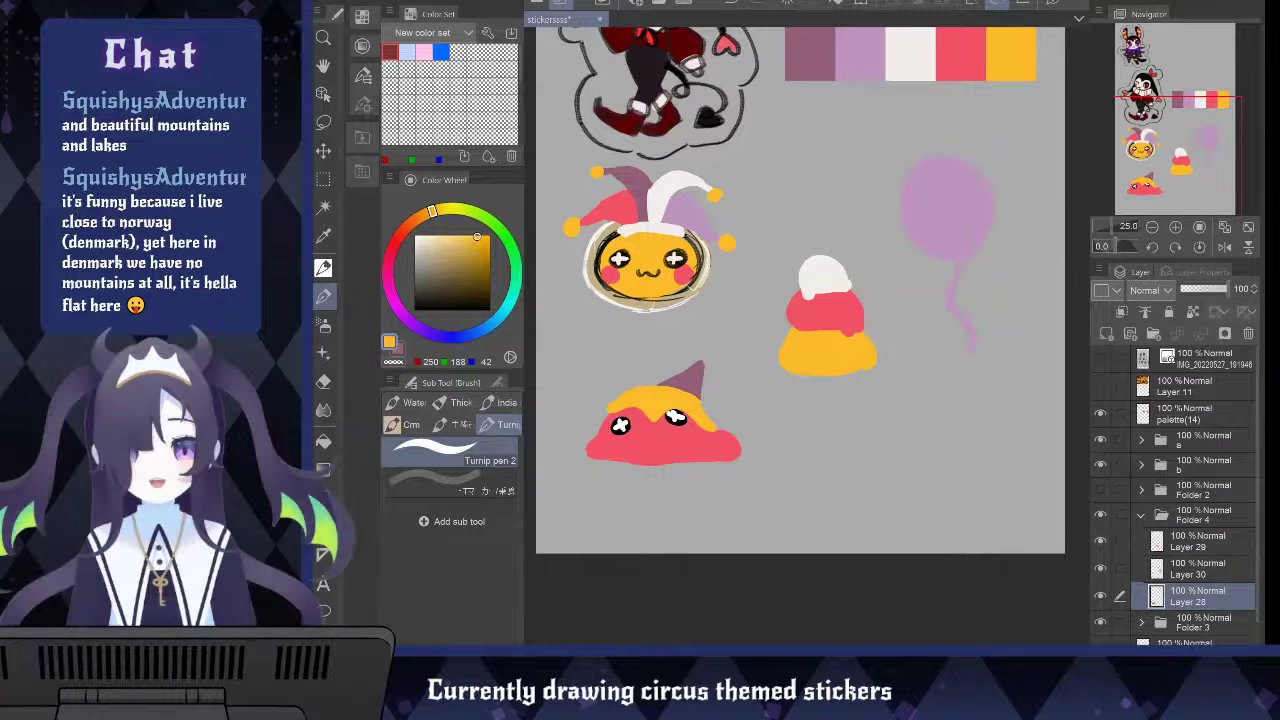
Add a new layer above Layer 28 and draw a small black frowning mouth between and below the blob's eyes
key("ctrl+shift+n")
left_click_drag(484, 303, 489, 310)
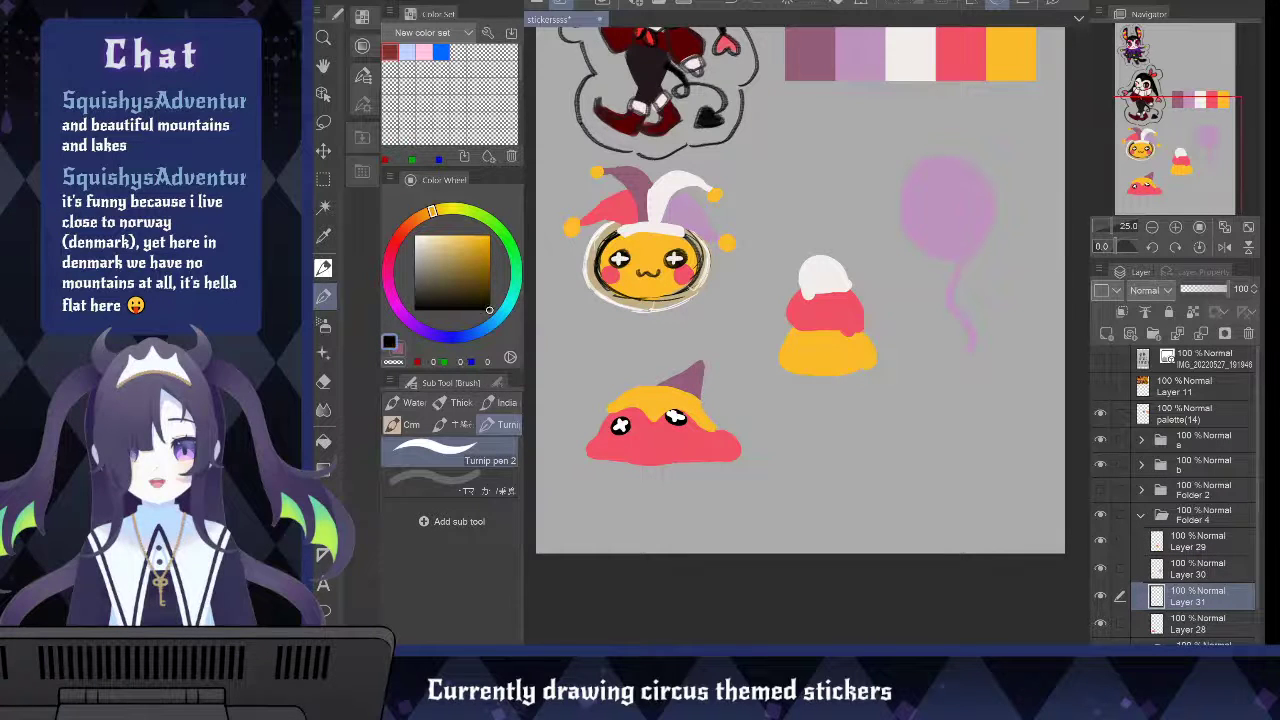
left_click_drag(641, 430, 657, 433)
key("ctrl+z")
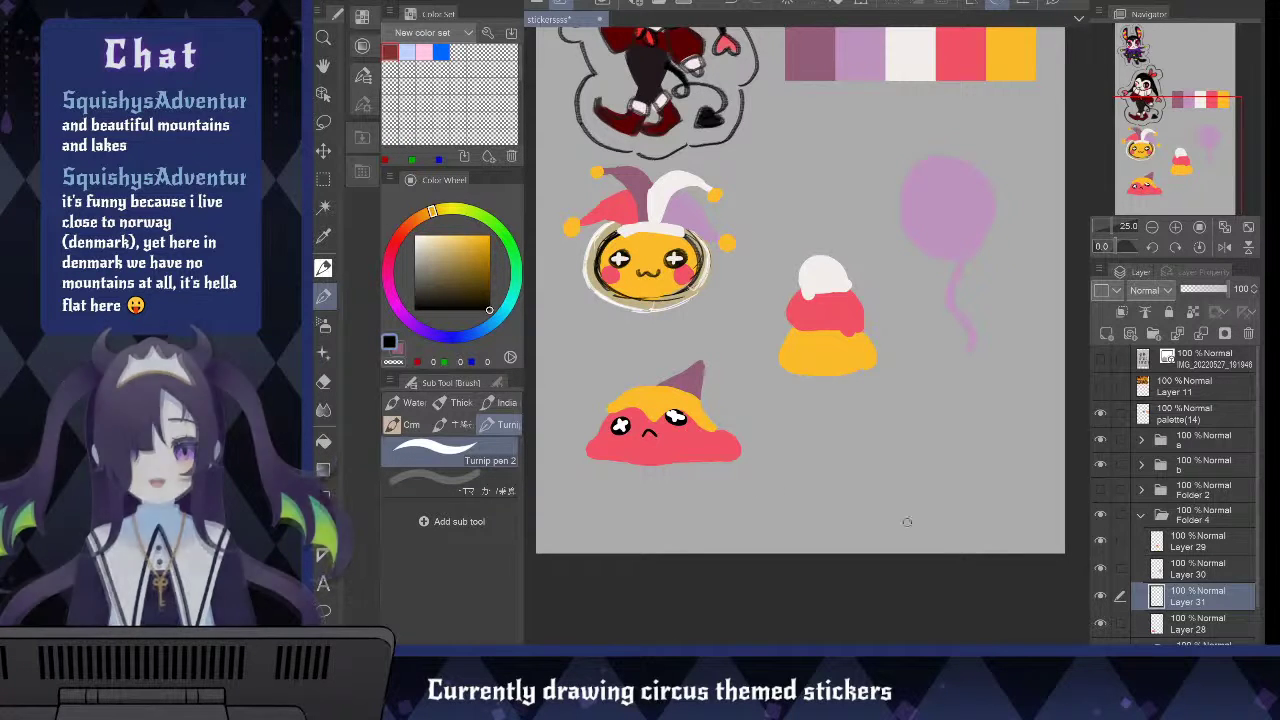
Try to trim the coral-red blob's lower edge on Layer 28 with the hard eraser
left_click(1200, 623)
key("e")
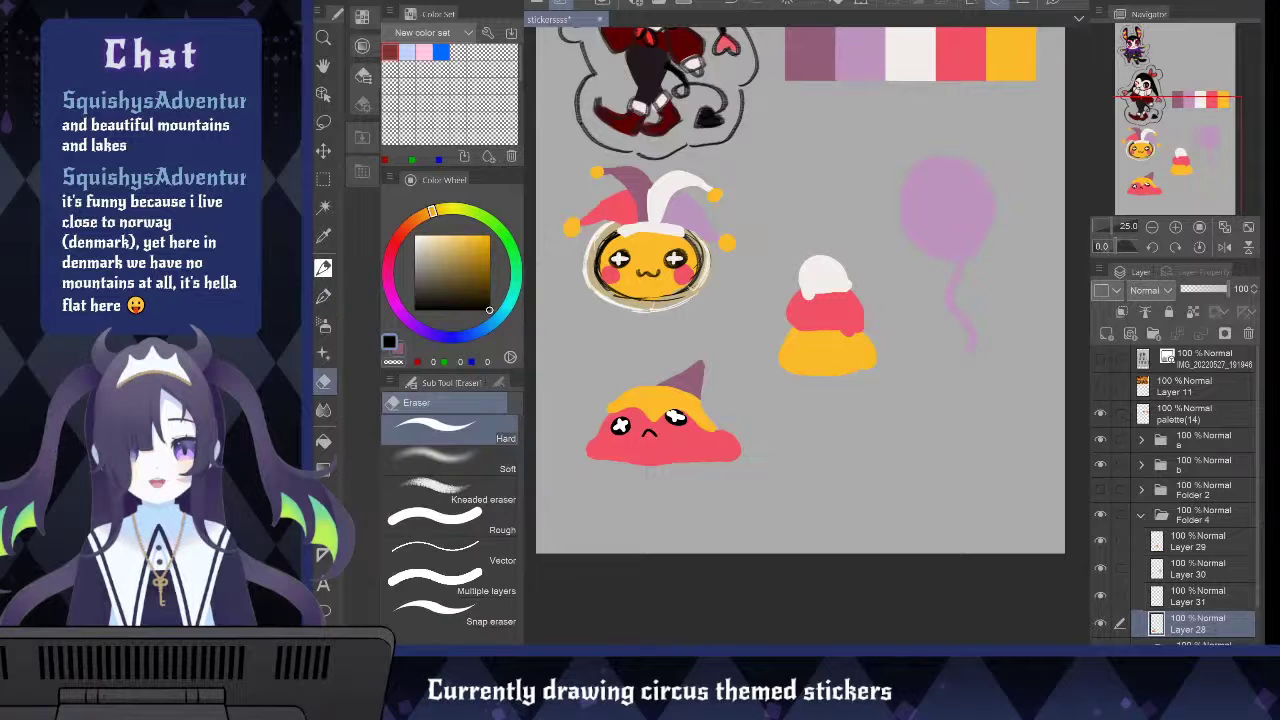
mouse_move(586, 446)
left_mouse_down()
mouse_move(659, 468)
mouse_move(621, 459)
mouse_move(646, 477)
mouse_move(726, 465)
left_mouse_up()
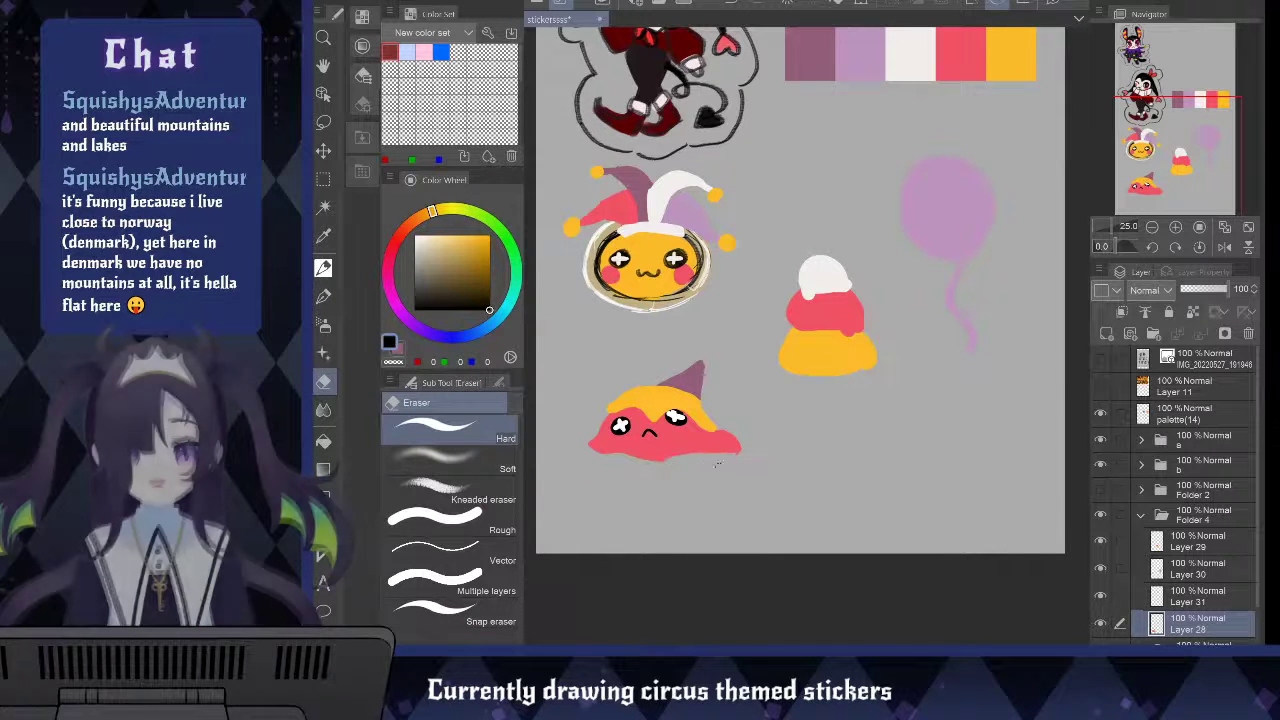
key("ctrl+z")
key("ctrl+z")
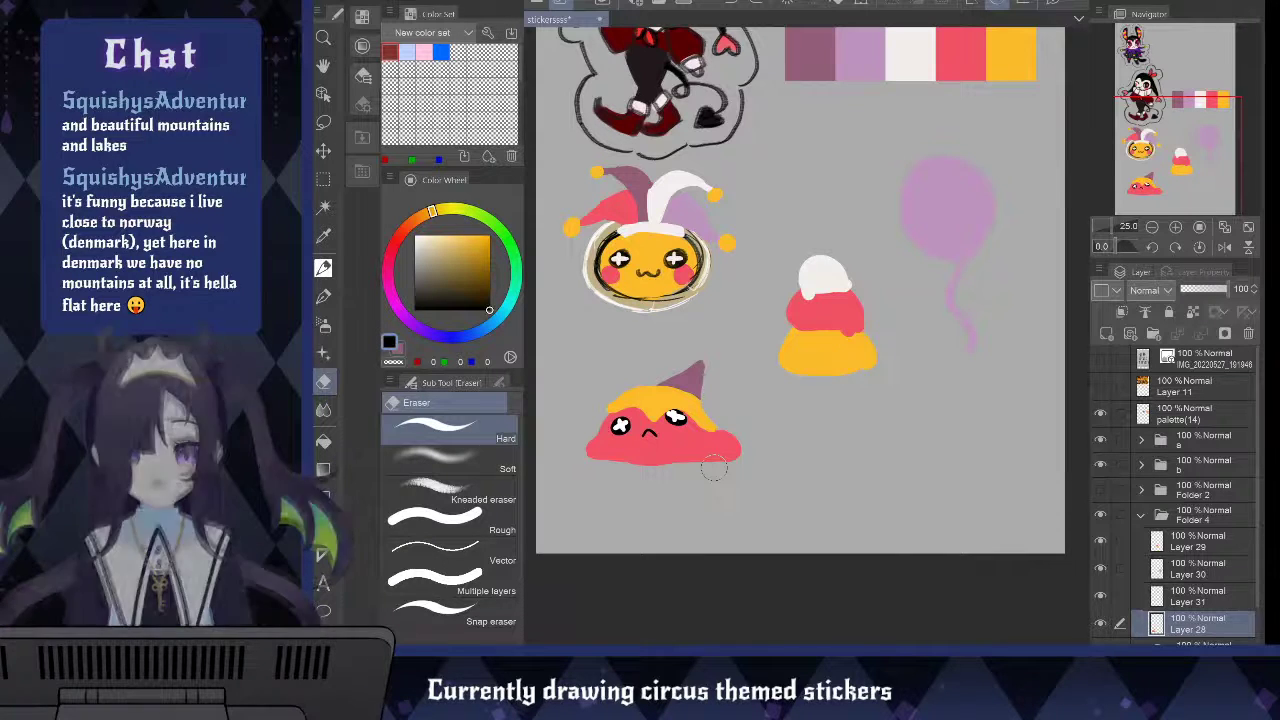
Check Layer 28's content by hiding and showing it, and merge the frowning mouth layer down into it
left_click(1100, 622)
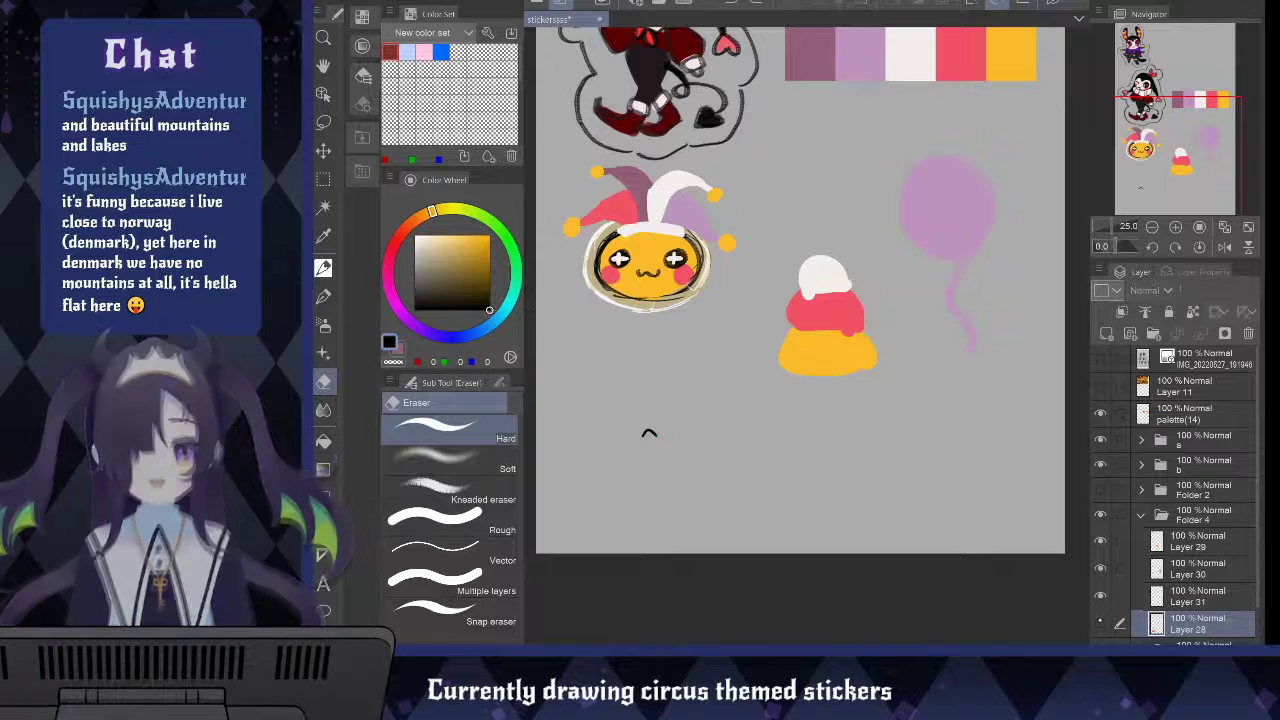
left_click(1100, 622)
left_click(1209, 601)
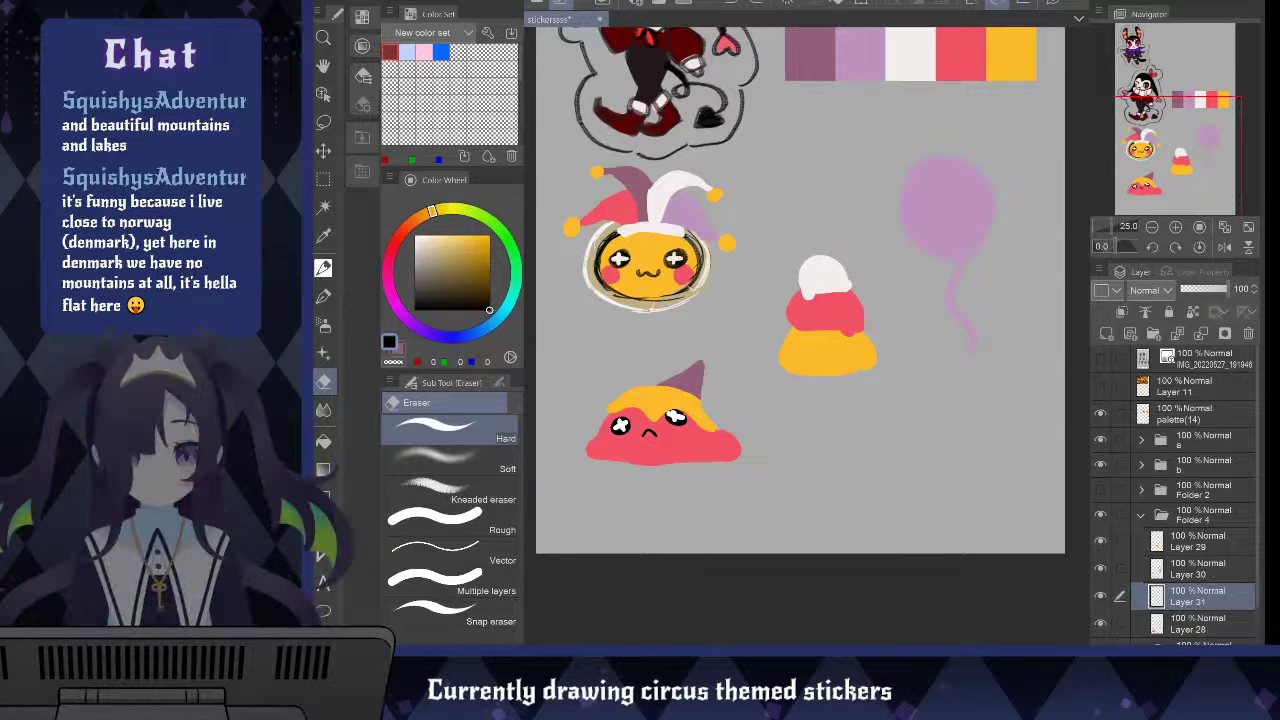
key("ctrl+e")
Sample the palette's lavender and off-white, and try dabbing small off-white spots across the blob's gold patch
key("i")
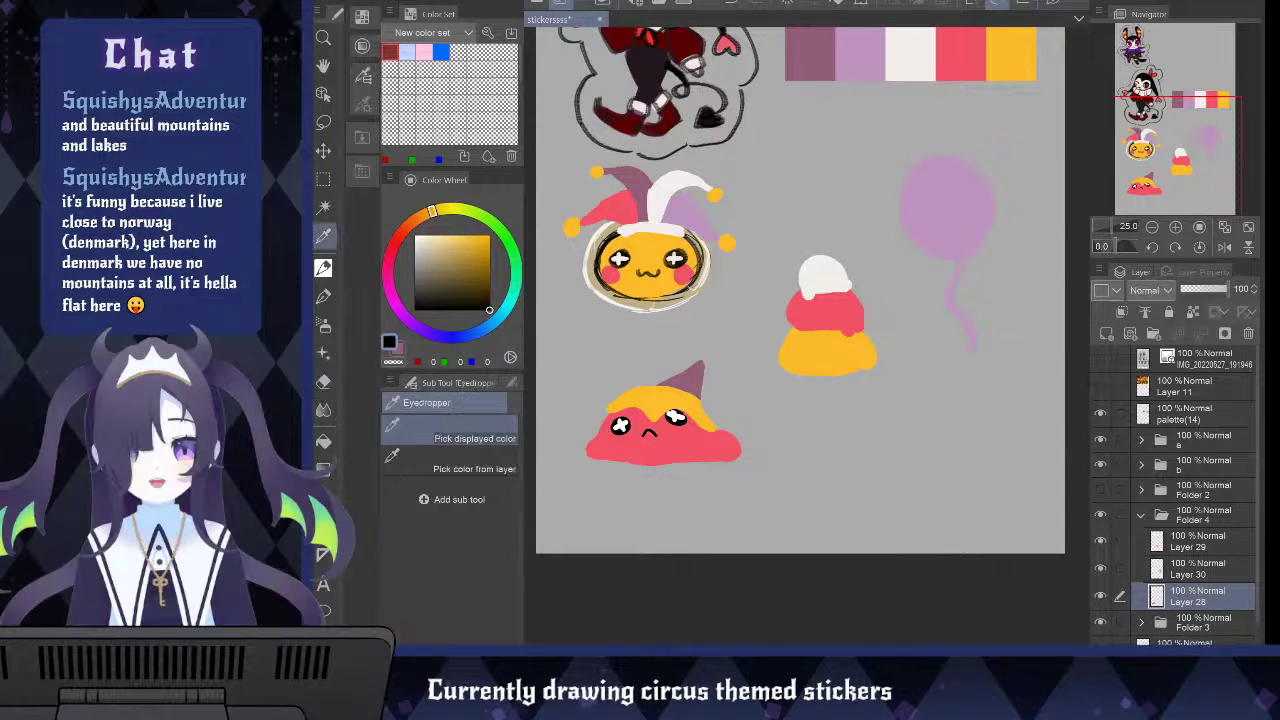
left_click(864, 56)
key("b")
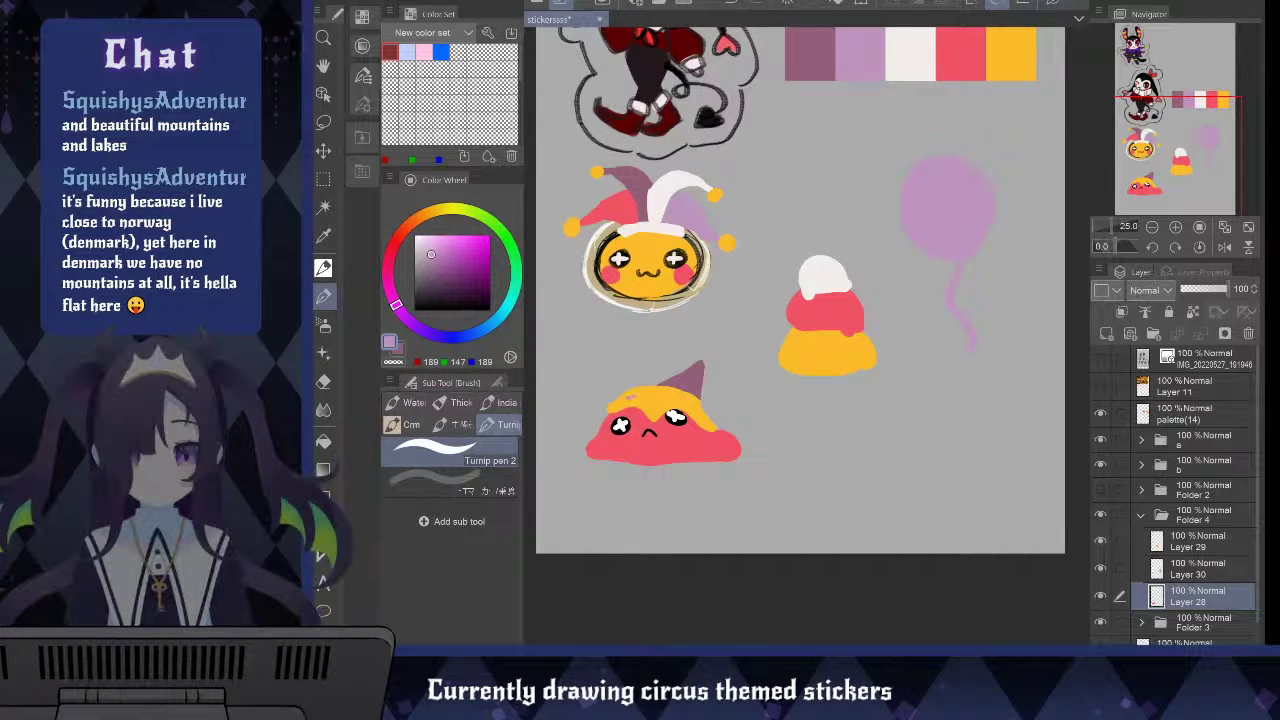
key("i")
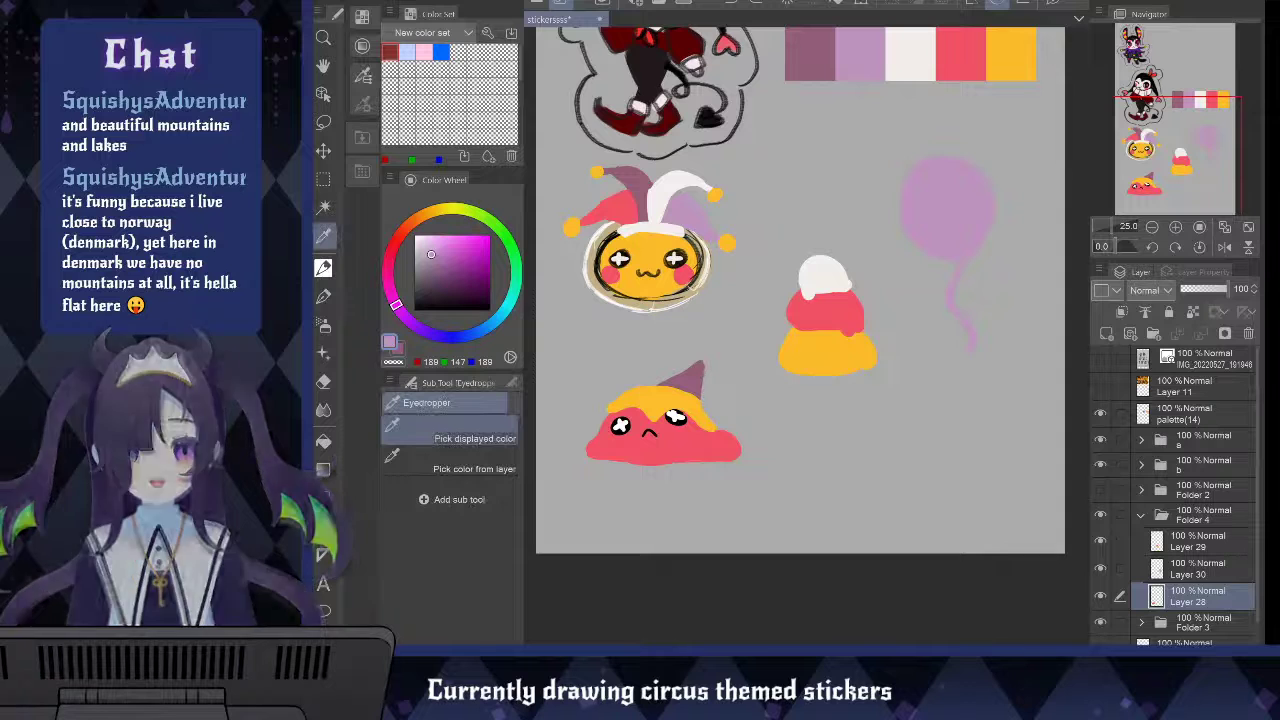
left_click(906, 36)
key("b")
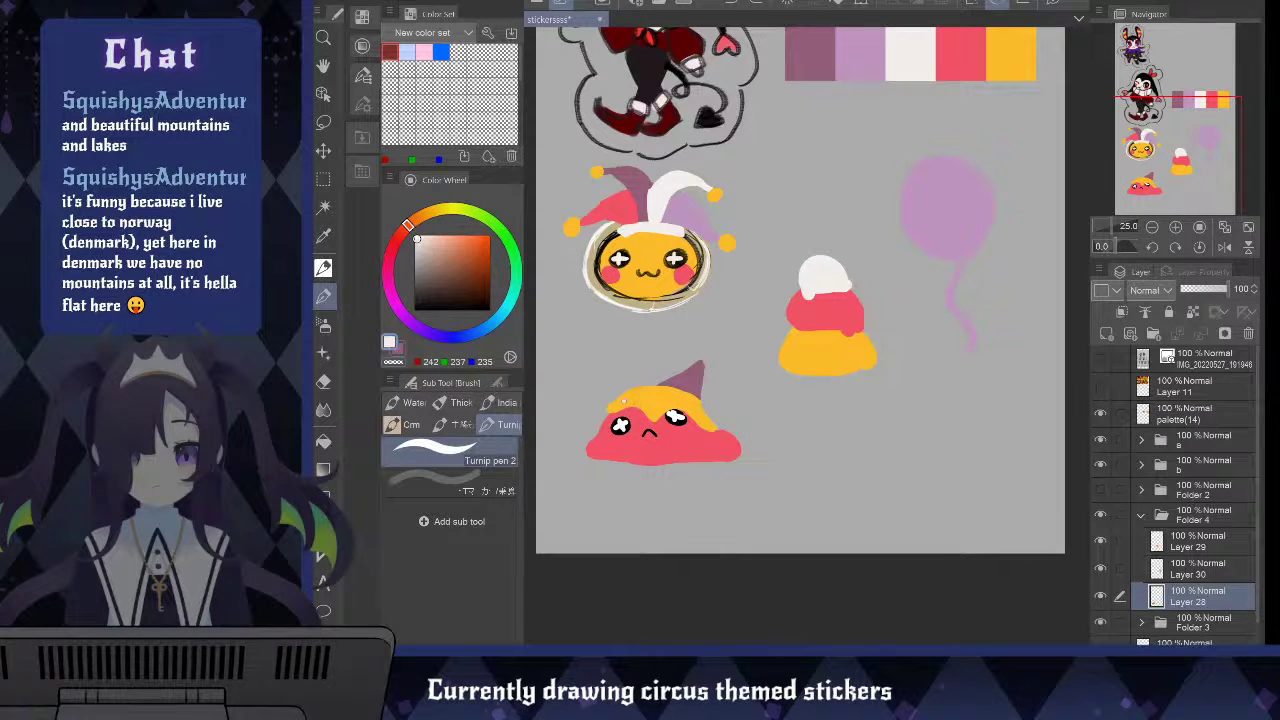
left_click(626, 399)
left_click(648, 407)
left_click(656, 394)
left_click(675, 398)
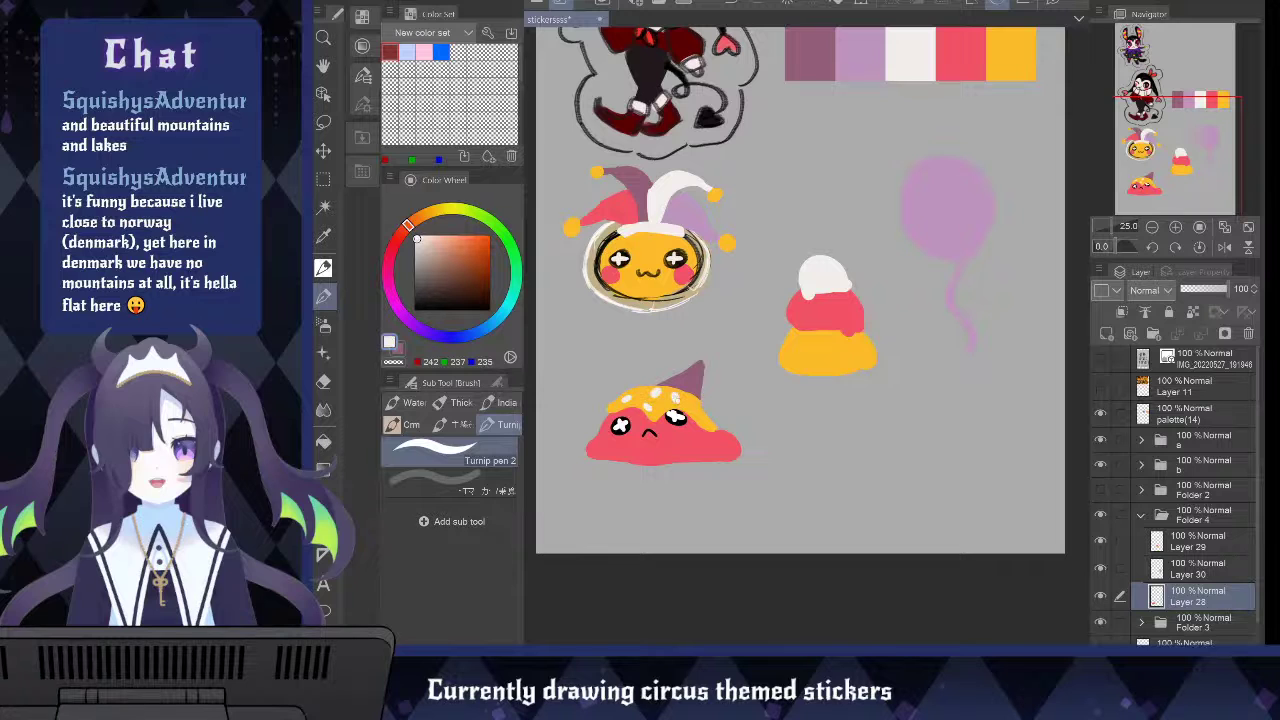
Undo the off-white spots and try fresh dabs on the gold patch
key("ctrl+z")
key("ctrl+z")
key("ctrl+z")
key("ctrl+z")
key("ctrl+z")
left_click(638, 395)
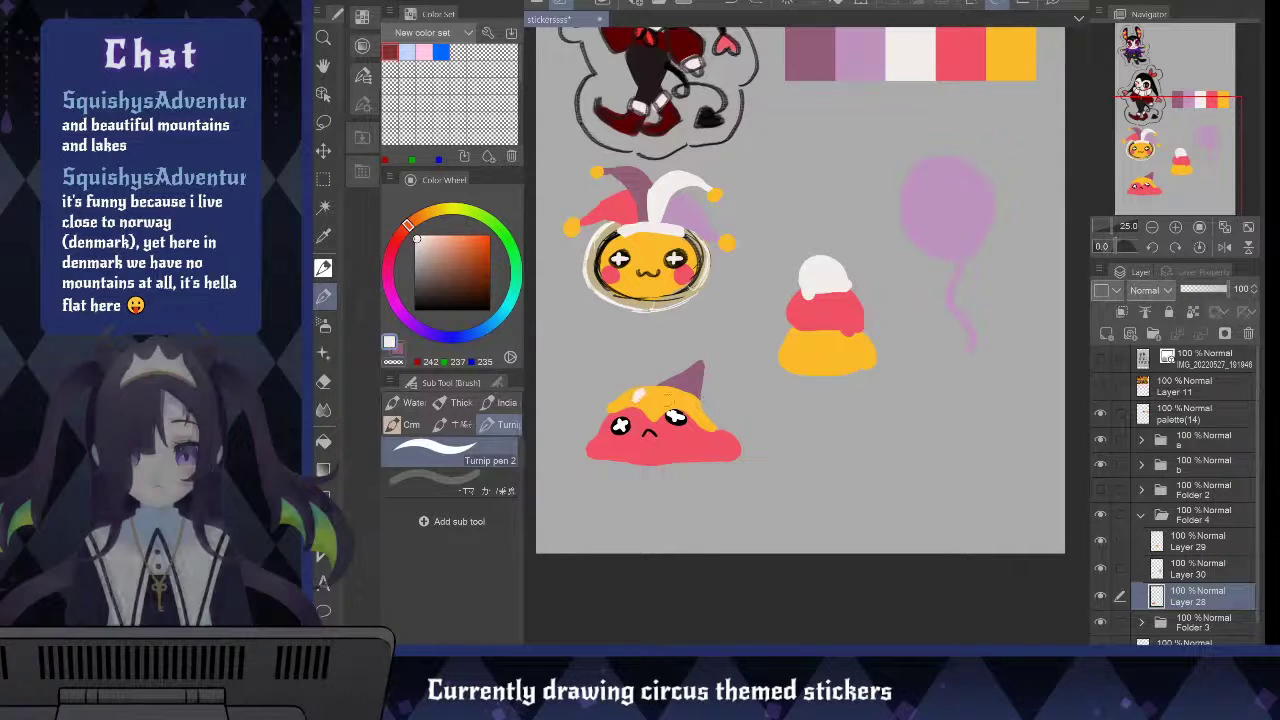
left_click(667, 404)
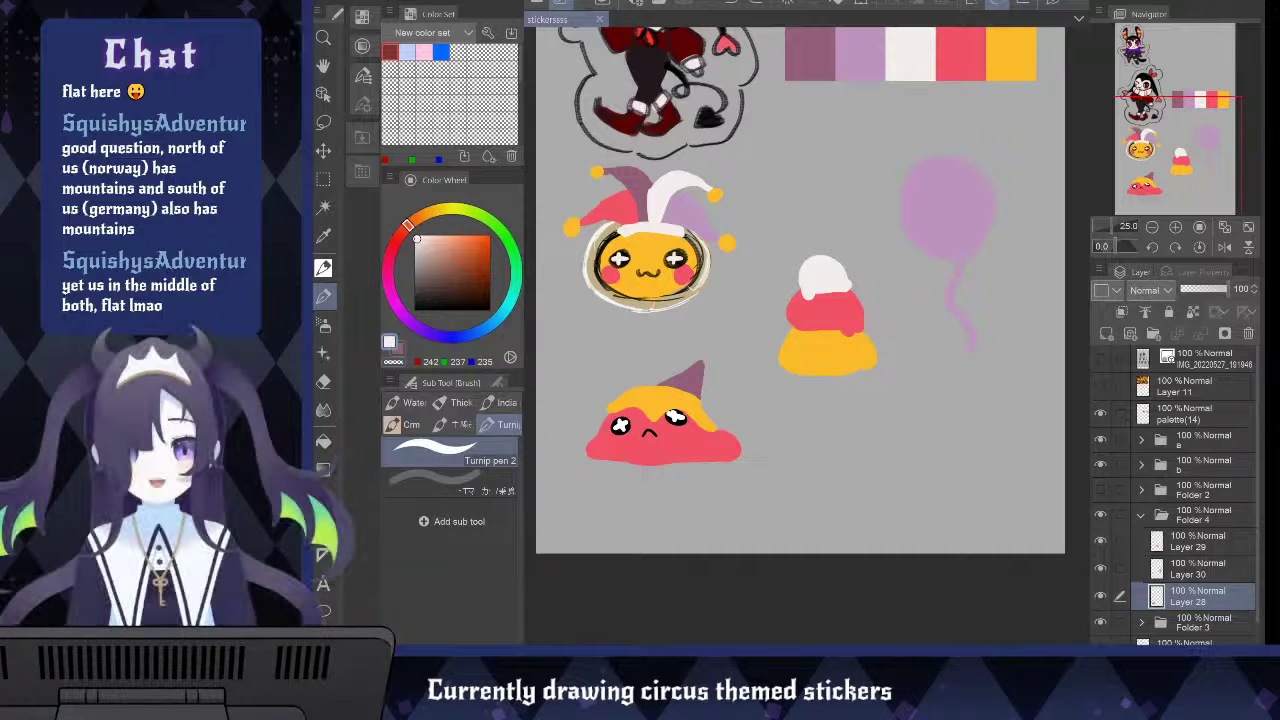
Add a layer above palette(14) and sketch two off-white arches joined by a flat line below the coral-red blob
left_click(1214, 416)
key("ctrl+shift+n")
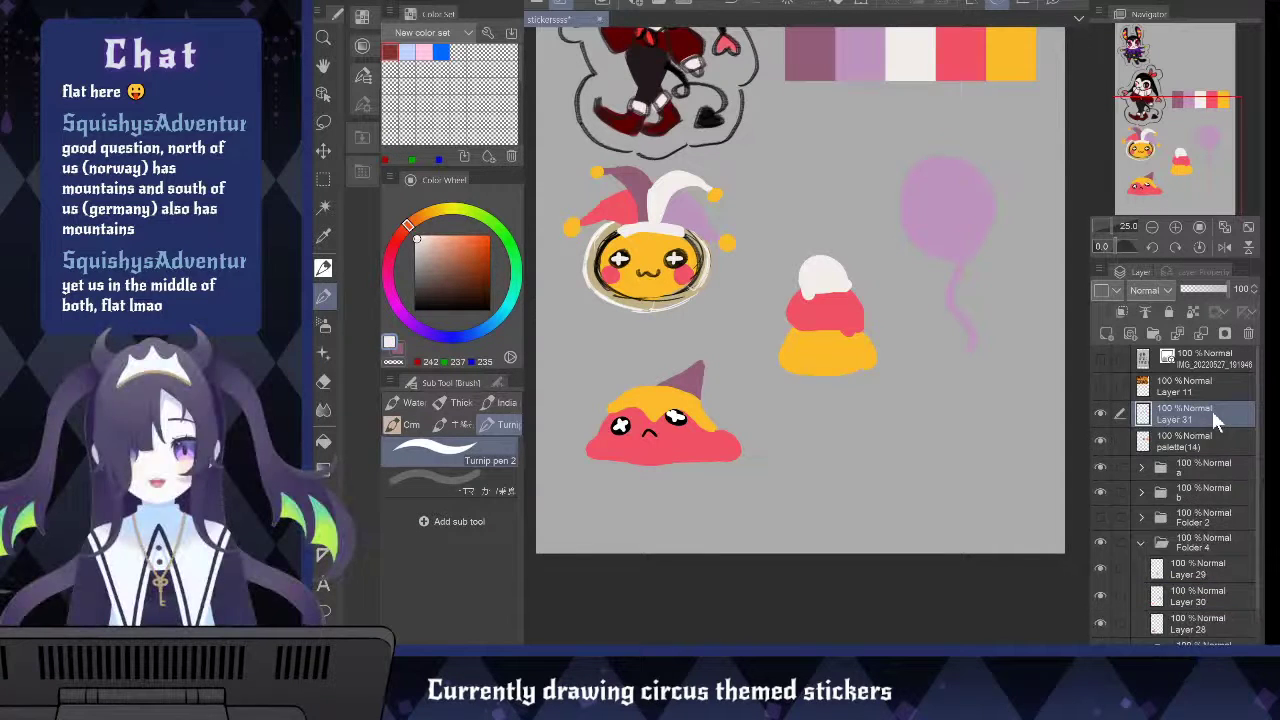
key("b")
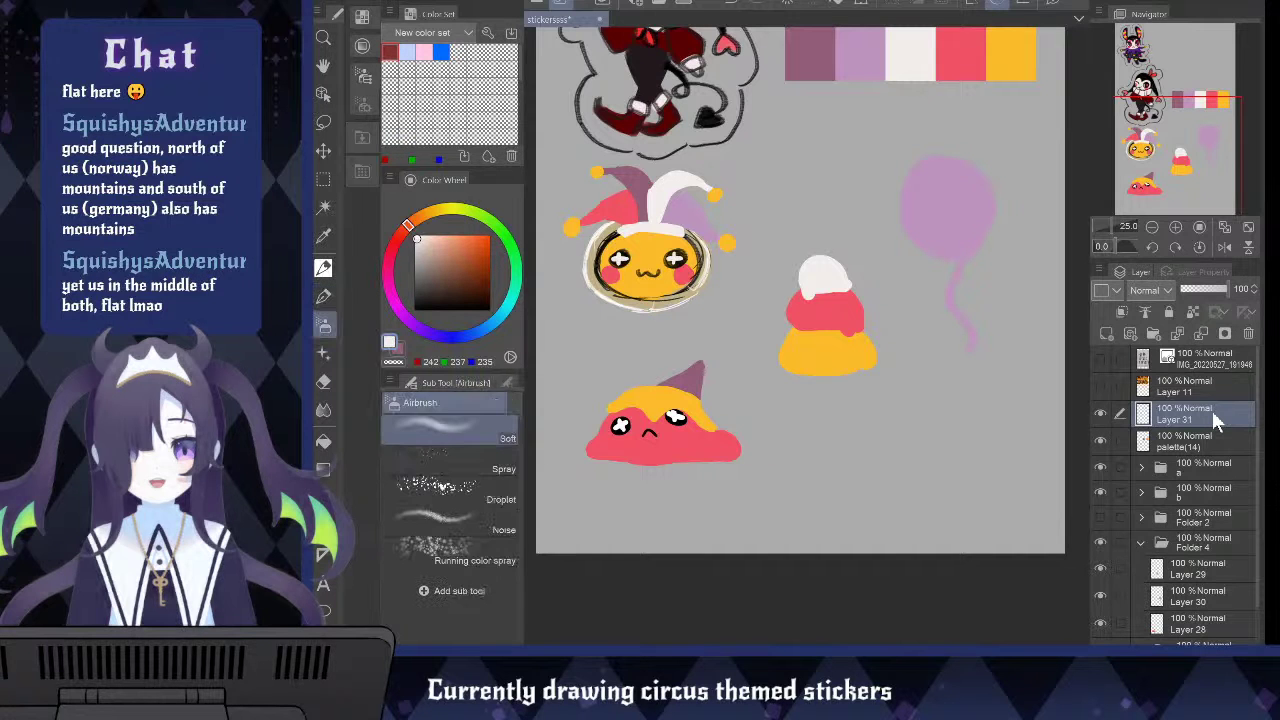
key("b")
key("space")
left_click_drag(871, 498, 815, 484)
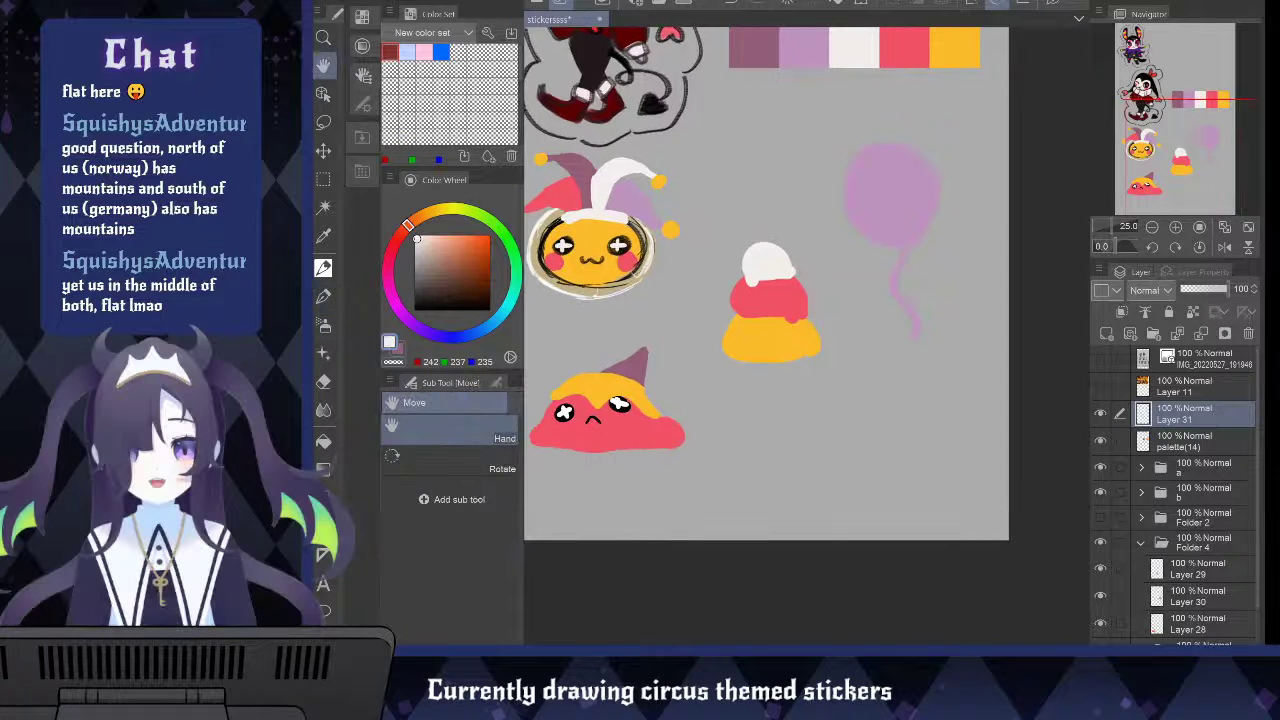
mouse_move(640, 508)
left_mouse_down()
mouse_move(682, 479)
mouse_move(697, 506)
mouse_move(786, 484)
mouse_move(828, 494)
left_mouse_up()
key("ctrl+z")
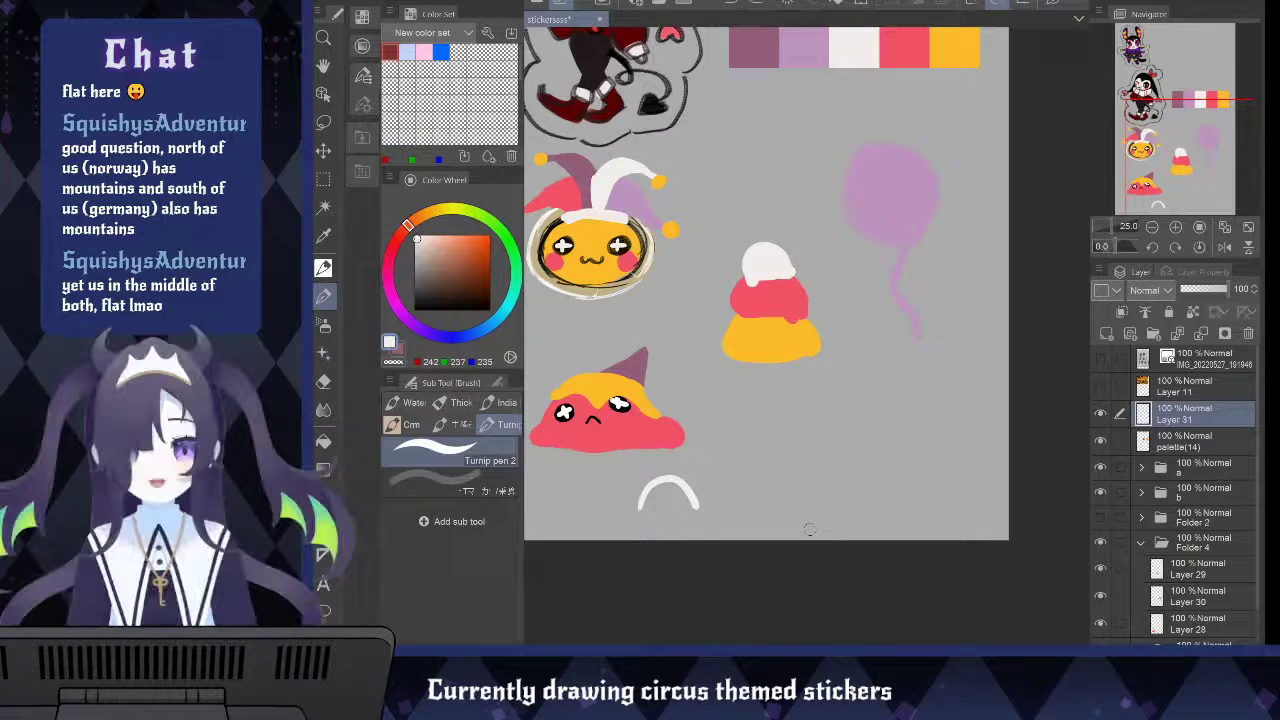
mouse_move(755, 512)
left_mouse_down()
mouse_move(774, 481)
mouse_move(806, 510)
left_mouse_up()
left_click_drag(692, 506, 754, 512)
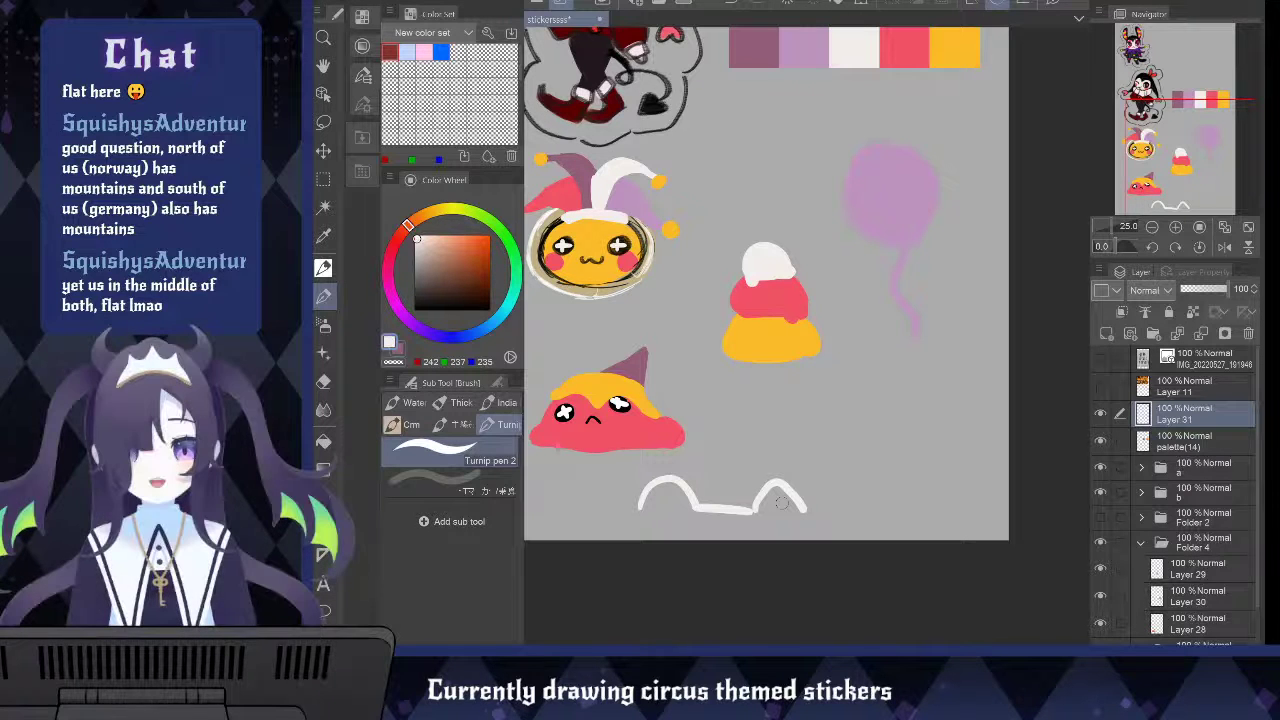
Clear the joined arches and draw an off-white double-humped line beside the coral-red blob
key("Delete")
mouse_move(728, 455)
left_mouse_down()
mouse_move(766, 420)
mouse_move(888, 432)
left_mouse_up()
key("ctrl+z")
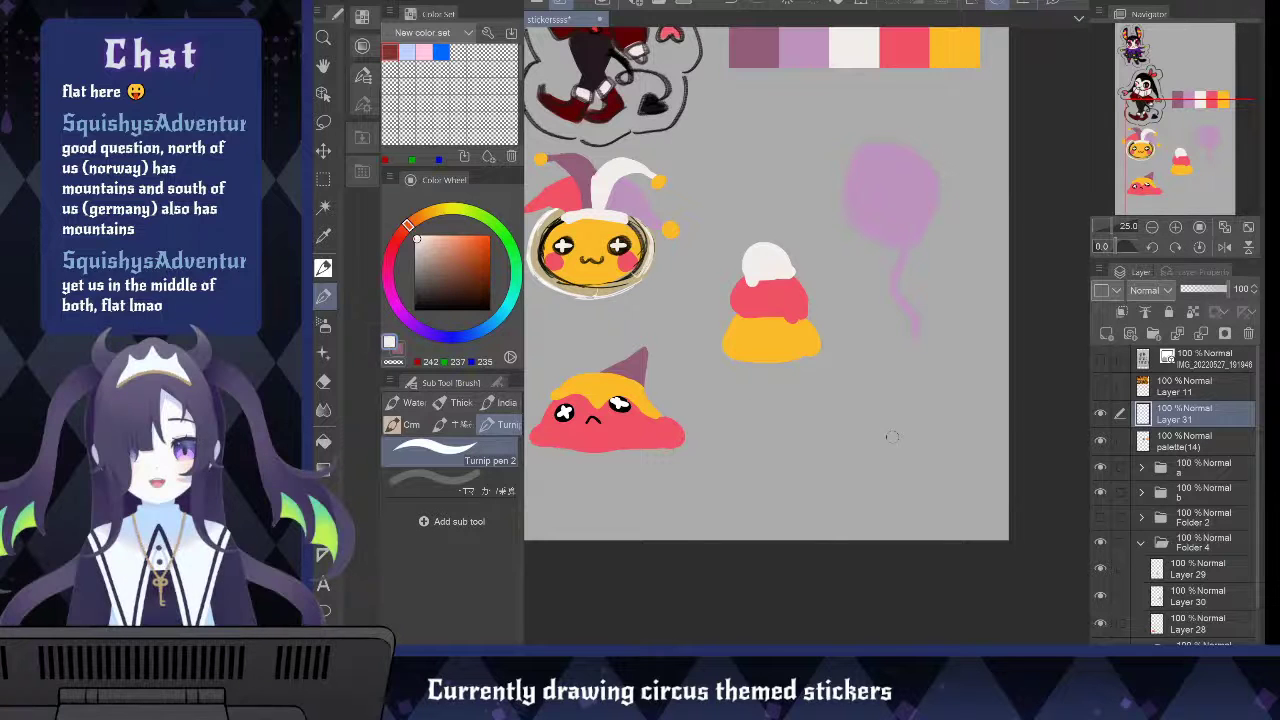
mouse_move(710, 470)
left_mouse_down()
mouse_move(722, 422)
mouse_move(747, 446)
mouse_move(761, 422)
mouse_move(799, 426)
mouse_move(808, 455)
left_mouse_up()
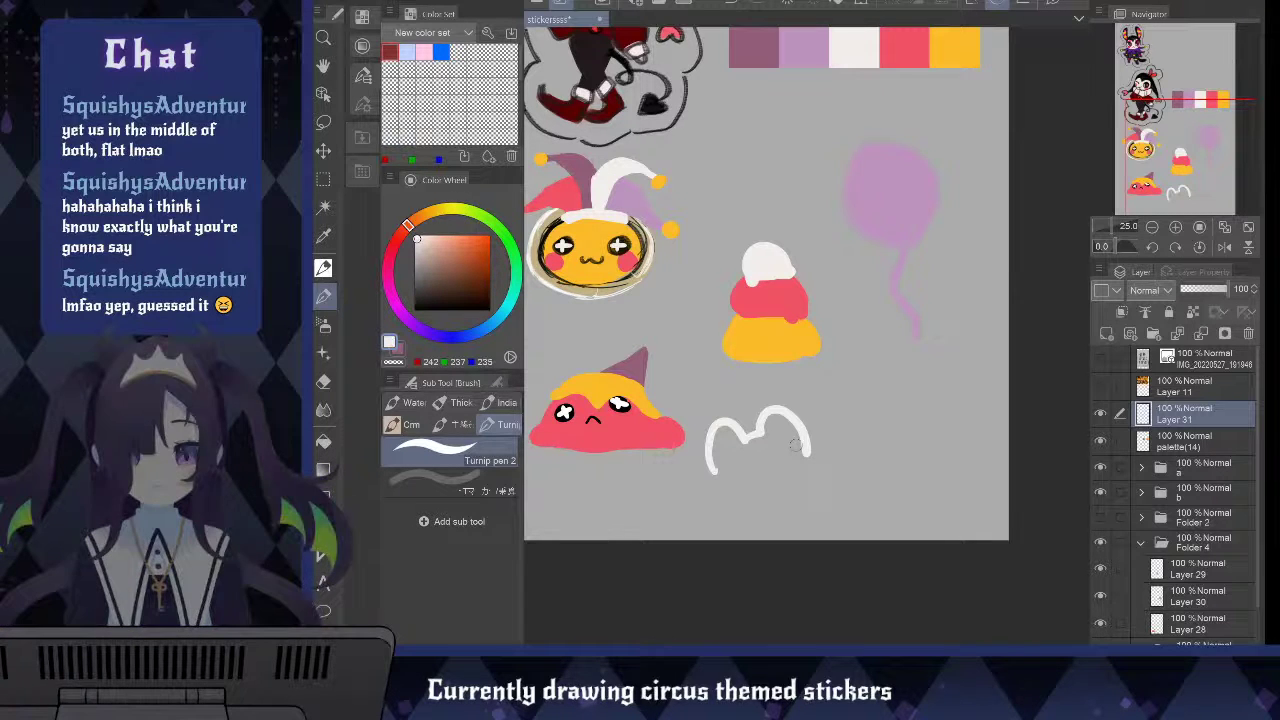
Delete the layer above palette(14) that holds the off-white double-humped line
scroll(945, 518, "down", 2)
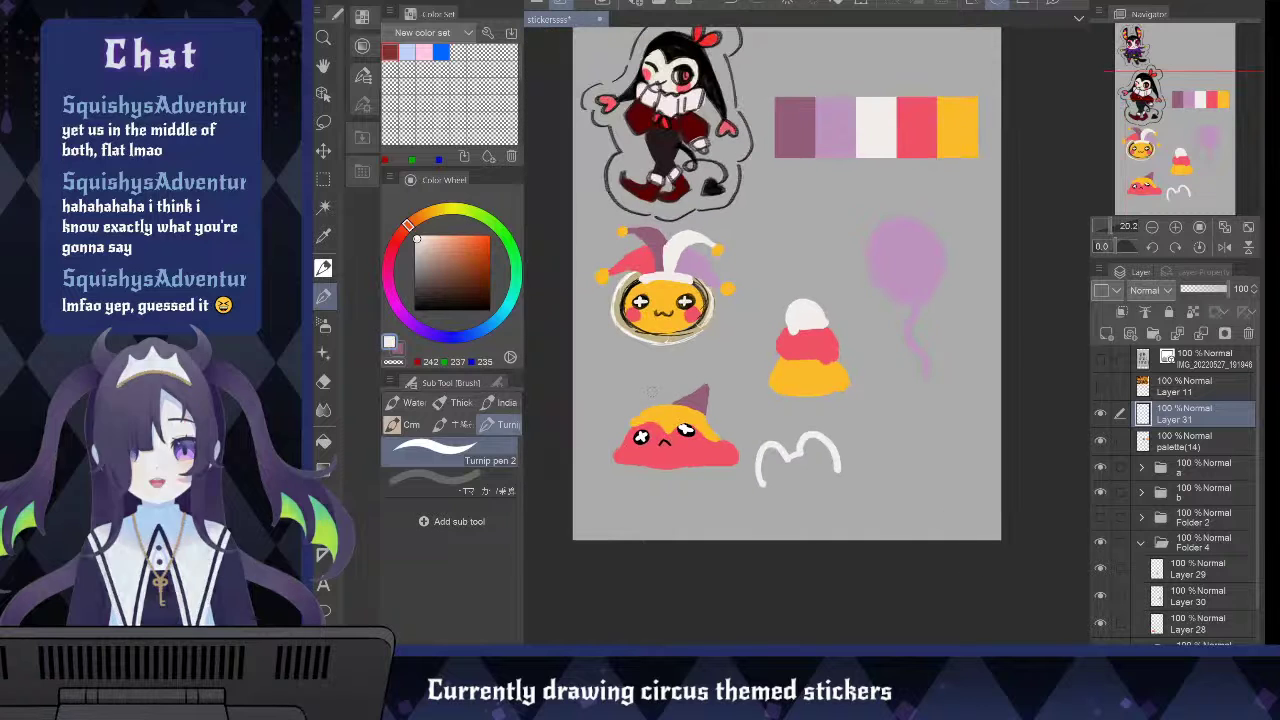
scroll(712, 392, "up", 3)
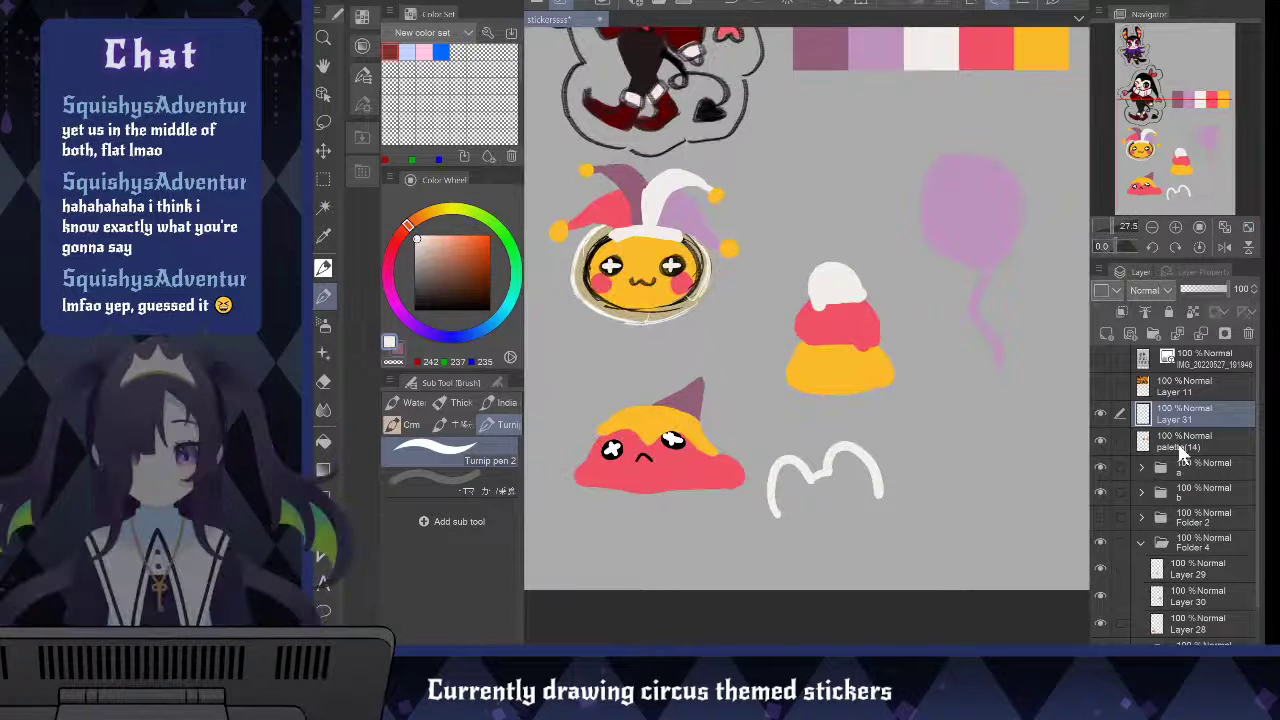
left_click(1248, 334)
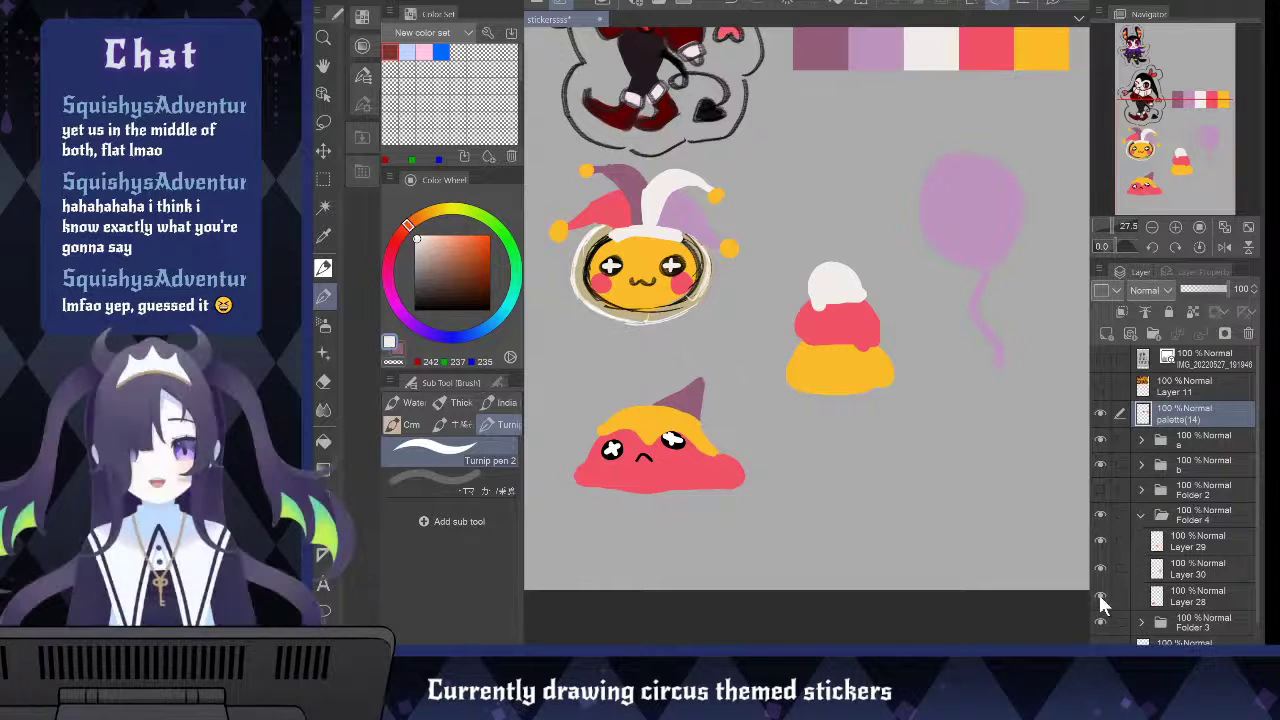
Add a layer above Layer 29 in Folder 4 and paint a filled off-white scalloped circle below the balloon
scroll(748, 558, "down", 2)
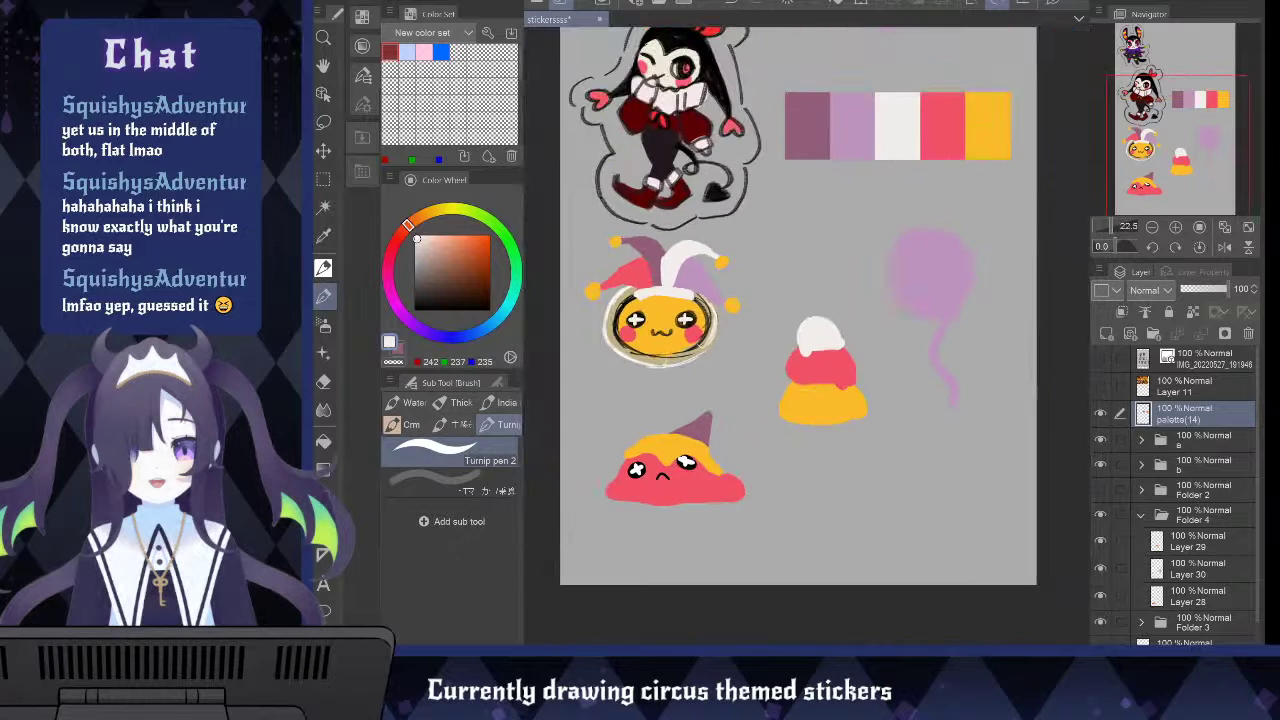
scroll(624, 565, "down", 4)
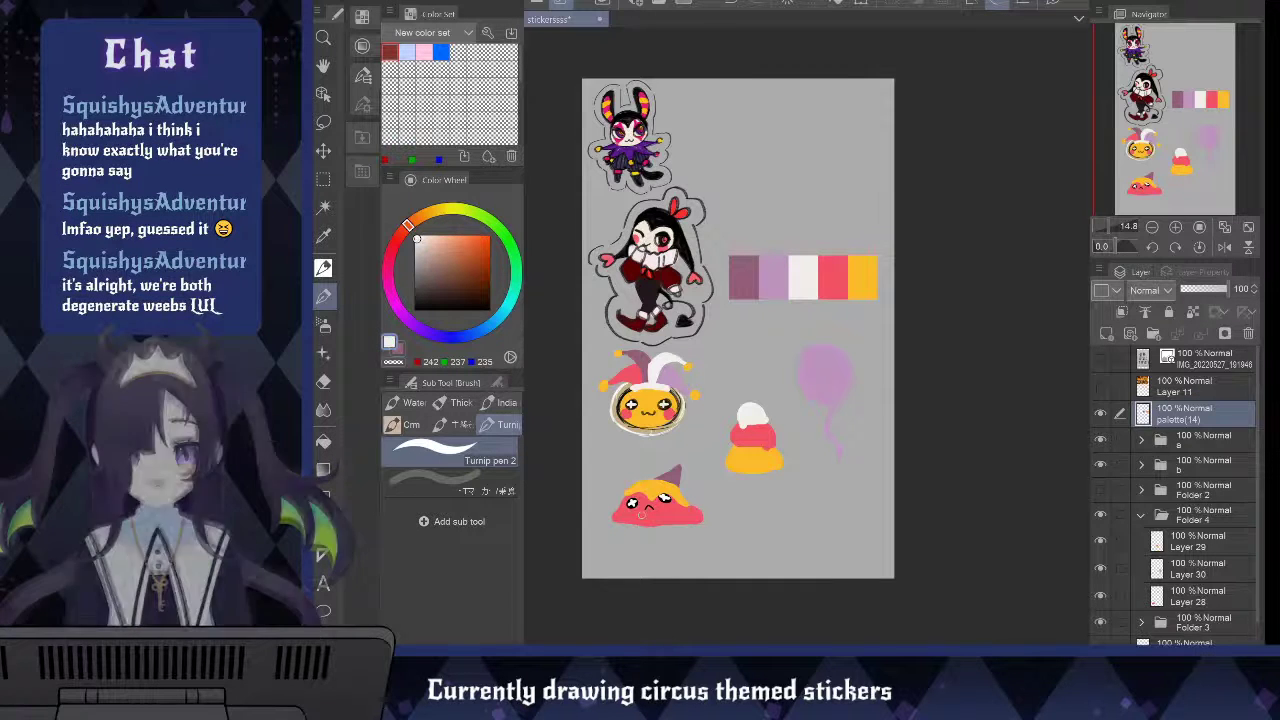
scroll(709, 508, "up", 2)
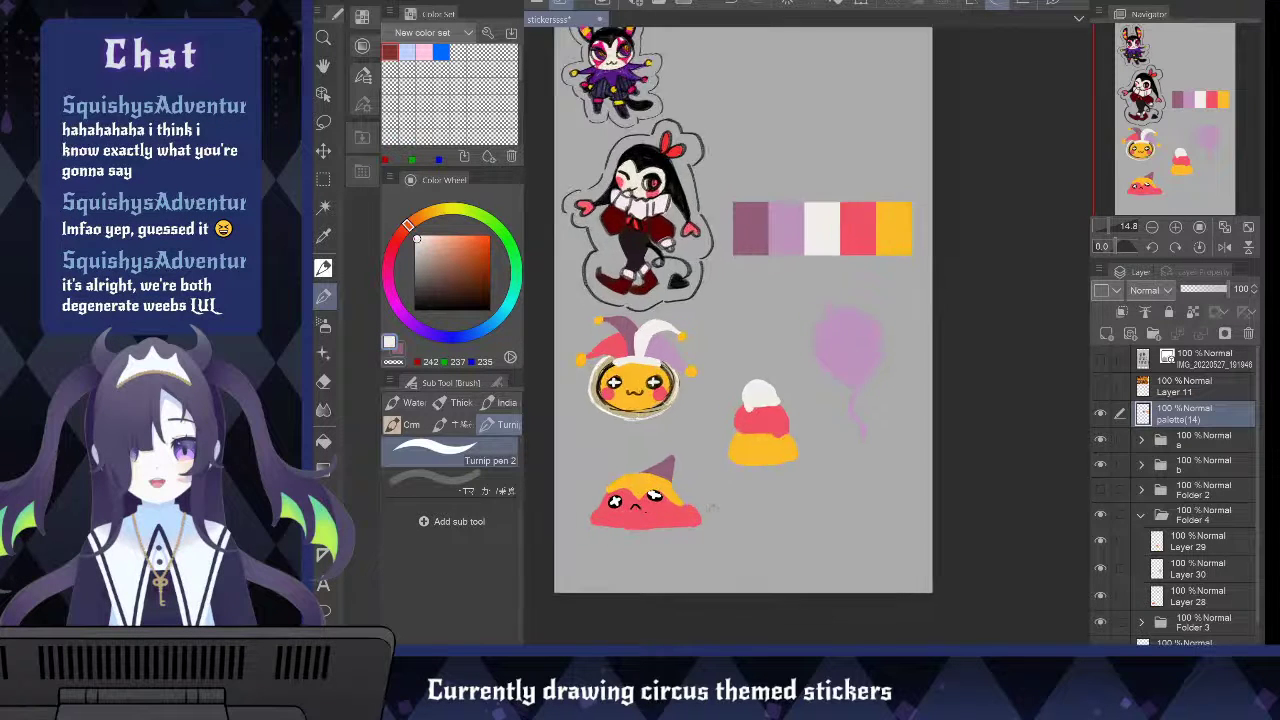
left_click(1203, 541)
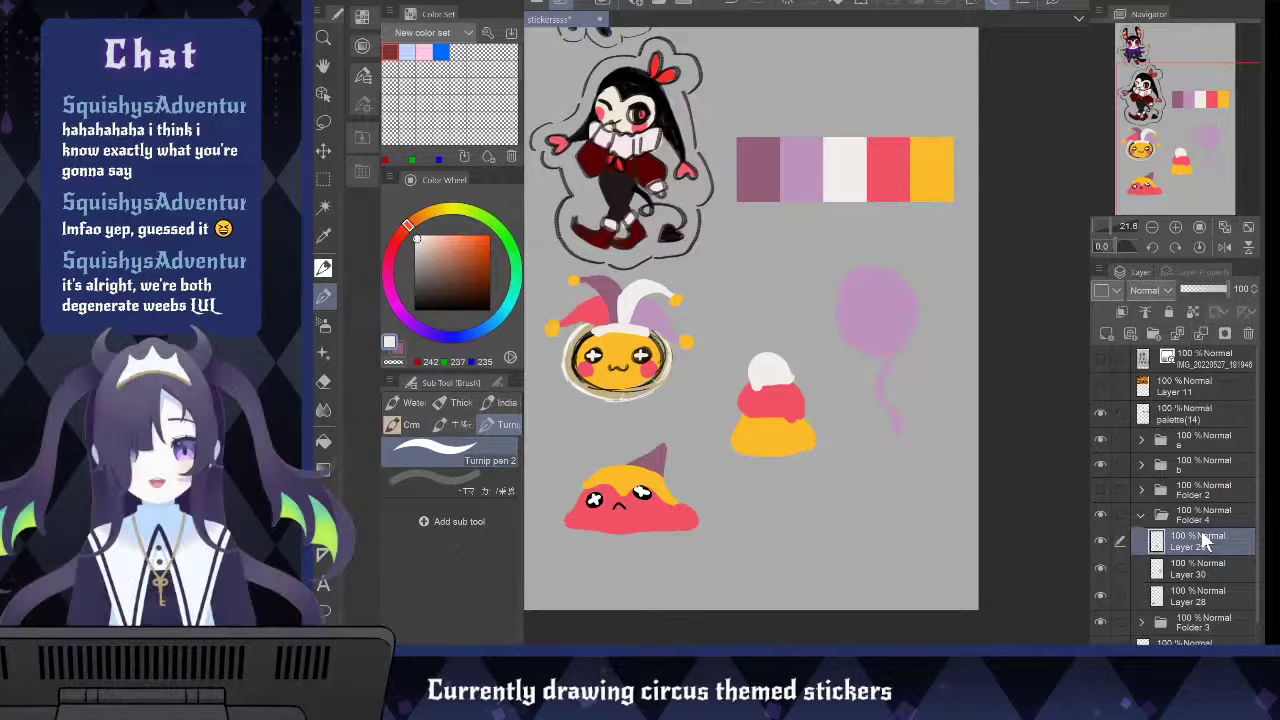
key("ctrl+shift+n")
key("i")
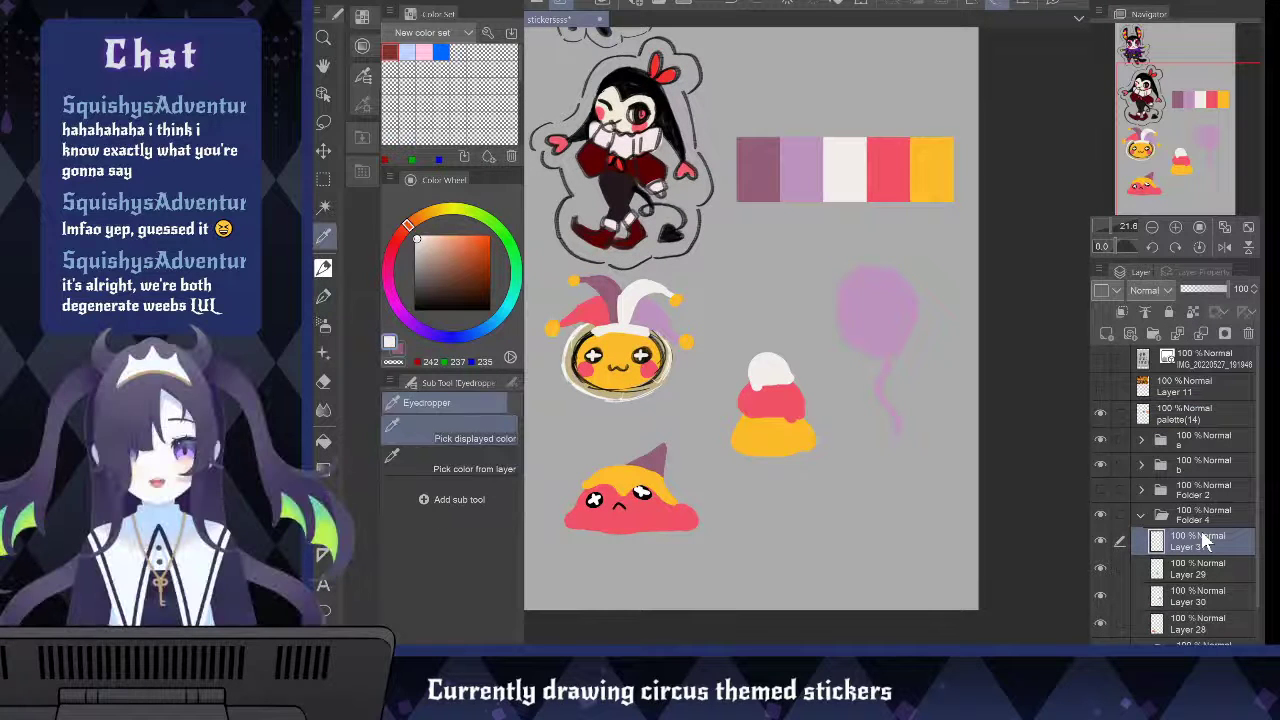
key("p")
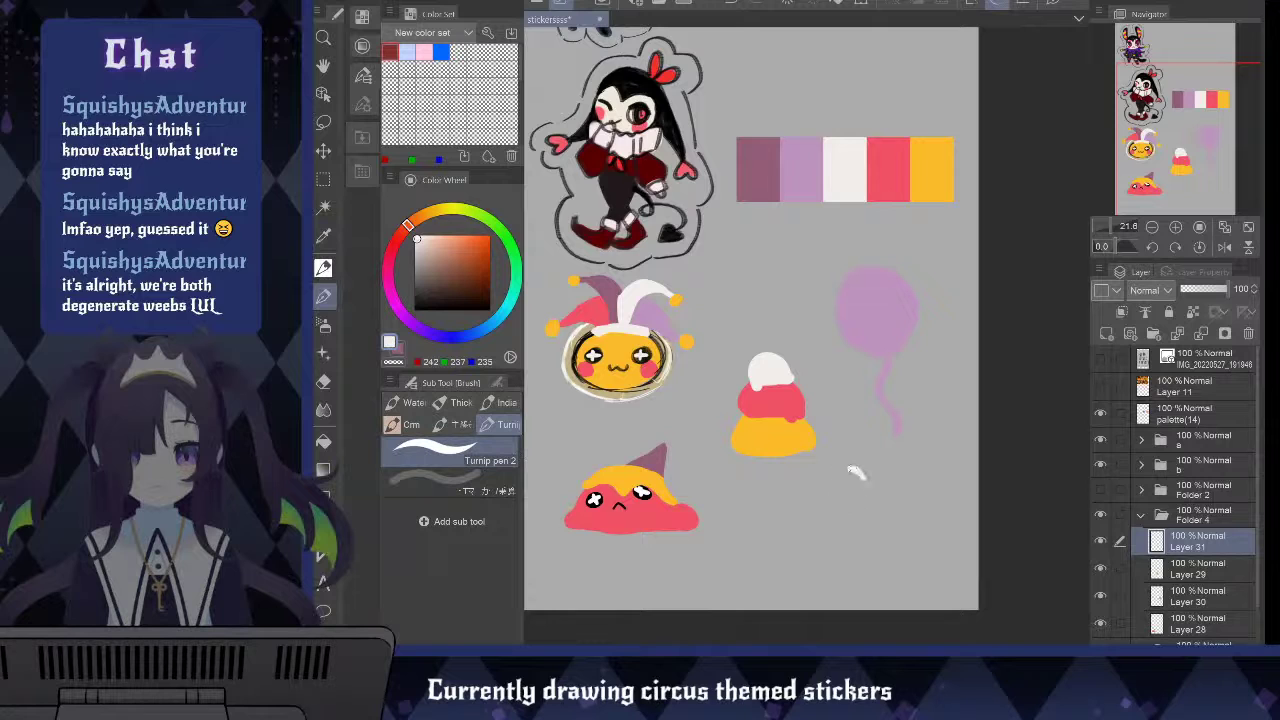
mouse_move(855, 472)
left_mouse_down()
mouse_move(824, 494)
mouse_move(822, 516)
mouse_move(850, 528)
mouse_move(876, 500)
mouse_move(860, 476)
mouse_move(834, 486)
mouse_move(866, 486)
mouse_move(872, 502)
mouse_move(846, 508)
mouse_move(850, 522)
mouse_move(844, 496)
mouse_move(878, 512)
mouse_move(869, 489)
mouse_move(827, 491)
mouse_move(825, 526)
mouse_move(850, 530)
mouse_move(886, 490)
mouse_move(858, 472)
mouse_move(878, 474)
mouse_move(884, 510)
mouse_move(844, 536)
mouse_move(890, 516)
mouse_move(845, 536)
mouse_move(873, 536)
left_mouse_up()
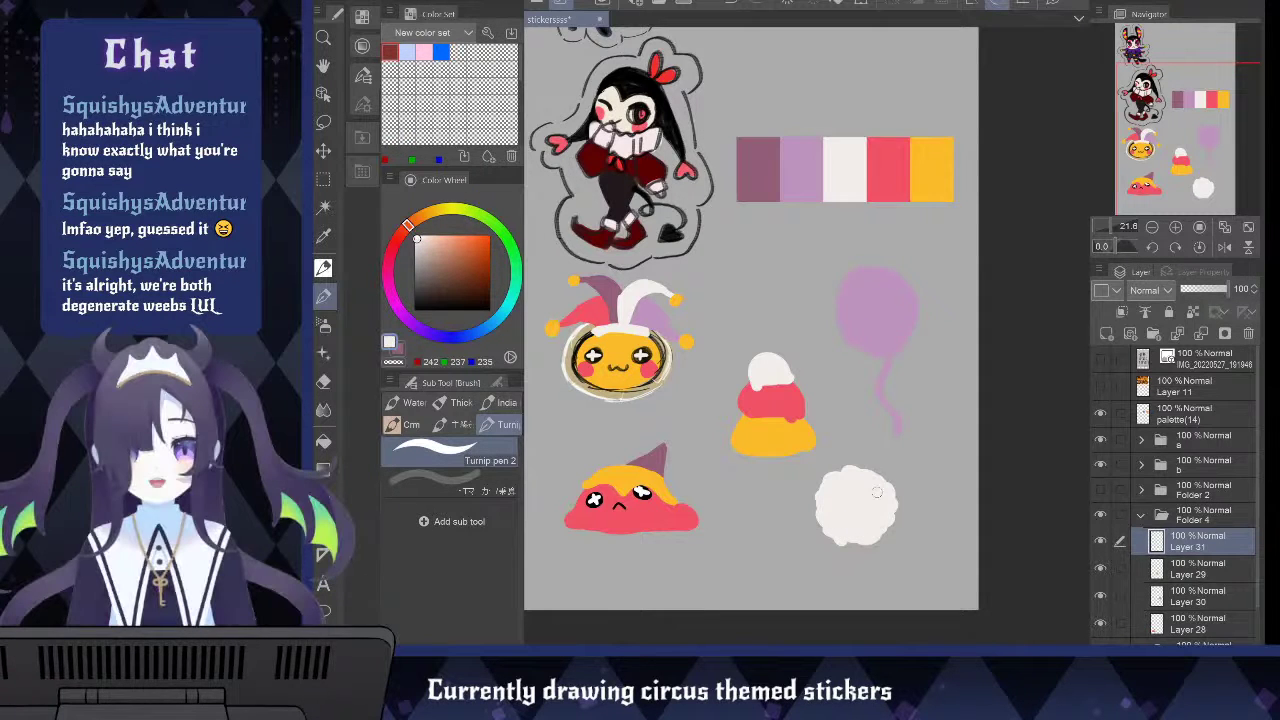
Move the frowning coral-red slime closer beneath the jester slime and shift the balloon on Layer 30 slightly up and left
left_click(1208, 641)
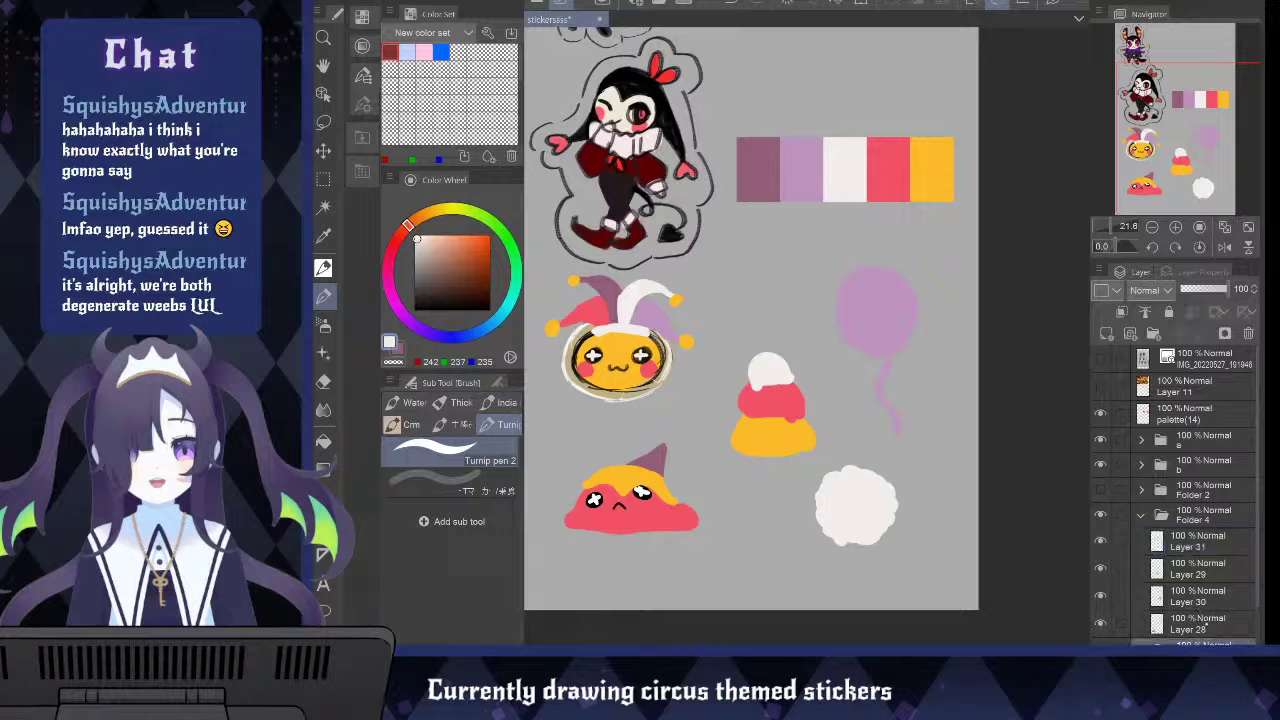
left_click(1208, 623)
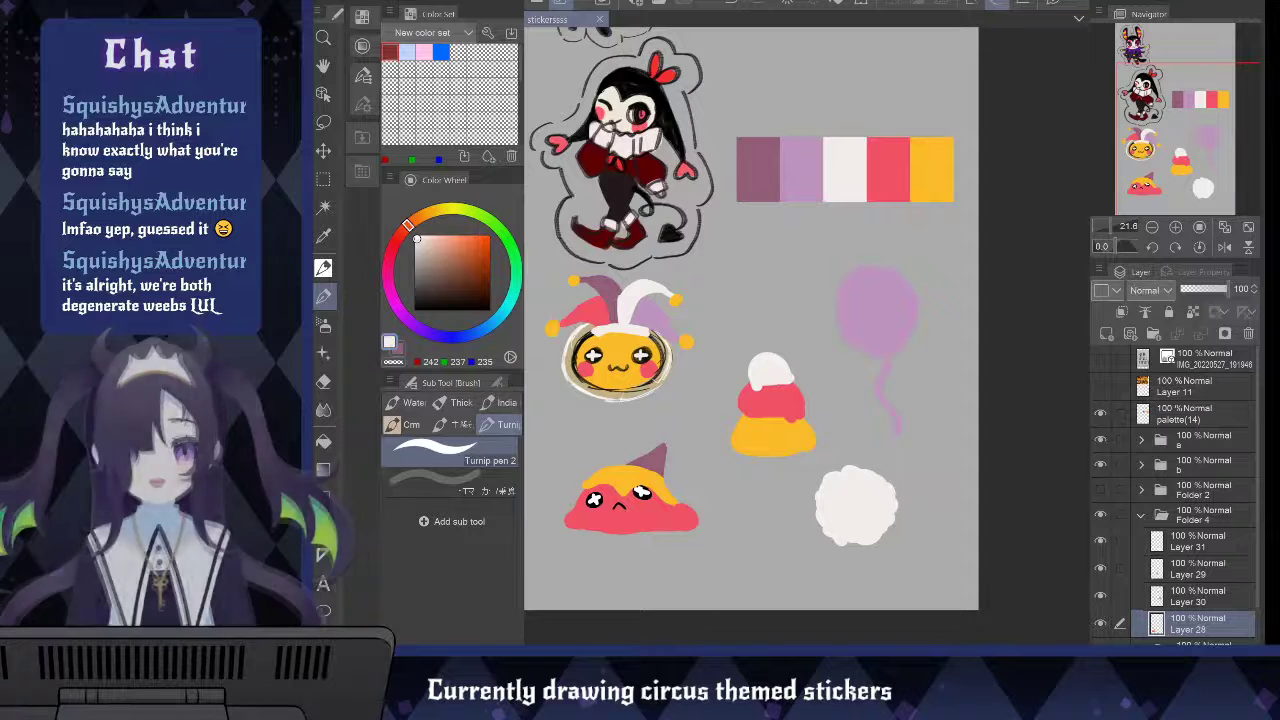
key("k")
left_click_drag(753, 556, 728, 535)
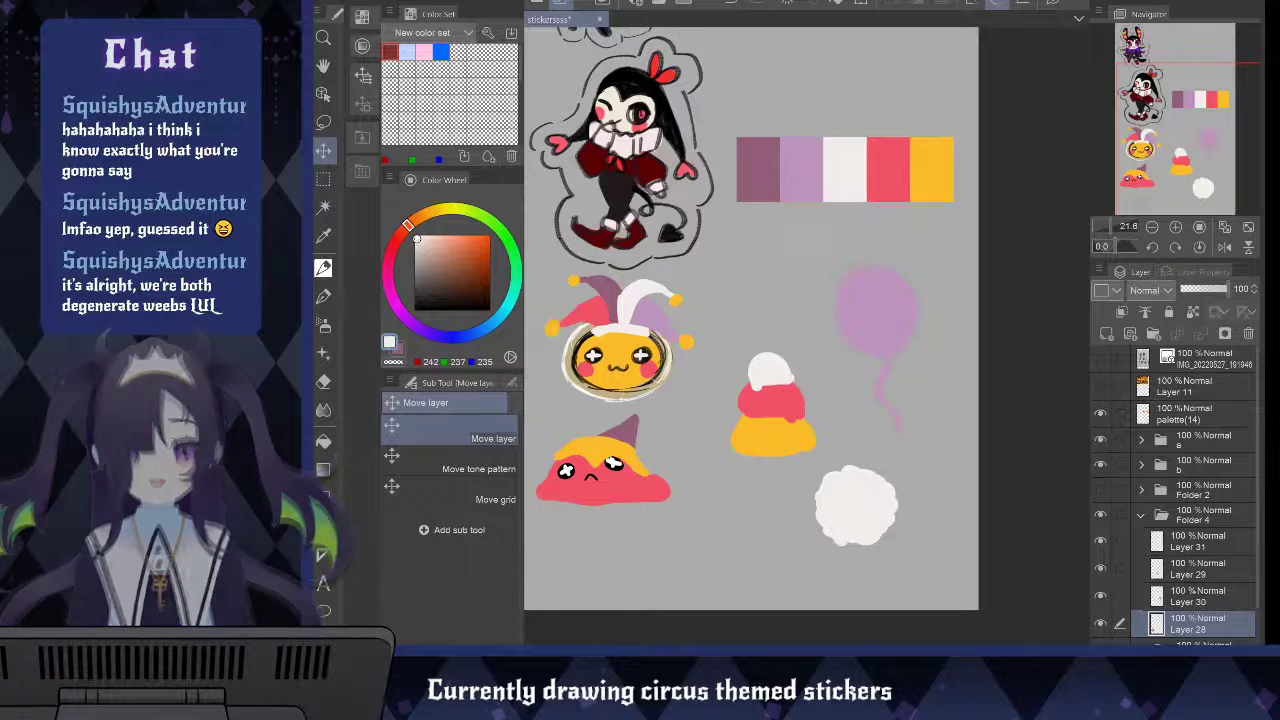
left_click(1197, 596)
mouse_move(999, 372)
left_mouse_down()
mouse_move(940, 371)
mouse_move(993, 378)
left_mouse_up()
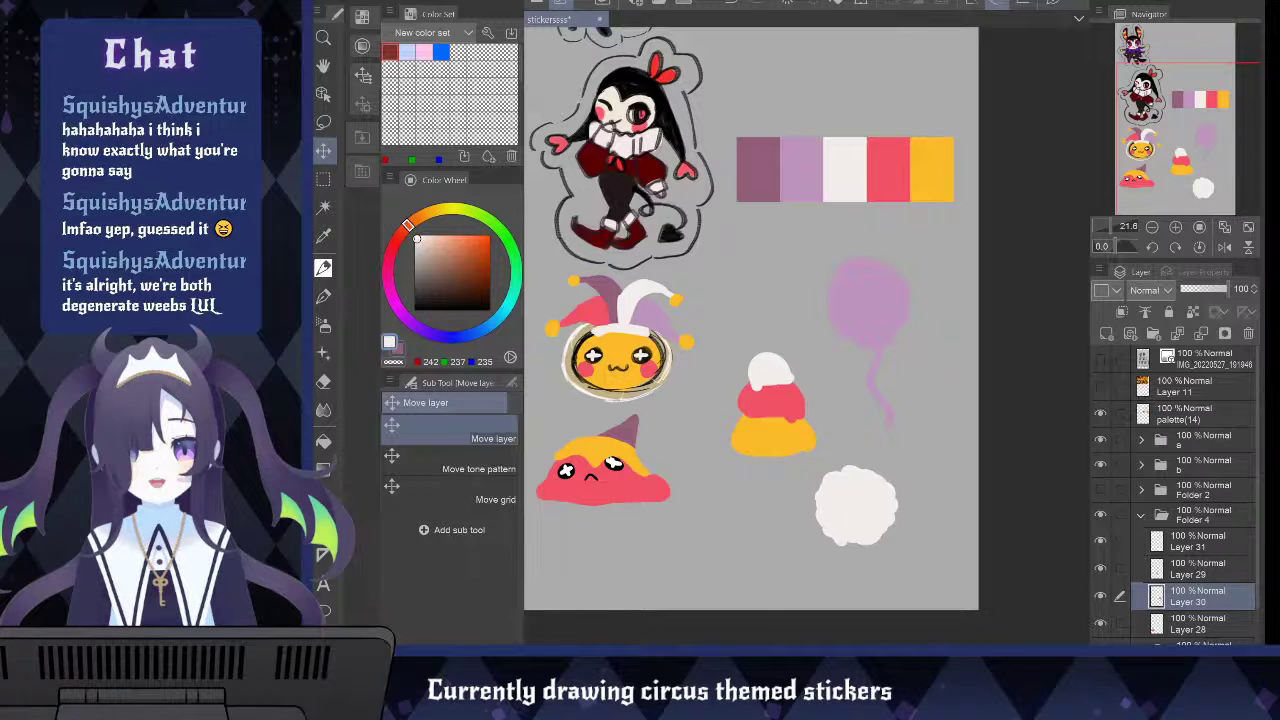
Draw a black face on the balloon with one oval eye, one winking eye and a small w-shaped mouth
left_click(489, 310)
key("b")
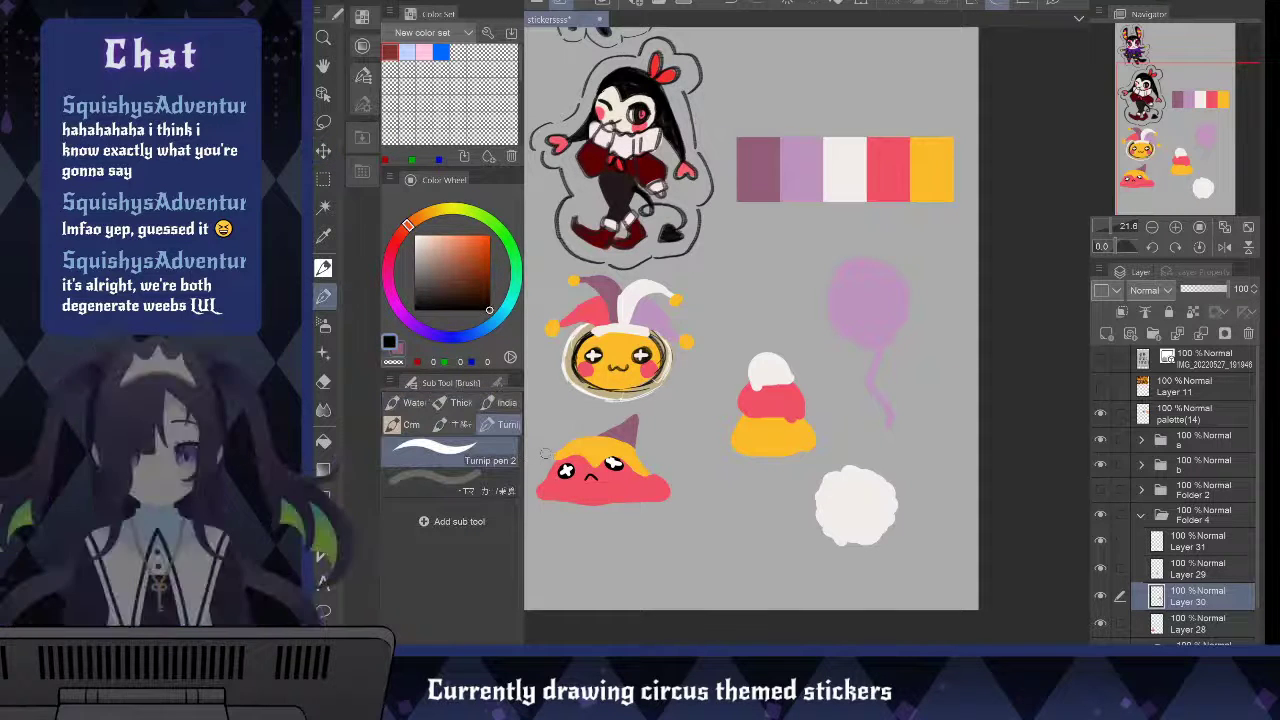
key("h")
left_click_drag(912, 411, 846, 443)
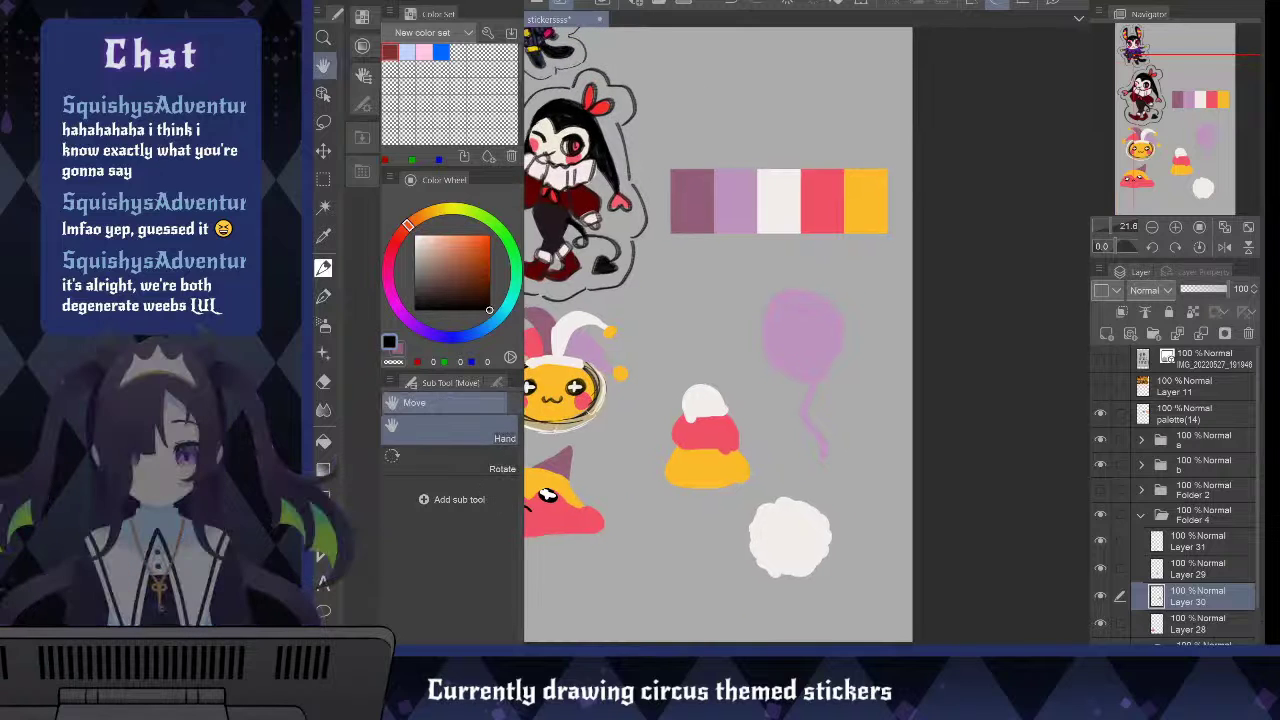
key("p")
left_click_drag(776, 321, 821, 309)
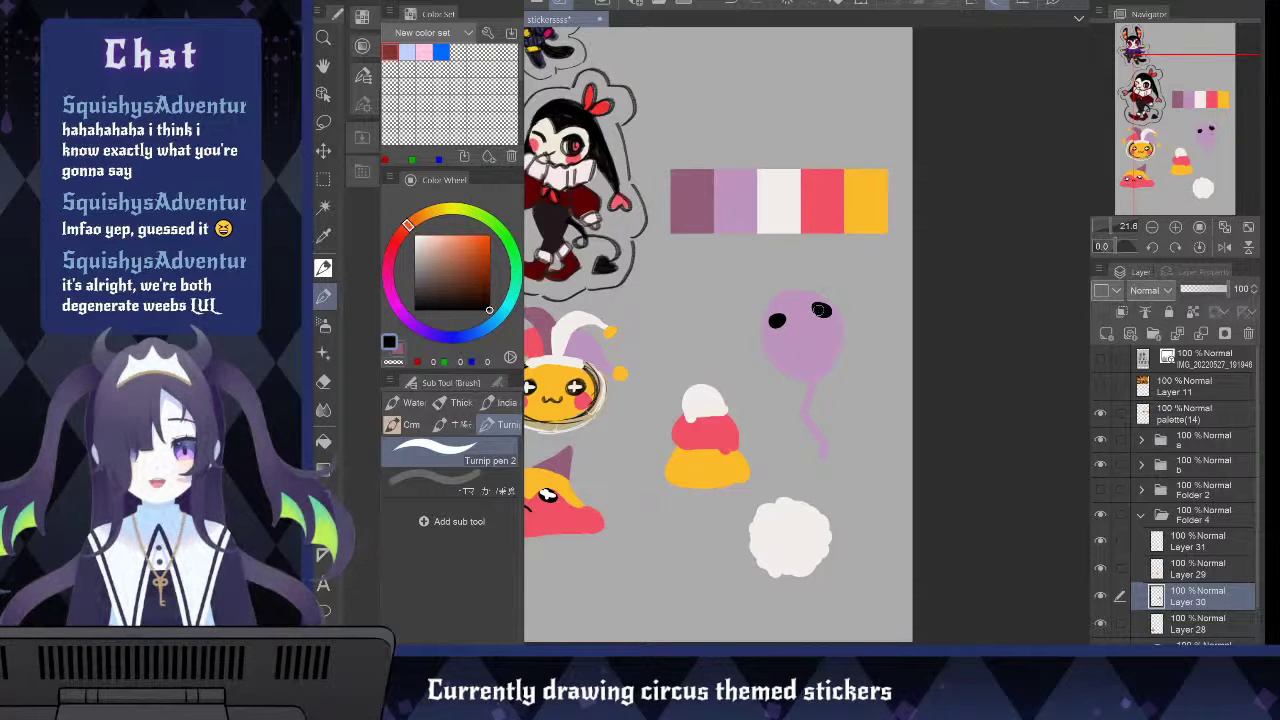
key("ctrl+z")
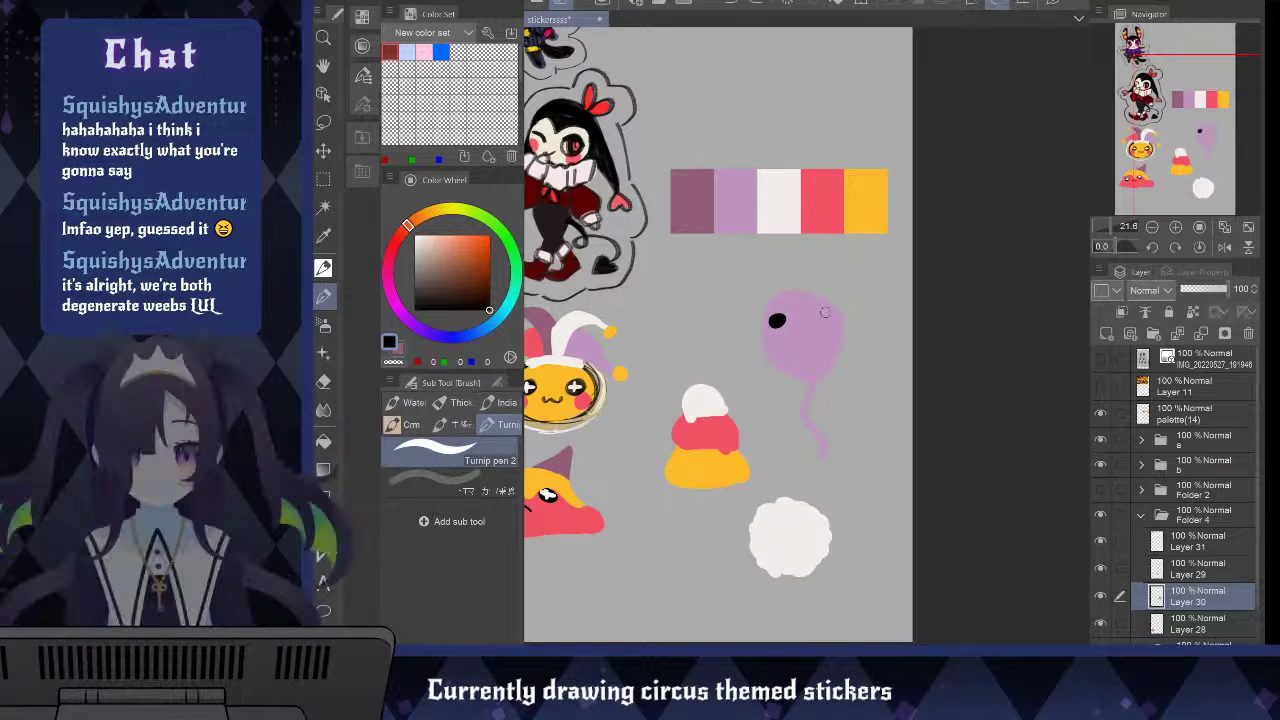
mouse_move(818, 311)
left_mouse_down()
mouse_move(827, 318)
mouse_move(807, 322)
left_mouse_up()
key("ctrl+z")
key("ctrl+z")
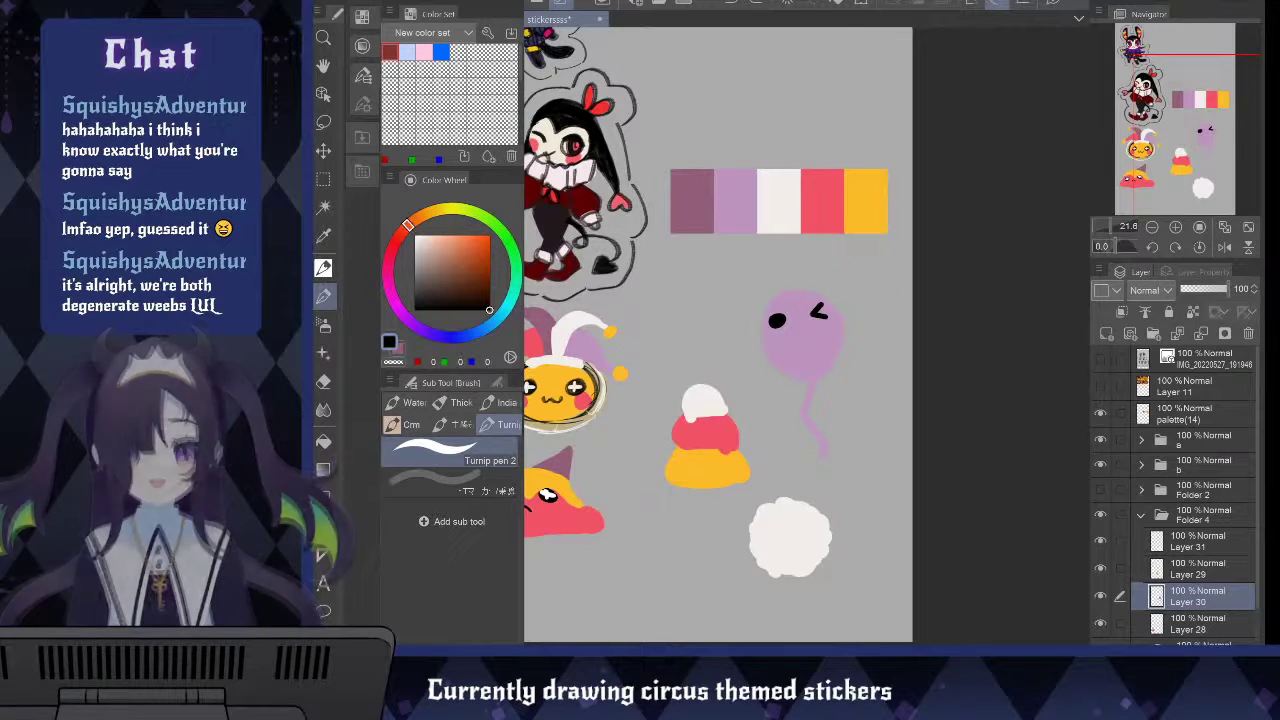
left_click_drag(789, 321, 807, 321)
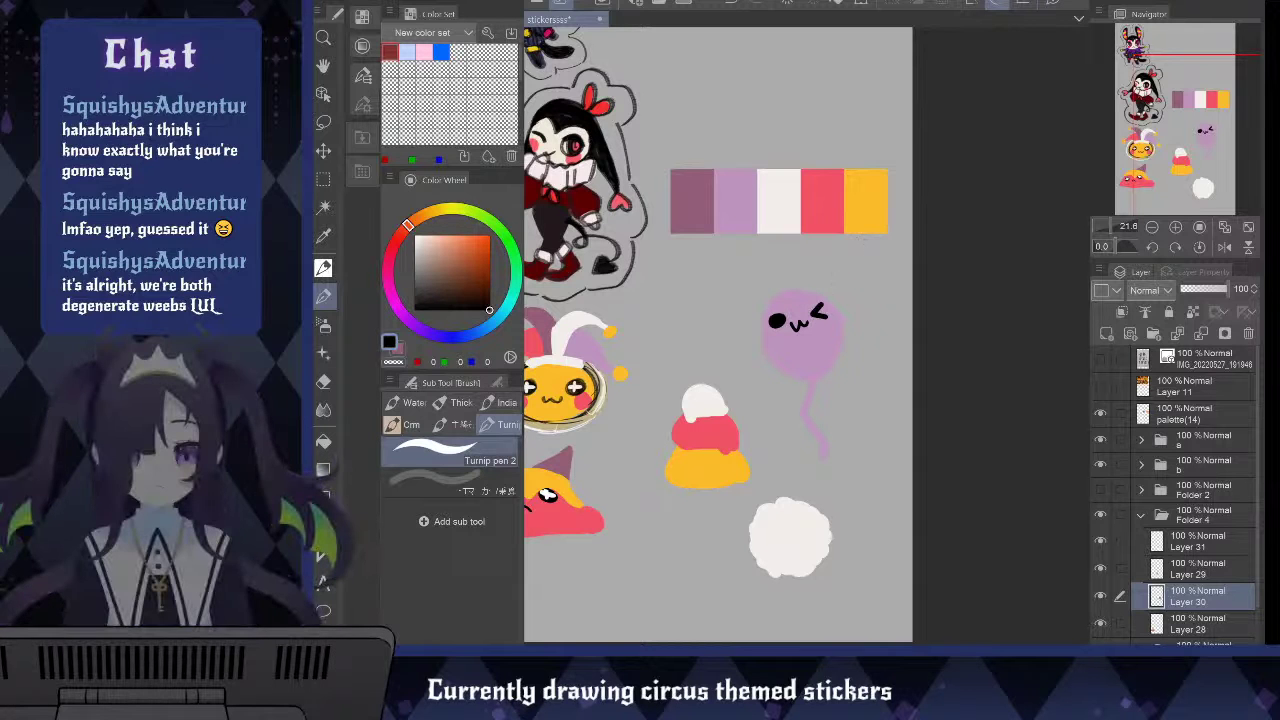
Paint a white cross highlight inside the balloon's black oval eye
left_click(414, 235)
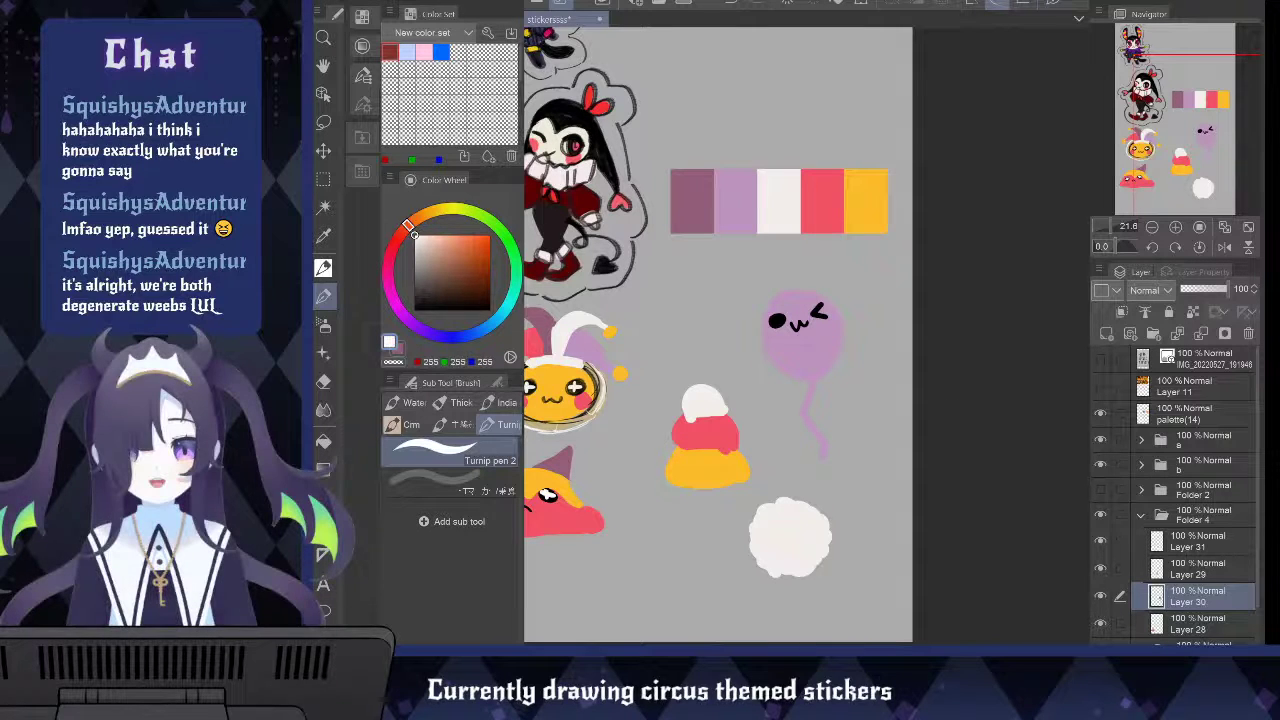
left_click_drag(772, 316, 782, 326)
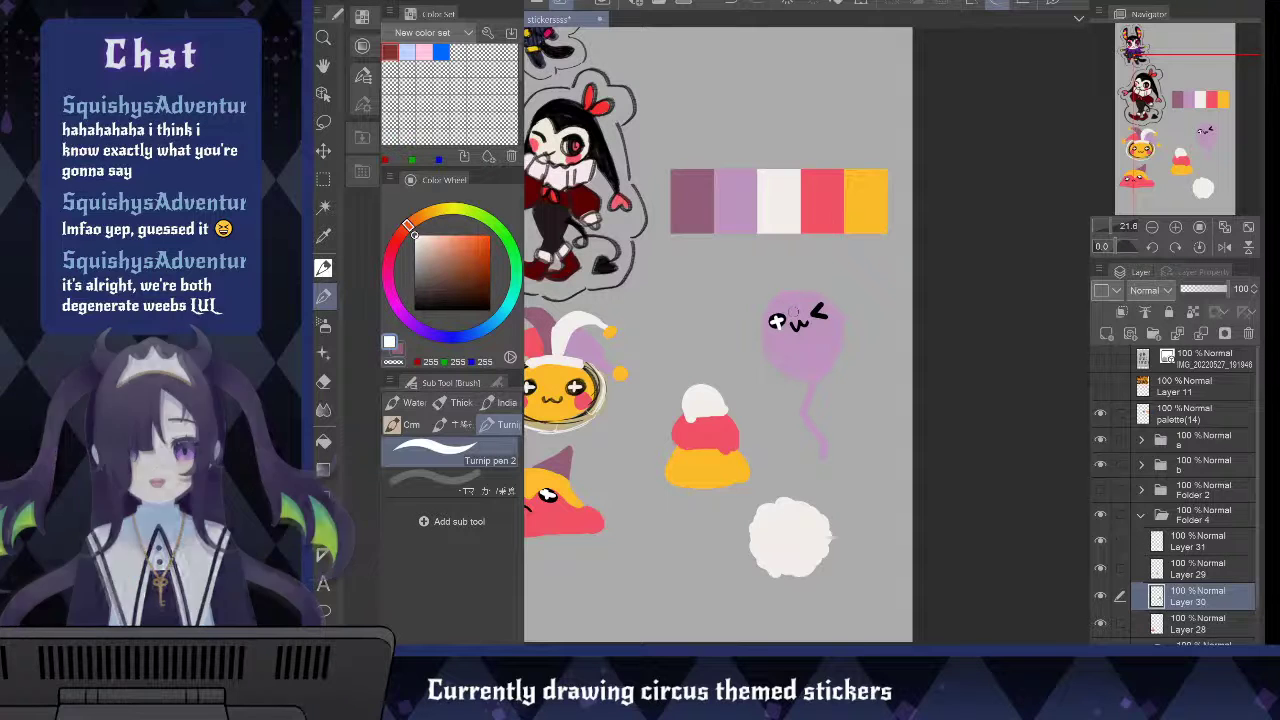
key("ctrl+z")
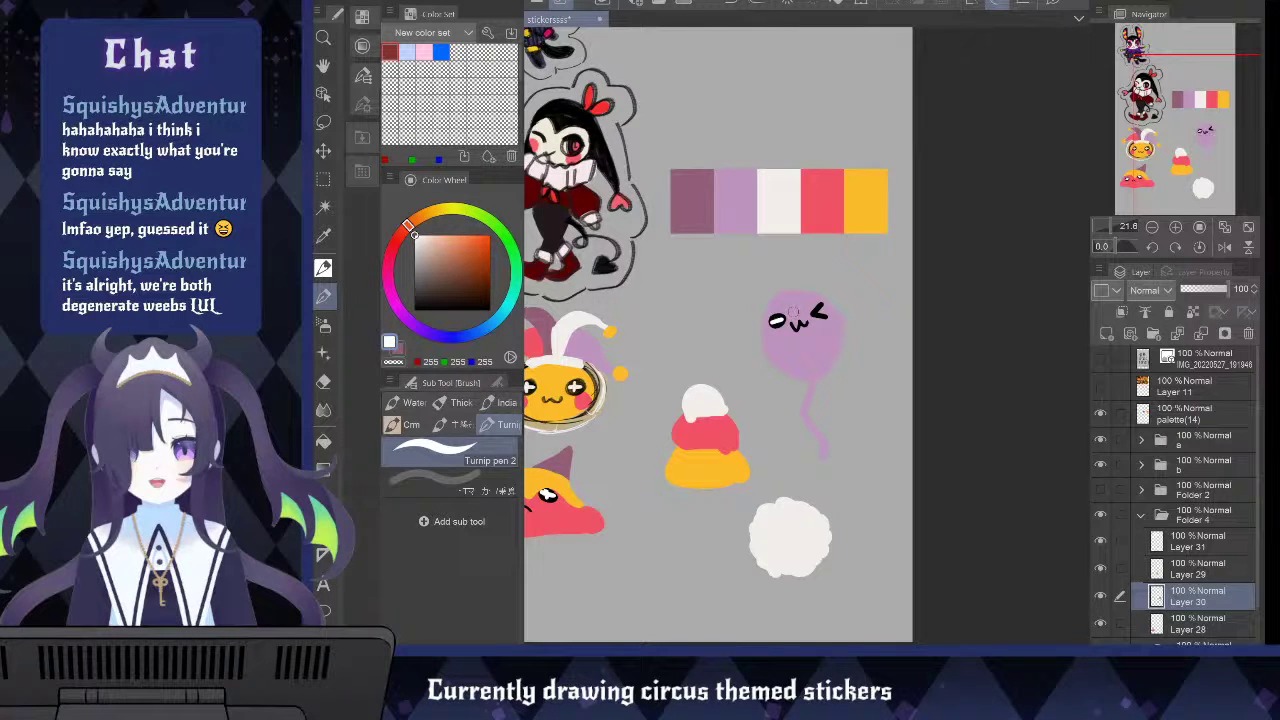
left_click_drag(776, 313, 778, 330)
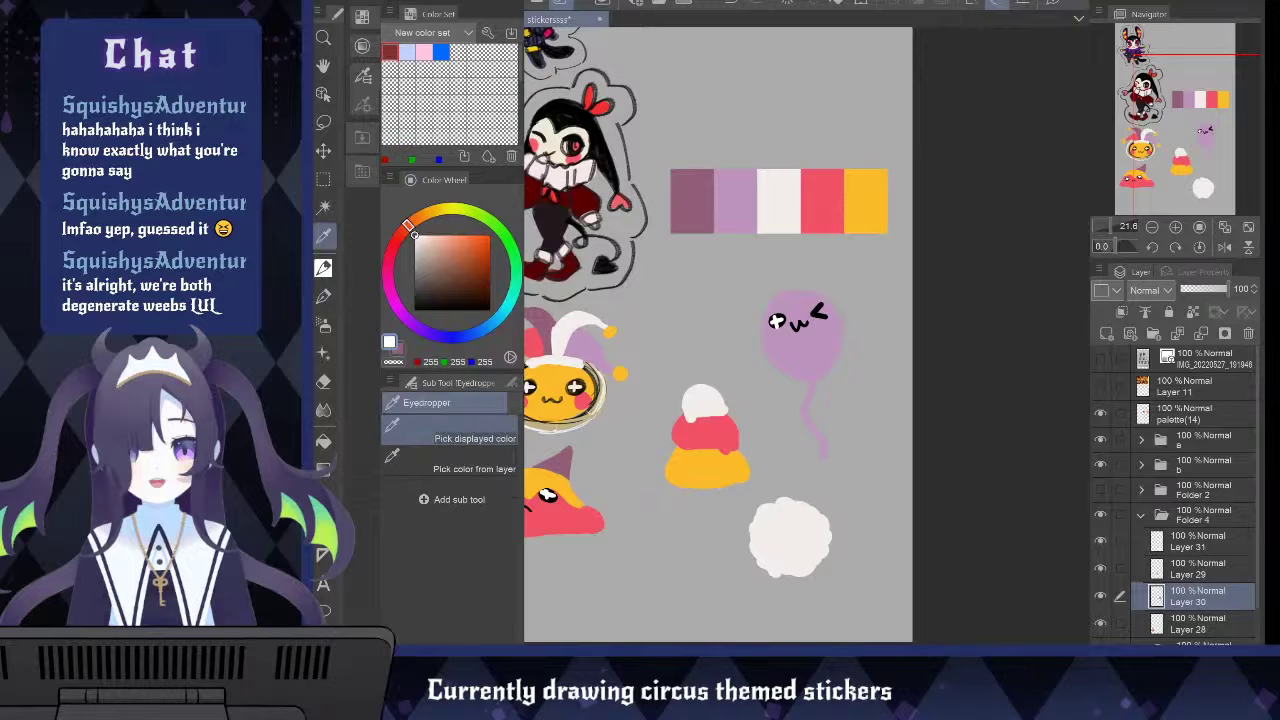
Clear the balloon's face with Layer 30's transparent pixels locked, and pick the dark plum from the palette
left_click(829, 343, "alt")
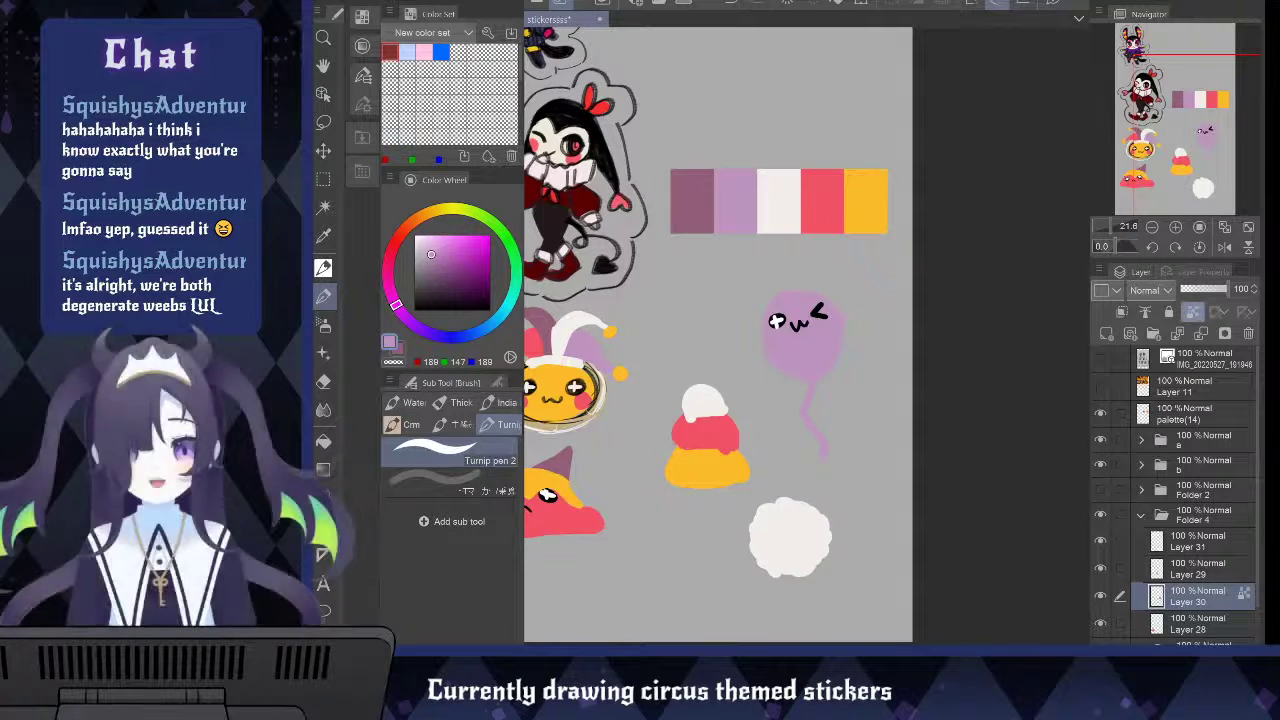
left_click_drag(795, 328, 780, 312)
key("ctrl+z")
key("ctrl+z")
key("ctrl+z")
key("ctrl+z")
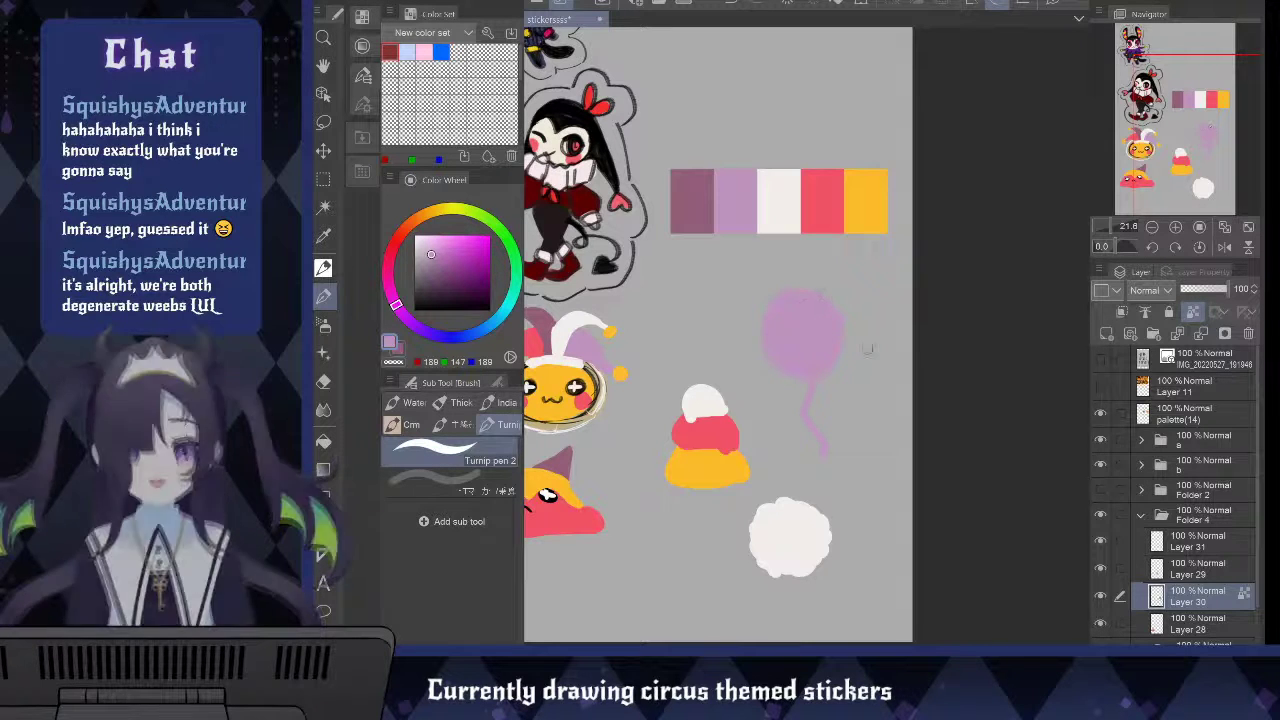
left_click(690, 205, "alt")
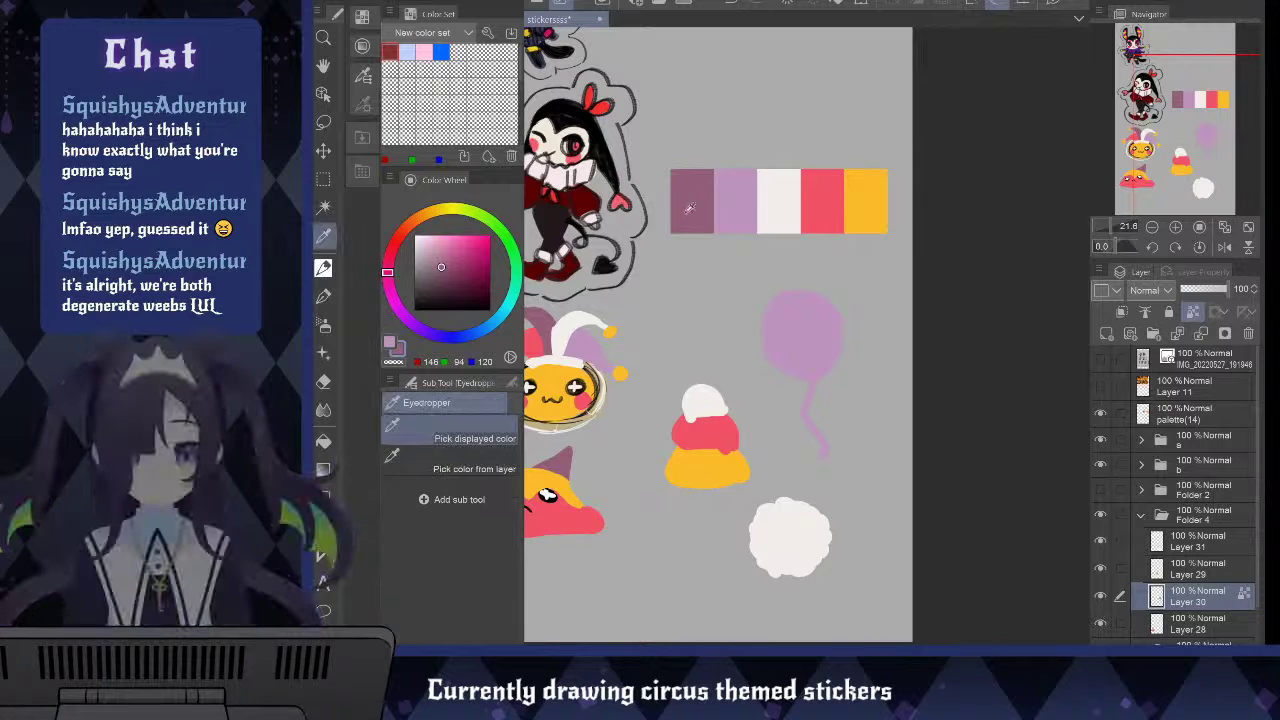
Try thin slanted plum stripes down the balloon, undoing each set
left_click_drag(786, 298, 778, 374)
left_click_drag(788, 291, 808, 380)
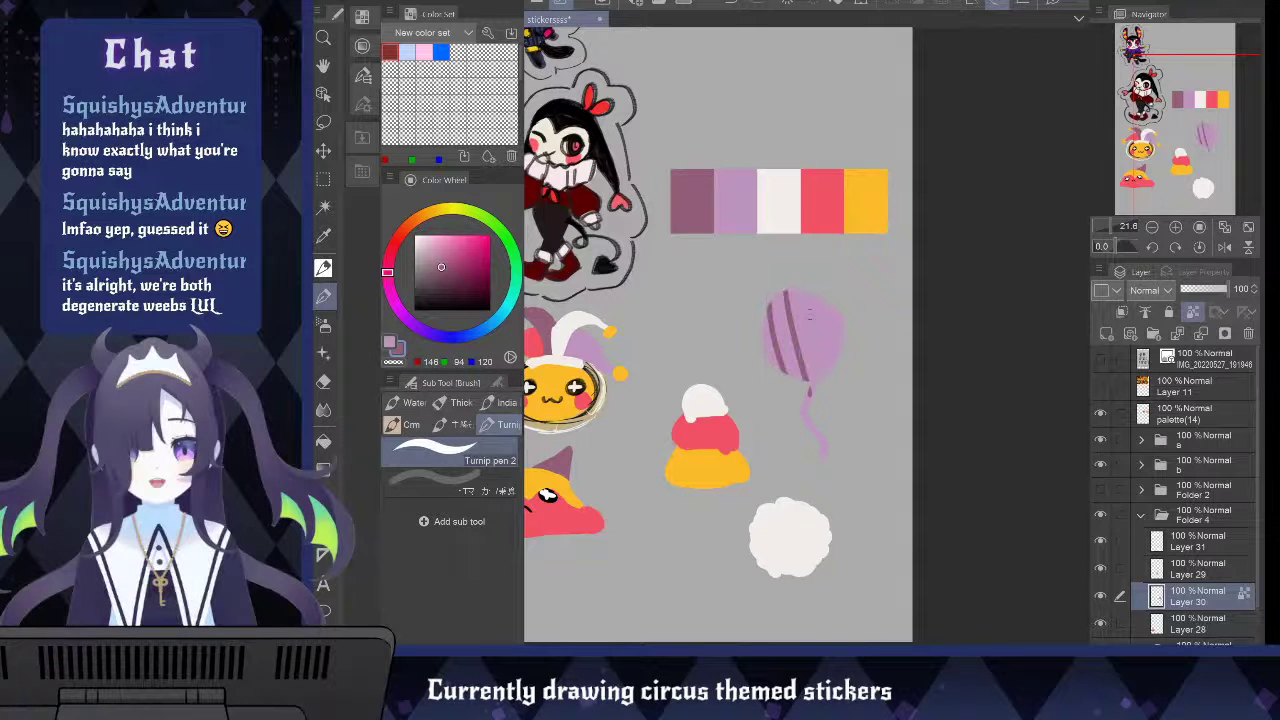
key("ctrl+z")
key("ctrl+z")
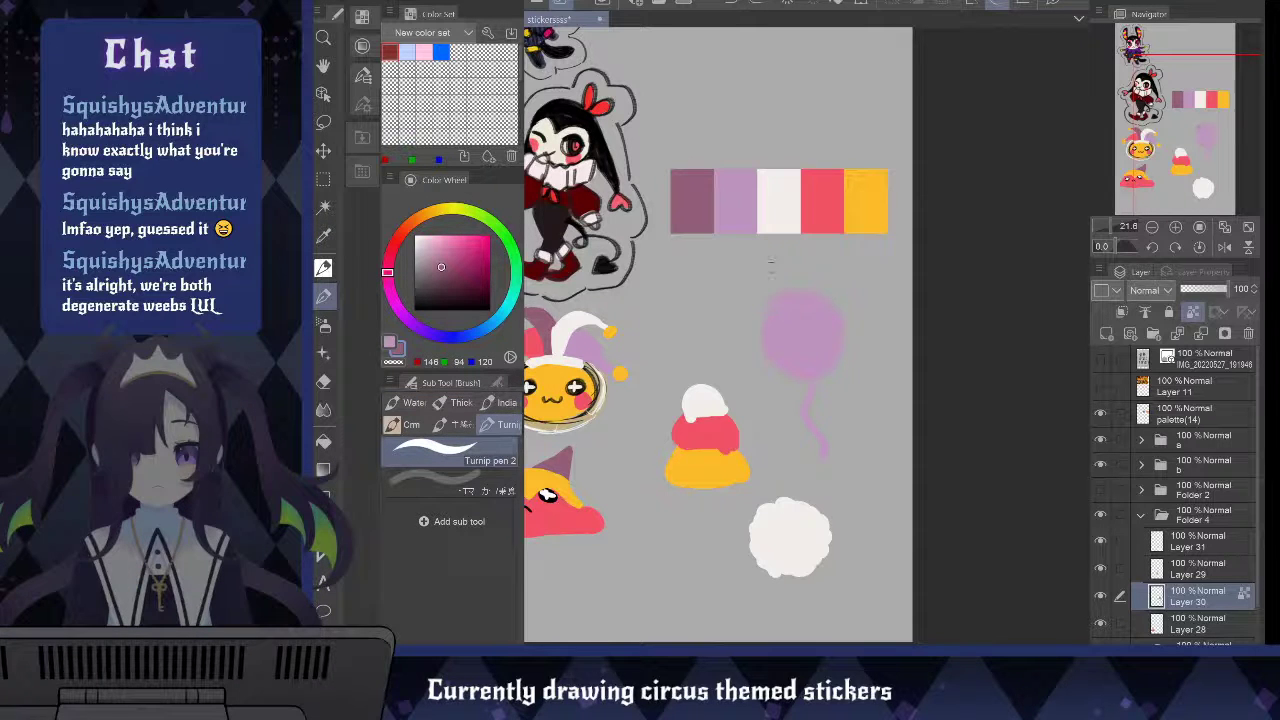
mouse_move(772, 293)
left_mouse_down()
mouse_move(780, 374)
mouse_move(794, 298)
mouse_move(810, 378)
left_mouse_up()
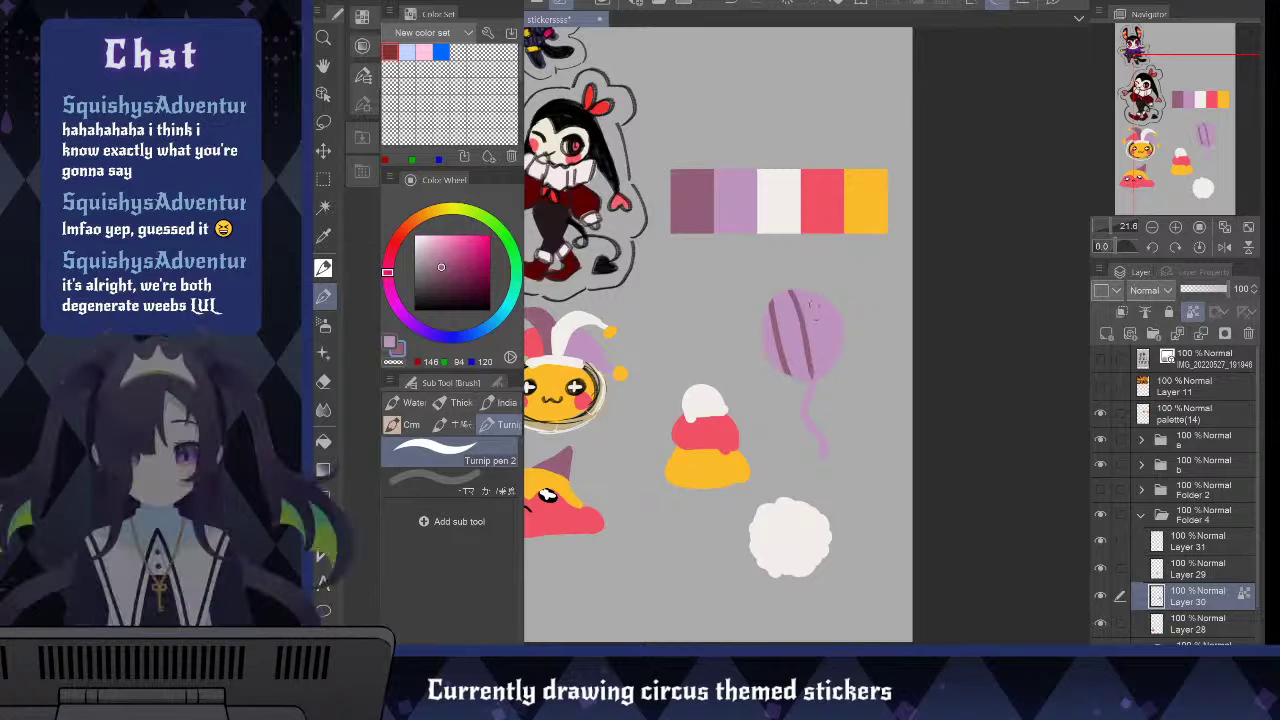
left_click_drag(812, 292, 834, 366)
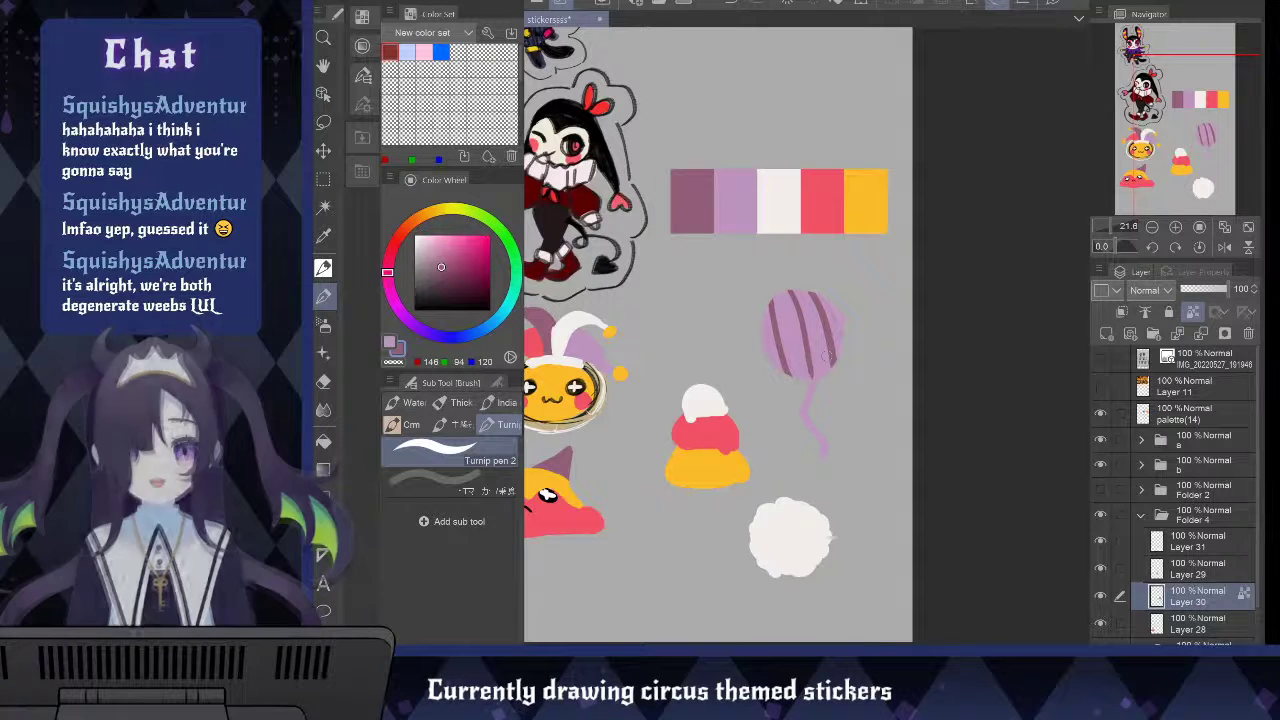
key("ctrl+z")
key("ctrl+z")
key("ctrl+z")
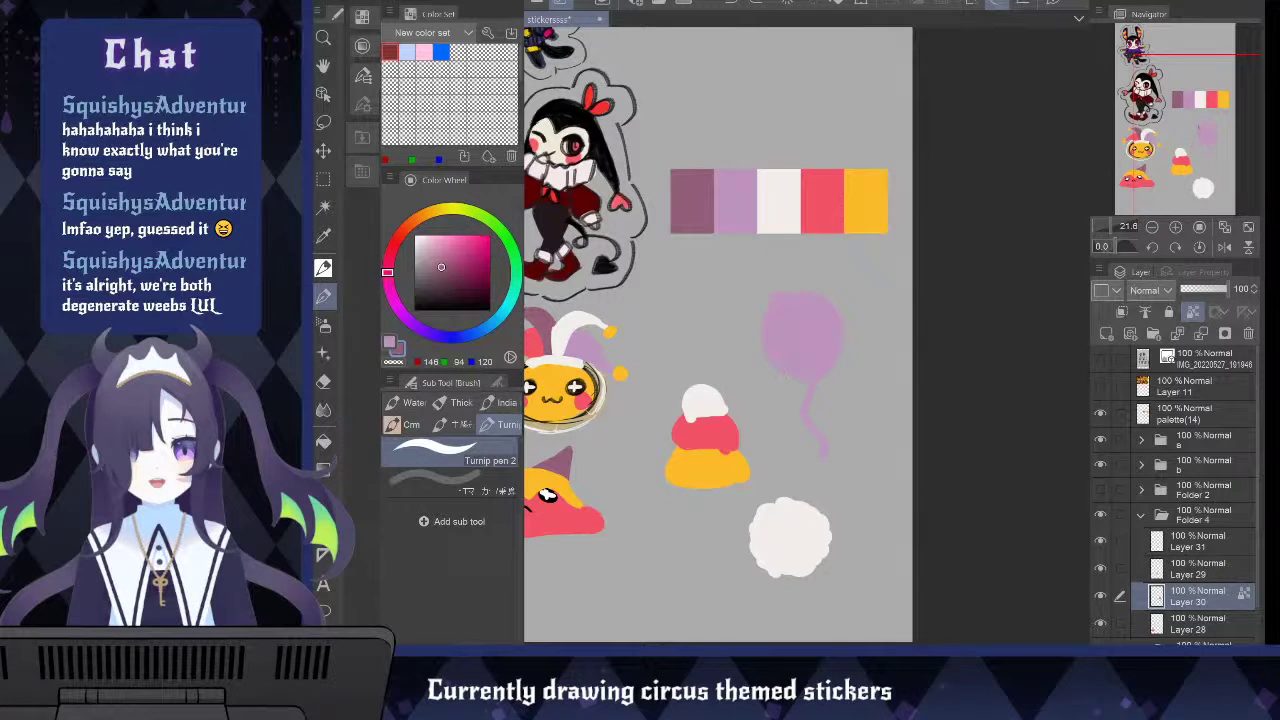
Paint wide curved plum stripes down the balloon and colour its knot plum
left_click_drag(778, 298, 788, 366)
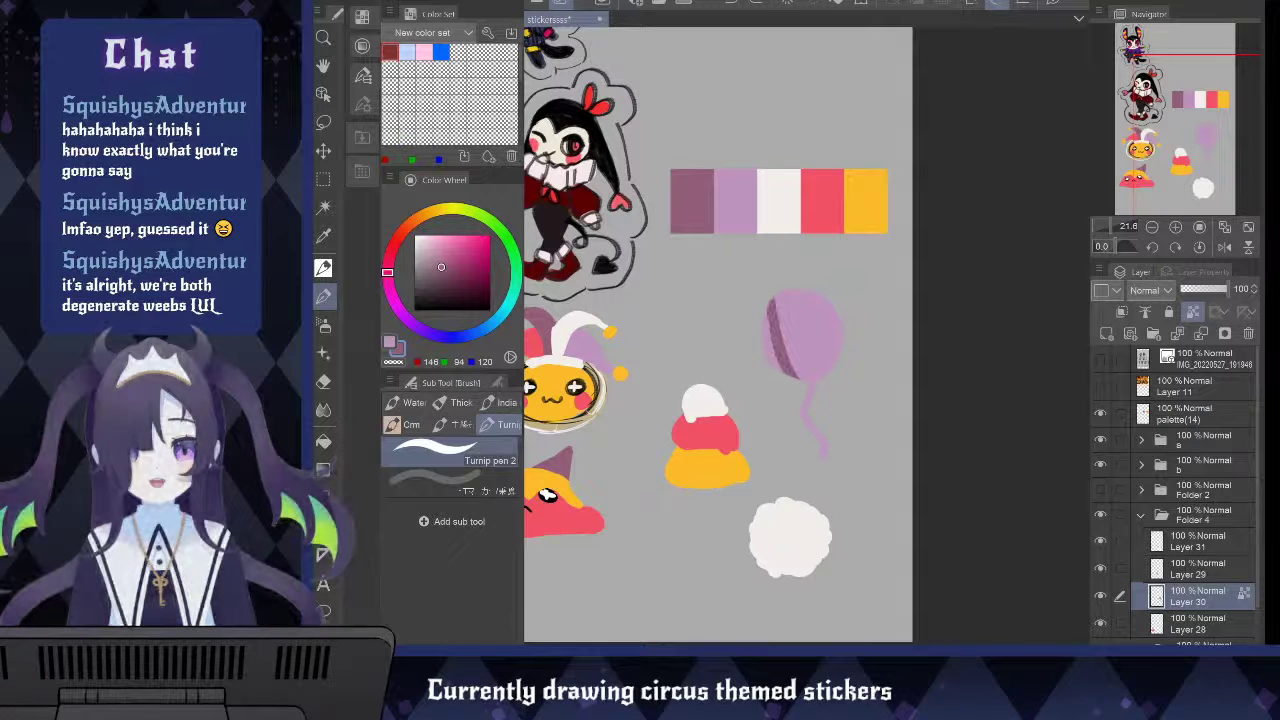
left_click_drag(770, 312, 783, 372)
left_click_drag(796, 291, 828, 374)
left_click_drag(832, 300, 843, 338)
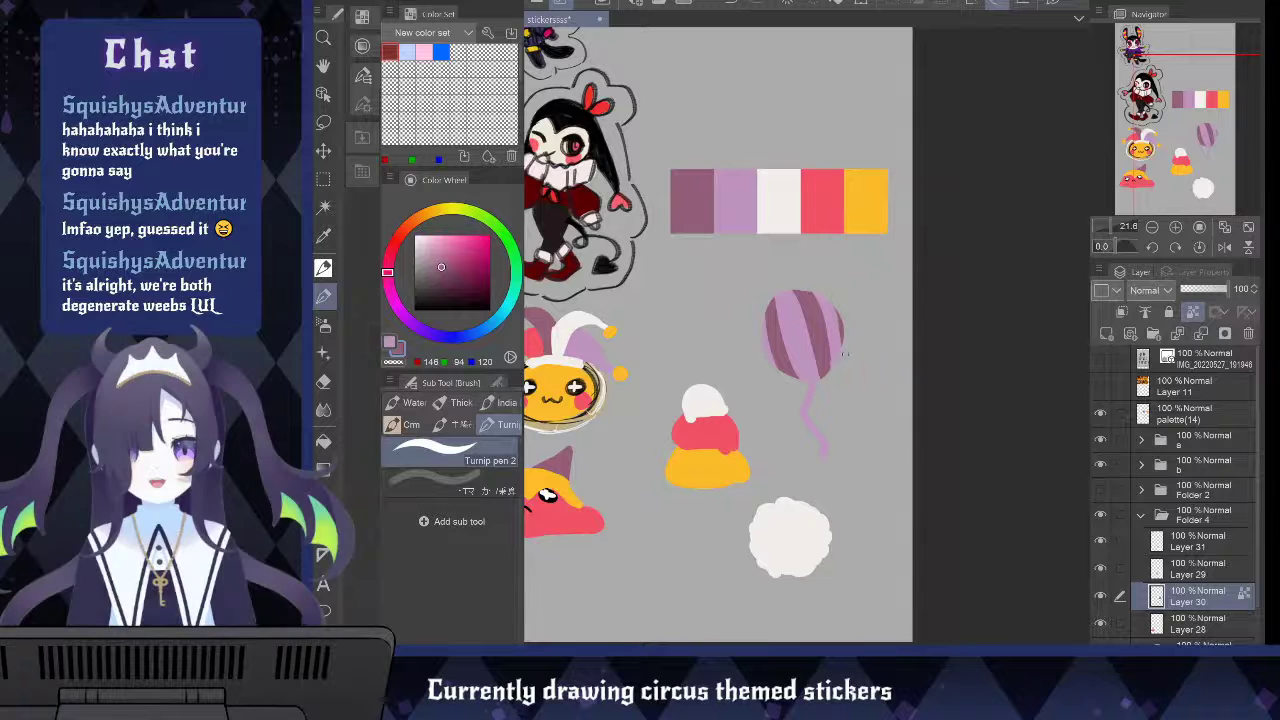
left_click_drag(810, 381, 820, 392)
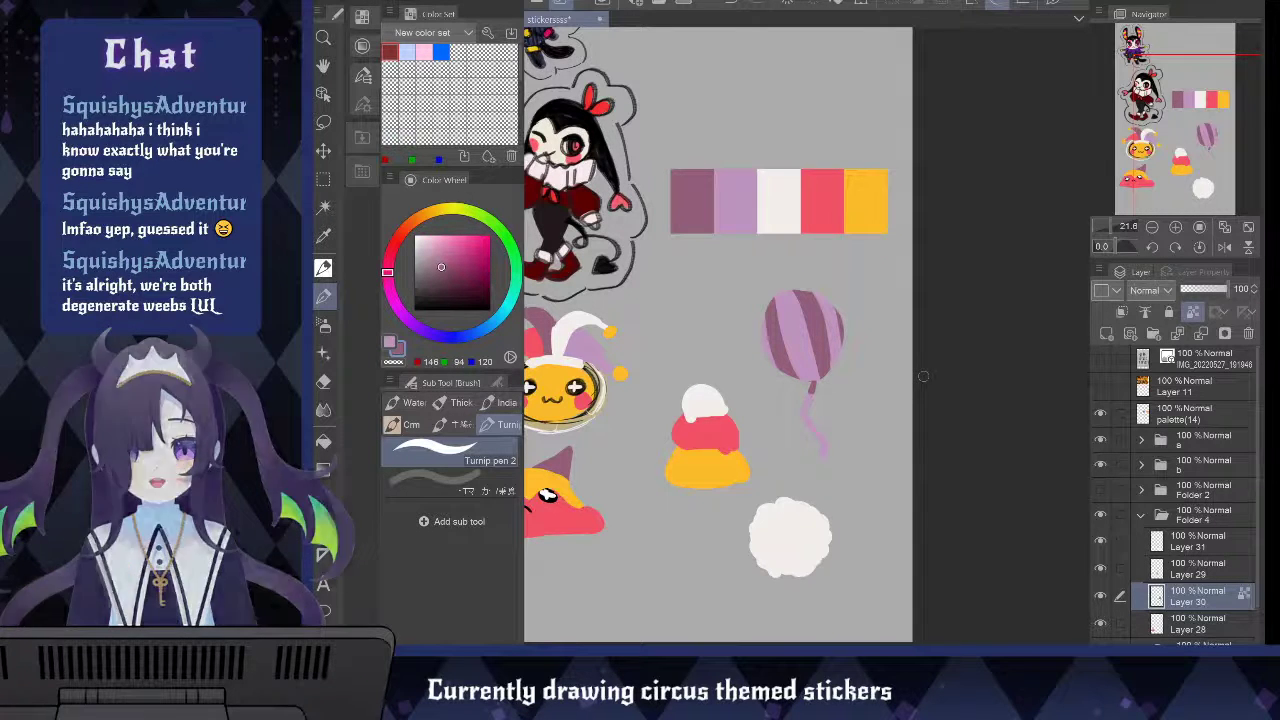
Draw a black face on the purple striped balloon with a filled oval eye, a winking eye and a wavy mouth
left_click_drag(474, 283, 489, 310)
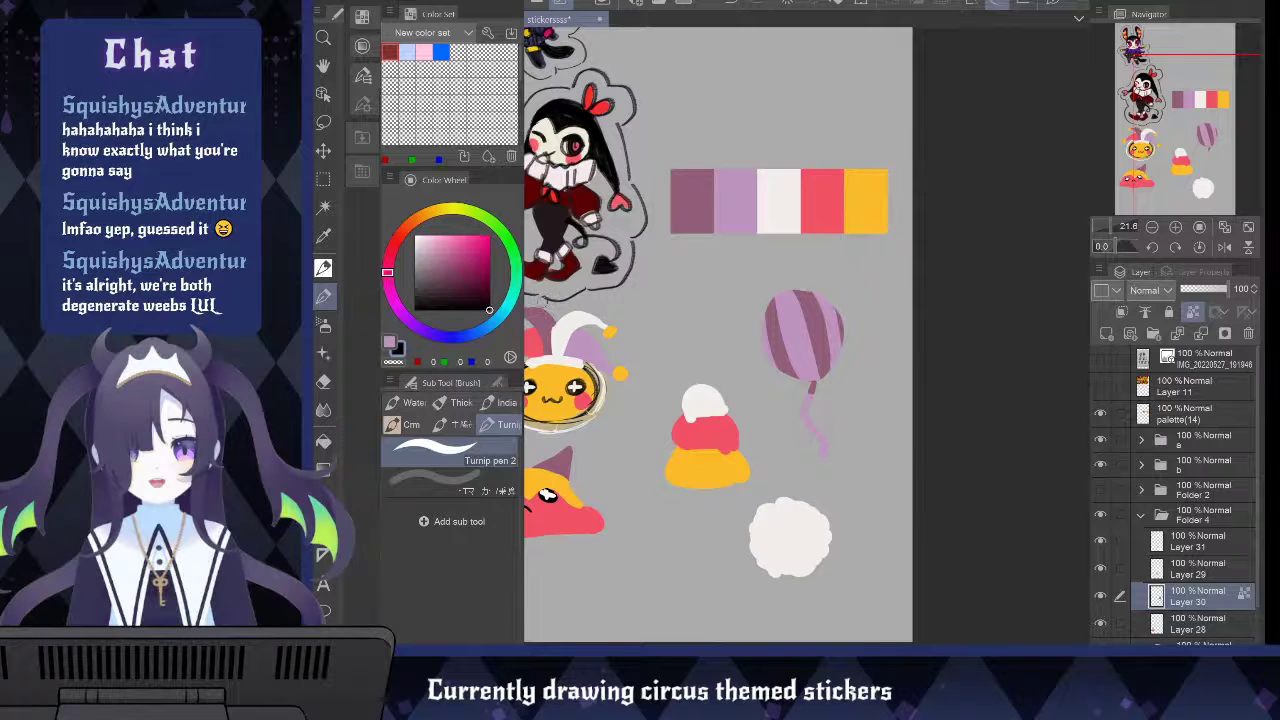
mouse_move(775, 320)
left_mouse_down()
mouse_move(820, 318)
mouse_move(800, 332)
mouse_move(807, 323)
left_mouse_up()
key("ctrl+z")
key("ctrl+z")
key("ctrl+z")
mouse_move(775, 317)
left_mouse_down()
mouse_move(777, 328)
mouse_move(817, 316)
mouse_move(797, 326)
left_mouse_up()
Paint a cross-shaped highlight in the balloon's filled eye using the palette's off-white
key("x")
key("alt")
left_click(778, 200)
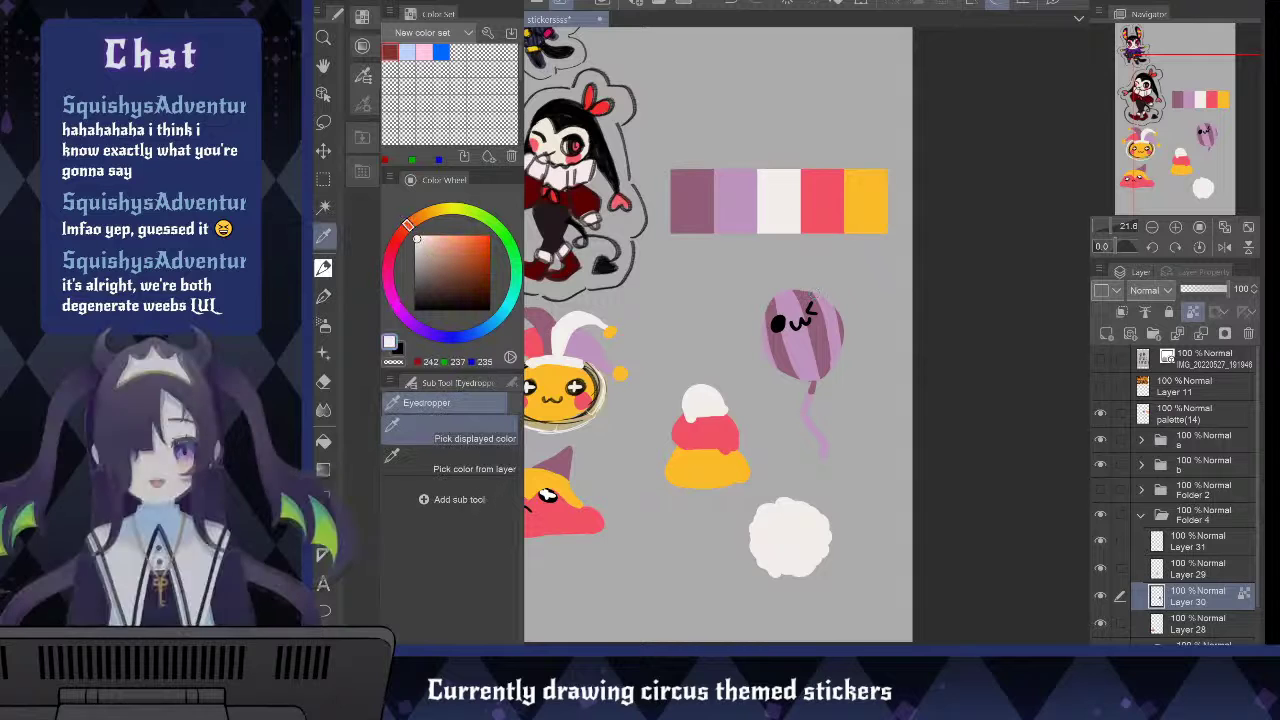
key("p")
left_click_drag(778, 318, 785, 325)
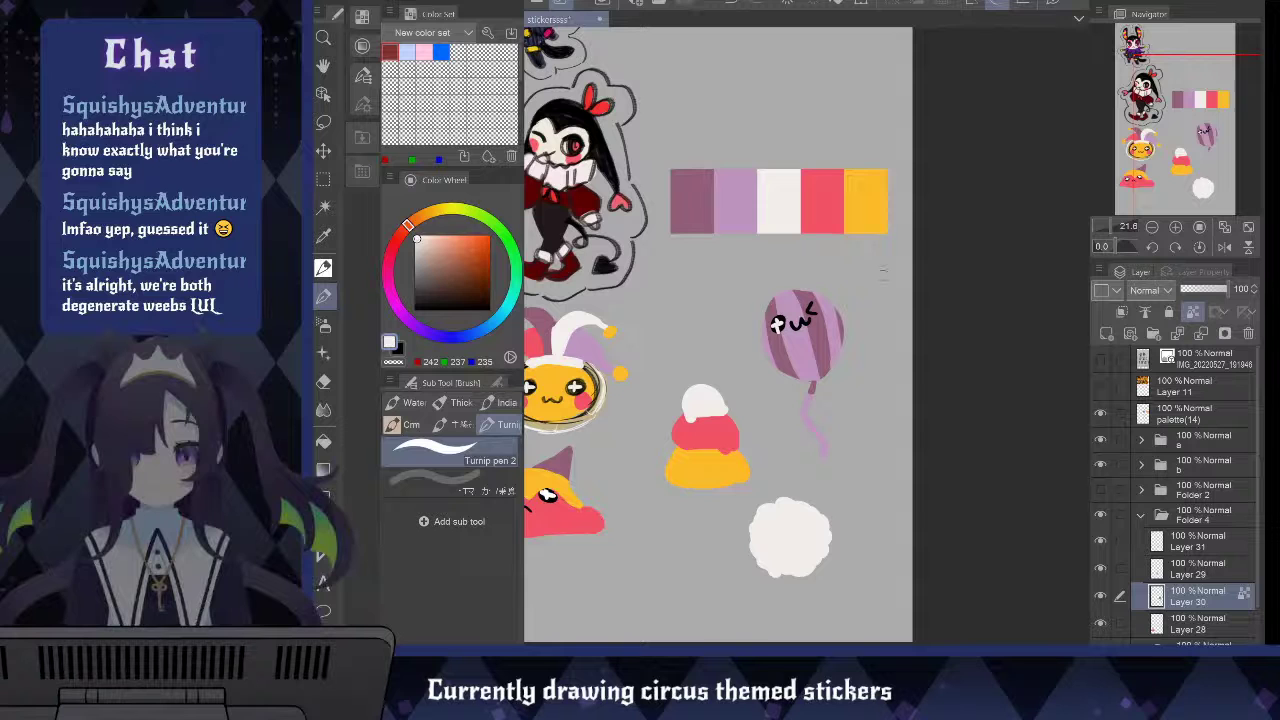
scroll(883, 275, "down", 3)
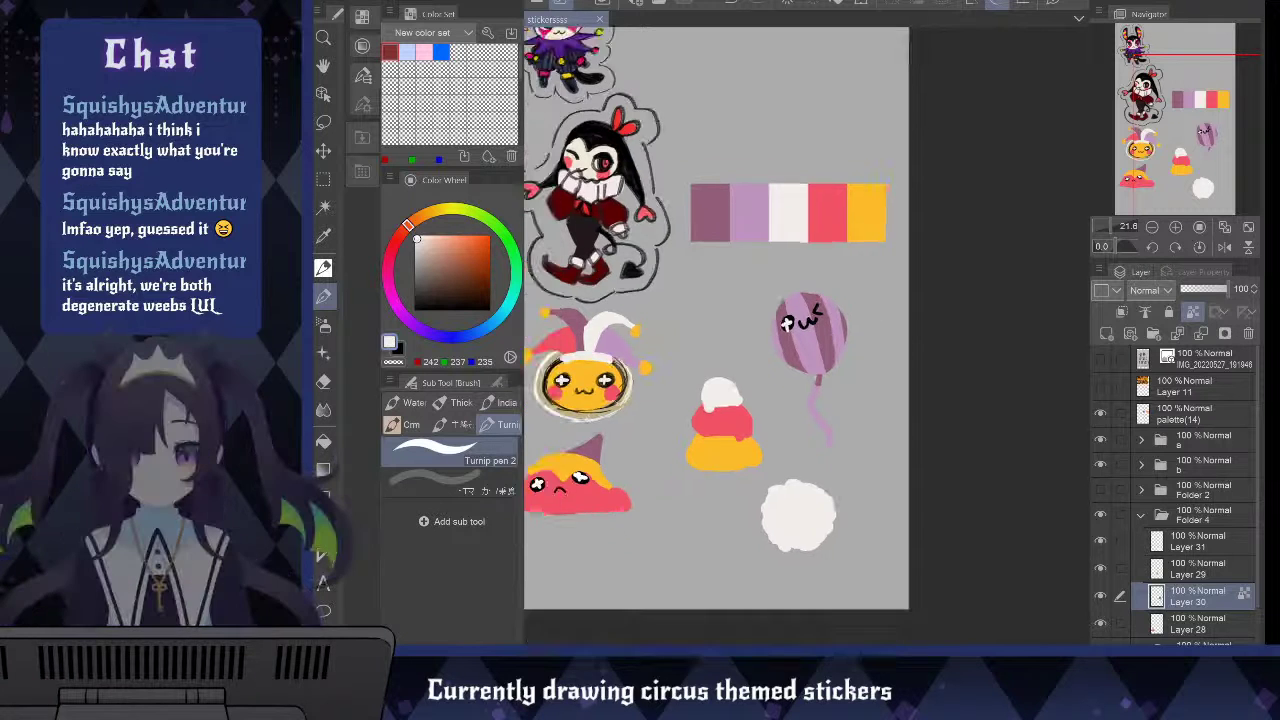
scroll(782, 230, "up", 1)
scroll(782, 229, "up", 1)
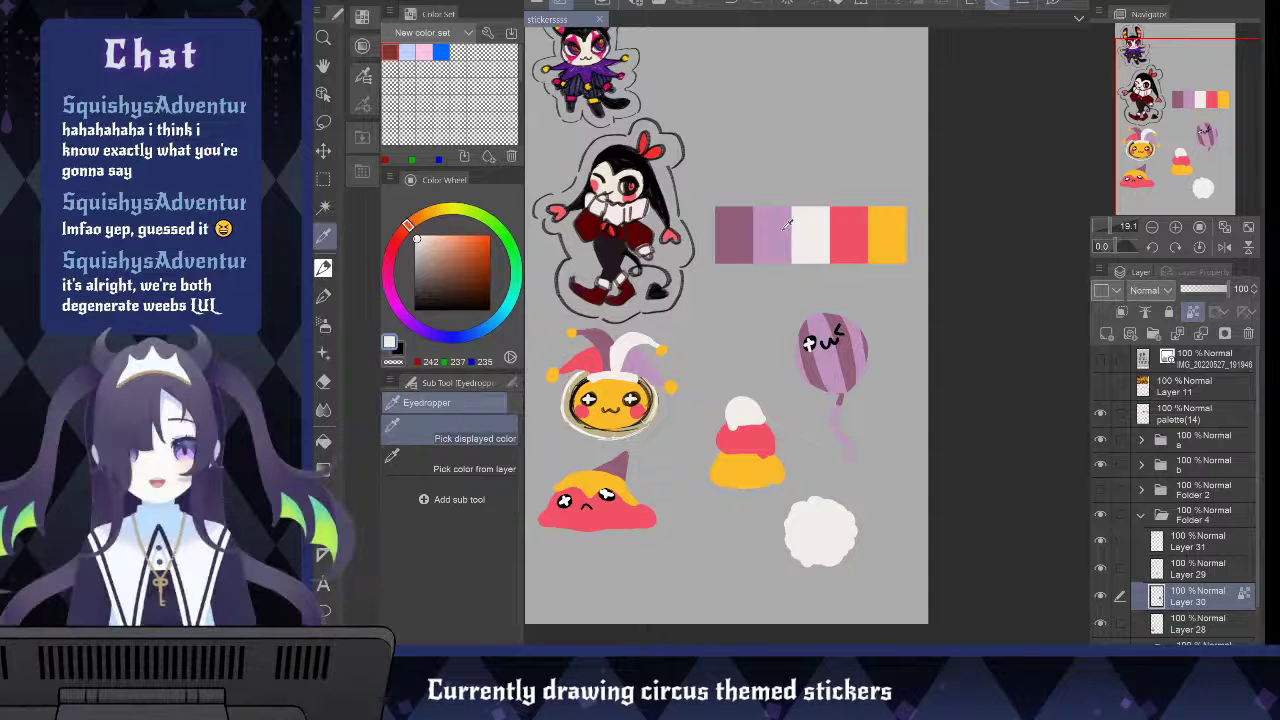
Paint a lilac curved strand beside the balloon's head and yellow strands hanging from it, using the palette colours
left_click(778, 228, "alt")
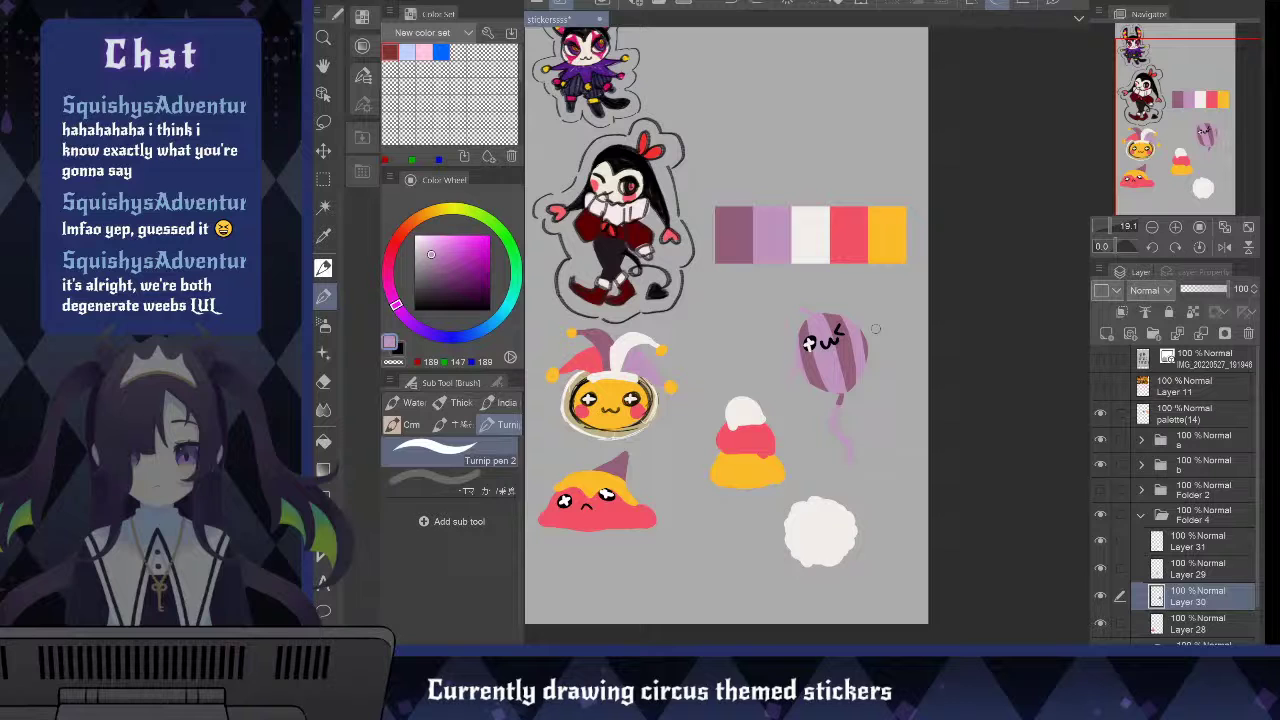
key("x")
left_click(894, 223, "alt")
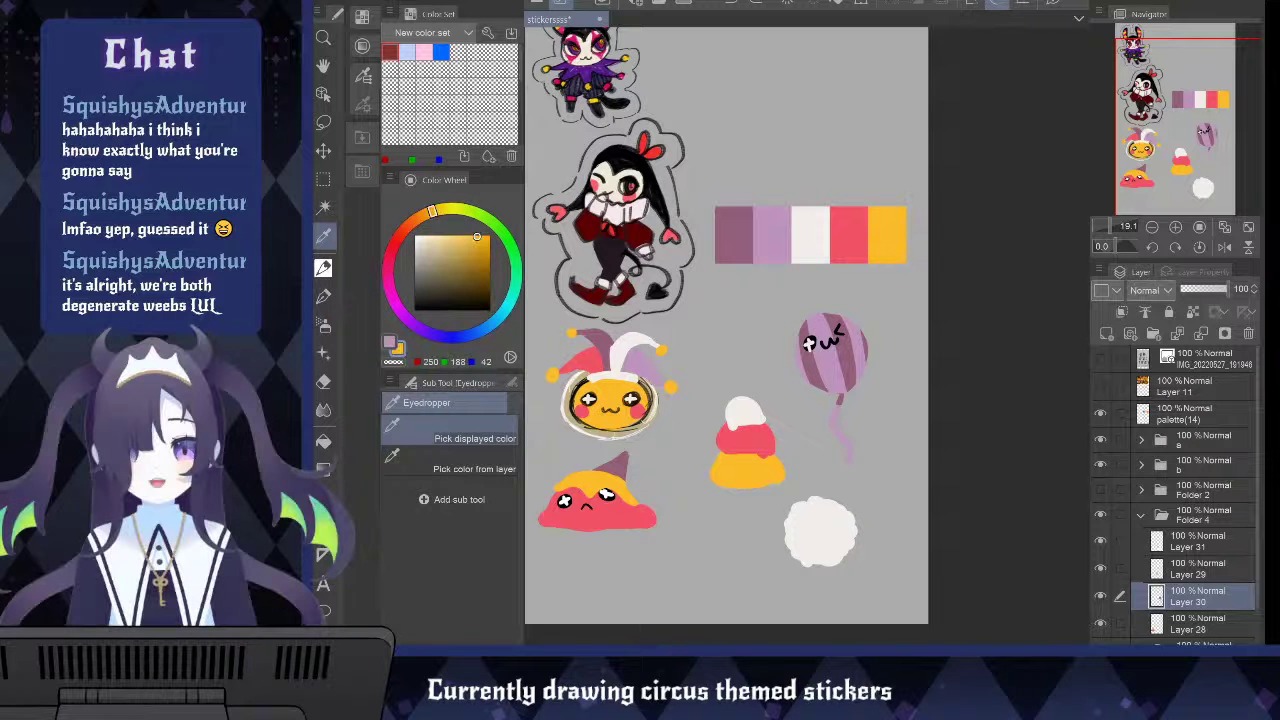
key("b")
mouse_move(785, 330)
left_mouse_down()
mouse_move(774, 368)
mouse_move(786, 360)
left_mouse_up()
mouse_move(795, 352)
left_mouse_down()
mouse_move(788, 380)
mouse_move(763, 369)
left_mouse_up()
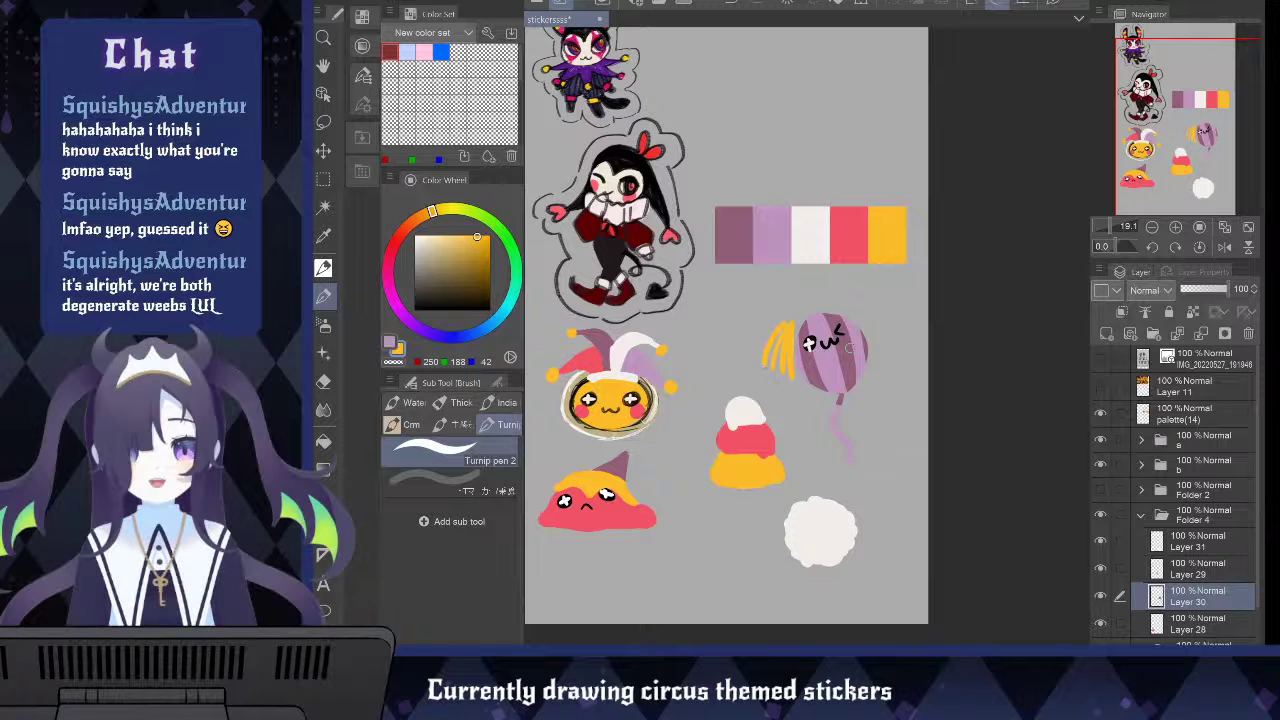
key("ctrl+z")
left_click(808, 343, "alt")
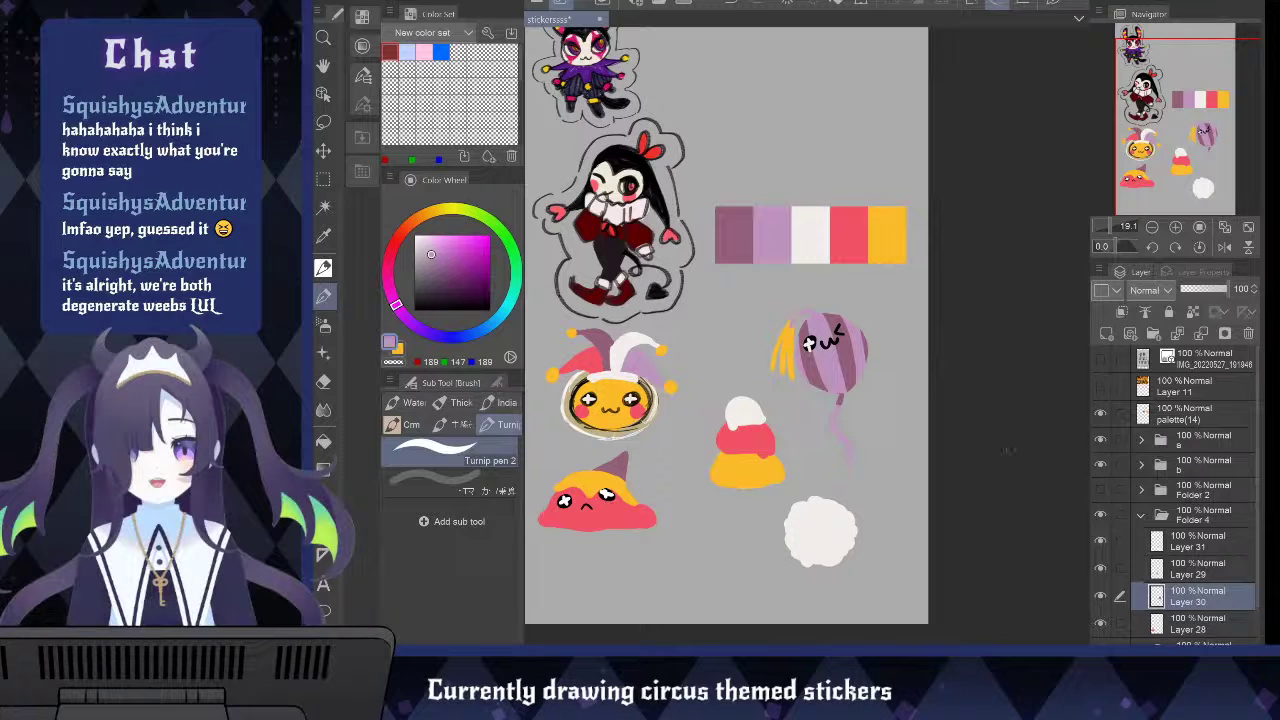
Move the balloon layer slightly up and to the right on the canvas, and save the file
key("k")
left_click_drag(921, 398, 945, 380)
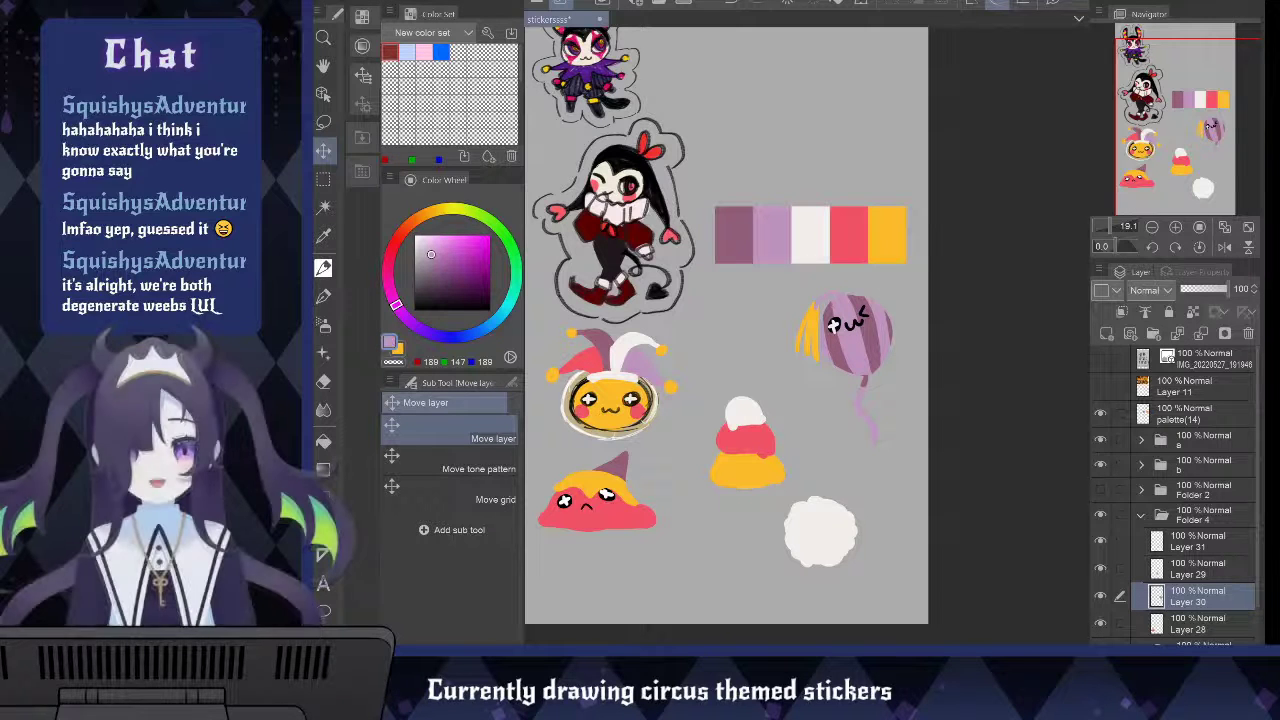
key("ctrl+s")
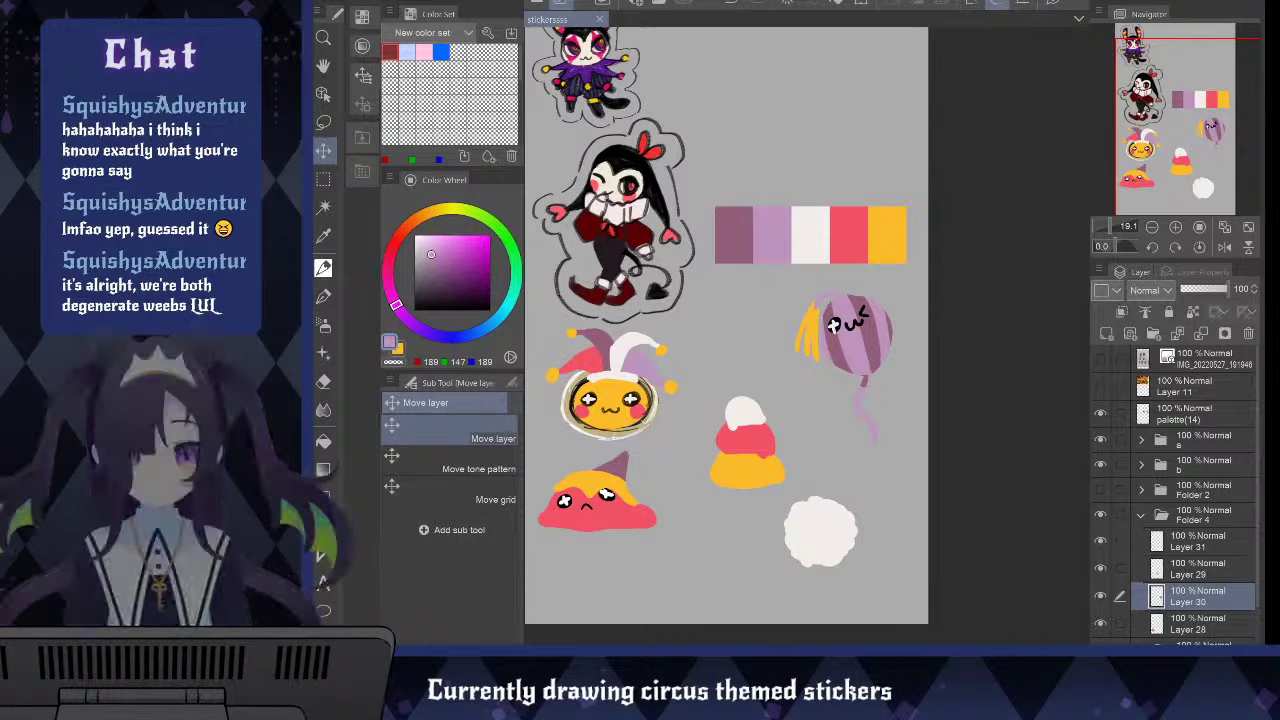
On Layer 29, draw two flat black oval eyes on the yellow blob at the base of the stack
left_click(1099, 567)
left_click(1099, 567)
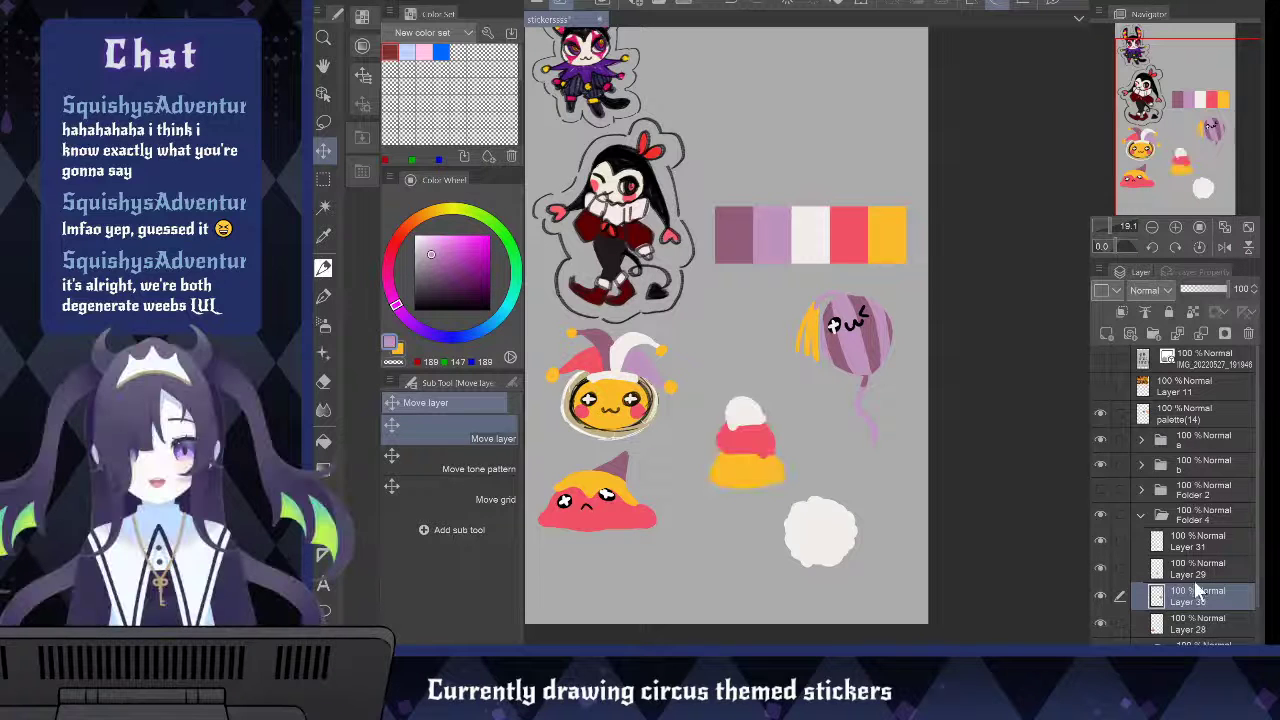
left_click(1200, 568)
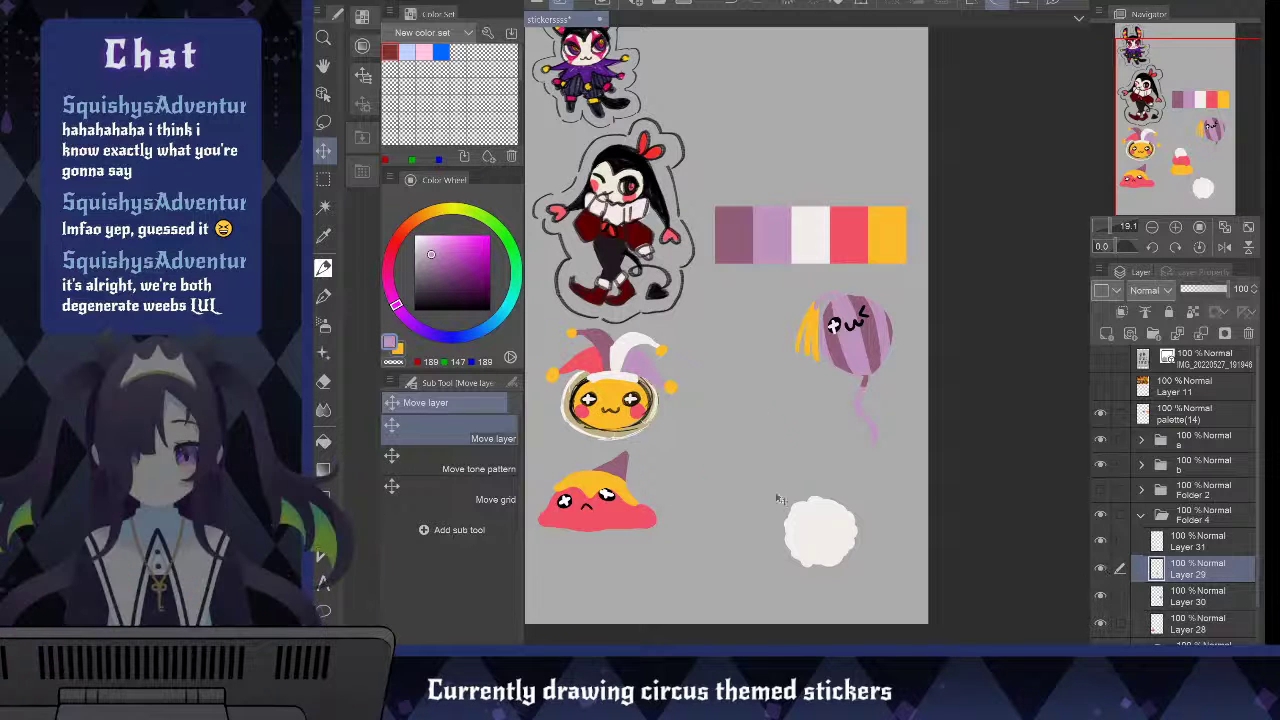
key("ctrl+z")
scroll(783, 468, "up", 1)
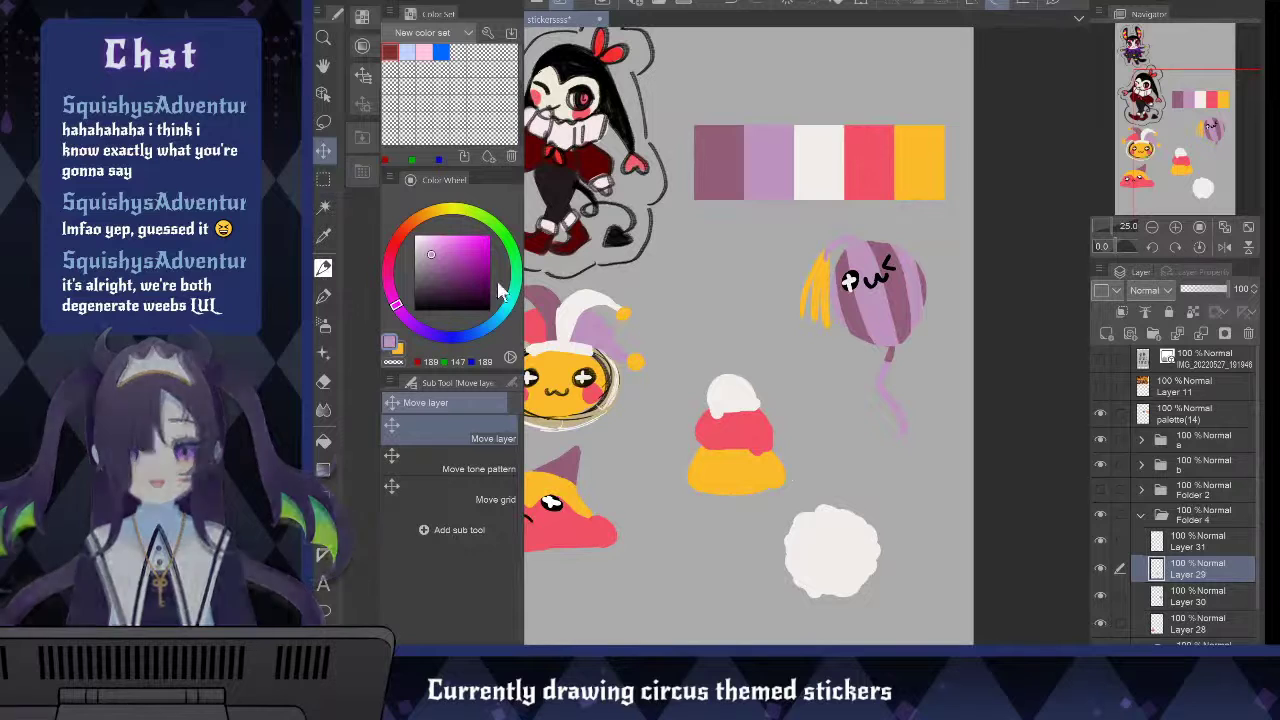
left_click(488, 308)
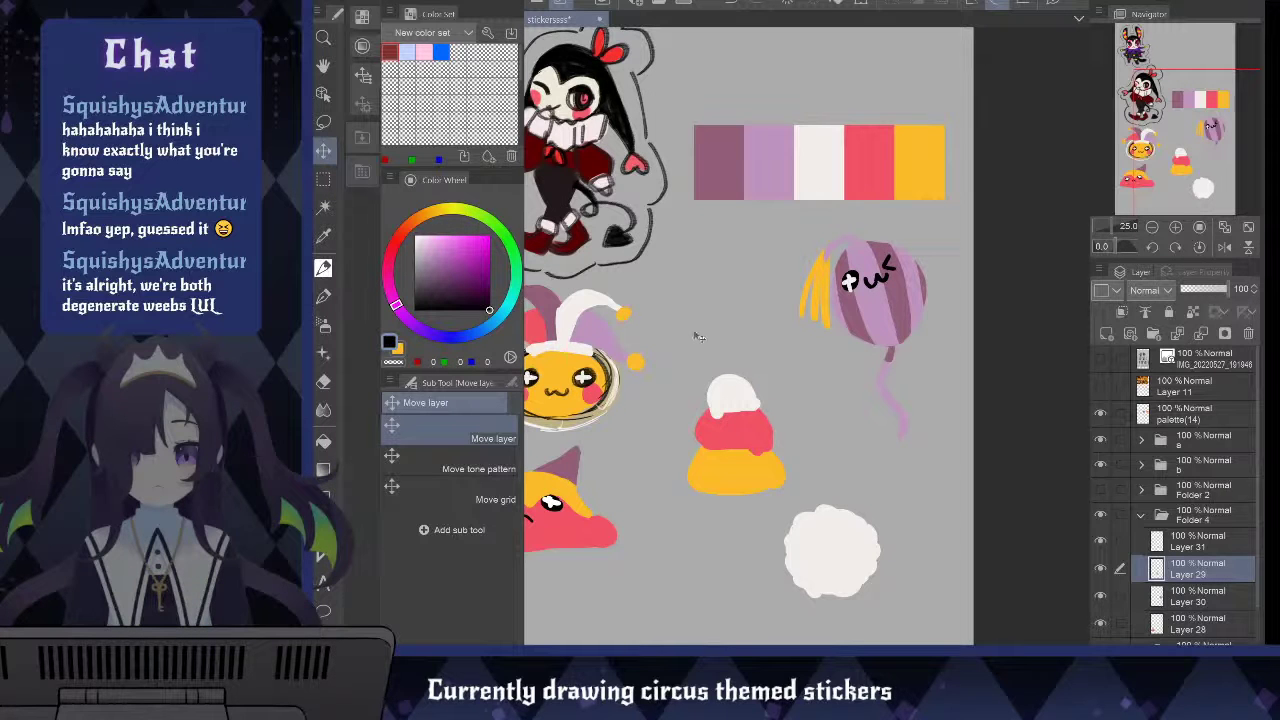
key("p")
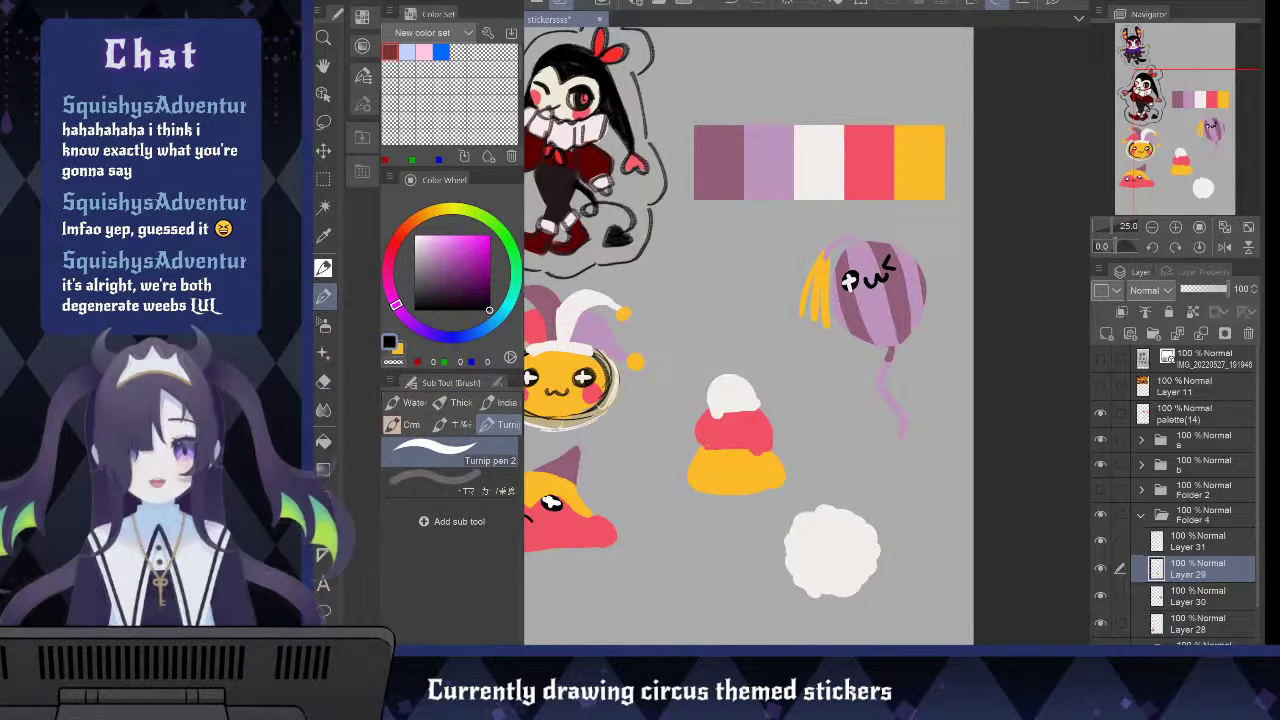
left_click_drag(703, 459, 706, 465)
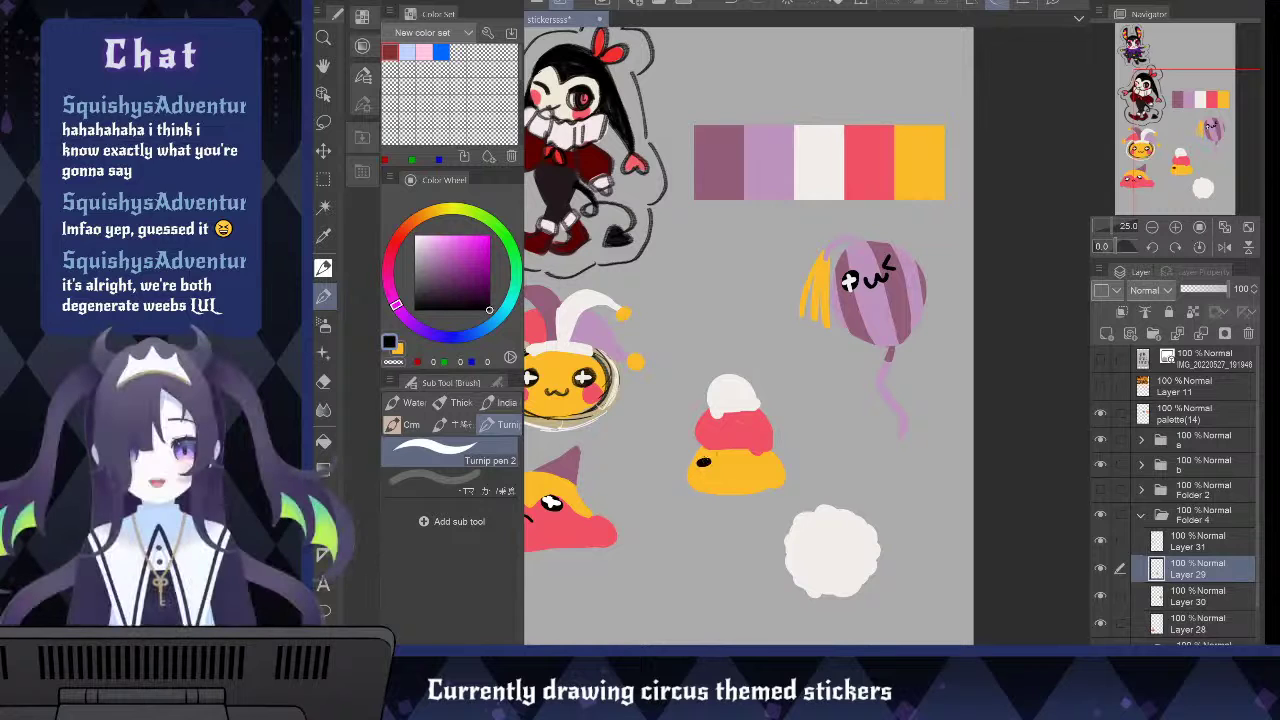
key("ctrl+z")
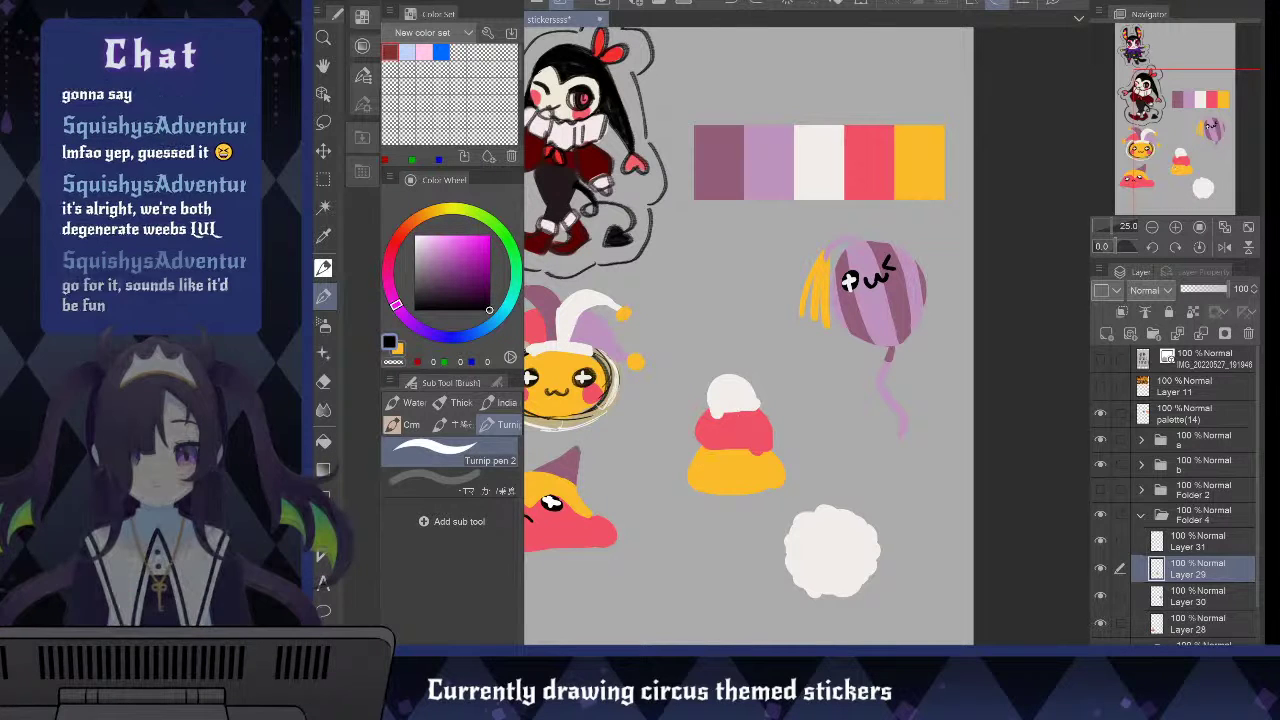
left_click_drag(707, 458, 752, 464)
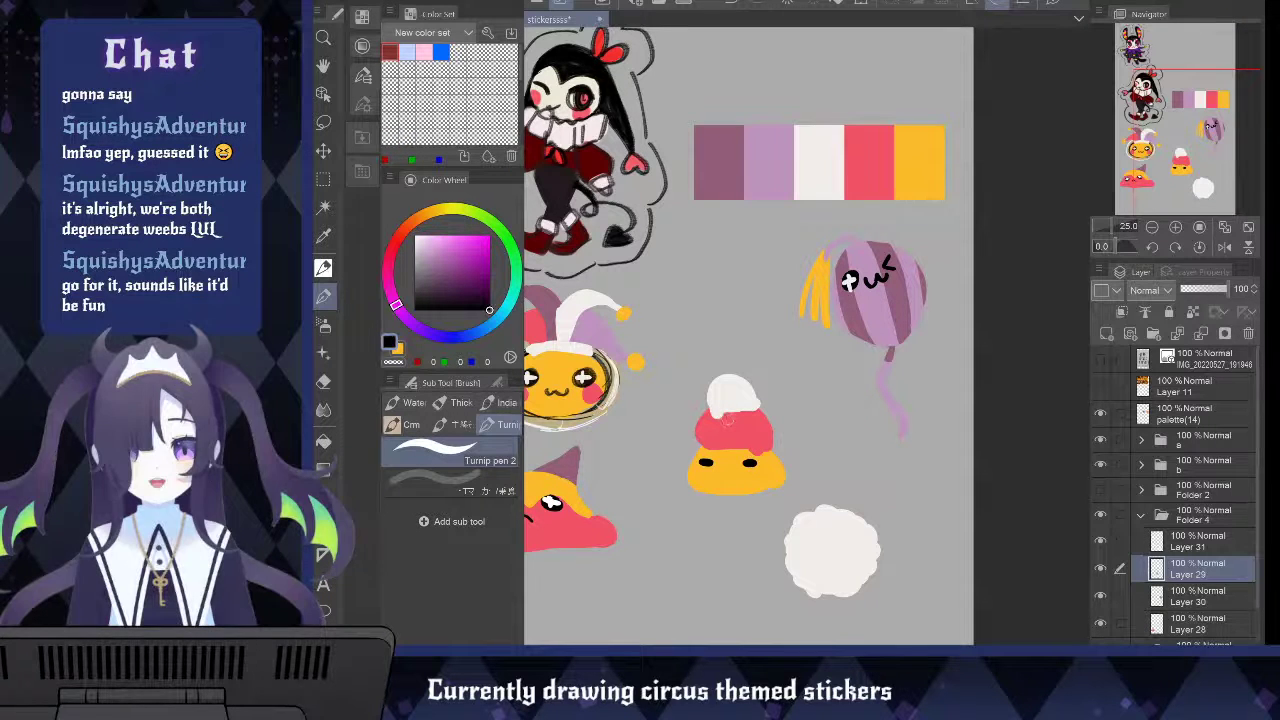
Draw black dot eyes on the red and white blobs and small black mouths on all three stacked blobs
left_click_drag(736, 424, 733, 427)
key("ctrl+z")
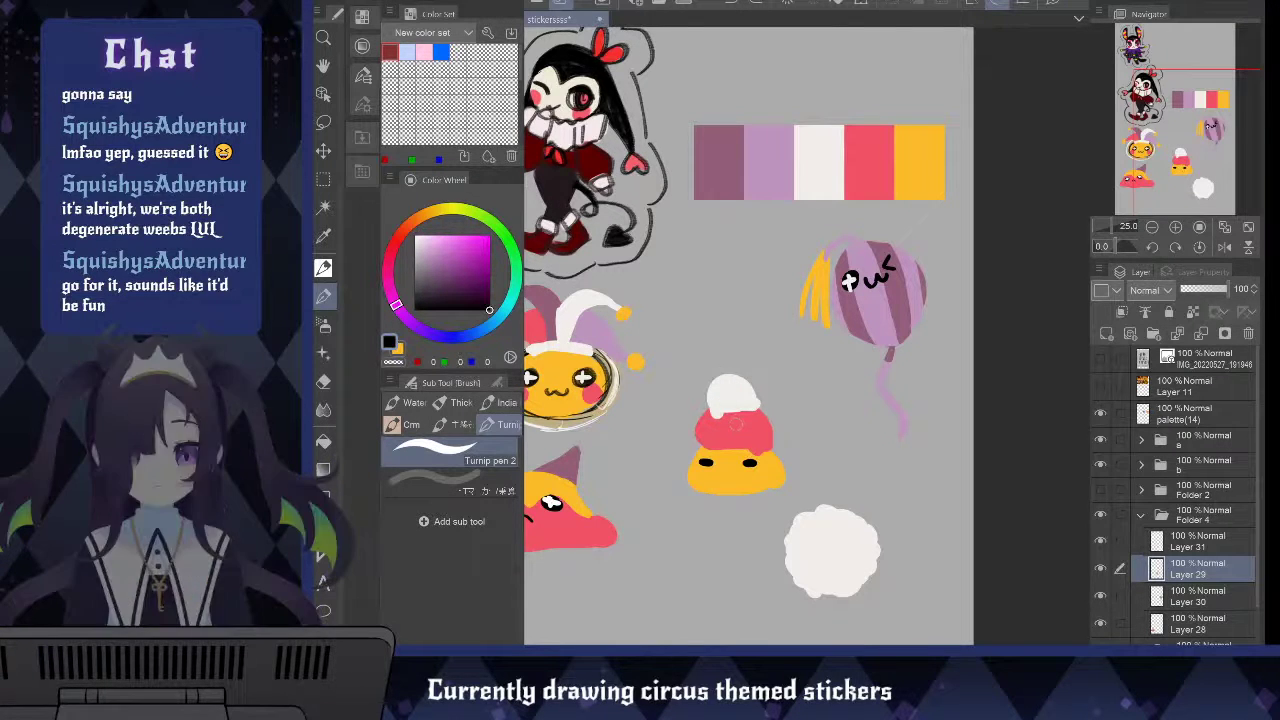
left_click(731, 425)
left_click(763, 423)
left_click(716, 382)
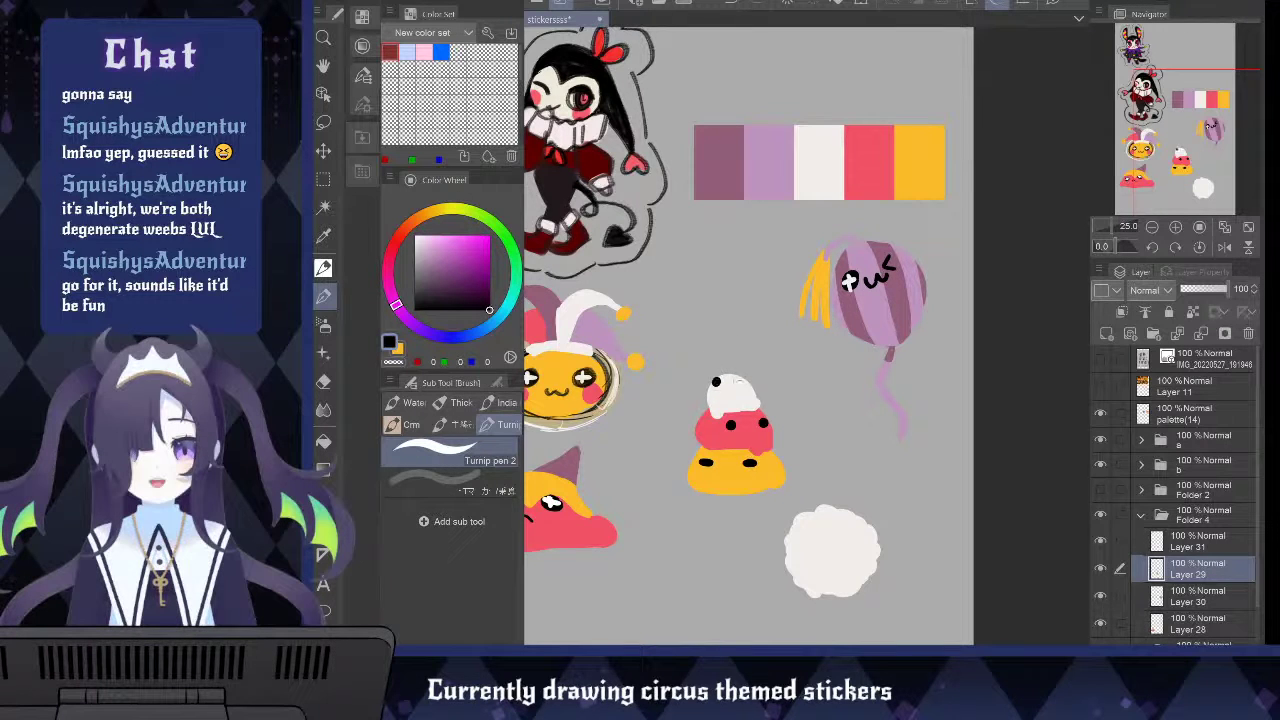
left_click(738, 387)
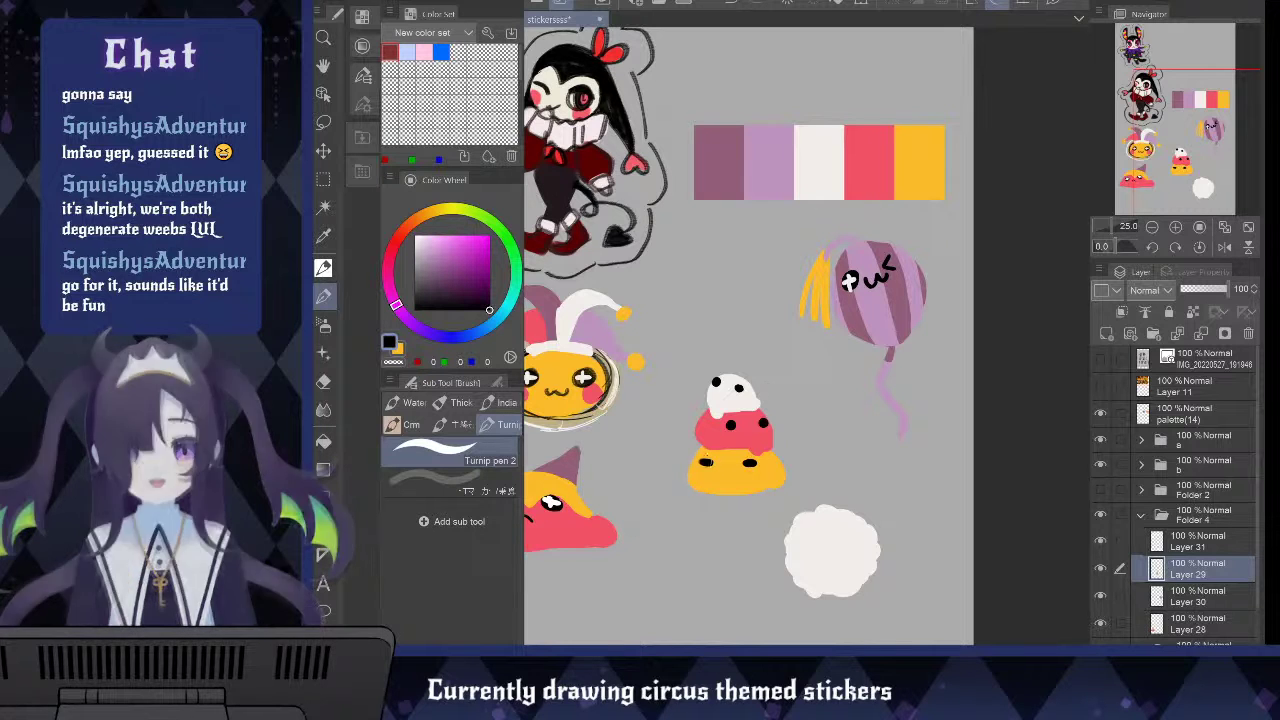
mouse_move(700, 461)
left_mouse_down()
mouse_move(759, 462)
mouse_move(728, 475)
left_mouse_up()
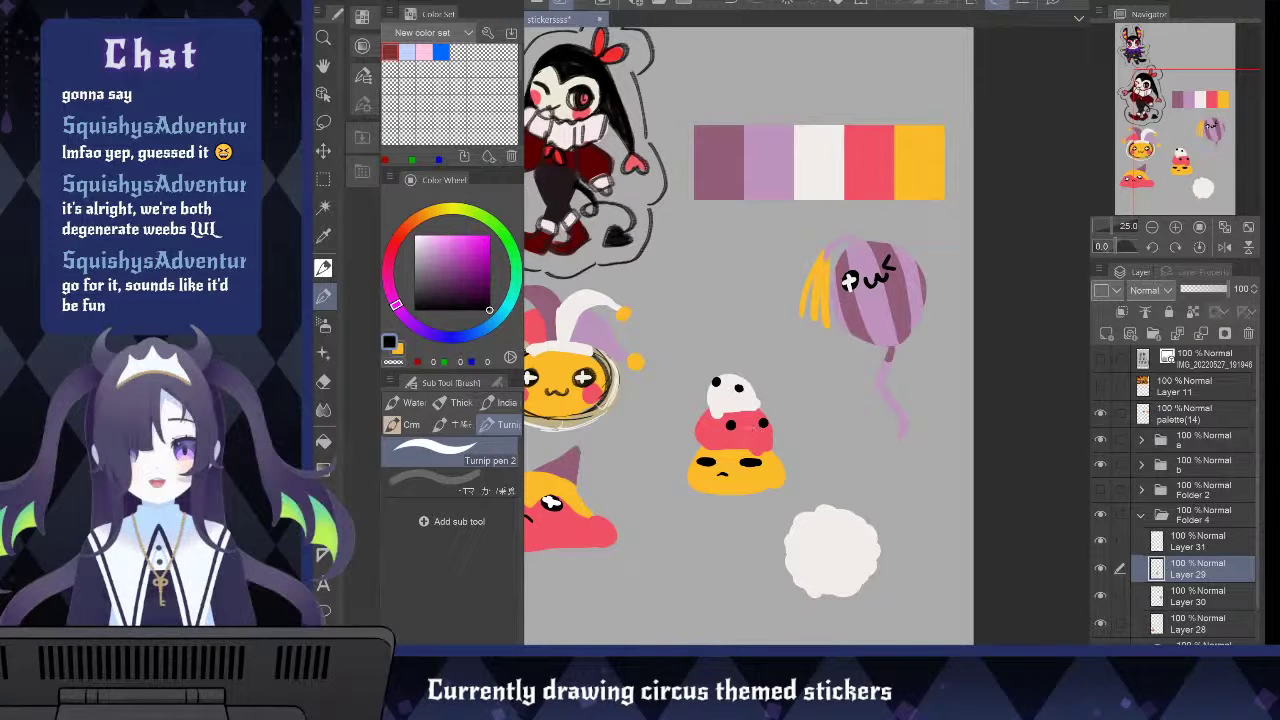
left_click_drag(745, 429, 754, 429)
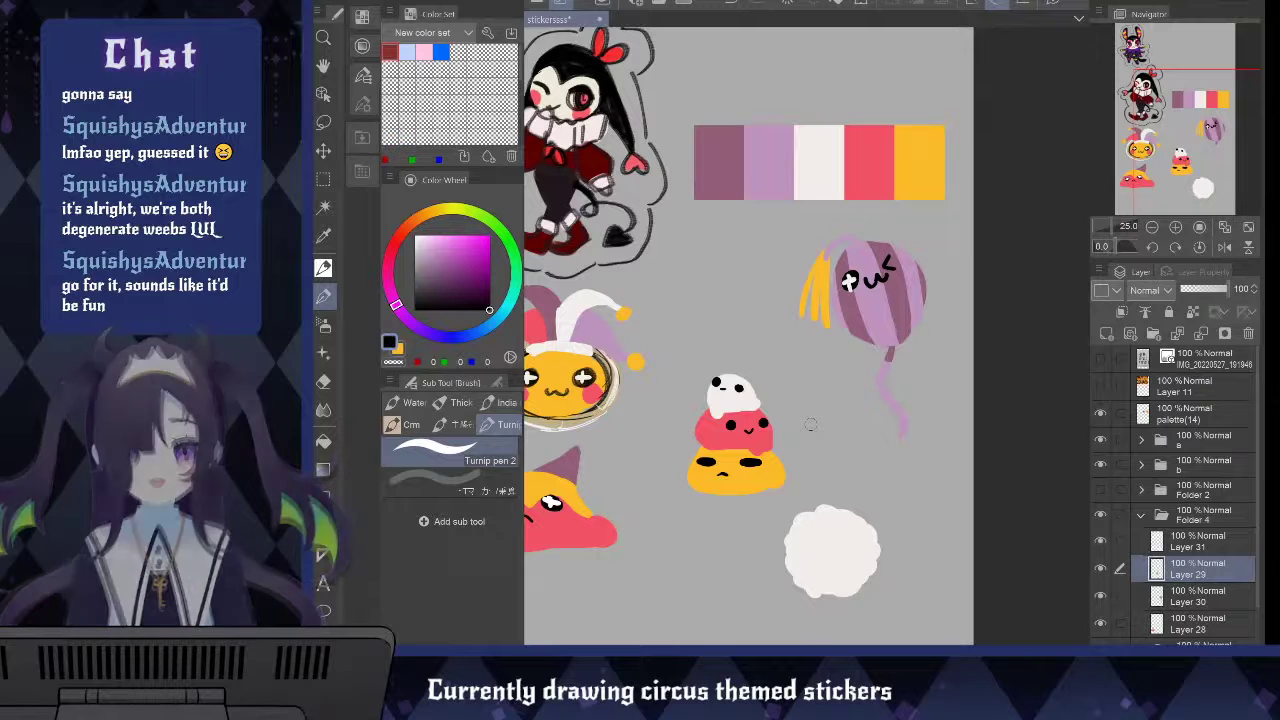
Add small white highlights to the dot eyes of the white and red blobs
key("space")
left_click_drag(923, 365, 949, 349)
left_click_drag(480, 284, 414, 235)
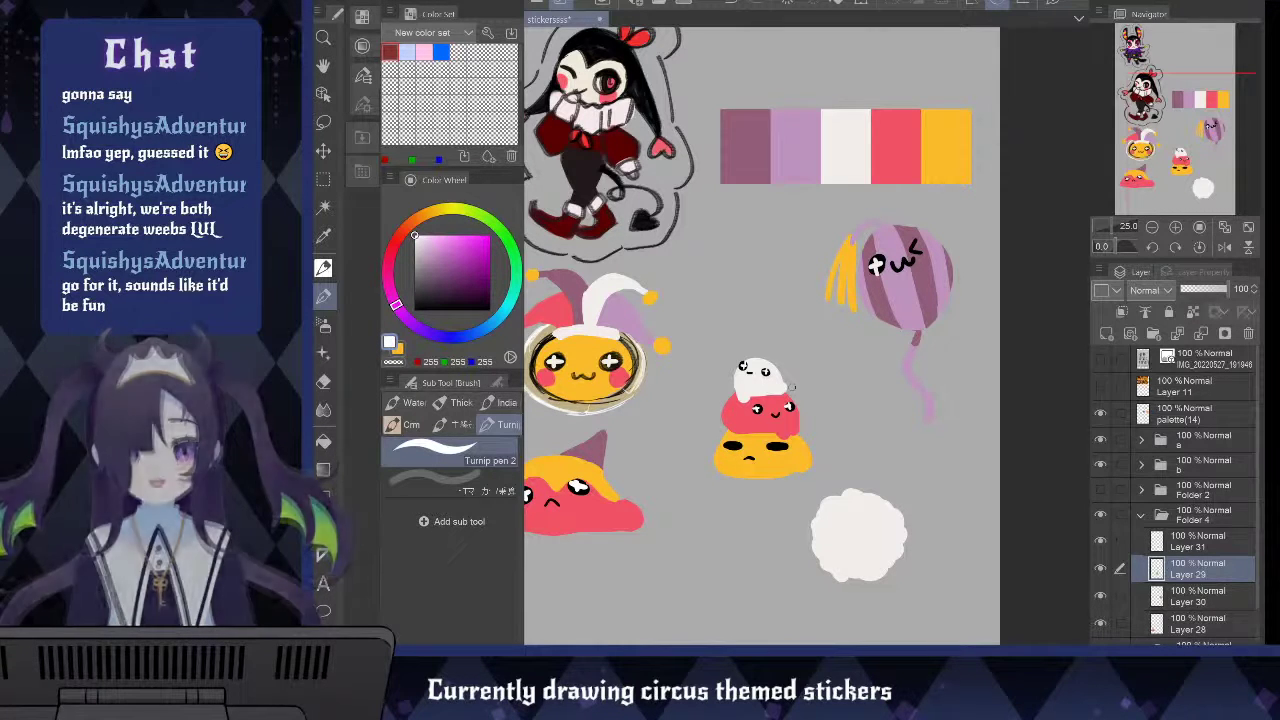
Sample the palette's lilac as the secondary colour and try a lilac patch on top of the white blob
key("x")
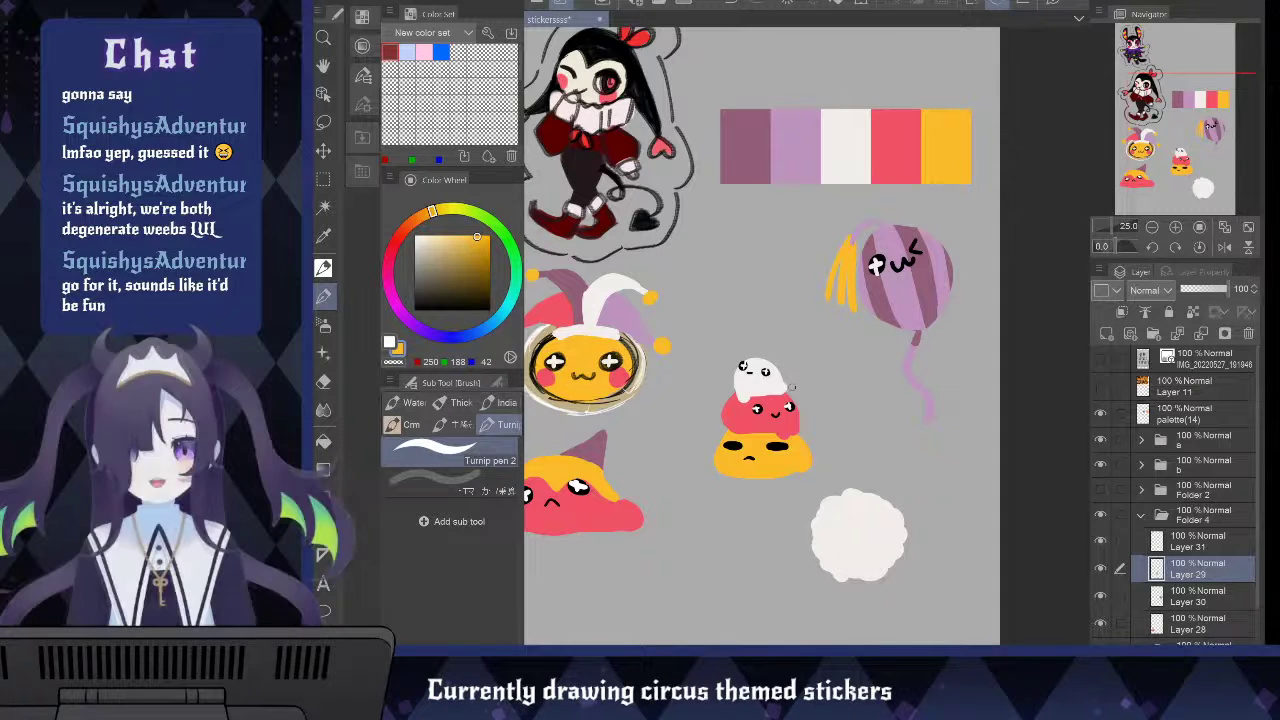
key("i")
left_click(788, 137)
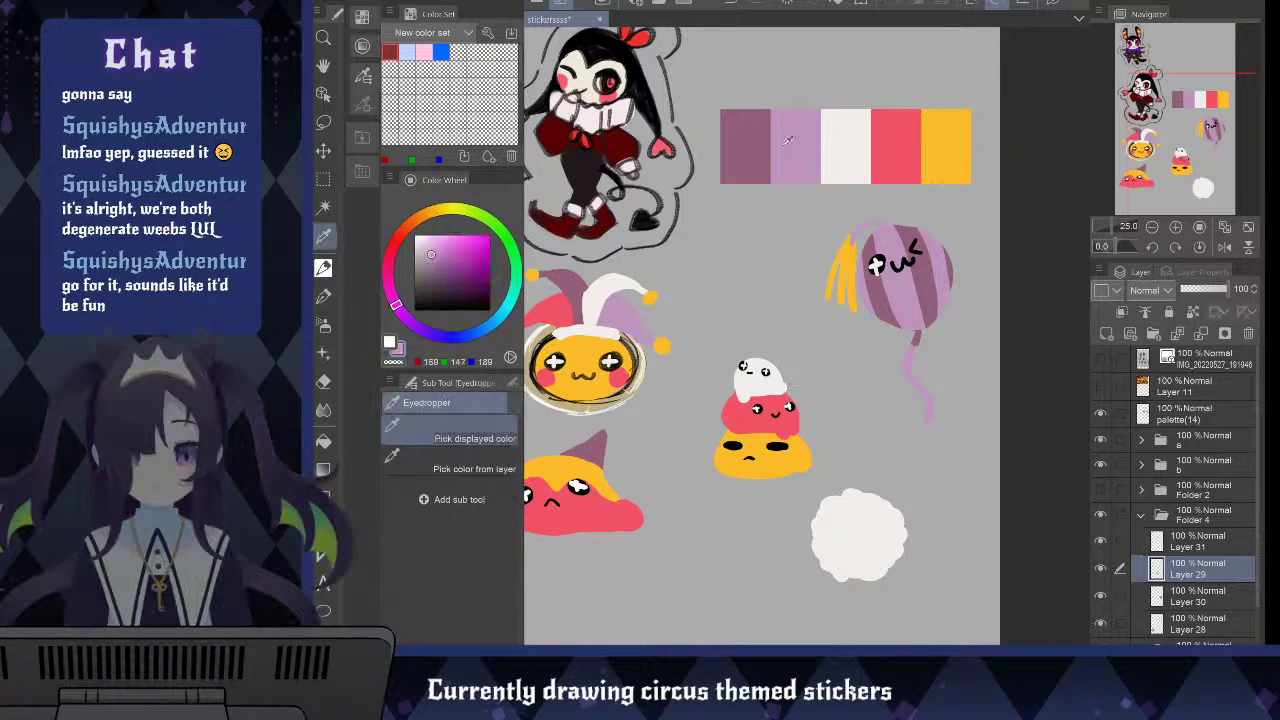
key("x")
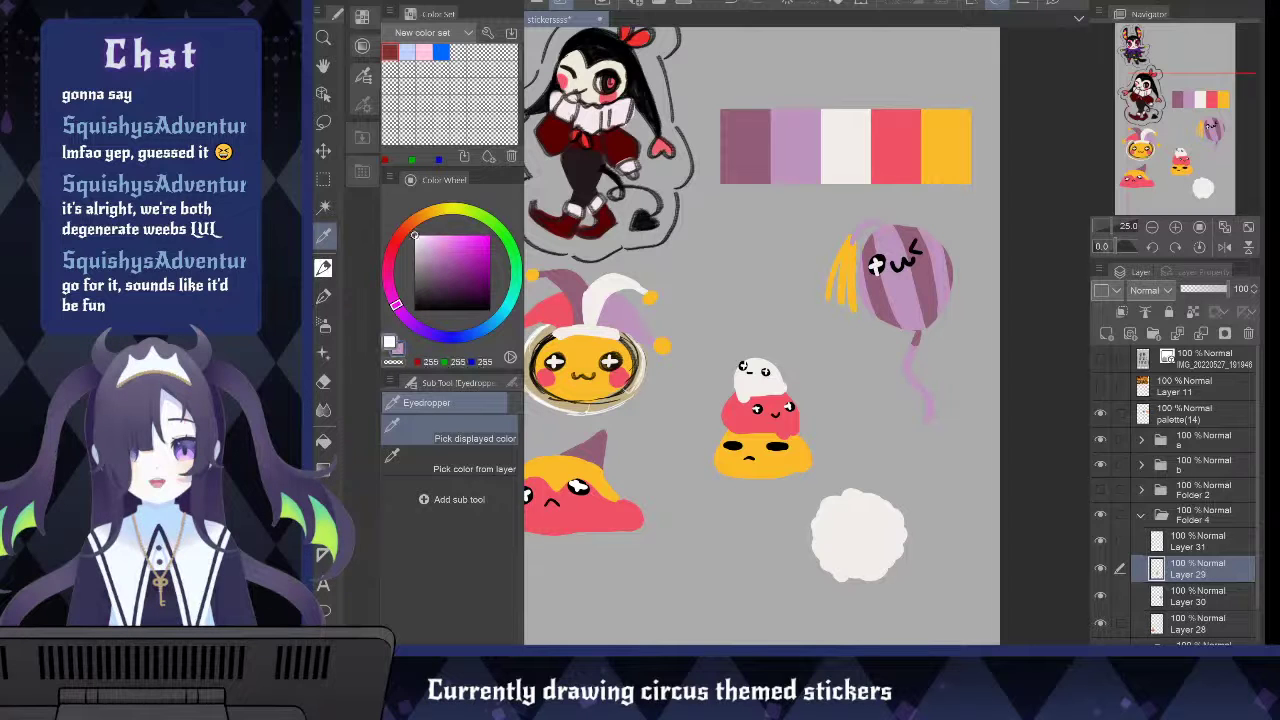
key("x")
key("p")
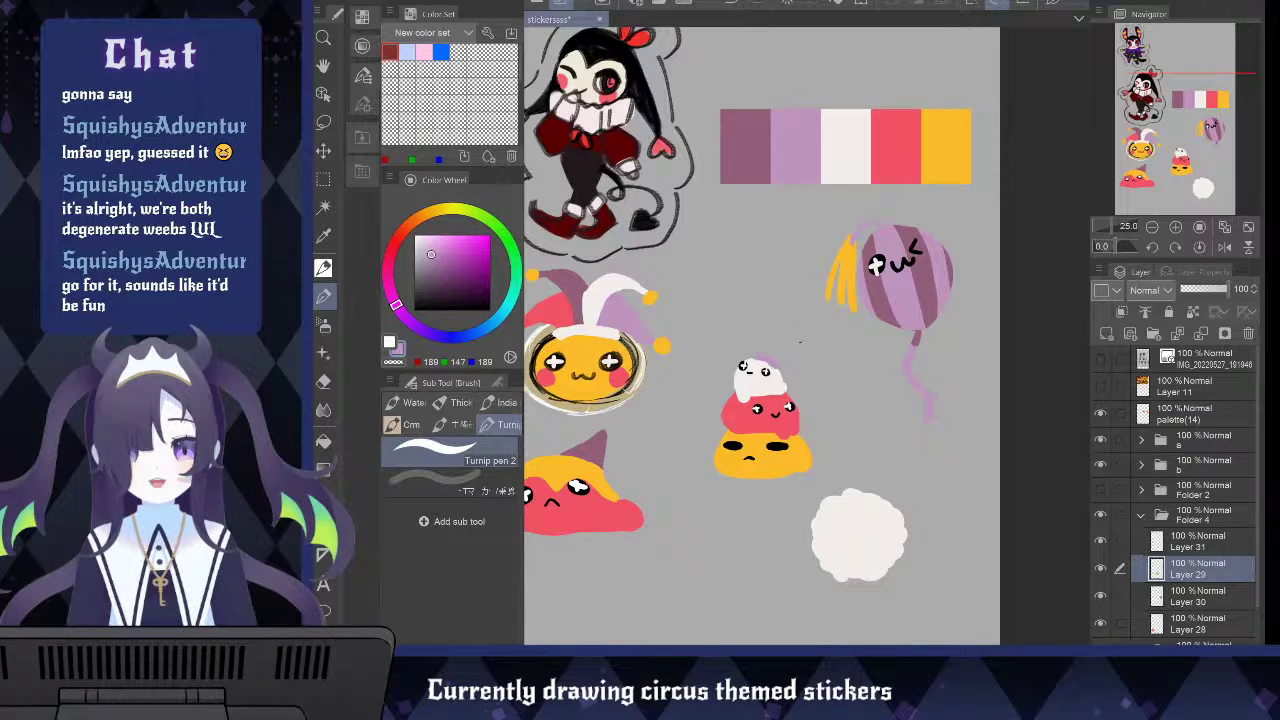
key("ctrl+z")
Paint a tiny jester hat on the white blob with a red middle and lilac flaps
key("x")
key("i")
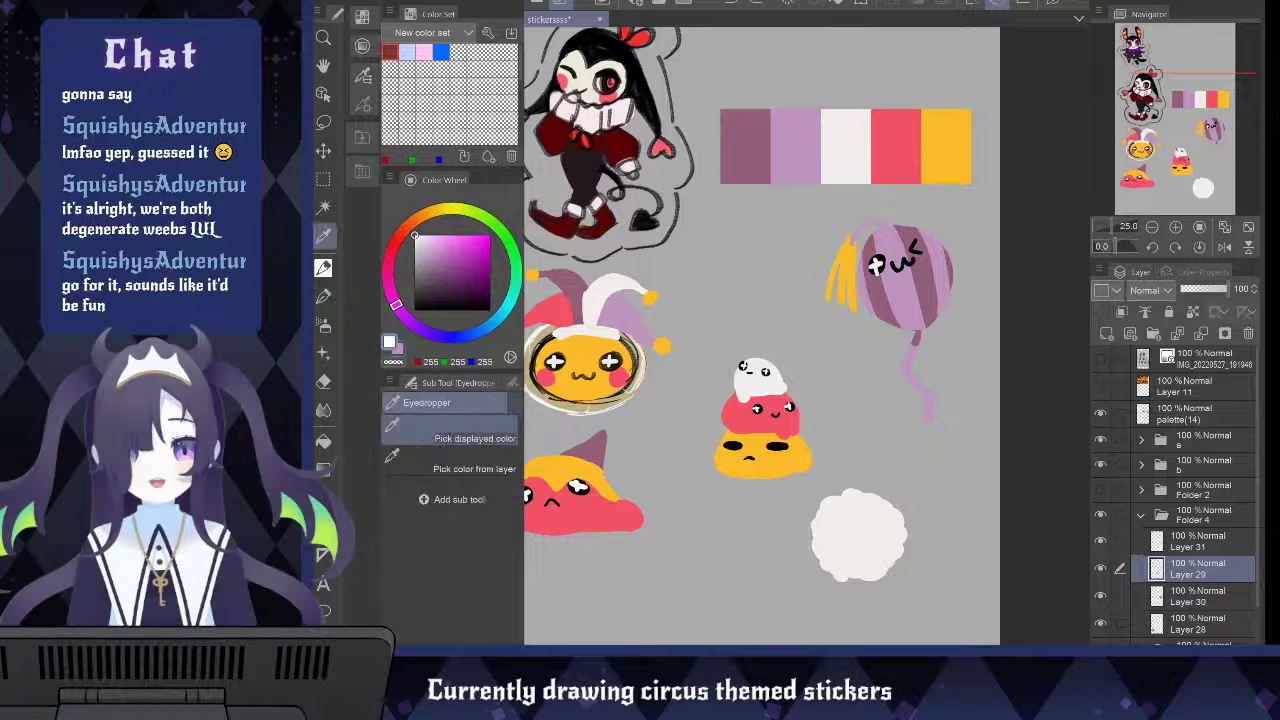
left_click(760, 410)
key("b")
left_click_drag(754, 357, 774, 364)
key("ctrl+z")
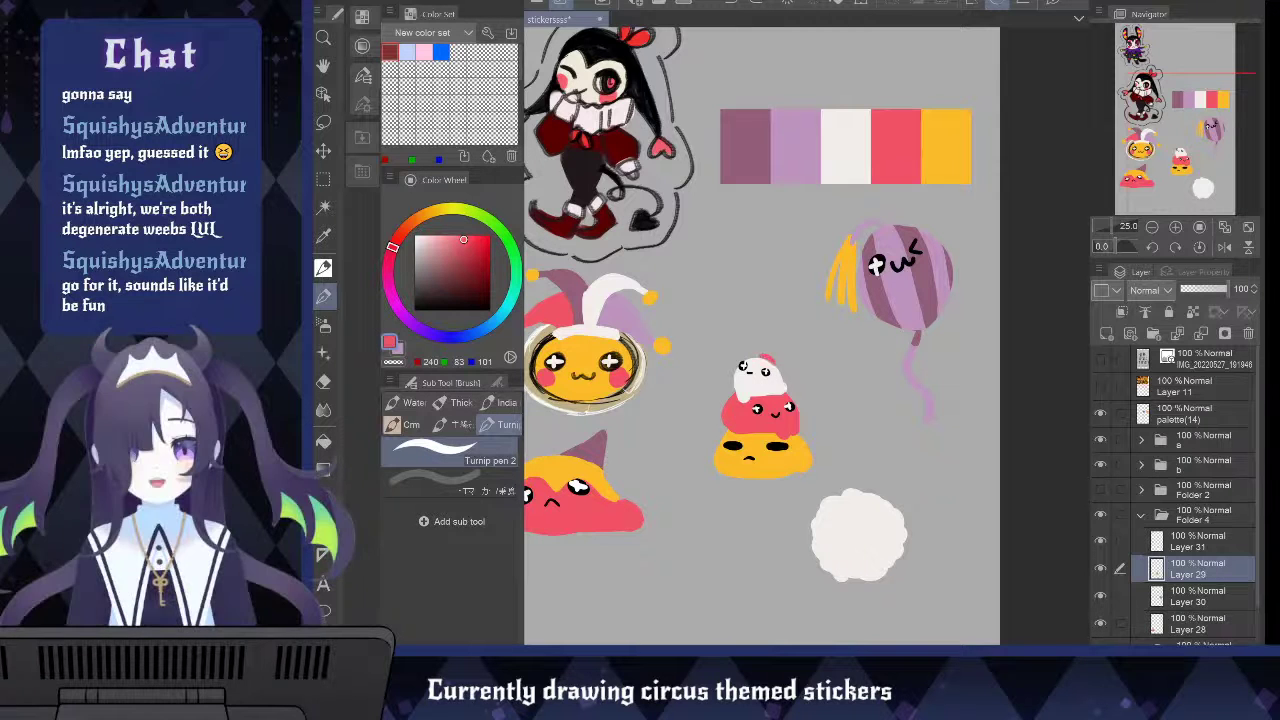
key("x")
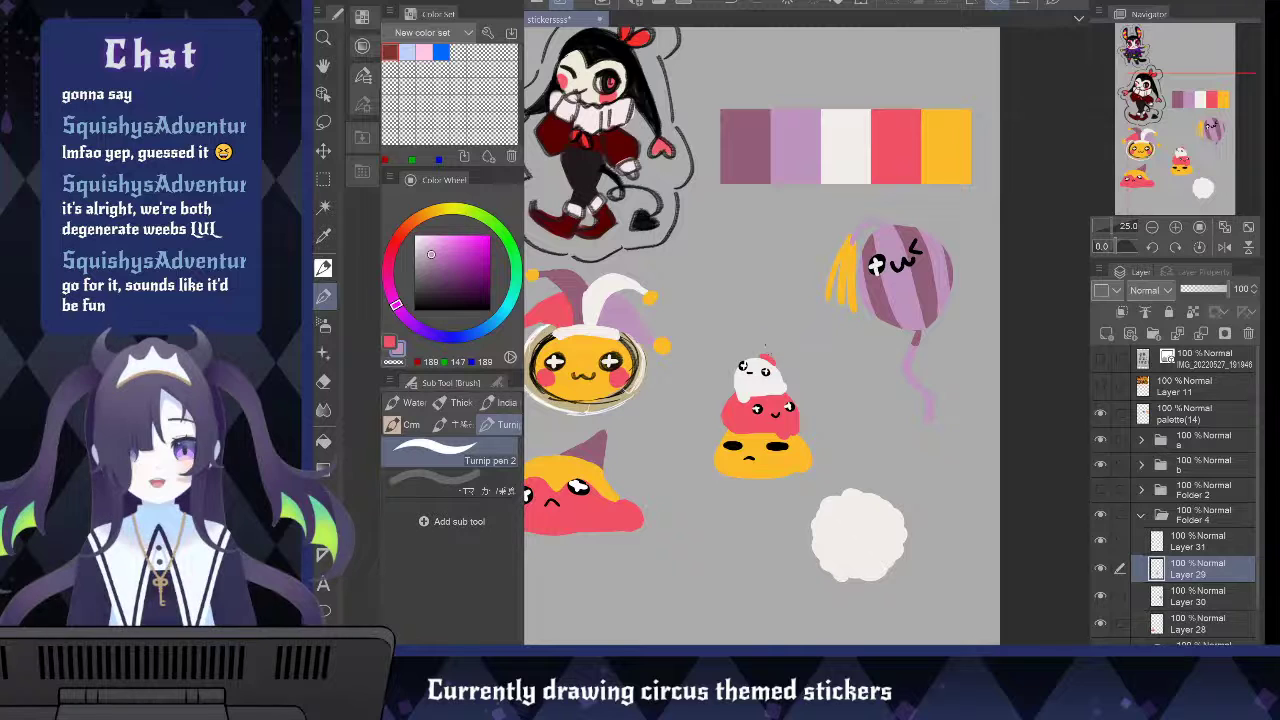
mouse_move(762, 345)
left_mouse_down()
mouse_move(787, 356)
mouse_move(776, 363)
left_mouse_up()
Add yellow bells to the tips of the tiny jester hat using the palette's yellow
key("x")
key("i")
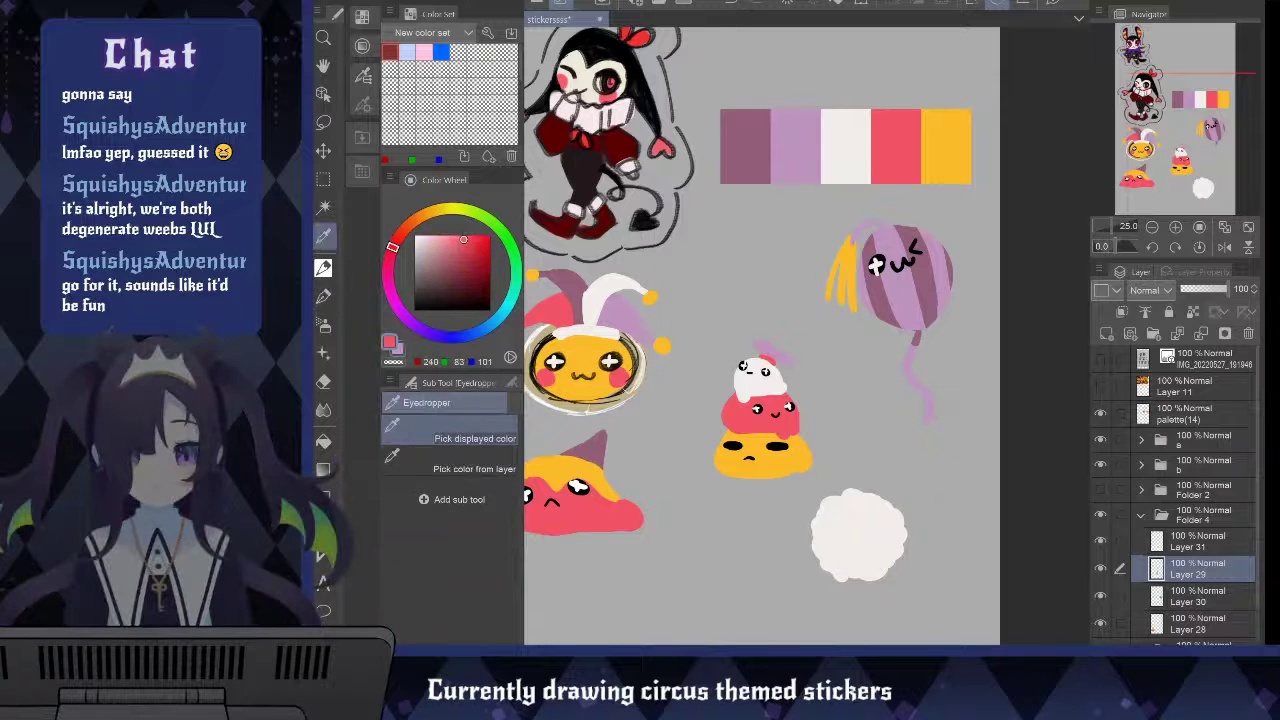
left_click(945, 146)
key("b")
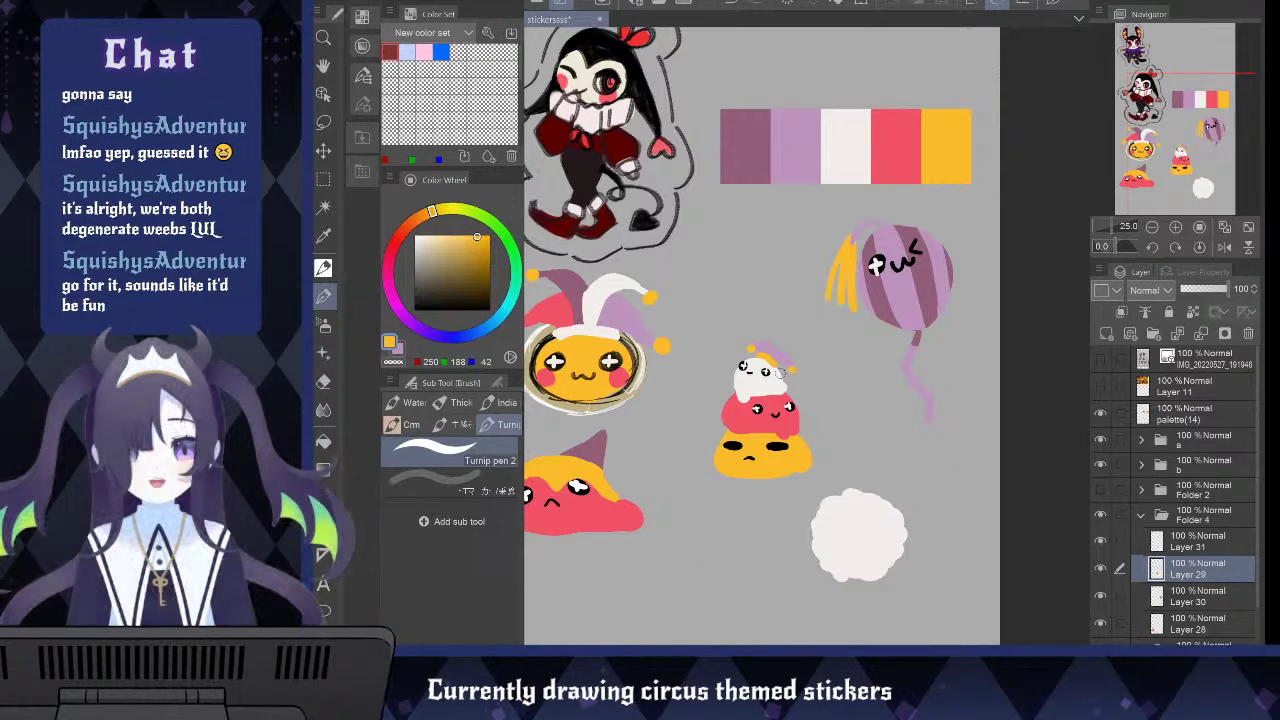
scroll(781, 373, "down", 3)
scroll(781, 373, "up", 3)
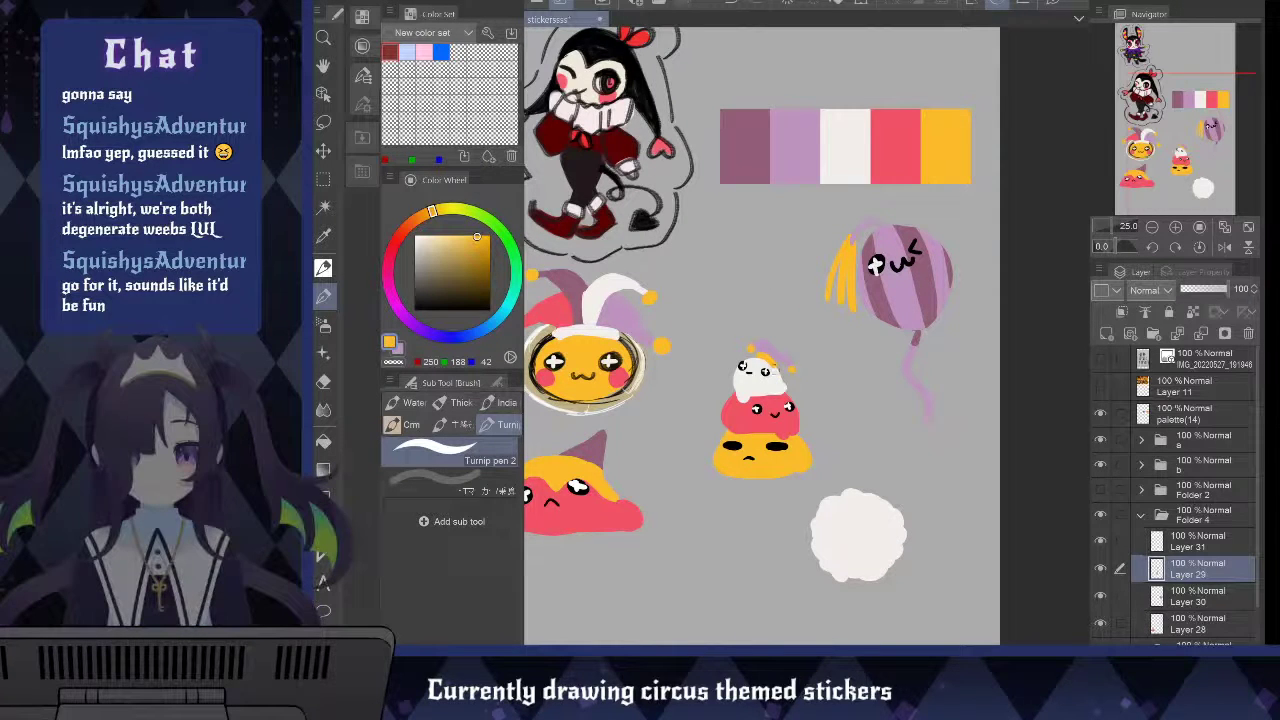
Save the file and move the stacked blobs' layer up beside the balloon
key("ctrl+s")
left_click(1099, 569)
left_click(1099, 569)
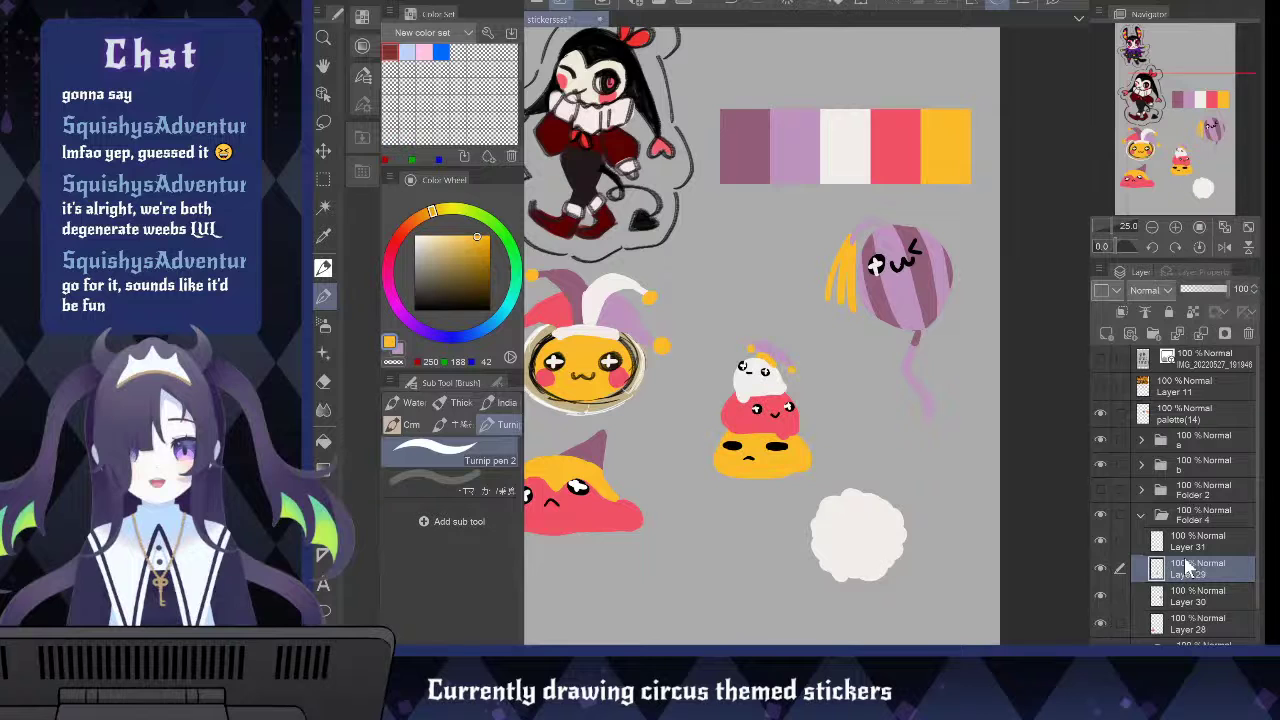
key("k")
left_click_drag(760, 420, 745, 295)
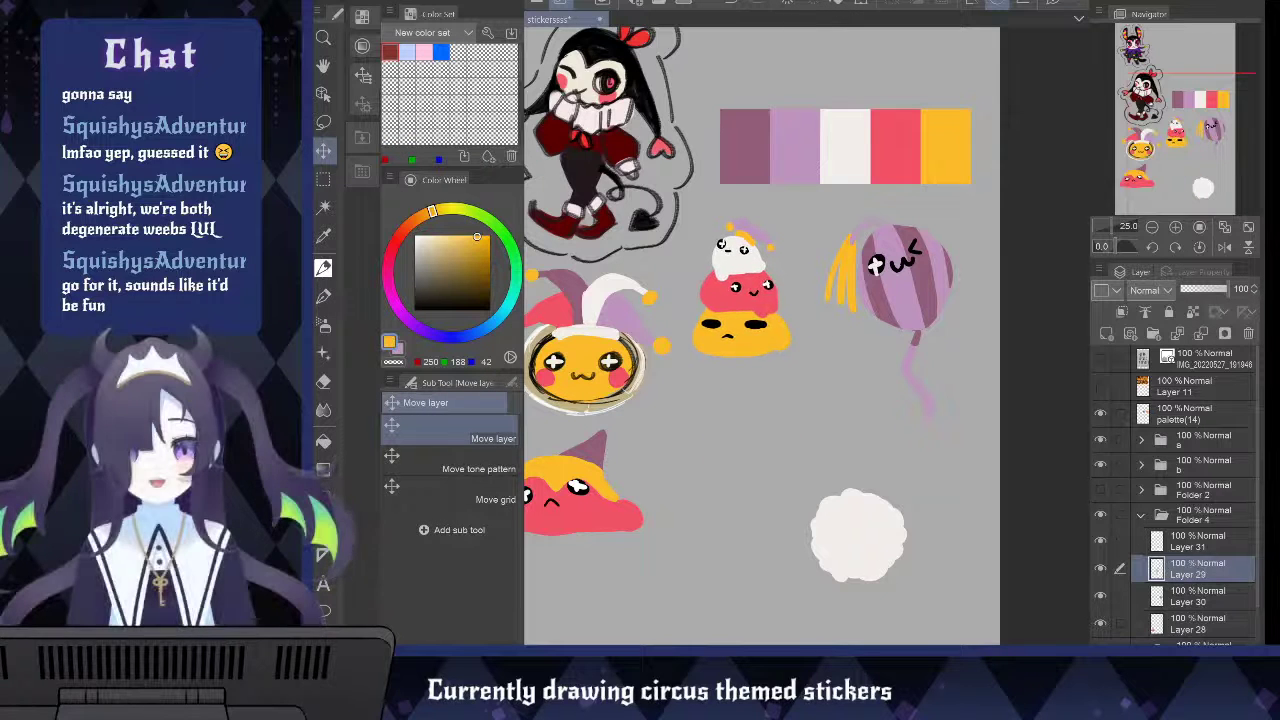
Move the fluffy white blob's layer up beneath the stacked blobs, toggling its visibility to check it
left_click(1210, 541)
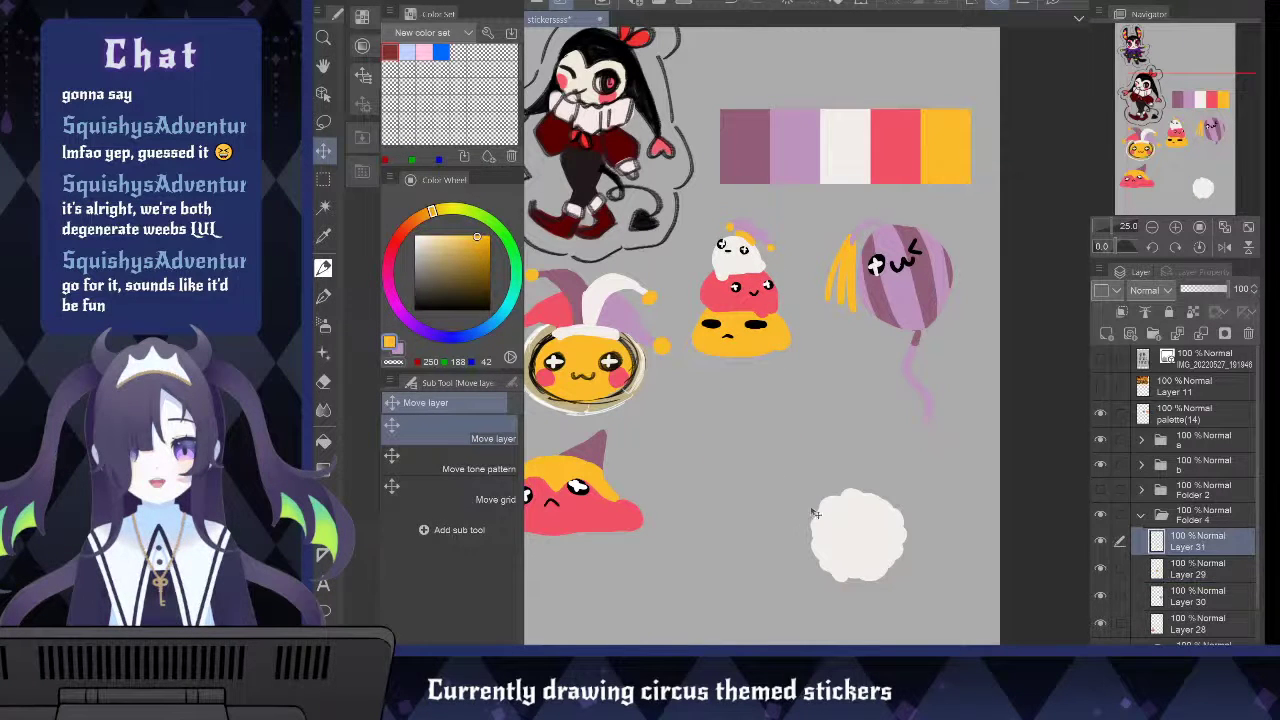
left_click_drag(817, 514, 849, 503)
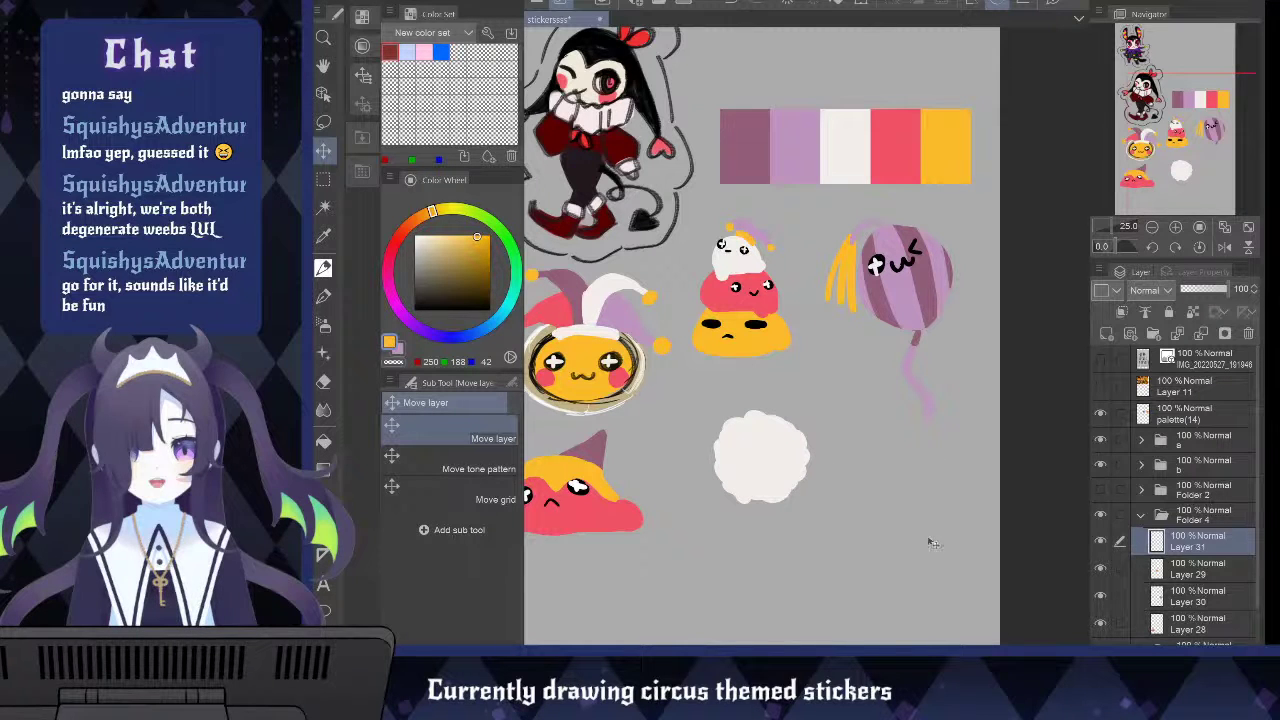
left_click_drag(849, 517, 842, 508)
left_click(1103, 538)
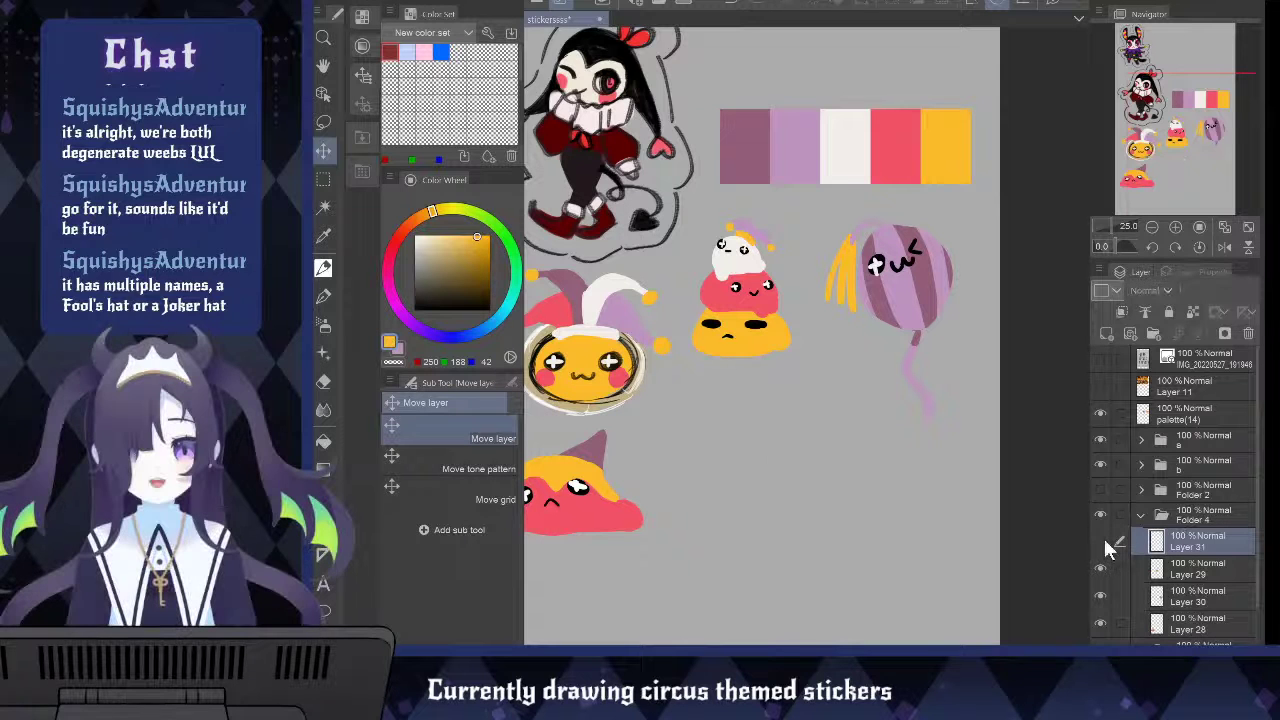
left_click(1103, 538)
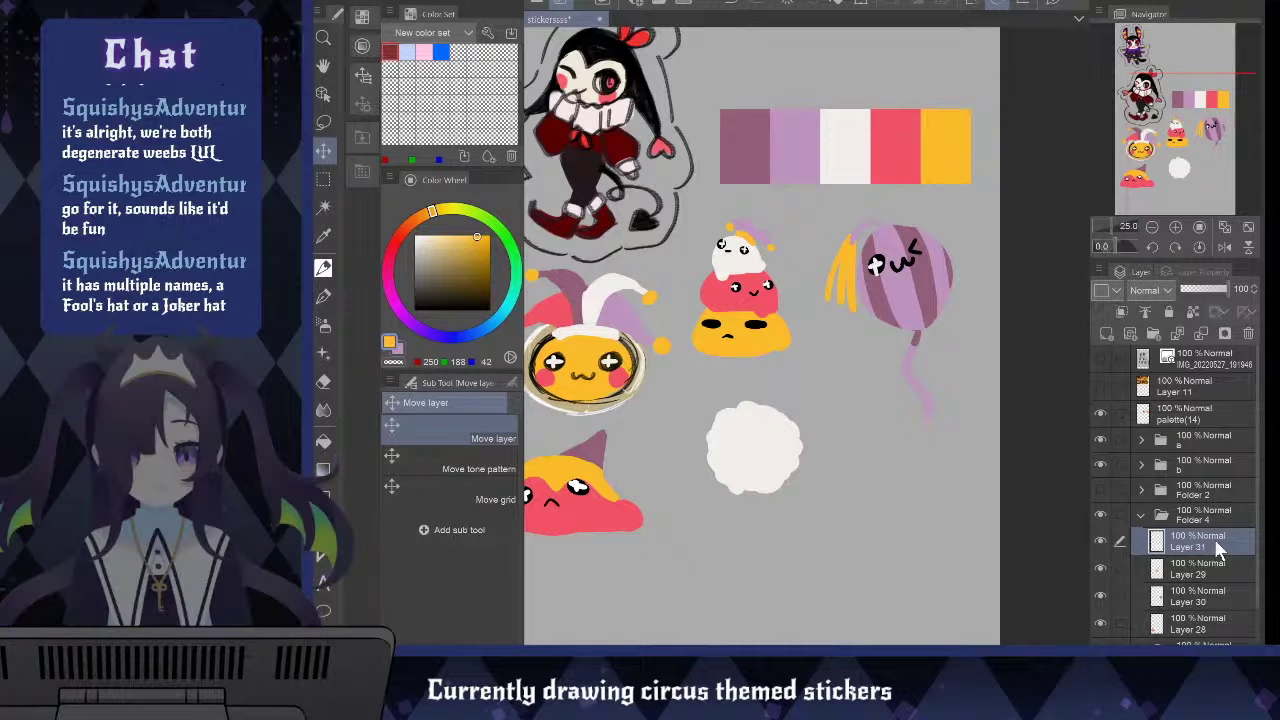
Try black dot eyes on the fluffy white blob with the Turnip pen
left_click(489, 309)
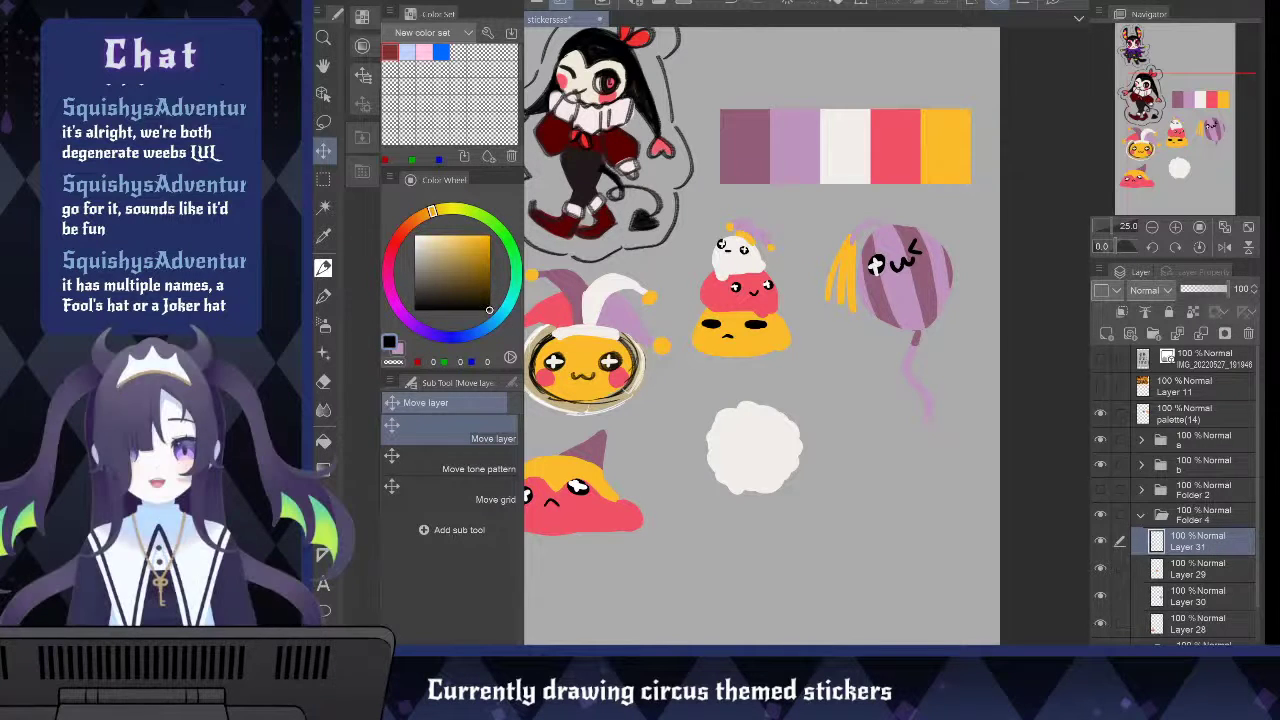
key("b")
left_click(1100, 540)
left_click(1100, 540)
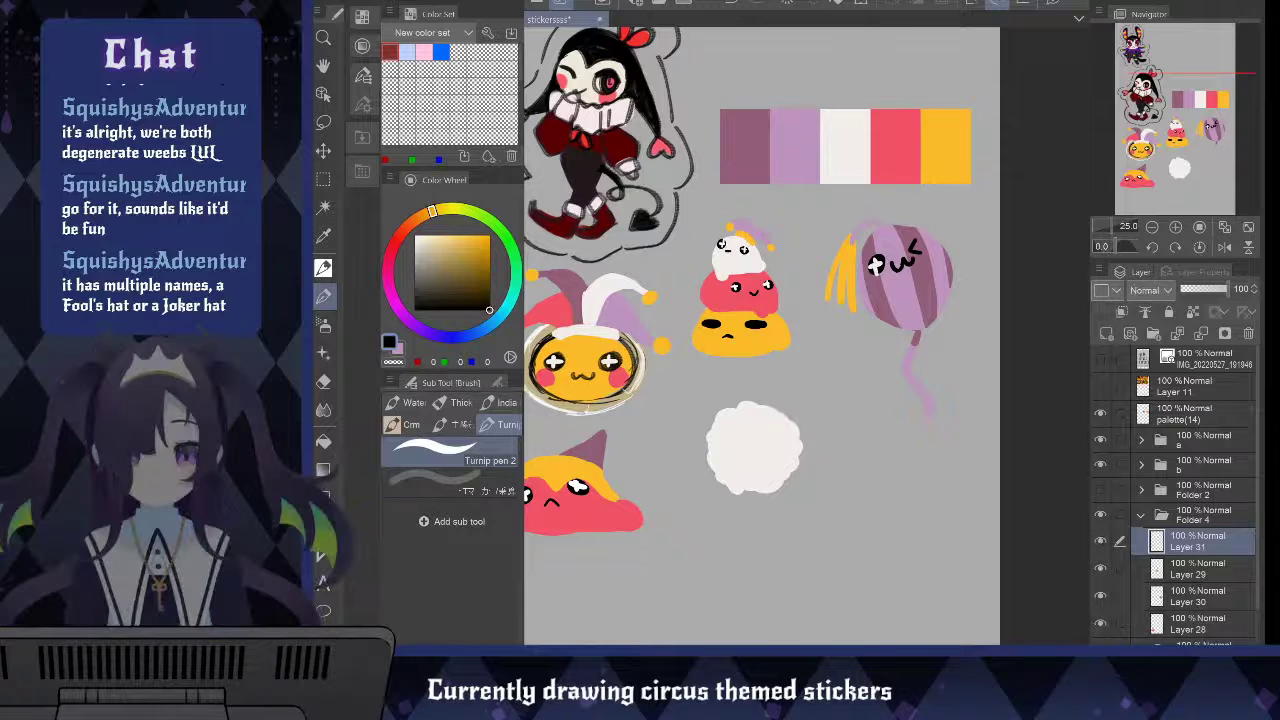
left_click_drag(733, 426, 728, 432)
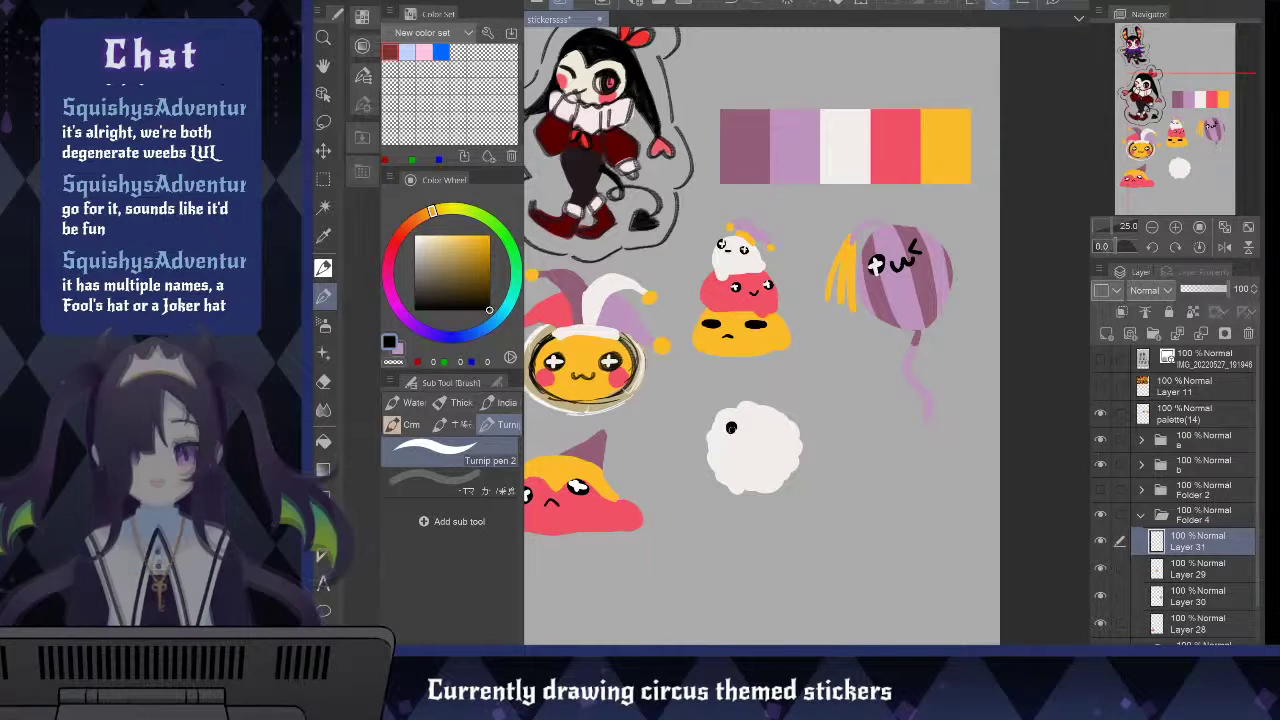
left_click_drag(731, 429, 770, 429)
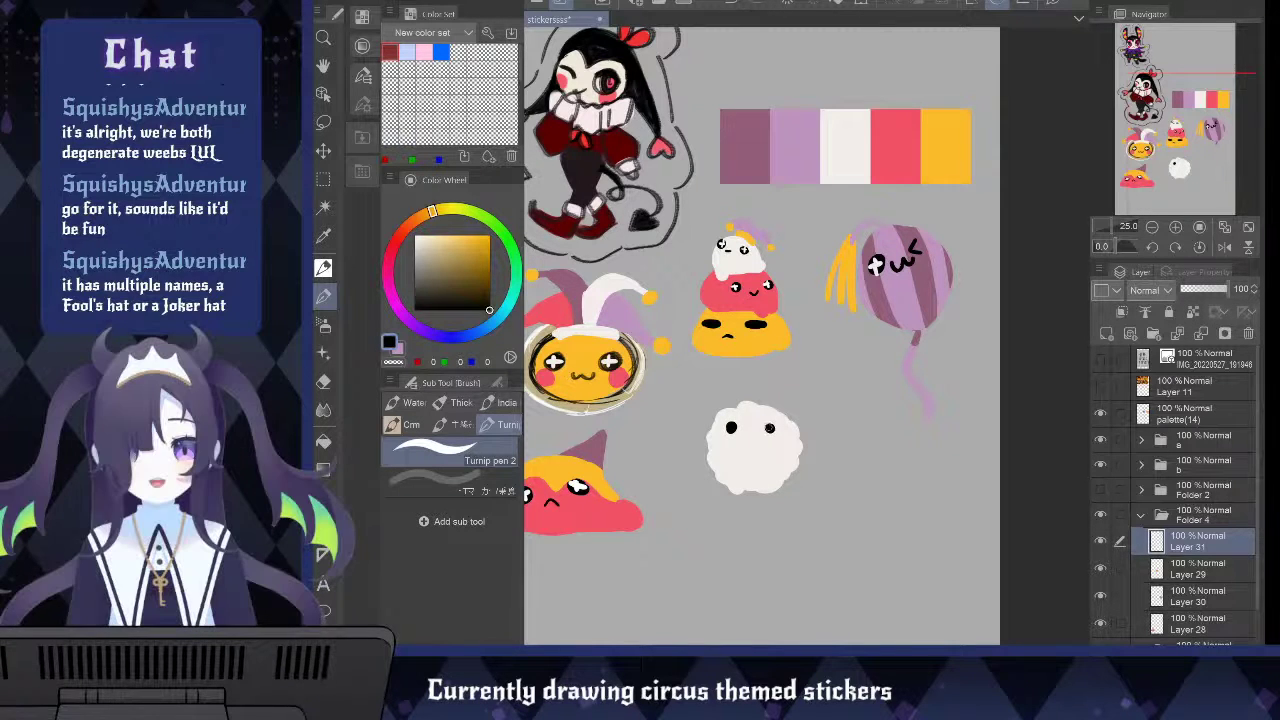
key("ctrl+z")
key("ctrl+z")
left_click(732, 426)
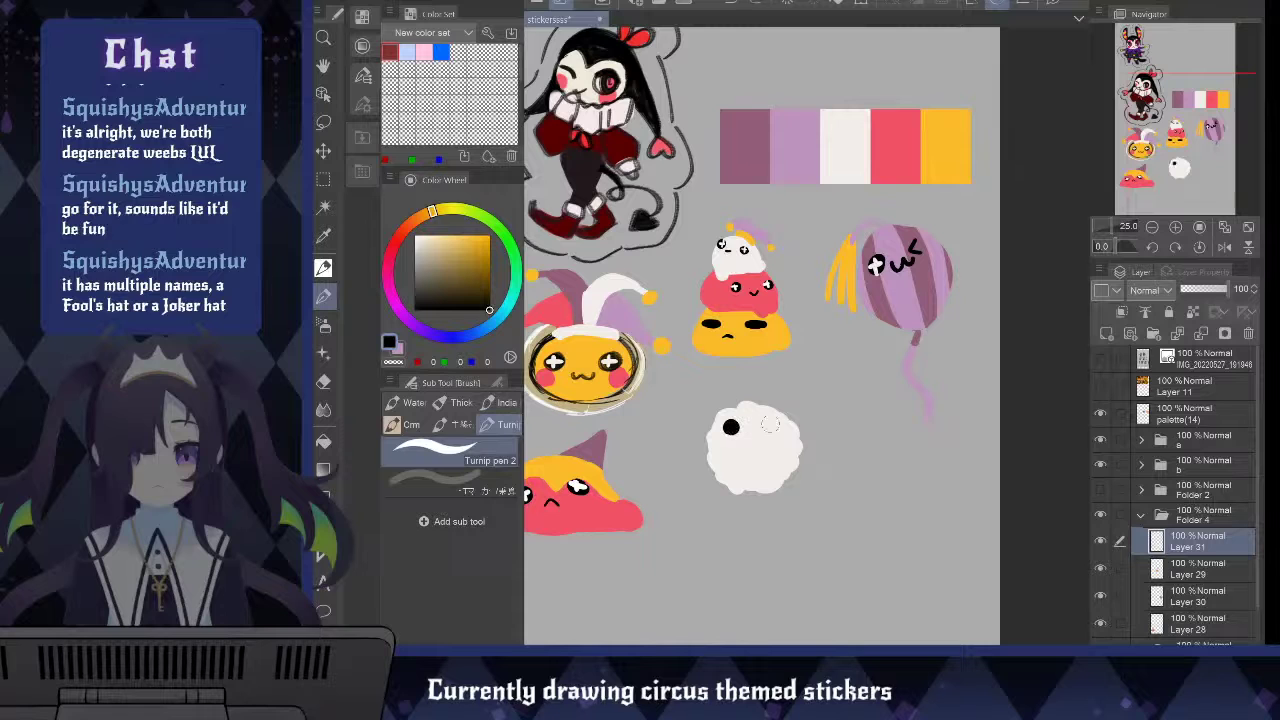
left_click(773, 427)
key("ctrl+z")
key("ctrl+z")
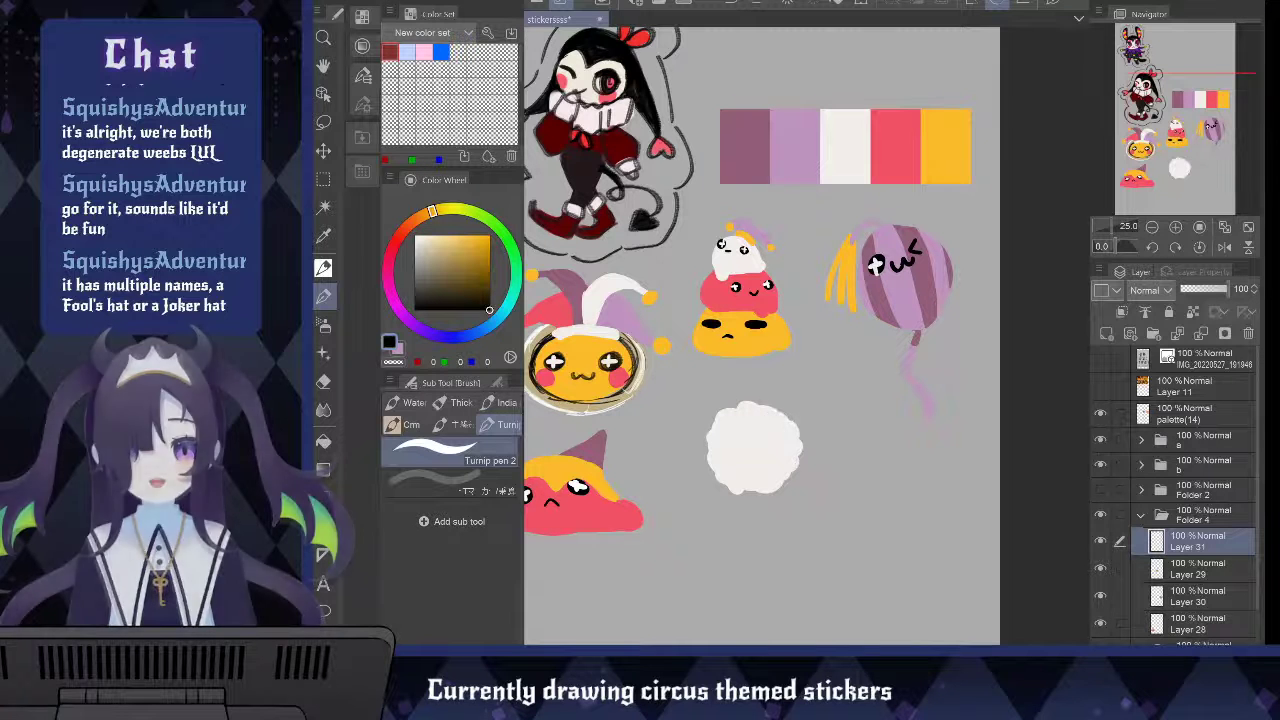
Paint two bold black eyes and a small V-shaped open mouth on the fluffy white blob
left_click(733, 430)
left_click(732, 432)
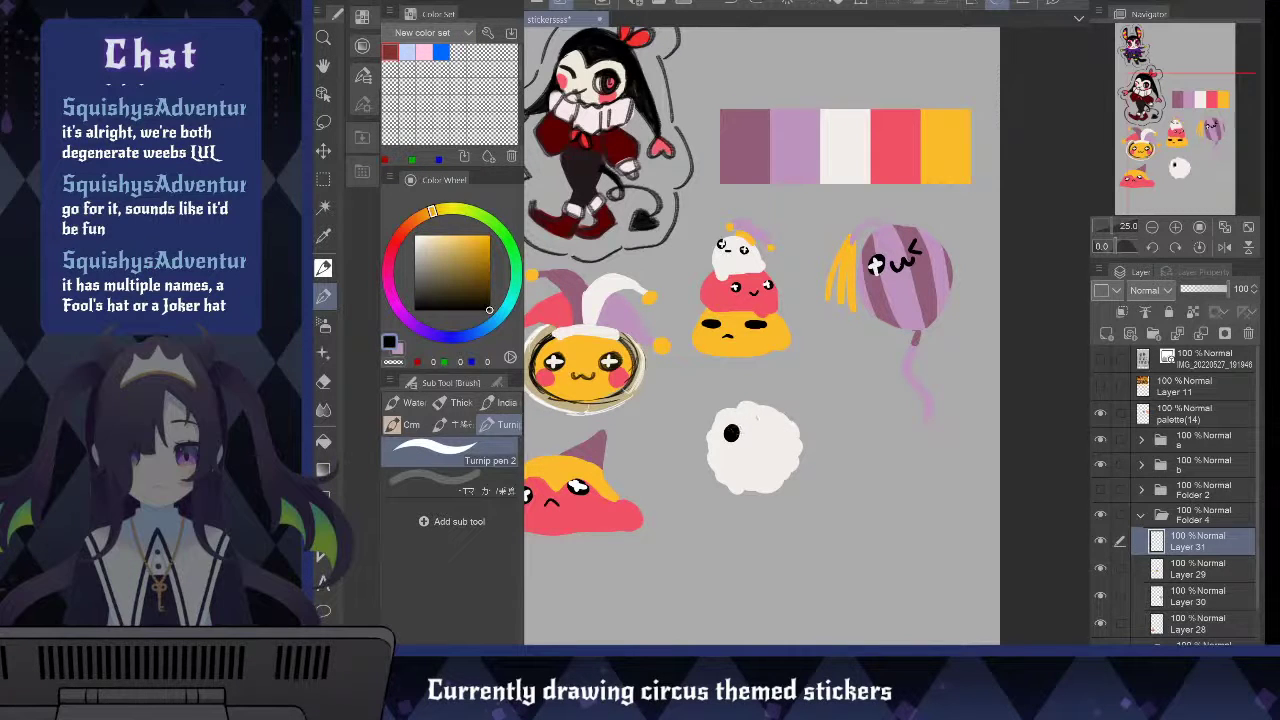
left_click(773, 432)
left_click_drag(745, 452, 759, 449)
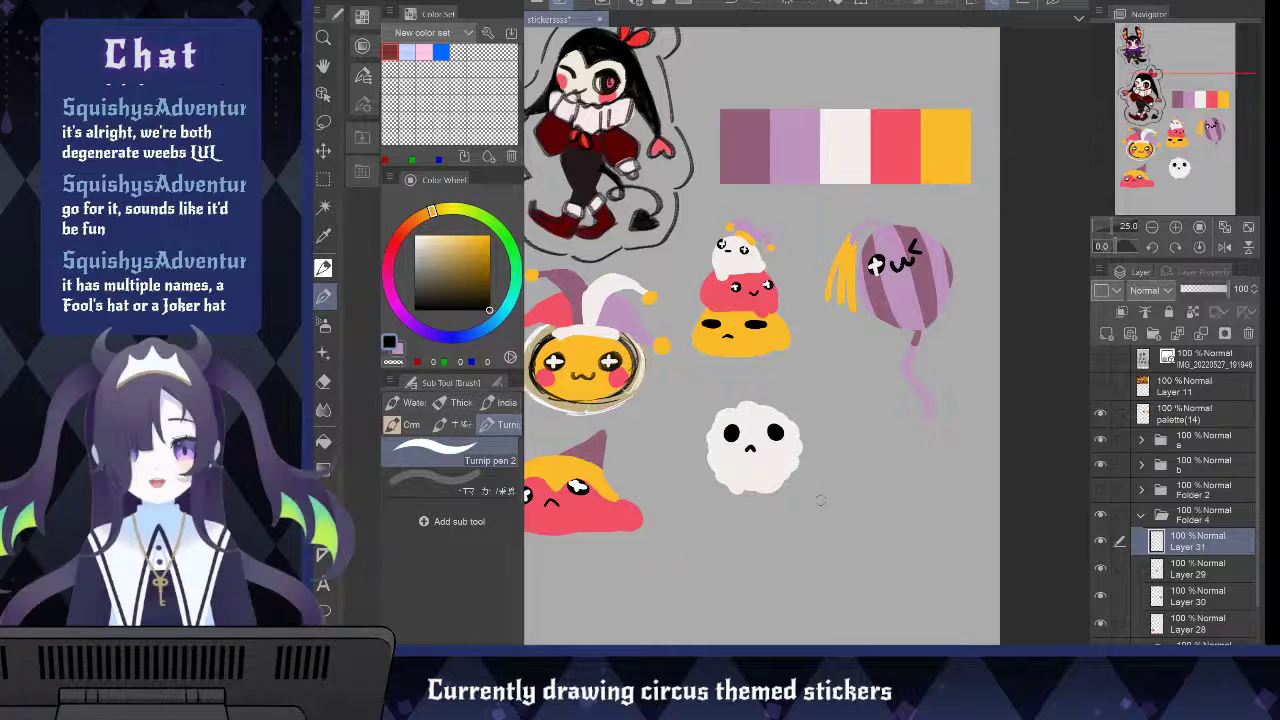
key("ctrl+z")
left_click_drag(748, 441, 758, 442)
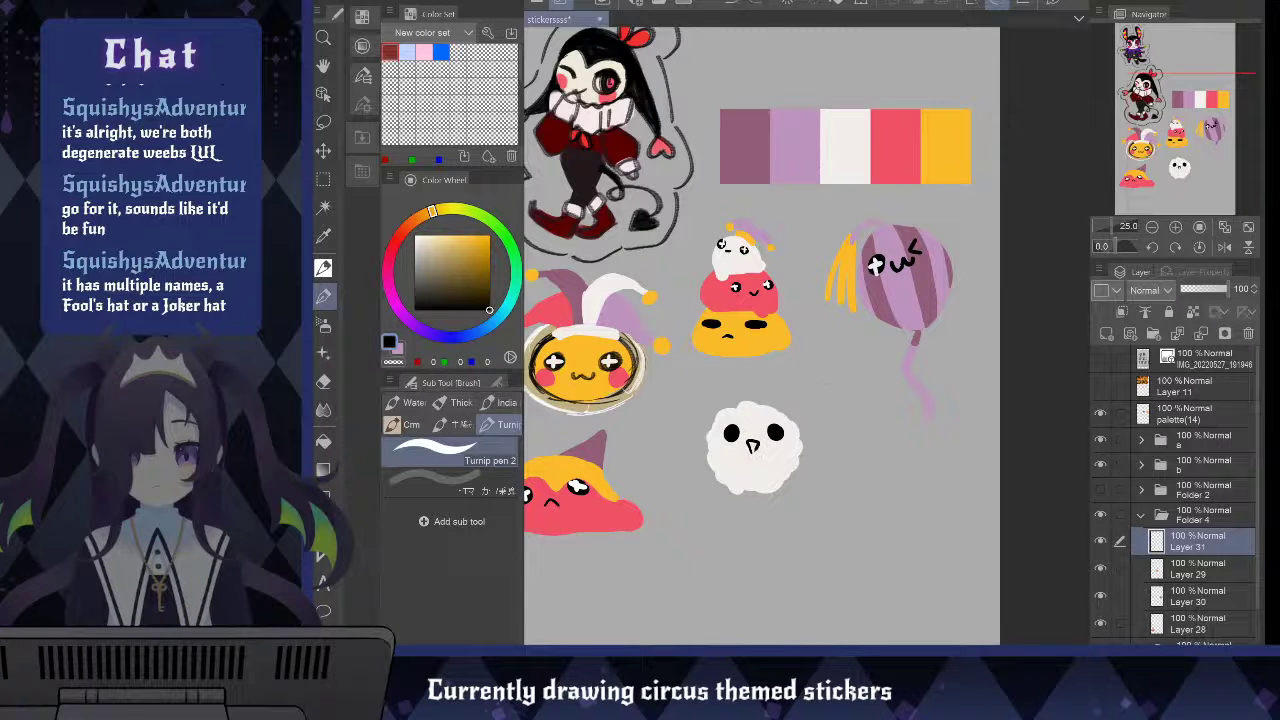
key("ctrl+z")
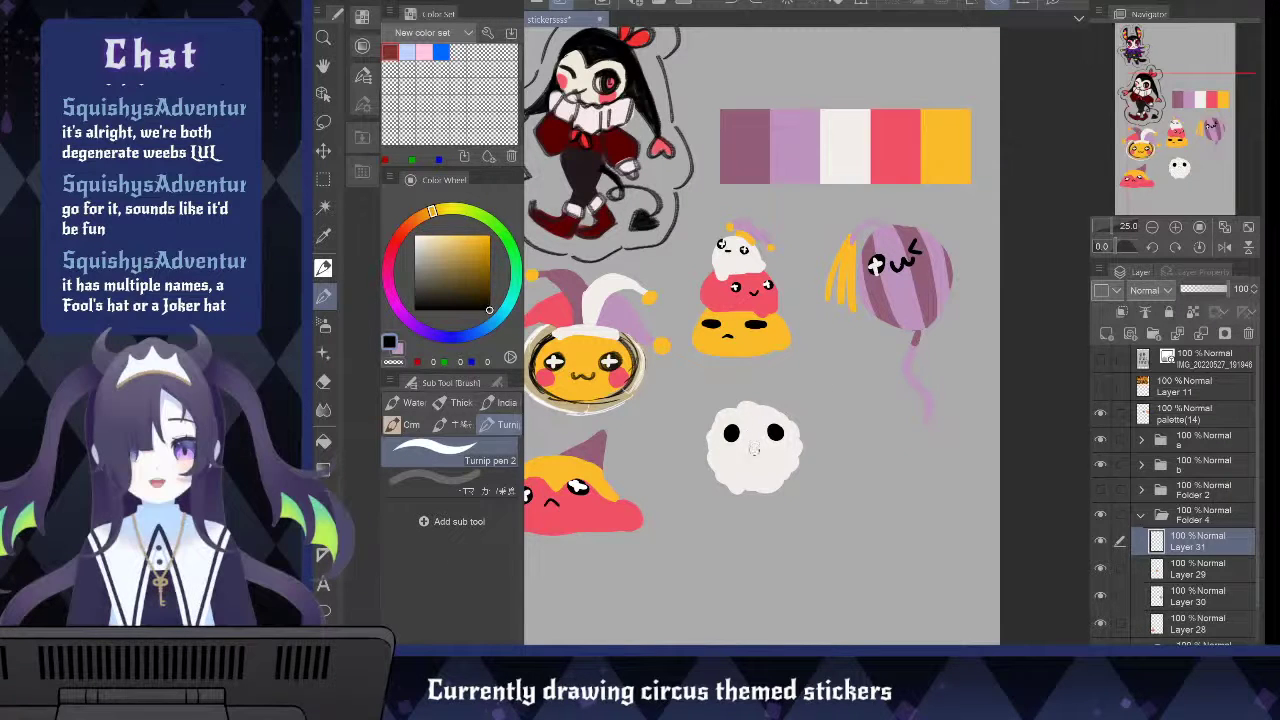
left_click_drag(746, 438, 760, 458)
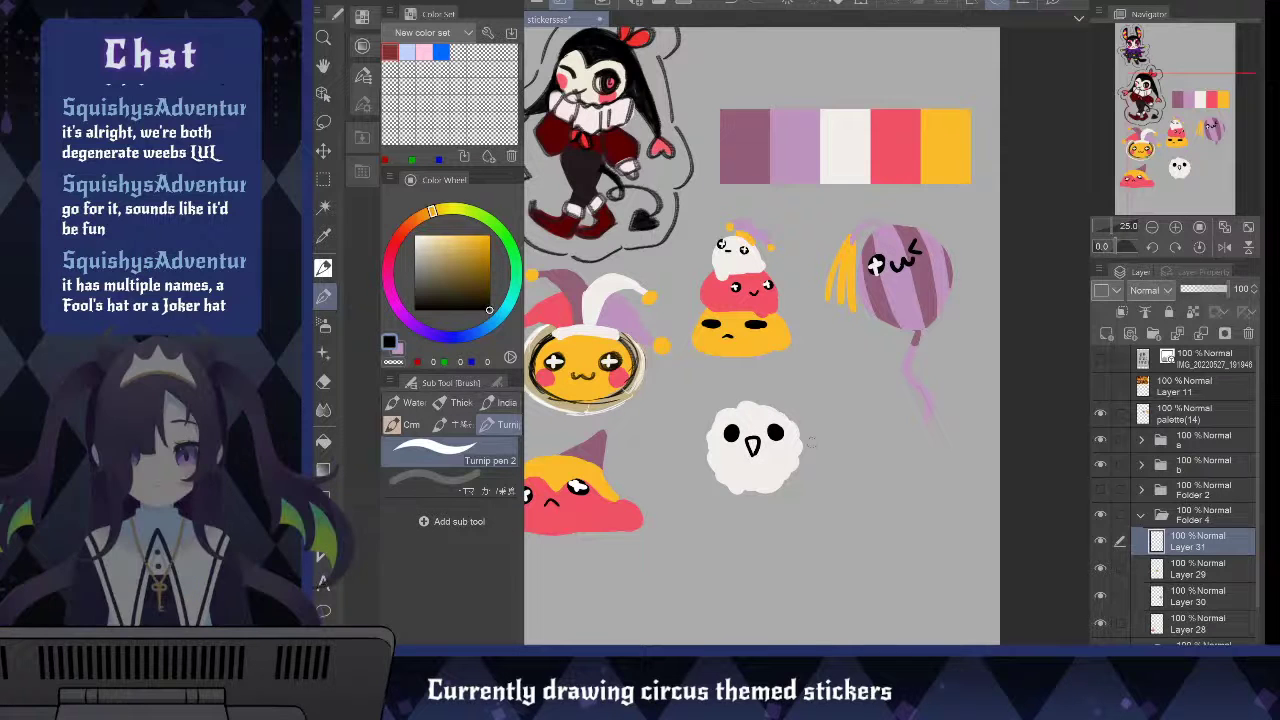
Fill the white blob's mouth with the palette's red and tidy its black outline
left_click(890, 152, "alt")
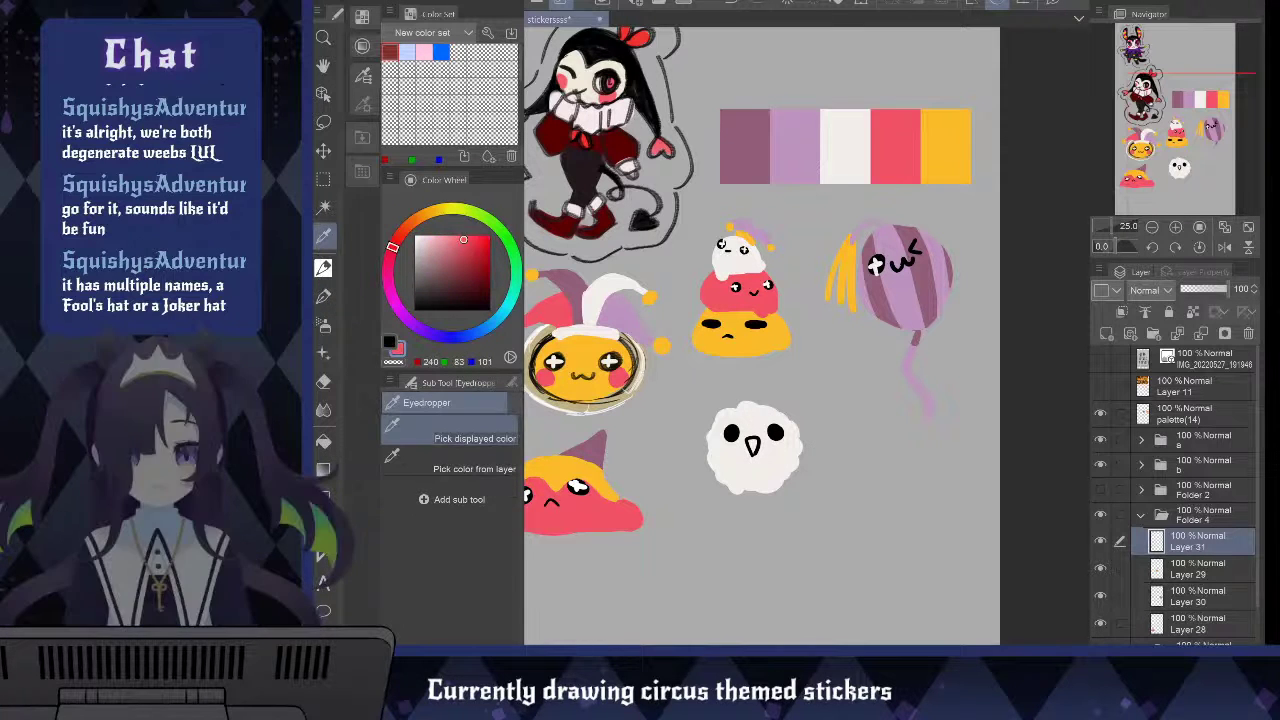
left_click_drag(750, 440, 756, 453)
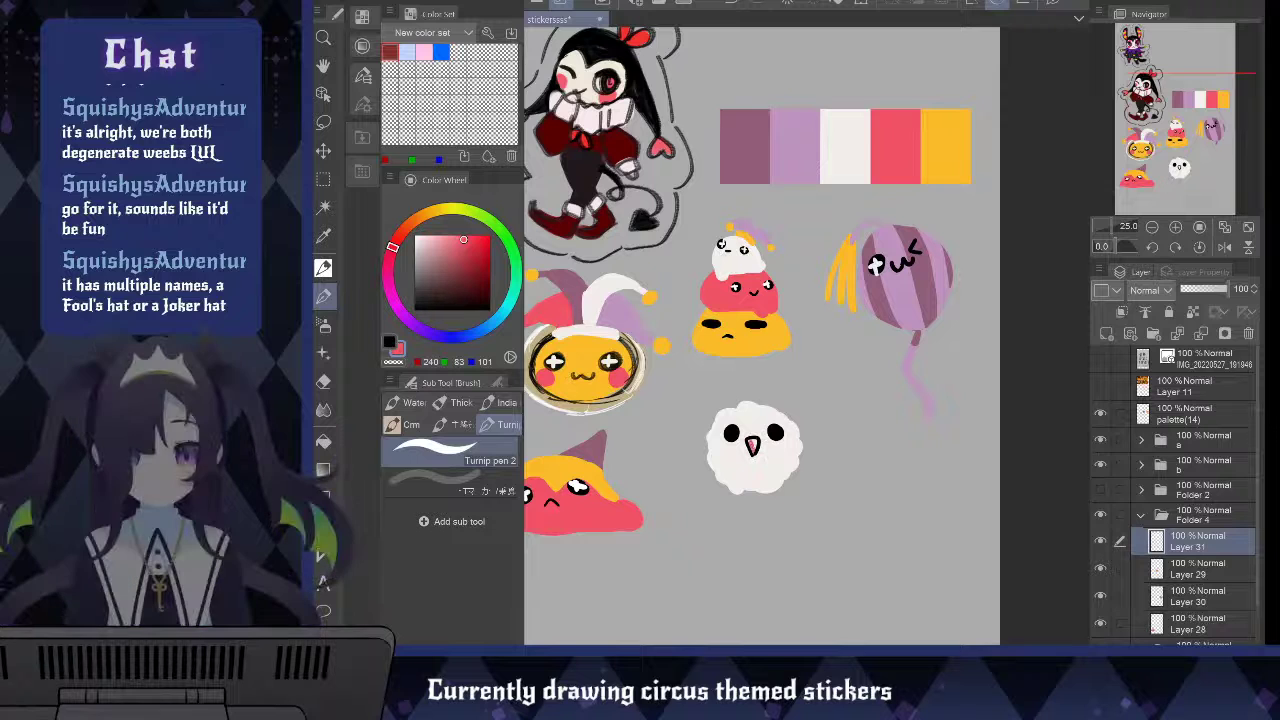
key("x")
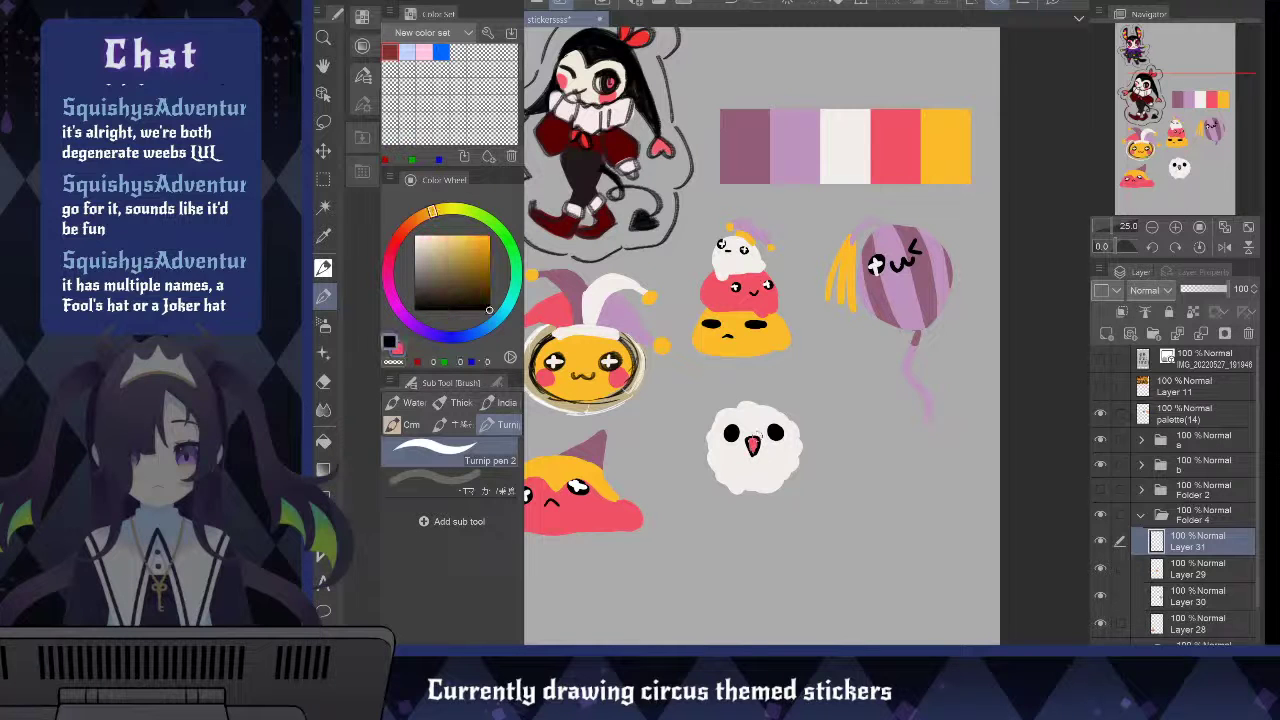
left_click(752, 440, "alt")
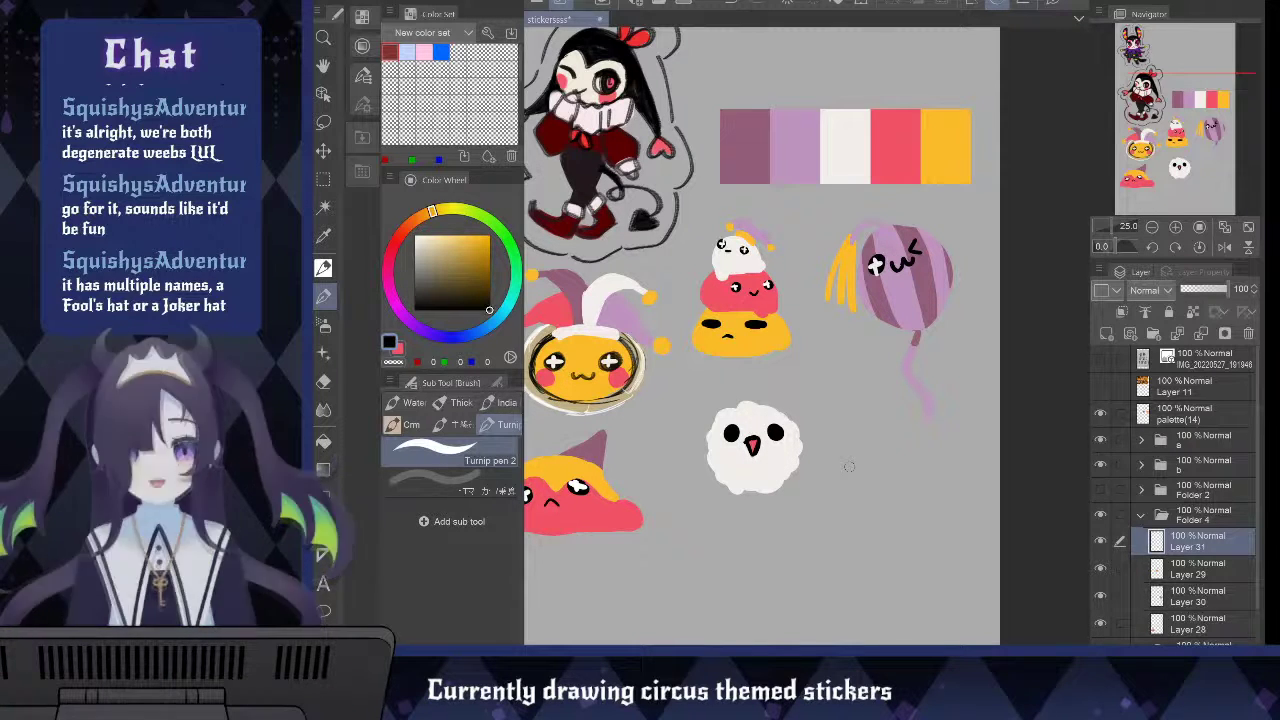
Sample the off-white from the stack's top blob and extend the fluffy blob's lower edge with it
key("i")
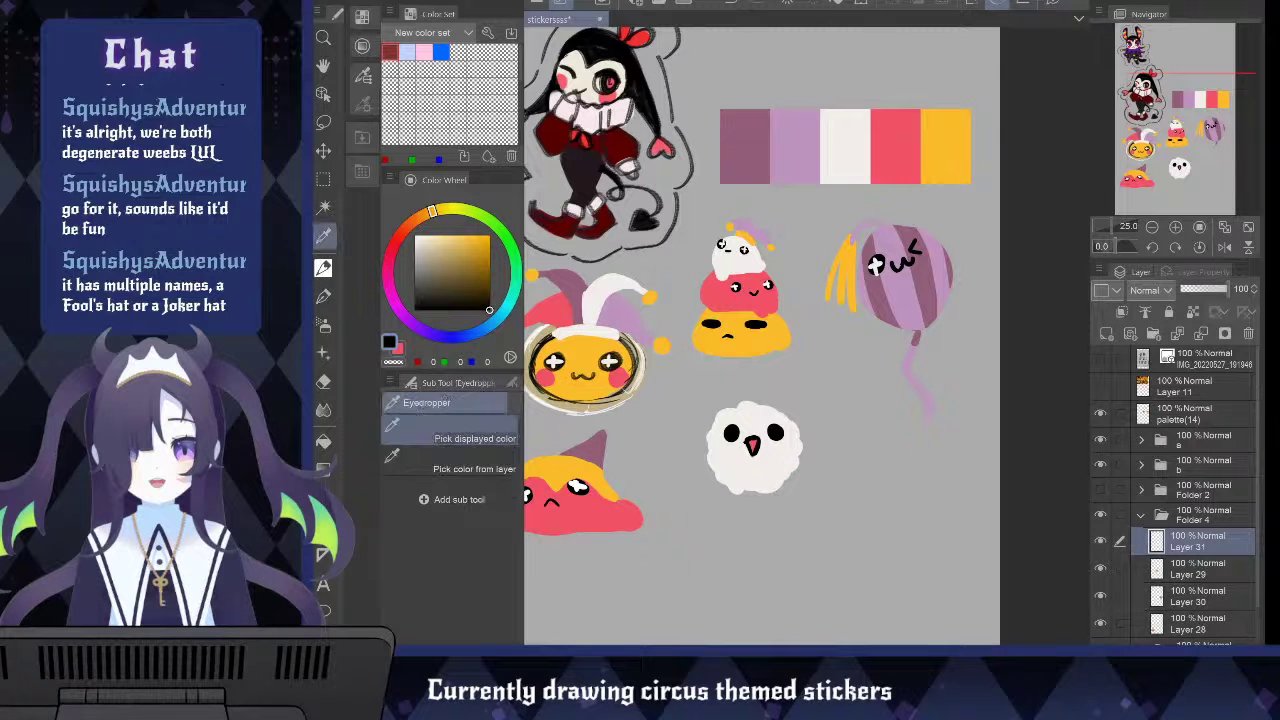
left_click(721, 243)
key("b")
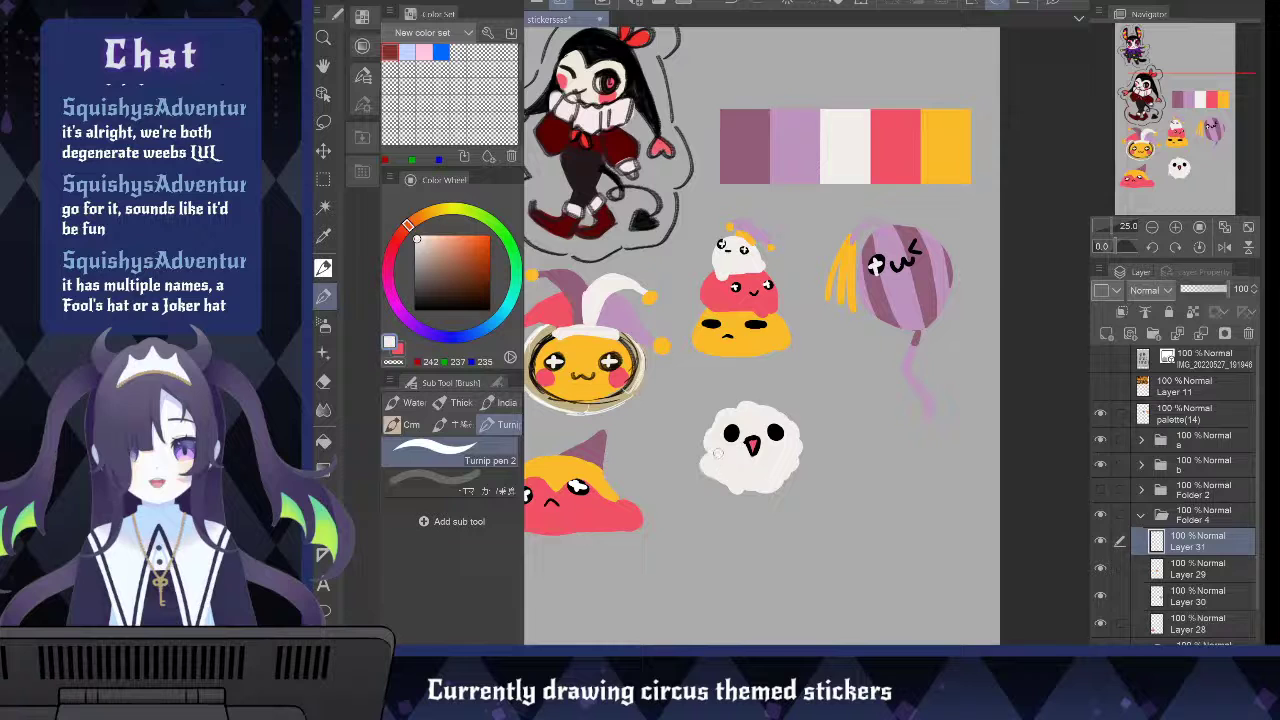
key("ctrl+z")
mouse_move(714, 428)
left_mouse_down()
mouse_move(728, 487)
mouse_move(762, 487)
left_mouse_up()
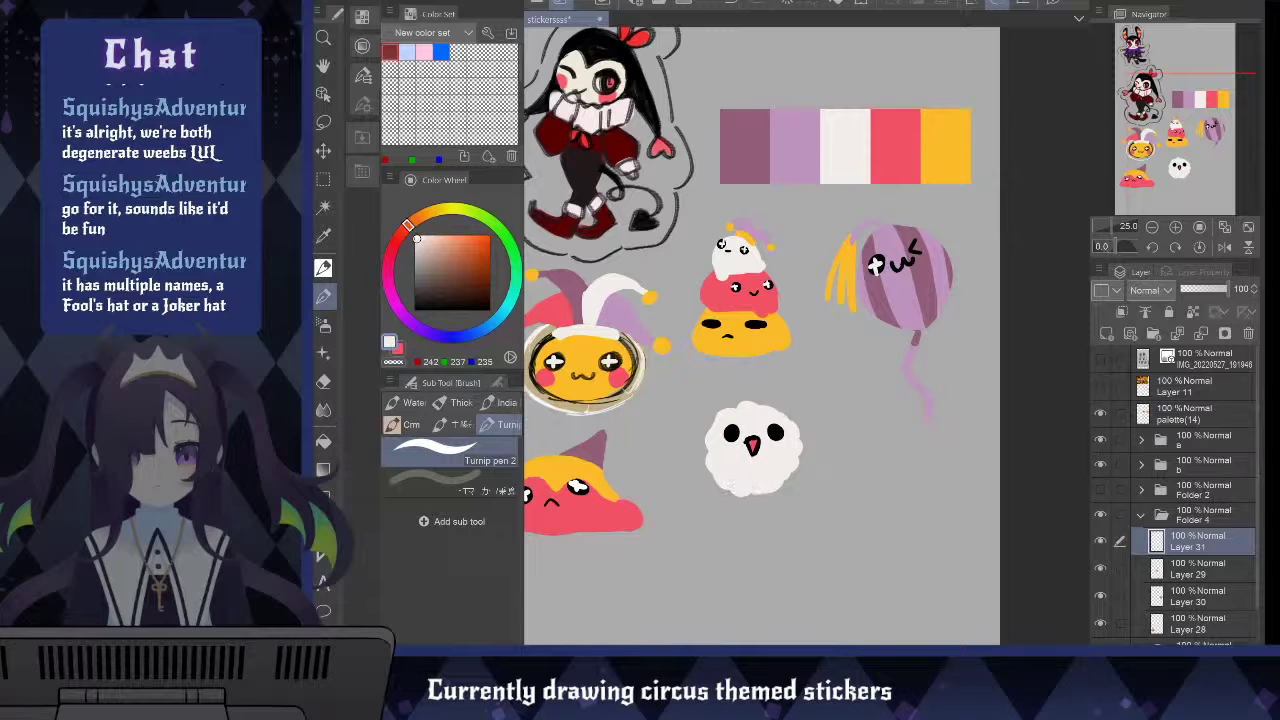
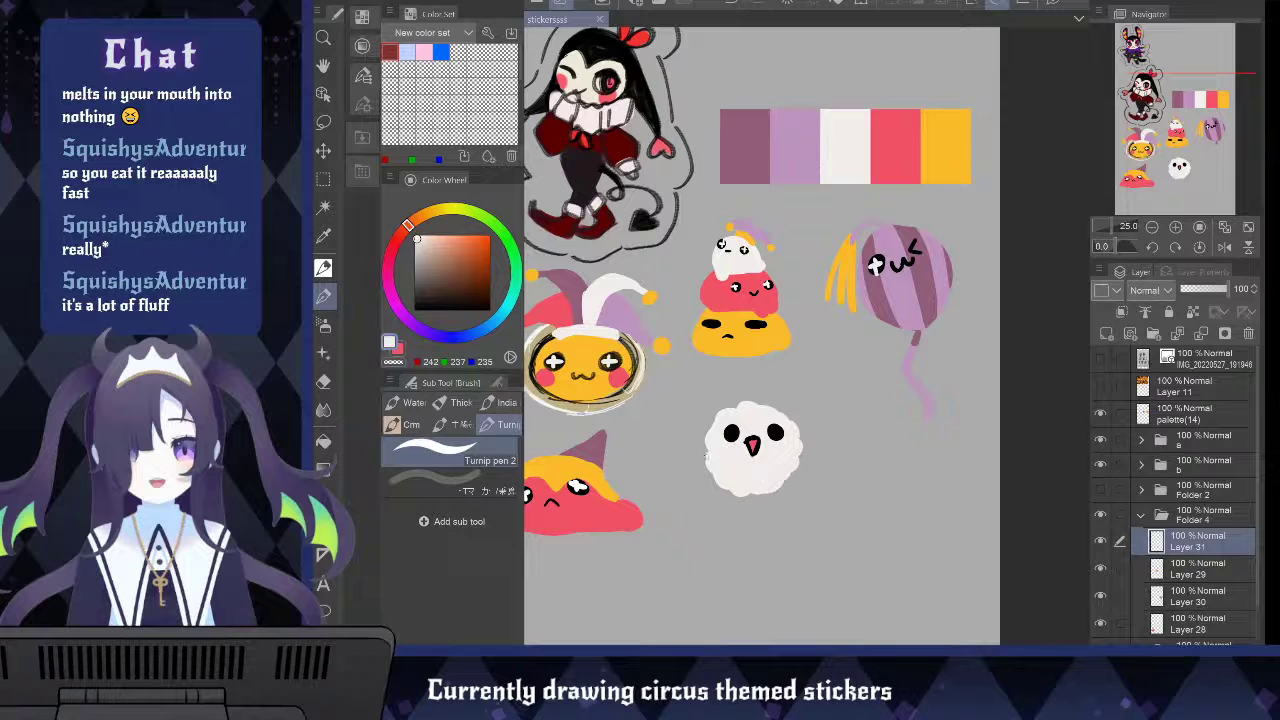
Extend the fluffy blob downward into a taller, wider body and paint over its face in off-white
mouse_move(706, 456)
left_mouse_down()
mouse_move(720, 500)
mouse_move(745, 518)
mouse_move(728, 510)
left_mouse_up()
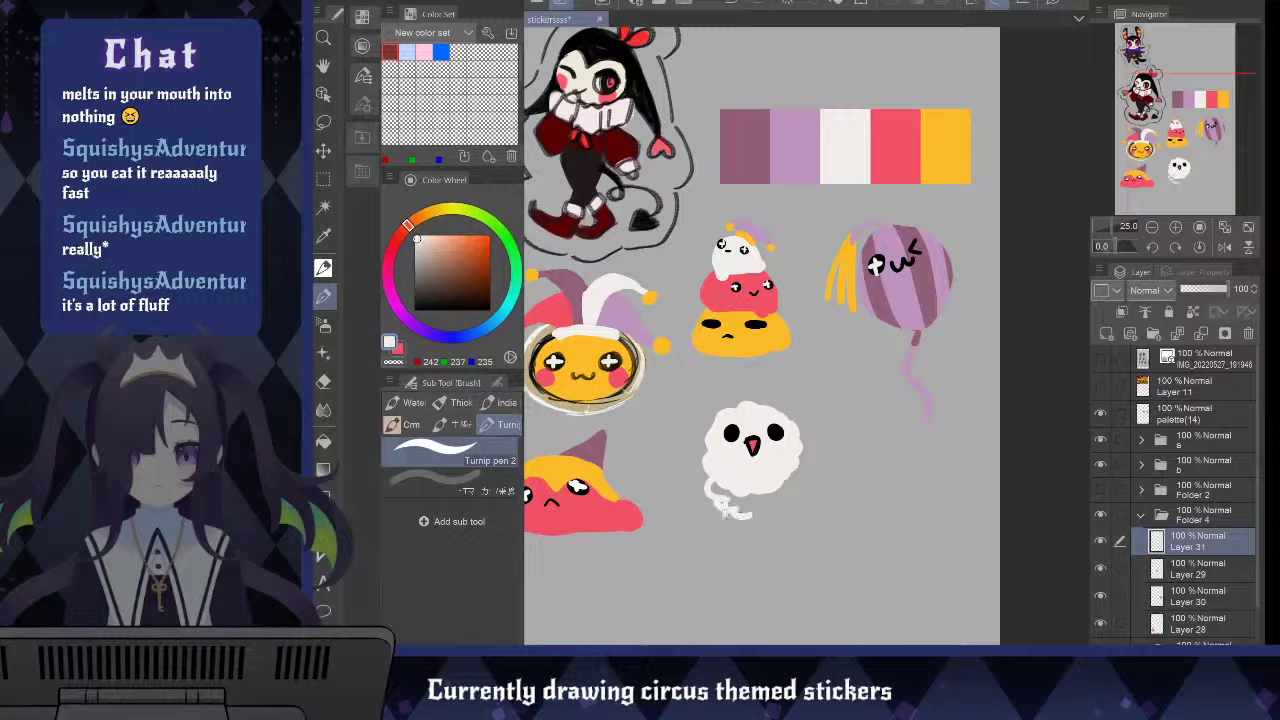
mouse_move(714, 462)
left_mouse_down()
mouse_move(701, 521)
mouse_move(776, 534)
left_mouse_up()
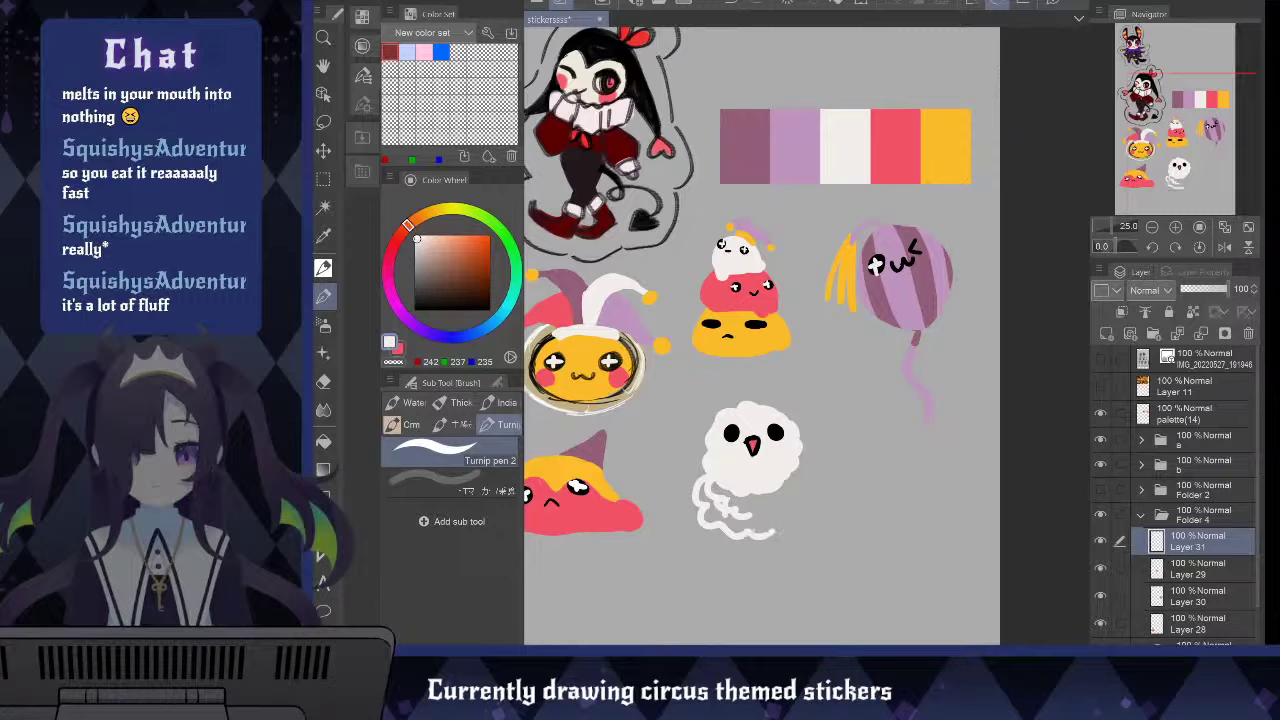
mouse_move(795, 470)
left_mouse_down()
mouse_move(805, 516)
mouse_move(772, 532)
left_mouse_up()
mouse_move(708, 502)
left_mouse_down()
mouse_move(730, 526)
mouse_move(710, 520)
mouse_move(722, 490)
mouse_move(735, 523)
mouse_move(748, 518)
mouse_move(738, 534)
mouse_move(718, 516)
mouse_move(760, 528)
mouse_move(768, 510)
mouse_move(797, 507)
left_mouse_up()
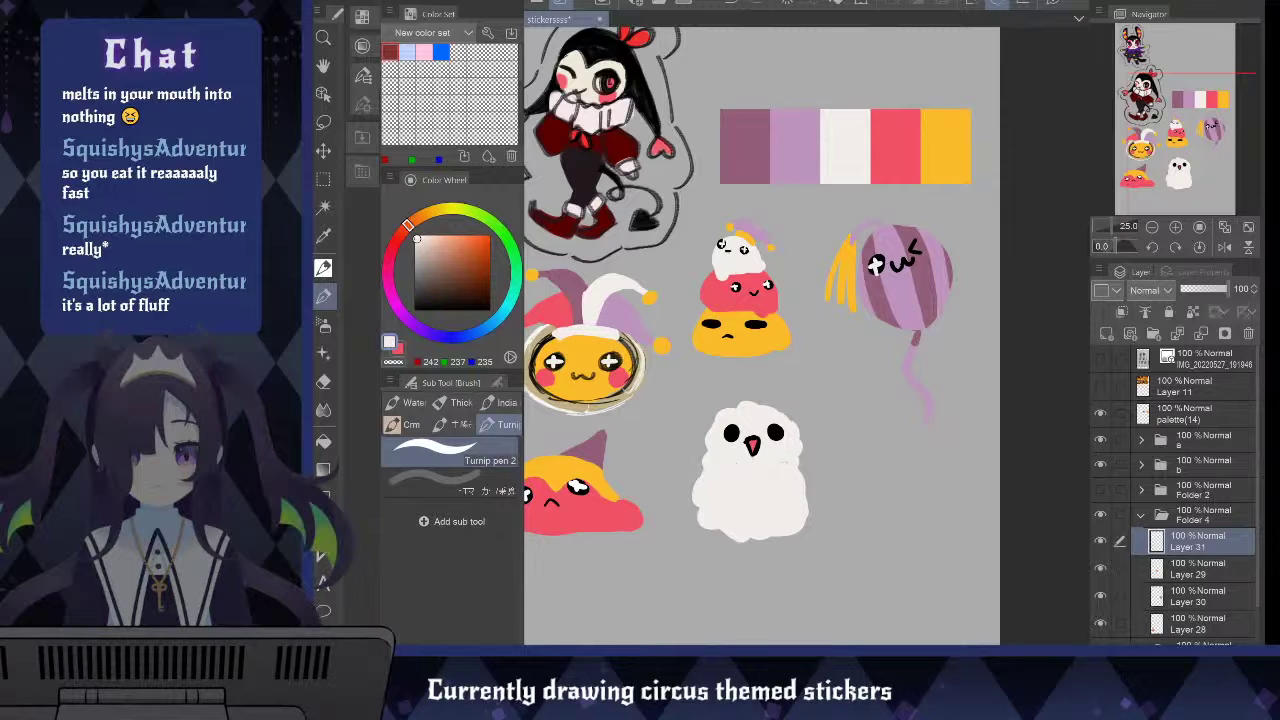
mouse_move(729, 433)
left_mouse_down()
mouse_move(781, 431)
mouse_move(716, 422)
mouse_move(723, 440)
mouse_move(791, 467)
mouse_move(788, 454)
mouse_move(792, 522)
left_mouse_up()
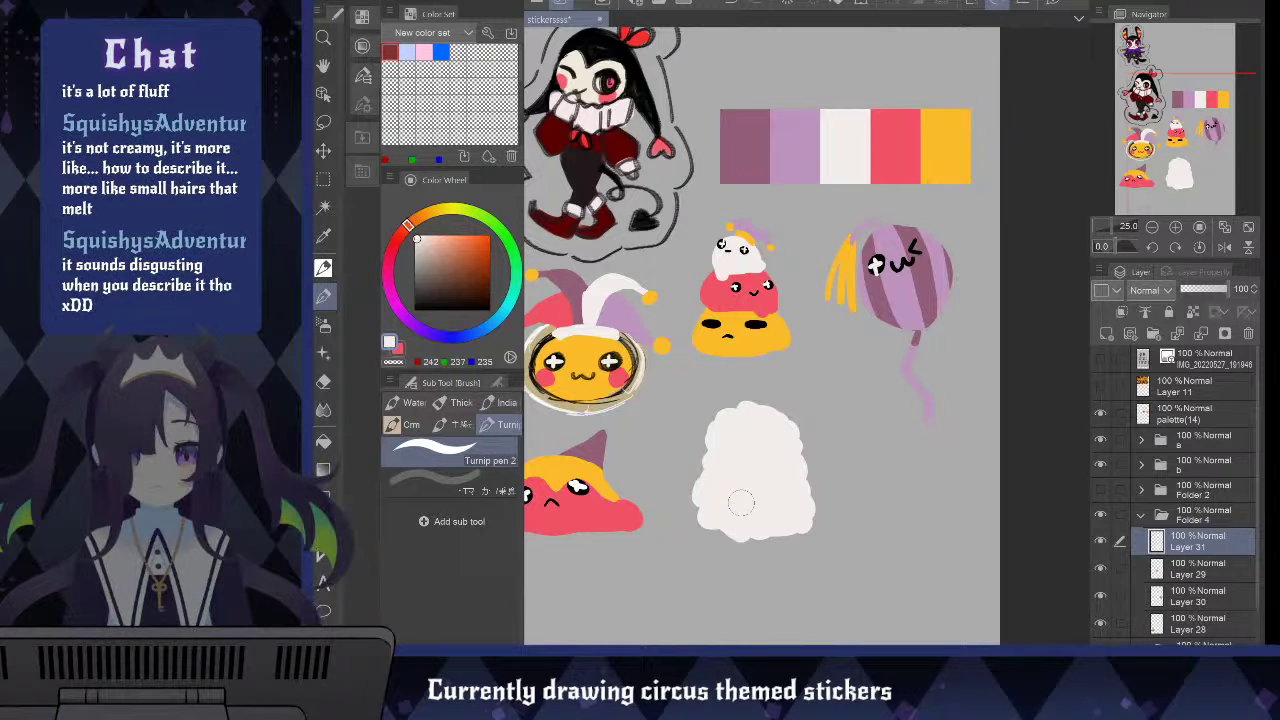
Scale the fluffy white shape down and move it up closer to the stacked blobs
key("ctrl+t")
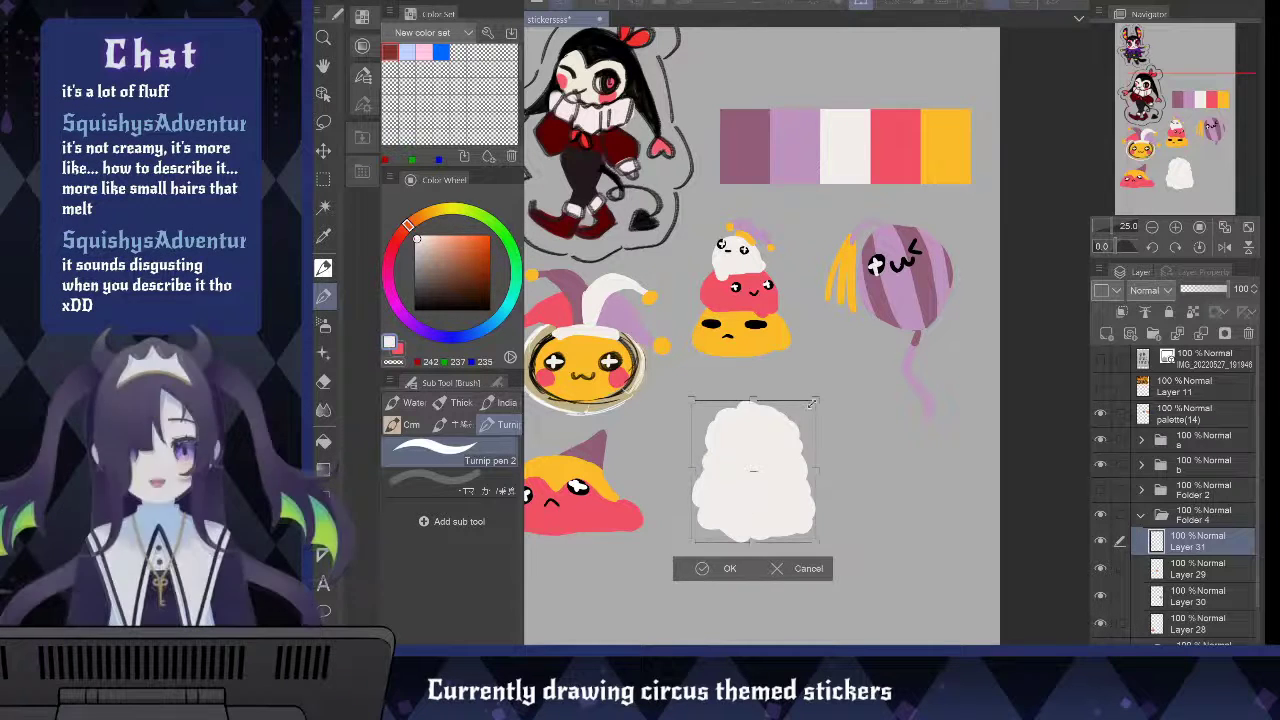
left_click_drag(810, 403, 792, 429)
left_click_drag(744, 482, 738, 443)
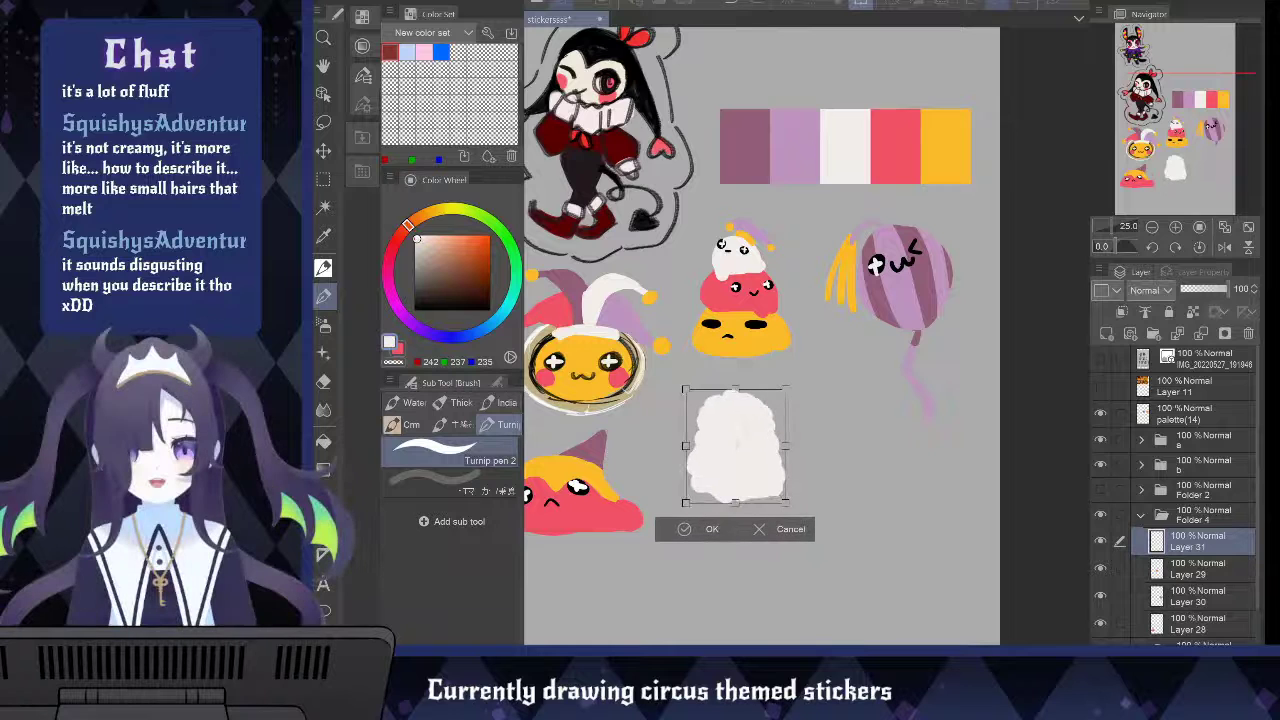
key("Return")
Try a red vertical stick below the base of the fluffy white shape
key("x")
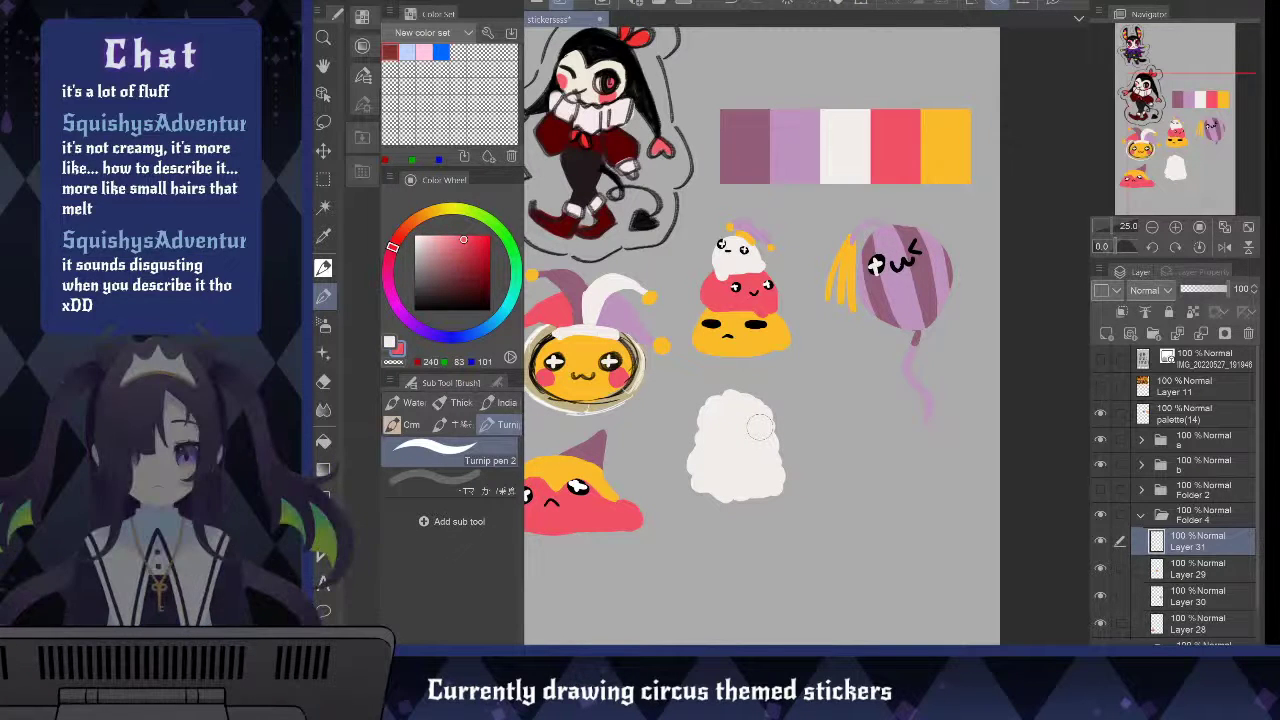
key("i")
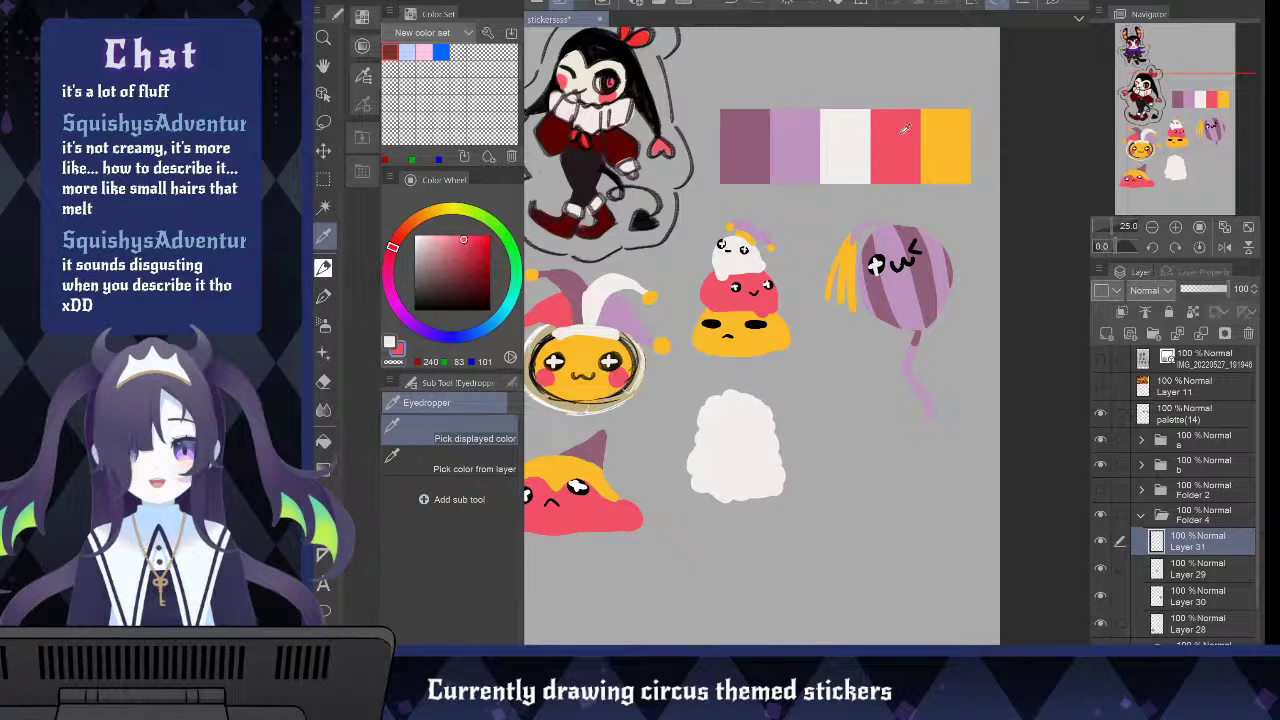
key("b")
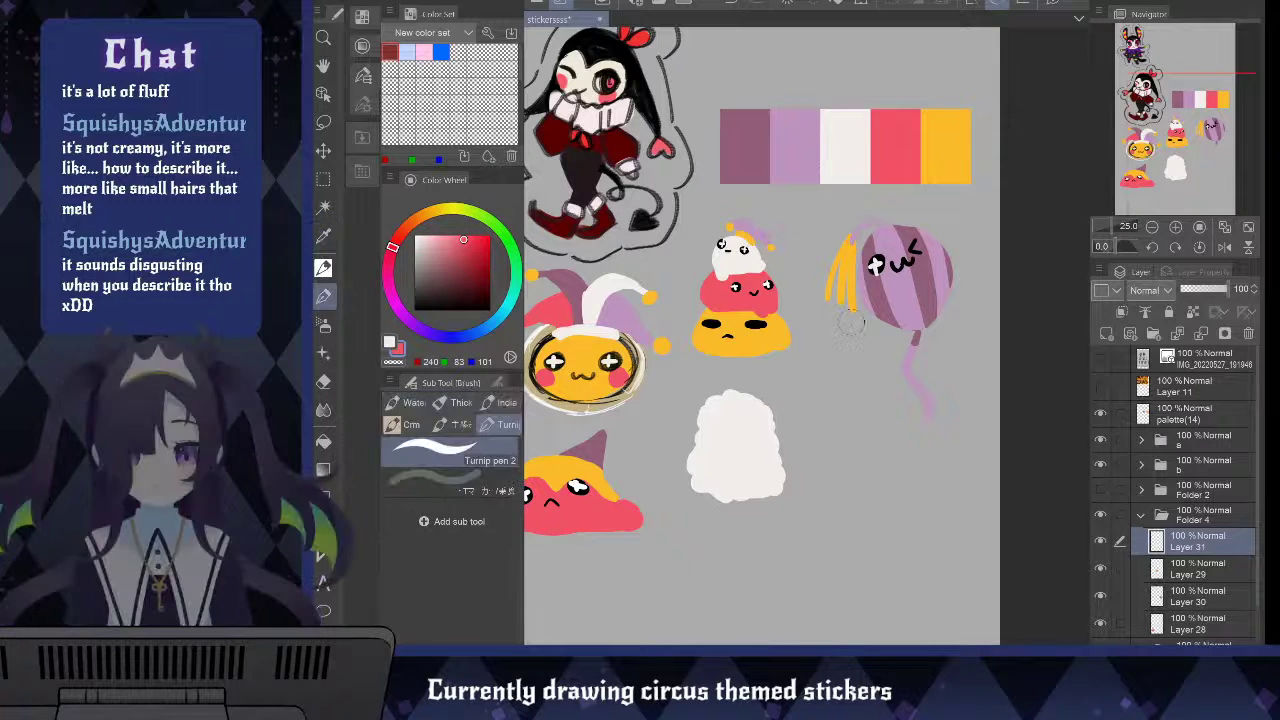
left_click_drag(735, 498, 734, 544)
key("ctrl+z")
left_click_drag(737, 500, 740, 562)
key("ctrl+z")
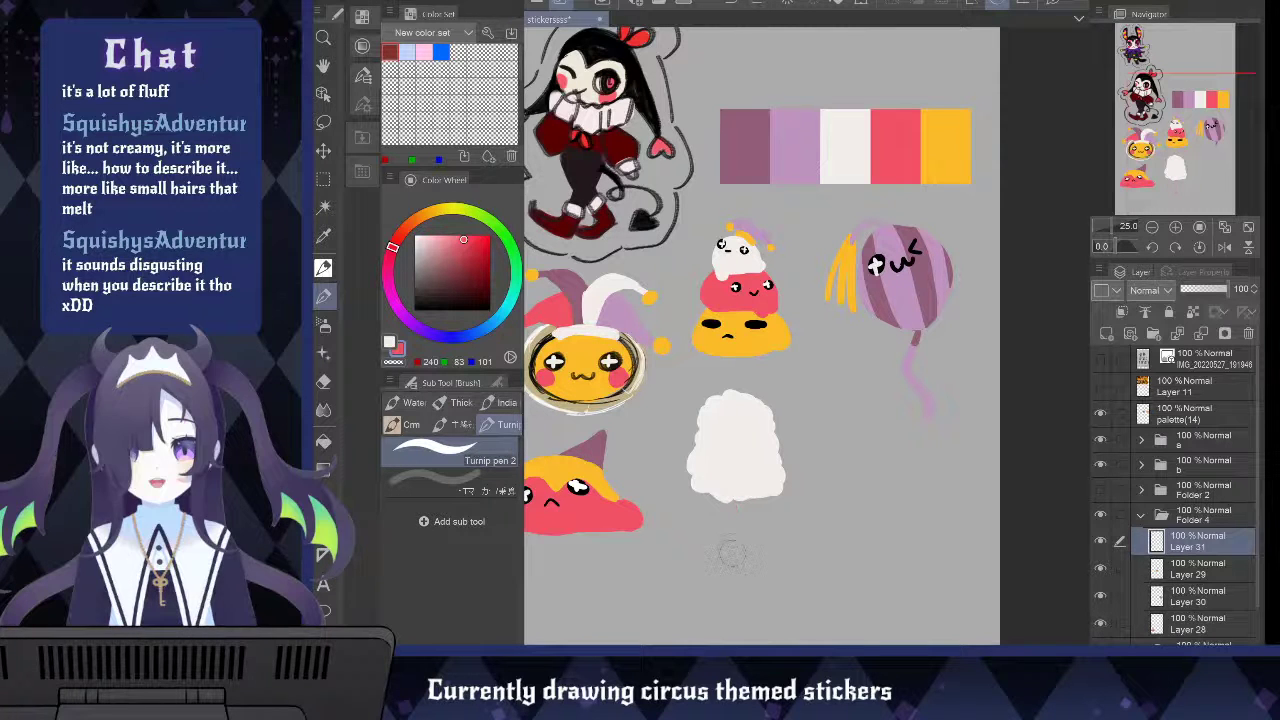
Add a new layer beneath the fluffy white shape and draw a red vertical stick below its base
left_click(1195, 572)
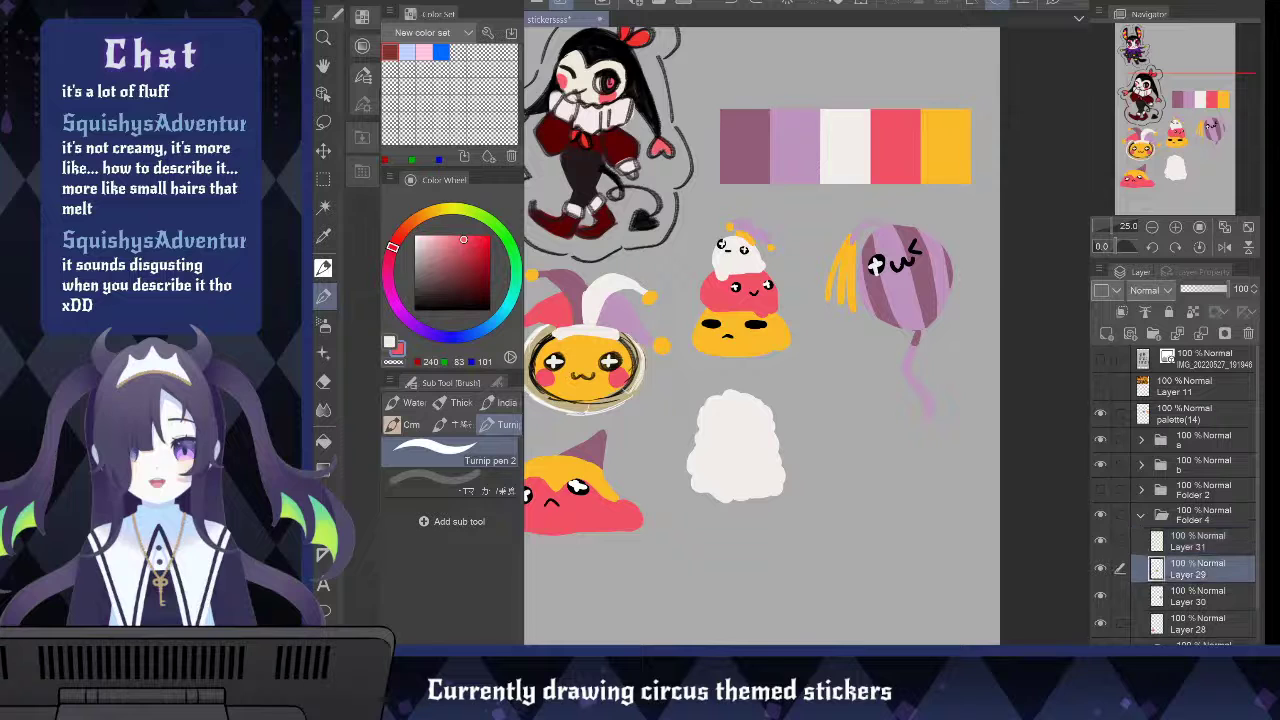
key("ctrl+shift+n")
left_click_drag(736, 494, 733, 550)
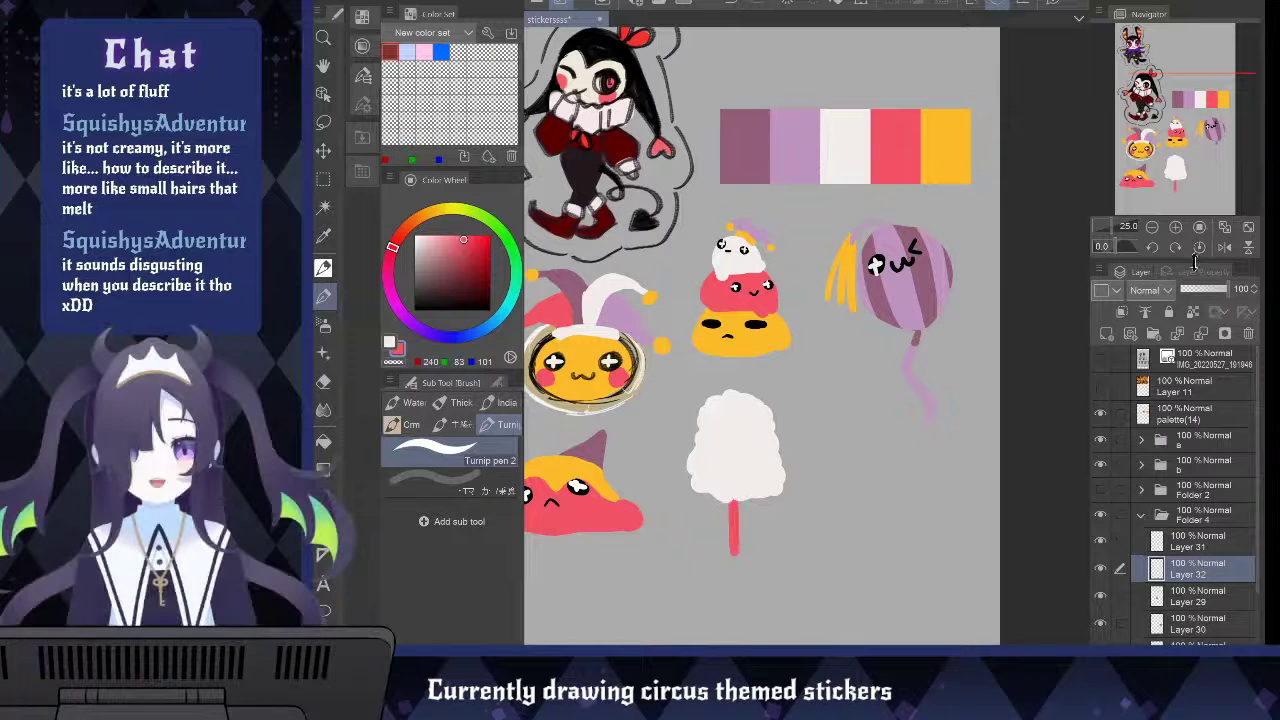
Lock the stick layer's transparent pixels, sample the palette's yellow and paint horizontal yellow stripes across the red stick
left_click(1192, 311)
key("x")
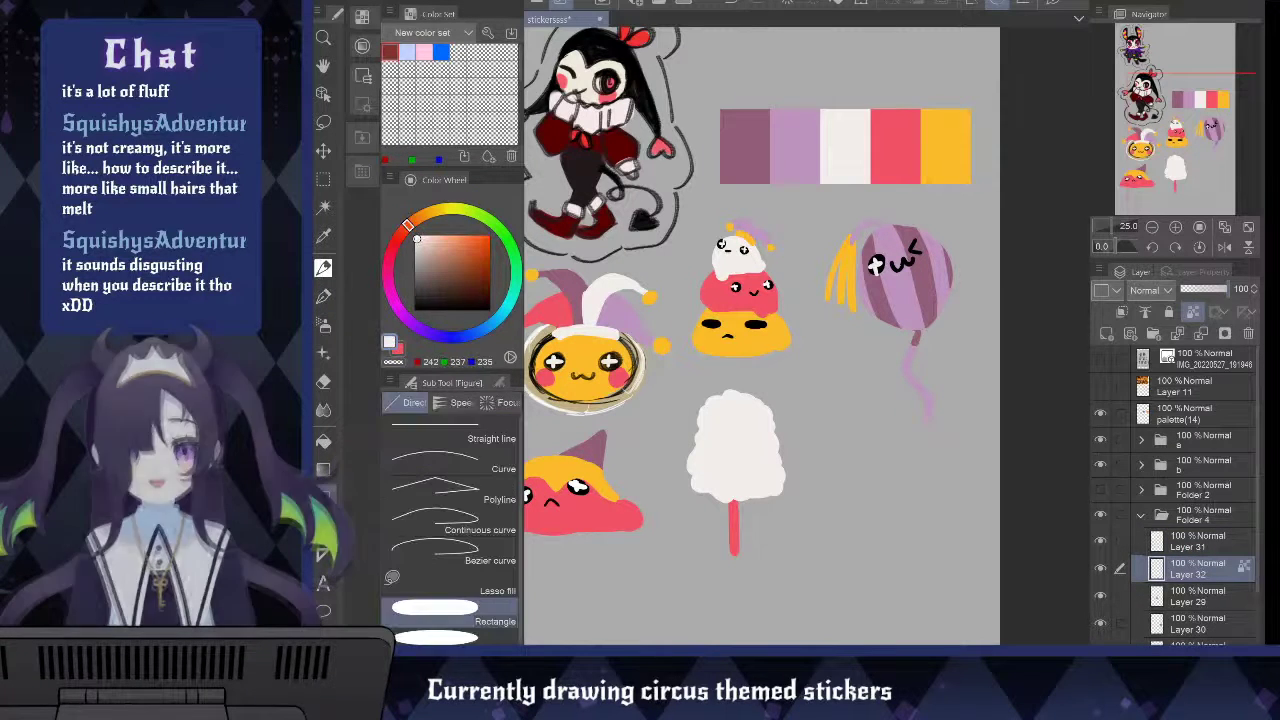
key("i")
left_click(958, 143)
key("b")
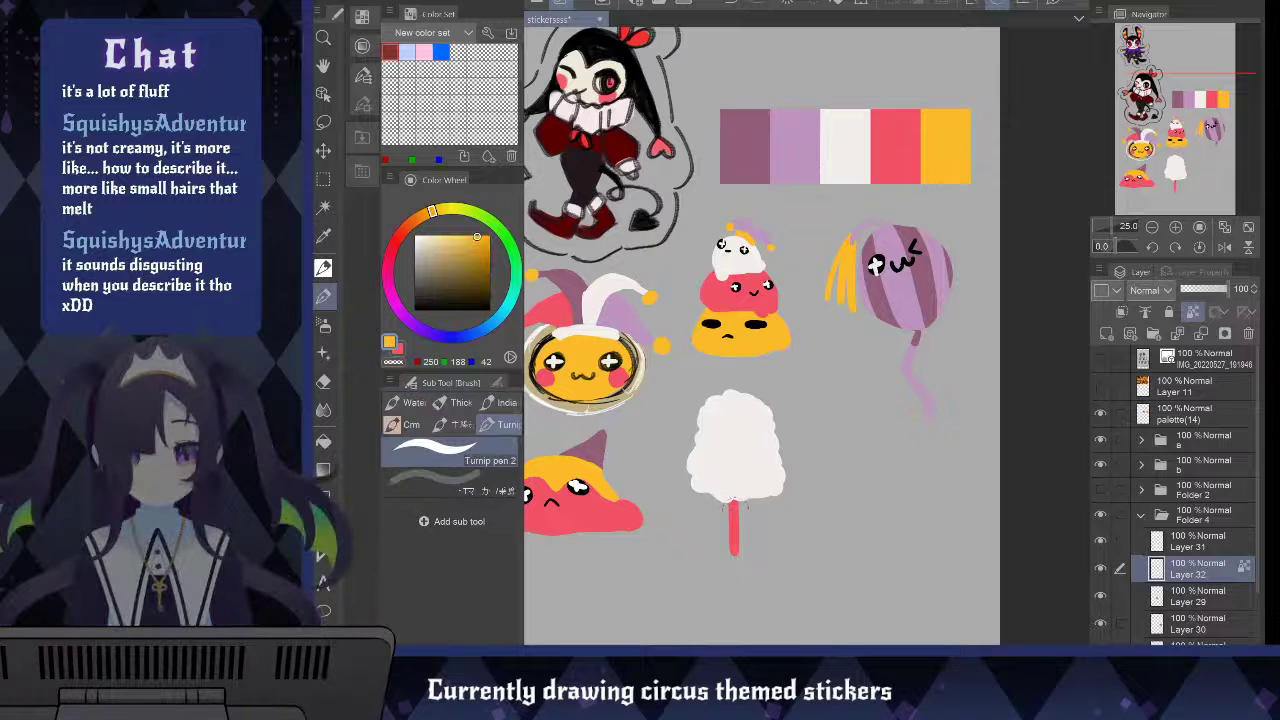
left_click_drag(724, 500, 744, 550)
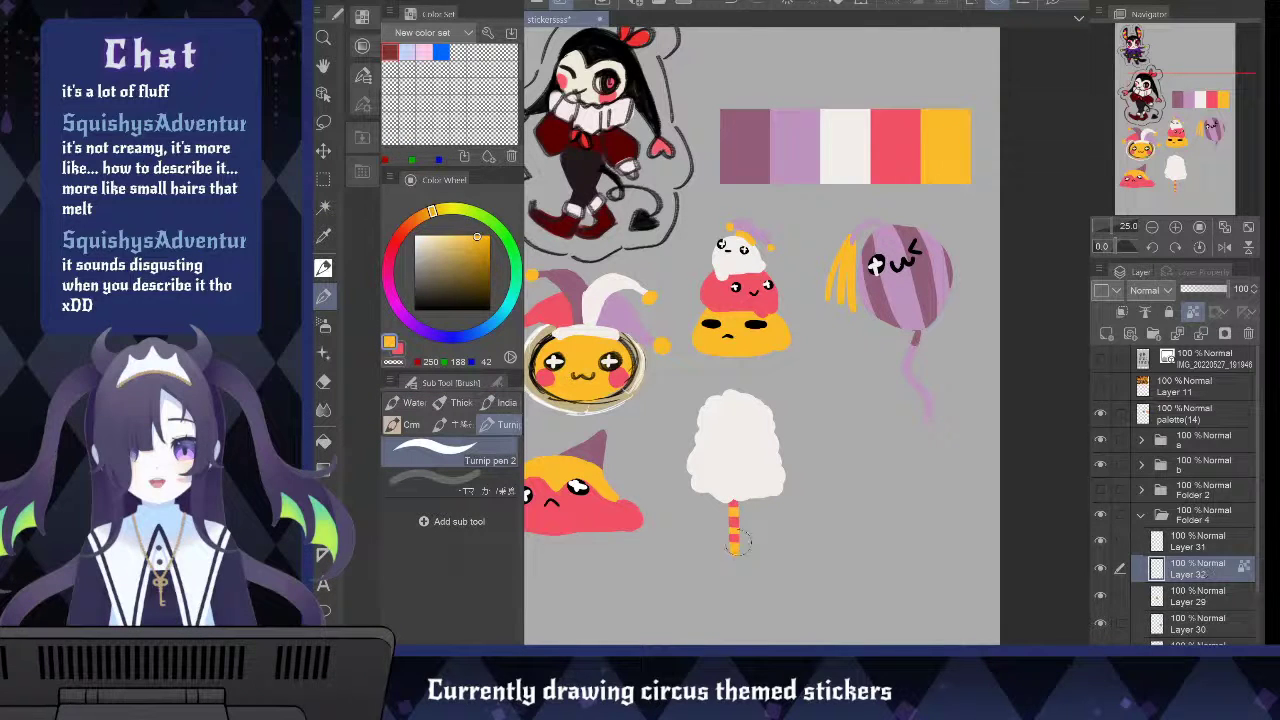
Merge the fluffy white shape with its striped stick into one layer and turn off the transparency lock
left_click(1203, 536)
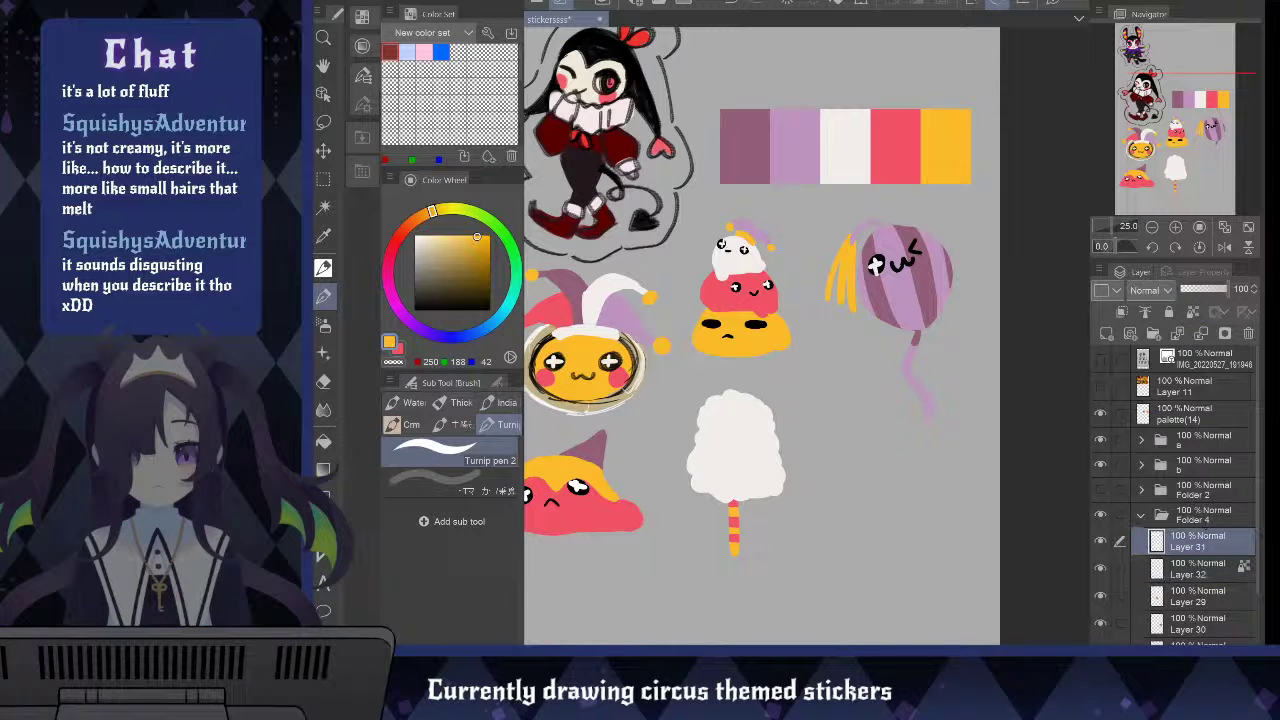
key("ctrl+e")
left_click(1192, 312)
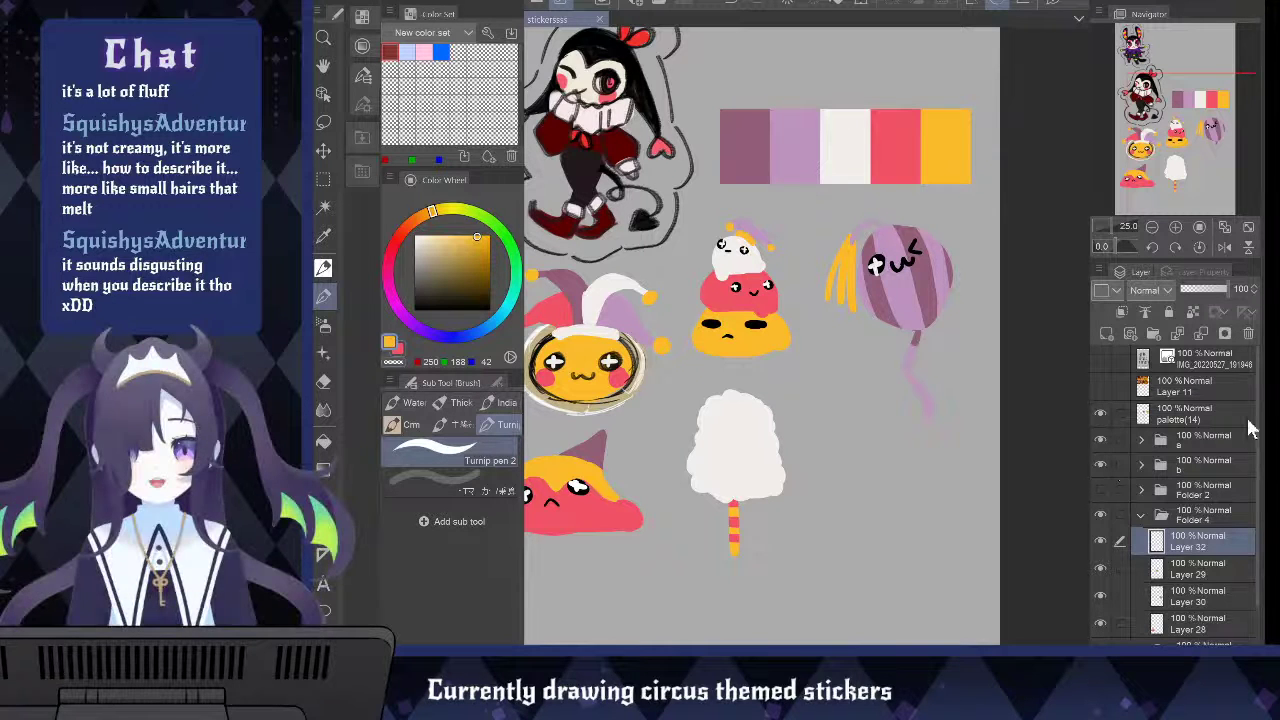
Delete the hidden Layer 11 above the palette layer
left_click(1224, 382)
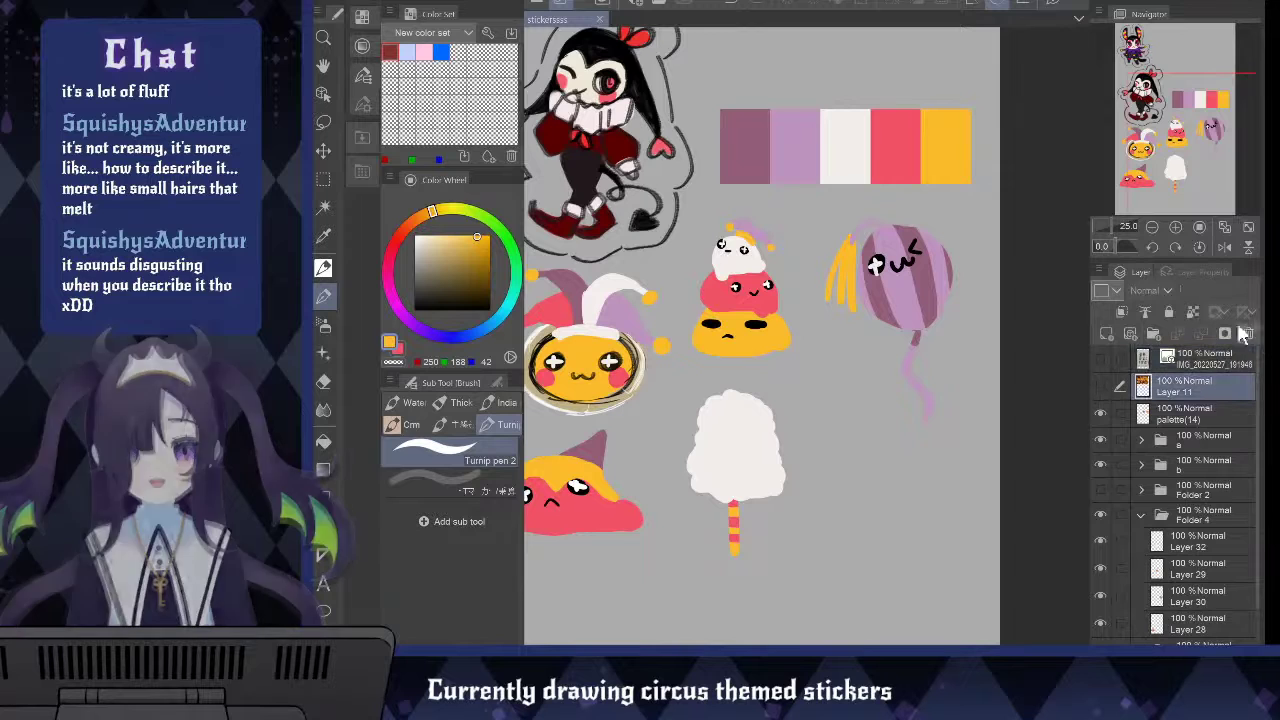
left_click(1245, 334)
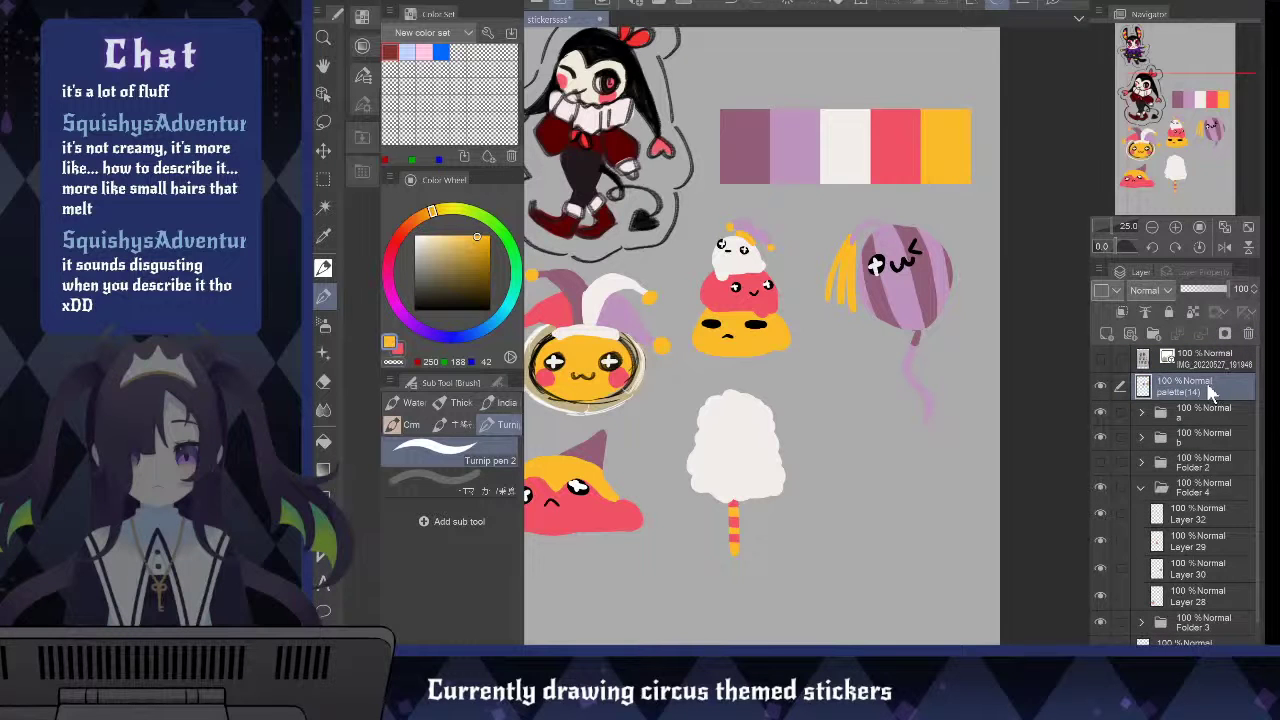
Enlarge the pasted photo of a man stretching white candy strands over the upper canvas for reference, and delete its layer
key("ctrl+z")
scroll(850, 567, "down", 2)
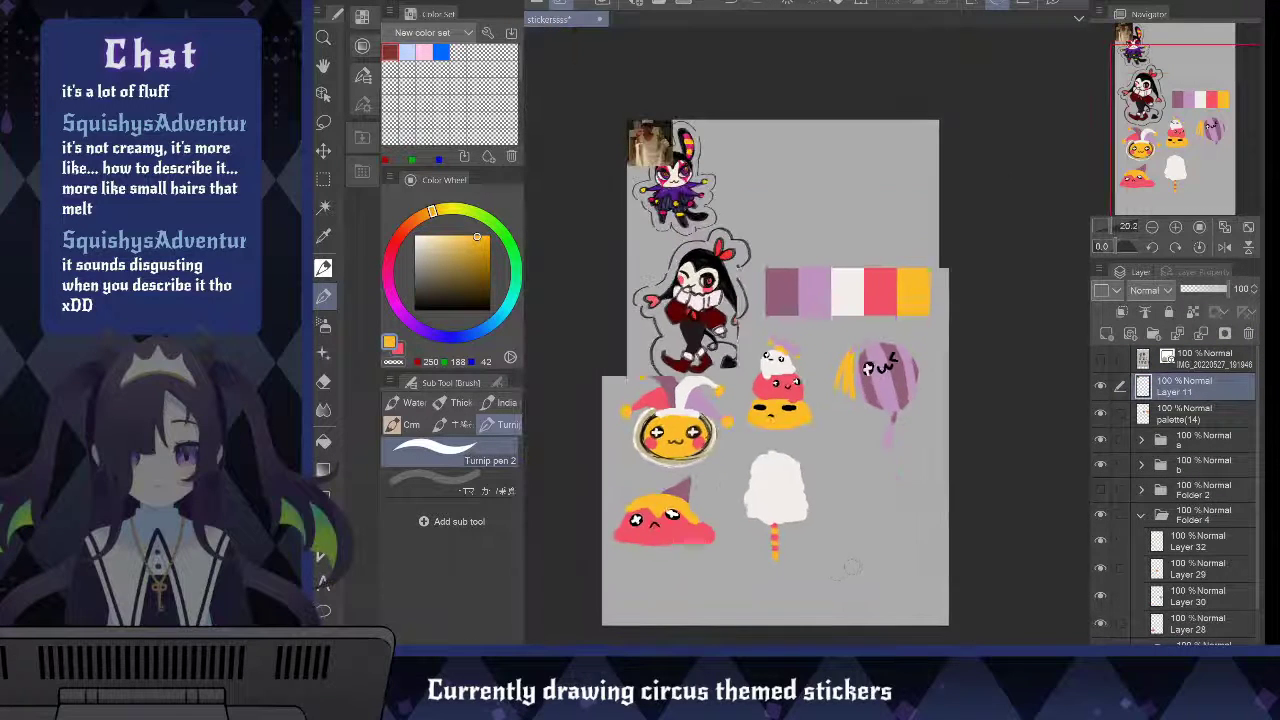
key("ctrl+t")
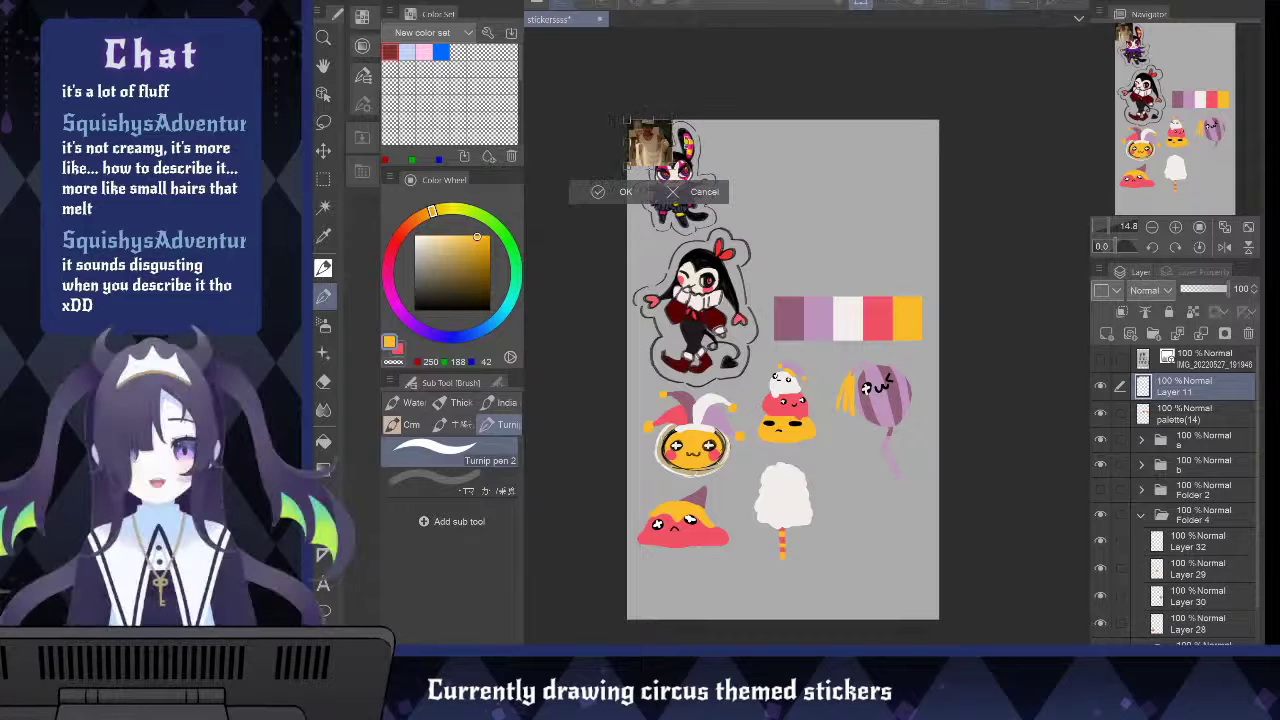
left_click_drag(672, 166, 822, 423)
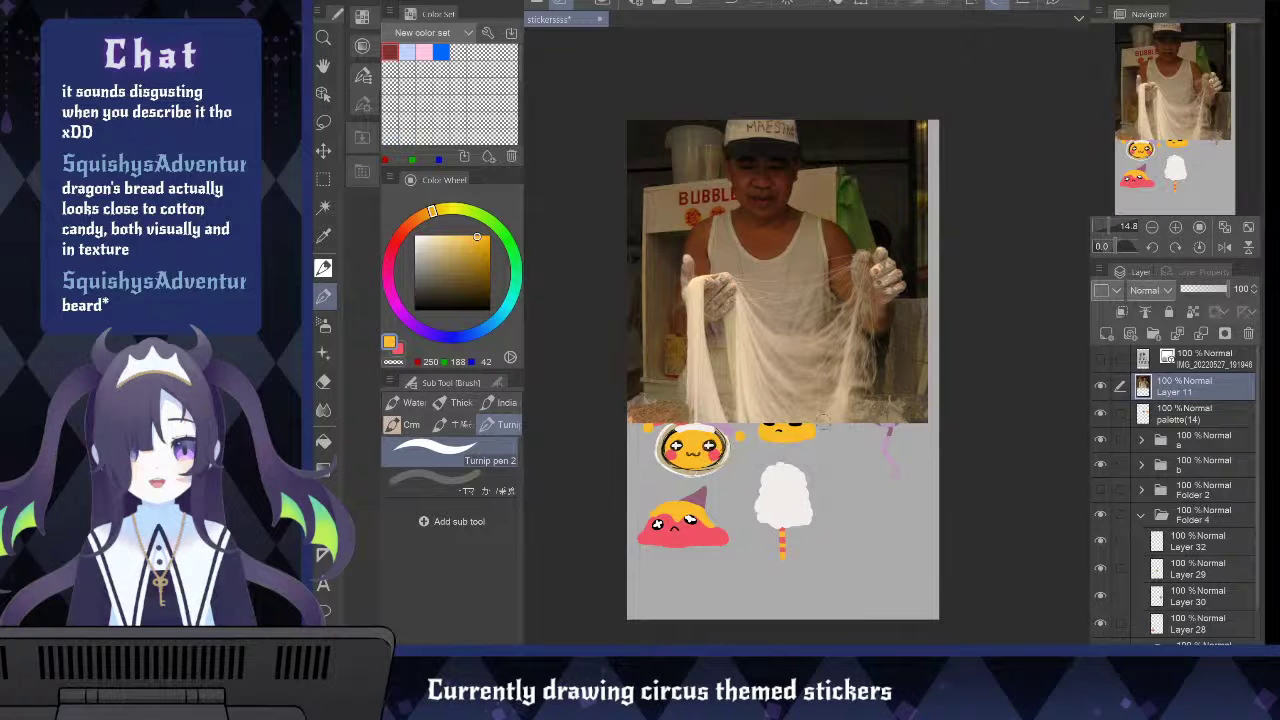
scroll(627, 529, "down", 3)
scroll(767, 384, "up", 4)
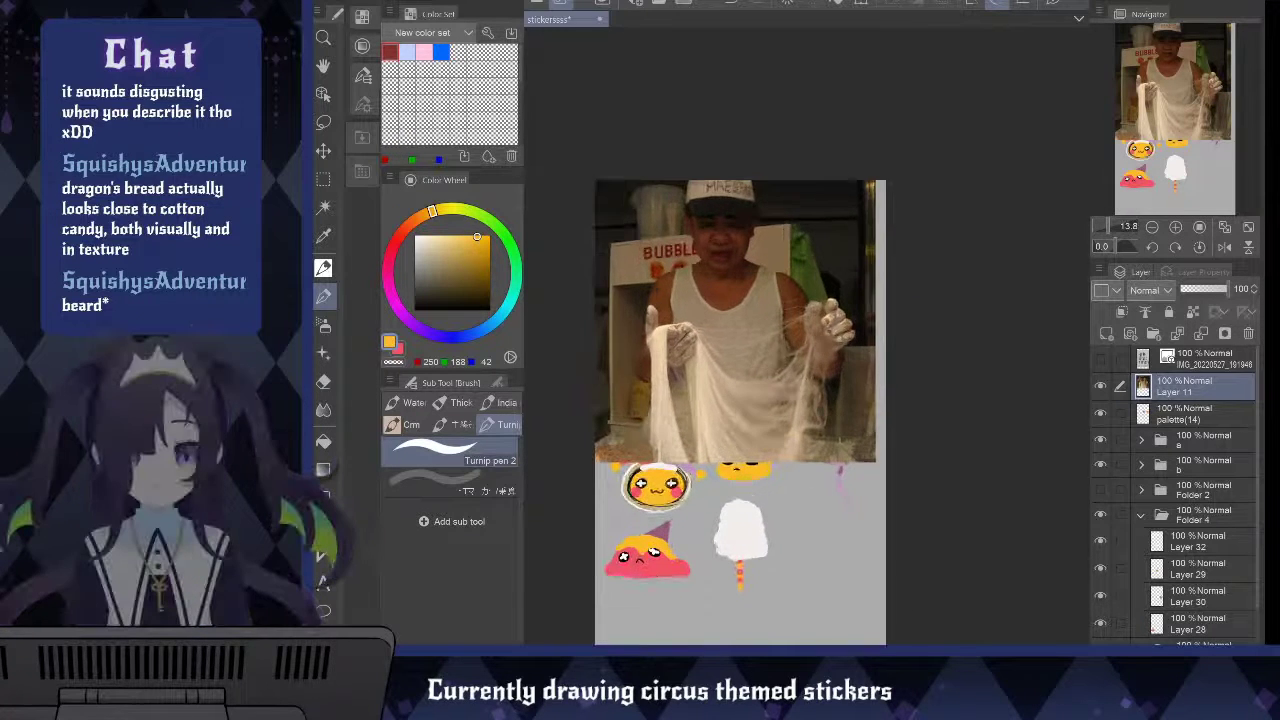
scroll(750, 370, "up", 1)
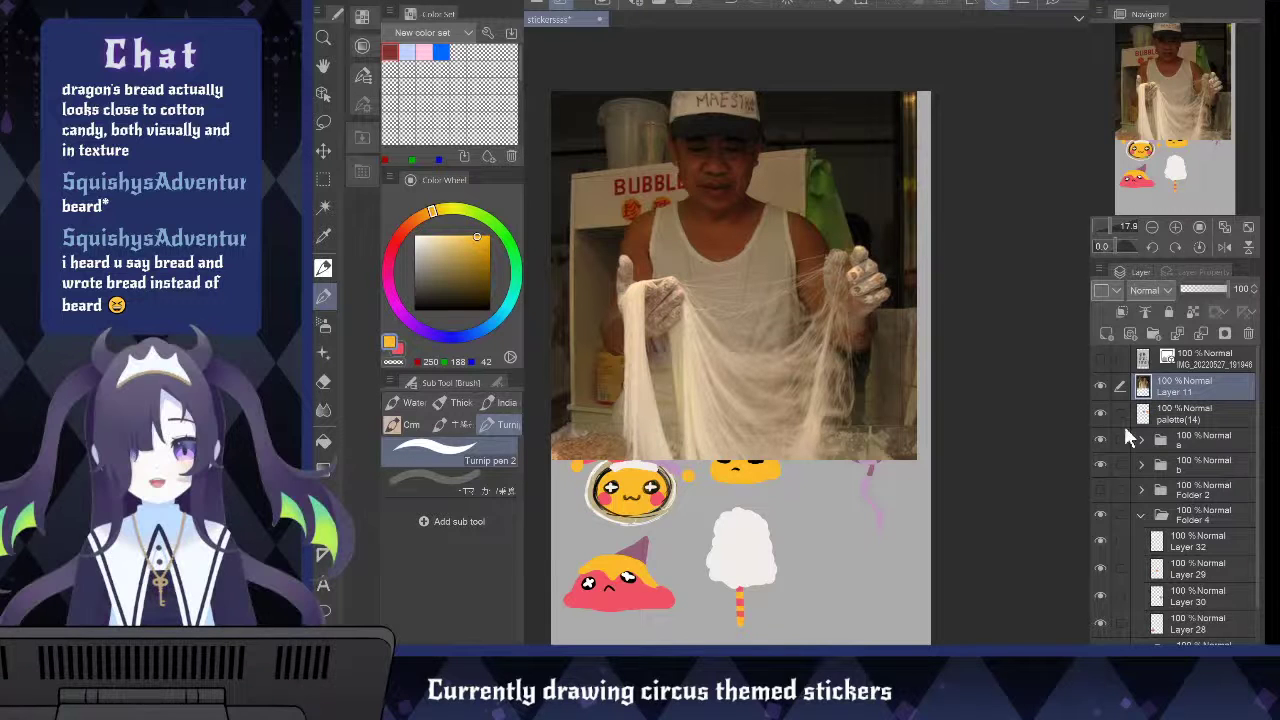
left_click(1247, 336)
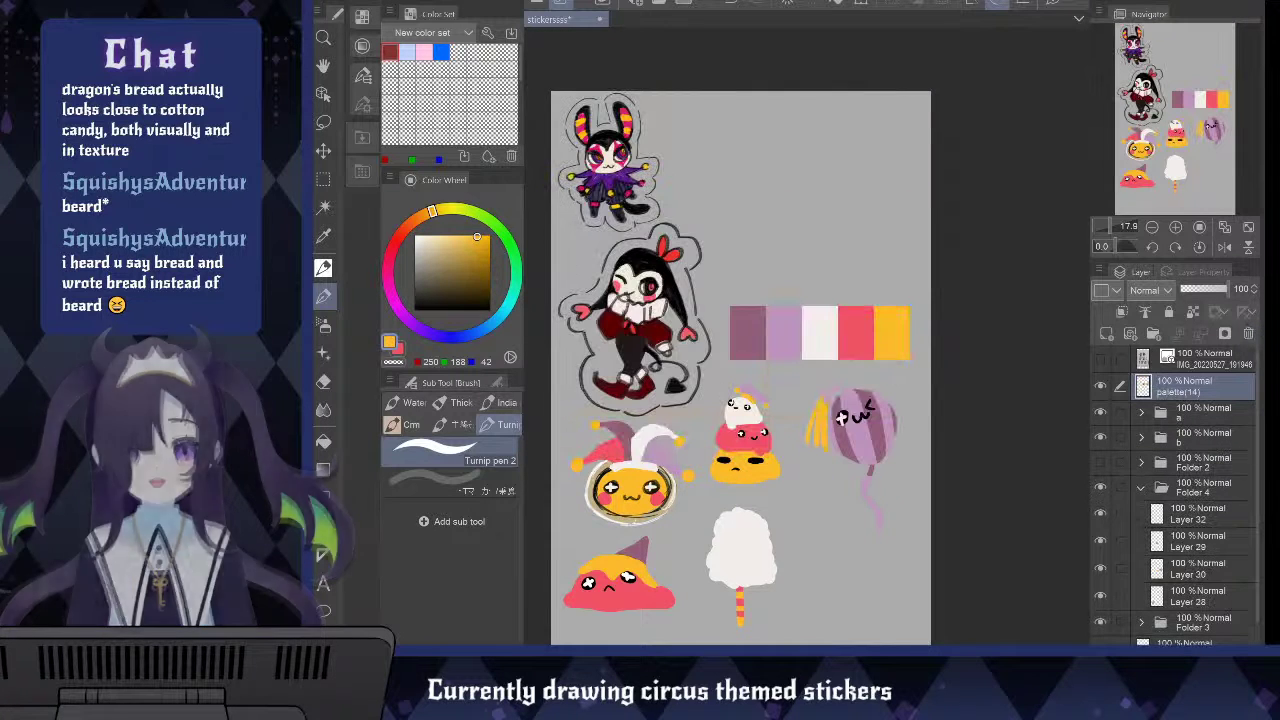
Add a new layer above the fluffy shape, sample its off-white and draw two upright rounded ears on its head
scroll(584, 266, "down", 2)
scroll(678, 489, "up", 3)
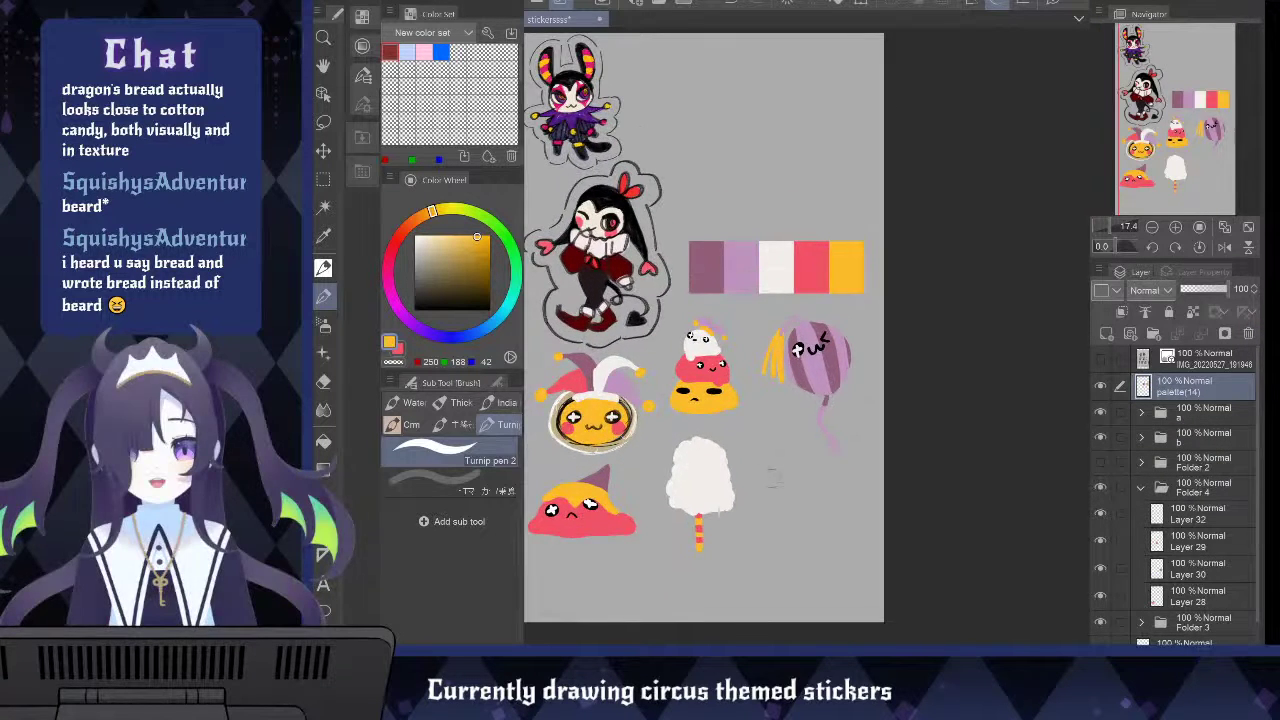
scroll(772, 484, "down", 2)
scroll(702, 466, "up", 2)
scroll(696, 540, "up", 2)
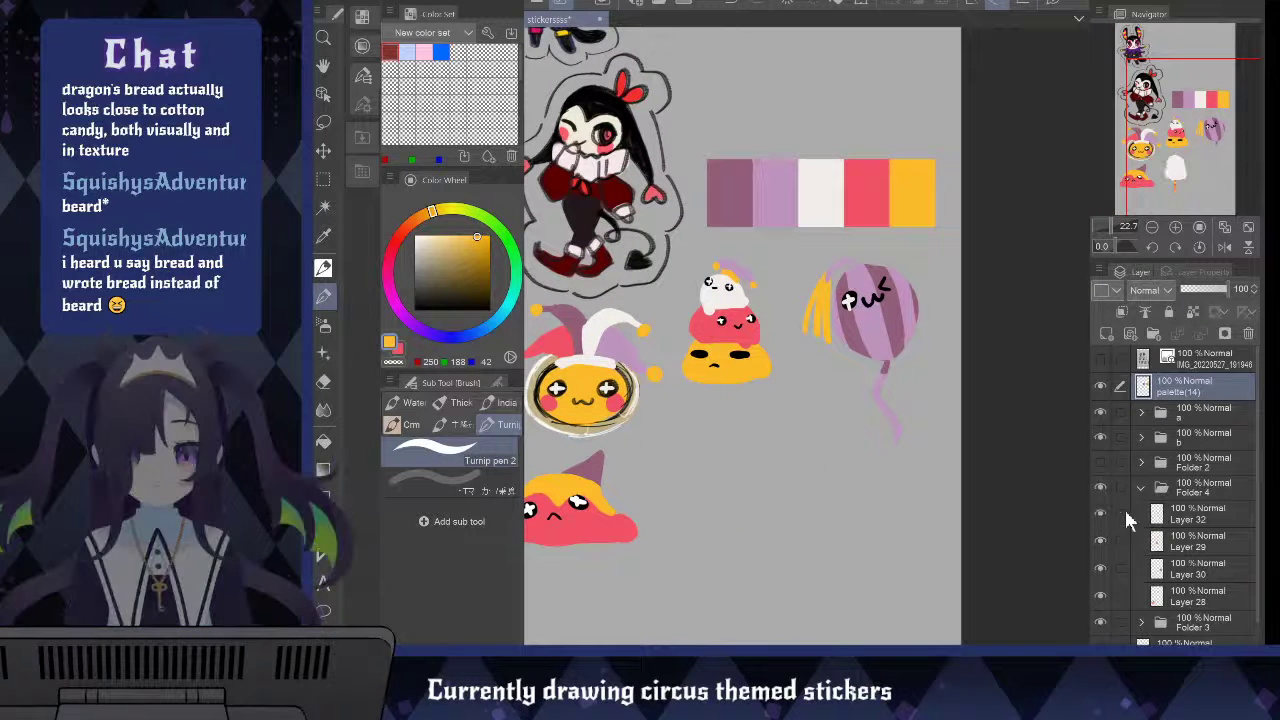
left_click(1165, 513)
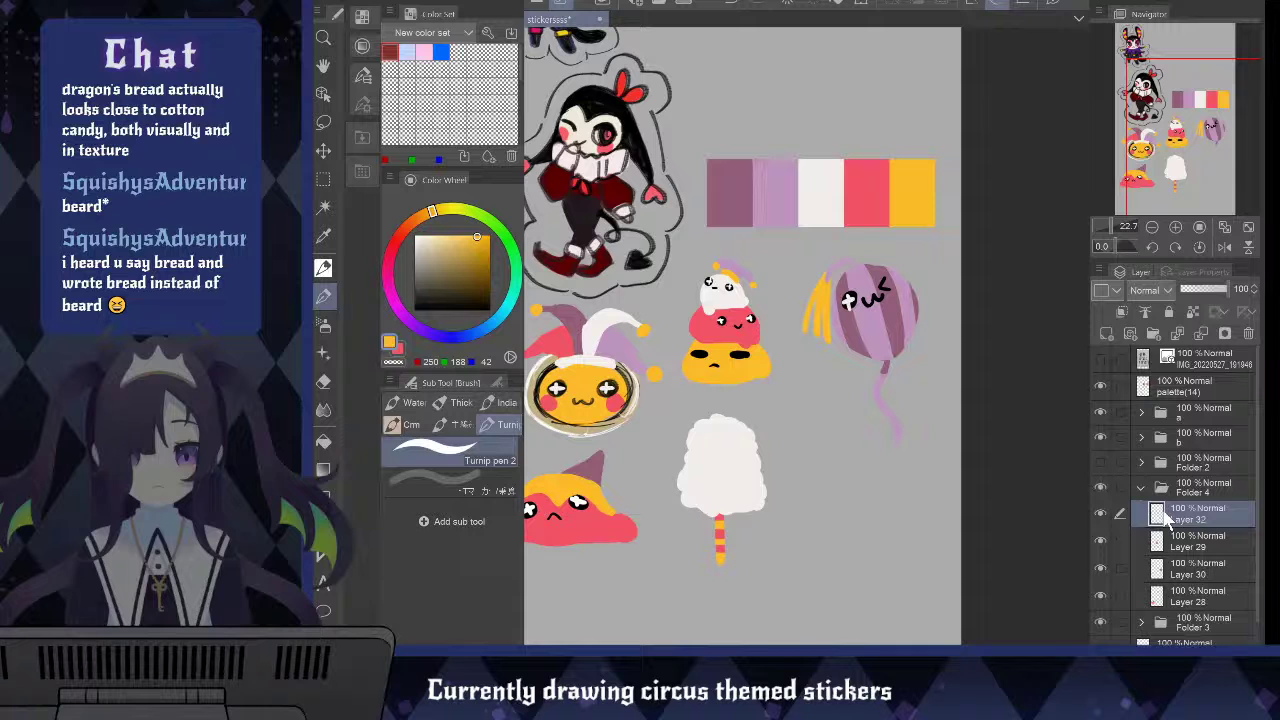
key("ctrl+shift+n")
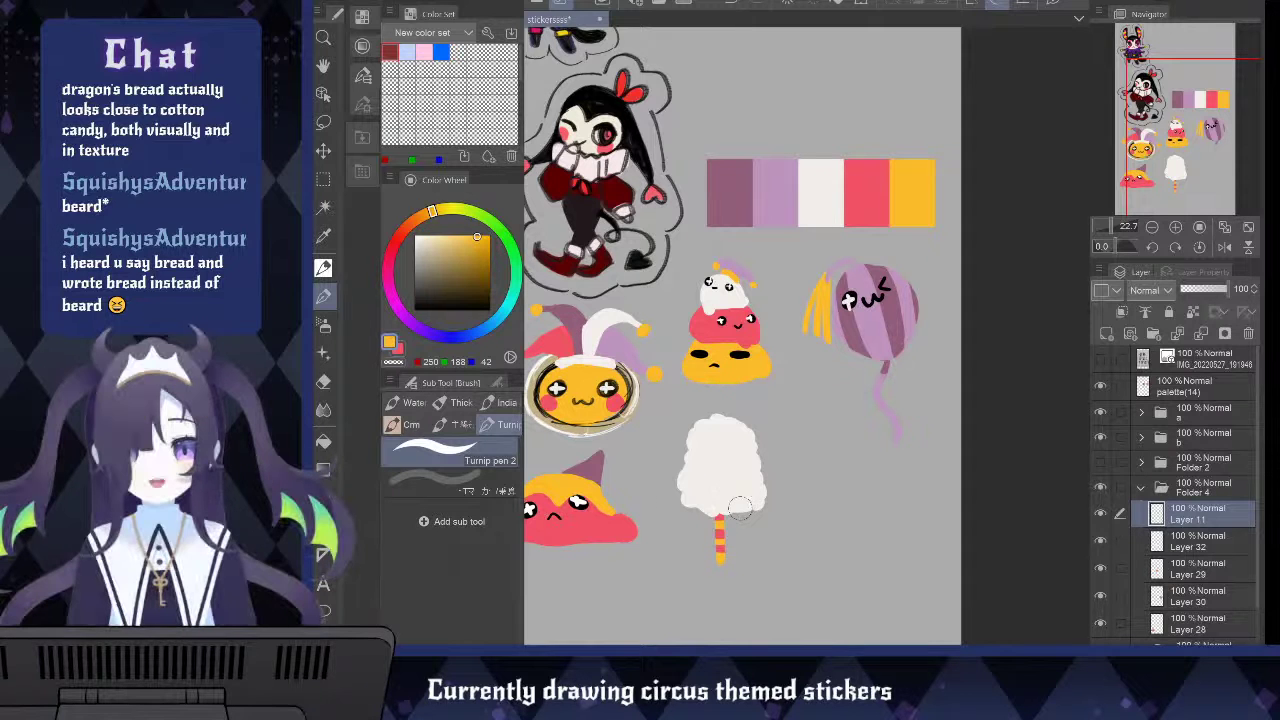
scroll(728, 535, "up", 1)
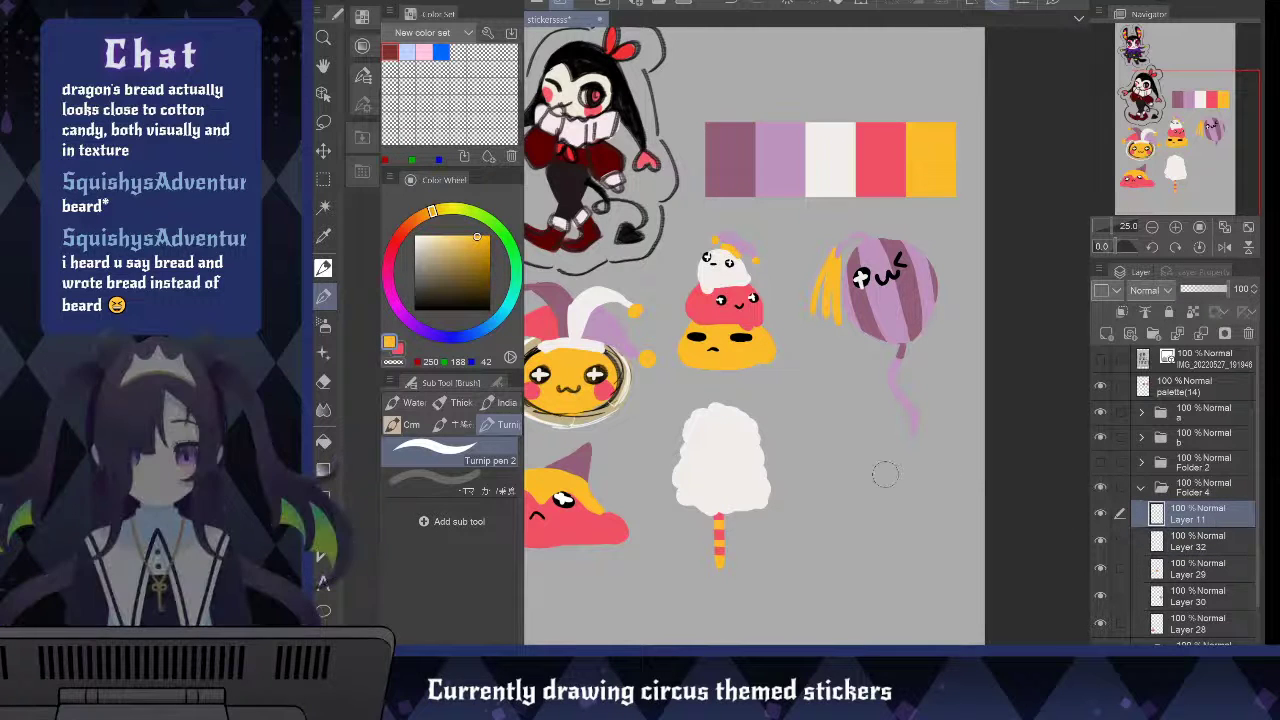
key("i")
left_click(724, 441)
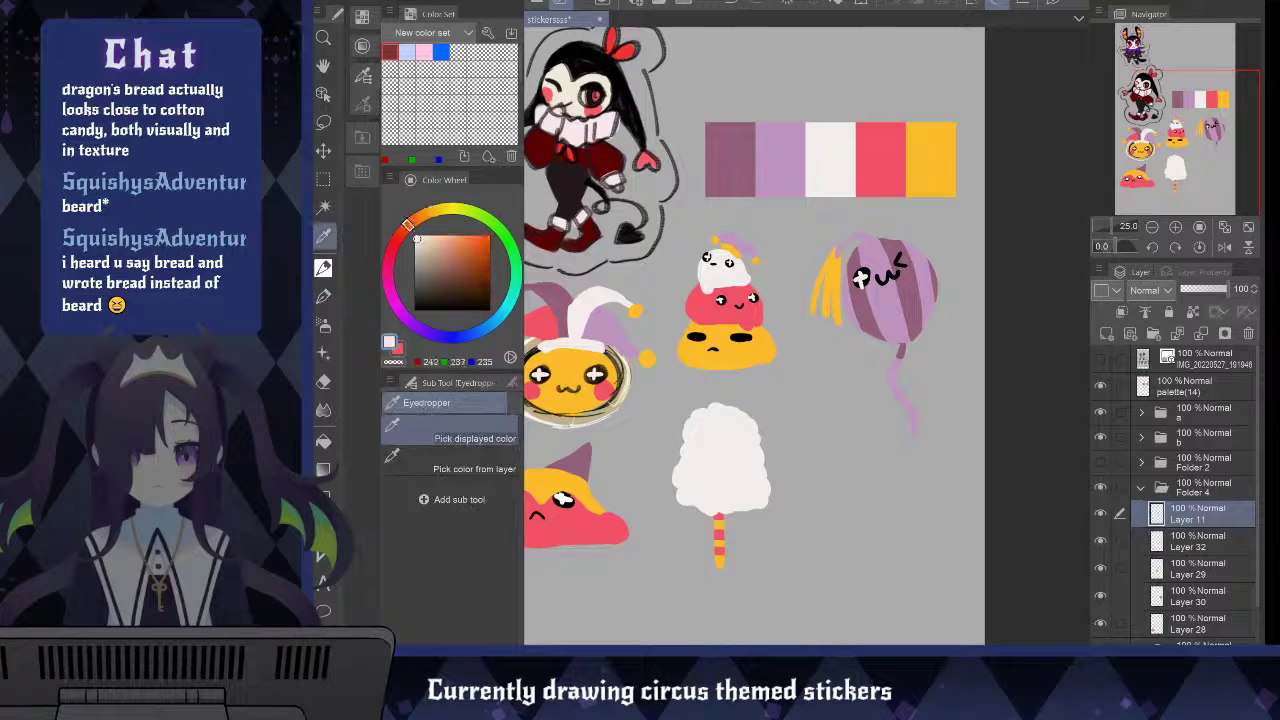
key("b")
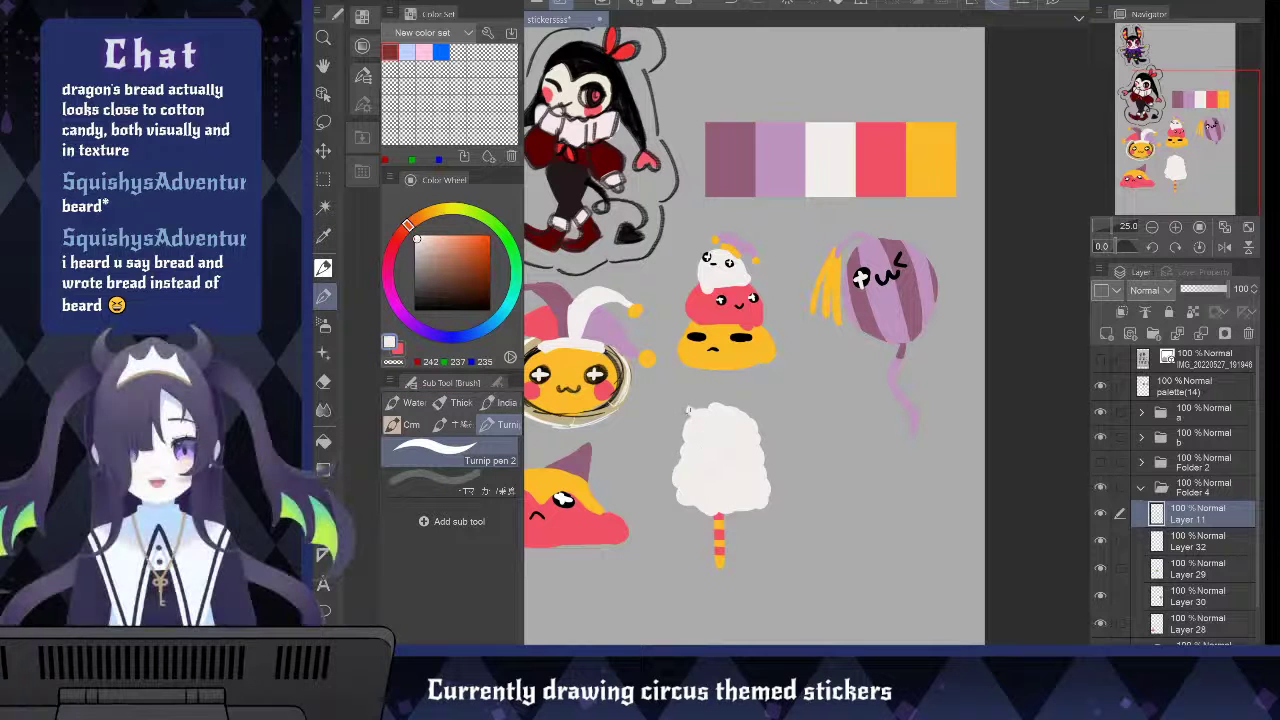
left_click_drag(682, 411, 705, 403)
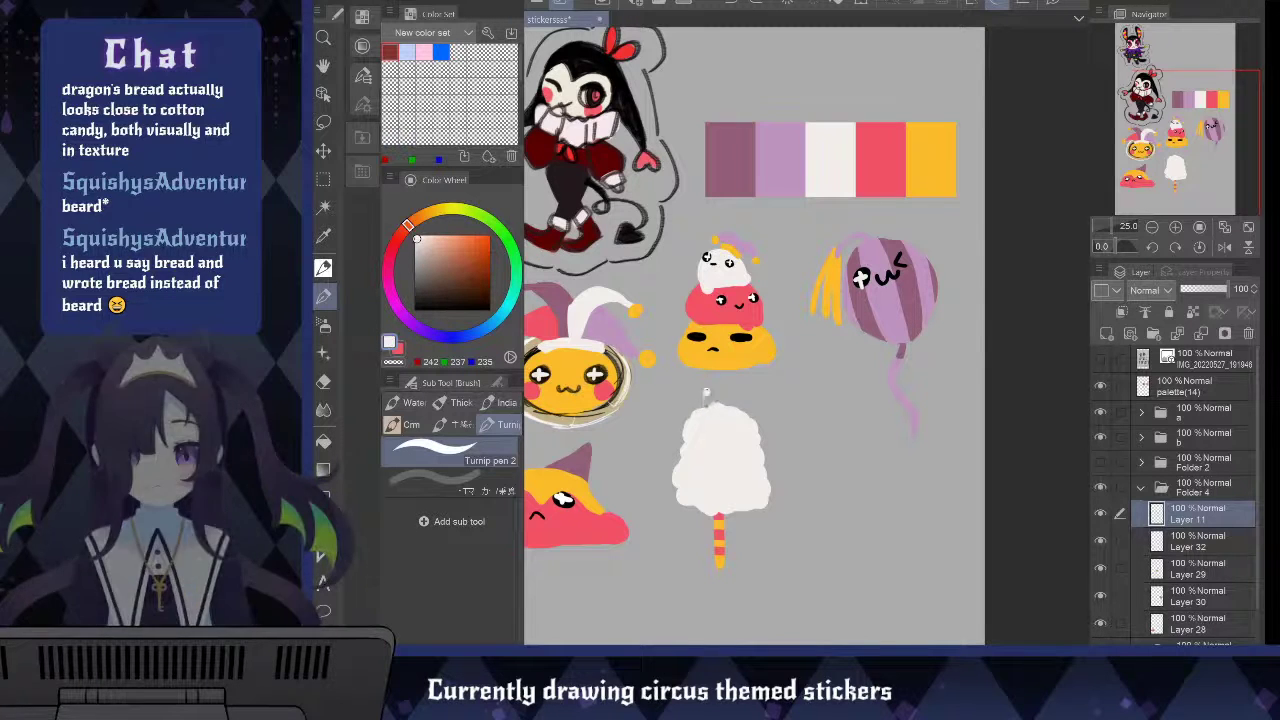
mouse_move(703, 408)
left_mouse_down()
mouse_move(706, 383)
mouse_move(707, 409)
mouse_move(731, 408)
left_mouse_up()
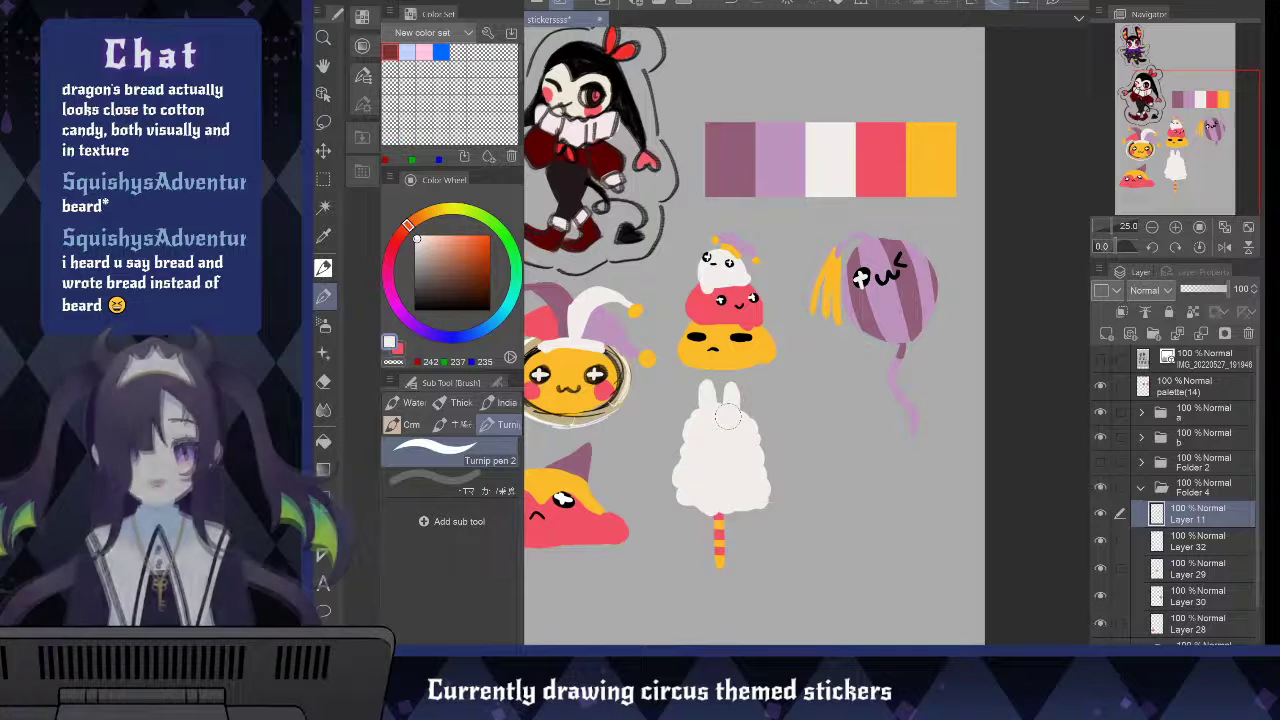
Set the drawing colour to black and lasso-select the ears with the upper part of the fluffy body
left_click_drag(420, 239, 532, 316)
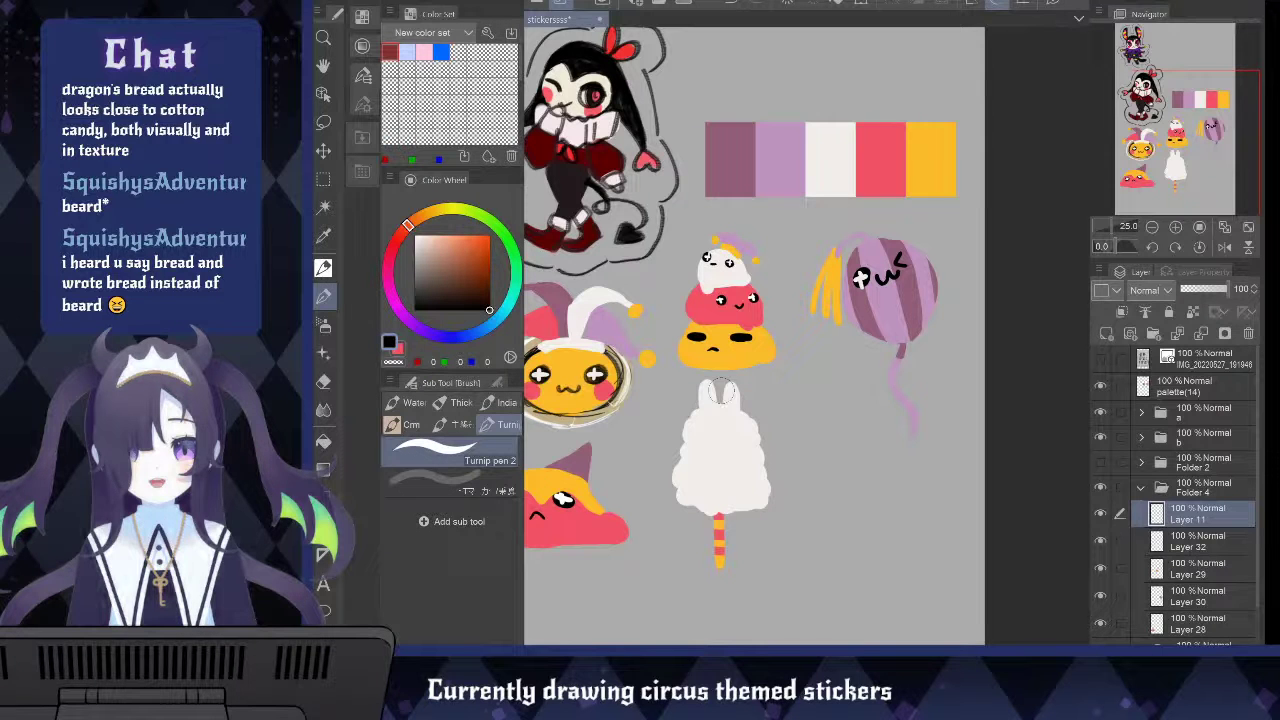
key("l")
mouse_move(722, 326)
left_mouse_down()
mouse_move(730, 477)
mouse_move(785, 356)
left_mouse_up()
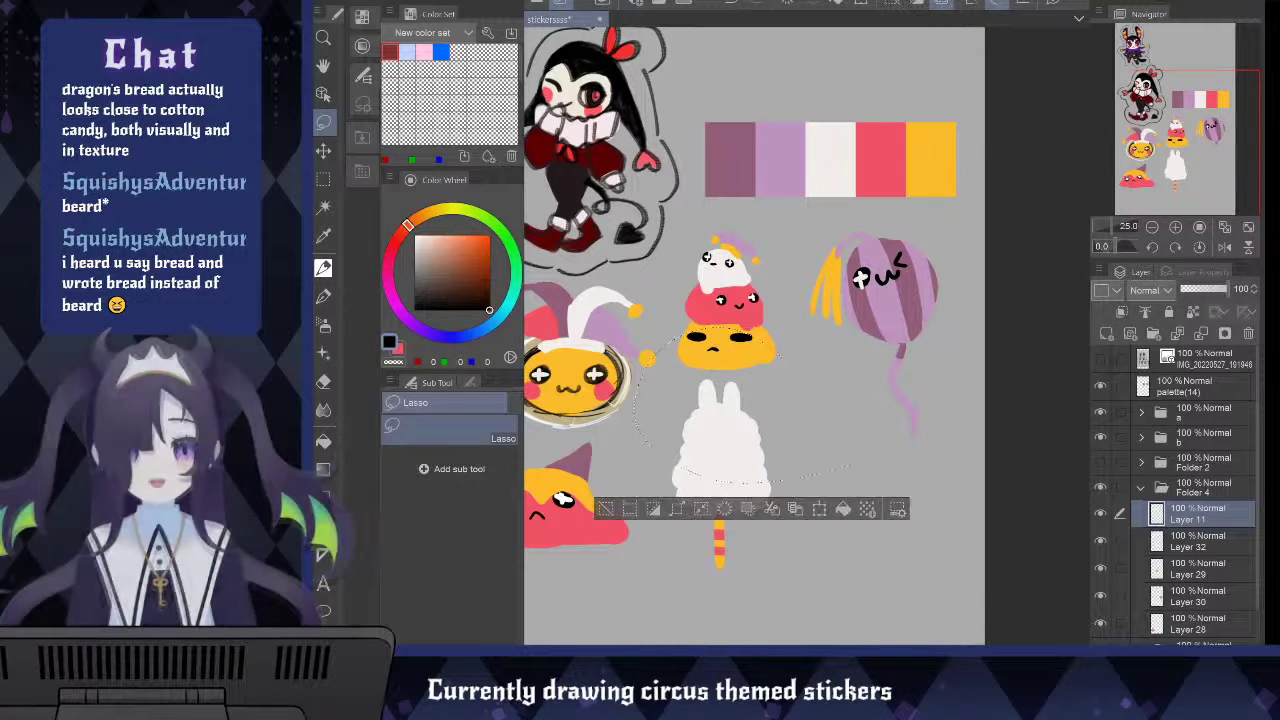
key("ctrl+t")
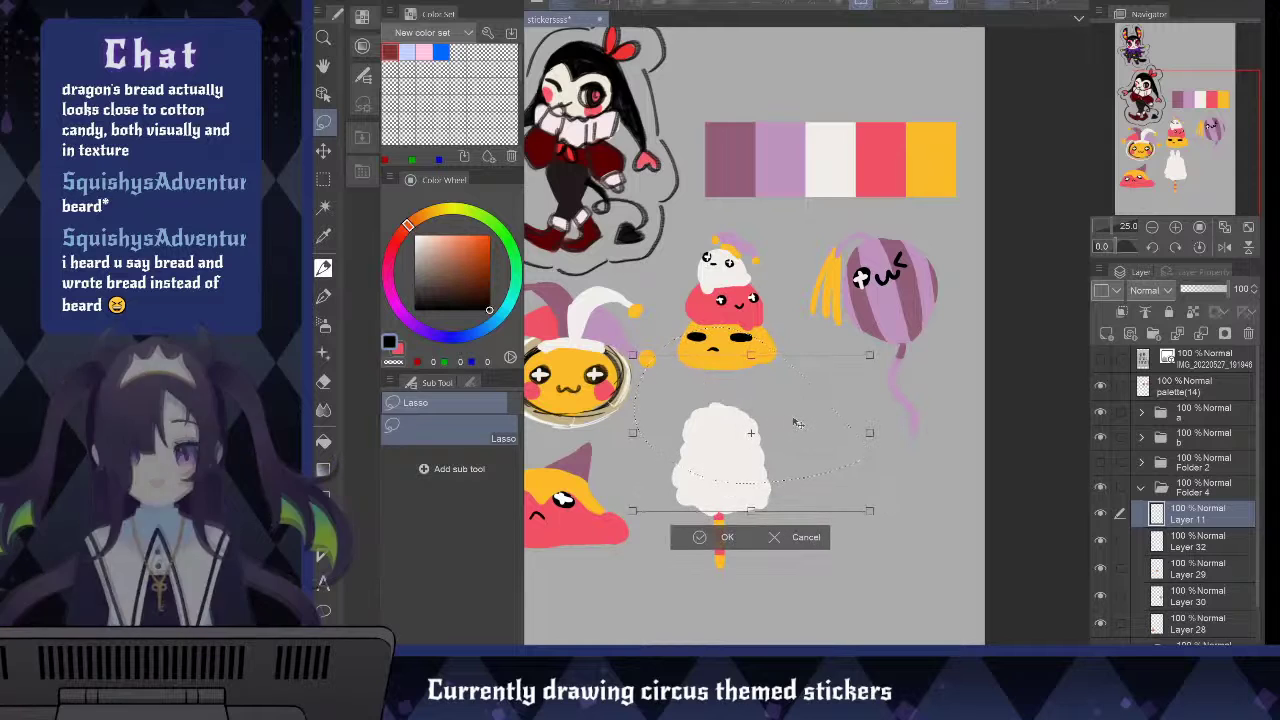
left_click_drag(797, 423, 805, 447)
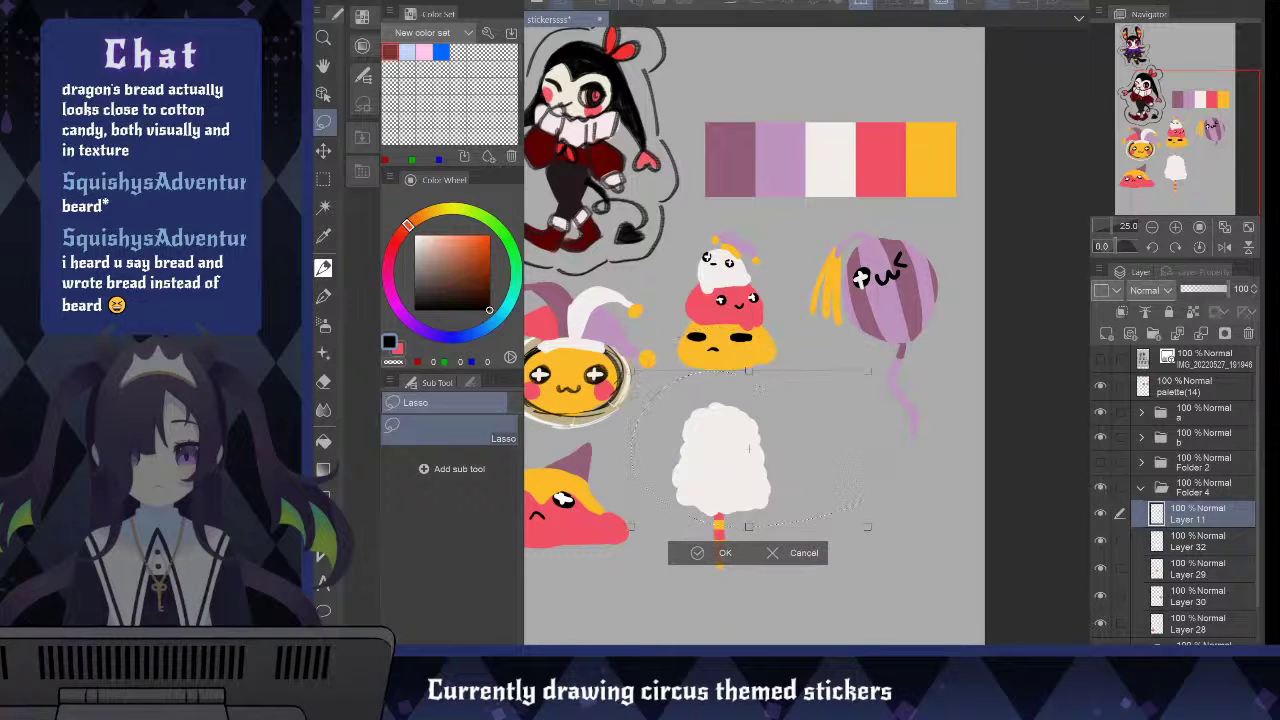
left_click(772, 553)
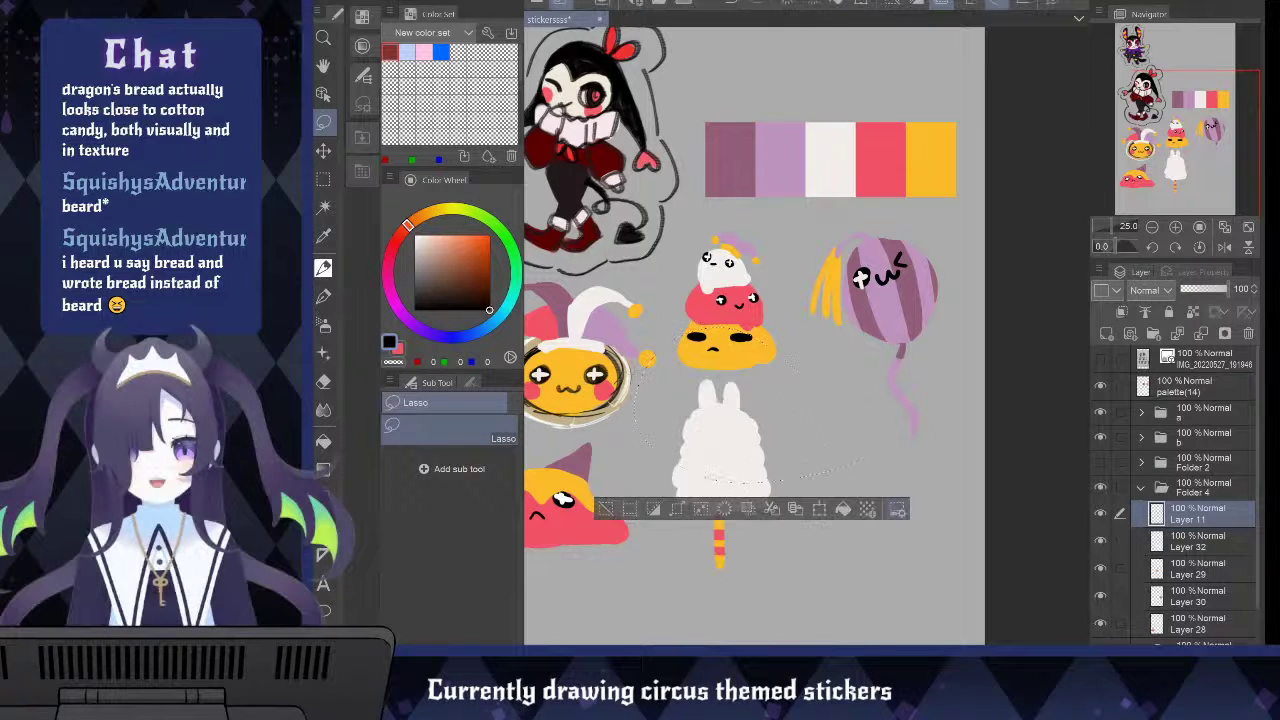
Merge the ears into the fluffy shape's layer, squash and lower the selected upper part for a shorter body, and deselect
key("ctrl+e")
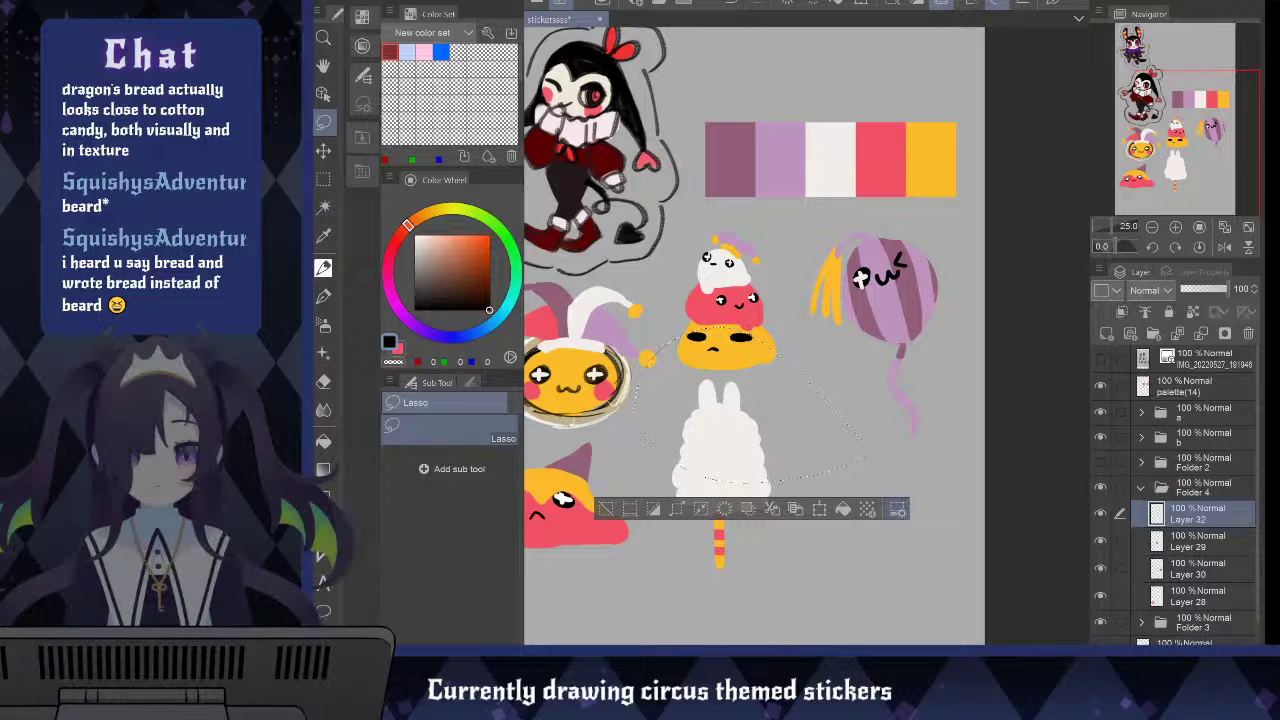
key("ctrl+t")
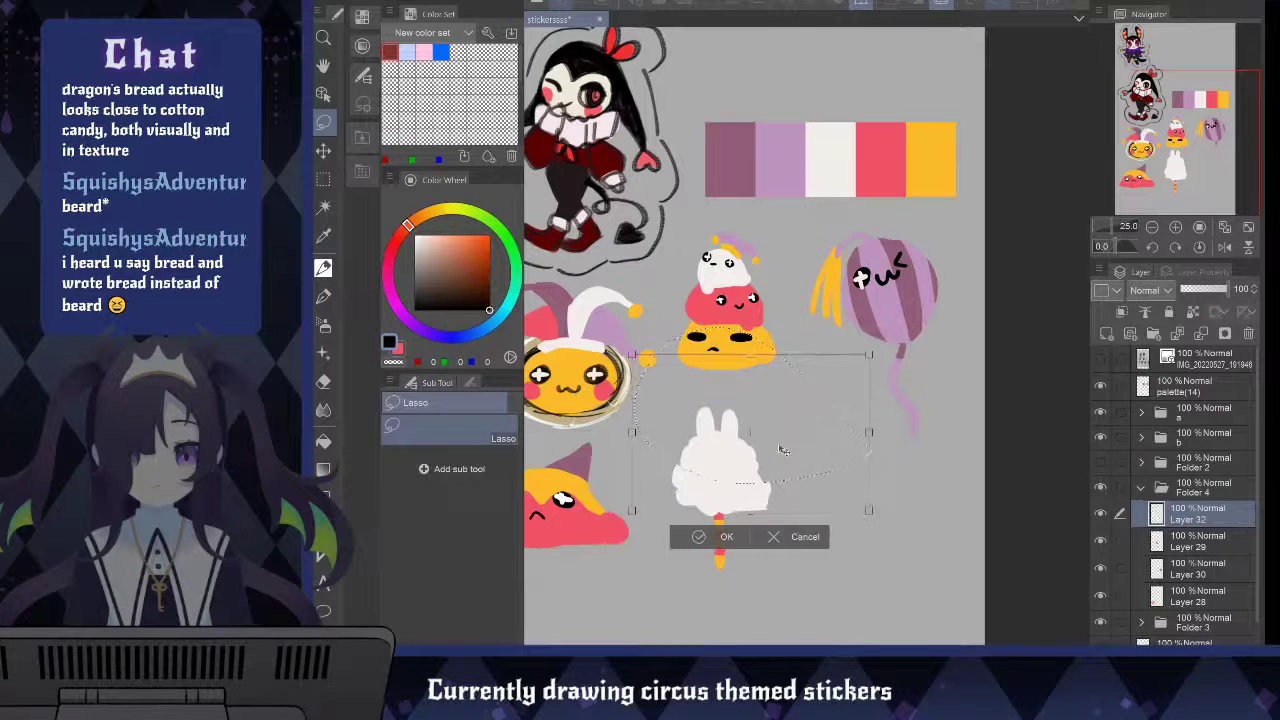
left_click_drag(755, 353, 755, 388)
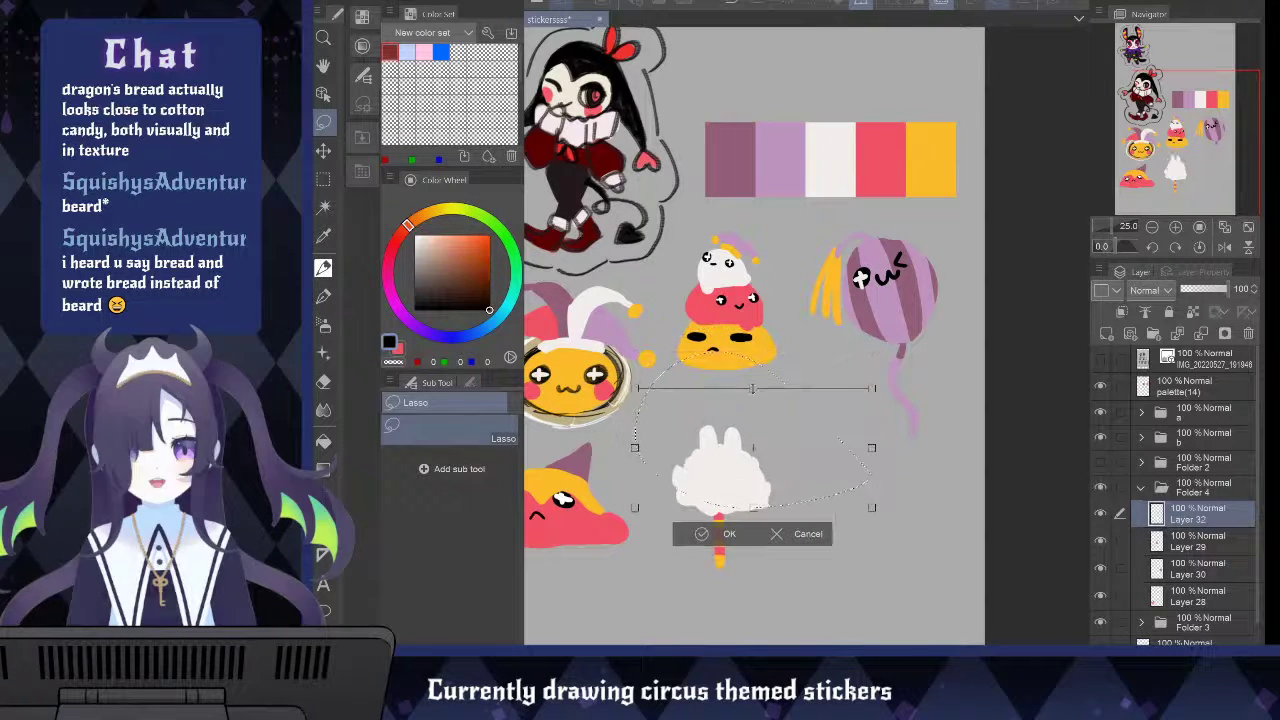
left_click_drag(796, 443, 797, 430)
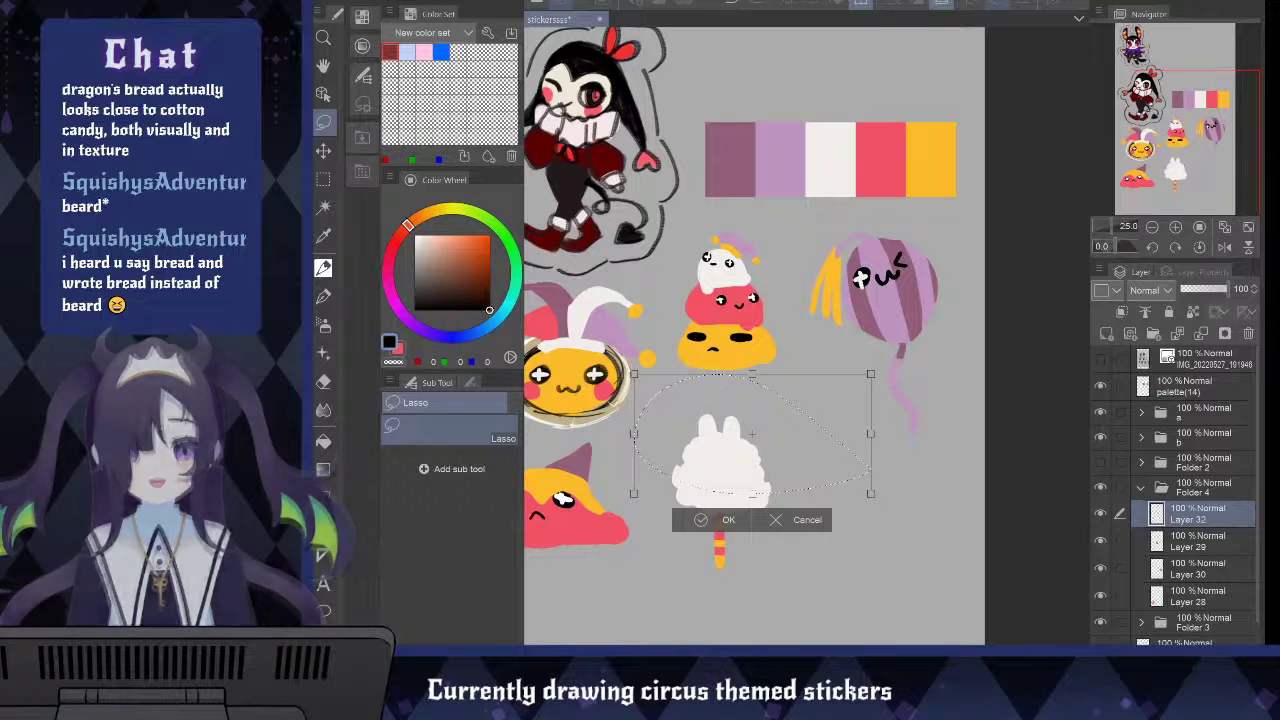
key("Return")
key("ctrl+d")
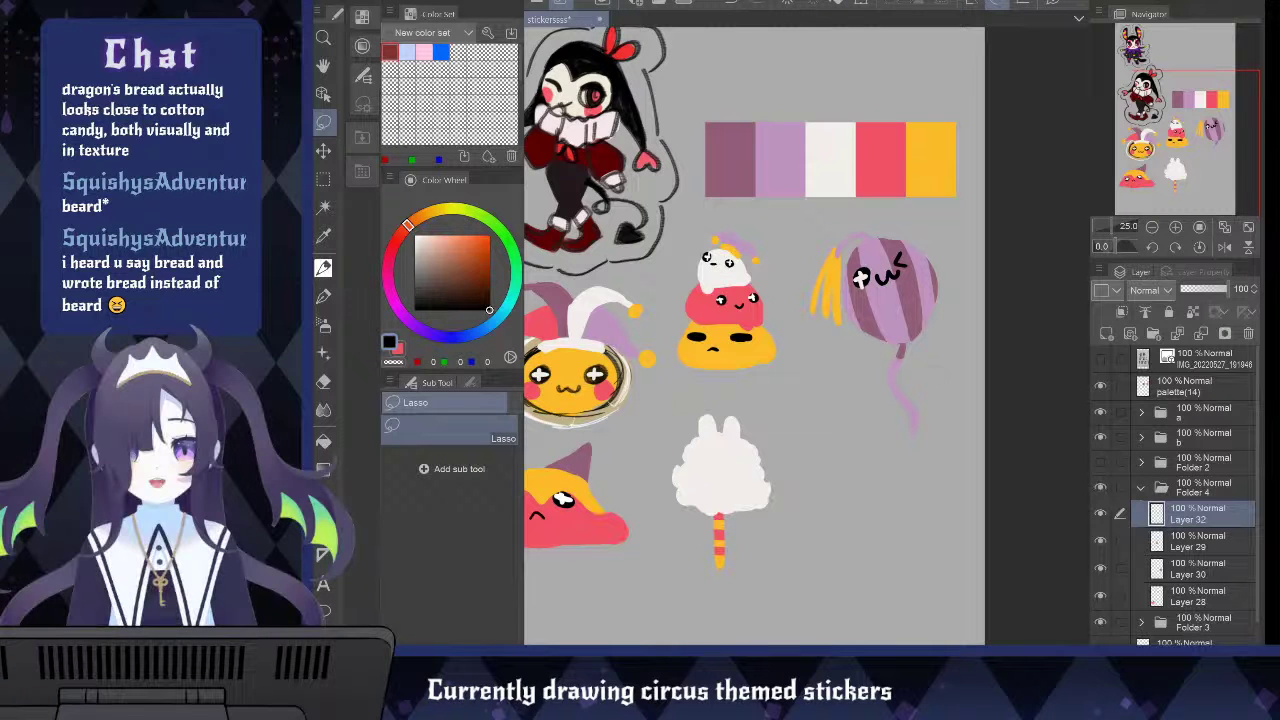
Sample the off-white of the fluffy shape and round out the bumps along both sides of its body
key("b")
key("x")
left_click_drag(463, 244, 408, 222)
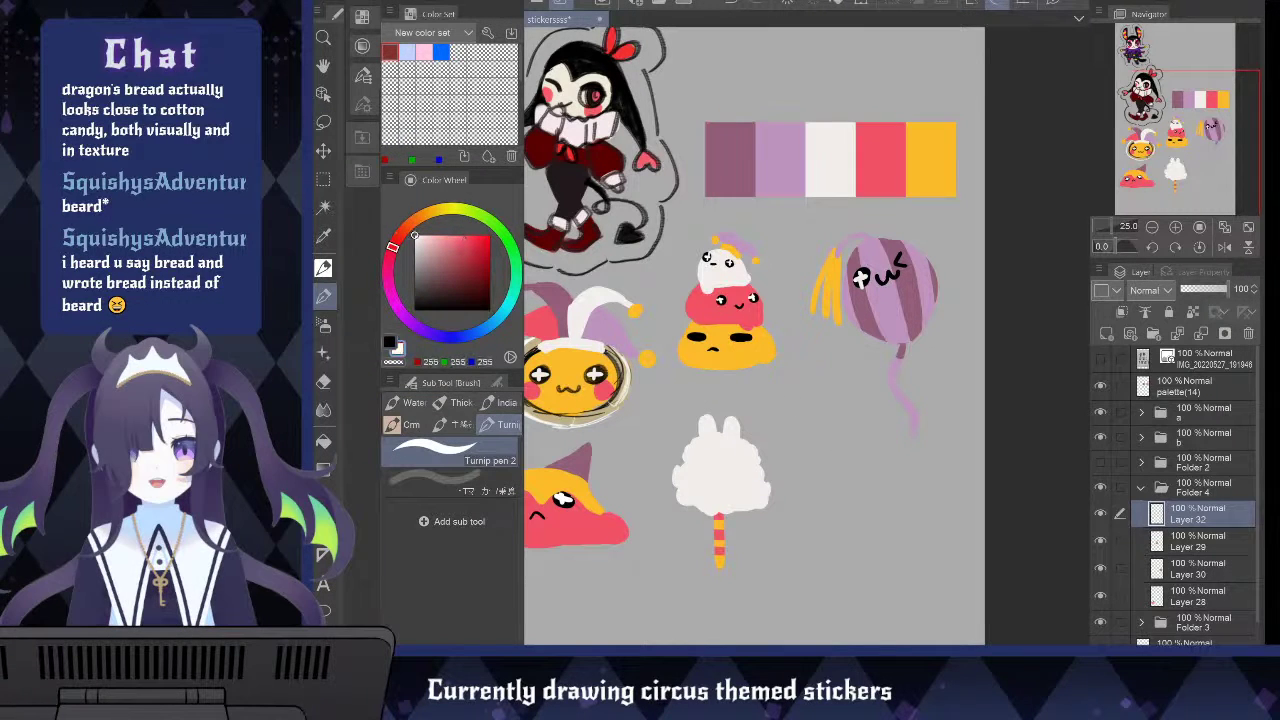
key("i")
left_click(708, 420)
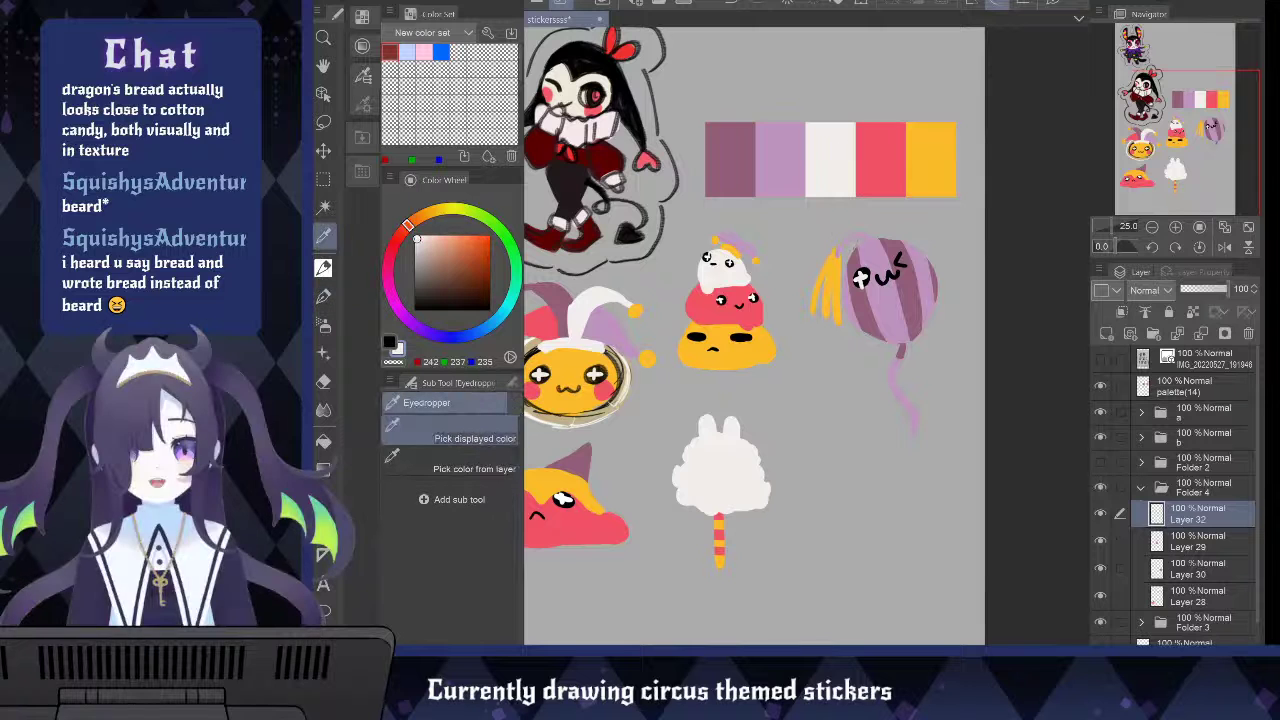
key("p")
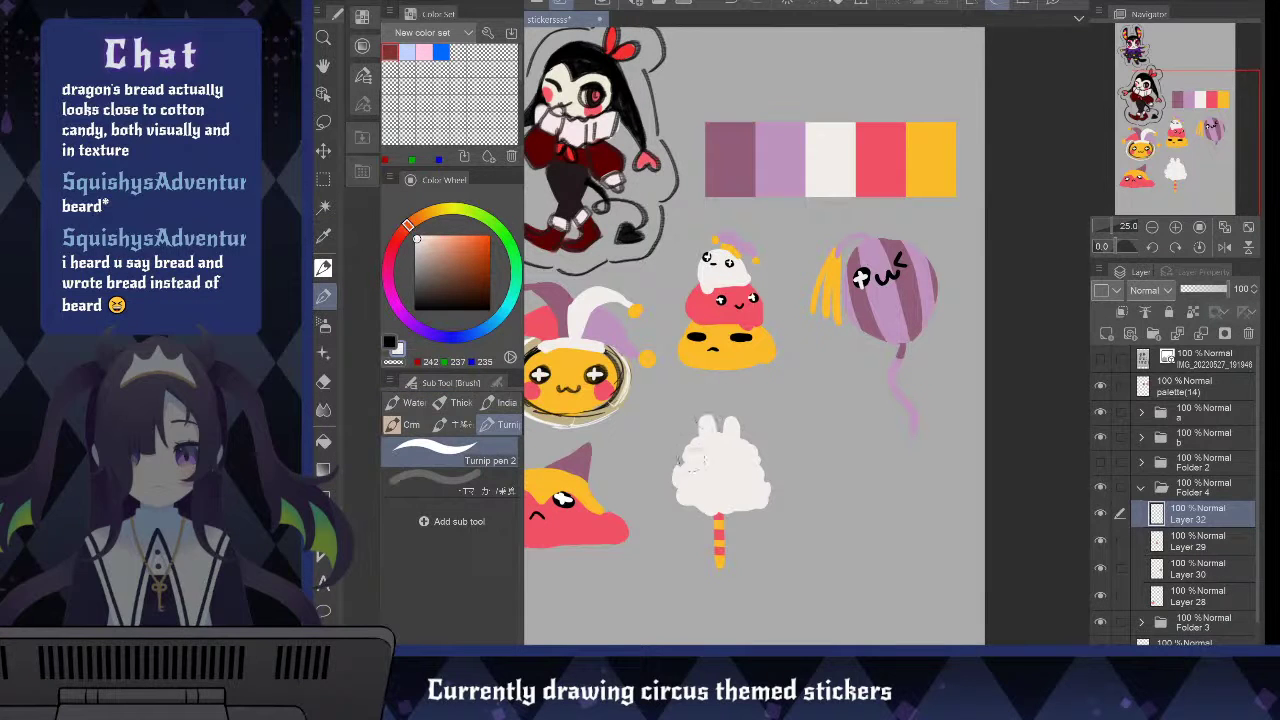
left_click_drag(692, 460, 755, 474)
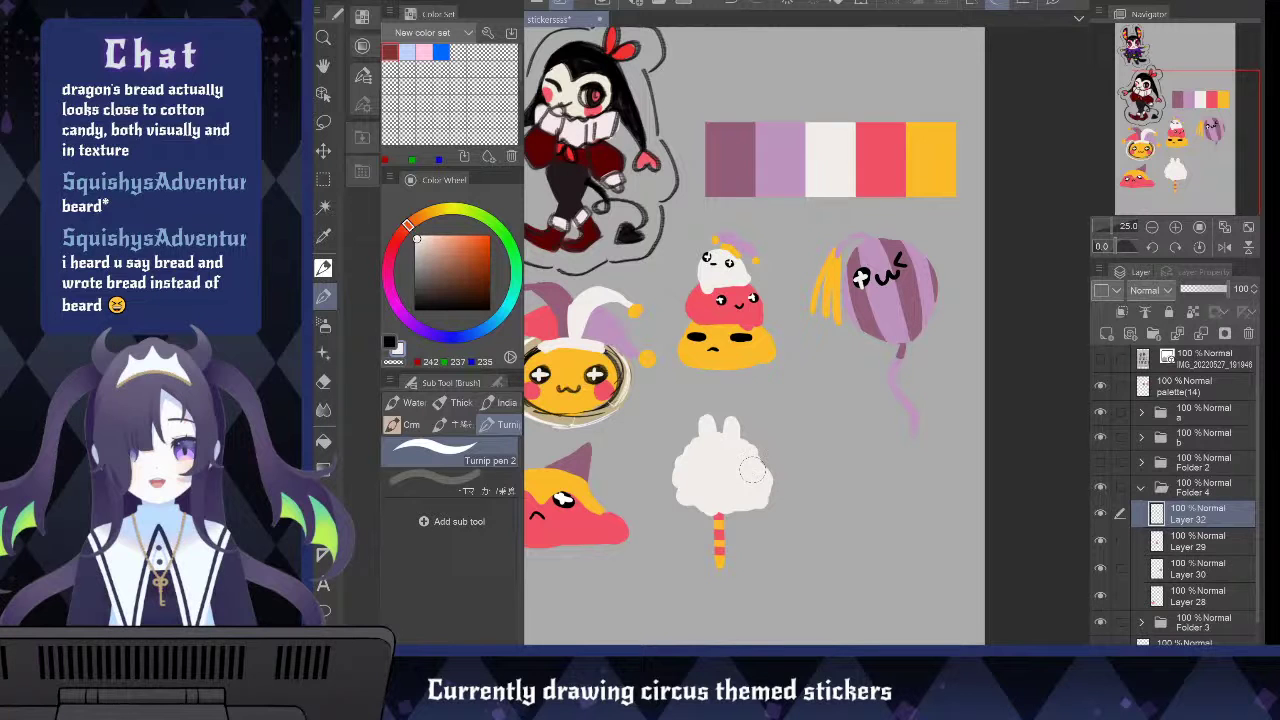
Draw two round black eyes below the ears of the fluffy bunny shape with the Turnip pen 2 brush
key("p")
key("x")
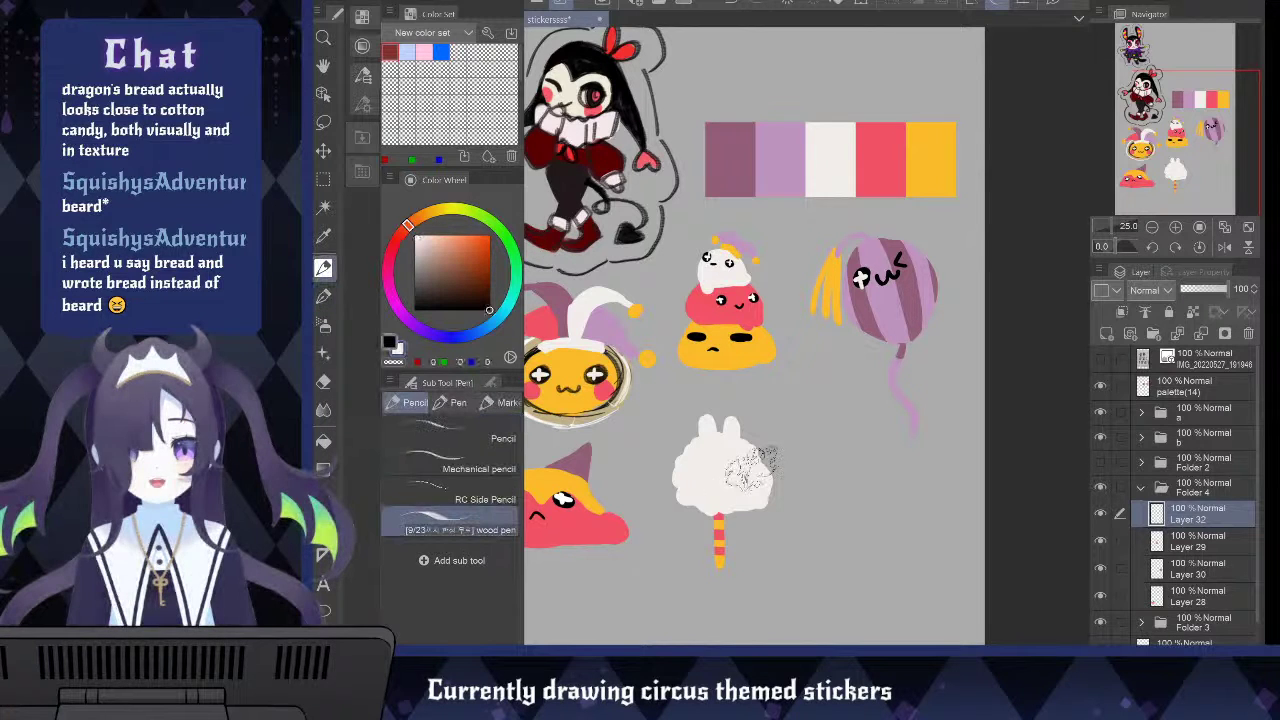
key("b")
key("ctrl+z")
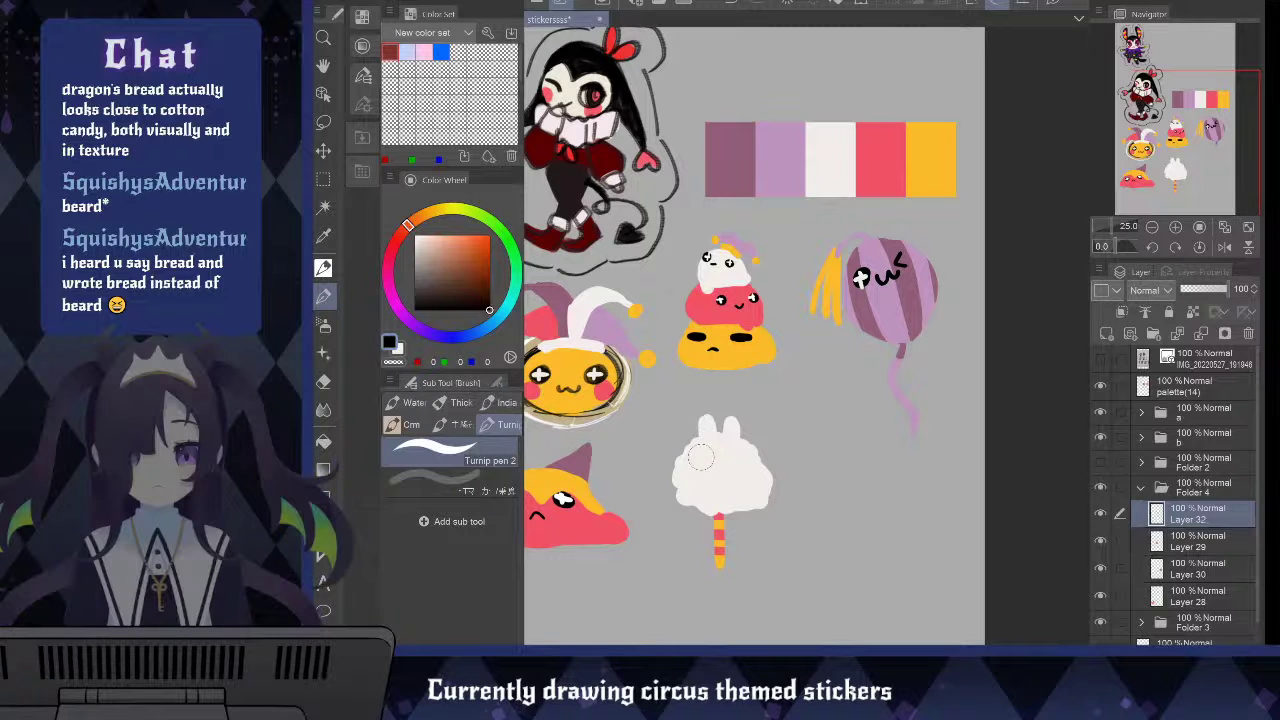
left_click(698, 455)
left_click_drag(699, 450, 732, 458)
left_click(732, 452)
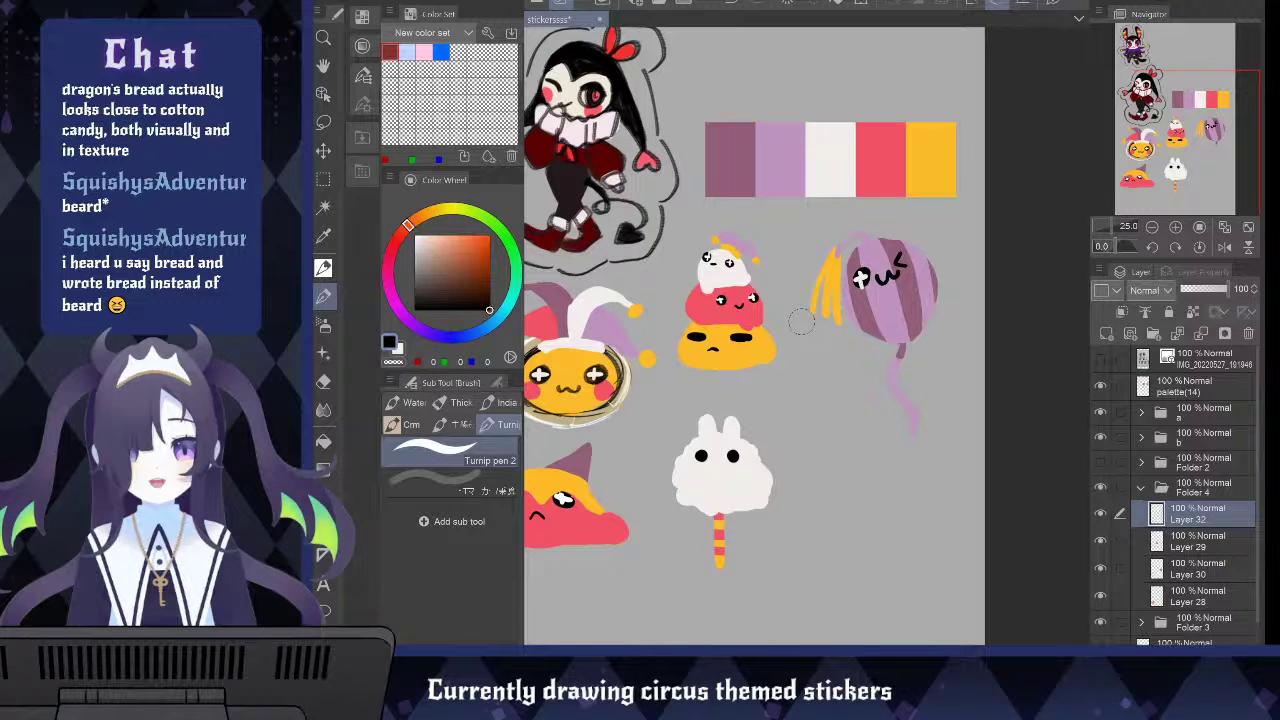
Add small off-white cross-shaped sparkles inside both black eyes using a smaller brush
key("x")
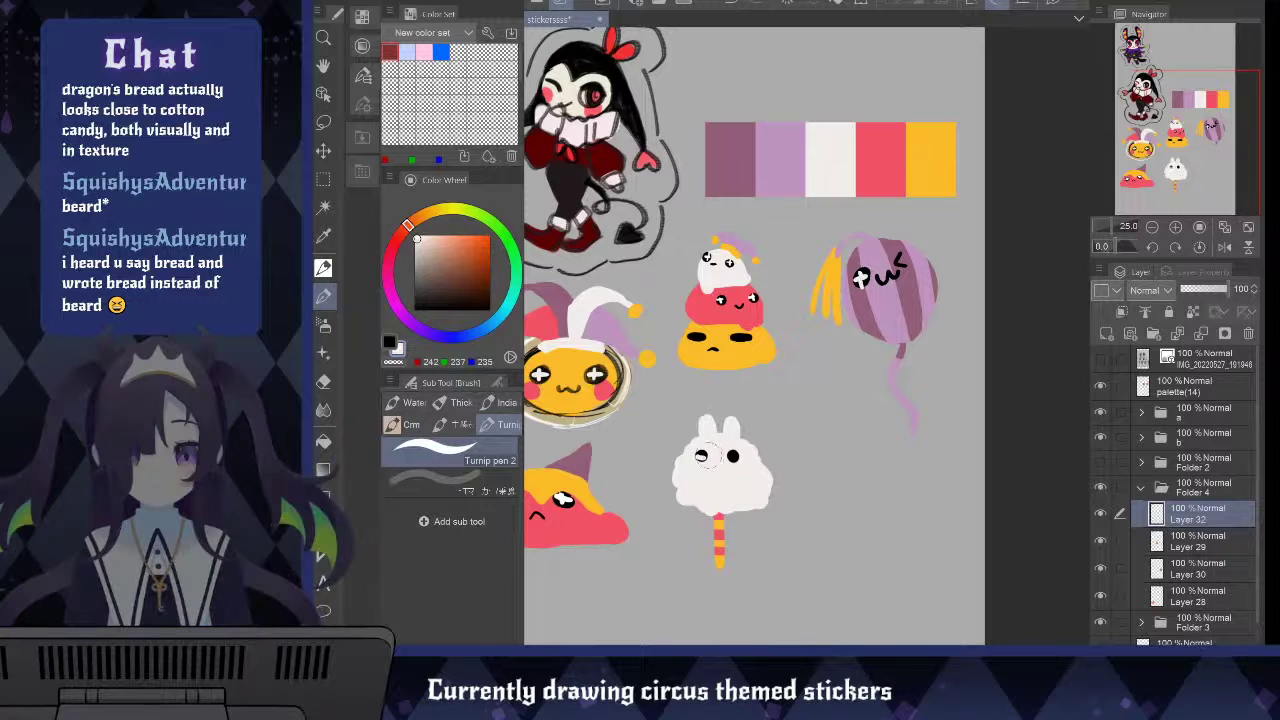
key("bracketleft")
key("bracketleft")
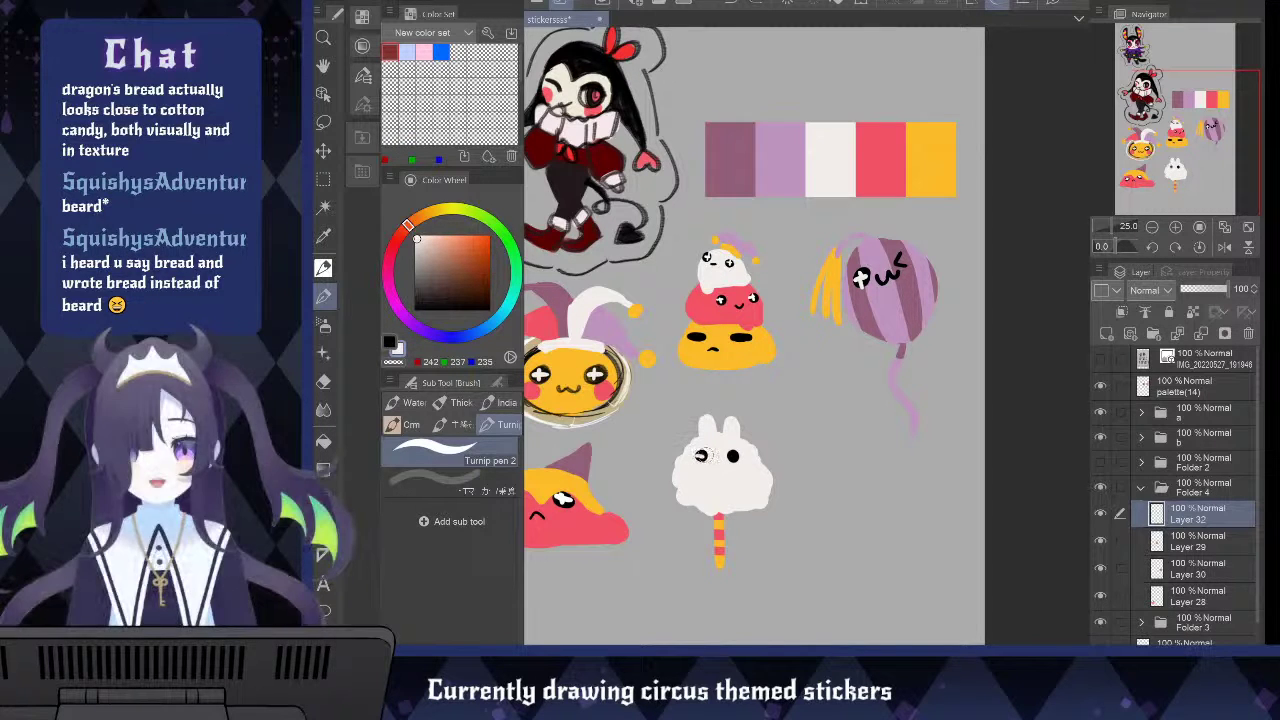
left_click(733, 455)
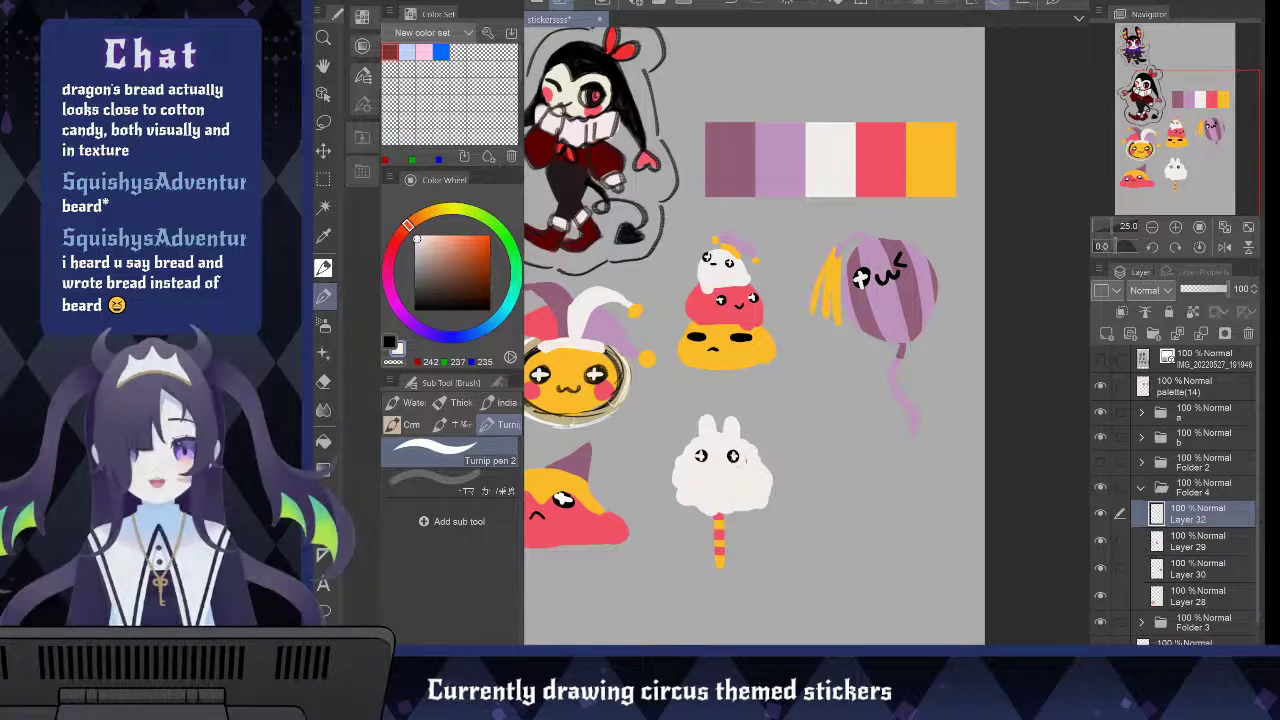
Sample the palette's coral red, paint a round blush cheek below each eye of the cotton candy bunny, and save the drawing
key("i")
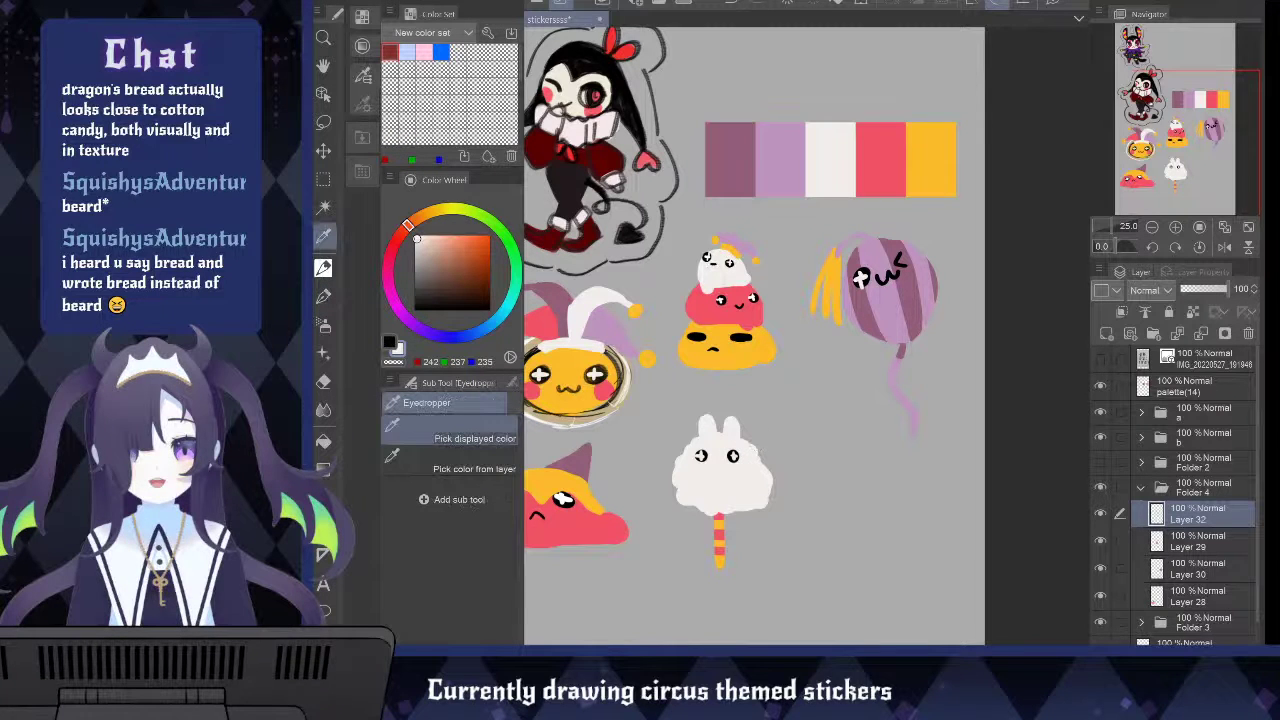
key("p")
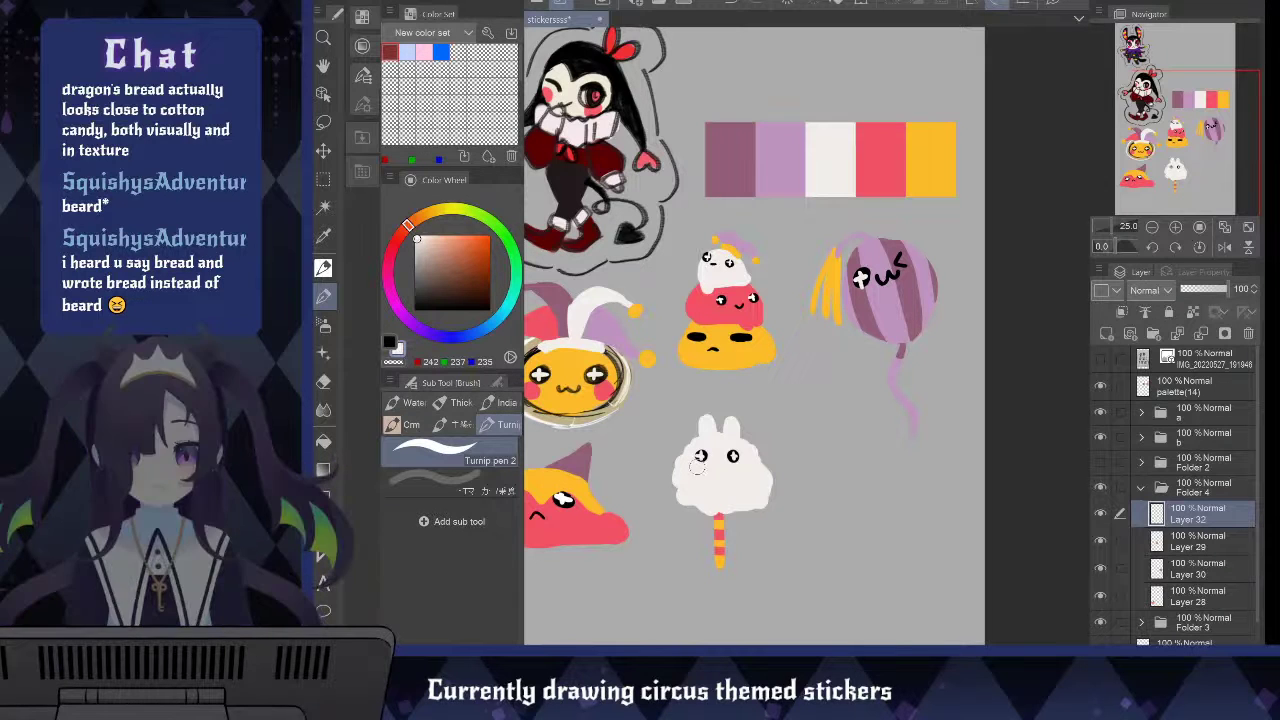
left_click(871, 178, "alt")
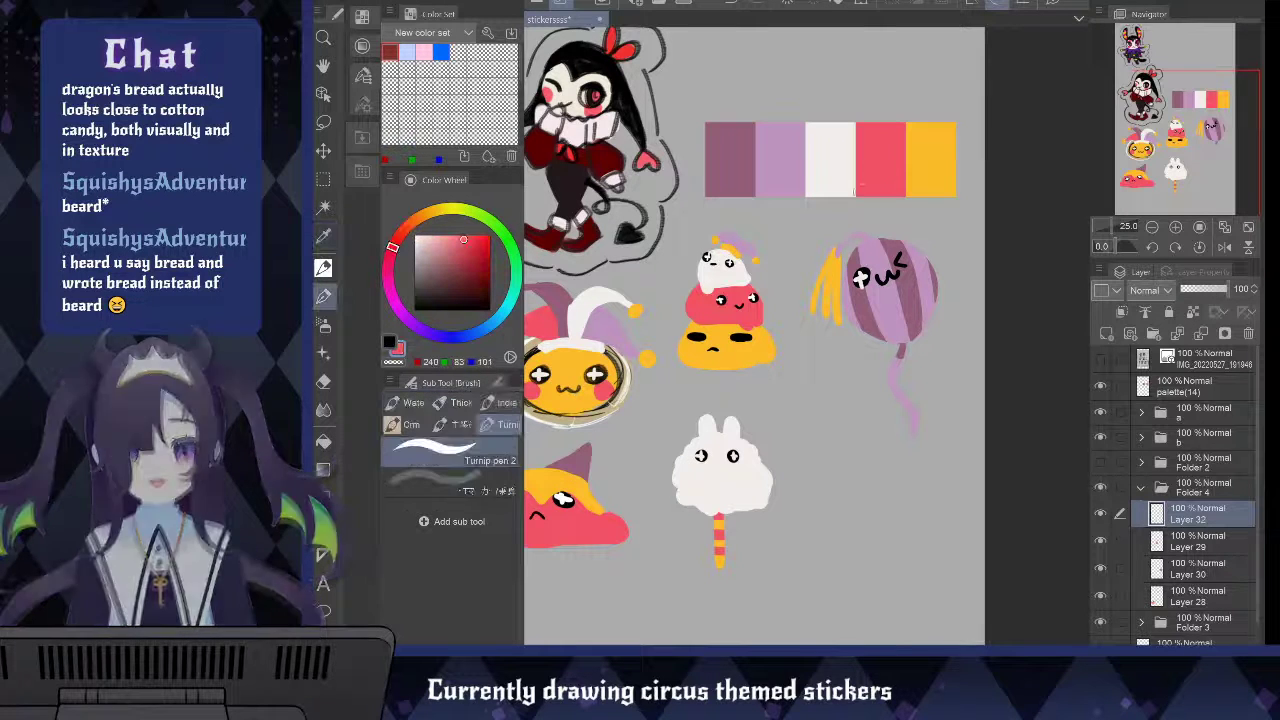
left_click_drag(693, 463, 743, 462)
key("ctrl+z")
key("ctrl+z")
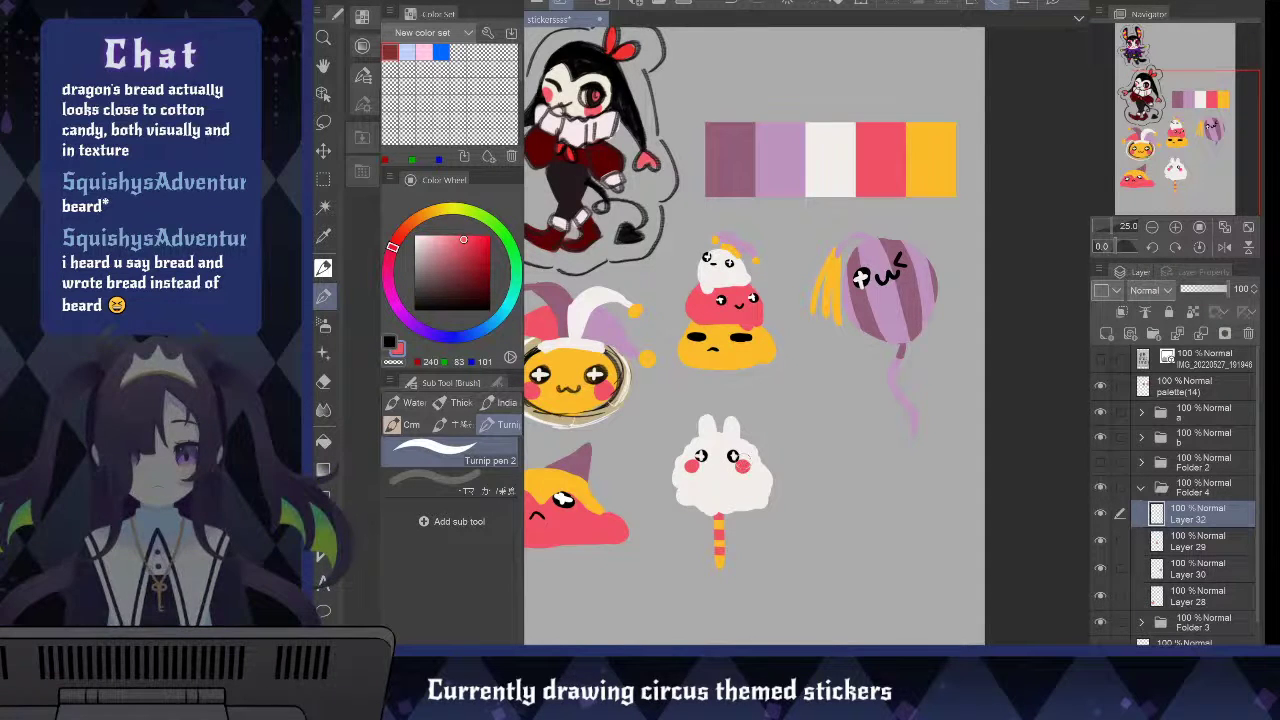
scroll(743, 460, "down", 2)
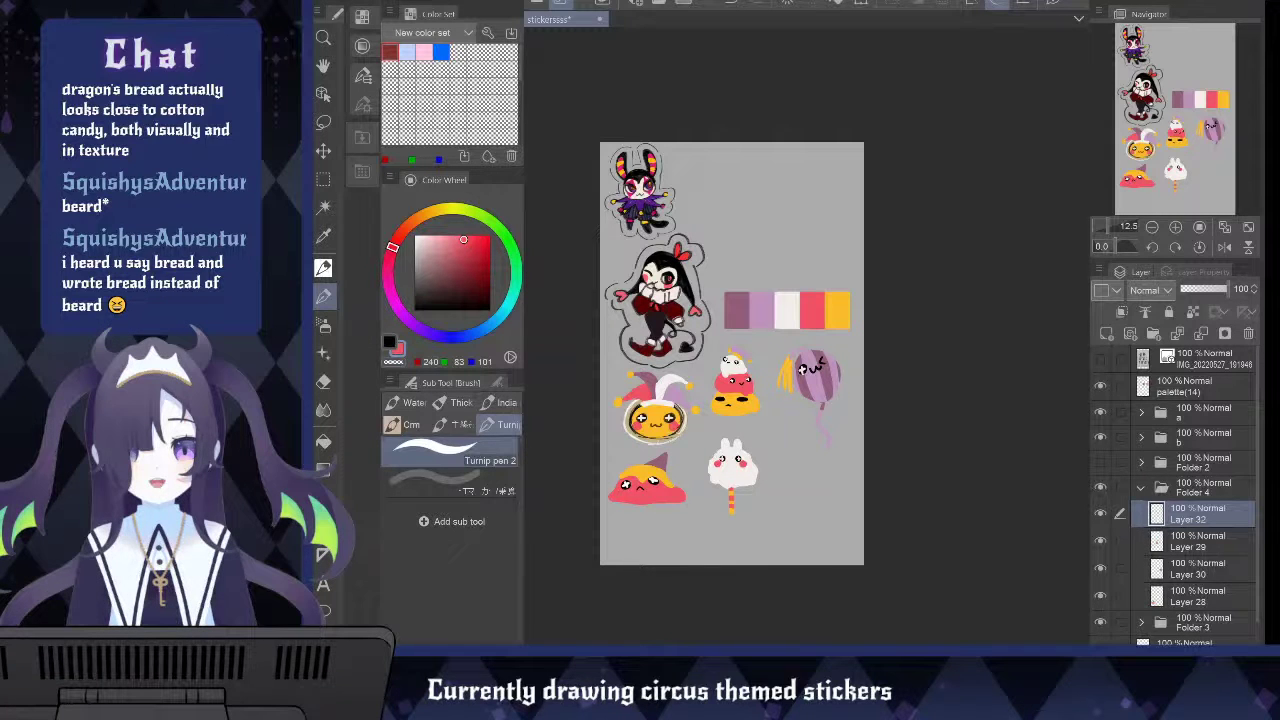
key("ctrl+s")
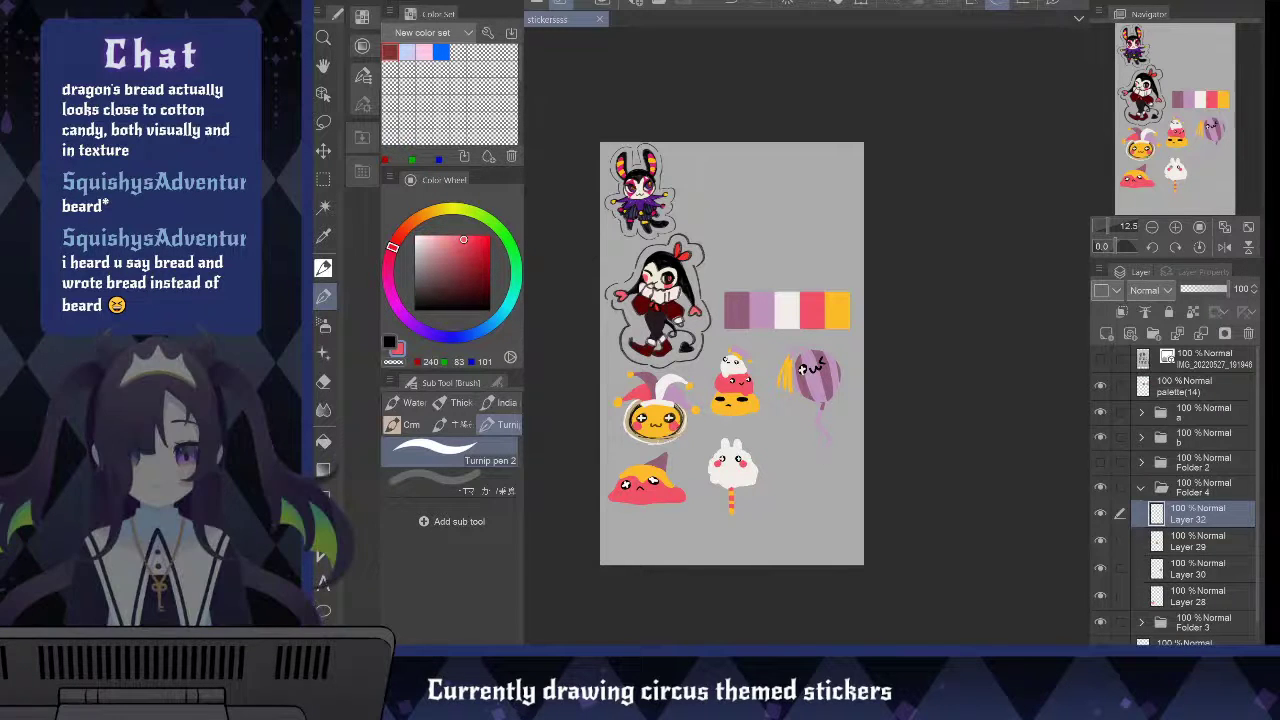
Add a new layer, sample the palette's yellow and paint a bumpy popcorn top beside the cotton candy, below the striped balloon
scroll(732, 555, "down", 2)
scroll(765, 472, "up", 3)
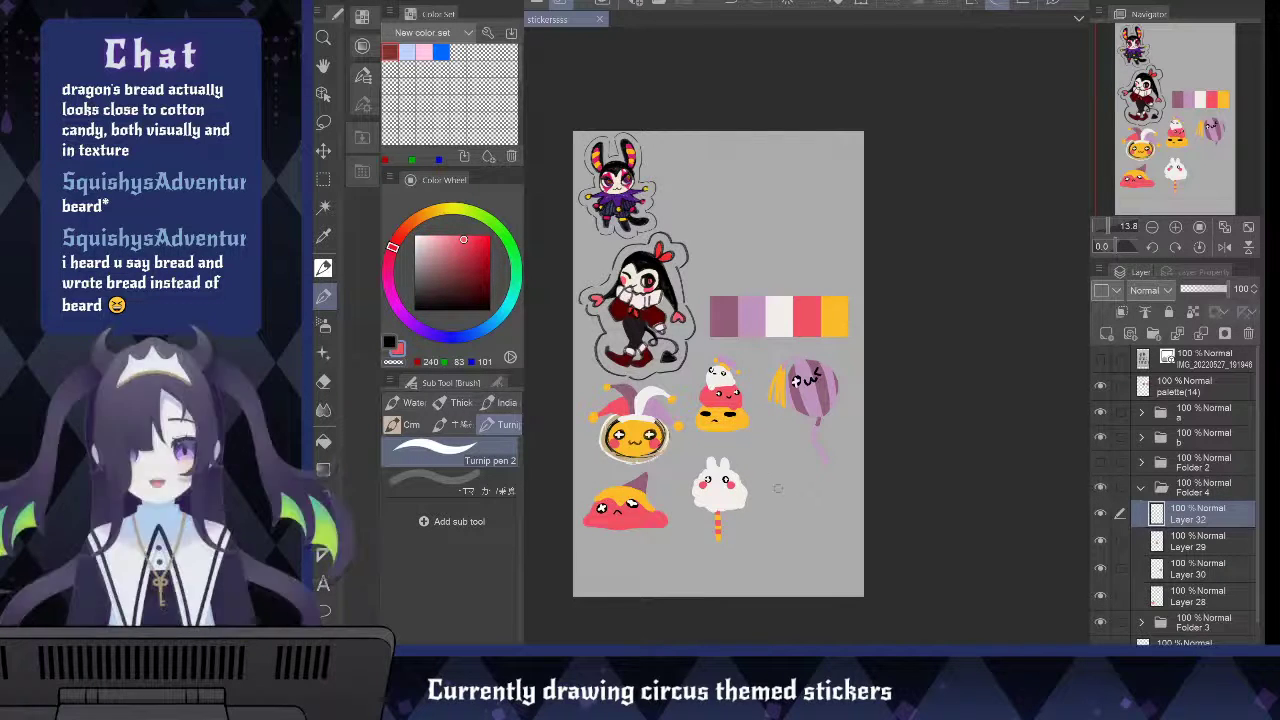
scroll(811, 490, "up", 3)
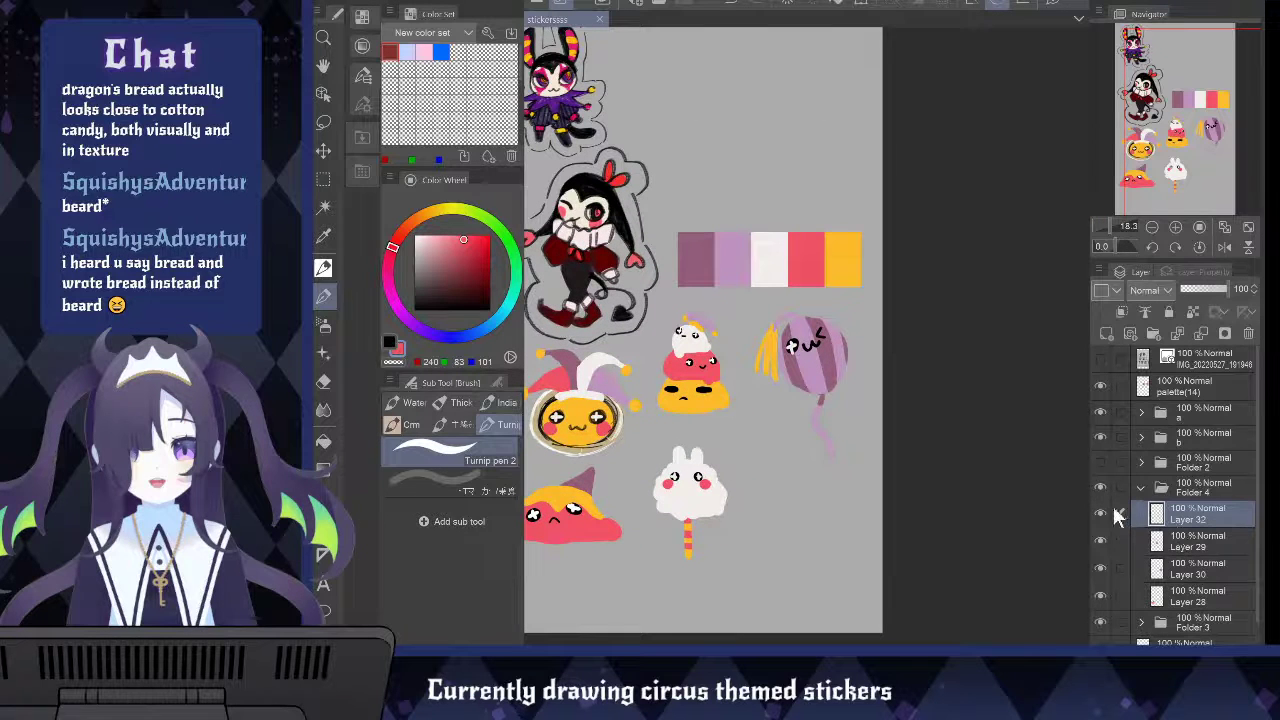
key("ctrl+shift+n")
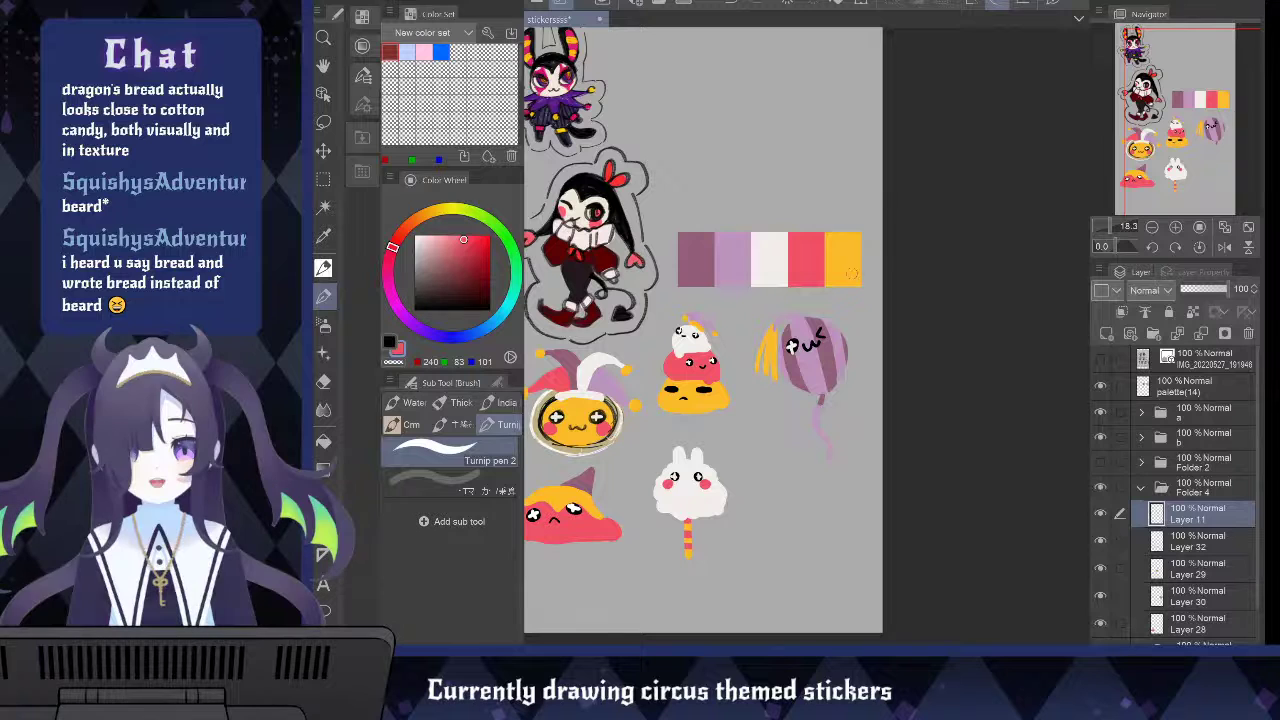
left_click(852, 270, "alt")
left_click(806, 265, "alt")
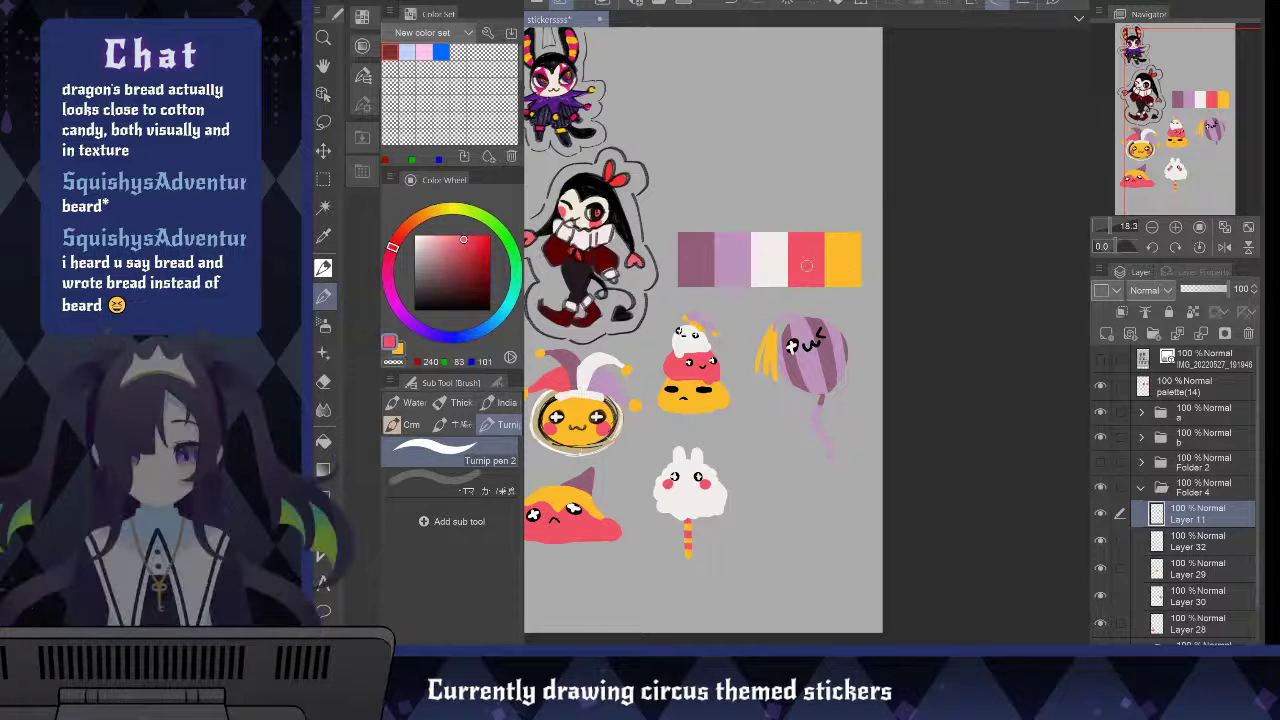
key("x")
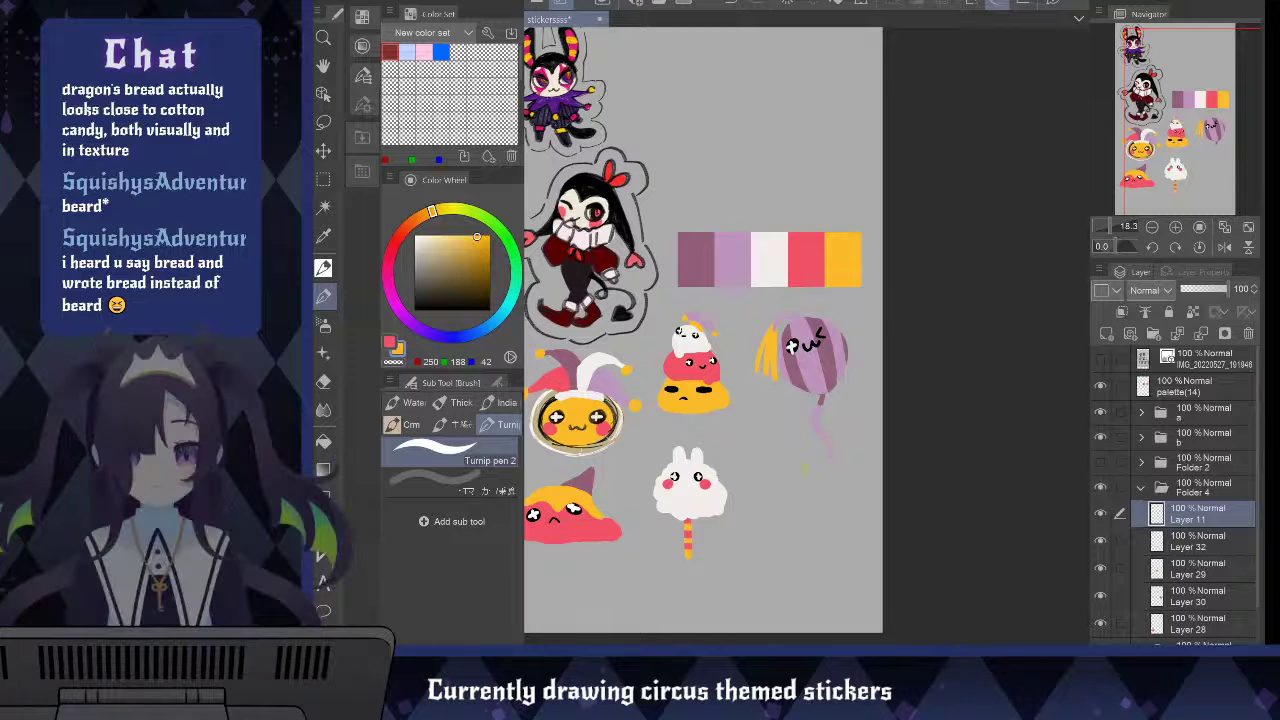
mouse_move(805, 468)
left_mouse_down()
mouse_move(776, 461)
mouse_move(756, 476)
left_mouse_up()
key("ctrl+z")
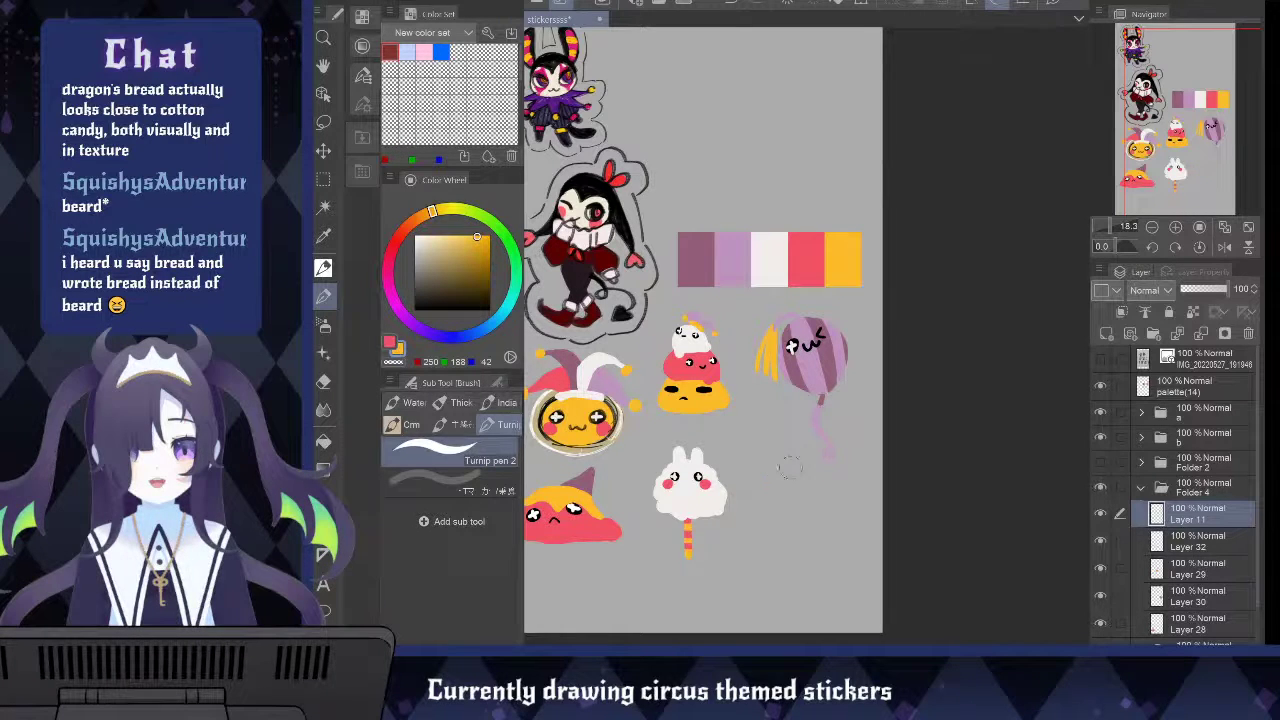
left_click_drag(790, 466, 779, 465)
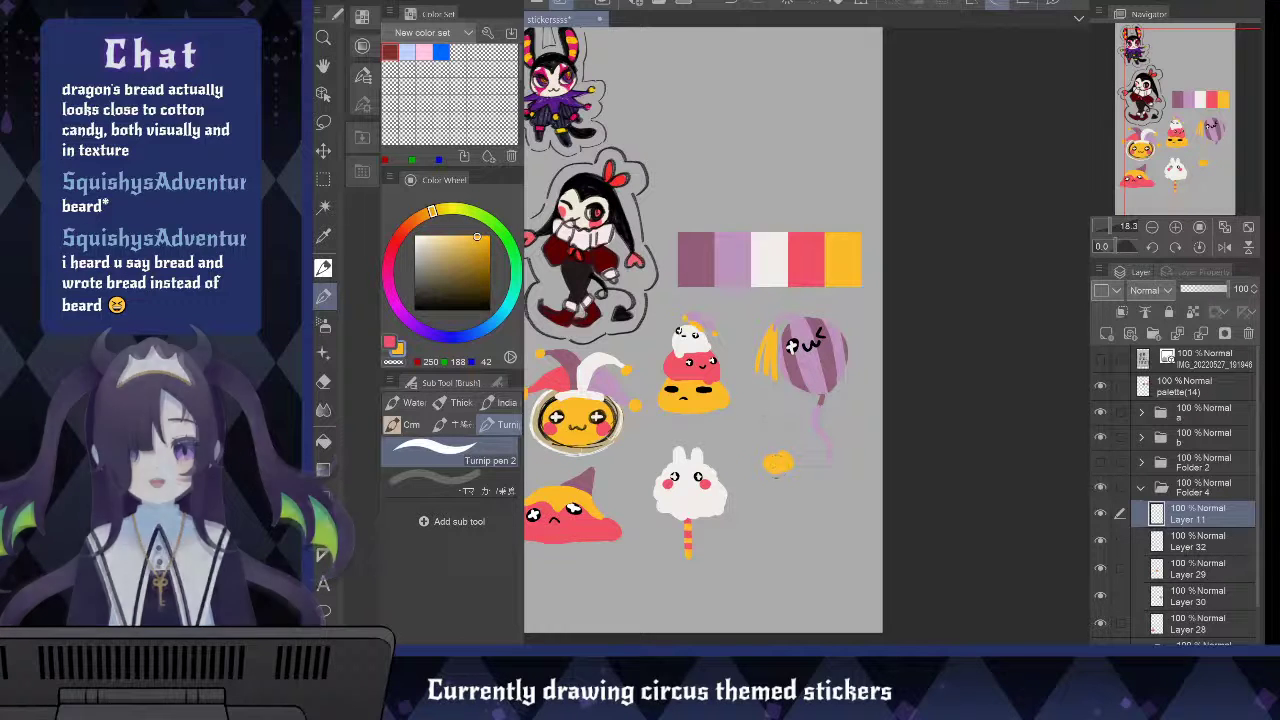
left_click_drag(770, 475, 812, 466)
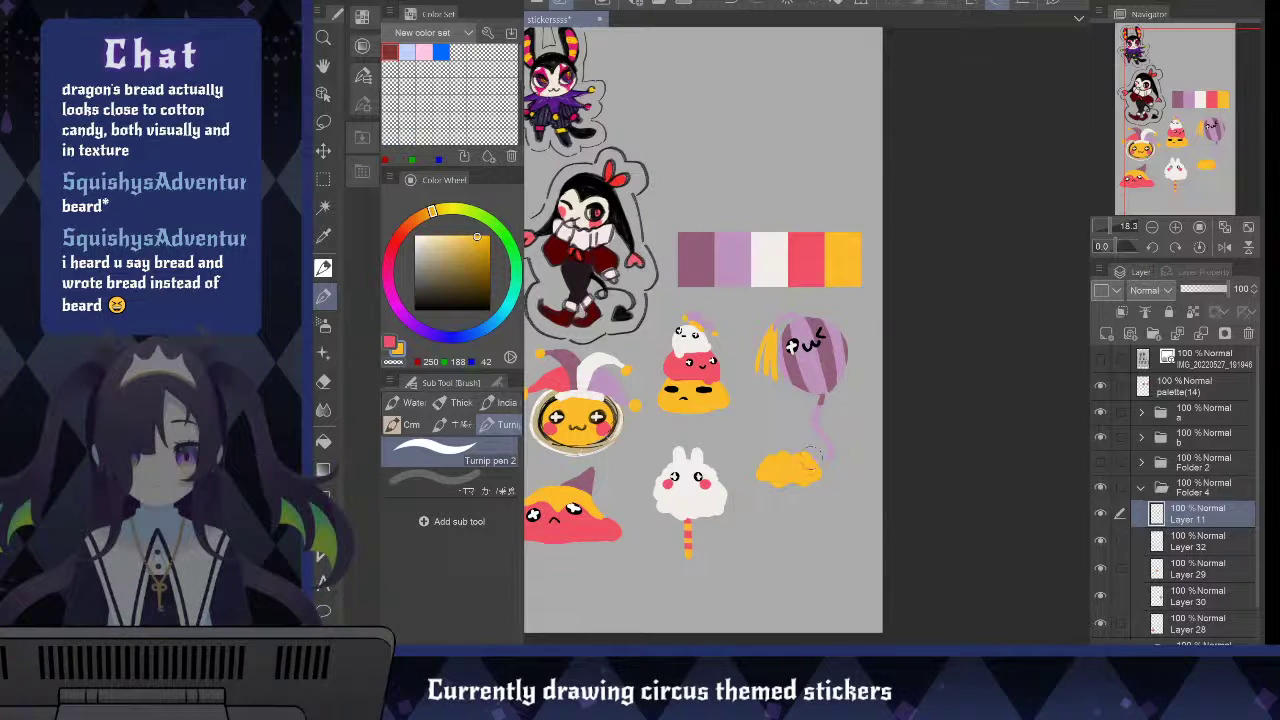
Add a new layer beneath the popcorn layer and paint a coral-red tapered bucket under the yellow top
left_click(1192, 536)
key("ctrl+shift+n")
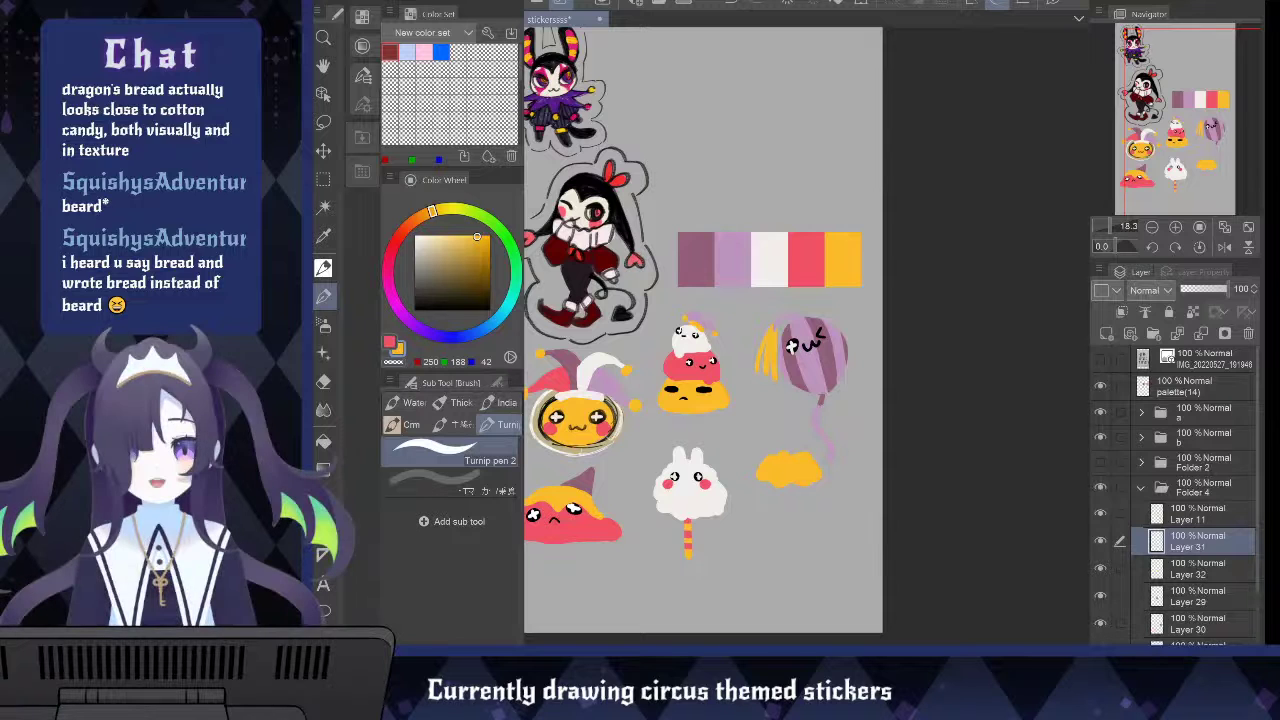
key("x")
mouse_move(772, 485)
left_mouse_down()
mouse_move(765, 510)
mouse_move(806, 516)
mouse_move(812, 506)
mouse_move(786, 508)
mouse_move(780, 482)
left_mouse_up()
mouse_move(772, 480)
left_mouse_down()
mouse_move(776, 506)
mouse_move(805, 516)
mouse_move(777, 519)
mouse_move(792, 518)
left_mouse_up()
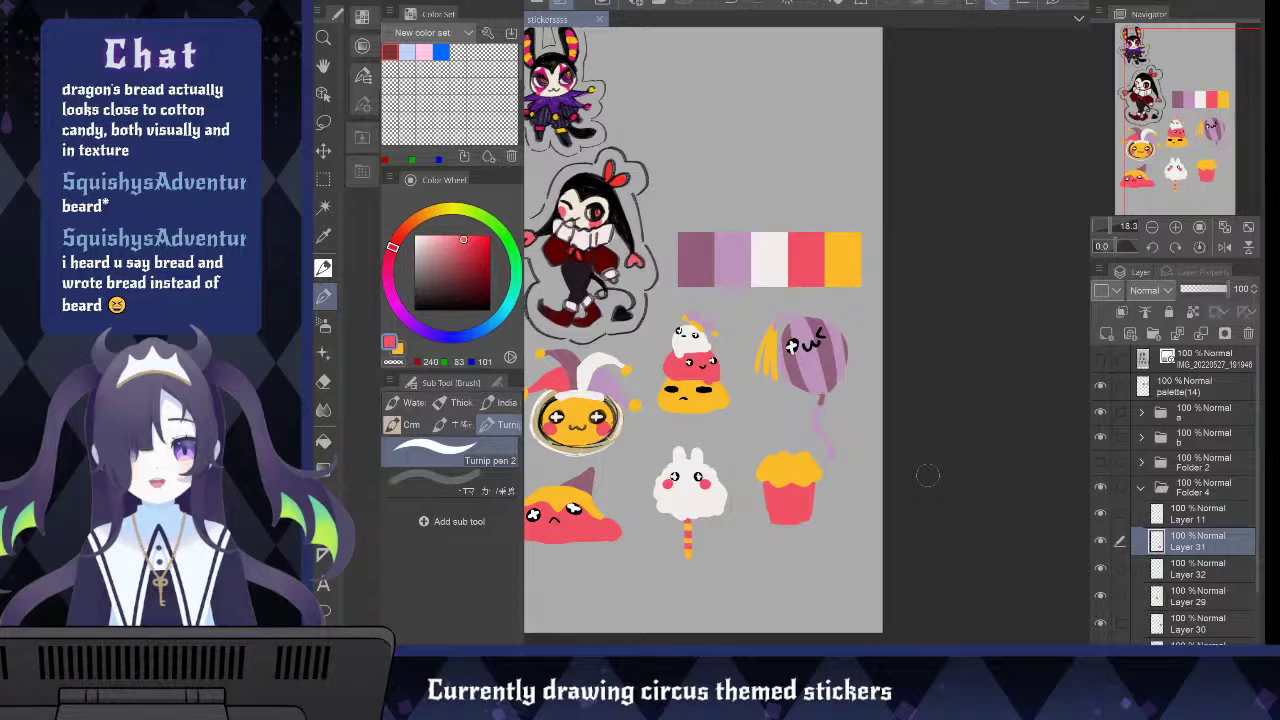
Sample the palette's off-white, try a vertical stripe on the popcorn bucket, and undo the stroke
key("i")
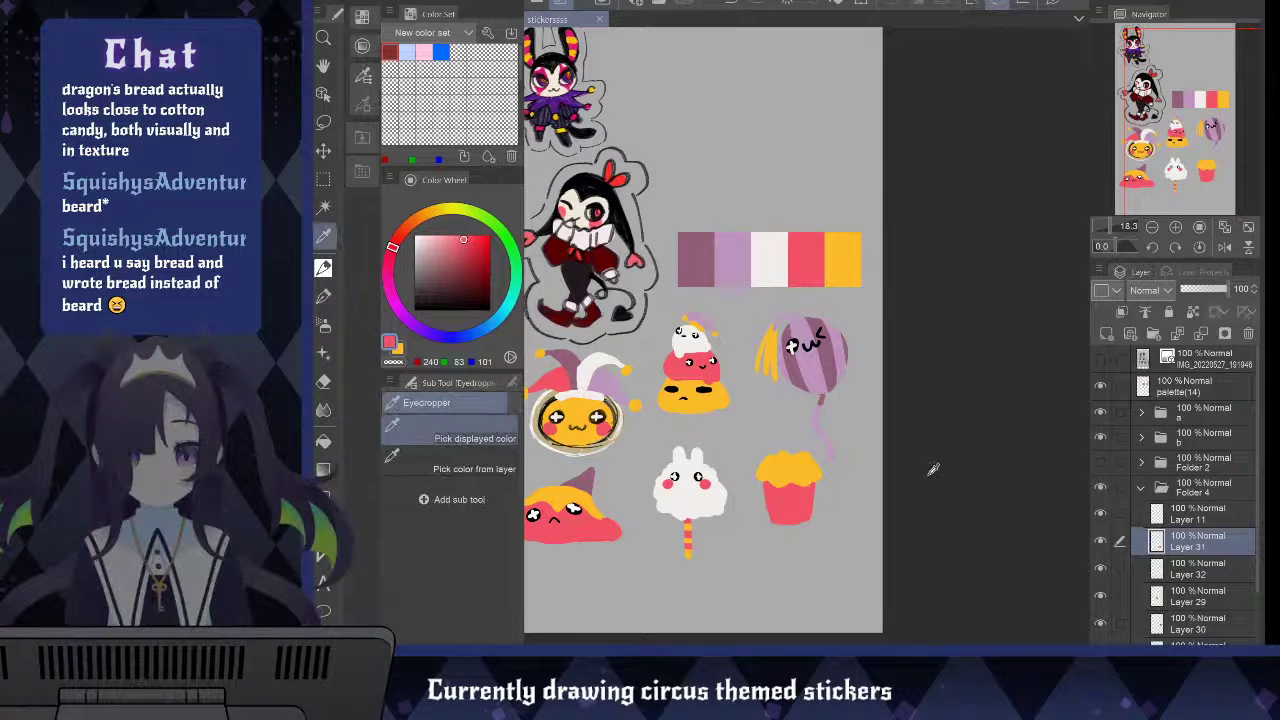
left_click(760, 262)
key("b")
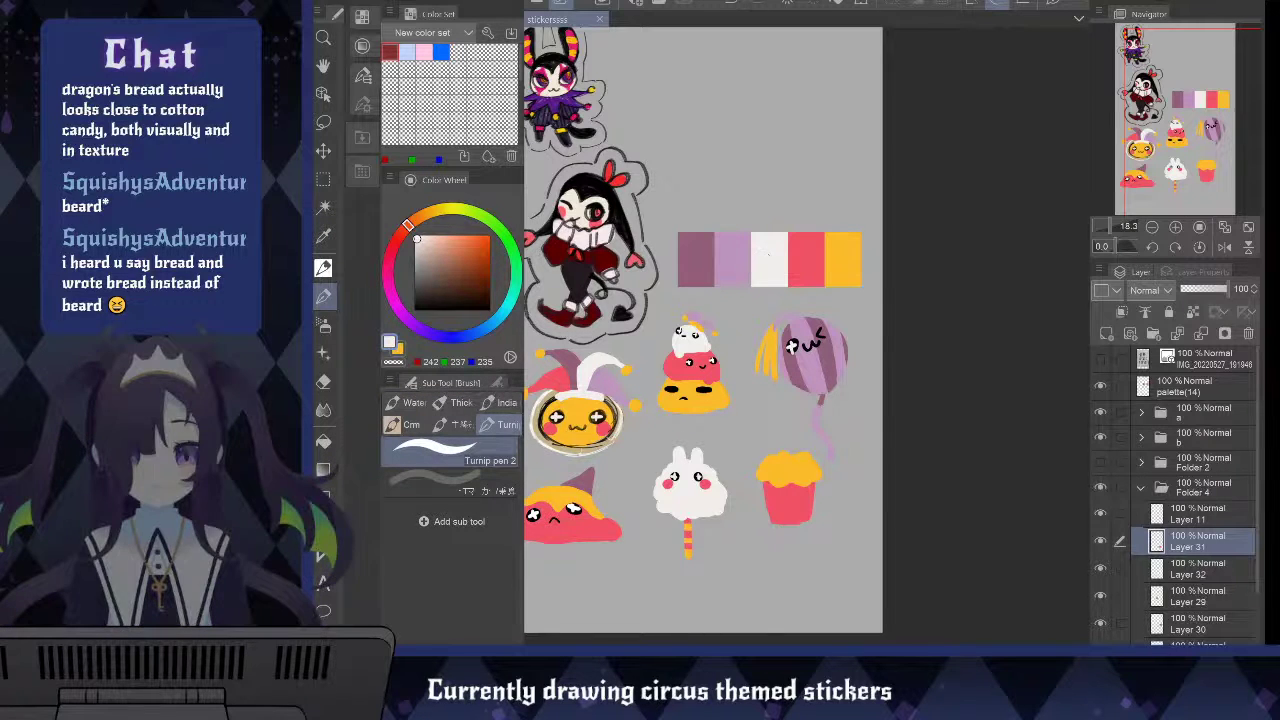
scroll(760, 262, "up", 1)
key("space")
left_click_drag(934, 469, 859, 322)
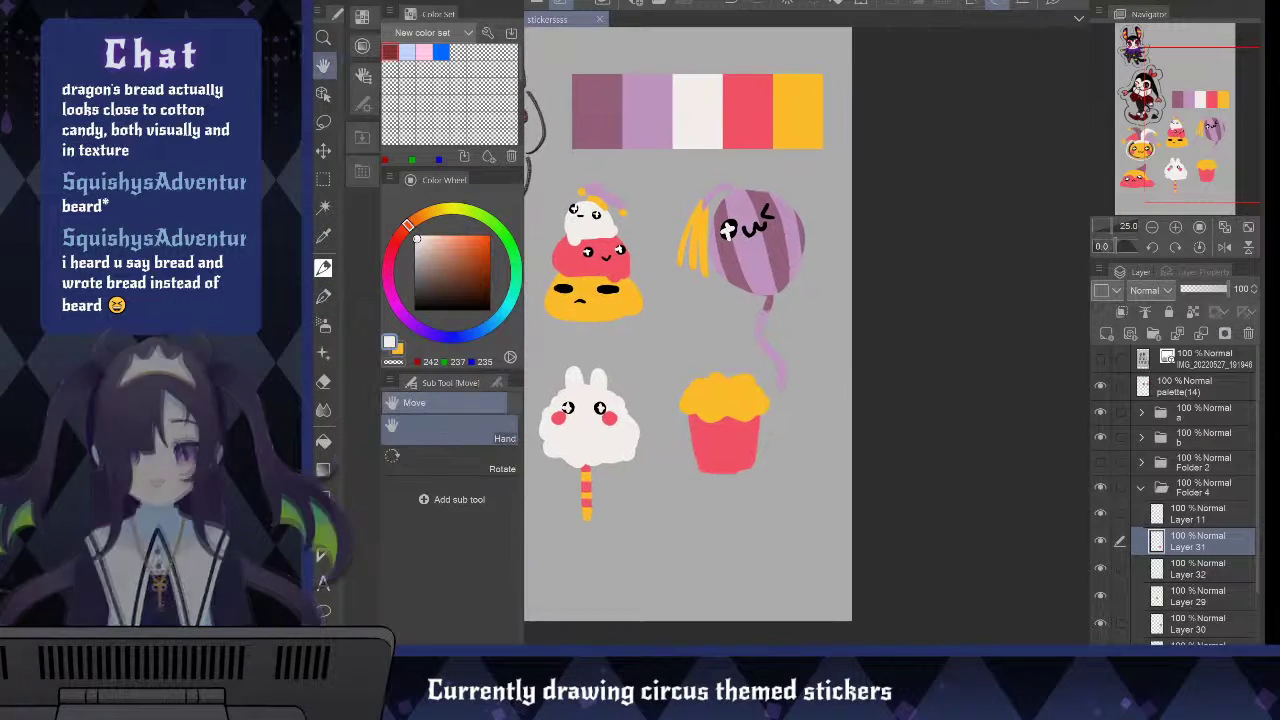
left_click_drag(708, 424, 712, 486)
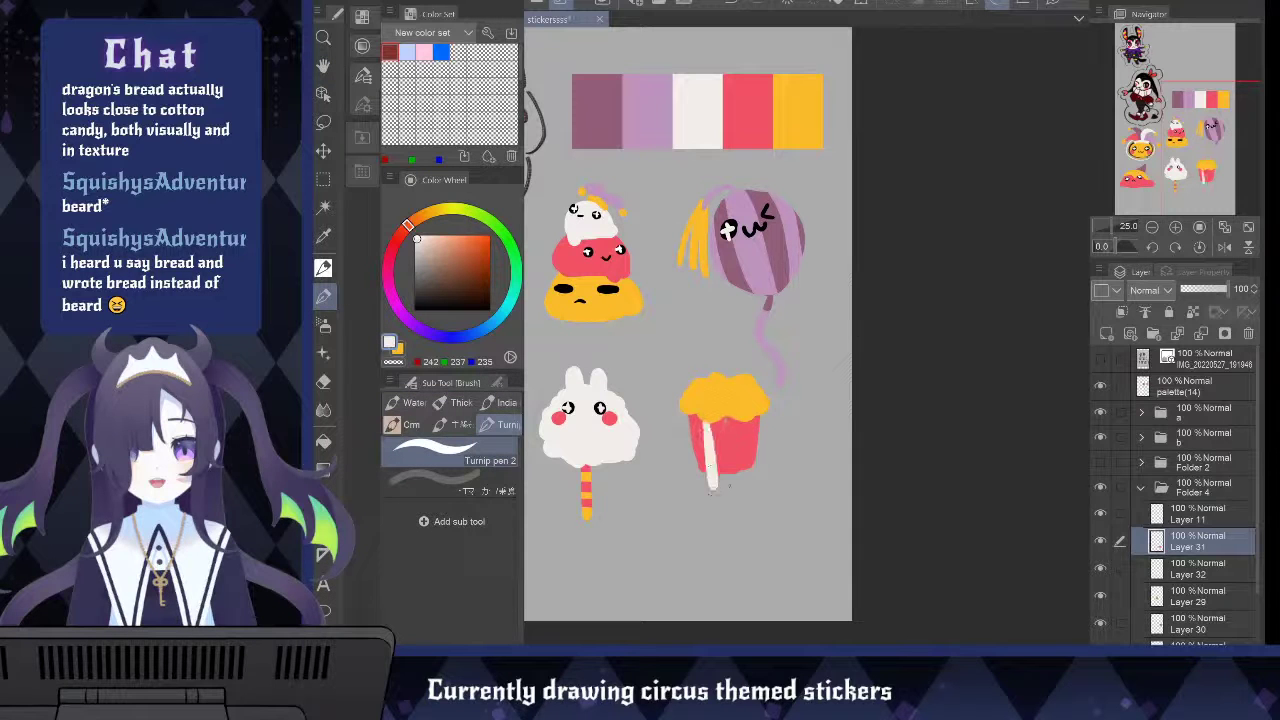
key("ctrl+z")
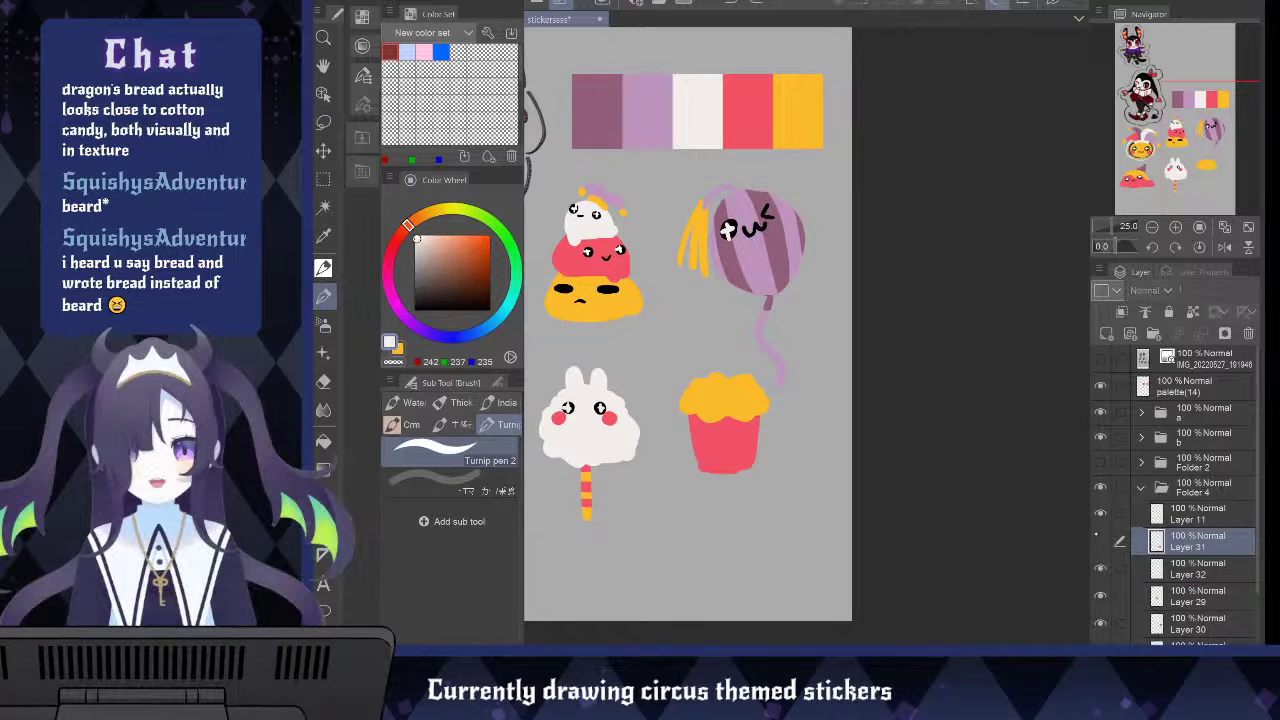
Lock the transparent pixels of the popcorn bucket's layer and try off-white vertical stripes across the bucket, undoing the strokes
left_click(1100, 540)
left_click(1100, 540)
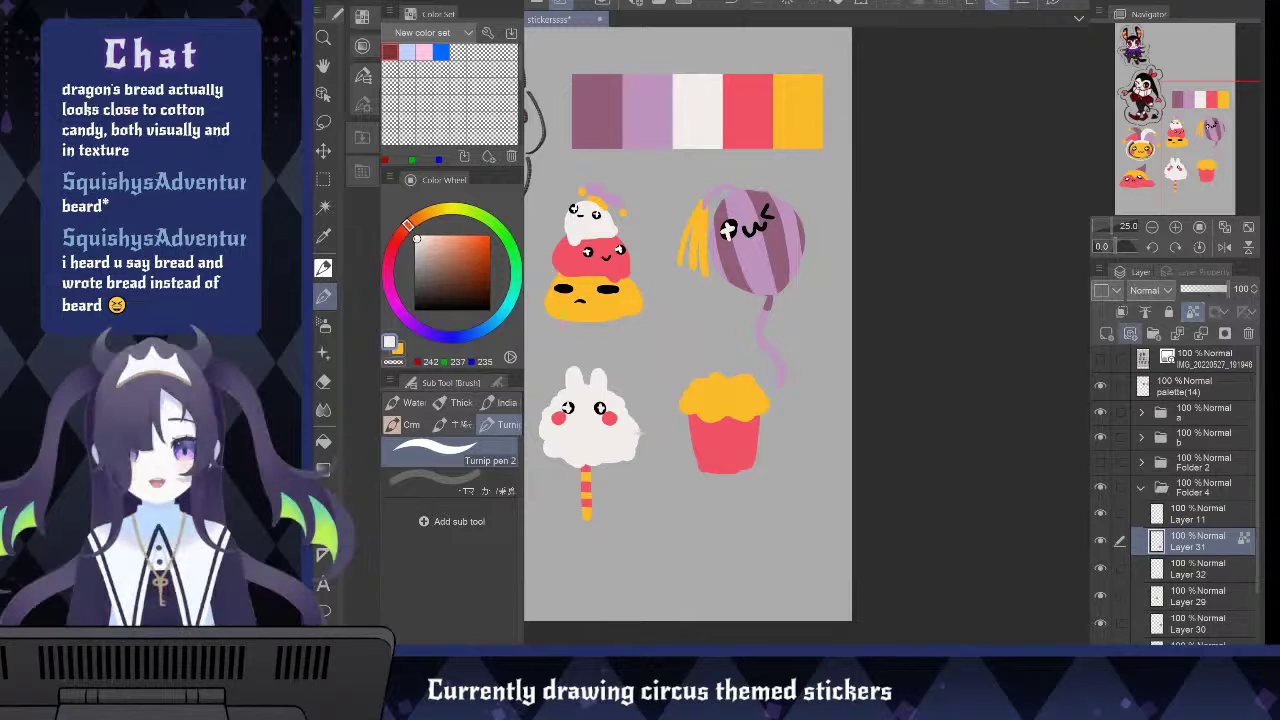
left_click_drag(705, 420, 710, 471)
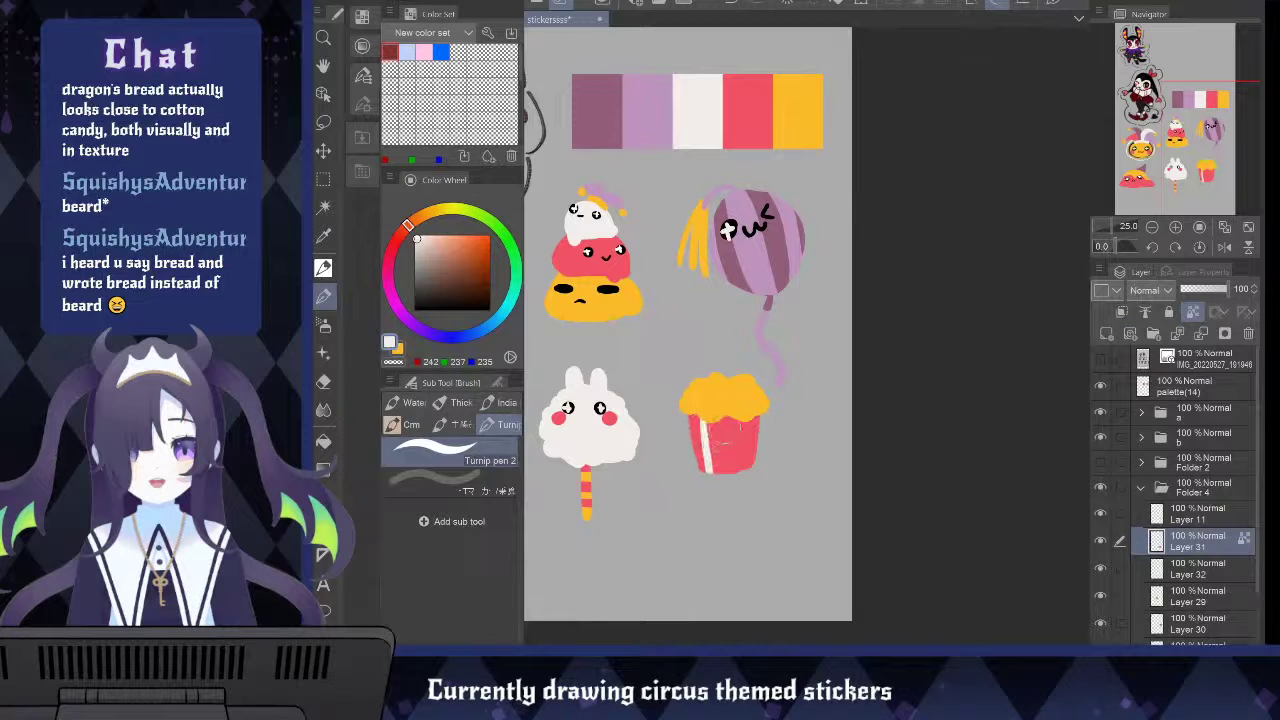
mouse_move(727, 419)
left_mouse_down()
mouse_move(729, 472)
mouse_move(724, 462)
mouse_move(744, 468)
left_mouse_up()
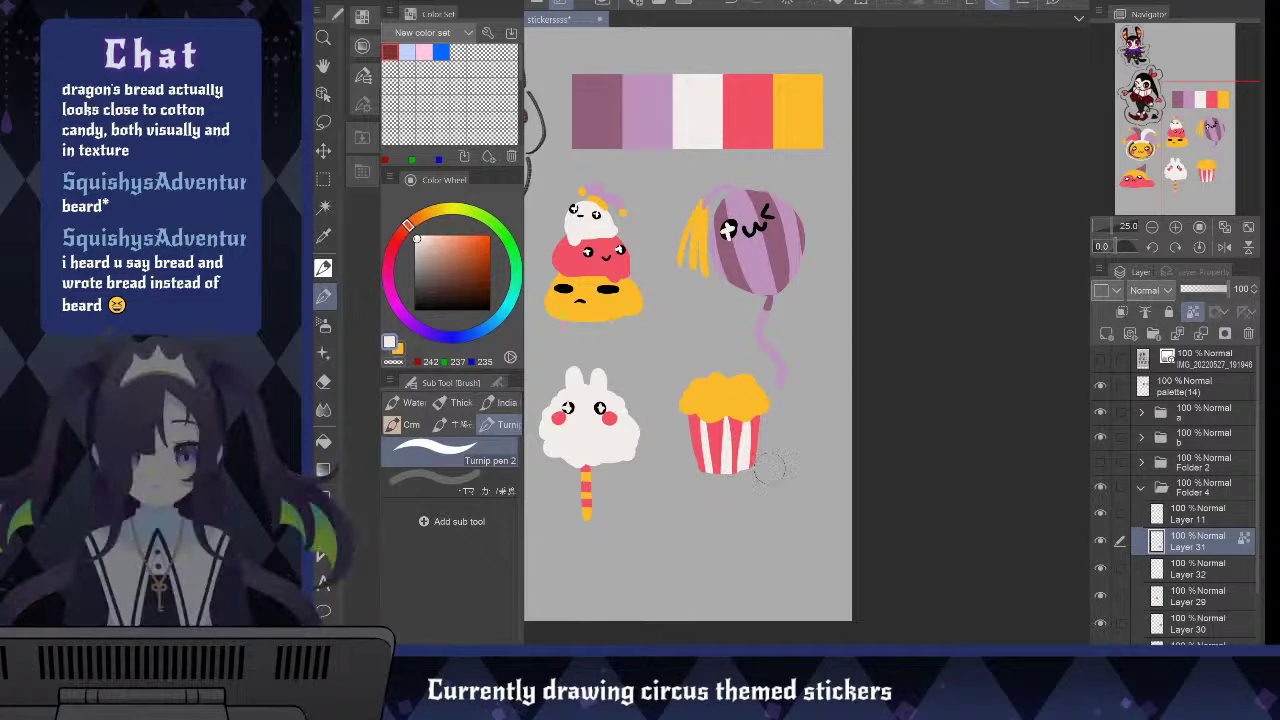
key("ctrl+z")
key("ctrl+z")
key("ctrl+z")
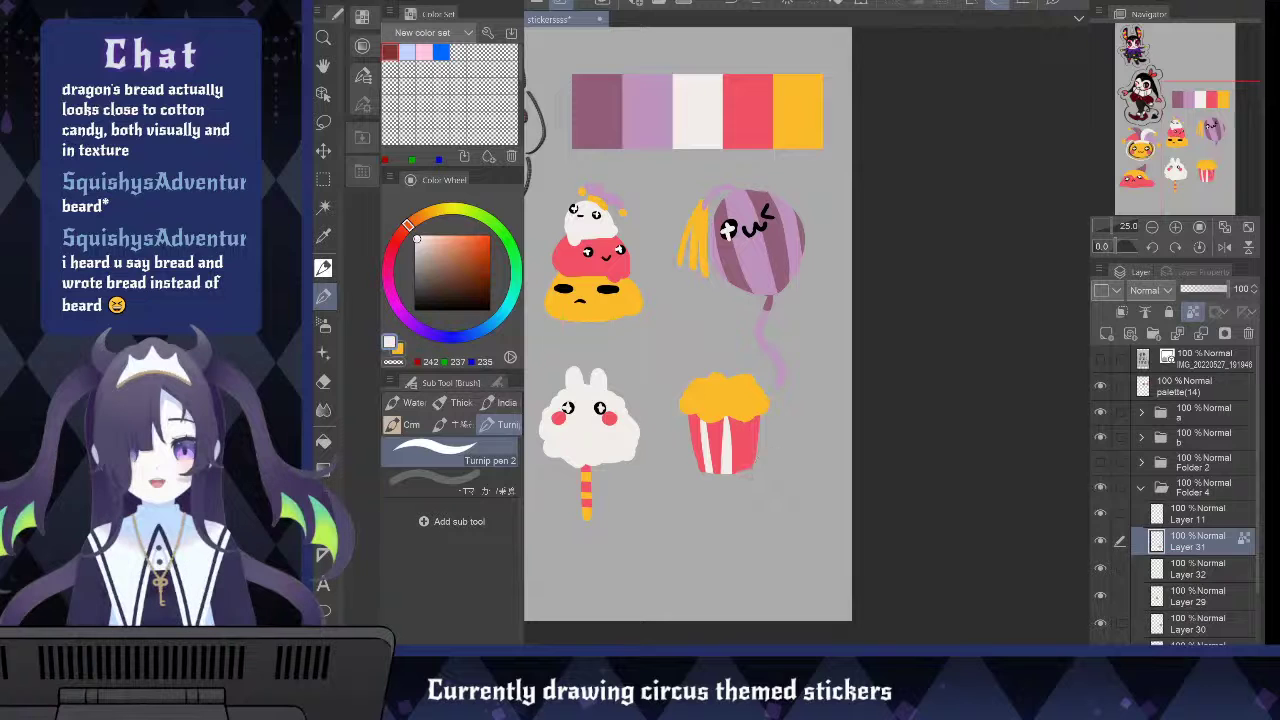
Repaint evenly spaced off-white vertical stripes down the coral-red popcorn bucket
left_click_drag(703, 420, 706, 474)
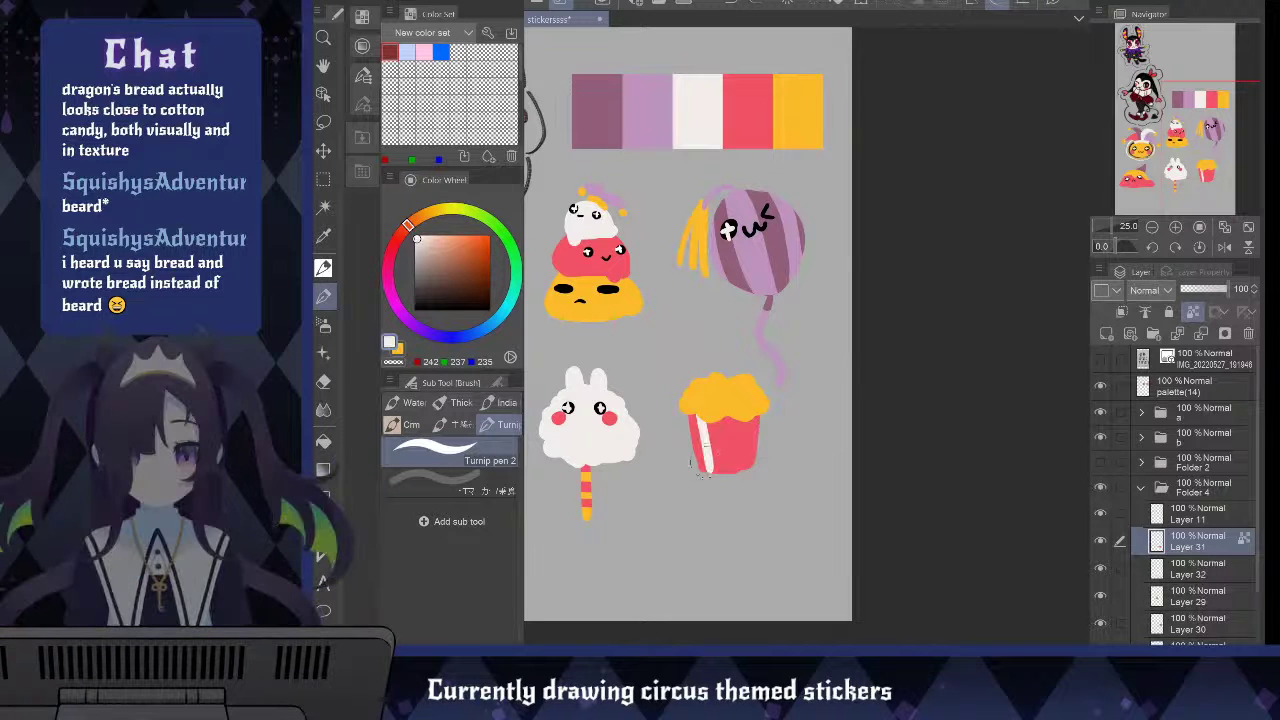
mouse_move(724, 424)
left_mouse_down()
mouse_move(724, 474)
mouse_move(747, 432)
mouse_move(740, 470)
mouse_move(744, 444)
mouse_move(714, 474)
left_mouse_up()
scroll(702, 476, "down", 4)
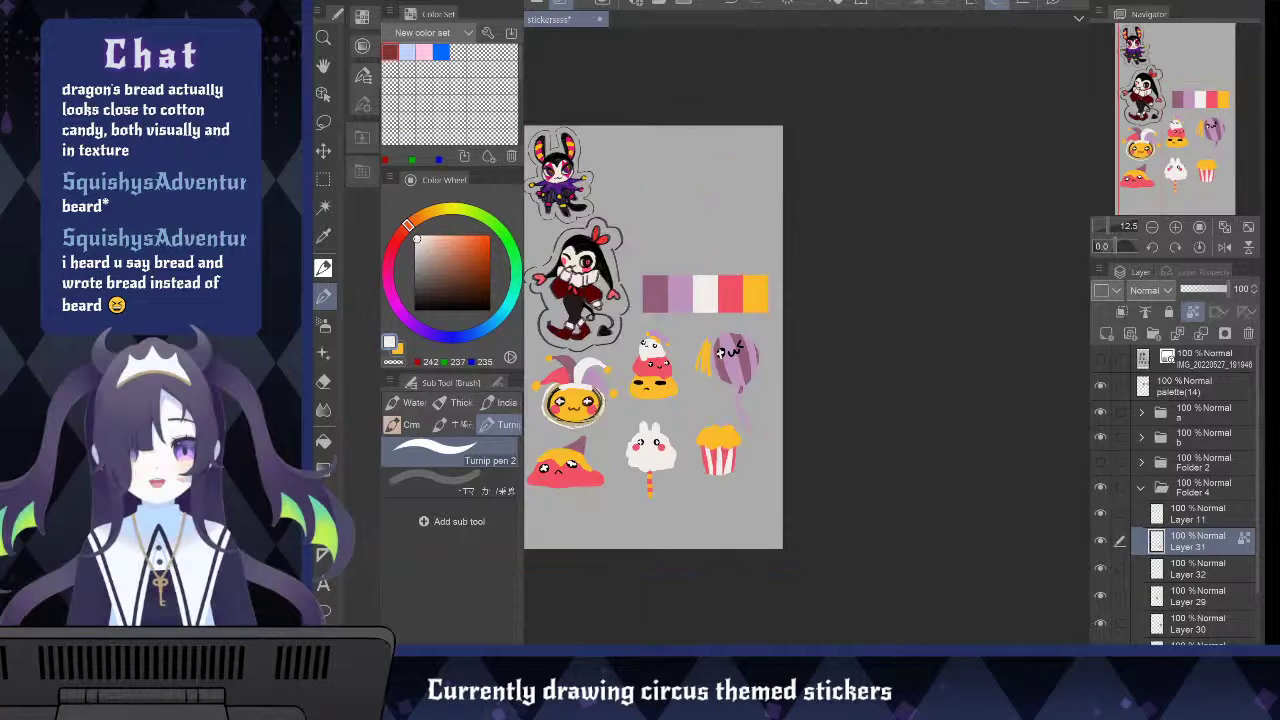
scroll(705, 477, "up", 2)
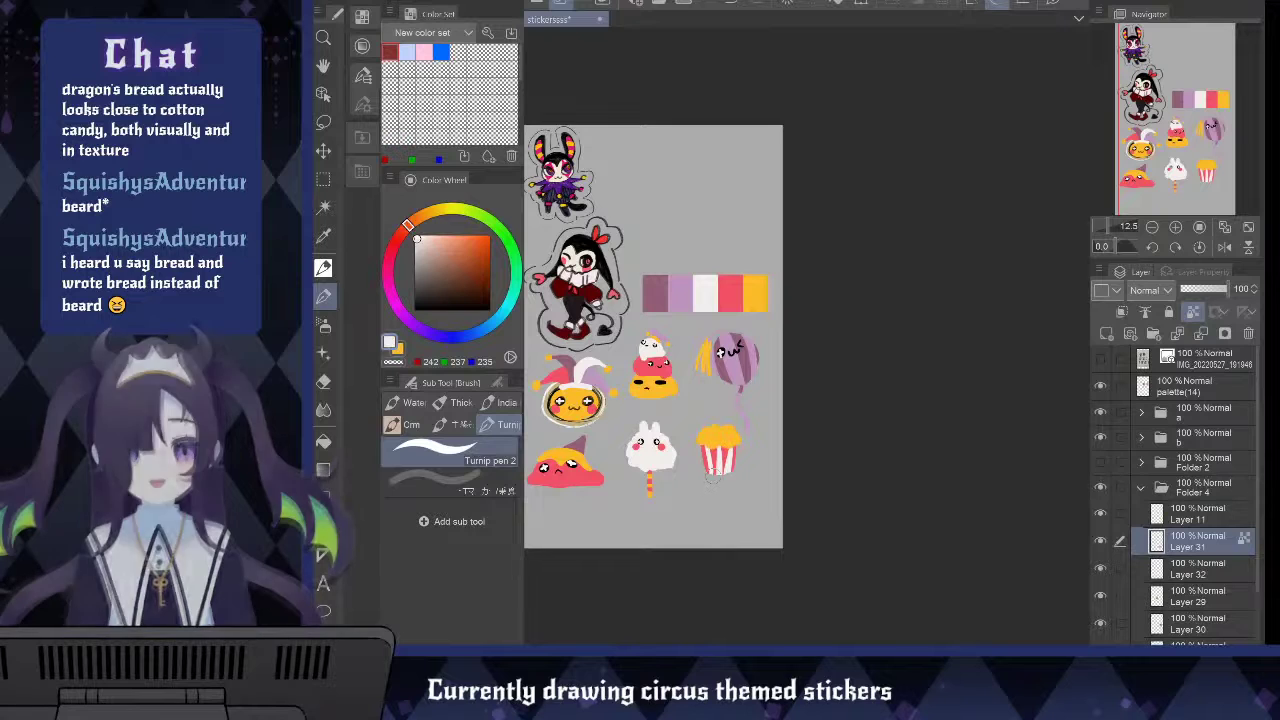
scroll(712, 476, "up", 2)
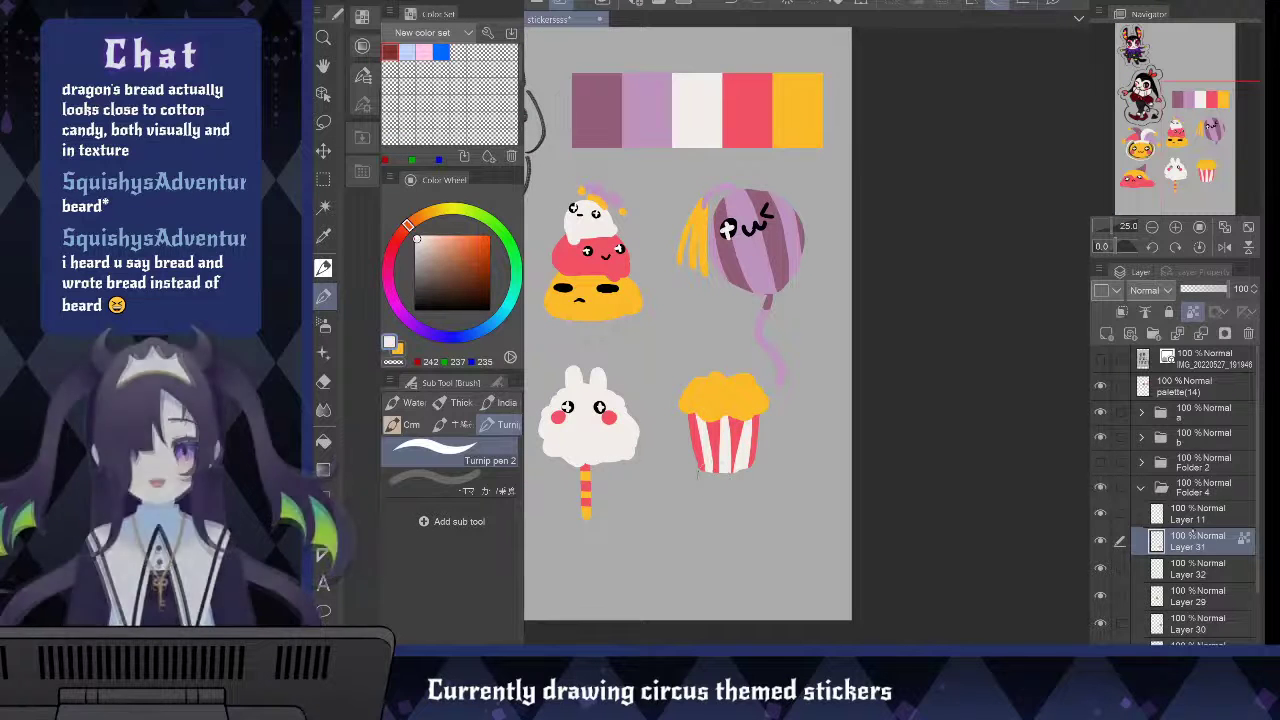
Merge the yellow popcorn top layer with the striped bucket layer and check the merged layer by toggling its visibility
left_click(1197, 513)
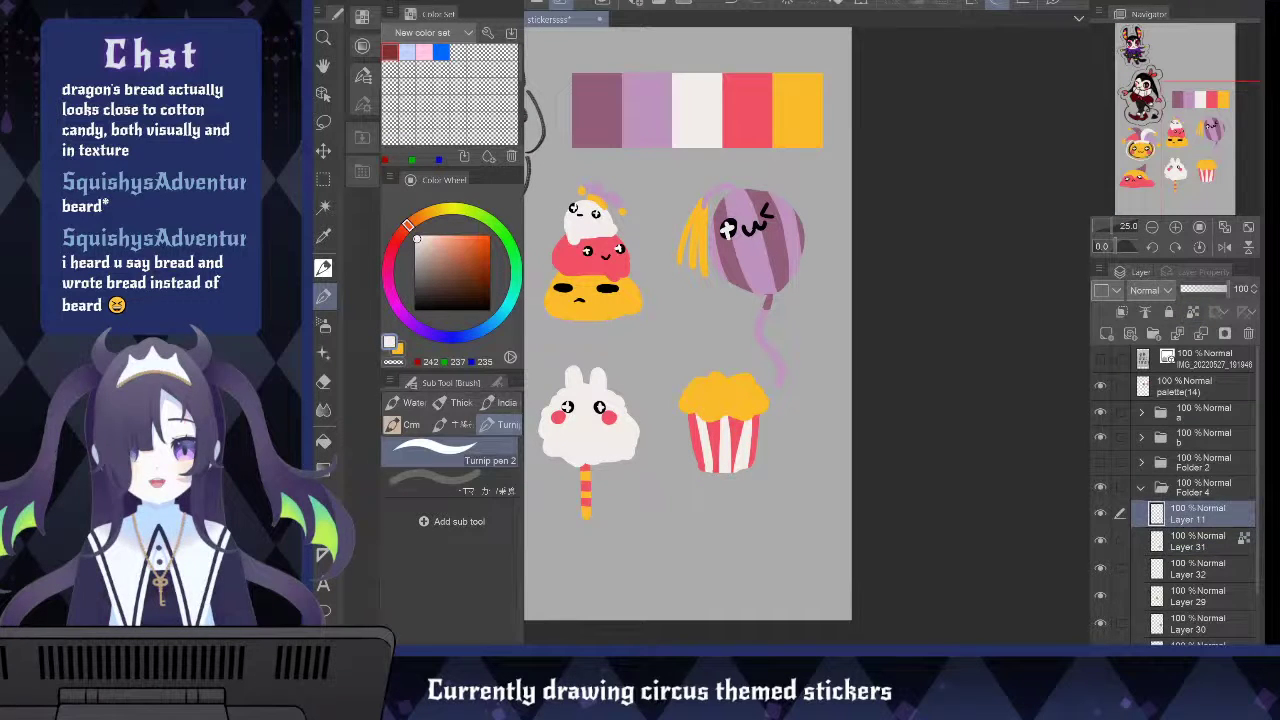
key("ctrl+z")
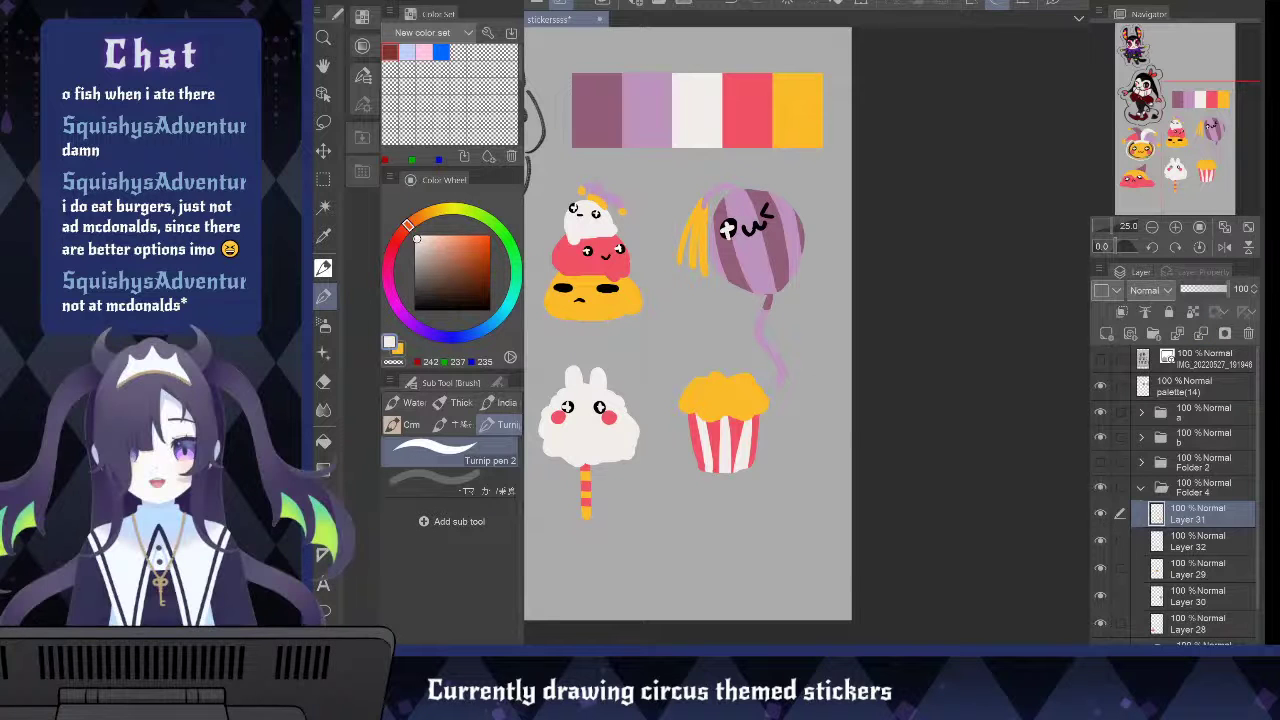
left_click(1101, 512)
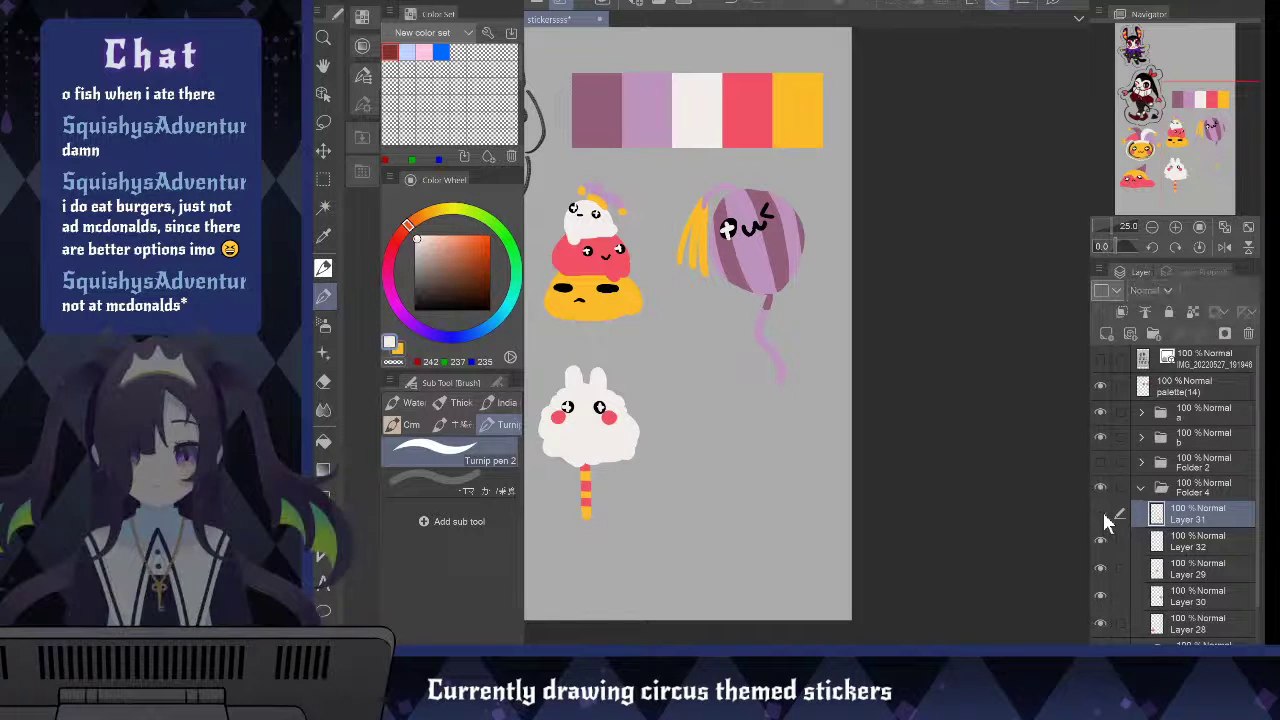
left_click(1101, 512)
Draw a black face on the popcorn bucket with two arched closed eyes and a w-shaped mouth
key("ctrl+plus")
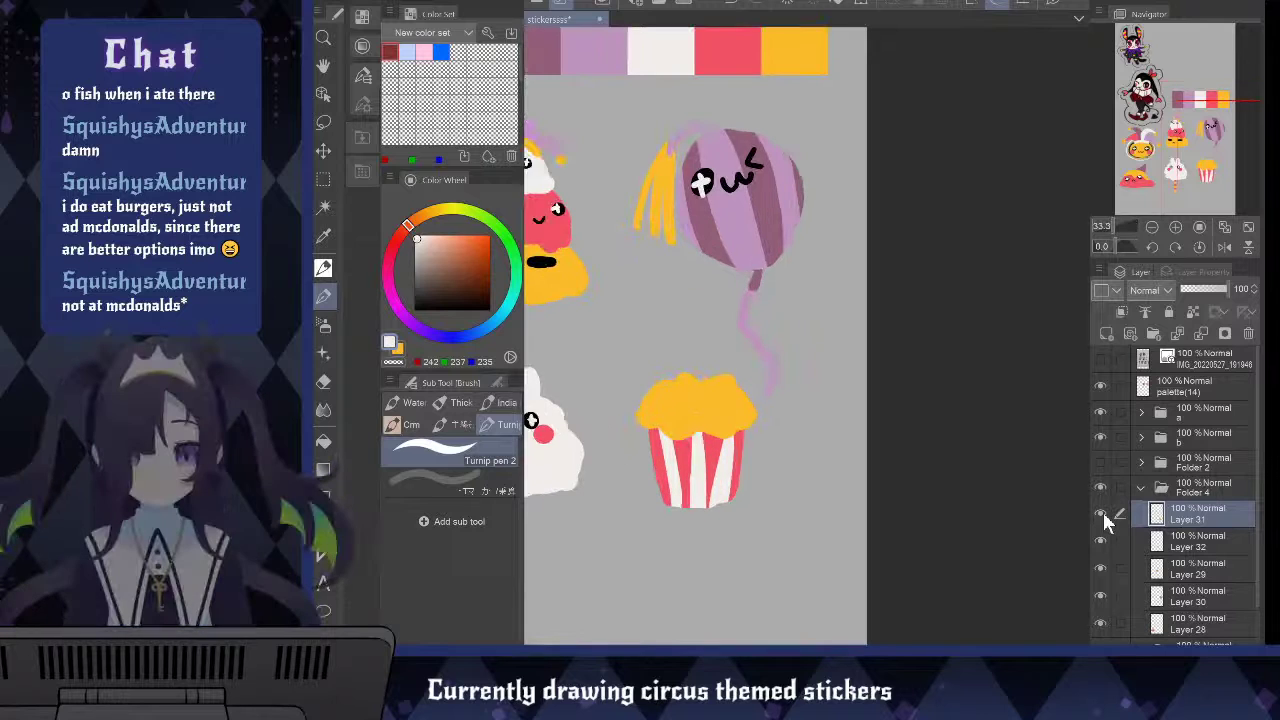
left_click(489, 310)
left_click_drag(669, 471, 686, 468)
key("ctrl+z")
key("ctrl+z")
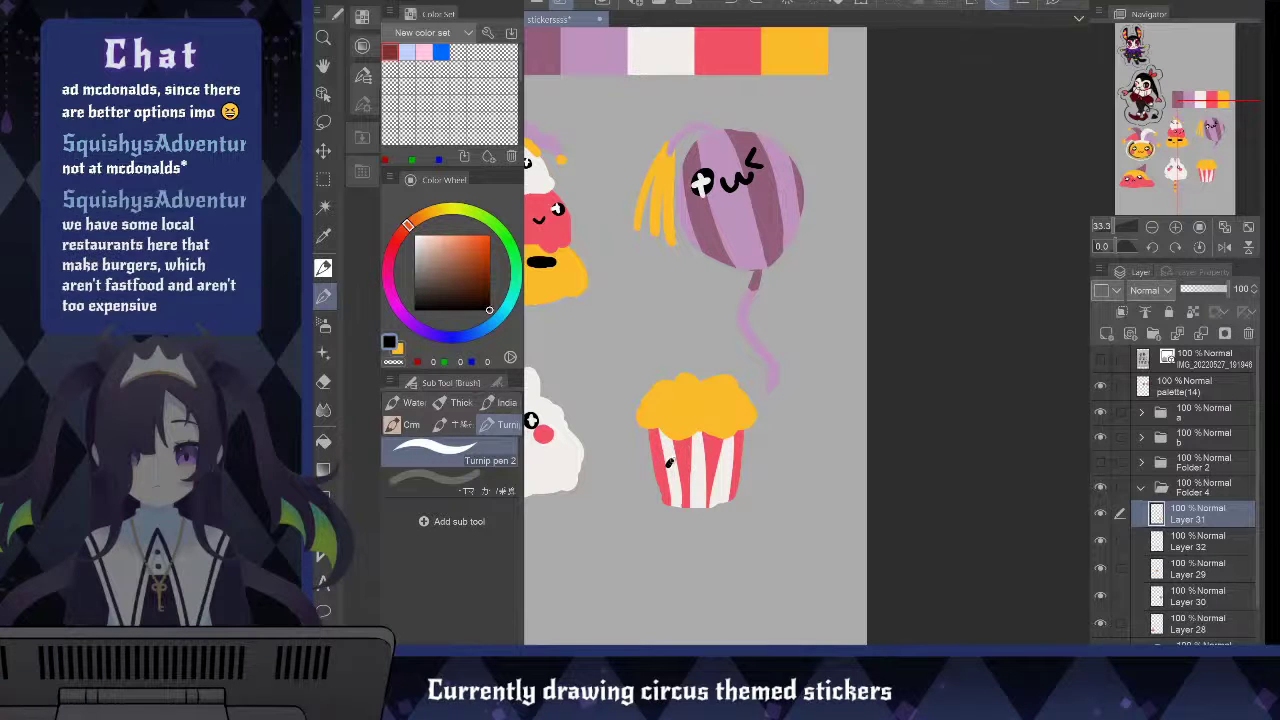
mouse_move(668, 468)
left_mouse_down()
mouse_move(727, 460)
mouse_move(695, 484)
mouse_move(715, 478)
left_mouse_up()
key("ctrl+z")
key("ctrl+z")
key("ctrl+z")
scroll(714, 469, "down", 1)
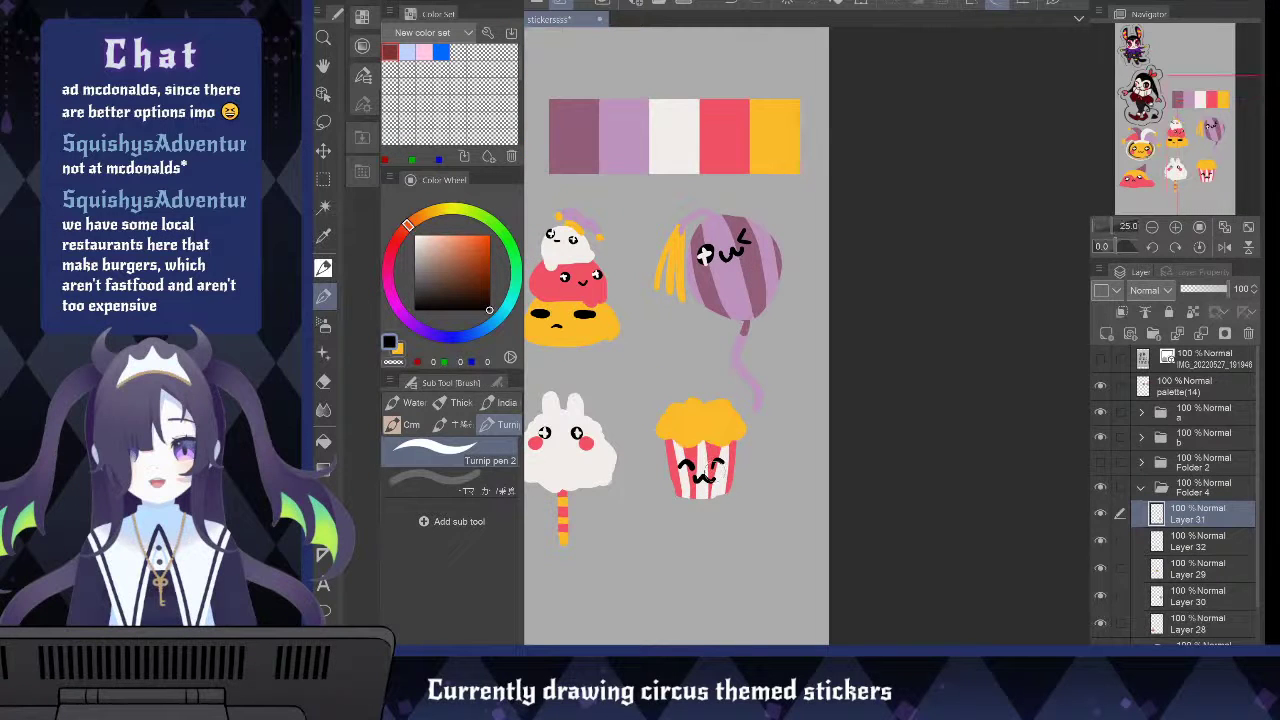
Draw a small round open mouth in black between the cotton candy bunny's eyes on Layer 32
key("space")
left_click_drag(800, 390, 995, 429)
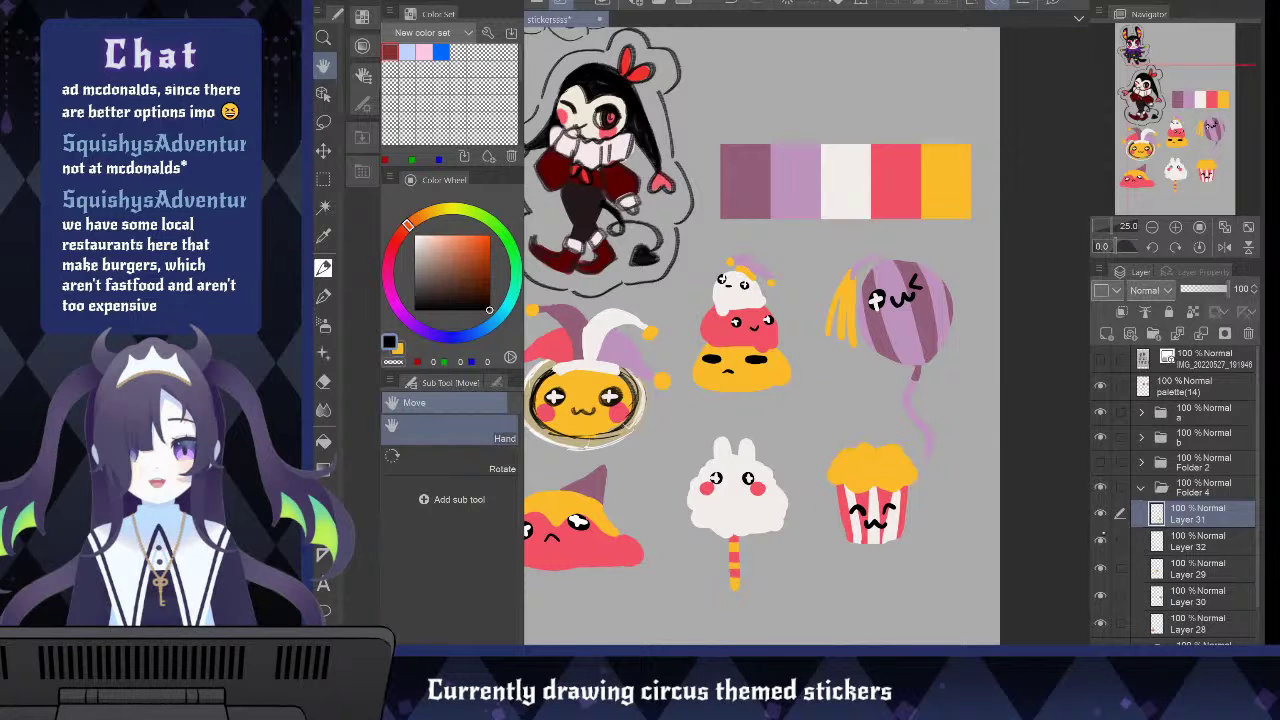
left_click(1101, 539)
left_click(1101, 539)
left_click(1190, 541)
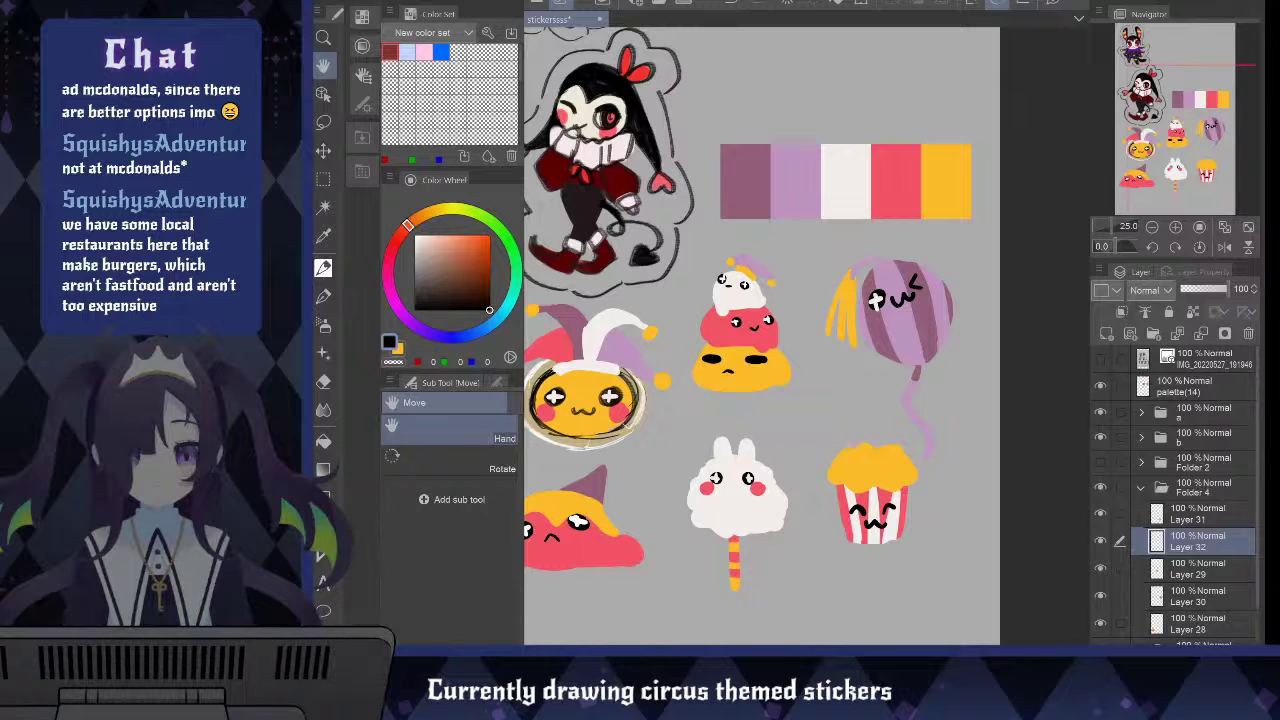
key("b")
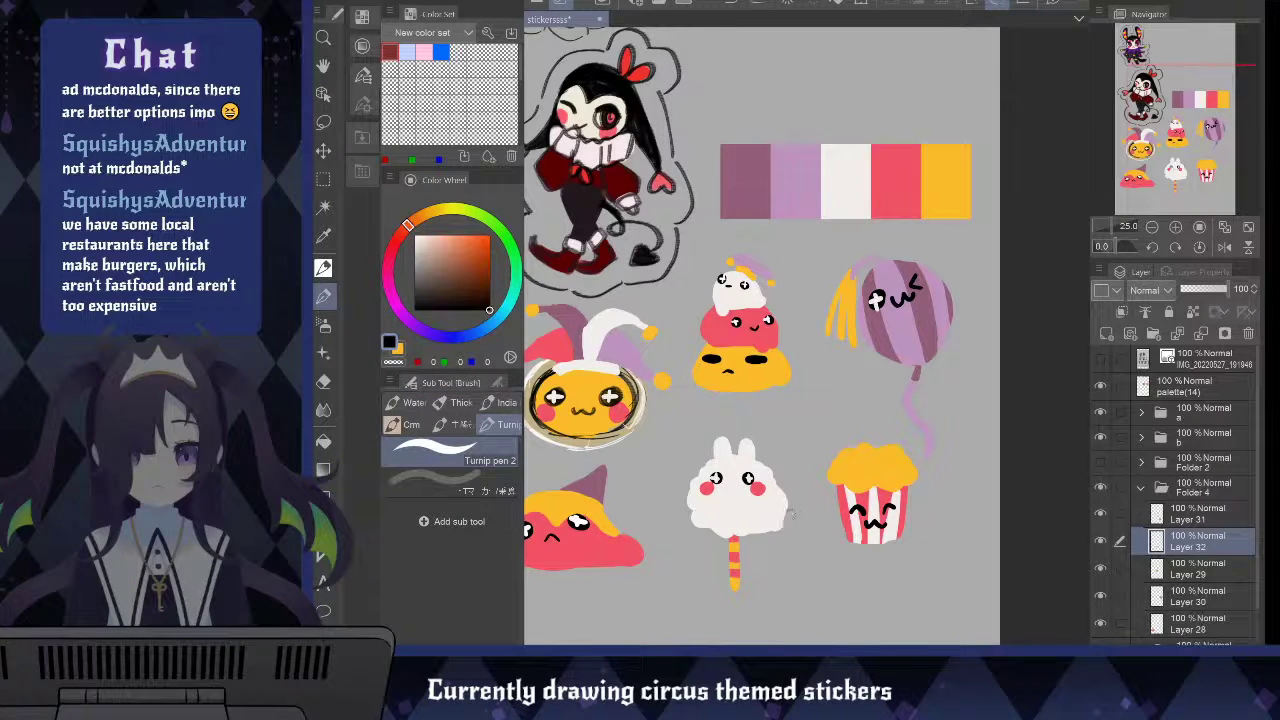
left_click_drag(729, 486, 741, 494)
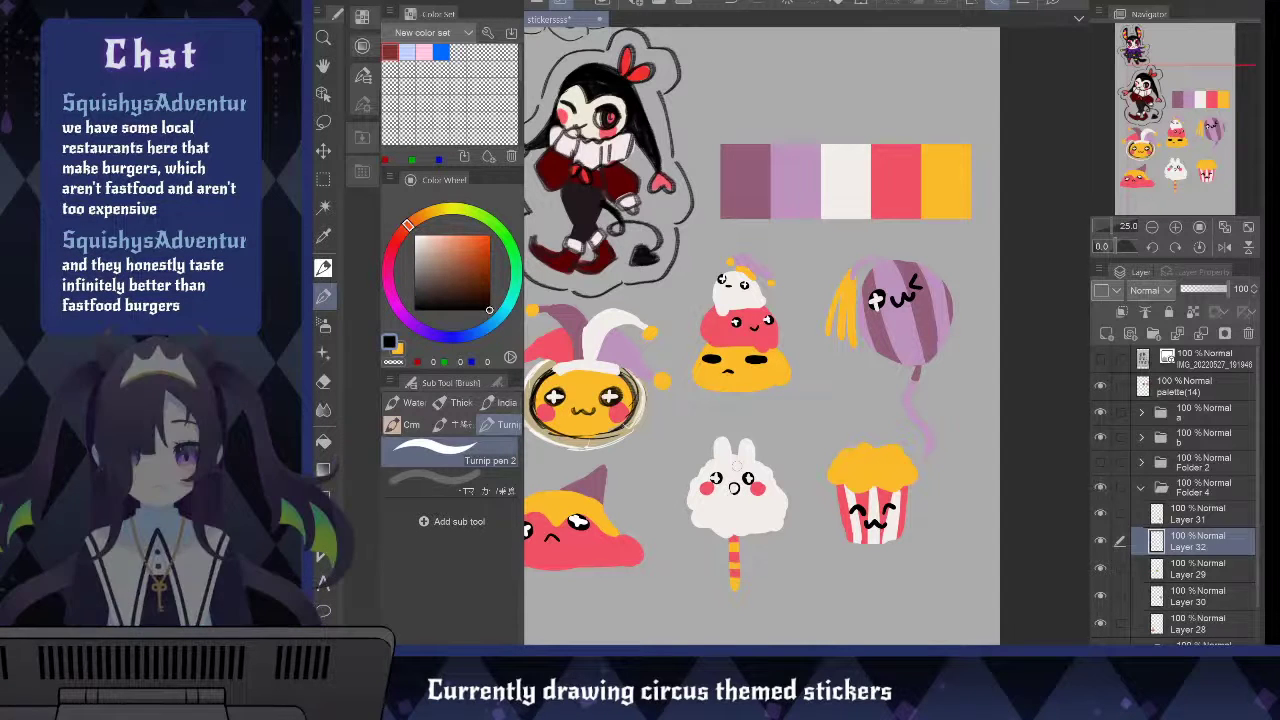
Switch to the yellow secondary color and paint small sparkles on either side of the cotton candy bunny
key("x")
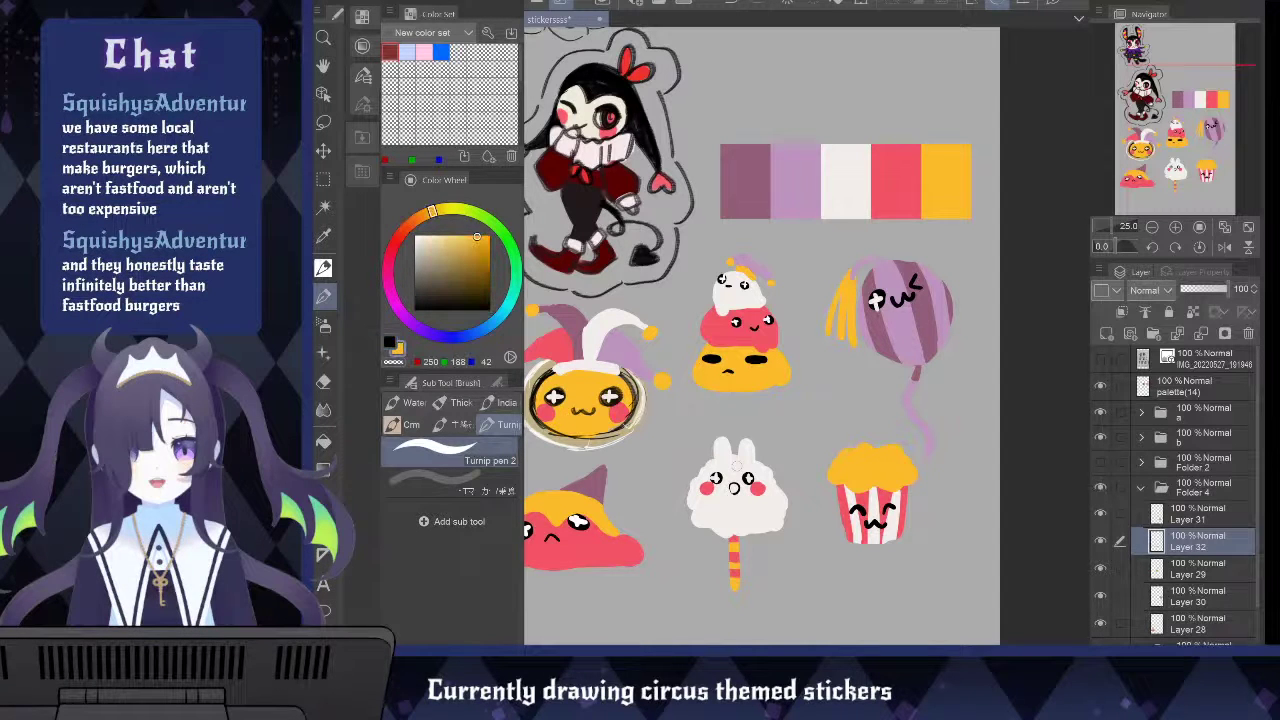
left_click_drag(764, 454, 774, 464)
left_click_drag(694, 527, 695, 546)
scroll(706, 532, "down", 2)
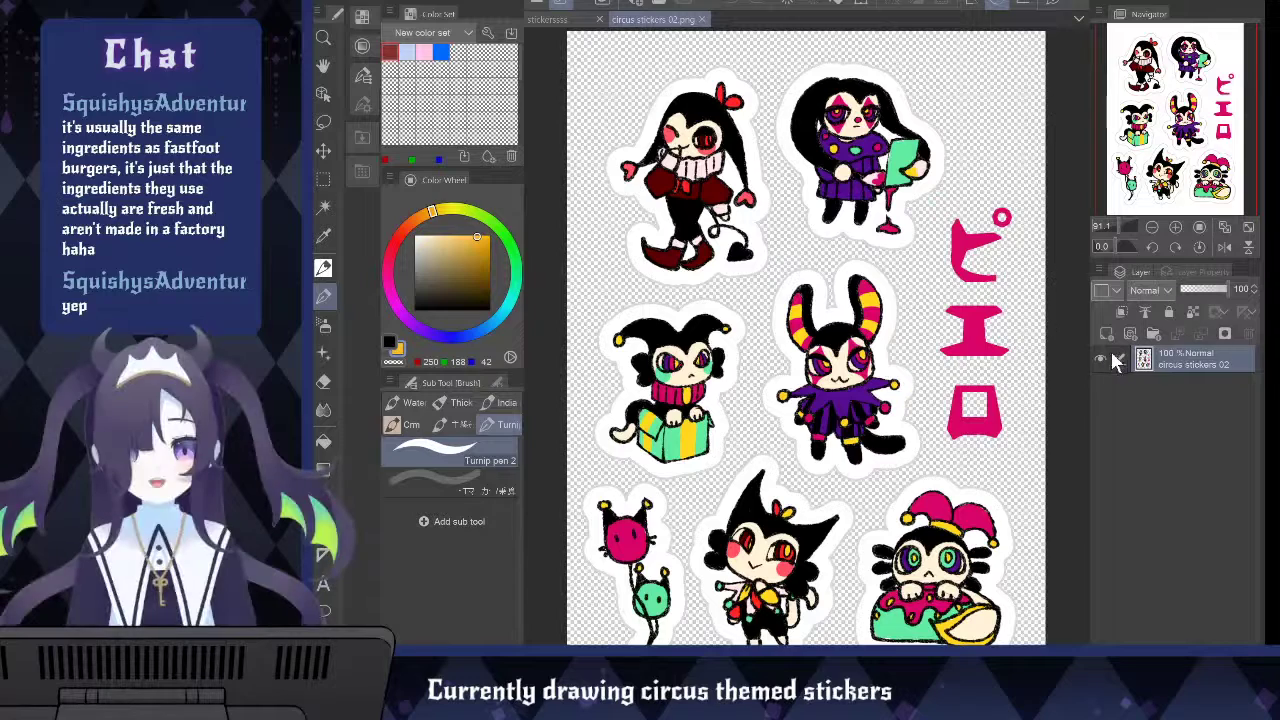
Add a blank layer in circus stickers 02.png and delete the original sticker artwork layer
left_click(1102, 358)
key("ctrl+shift+n")
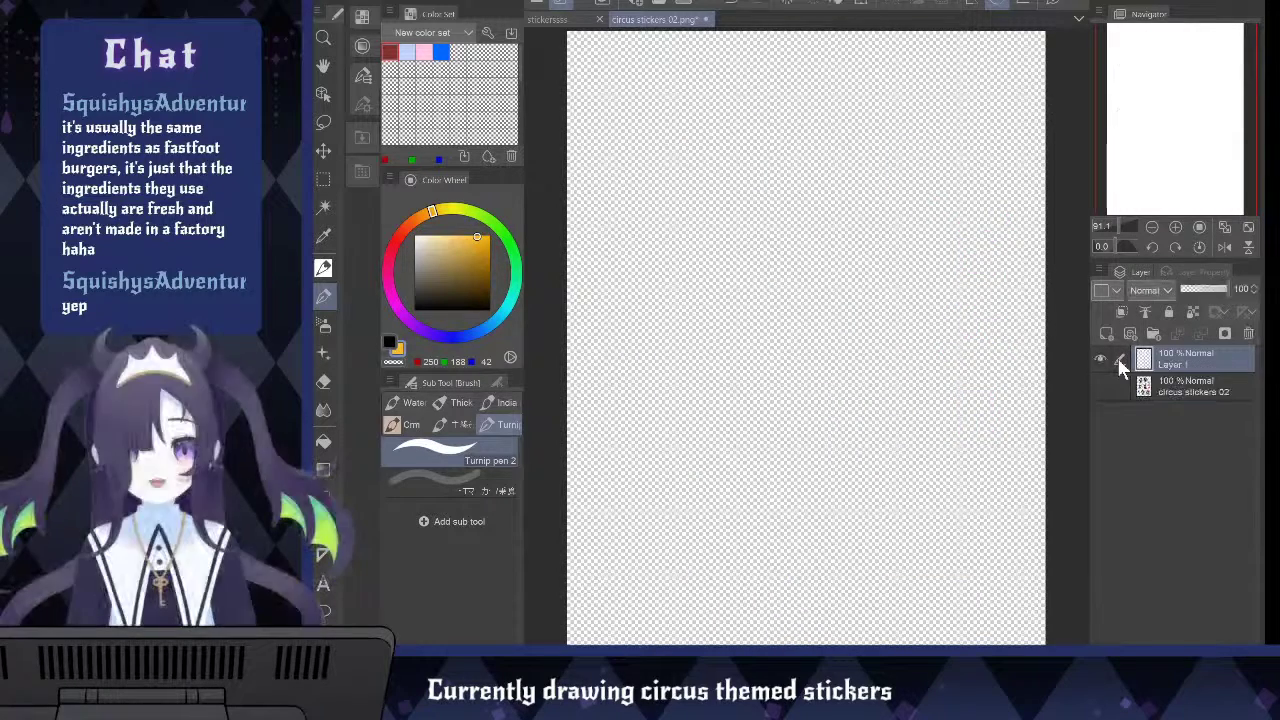
left_click(1202, 380)
left_click(1249, 334)
scroll(614, 529, "down", 2)
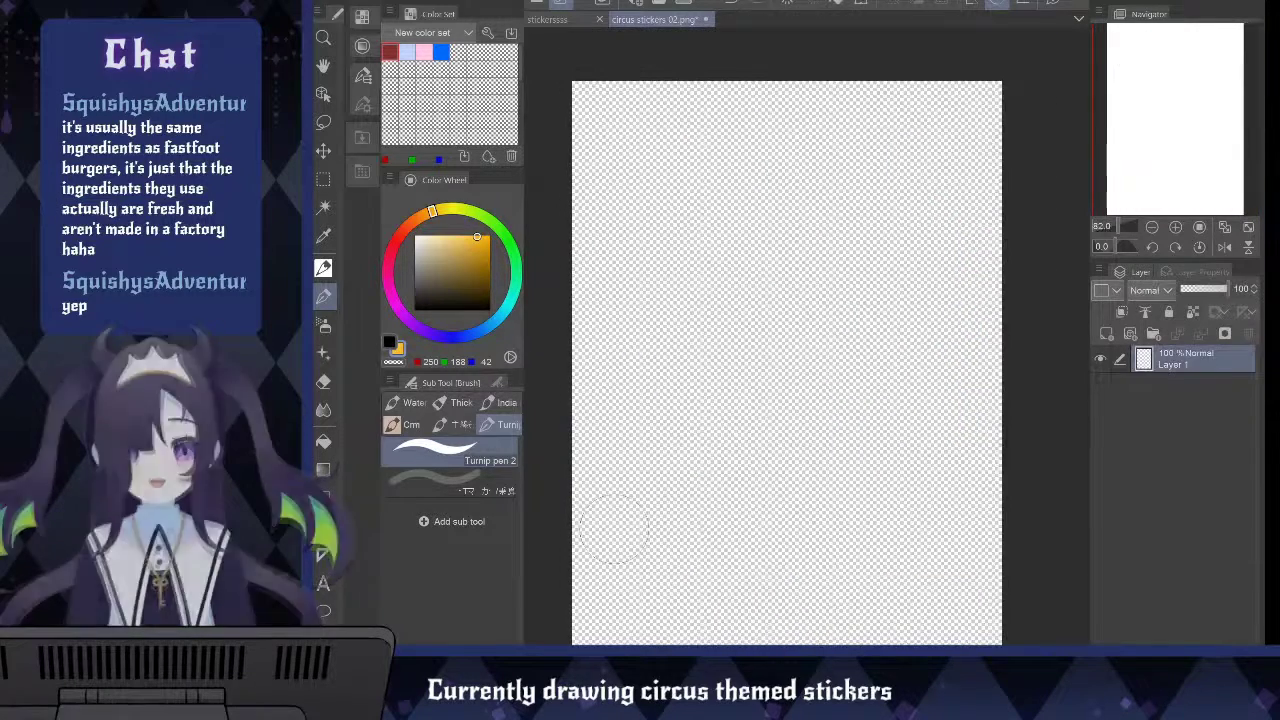
Copy Folder 4 and Folder 3 from the original sticker drawing and paste them into circus stickers 02.png
left_click(558, 21)
left_click(1200, 490)
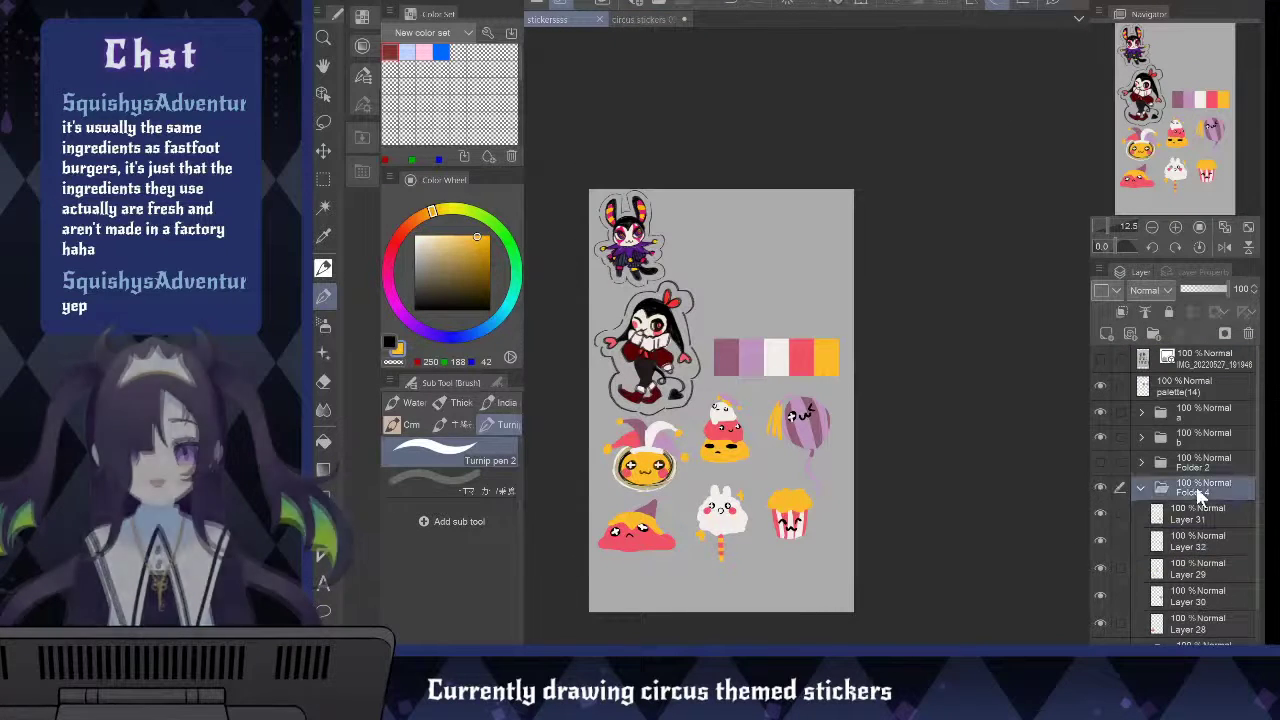
left_click(1099, 485)
left_click(1099, 485)
left_click(1101, 437)
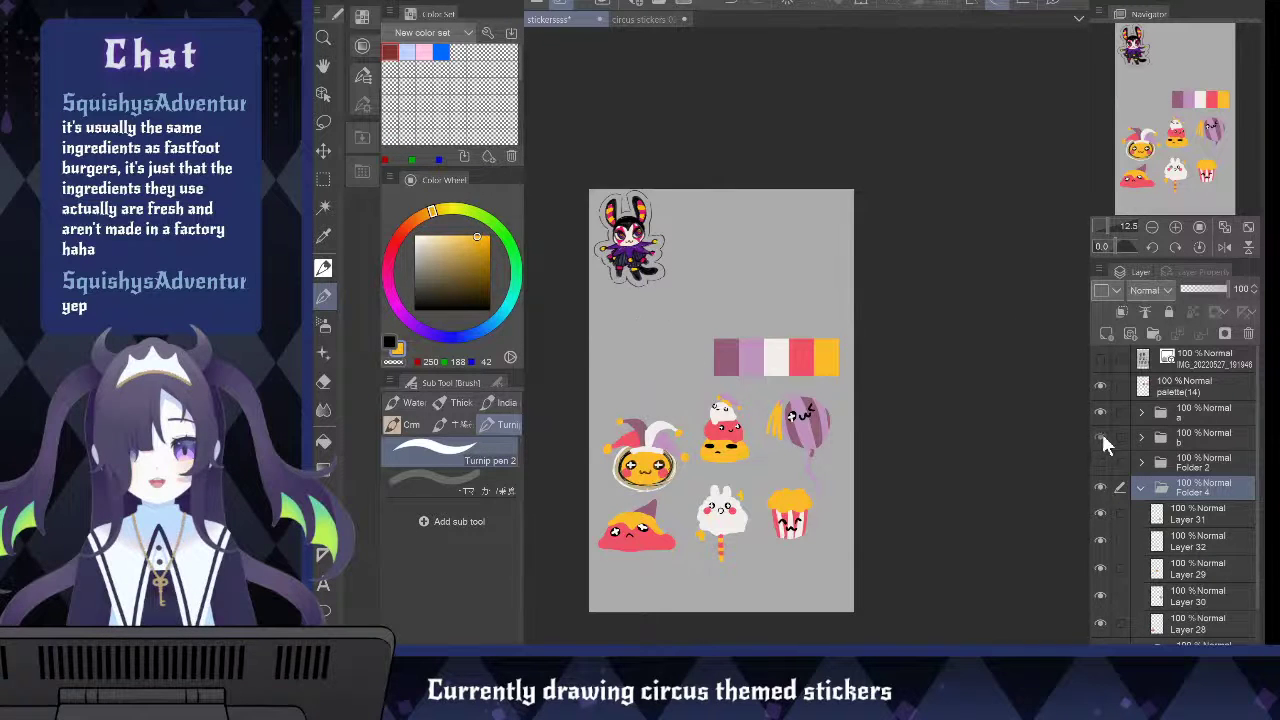
left_click(1100, 437)
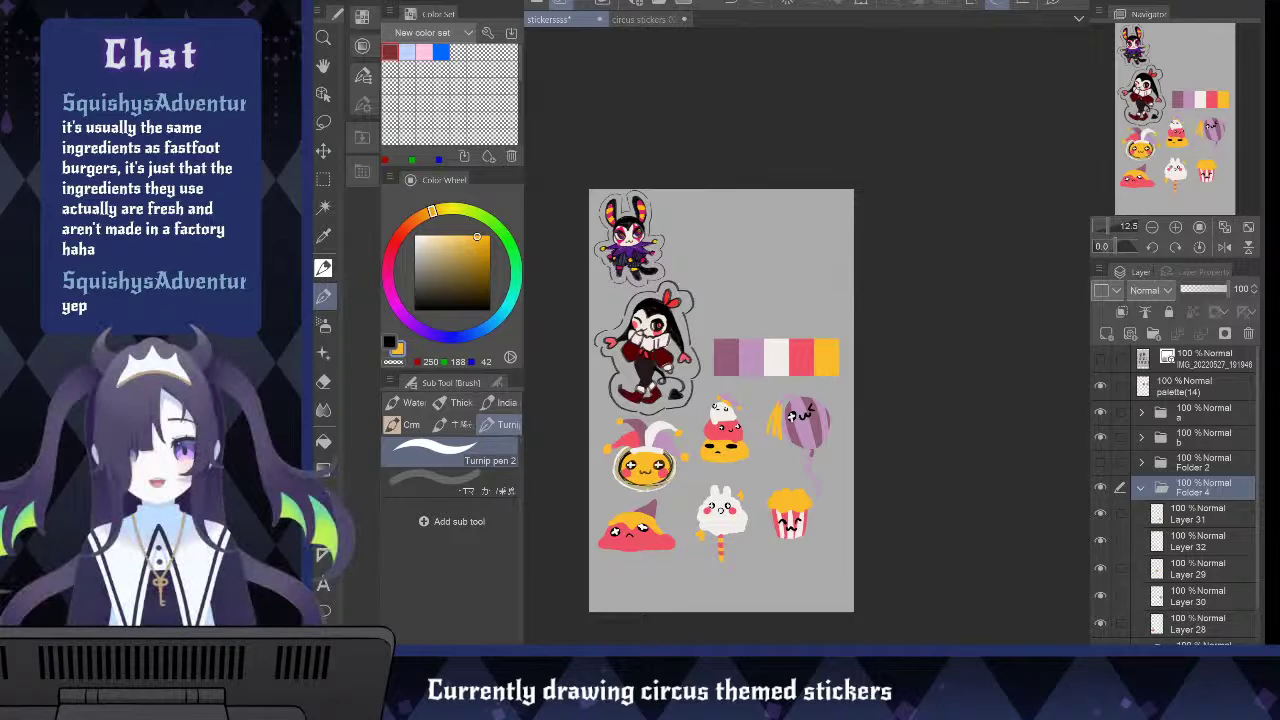
left_click(636, 19)
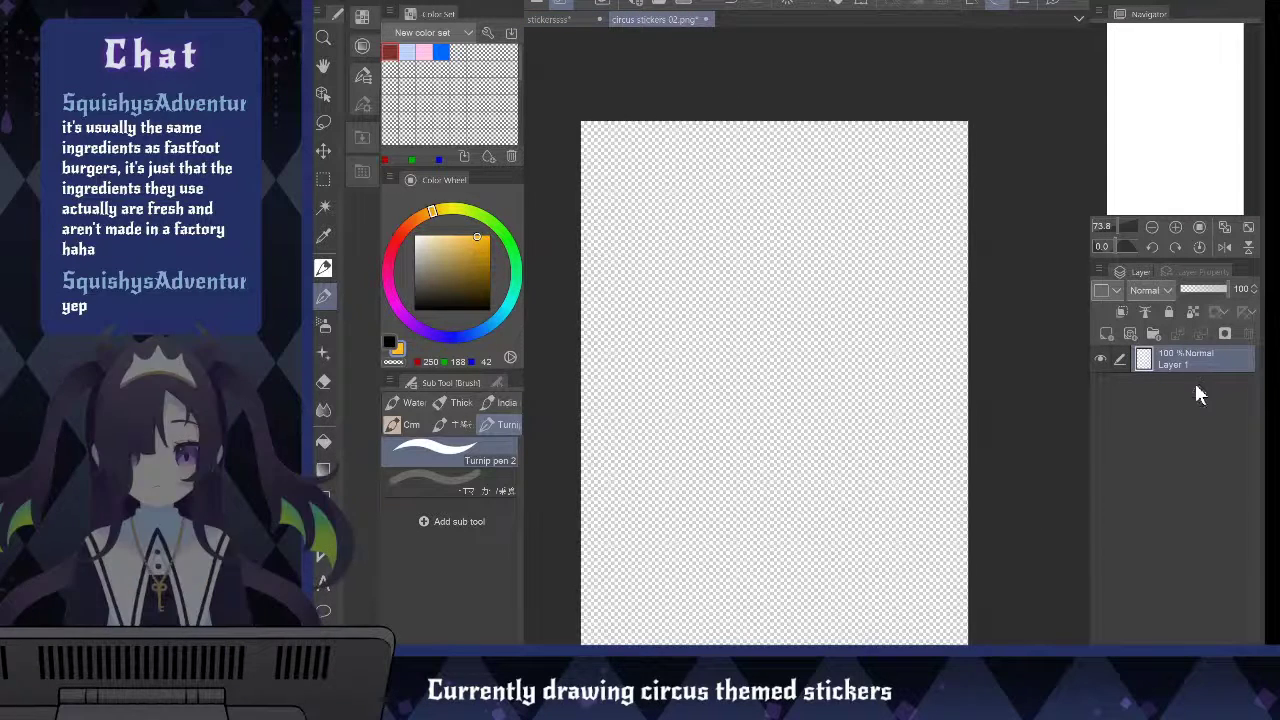
key("ctrl+v")
scroll(654, 363, "down", 1)
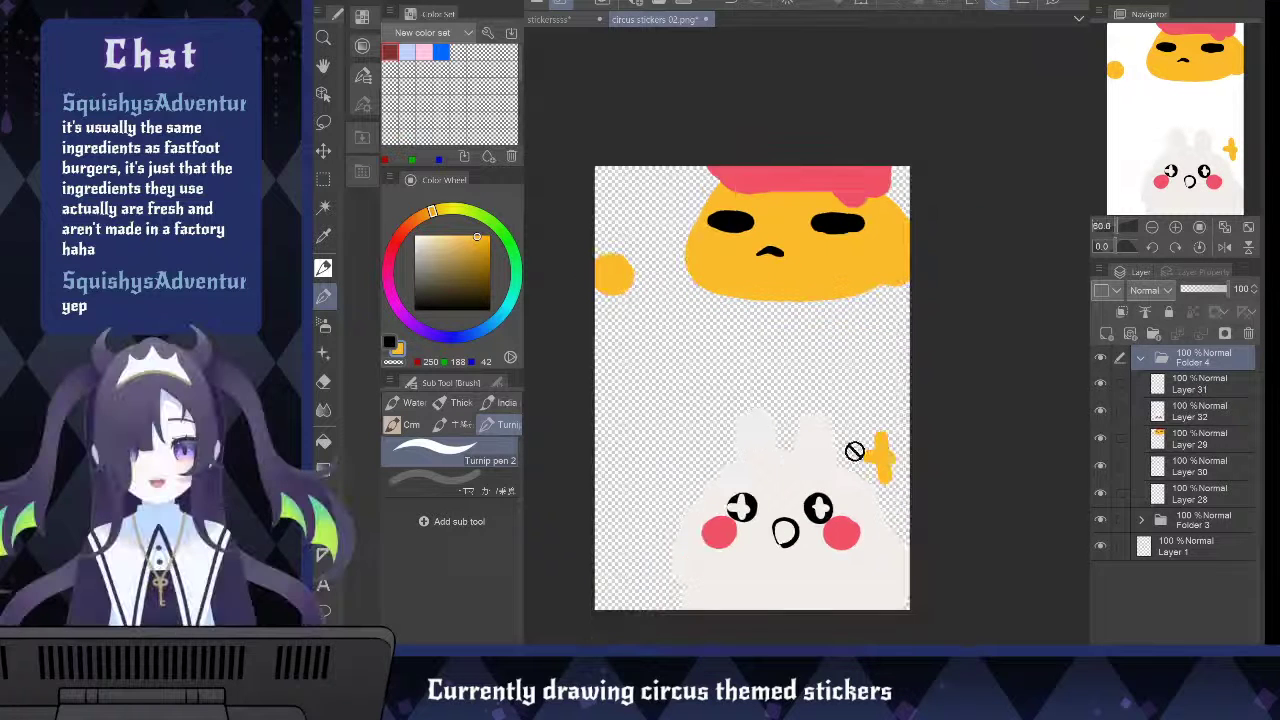
Sample the original drawing's gray background (RGB 171, 171, 171) and fill Layer 1 of circus stickers 02.png with a full-canvas rectangle
left_click(1170, 550)
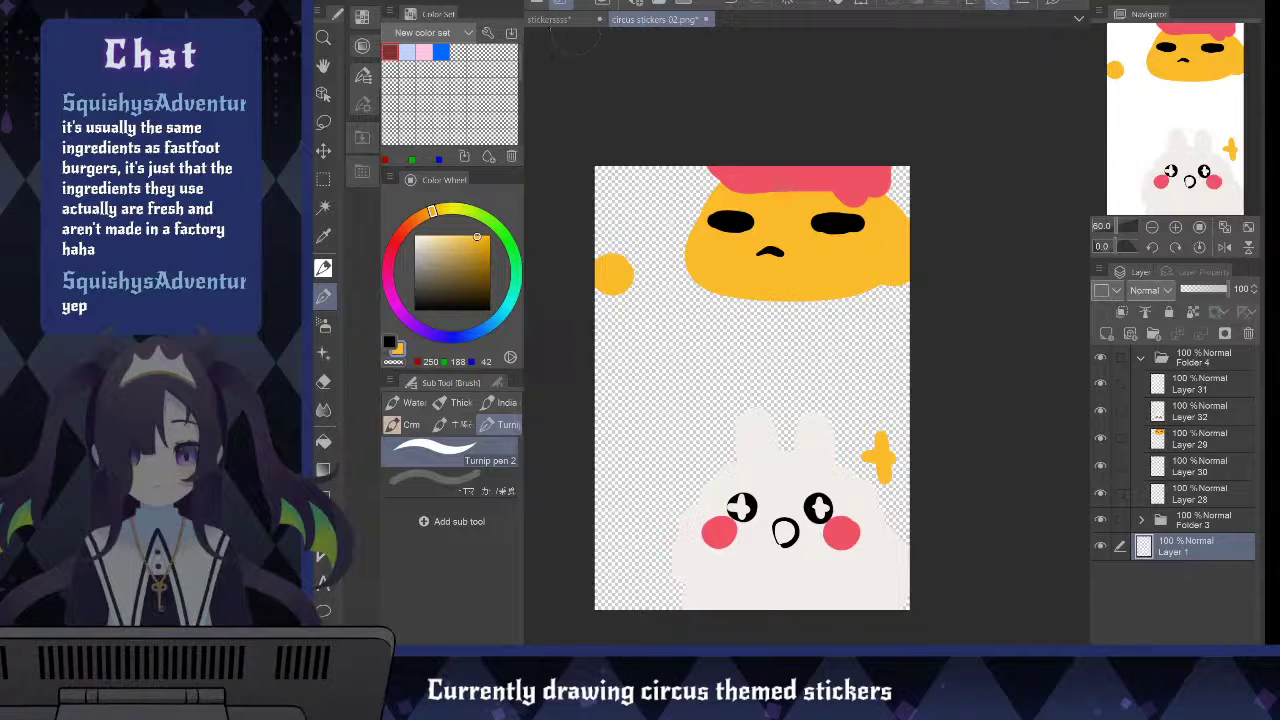
left_click(575, 20)
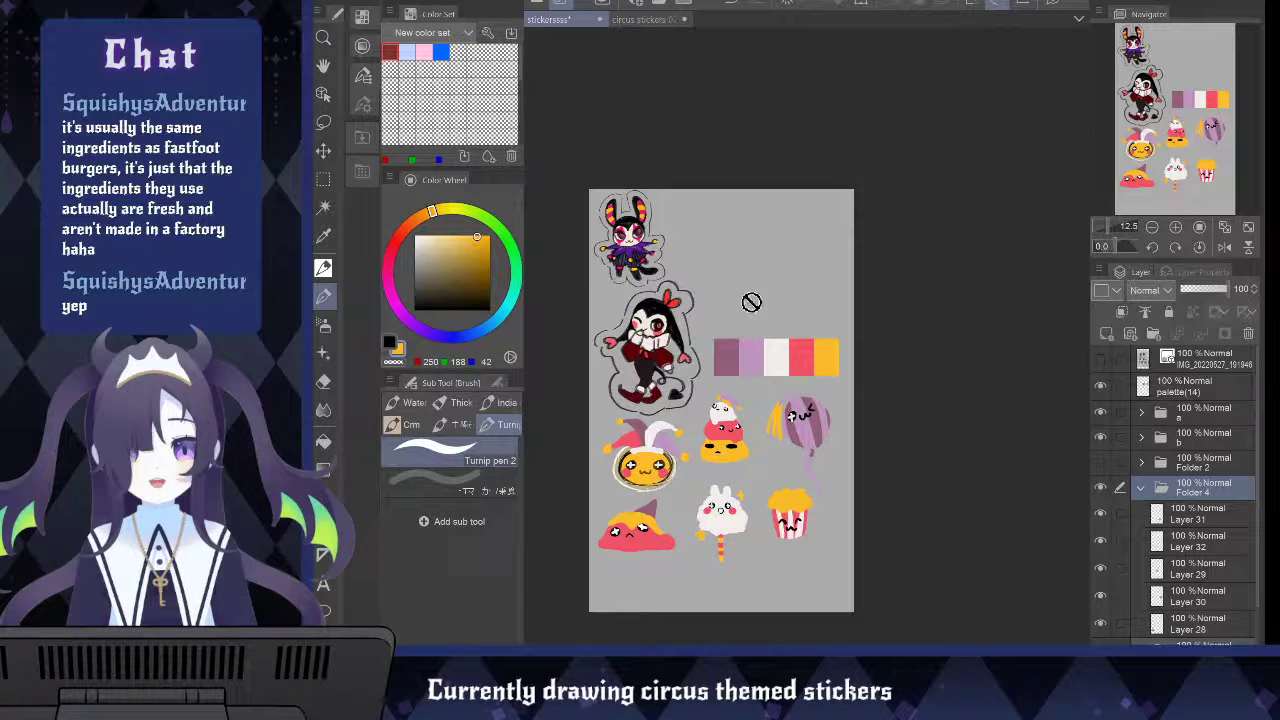
left_click(632, 20)
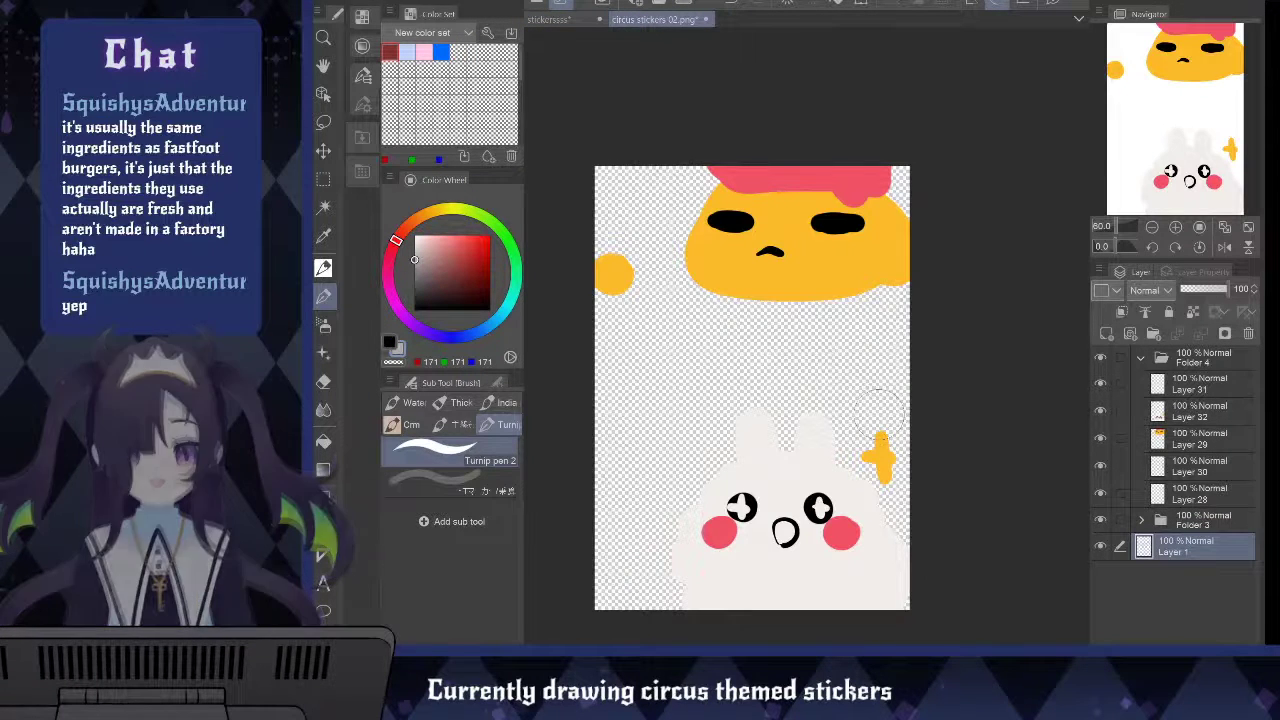
key("u")
left_click_drag(566, 138, 988, 646)
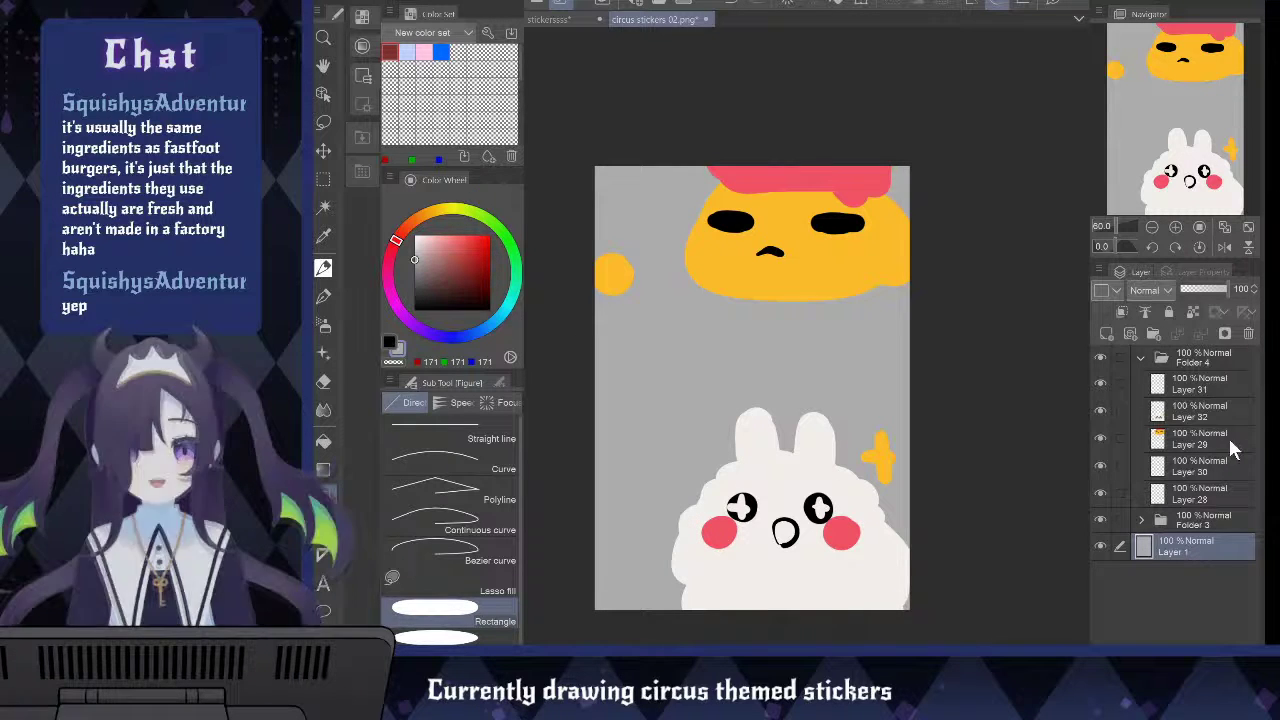
Scale down Folder 4 and Folder 3 together so all six stickers fit across the lower middle of the sheet
left_click(1194, 362)
left_click(1204, 517, "ctrl")
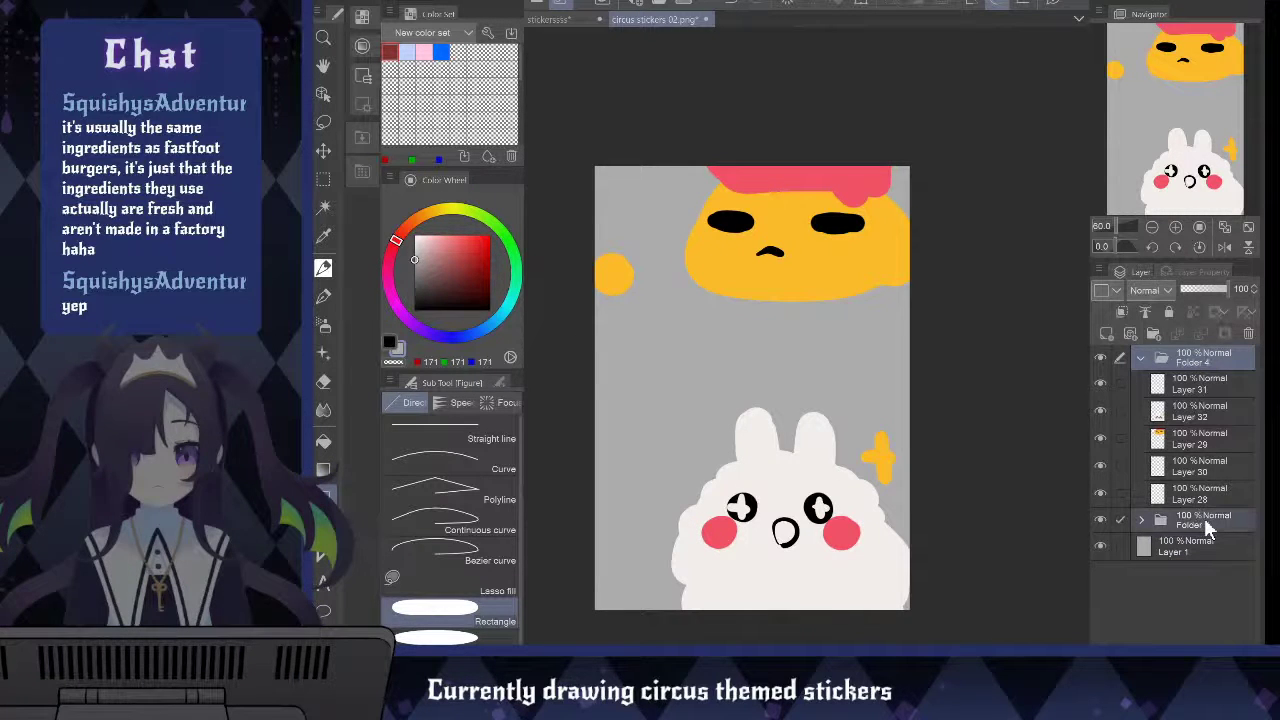
key("ctrl+t")
scroll(783, 470, "down", 5)
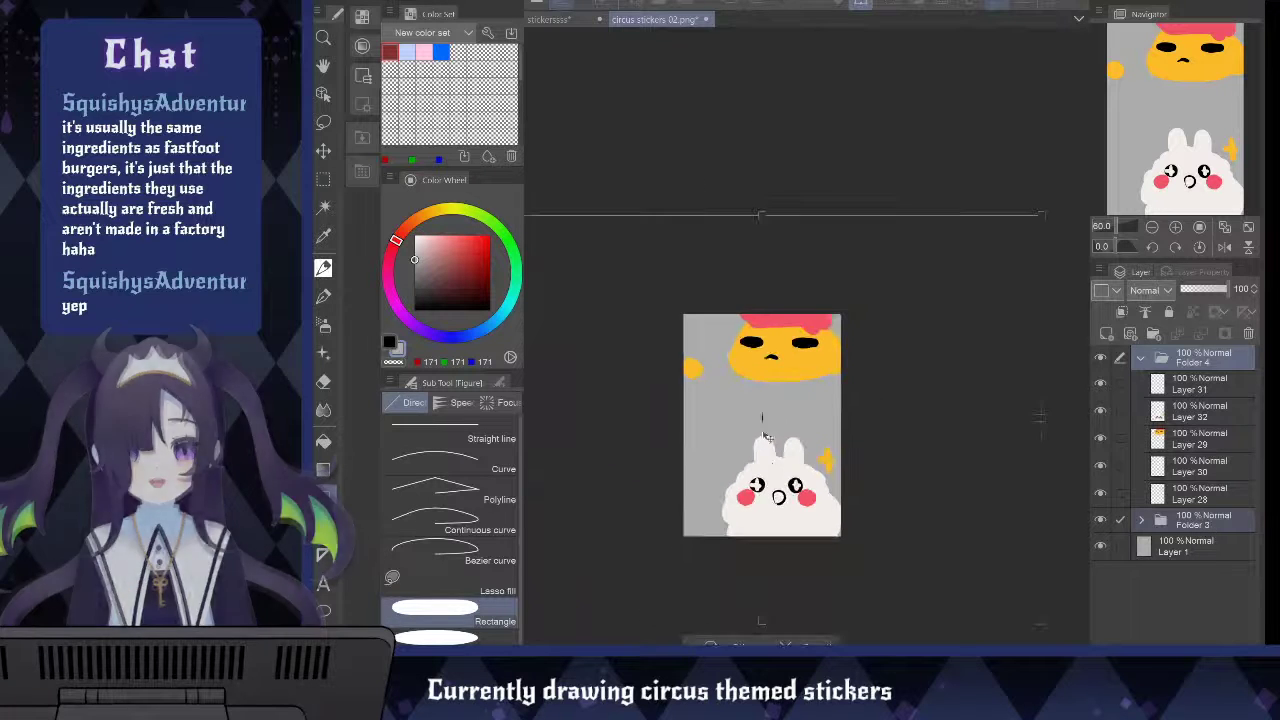
left_click_drag(763, 245, 790, 445)
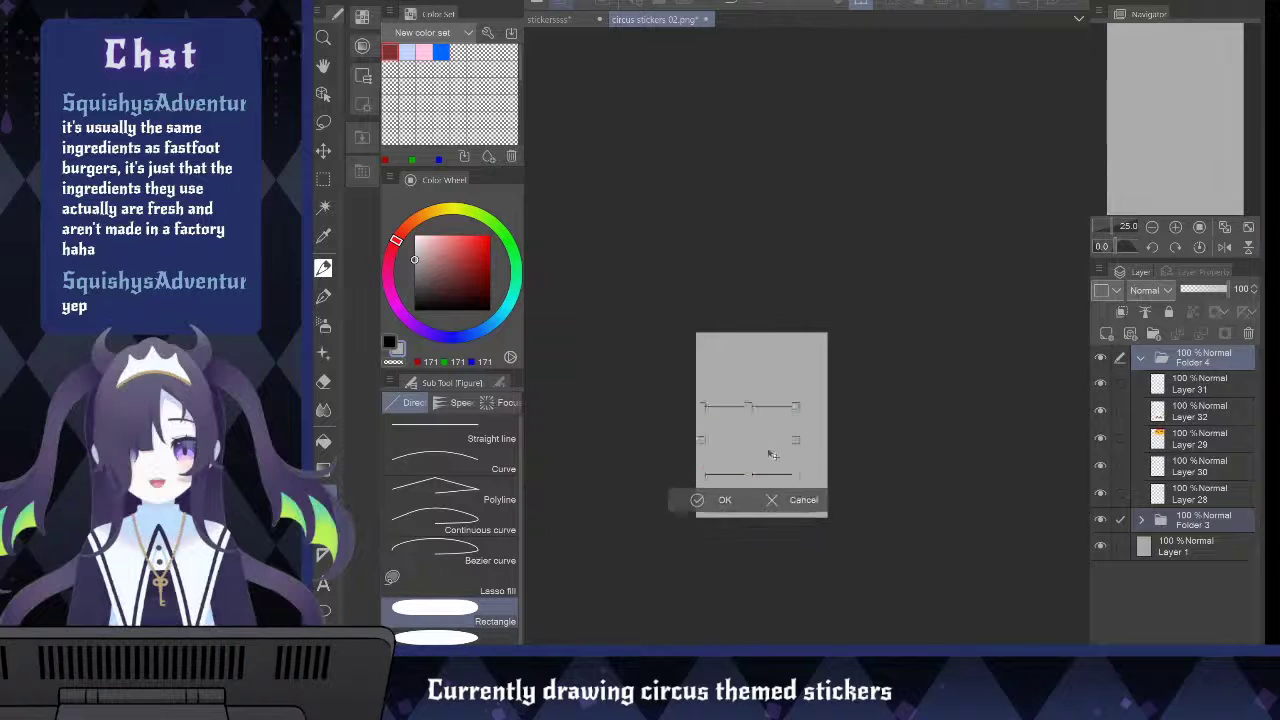
scroll(775, 428, "up", 2)
scroll(775, 428, "up", 4)
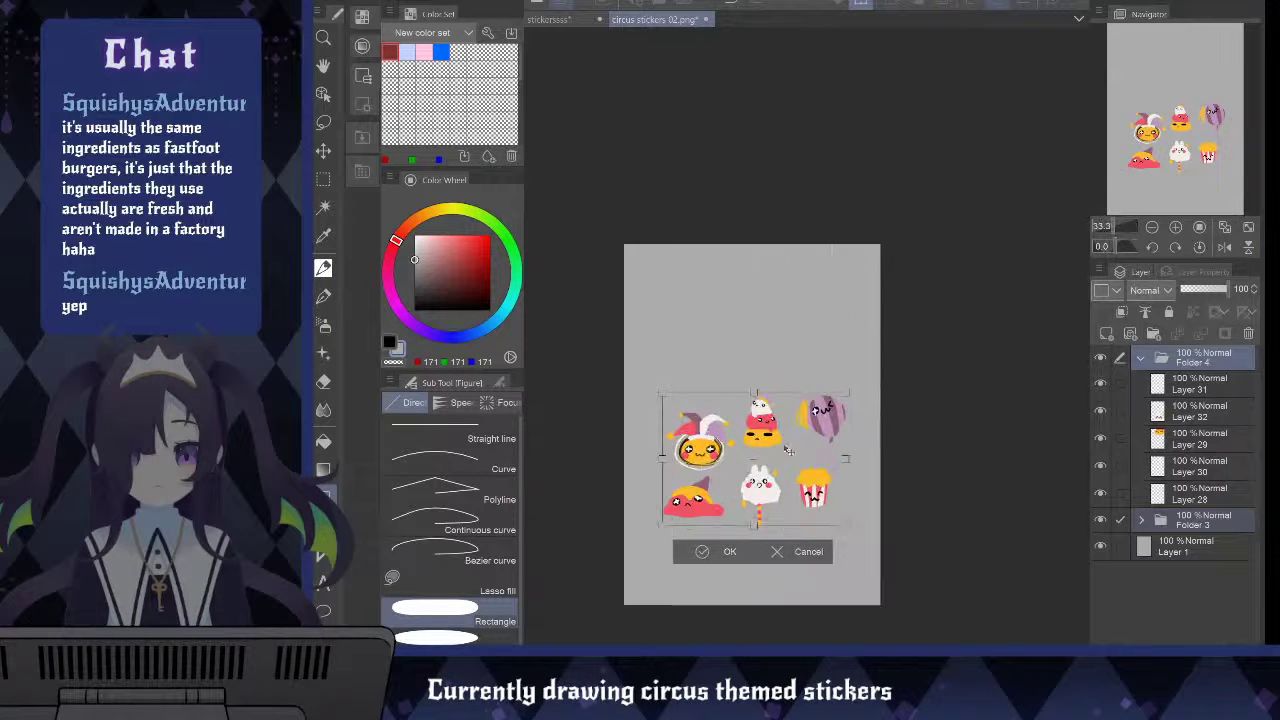
scroll(782, 463, "up", 2)
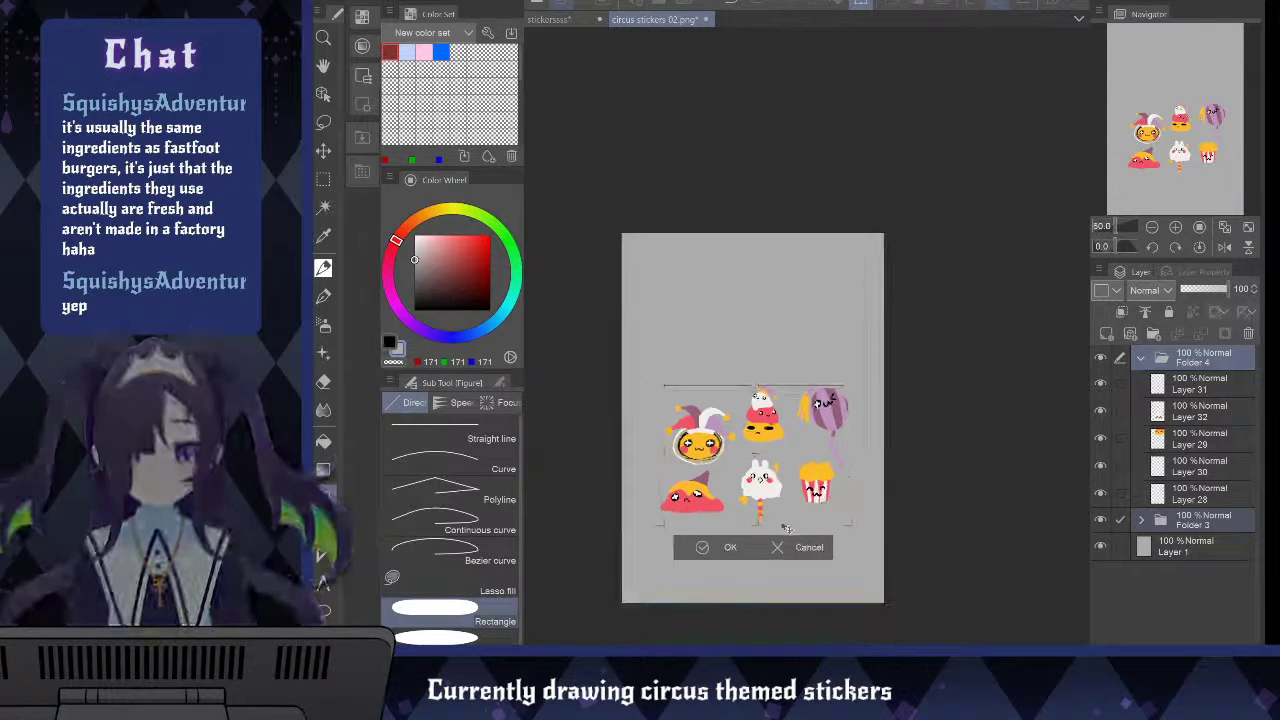
key("Return")
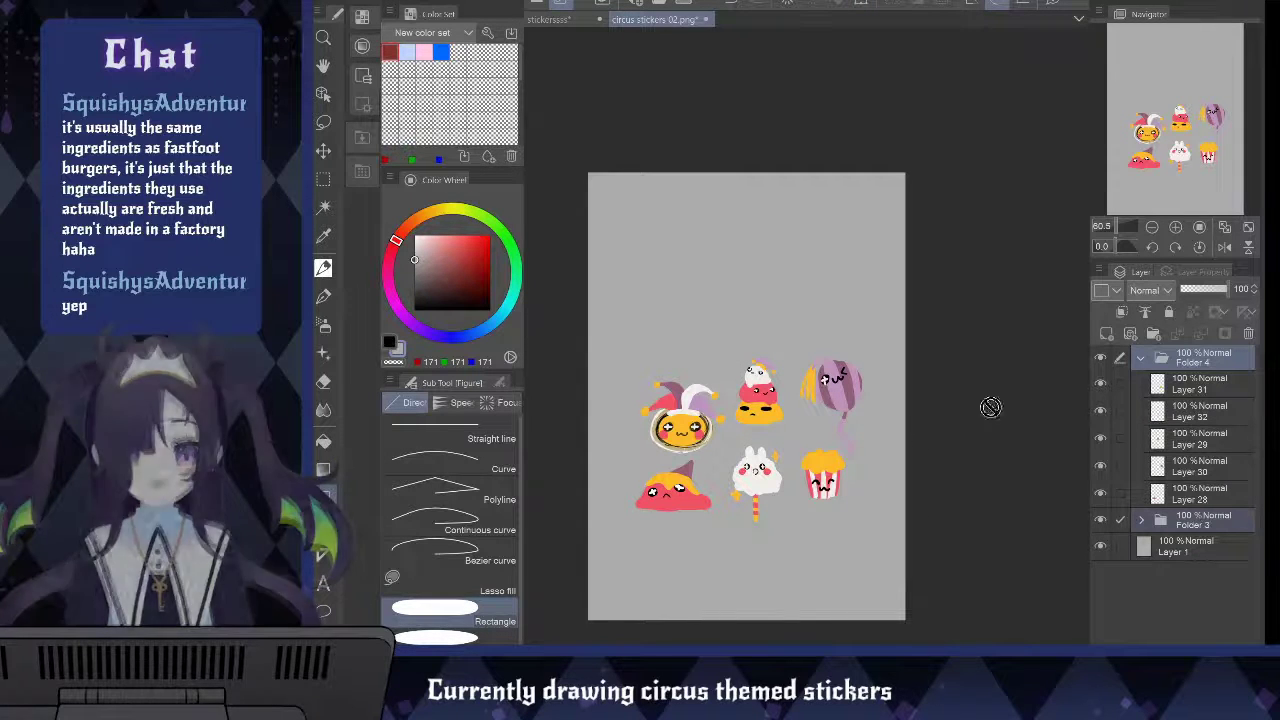
Merge Folder 3 into a single layer, move the layers out of Folder 4, and delete the empty folder
left_click(1196, 526)
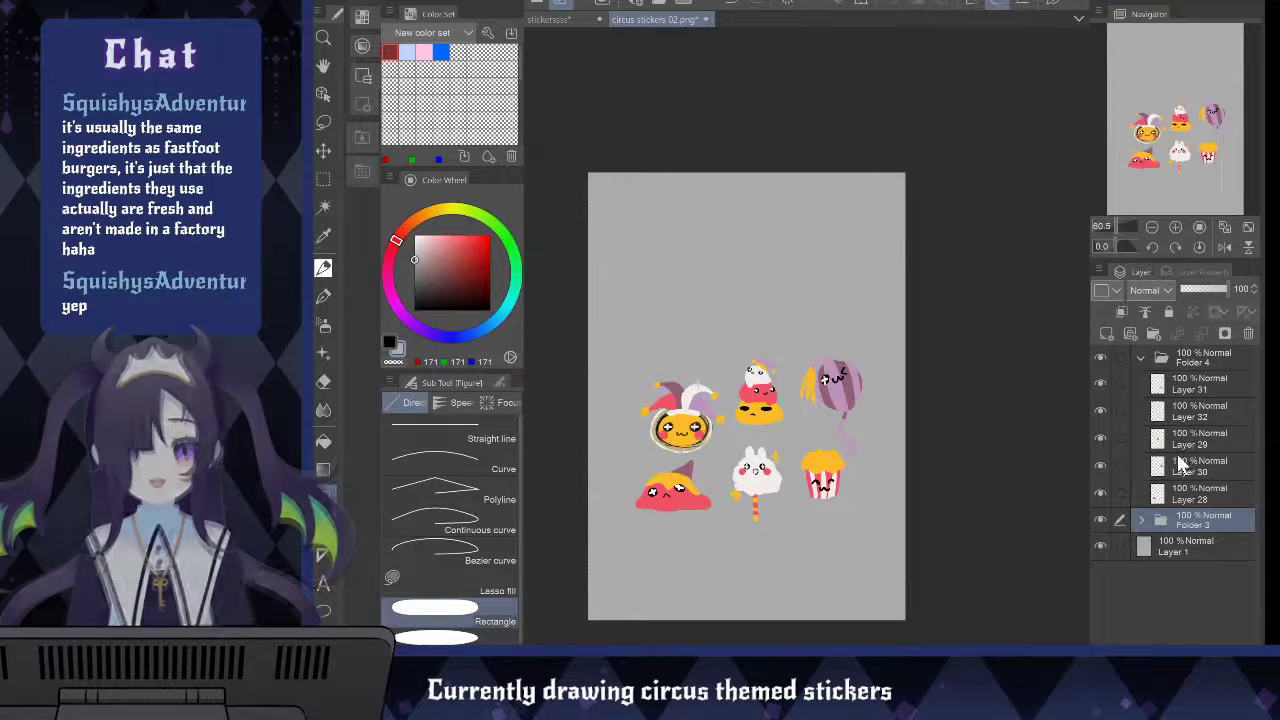
key("shift+alt+e")
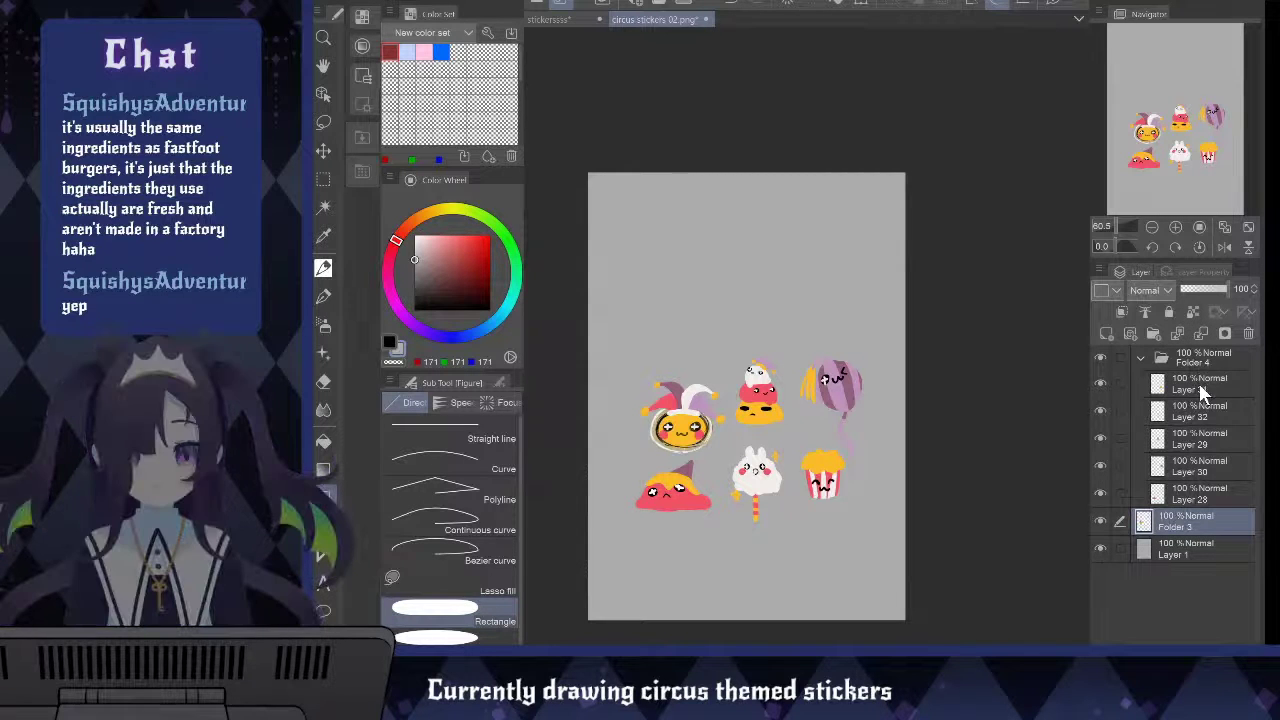
left_click(1198, 380)
left_click(1212, 491, "shift")
left_click_drag(1202, 377, 1206, 516)
left_click(1205, 362)
left_click(1248, 334)
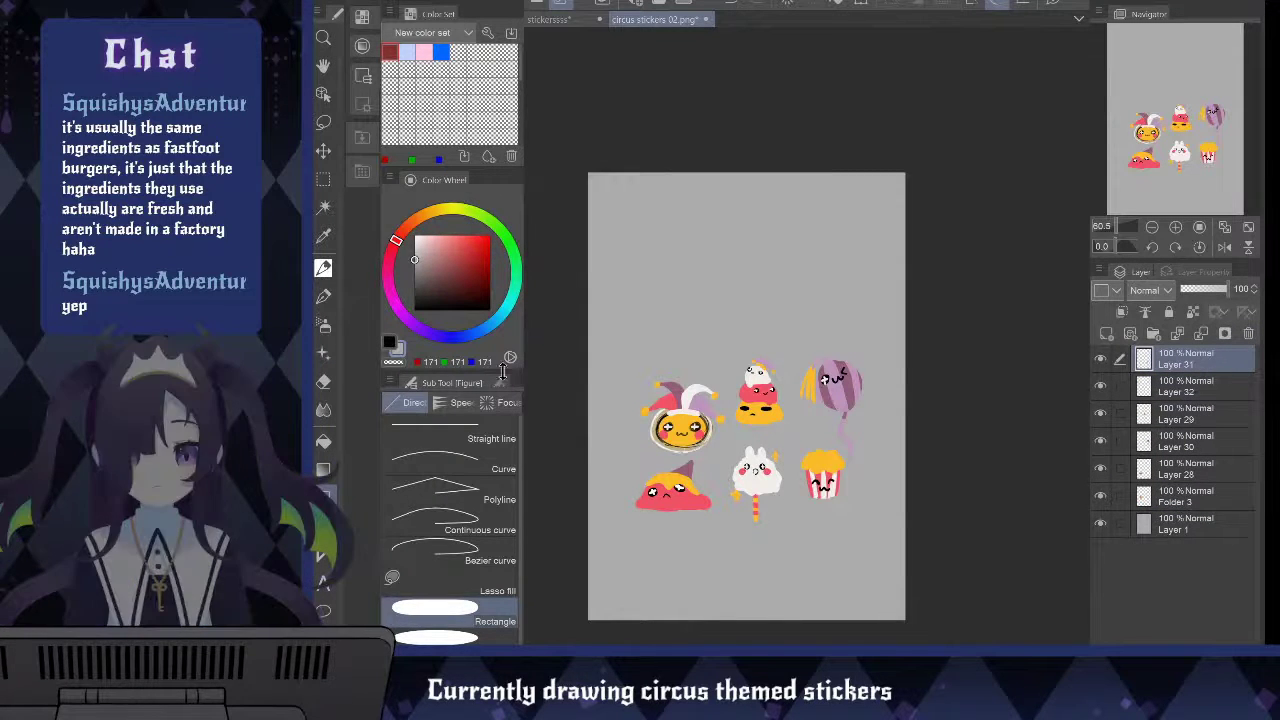
Switch to the Move layer tool and set it to move the object at the clicked position
key("k")
left_click(504, 381)
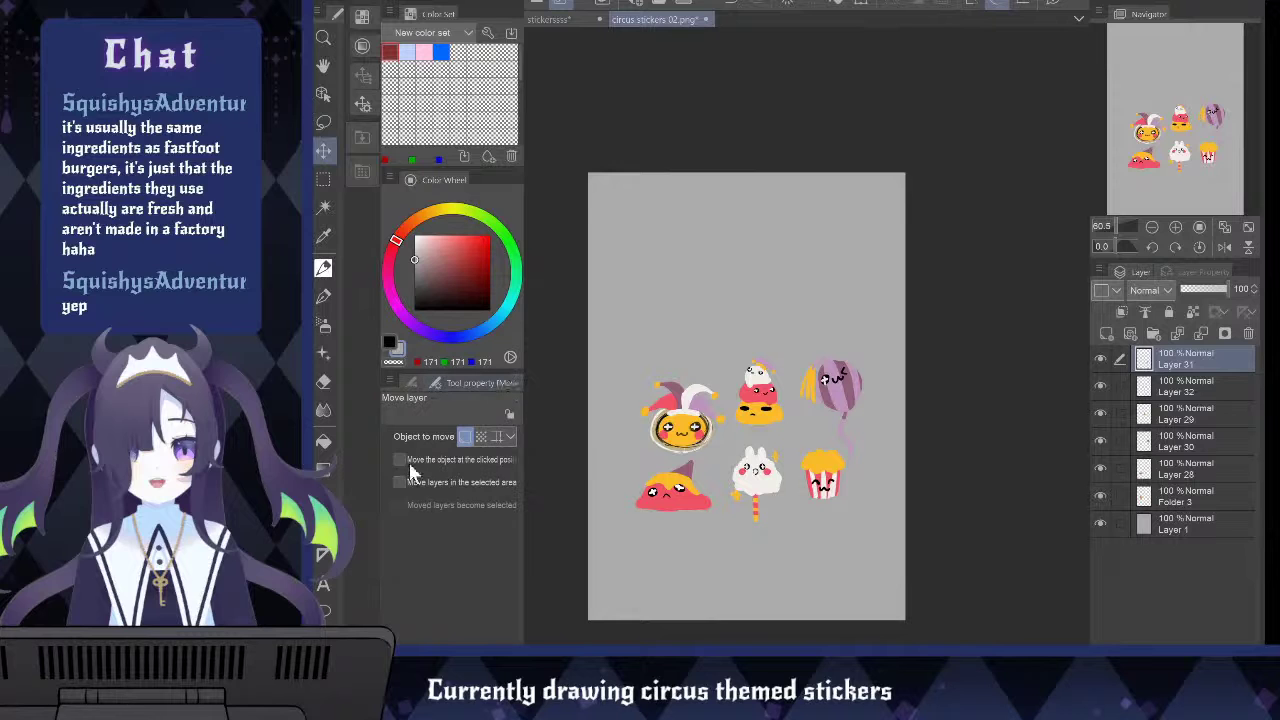
left_click(412, 381)
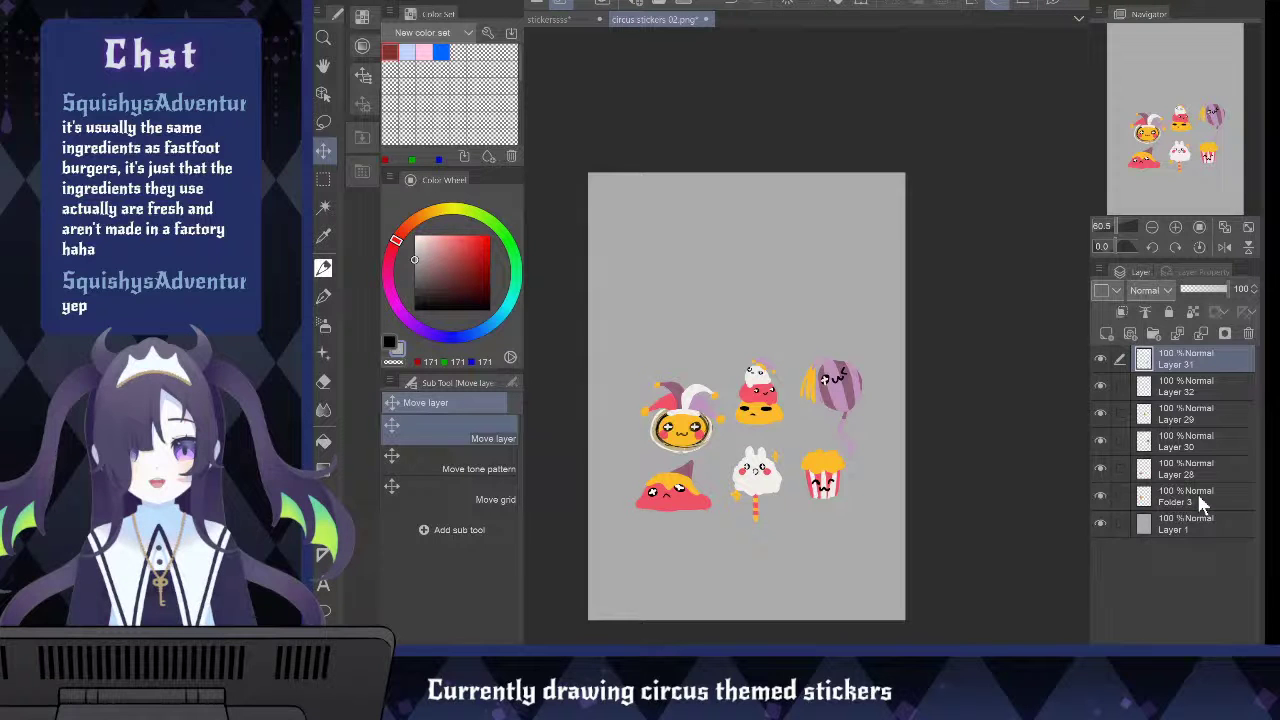
Create a new layer folder and place all six sticker layers inside it, leaving gray Layer 1 outside
key("ctrl+g")
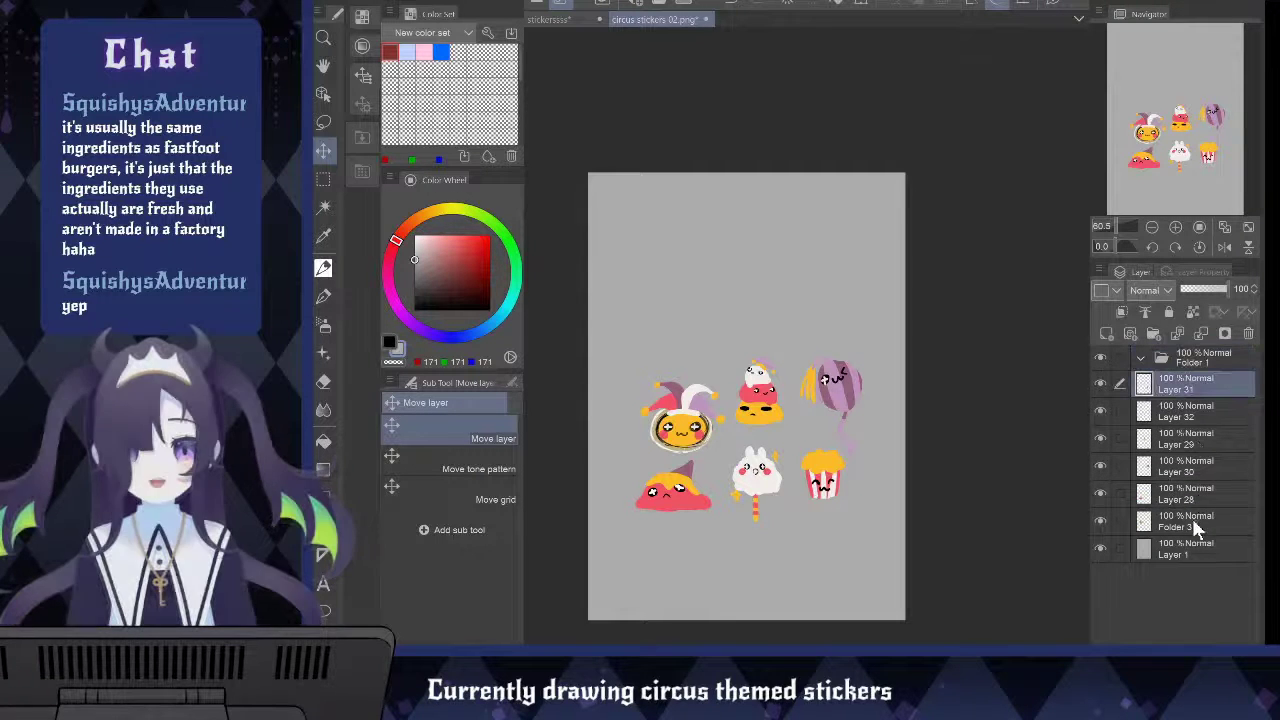
left_click(1192, 518, "shift")
left_click_drag(1201, 399, 1215, 355)
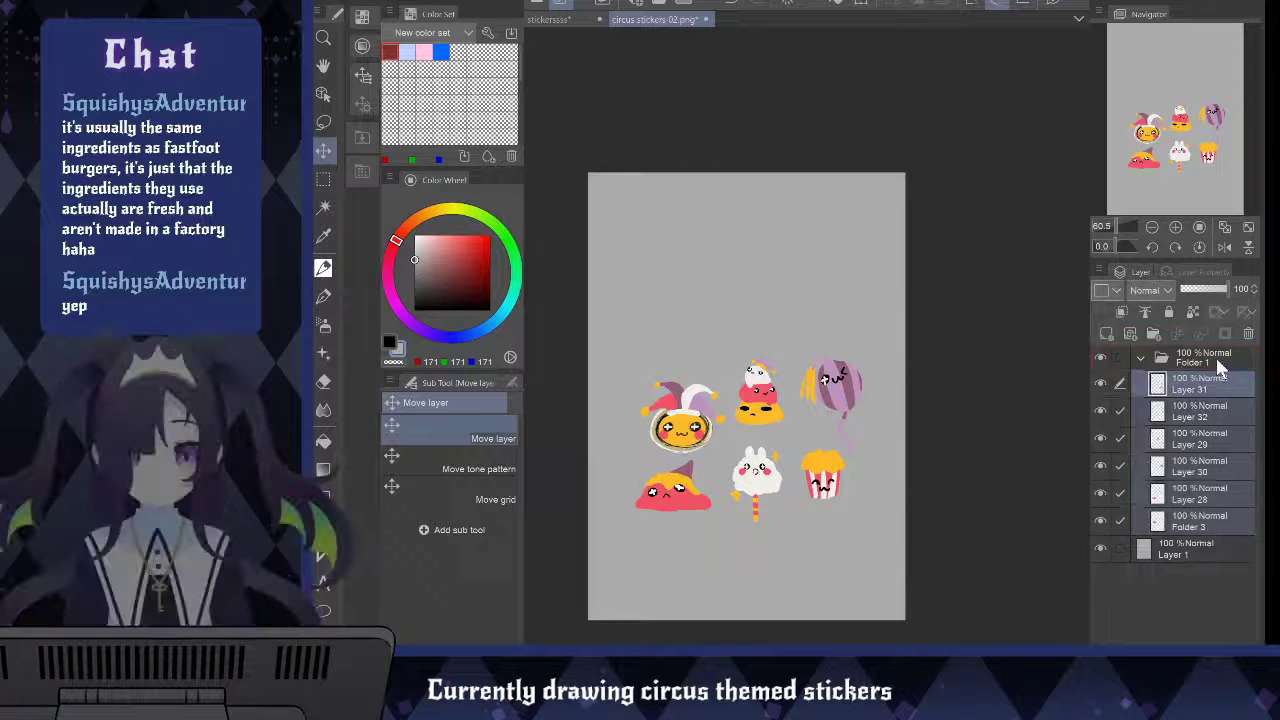
Enlarge Folder 1 so the six stickers span the full canvas width, and center the group on the sheet
left_click(1216, 360)
key("ctrl+t")
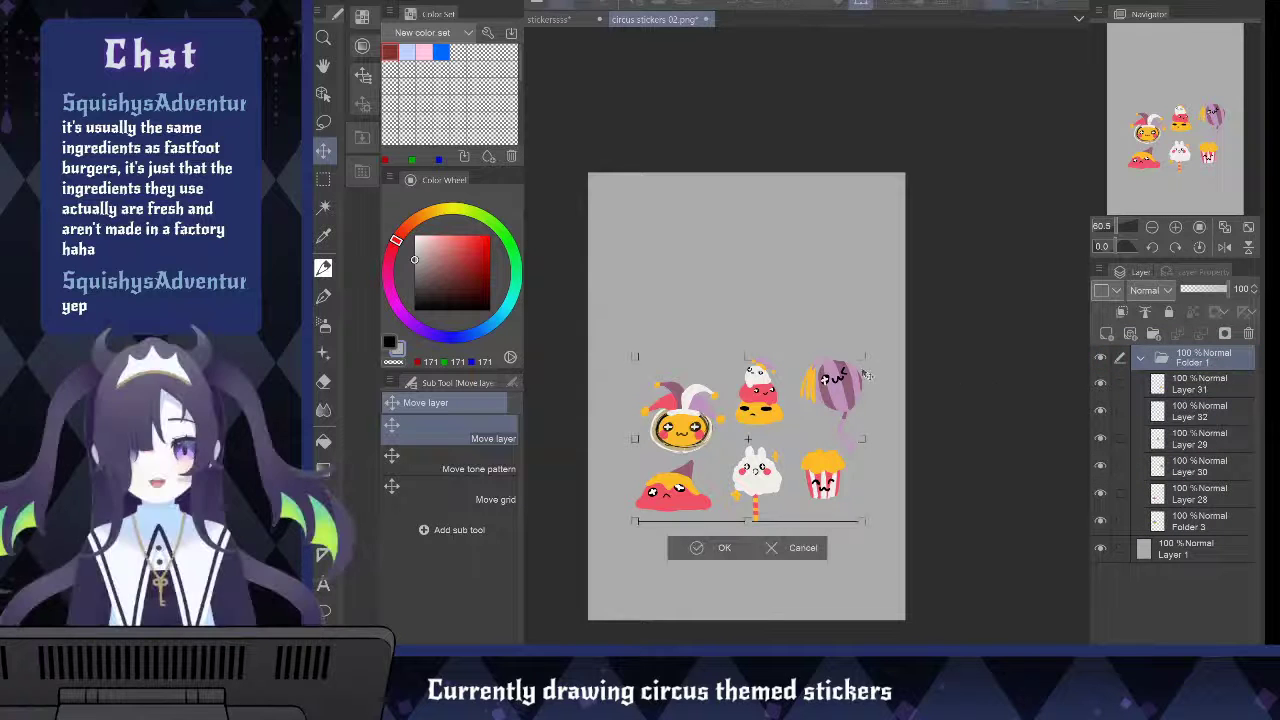
left_click_drag(862, 357, 956, 289)
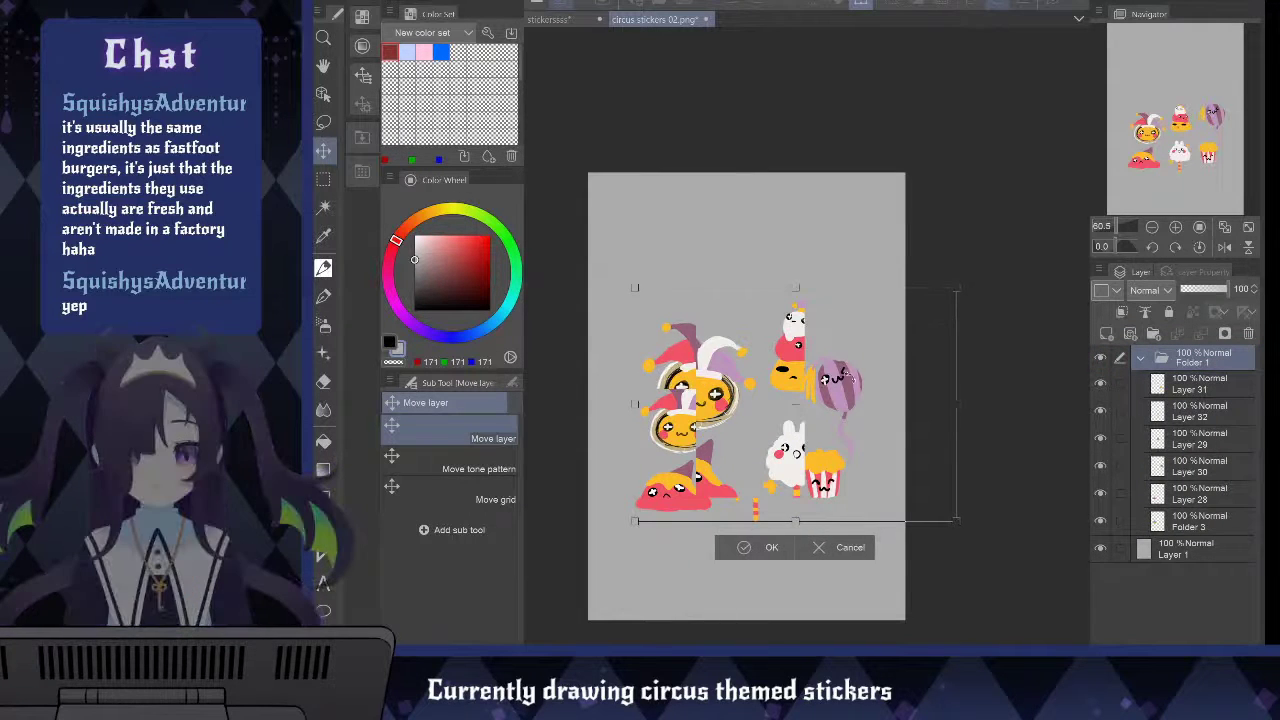
left_click_drag(800, 446, 754, 458)
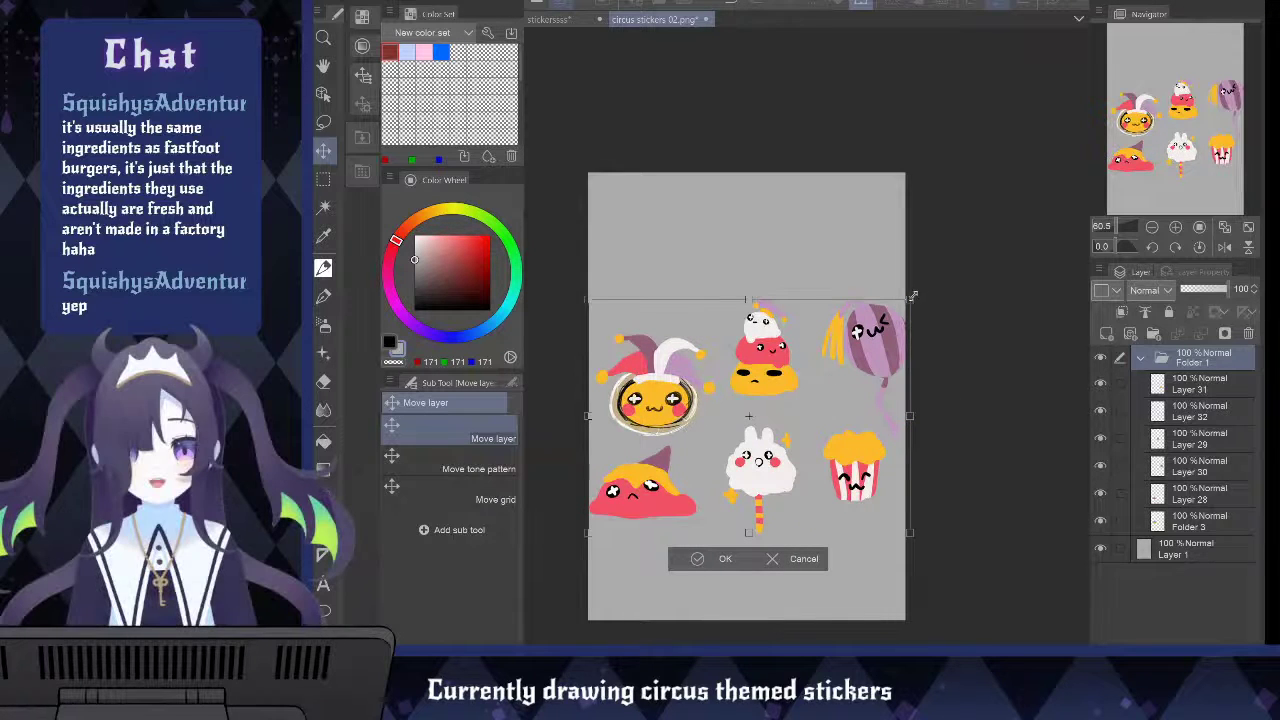
key("Return")
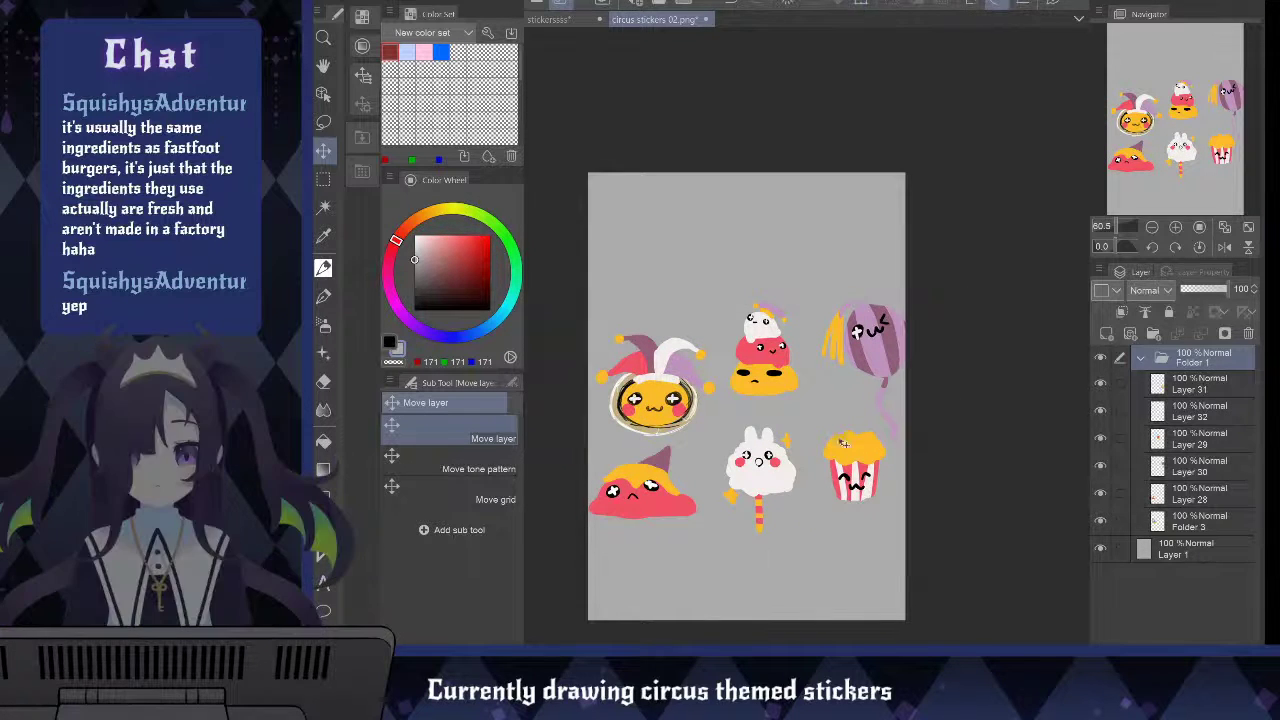
Move the popcorn and balloon stickers inward from the canvas edge and save the sheet as circus stickers 03
left_click_drag(841, 440, 794, 459)
left_click_drag(881, 371, 841, 385)
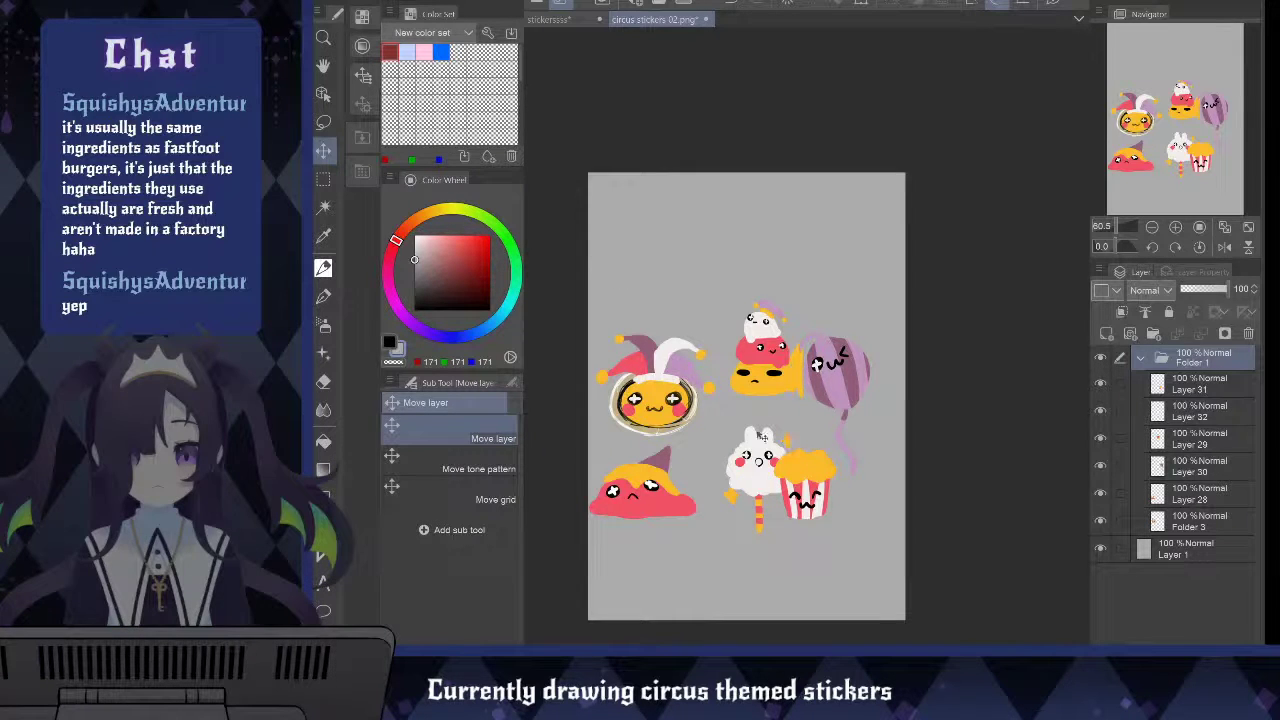
key("ctrl+s")
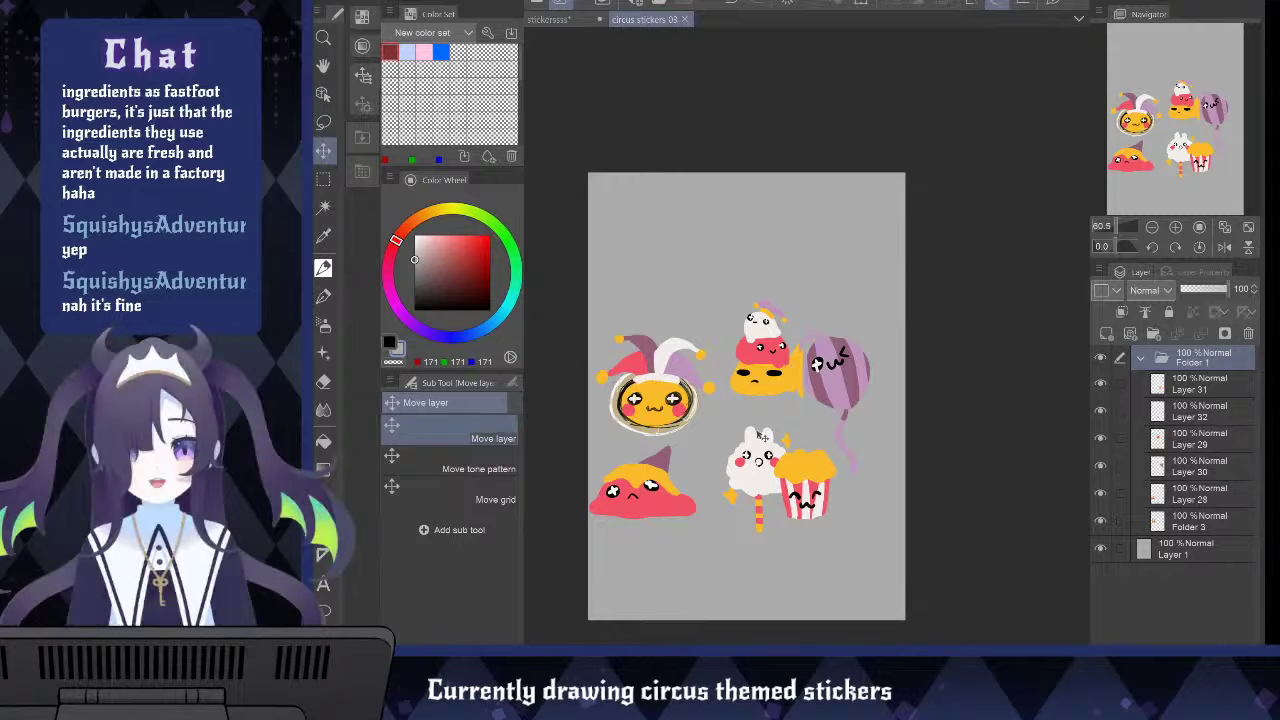
Spread out the stickers, with the jester at the sheet's upper left, balloon upper right, cotton candy central, and red blob at the bottom
left_click_drag(663, 410, 688, 283)
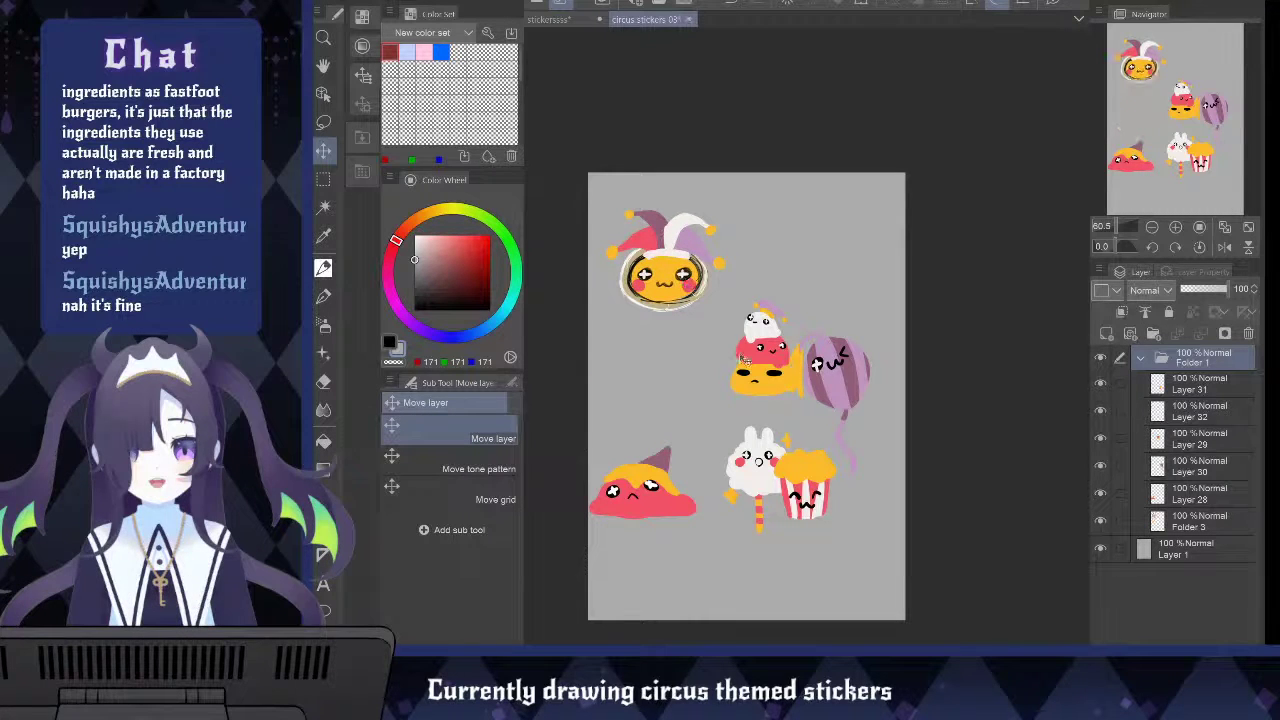
left_click_drag(742, 360, 629, 400)
left_click_drag(846, 352, 853, 222)
left_click_drag(762, 472, 750, 345)
left_click_drag(805, 490, 826, 383)
left_click_drag(643, 513, 730, 543)
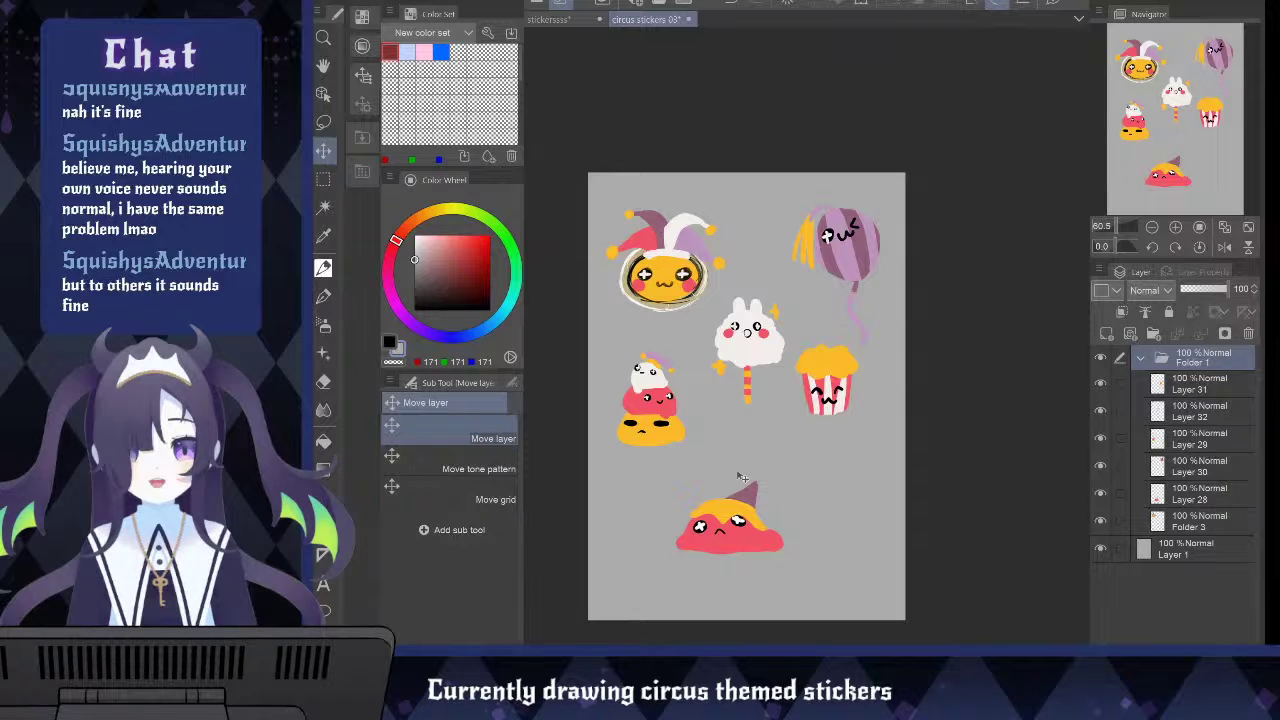
Rearrange the stickers, with the stacked scoops and popcorn lower right, cotton candy and balloon mid-left, and red blob beside the jester
left_click_drag(643, 410, 835, 555)
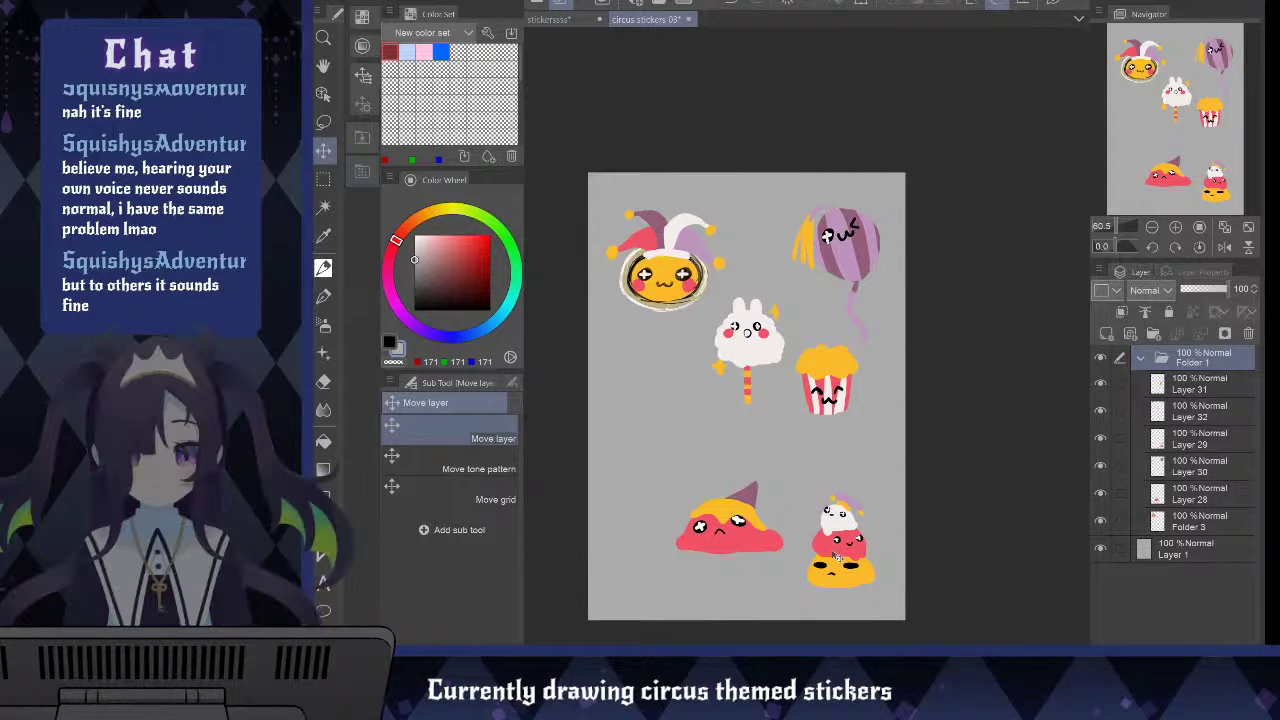
left_click_drag(750, 350, 662, 425)
left_click_drag(830, 400, 798, 475)
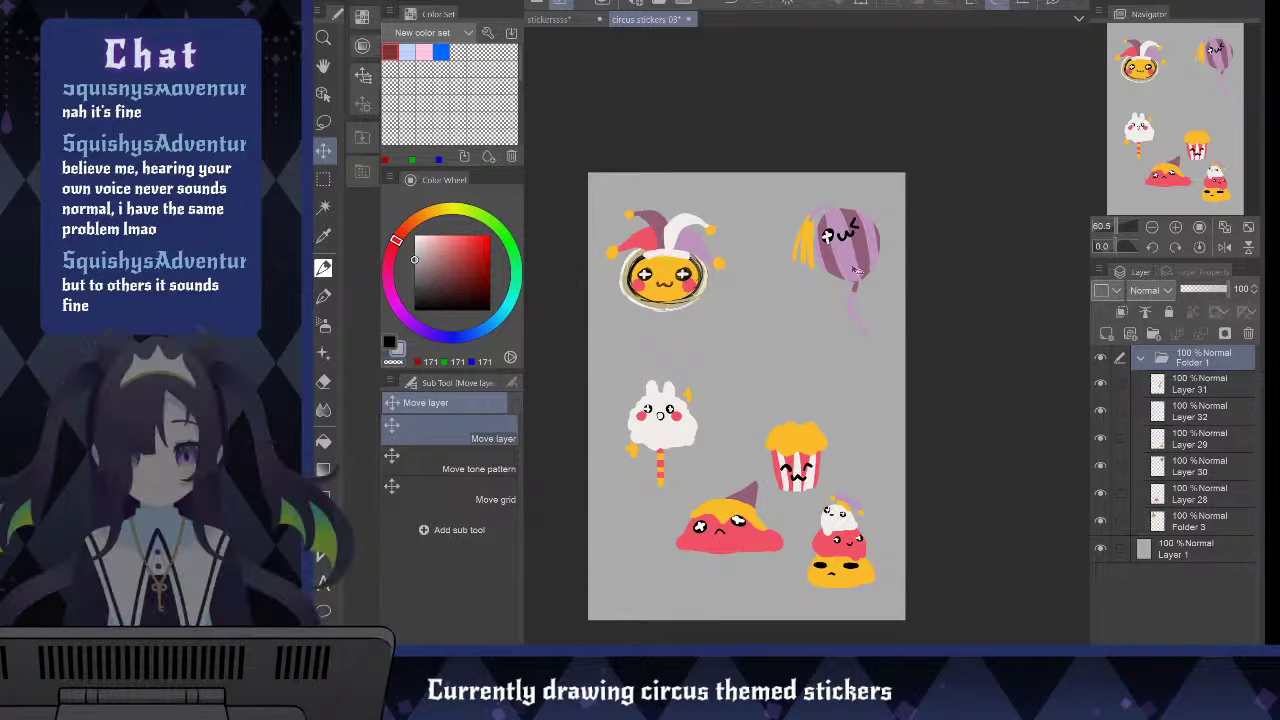
left_click_drag(855, 270, 743, 415)
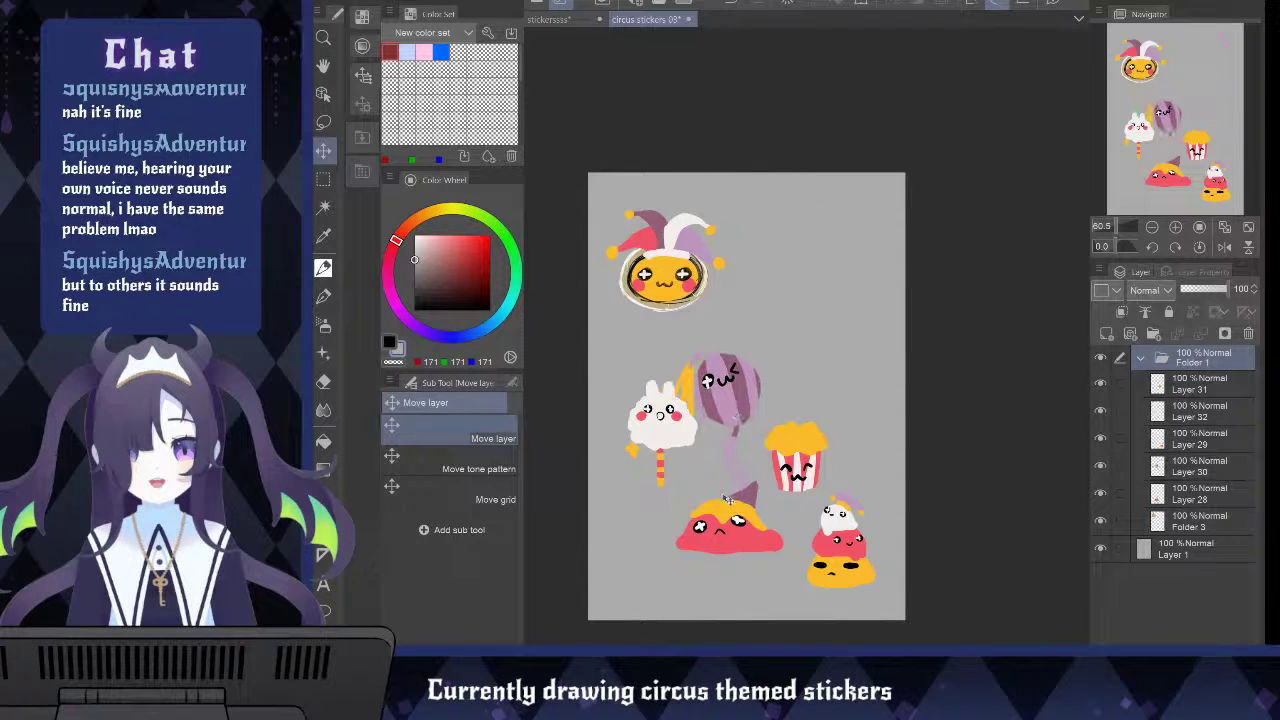
left_click_drag(727, 497, 790, 252)
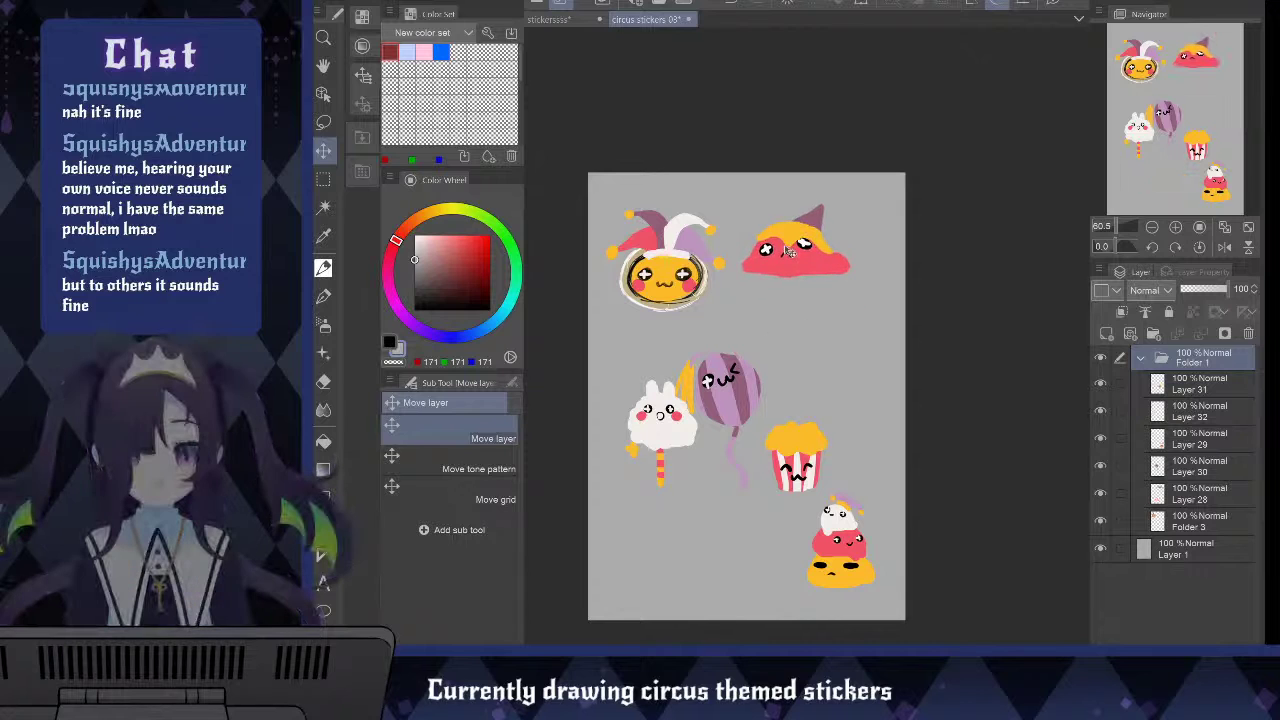
Lower the red blob slightly, group the balloon and cotton candy at the sheet's lower left, and shift the popcorn and stacked scoops inward
left_click_drag(818, 296, 812, 352)
left_click_drag(741, 410, 668, 510)
left_click_drag(672, 440, 727, 548)
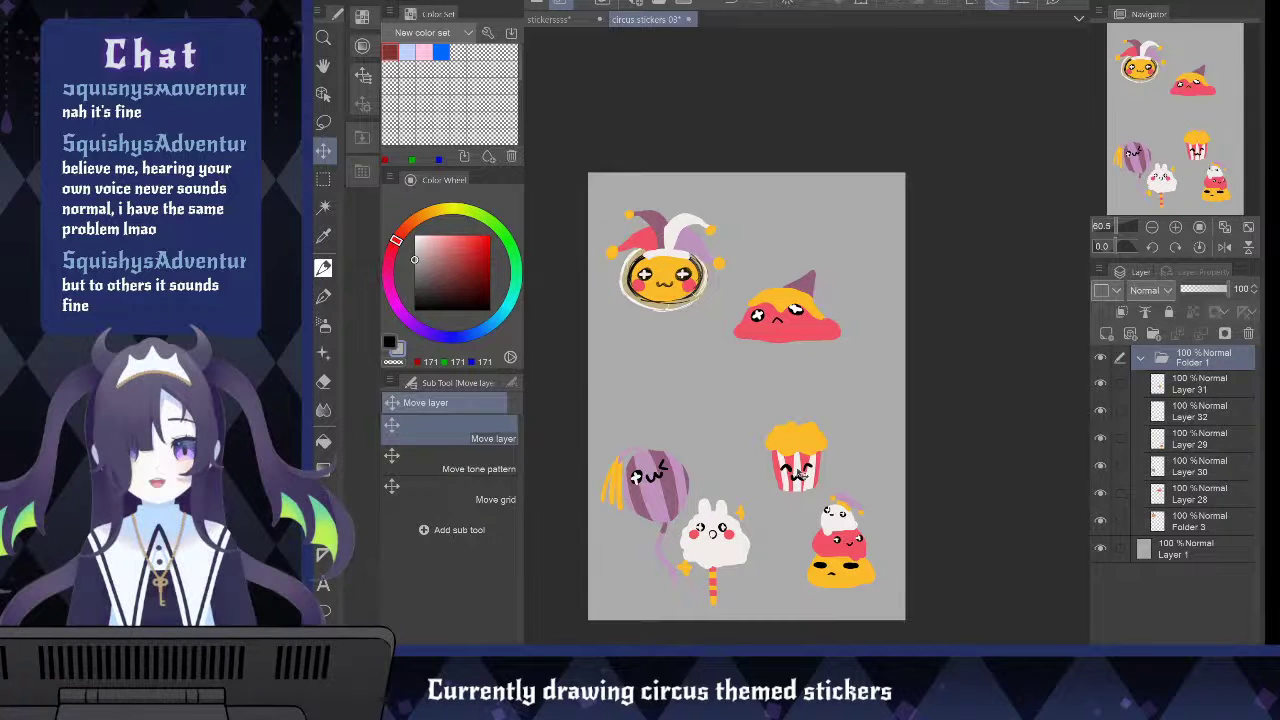
left_click_drag(800, 475, 727, 445)
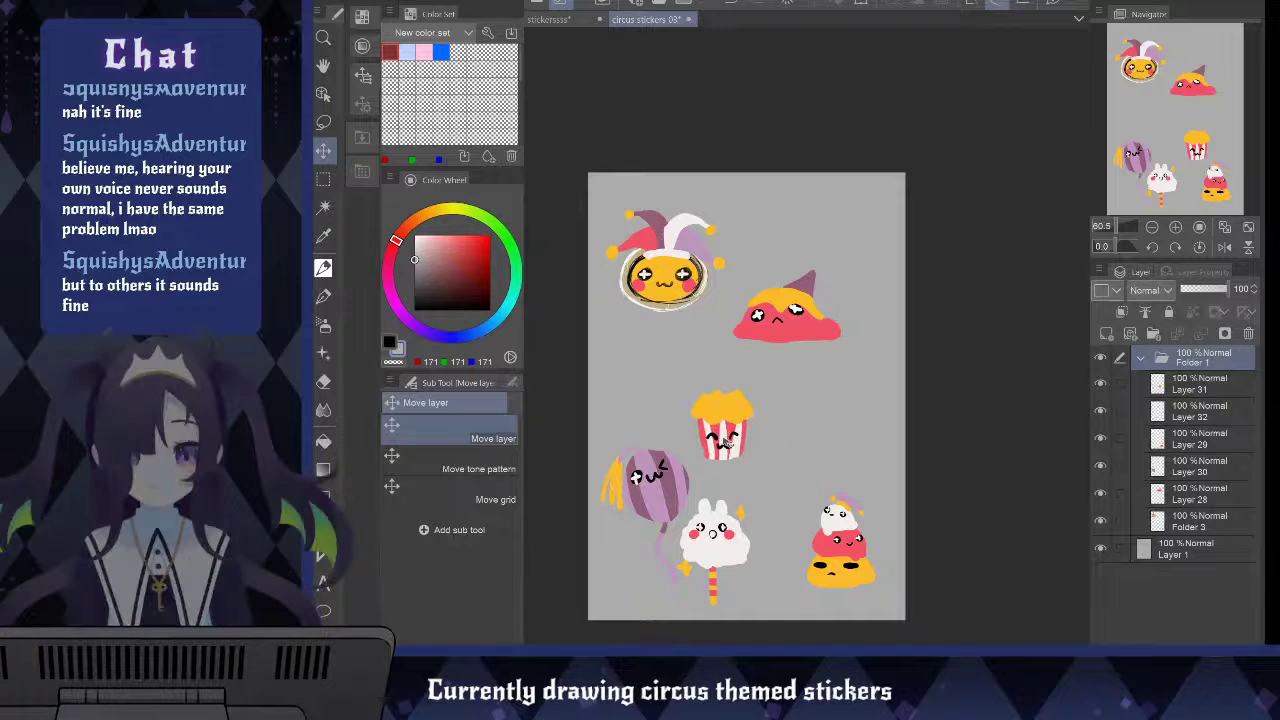
left_click_drag(852, 566, 818, 562)
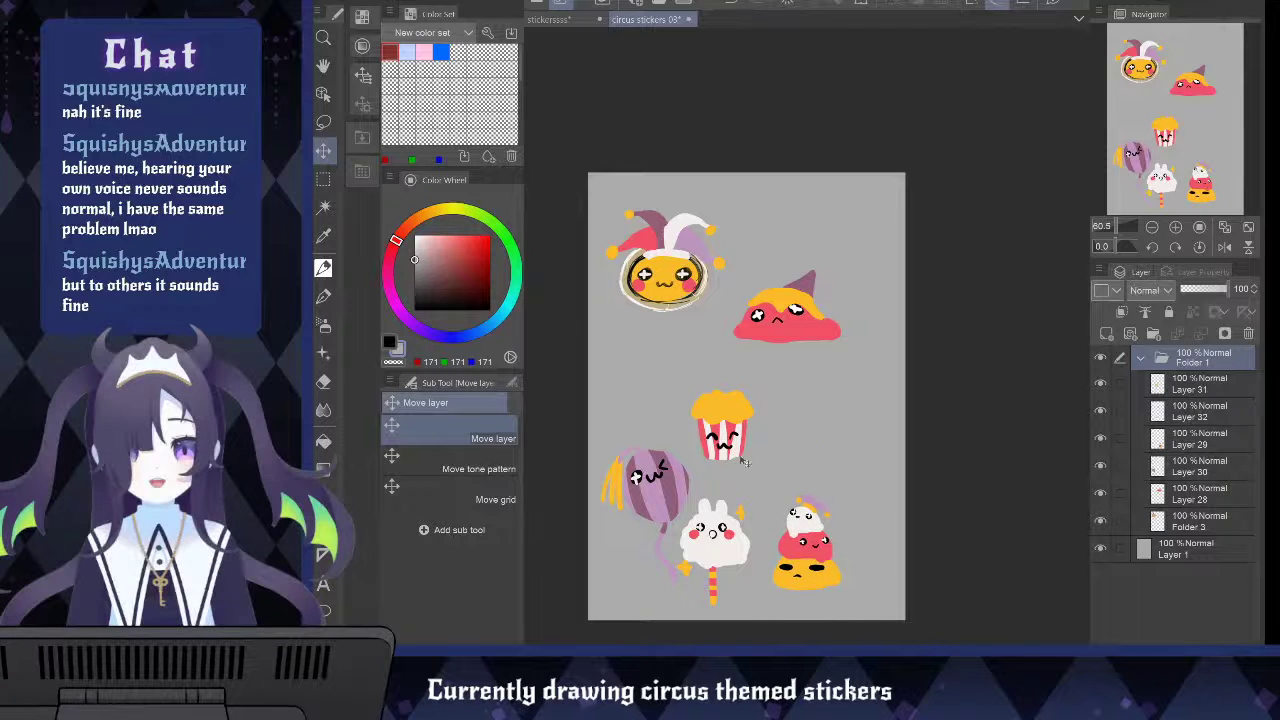
left_click_drag(724, 430, 750, 436)
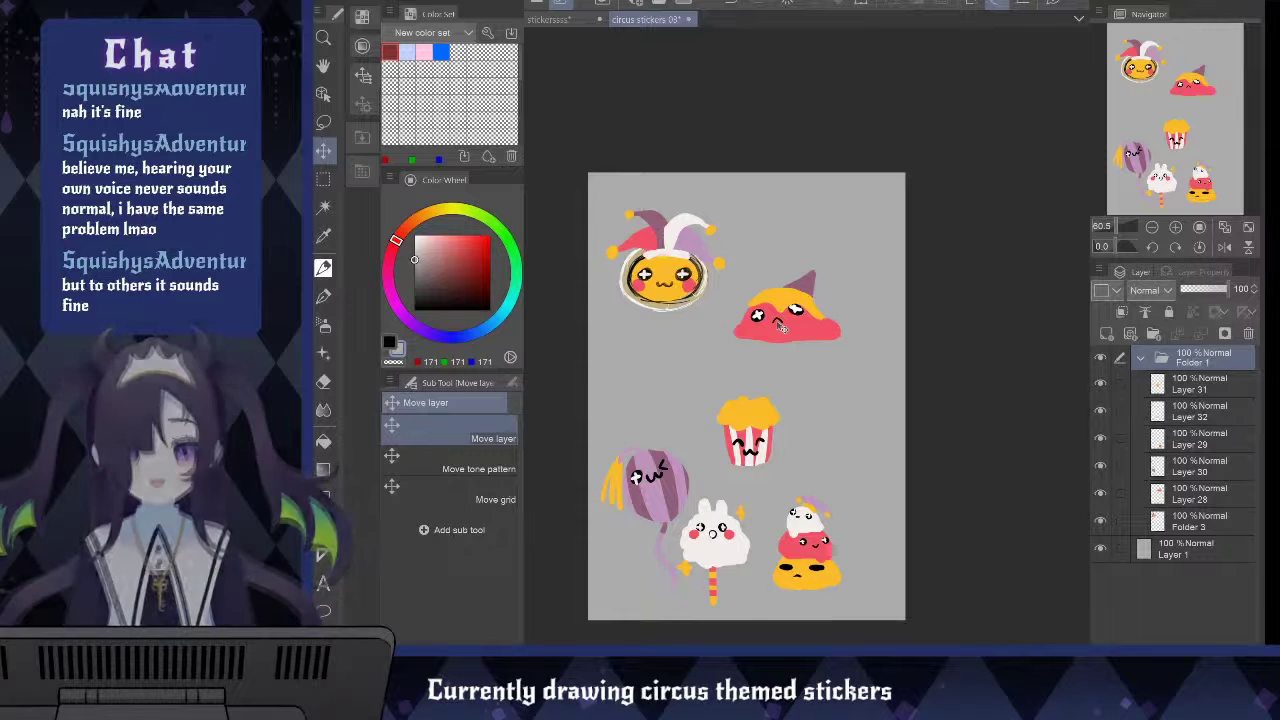
Place the red blob mid-left, the balloon at the sheet's upper right, the stacked scoops near the center, and the popcorn beside the cotton candy
left_click_drag(783, 325, 666, 410)
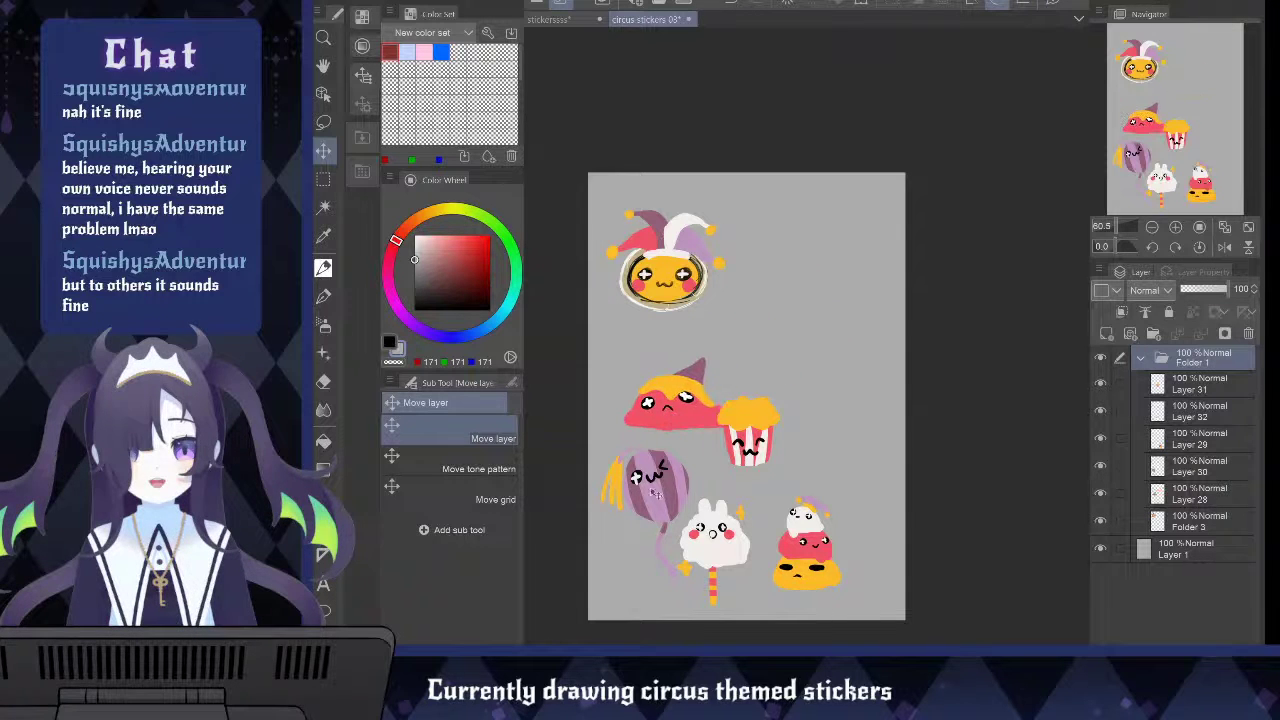
left_click_drag(651, 500, 820, 268)
left_click_drag(807, 548, 843, 468)
left_click_drag(756, 457, 770, 518)
left_click_drag(847, 498, 760, 372)
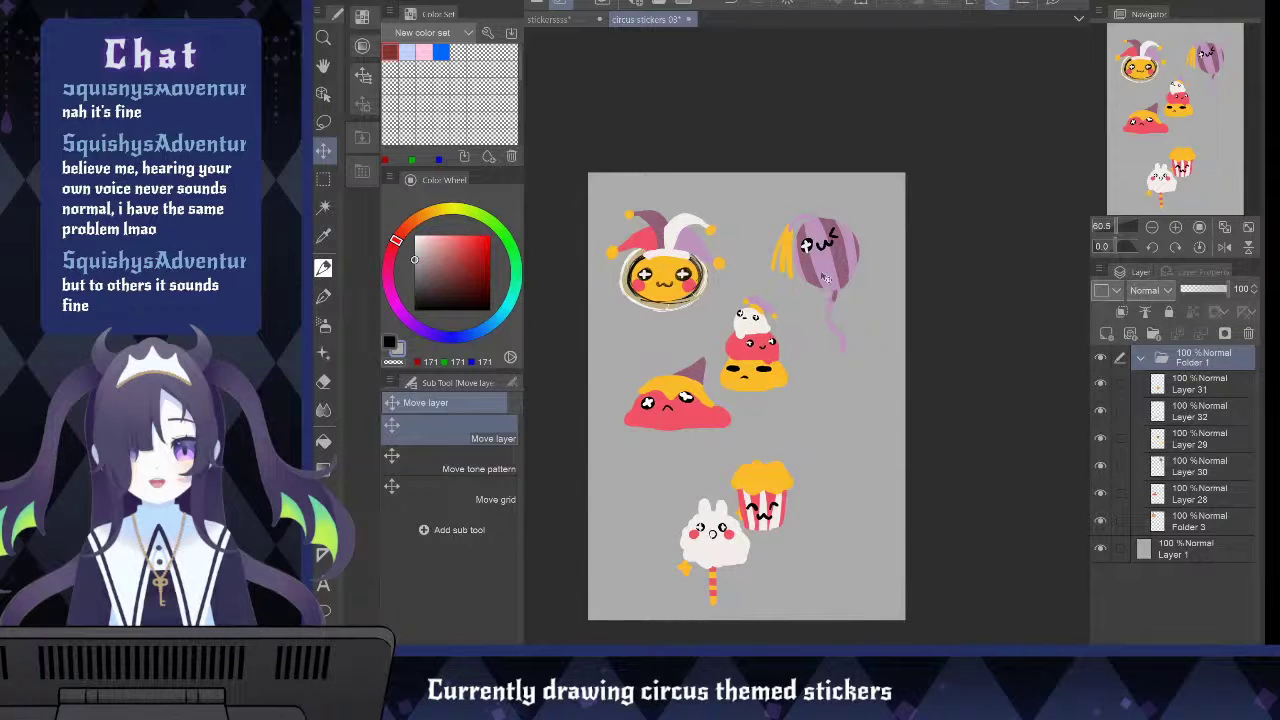
Nudge the jester, balloon, and stacked scoops to even out the spacing in the sheet's upper half
left_click_drag(678, 258, 696, 262)
left_click_drag(833, 271, 828, 274)
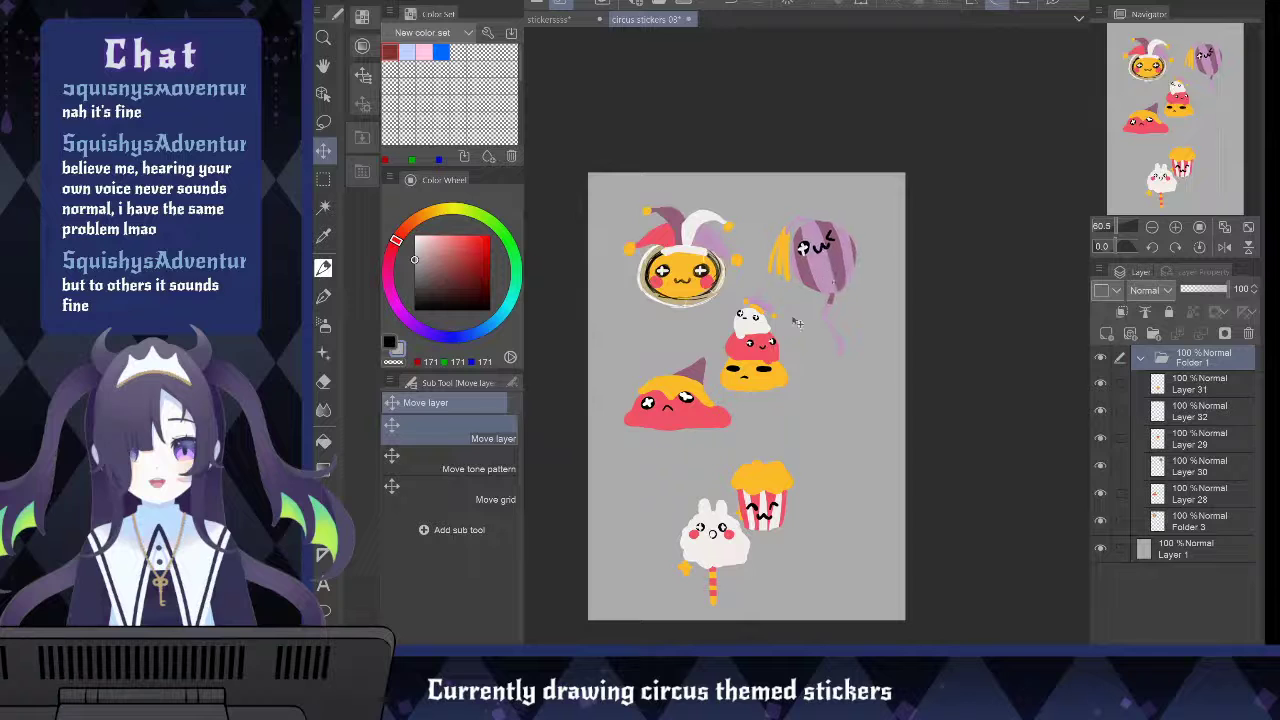
left_click_drag(770, 343, 773, 345)
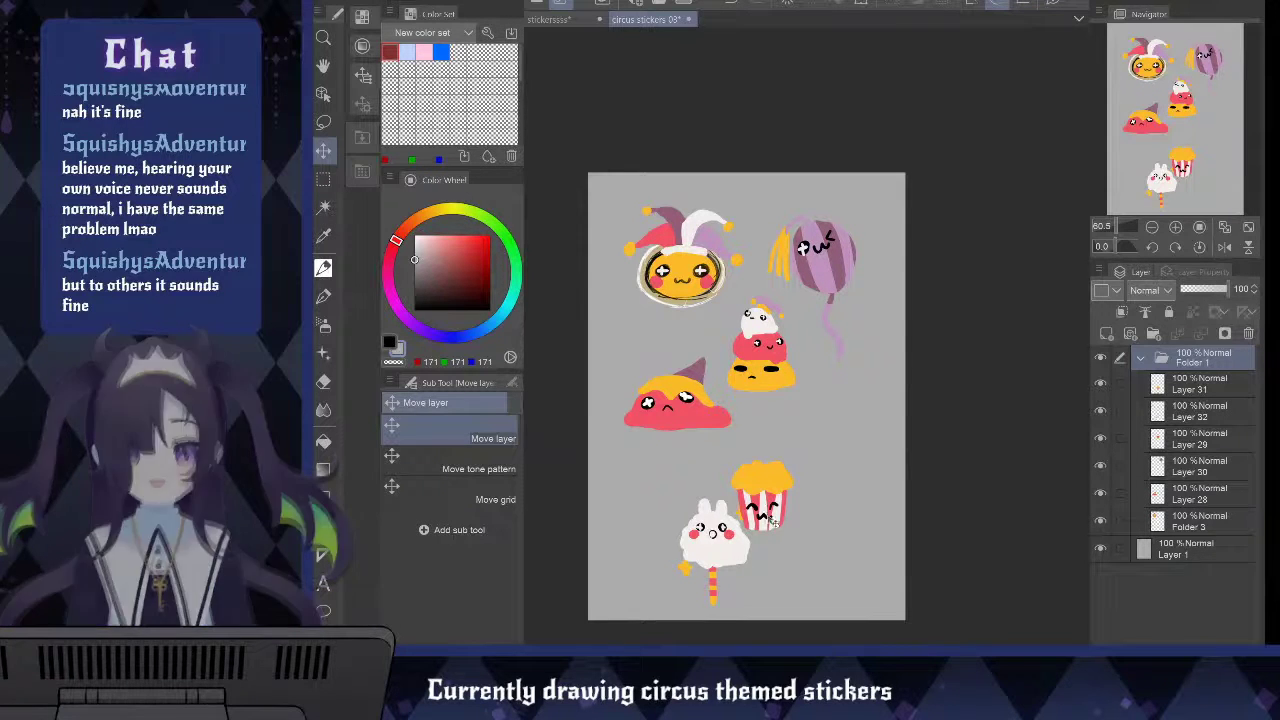
Place the popcorn below the stacked scoops, the red blob to its right, and the cotton candy below the jester
left_click_drag(765, 500, 691, 473)
left_click_drag(680, 405, 839, 440)
left_click_drag(700, 480, 750, 480)
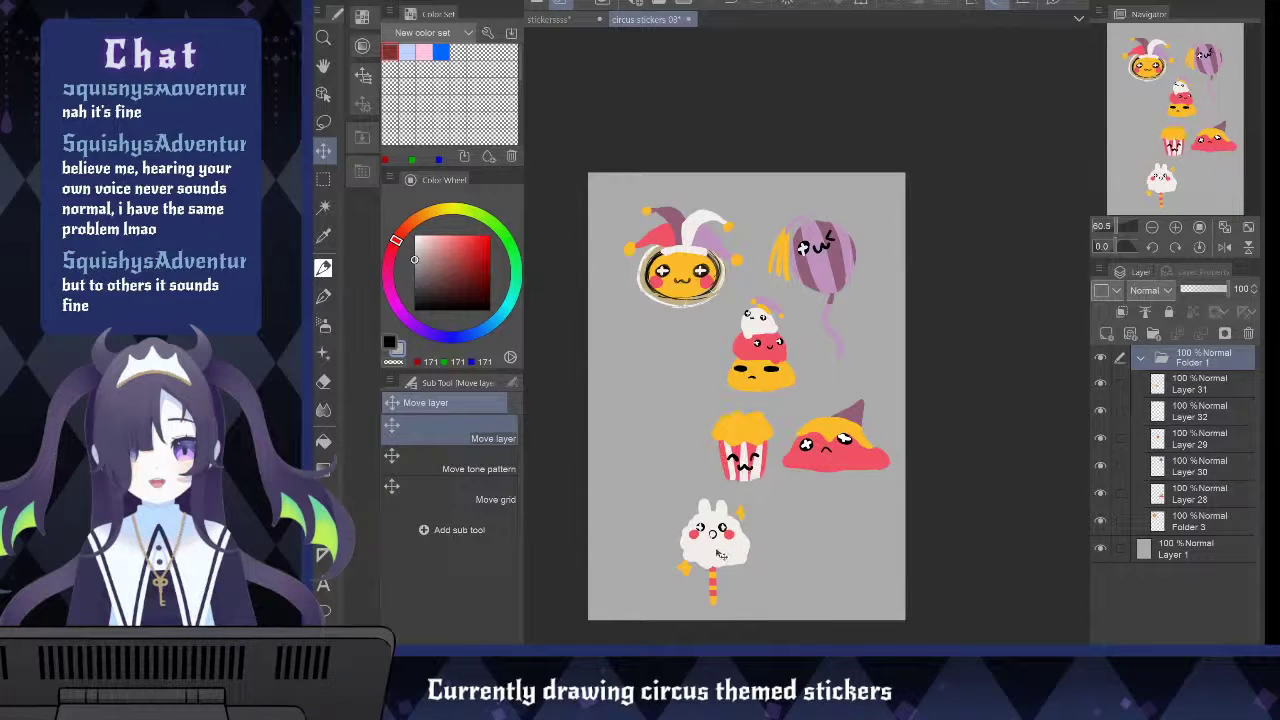
left_click_drag(708, 565, 648, 395)
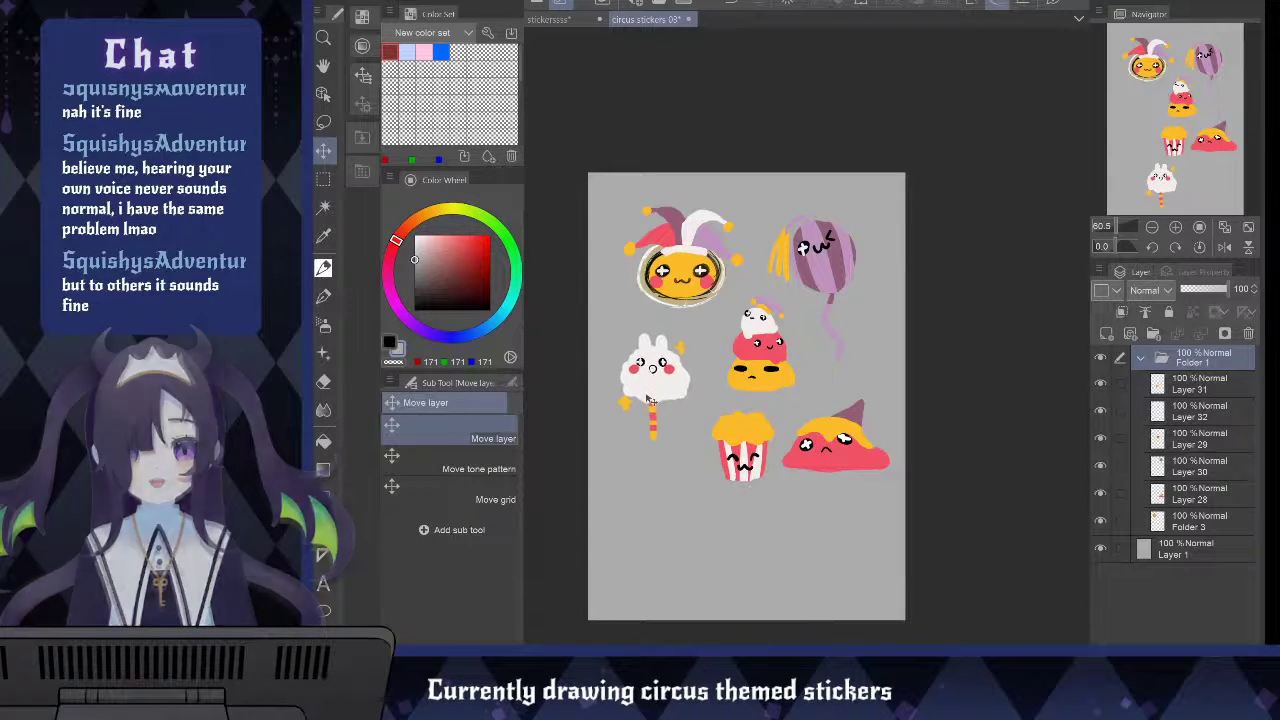
Shift the red blob slightly inward and place the popcorn below it near the sheet's lower right
left_click_drag(745, 458, 704, 538)
left_click_drag(829, 456, 808, 455)
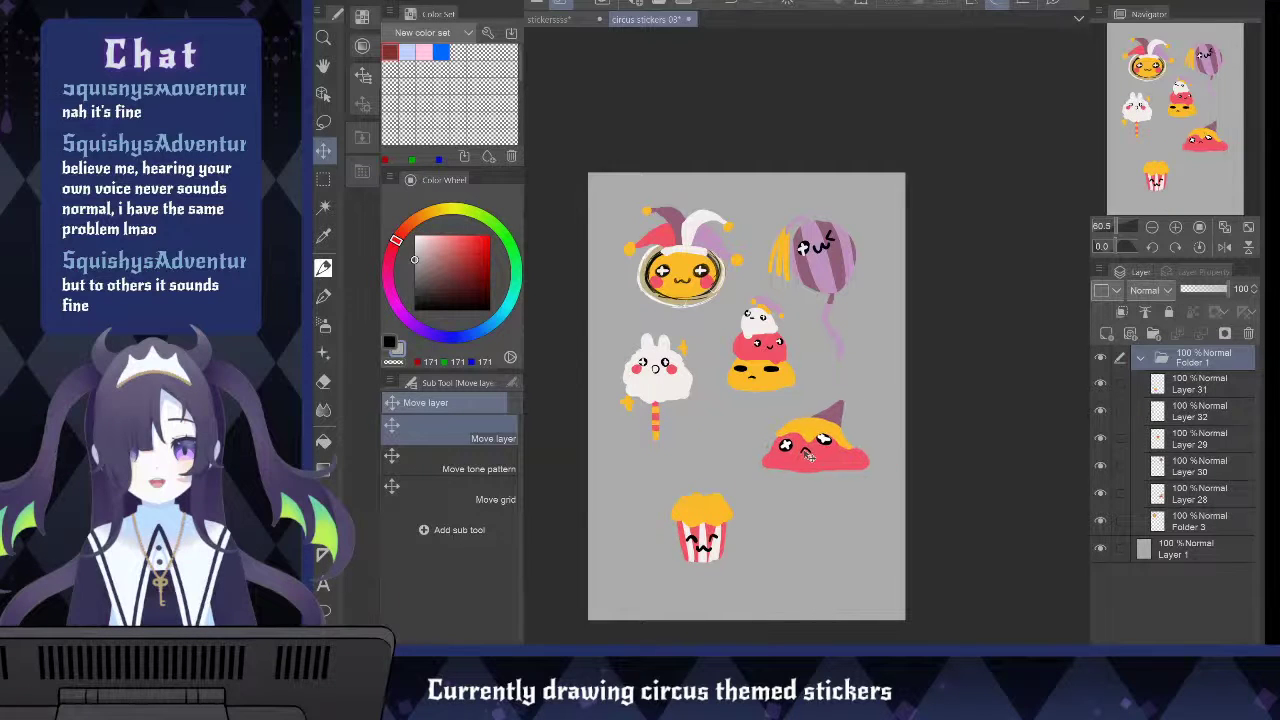
left_click_drag(710, 538, 834, 543)
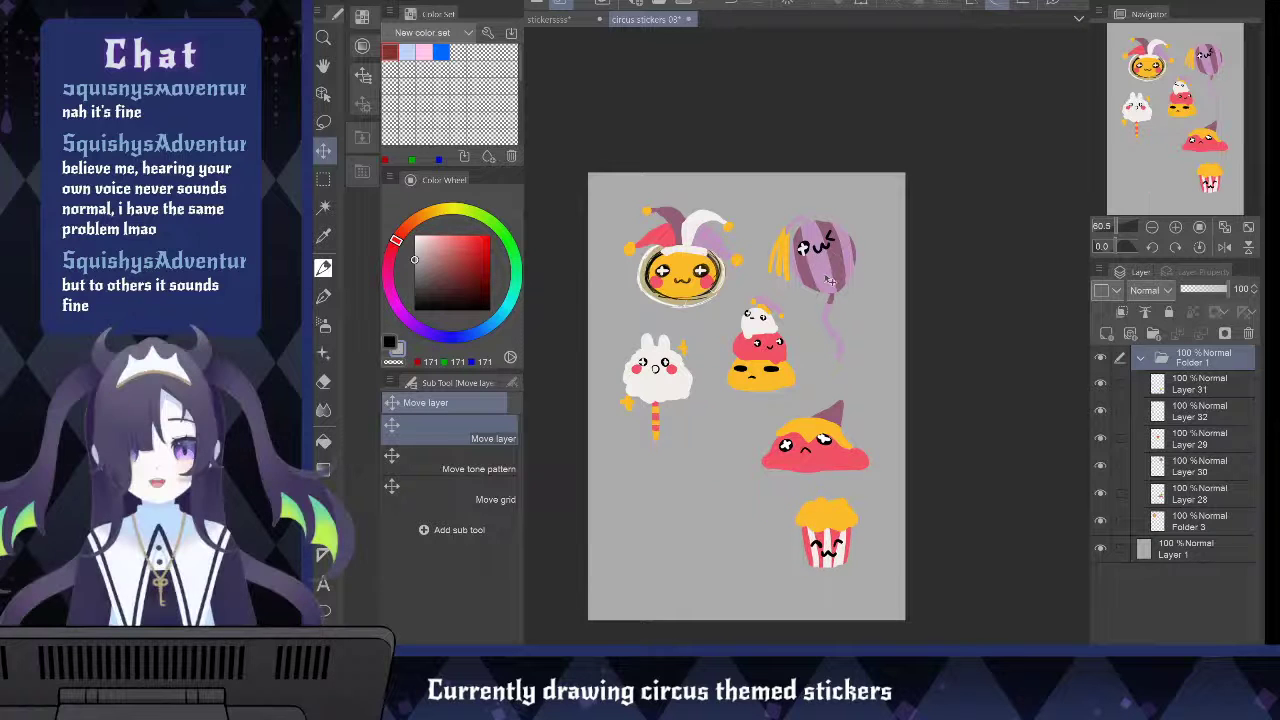
Nudge the balloon outward, lower the stacked scoops and red blob slightly, and move the popcorn to the sheet's lower left
left_click_drag(806, 251, 814, 252)
left_click_drag(757, 342, 753, 357)
left_click_drag(828, 448, 831, 454)
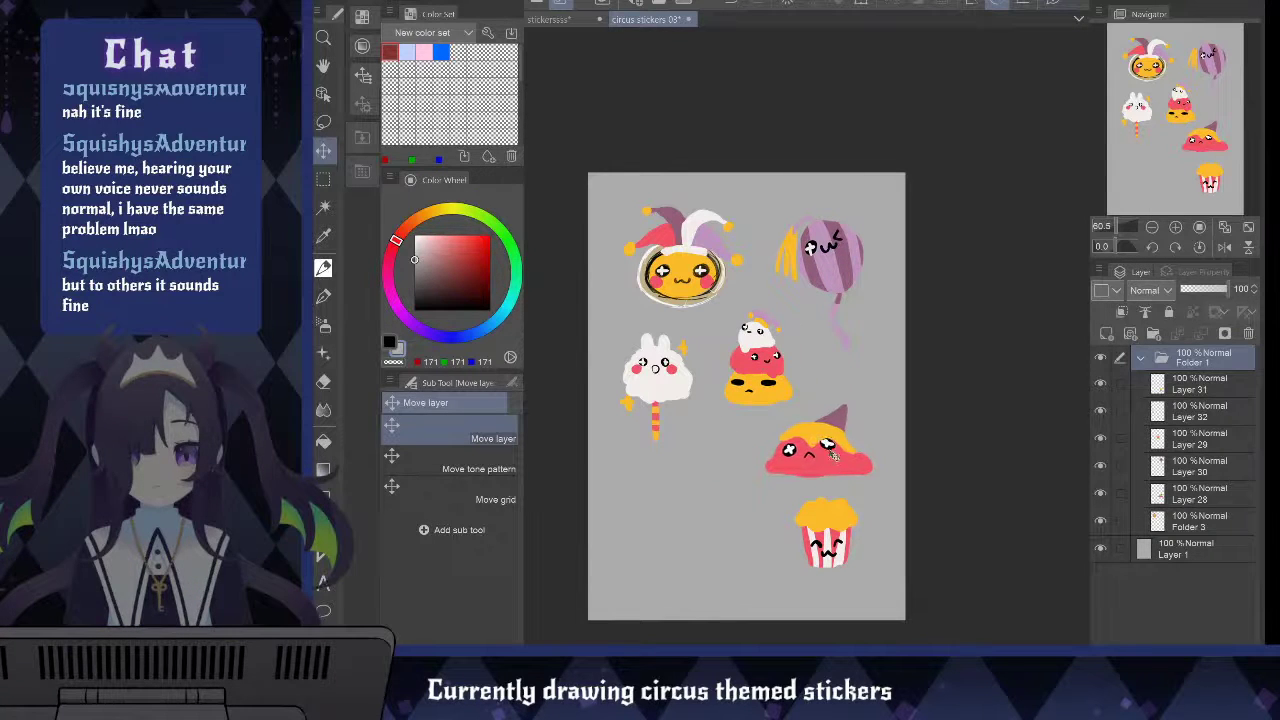
left_click_drag(829, 532, 697, 527)
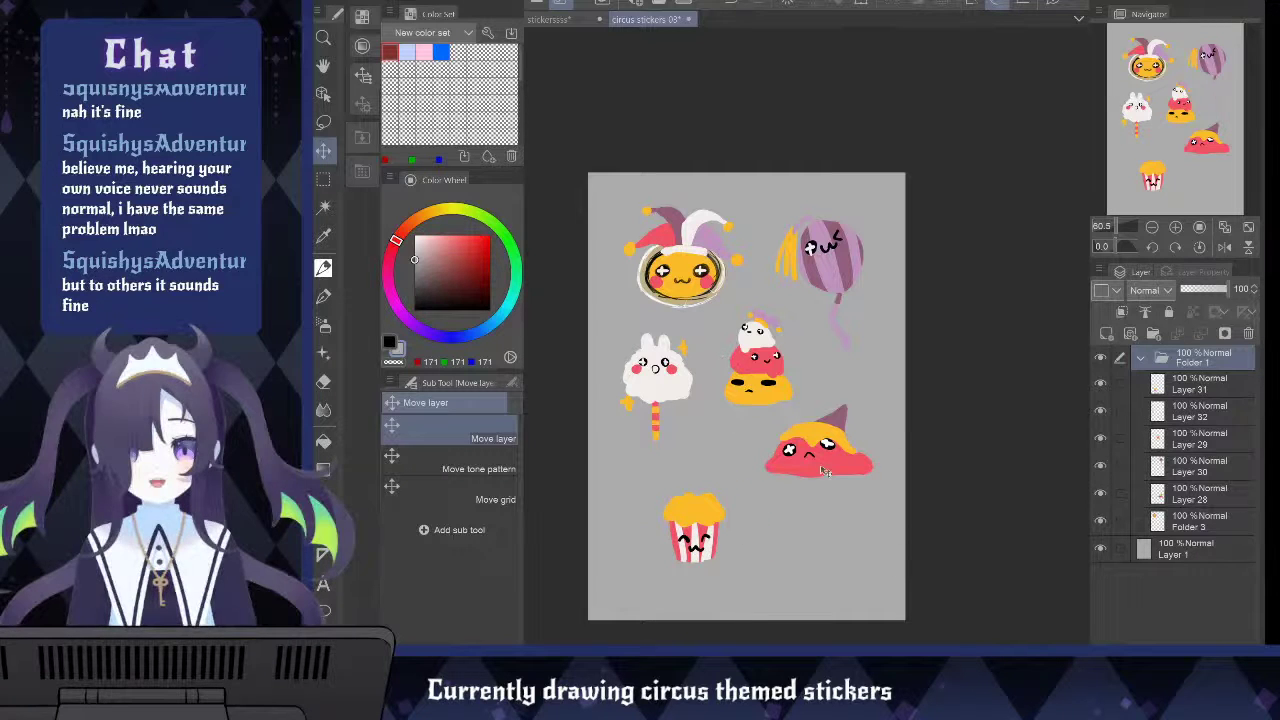
left_click_drag(822, 468, 827, 482)
left_click_drag(700, 543, 694, 552)
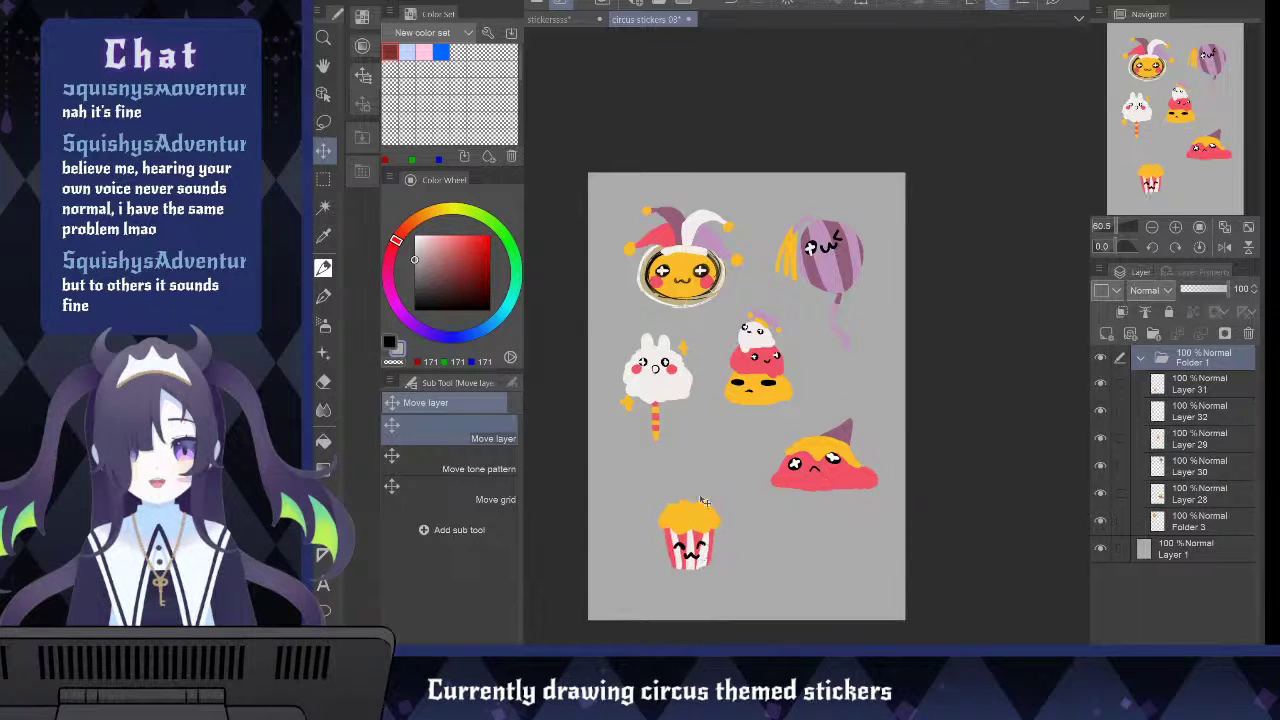
Lower the cotton candy, stacked scoops, and jester slightly and nudge the red blob, popcorn, and balloon to even out the spacing
left_click_drag(668, 383, 672, 408)
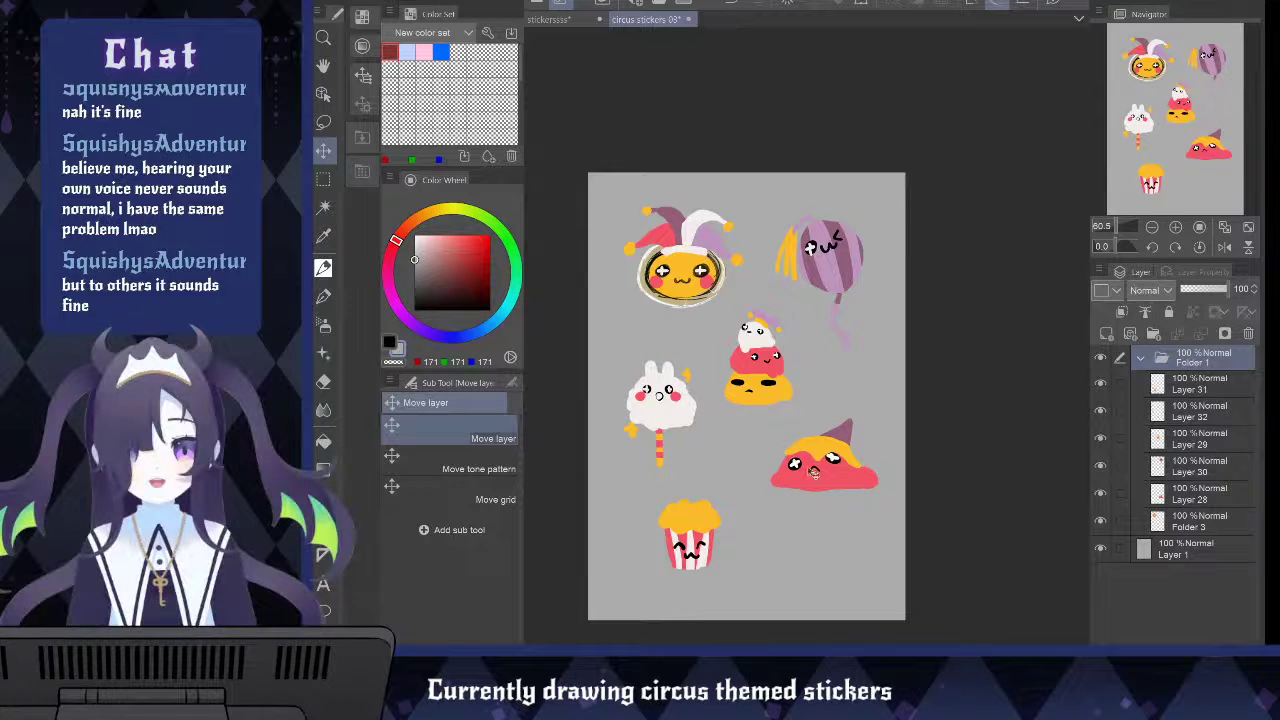
left_click_drag(822, 478, 821, 481)
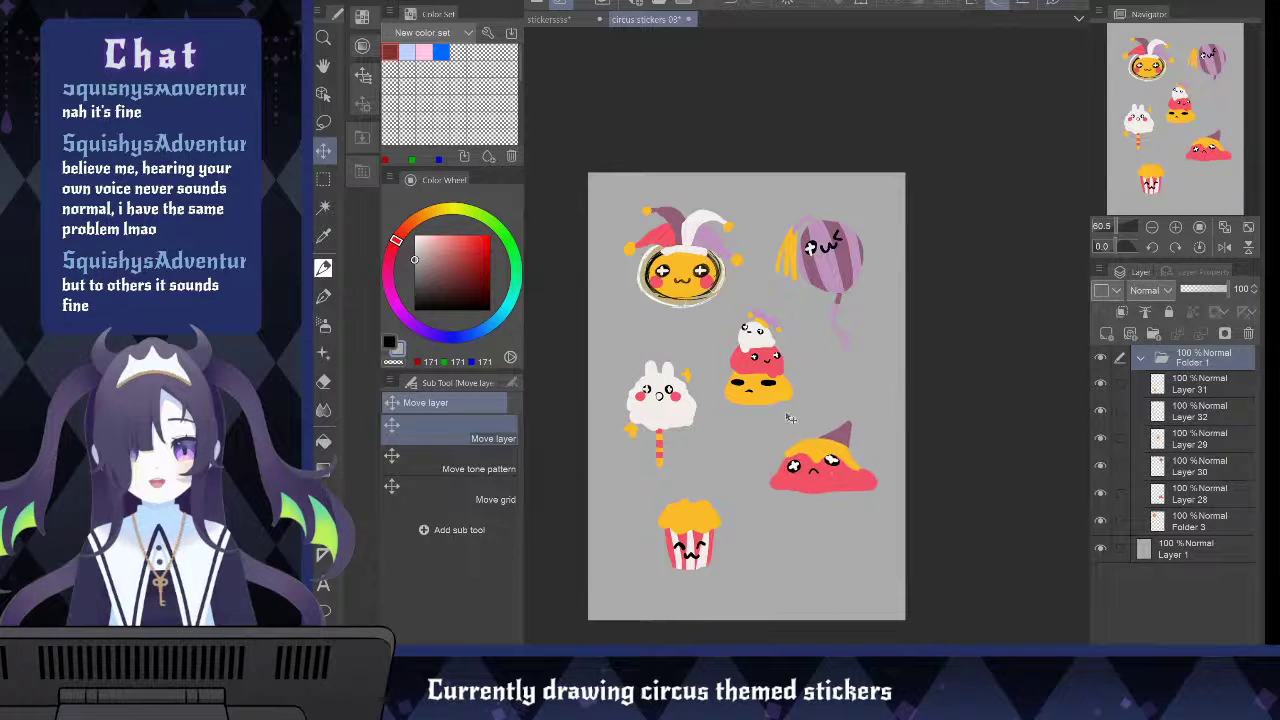
left_click_drag(762, 387, 766, 401)
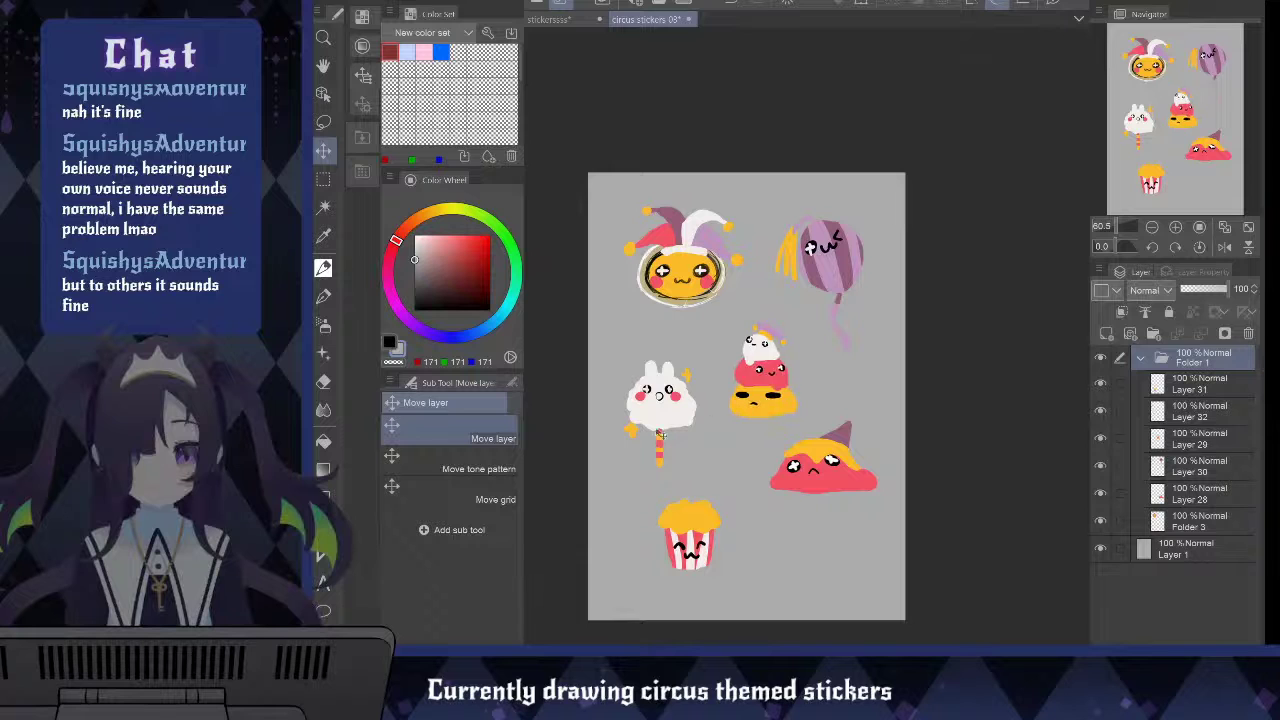
left_click_drag(657, 429, 654, 434)
left_click_drag(688, 522, 702, 527)
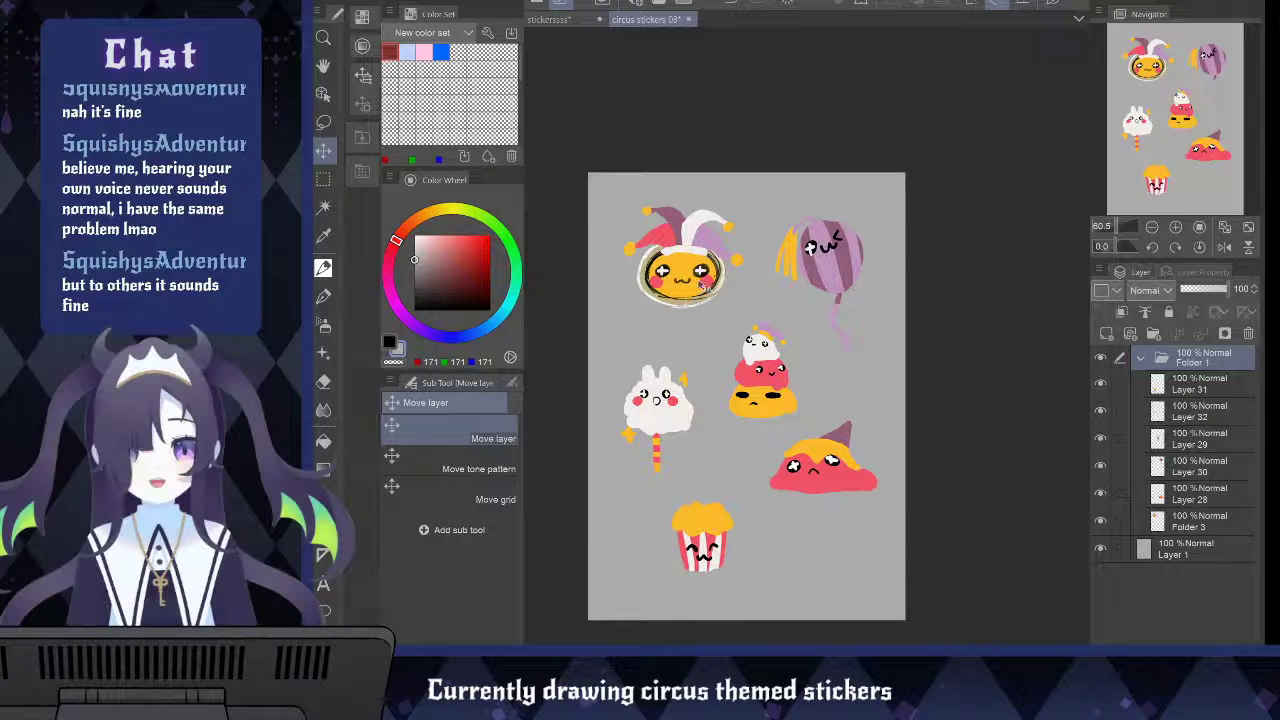
left_click_drag(705, 282, 703, 297)
left_click_drag(858, 284, 855, 288)
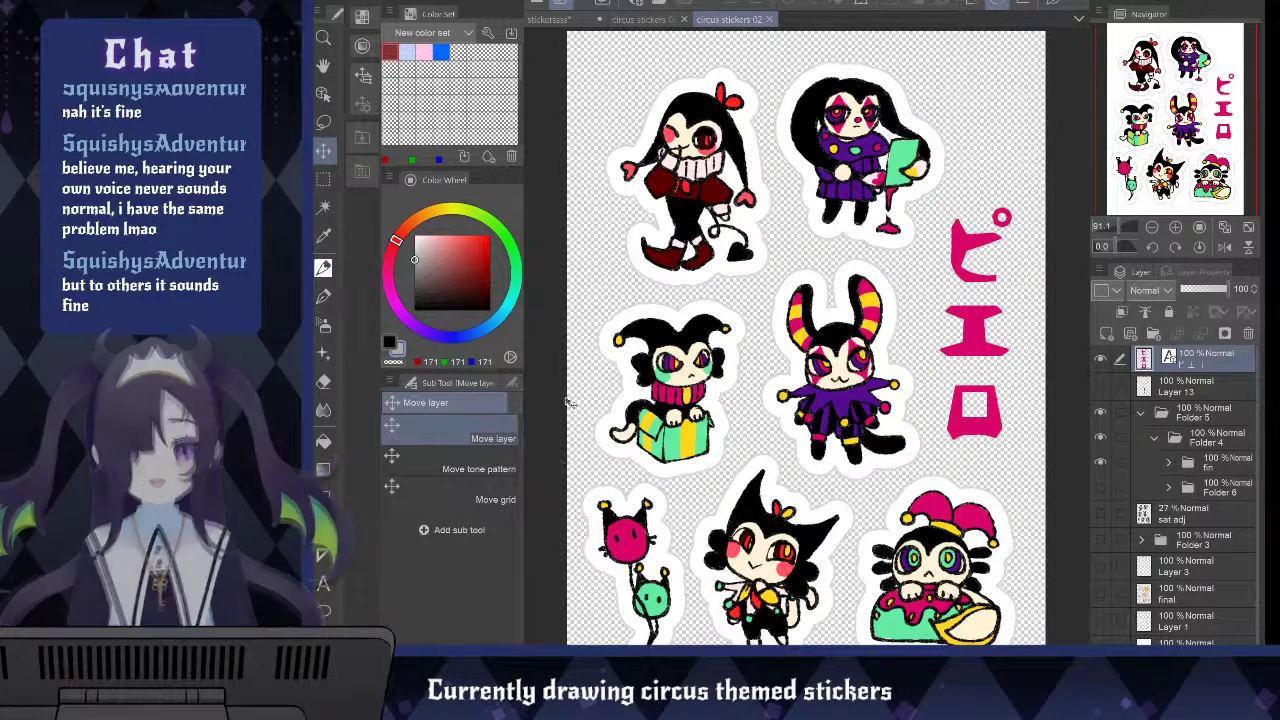
Examine Folder 5's border effect settings on the circus stickers 02 sheet and the resulting sticker outlines up close
left_click(1226, 426)
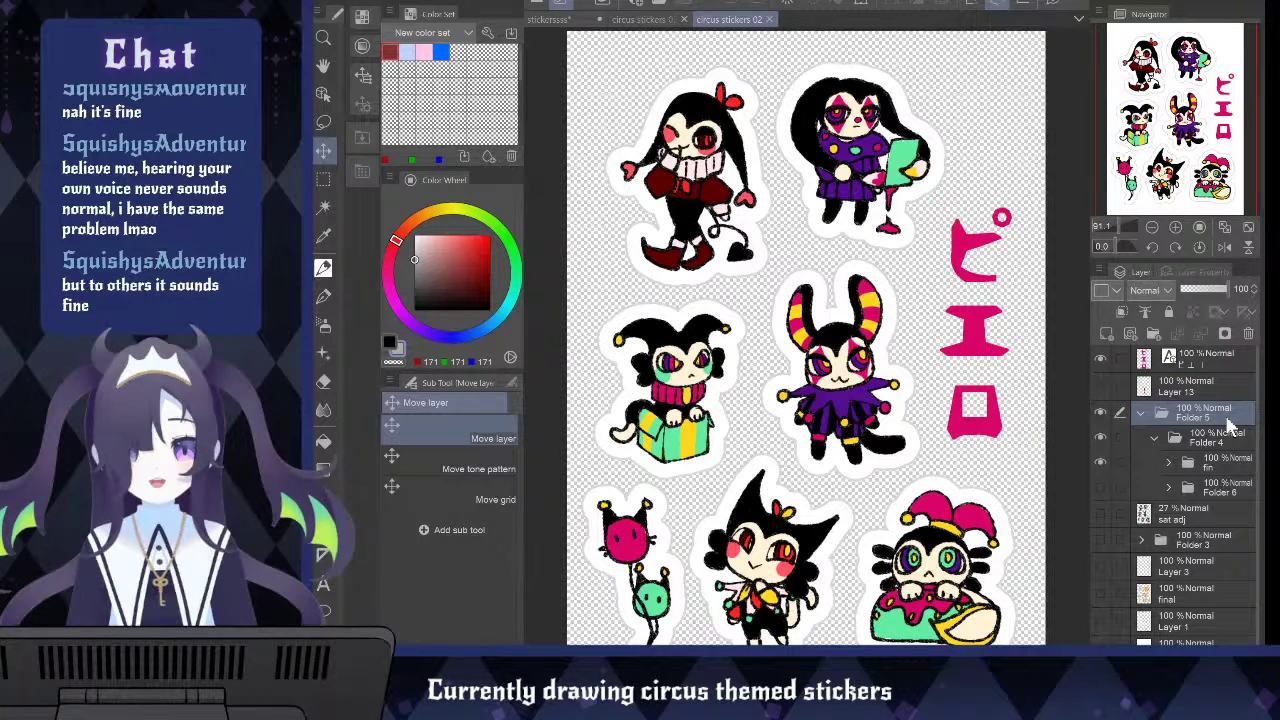
left_click(1210, 275)
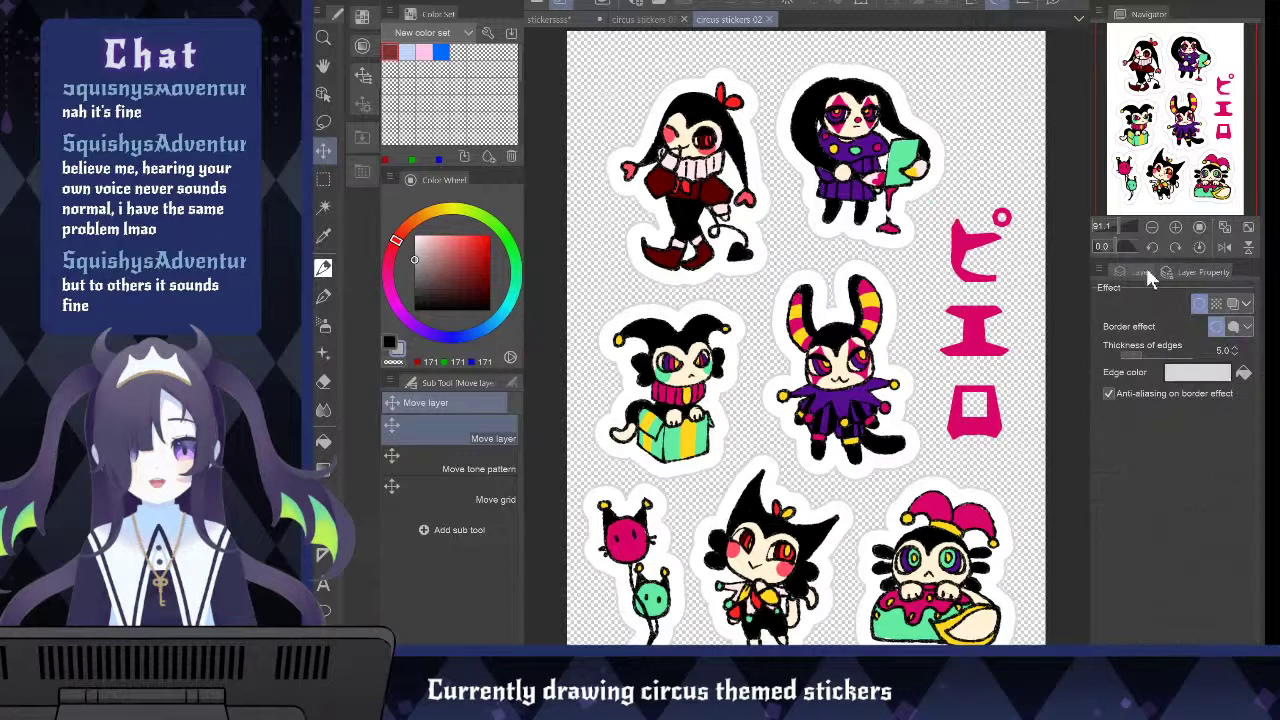
left_click(1145, 264)
left_click(1187, 266)
scroll(592, 357, "up", 5)
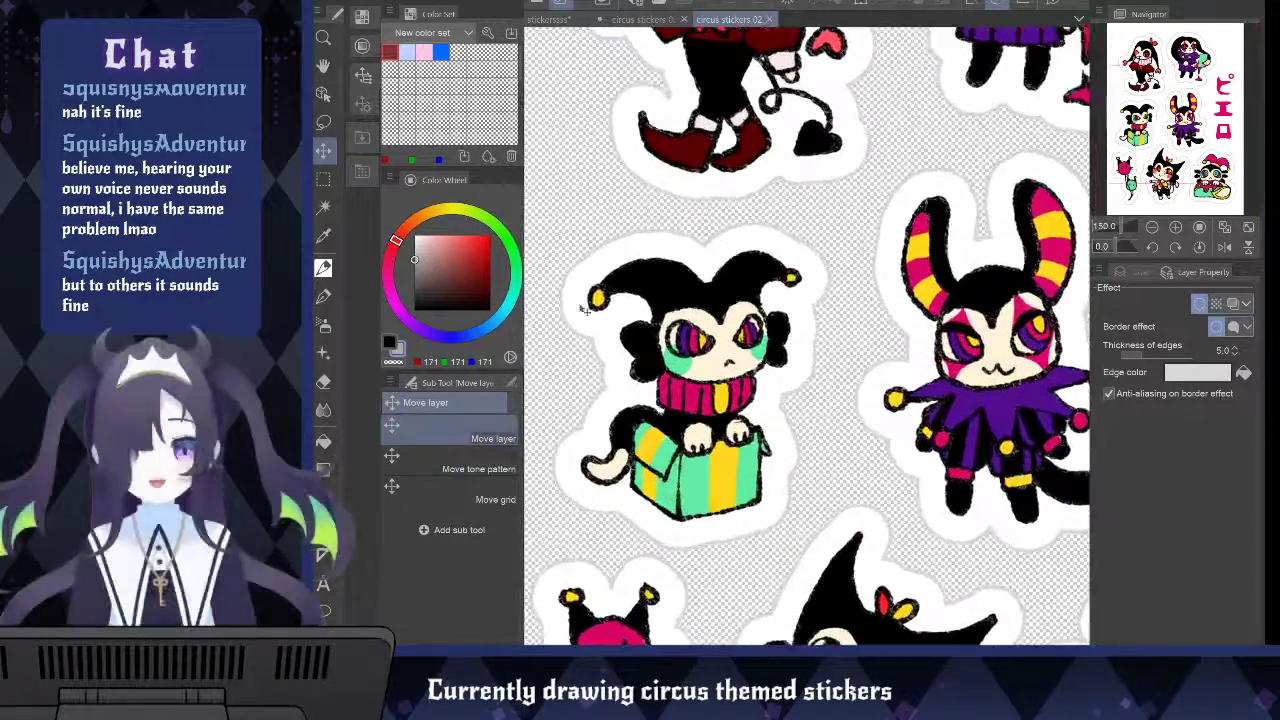
scroll(592, 357, "down", 4)
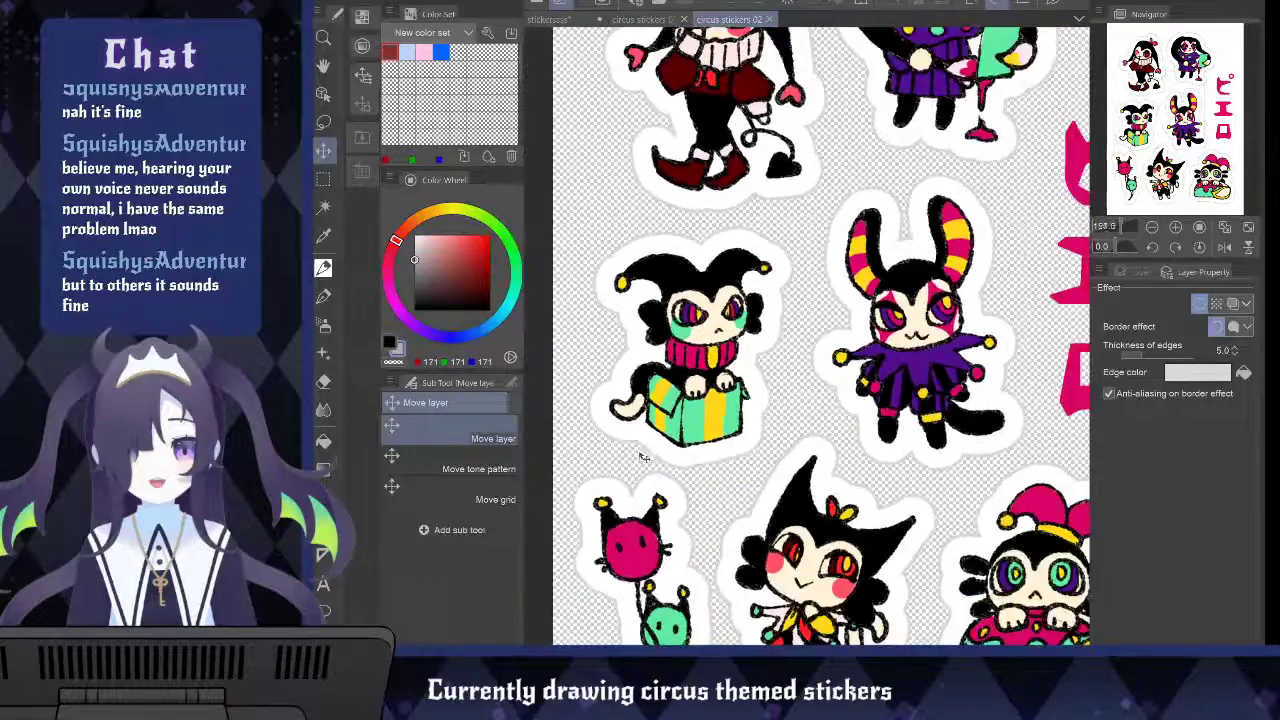
scroll(592, 357, "down", 2)
Check Folder 4's border thickness and edge color on the circus stickers 02 sheet
left_click(1144, 271)
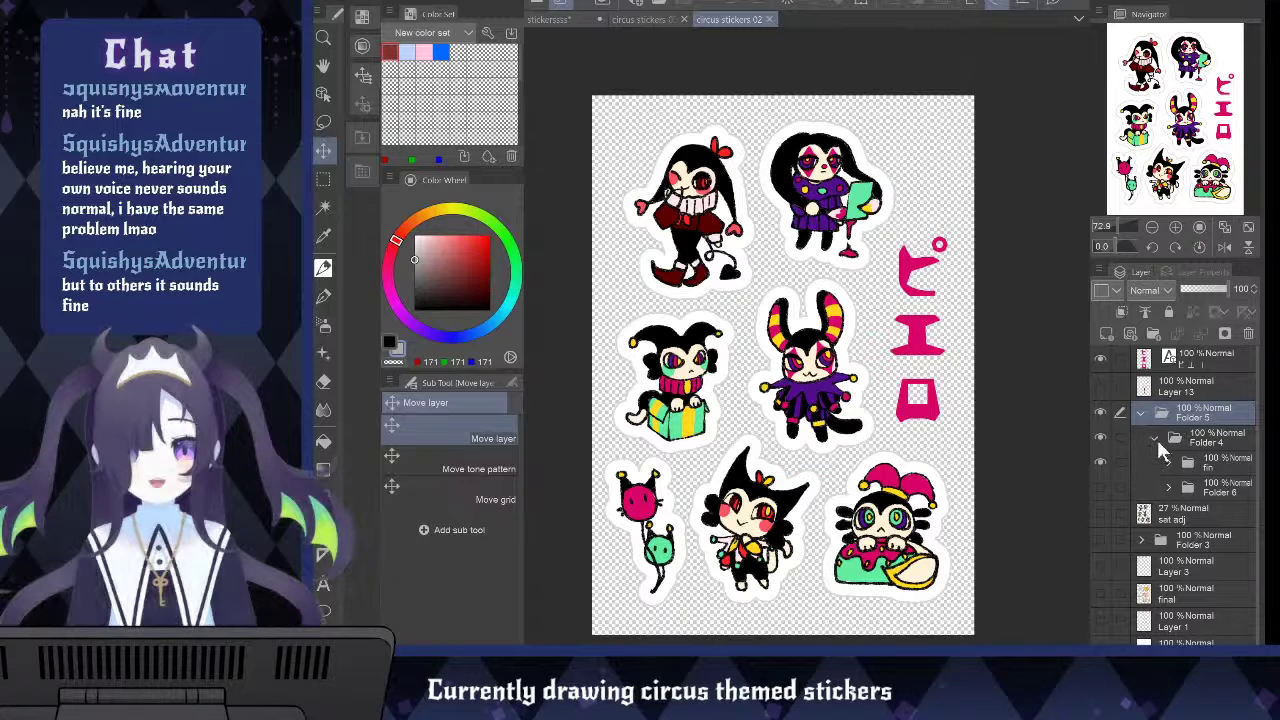
left_click(1201, 271)
left_click(1139, 271)
left_click(1229, 450)
left_click(1204, 272)
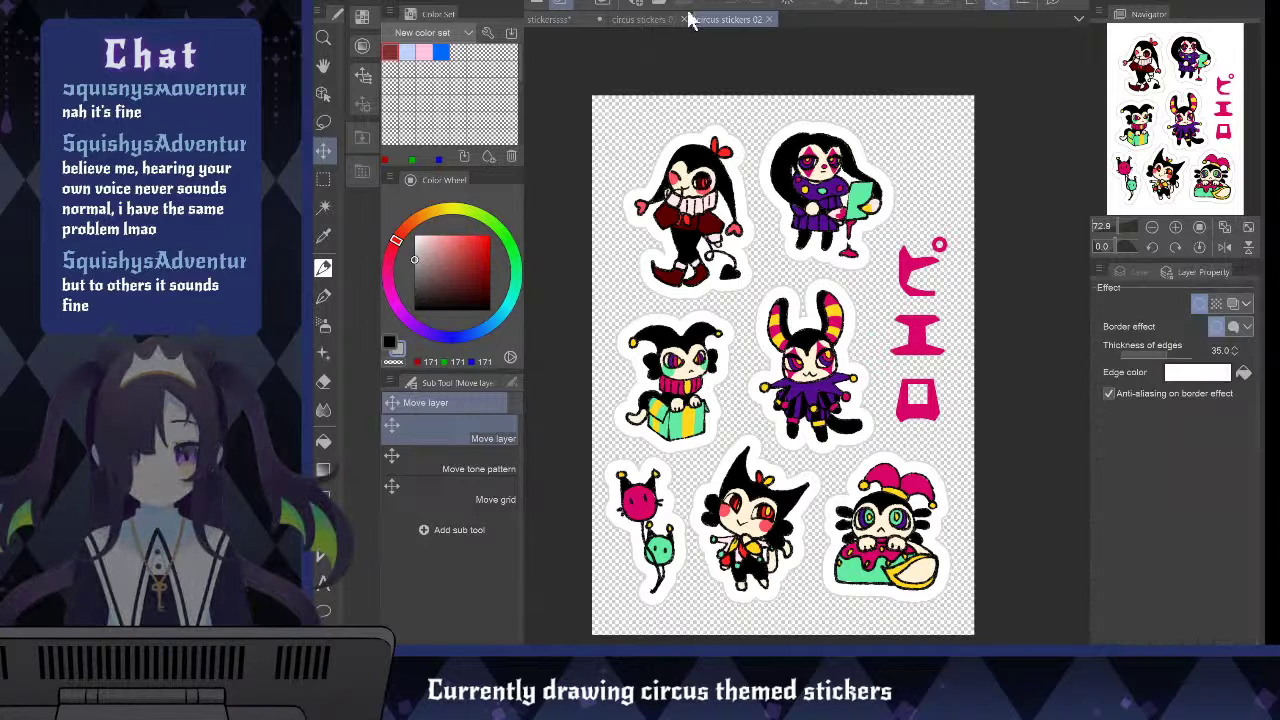
On the circus stickers 03 sheet, nest the sticker folder inside two new folders and add another folder above the background layer
left_click(665, 21)
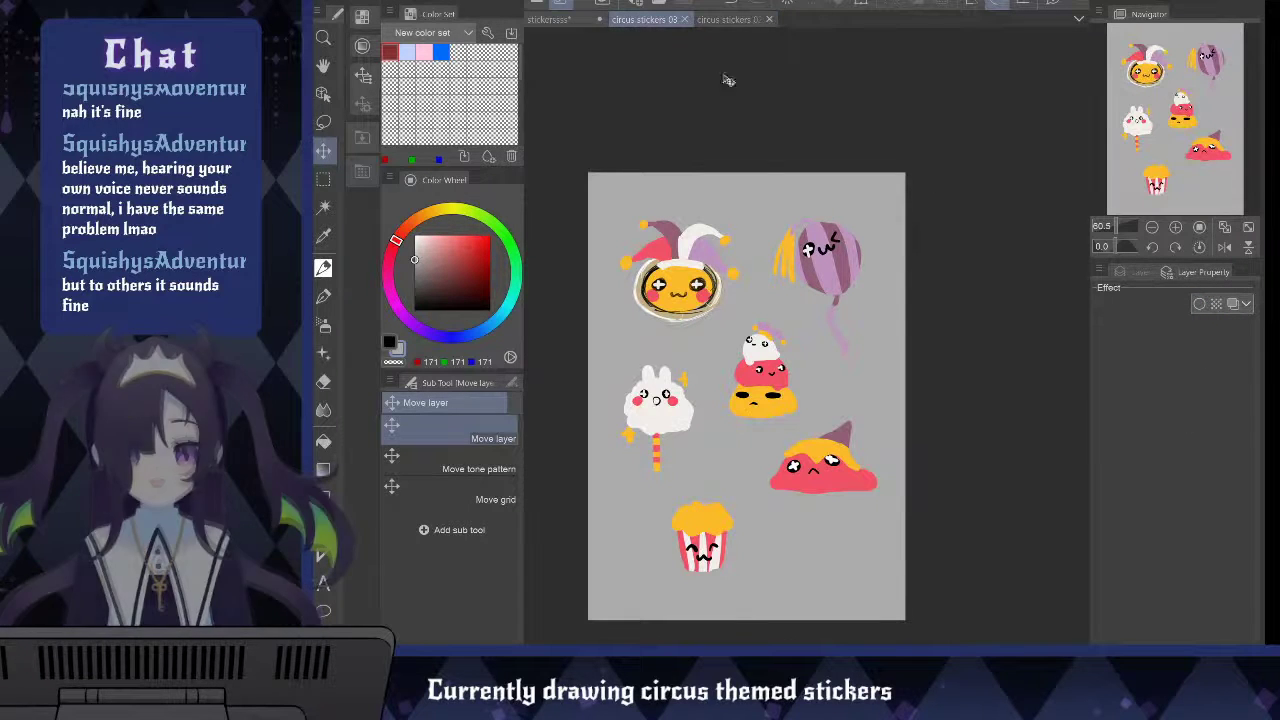
left_click(1140, 272)
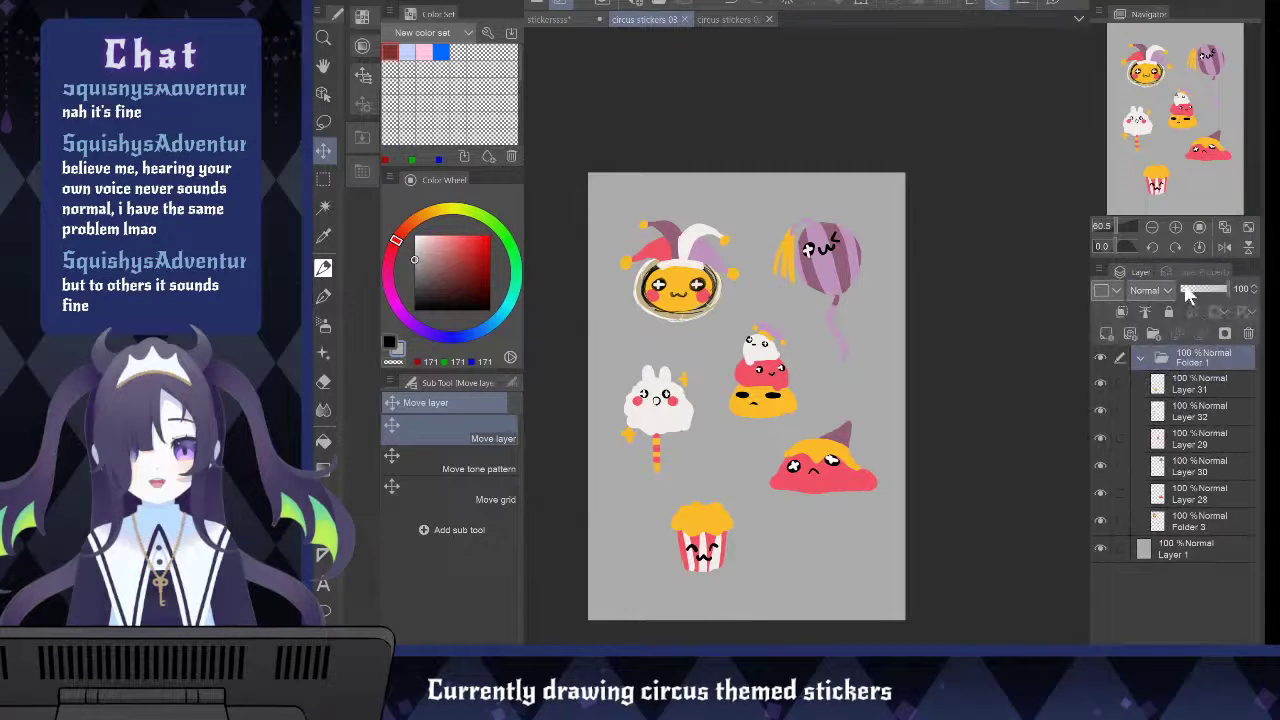
left_click(1141, 357)
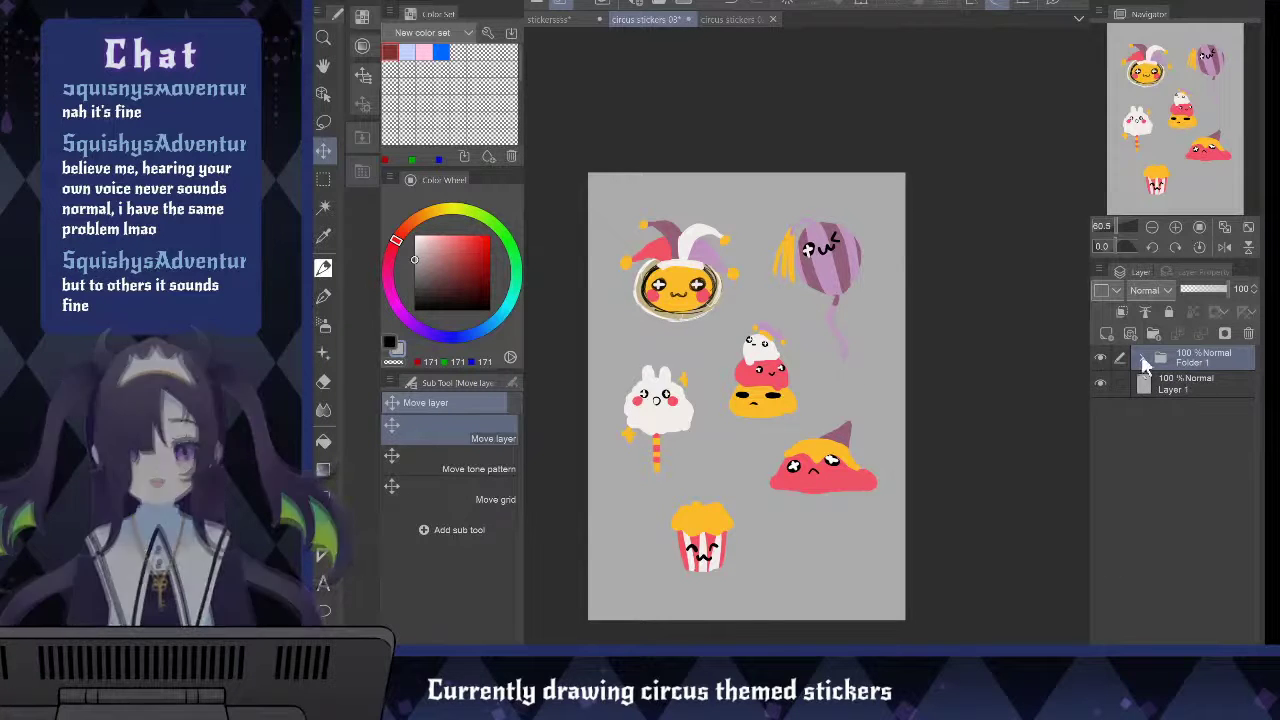
key("ctrl+g")
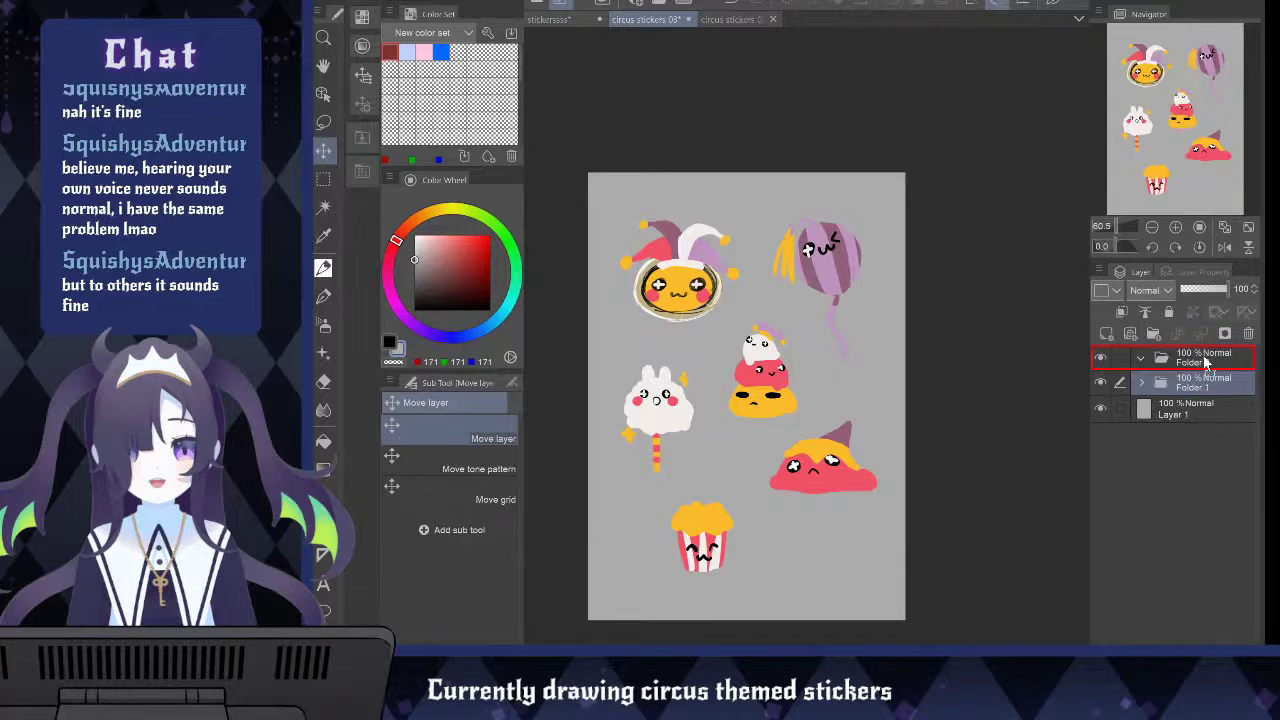
key("ctrl+g")
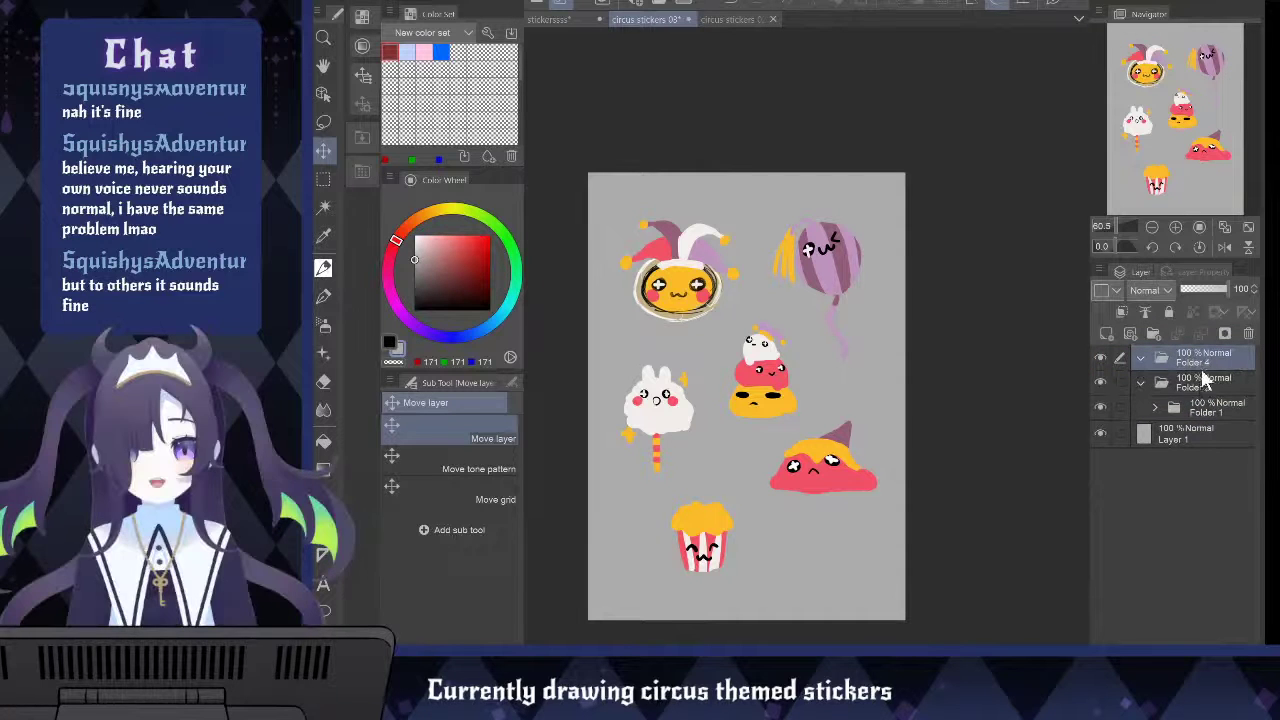
left_click(1197, 425)
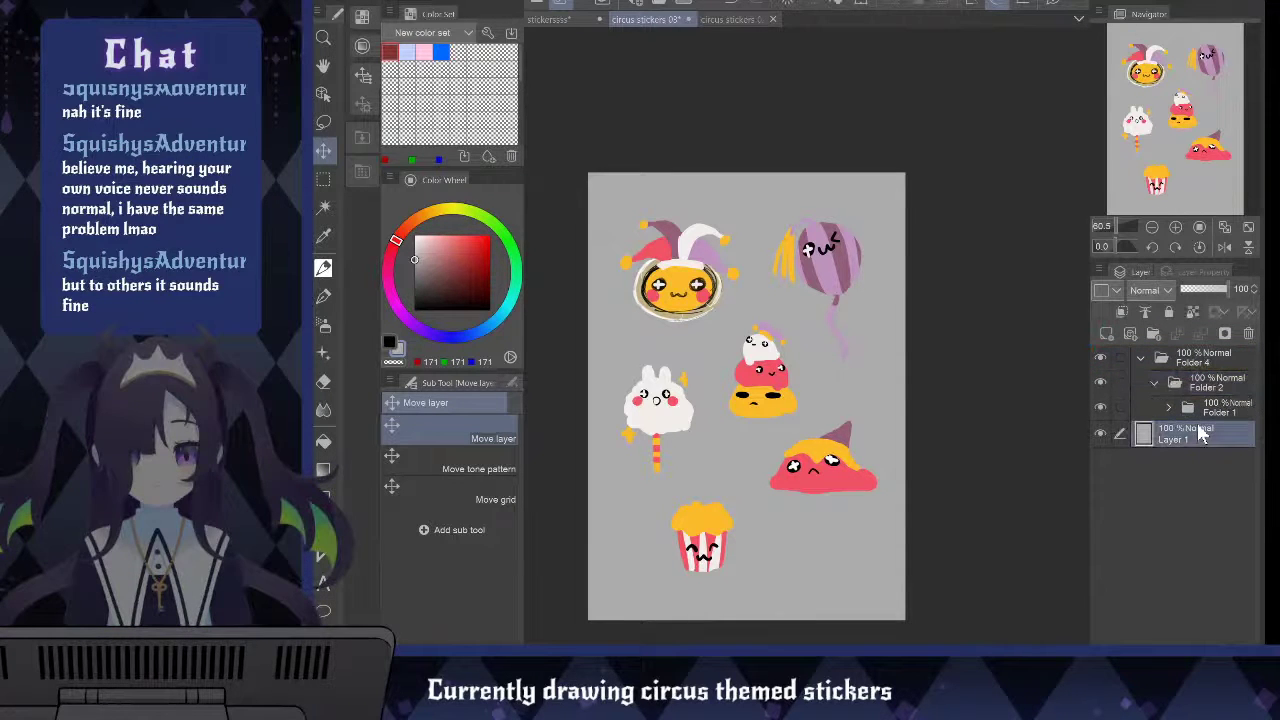
key("ctrl+g")
Apply a white border effect with an edge thickness of 35 to Folder 2, the inner folder around the stickers
left_click(1213, 419)
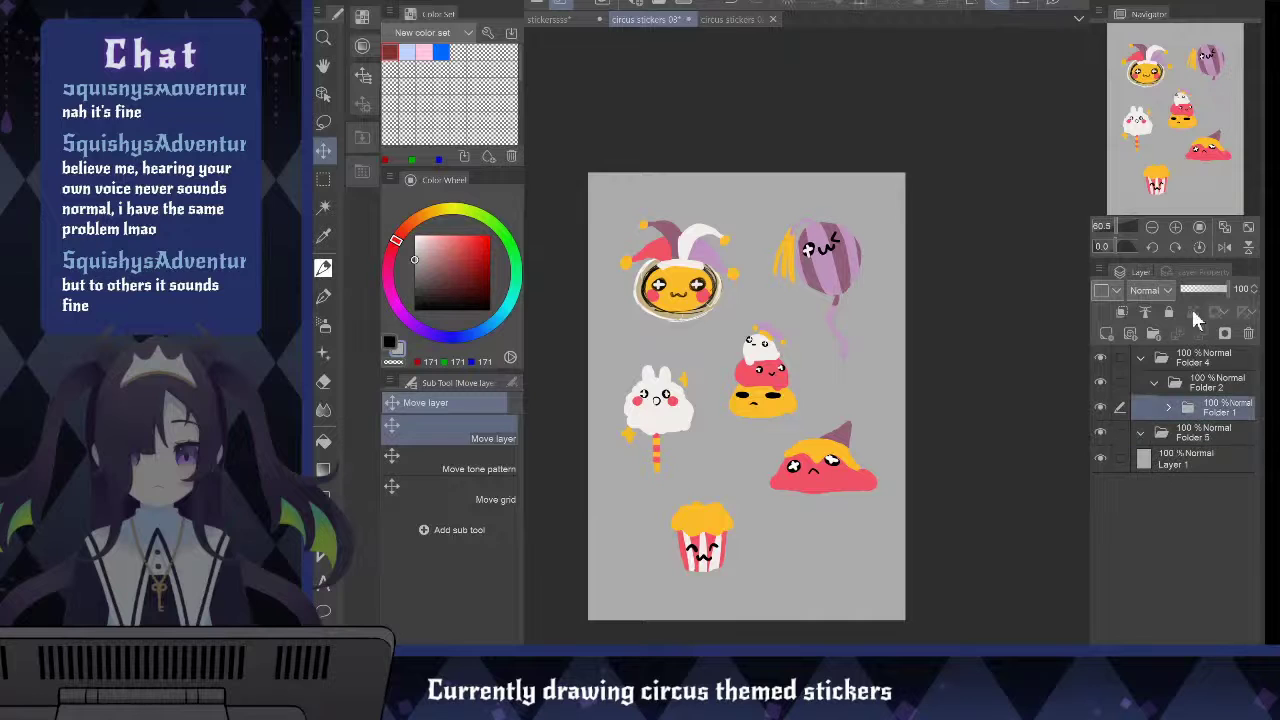
left_click(1215, 390)
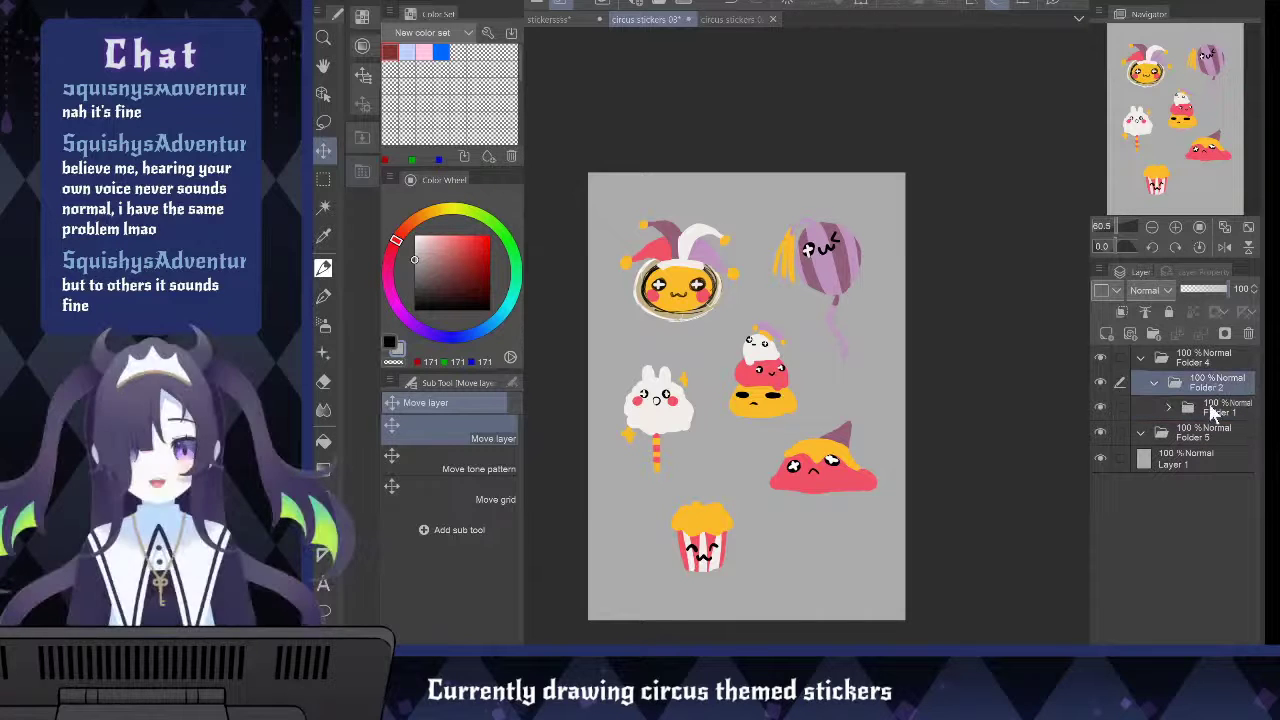
left_click(1203, 272)
left_click(1200, 303)
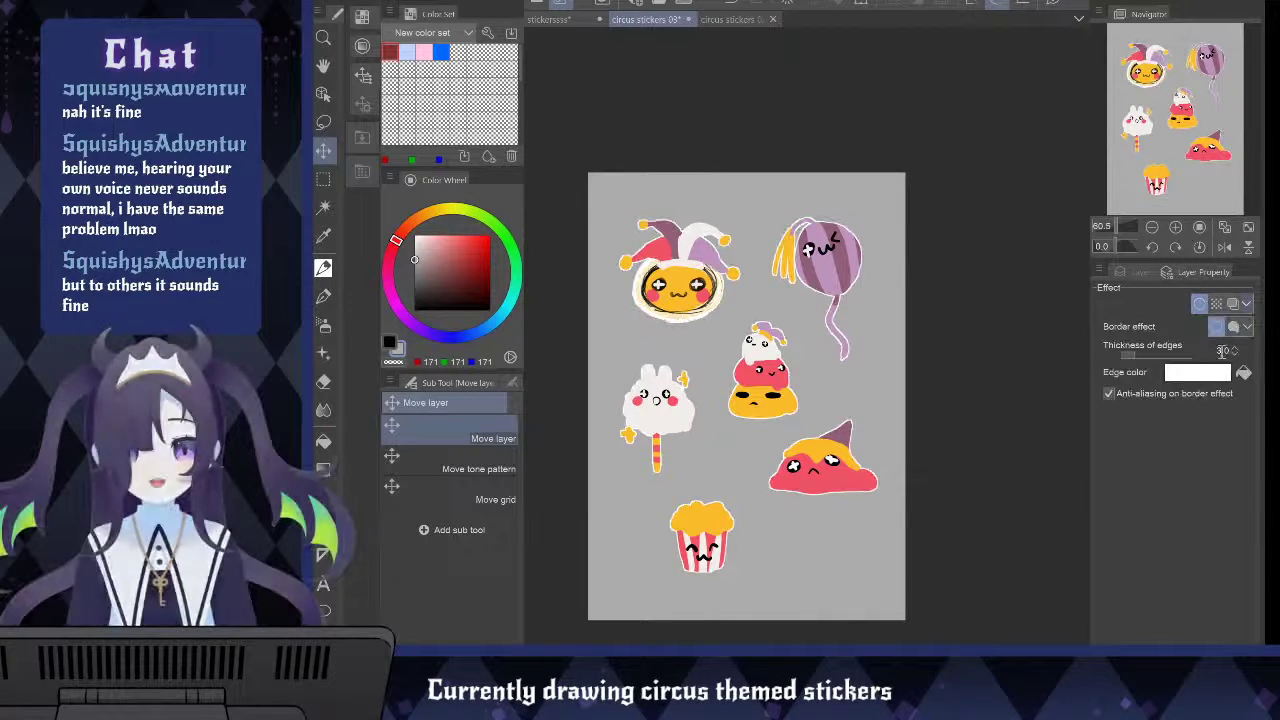
left_click(1219, 352)
type("35.")
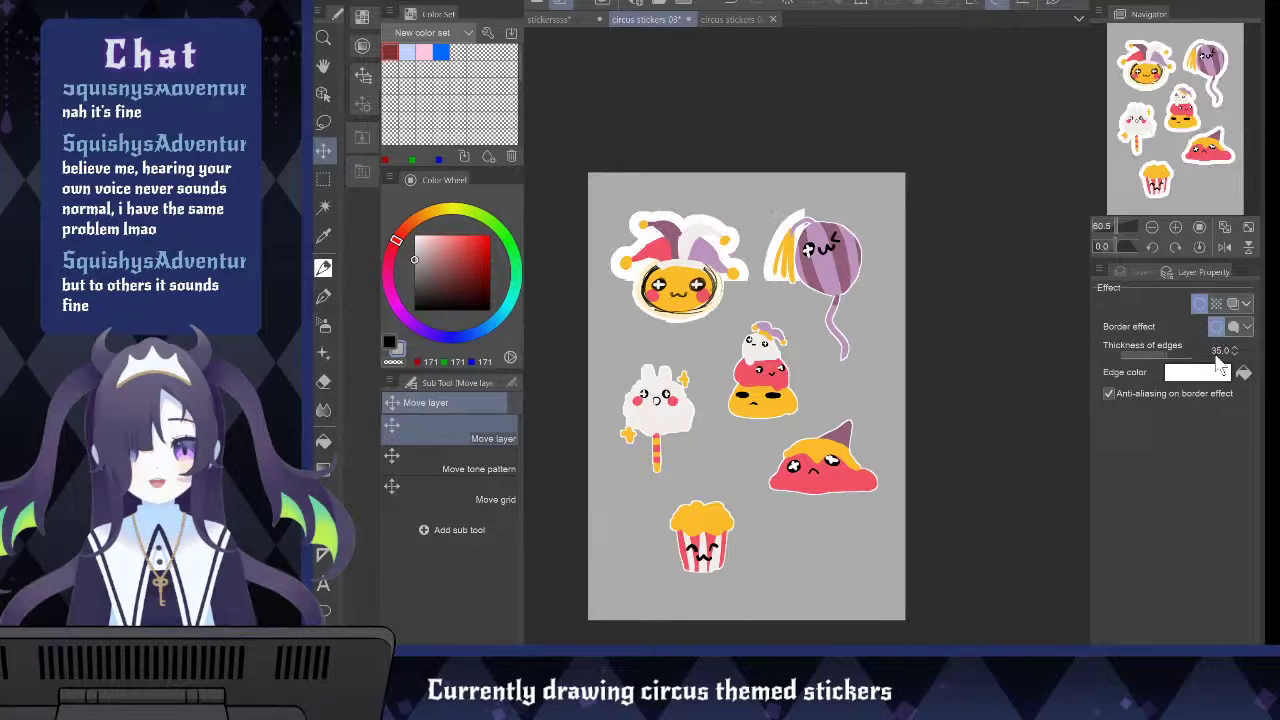
left_click(1147, 274)
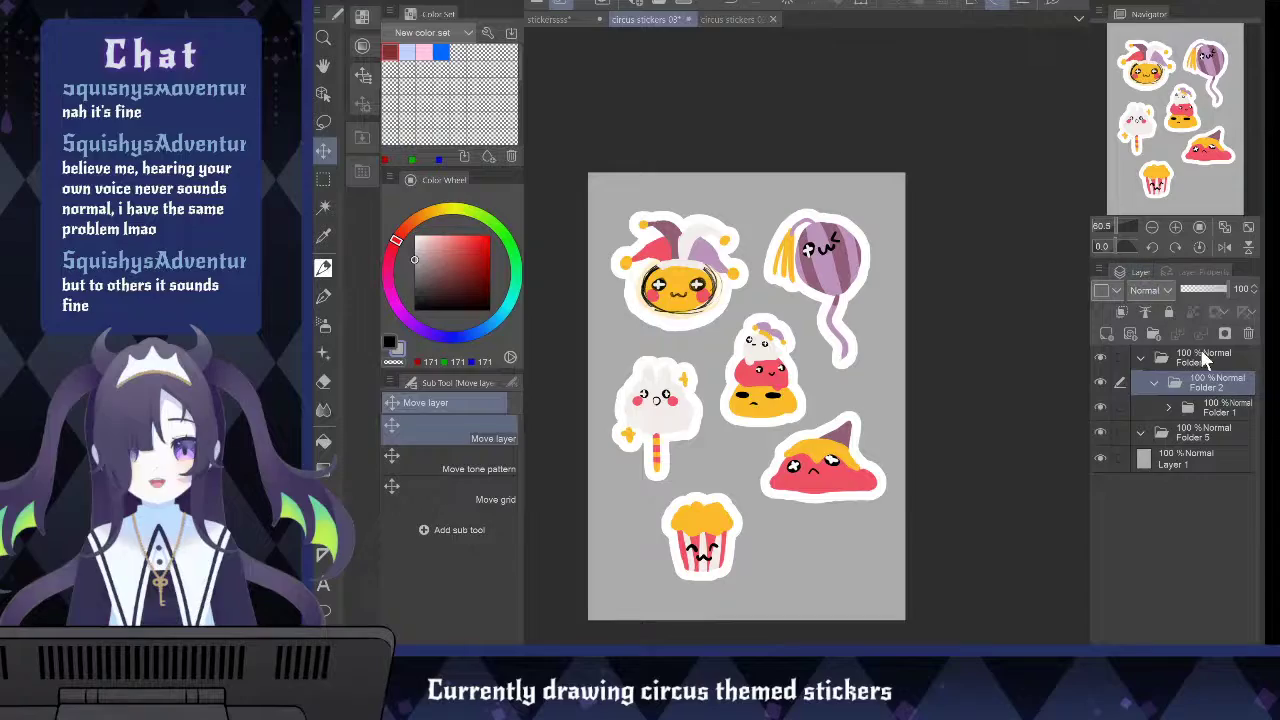
Sample the light gray outer outline color from the circus stickers 02 sheet and return to the circus stickers 03 sheet
left_click(730, 20)
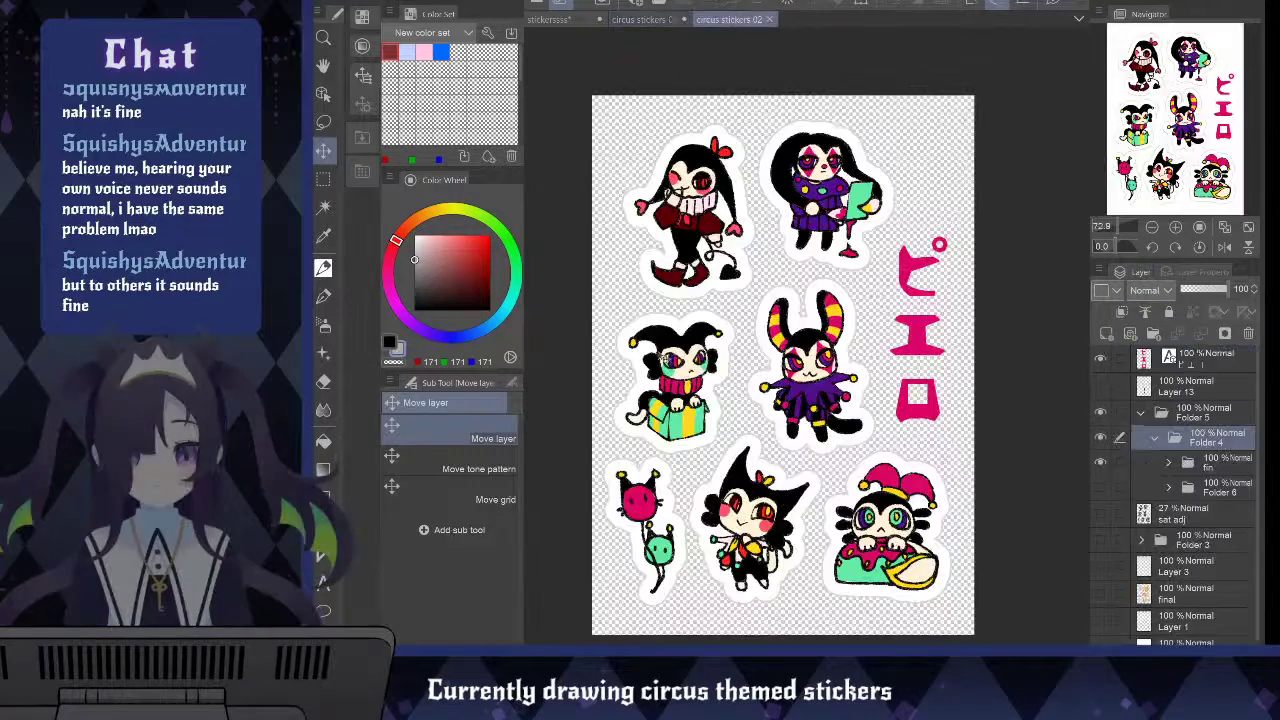
scroll(738, 407, "up", 6)
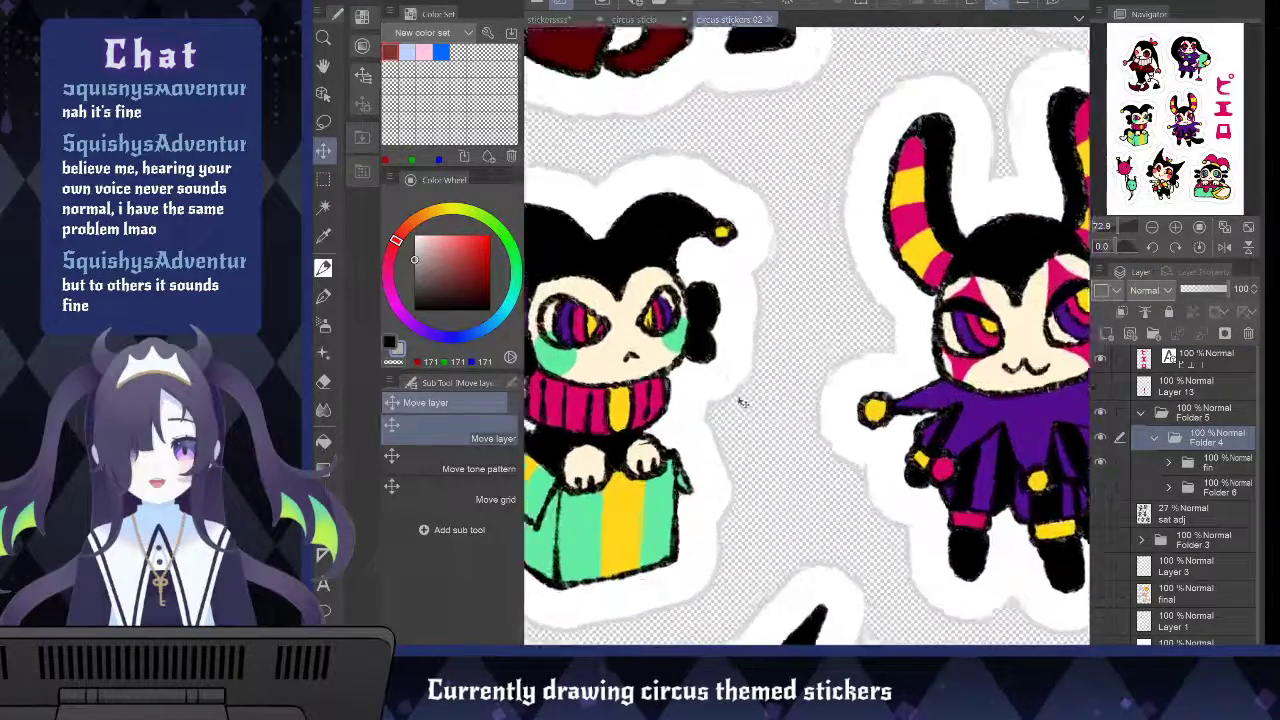
scroll(738, 407, "up", 8)
key("i")
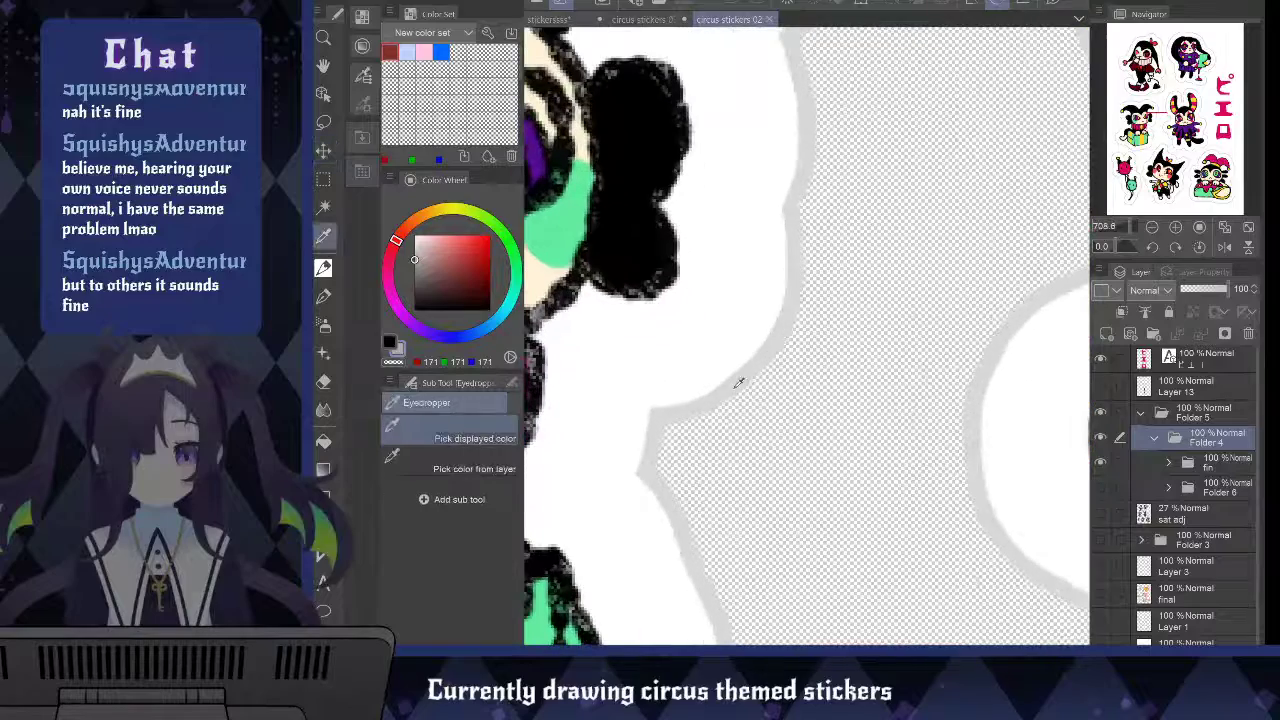
left_click(753, 364)
scroll(738, 373, "down", 4)
left_click(645, 19)
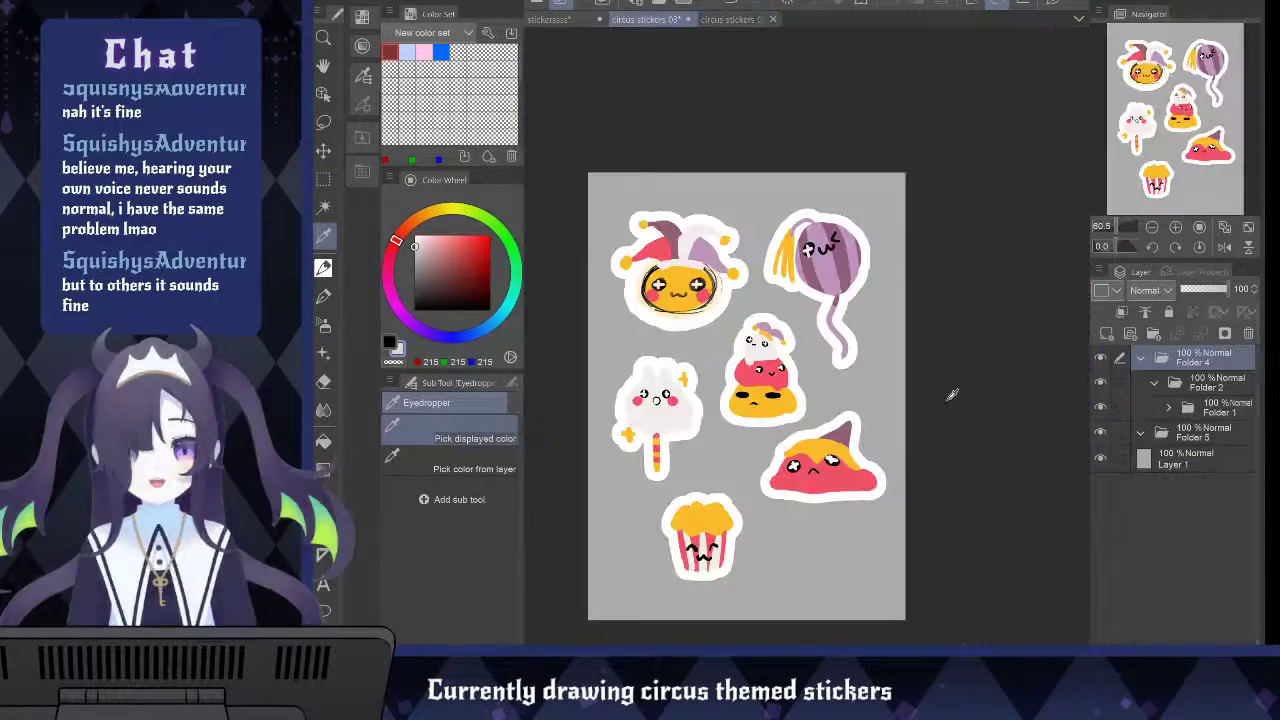
Open the layer properties of Folder 4, then compare Folder 5's border settings on the circus stickers 02 sheet
key("b")
left_click(1203, 272)
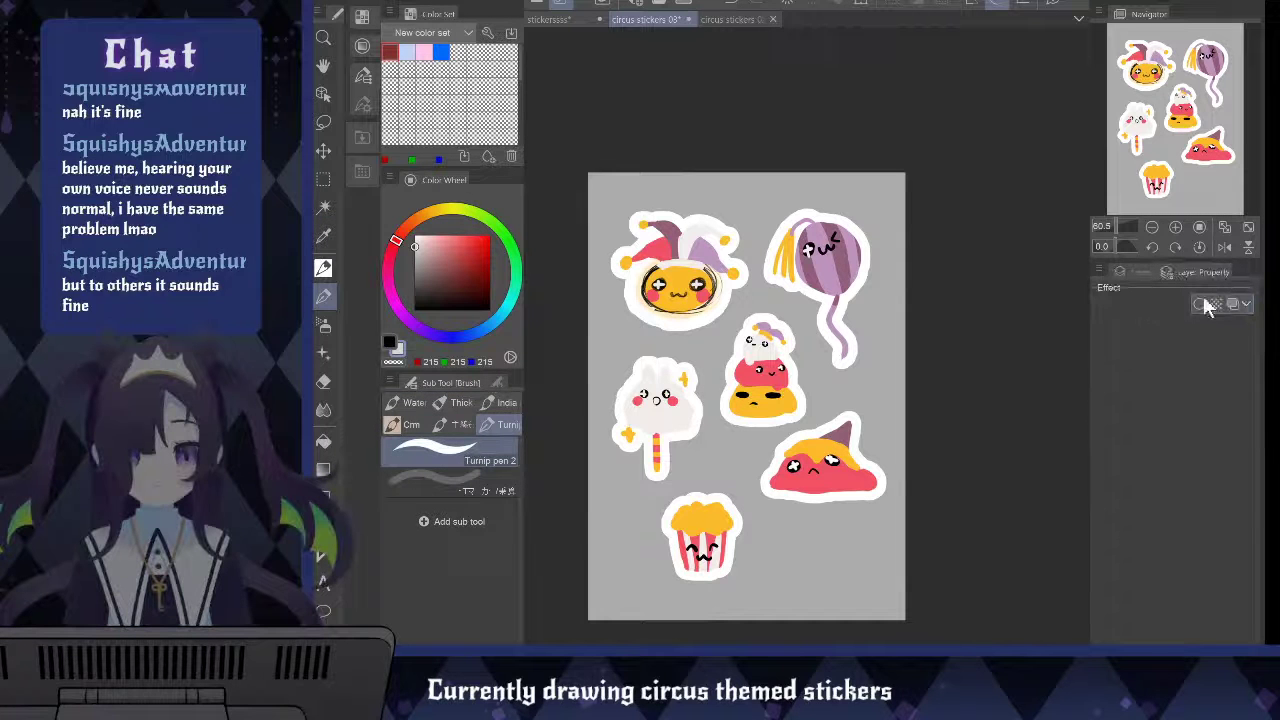
left_click(735, 19)
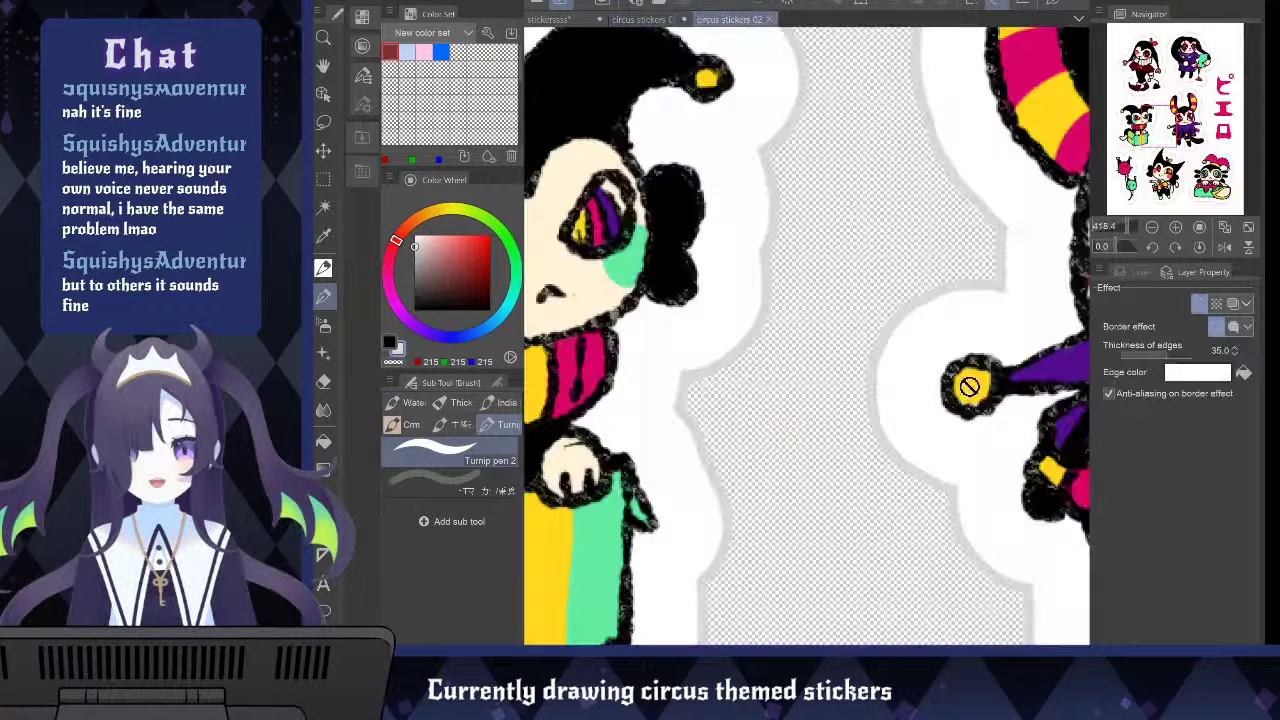
left_click(1140, 272)
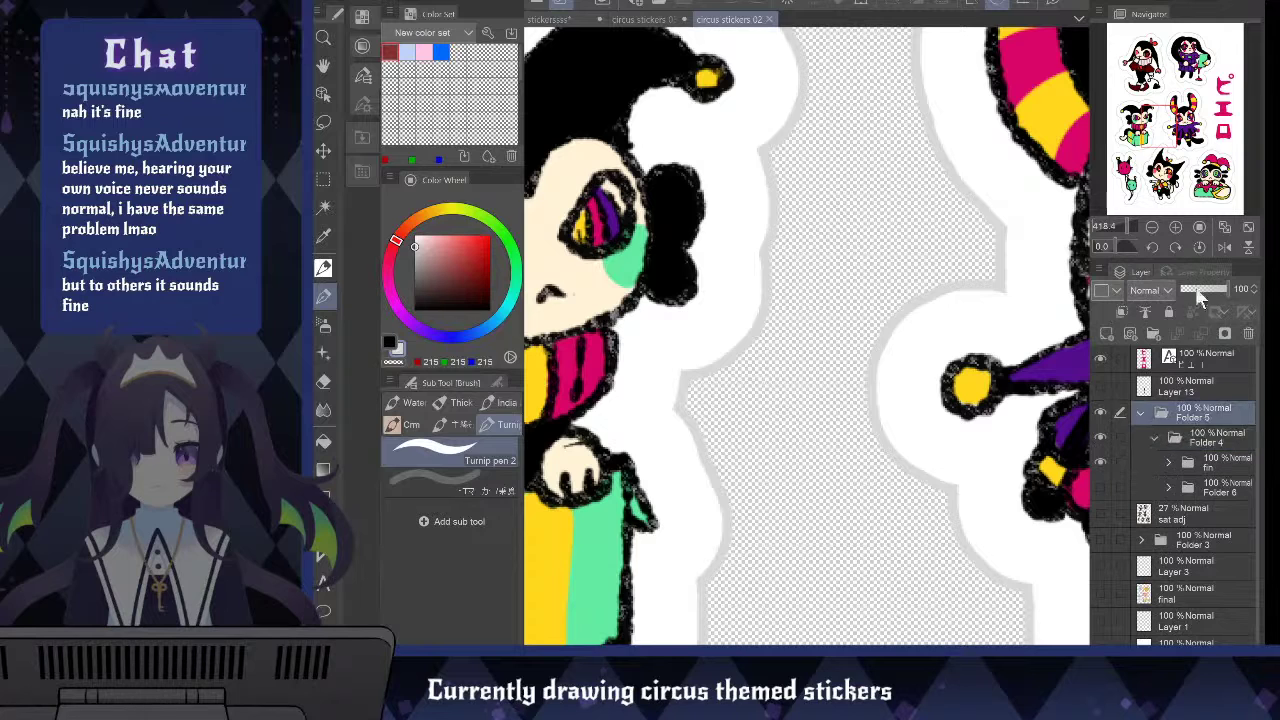
left_click(1193, 268)
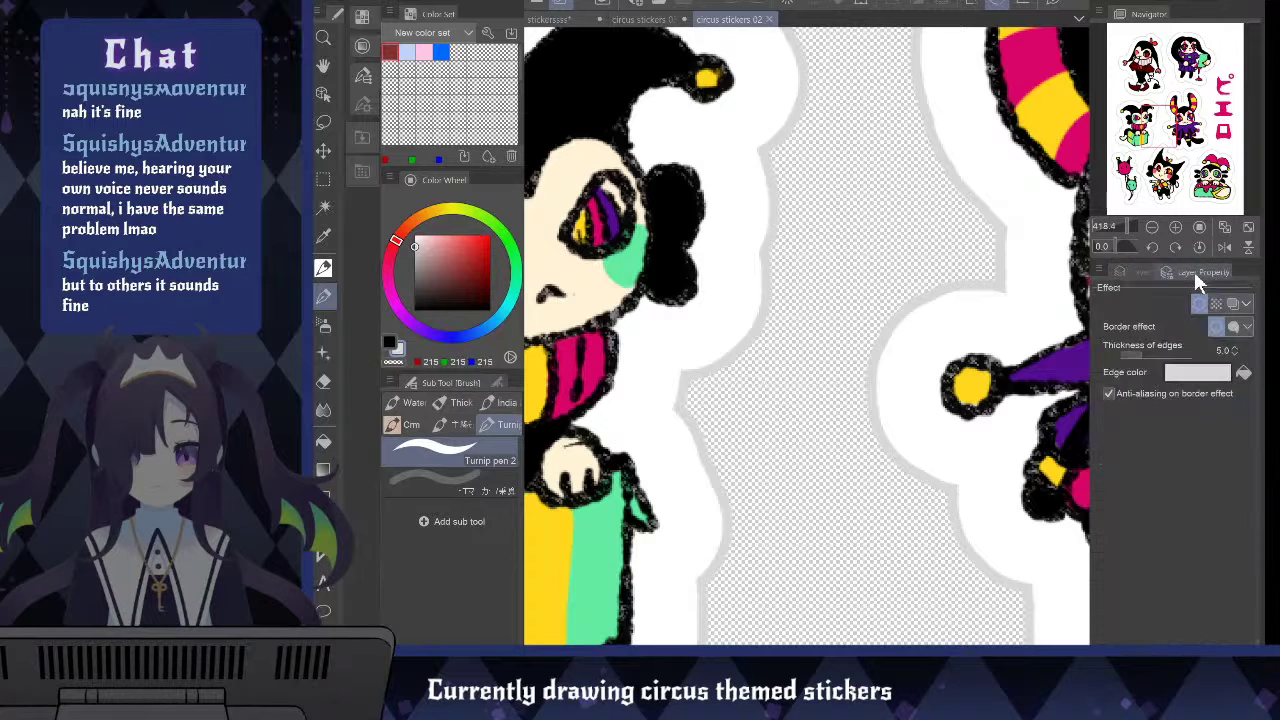
Give Folder 4 on the circus stickers 03 sheet a light gray border effect with an edge thickness of 5, and save the file
left_click(655, 20)
left_click(1135, 271)
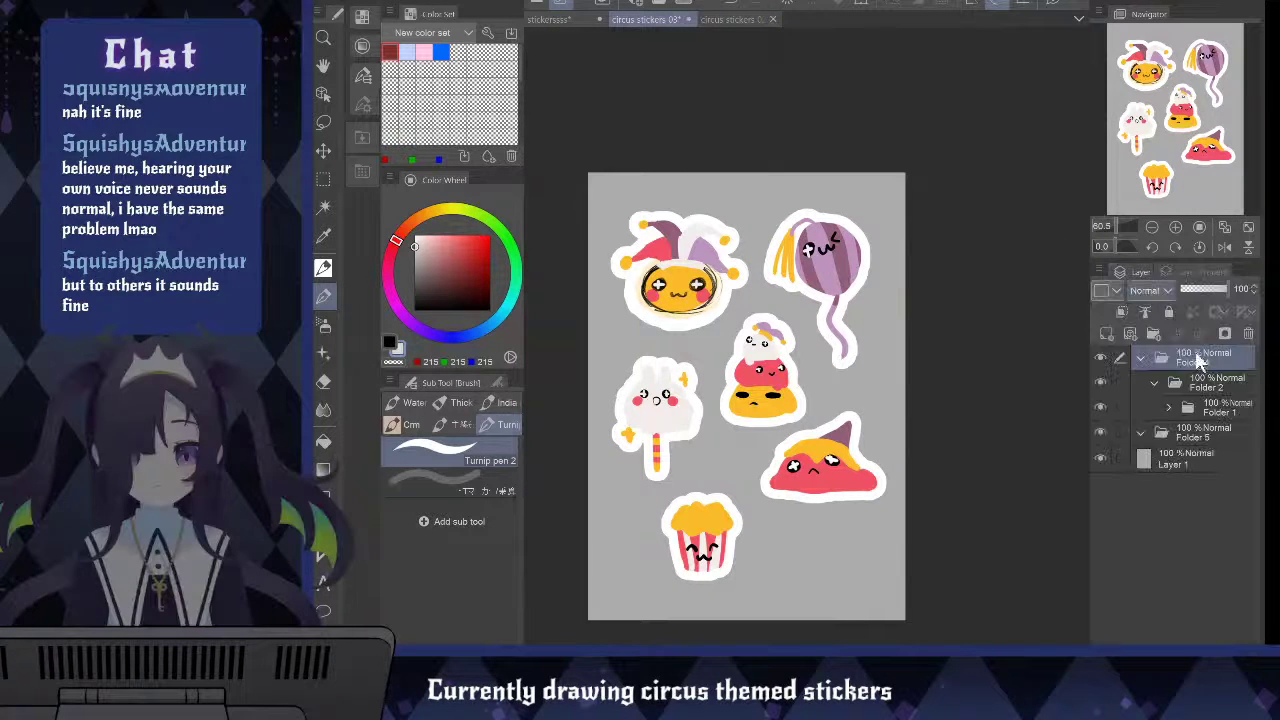
left_click(1203, 272)
left_click(1201, 306)
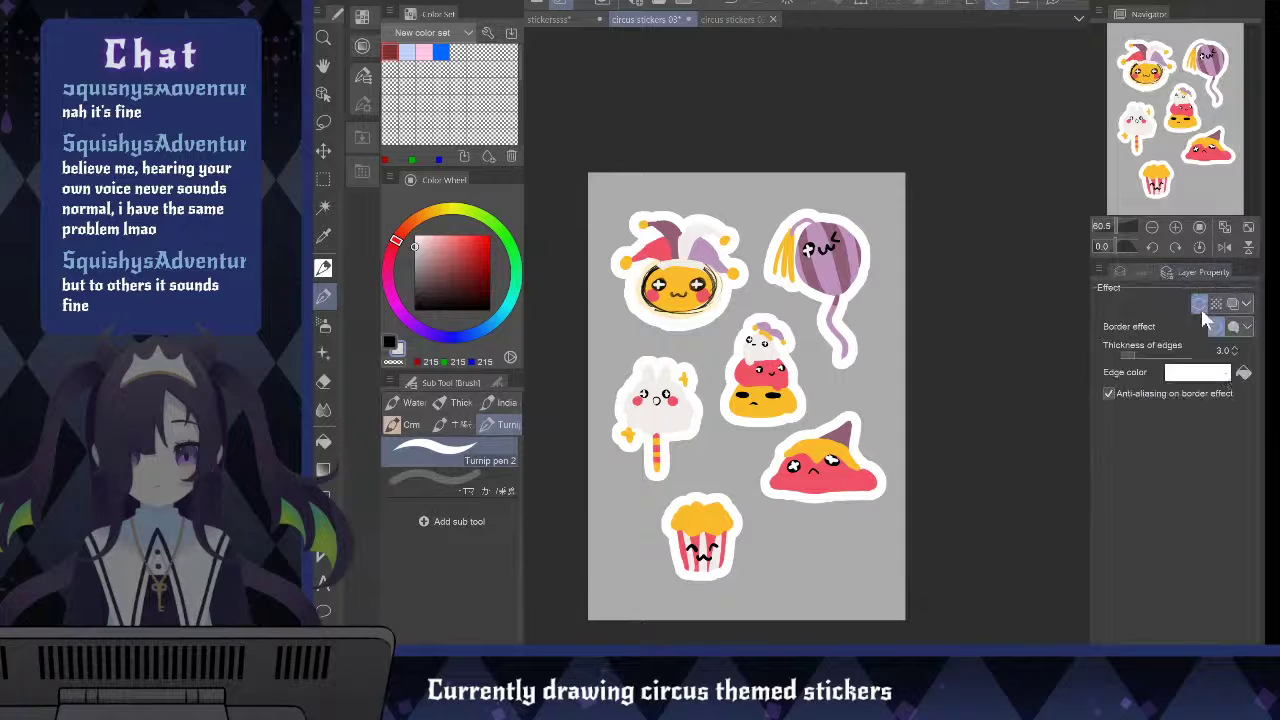
left_click(1234, 347)
left_click(1234, 347)
left_click(1246, 375)
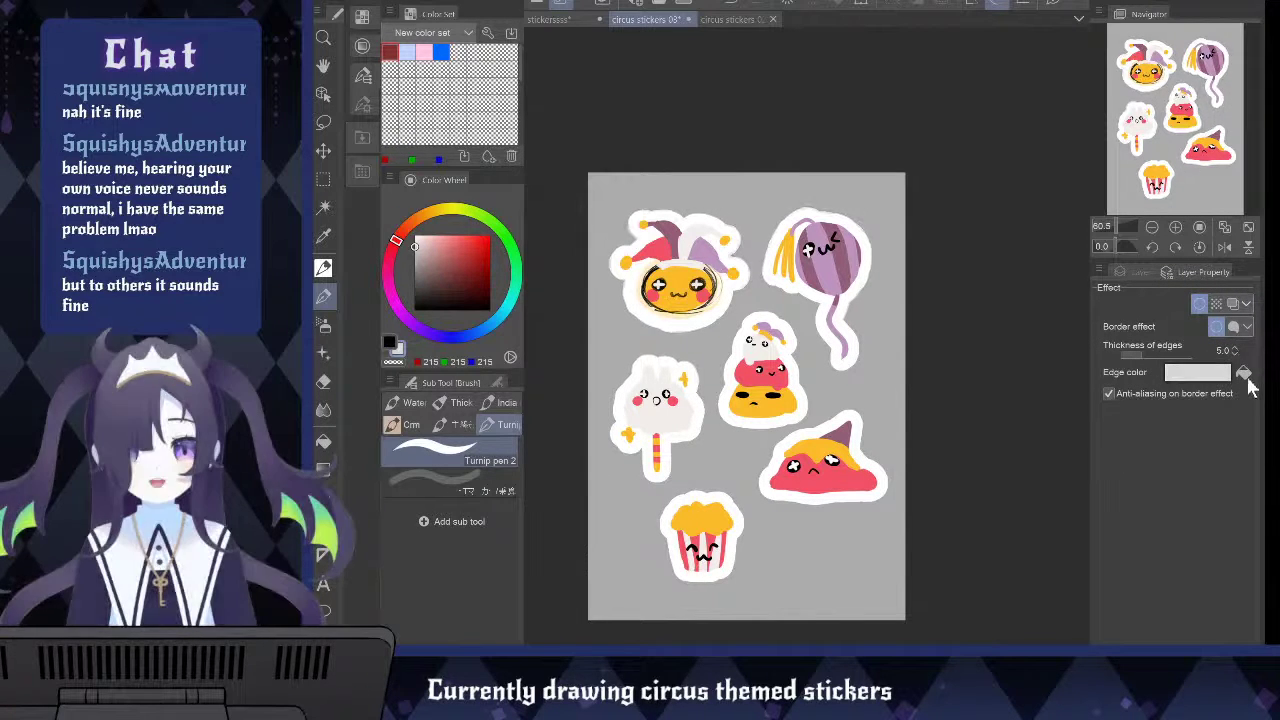
left_click(1139, 271)
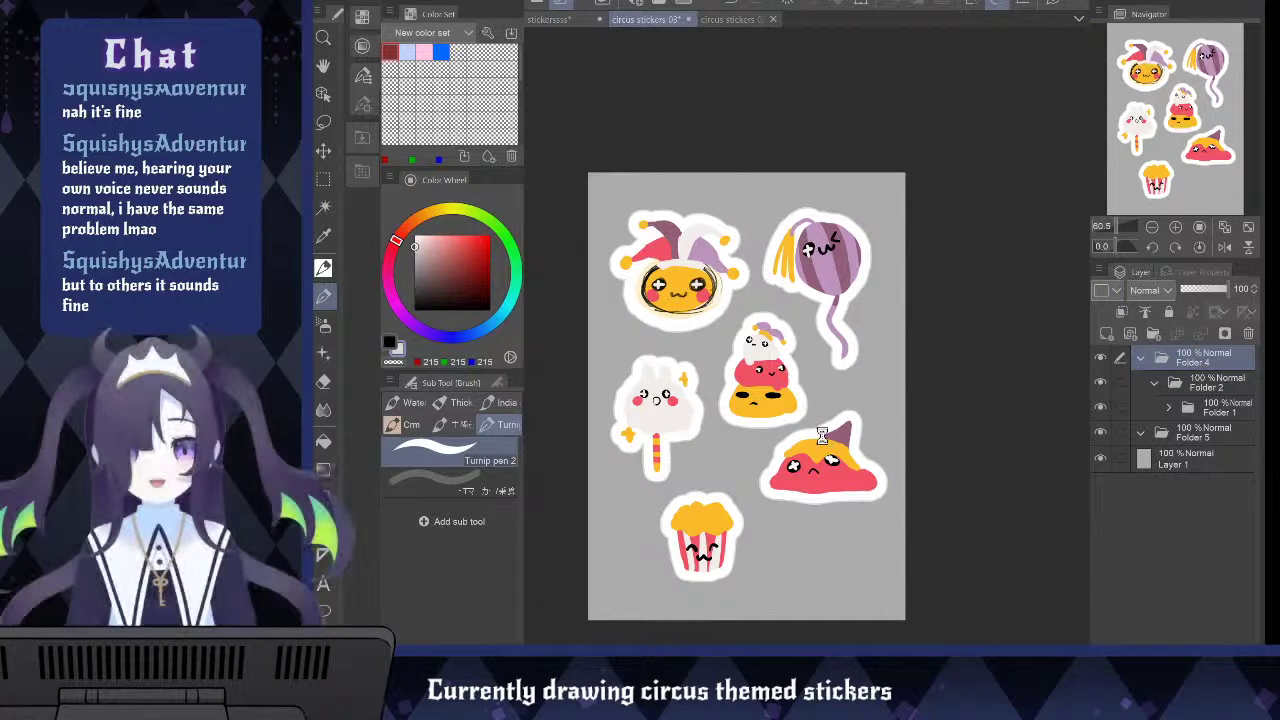
key("ctrl+s")
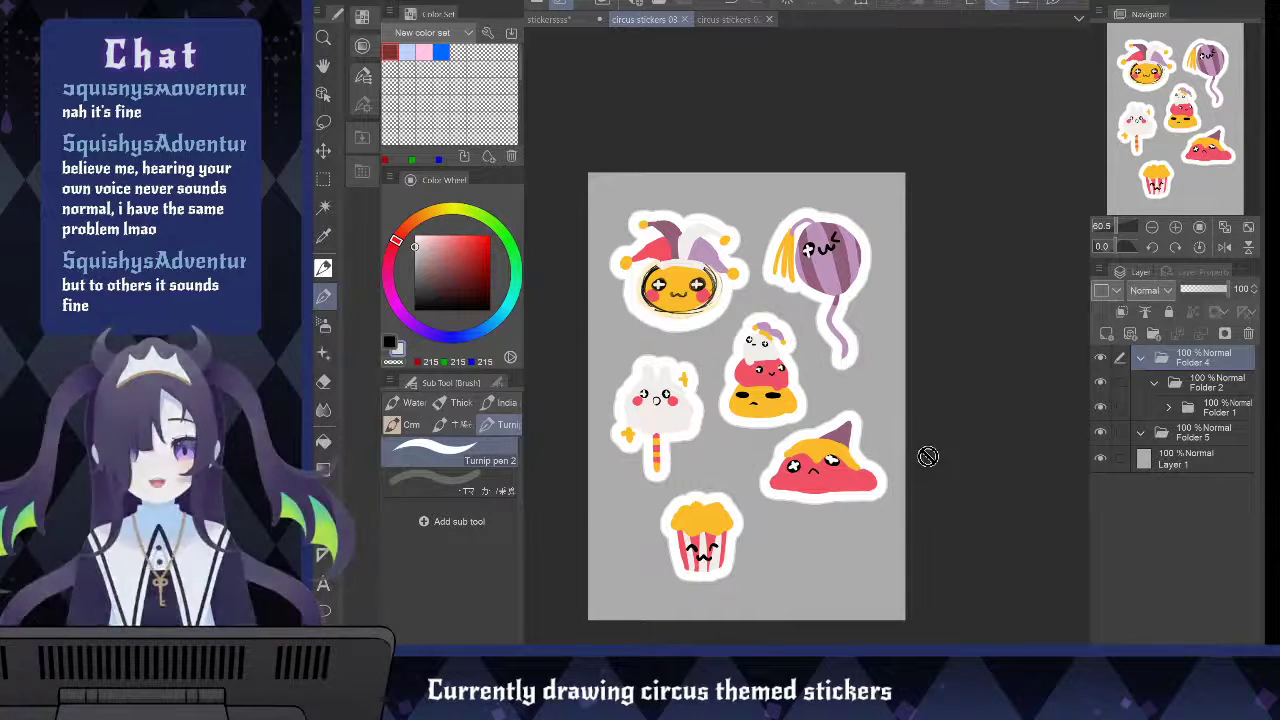
Review the entire circus stickers 02 sheet as a layout reference and close it
left_click(733, 20)
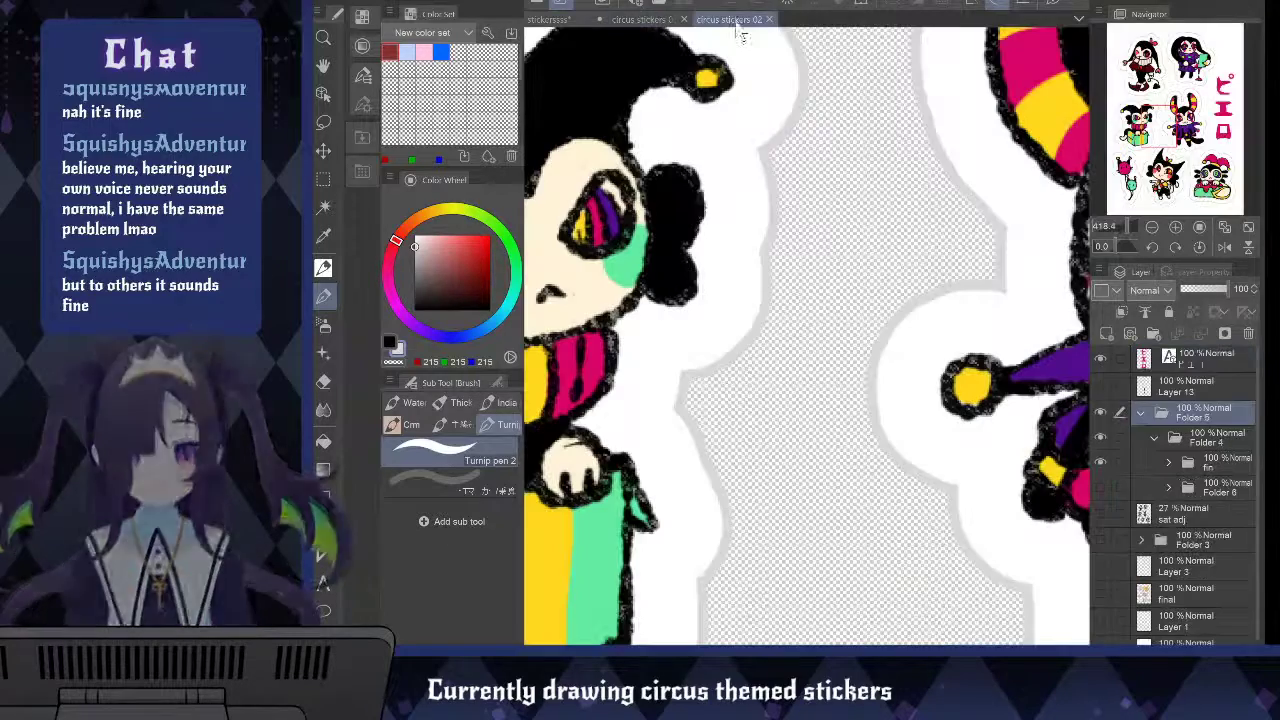
left_click(1248, 229)
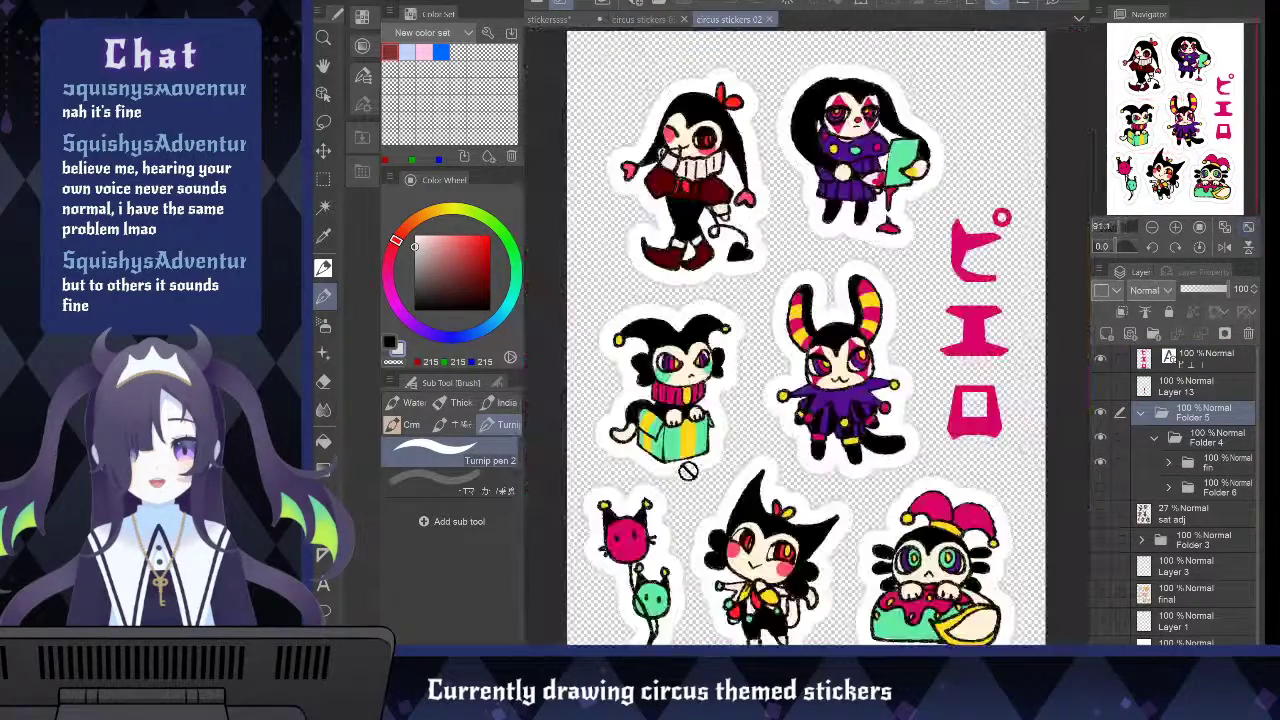
scroll(686, 470, "down", 2)
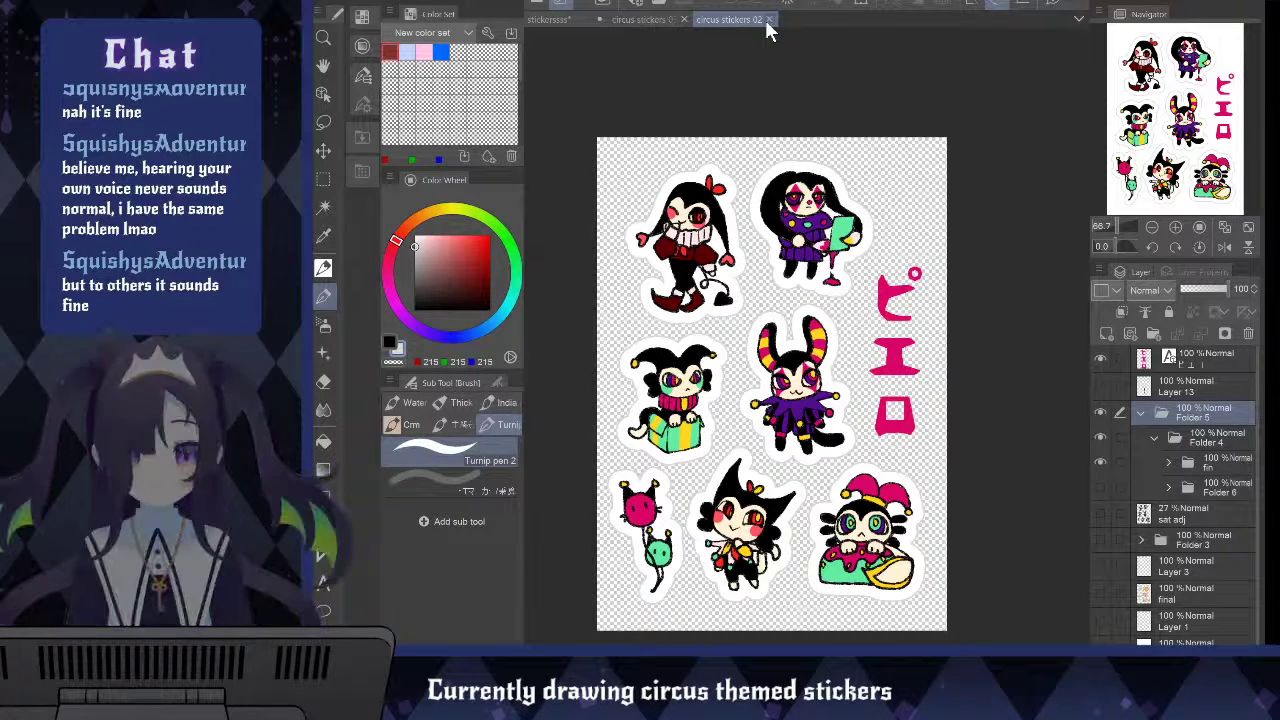
left_click(769, 20)
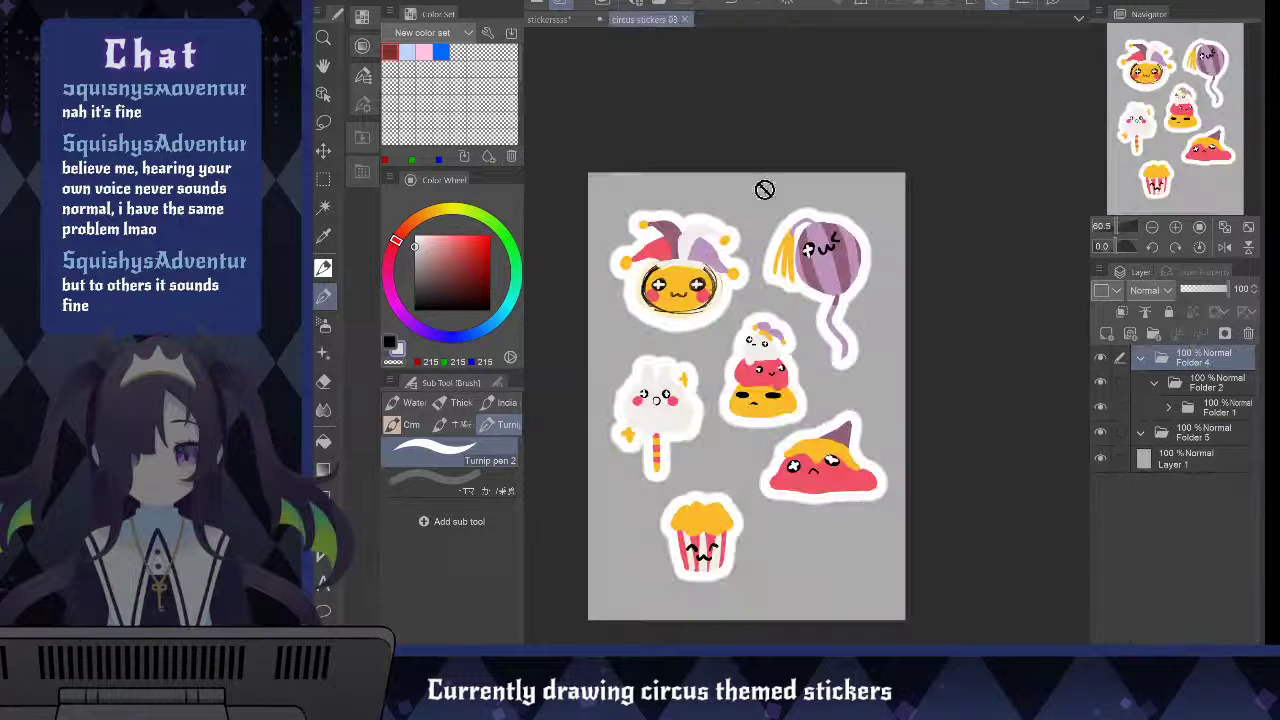
Expand Folder 1 and rearrange the bottom stickers with Move layer, placing the red blob at the lower left and the popcorn beside it
scroll(734, 546, "down", 1)
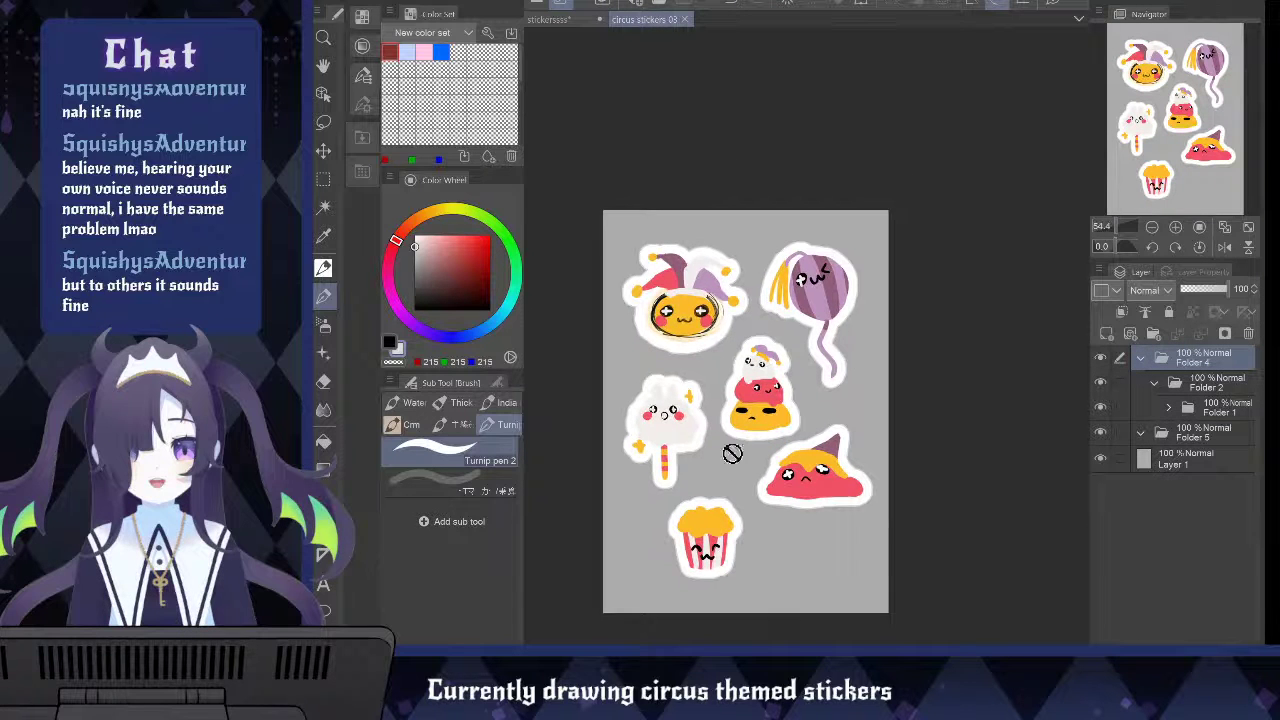
scroll(731, 411, "up", 2)
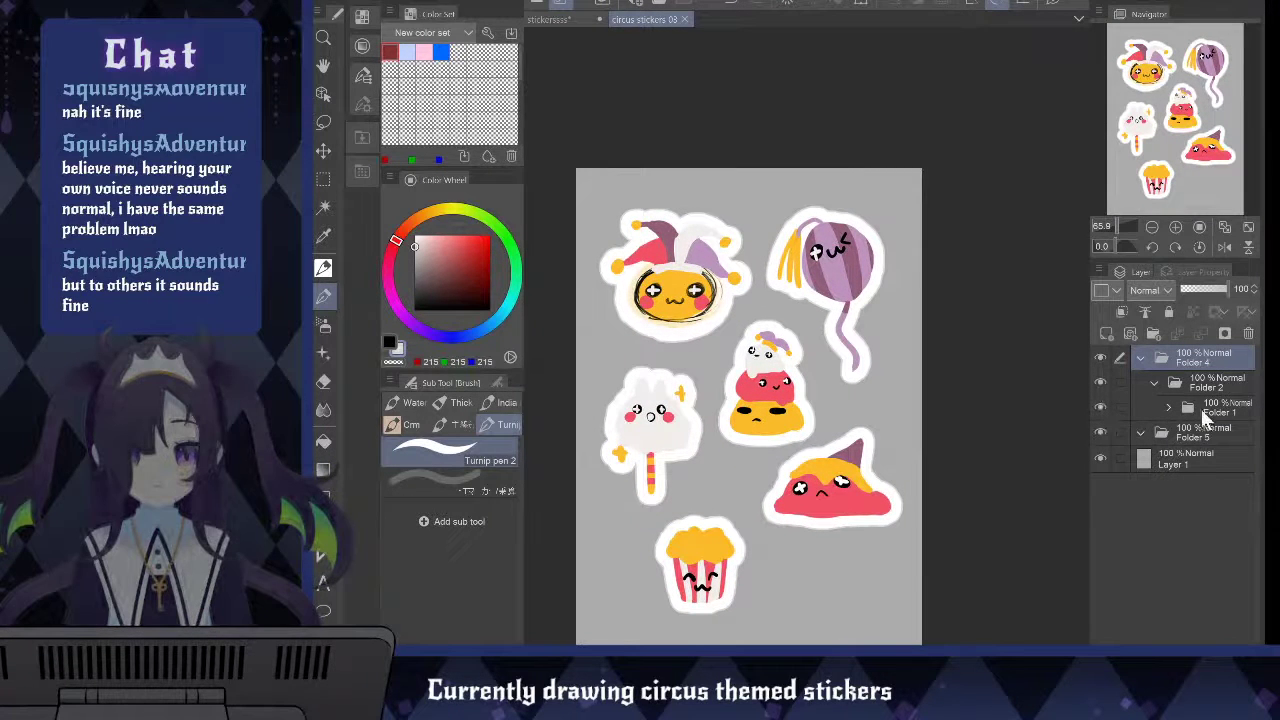
left_click(1167, 409)
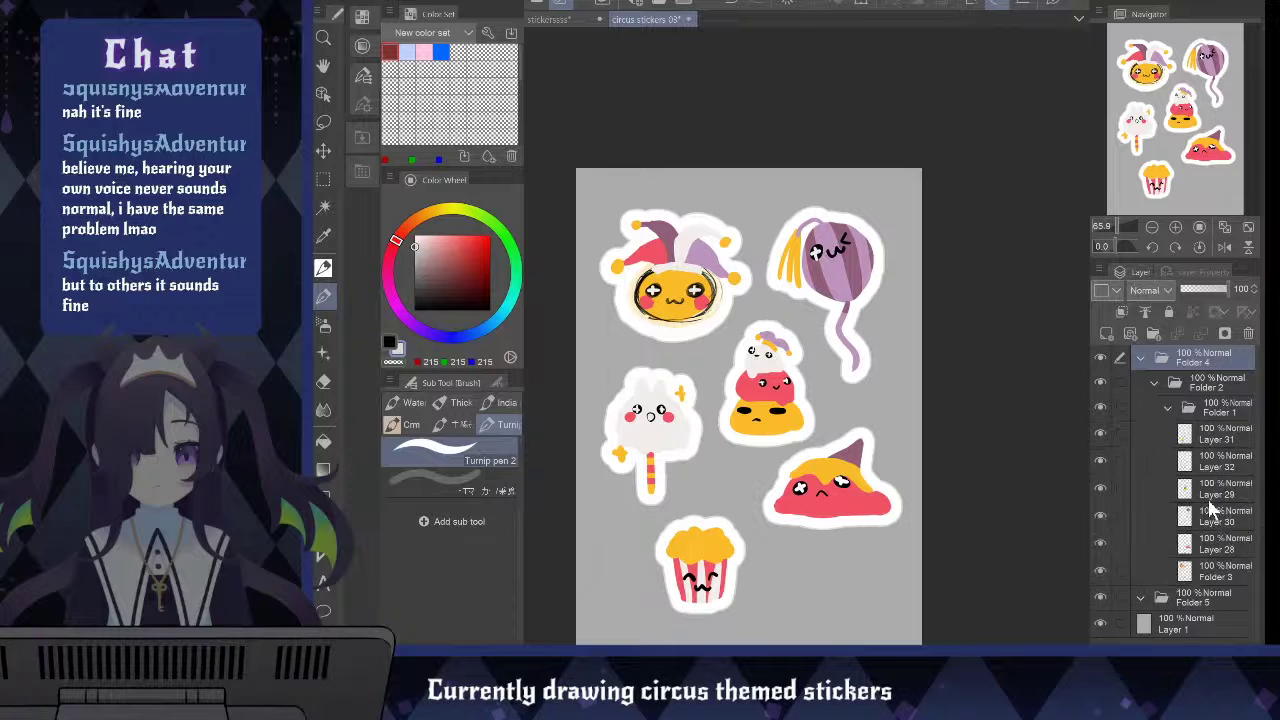
left_click(1208, 496)
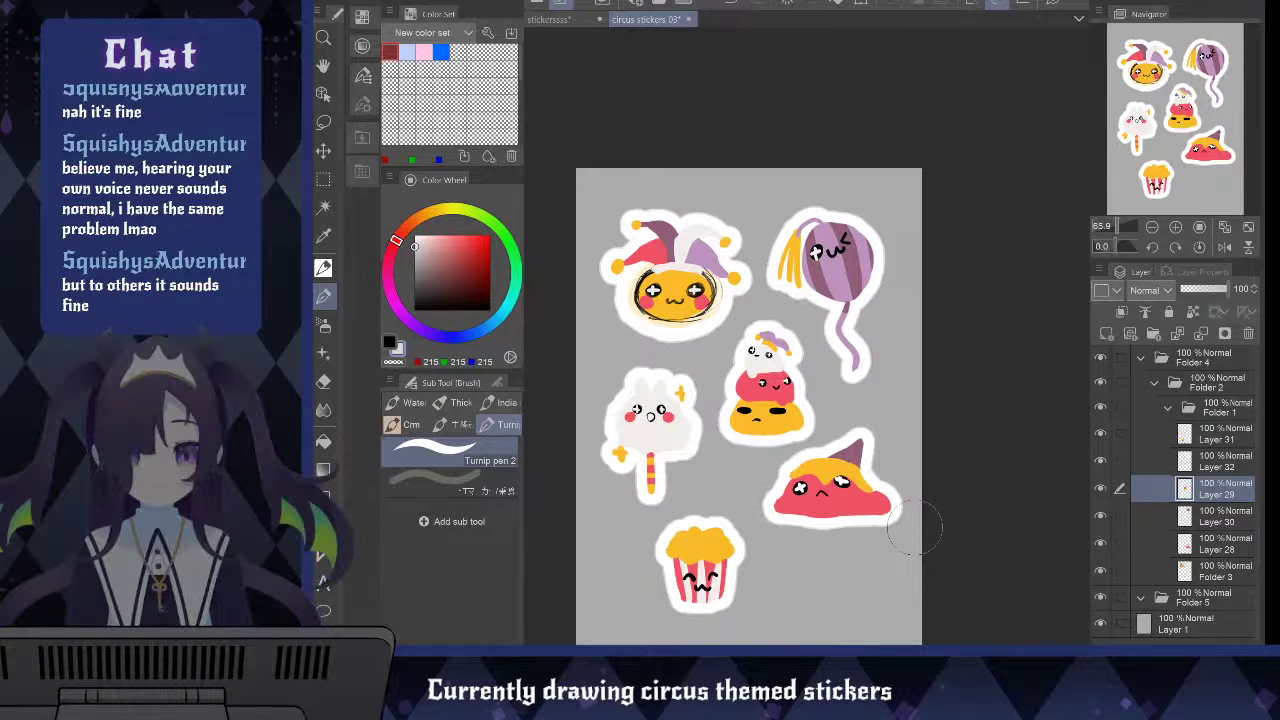
key("k")
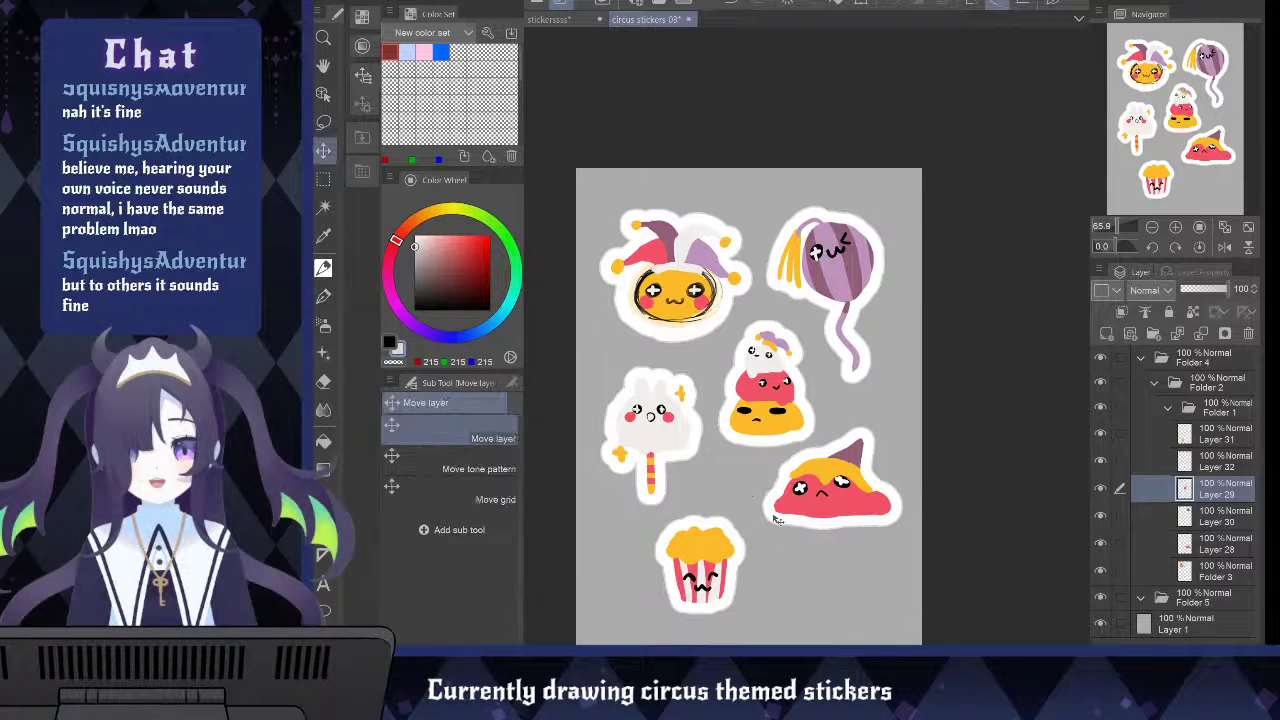
left_click_drag(740, 587, 898, 594)
left_click_drag(800, 510, 670, 575)
left_click_drag(857, 530, 812, 470)
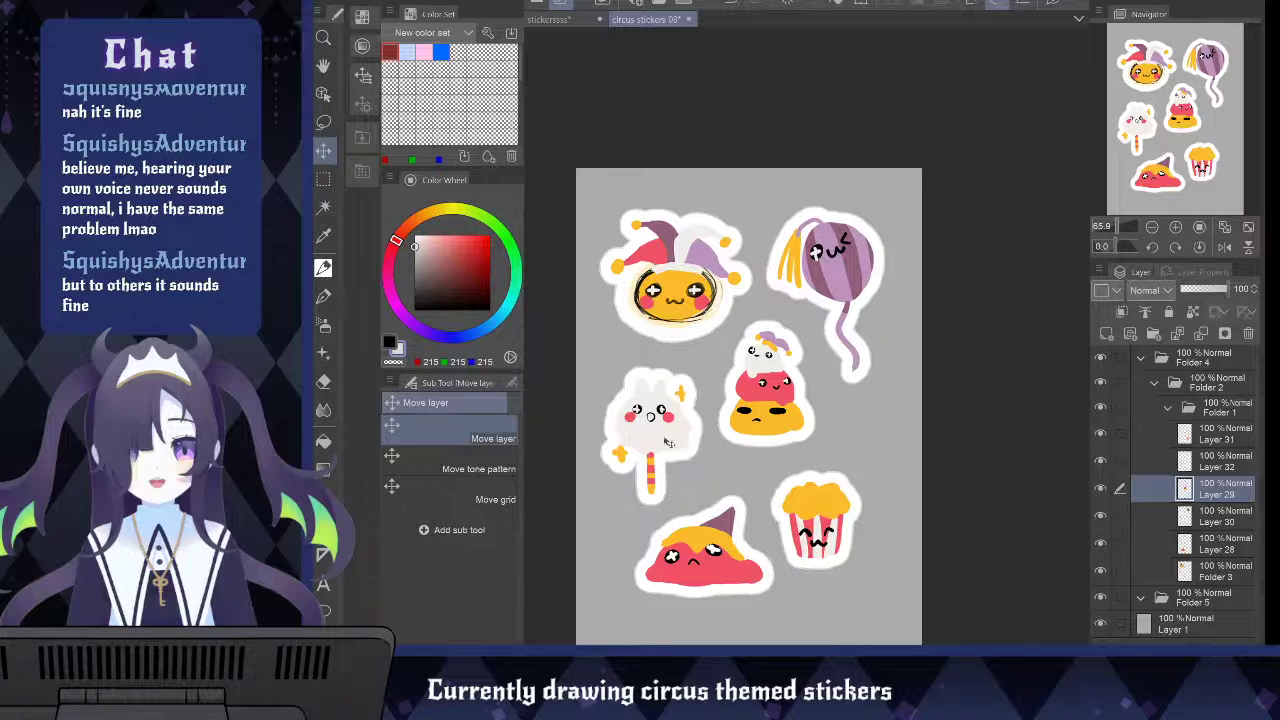
Swap the cotton candy into the sheet's middle and the stacked ice cream to the left edge, then nudge the ice cream, blob and popcorn up
left_click_drag(668, 443, 858, 418)
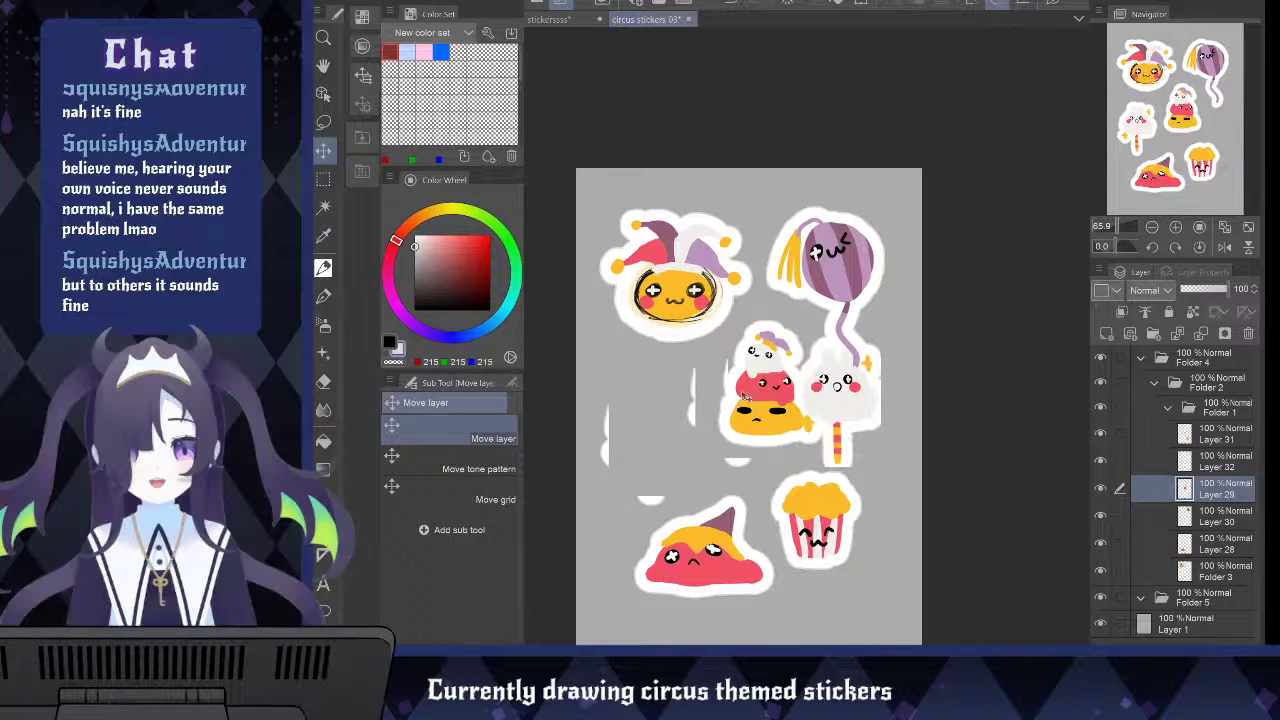
left_click_drag(745, 397, 645, 457)
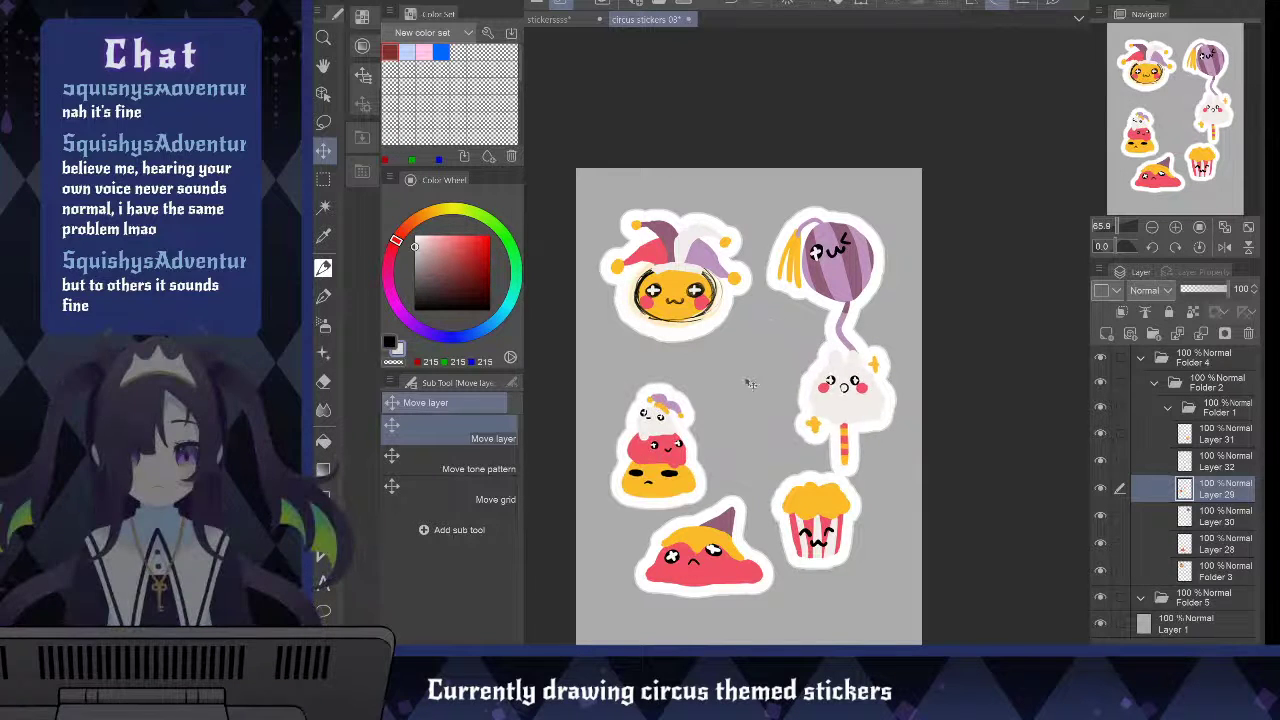
left_click_drag(851, 470, 768, 460)
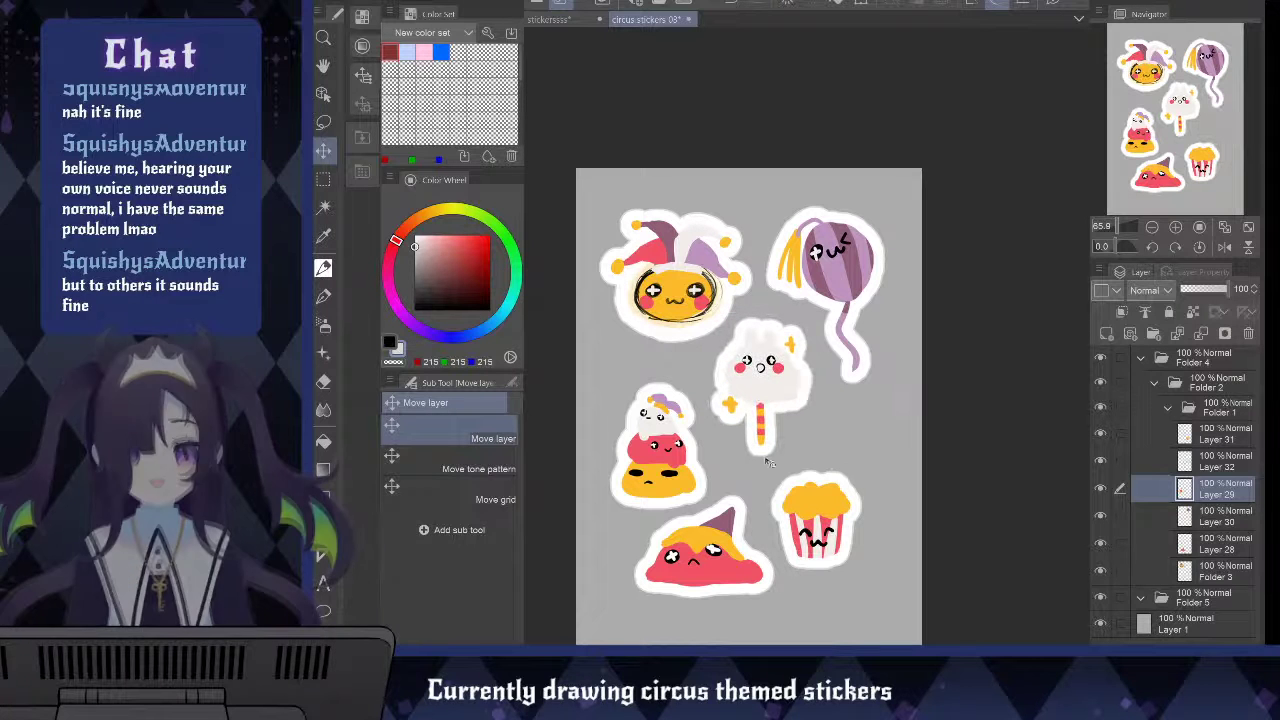
left_click_drag(655, 440, 657, 424)
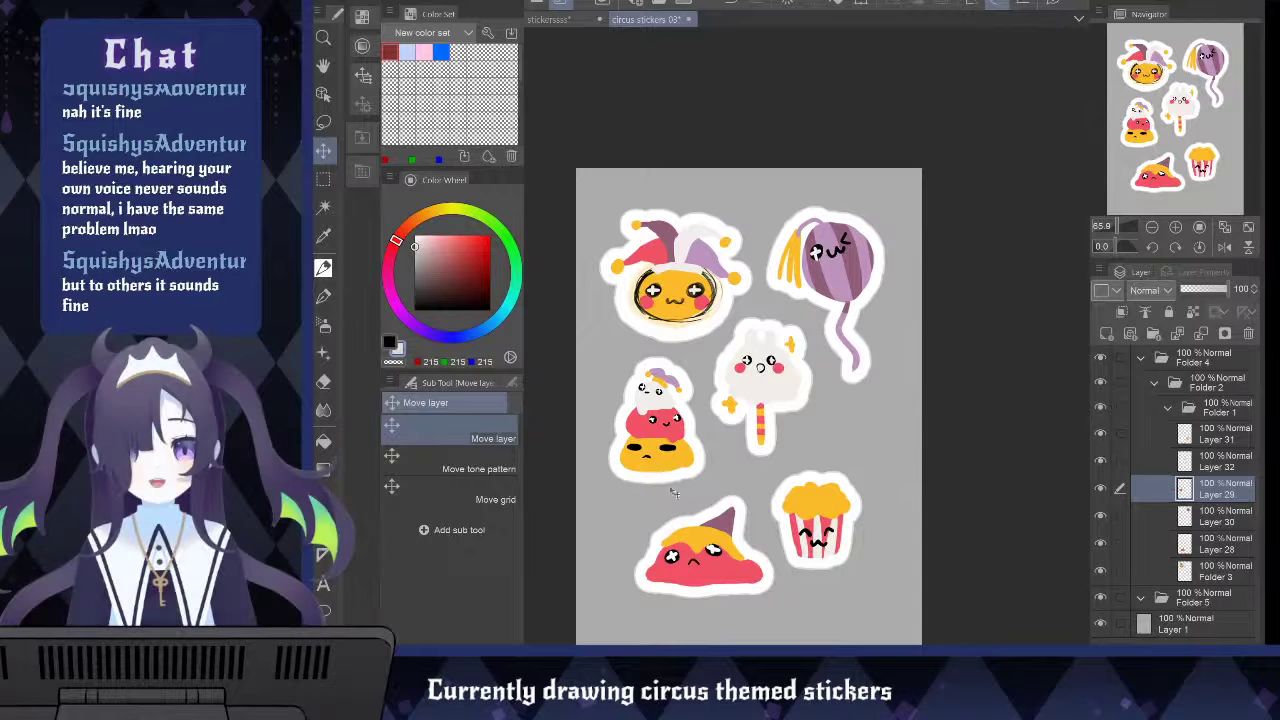
left_click_drag(706, 563, 698, 547)
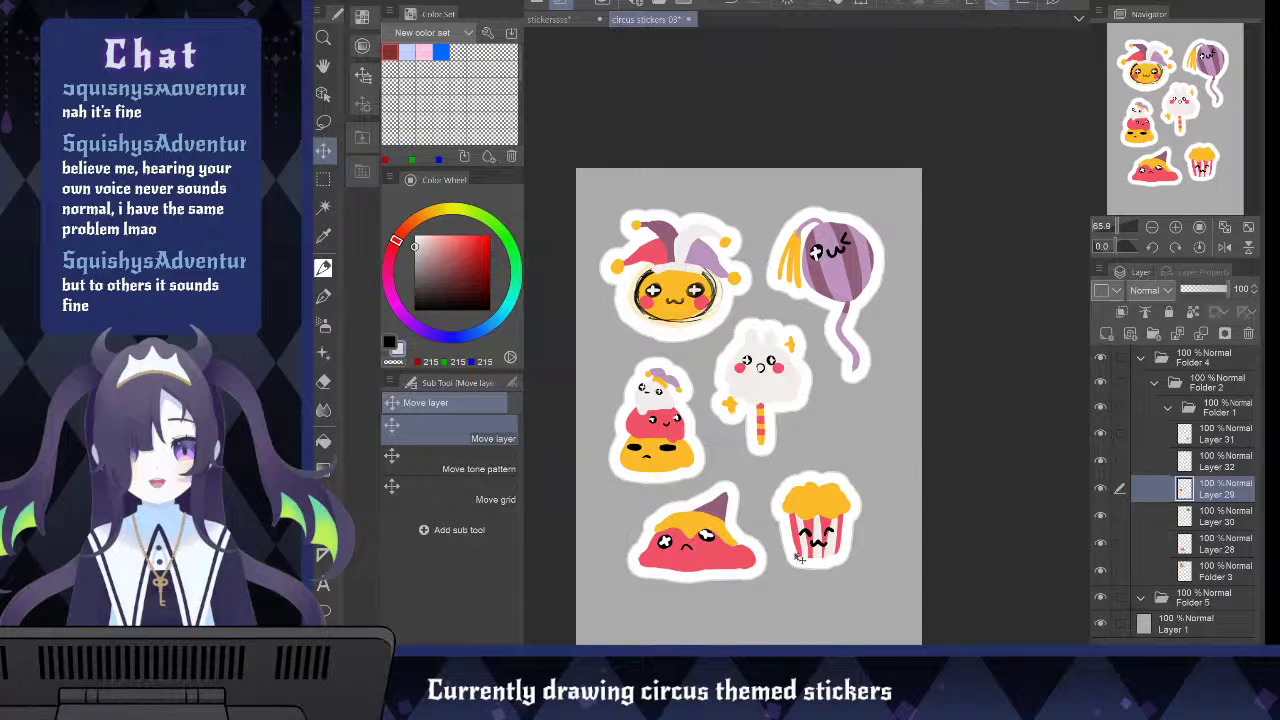
left_click_drag(820, 527, 822, 522)
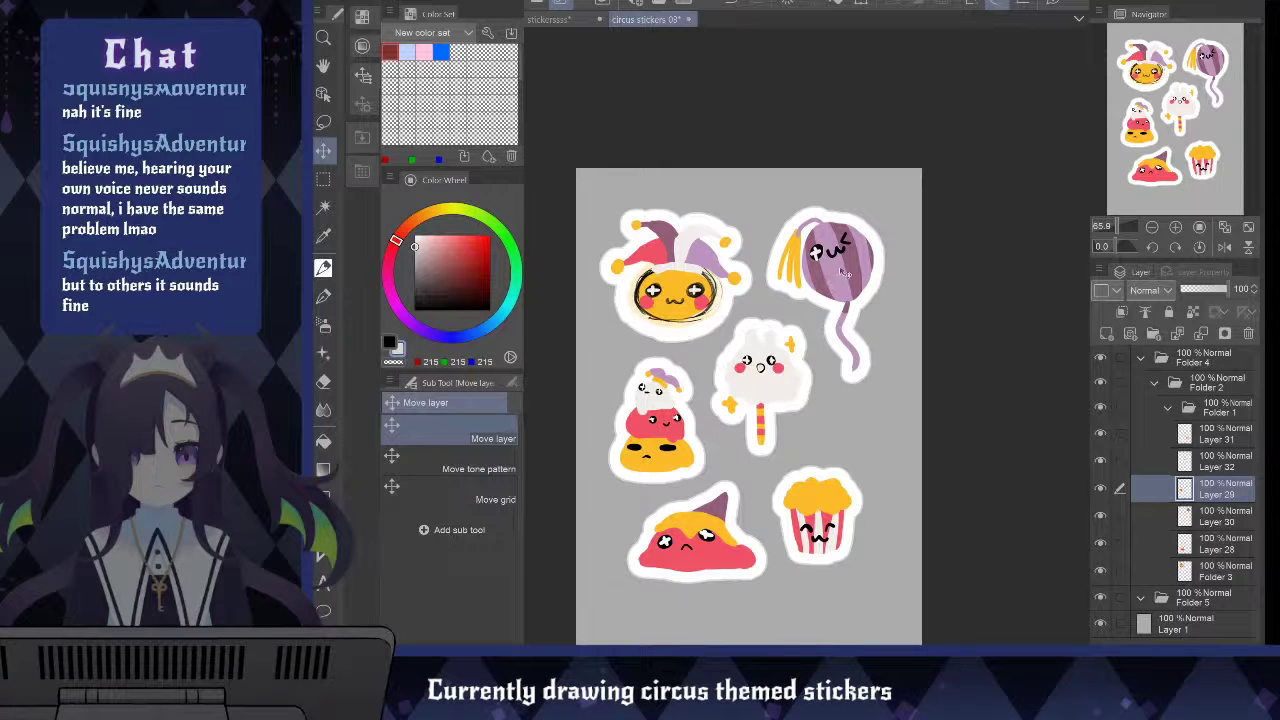
Shift the balloon sticker slightly toward the right edge and move the popcorn into the sheet's lower right corner, leaving a gap between them
left_click_drag(840, 271, 844, 267)
key("ctrl+z")
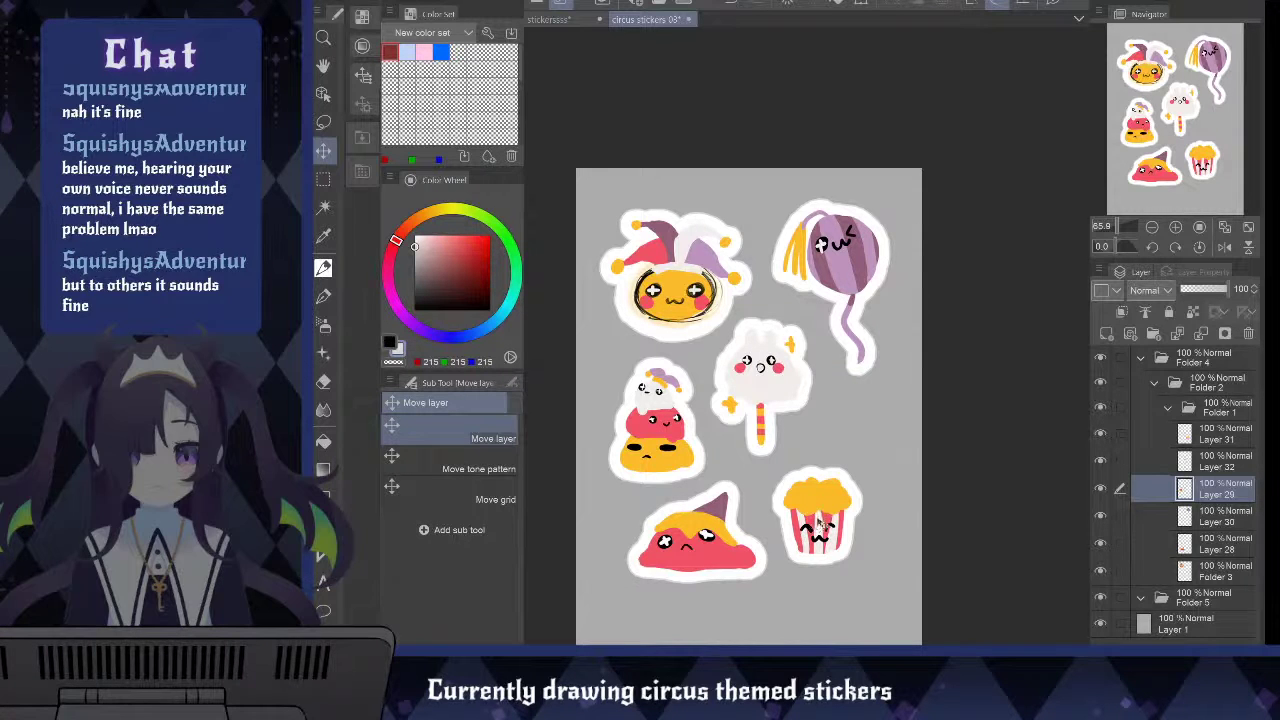
left_click_drag(820, 522, 840, 584)
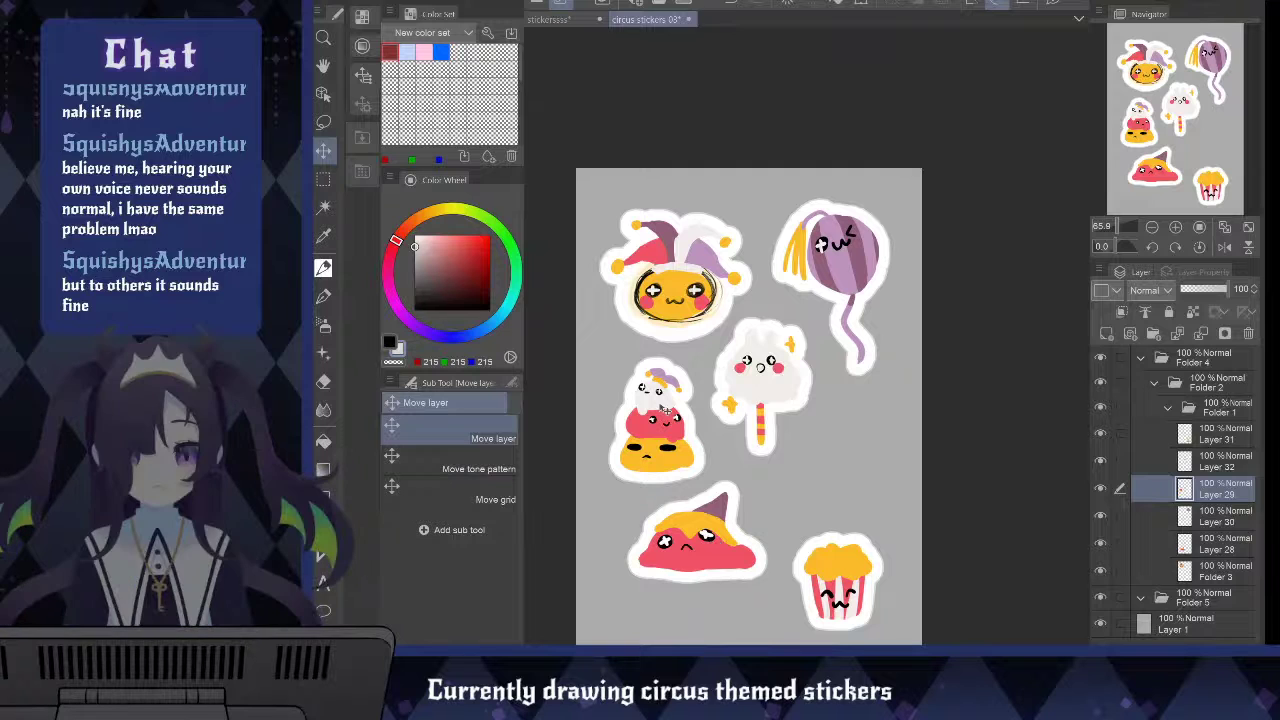
left_click_drag(814, 274, 815, 286)
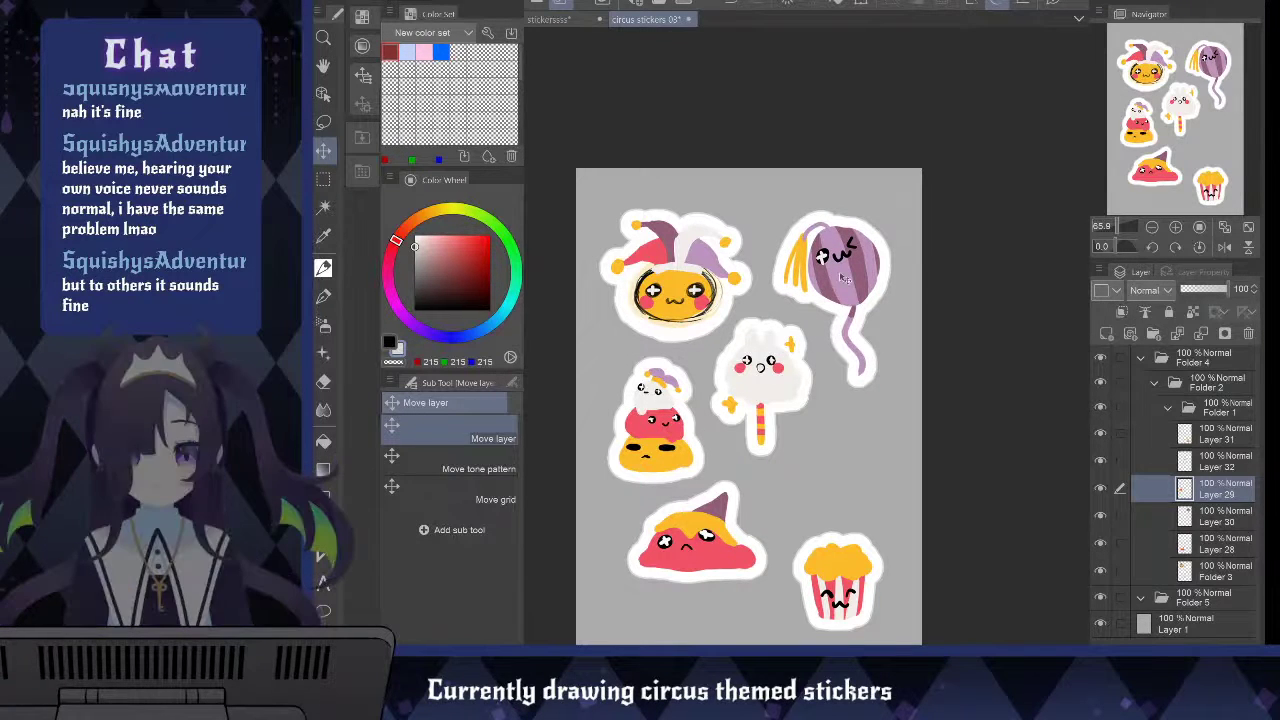
Select Folder 4 and move all the stickers together to center the arrangement on the sheet
left_click(1210, 357)
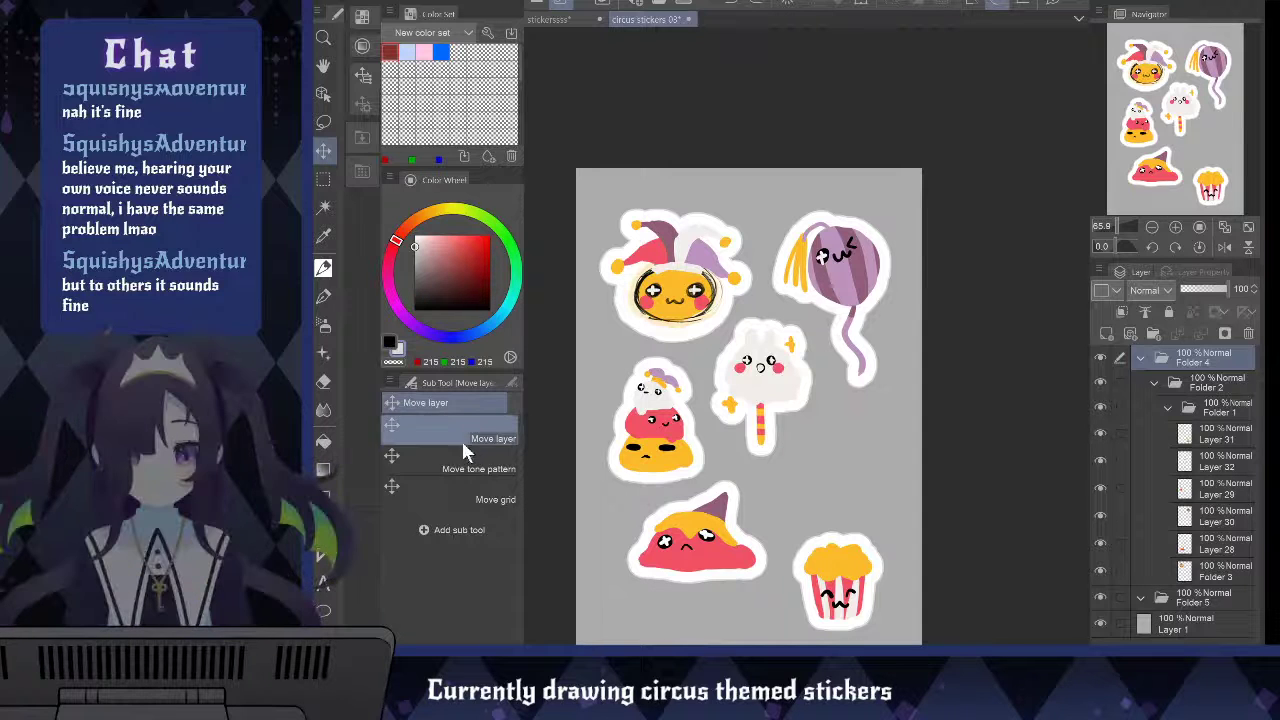
left_click(510, 383)
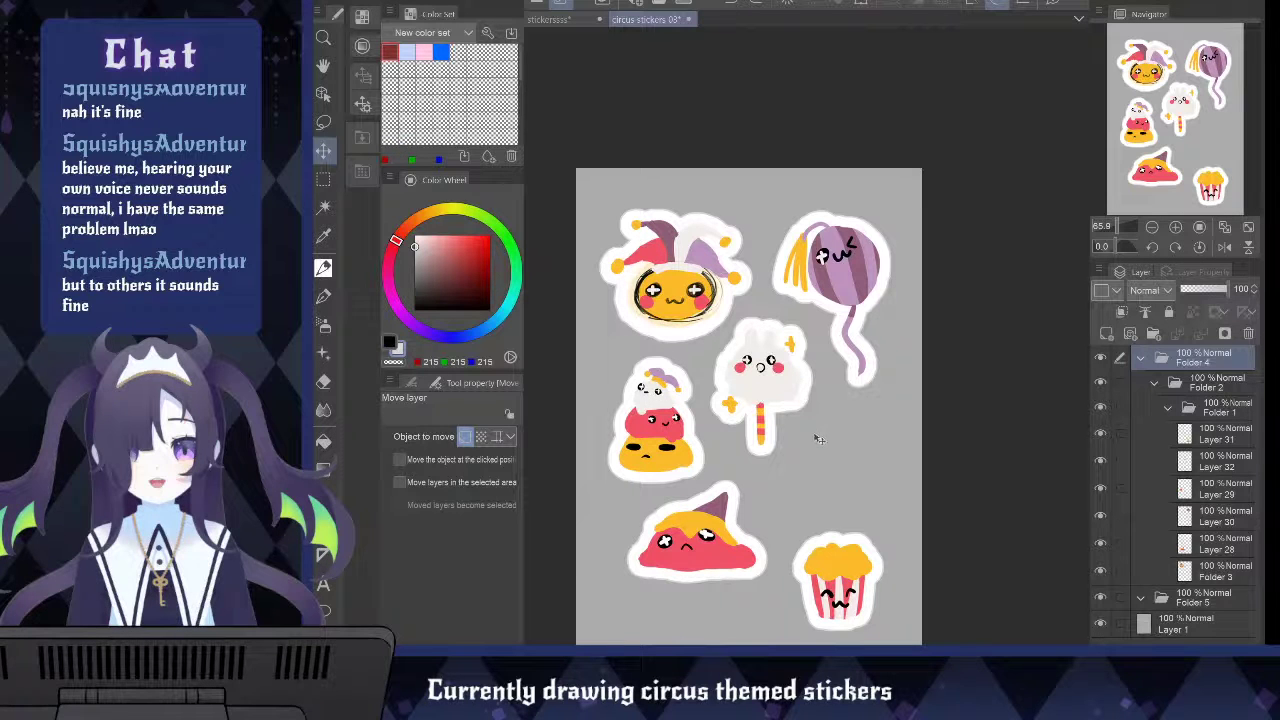
left_click_drag(817, 437, 817, 425)
left_click_drag(818, 537, 809, 536)
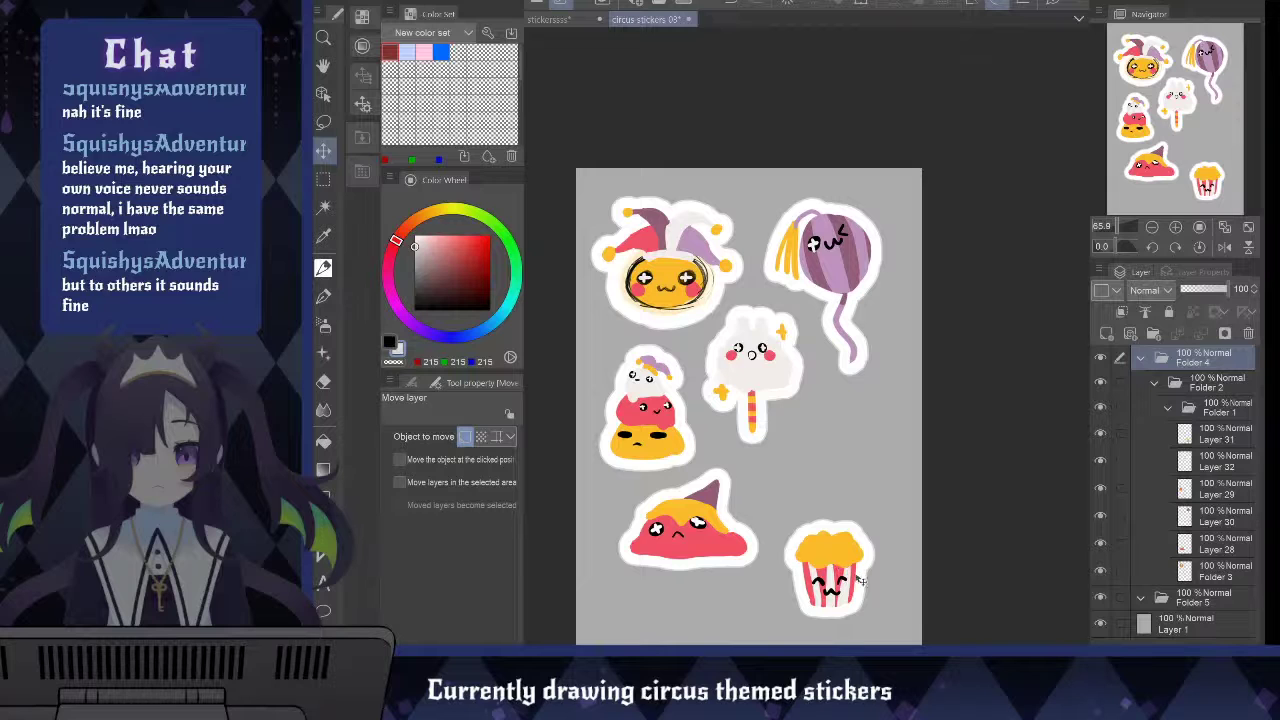
mouse_move(848, 587)
left_mouse_down()
mouse_move(881, 602)
mouse_move(842, 576)
left_mouse_up()
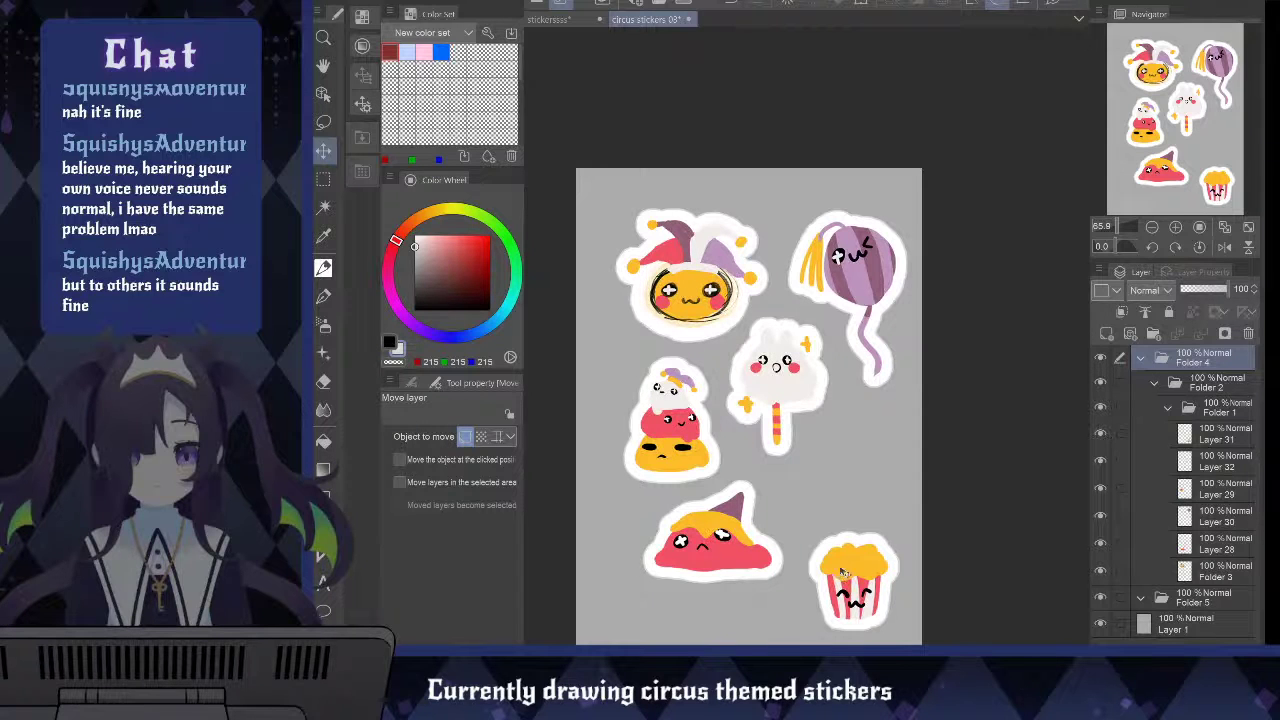
left_click_drag(848, 581, 851, 605)
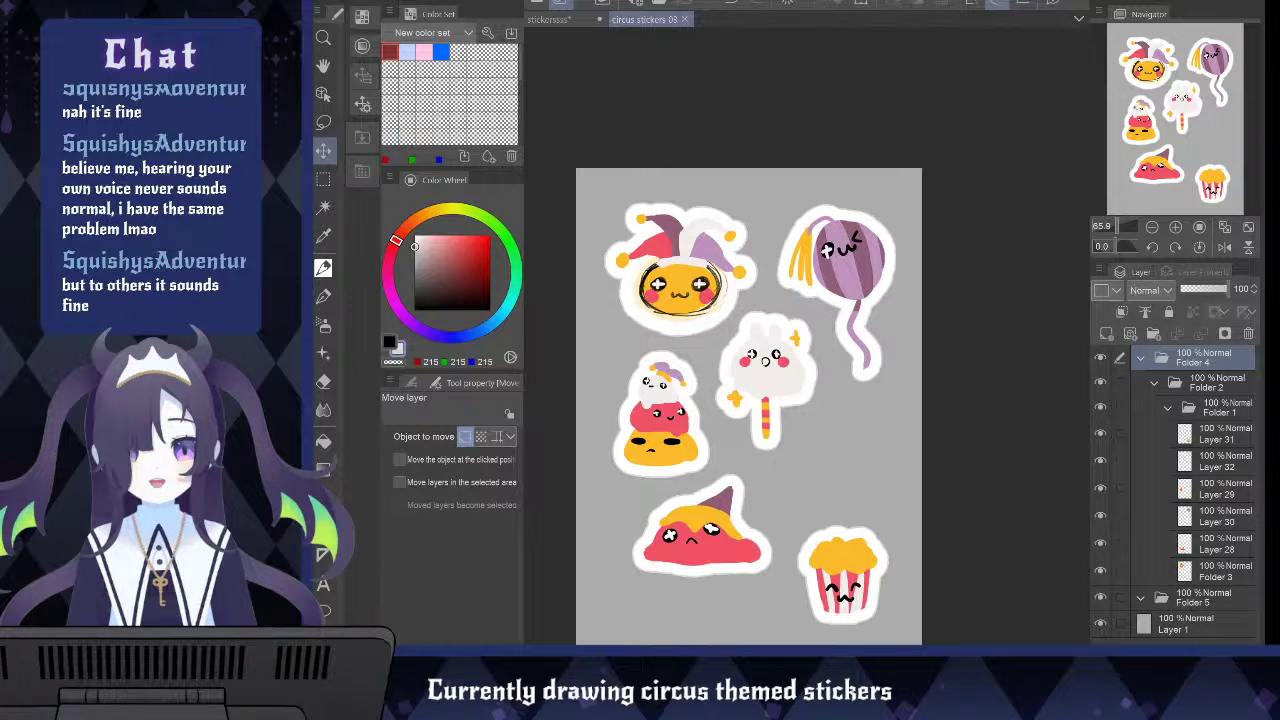
Add a new layer in Folder 5 and draw a thick pure red ellipse with Turnip pen 2 in the gap between the balloon and popcorn
left_click(1140, 356)
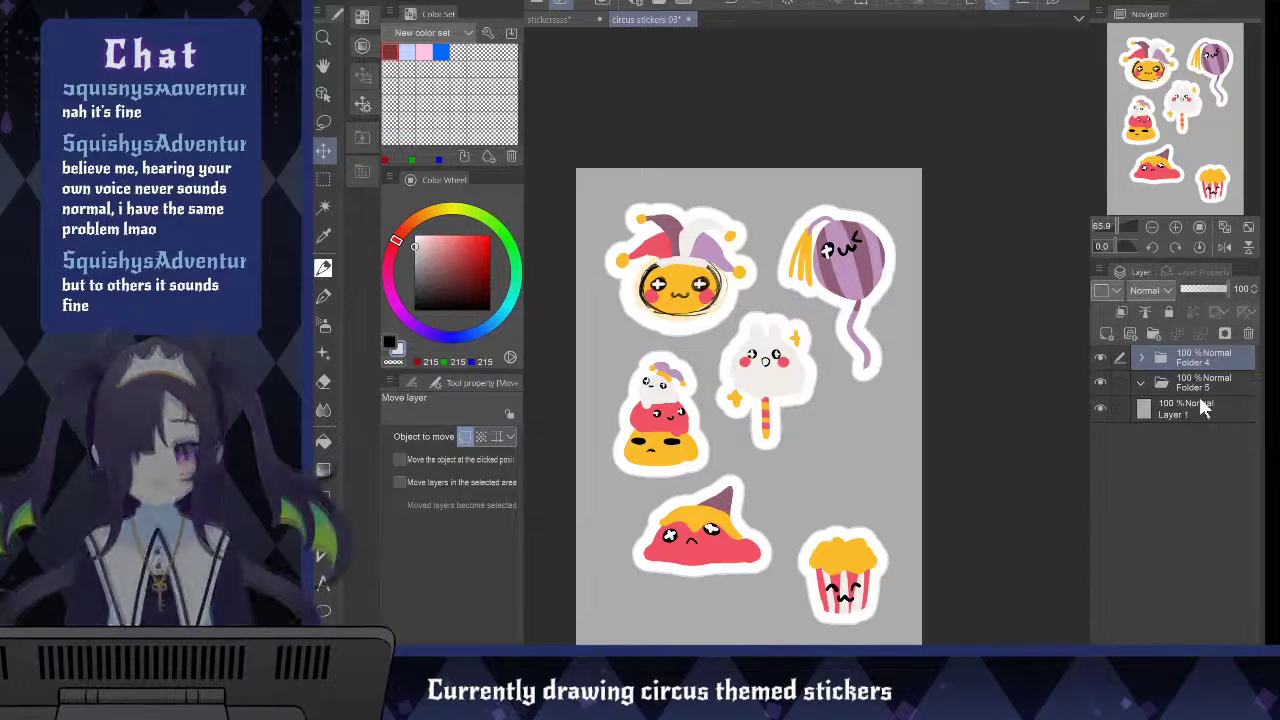
left_click(1199, 401)
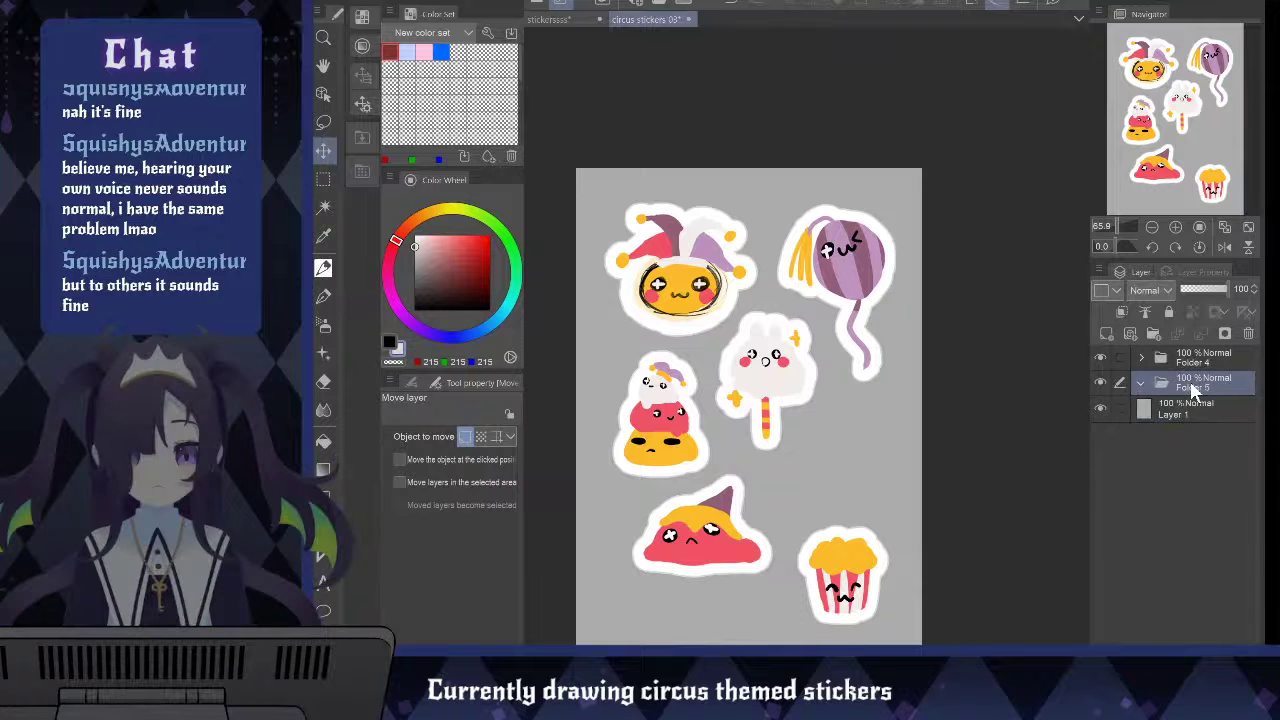
key("ctrl+shift+n")
left_click(489, 236)
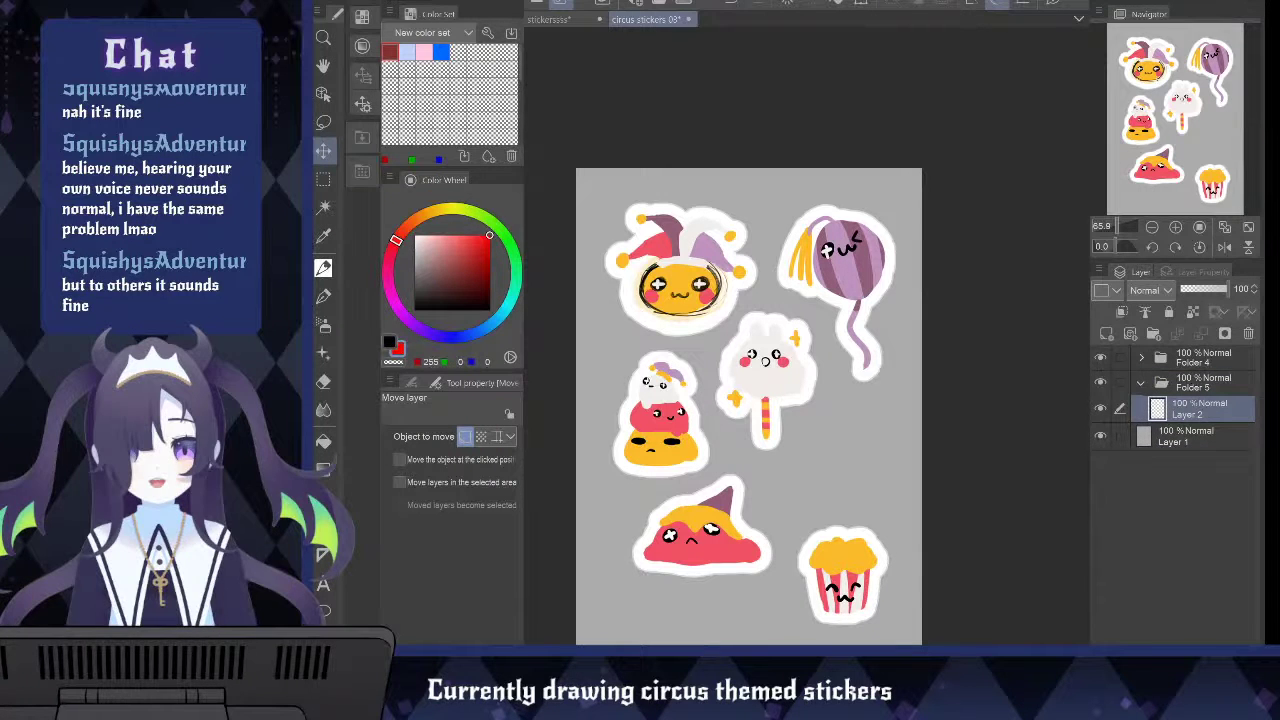
left_click(411, 382)
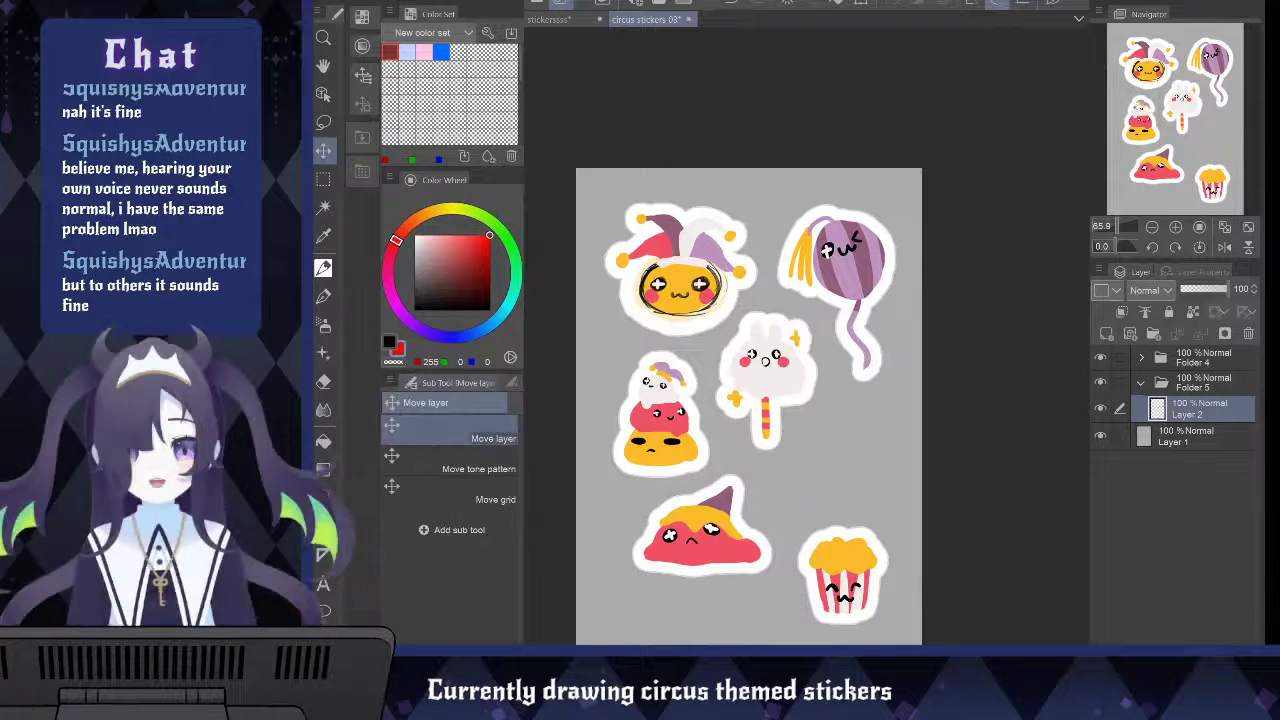
left_click(323, 296)
mouse_move(885, 411)
left_mouse_down()
mouse_move(844, 422)
mouse_move(798, 480)
mouse_move(899, 470)
mouse_move(888, 418)
left_mouse_up()
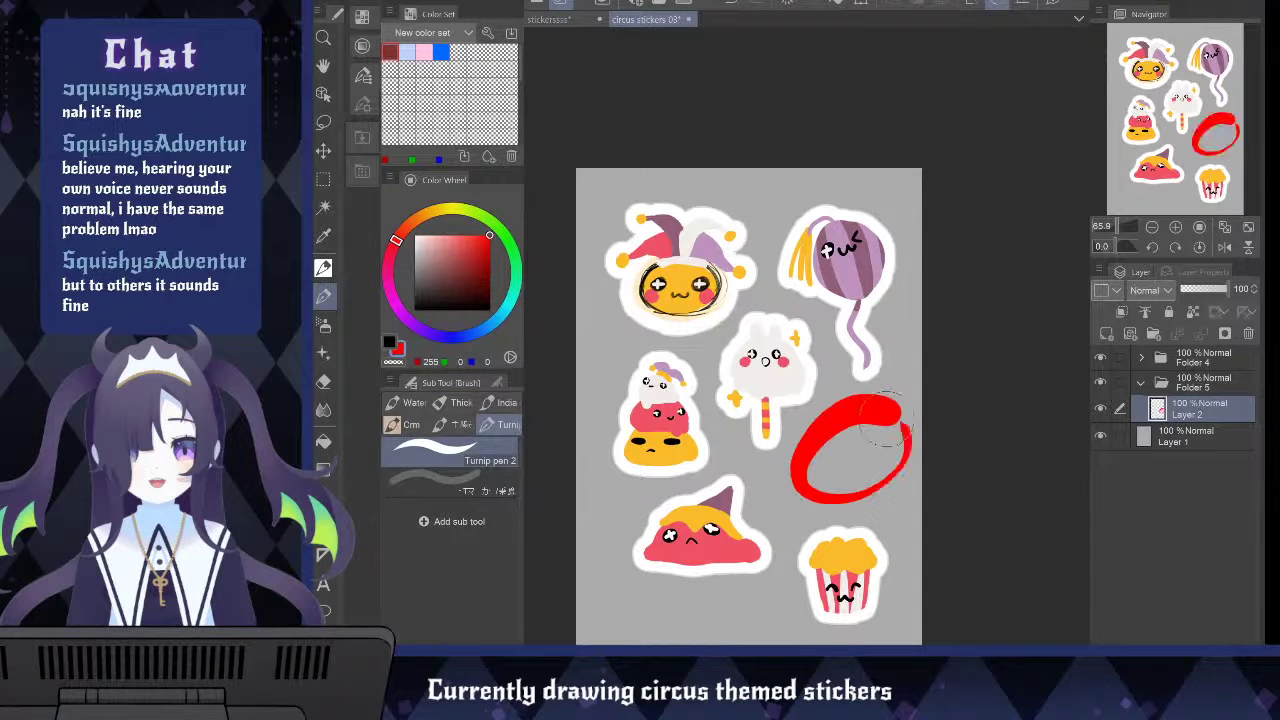
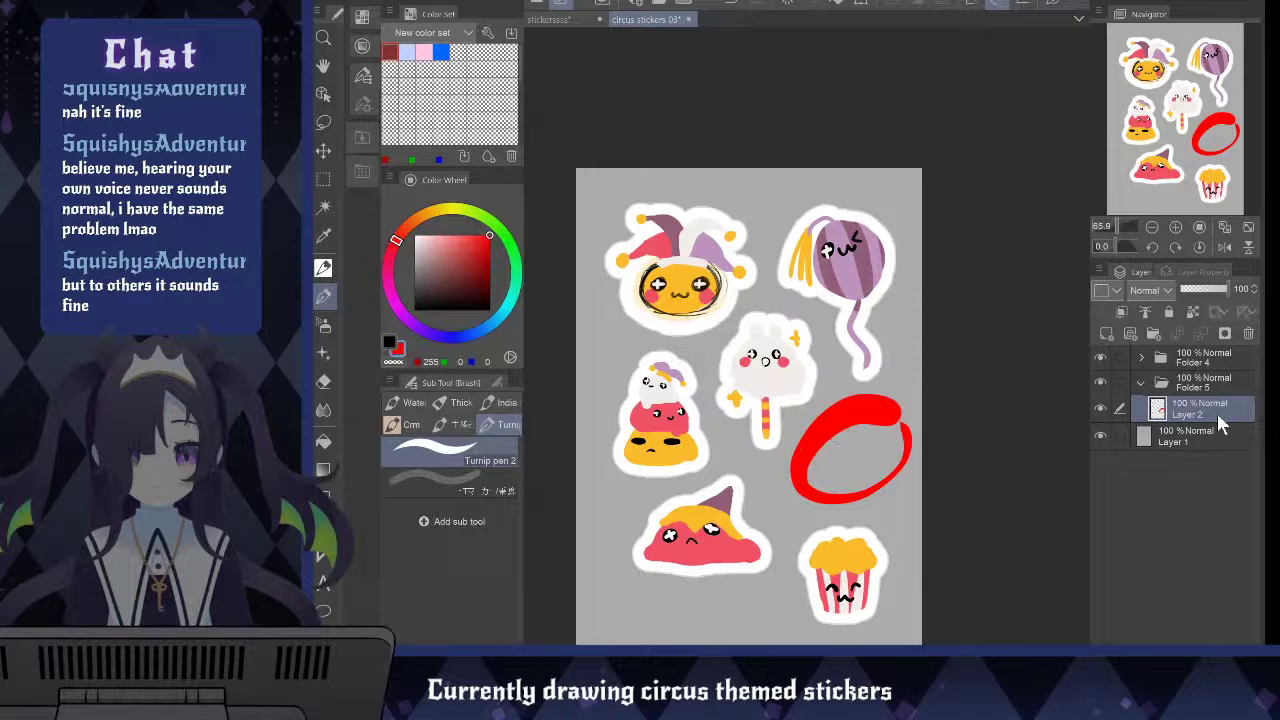
Clear the red ellipse from Layer 2 and copy the palette(14) layer from the stickersss document into circus stickers 03
key("Delete")
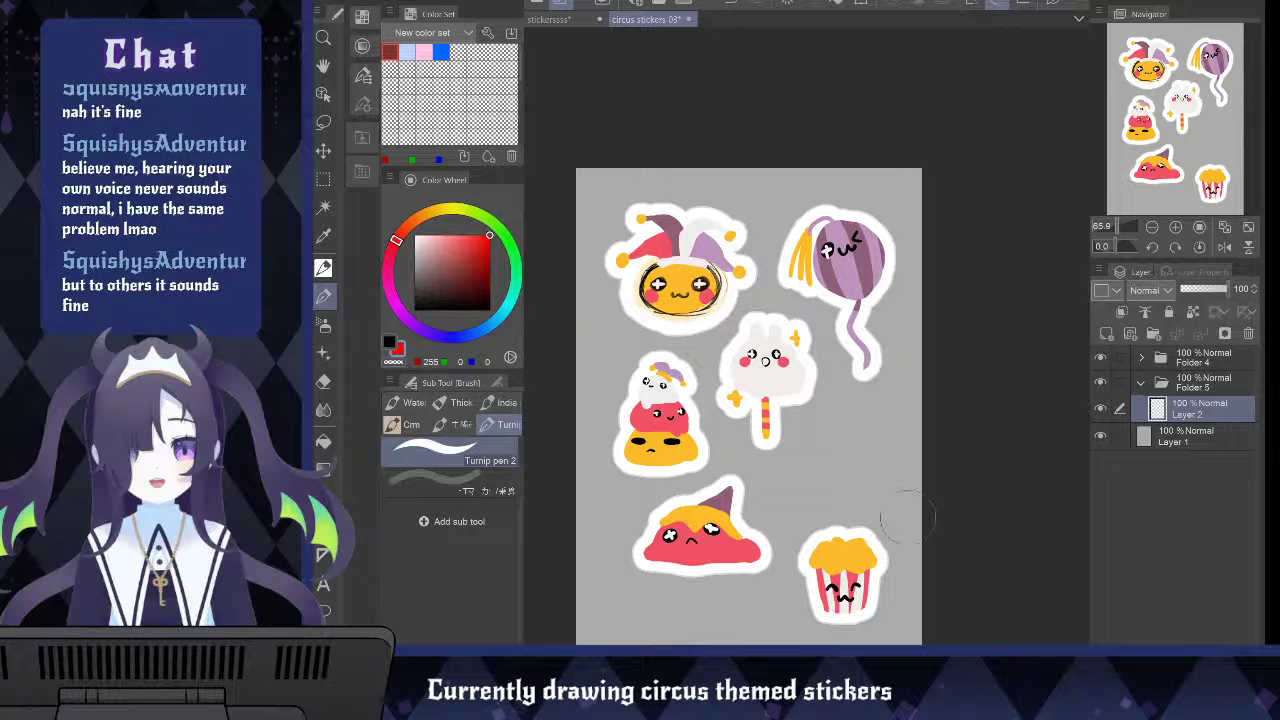
left_click(556, 20)
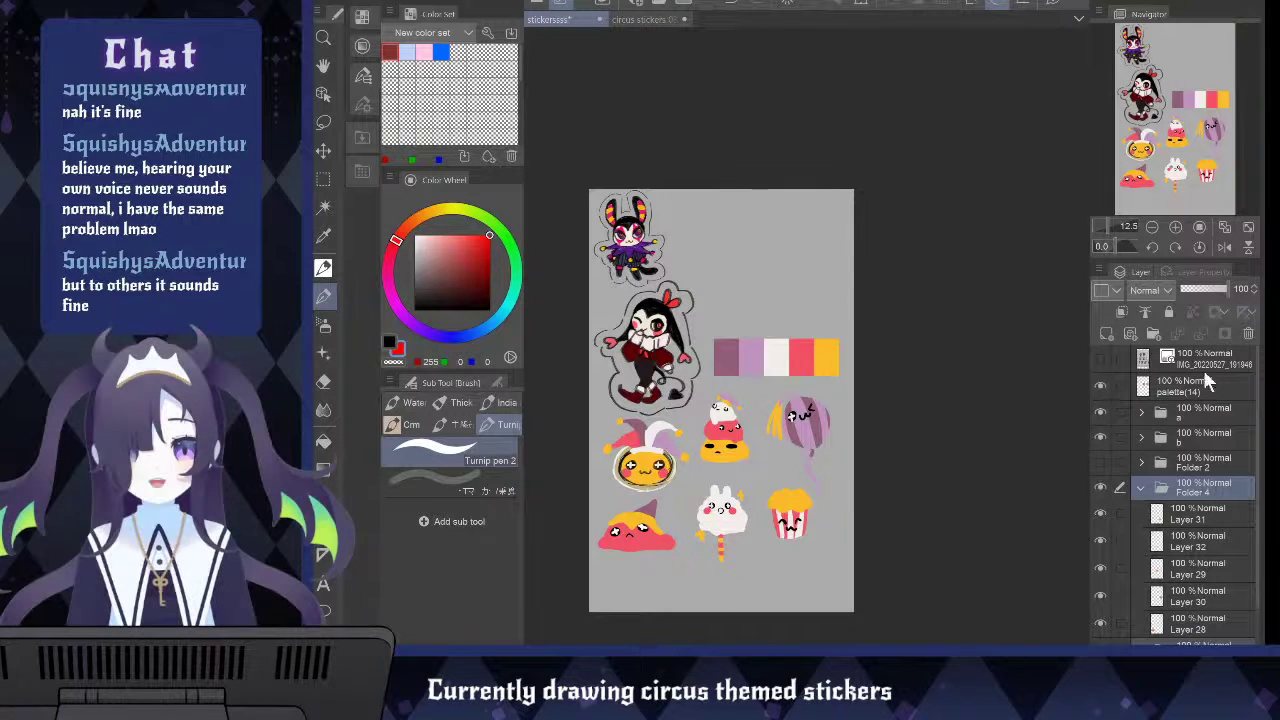
left_click(1186, 392)
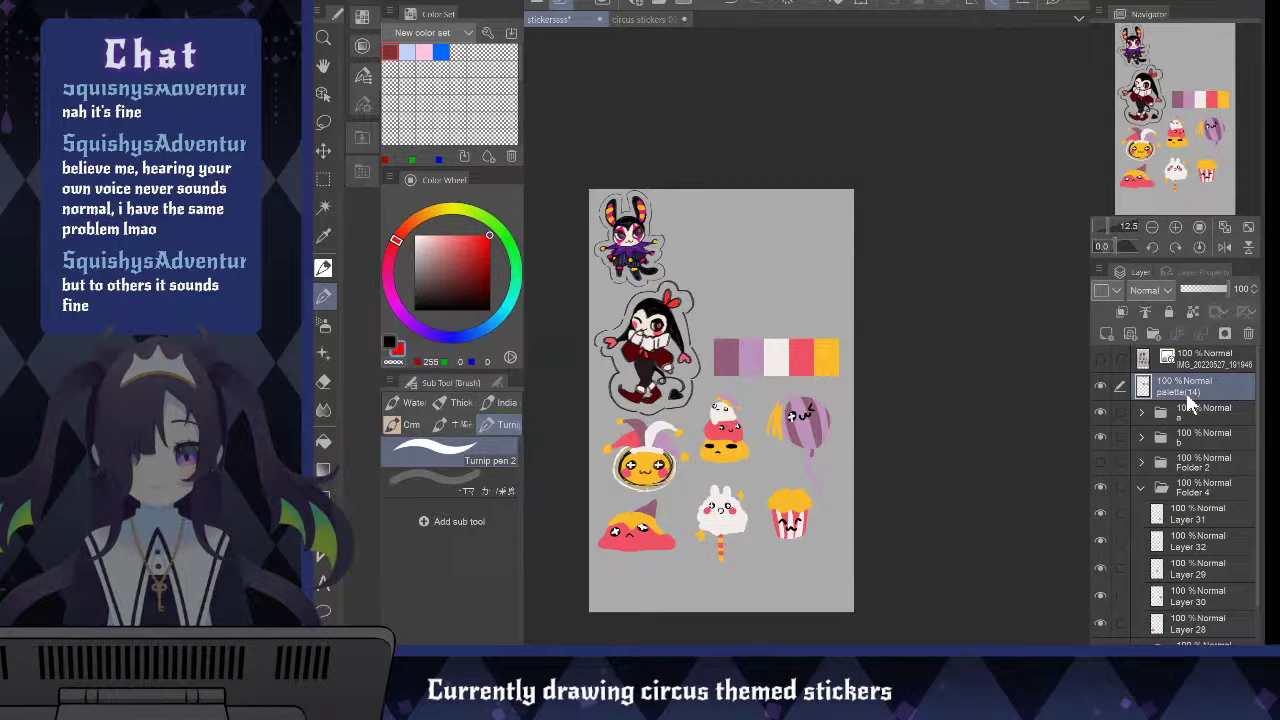
left_click(640, 22)
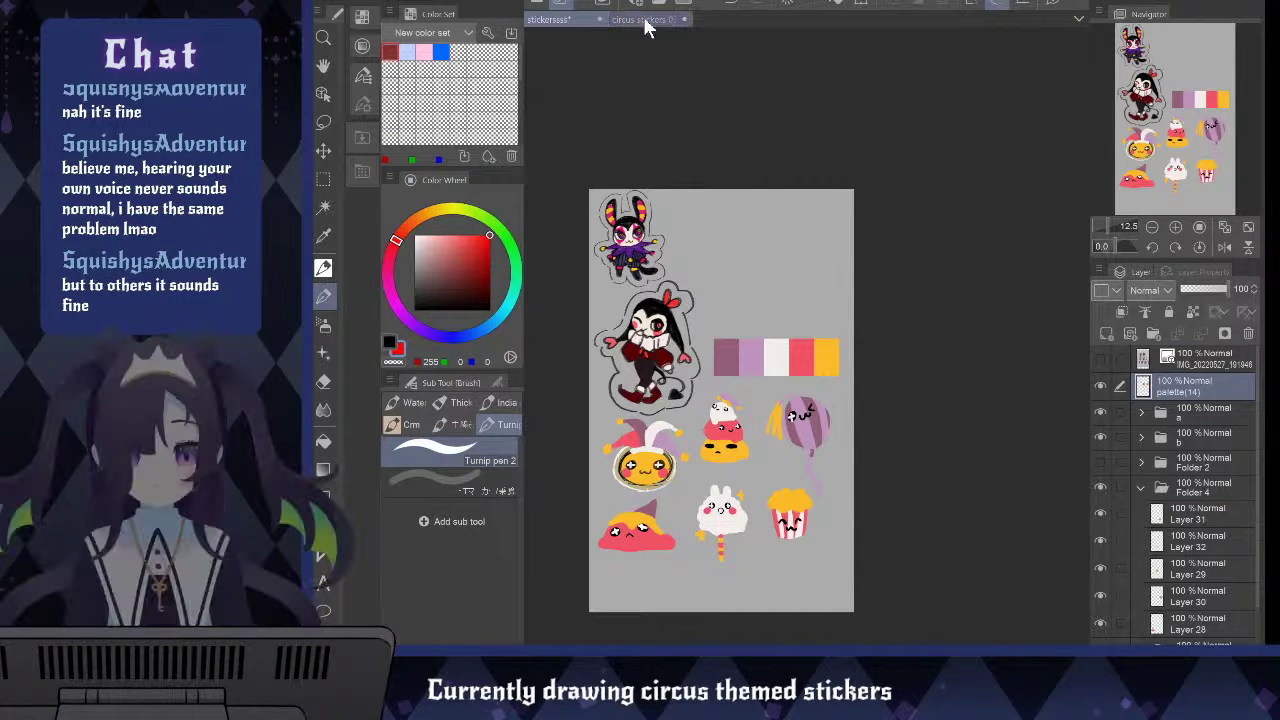
key("ctrl+v")
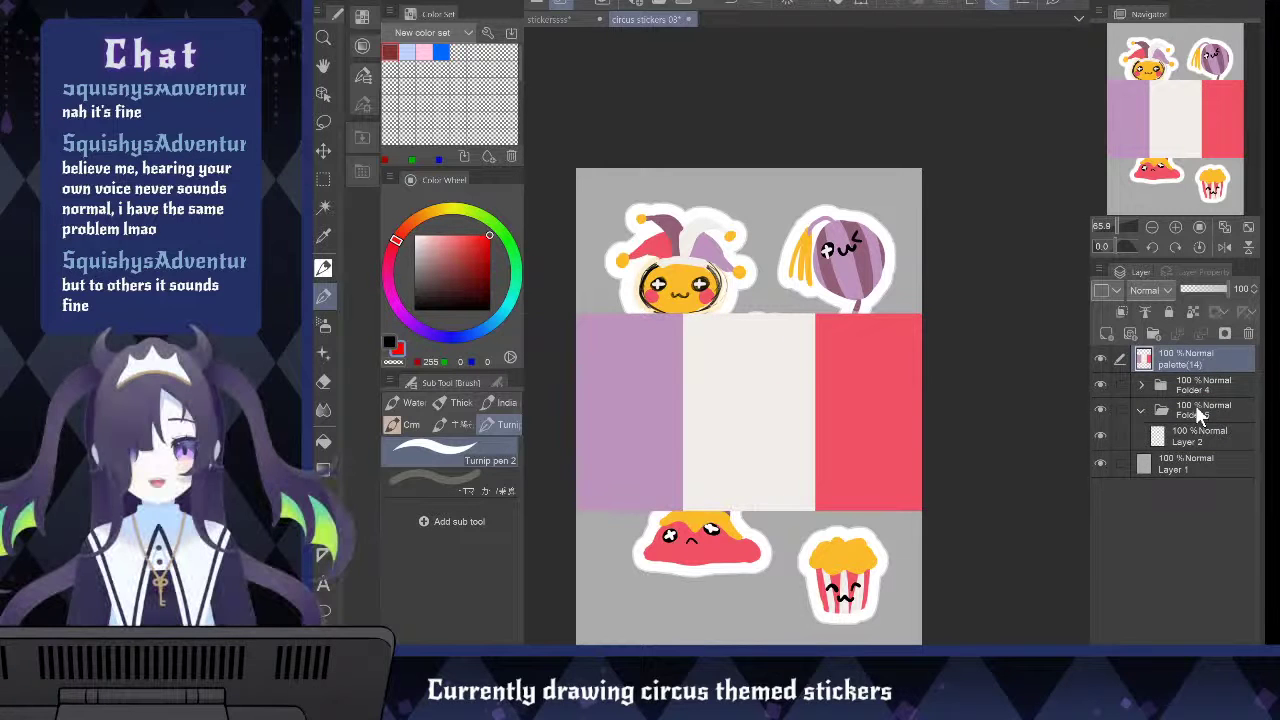
Scale the pasted palette down to a small strip and place it directly beneath the red blob sticker
key("ctrl+t")
left_click_drag(748, 310, 784, 586)
left_click_drag(781, 495, 727, 607)
key("Return")
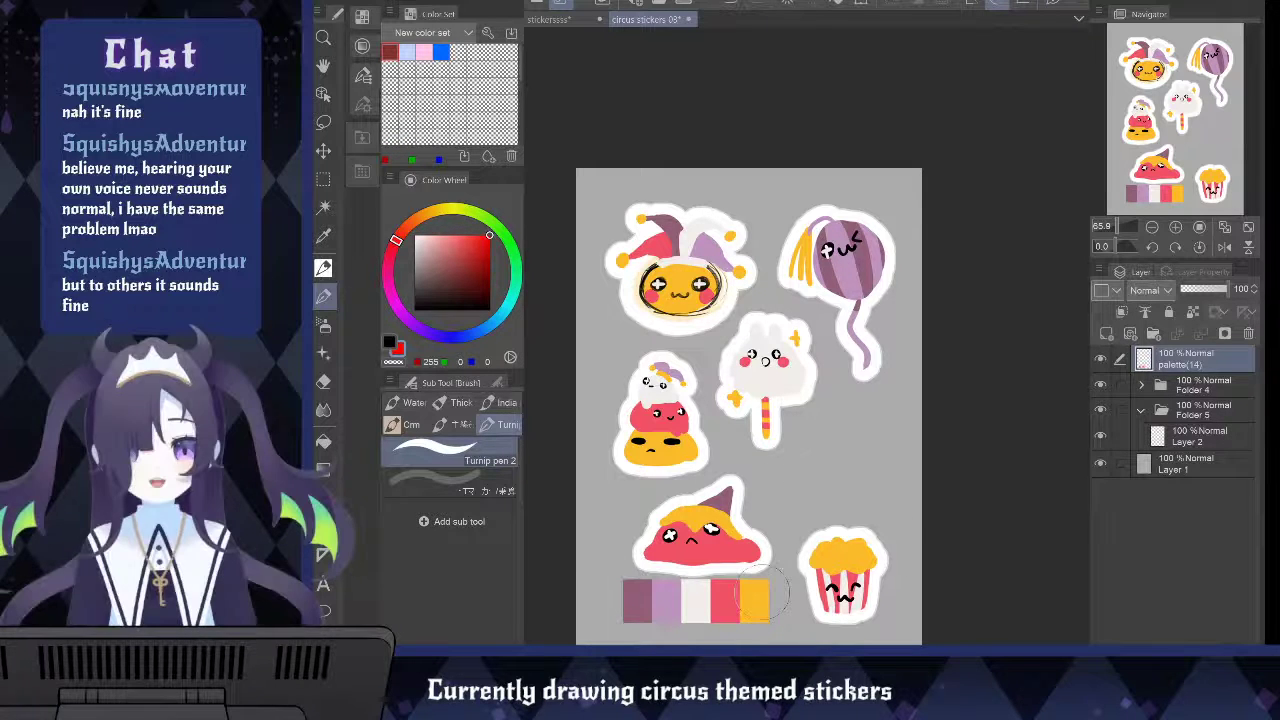
scroll(752, 592, "down", 1)
scroll(846, 596, "up", 1)
scroll(848, 598, "up", 1)
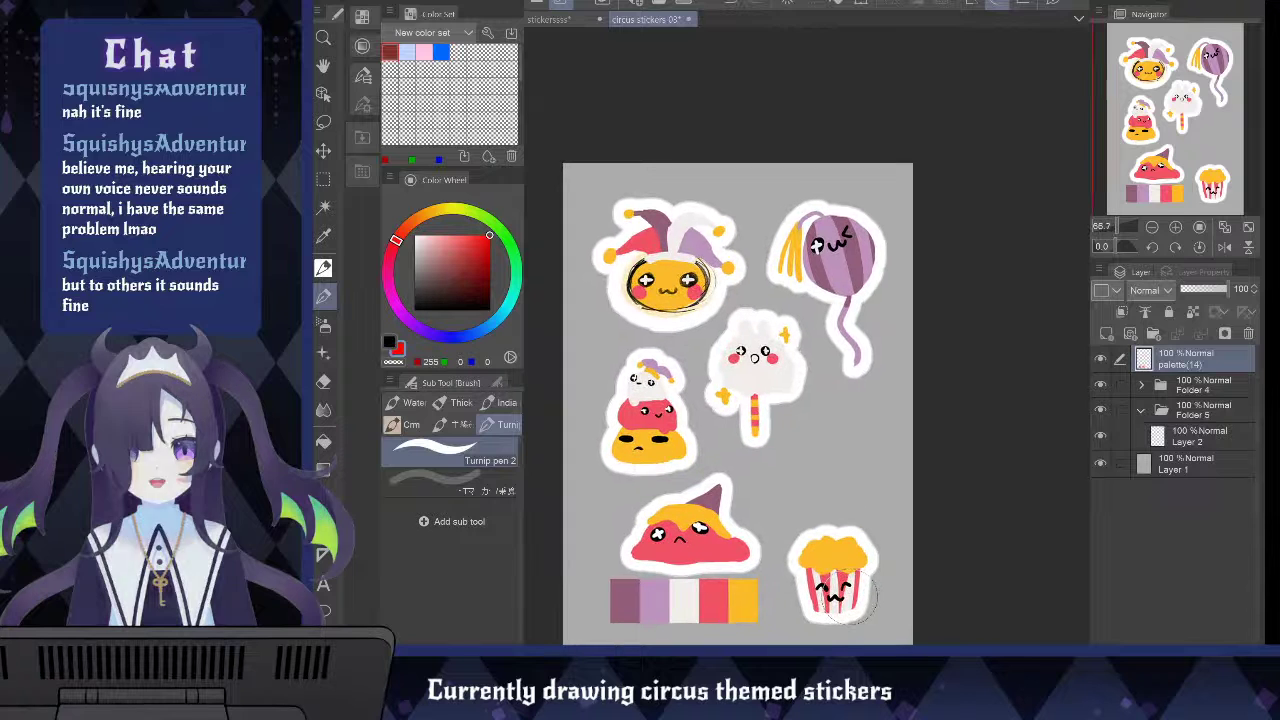
Select Layer 2 in Folder 5 and sample the palette's dark plum as the colour for Turnip pen 2
left_click(1209, 436)
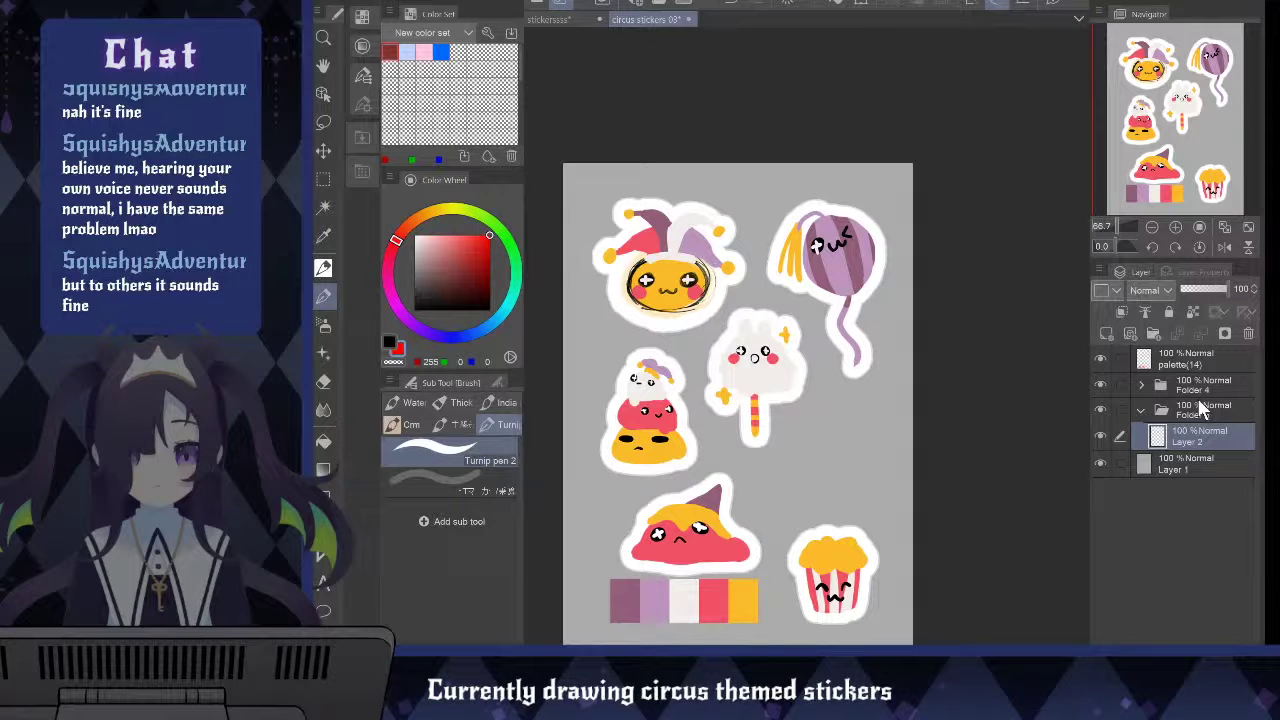
key("i")
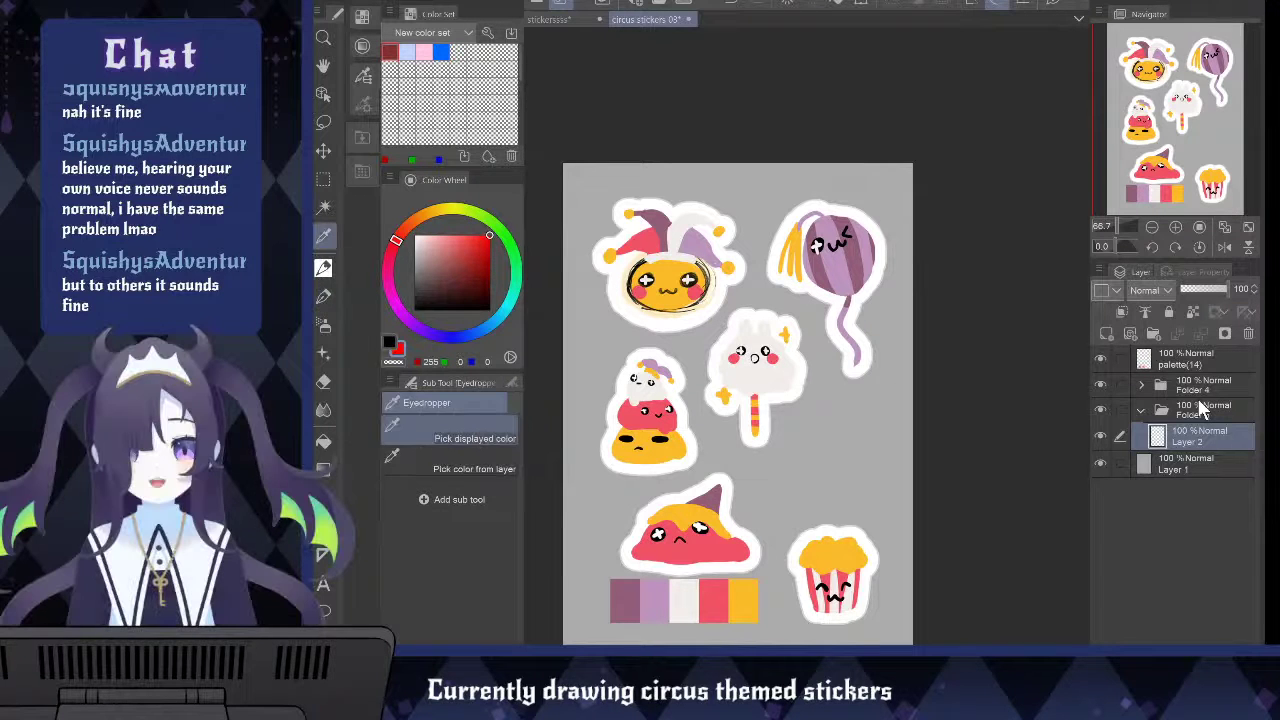
left_click(630, 598)
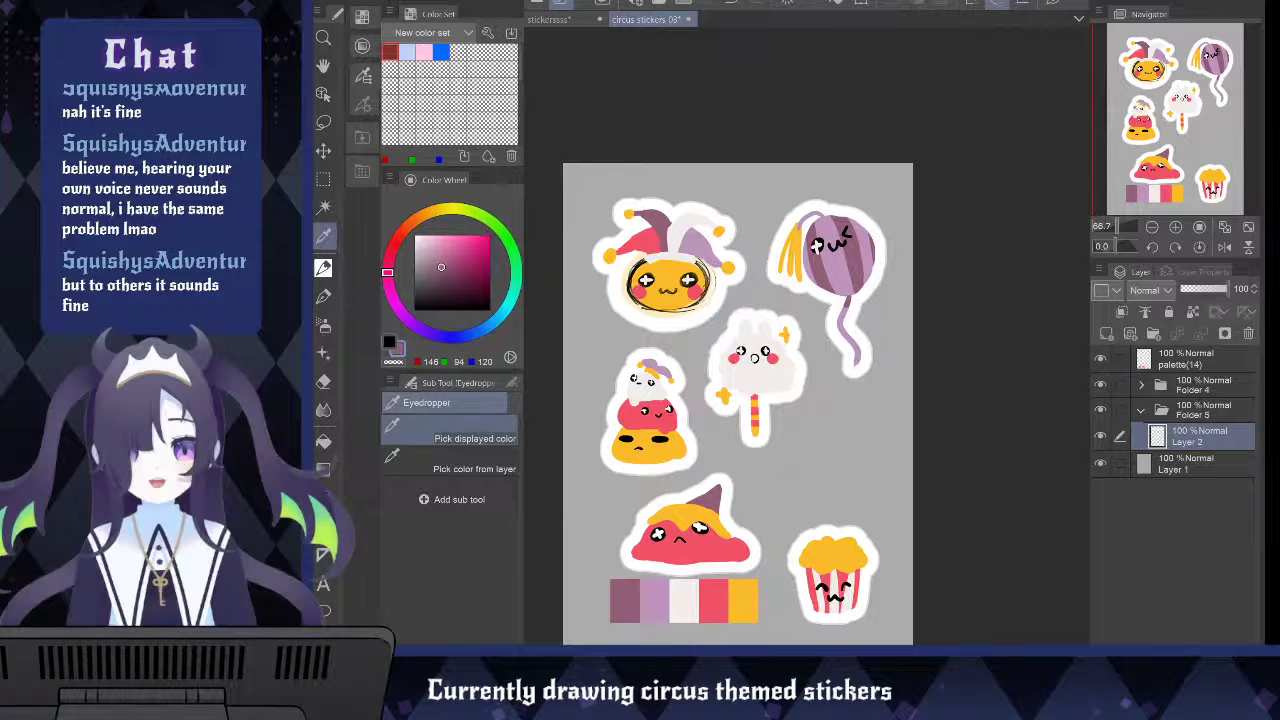
key("b")
mouse_move(815, 453)
left_mouse_down()
mouse_move(858, 476)
mouse_move(822, 494)
mouse_move(866, 470)
left_mouse_up()
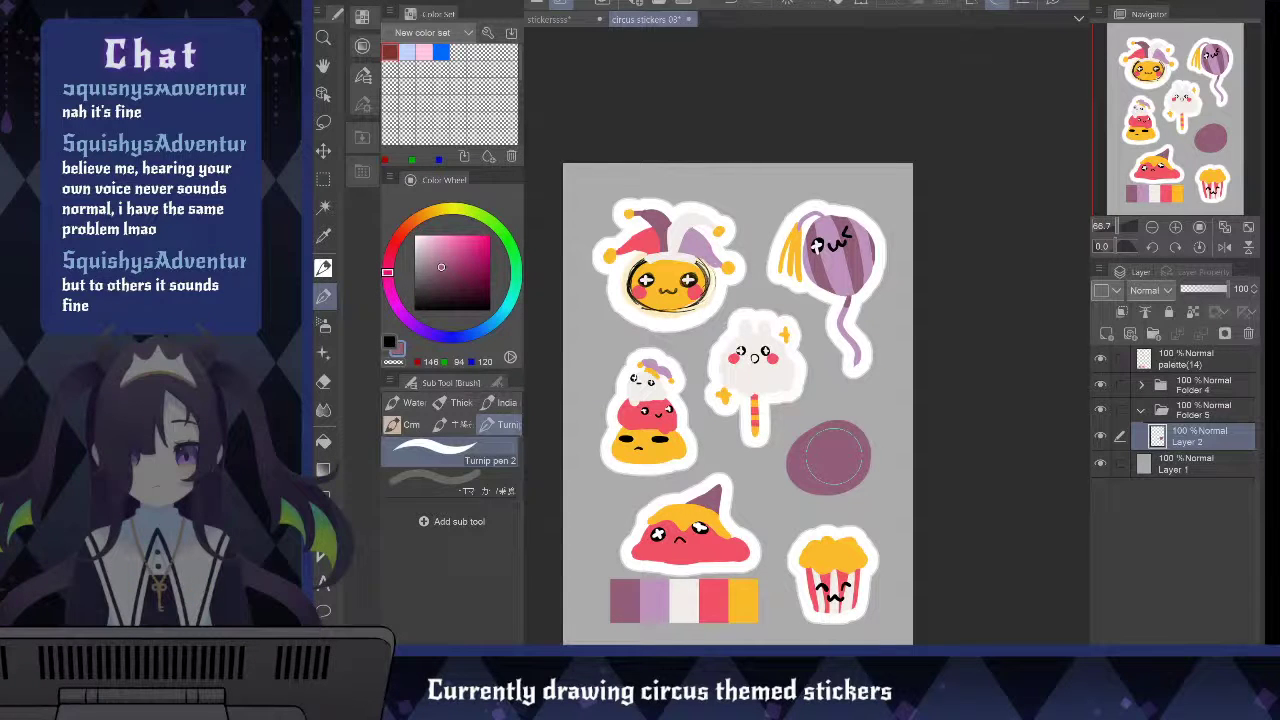
key("ctrl+z")
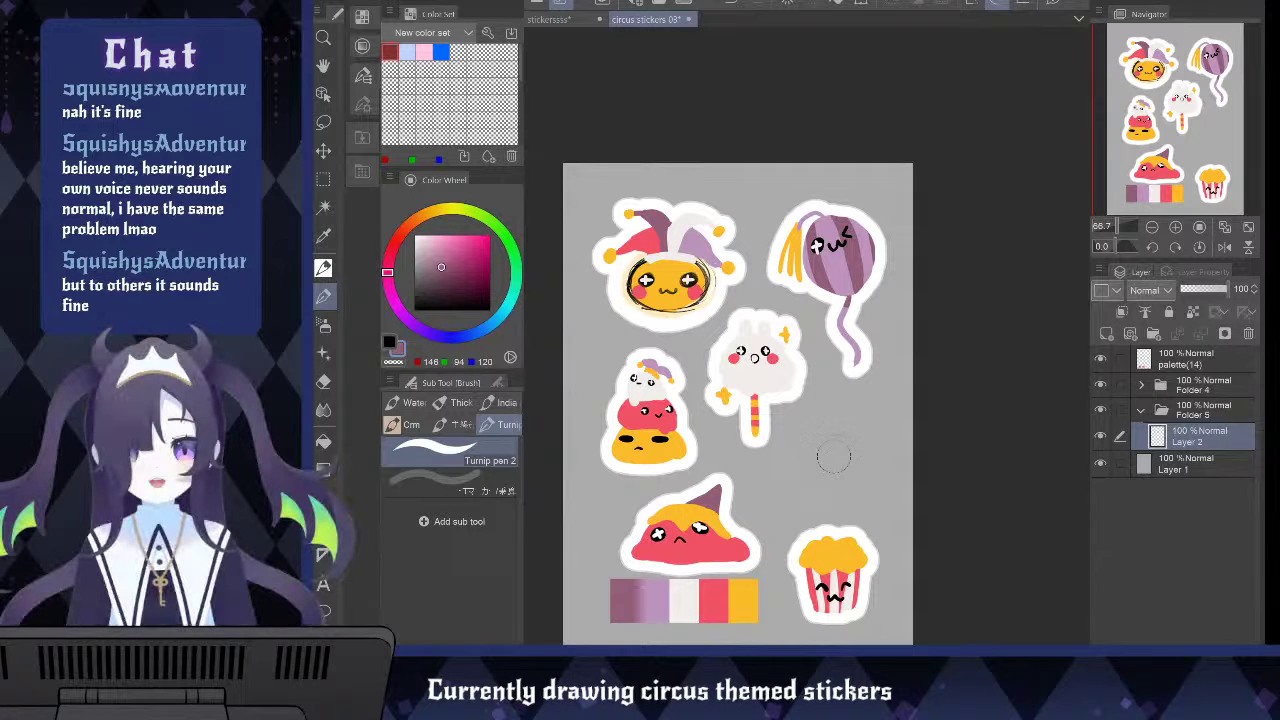
mouse_move(820, 447)
left_mouse_down()
mouse_move(856, 466)
mouse_move(851, 454)
left_mouse_up()
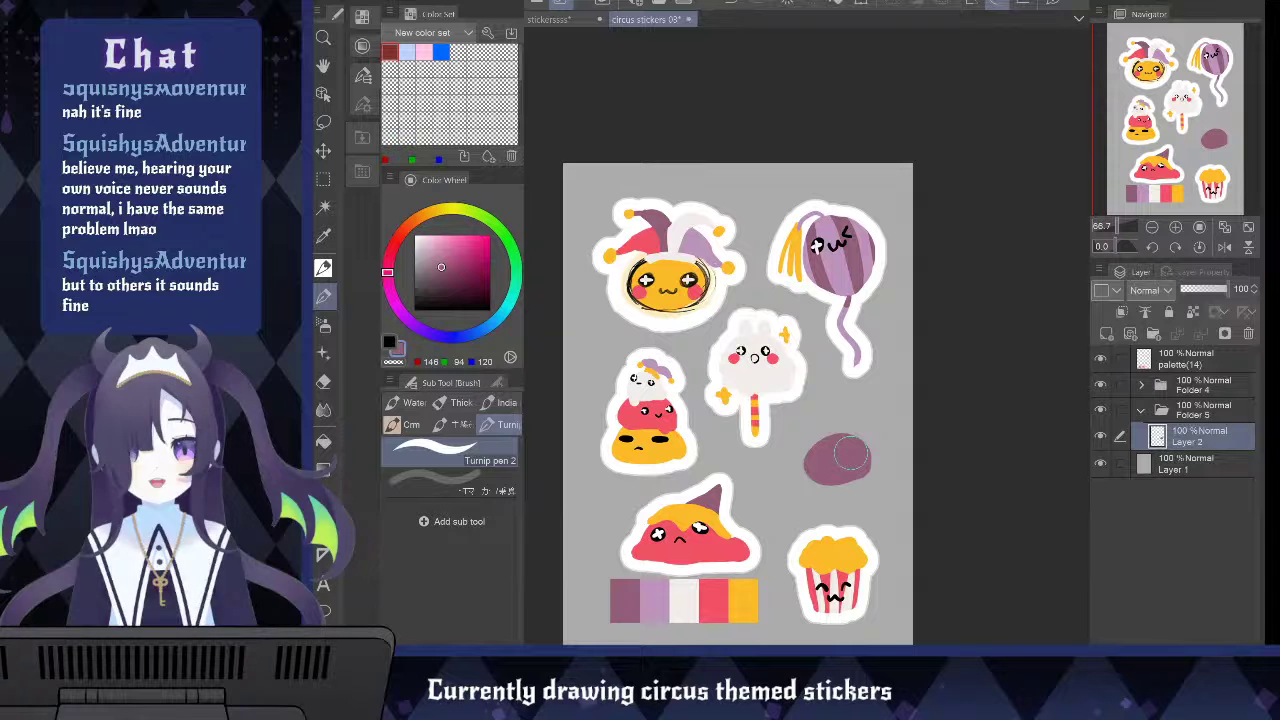
key("ctrl+z")
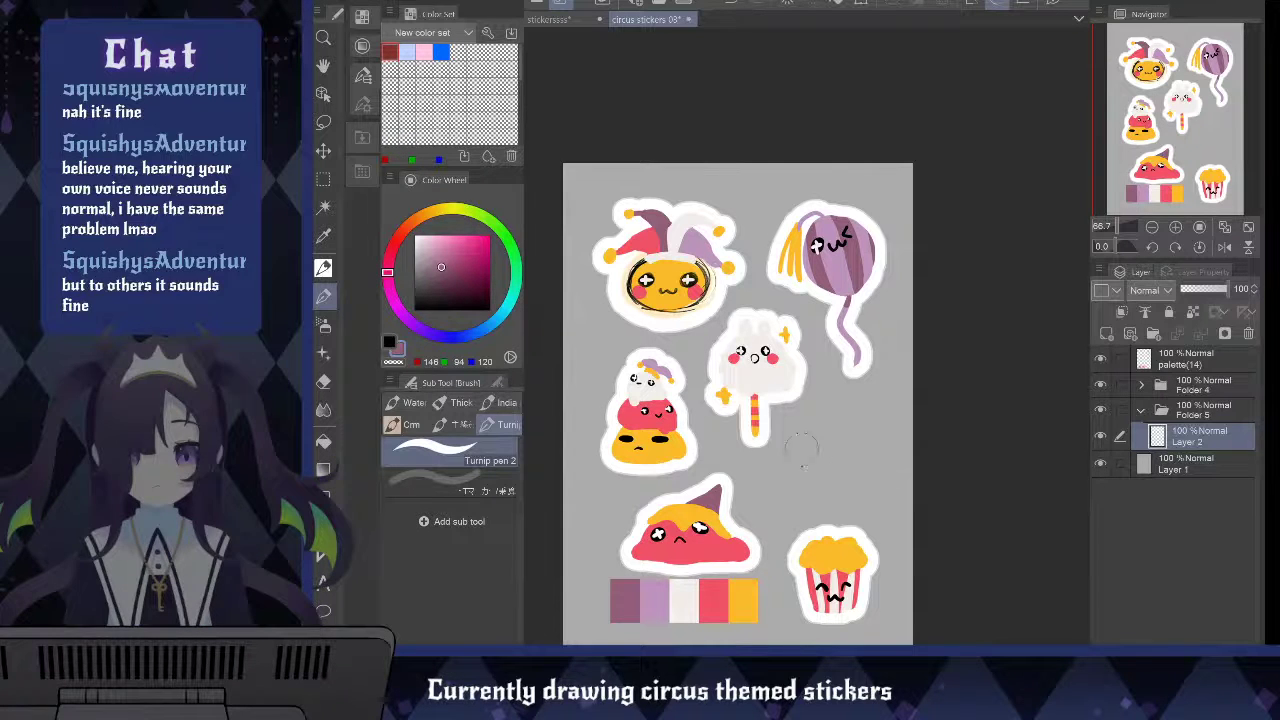
mouse_move(810, 458)
left_mouse_down()
mouse_move(834, 478)
mouse_move(858, 451)
mouse_move(815, 460)
mouse_move(819, 484)
mouse_move(864, 453)
mouse_move(830, 458)
mouse_move(846, 468)
left_mouse_up()
key("ctrl+z")
key("ctrl+z")
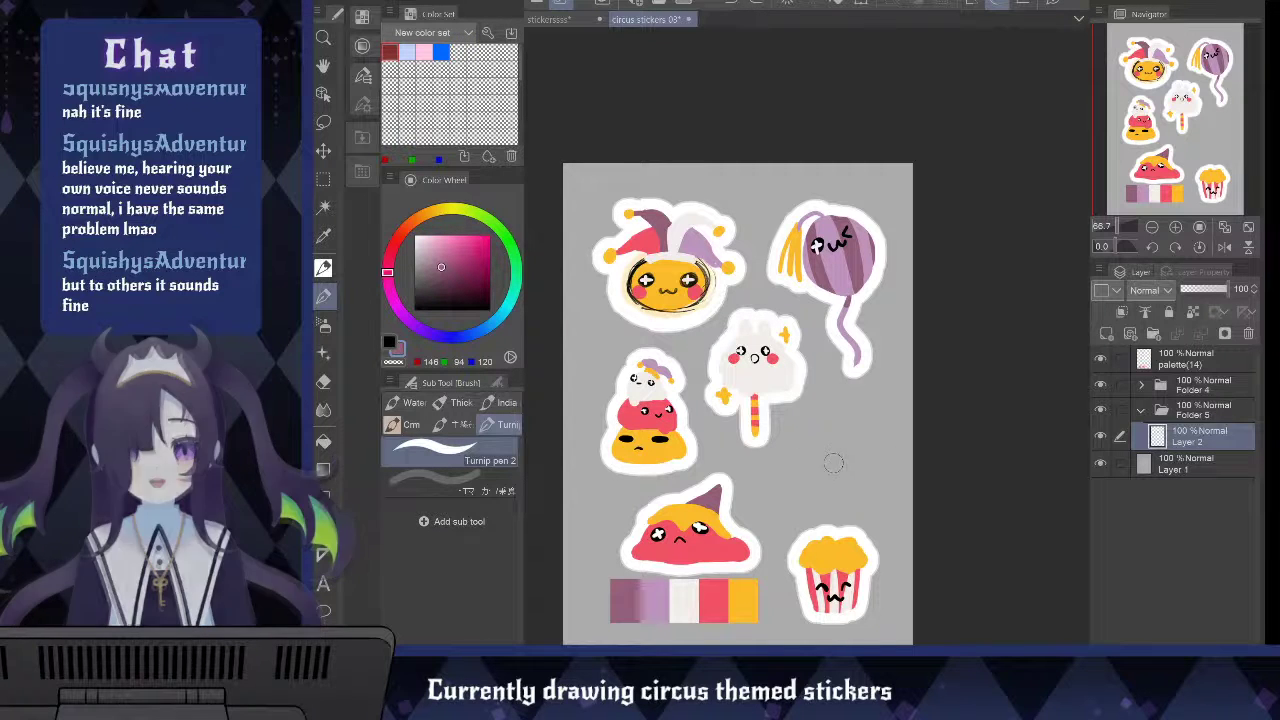
Draw a plum cupcake wrapper between the balloon and popcorn and top it with a peaked mound of the palette's off-white frosting
mouse_move(810, 460)
left_mouse_down()
mouse_move(860, 459)
mouse_move(819, 484)
mouse_move(808, 462)
mouse_move(838, 486)
mouse_move(867, 456)
mouse_move(870, 470)
left_mouse_up()
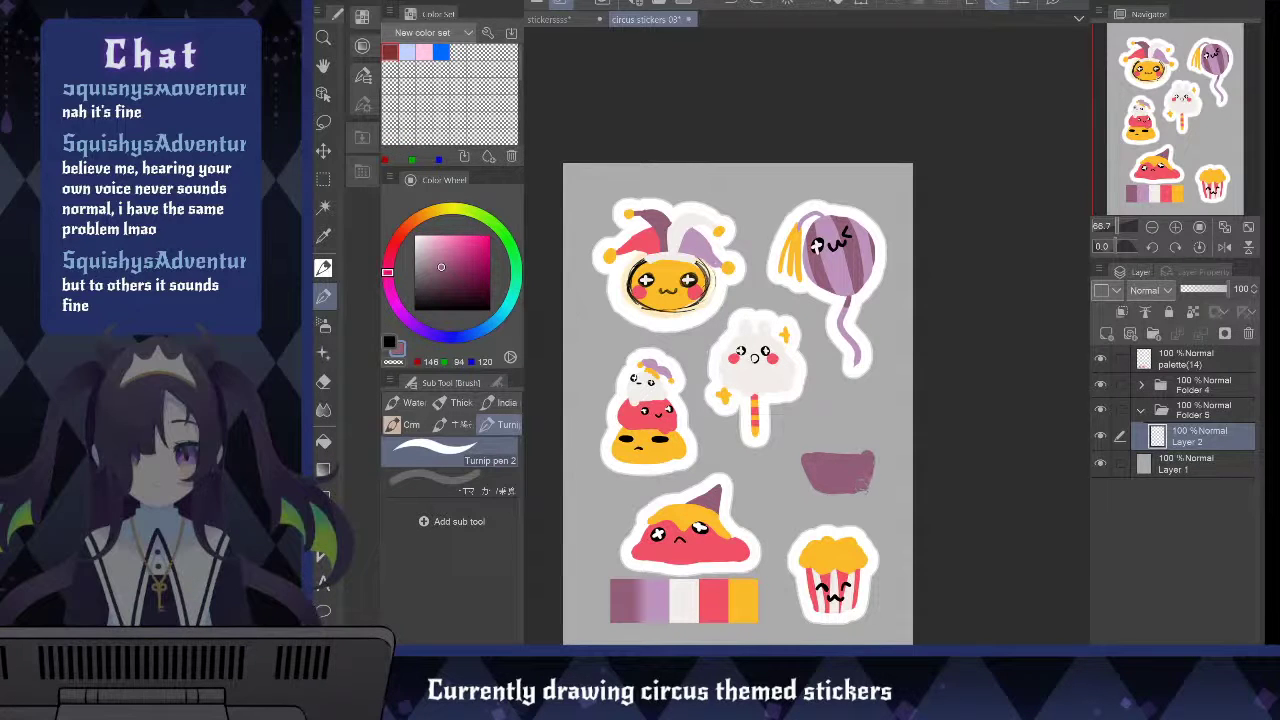
key("x")
key("i")
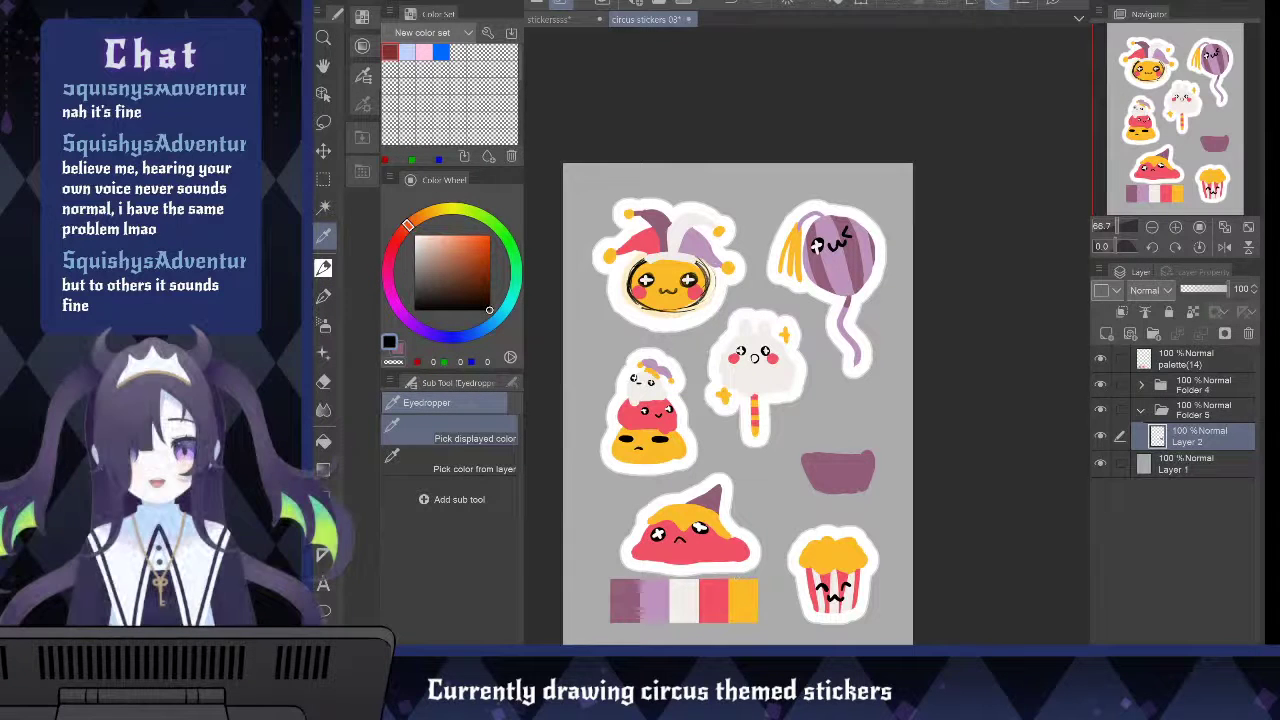
left_click(738, 572)
key("k")
mouse_move(851, 451)
left_mouse_down()
mouse_move(810, 443)
mouse_move(862, 440)
mouse_move(805, 459)
mouse_move(825, 420)
left_mouse_up()
key("b")
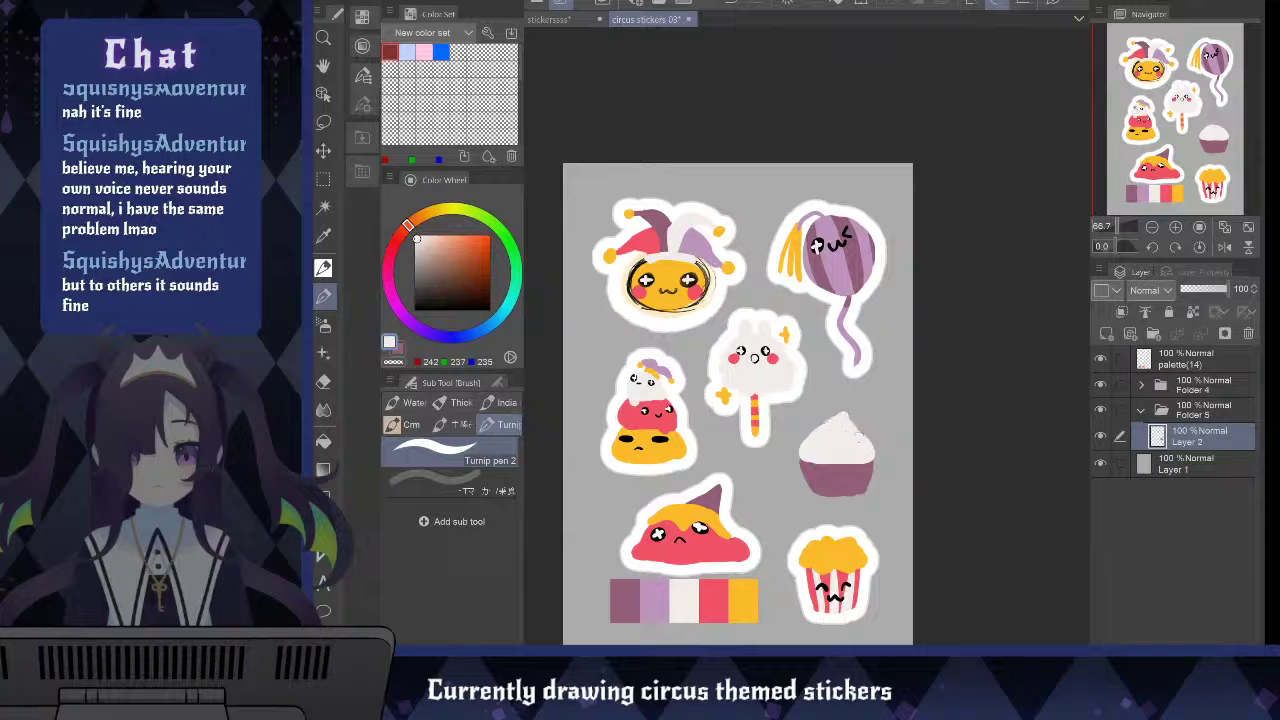
Touch up the wrapper's upper edge in plum and scatter the palette's lilac as sprinkles over the frosting
left_click(828, 450, "alt")
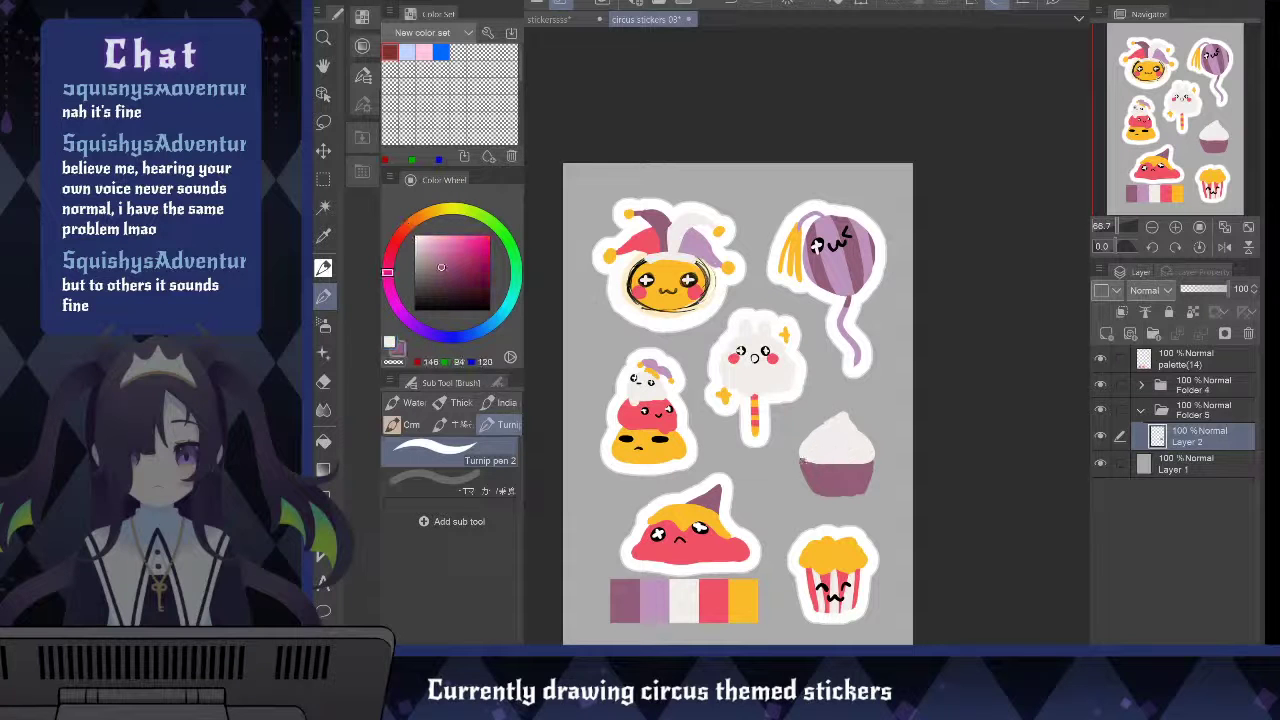
left_click_drag(801, 460, 818, 463)
left_click(654, 600, "alt")
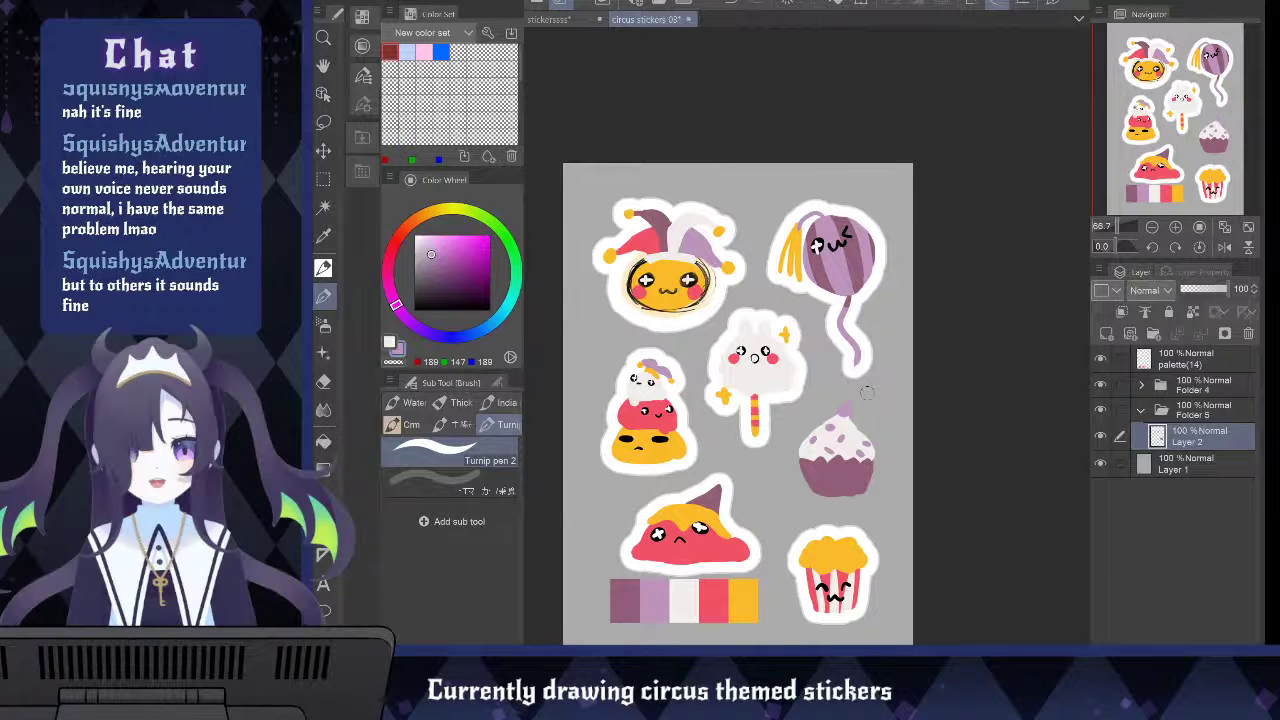
Paint a small round cherry on the frosting's peak in the palette's coral red, redoing it until the shape is clean
key("i")
key("b")
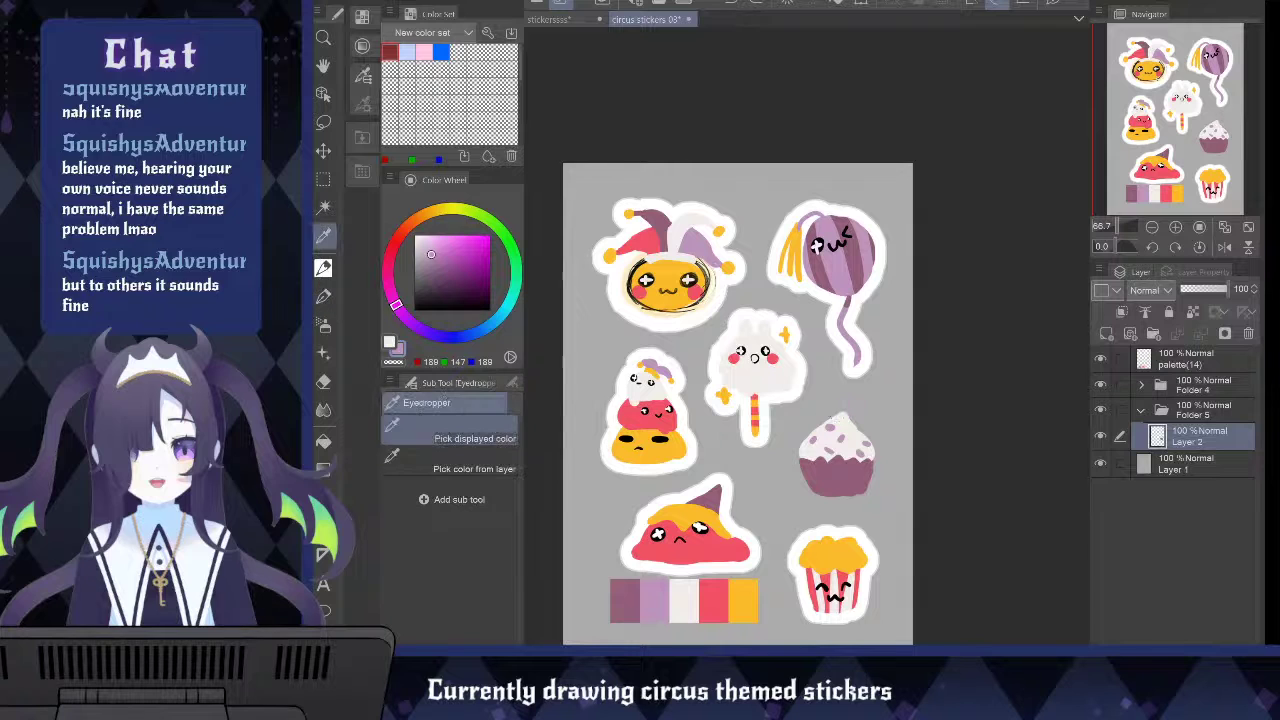
left_click(719, 598, "alt")
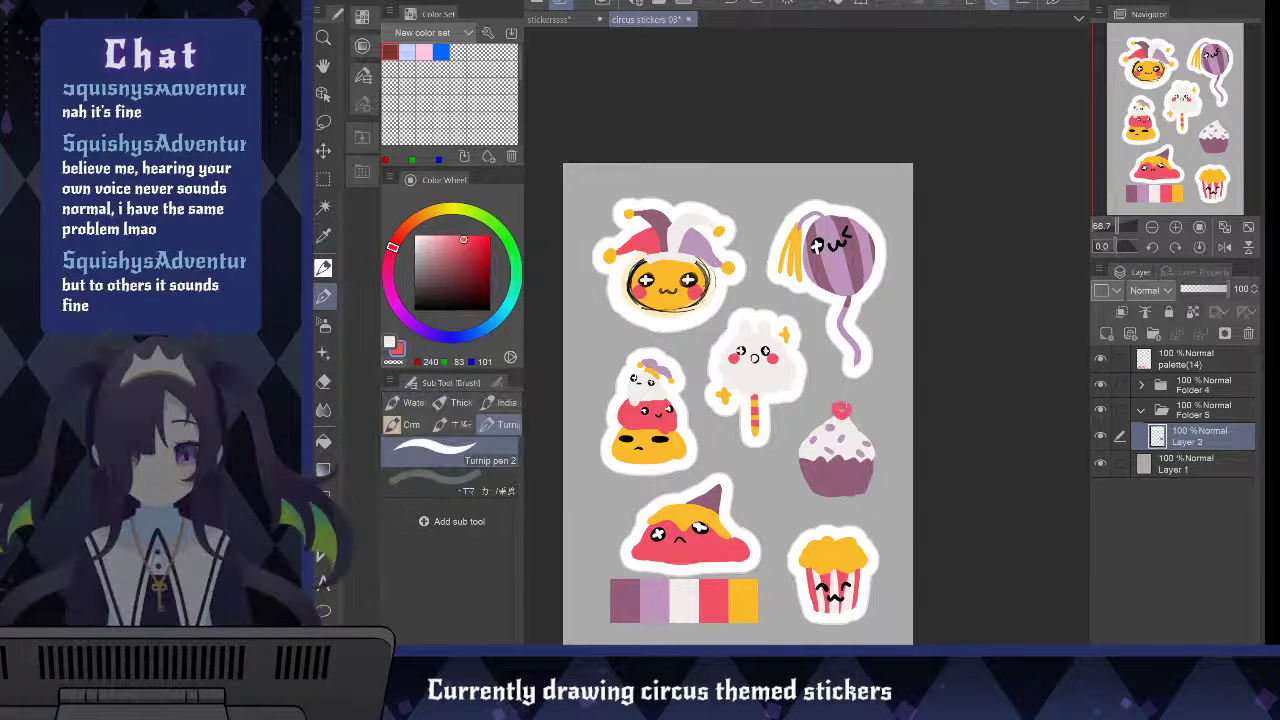
key("ctrl+z")
left_click_drag(838, 409, 834, 413)
key("ctrl+z")
key("ctrl+z")
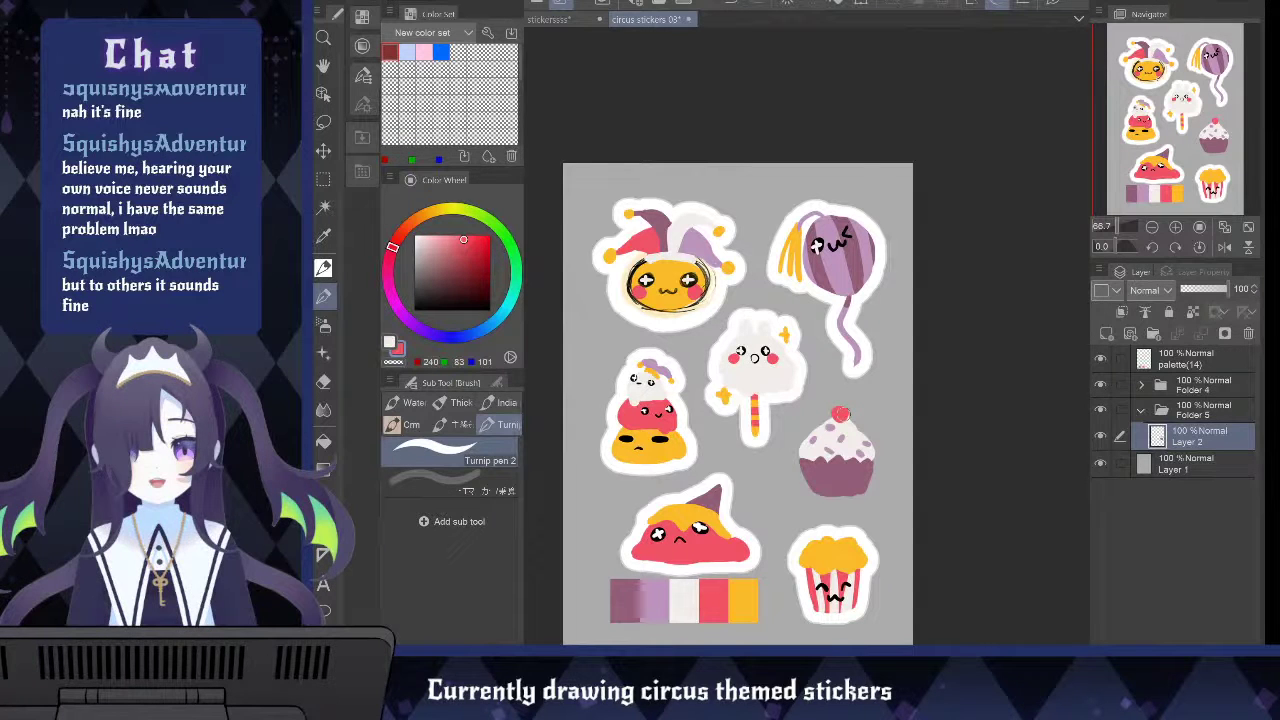
Add sprinkles in the palette's yellow to the cupcake's frosting
key("i")
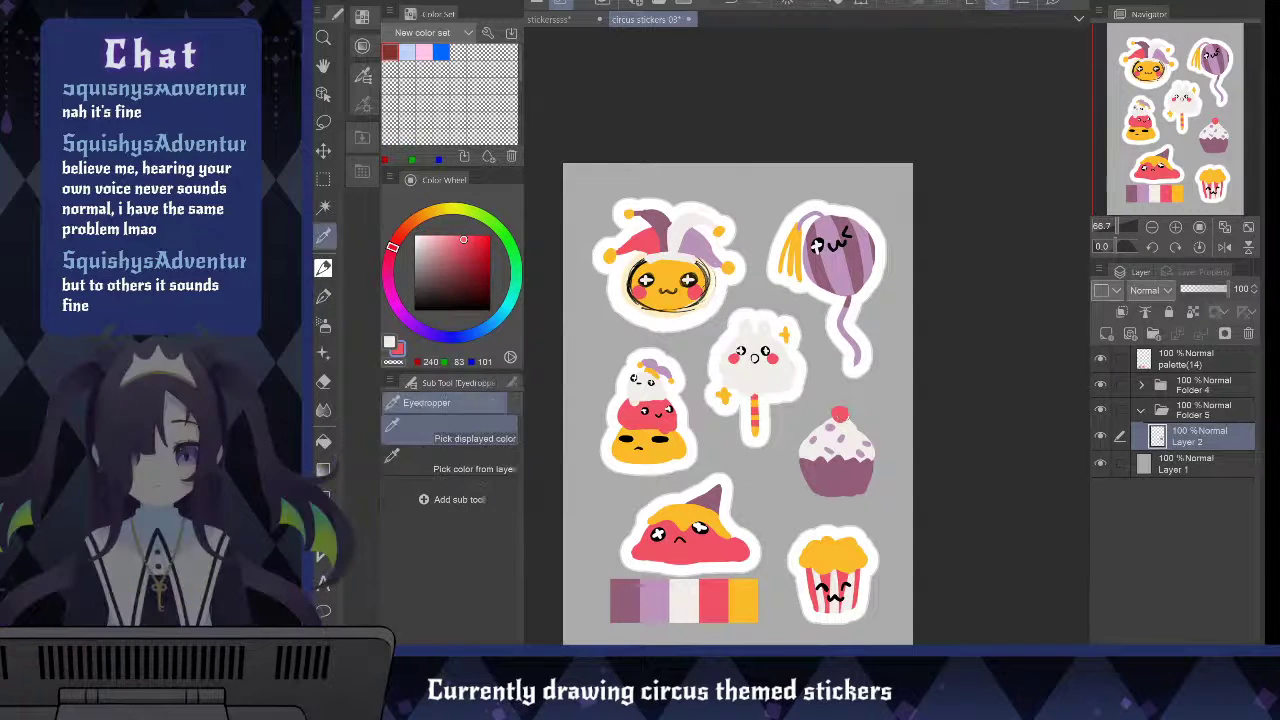
left_click(743, 600)
key("b")
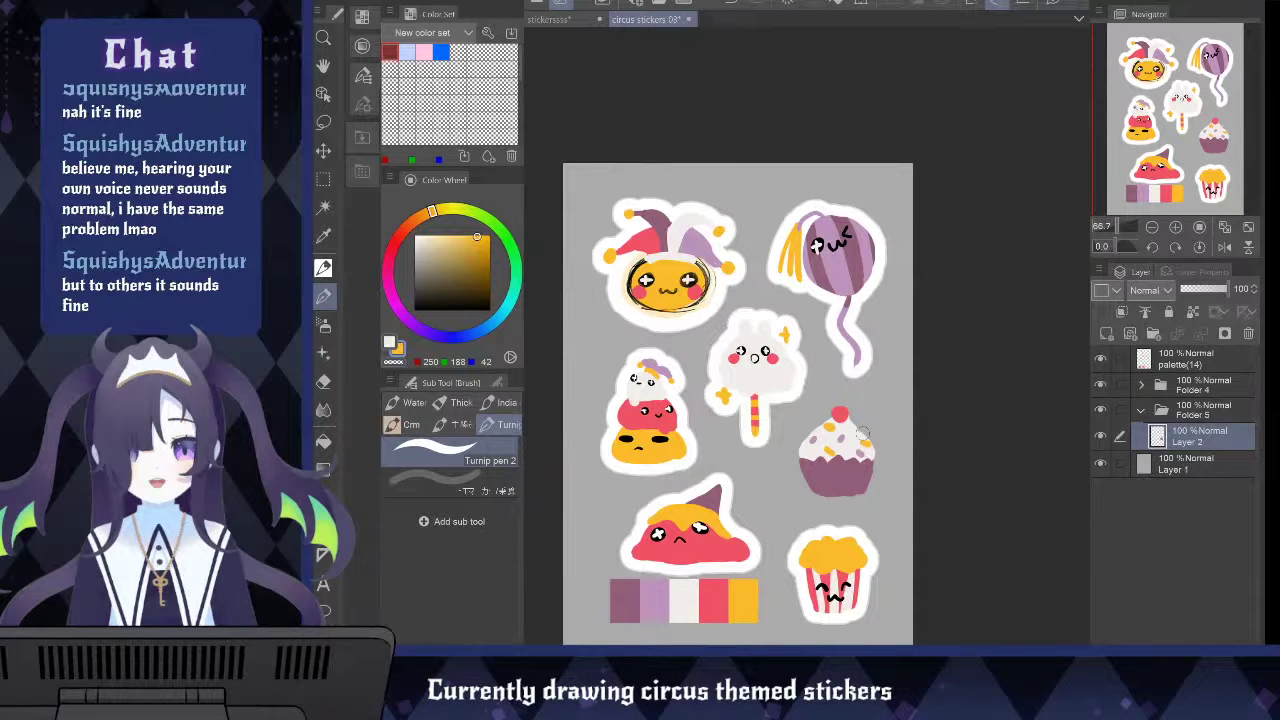
Paint vertical stripes in the palette's lilac across the plum cupcake wrapper
key("i")
left_click(640, 600)
key("b")
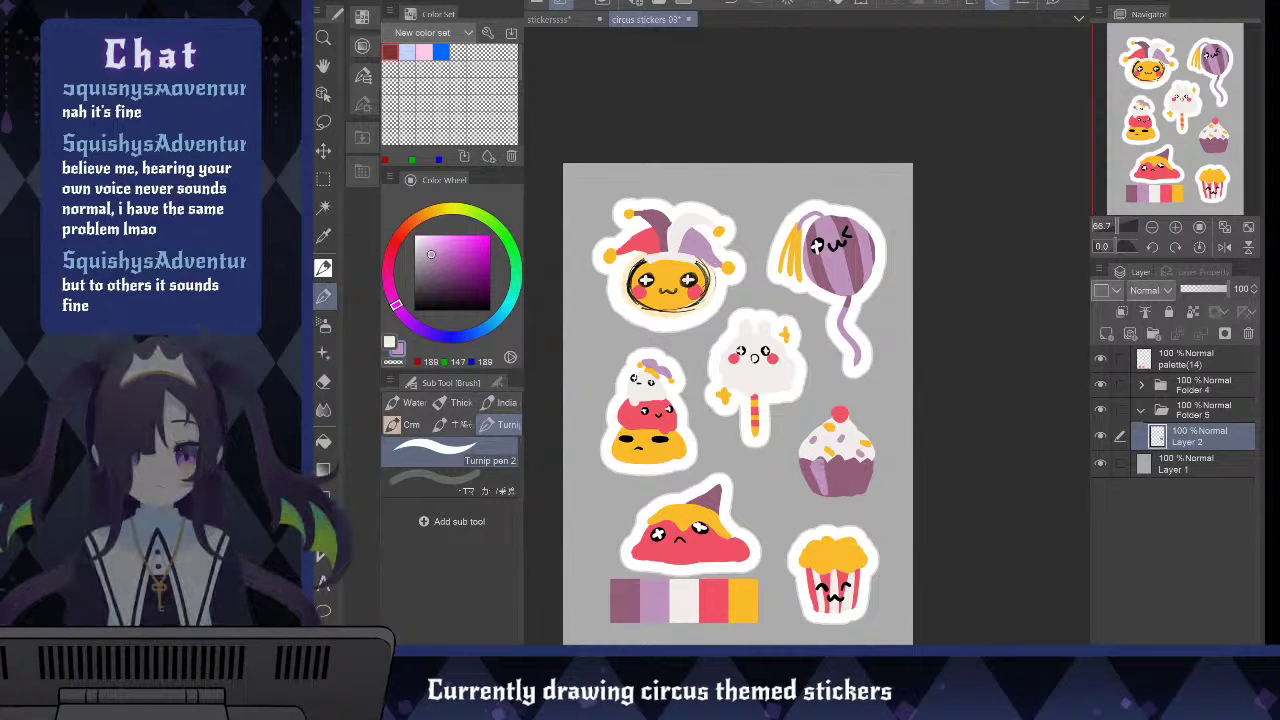
mouse_move(844, 458)
left_mouse_down()
mouse_move(844, 496)
mouse_move(855, 494)
mouse_move(861, 484)
mouse_move(826, 478)
left_mouse_up()
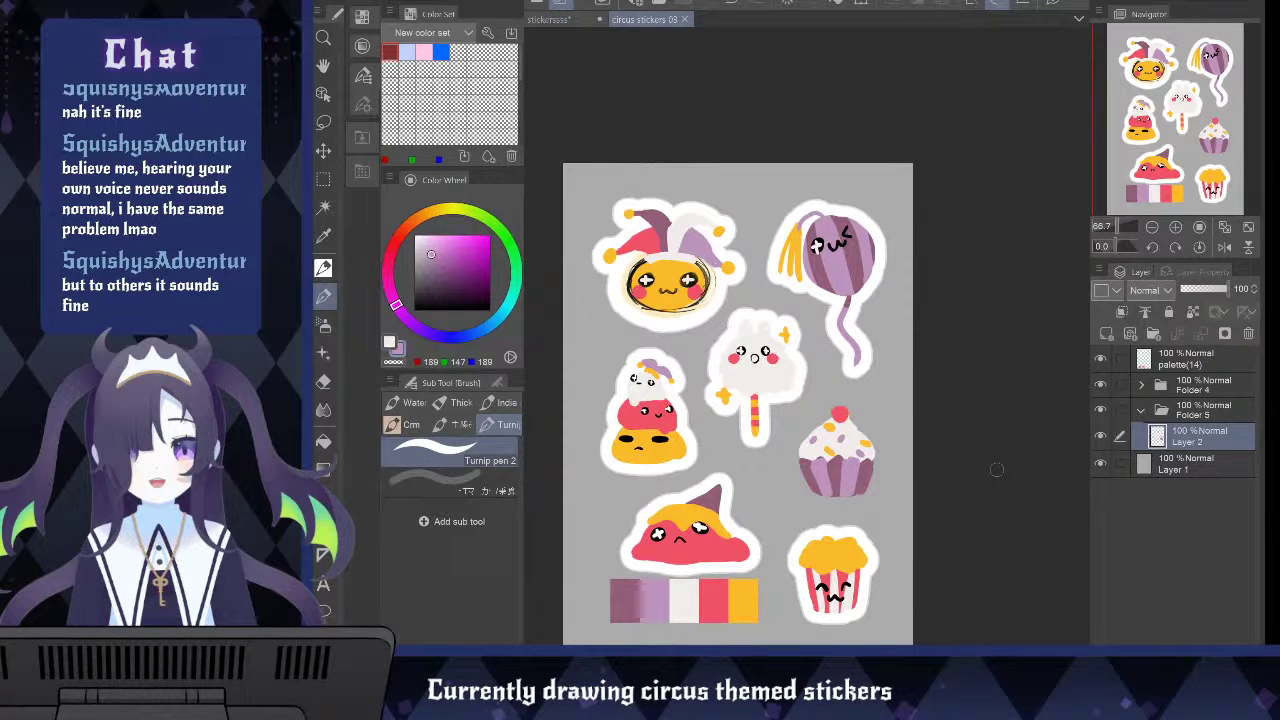
Add a new layer above Layer 2 in Folder 5, set the drawing colour to black, and undo the first trial eye on the cupcake
key("ctrl+shift+n")
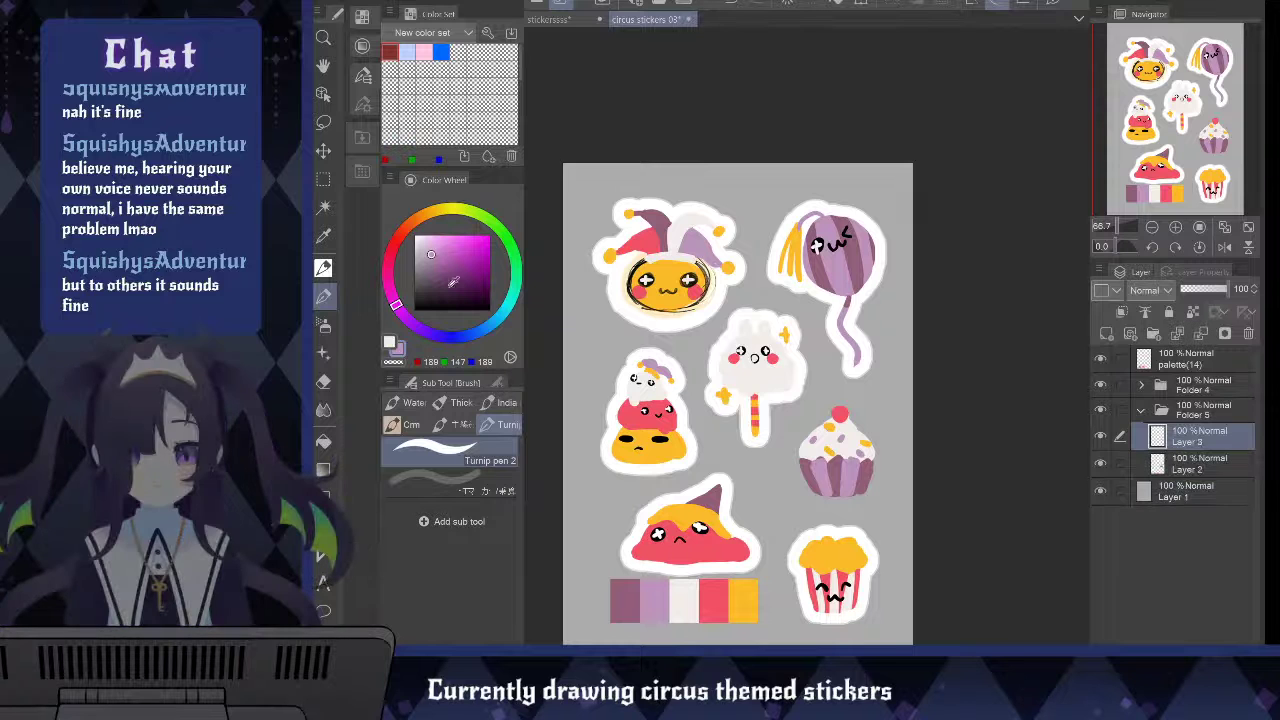
left_click_drag(454, 282, 505, 326)
scroll(538, 380, "up", 2)
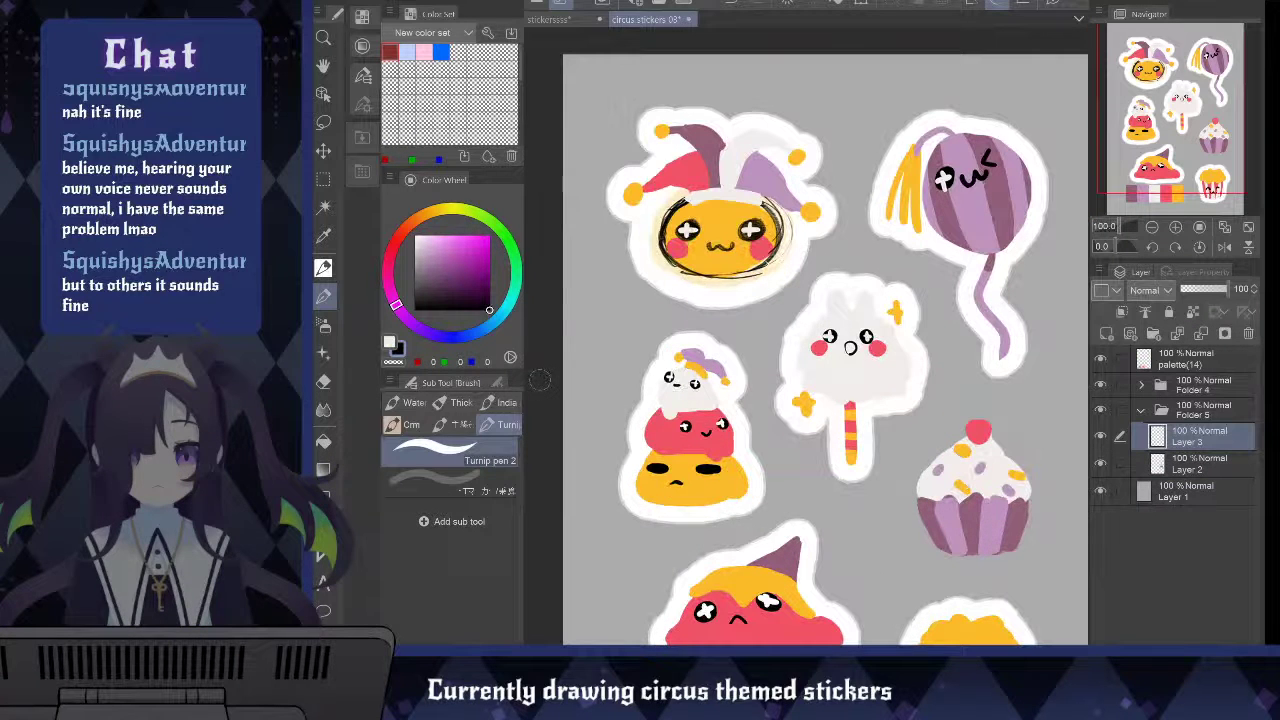
key("space")
mouse_move(943, 474)
left_mouse_down()
mouse_move(766, 386)
mouse_move(775, 373)
left_mouse_up()
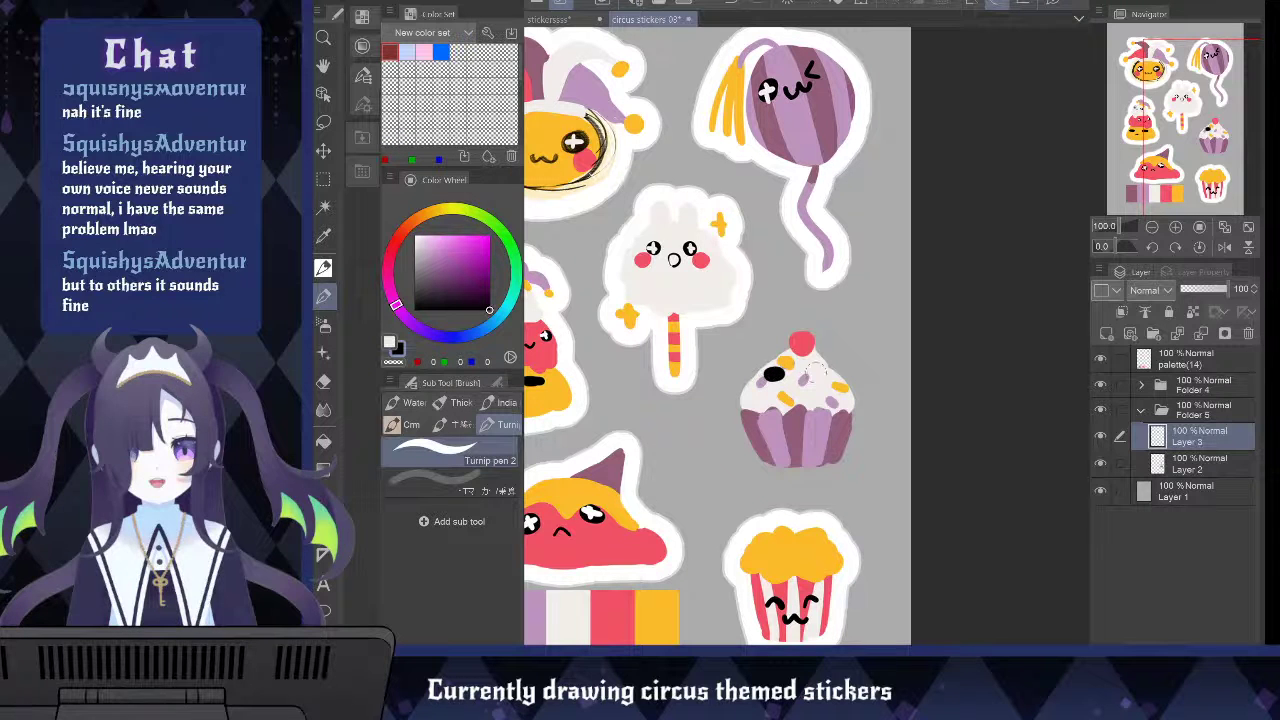
key("ctrl+z")
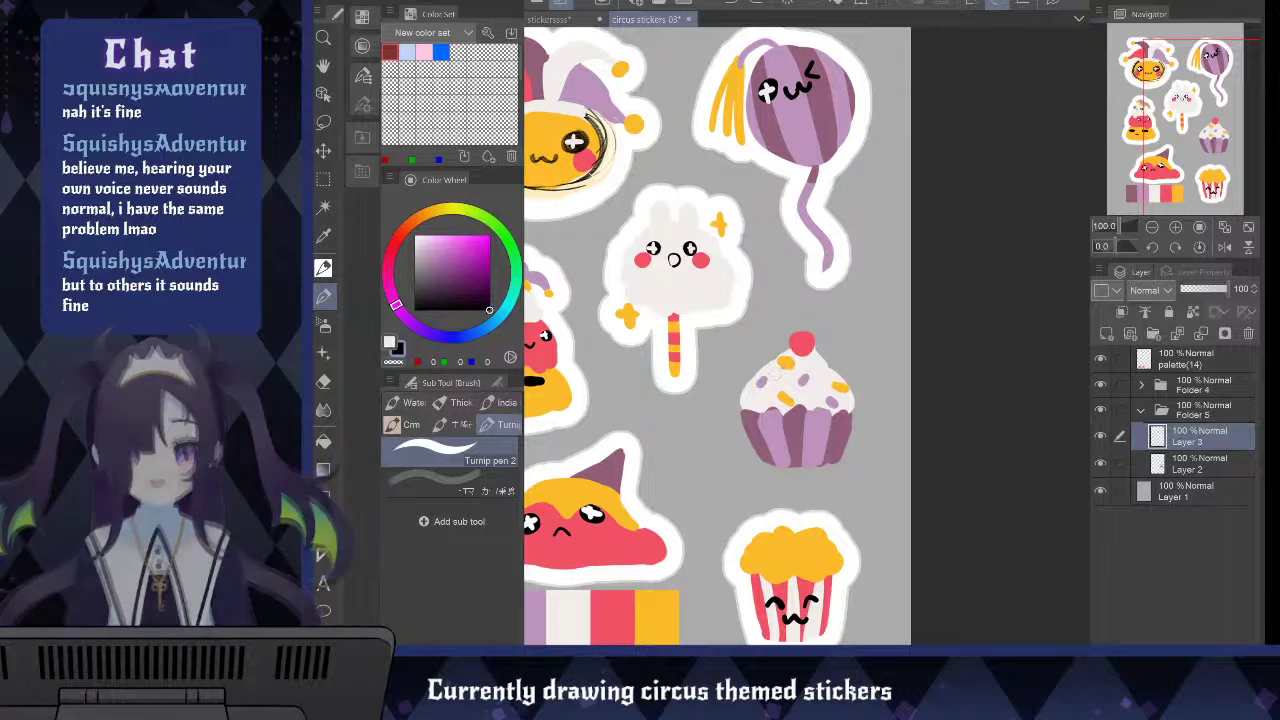
Draw two black oval eyes with off-white cross highlights and a small black triangular mouth on the cupcake's frosting
left_click(770, 376)
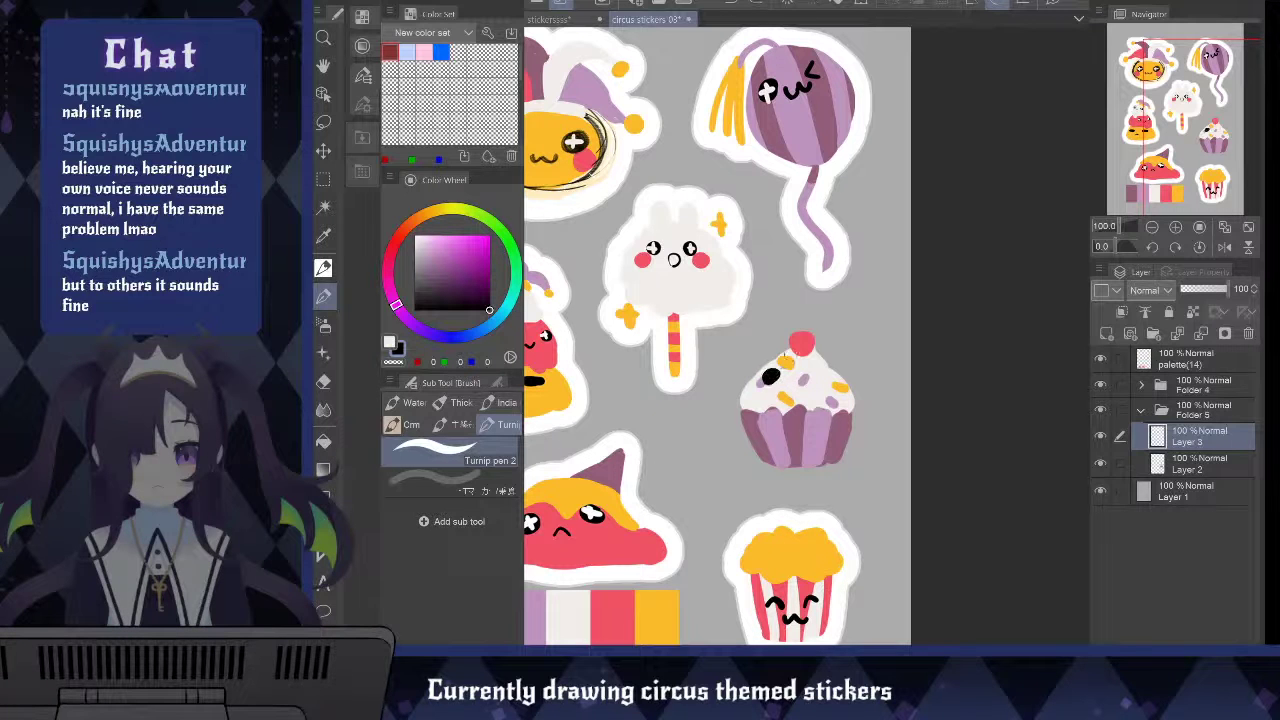
left_click(823, 376)
left_click(389, 342)
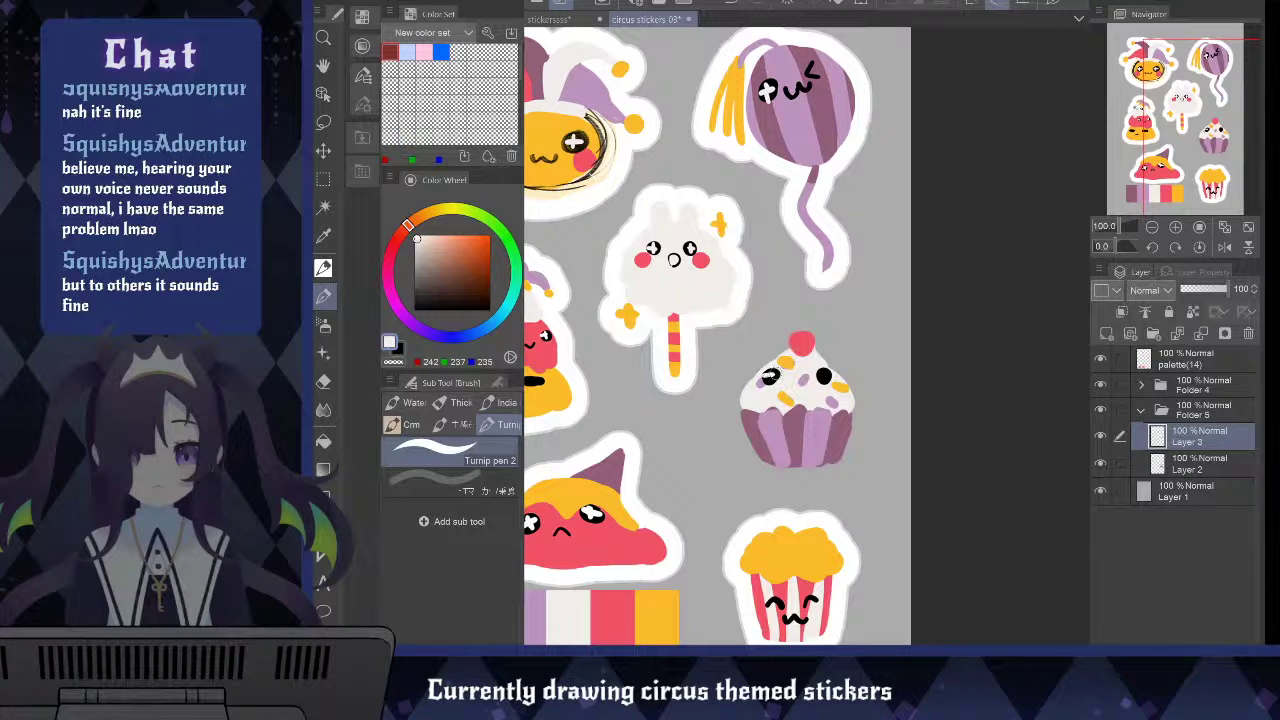
left_click(823, 374)
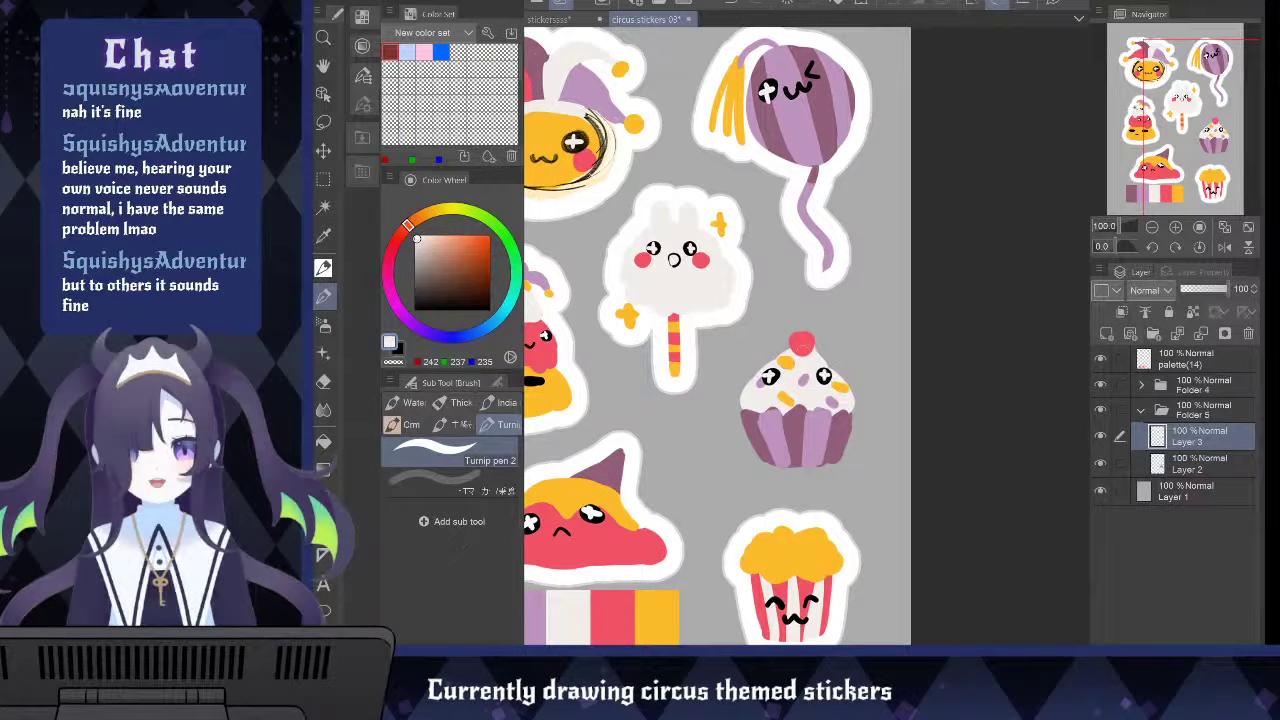
key("x")
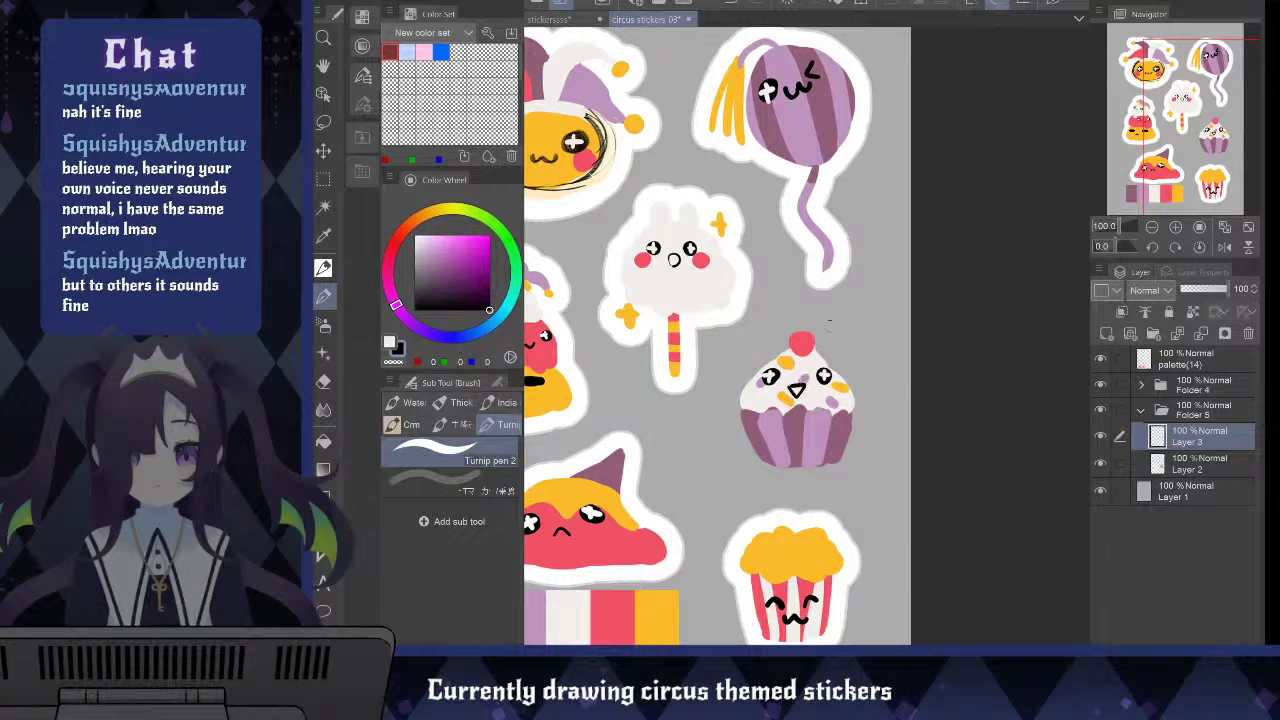
Replace the cupcake's triangular mouth with a small curved smile and move the face down onto the striped wrapper
key("ctrl+z")
left_click_drag(789, 384, 807, 382)
scroll(847, 449, "down", 2)
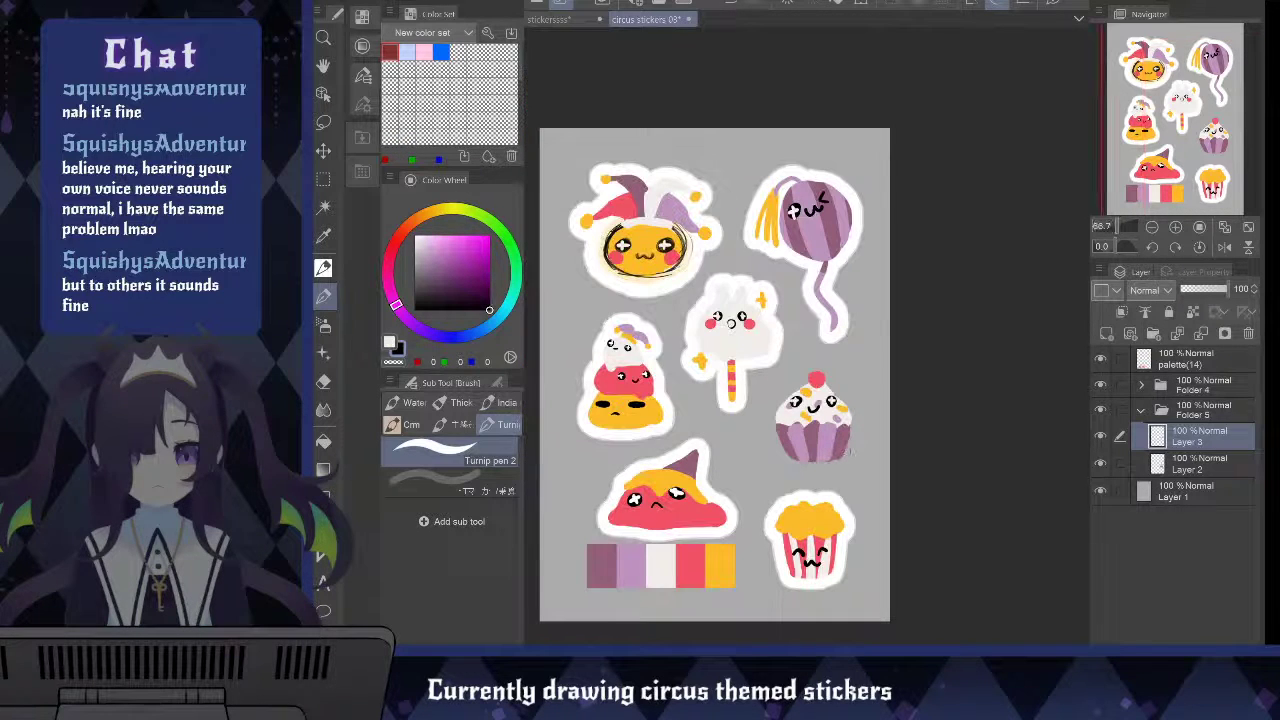
key("k")
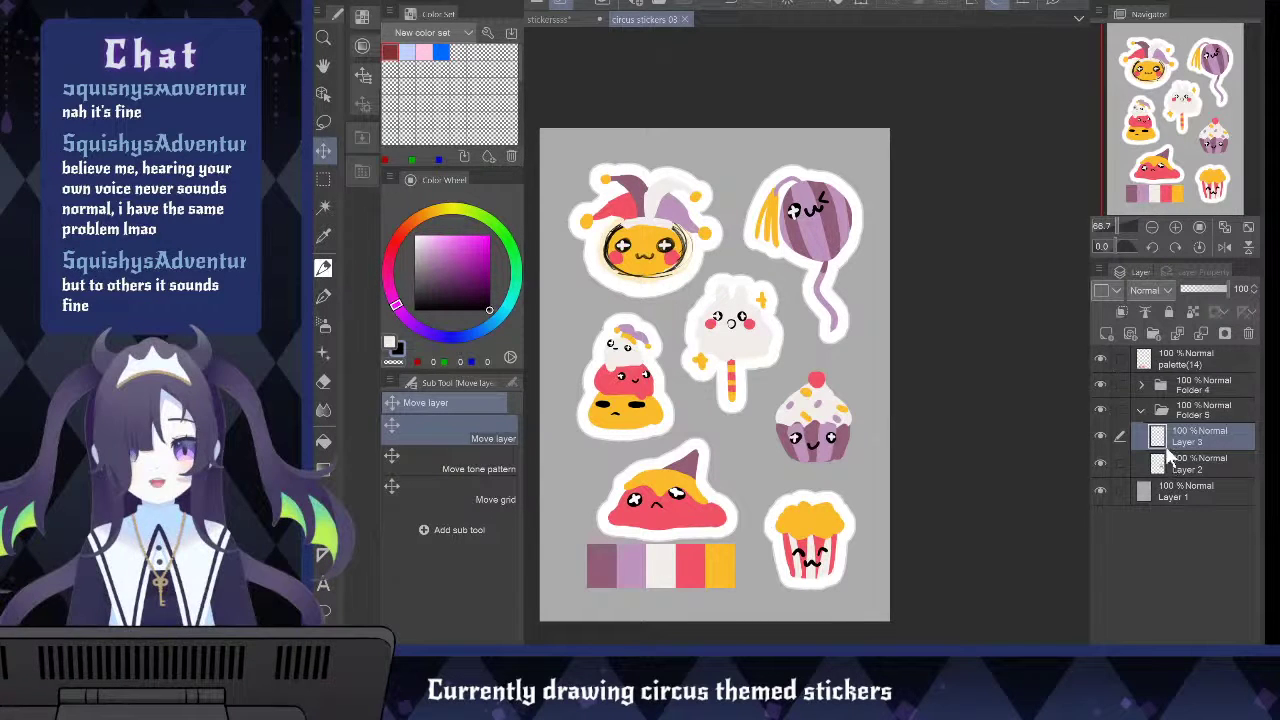
Merge the cupcake's face into Layer 2, place that layer above Layer 31 in Folder 1, and nudge the cupcake slightly left
key("ctrl+e")
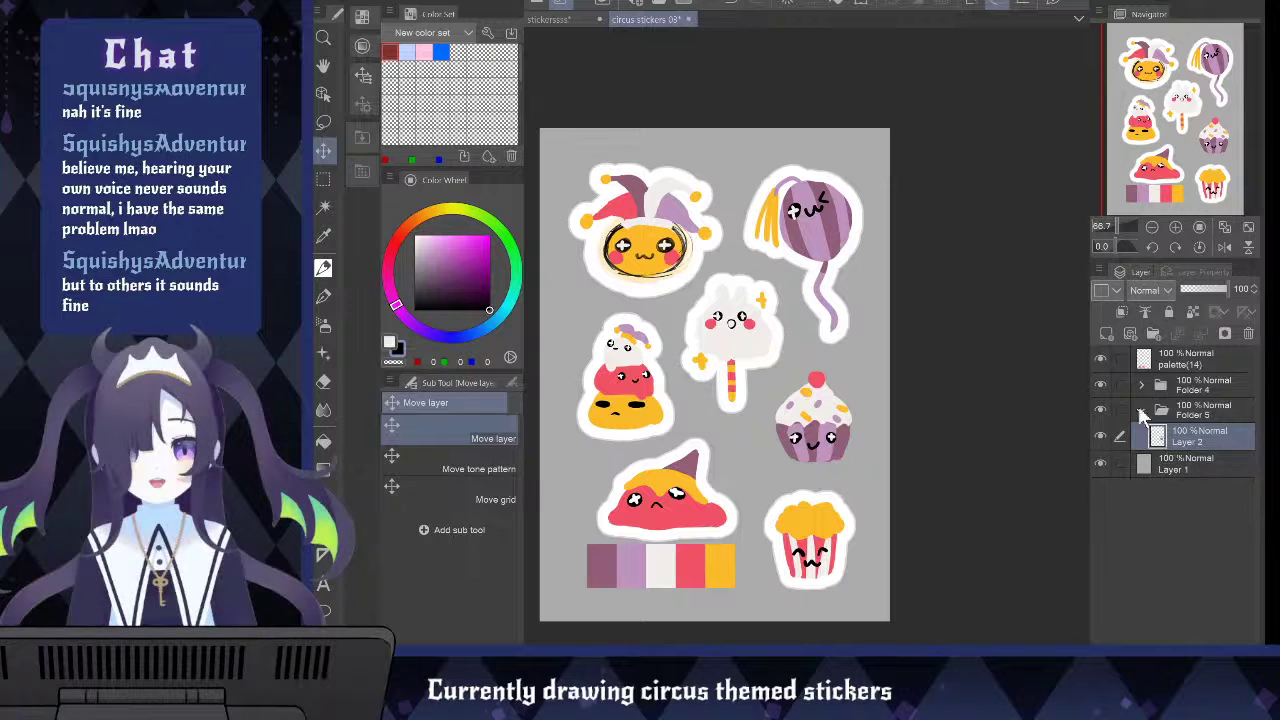
left_click(1140, 382)
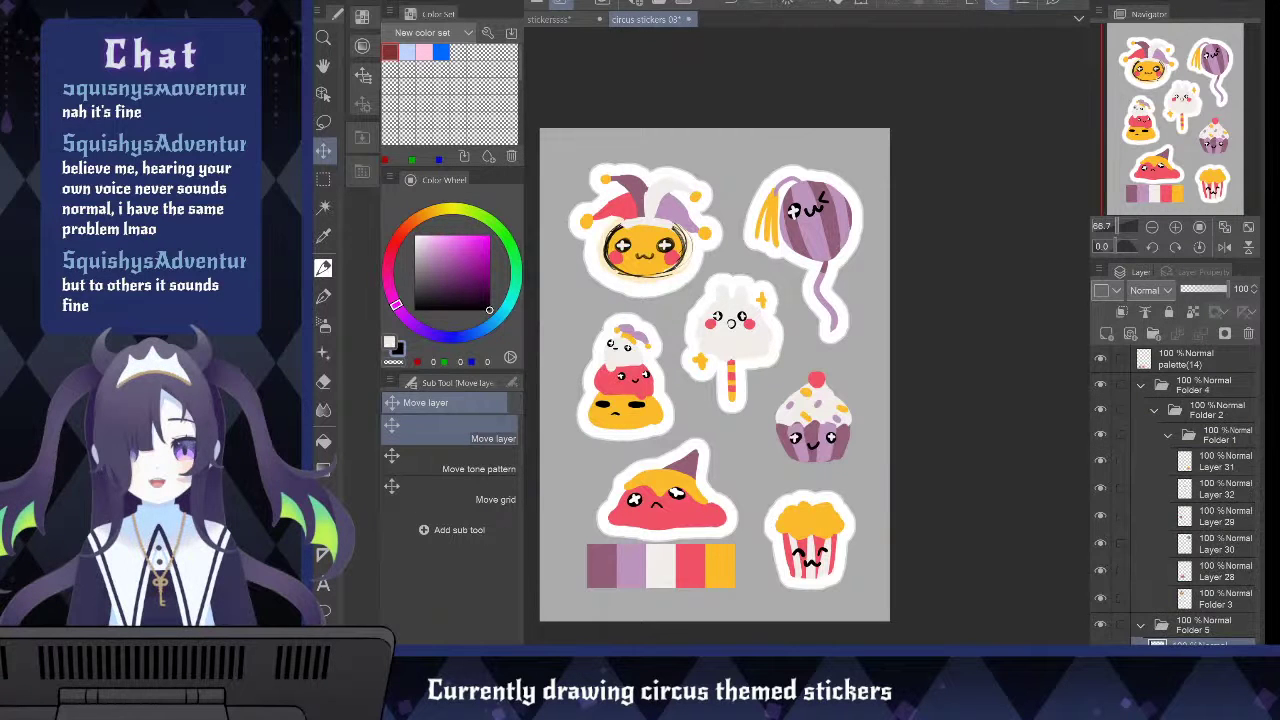
left_click_drag(1197, 642, 1197, 448)
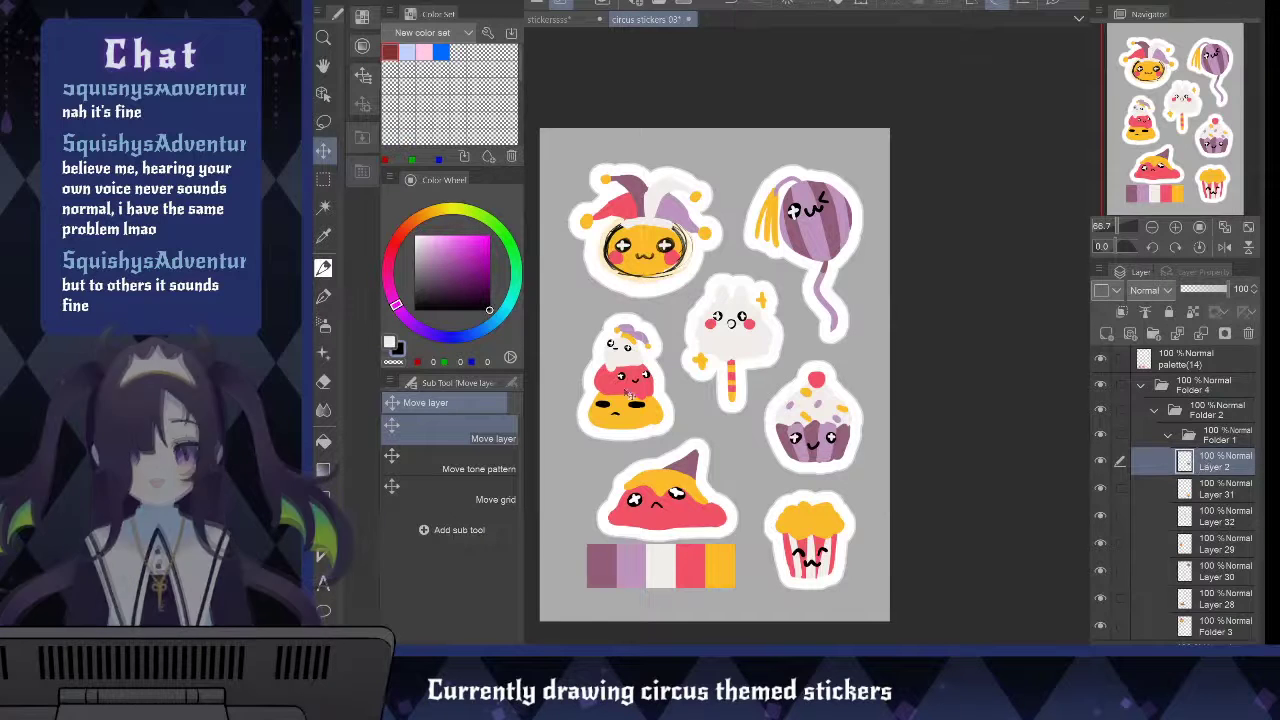
left_click_drag(826, 437, 822, 437)
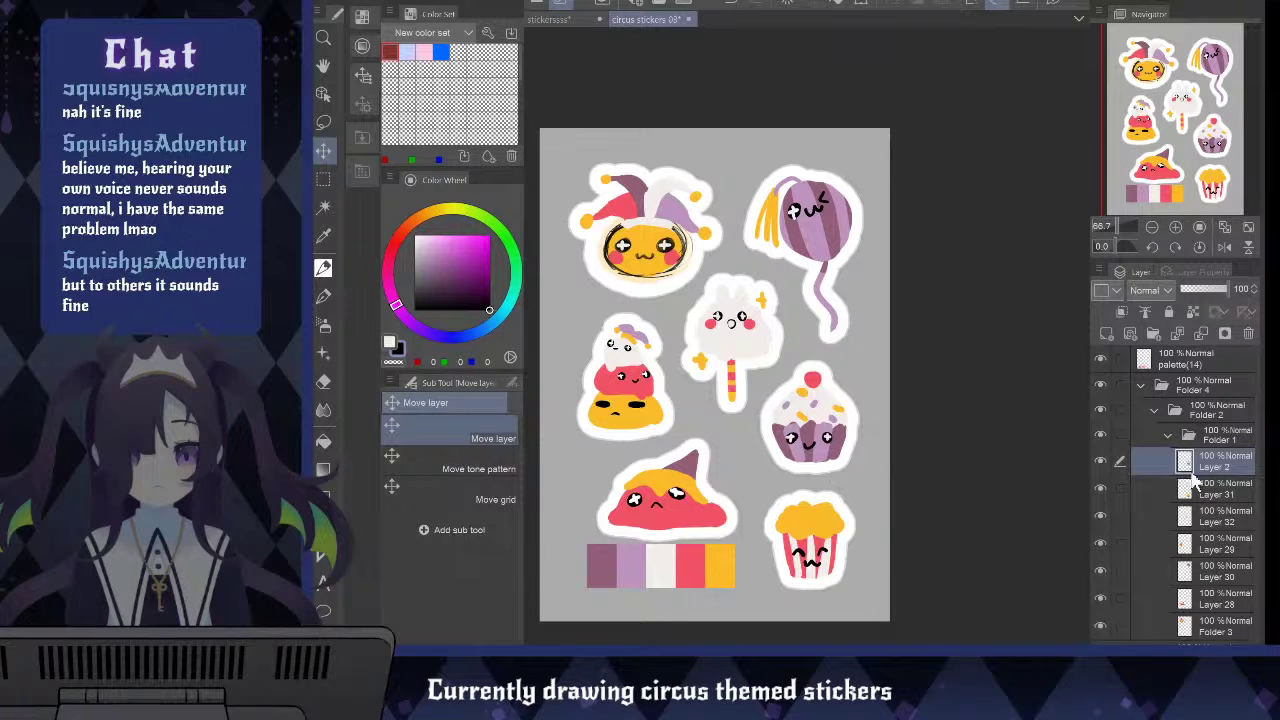
Enable moving the object at the clicked position and shift the red blob sticker with the pointed hat slightly right and up
left_click(511, 385)
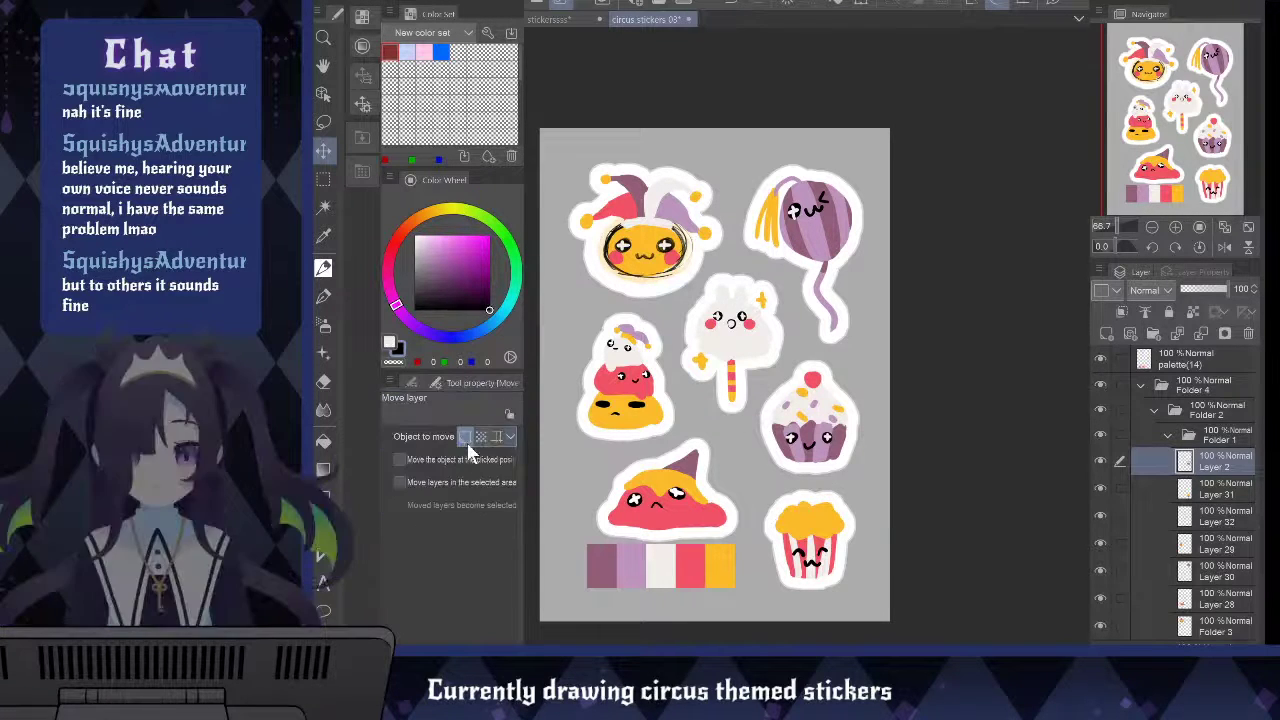
left_click(463, 461)
left_click_drag(648, 506, 683, 498)
Try swapping the two stickers, with the popcorn raised below the cotton candy and the cupcake in the sheet's lower-right corner
left_click_drag(828, 438, 738, 573)
left_click_drag(812, 535, 815, 467)
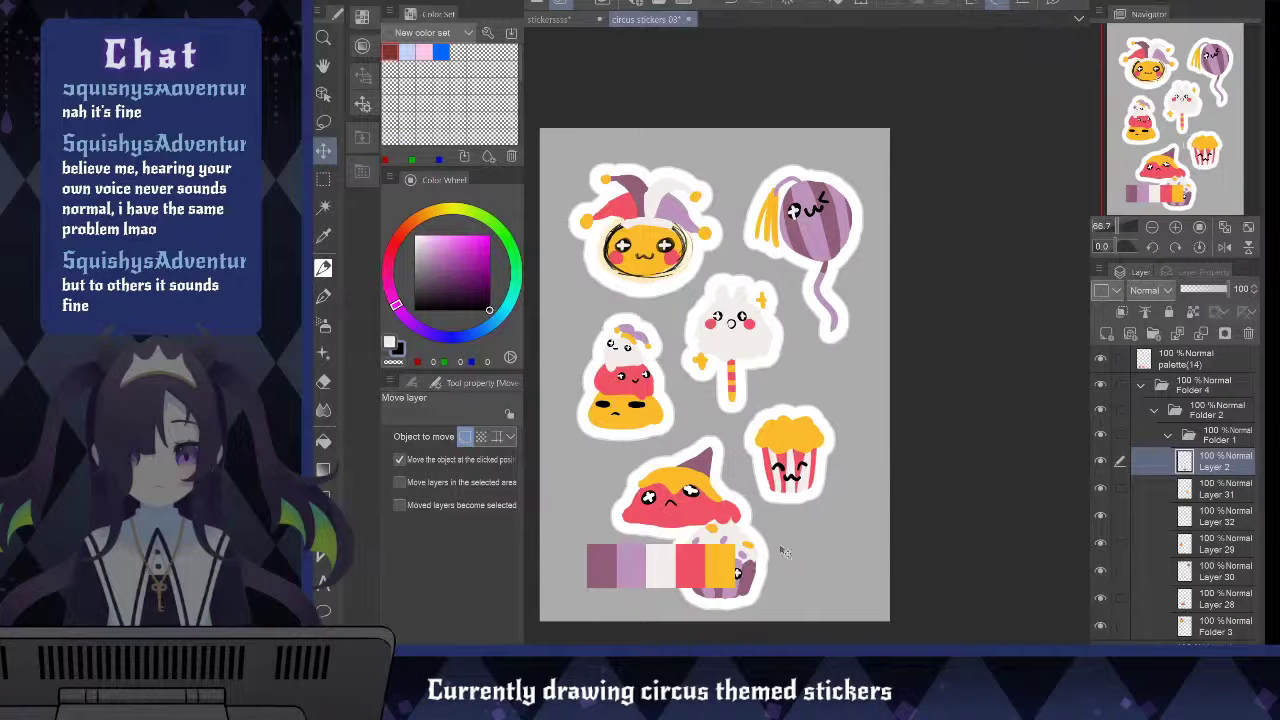
left_click_drag(748, 572, 866, 570)
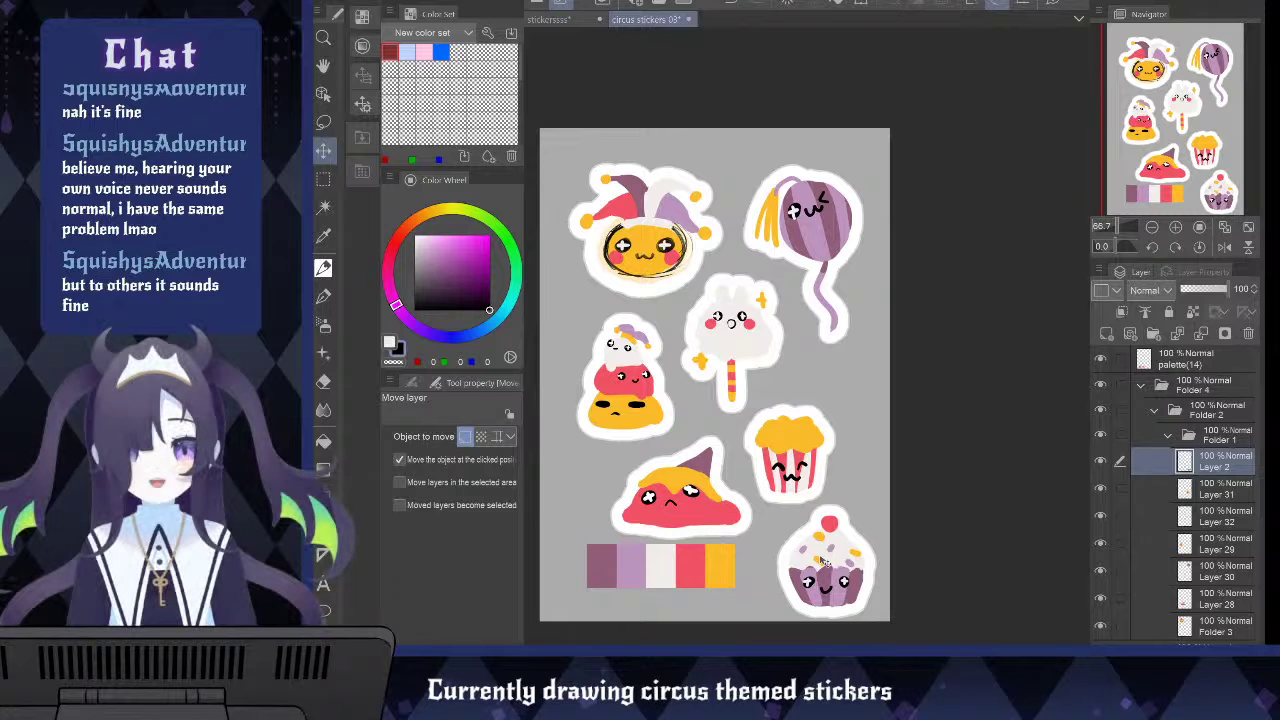
Swap the balloon to the sheet's lower right and the cupcake to its upper right, parking the popcorn over the red blob
left_click_drag(838, 572, 684, 507)
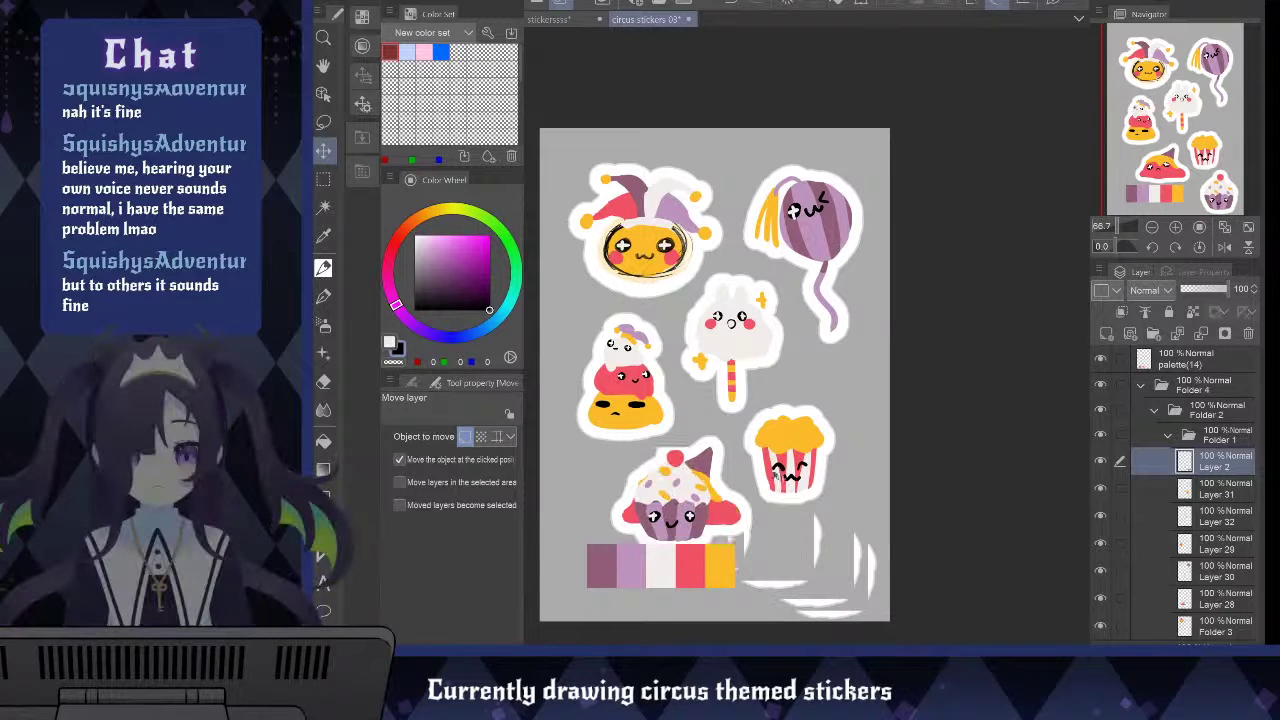
left_click_drag(781, 480, 771, 550)
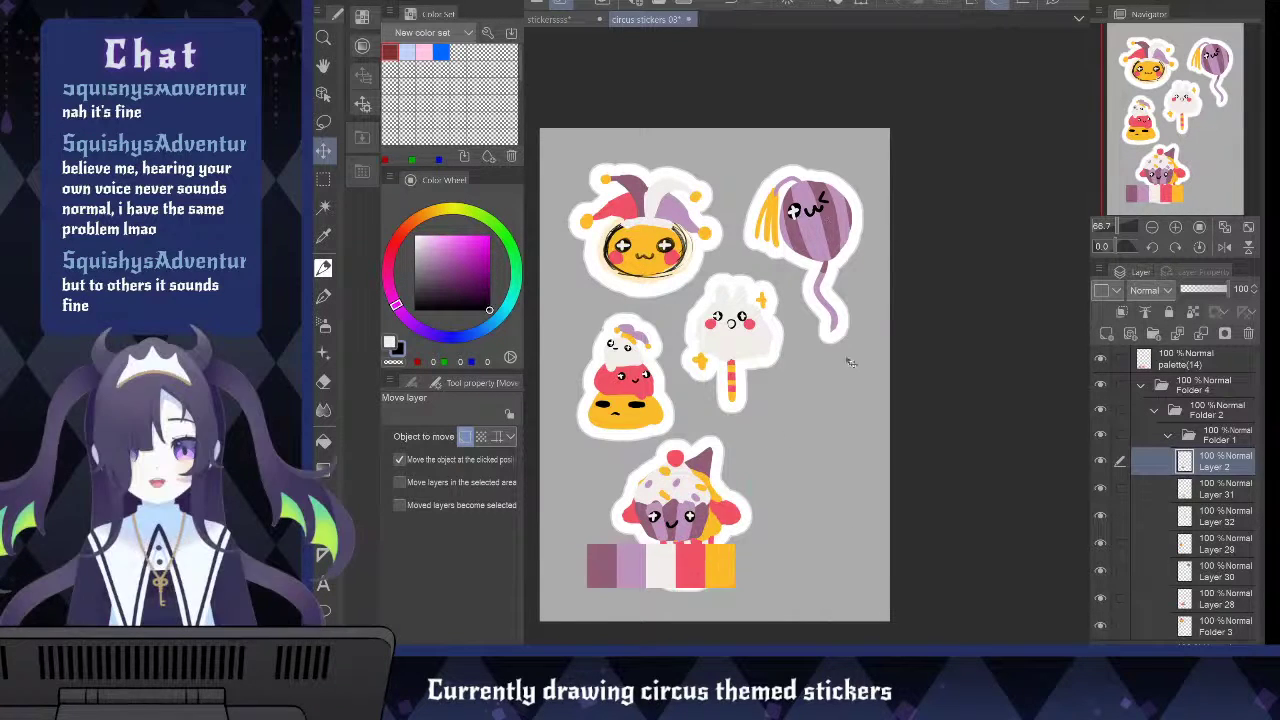
left_click_drag(830, 260, 820, 457)
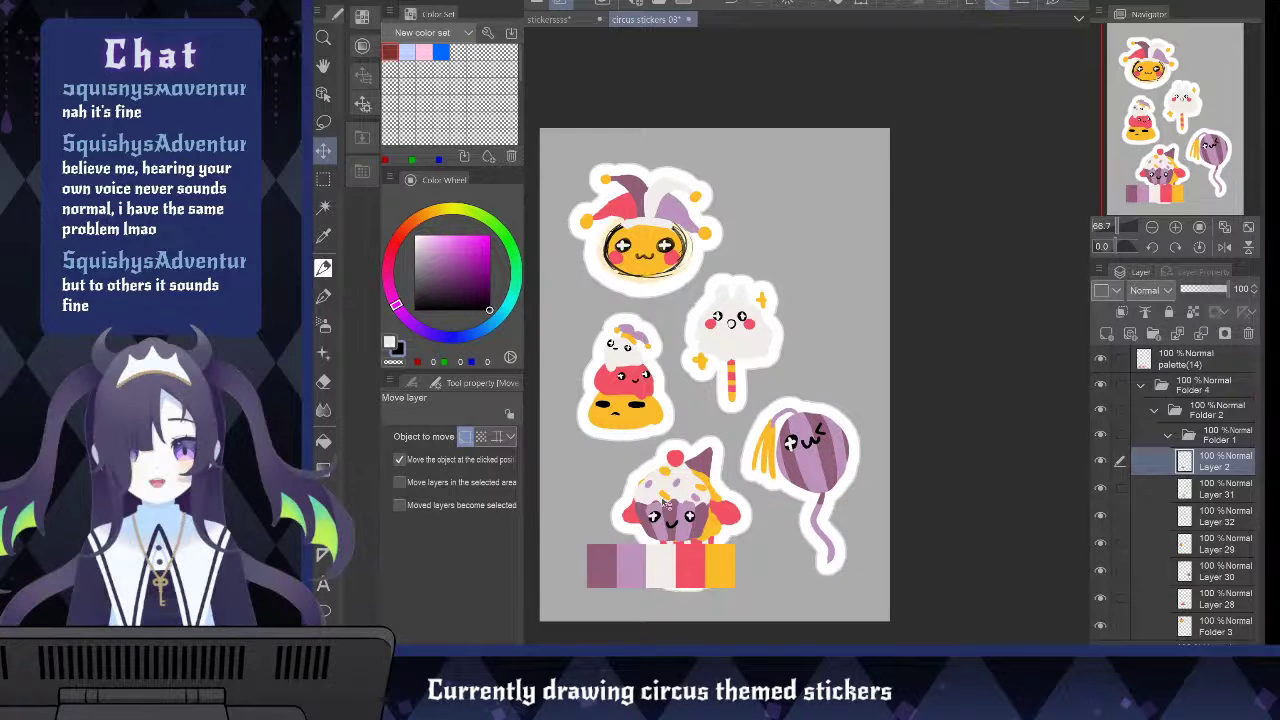
left_click_drag(690, 495, 790, 200)
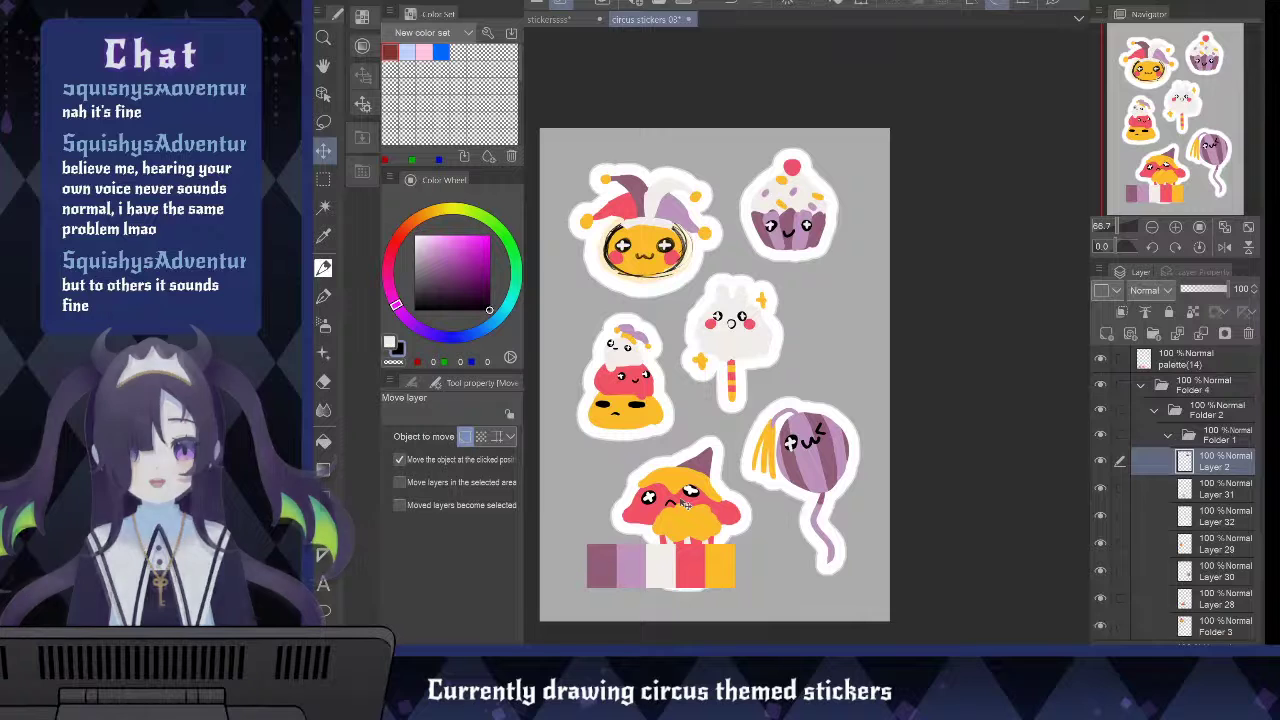
Hide the palette layer and space the popcorn beside the cotton candy, nudging the cotton candy left and the cupcake slightly down and left
left_click(1099, 360)
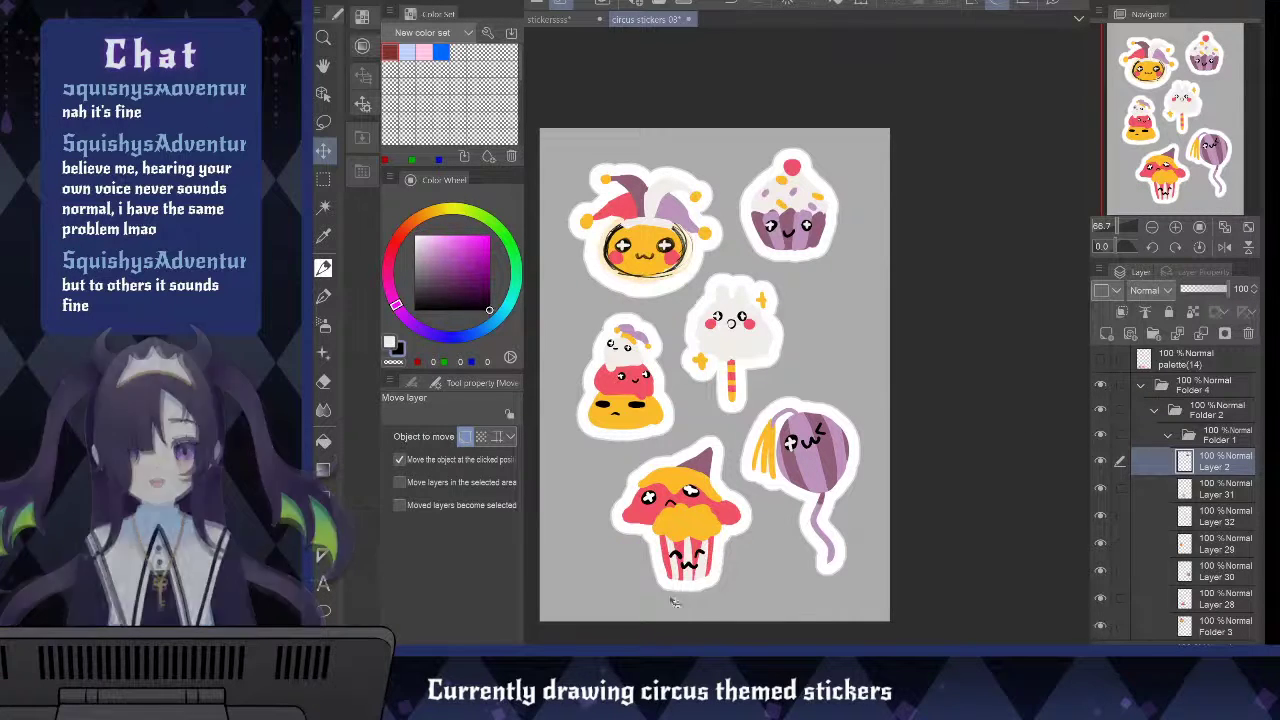
left_click_drag(673, 601, 815, 372)
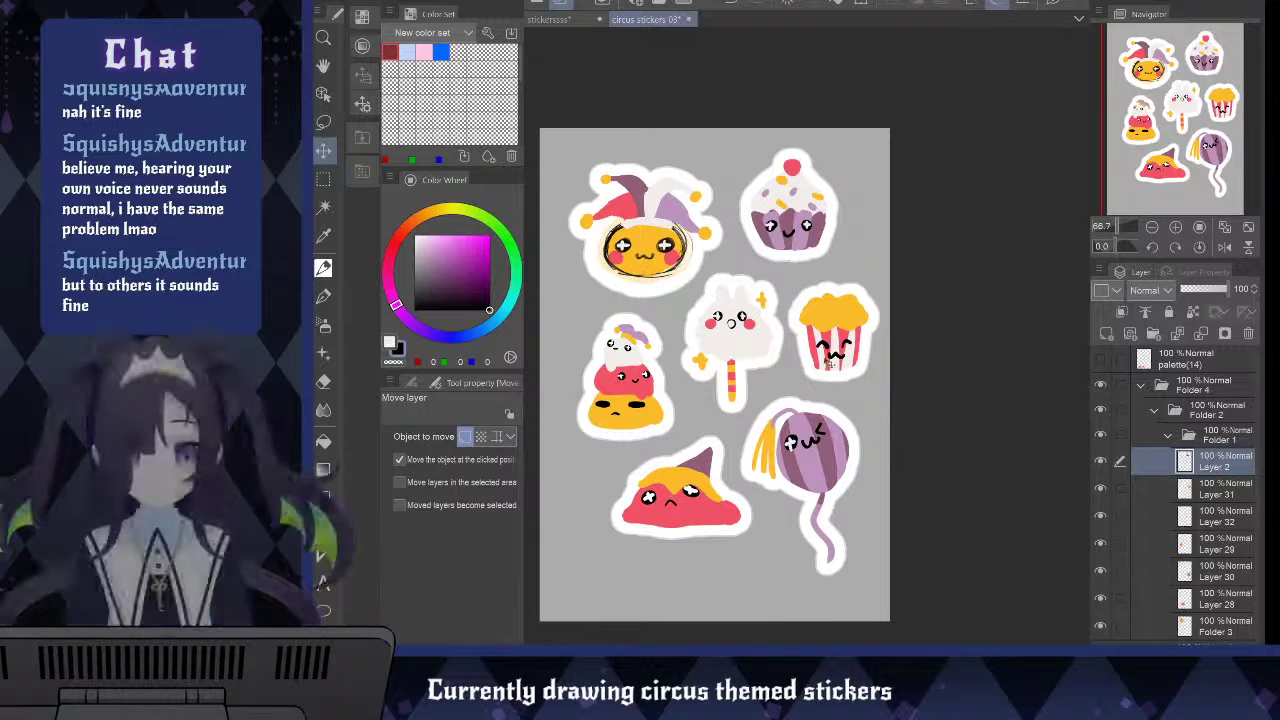
left_click_drag(740, 365, 733, 367)
left_click_drag(783, 245, 782, 247)
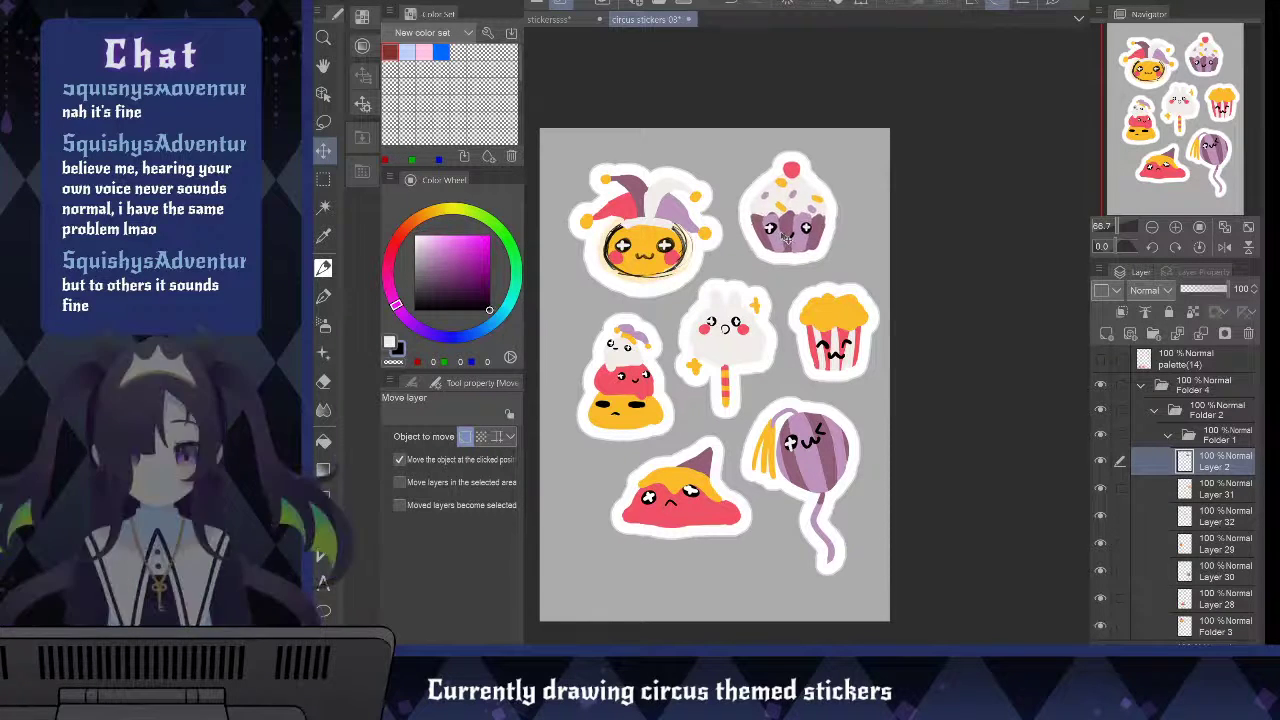
left_click_drag(783, 239, 781, 241)
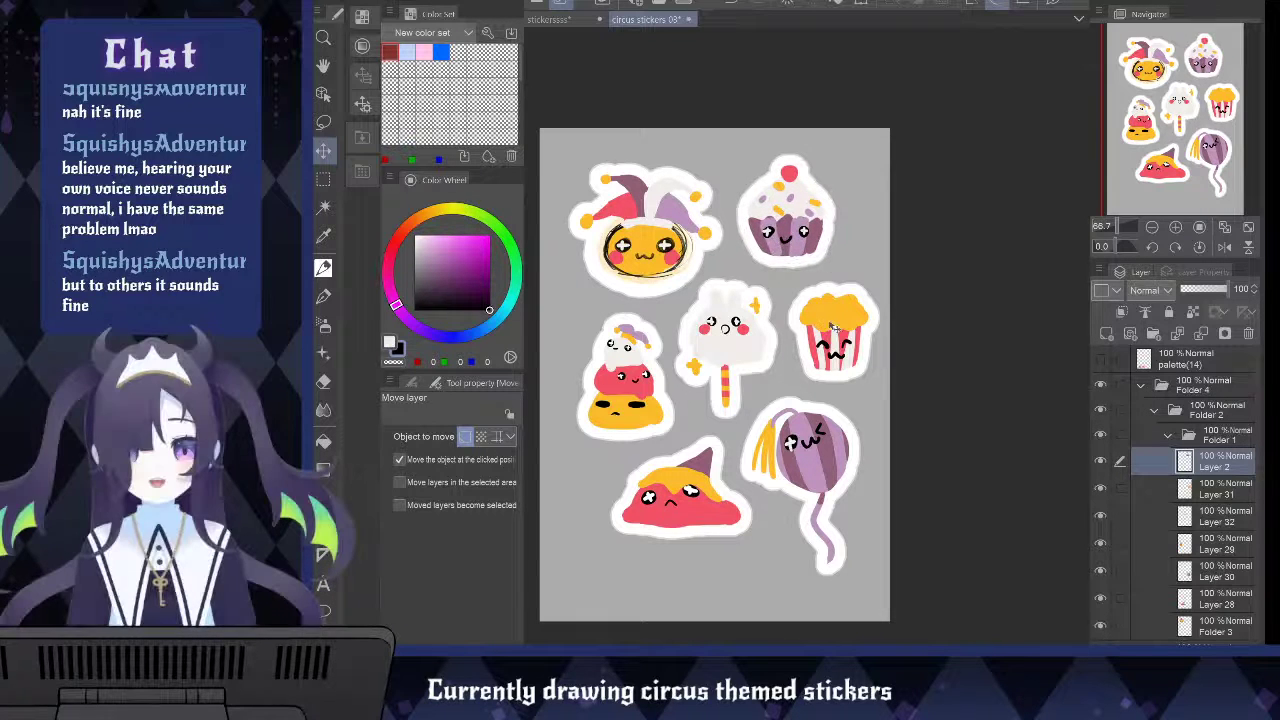
Select Folder 4 and nudge the whole group of stickers a few increments left on the sheet
left_click(1235, 390)
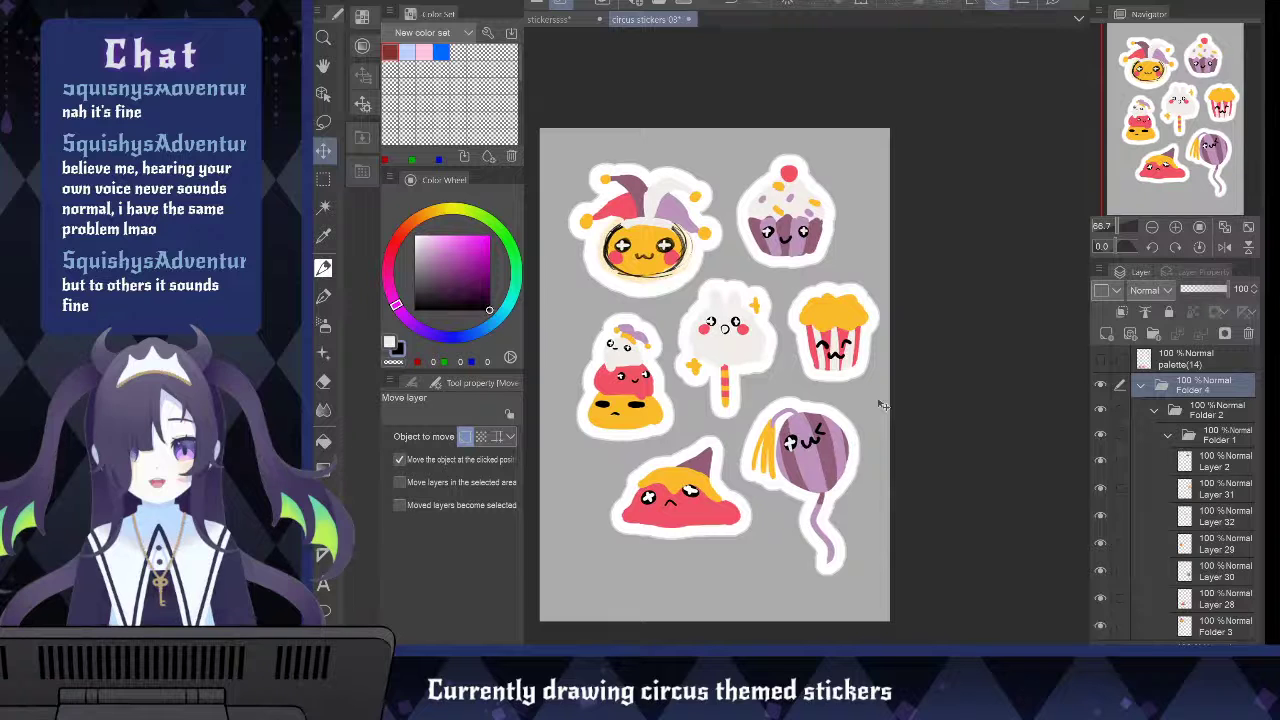
key("Left")
key("Left")
key("Left")
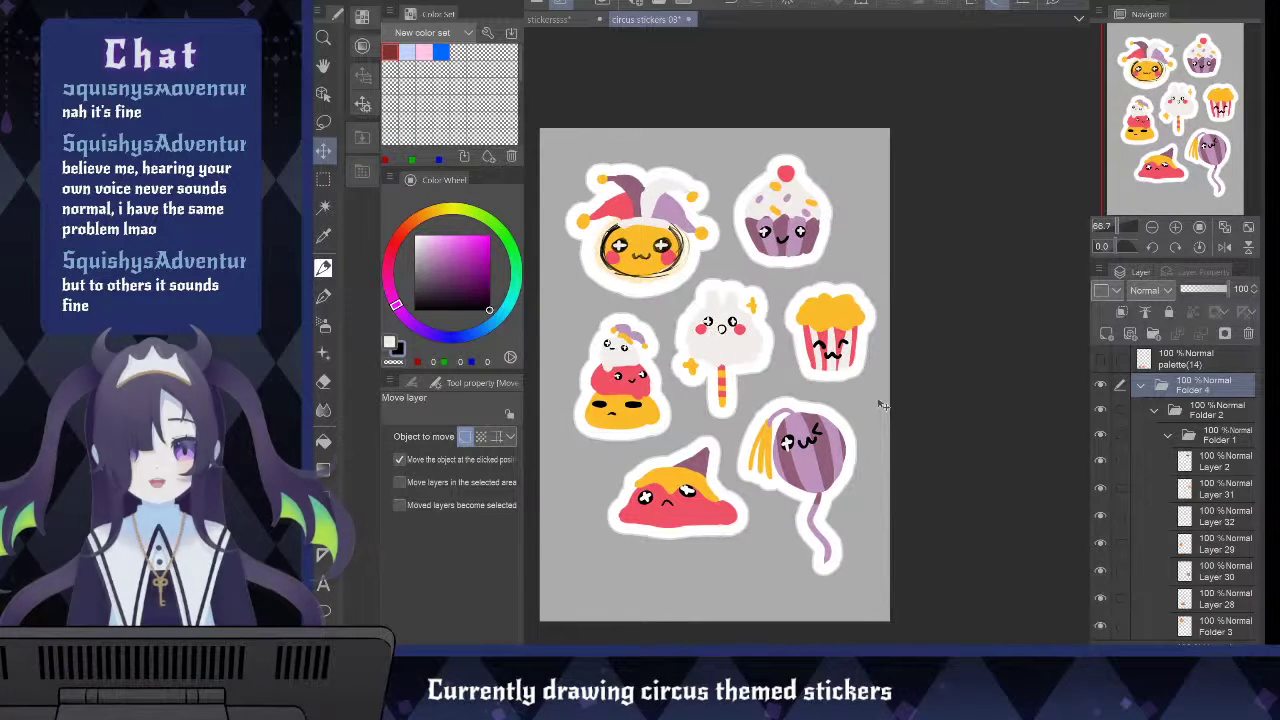
key("Left")
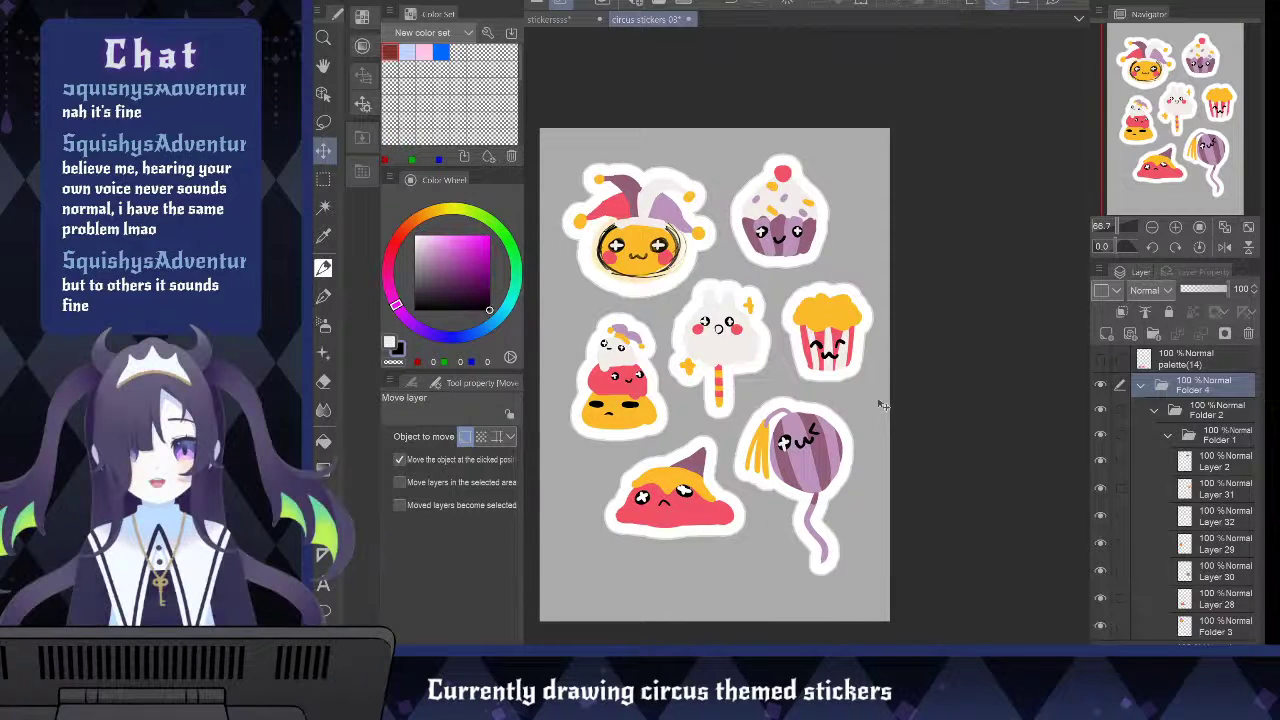
Disable moving the object at the clicked position and shift all of Folder 4's stickers slightly further left together
scroll(762, 545, "down", 3)
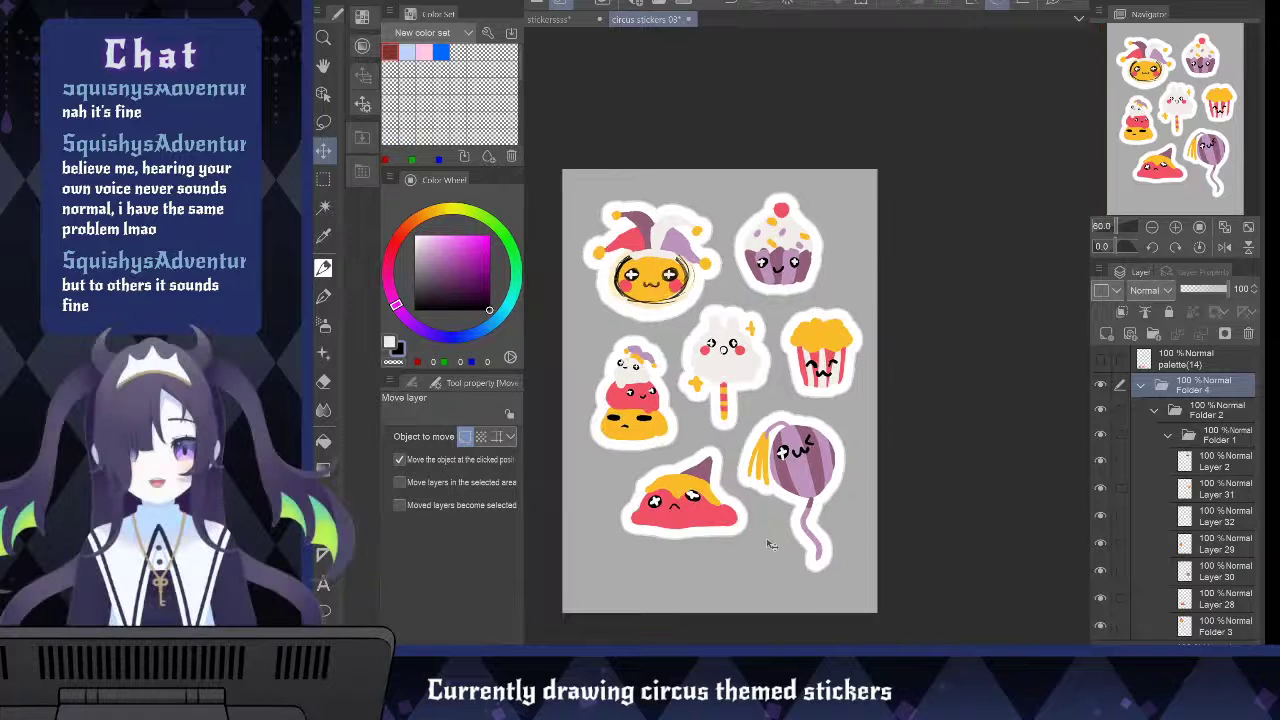
scroll(722, 586, "up", 2)
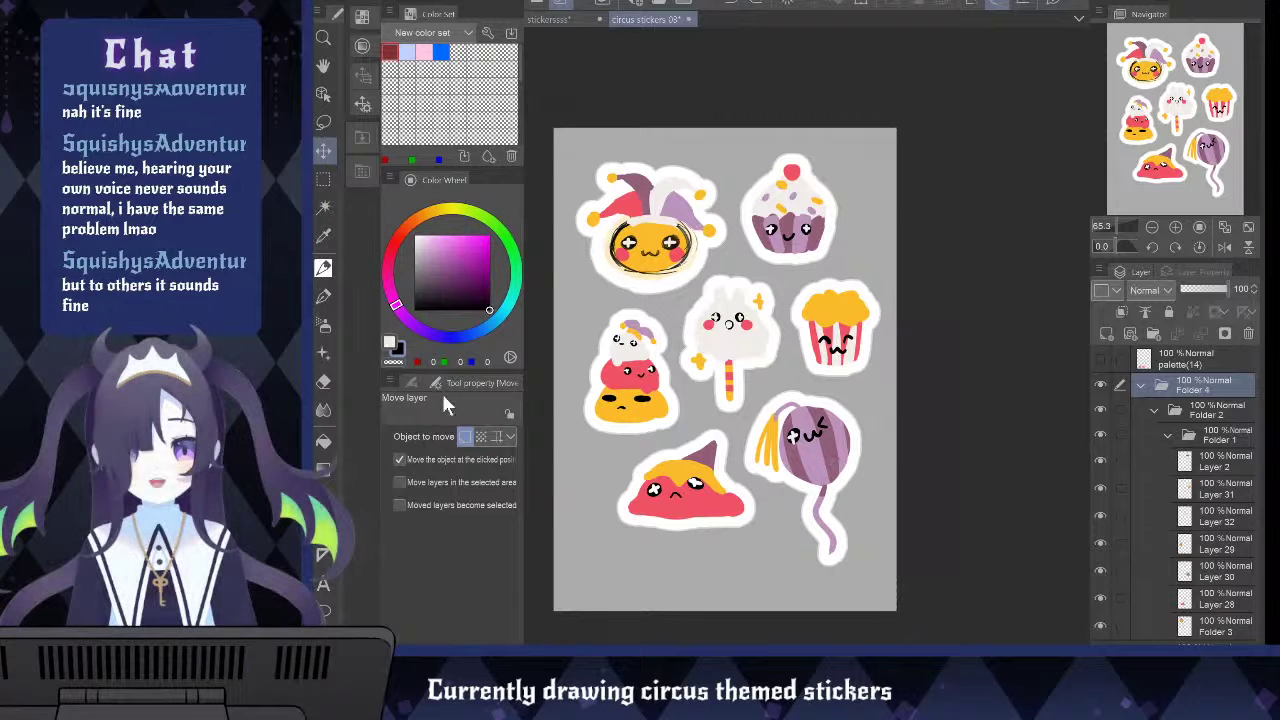
left_click(449, 459)
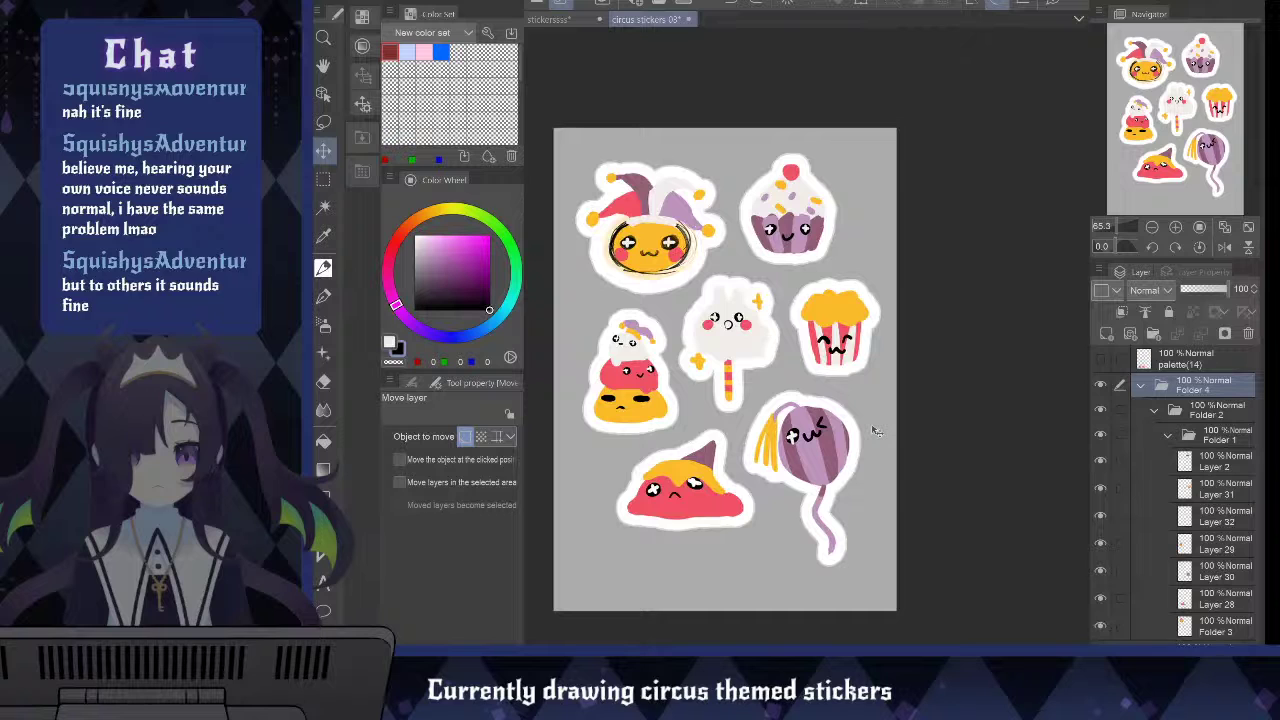
left_click_drag(873, 430, 868, 427)
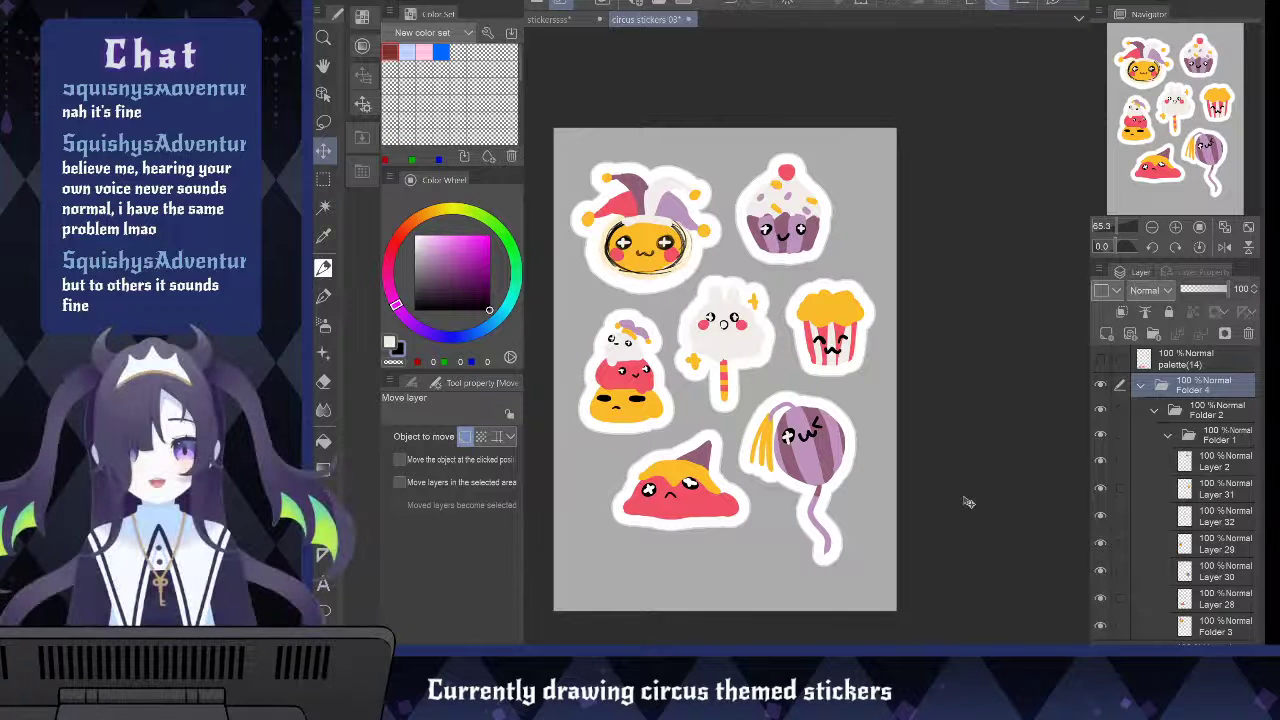
Re-enable moving the clicked object and even out the spacing of the three-tier stack, cotton candy, popcorn and cupcake stickers with small shifts
left_click(445, 459)
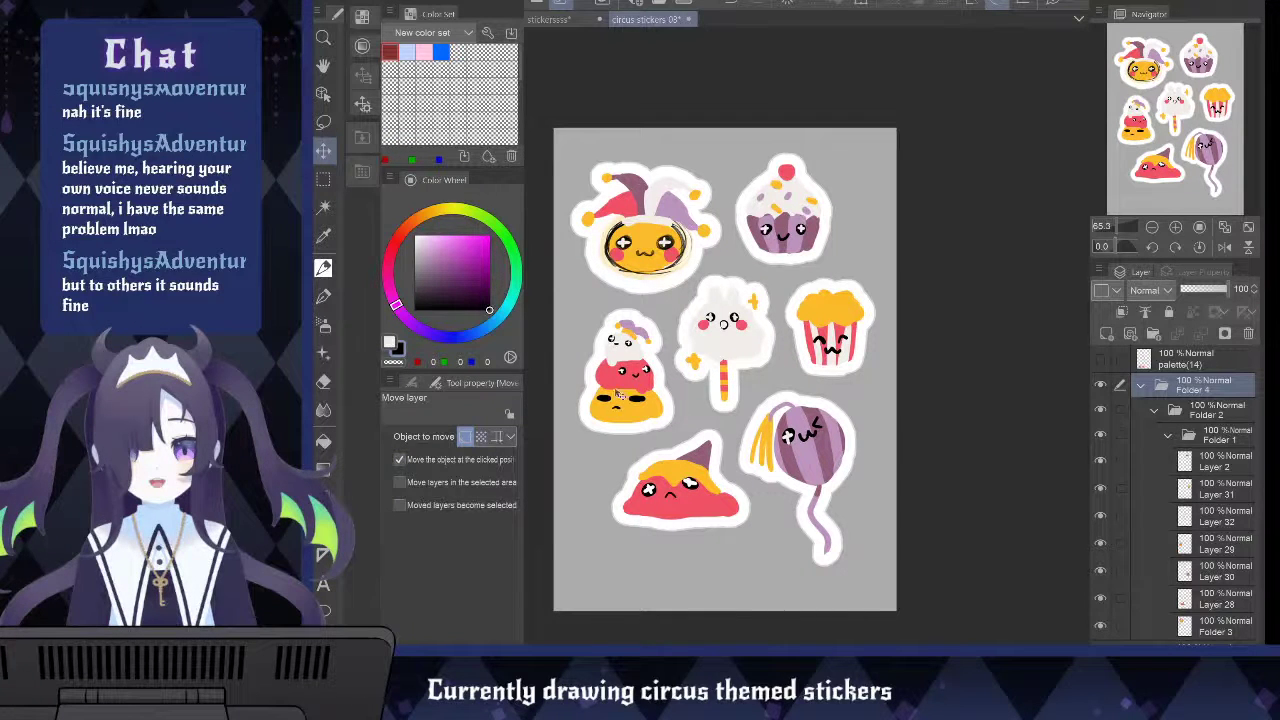
left_click_drag(614, 391, 609, 393)
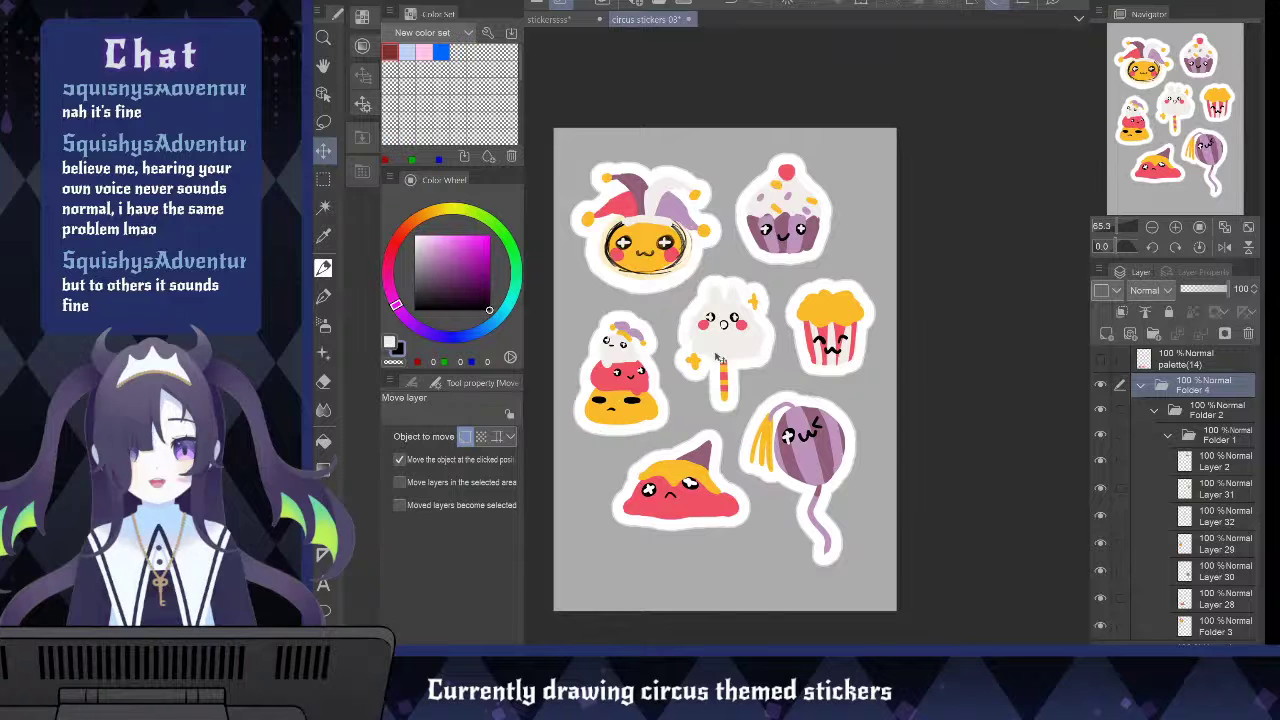
left_click_drag(717, 355, 712, 358)
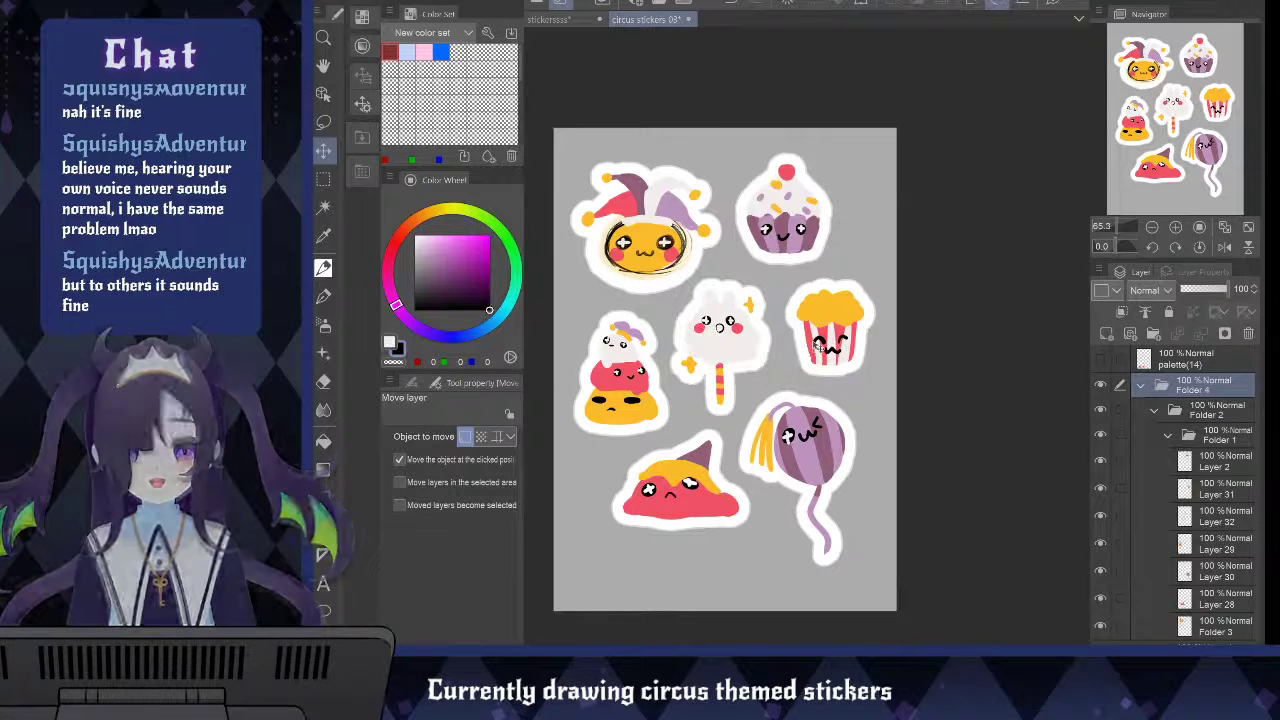
left_click_drag(816, 343, 808, 348)
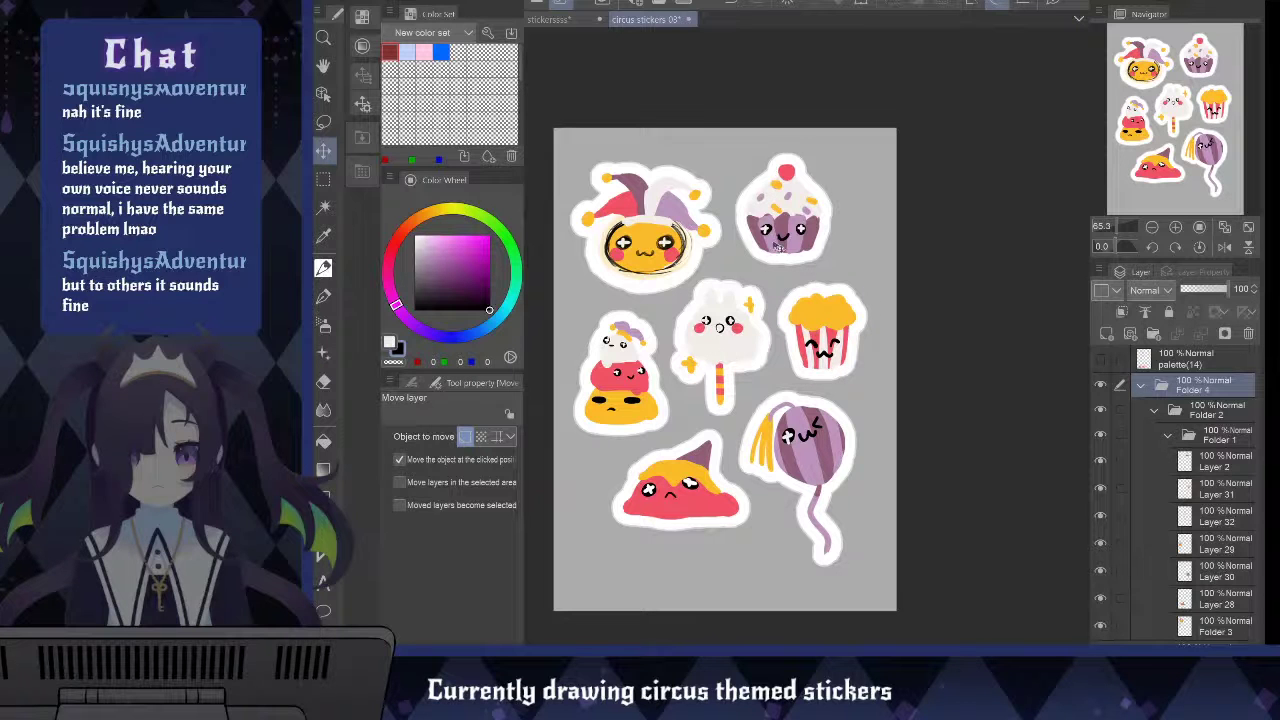
left_click_drag(775, 246, 775, 249)
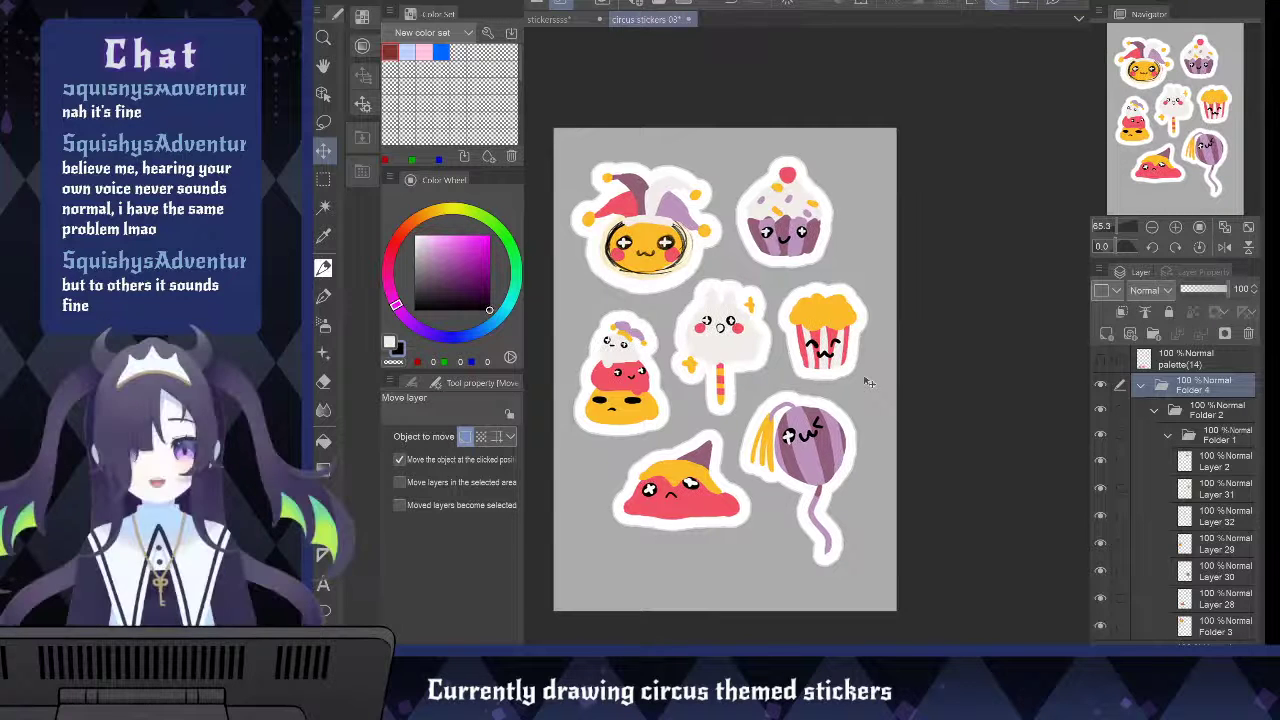
Nudge all the stickers in Folder 4 slightly right on the canvas and save the file
key("Right")
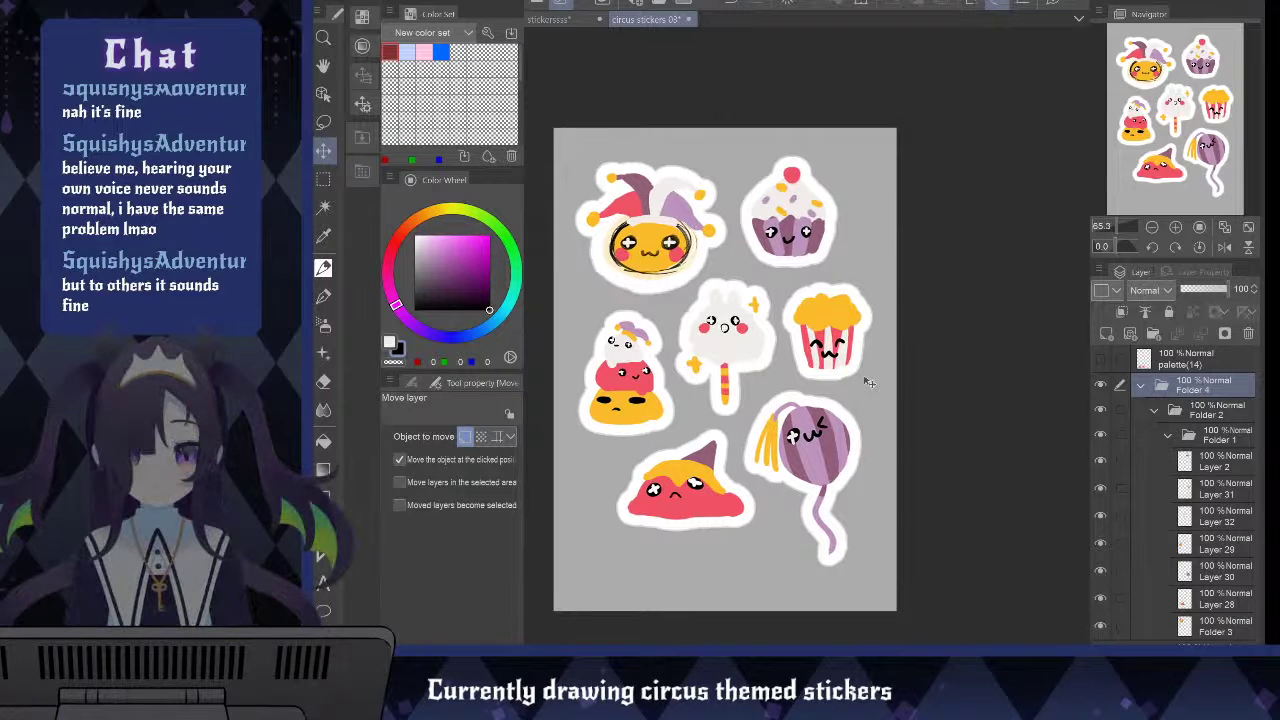
key("Right")
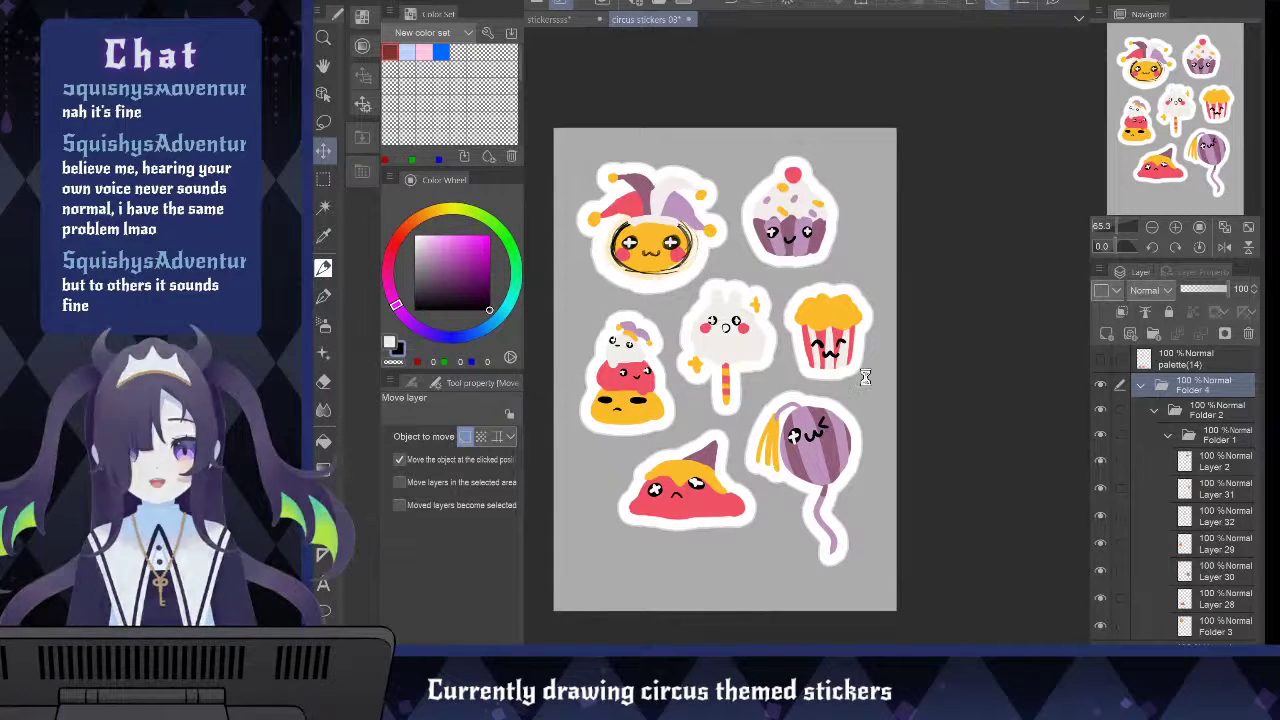
key("ctrl+s")
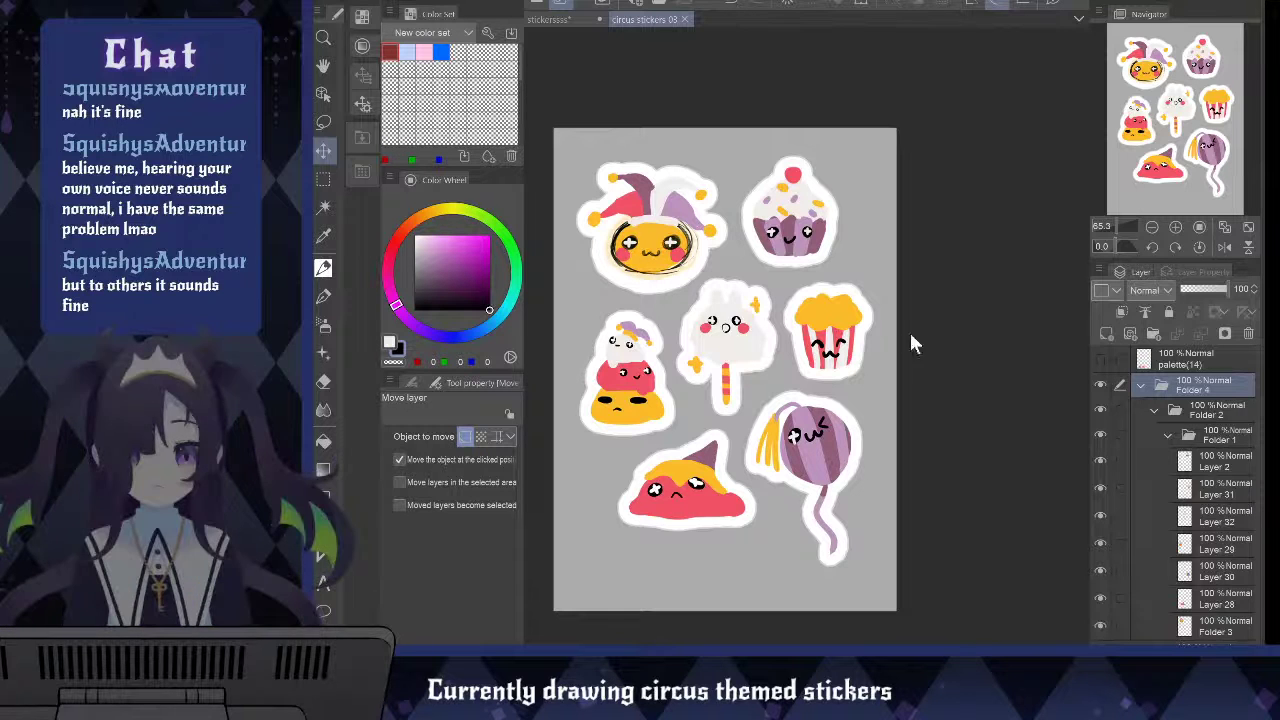
Duplicate Folder 1, merge the copy into a single layer and hide the original Folder 1
left_click(1206, 368)
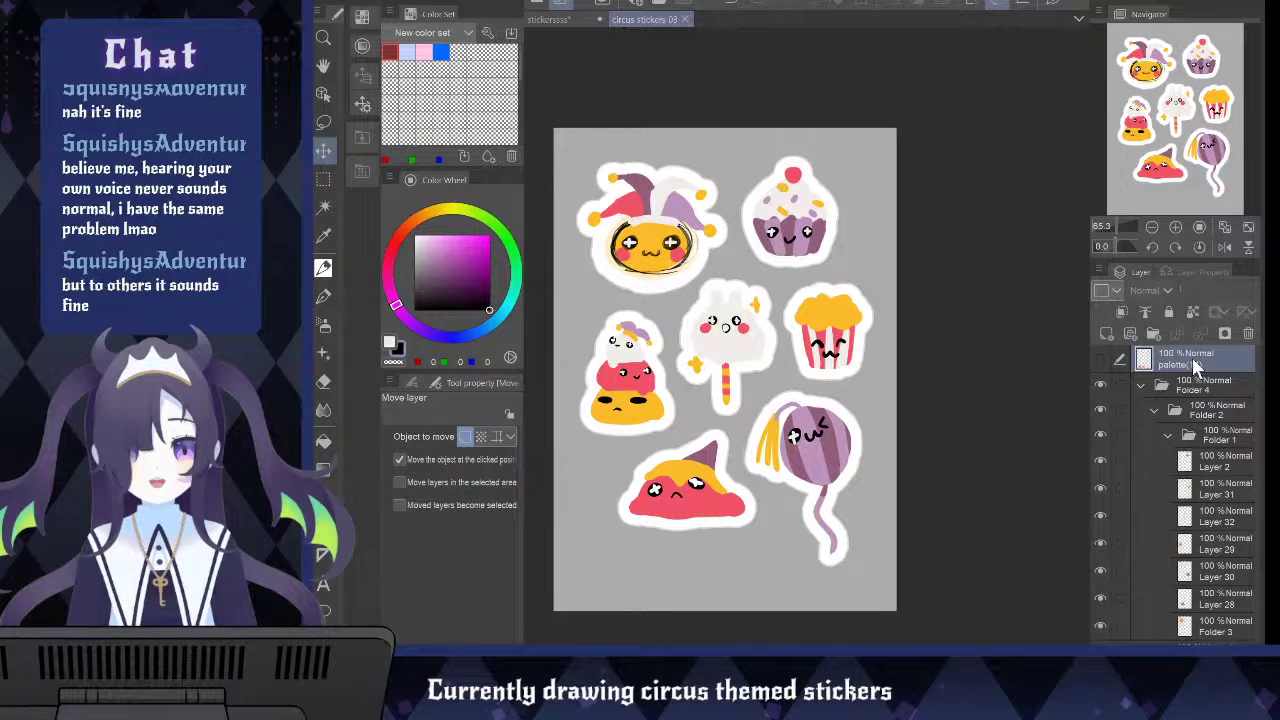
left_click(1168, 435)
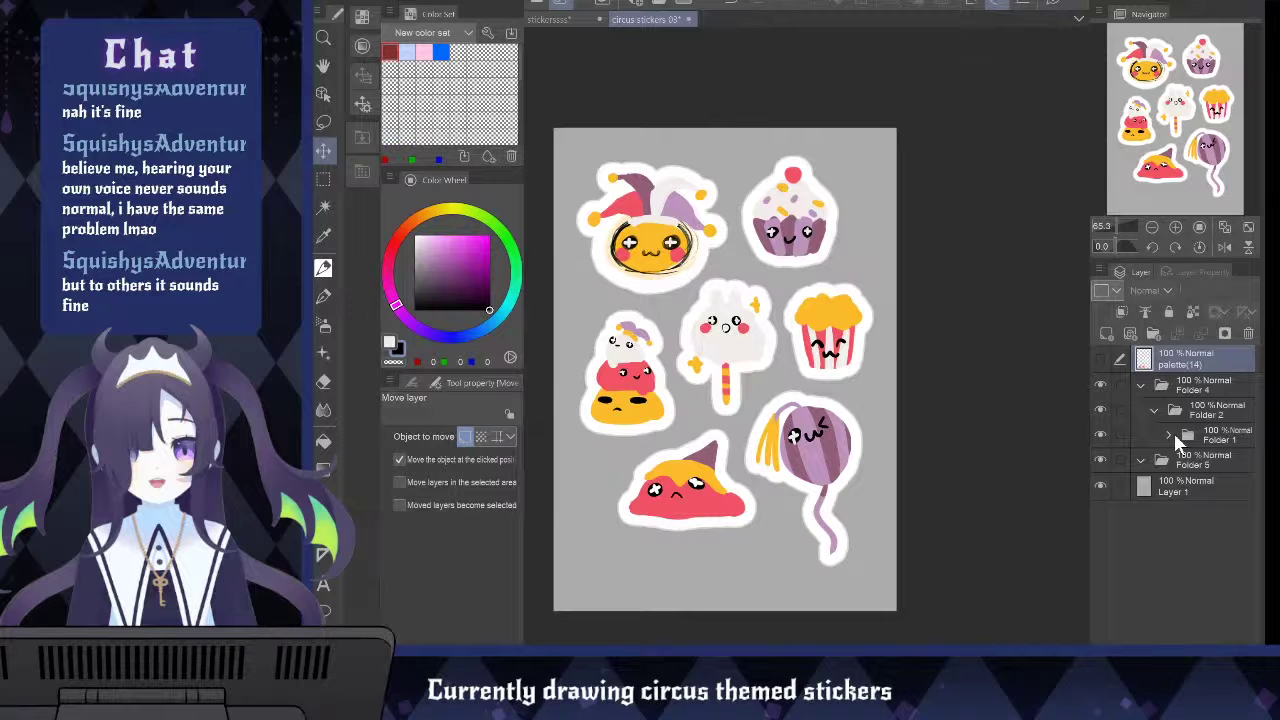
left_click(1169, 437)
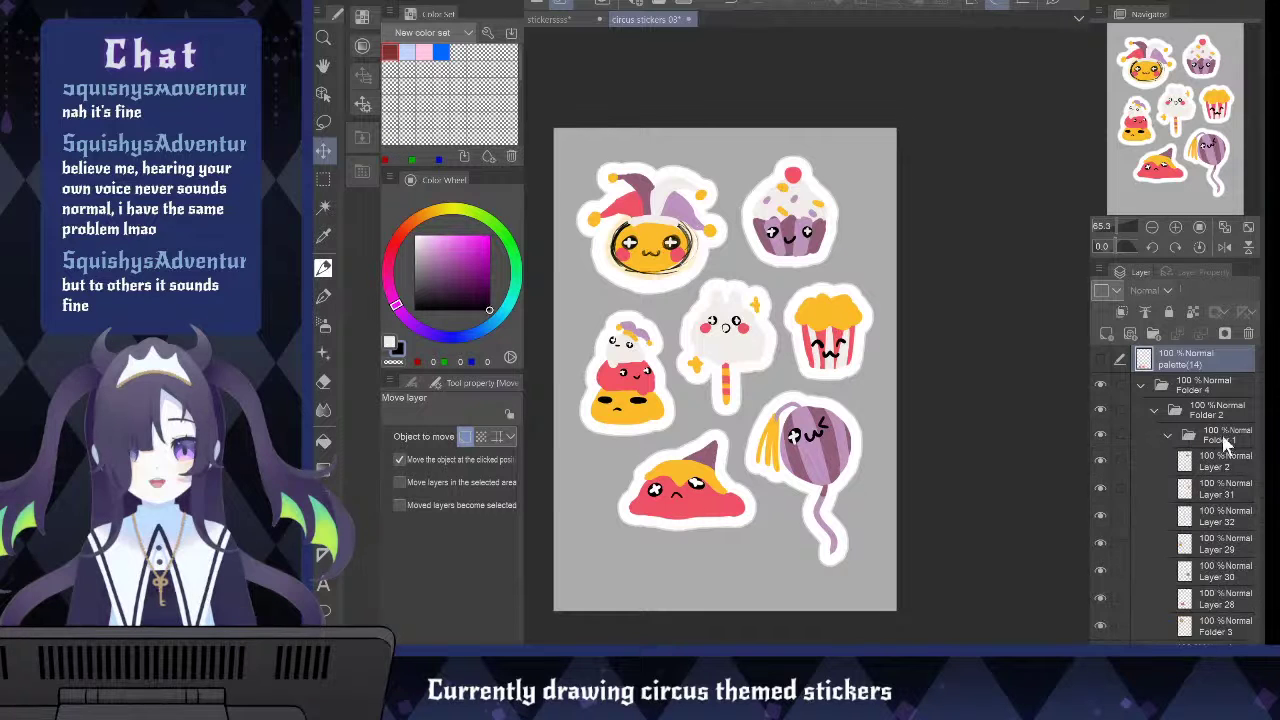
left_click(1223, 435)
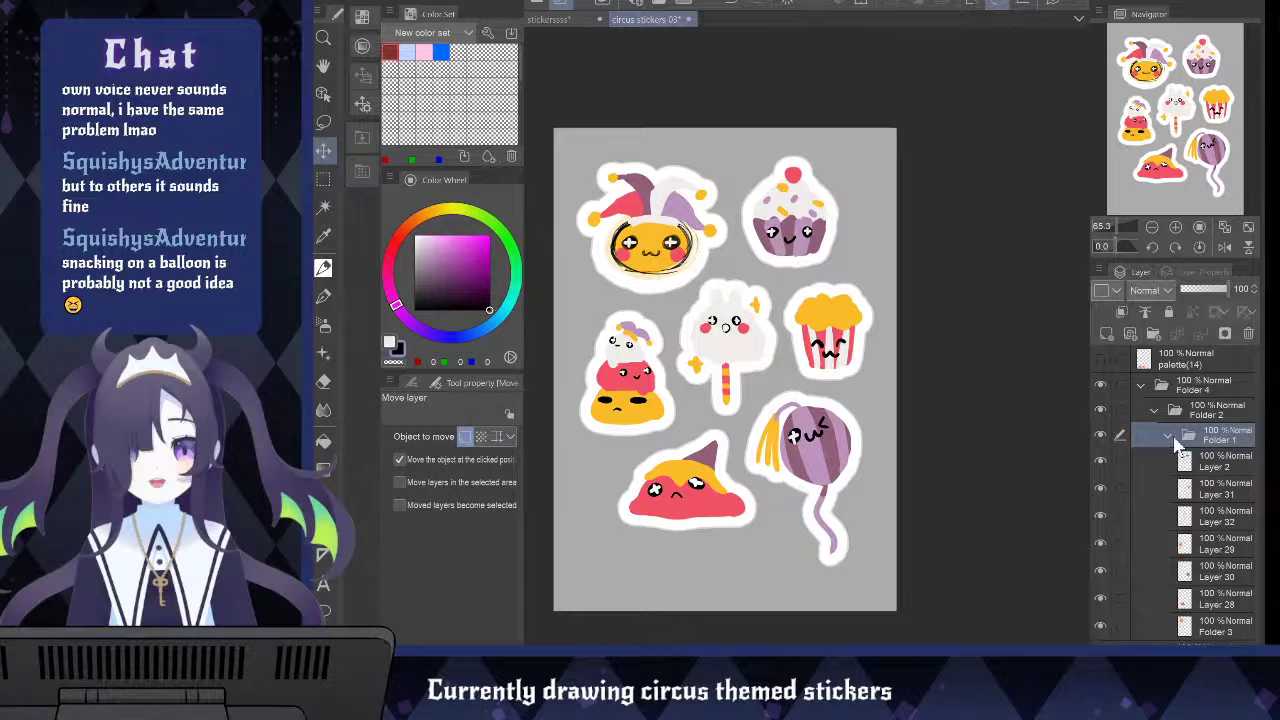
left_click(1168, 437)
key("ctrl+v")
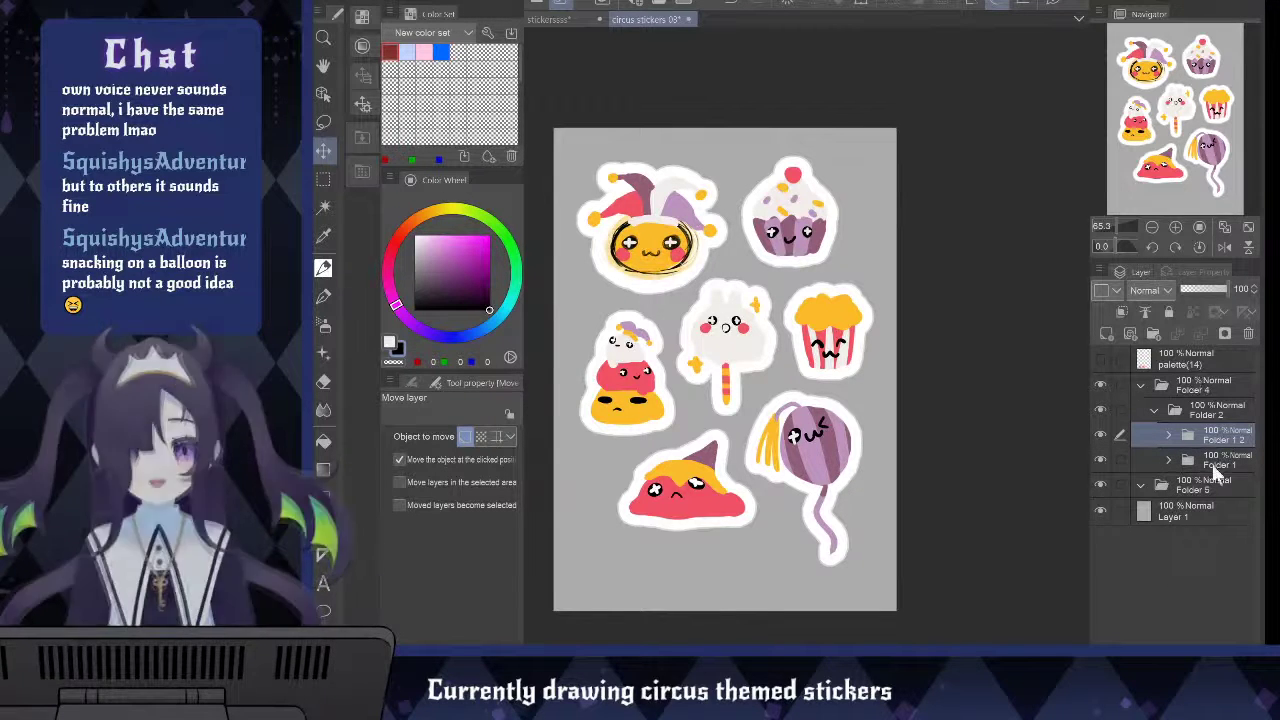
key("ctrl+e")
left_click(1101, 462)
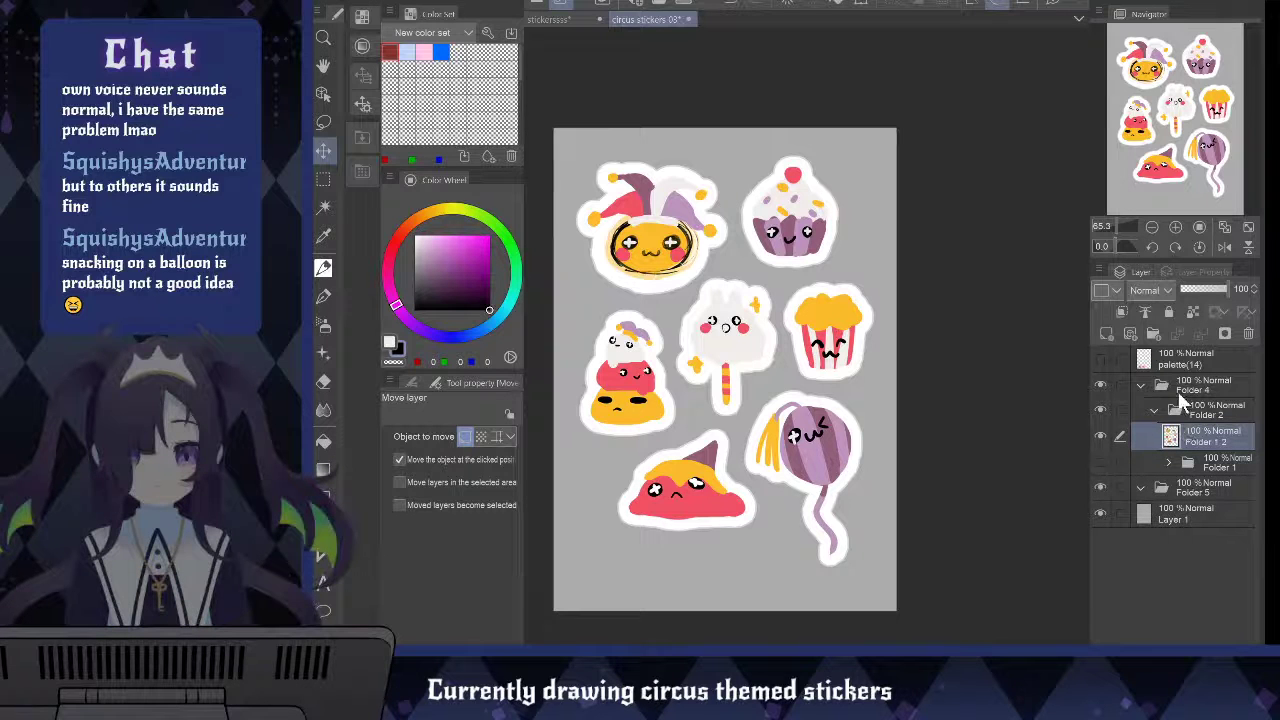
Save the file and move the merged Folder 1 2 layer out of its folders to directly above Folder 4
key("ctrl+s")
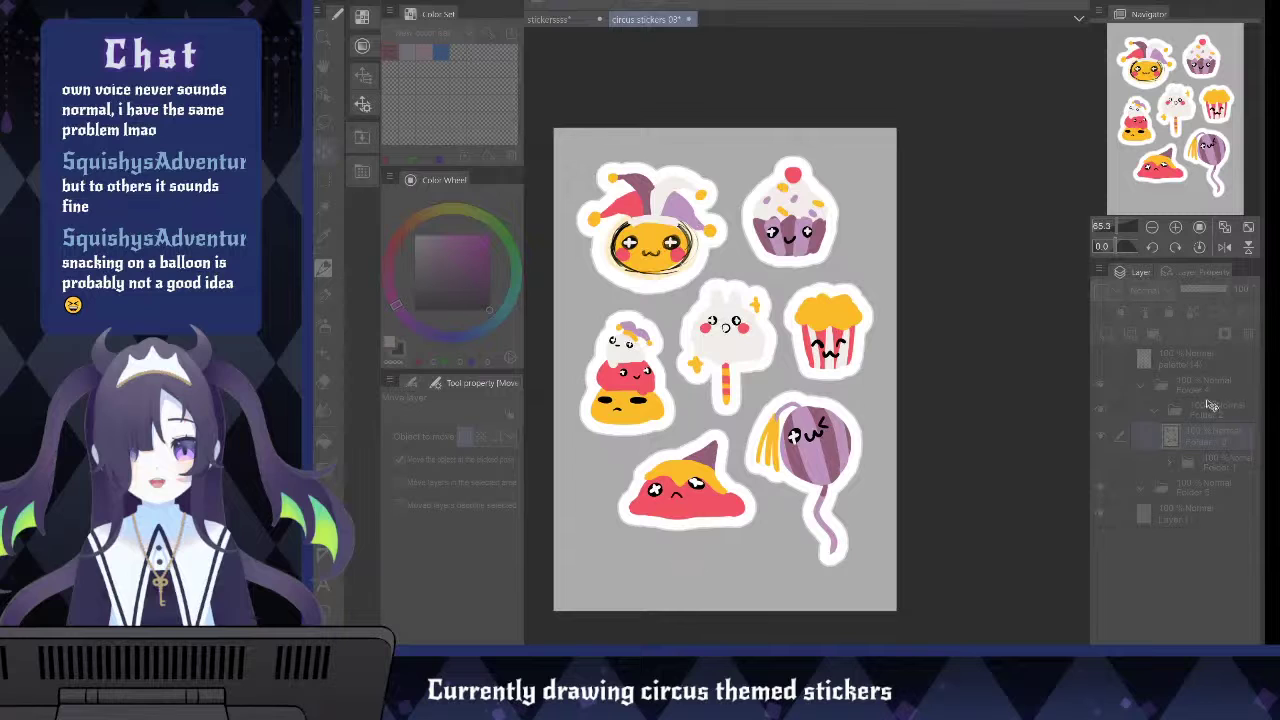
key("Return")
left_click_drag(1213, 450, 1222, 386)
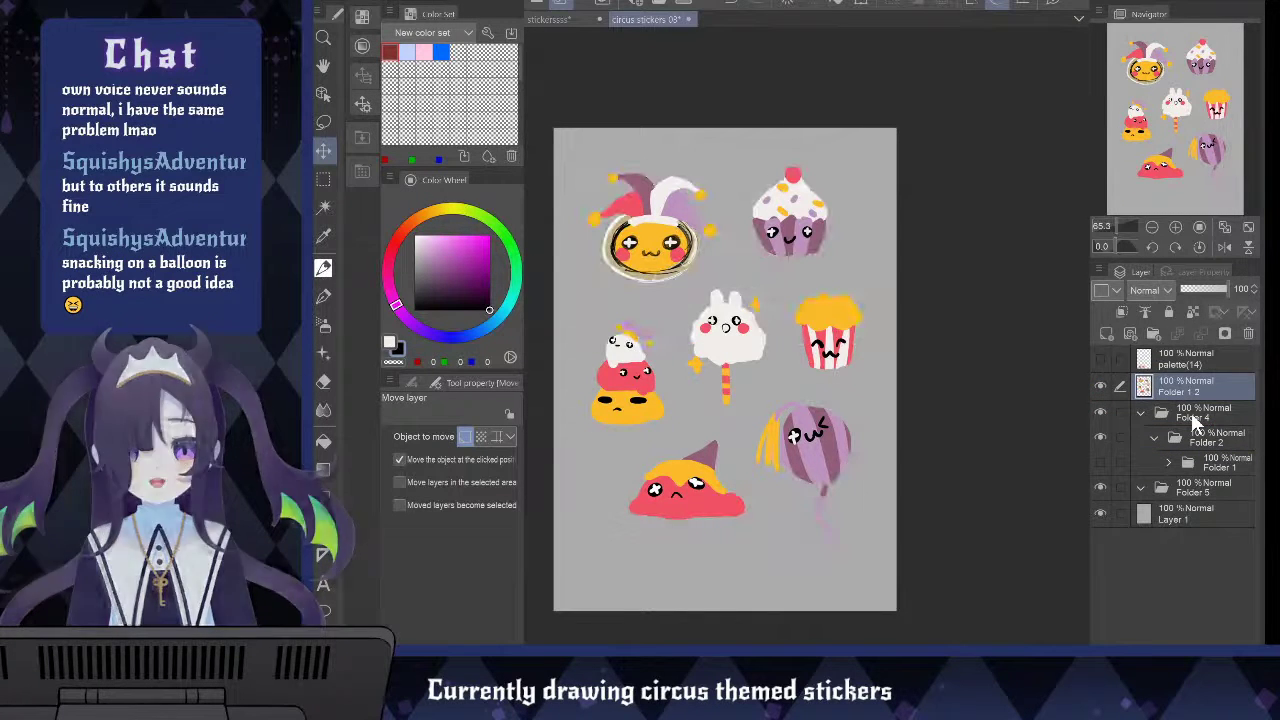
Adjust the colours of the merged sticker layer to brighter, pinker tones
key("ctrl+t")
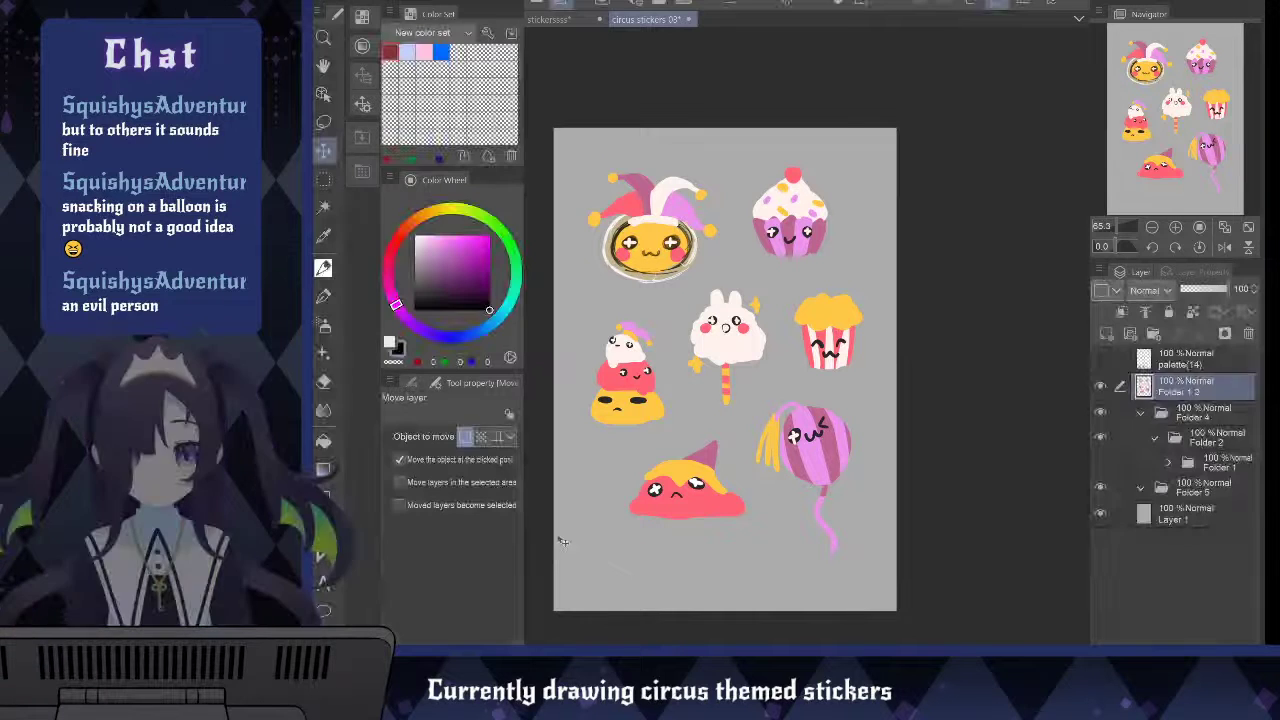
scroll(748, 517, "down", 2)
scroll(718, 451, "up", 2)
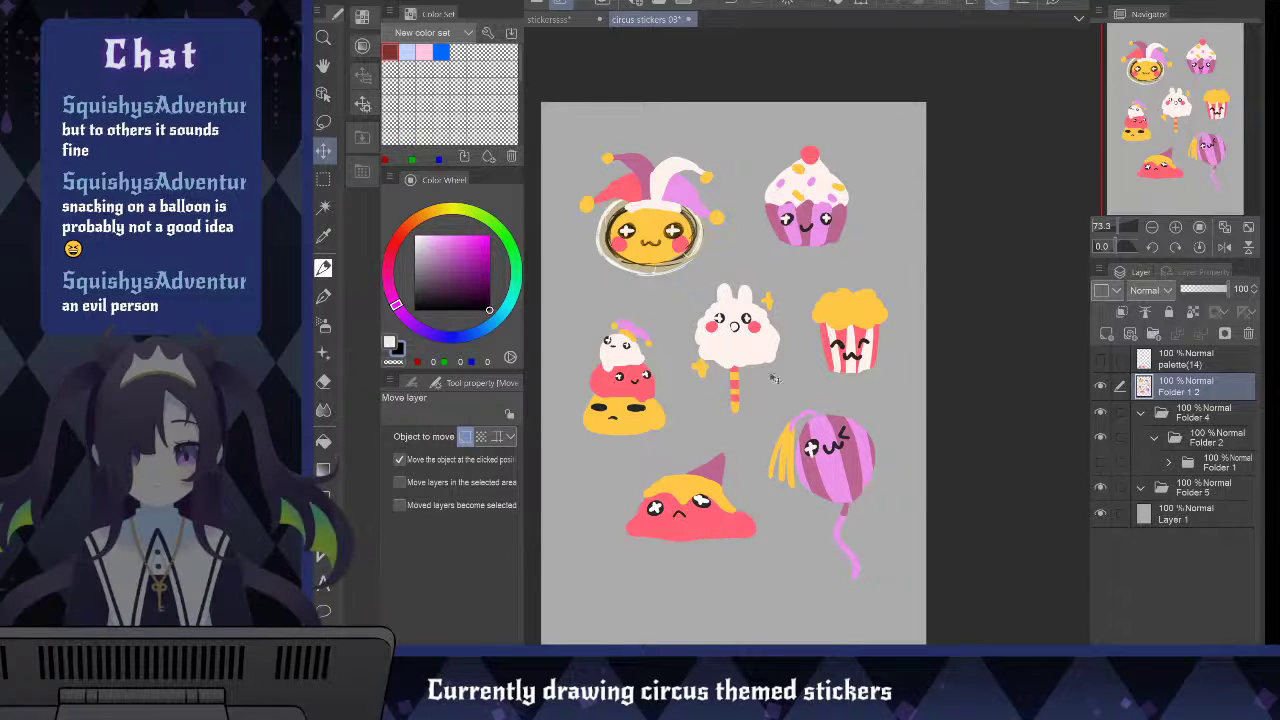
Sample the balloon's light pink and add the text "スナック" below the red hat-shaped sticker
left_click(840, 480, "alt")
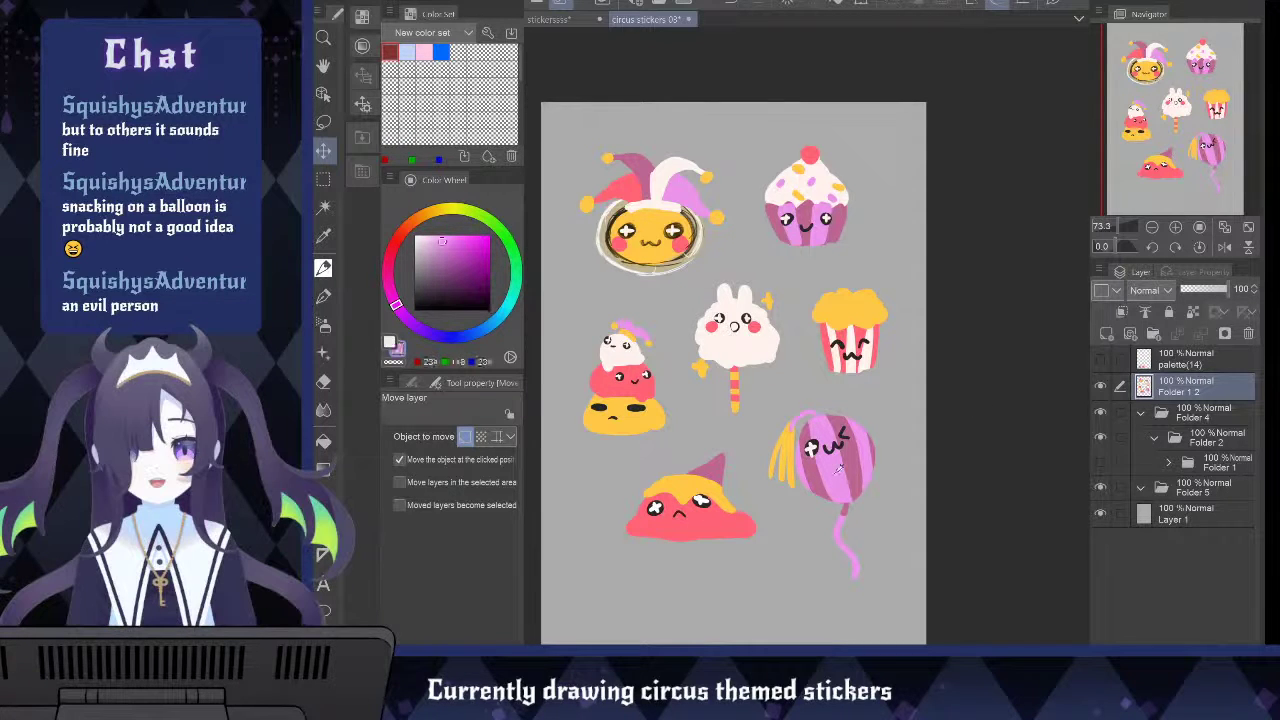
key("t")
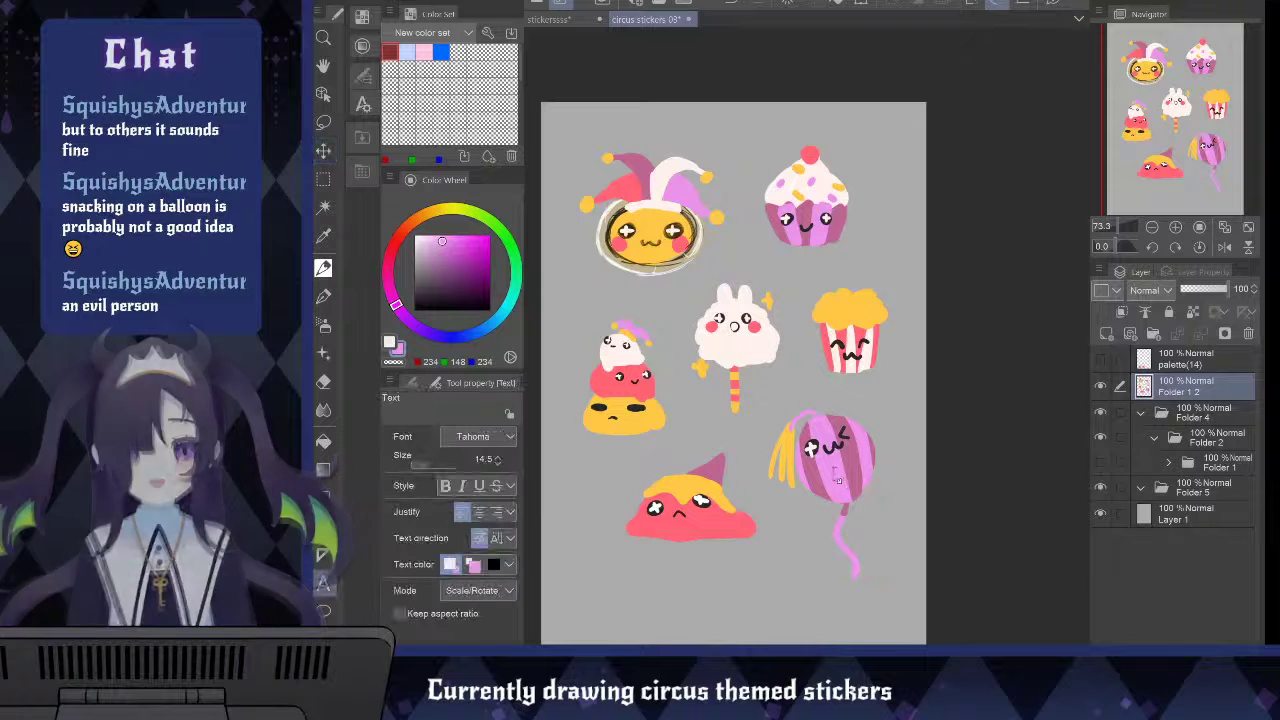
left_click(663, 567)
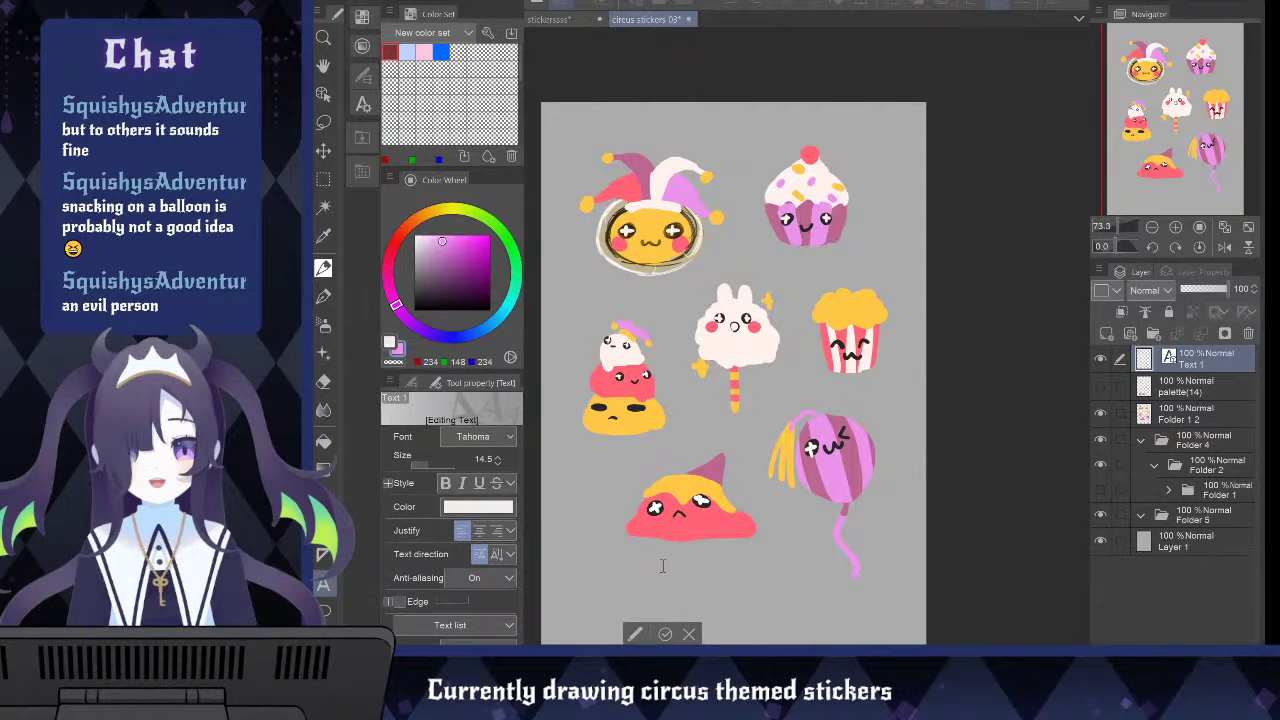
type("□□□□")
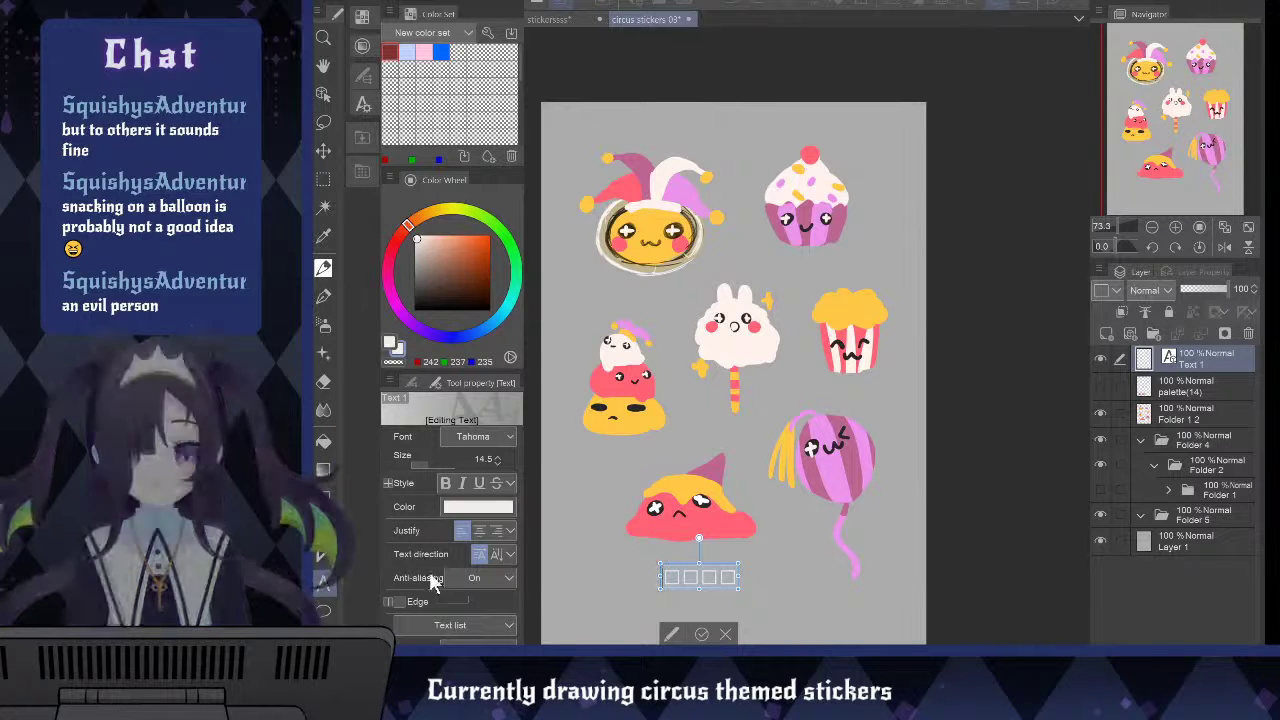
Set the text's font to mofuji04 and its colour to the balloon's light pink (234, 148, 234)
left_click(432, 538)
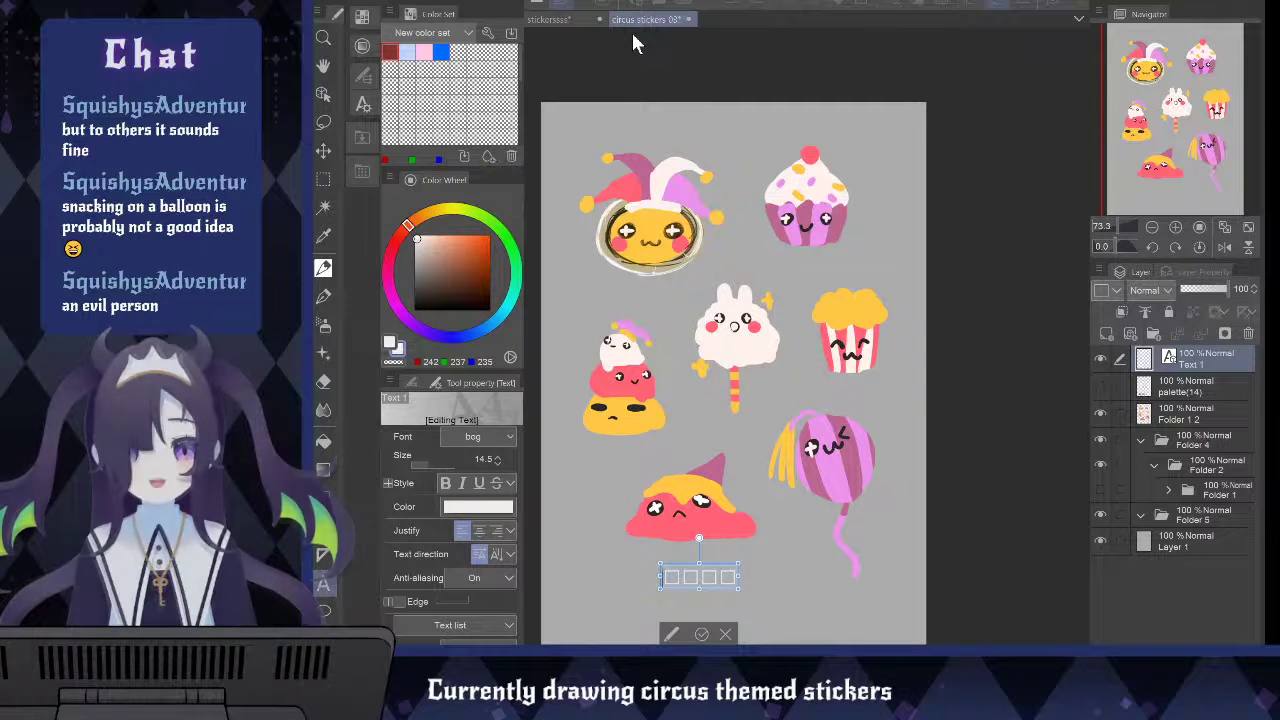
left_click(491, 537)
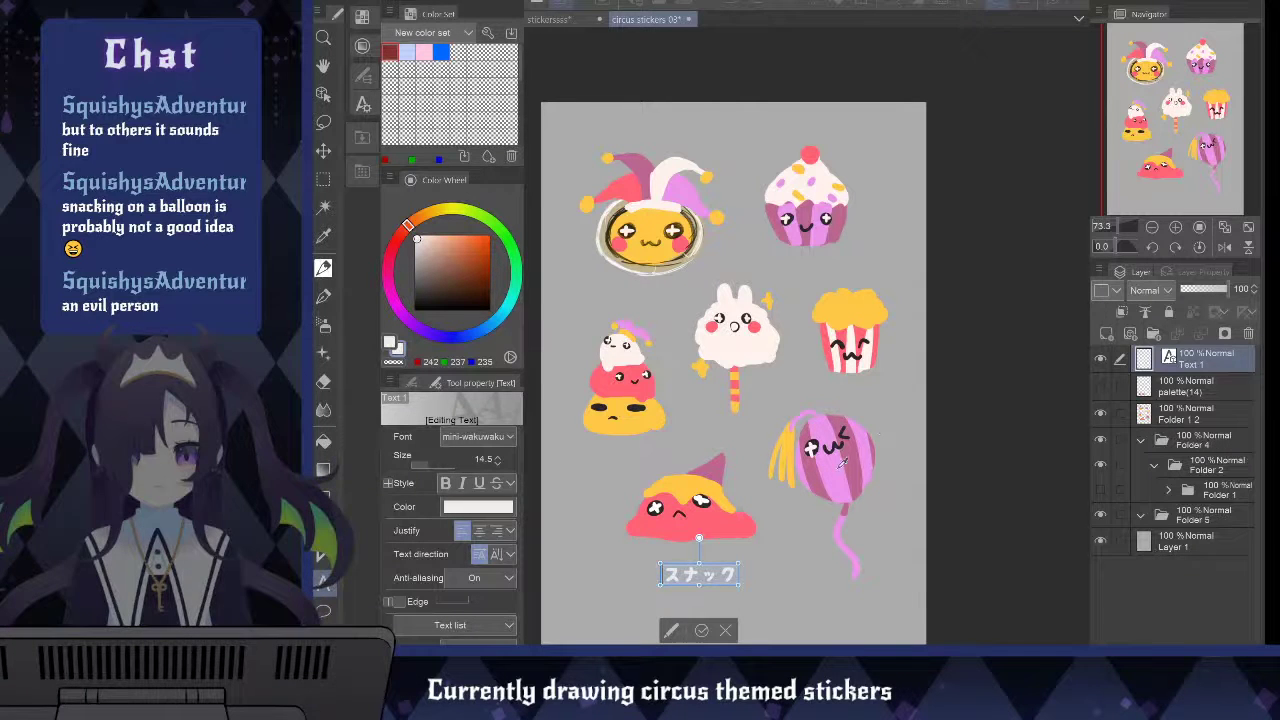
key("ctrl+z")
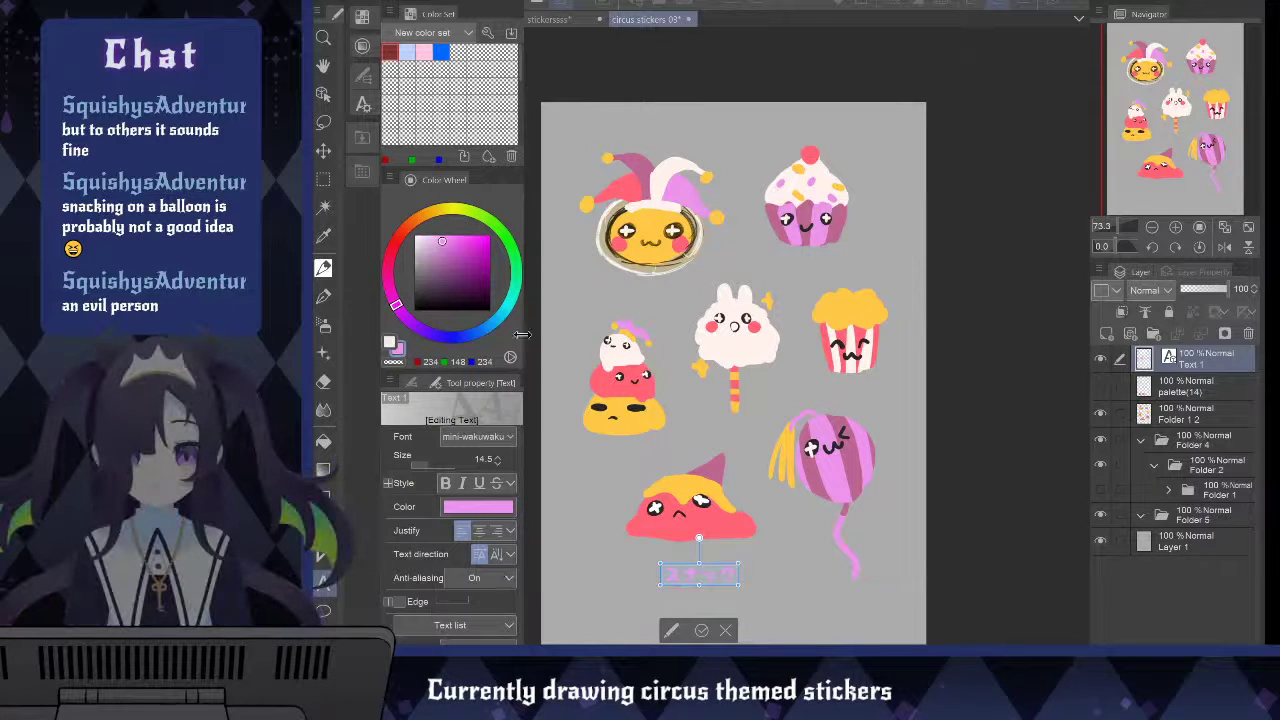
key("Down")
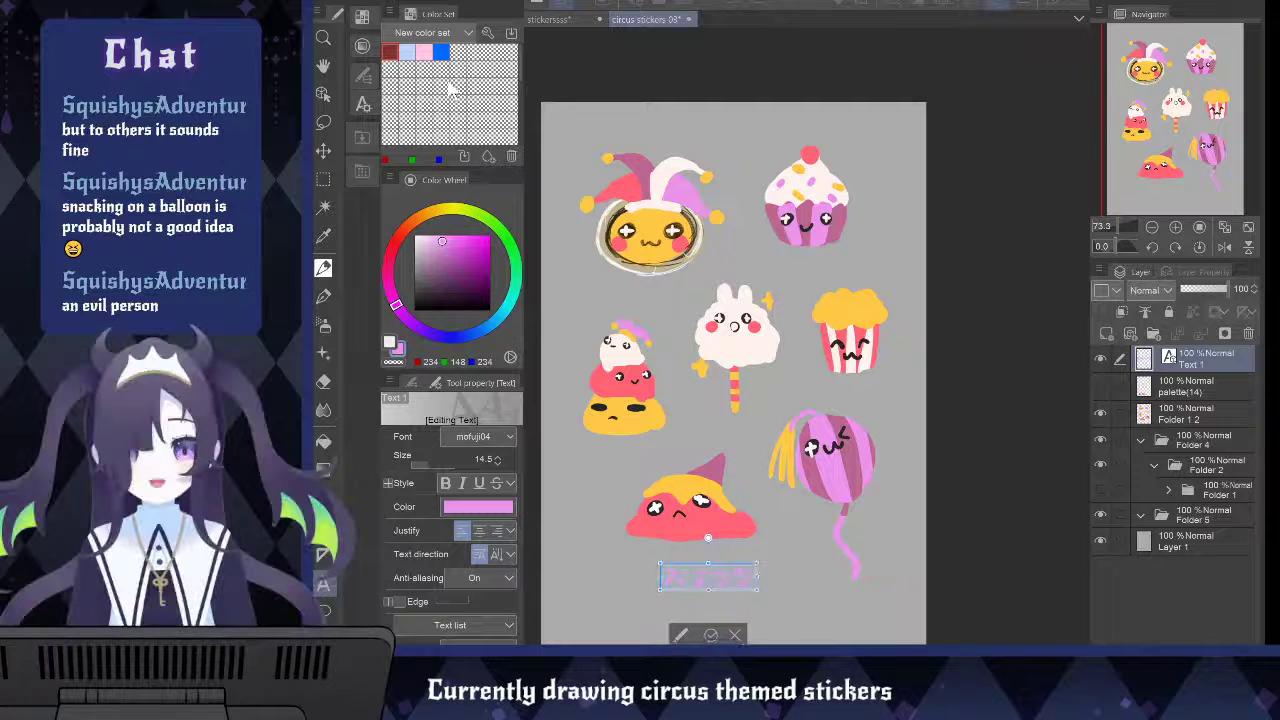
Enlarge the "スナック" text to size 47.1 and commit it
key("]")
key("]")
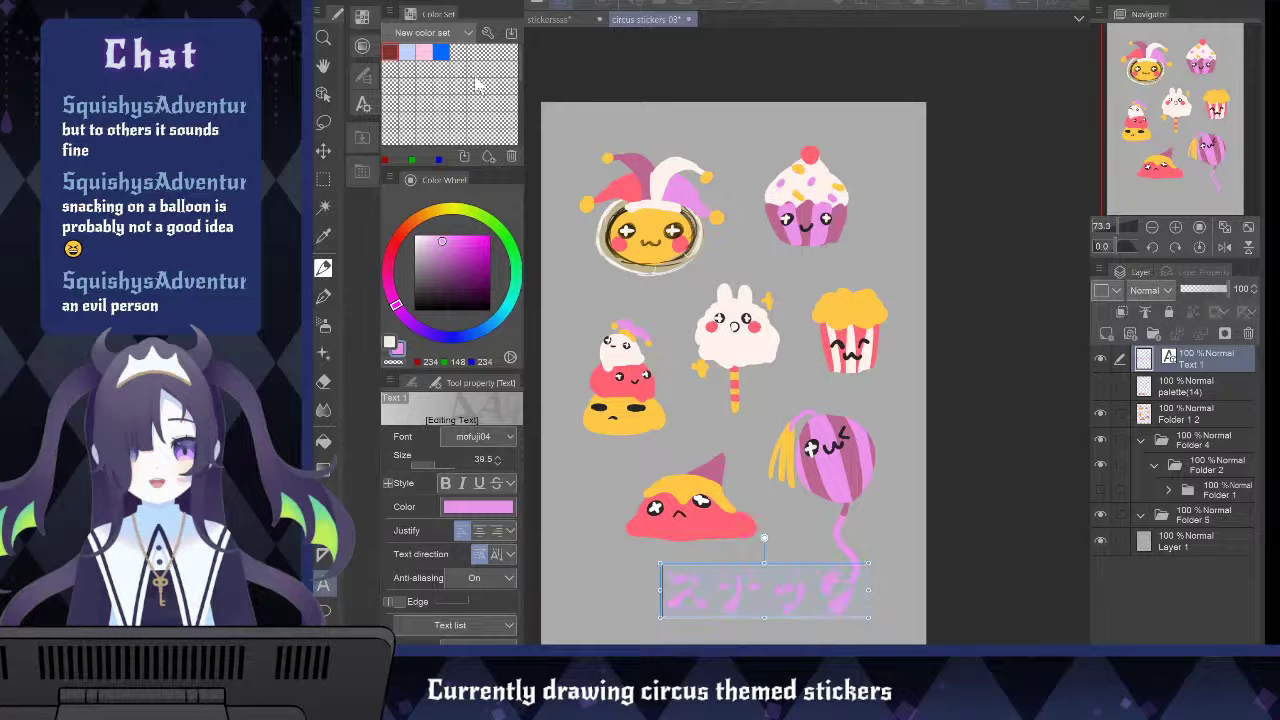
key("]")
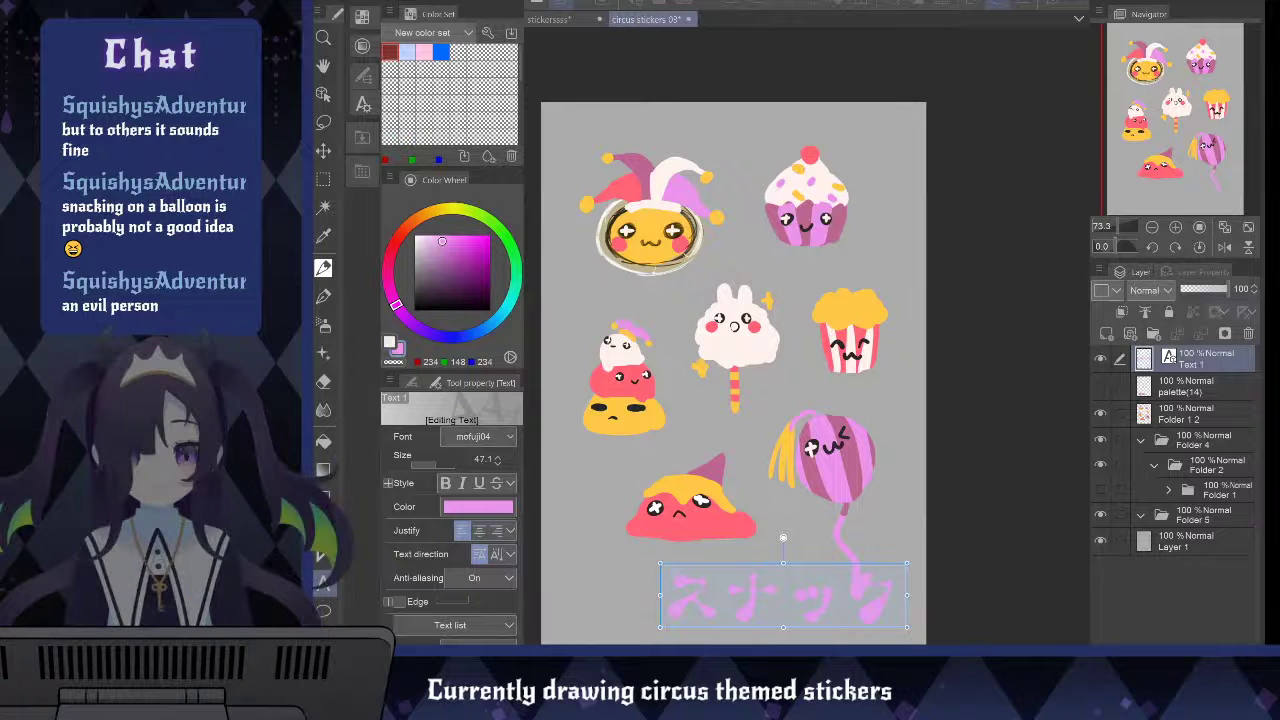
key("ctrl+Return")
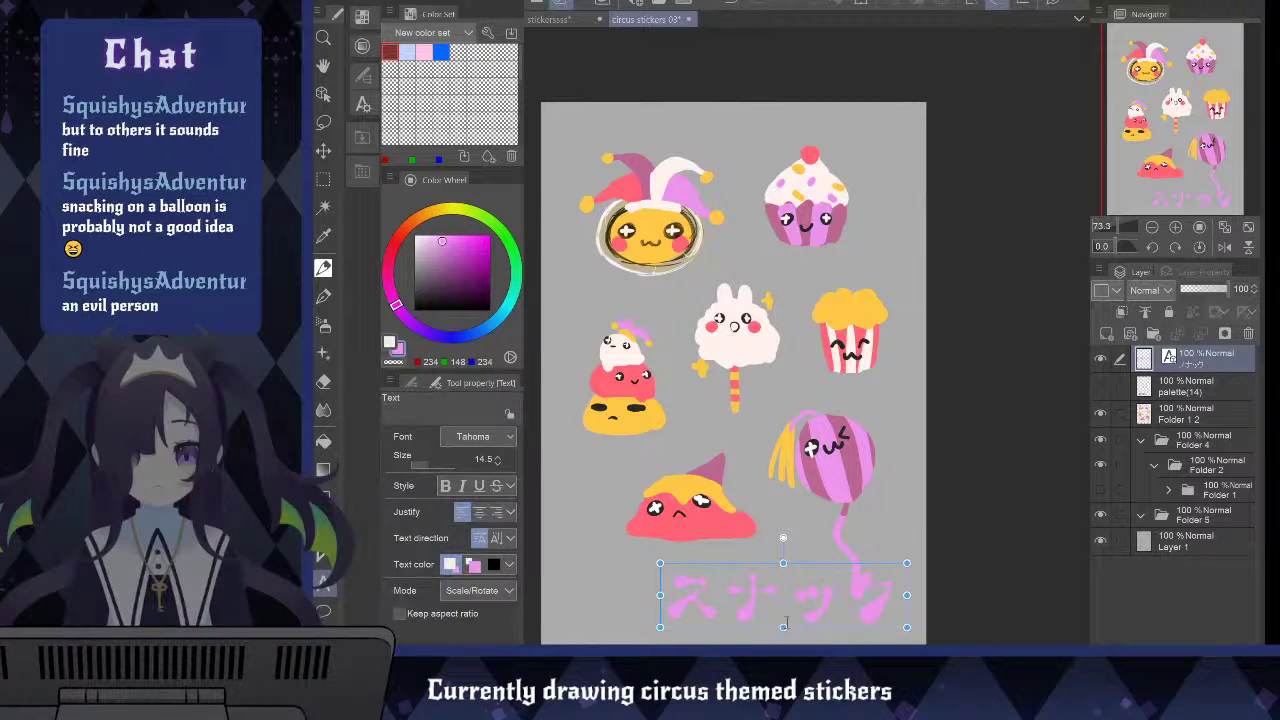
Turn off moving the object at the clicked position for the Move layer tool and shift the "スナック" text left, clear of the balloon string
left_click_drag(787, 601, 720, 606)
key("ctrl+z")
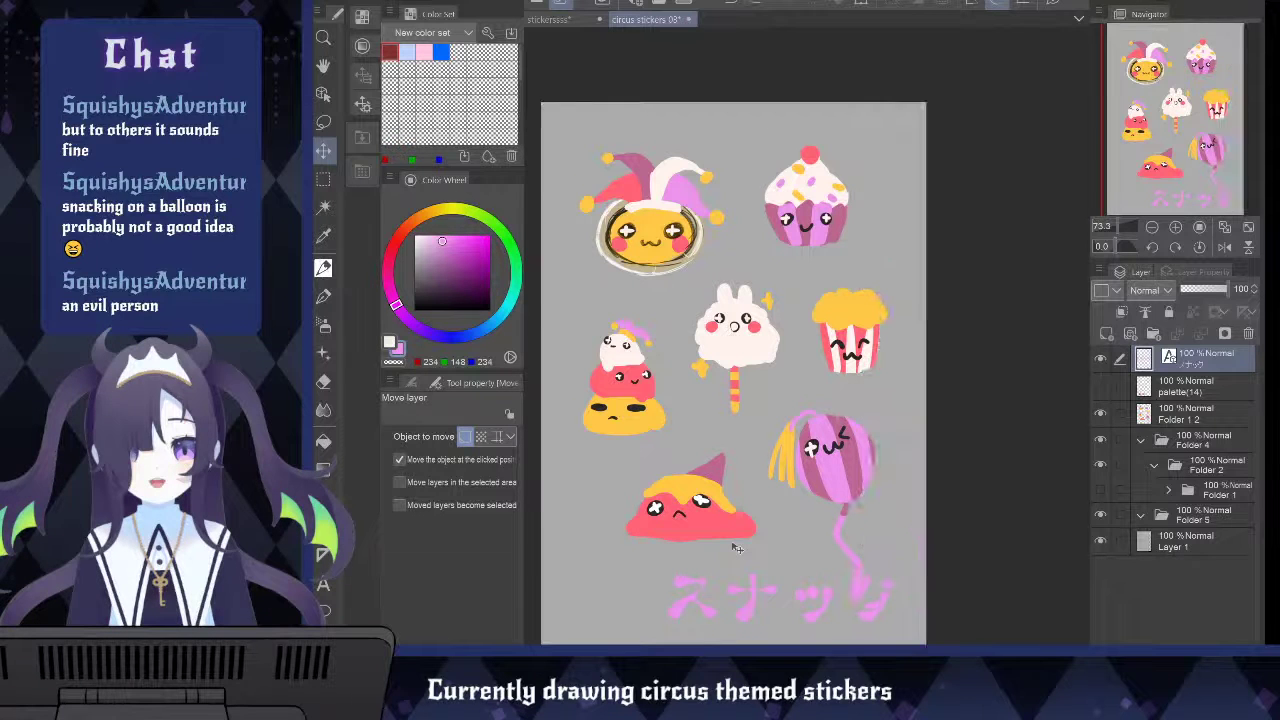
left_click(493, 461)
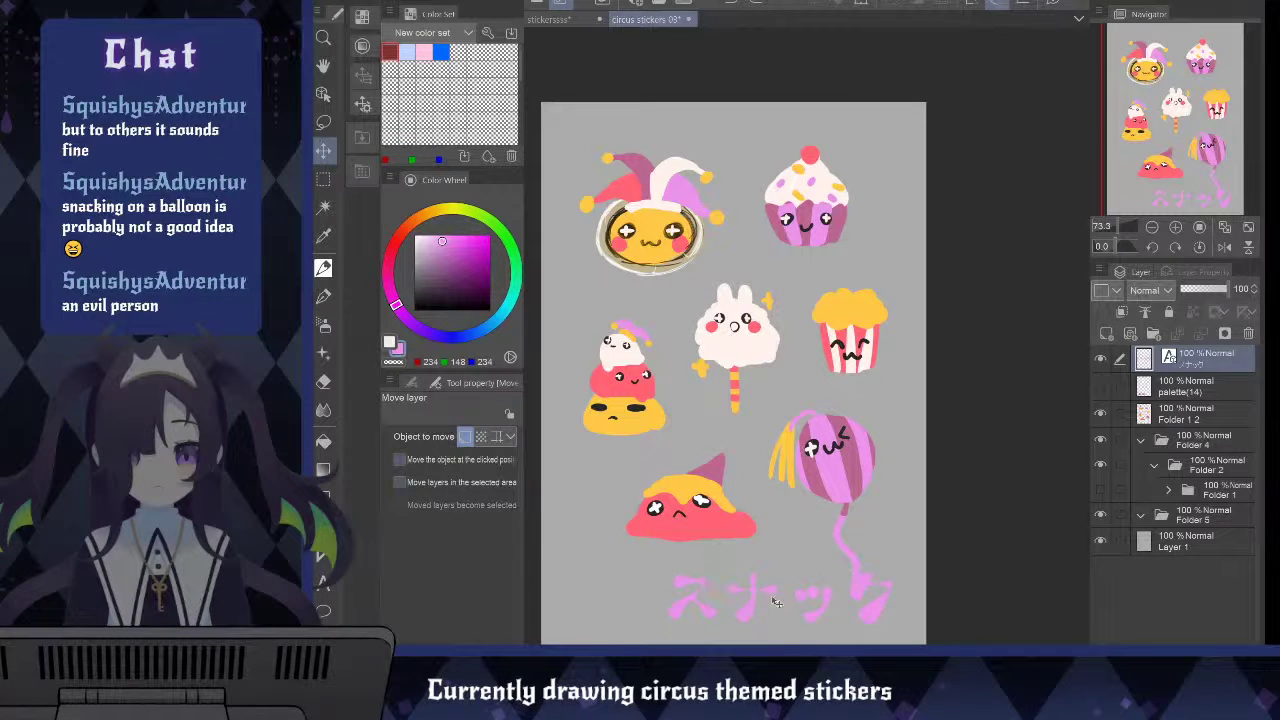
left_click_drag(776, 601, 696, 596)
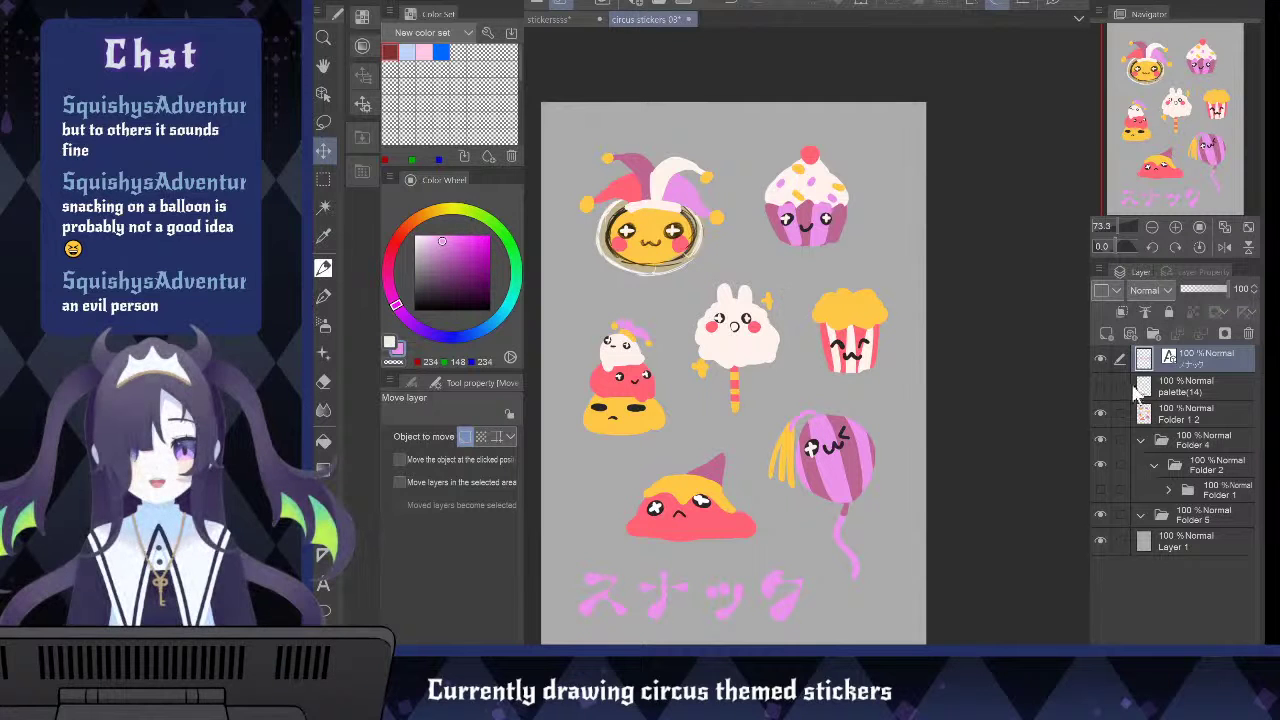
Shift the merged sticker layer slightly up on the canvas, and do the same for the "スナック" text layer
left_click(1165, 414)
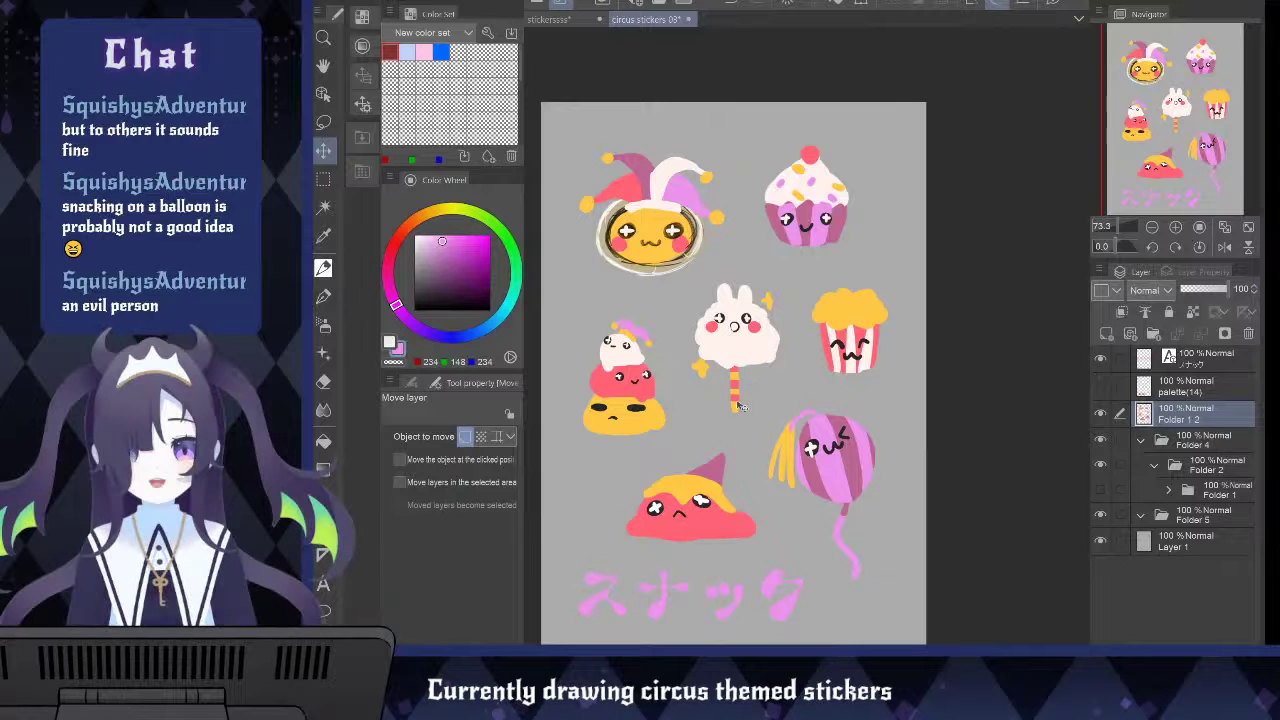
left_click_drag(753, 401, 753, 389)
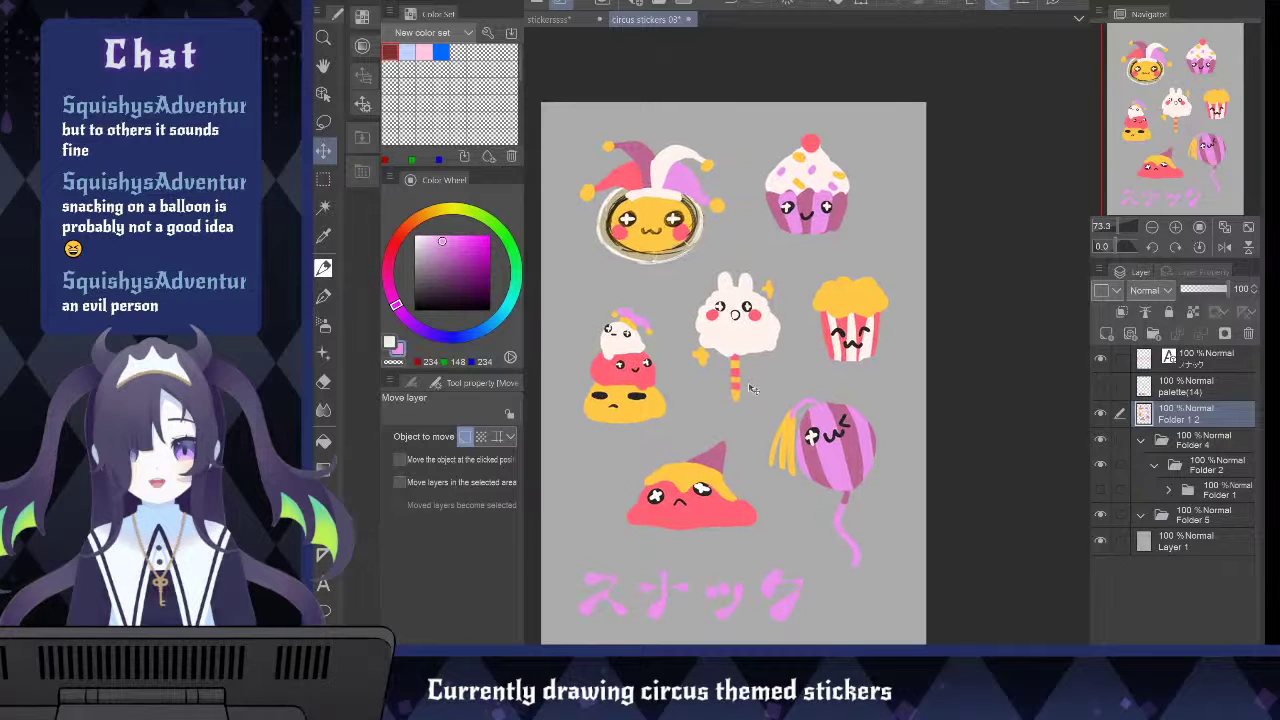
left_click_drag(1006, 428, 1008, 433)
left_click(1204, 358)
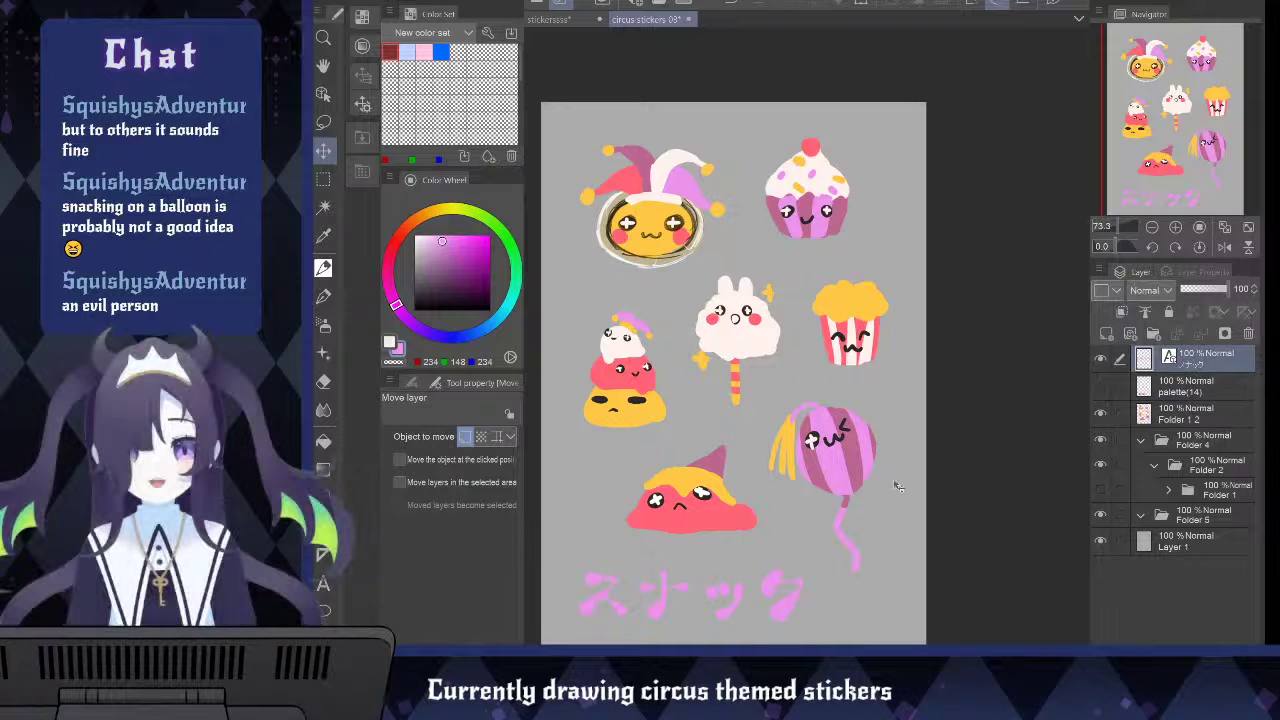
left_click_drag(898, 493, 898, 486)
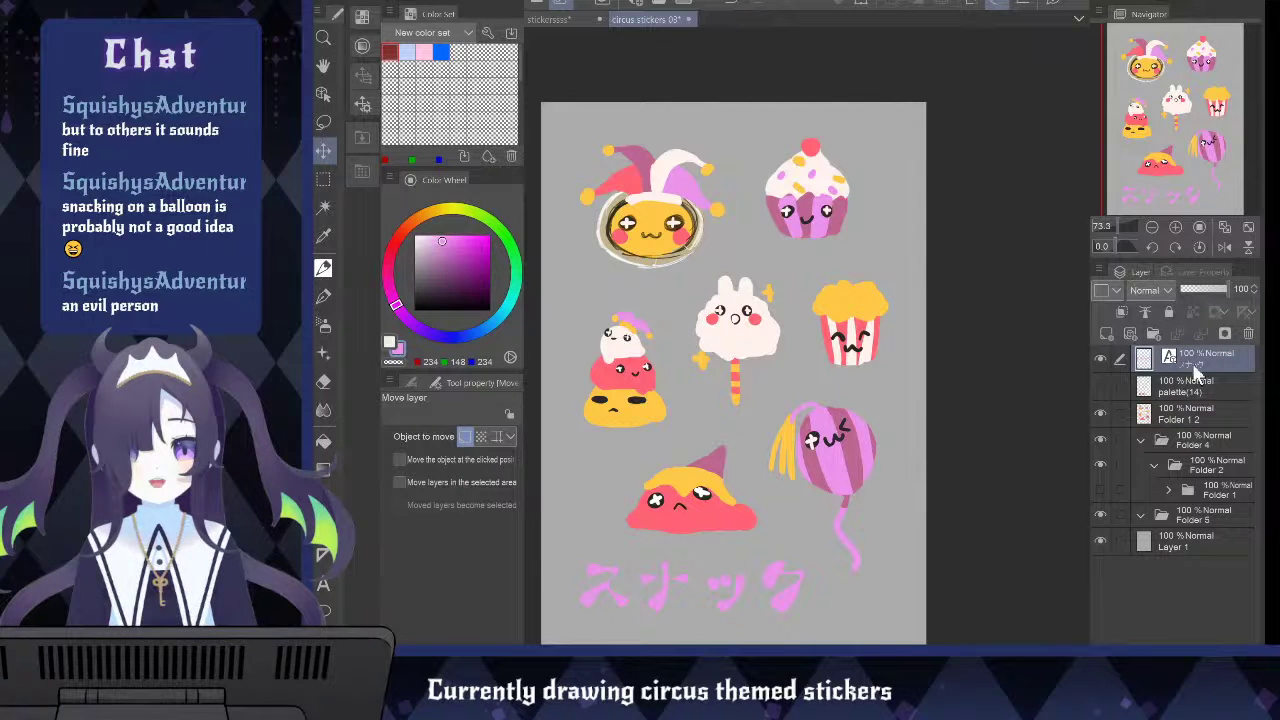
Hide the grey background Layer 1 and place the merged Folder 1 2 layer directly above it, below Folder 5
left_click_drag(1200, 418, 1212, 494)
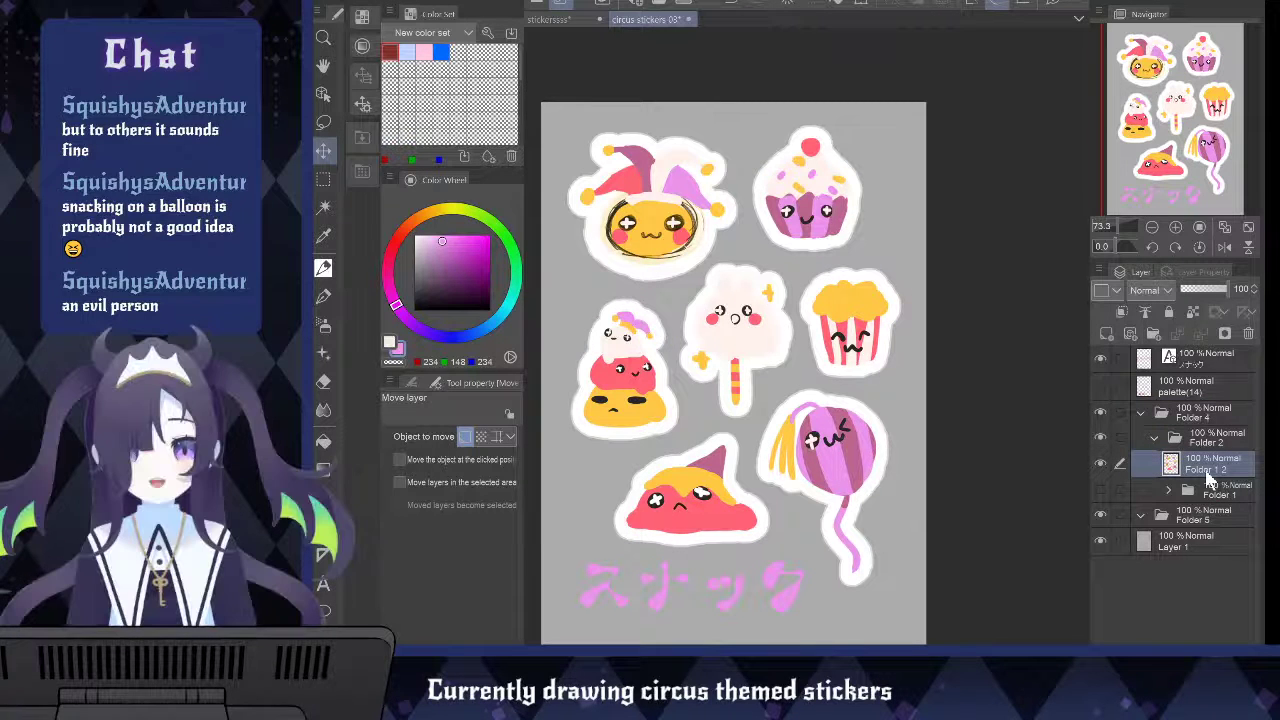
left_click(1099, 541)
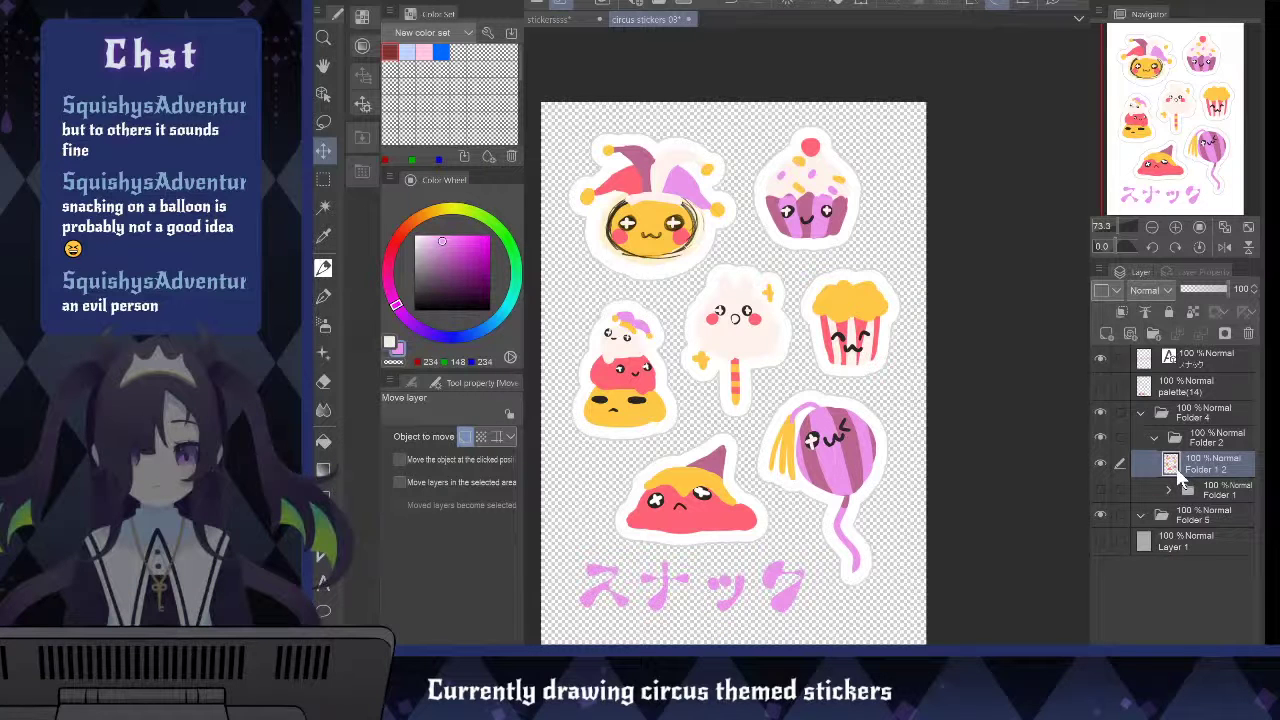
left_click_drag(1180, 478, 1185, 540)
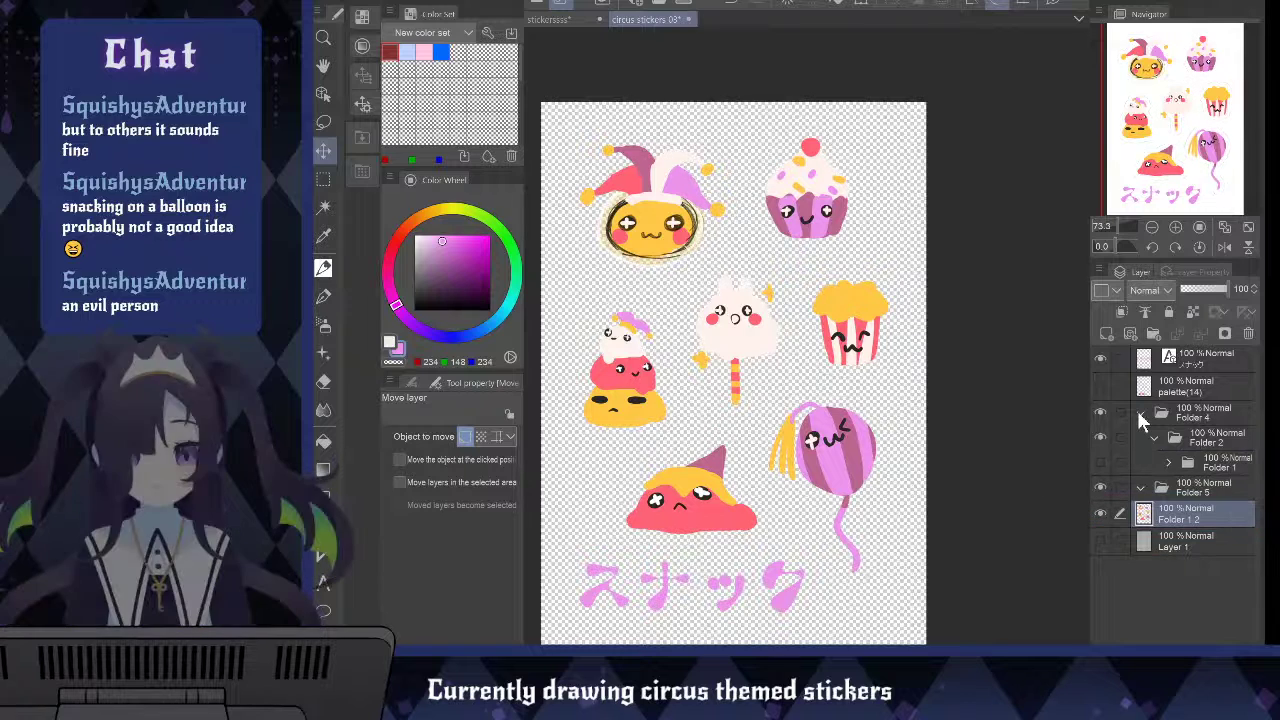
Collapse Folder 4 and add a new raster layer inside Folder 5
left_click(1140, 411)
left_click(1195, 443)
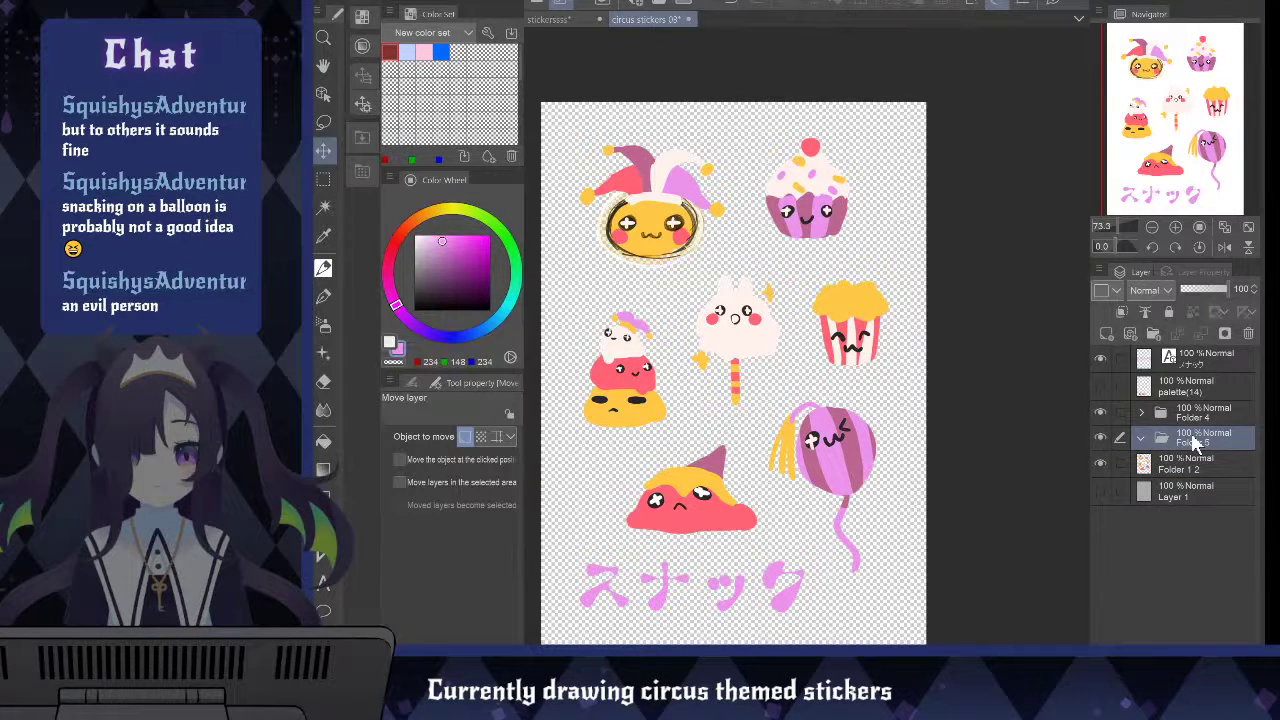
key("ctrl+shift+n")
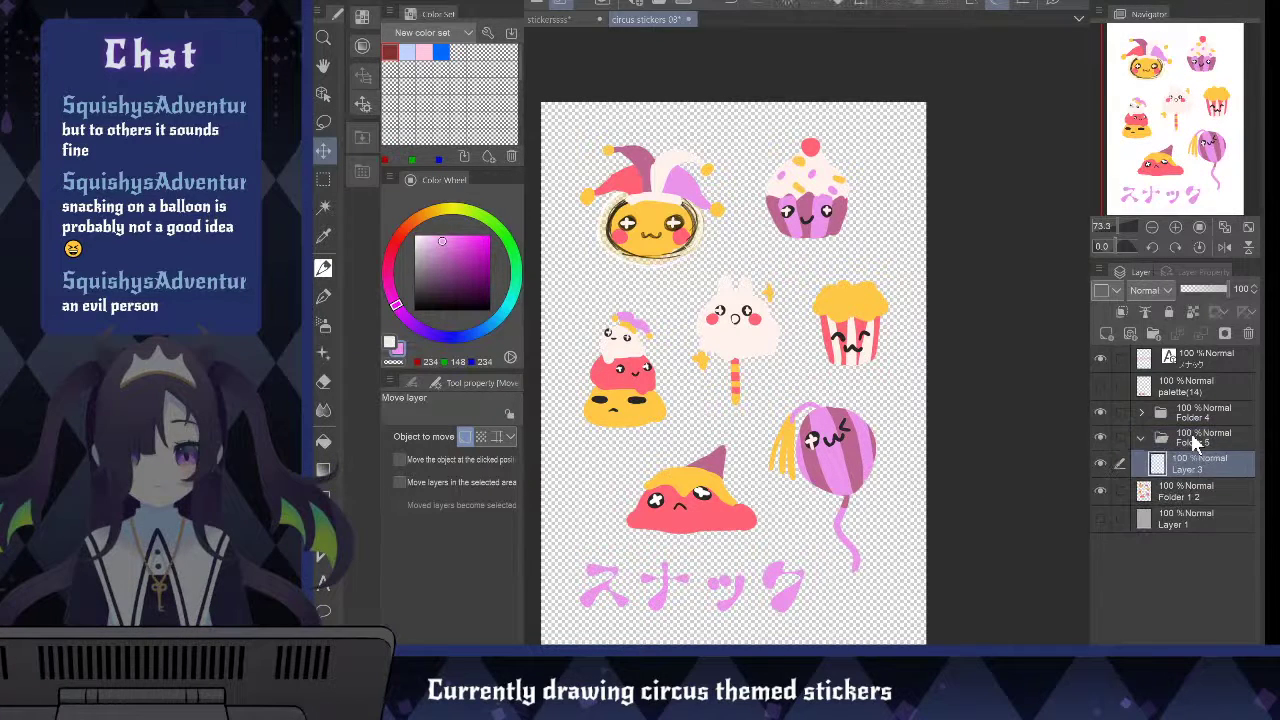
Show the palette(14) layer and clear its colour swatches, keeping the layer itself
left_click(1100, 386)
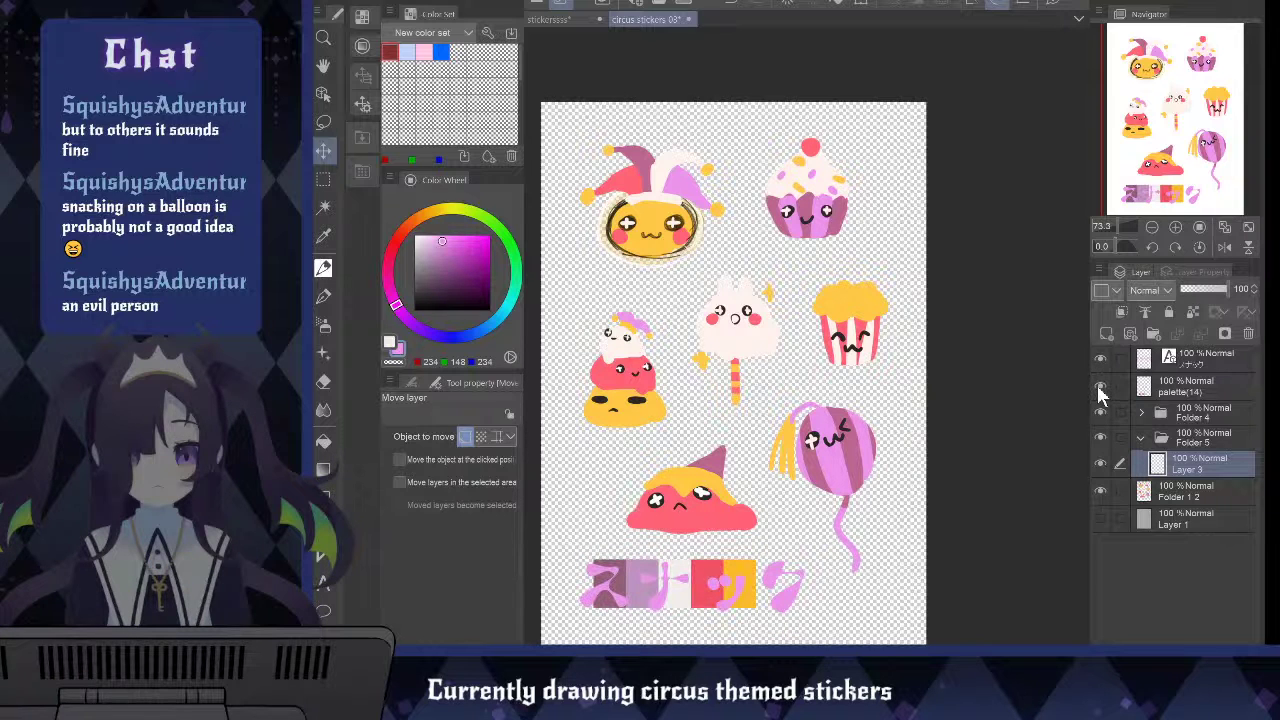
left_click(1172, 388)
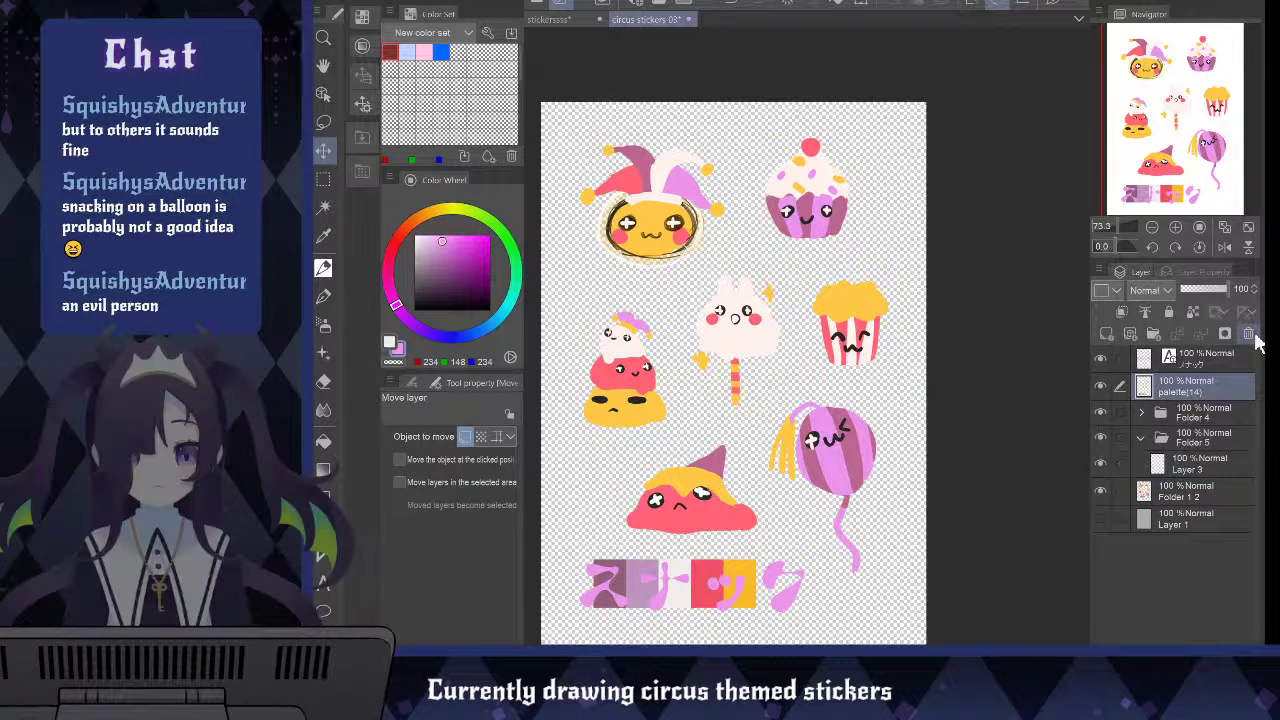
key("Delete")
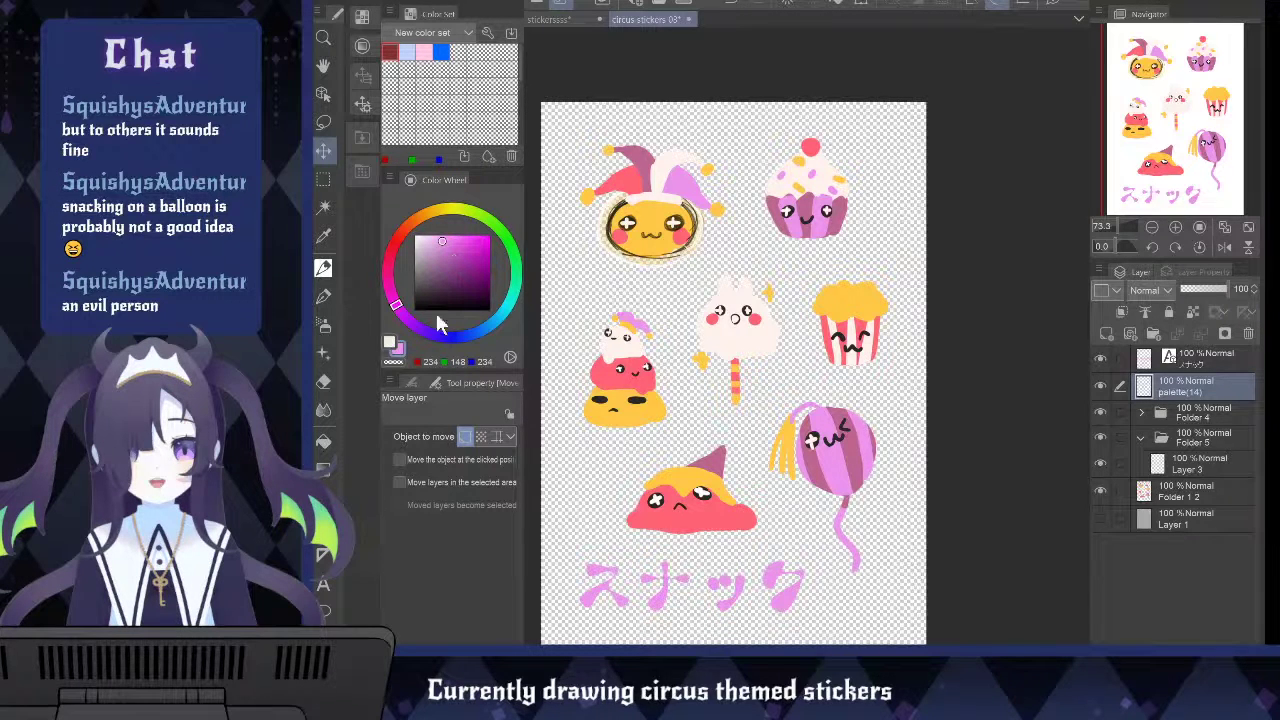
Sample the popcorn's yellow and paint a round swatch dot with Turnip pen 2 on palette(14), left of the red-and-yellow blob sticker
left_click(412, 383)
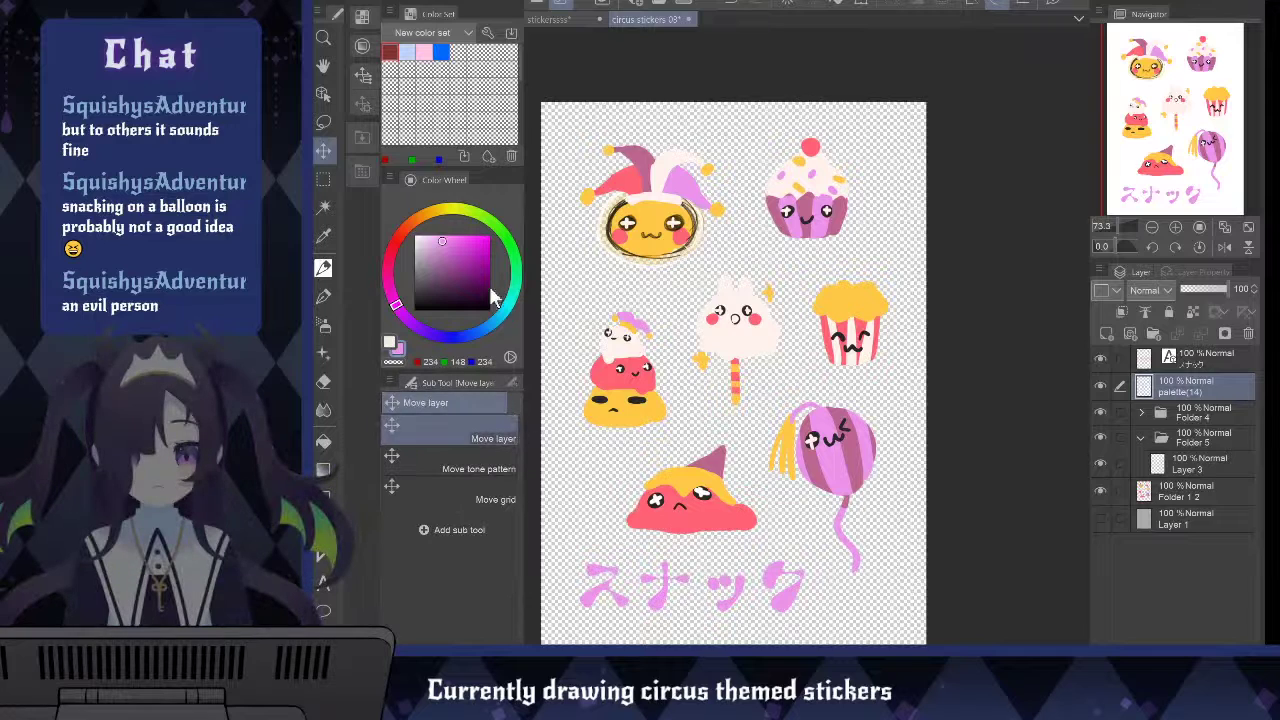
key("b")
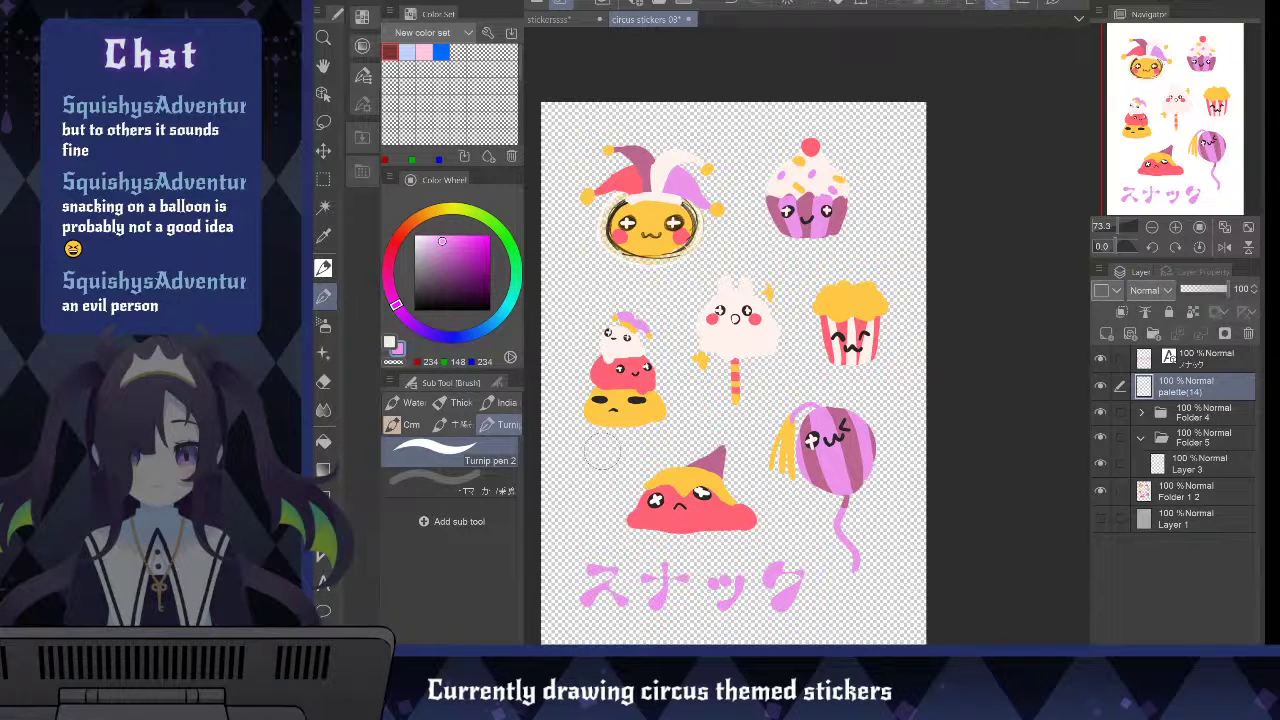
key("i")
left_click(857, 313)
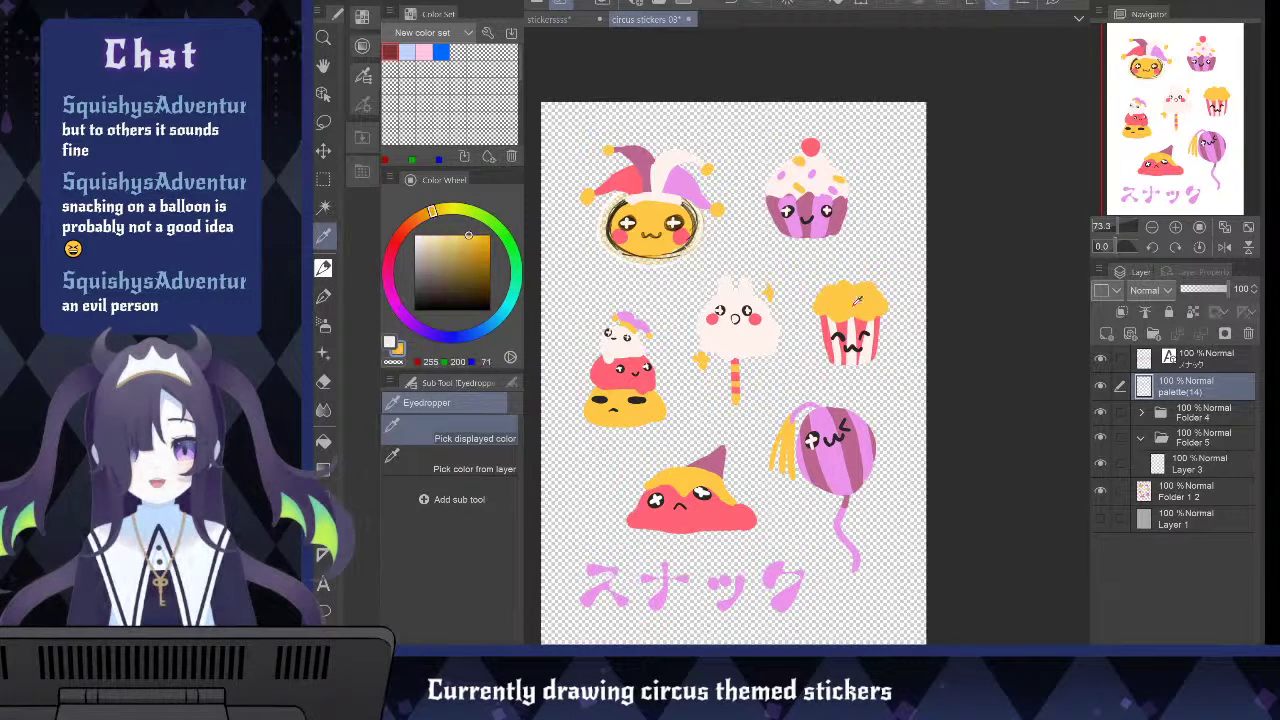
key("b")
left_click(582, 467)
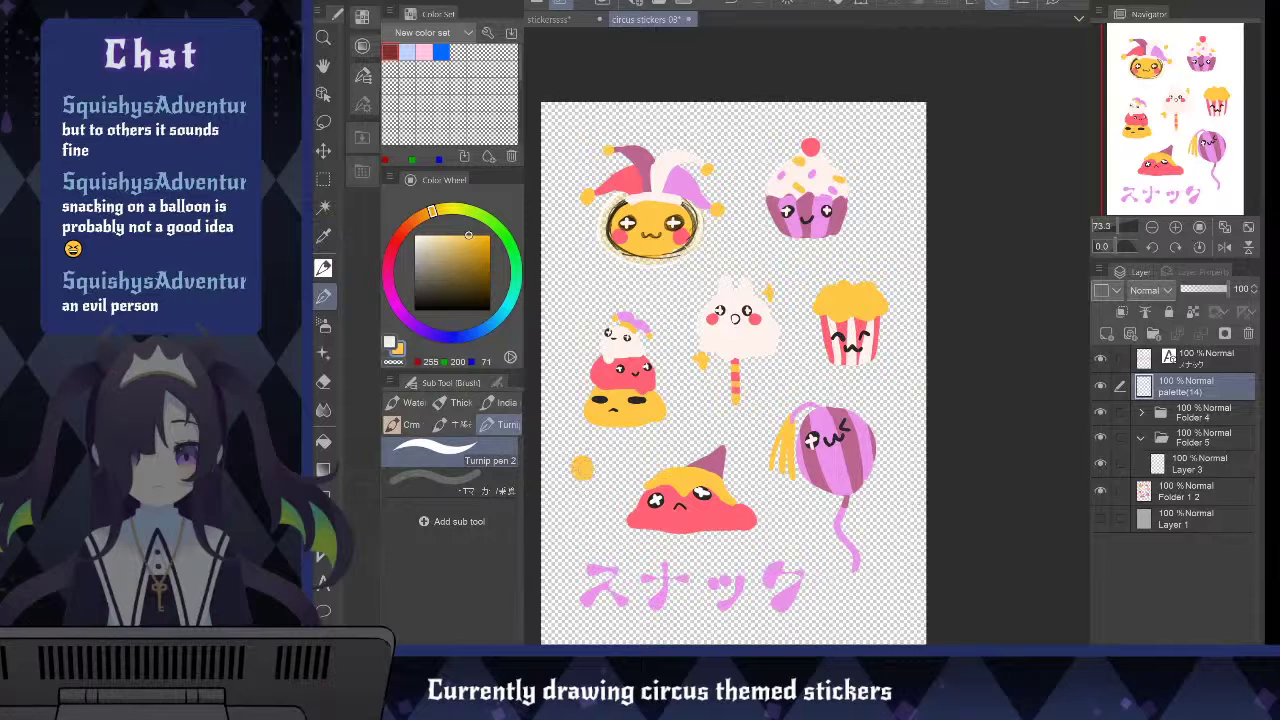
left_click_drag(583, 469, 586, 470)
Add a red dot sampled from the blob sticker and a cream dot sampled from the ice cream, stacked below the yellow one
left_click(718, 522, "alt")
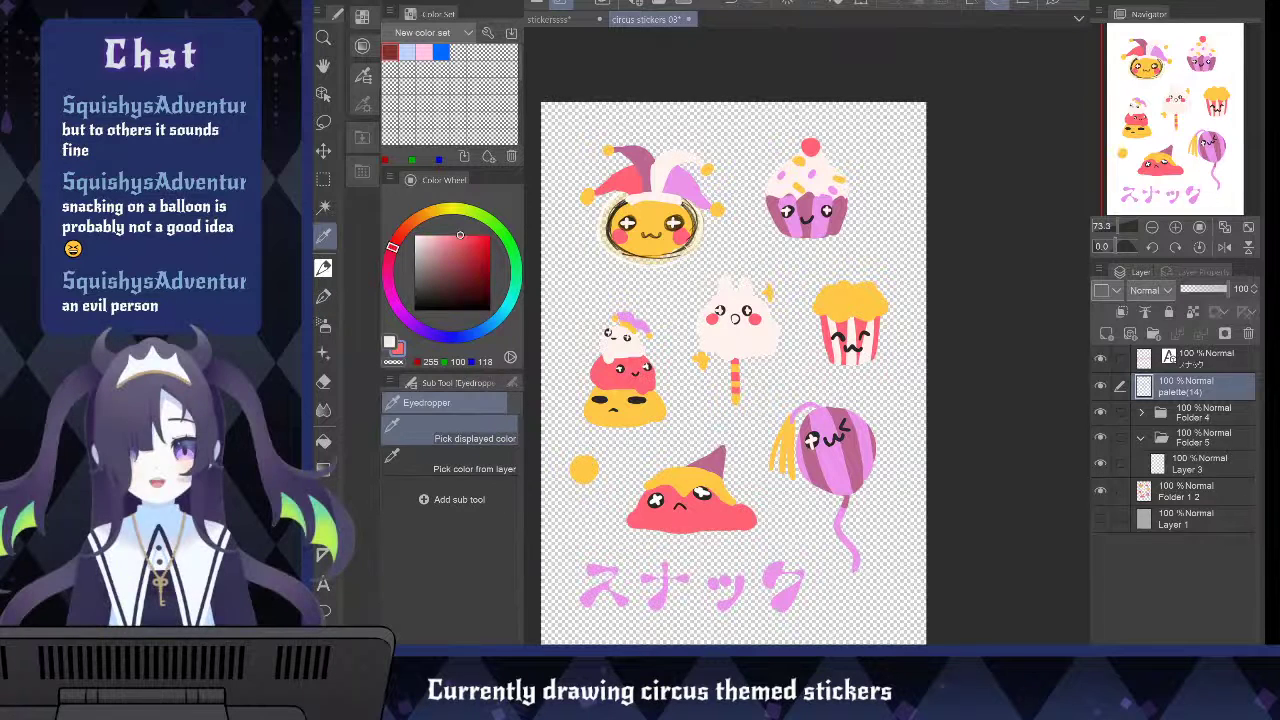
left_click(584, 487)
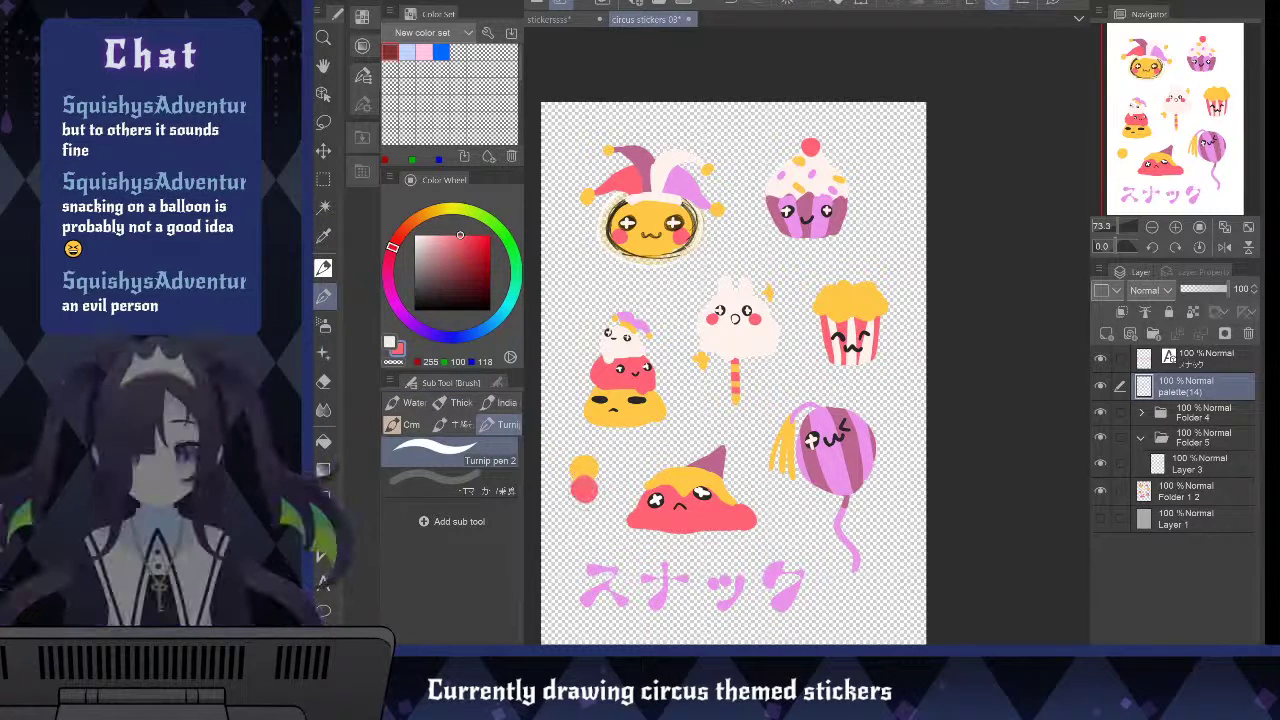
key("i")
left_click(628, 334)
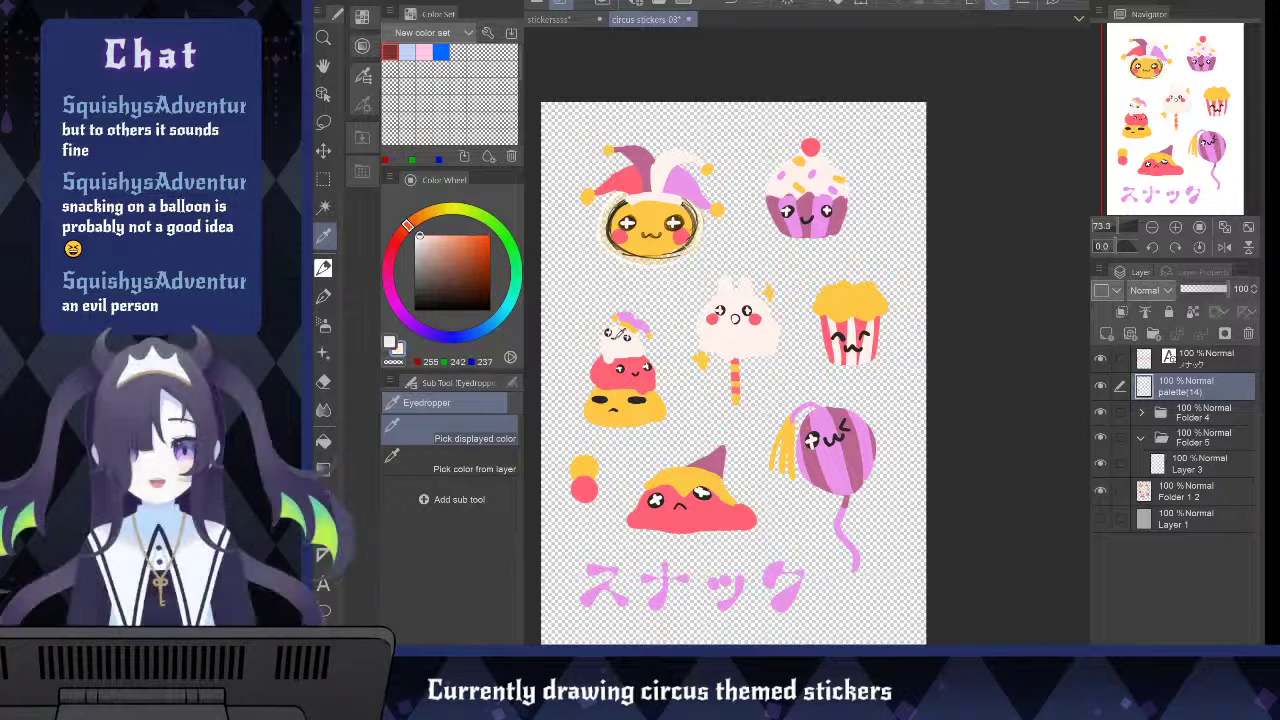
key("b")
left_click(583, 507)
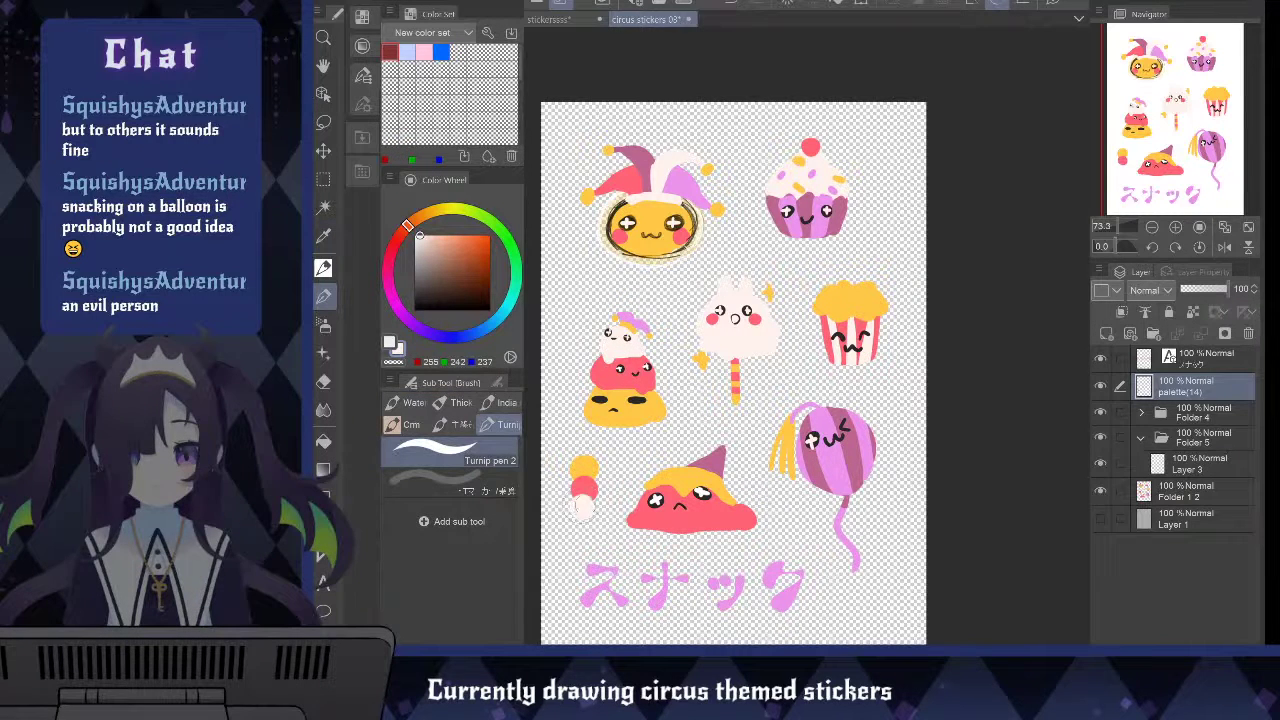
Try a second swatch column with violet and mauve dots beside the yellow and red ones, and undo those dots
key("i")
left_click(845, 442)
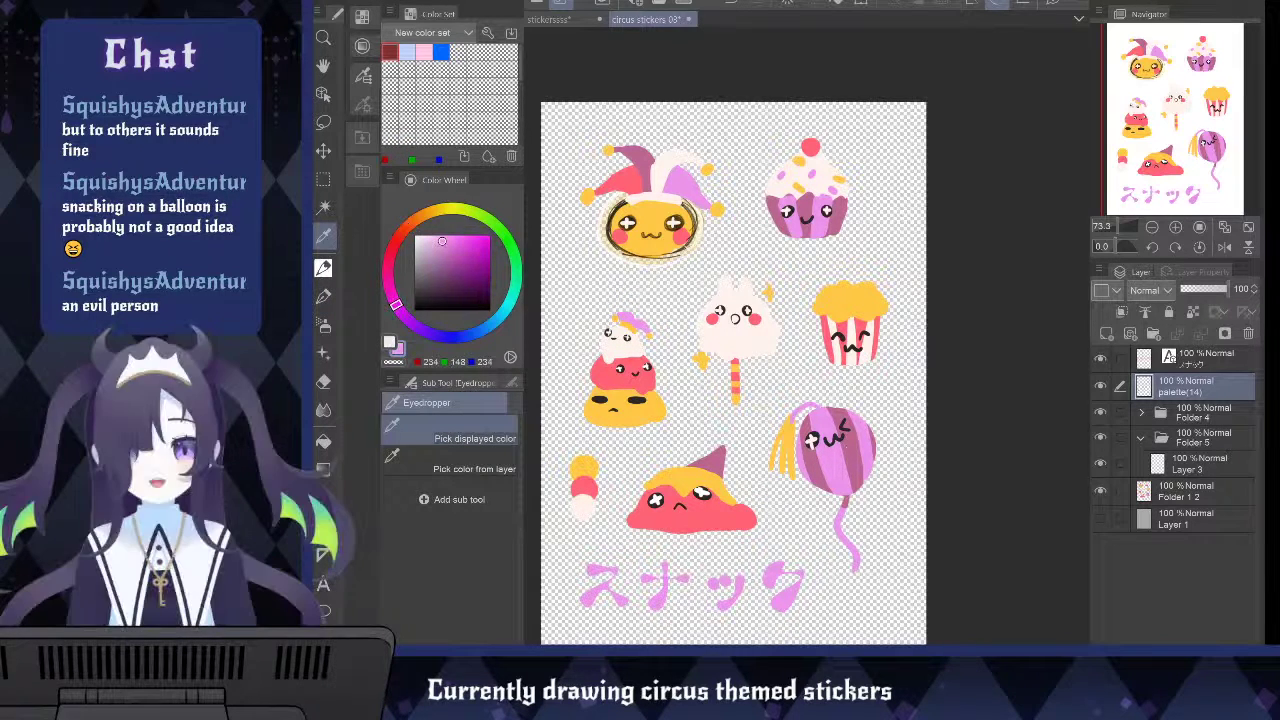
key("b")
left_click(609, 469)
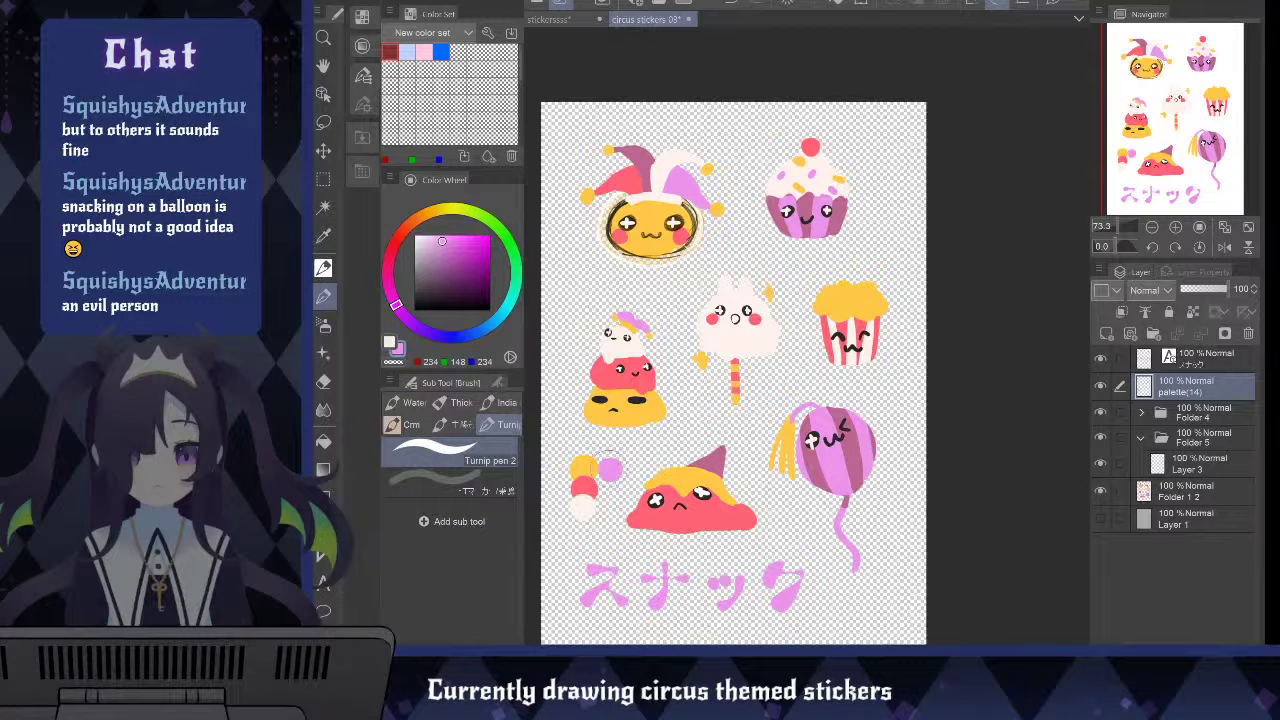
key("i")
left_click(719, 457)
key("b")
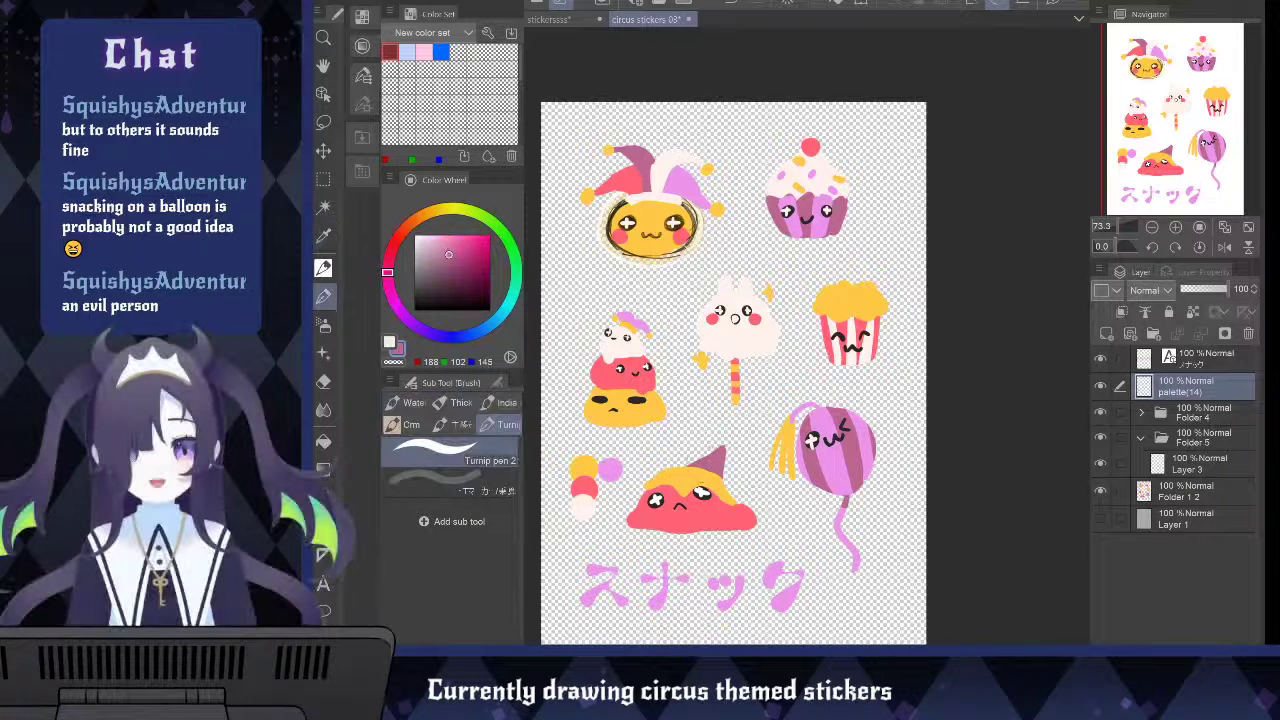
left_click_drag(601, 486, 622, 494)
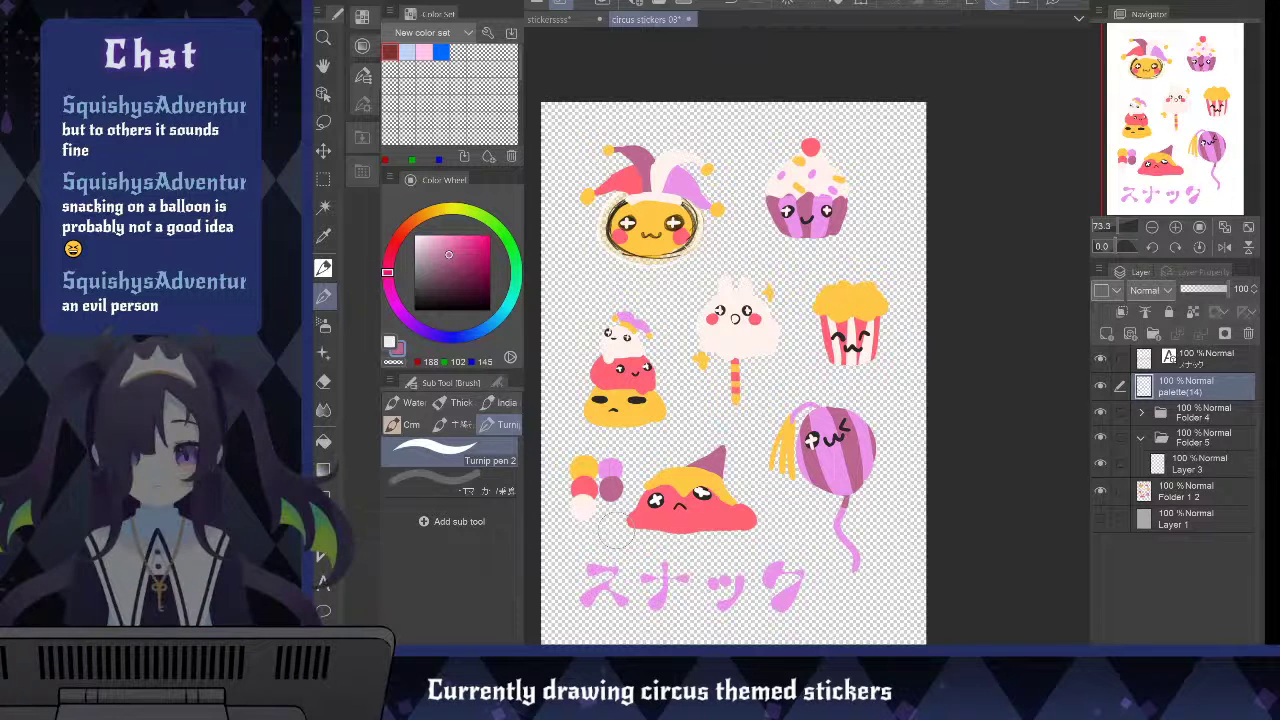
key("ctrl+z")
key("ctrl+z")
key("ctrl+z")
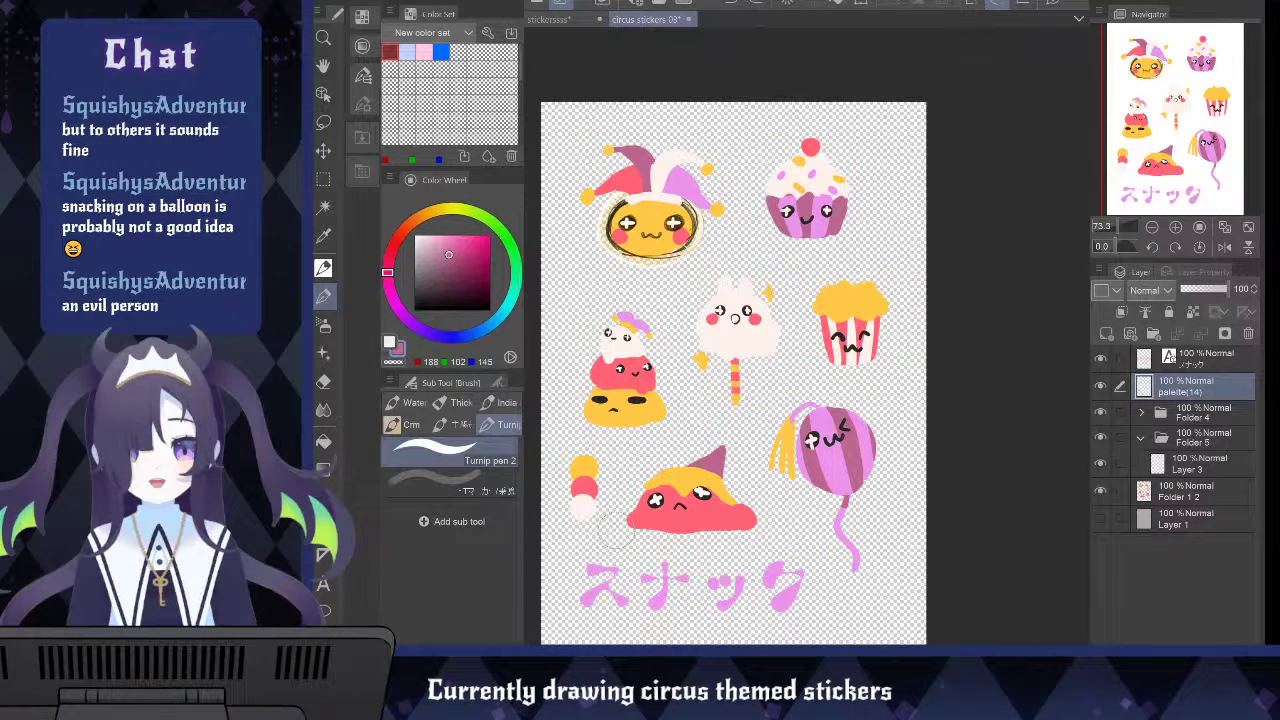
Paint a violet dot sampled from the balloon and a mauve dot below the cream one, and shift the palette column slightly up and right
key("x")
key("i")
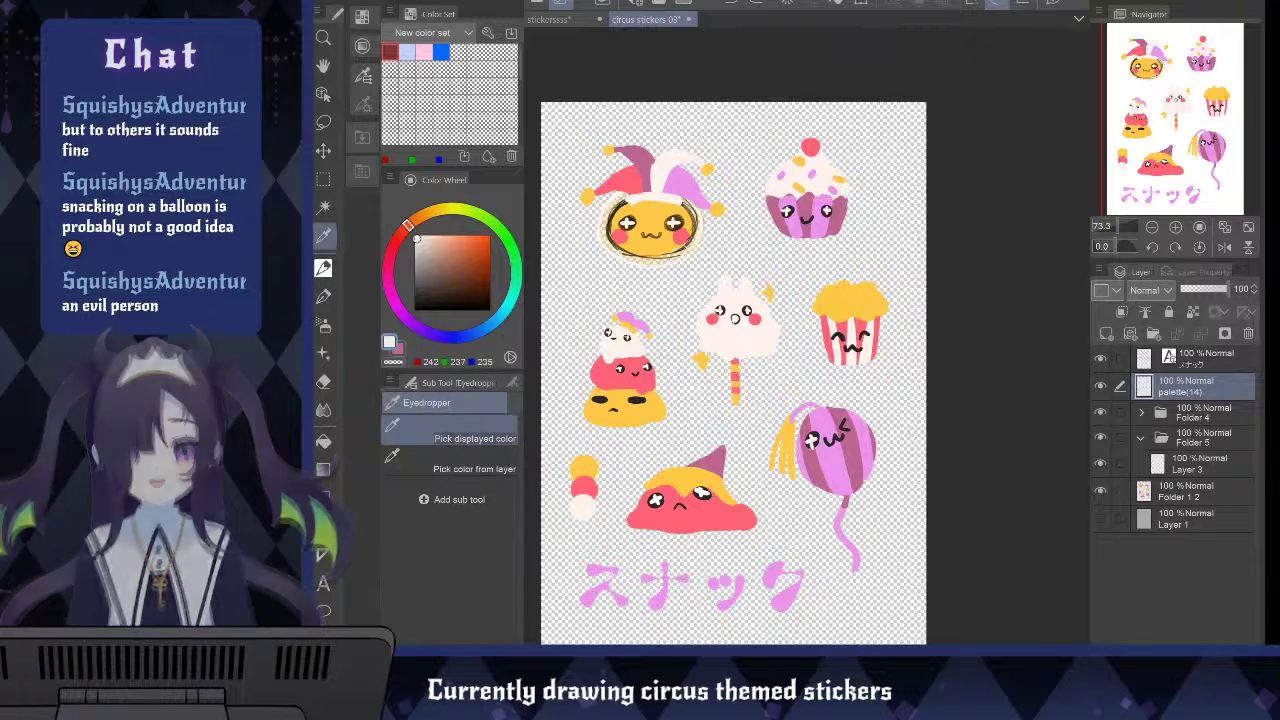
left_click(843, 458)
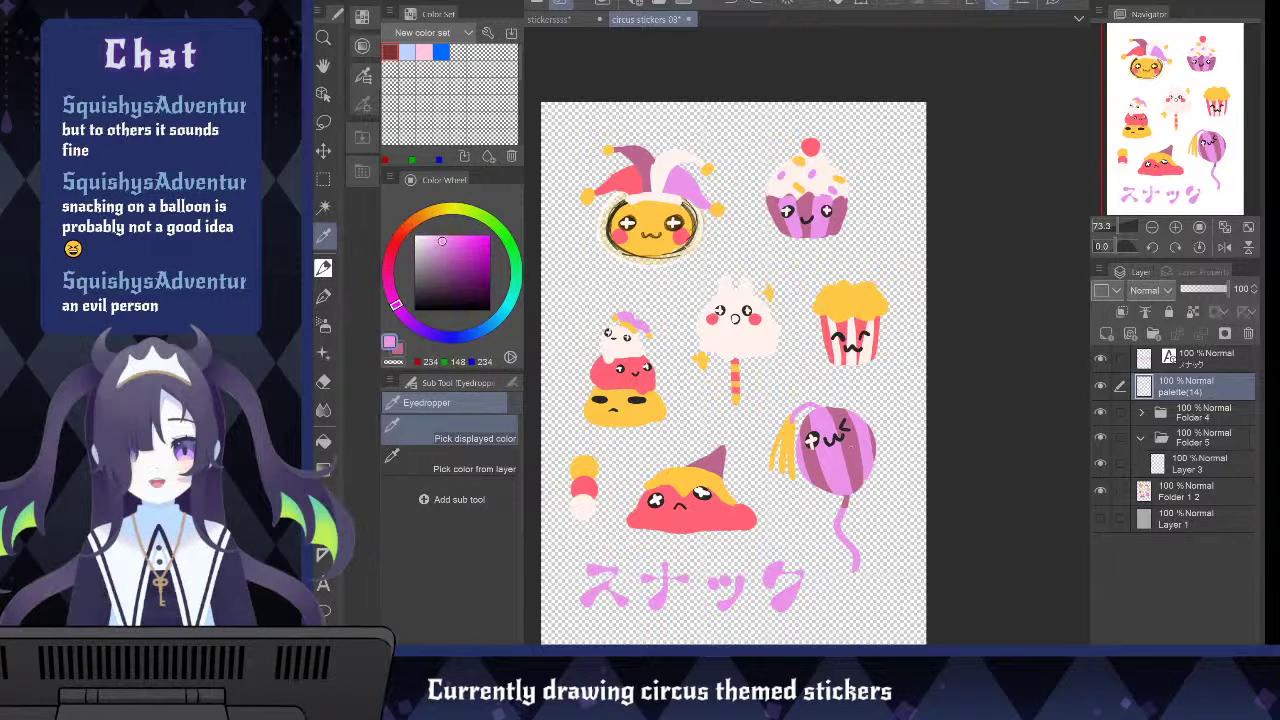
key("p")
left_click_drag(586, 519, 581, 549)
key("x")
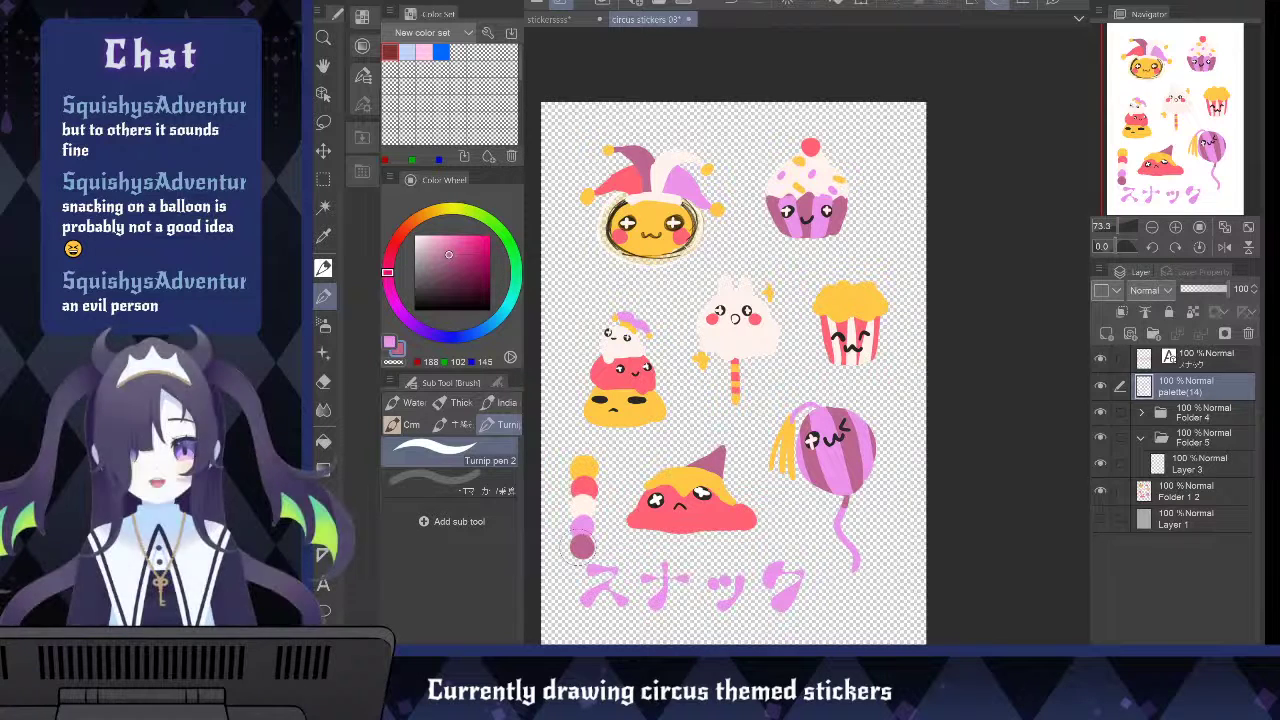
key("k")
left_click_drag(582, 520, 589, 505)
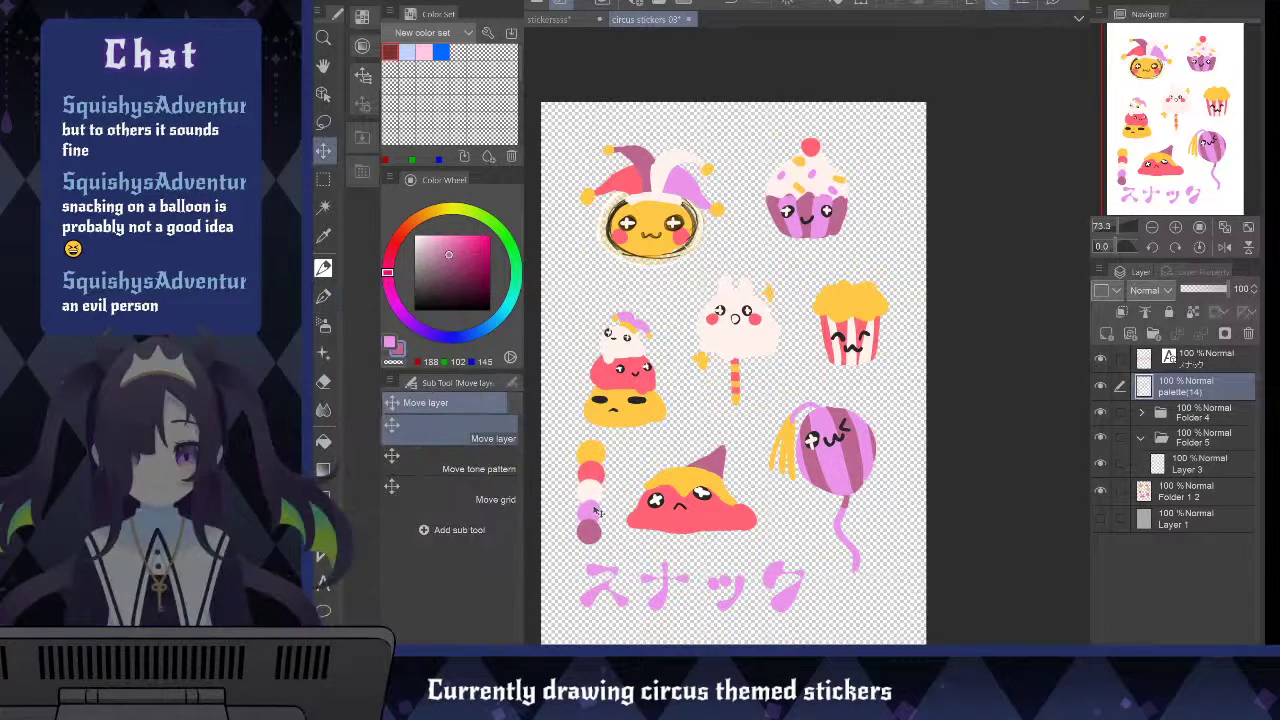
left_click(1193, 475)
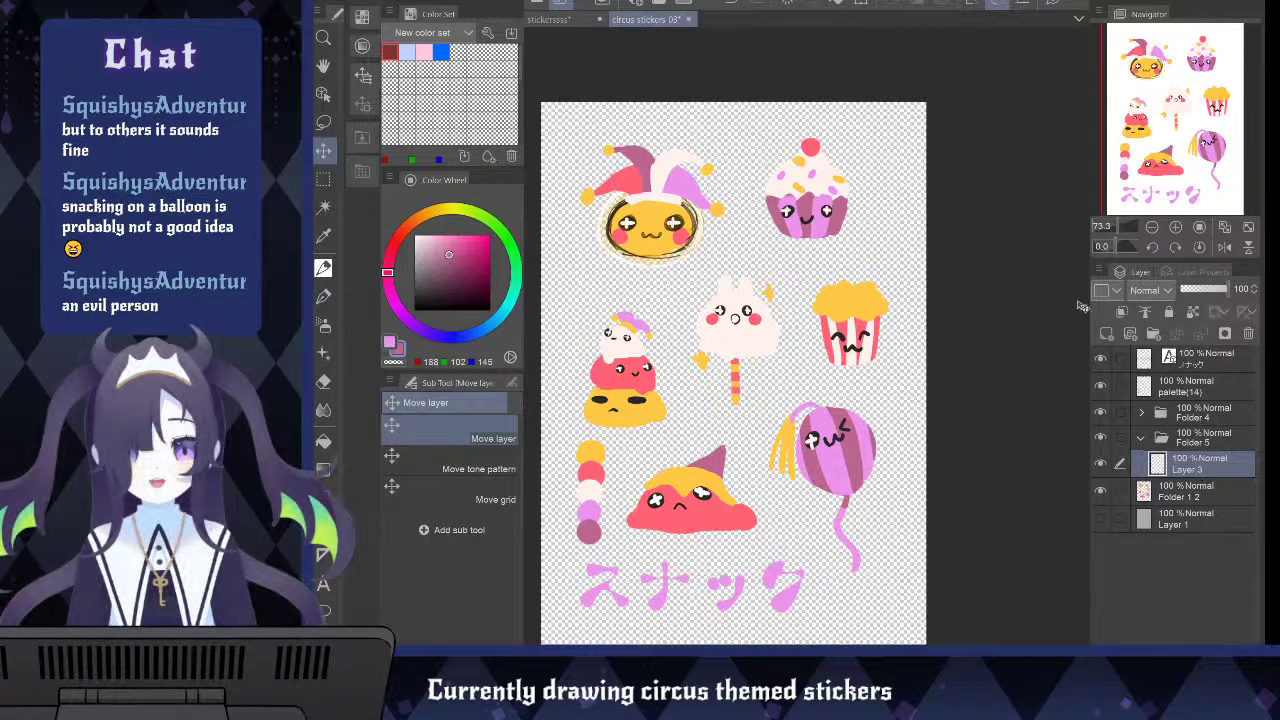
left_click(1206, 290)
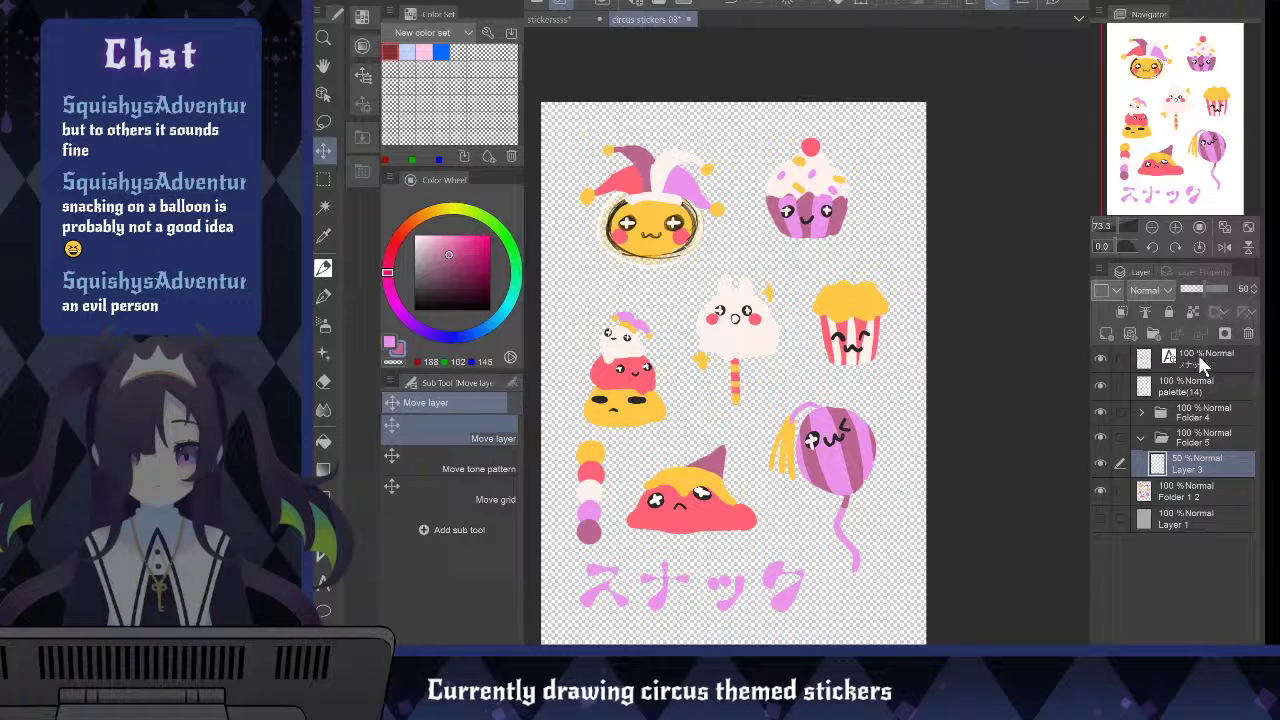
left_click(1228, 290)
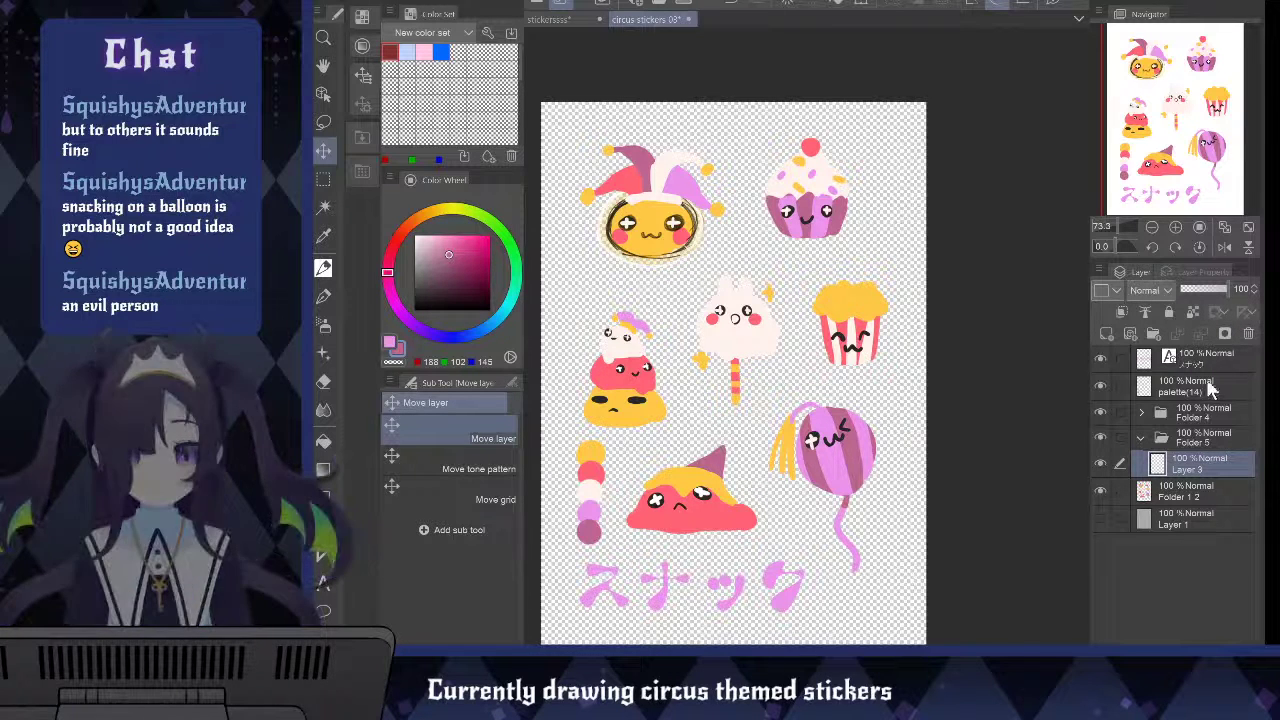
Lower the opacity of the merged Folder 1 2 sticker layer to 48%, reselect the palette(14) layer and save the file
left_click(1195, 490)
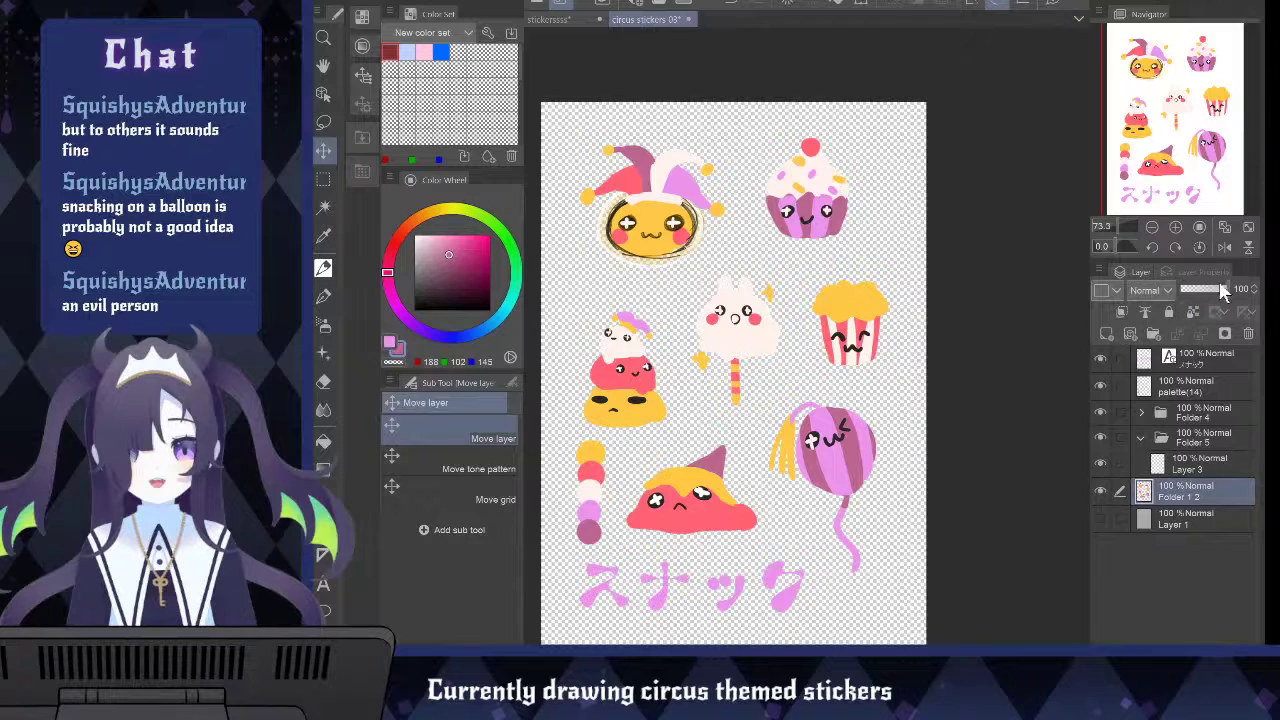
left_click_drag(1222, 290, 1203, 291)
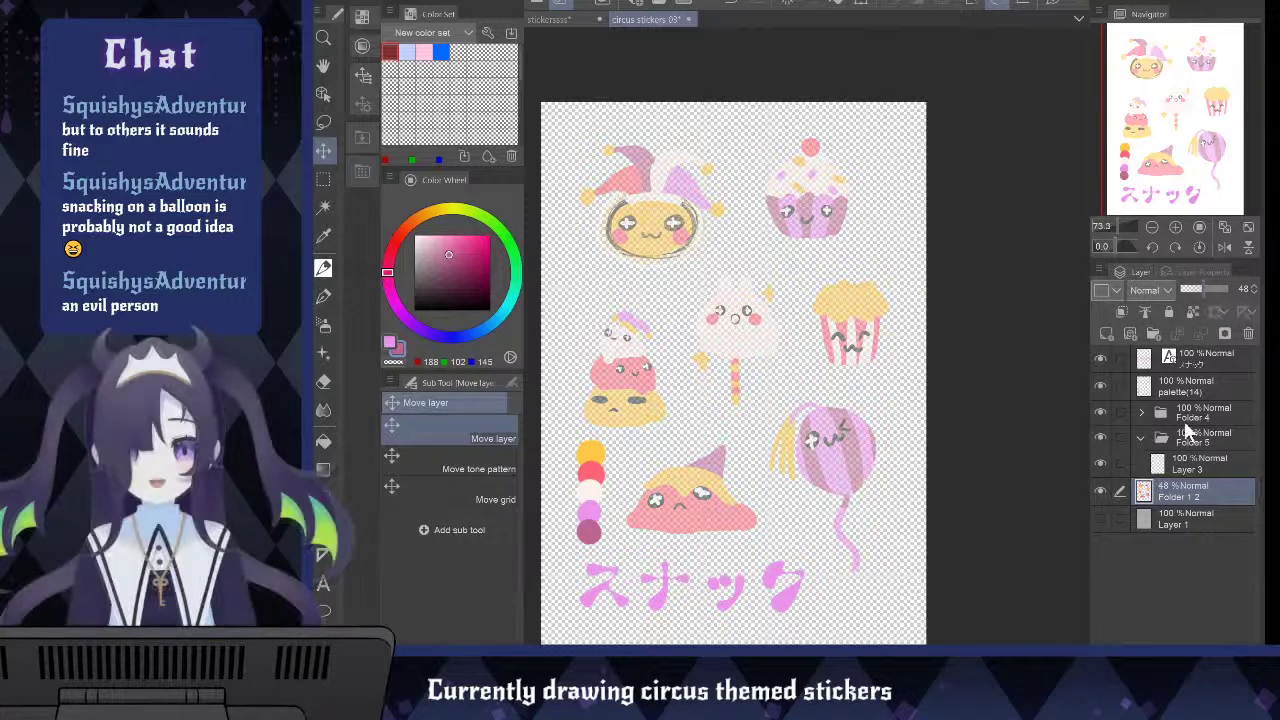
left_click(1192, 386)
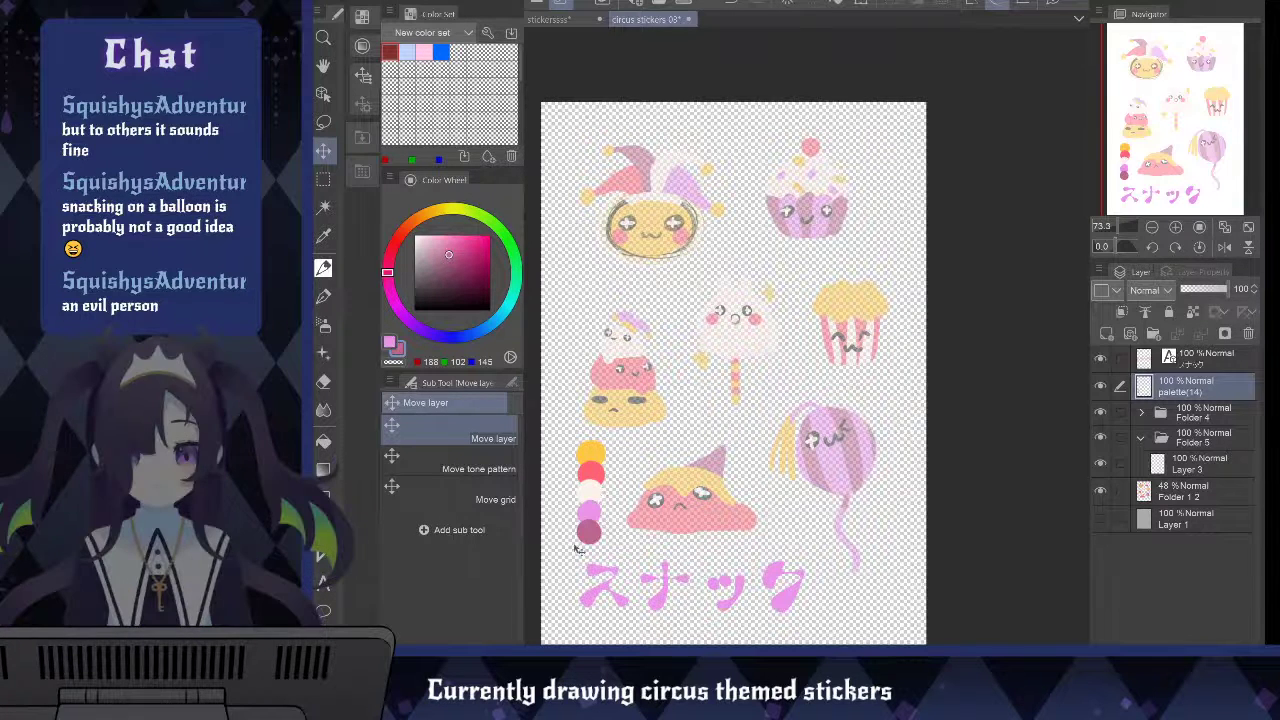
key("ctrl+s")
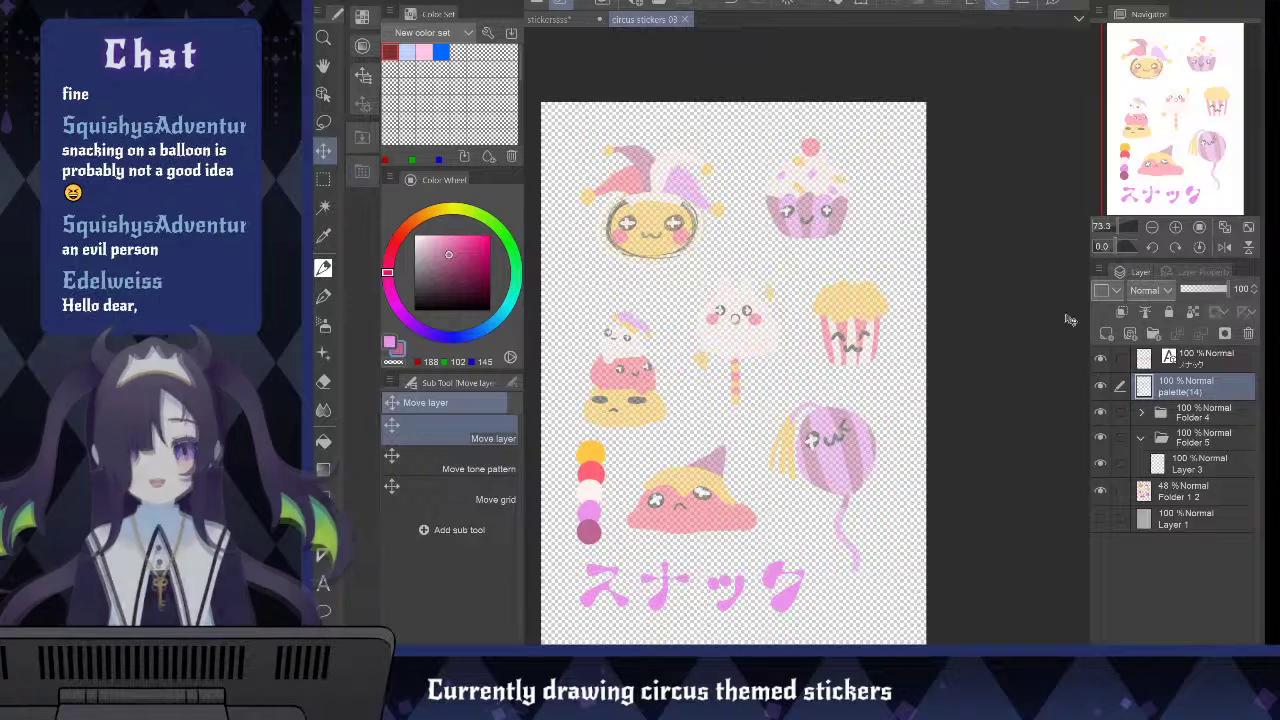
Select Layer 3 inside Folder 5, sample the yellow palette dot and switch to the Turnip pen 2 brush
left_click(1195, 437)
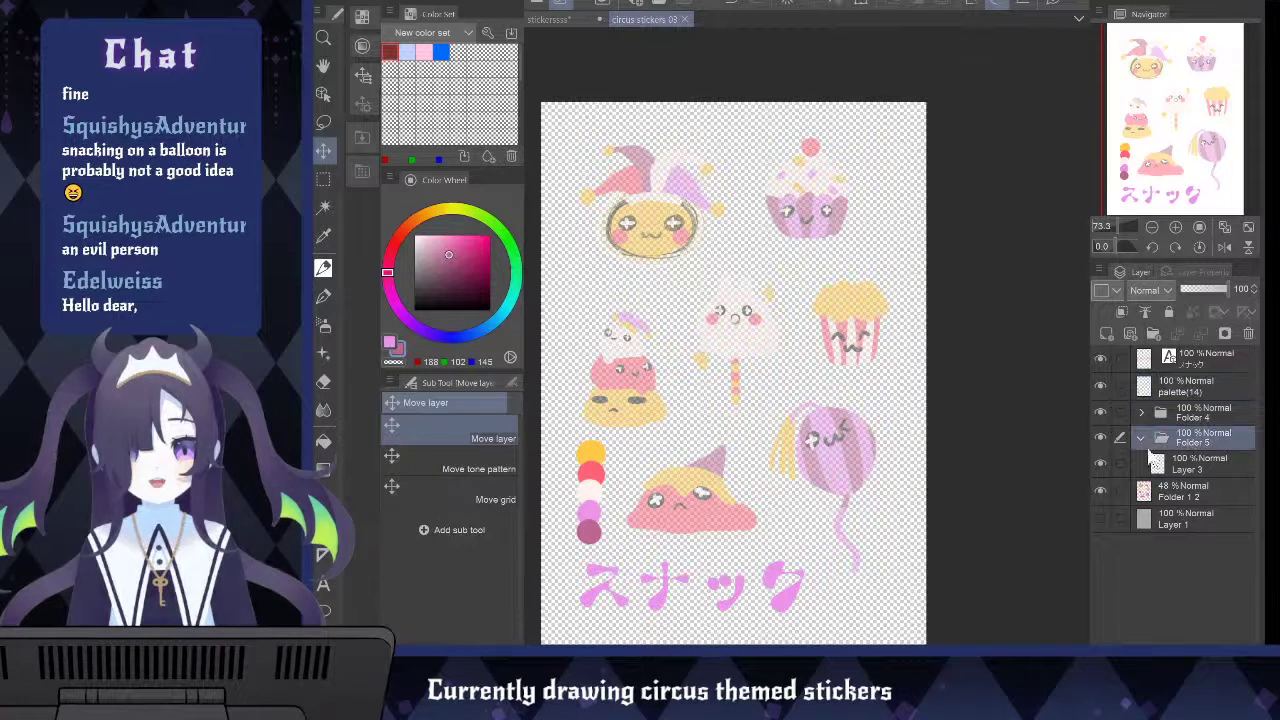
left_click(1197, 463)
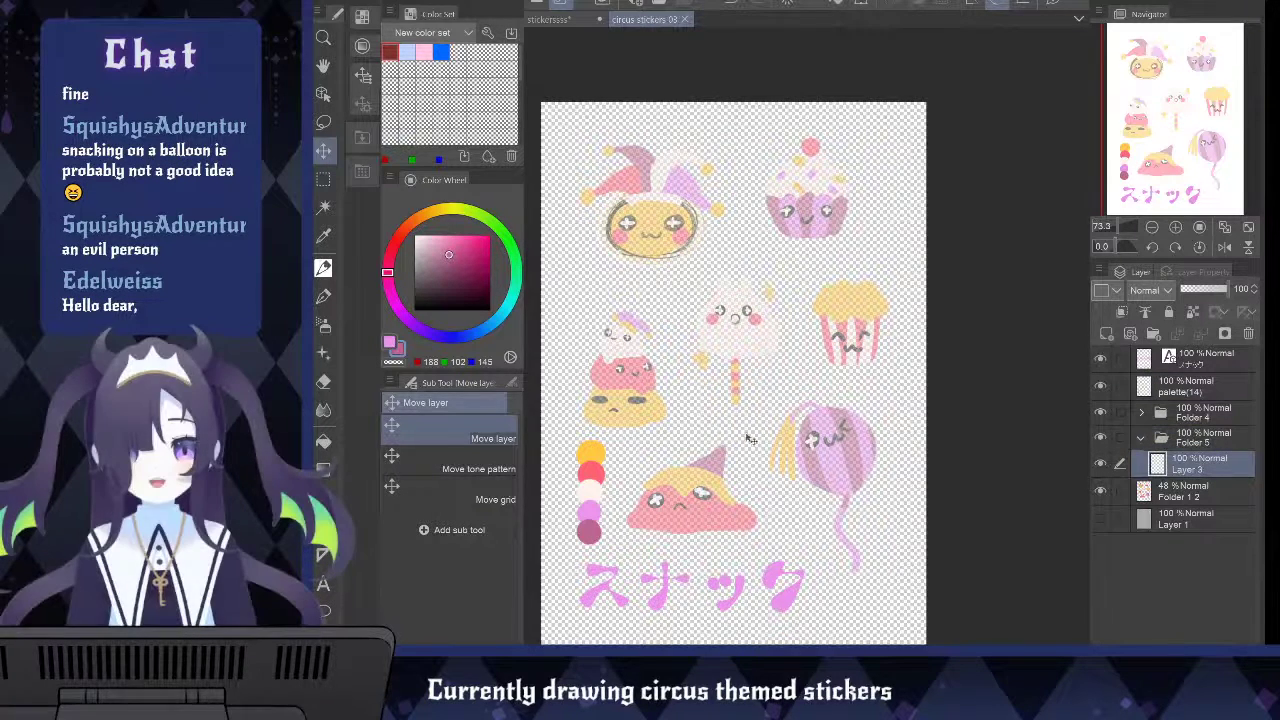
scroll(607, 447, "up", 2)
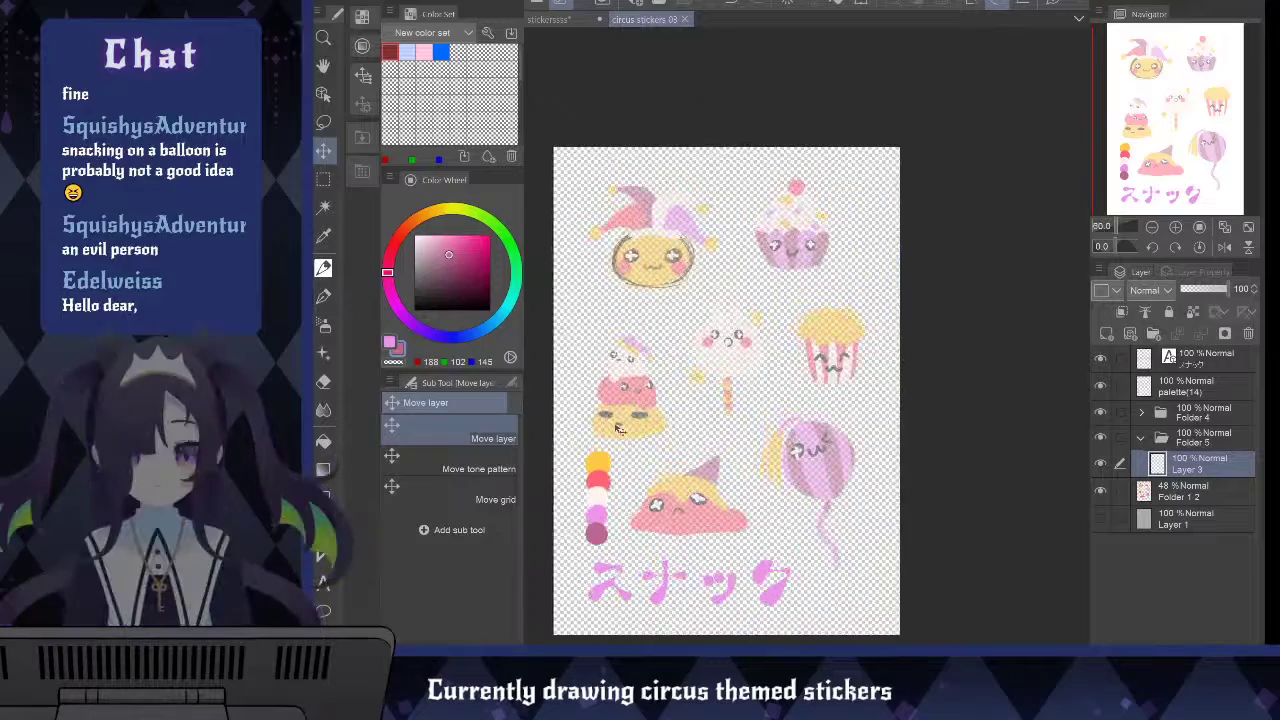
left_click(598, 462, "alt")
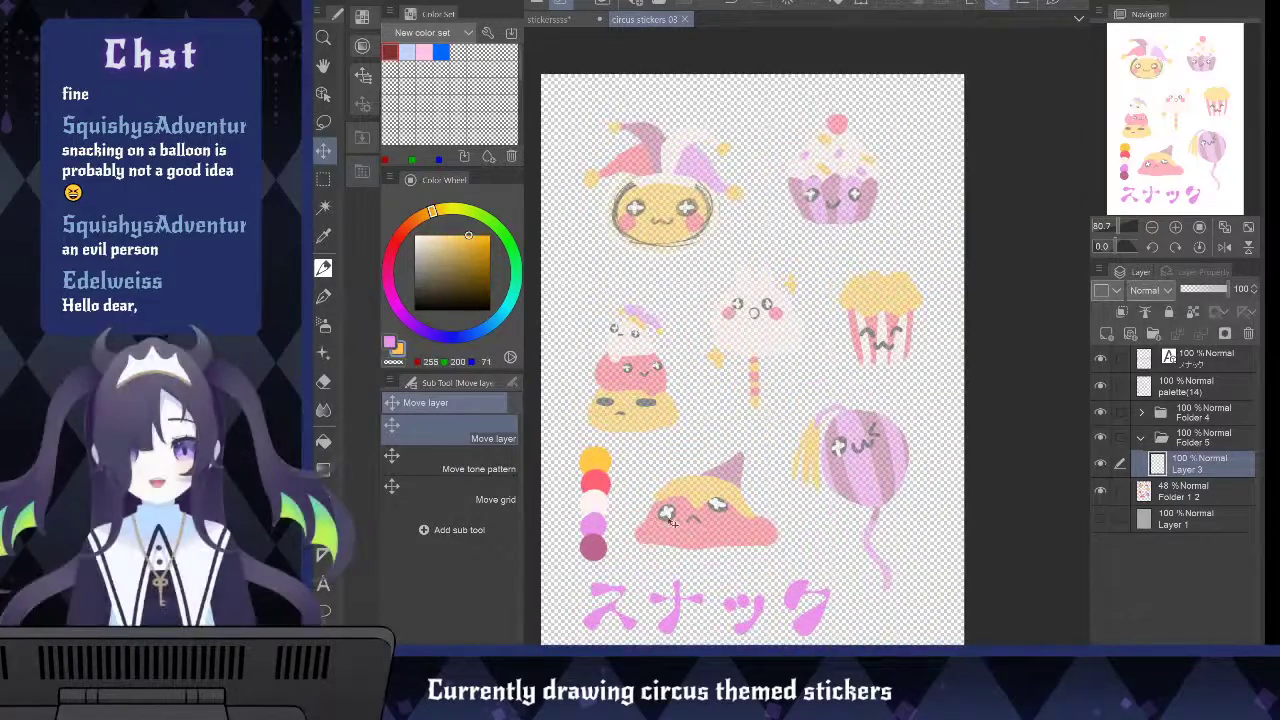
scroll(665, 495, "down", 1)
scroll(670, 268, "up", 3)
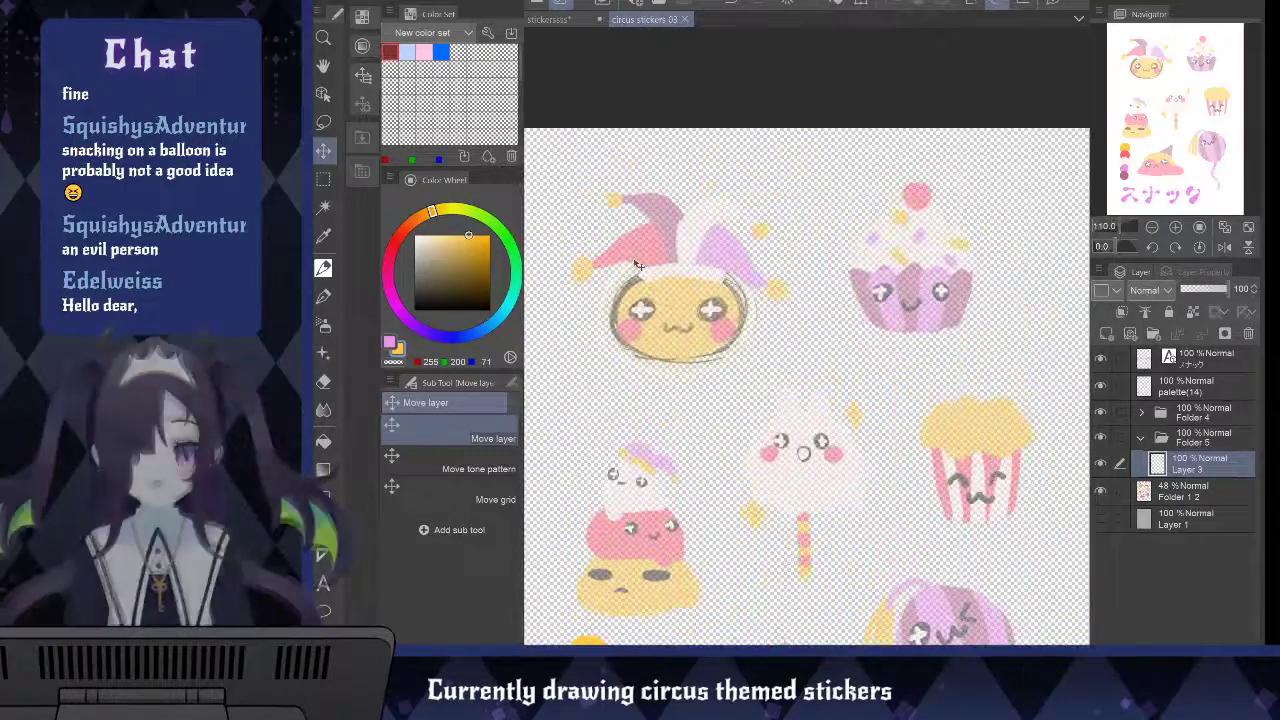
key("p")
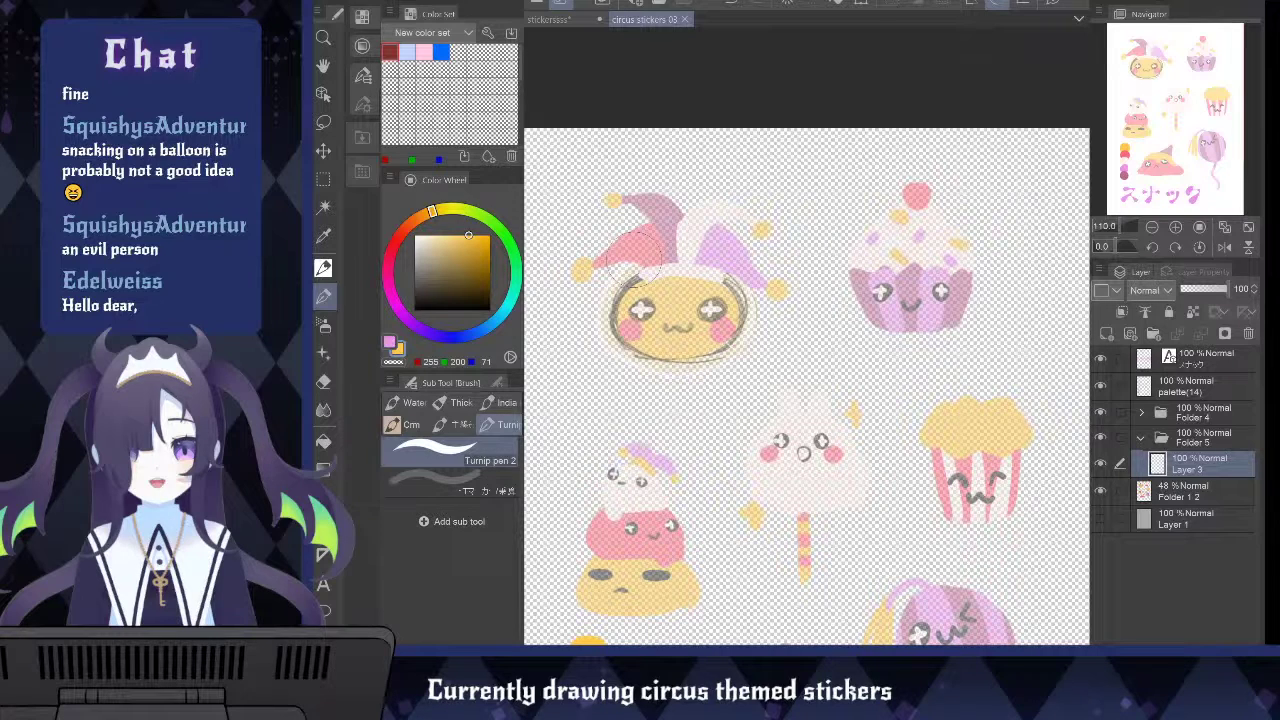
Restore the Folder 1 2 sticker layer to 100% opacity and save the file
scroll(654, 243, "down", 3)
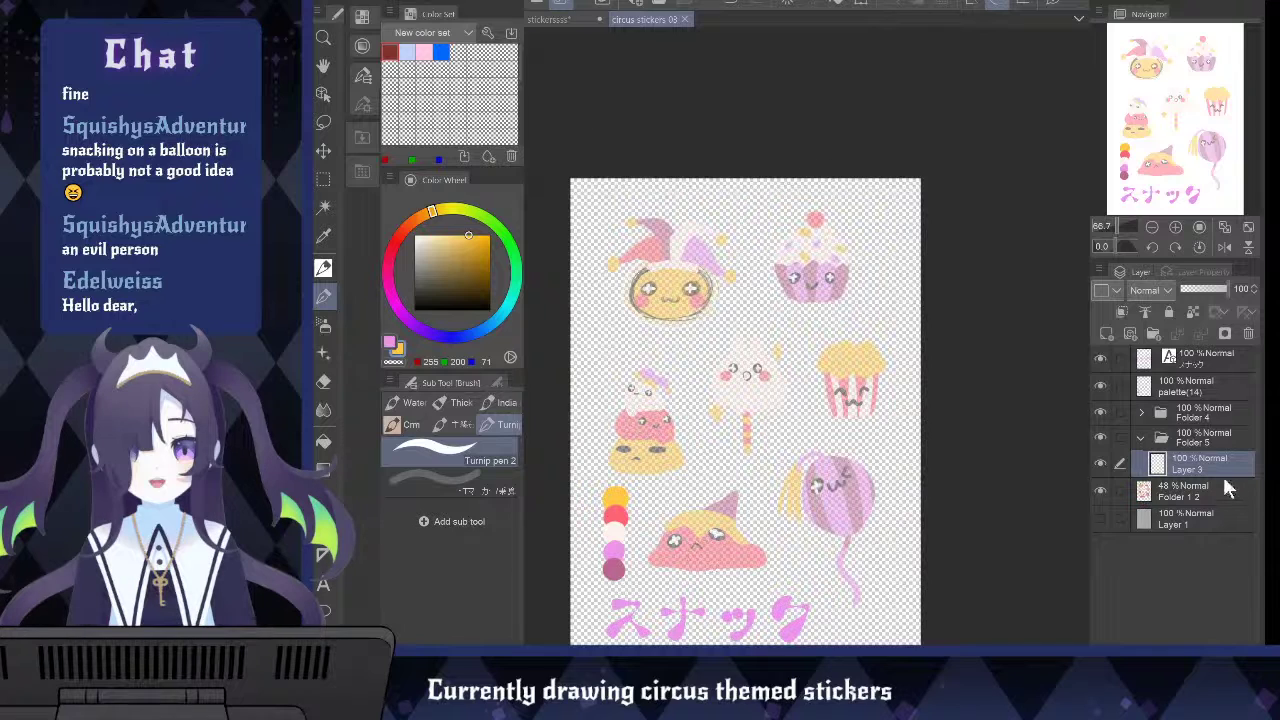
left_click(1195, 490)
left_click_drag(1217, 287, 1258, 288)
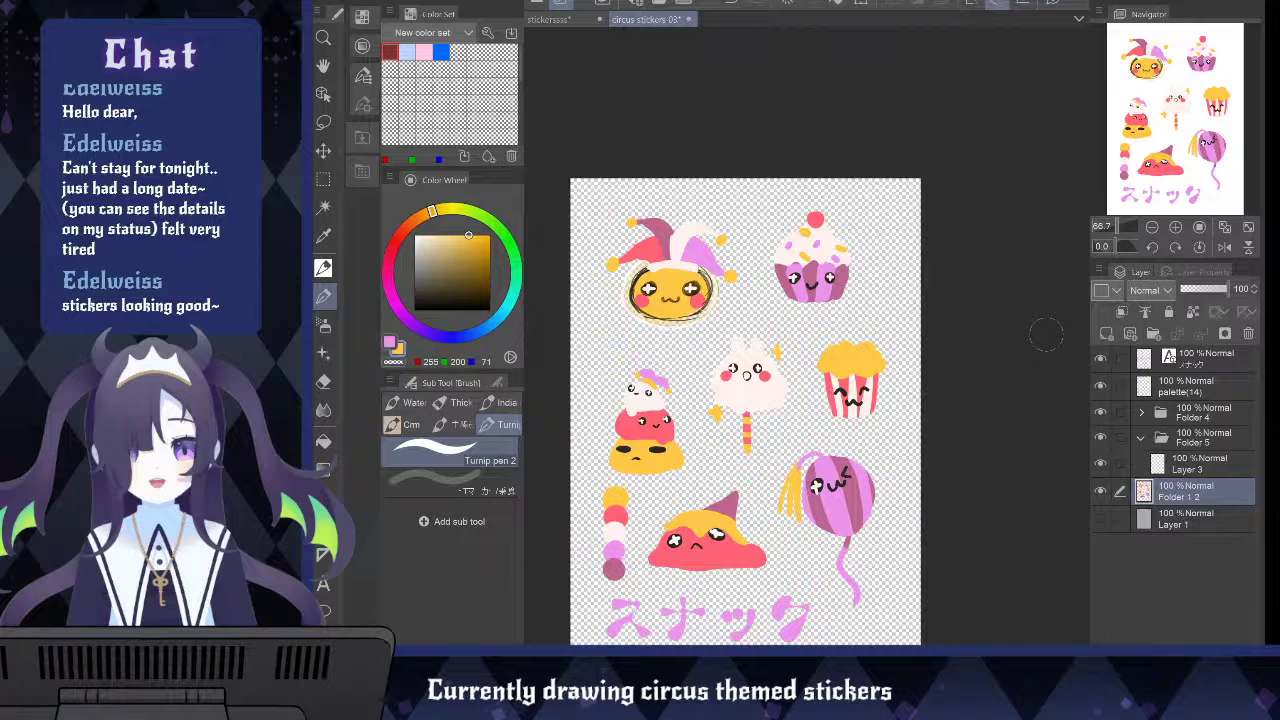
scroll(686, 570, "down", 1)
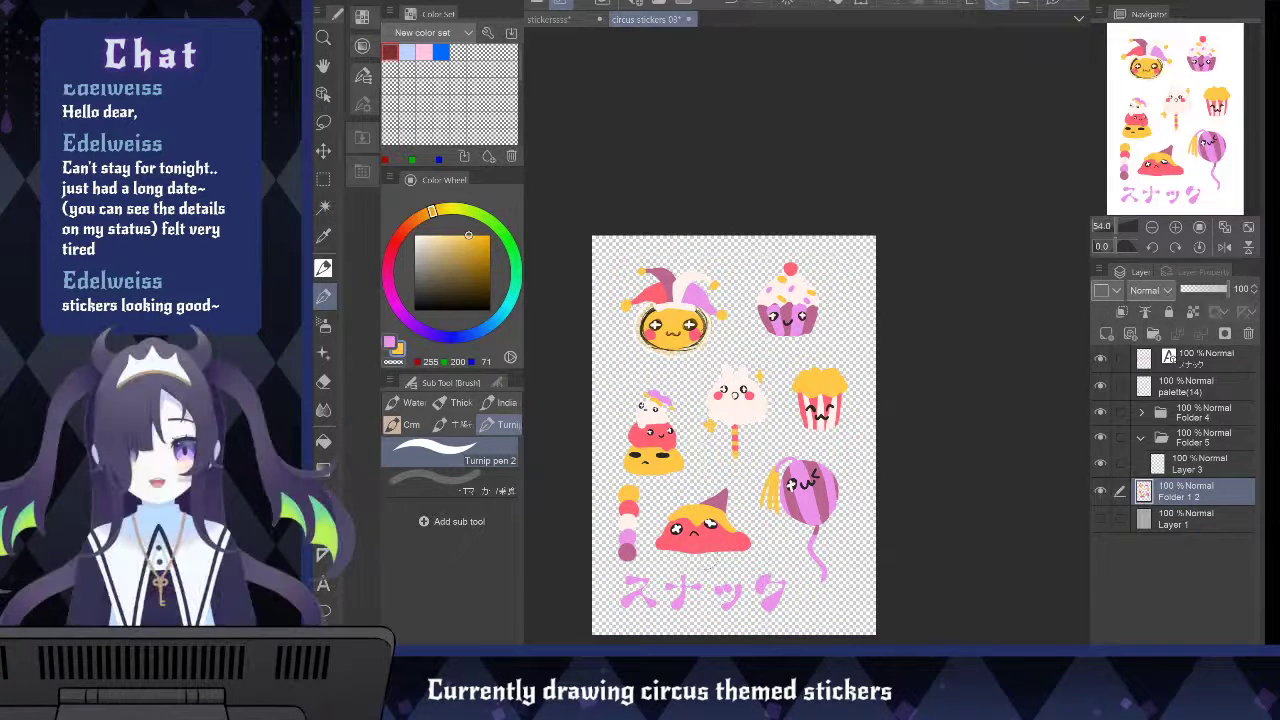
scroll(716, 561, "up", 1)
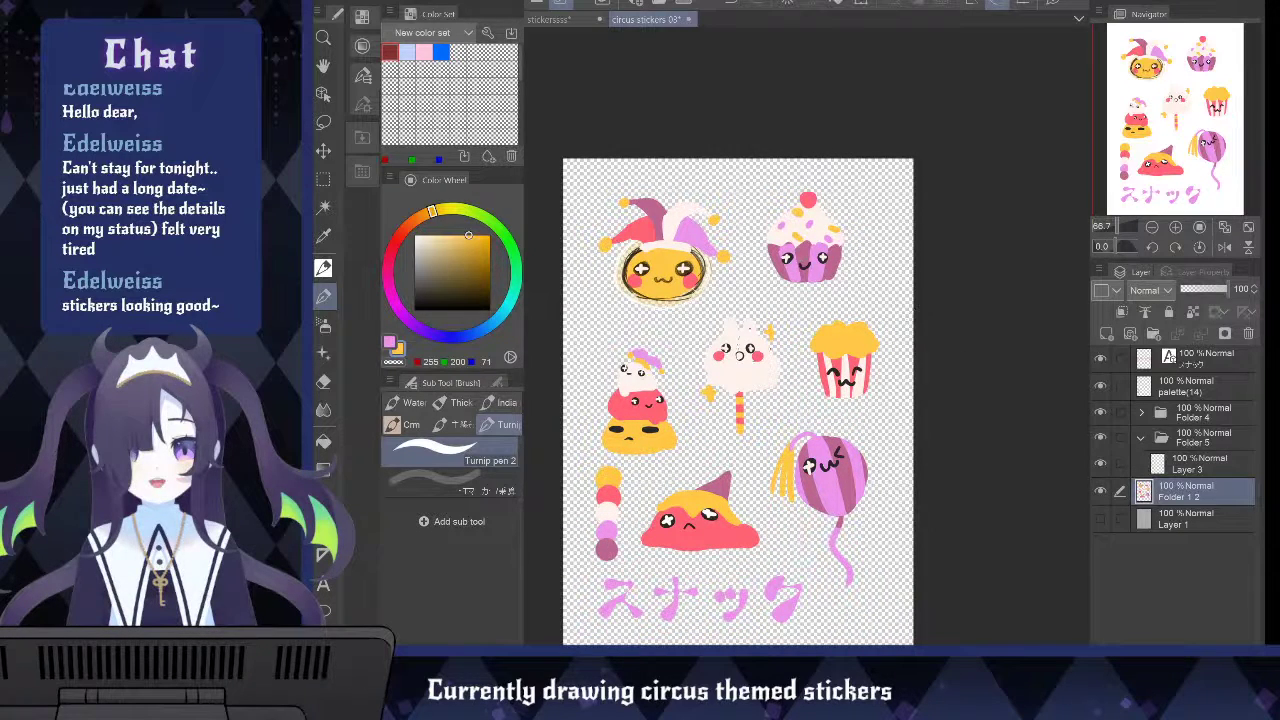
scroll(768, 612, "down", 1)
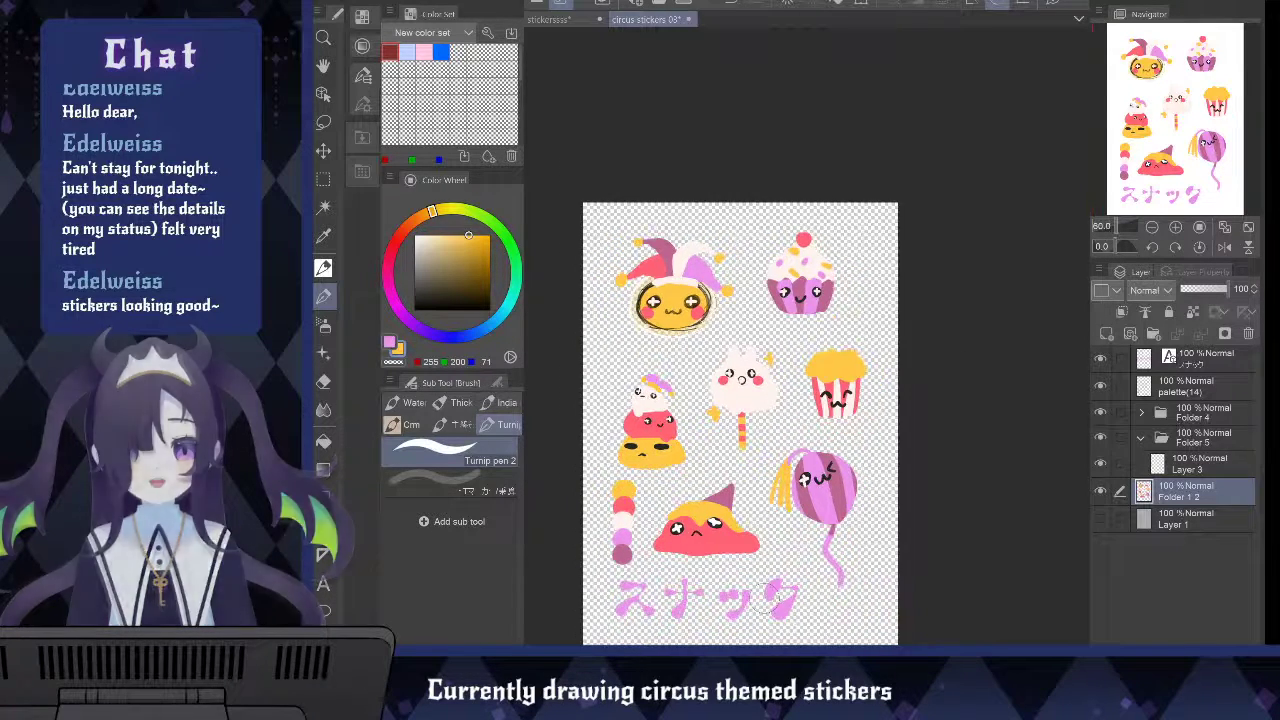
scroll(768, 612, "up", 1)
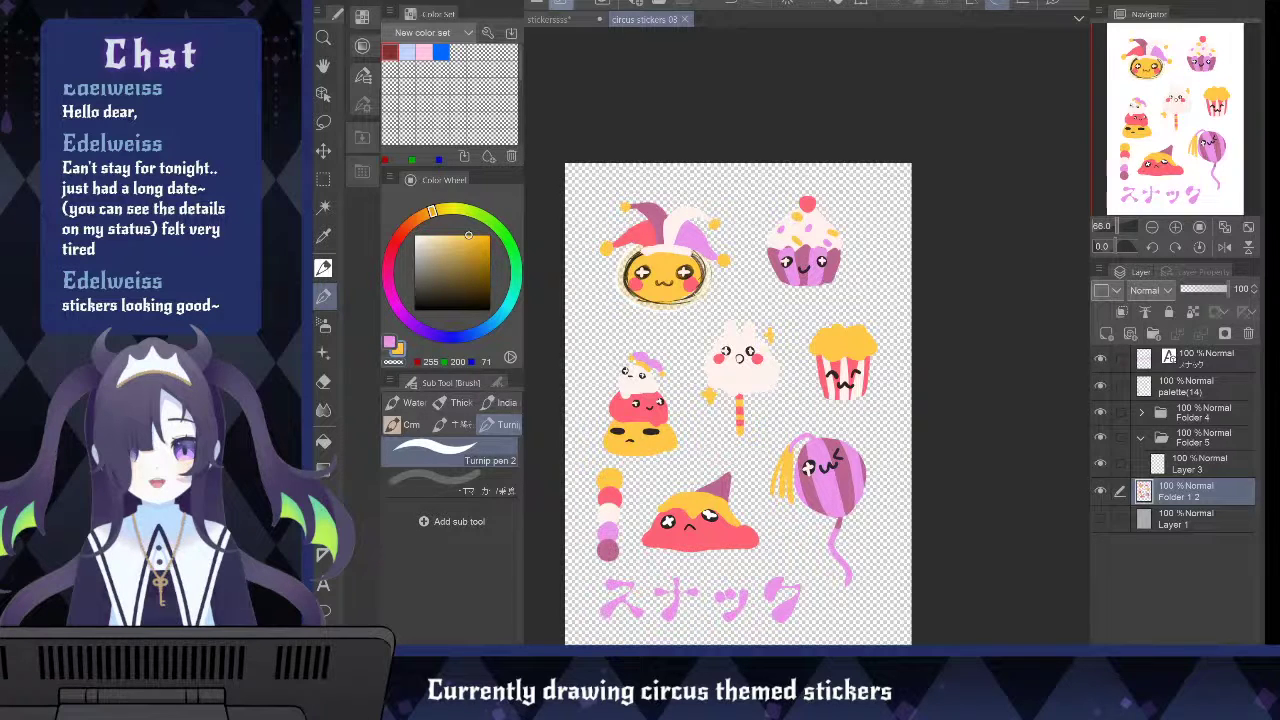
Switch to the stickerssss document, import the photo IMG_20220527_115844 above the palette(14) layer and enlarge it over the stickers
left_click(565, 20)
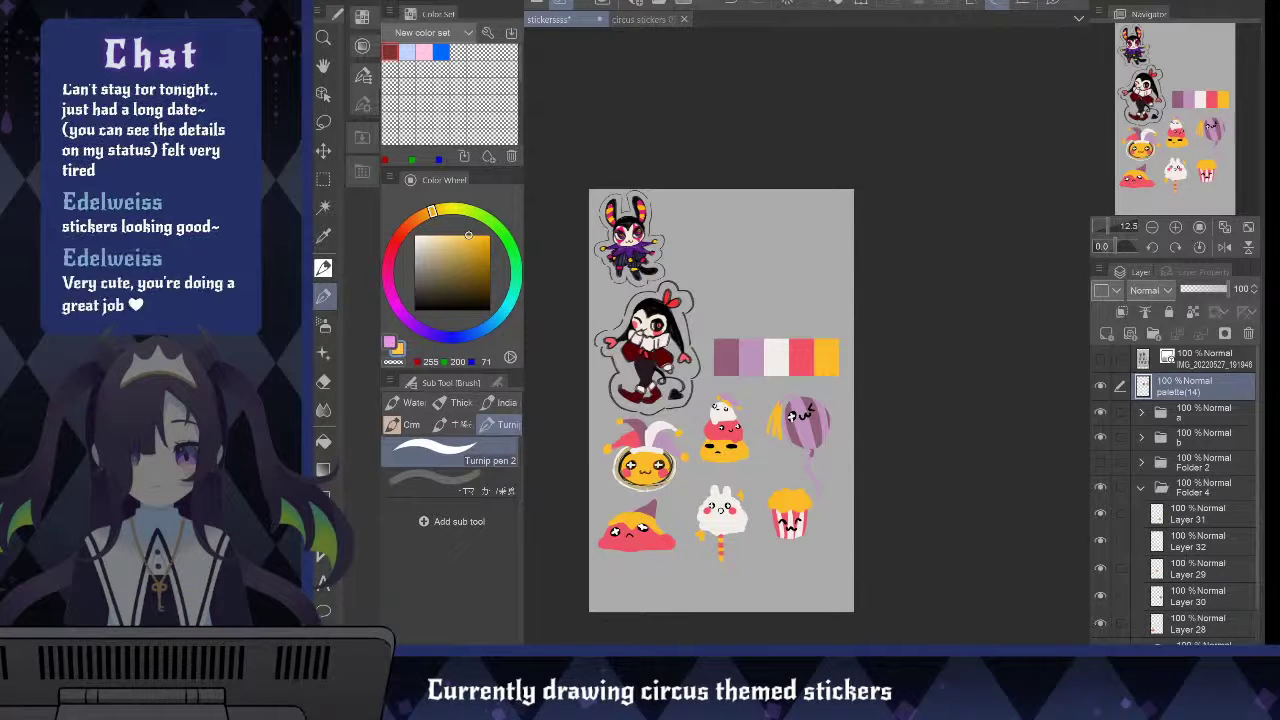
left_click_drag(1195, 386, 1195, 373)
scroll(720, 470, "up", 3)
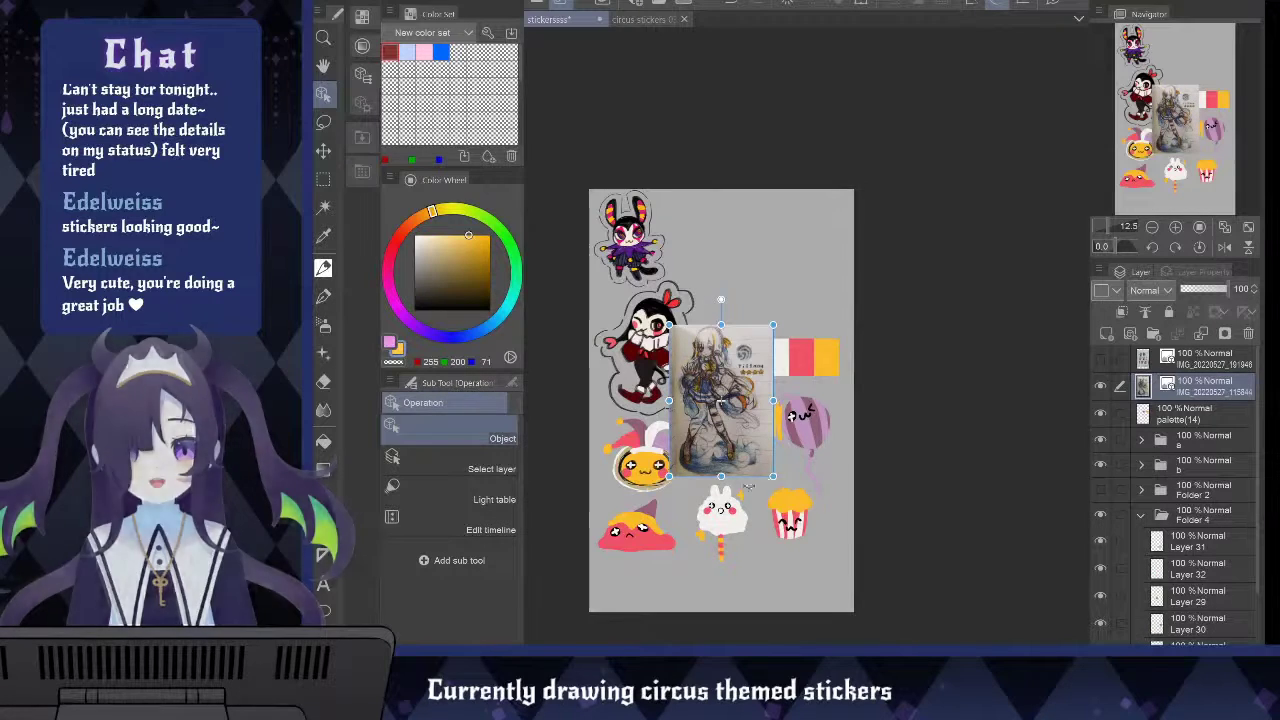
scroll(700, 485, "down", 2)
scroll(670, 500, "up", 2)
scroll(720, 435, "up", 2)
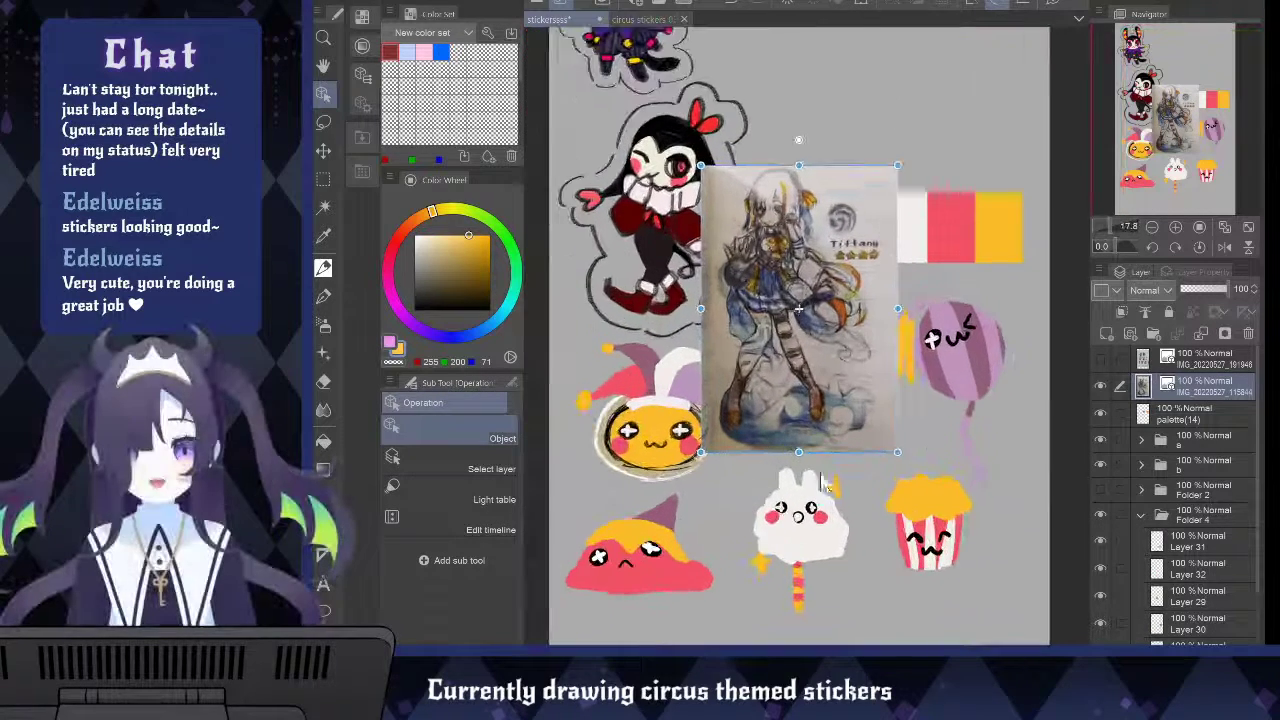
left_click_drag(917, 481, 783, 480)
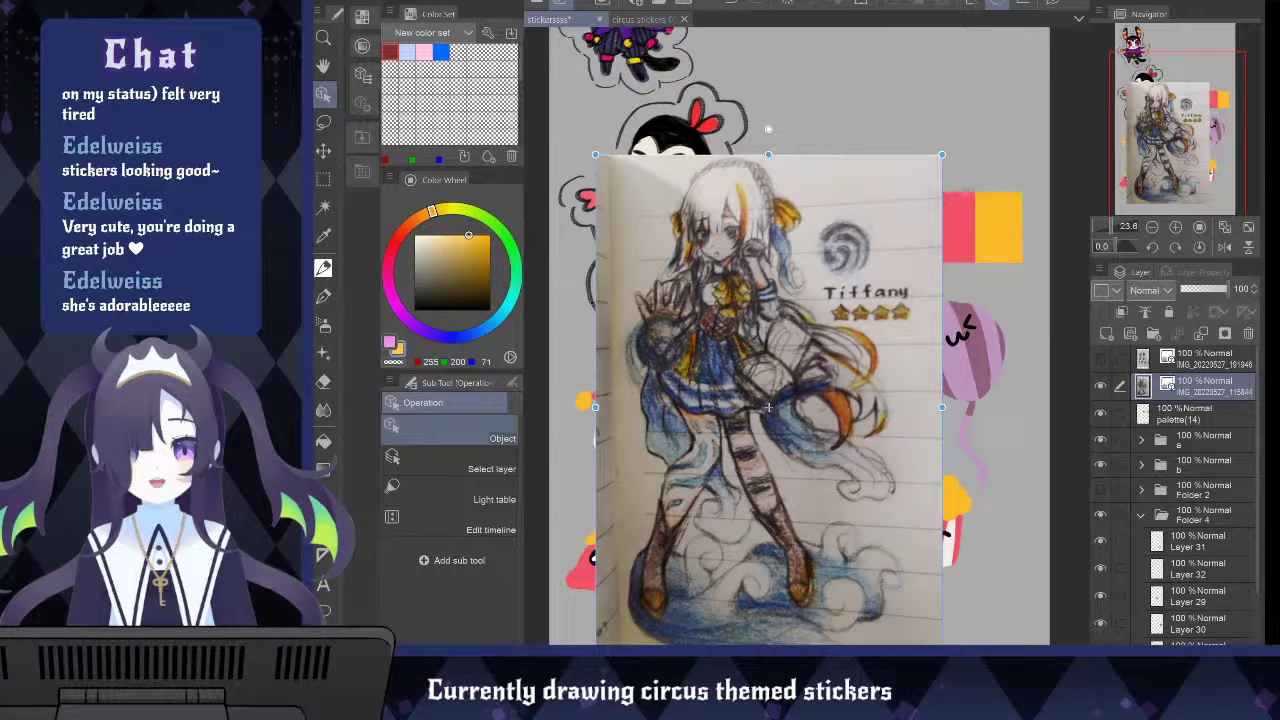
Import the first handwritten character profile photo, enlarge it over the blue-dress drawing, and hide both photo layers
left_click_drag(1200, 386, 1210, 375)
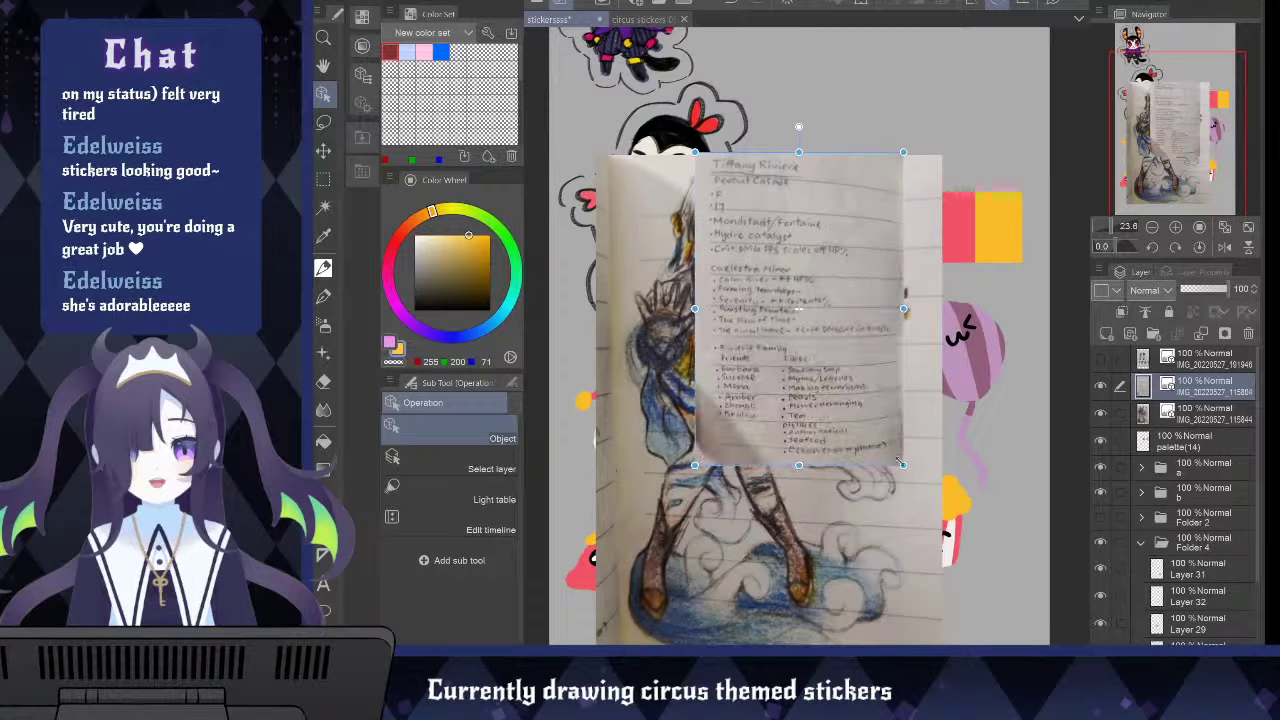
left_click_drag(902, 464, 1054, 691)
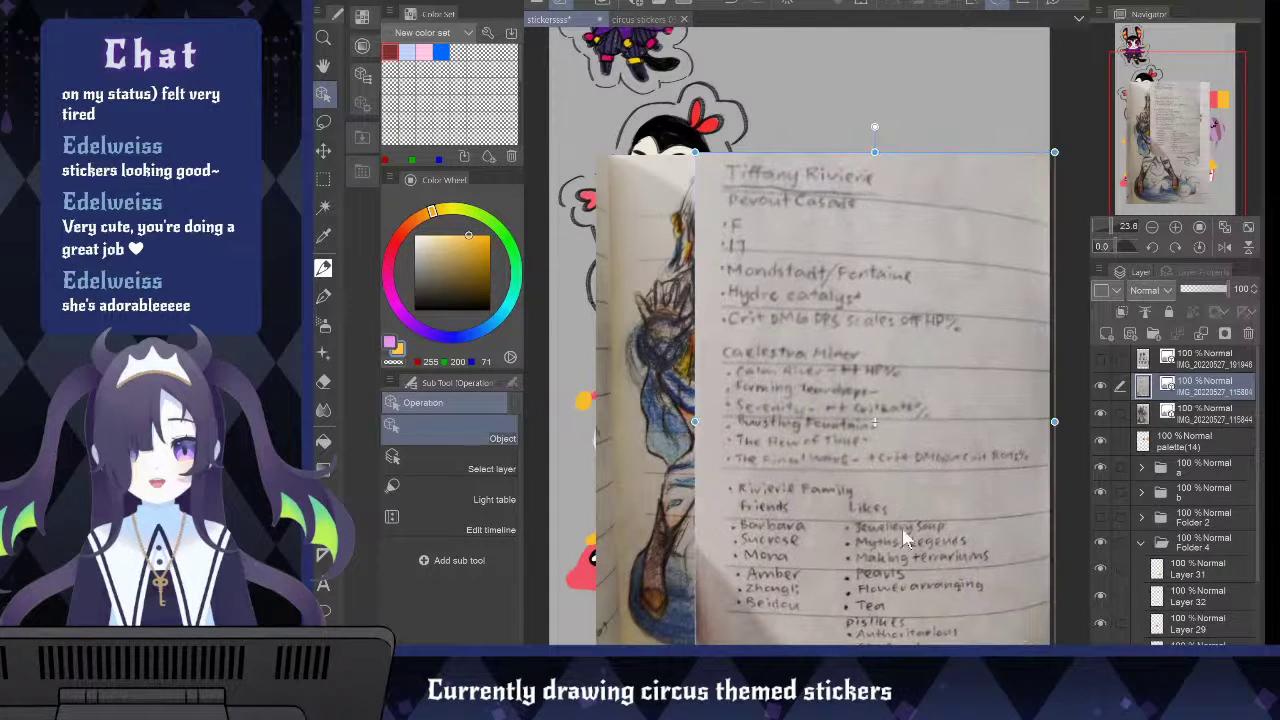
left_click_drag(856, 505, 792, 468)
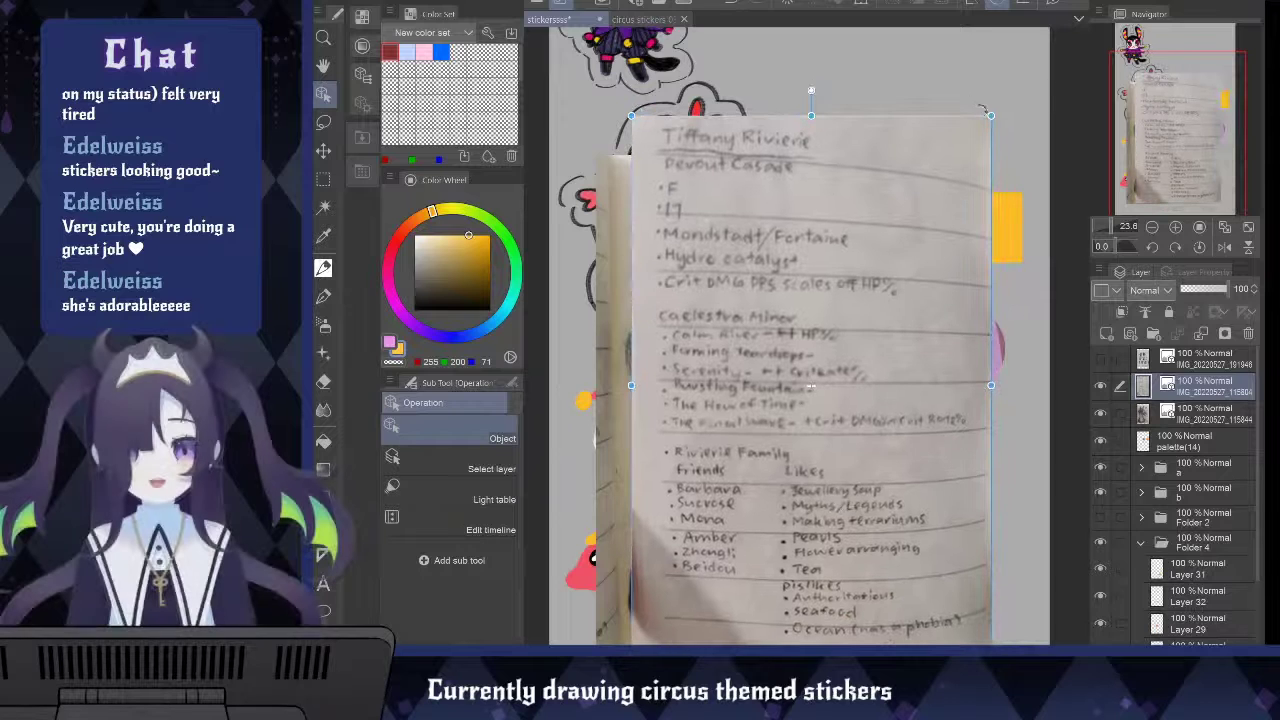
left_click_drag(984, 110, 1040, 82)
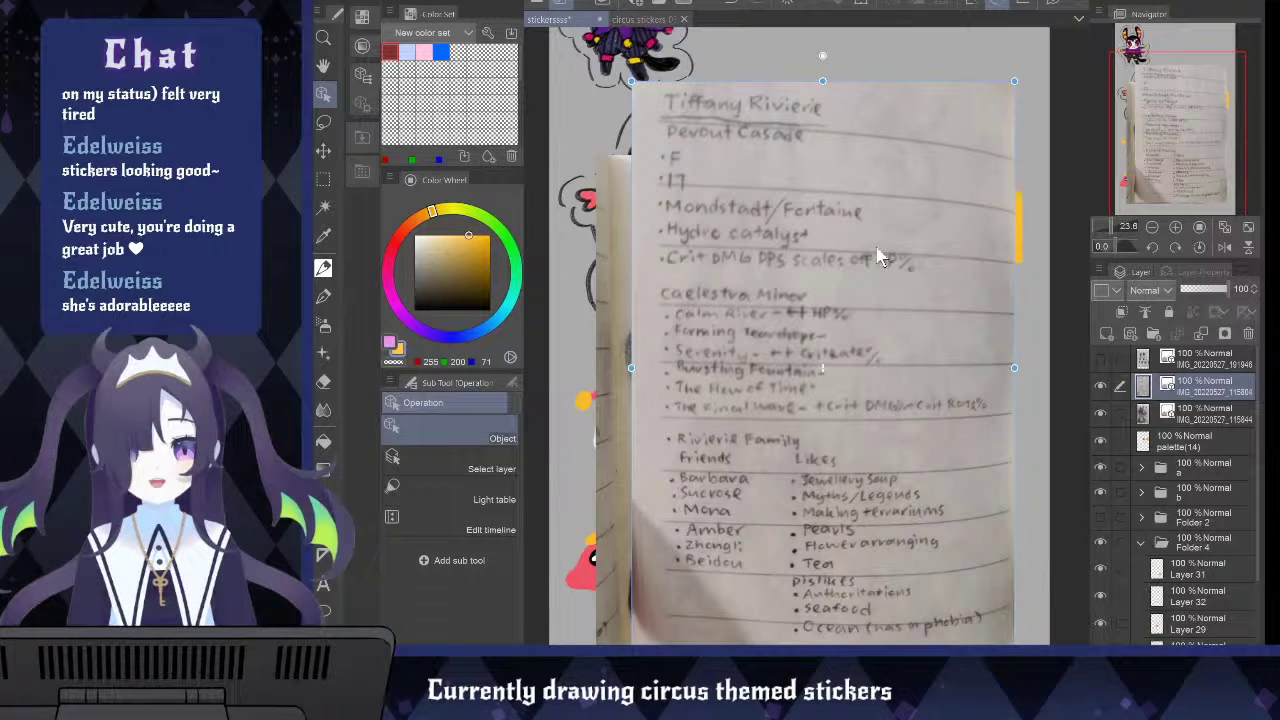
left_click(1102, 384)
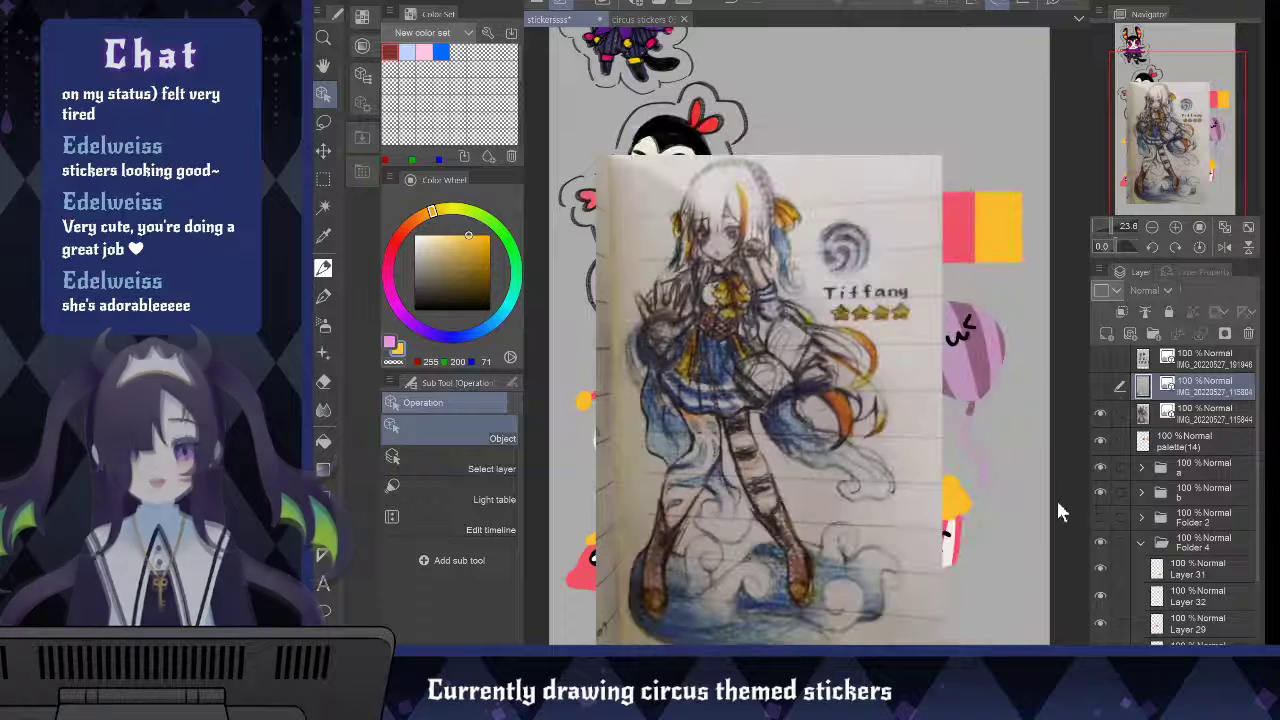
left_click(1101, 416)
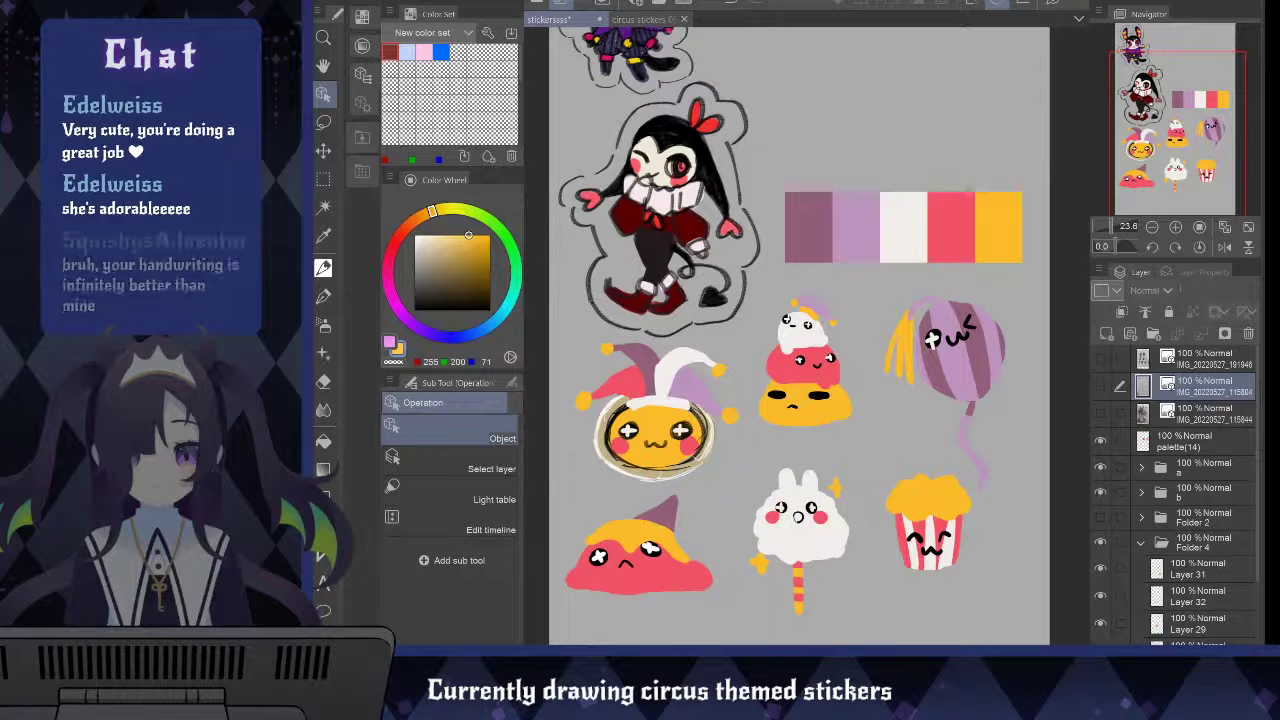
Import the broom character drawing IMG_20220527_115928, enlarge it over the stickers and shift it slightly down and left
mouse_move(1200, 386)
left_mouse_down()
mouse_move(1200, 428)
mouse_move(1200, 372)
mouse_move(1210, 382)
left_mouse_up()
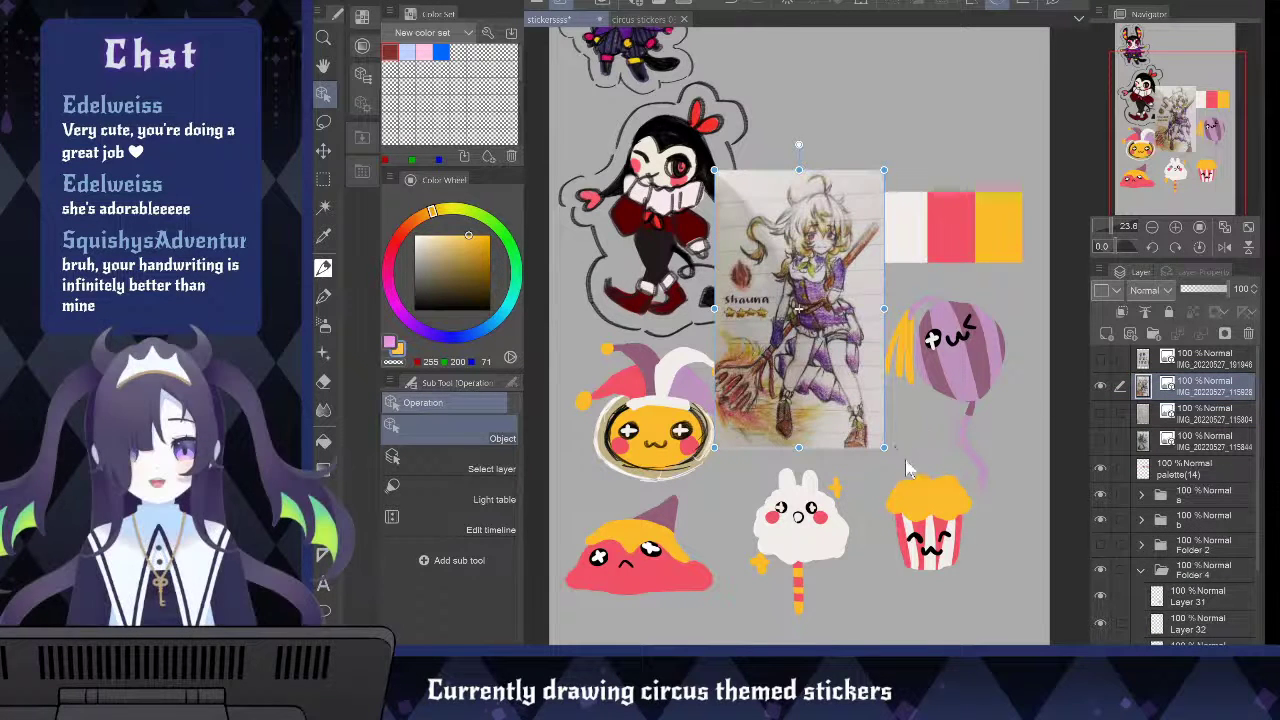
left_click_drag(884, 446, 1006, 646)
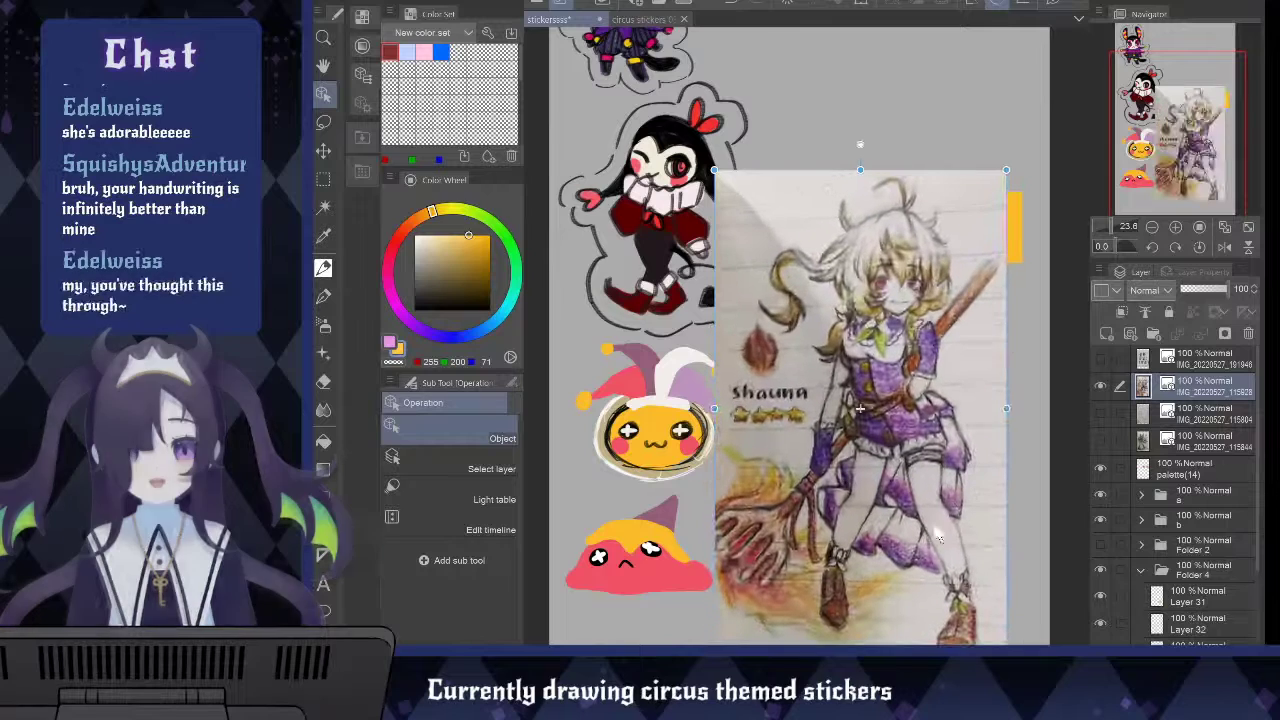
left_click_drag(714, 170, 628, 30)
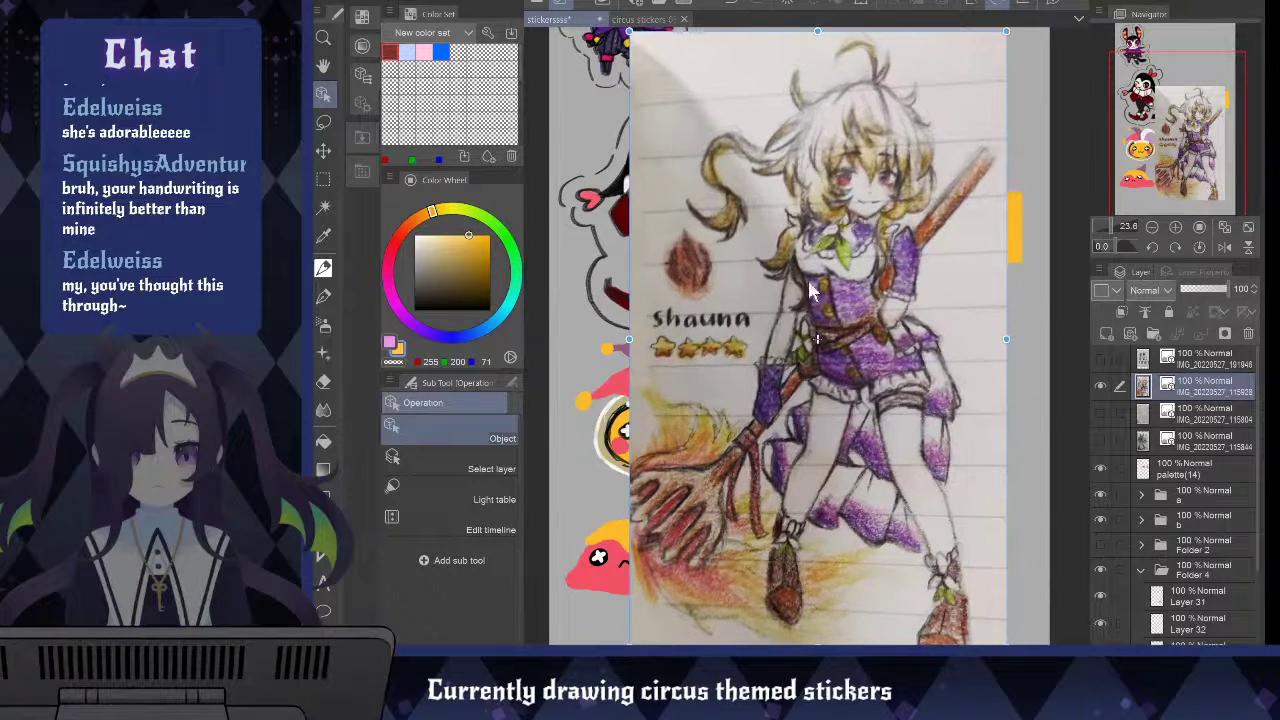
key("k")
left_click_drag(858, 381, 830, 399)
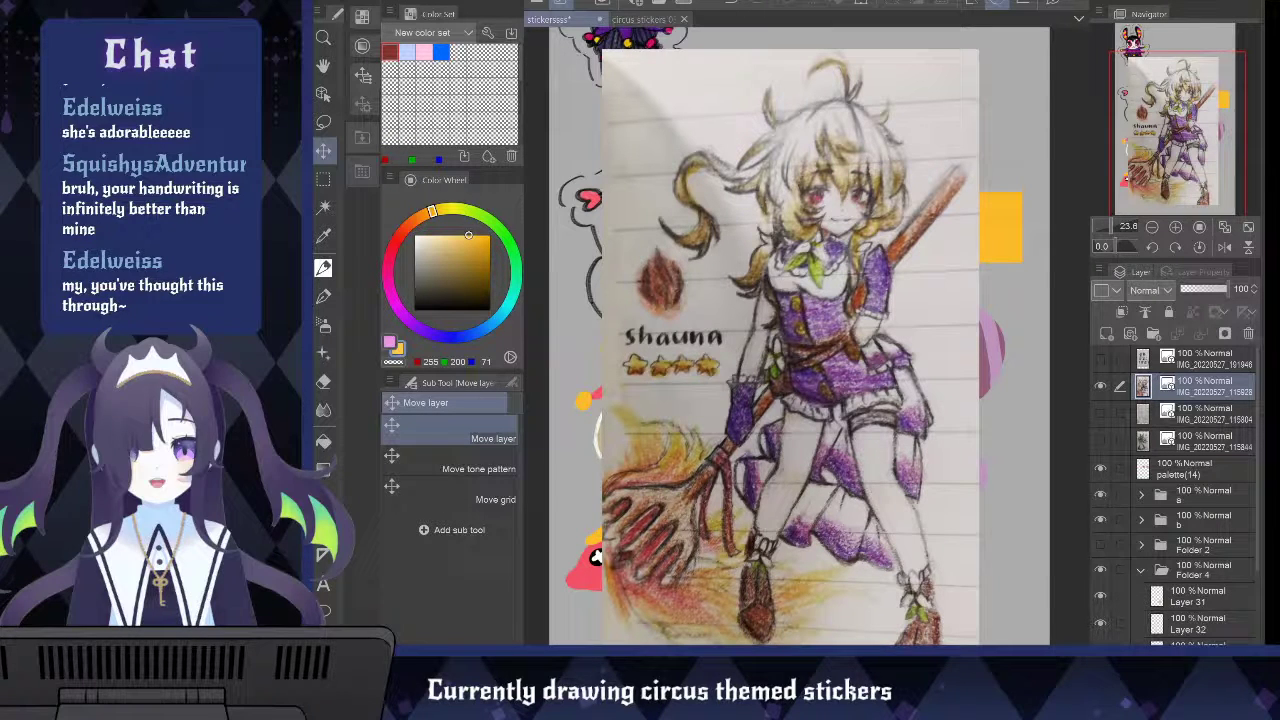
Compare the first handwritten profile with the broom character drawing by toggling their layers, leaving only the drawing visible
left_click(1145, 416)
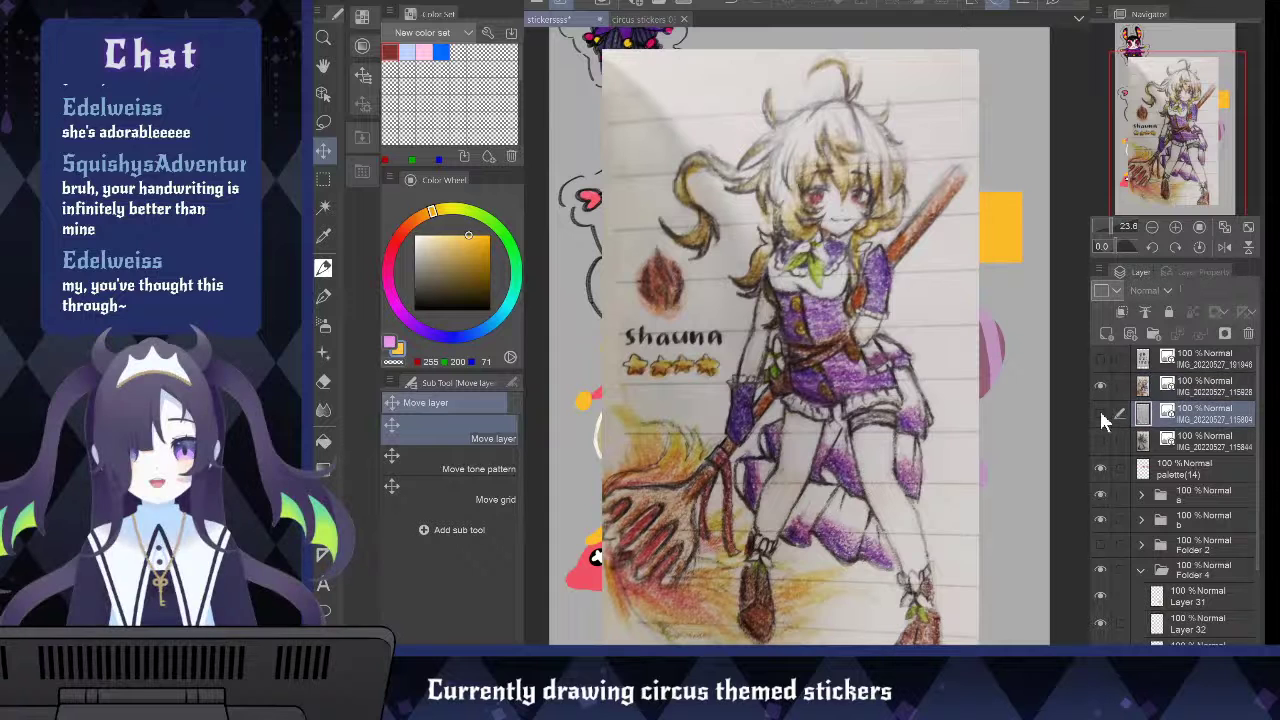
left_click(1101, 416)
left_click(1101, 388)
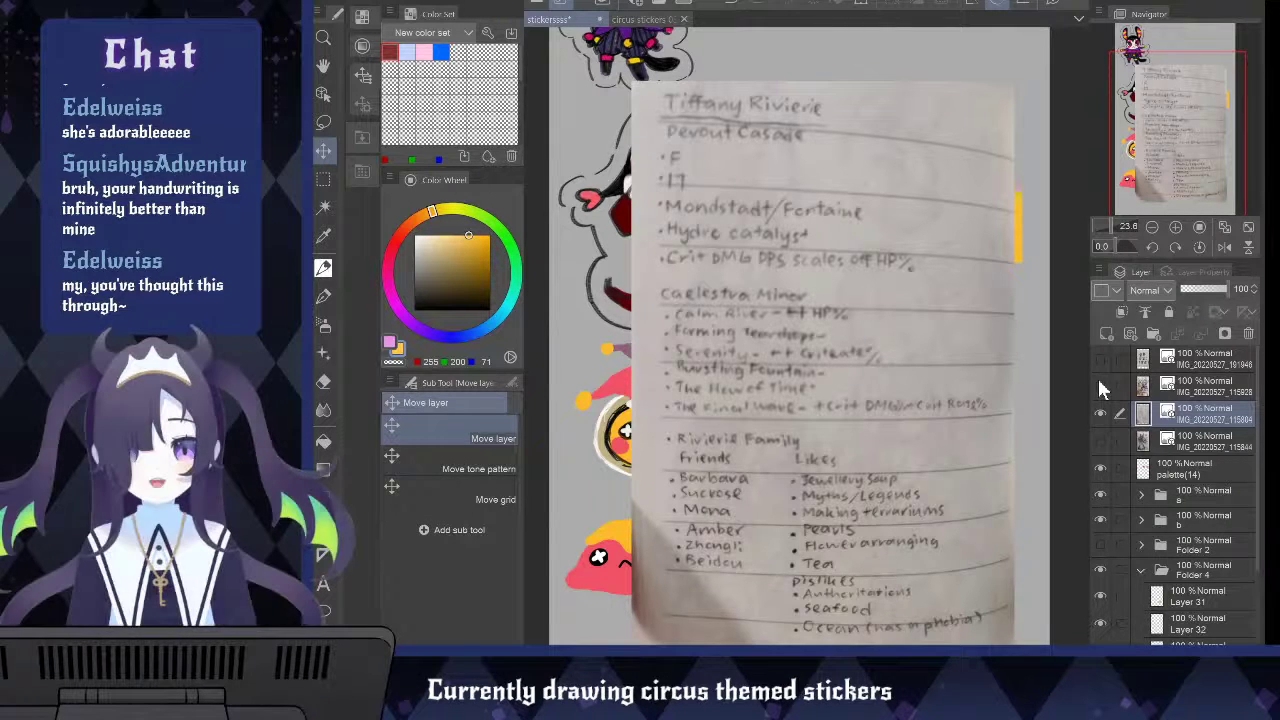
left_click(1100, 385)
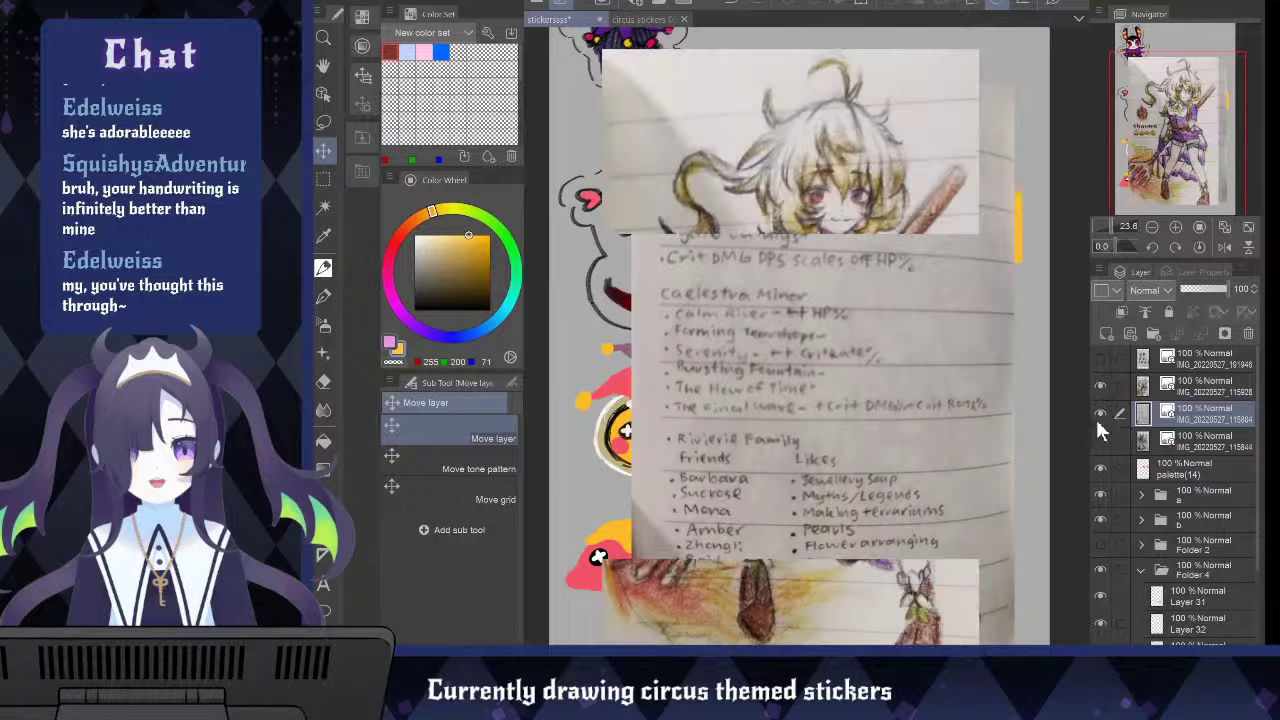
left_click(1100, 413)
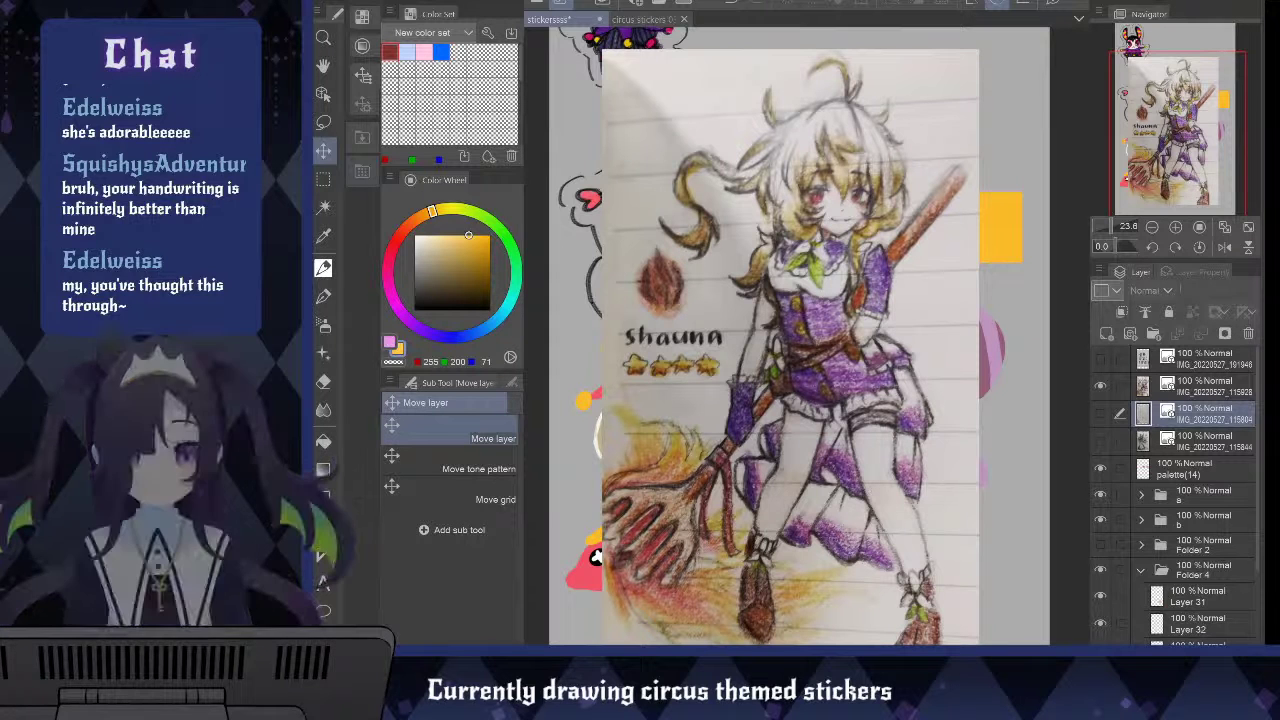
Import the broom character's handwritten profile photo, enlarge and reposition it over the drawing, and hide both photo layers
left_click_drag(1200, 414, 1200, 373)
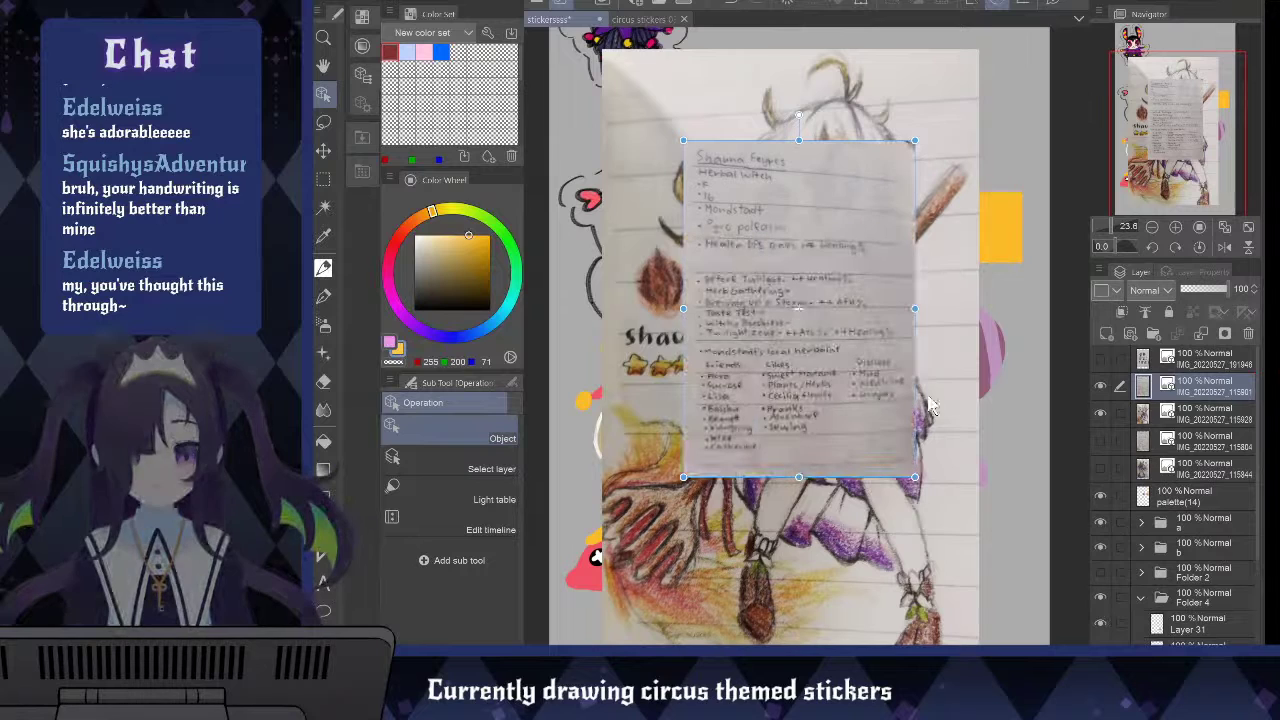
left_click_drag(916, 477, 1069, 700)
left_click_drag(883, 481, 781, 422)
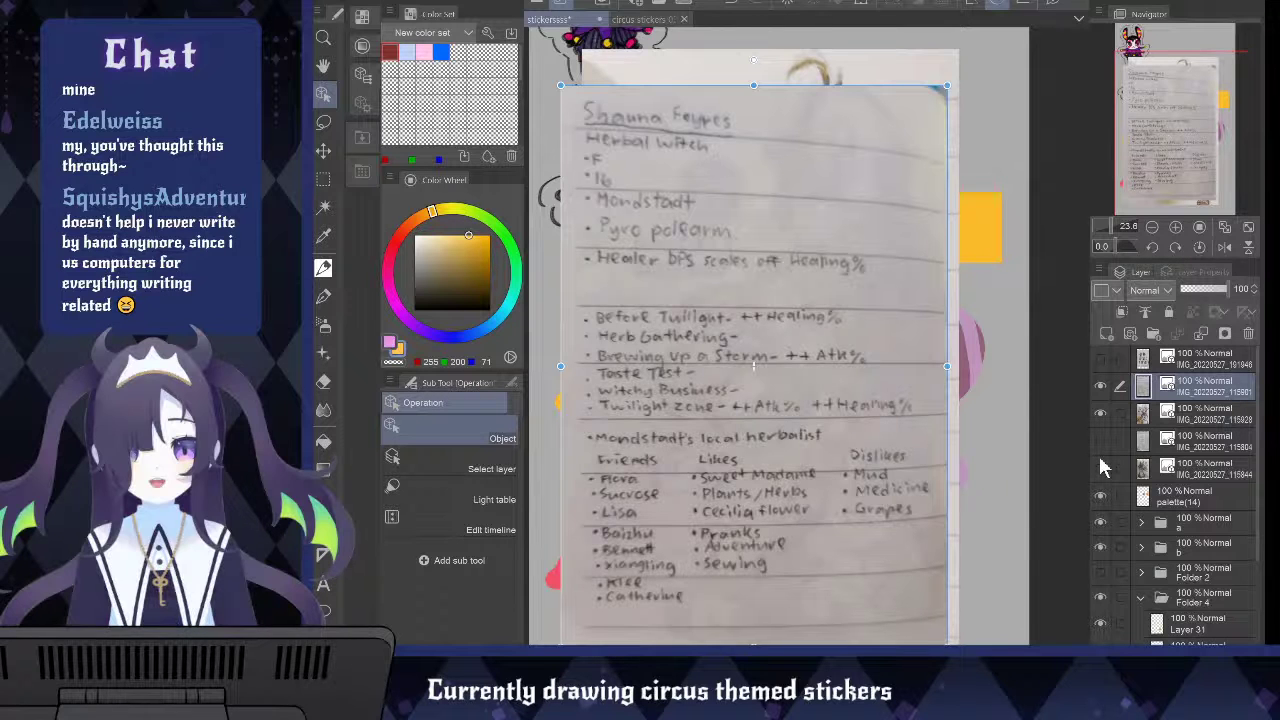
left_click(1102, 388)
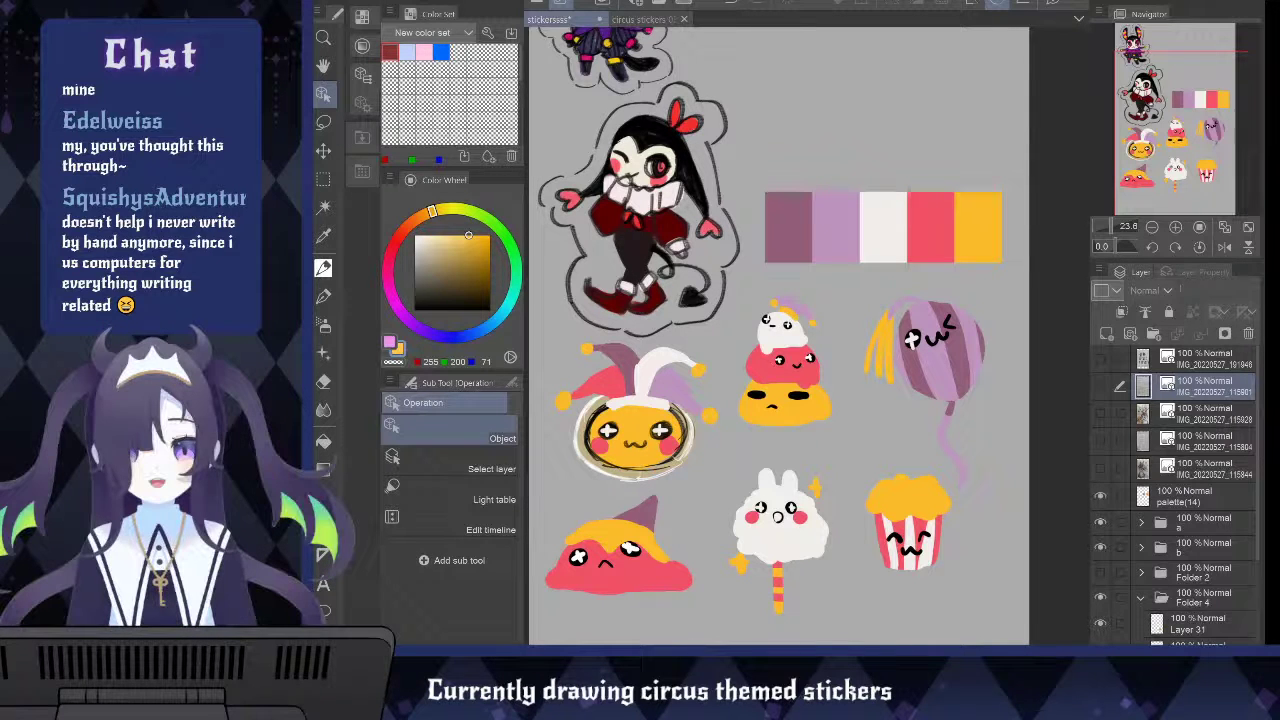
Import the photo of the two characters sitting with an open book and enlarge it over the stickers
mouse_move(1200, 386)
left_mouse_down()
mouse_move(1200, 454)
mouse_move(1200, 348)
mouse_move(1200, 372)
mouse_move(1180, 372)
left_mouse_up()
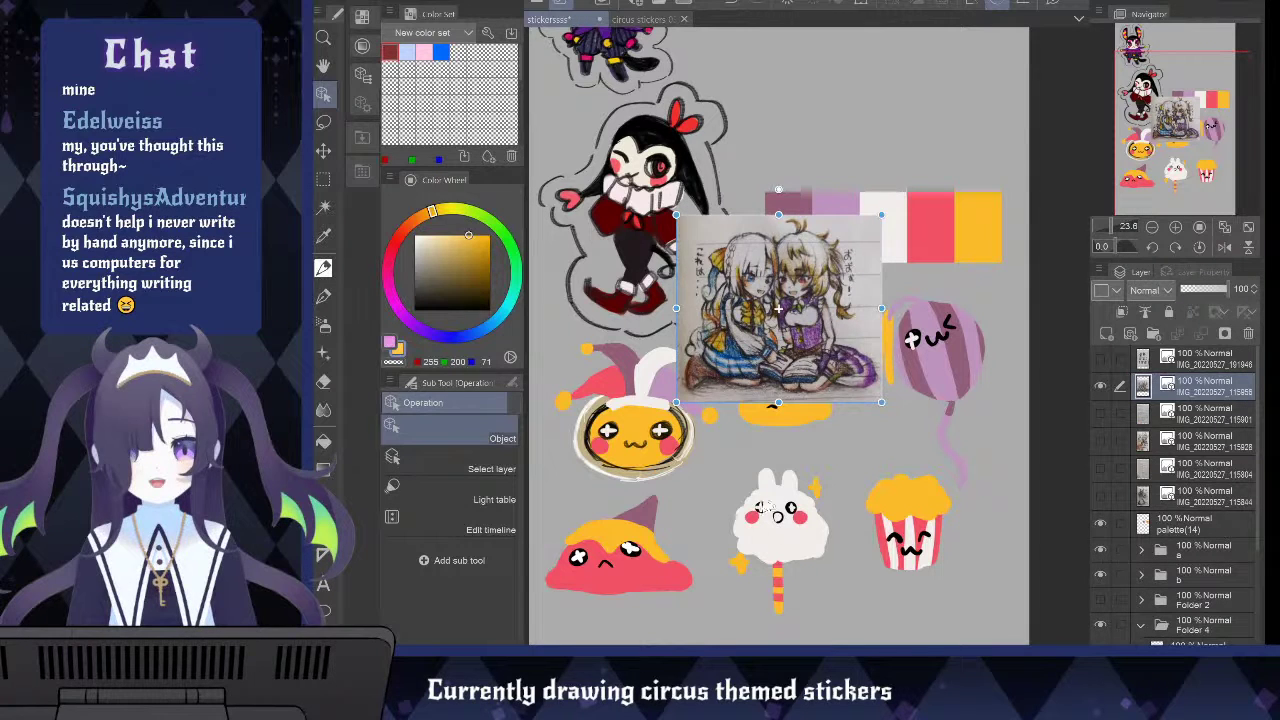
left_click_drag(879, 403, 1062, 605)
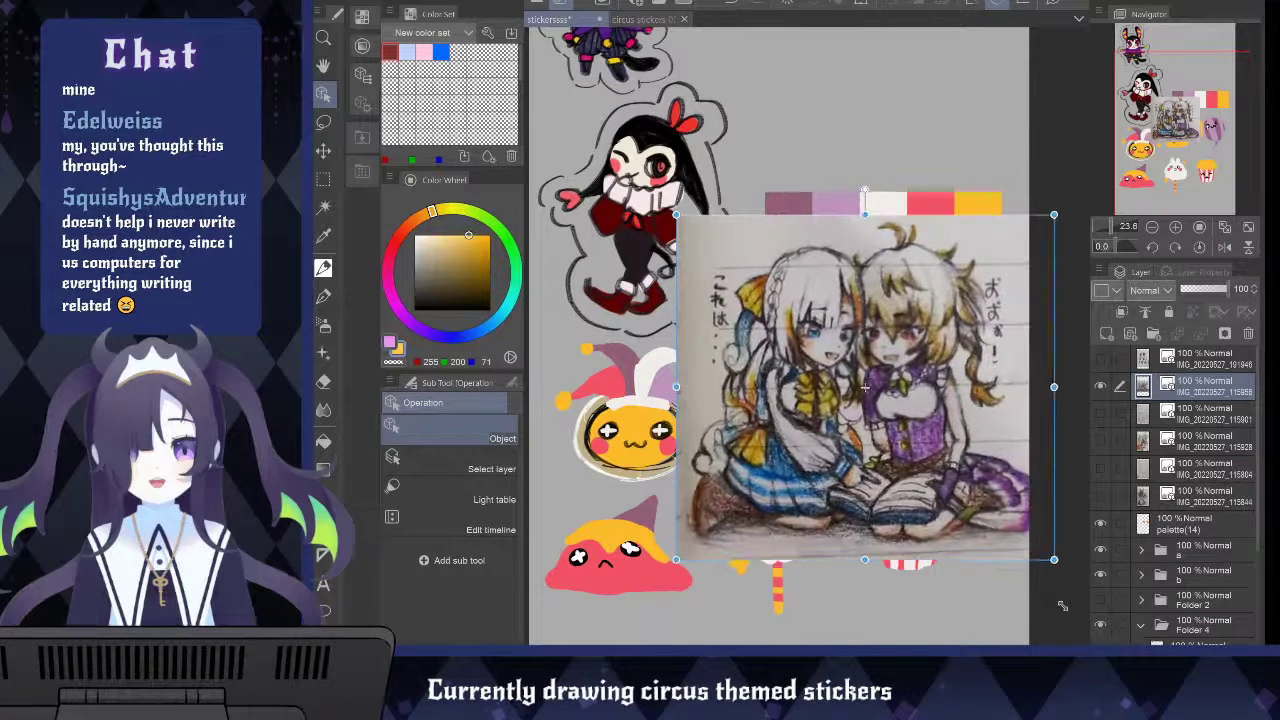
Reposition and enlarge the photo of the two seated characters over the stickers, and hide its layer
mouse_move(910, 459)
left_mouse_down()
mouse_move(858, 493)
mouse_move(796, 504)
left_mouse_up()
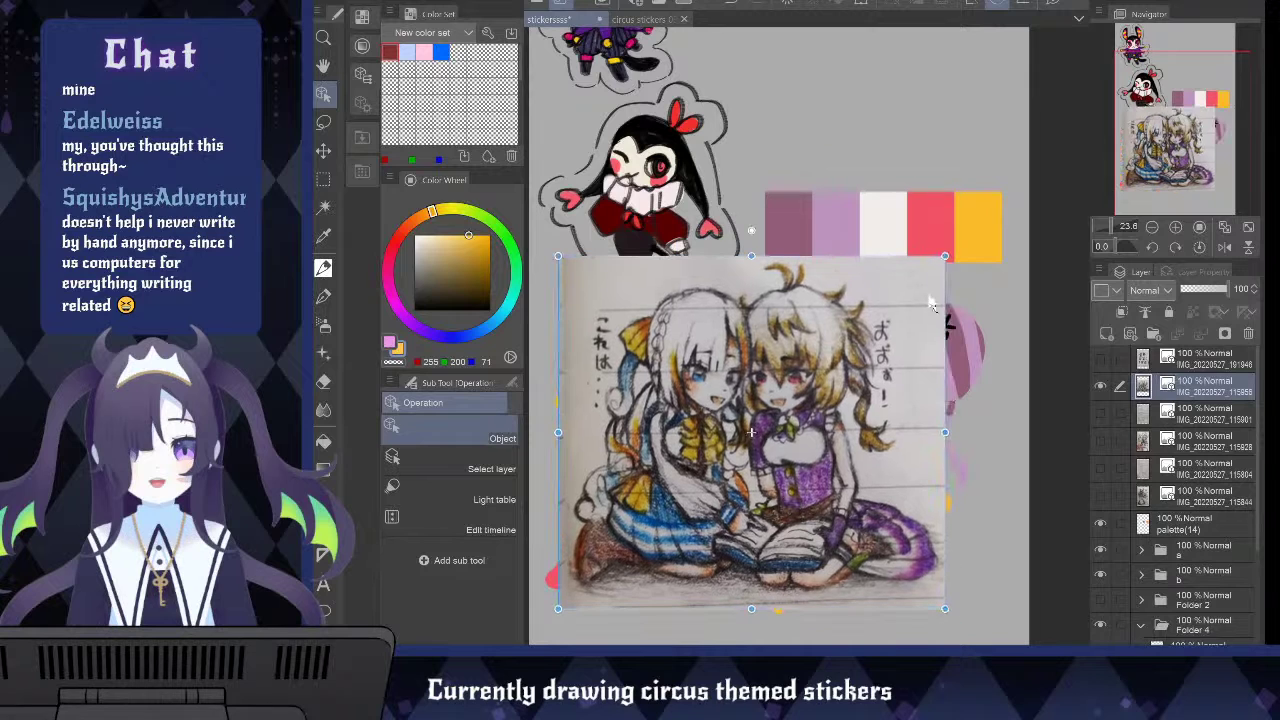
left_click_drag(944, 256, 992, 211)
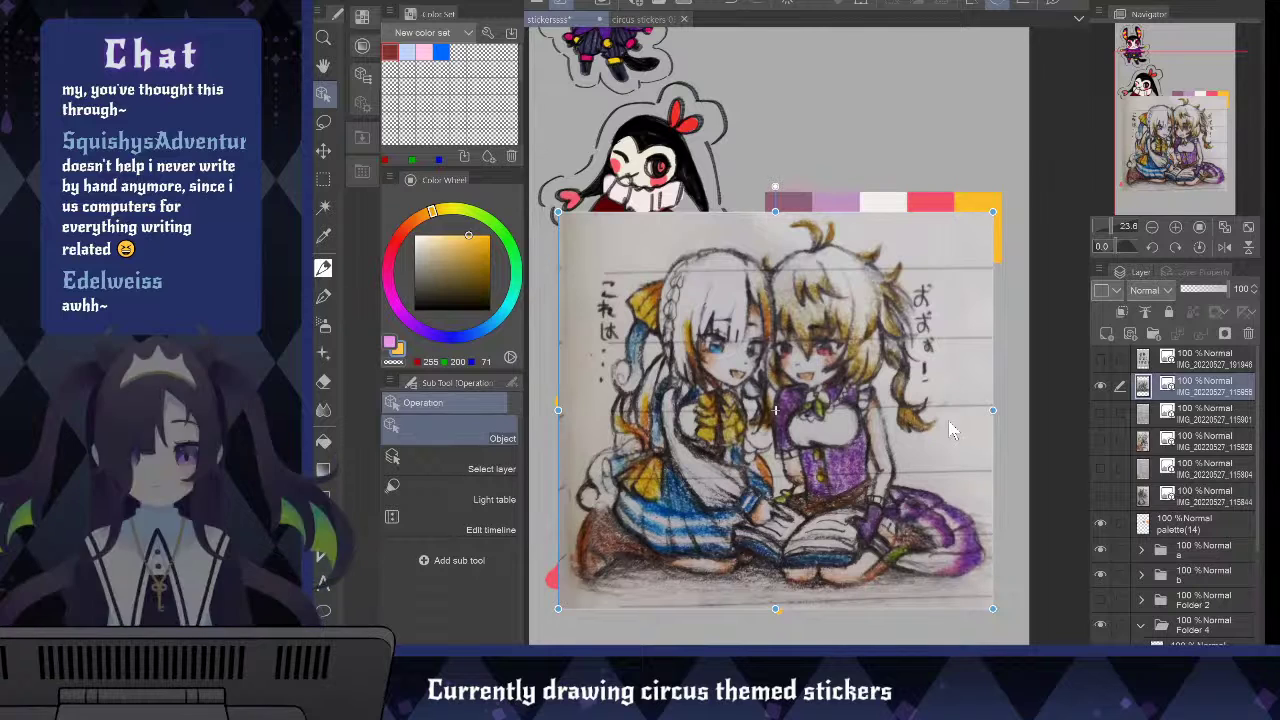
left_click(1100, 386)
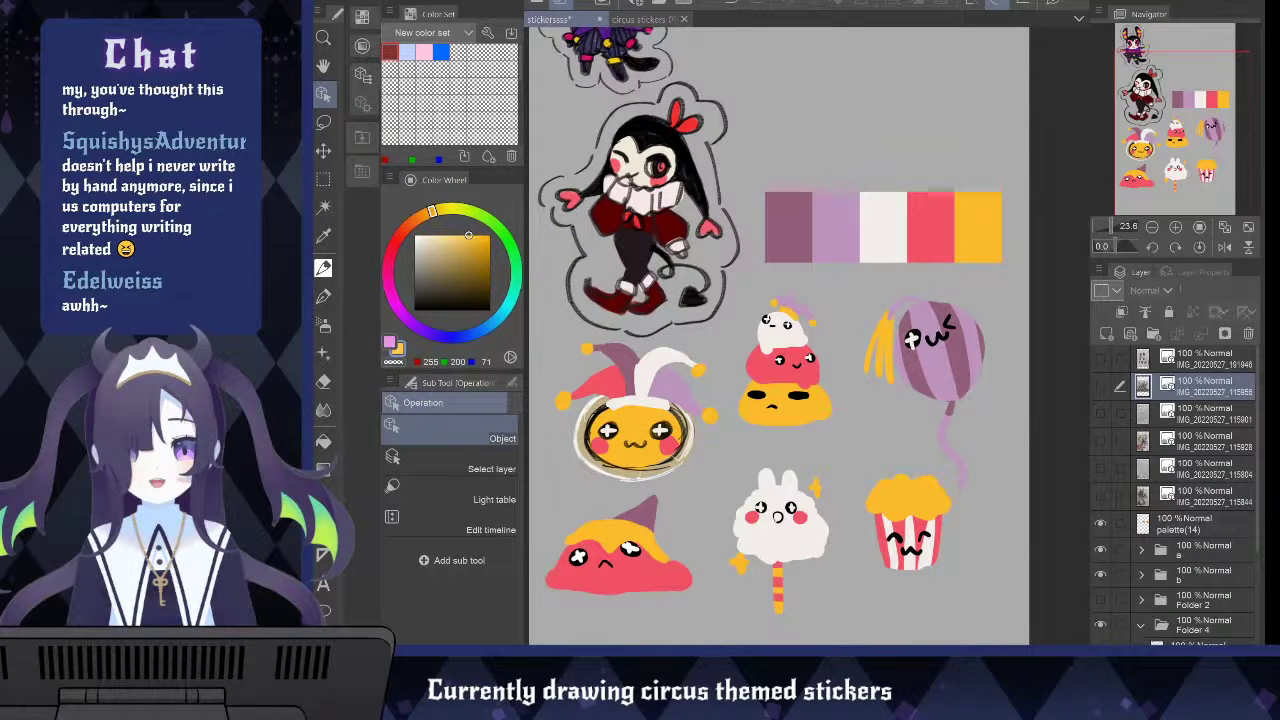
Import the fox-eared character drawing IMG_20220527_120039, enlarge it over the stickers and shift it slightly down and left
left_click_drag(1200, 388, 1204, 378)
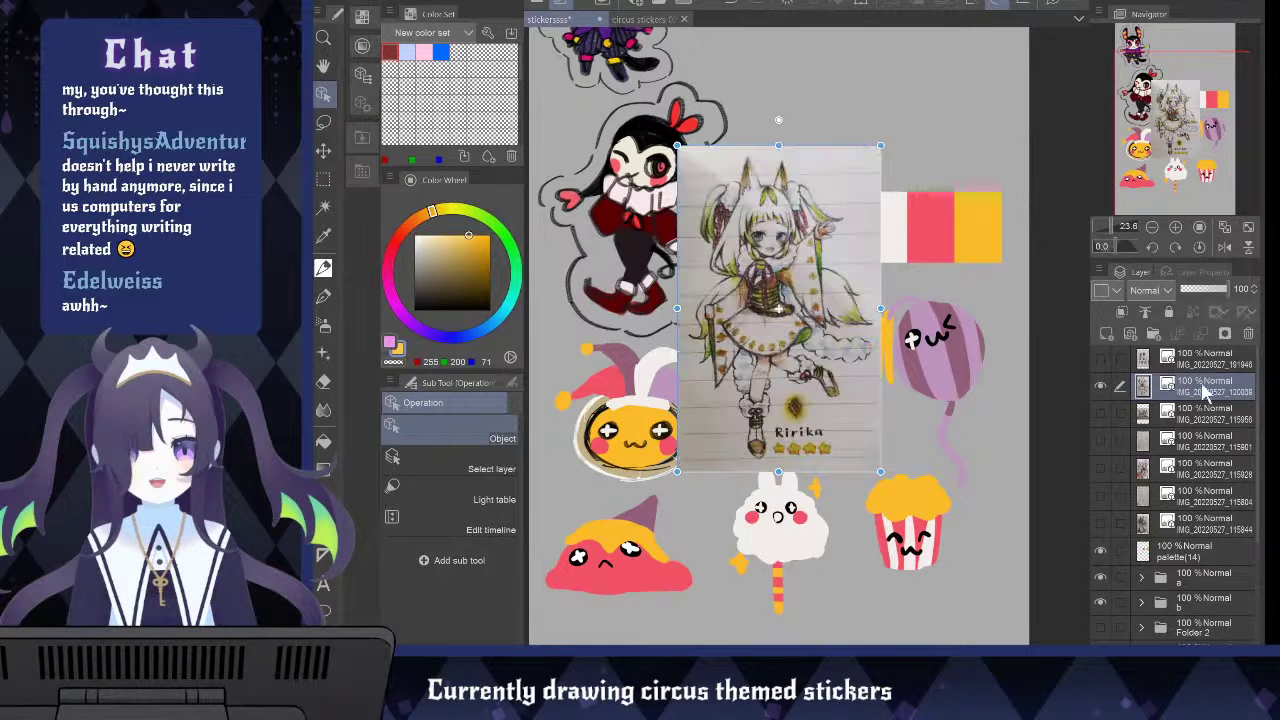
left_click_drag(881, 470, 991, 646)
left_click_drag(874, 396, 817, 391)
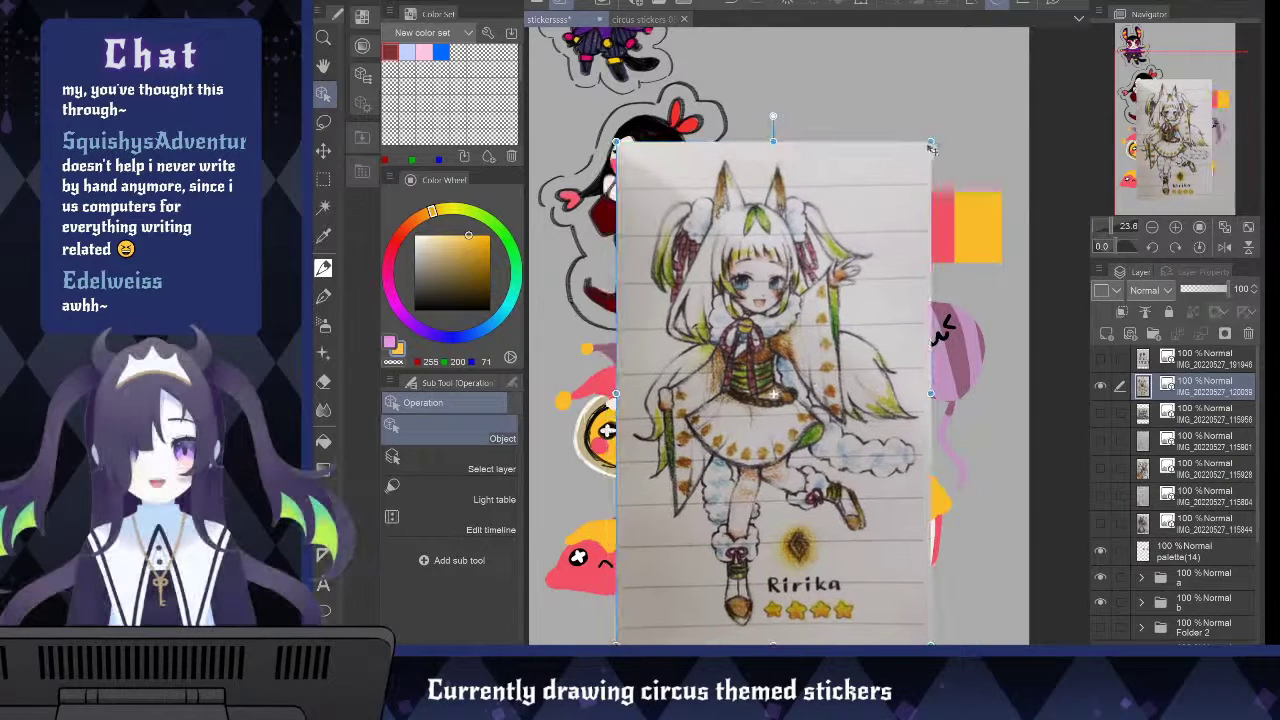
left_click_drag(931, 143, 979, 64)
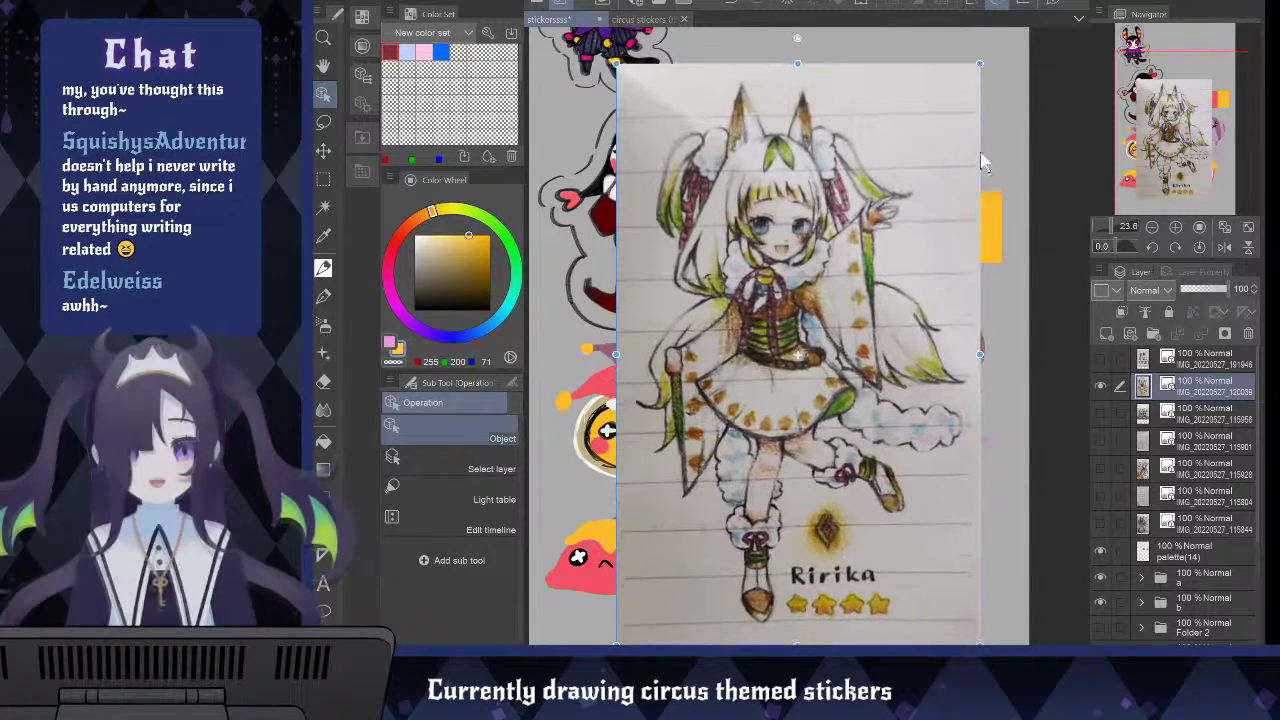
left_click_drag(893, 247, 862, 262)
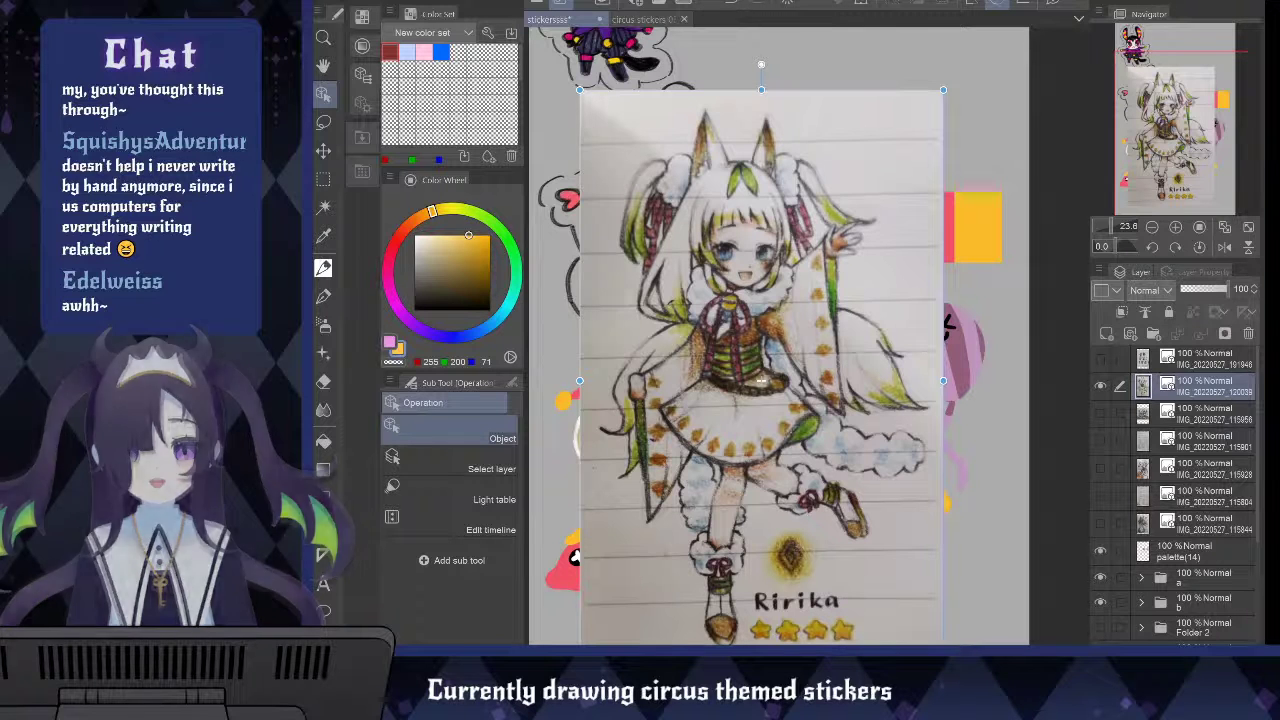
Import the fox-eared character's handwritten profile IMG_20220527_120017, enlarge it over the drawing, and hide the profile layer
mouse_move(1200, 386)
left_mouse_down()
mouse_move(1200, 399)
mouse_move(1200, 372)
left_mouse_up()
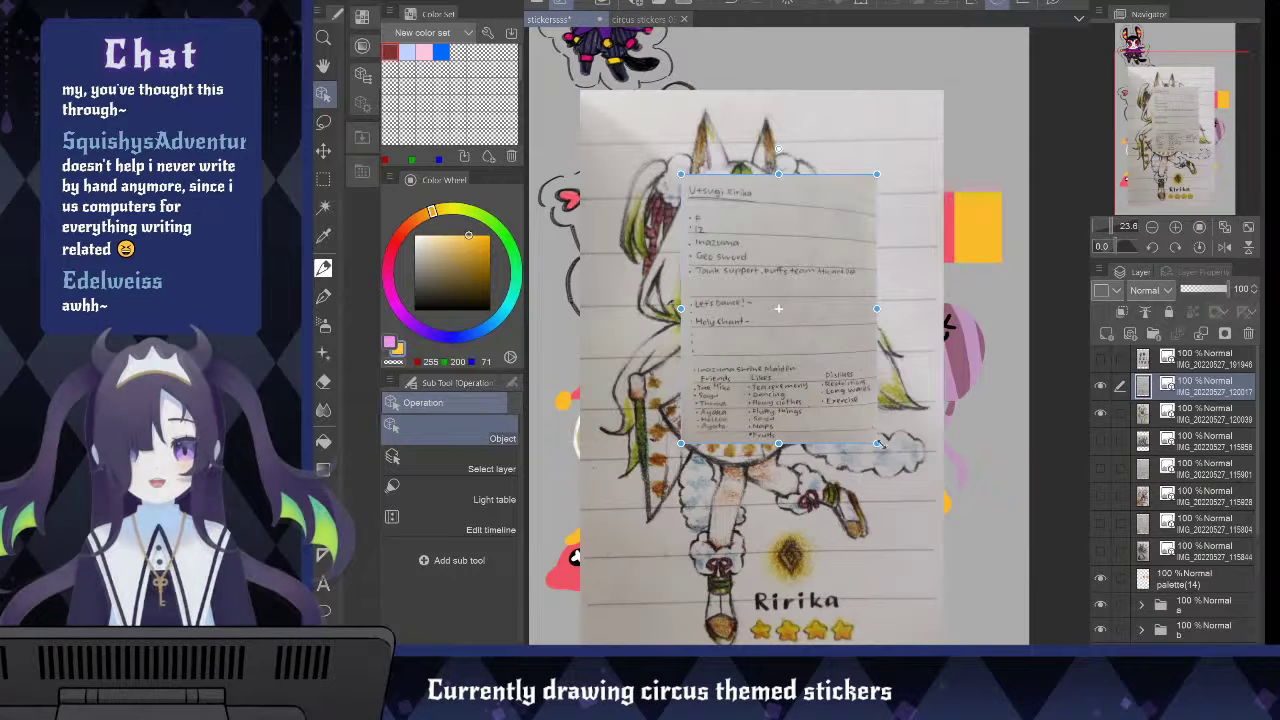
left_click_drag(878, 444, 995, 606)
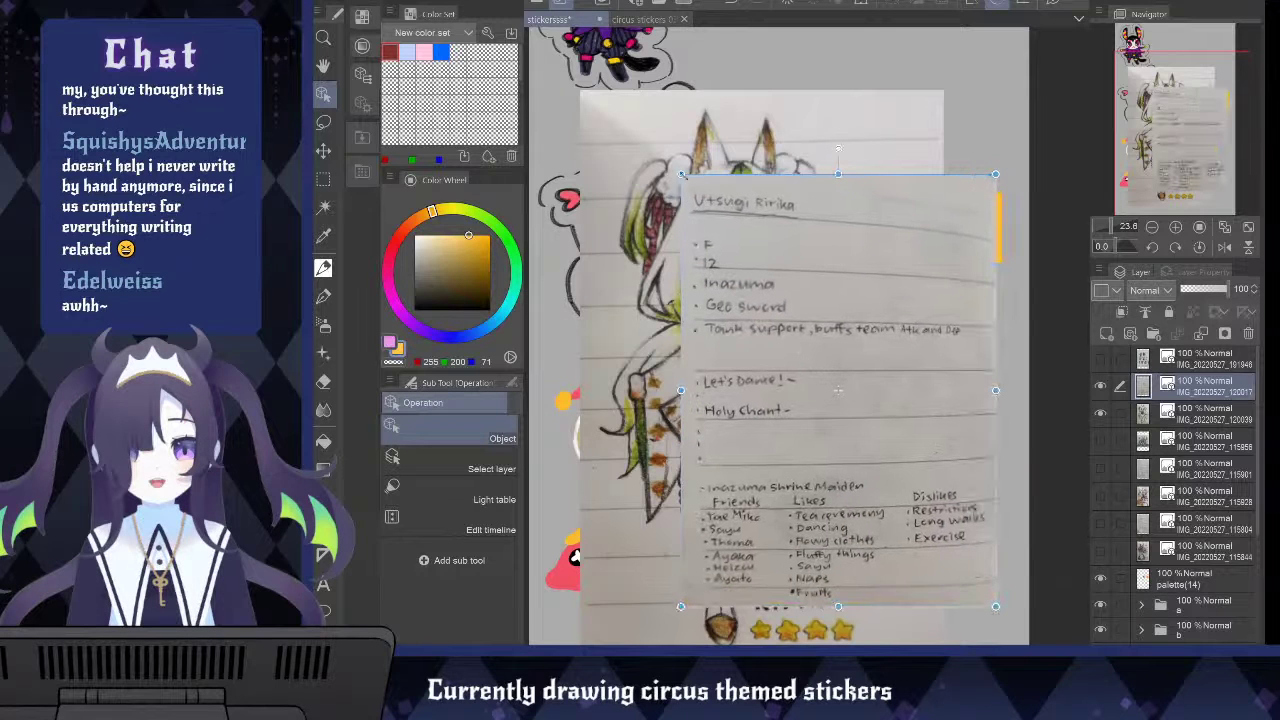
left_click_drag(680, 175, 622, 93)
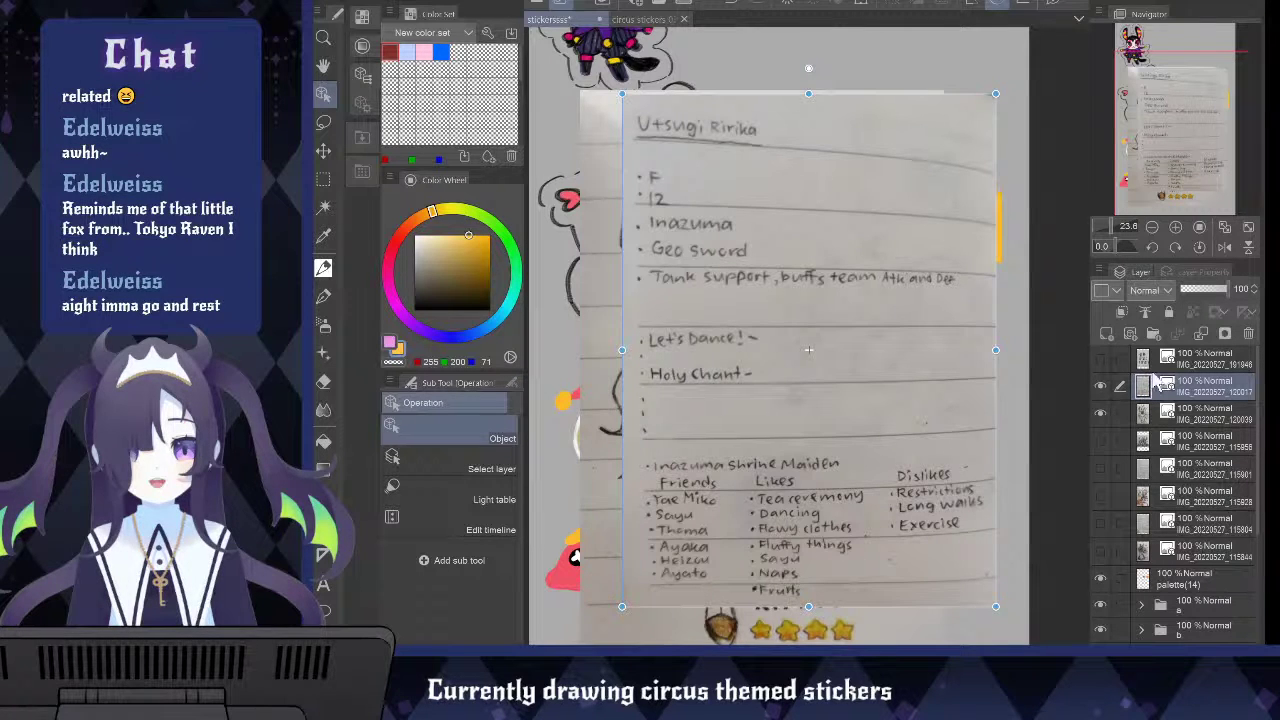
left_click(1102, 388)
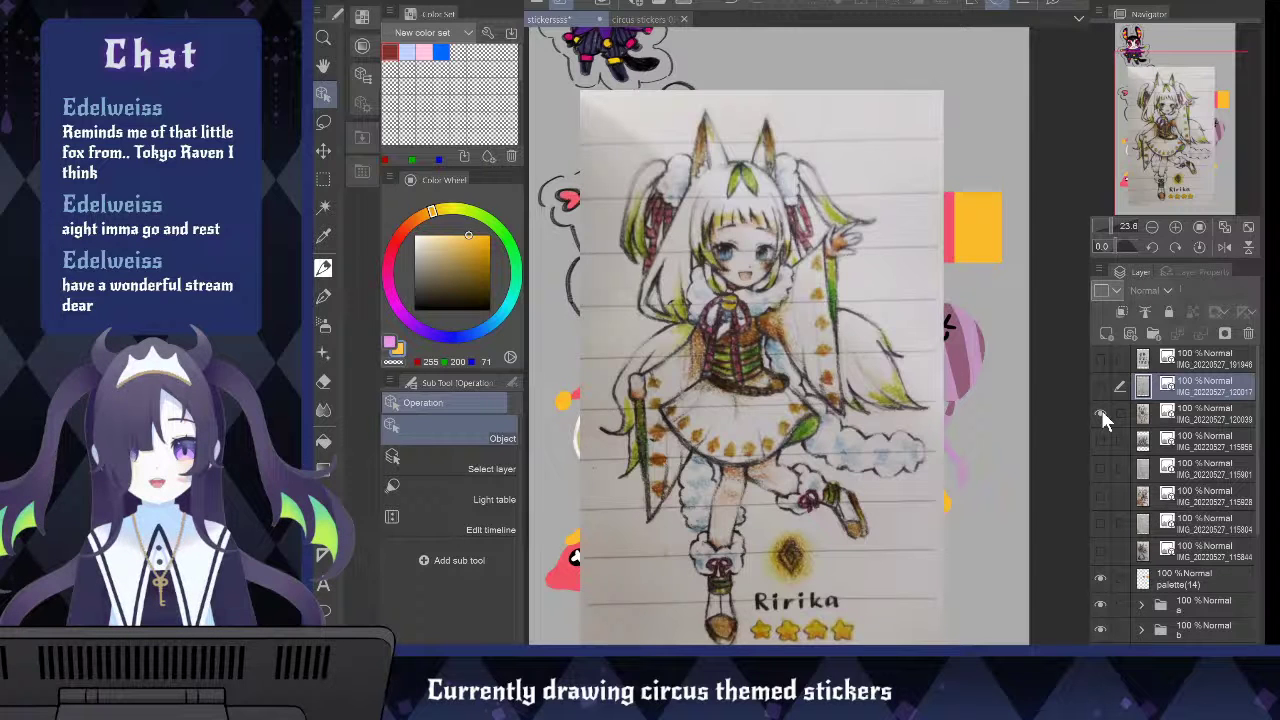
Delete all the imported notebook photo layers between IMG_20220527_191946 and the palette layer
left_click(1248, 333)
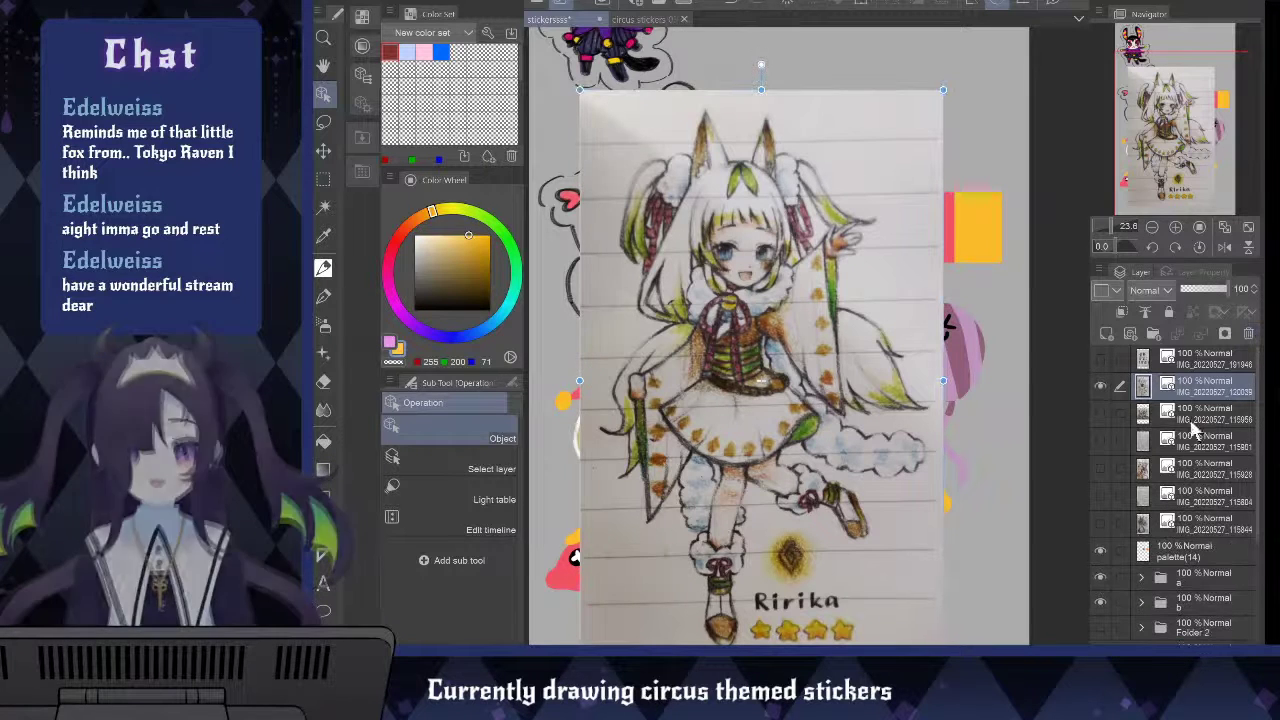
left_click(1213, 468)
left_click(1230, 382)
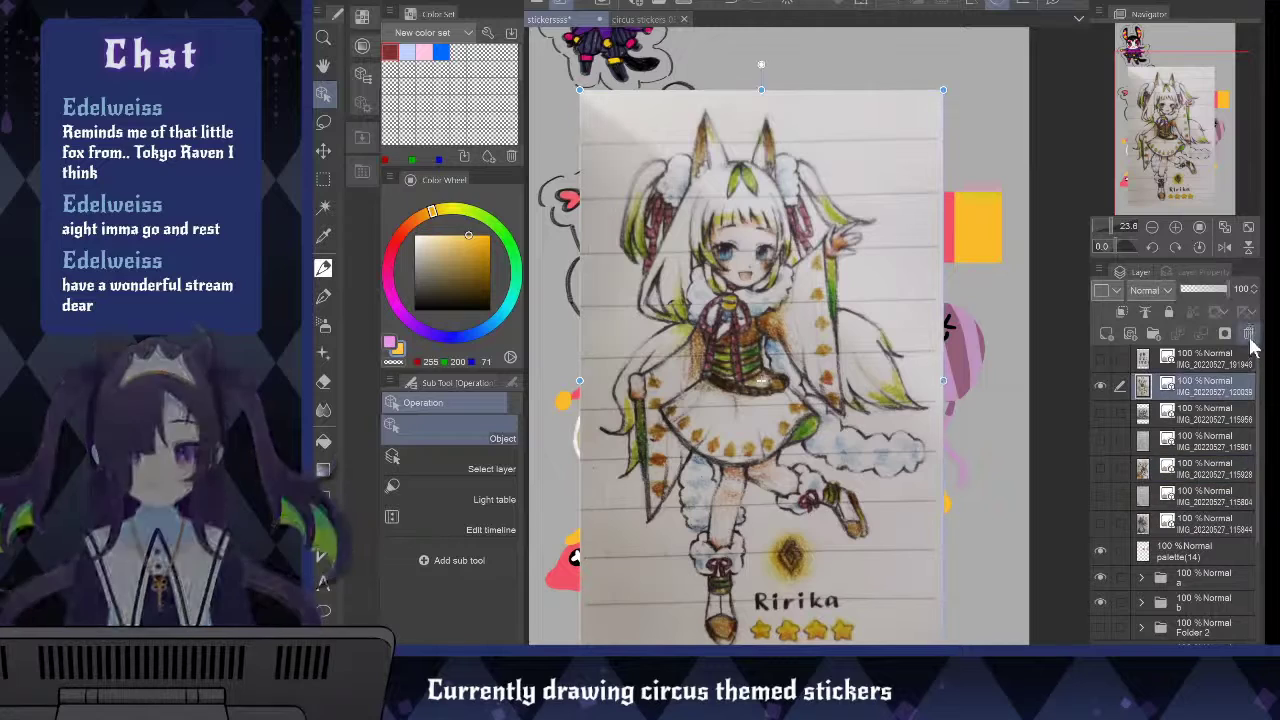
left_click(1248, 334)
left_click(1248, 334)
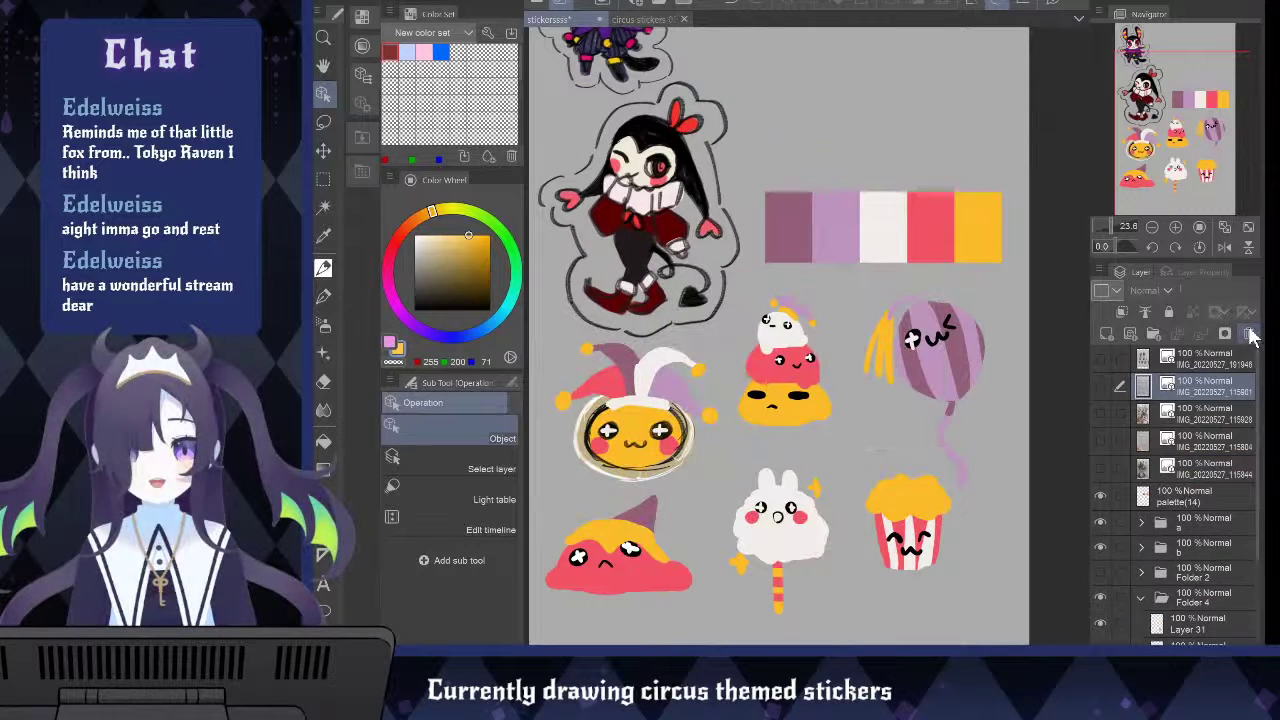
left_click(1248, 333)
left_click(1248, 333)
left_click(1248, 333)
left_click(1248, 333)
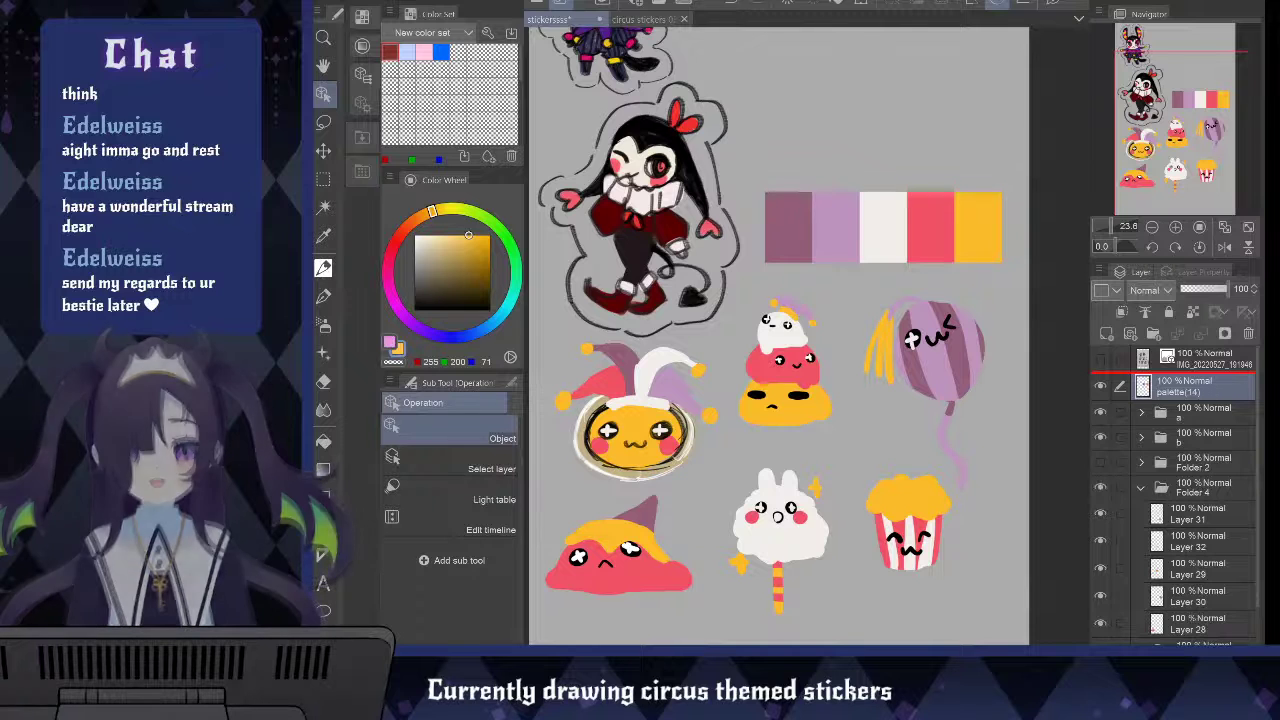
Import the pink plush photo, move it down and left over the stickers, and delete its layer
key("ctrl+v")
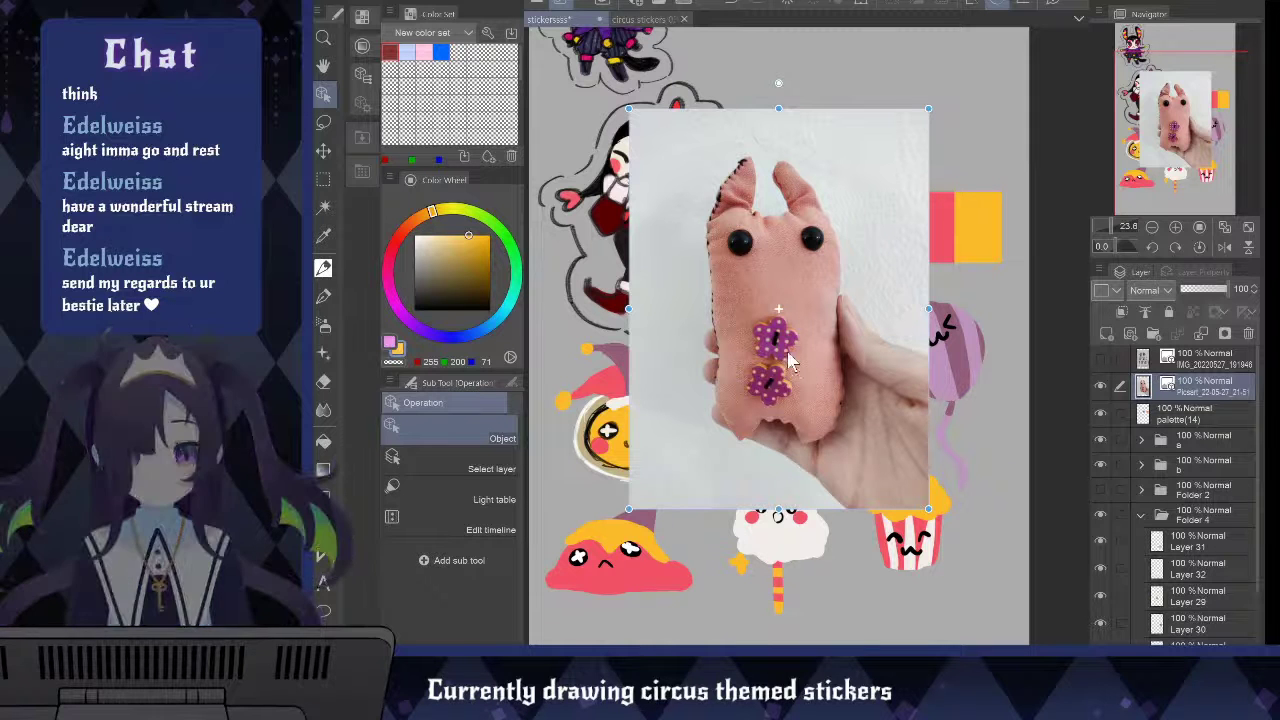
key("k")
left_click_drag(800, 338, 742, 414)
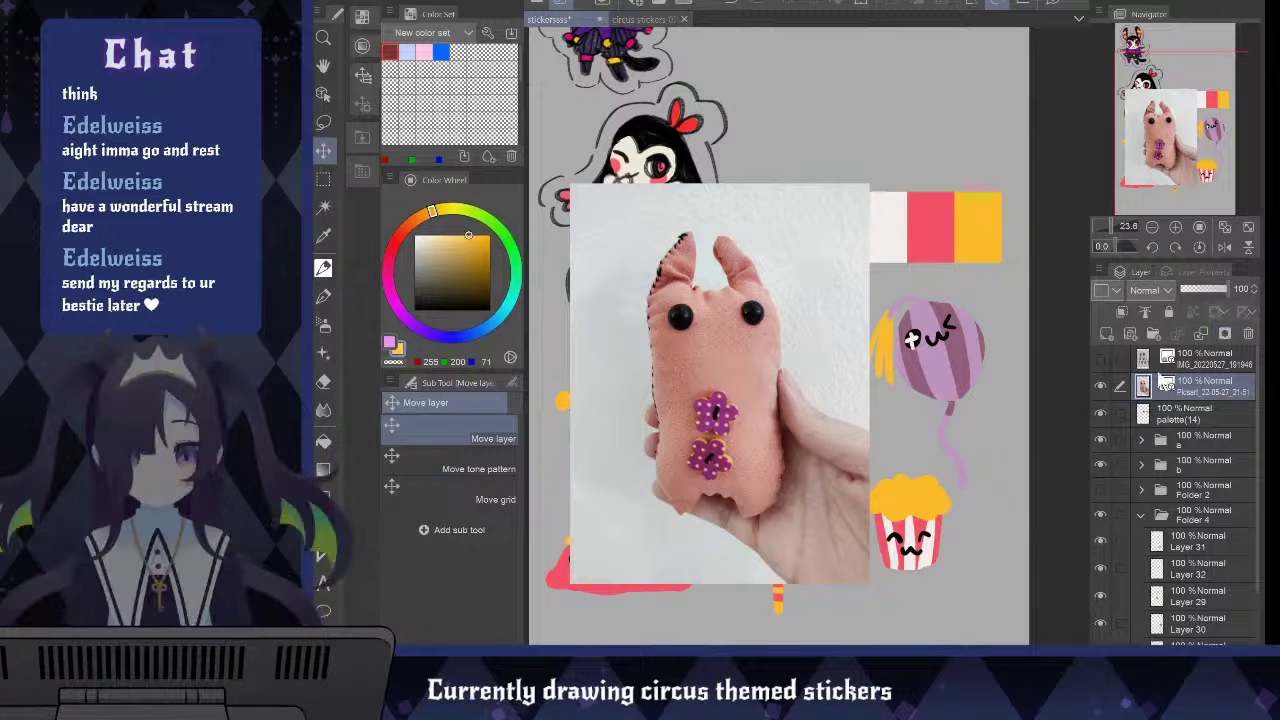
left_click(1248, 333)
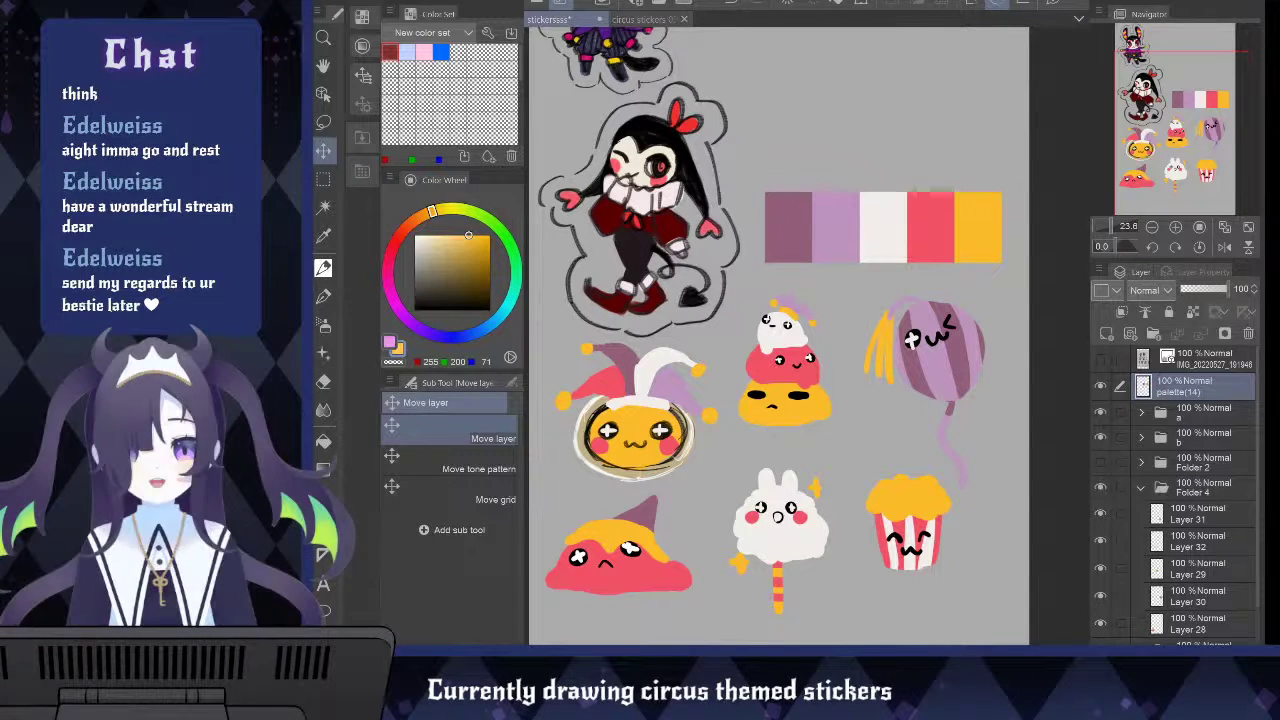
Switch to the circus stickers 03 document and bring its sticker sheet into closer view
scroll(778, 520, "down", 3)
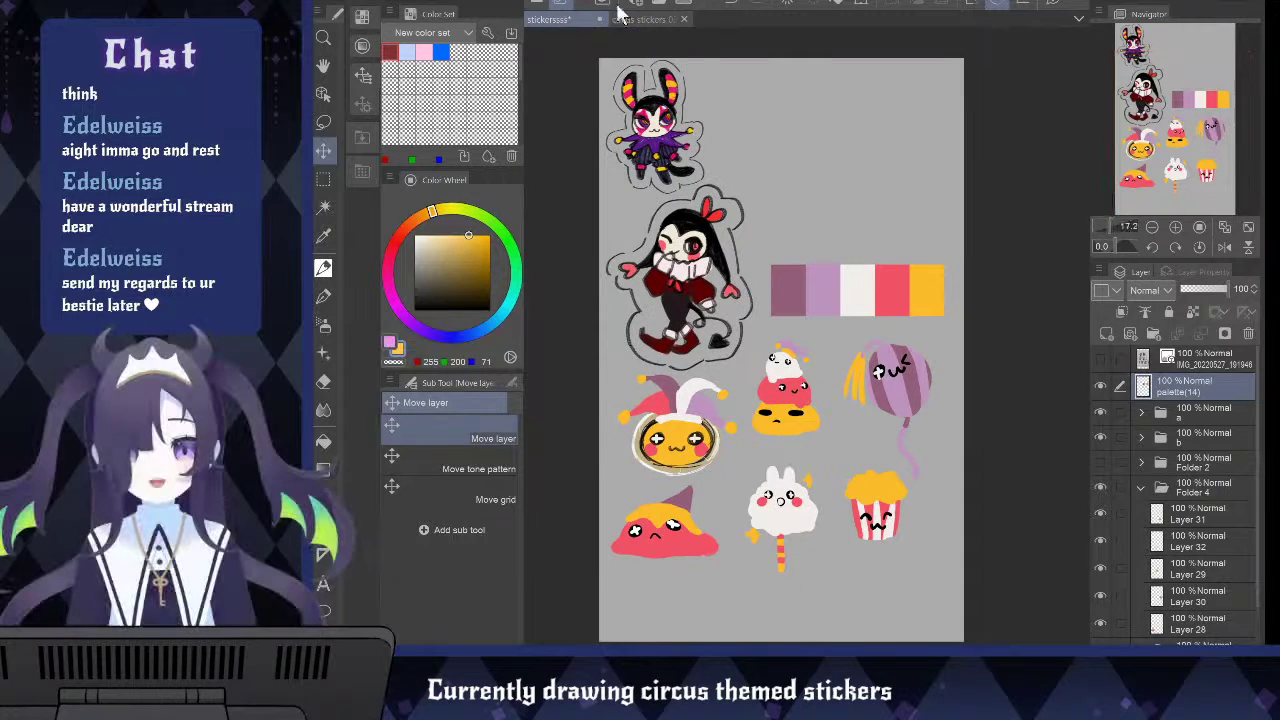
left_click(645, 19)
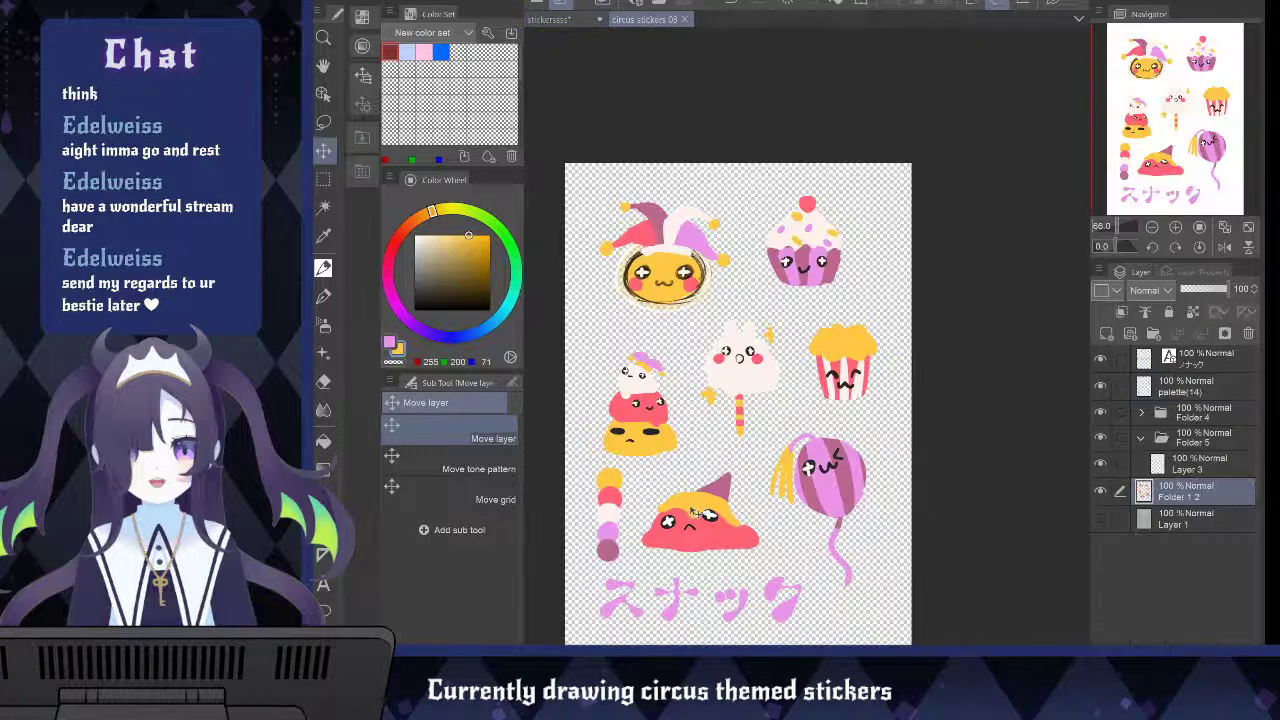
scroll(690, 550, "up", 2)
scroll(772, 552, "down", 1)
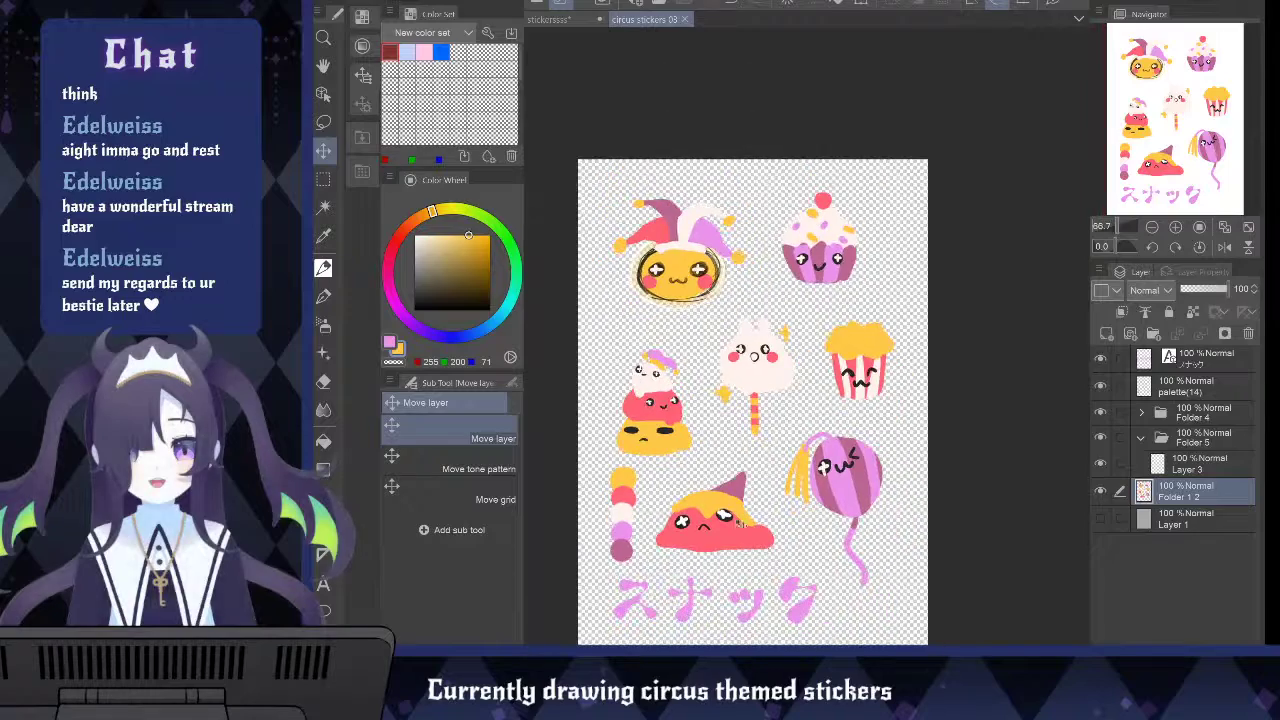
scroll(720, 468, "up", 1)
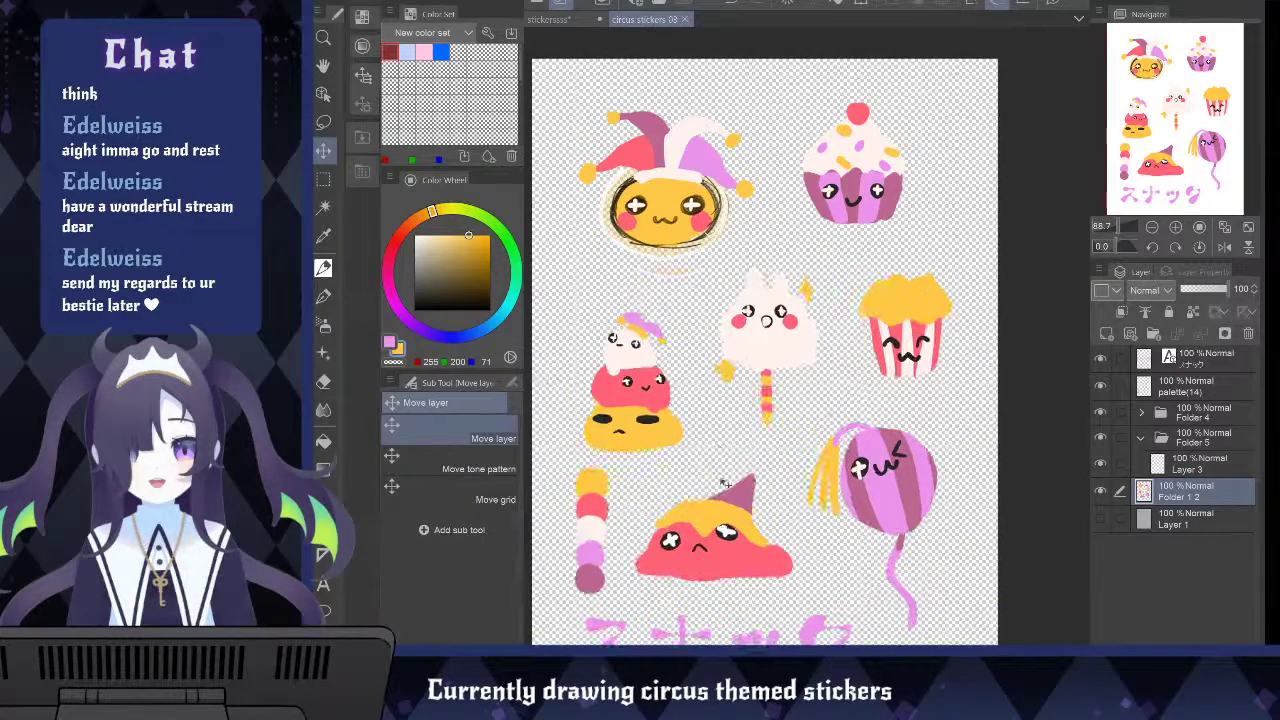
Lower the opacity of the Folder 1 2 sketch layer to 36% and show the gray background Layer 1
left_click(1200, 466)
left_click(1190, 492)
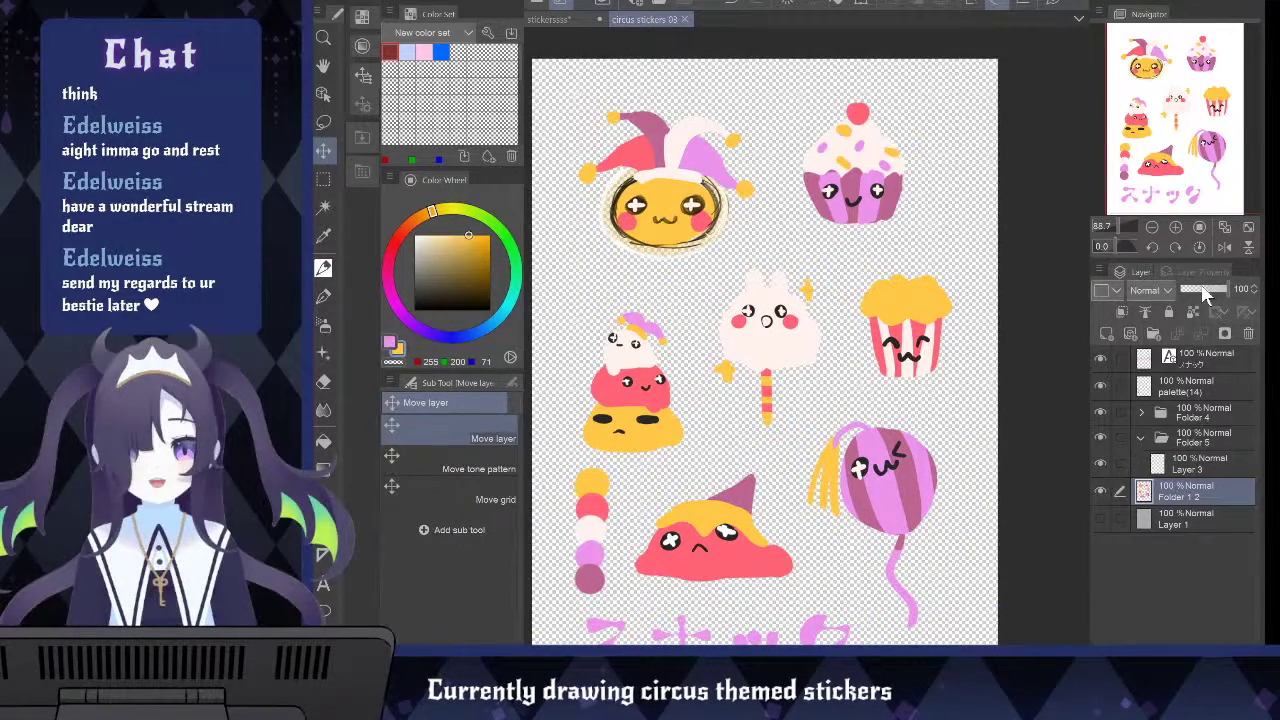
left_click(1203, 290)
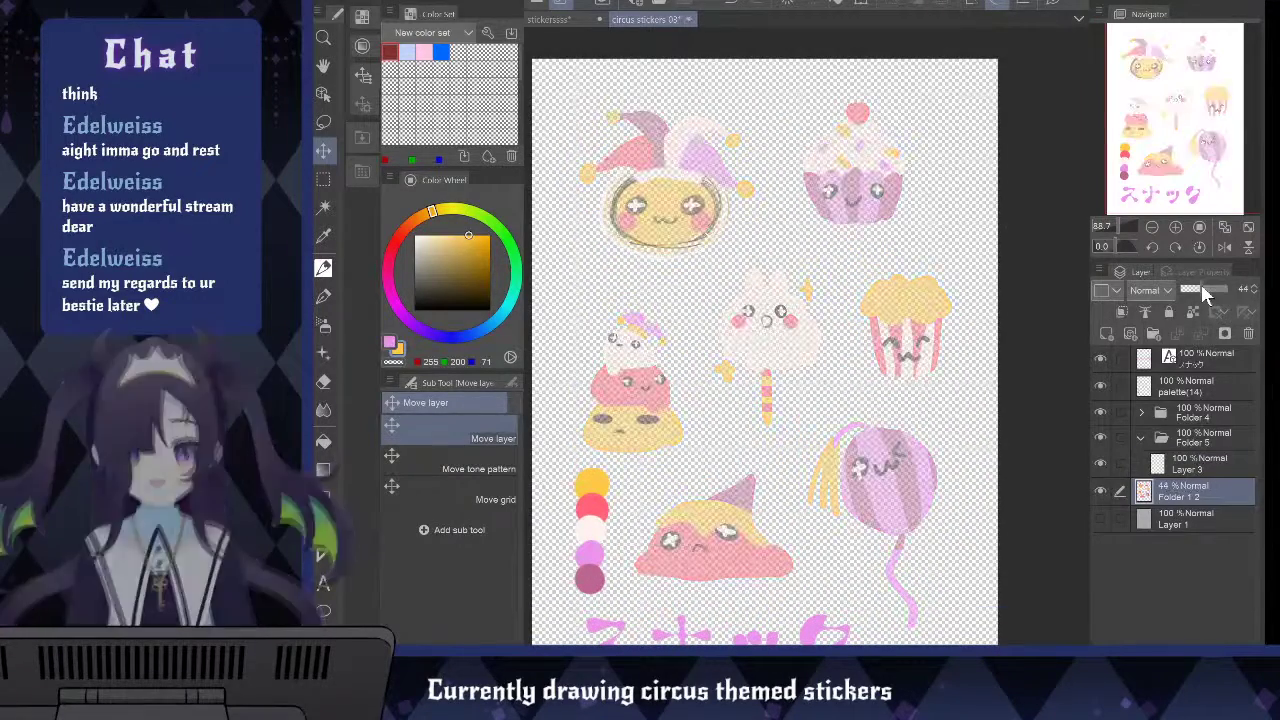
left_click(1099, 518)
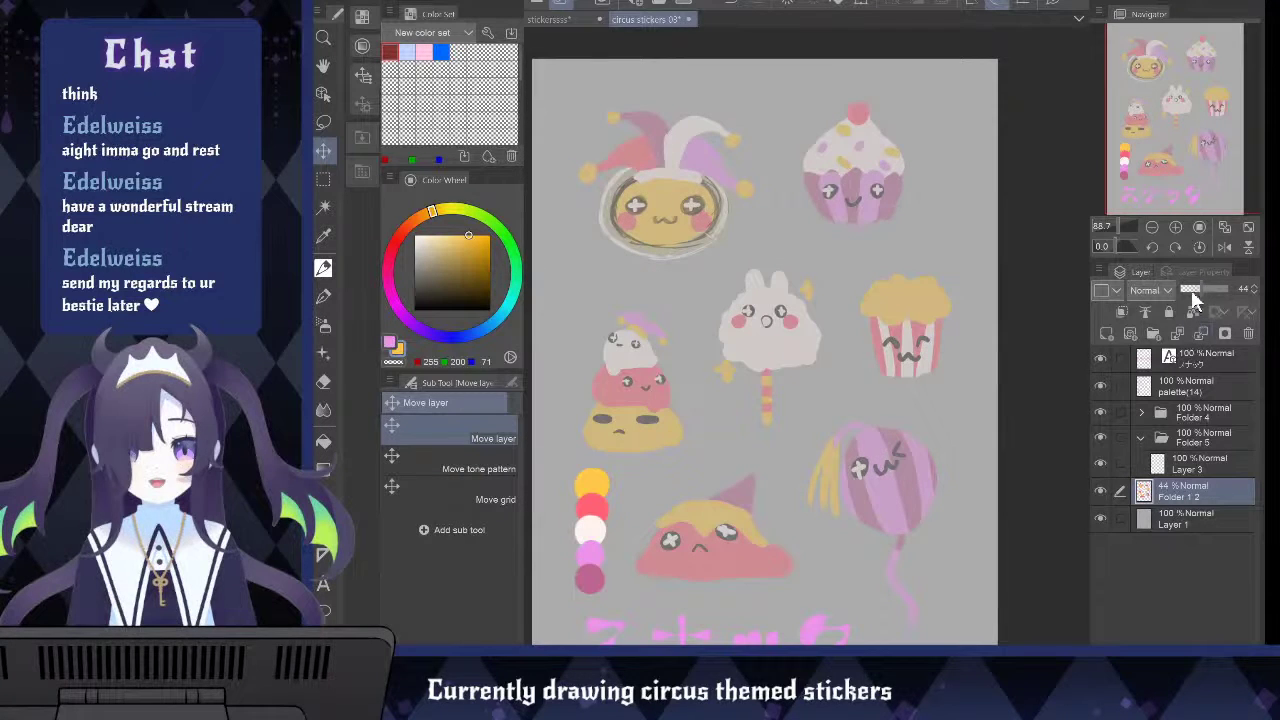
left_click(1193, 288)
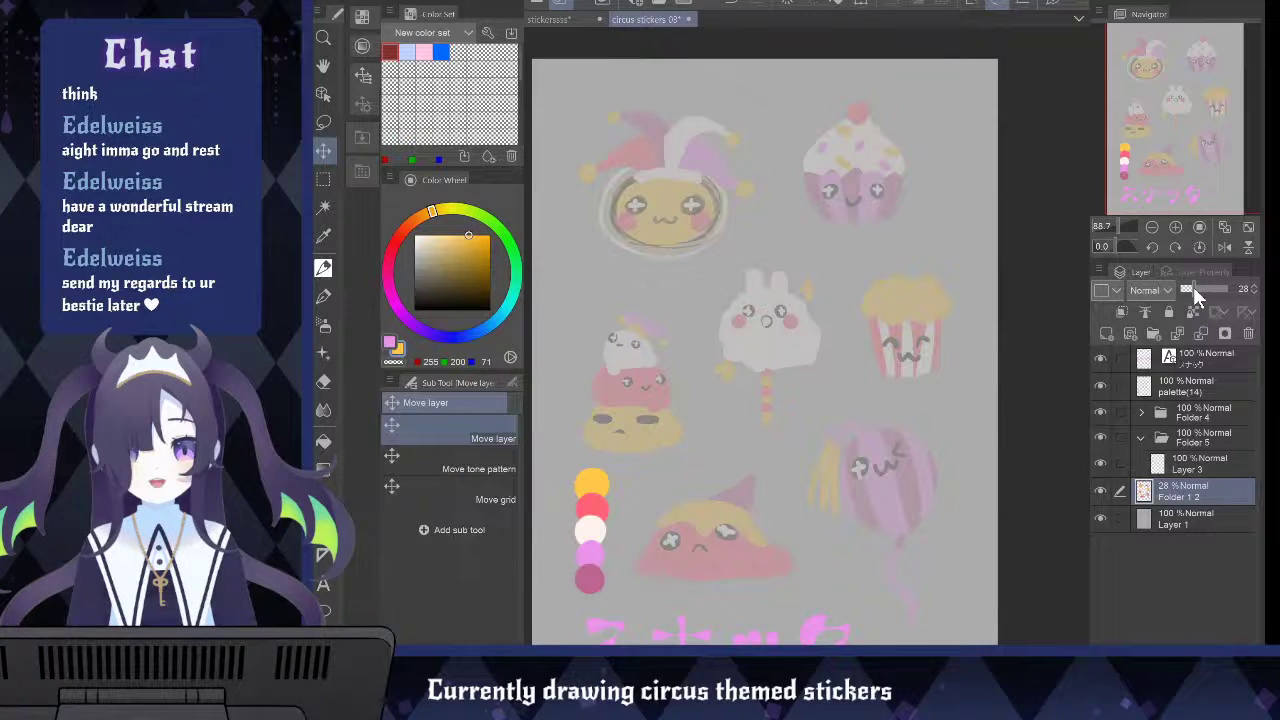
Activate Layer 3 in Folder 5, sample the cream palette swatch, and switch to yellow as the drawing color
left_click(1192, 465)
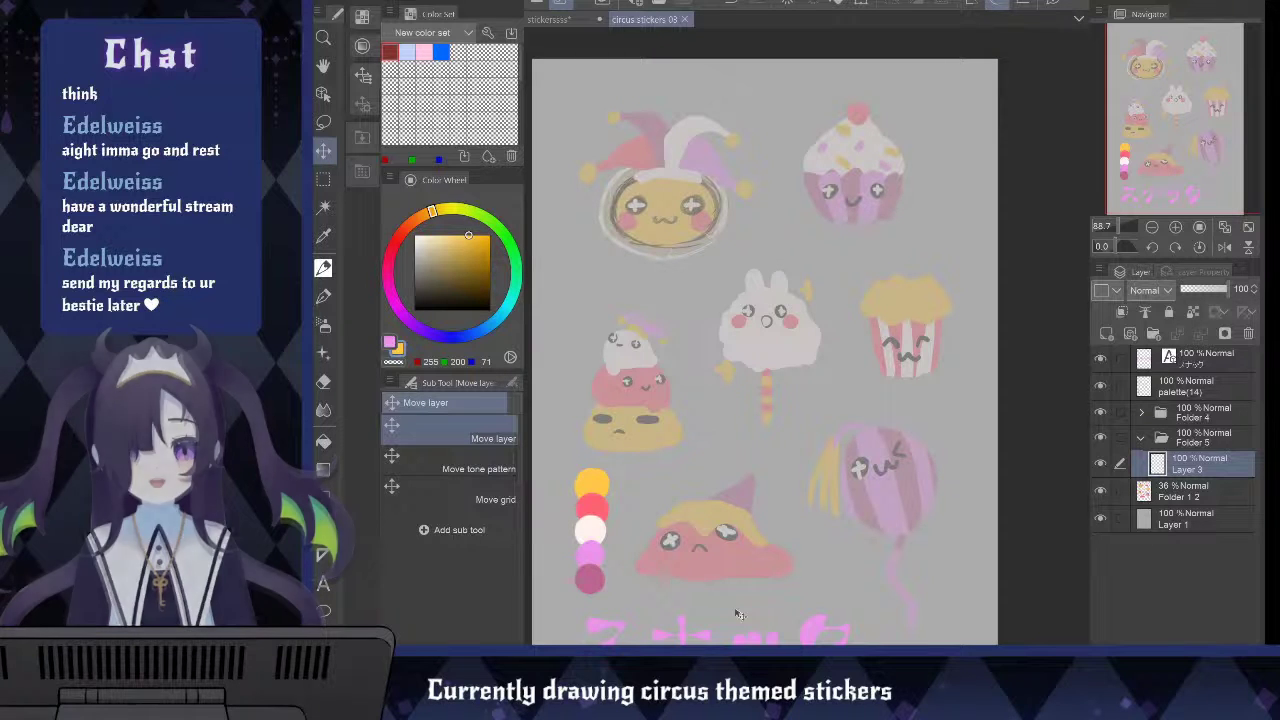
key("i")
left_click(737, 612)
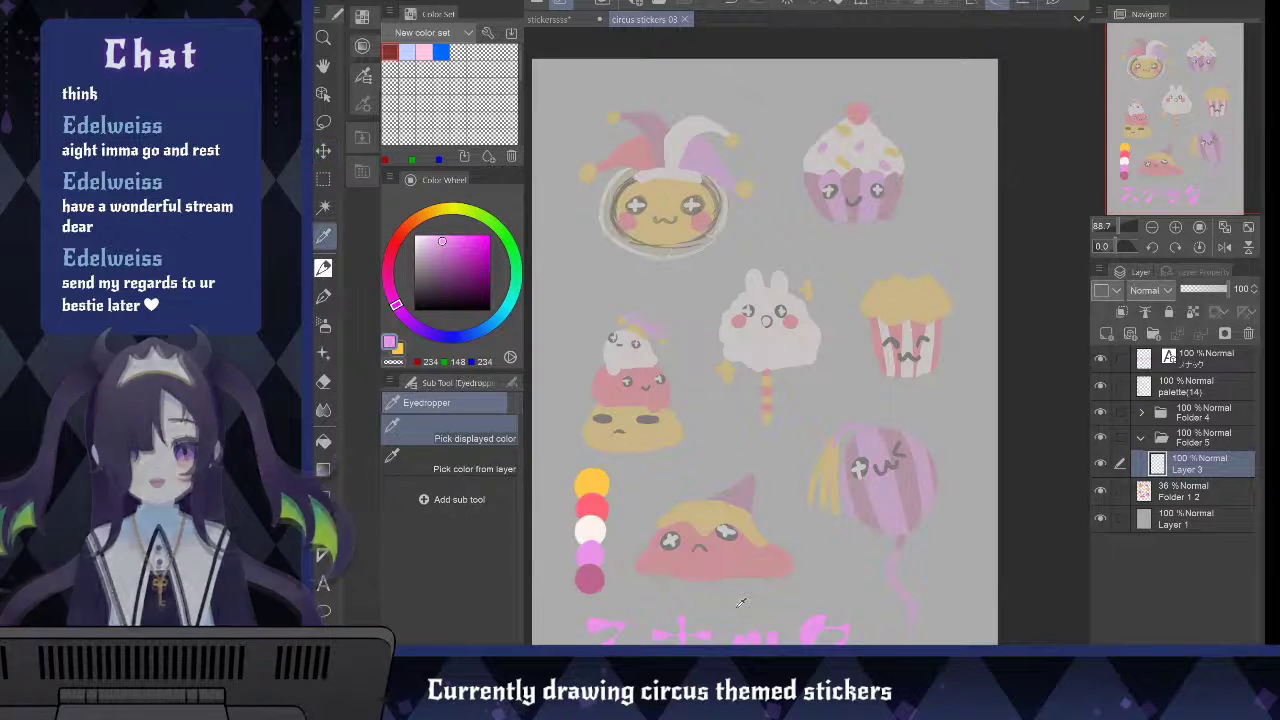
left_click(592, 500)
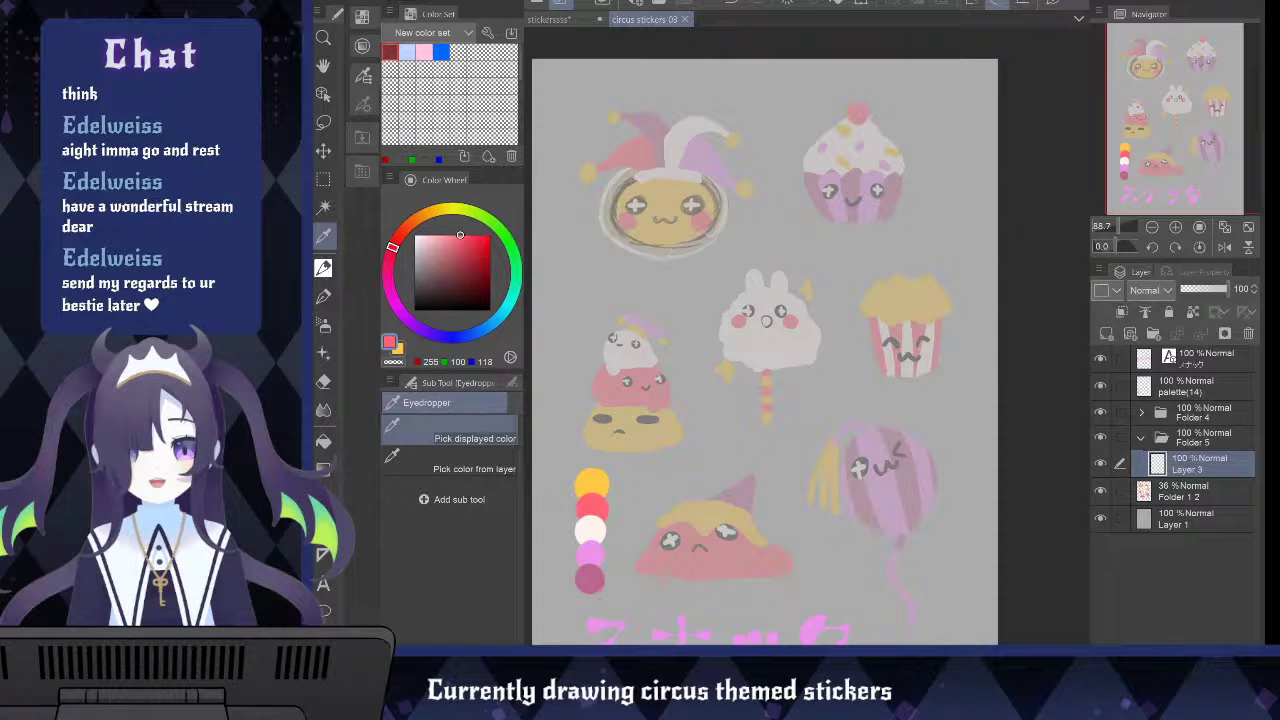
left_click(589, 530)
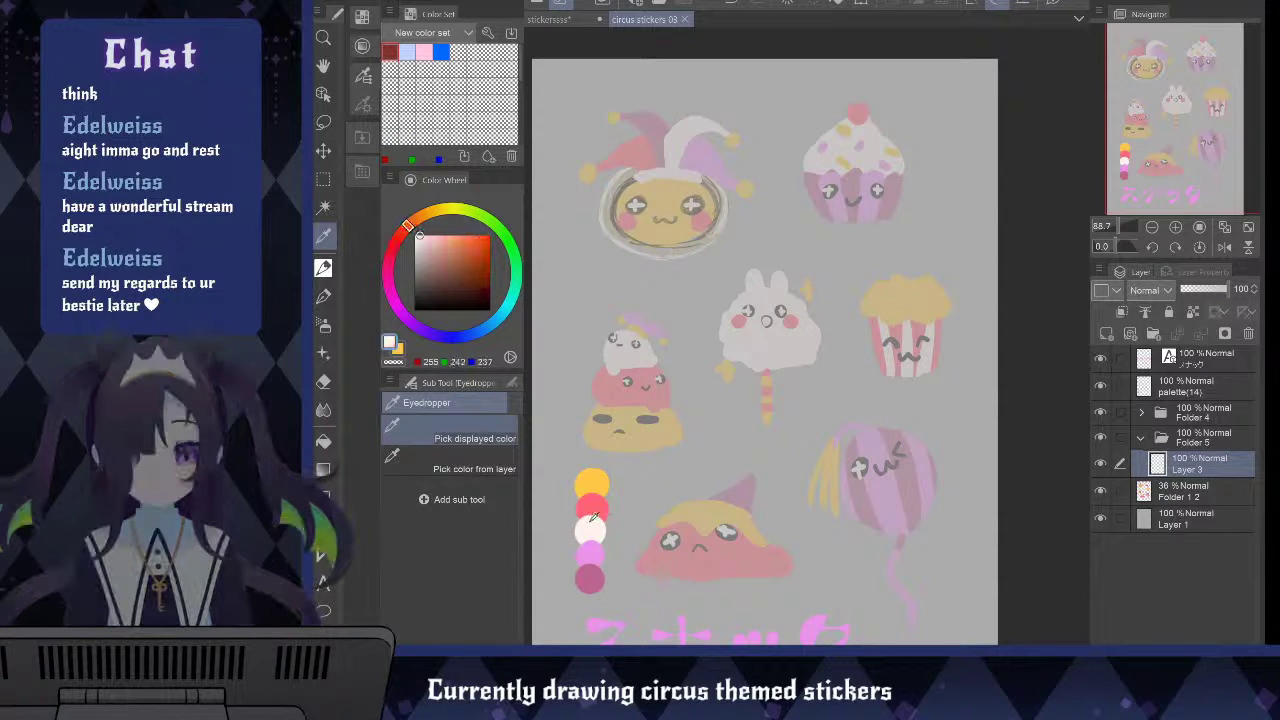
key("space")
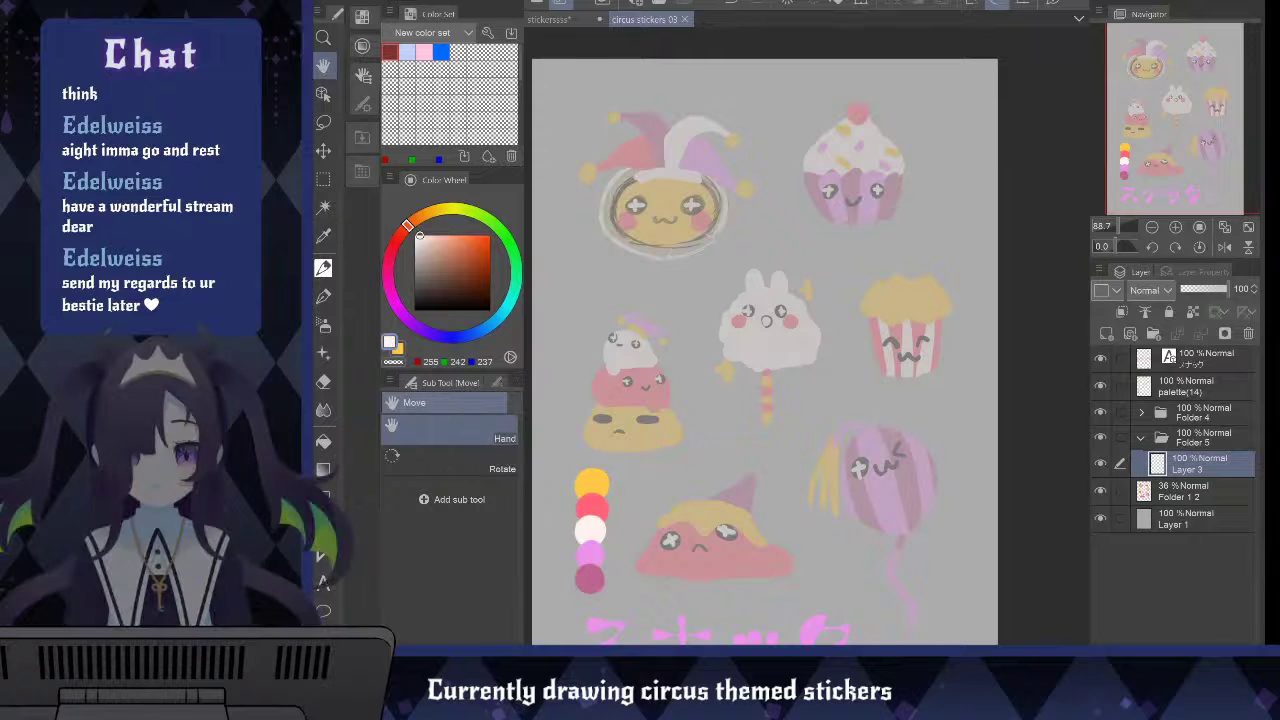
left_click_drag(783, 282, 787, 371)
key("x")
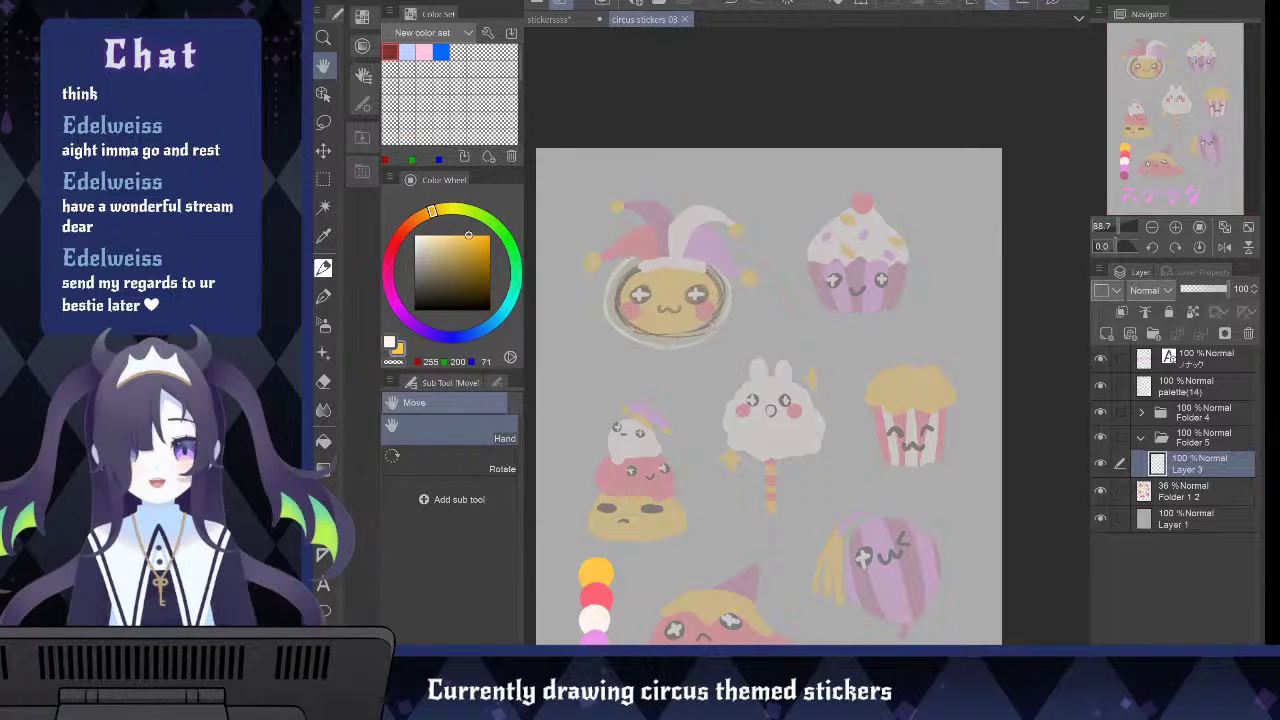
Try painting the jester sticker's round face in yellow with Turnip pen 2, and undo the strokes
key("p")
mouse_move(688, 272)
left_mouse_down()
mouse_move(650, 310)
mouse_move(705, 322)
mouse_move(716, 285)
mouse_move(726, 314)
left_mouse_up()
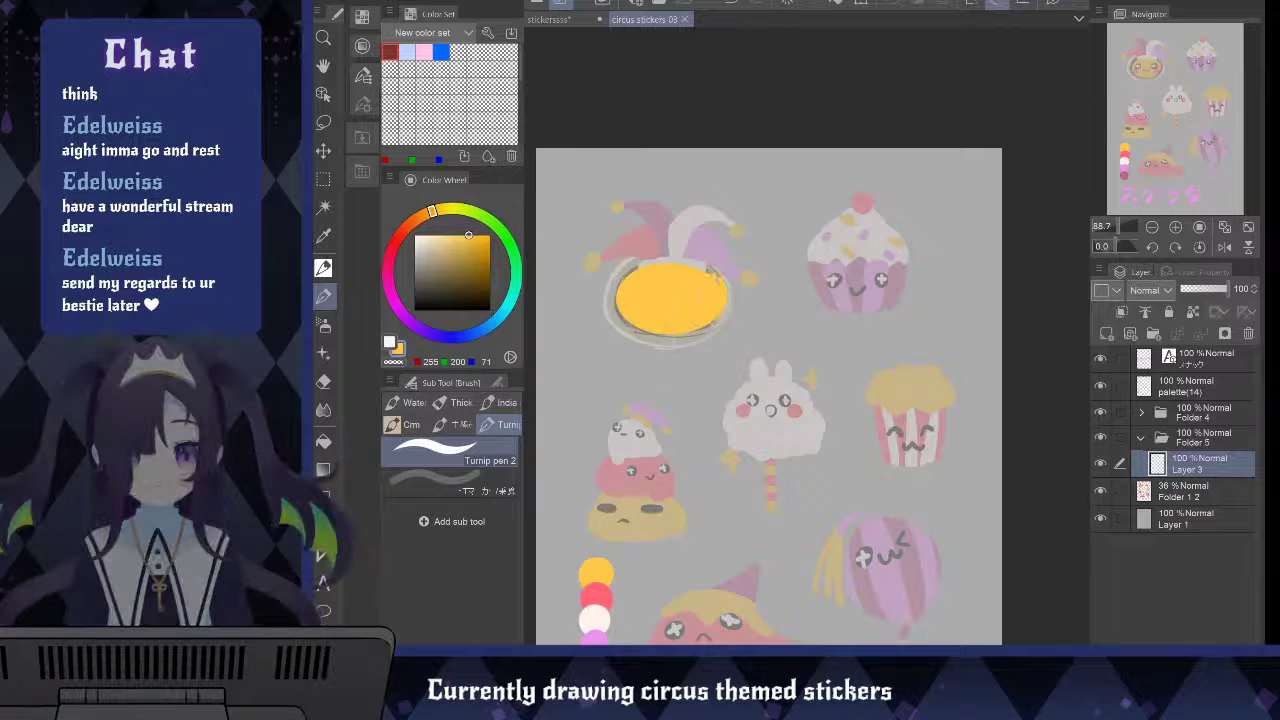
left_click_drag(622, 278, 700, 336)
key("ctrl+z")
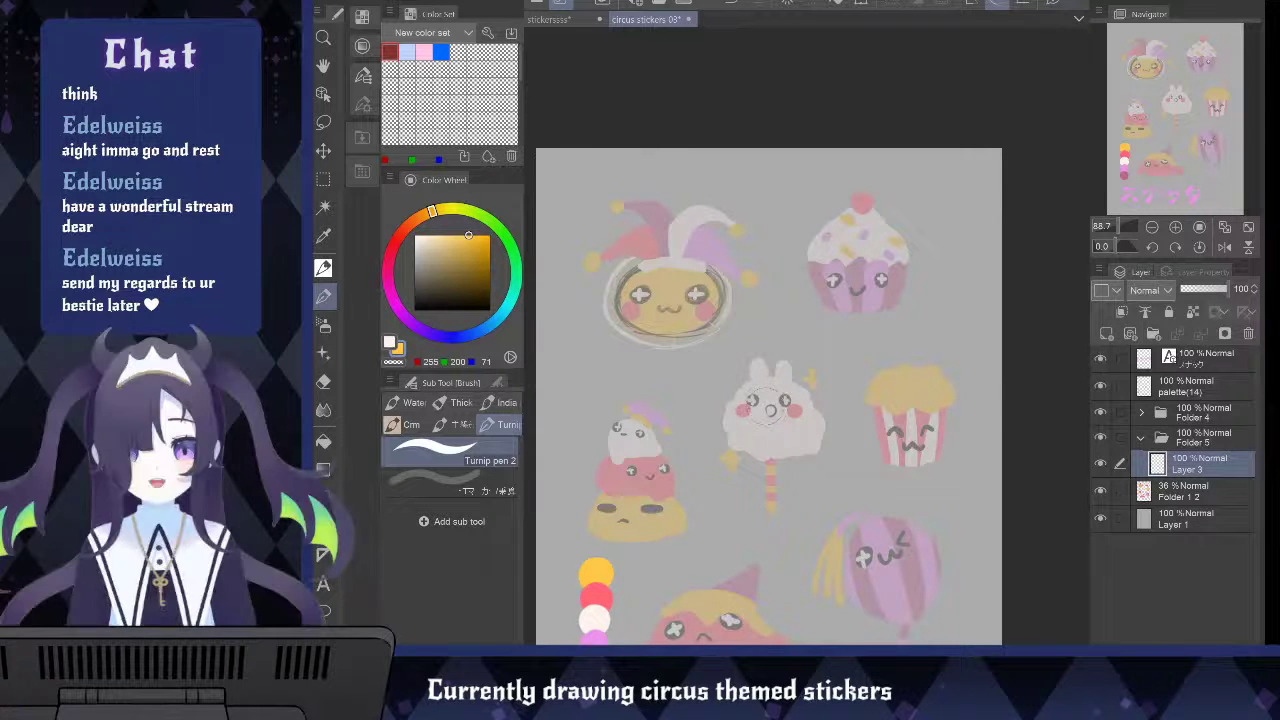
mouse_move(704, 277)
left_mouse_down()
mouse_move(656, 272)
mouse_move(712, 272)
mouse_move(686, 329)
mouse_move(663, 297)
mouse_move(703, 329)
mouse_move(707, 295)
mouse_move(632, 272)
mouse_move(697, 329)
left_mouse_up()
key("ctrl+z")
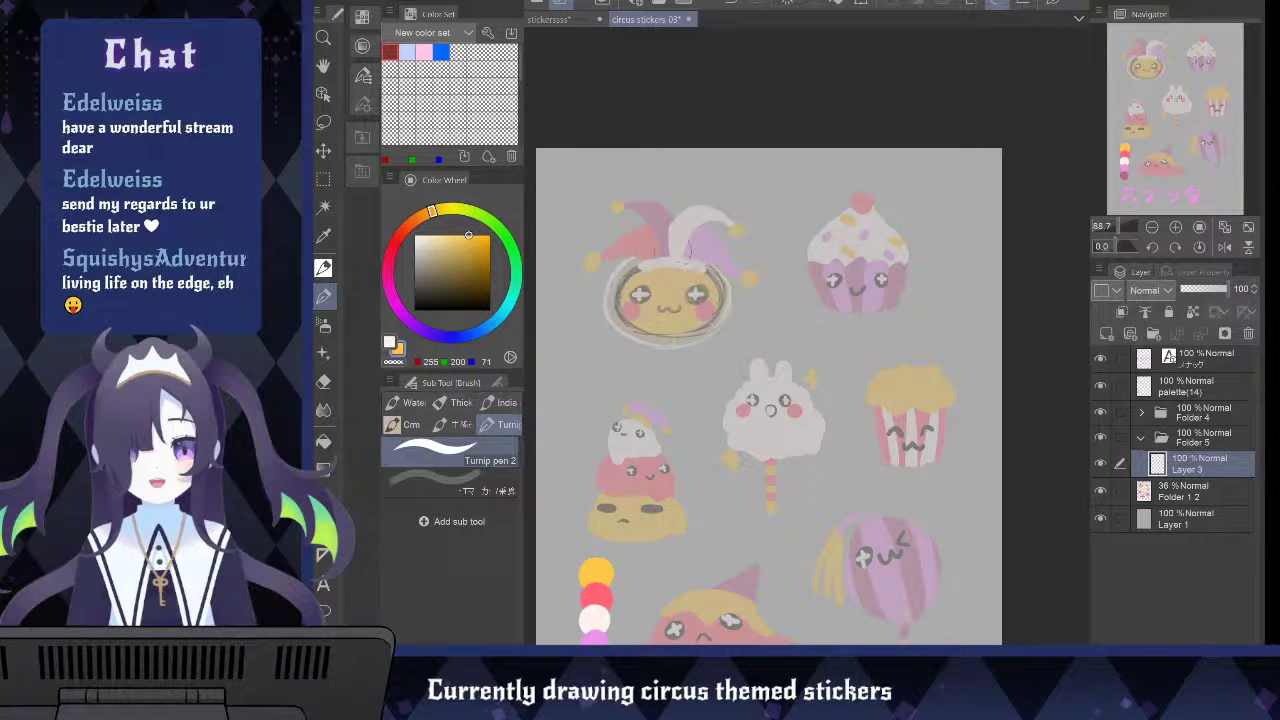
Set the stabilization of Turnip pen 2 to 12
left_click(498, 382)
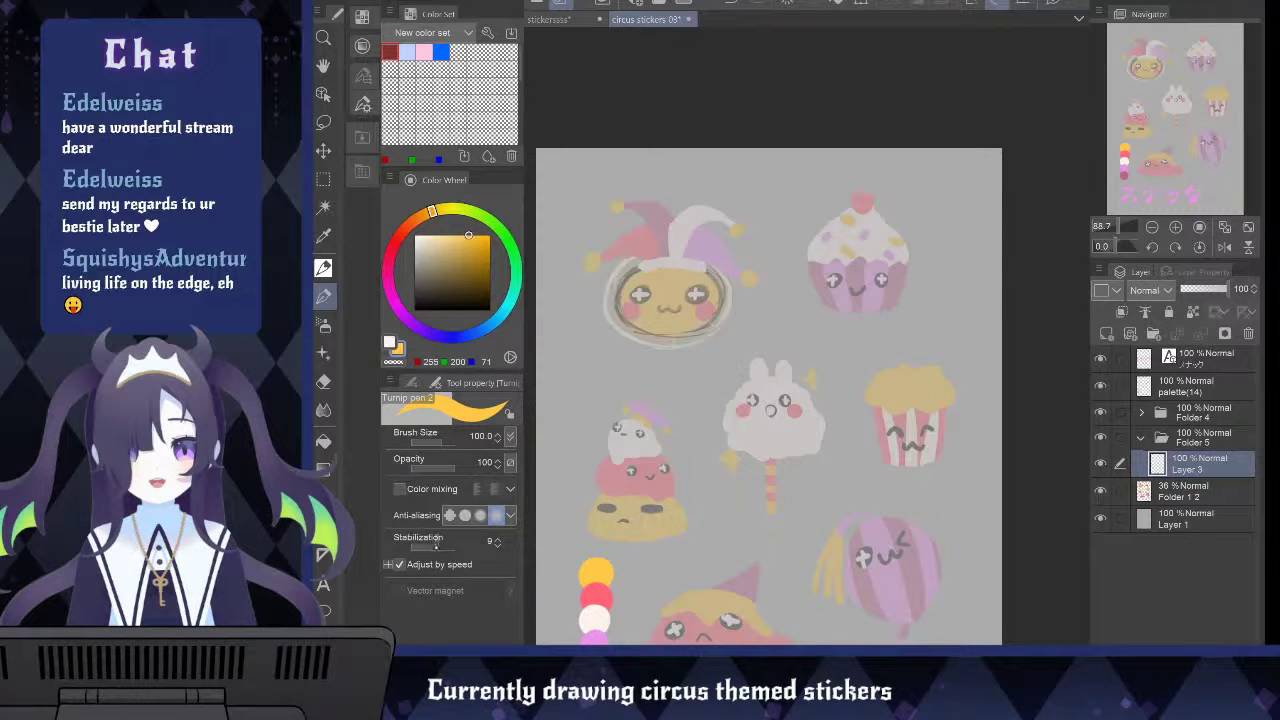
left_click_drag(436, 547, 446, 547)
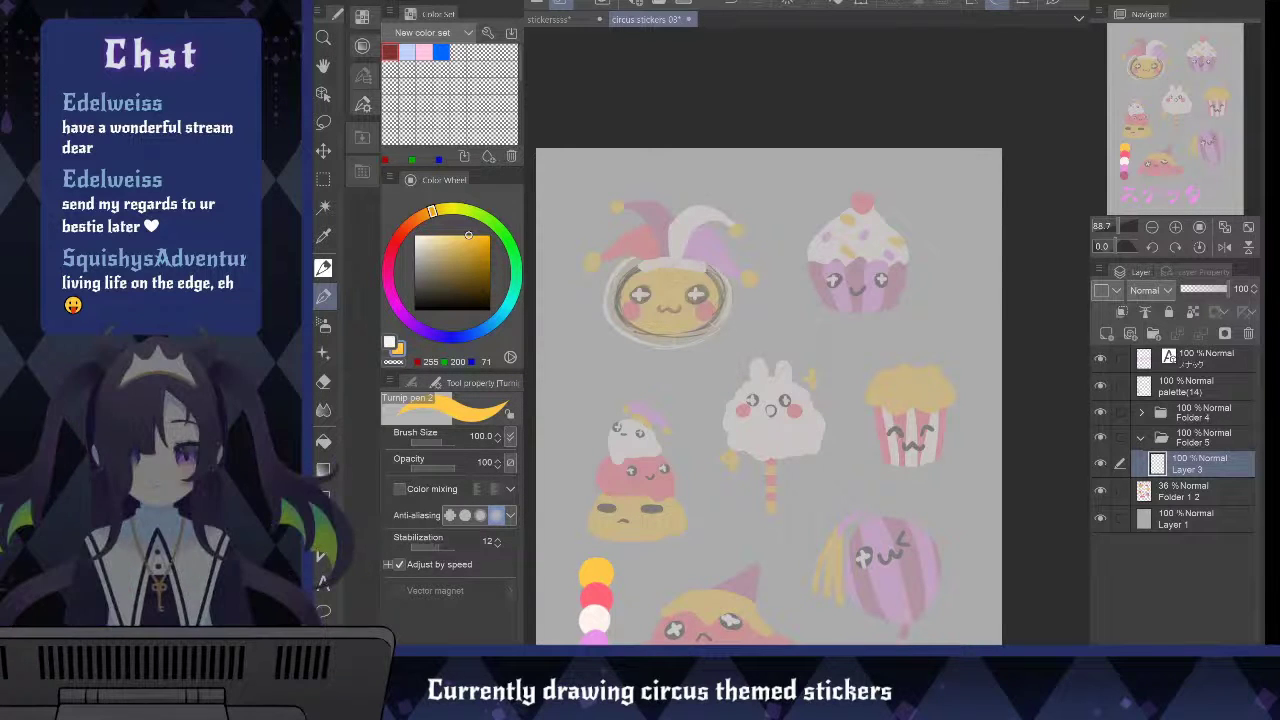
Try painting the jester's face as a filled yellow oval on Layer 3 with the steadier pen, undoing each attempt
mouse_move(700, 282)
left_mouse_down()
mouse_move(622, 290)
mouse_move(679, 312)
mouse_move(706, 268)
mouse_move(647, 297)
mouse_move(694, 292)
left_mouse_up()
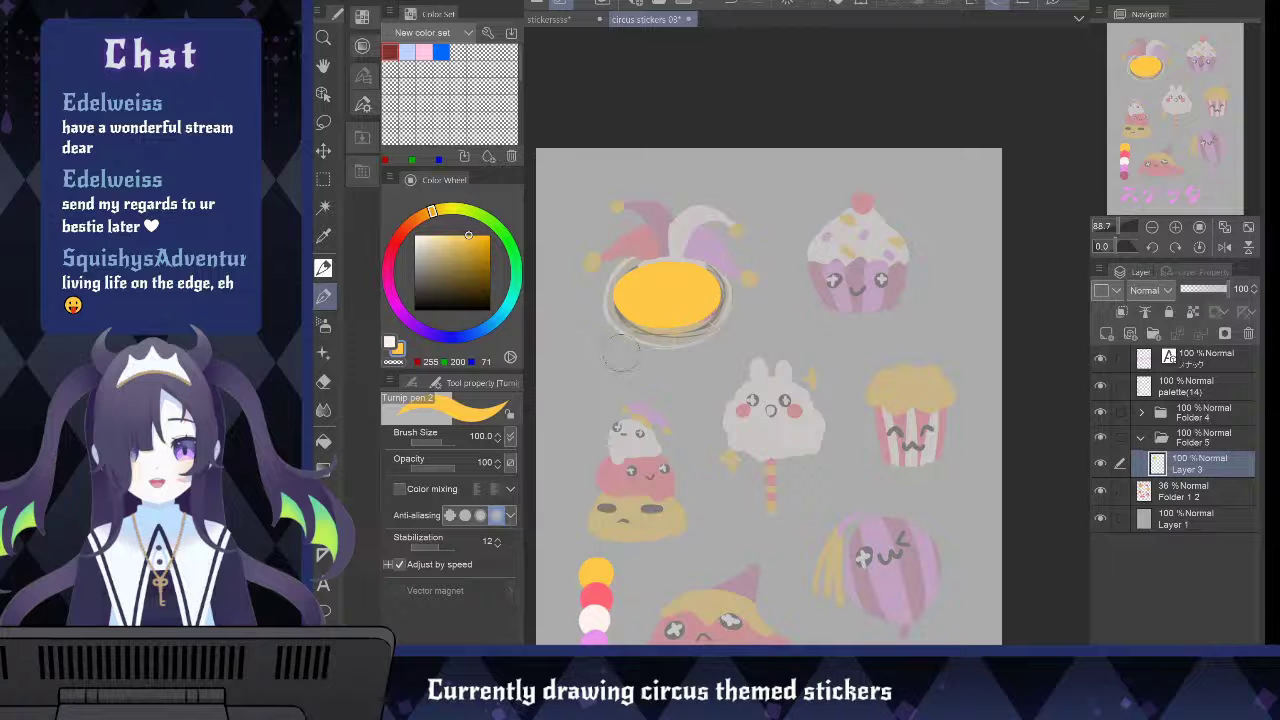
key("ctrl+z")
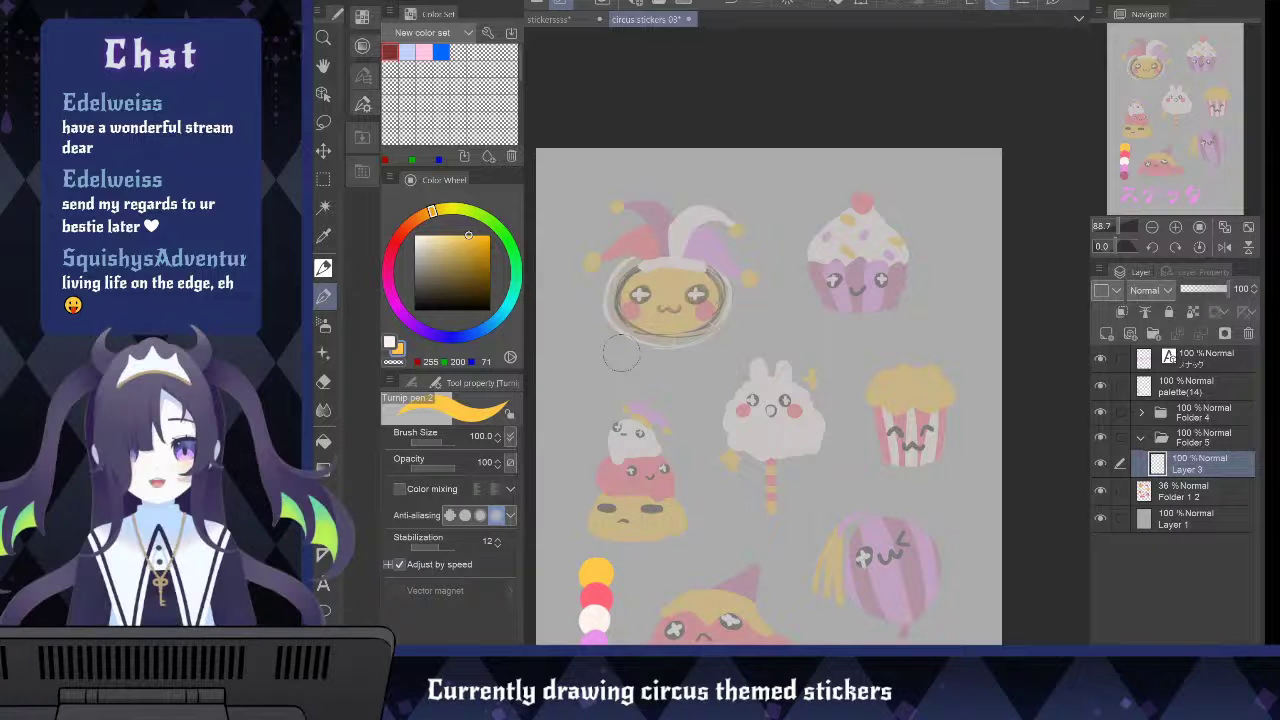
mouse_move(690, 280)
left_mouse_down()
mouse_move(640, 315)
mouse_move(700, 295)
mouse_move(665, 285)
mouse_move(625, 300)
mouse_move(690, 320)
mouse_move(715, 275)
mouse_move(685, 300)
mouse_move(645, 280)
mouse_move(630, 325)
mouse_move(680, 330)
left_mouse_up()
key("ctrl+z")
key("ctrl+z")
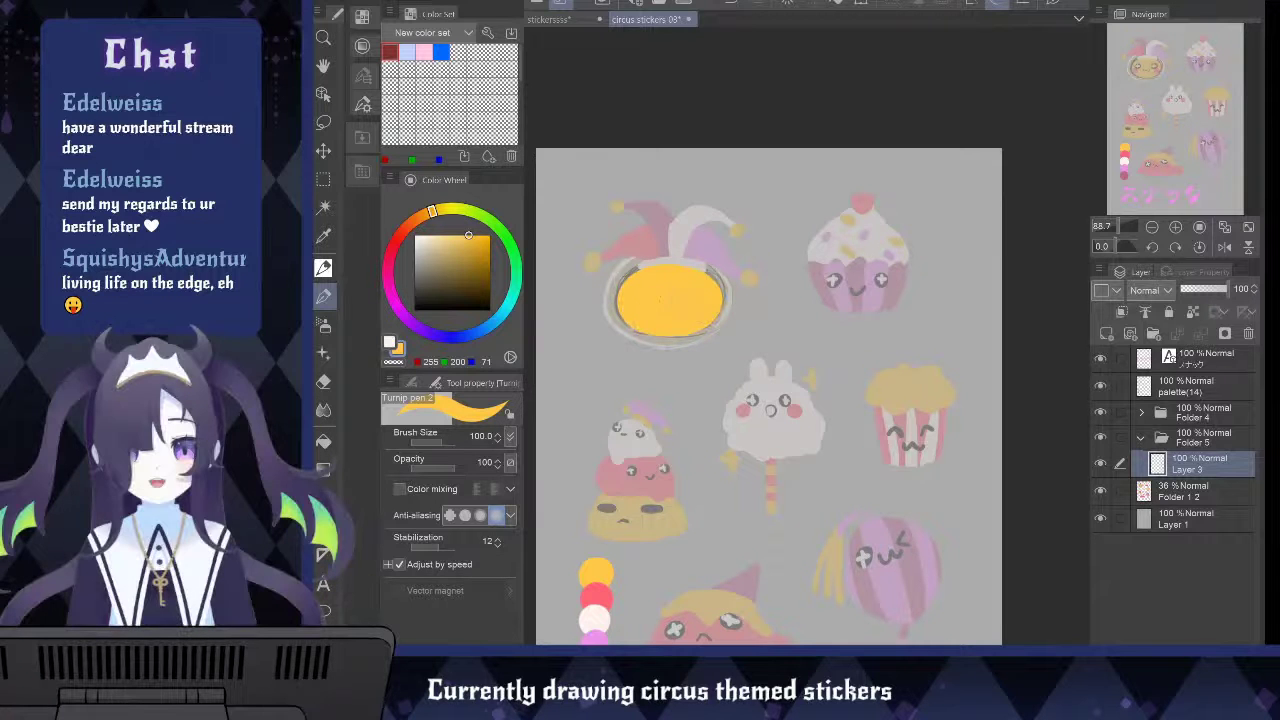
key("ctrl+z")
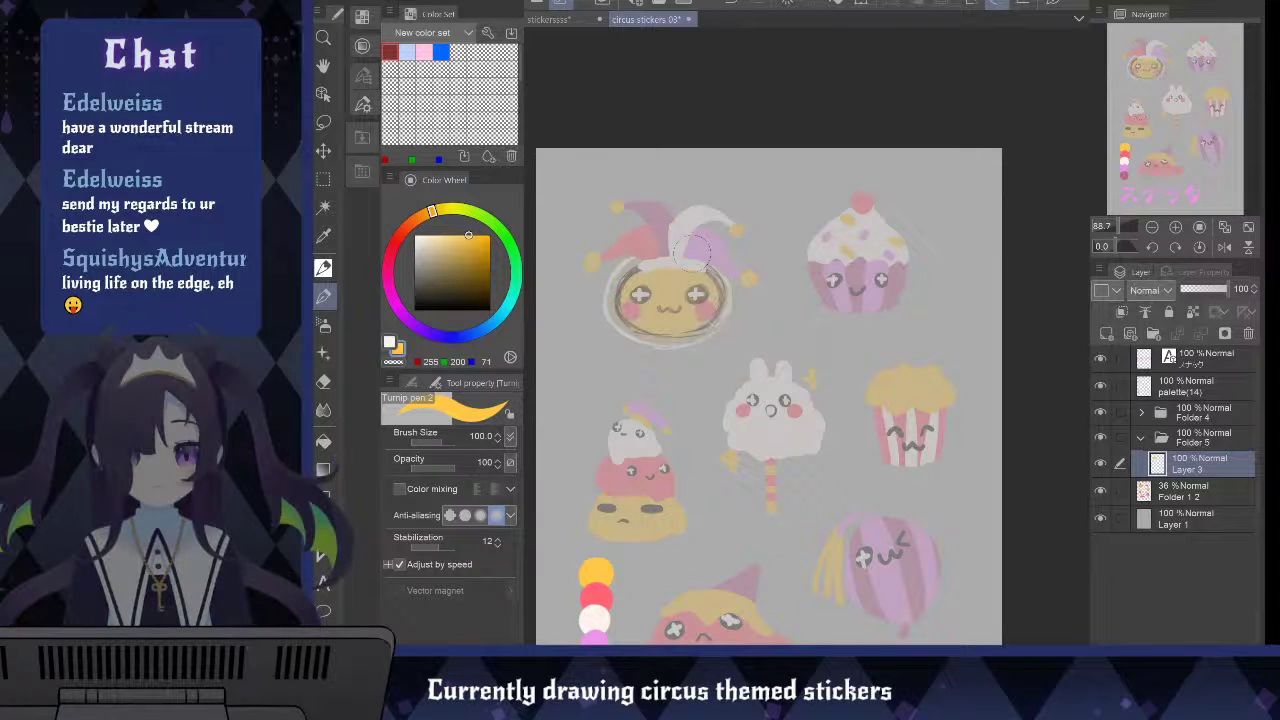
mouse_move(712, 266)
left_mouse_down()
mouse_move(637, 277)
mouse_move(615, 308)
mouse_move(686, 323)
mouse_move(719, 300)
mouse_move(662, 298)
left_mouse_up()
key("ctrl+z")
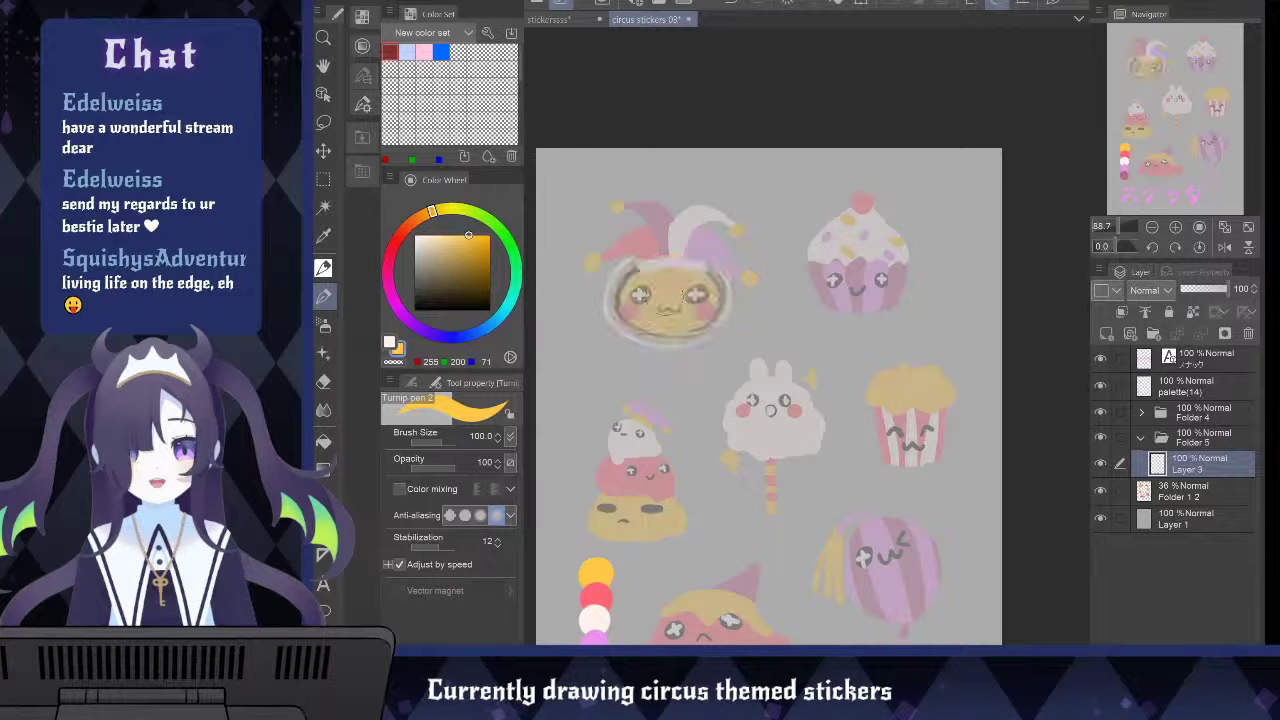
Paint a yellow oval over the jester's face, compare it with the sketch at 66% layer opacity, and discard it
mouse_move(615, 288)
left_mouse_down()
mouse_move(648, 330)
mouse_move(693, 325)
mouse_move(713, 295)
mouse_move(703, 272)
mouse_move(645, 300)
left_mouse_up()
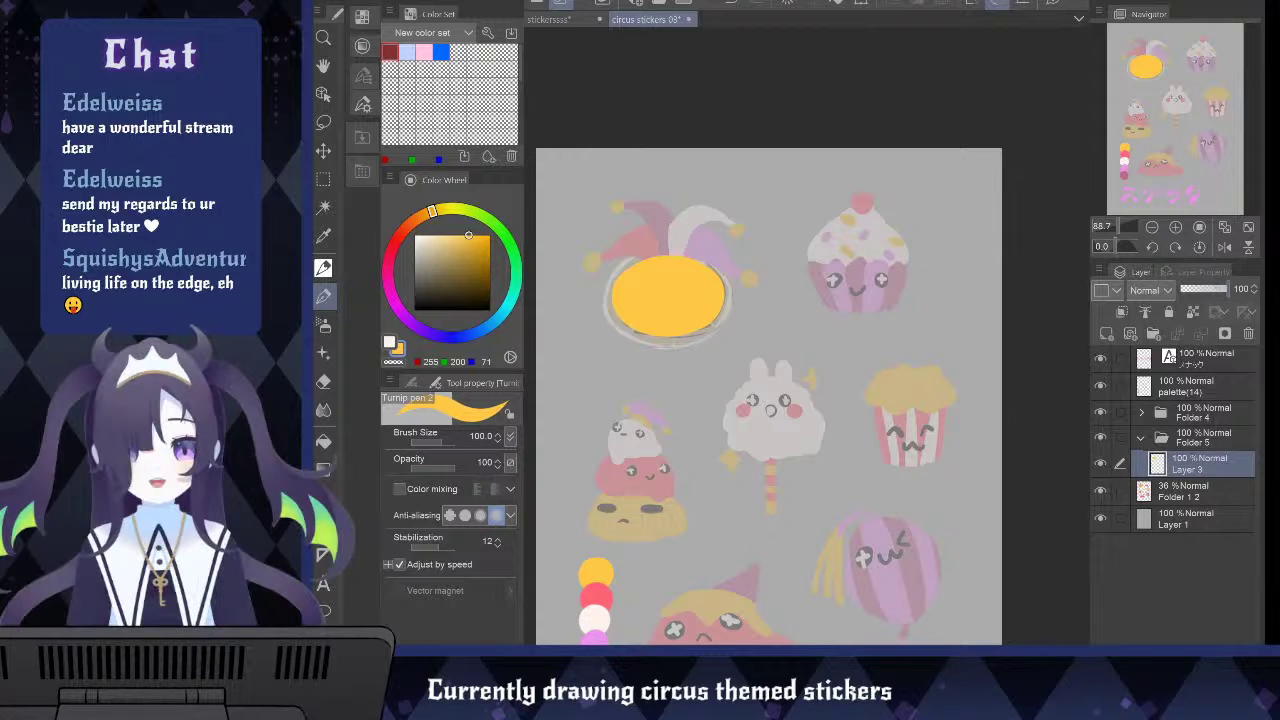
left_click(1212, 289)
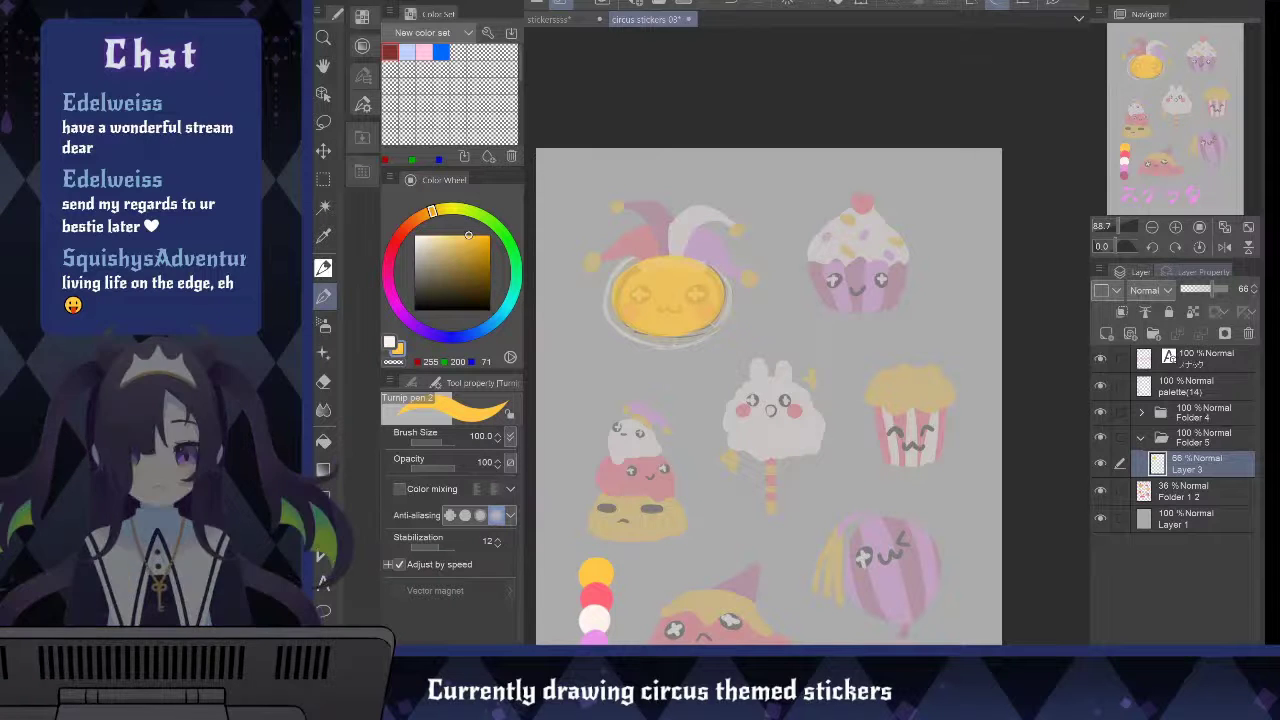
left_click(1227, 289)
key("ctrl+y")
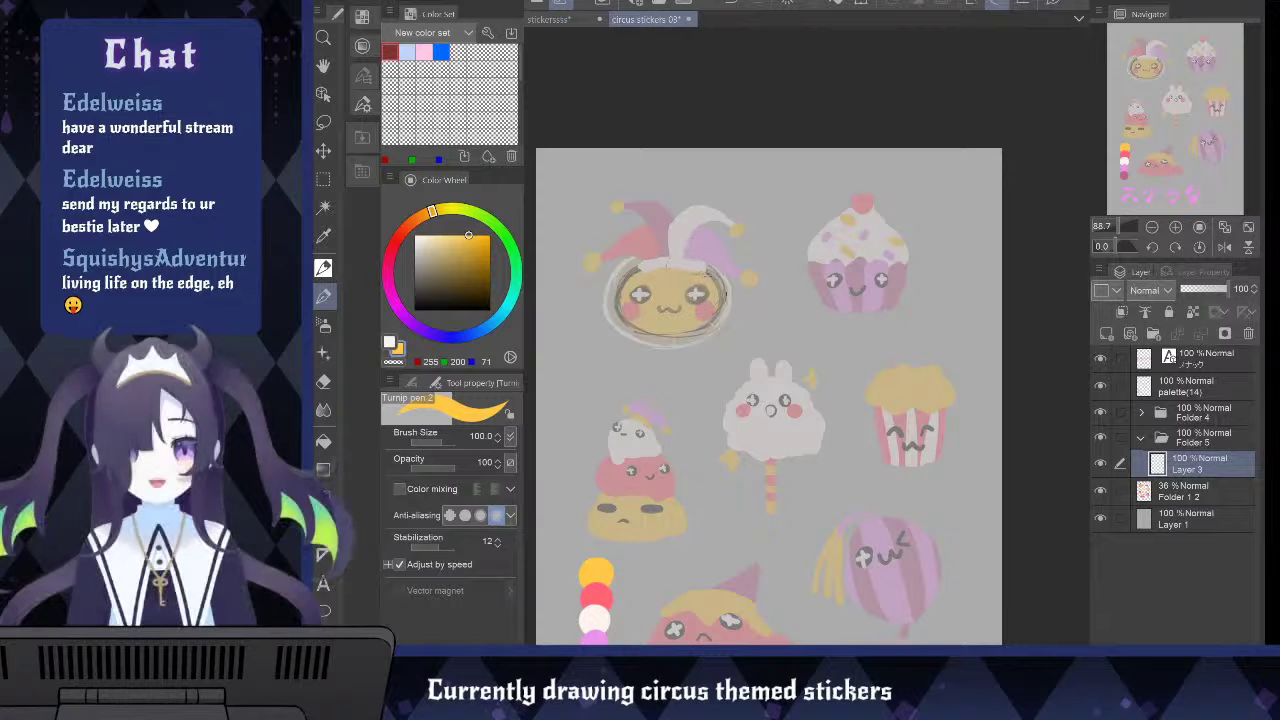
Retry the yellow oval for the jester's face with new outlines and undo these strokes
mouse_move(698, 287)
left_mouse_down()
mouse_move(628, 295)
mouse_move(692, 316)
left_mouse_up()
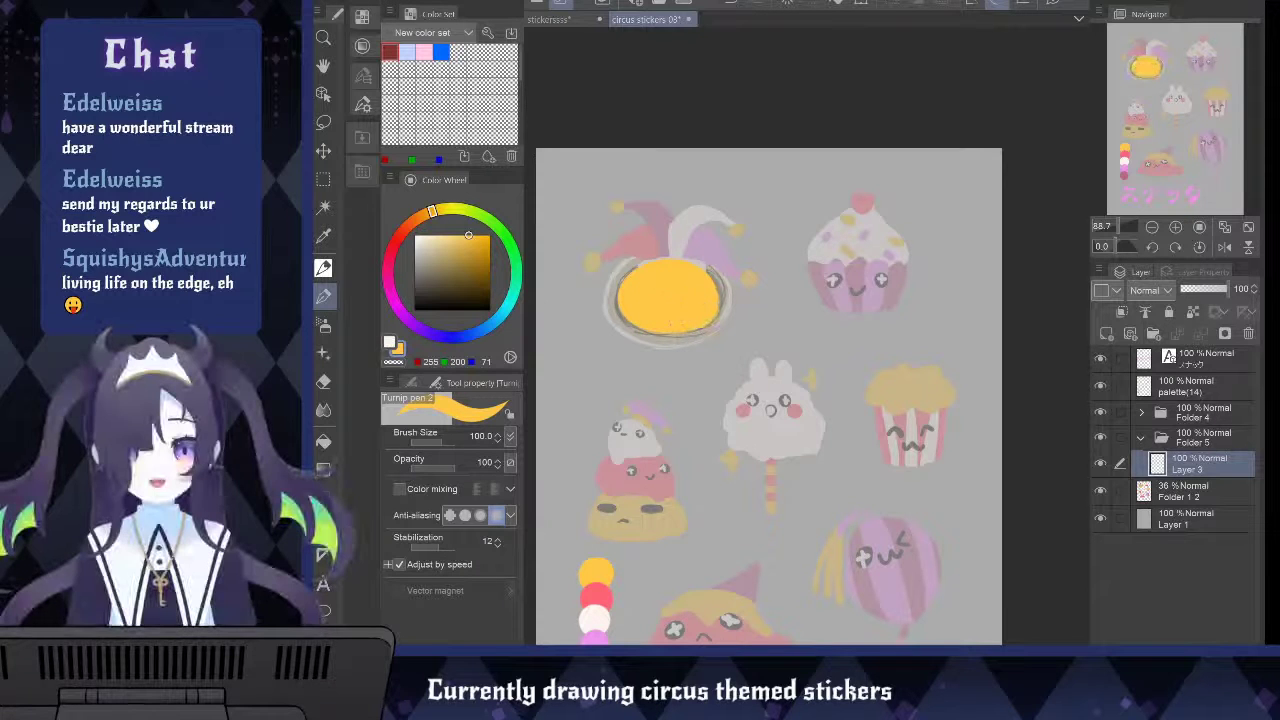
key("ctrl+z")
mouse_move(704, 290)
left_mouse_down()
mouse_move(630, 287)
mouse_move(622, 305)
mouse_move(675, 335)
mouse_move(715, 318)
mouse_move(650, 305)
mouse_move(685, 308)
mouse_move(712, 330)
mouse_move(710, 297)
mouse_move(680, 273)
mouse_move(630, 300)
mouse_move(640, 318)
mouse_move(705, 322)
mouse_move(685, 300)
mouse_move(665, 303)
mouse_move(695, 275)
mouse_move(634, 310)
mouse_move(705, 325)
left_mouse_up()
key("ctrl+z")
key("ctrl+z")
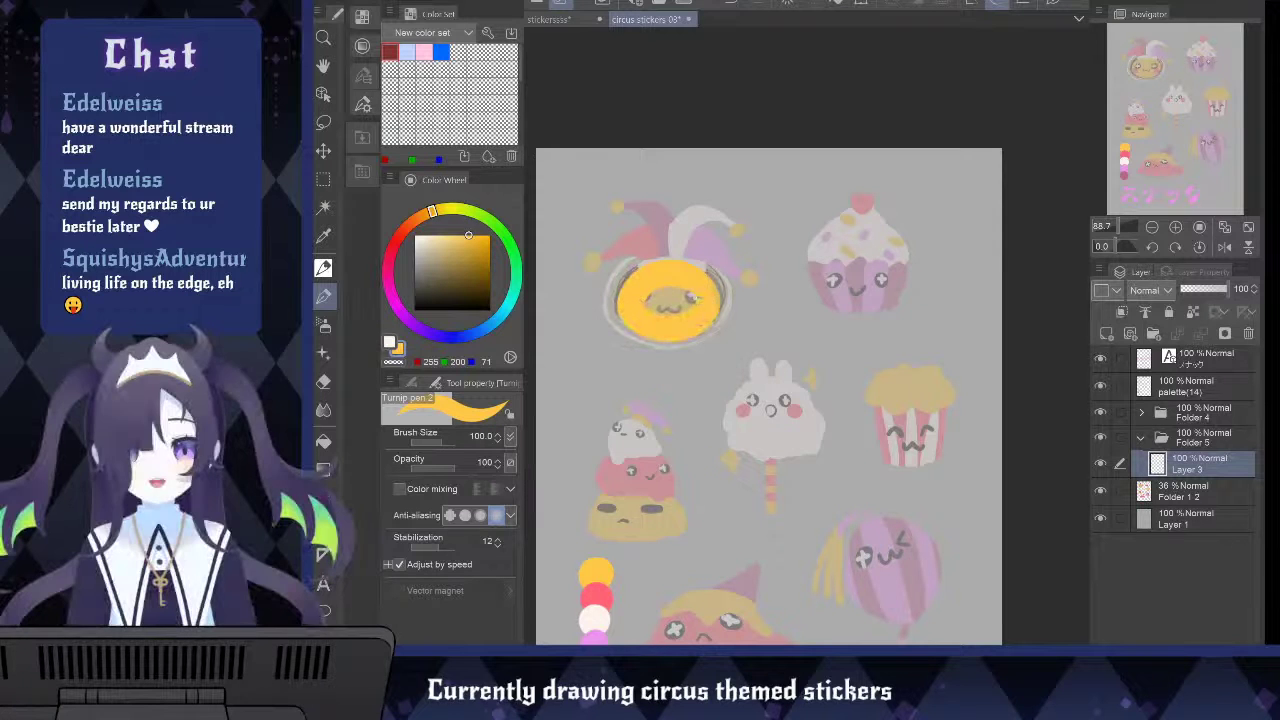
key("ctrl+z")
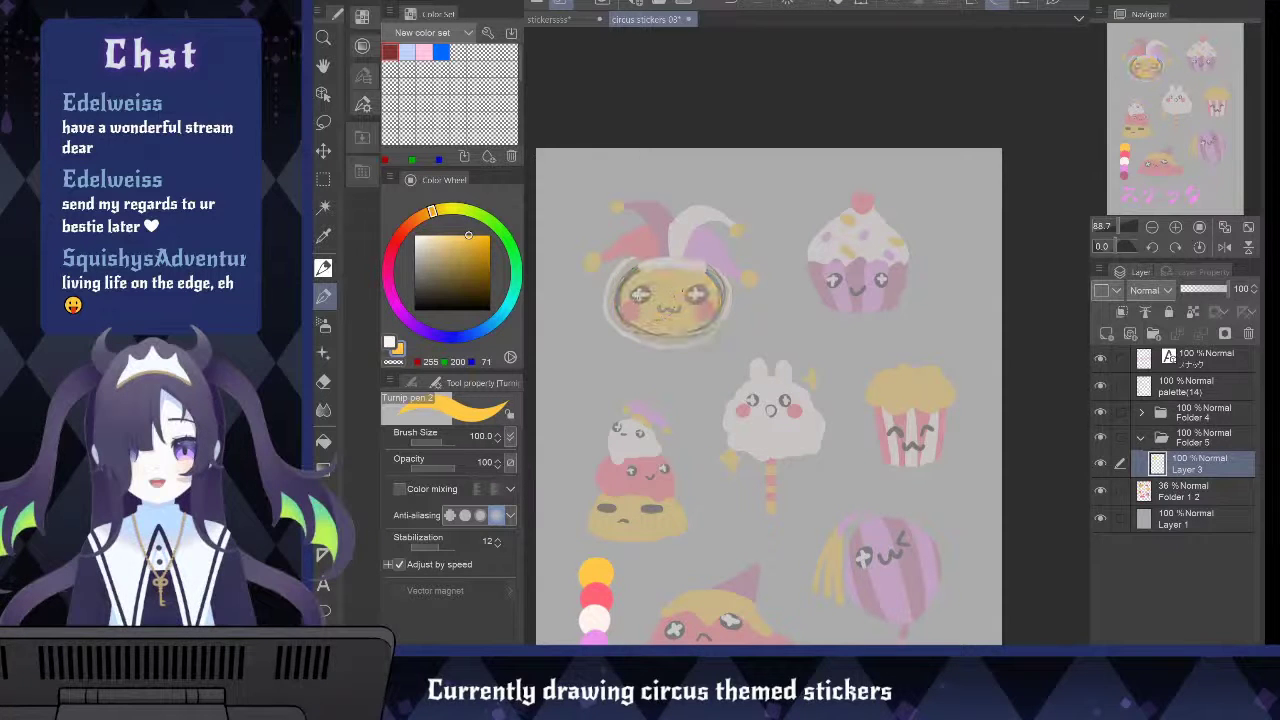
Paint the jester's face as a filled yellow oval, and check its shape with the Folder 1 2 sketch temporarily hidden
mouse_move(710, 280)
left_mouse_down()
mouse_move(625, 290)
mouse_move(705, 325)
mouse_move(660, 300)
mouse_move(672, 298)
left_mouse_up()
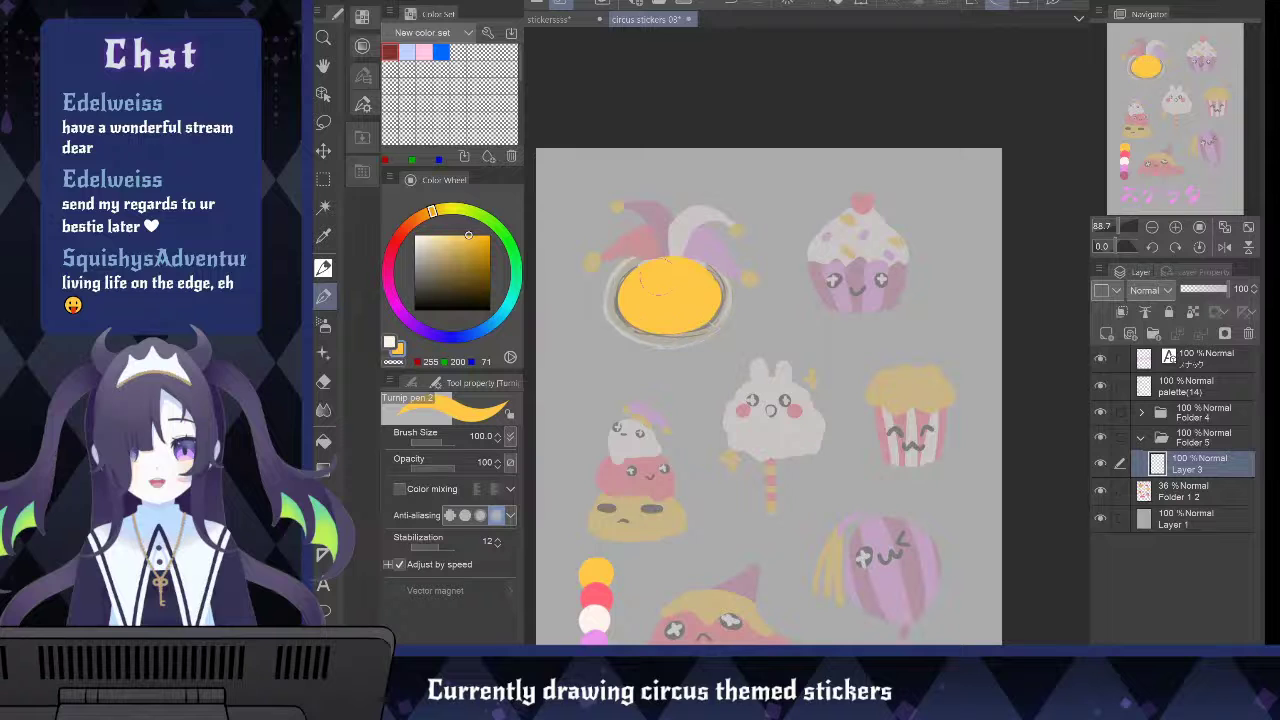
left_click(1100, 490)
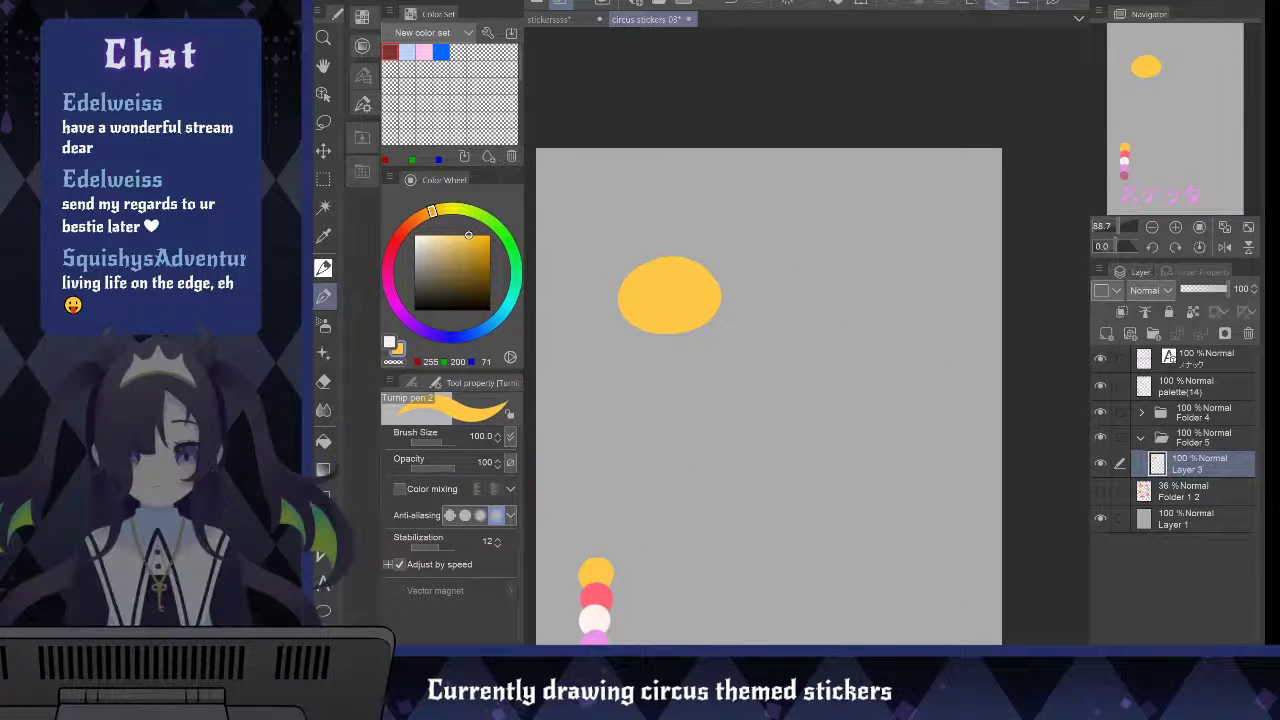
key("ctrl+plus")
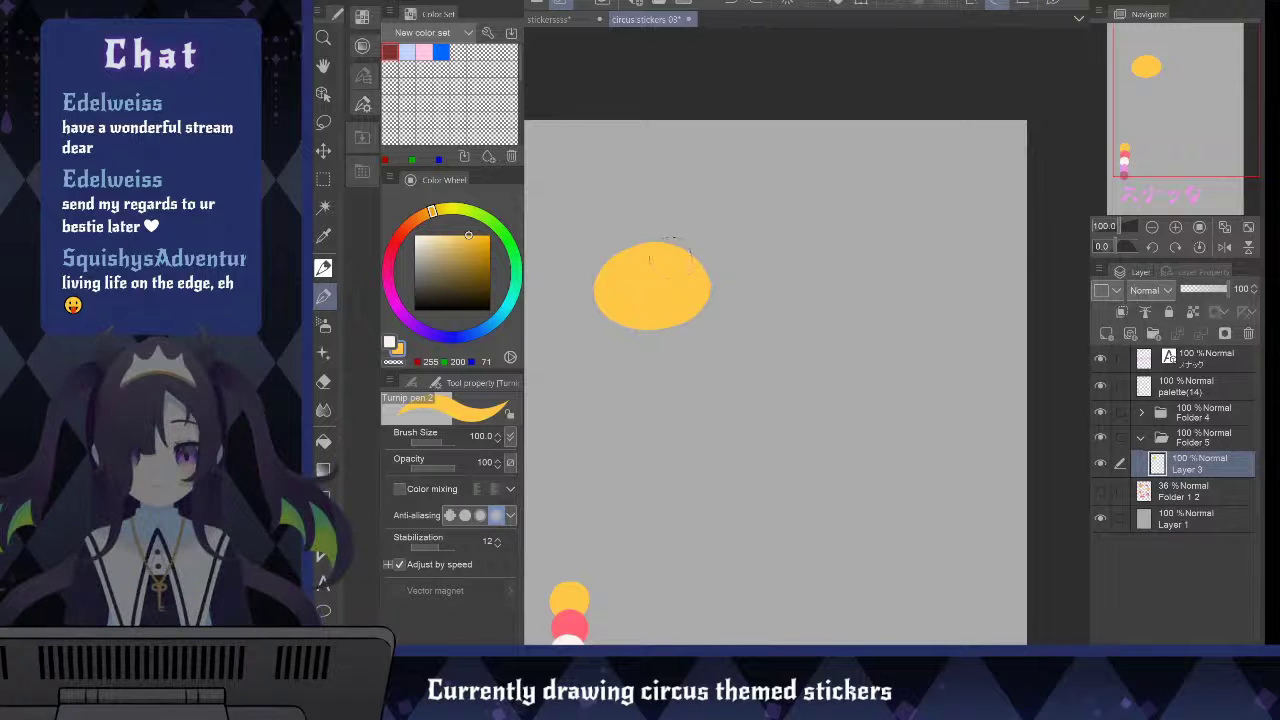
mouse_move(676, 262)
left_mouse_down()
mouse_move(689, 279)
mouse_move(676, 294)
left_mouse_up()
key("ctrl+z")
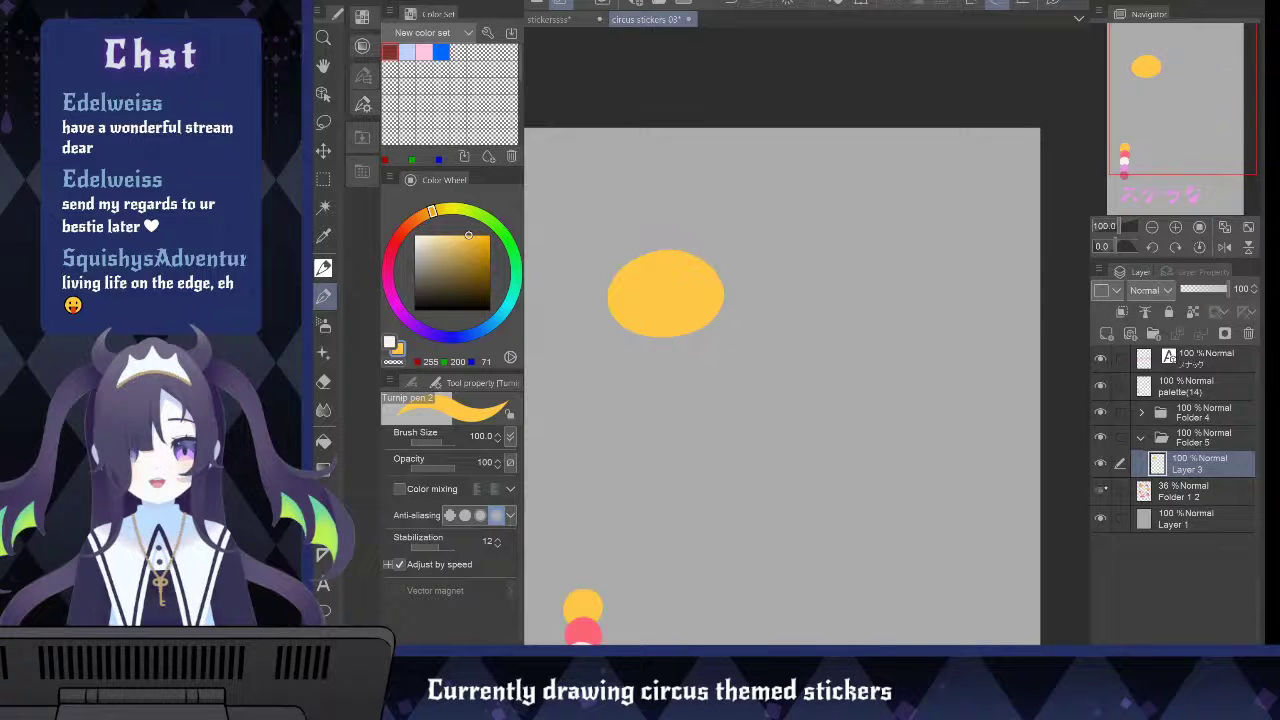
left_click(1100, 490)
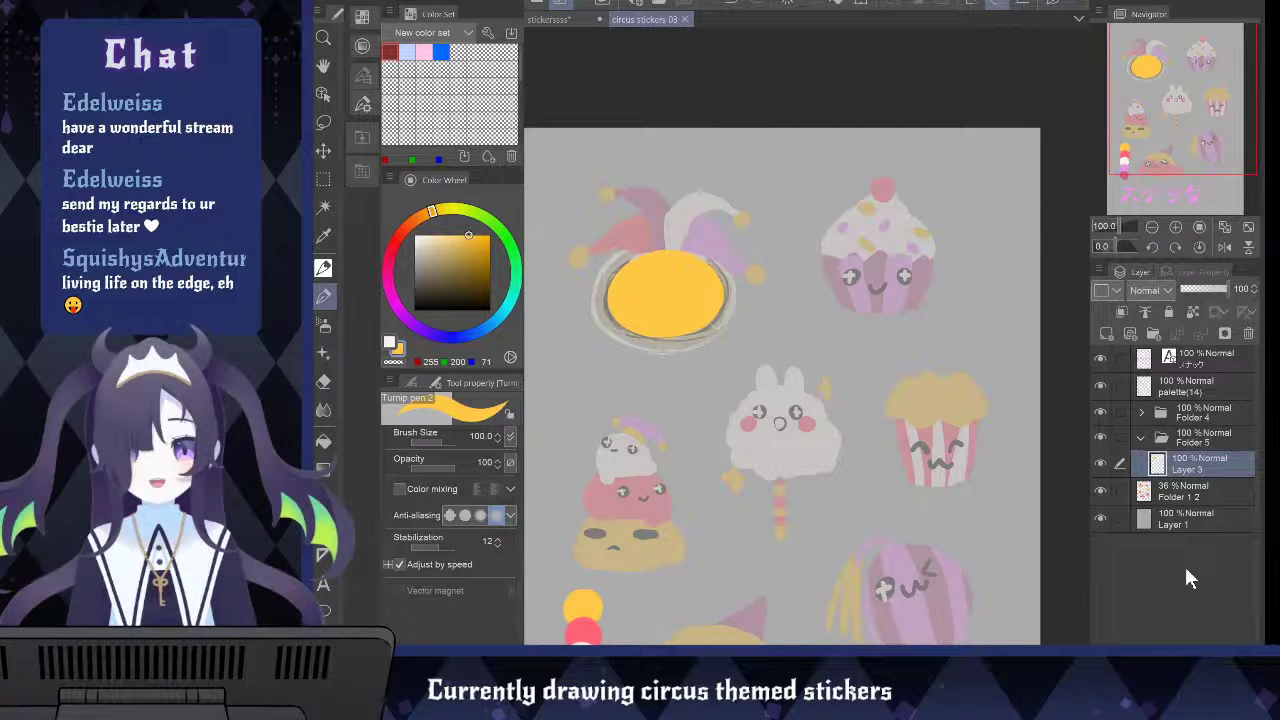
Add a new layer above Layer 3, lower Layer 3's opacity to 64%, and make the new layer active
key("ctrl+shift+n")
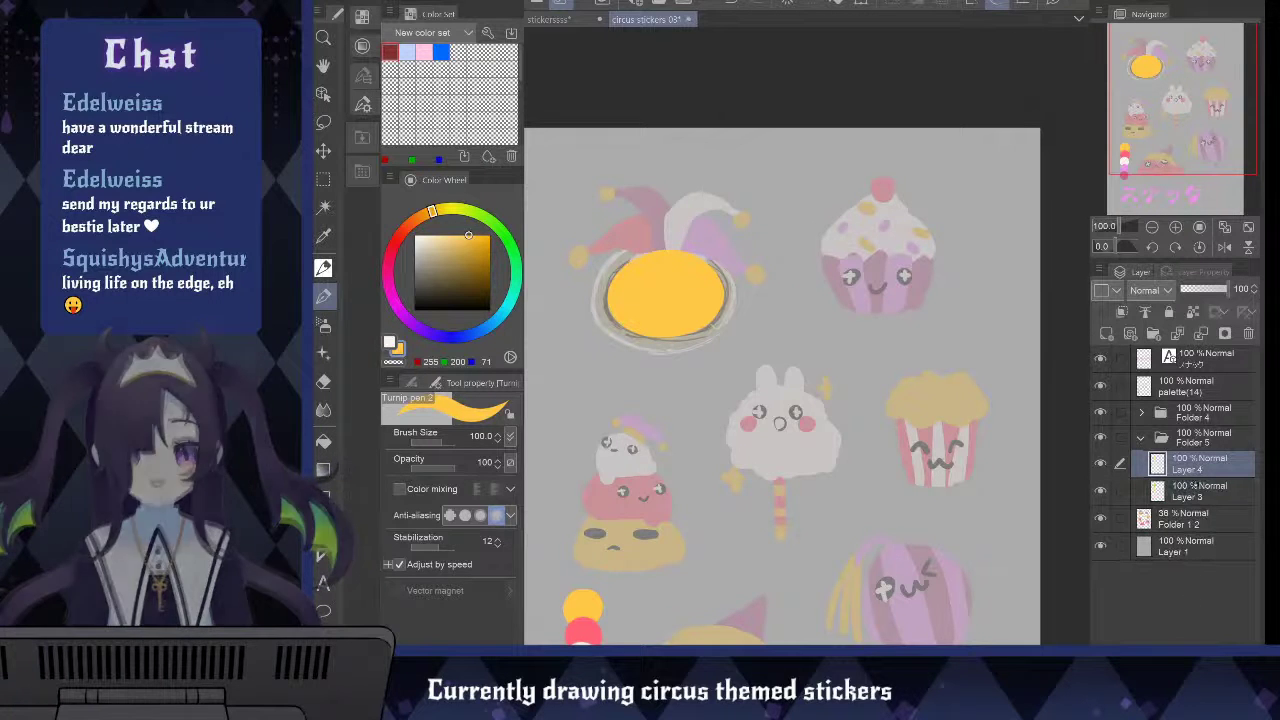
left_click_drag(1228, 289, 1210, 289)
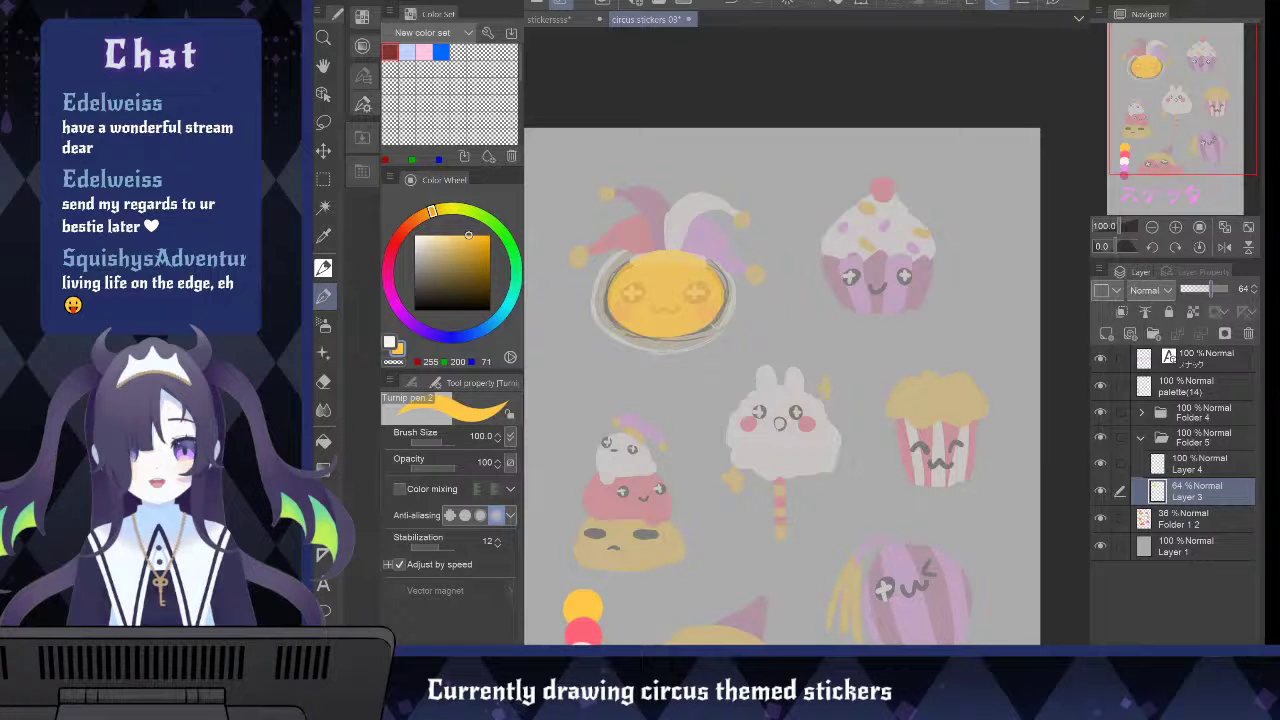
left_click(1194, 459)
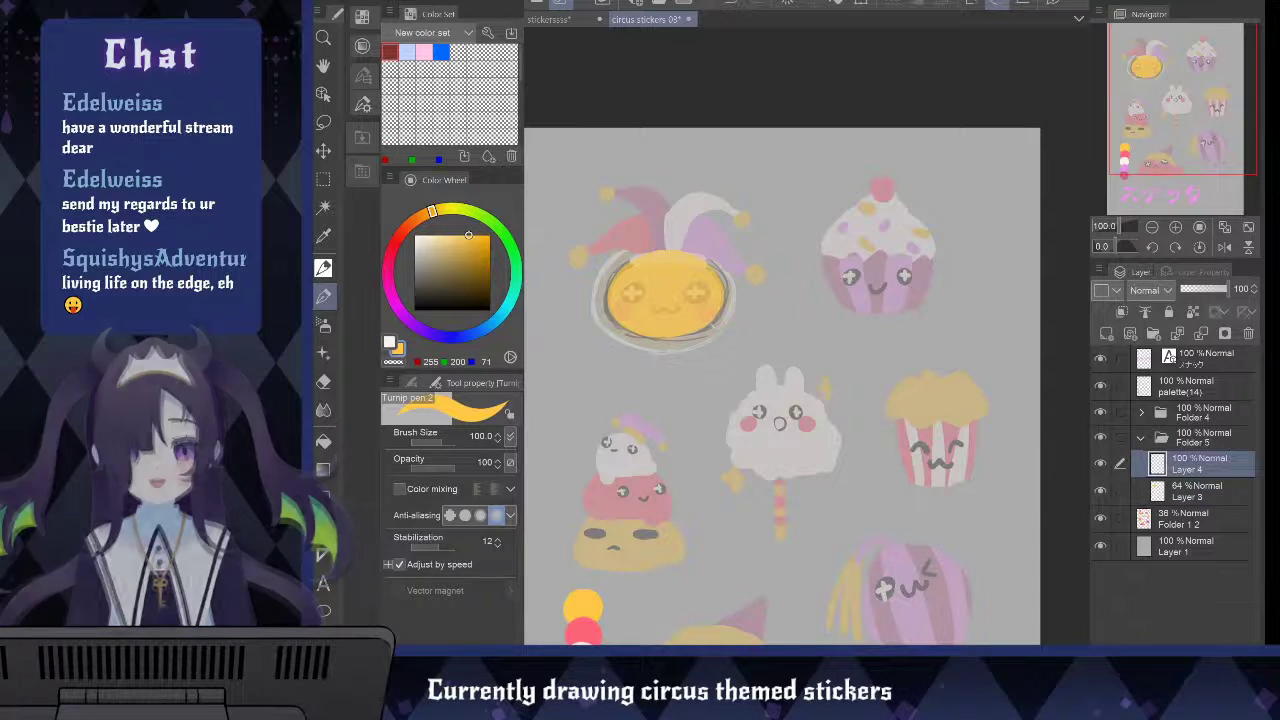
Paint the jester hat's brim as a cream band above the yellow face, using Turnip pen 2 at size 60
key("x")
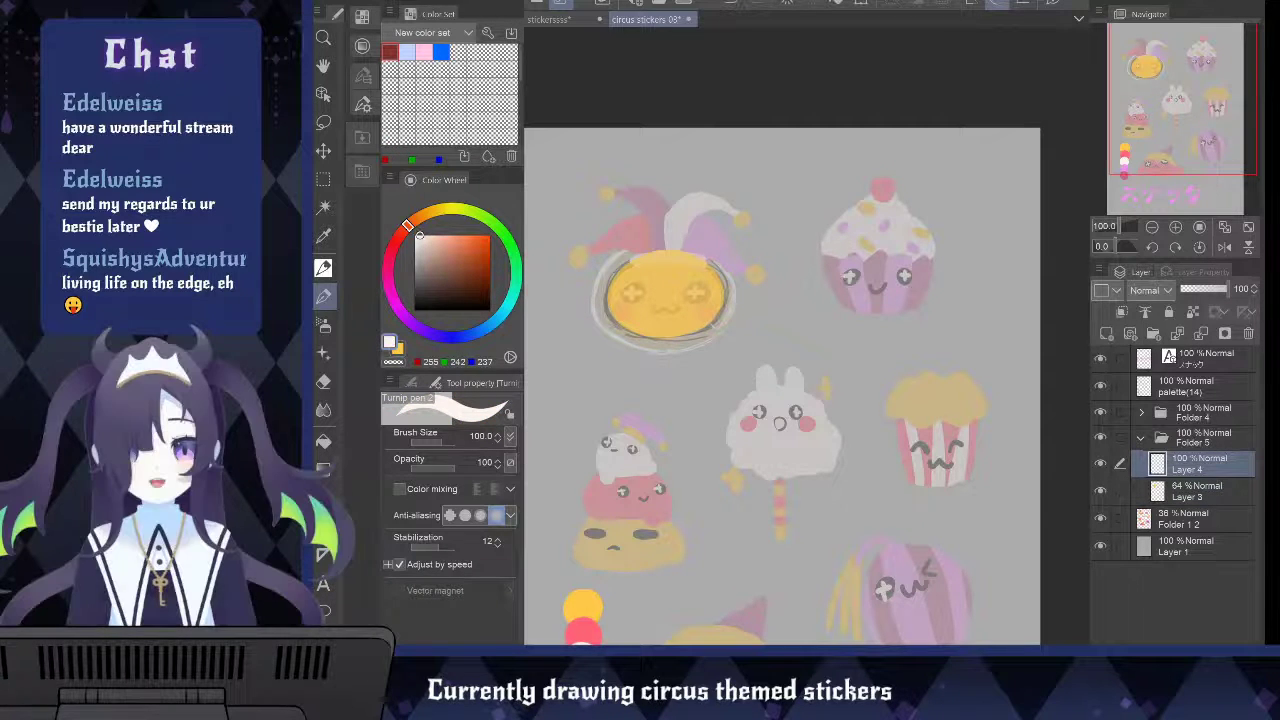
left_click_drag(706, 258, 640, 252)
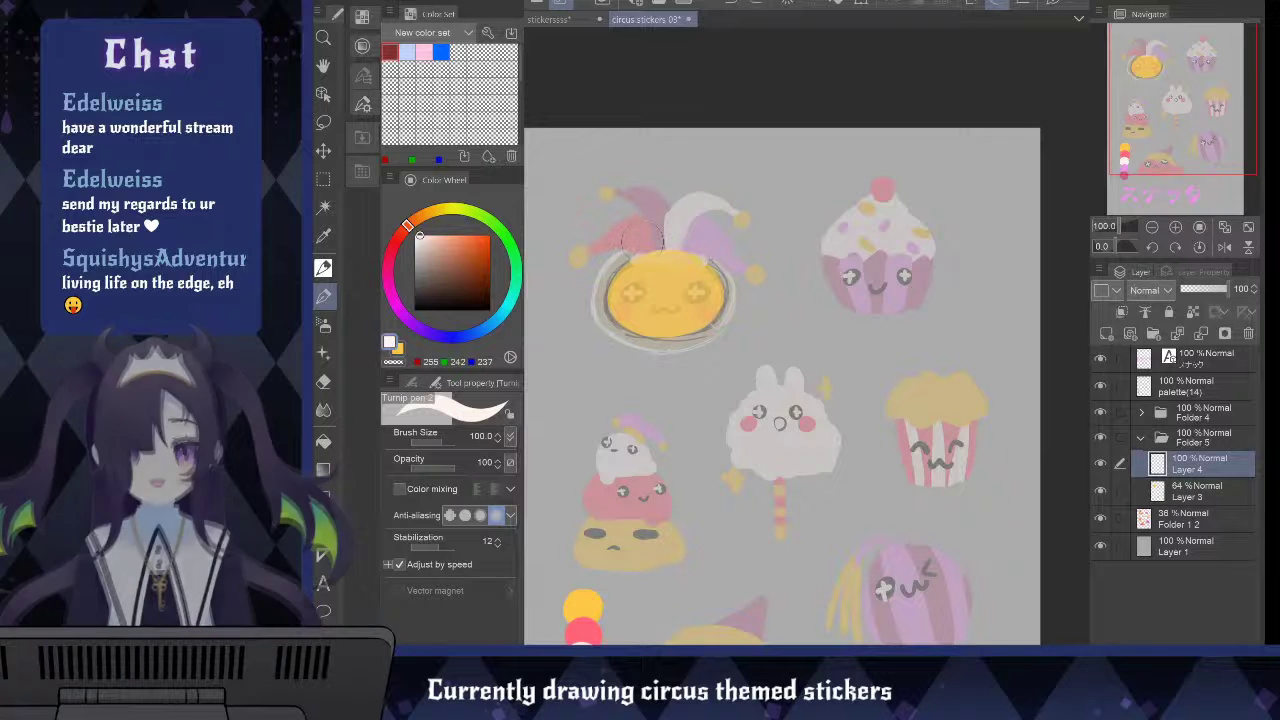
key("bracketleft")
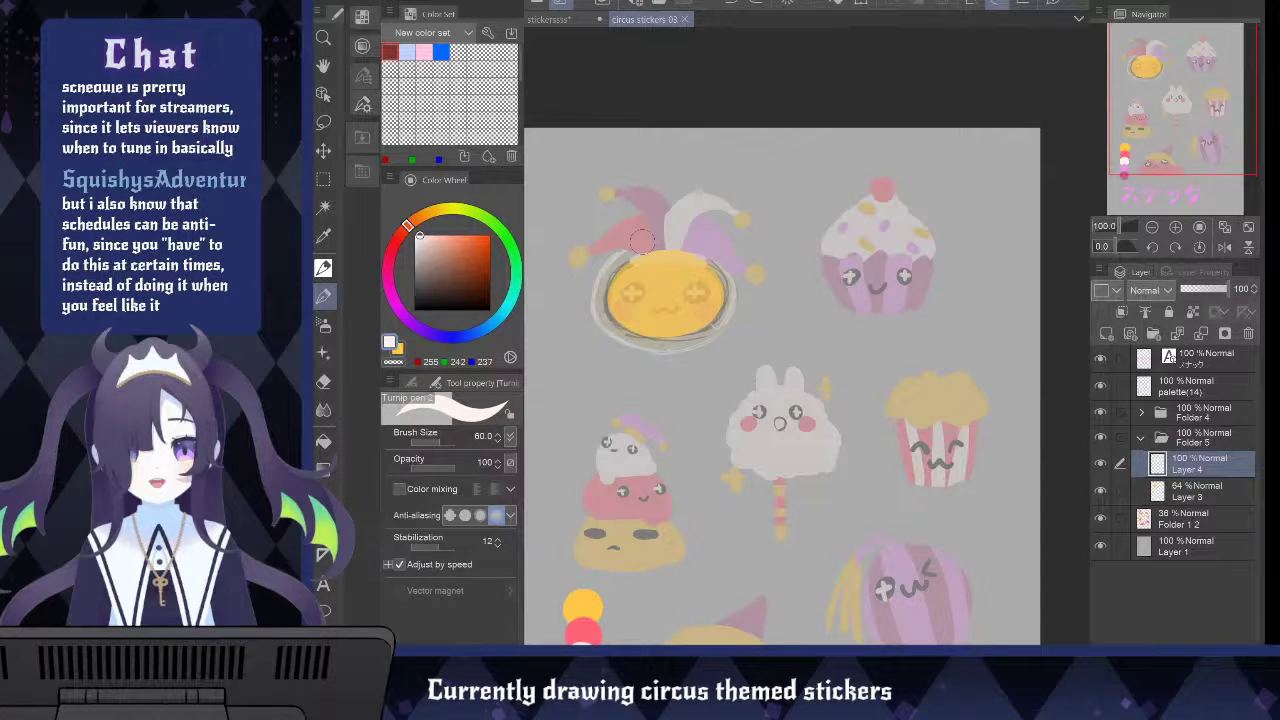
key("bracketright")
key("bracketright")
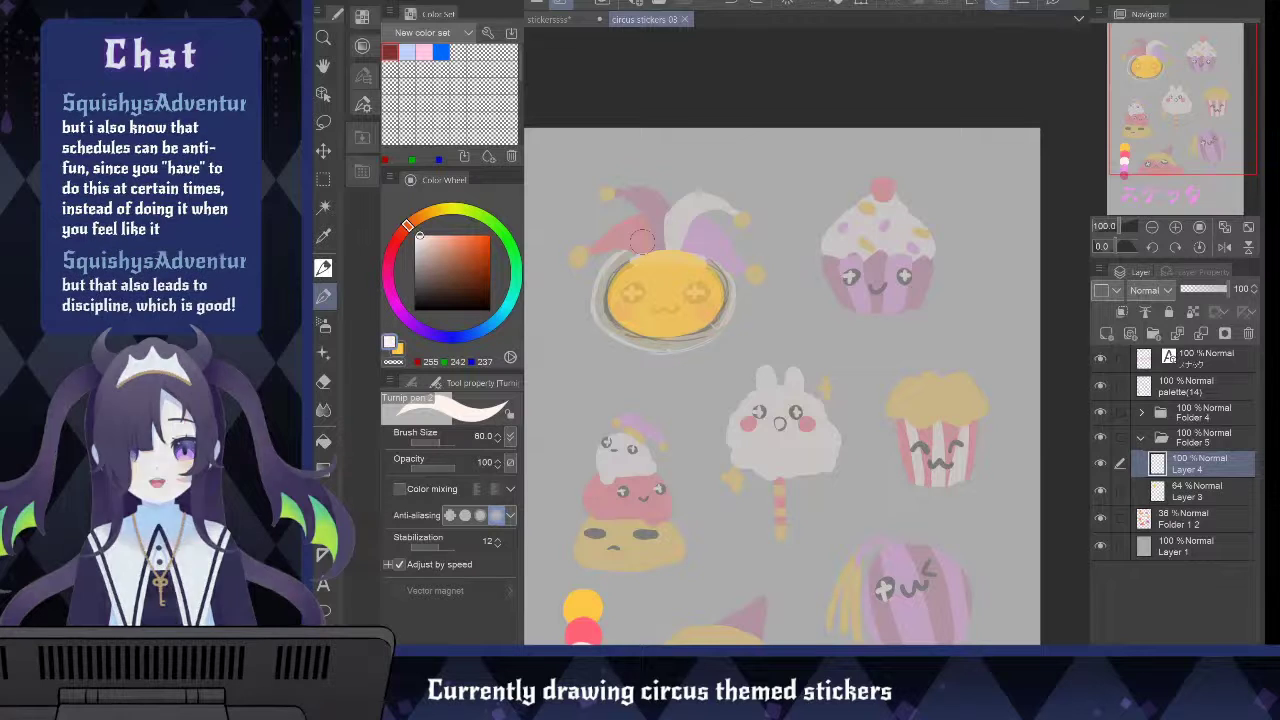
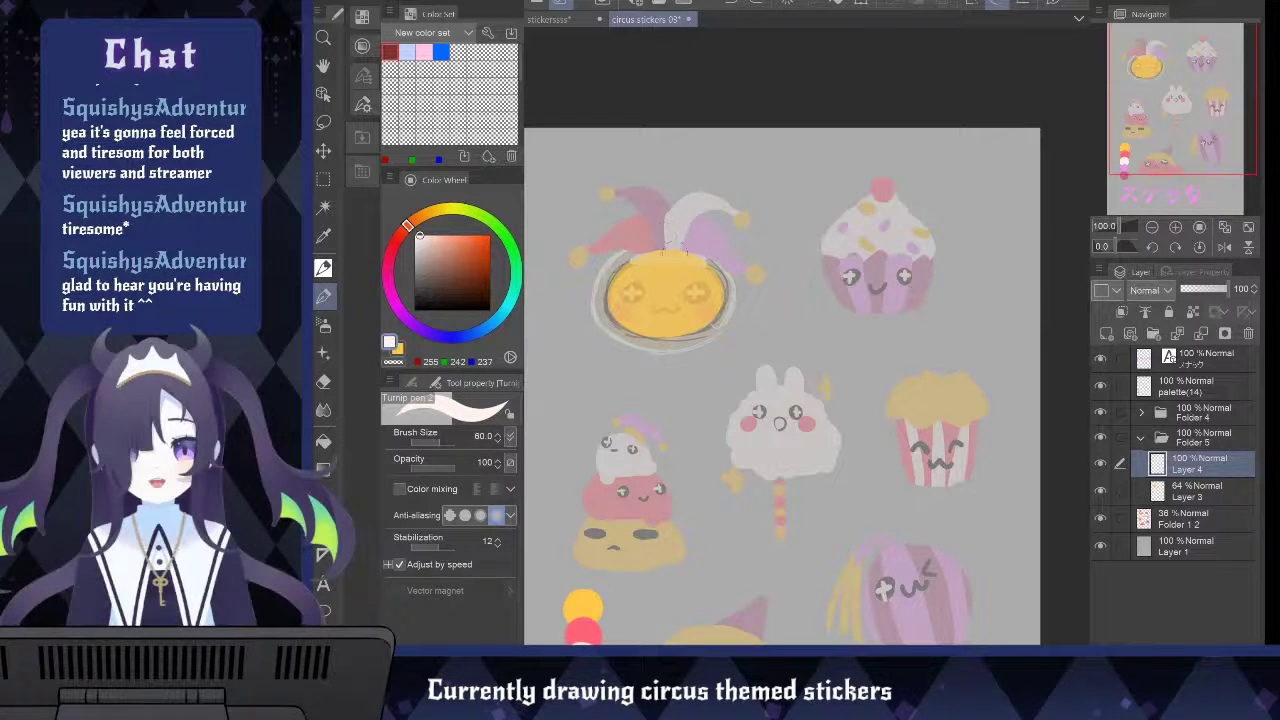
left_click_drag(700, 258, 634, 257)
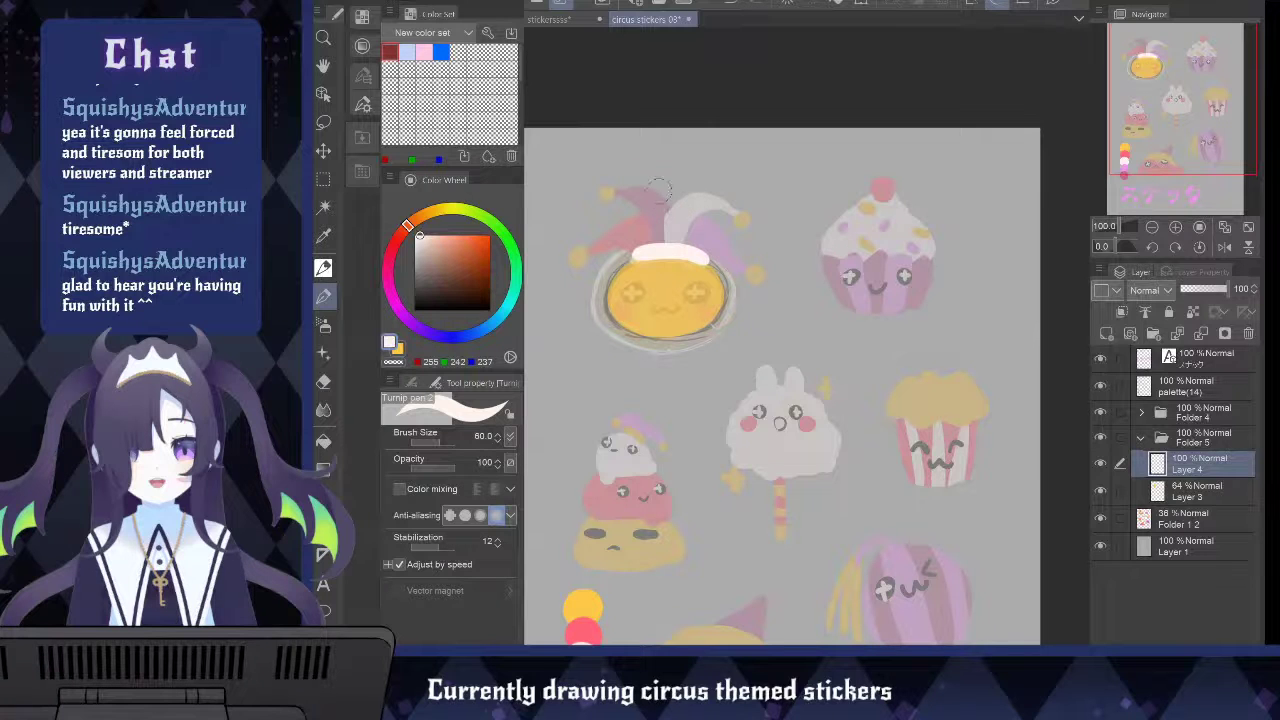
Shift the cream hat brim slightly to fit the sketch and rotate it by -3.1 degrees
key("k")
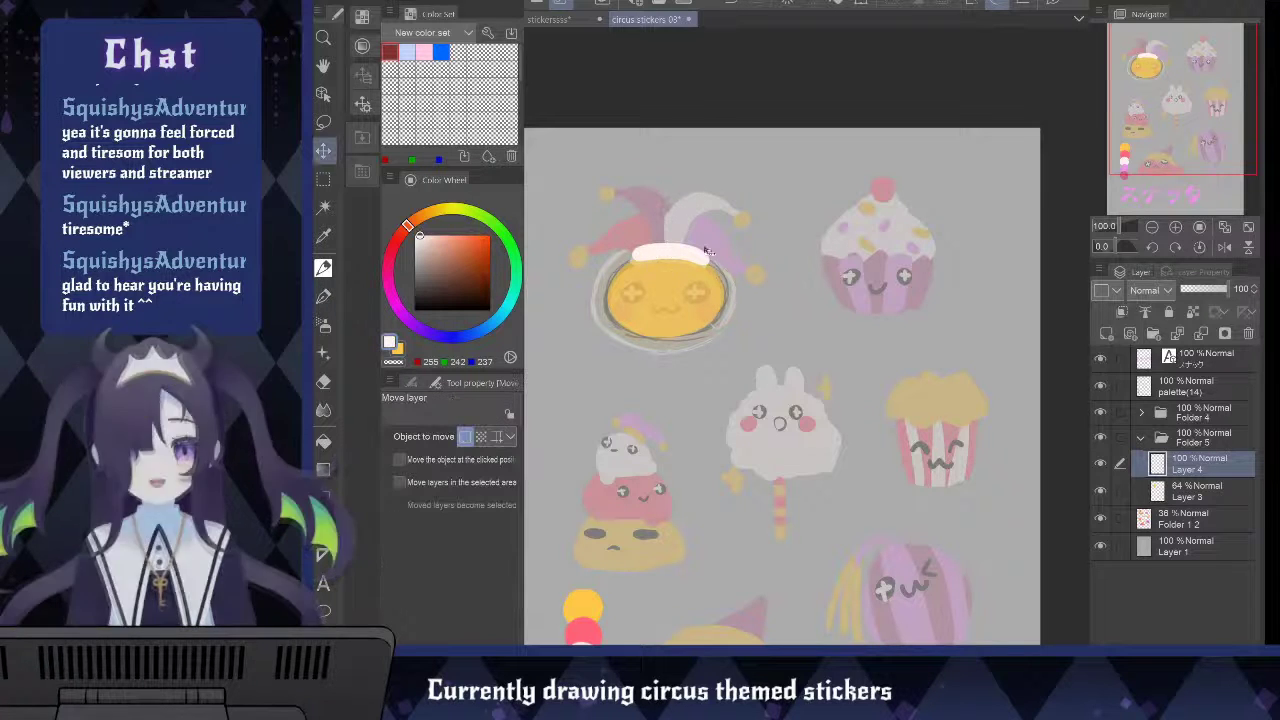
left_click_drag(697, 256, 694, 253)
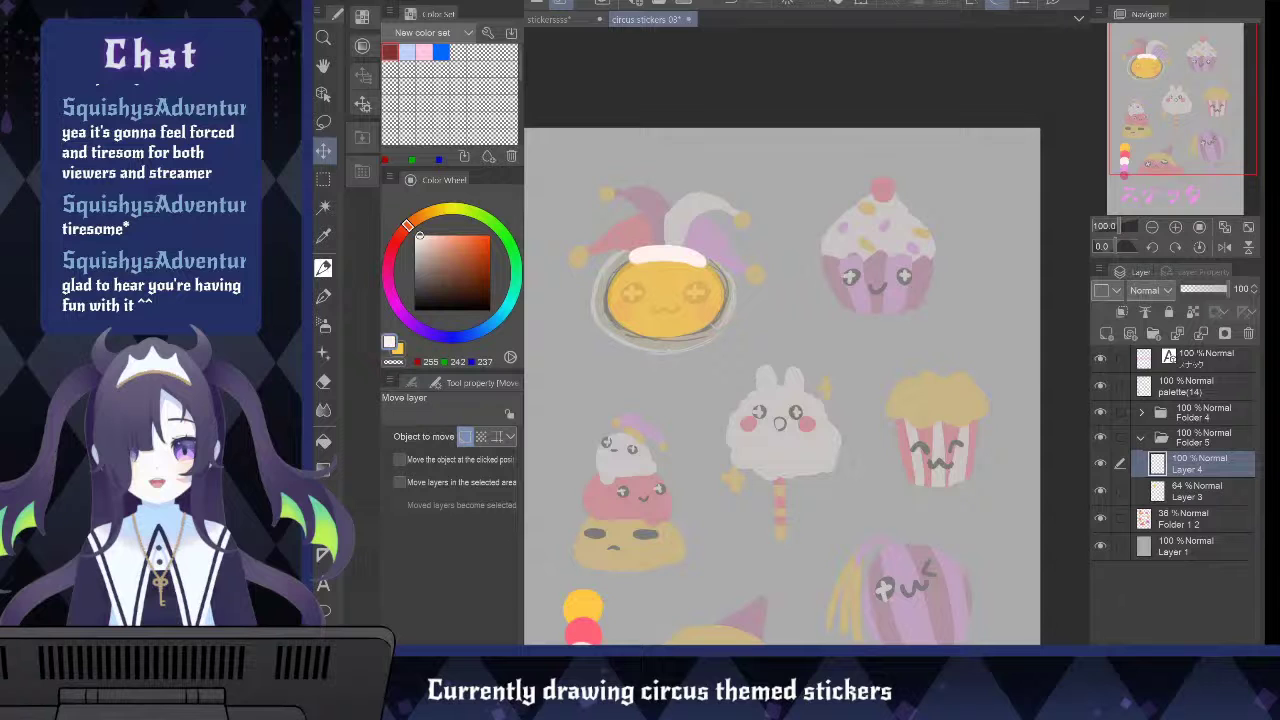
key("ctrl+t")
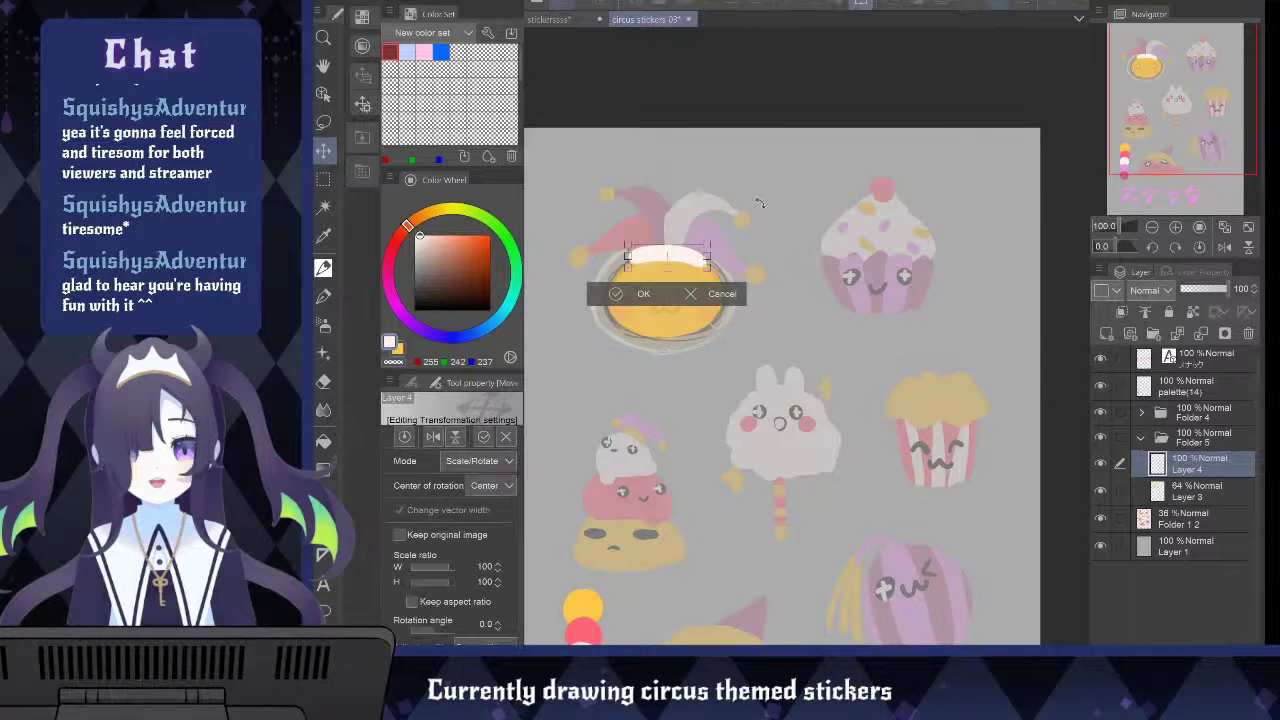
left_click_drag(766, 209, 766, 206)
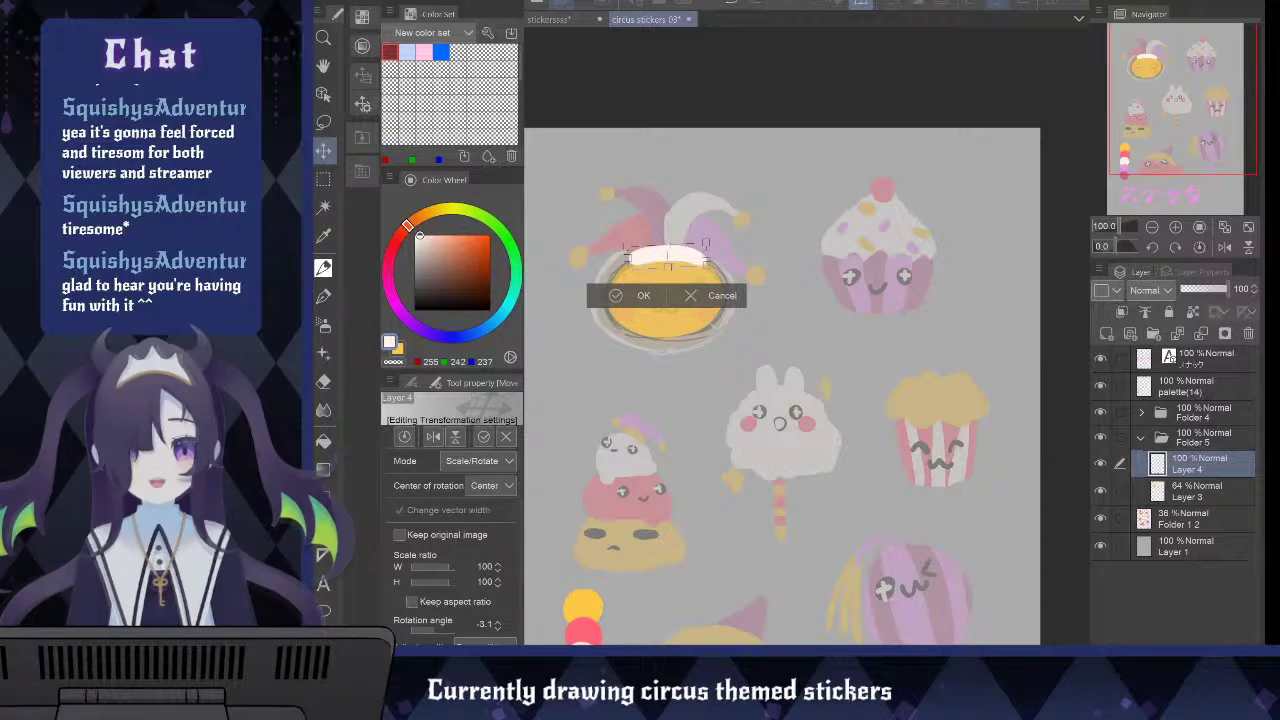
key("Return")
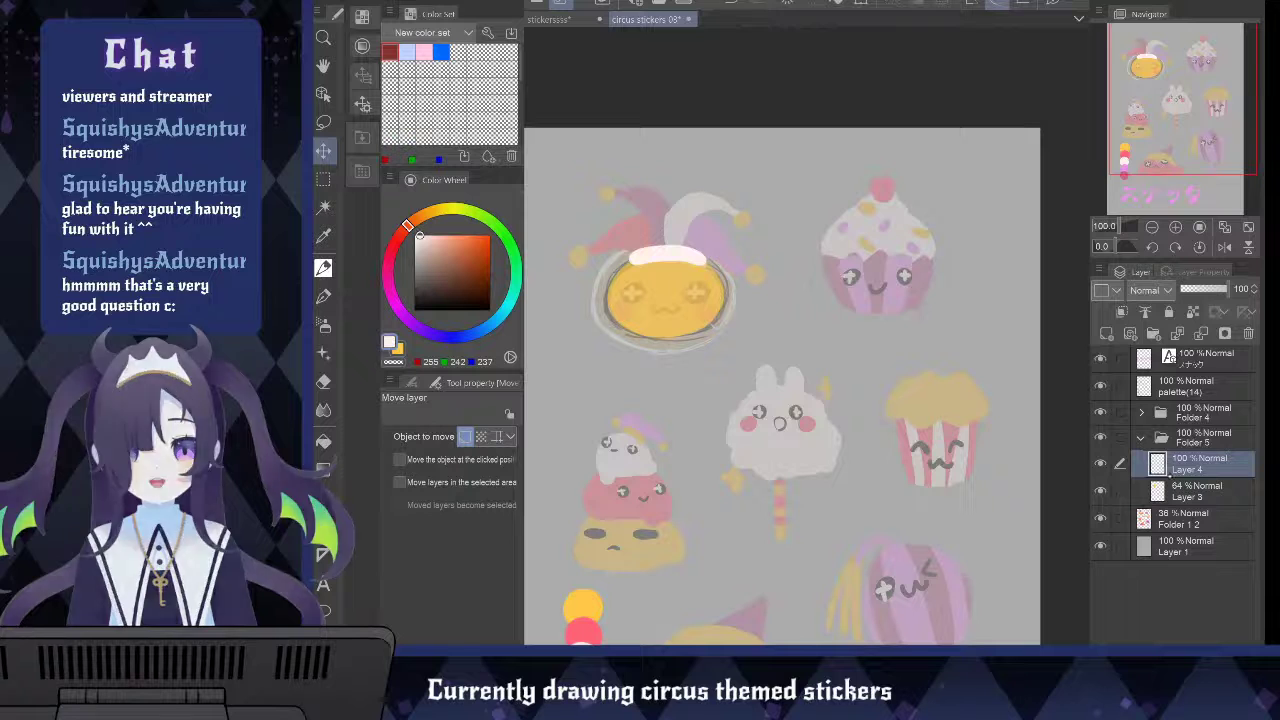
Add a layer between Layer 3 and Layer 4, and sample the palette's coral red as main colour and mauve as sub colour
left_click(1186, 491)
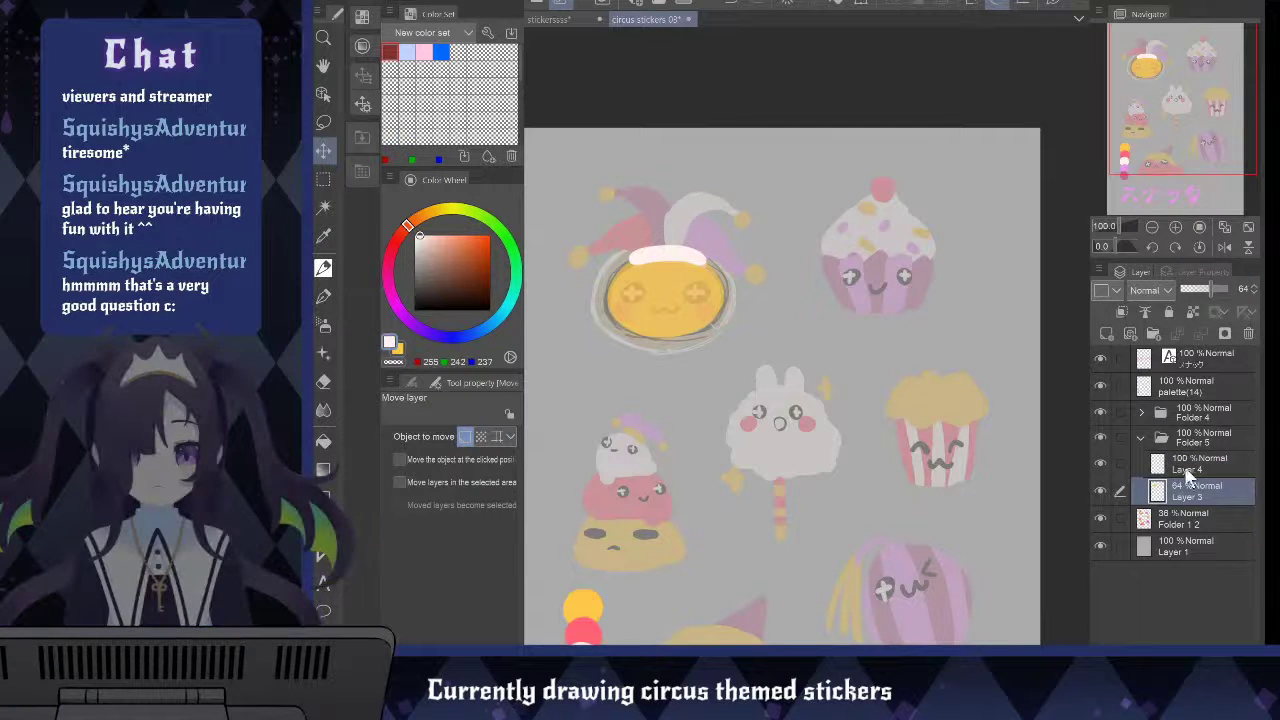
key("ctrl+shift+n")
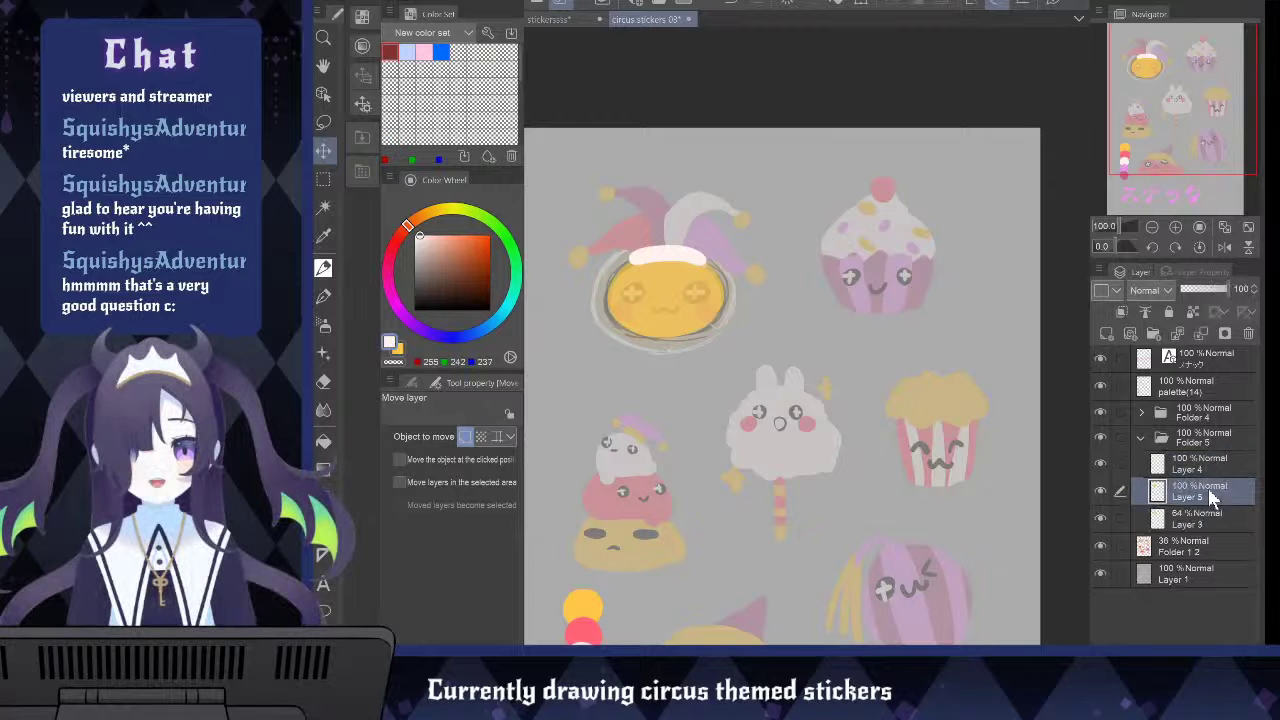
key("i")
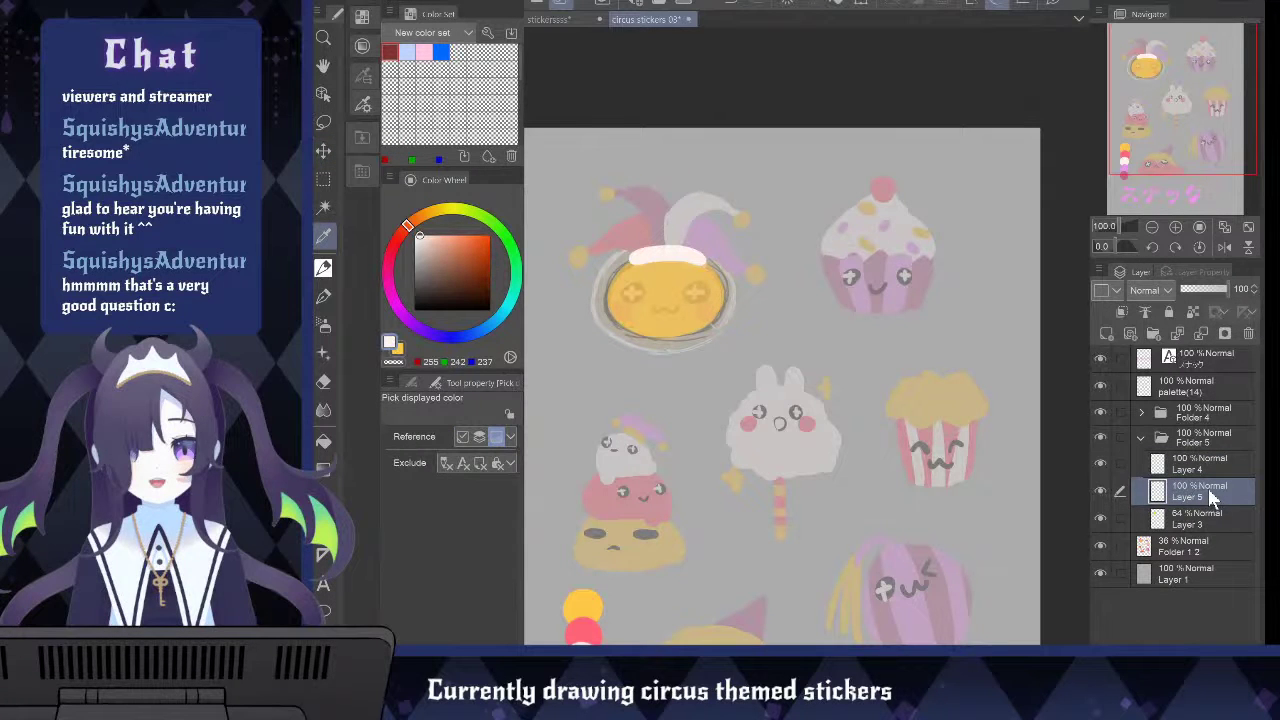
left_click(588, 630)
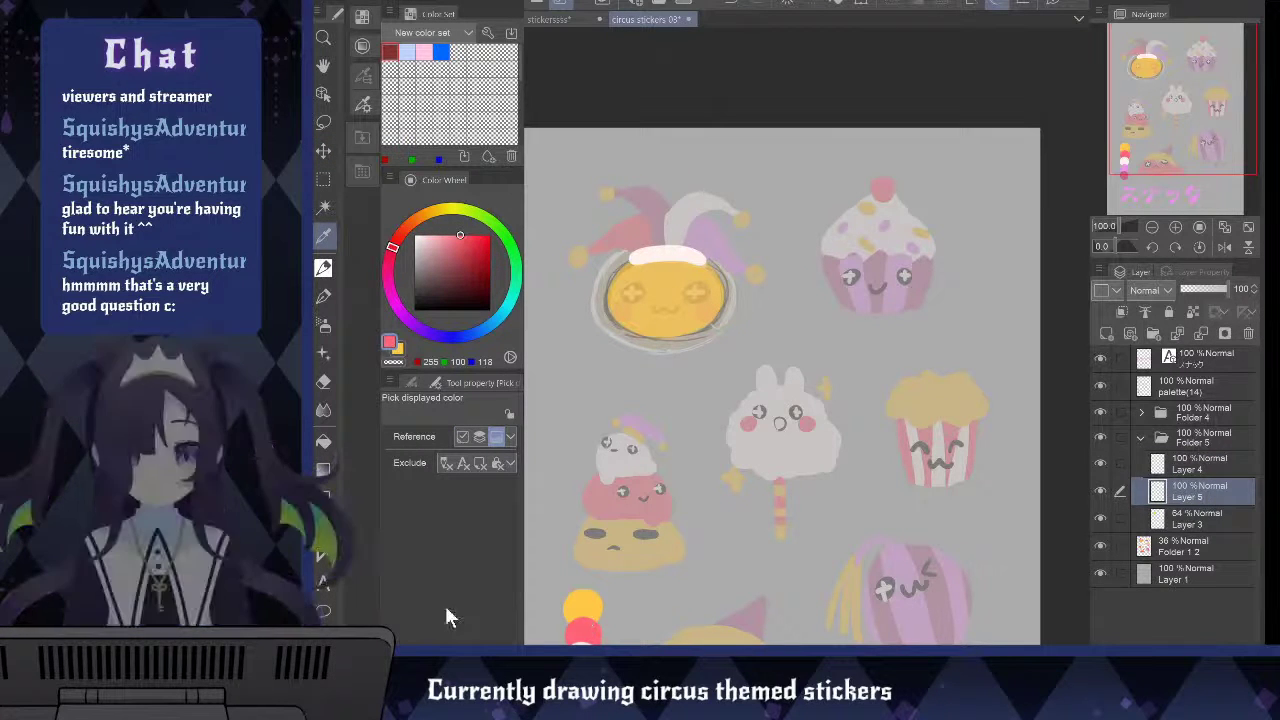
key("h")
left_click_drag(690, 493, 694, 463)
key("x")
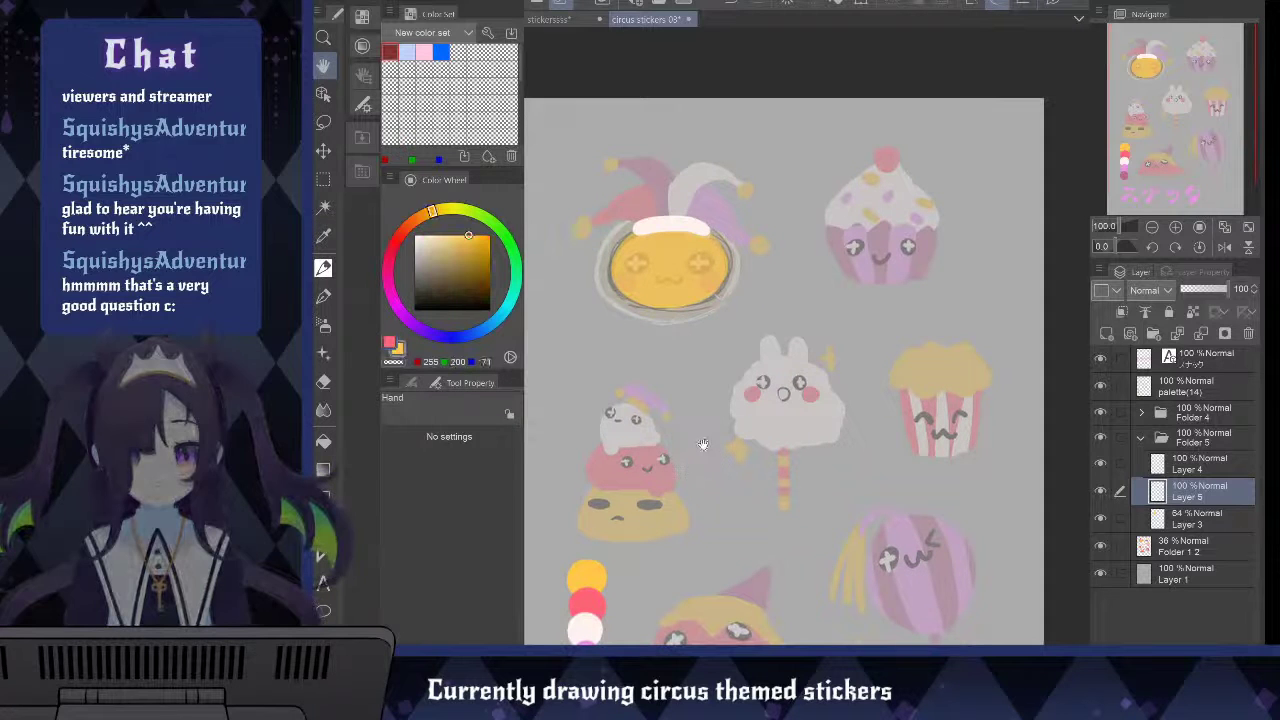
left_click(586, 678, "alt")
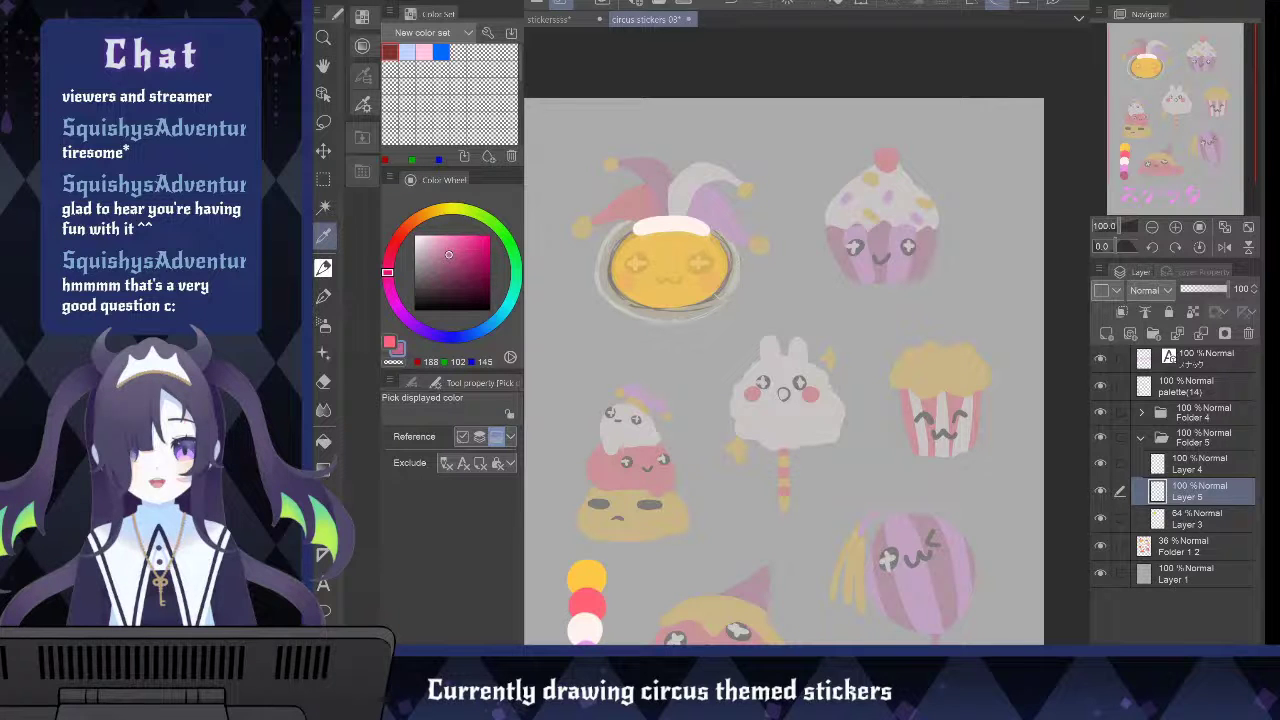
key("x")
key("p")
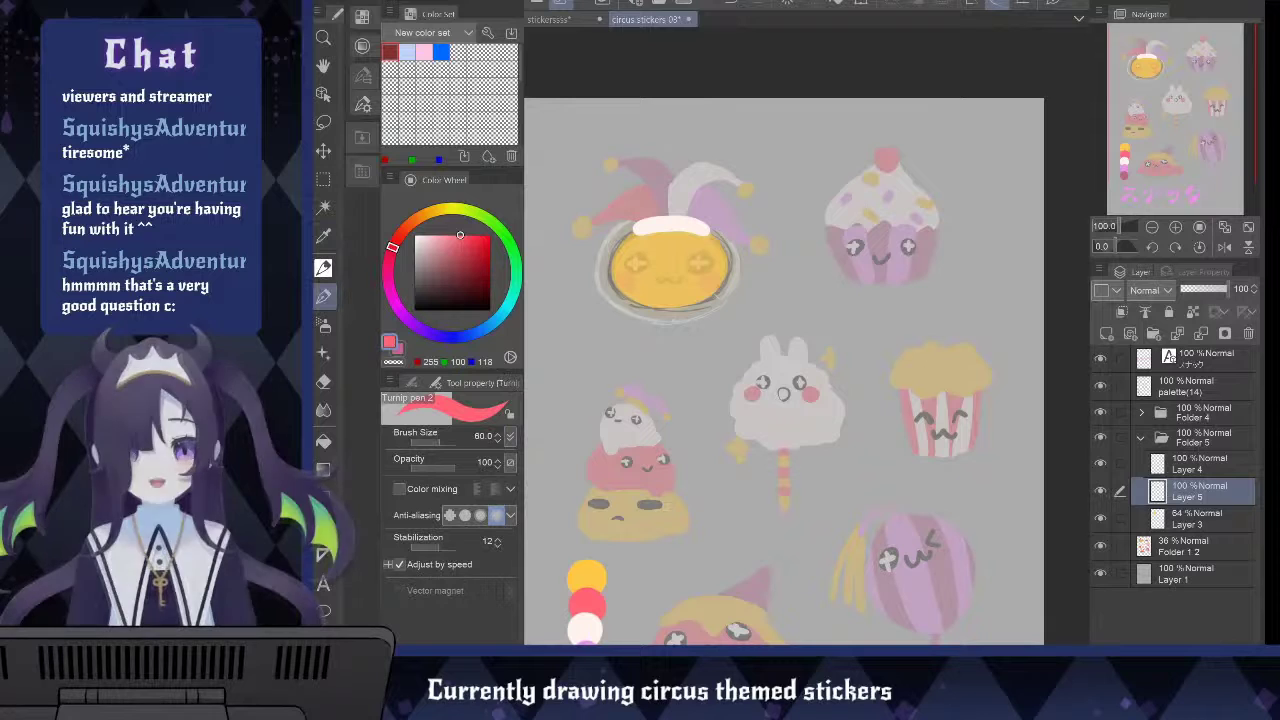
Paint the jester hat's lower-left point in coral red over the sketch, using Turnip pen 2 at size 30
mouse_move(651, 212)
left_mouse_down()
mouse_move(614, 202)
mouse_move(652, 218)
left_mouse_up()
key("ctrl+z")
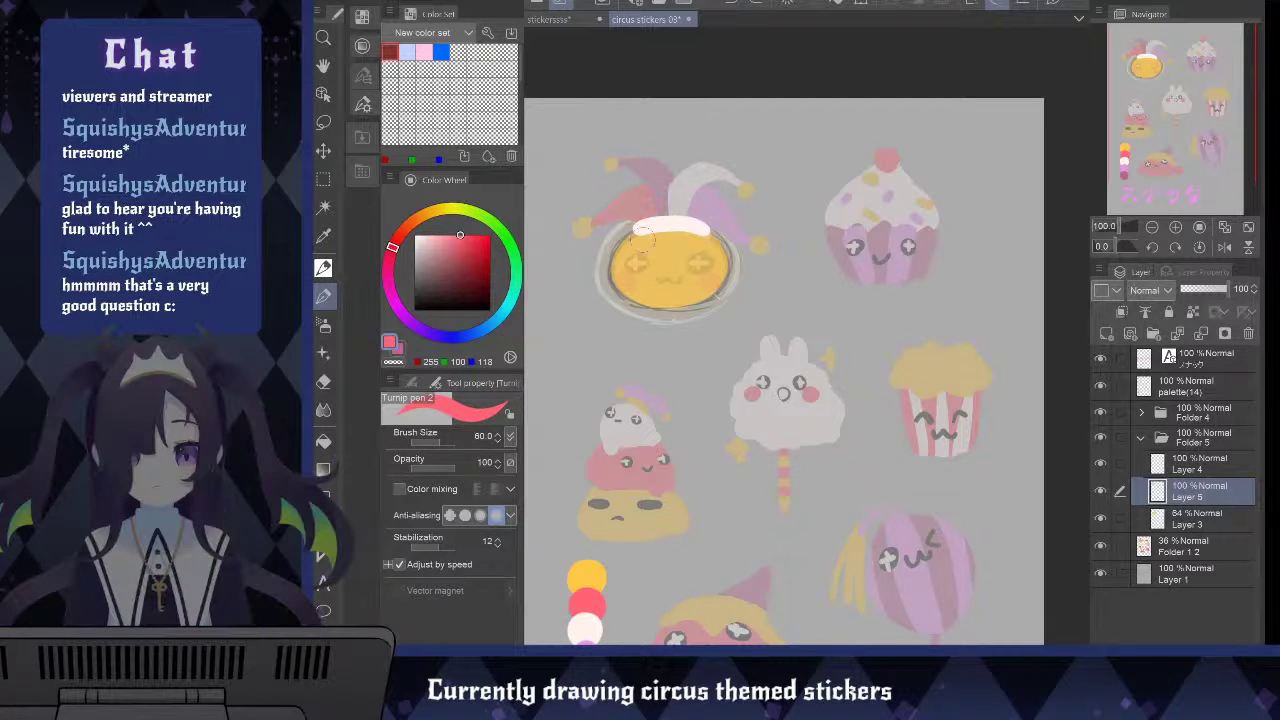
key("bracketleft")
key("bracketleft")
key("bracketleft")
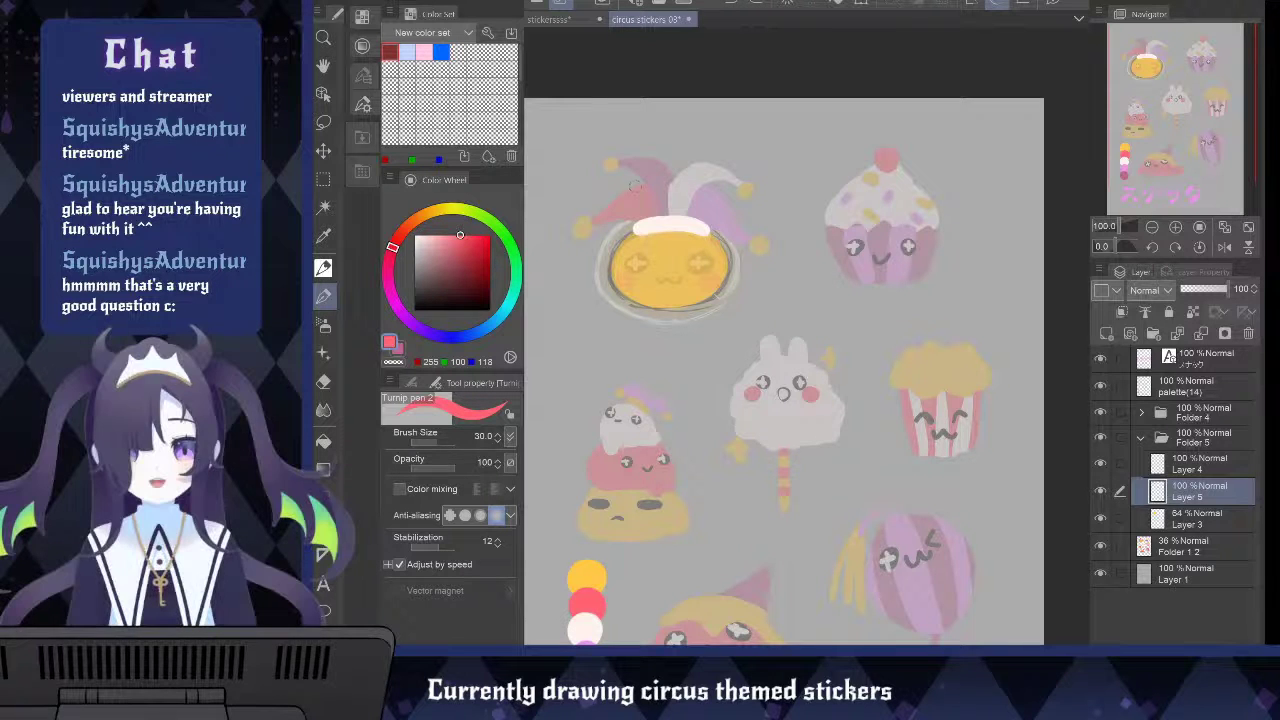
mouse_move(663, 208)
left_mouse_down()
mouse_move(639, 188)
mouse_move(602, 208)
left_mouse_up()
key("ctrl+z")
left_click_drag(638, 194, 592, 226)
key("ctrl+z")
mouse_move(636, 216)
left_mouse_down()
mouse_move(588, 228)
mouse_move(613, 207)
mouse_move(606, 216)
mouse_move(656, 220)
left_mouse_up()
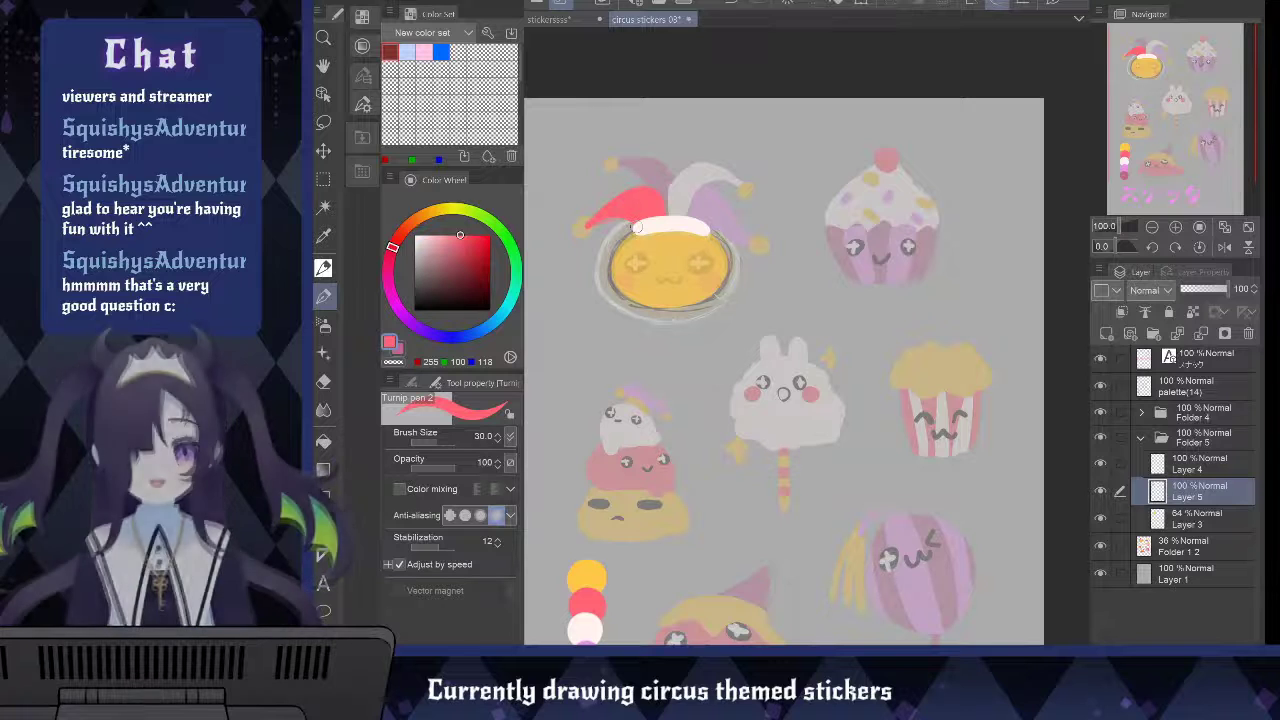
Paint the jester hat's upper-left point as a filled mauve curve following the sketch
key("x")
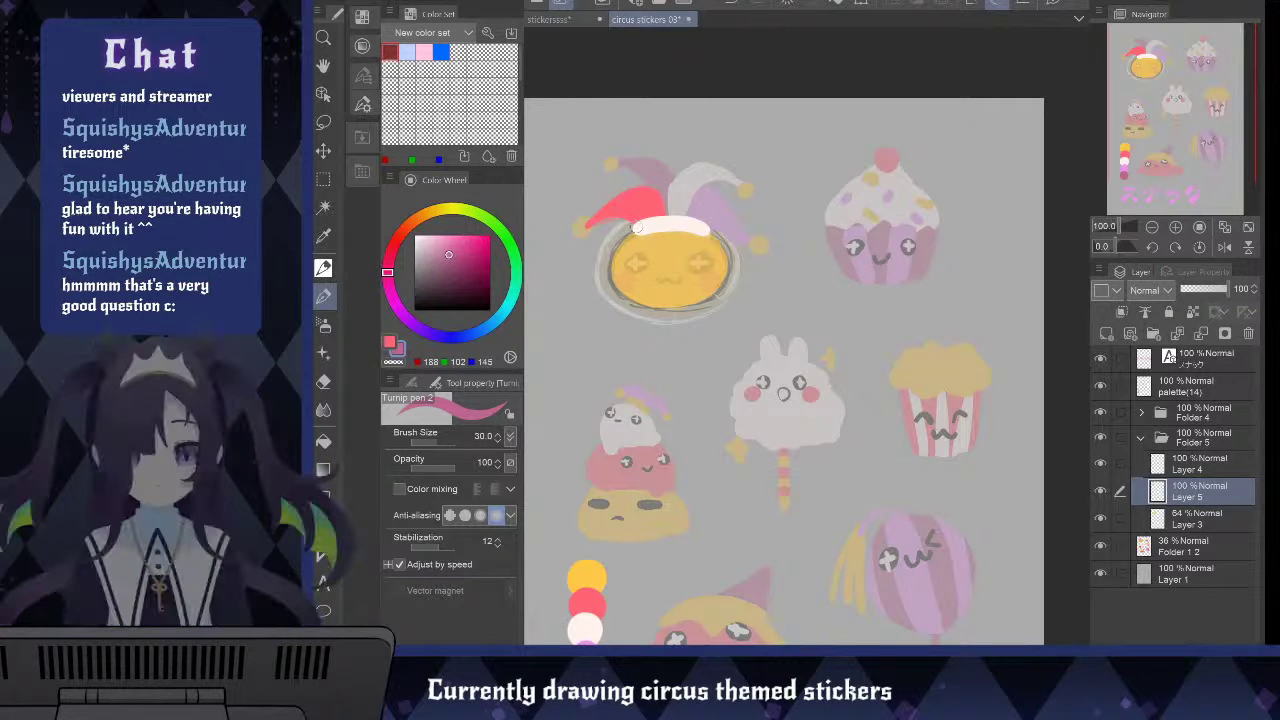
mouse_move(682, 214)
left_mouse_down()
mouse_move(676, 178)
mouse_move(622, 162)
mouse_move(666, 208)
left_mouse_up()
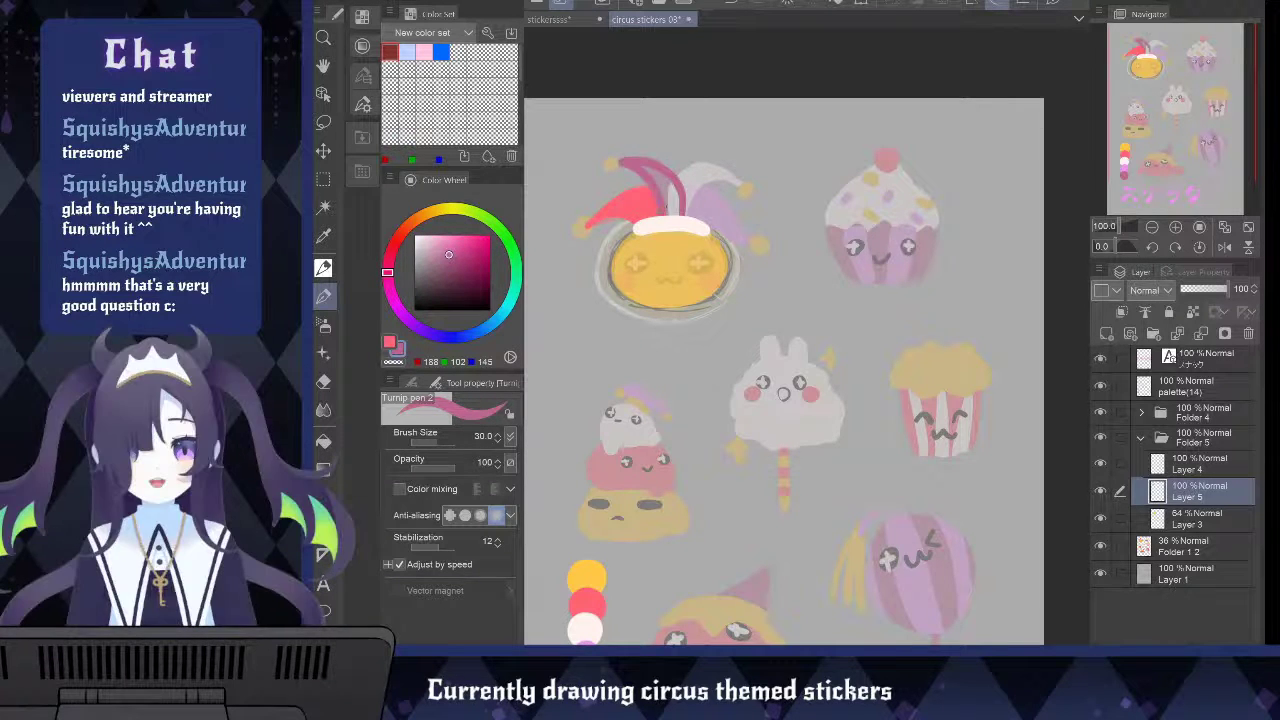
key("ctrl+z")
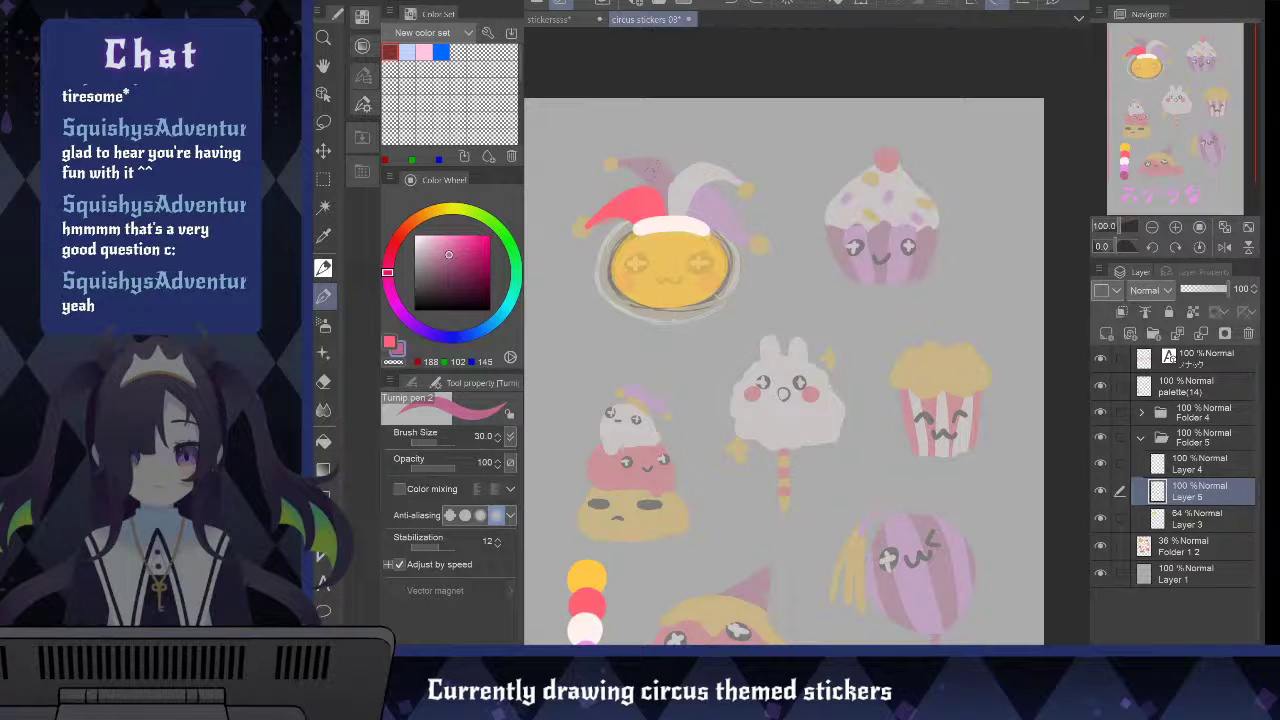
mouse_move(678, 212)
left_mouse_down()
mouse_move(642, 163)
mouse_move(619, 161)
mouse_move(661, 219)
left_mouse_up()
key("ctrl+z")
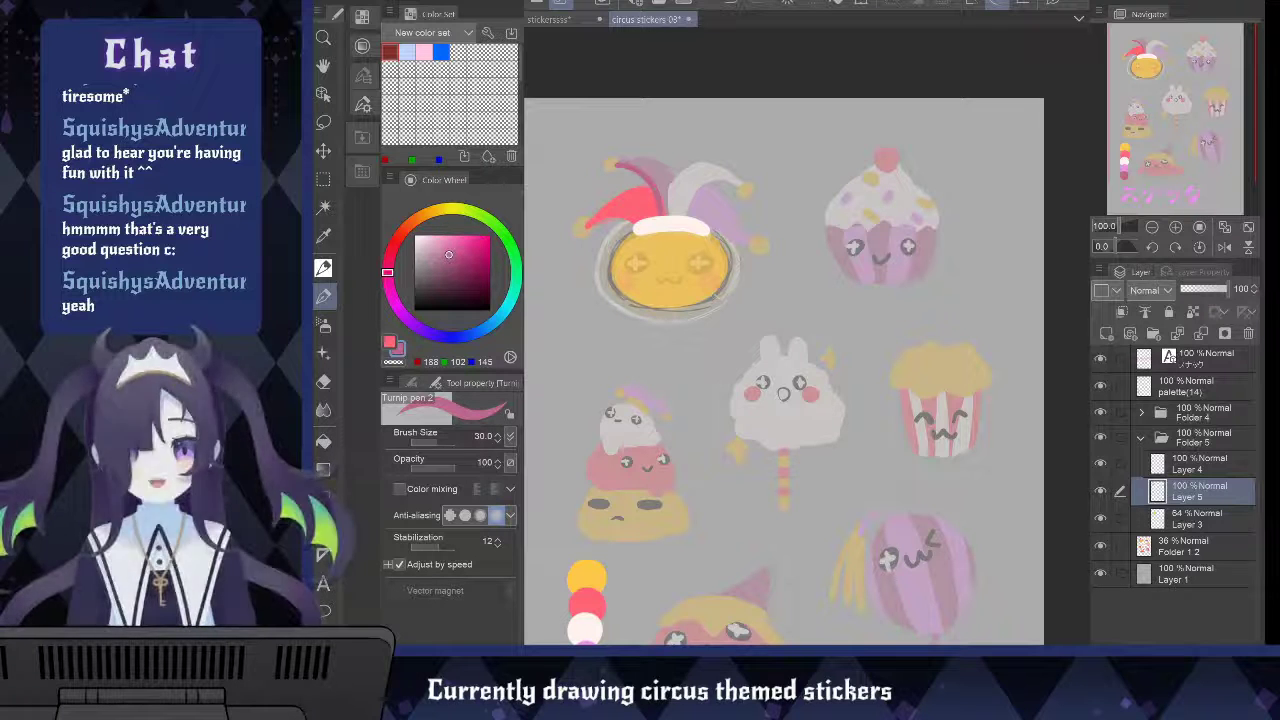
mouse_move(620, 162)
left_mouse_down()
mouse_move(640, 159)
mouse_move(682, 212)
left_mouse_up()
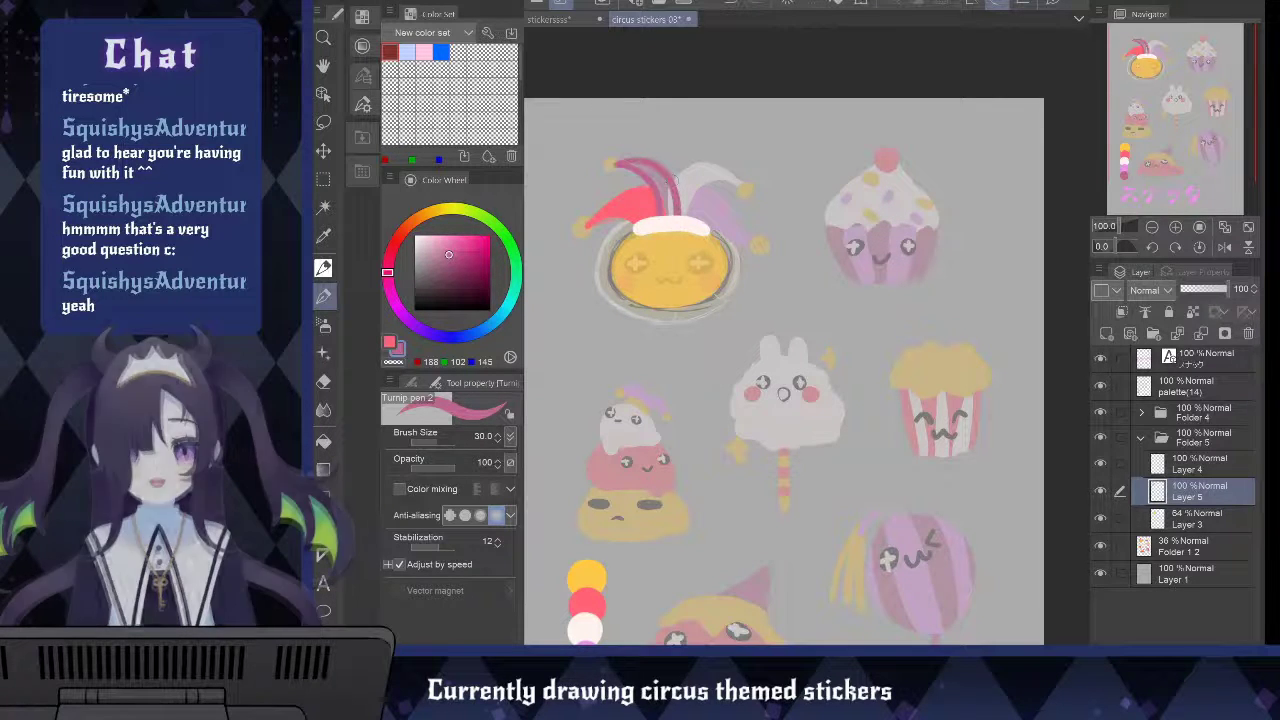
key("ctrl+z")
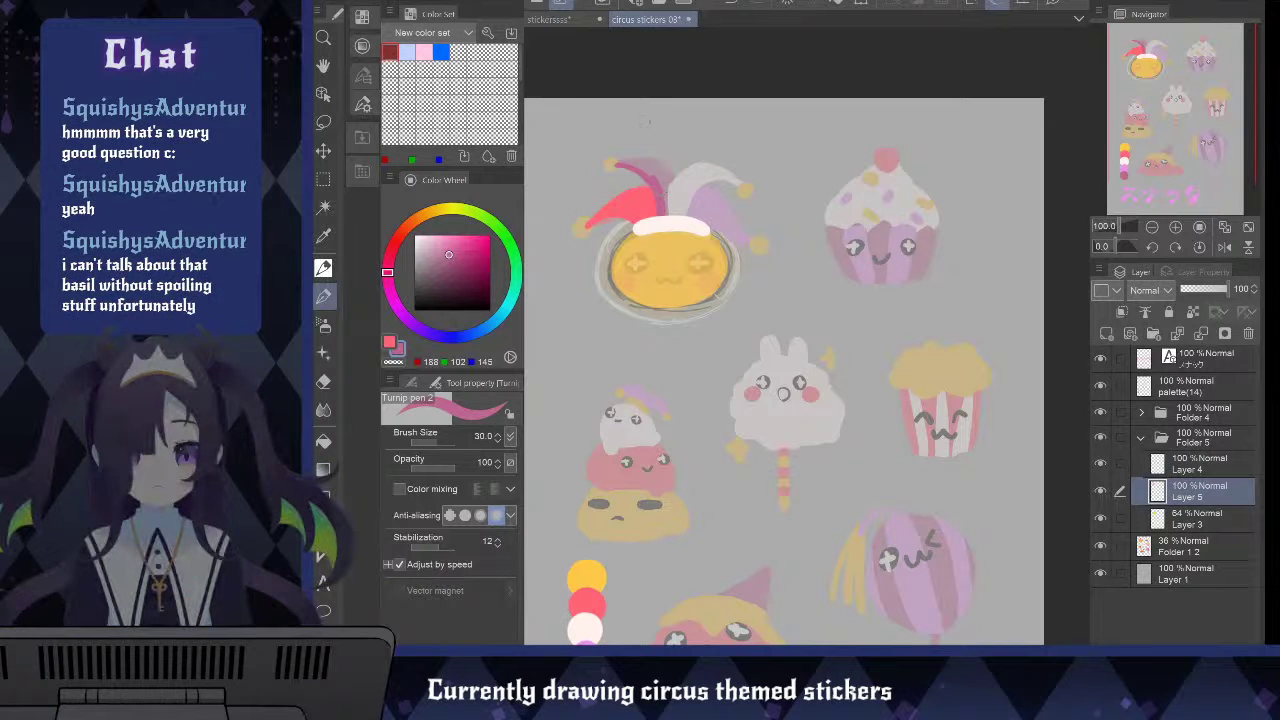
left_click_drag(625, 160, 668, 196)
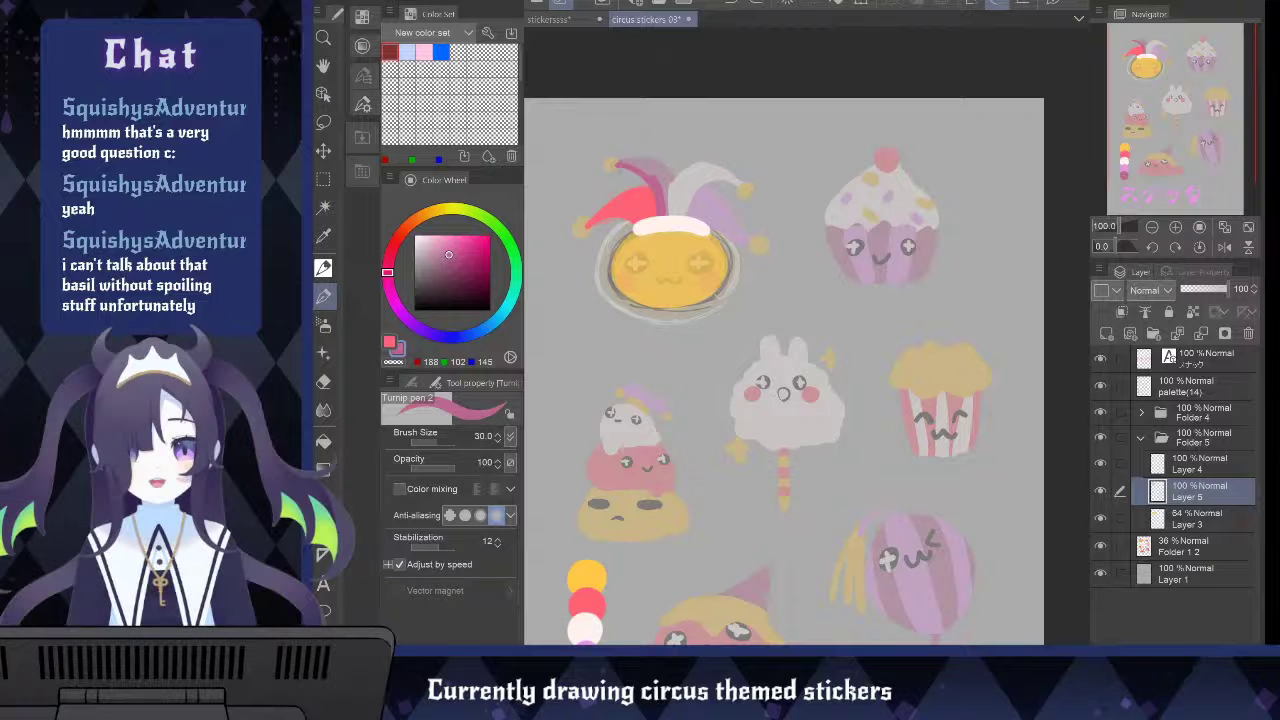
mouse_move(616, 162)
left_mouse_down()
mouse_move(662, 172)
mouse_move(674, 206)
left_mouse_up()
mouse_move(644, 161)
left_mouse_down()
mouse_move(664, 170)
mouse_move(680, 208)
left_mouse_up()
left_click_drag(638, 165, 670, 206)
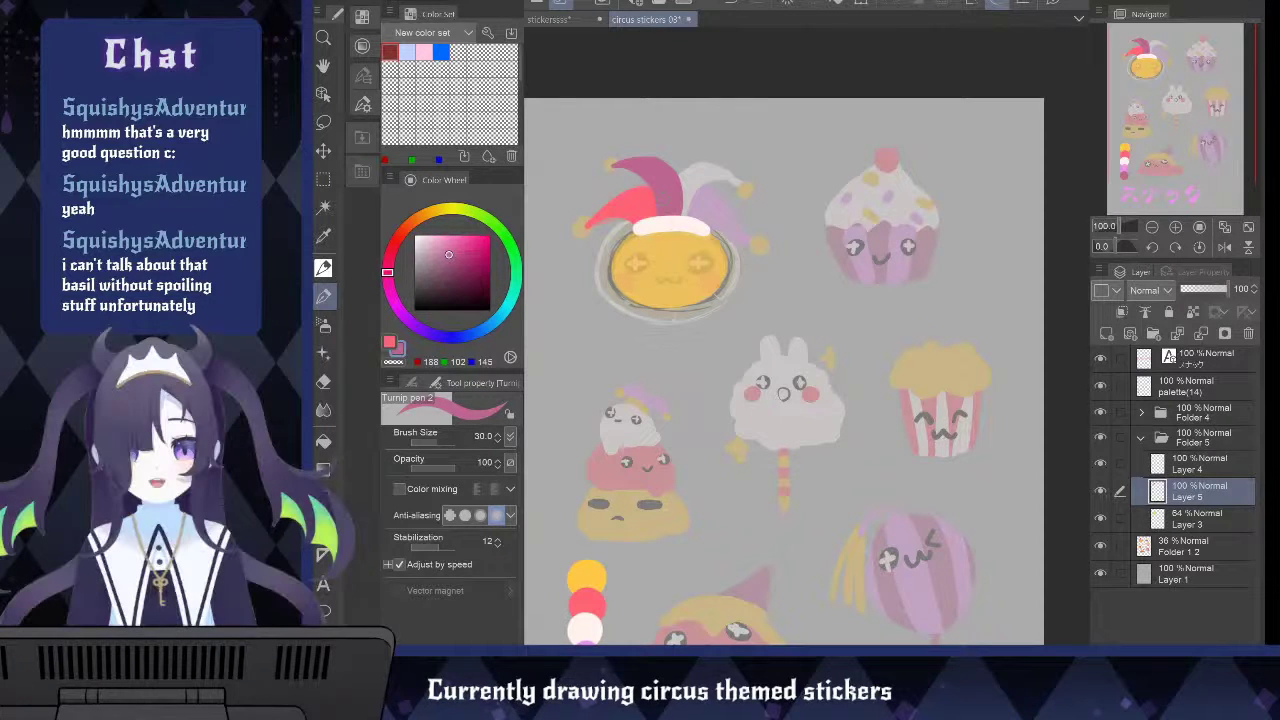
Paint the jester hat's lower-right point in the palette's pinkish lilac and save the file
key("x")
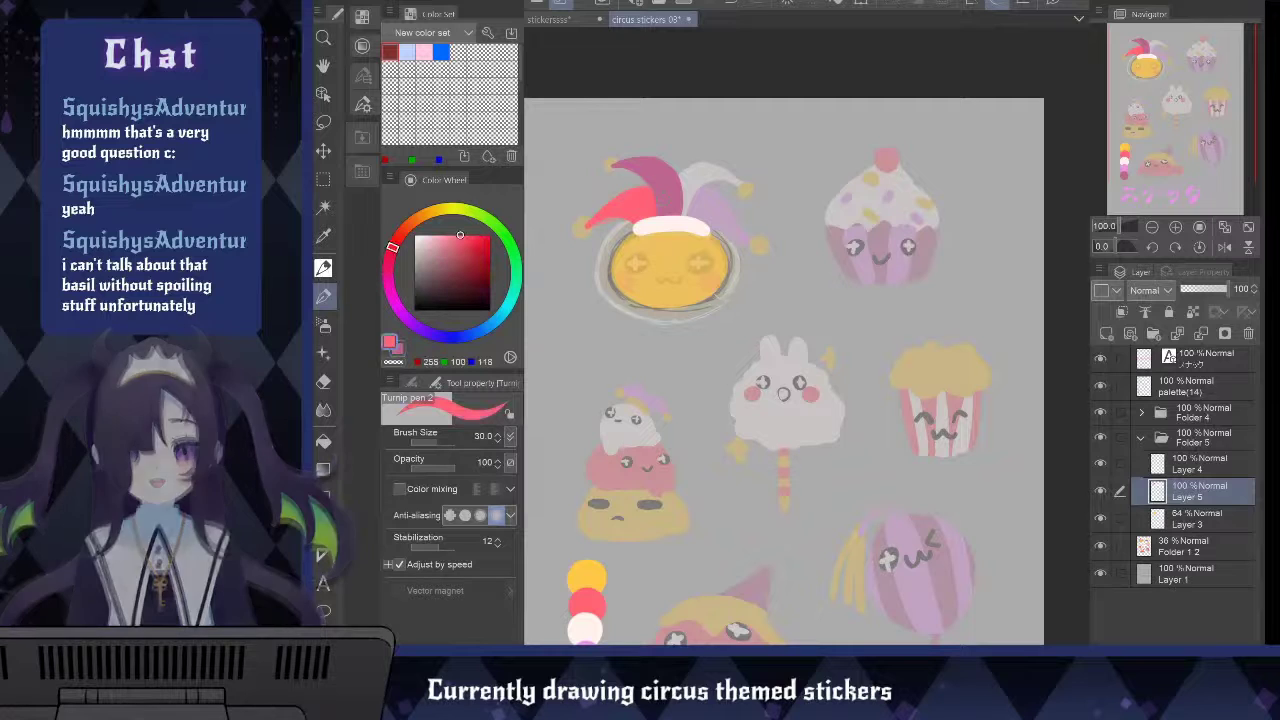
left_click(589, 642, "alt")
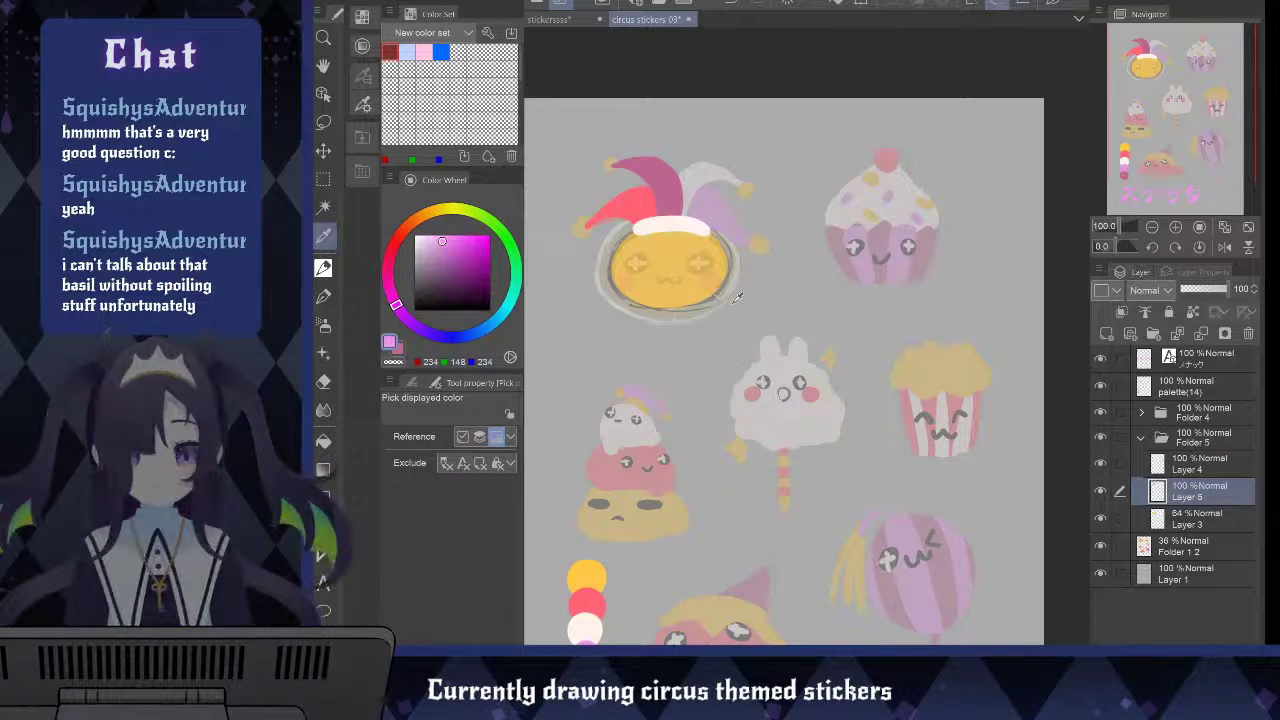
key("p")
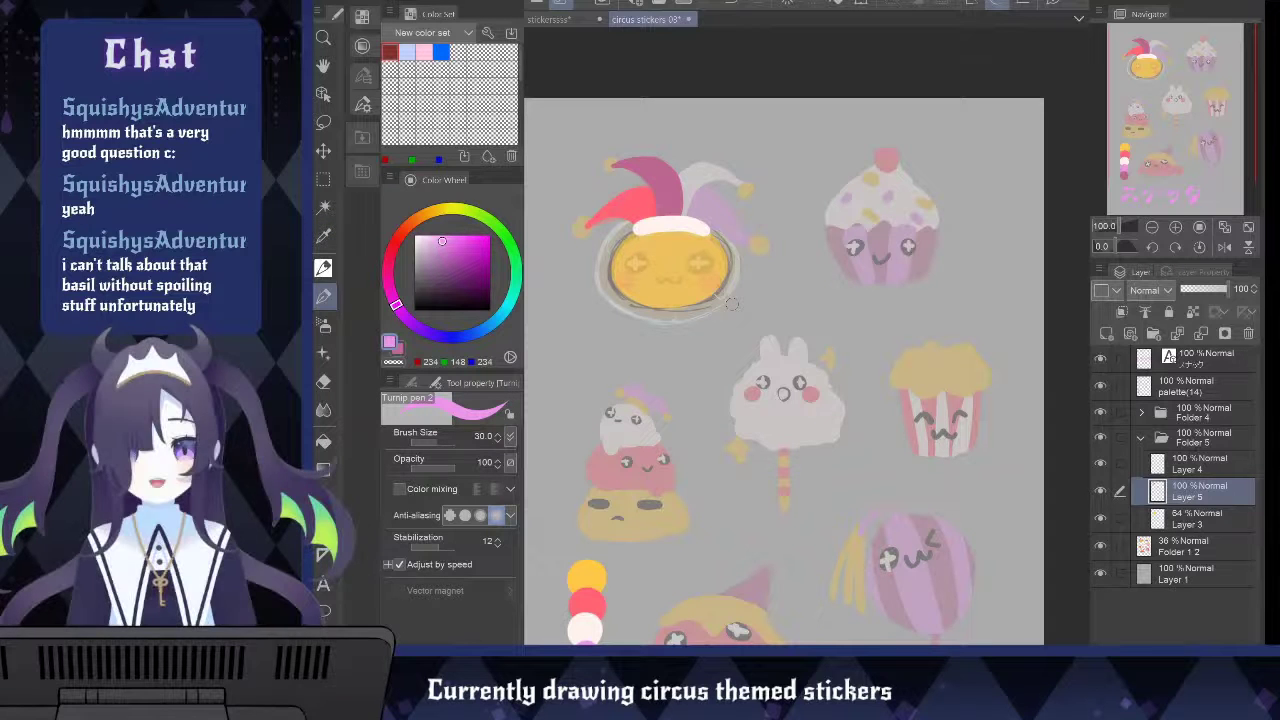
left_click_drag(756, 242, 690, 190)
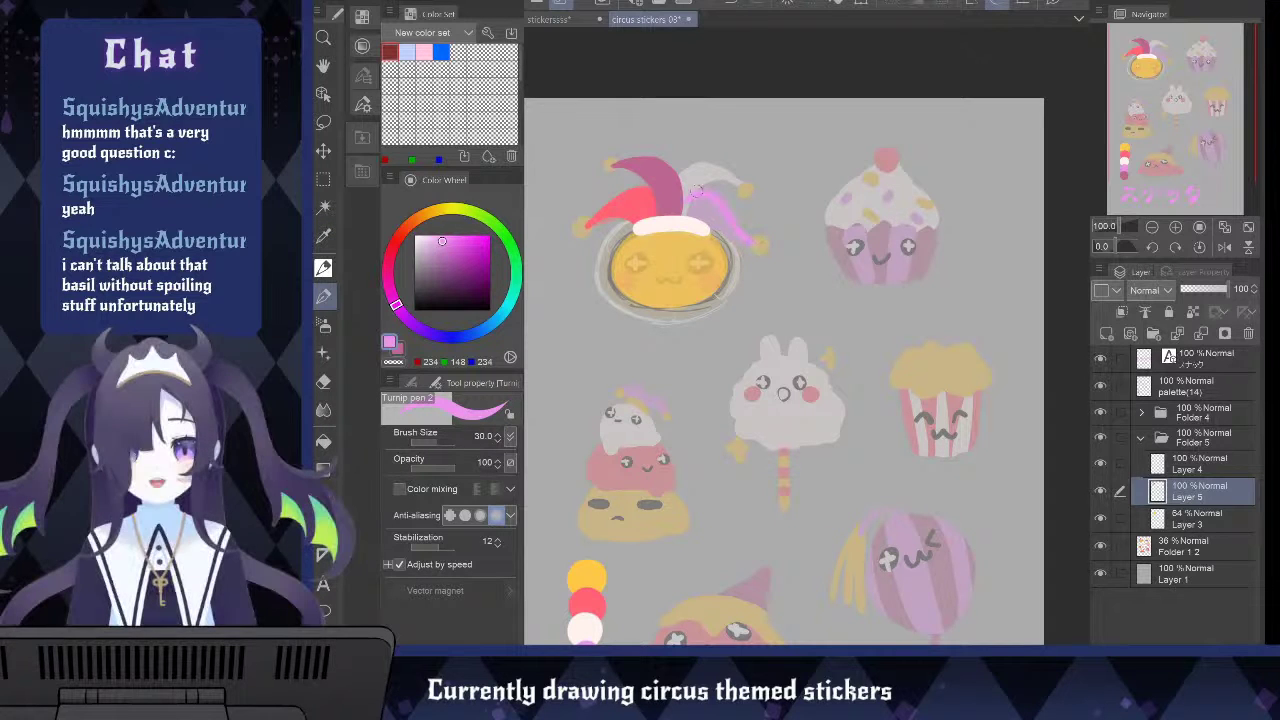
key("ctrl+z")
left_click_drag(756, 242, 729, 213)
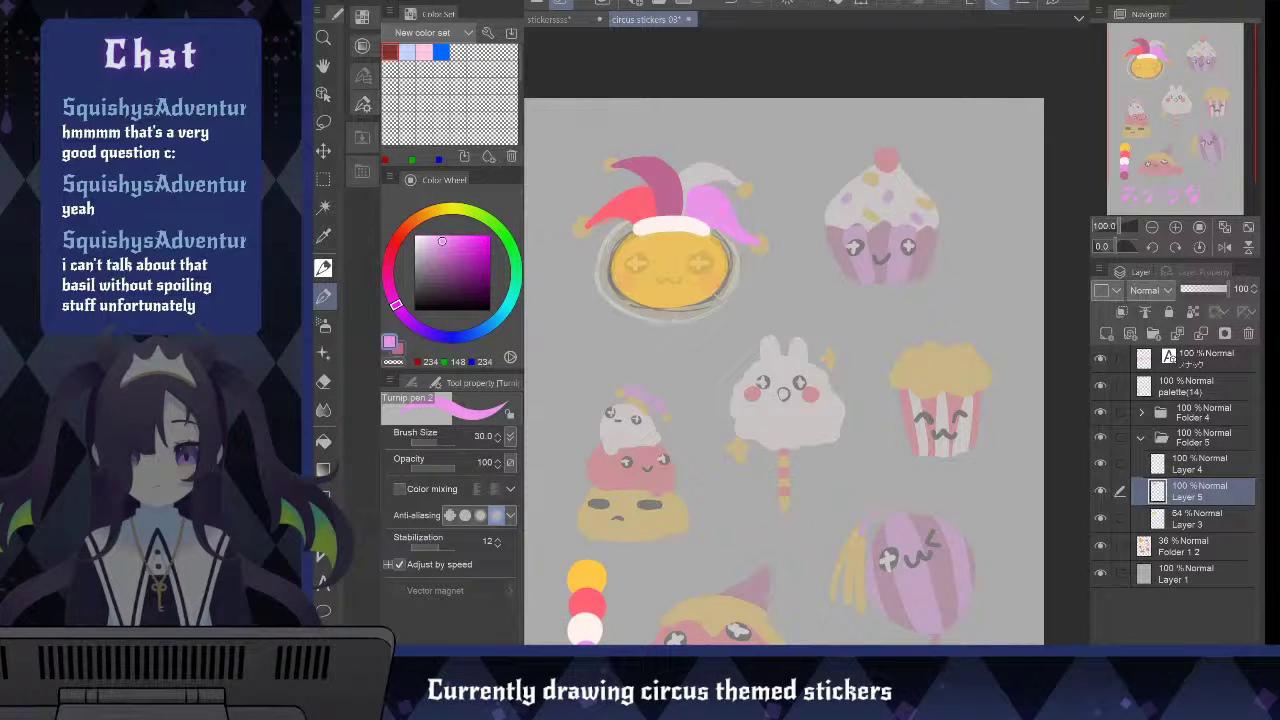
key("ctrl+s")
Sample the palette's cream as main colour and yellow as sub colour, keeping cream active for Turnip pen 2
key("alt")
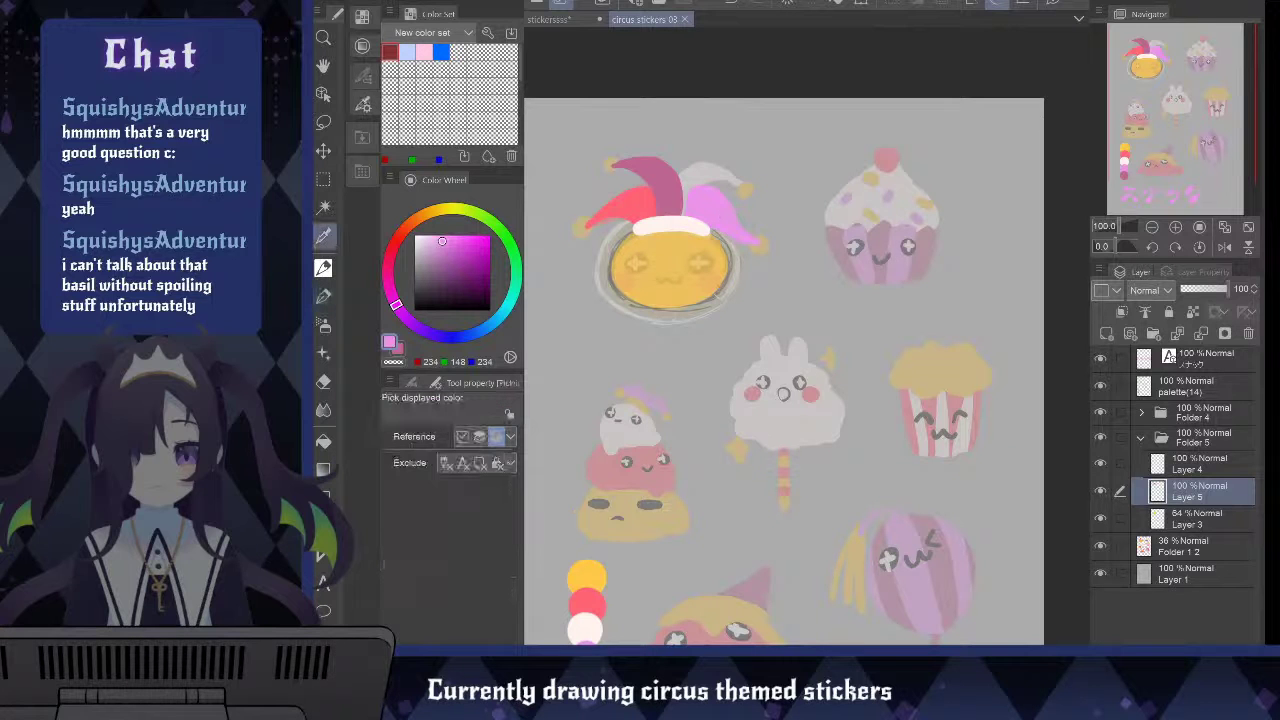
left_click(584, 620)
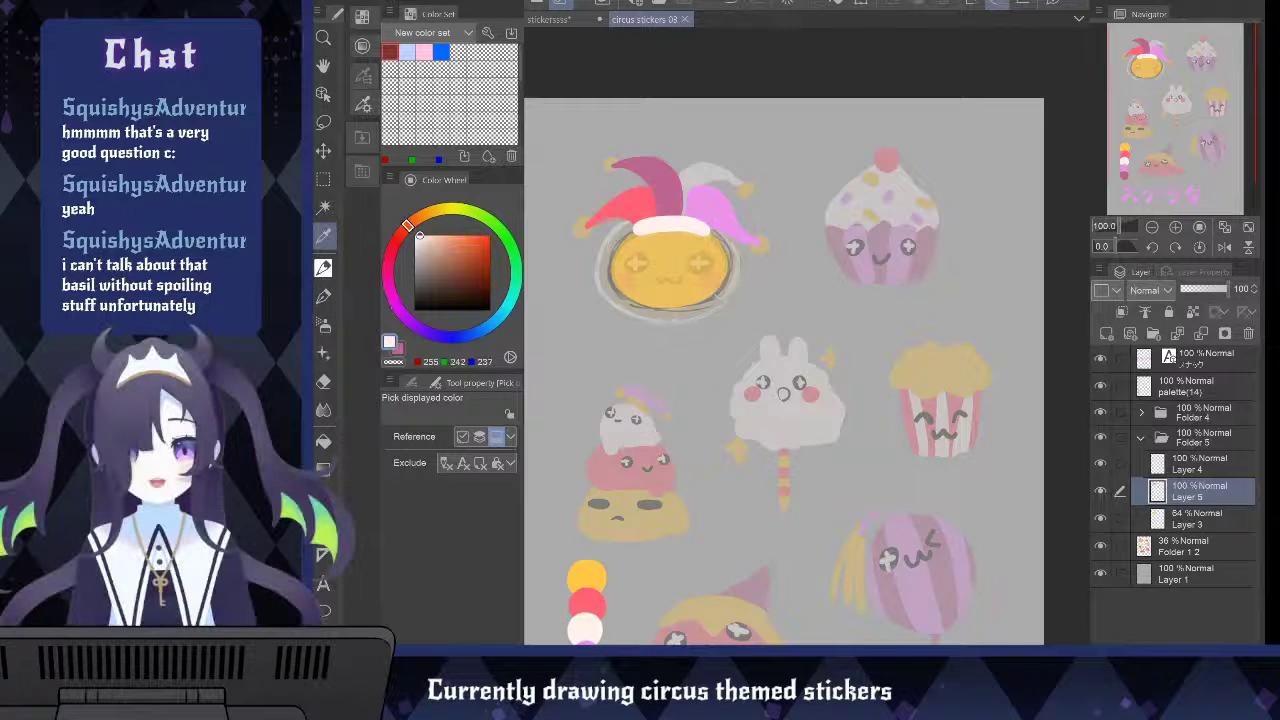
key("x")
left_click(578, 568)
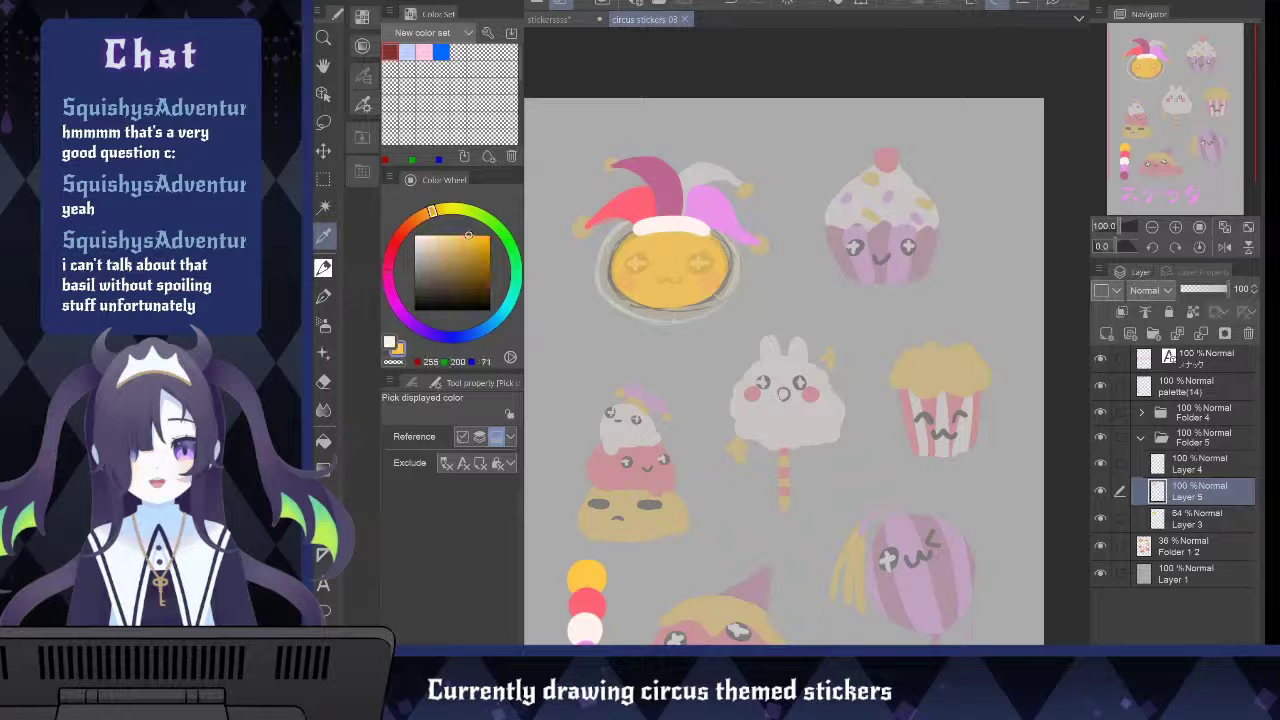
key("x")
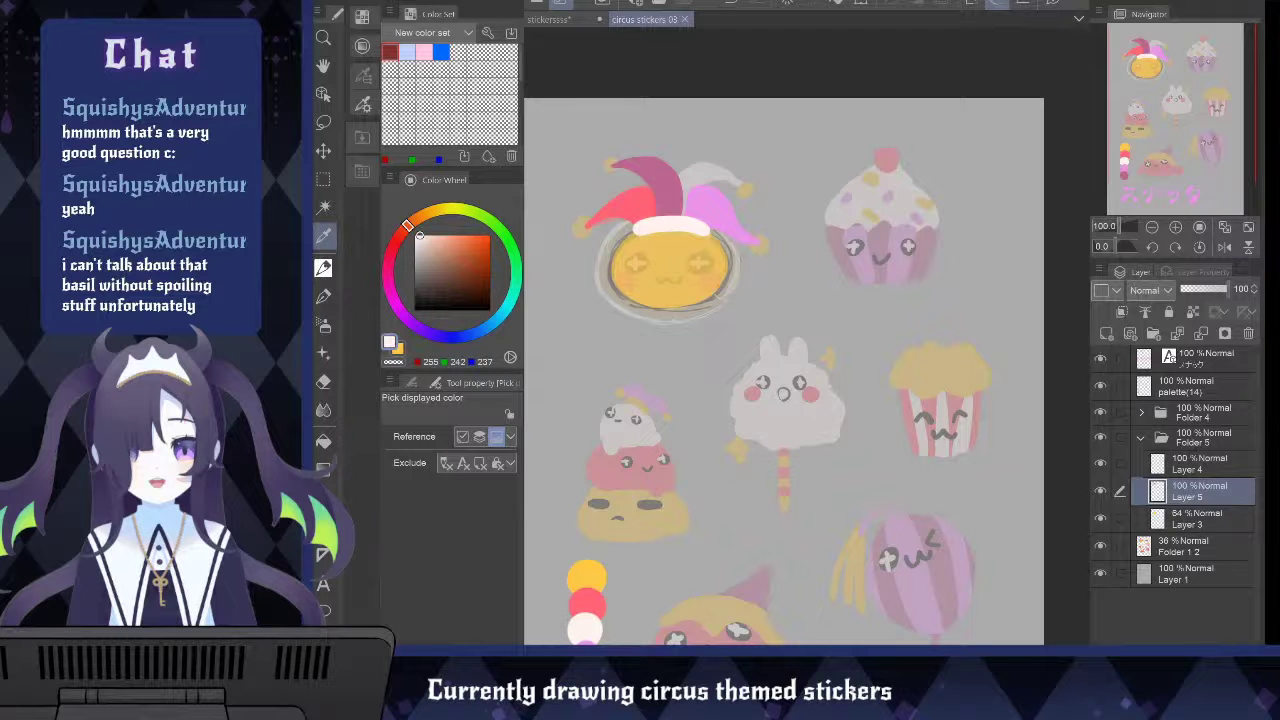
key("p")
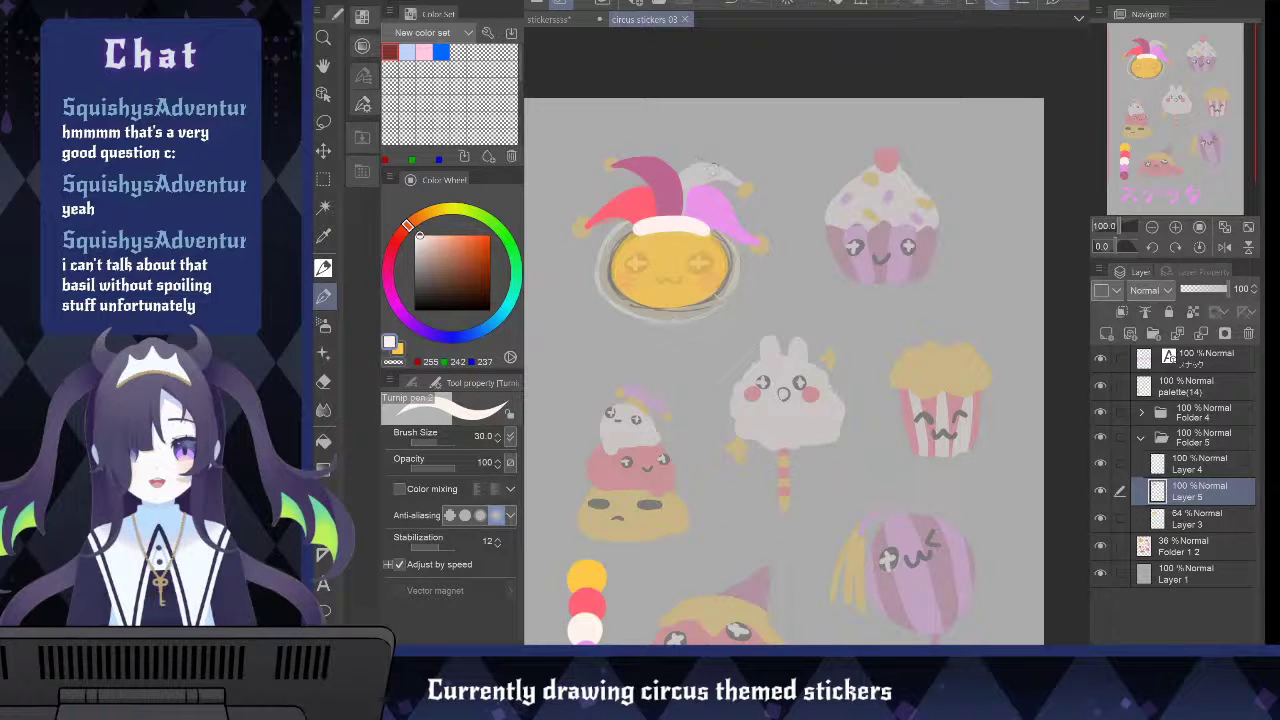
Paint the jester hat's upper-right point as a filled cream curve, and check the hat with the Folder 1 2 sketch temporarily hidden
mouse_move(742, 186)
left_mouse_down()
mouse_move(707, 184)
mouse_move(689, 220)
mouse_move(685, 172)
mouse_move(676, 215)
left_mouse_up()
key("ctrl+z")
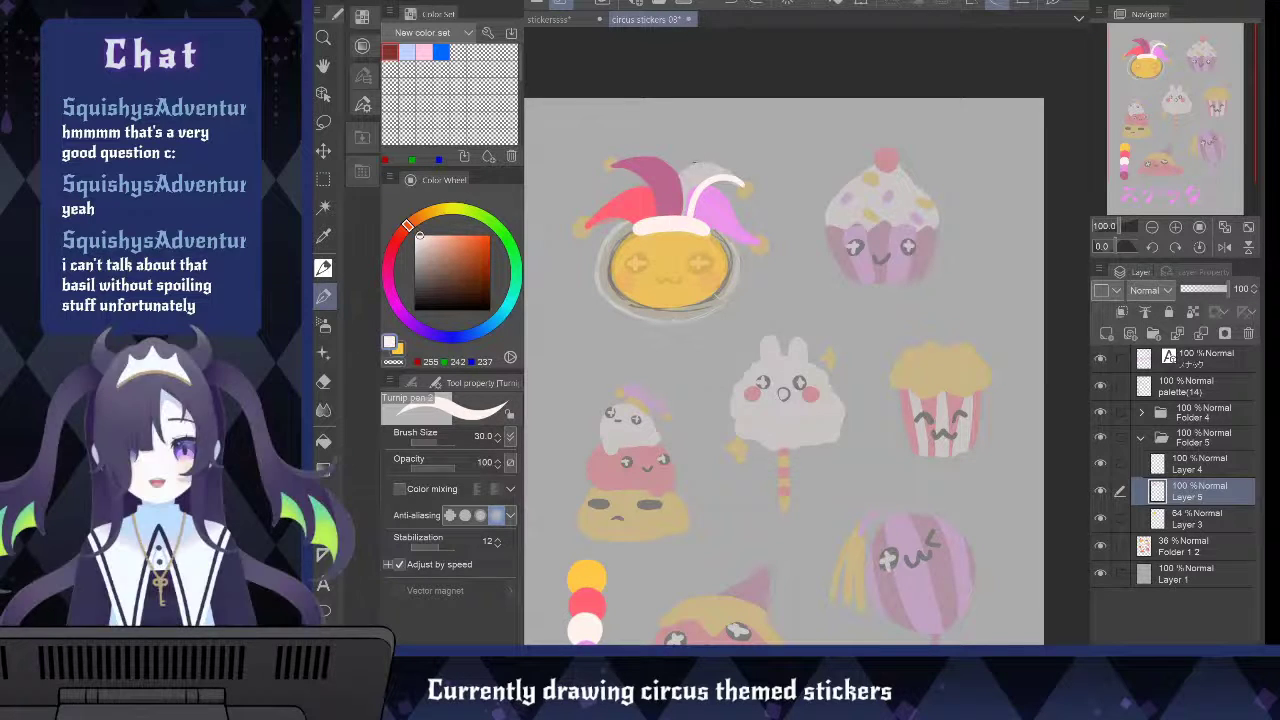
mouse_move(738, 176)
left_mouse_down()
mouse_move(710, 168)
mouse_move(677, 213)
left_mouse_up()
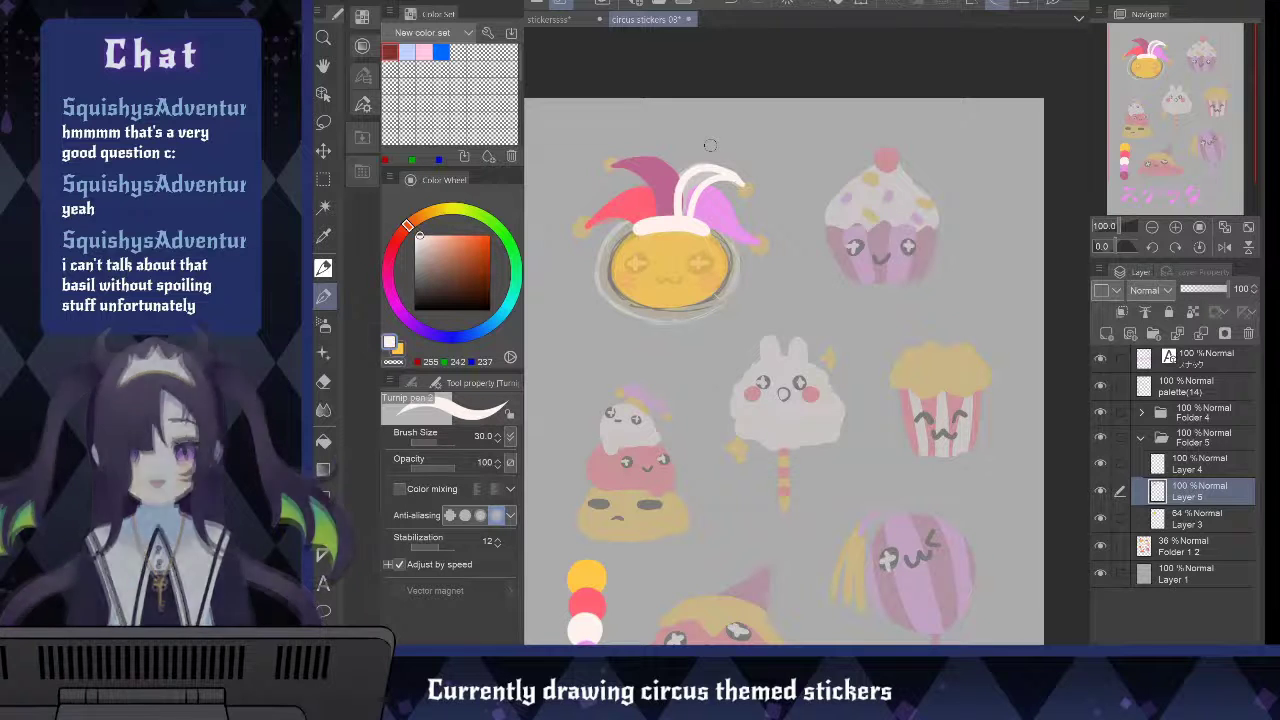
key("ctrl+z")
mouse_move(742, 180)
left_mouse_down()
mouse_move(676, 196)
mouse_move(680, 214)
left_mouse_up()
mouse_move(719, 173)
left_mouse_down()
mouse_move(693, 192)
mouse_move(687, 181)
mouse_move(687, 204)
left_mouse_up()
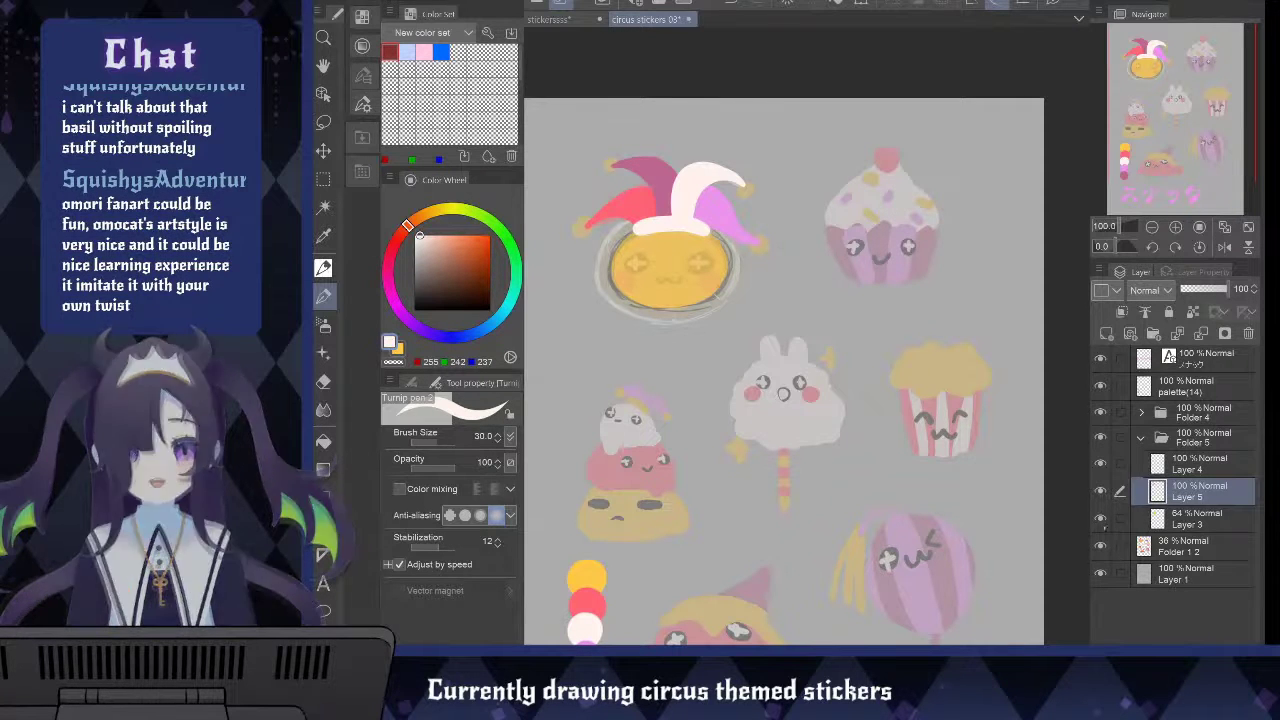
left_click(1100, 545)
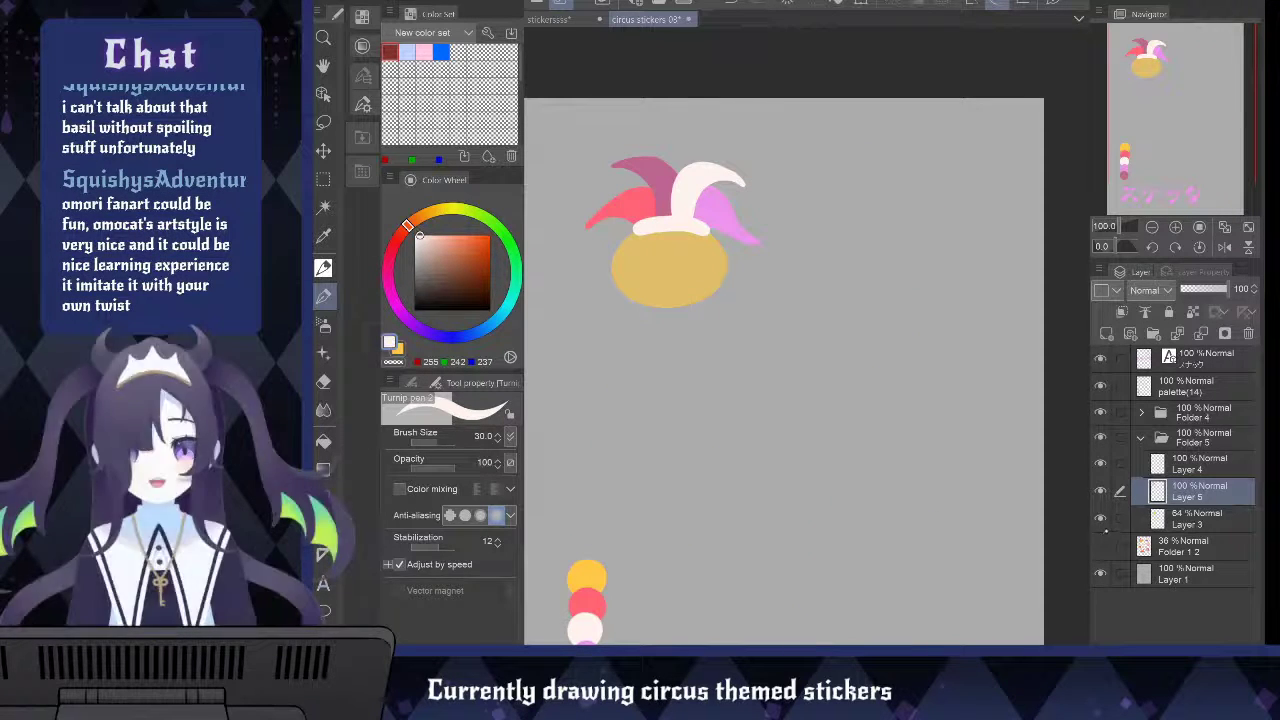
left_click(1100, 545)
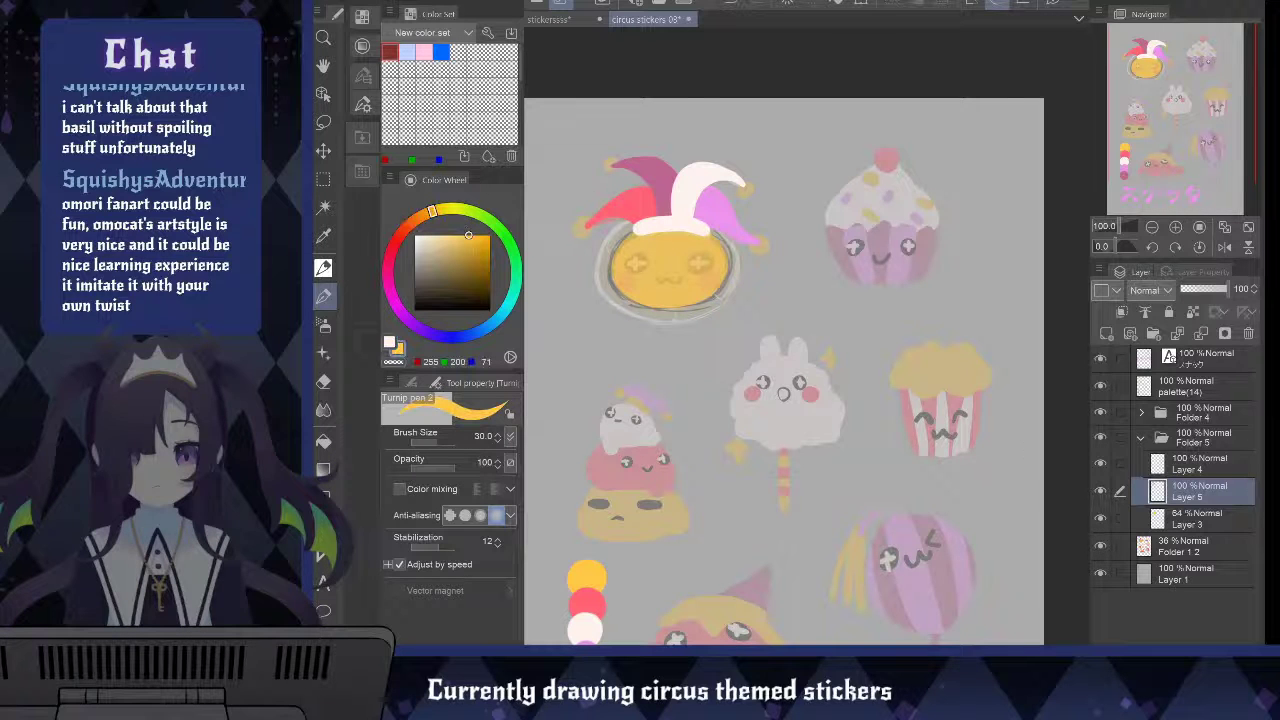
Place a round yellow bell on the tip of the coral red hat point, using Turnip pen 2 at size 50
left_click_drag(582, 226, 582, 230)
key("ctrl+z")
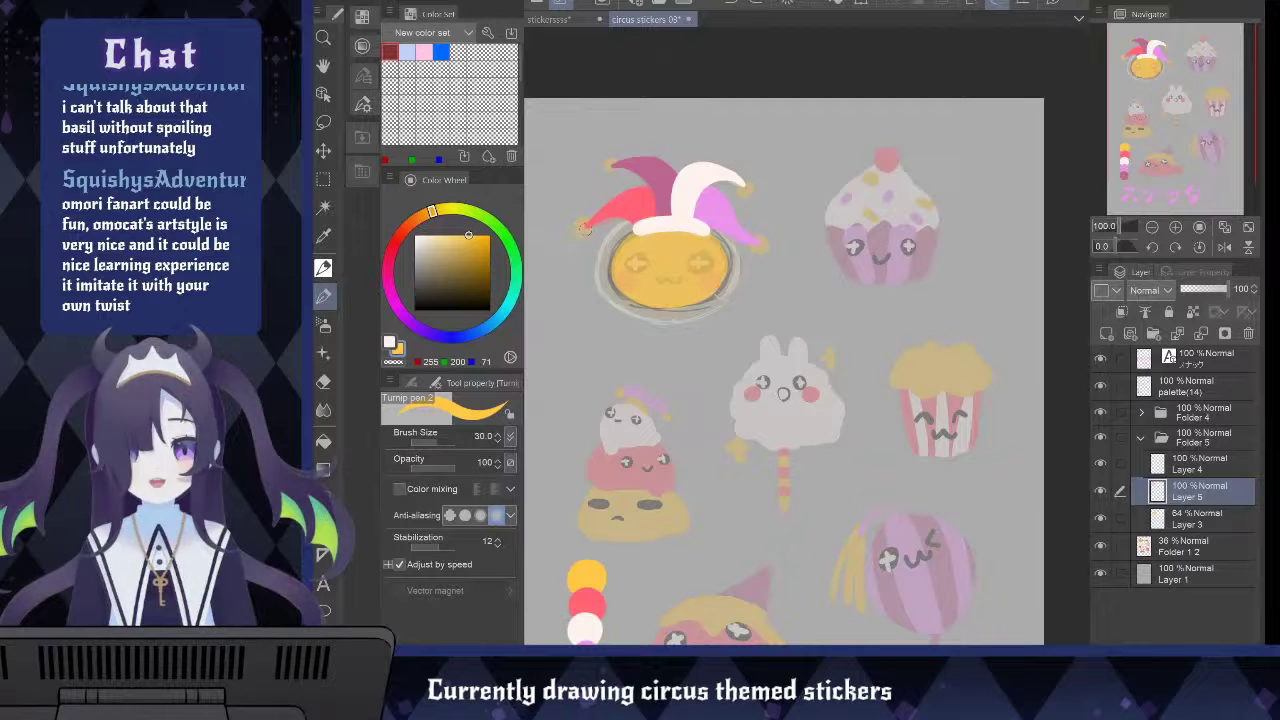
key("bracketright")
key("bracketright")
left_click(582, 230)
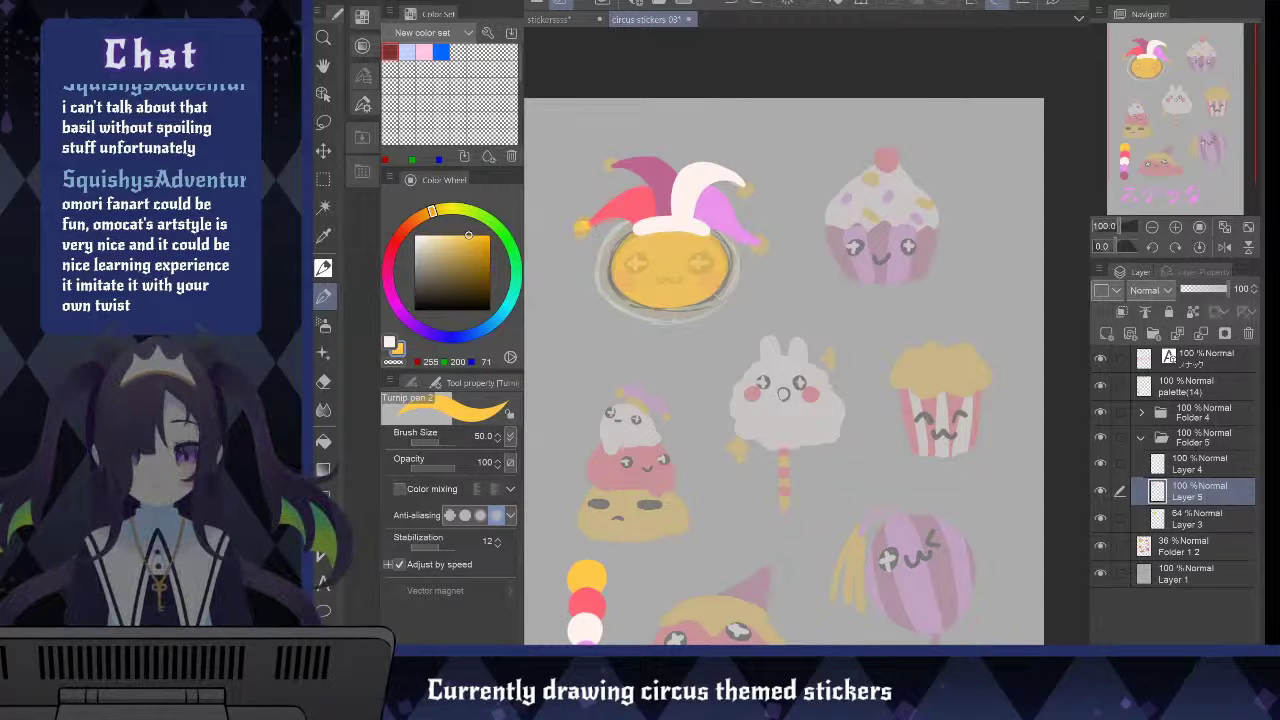
Place round yellow bells on the tips of the mauve, cream and lilac points of the jester hat
left_click(610, 166)
left_click(746, 187)
left_click(758, 245)
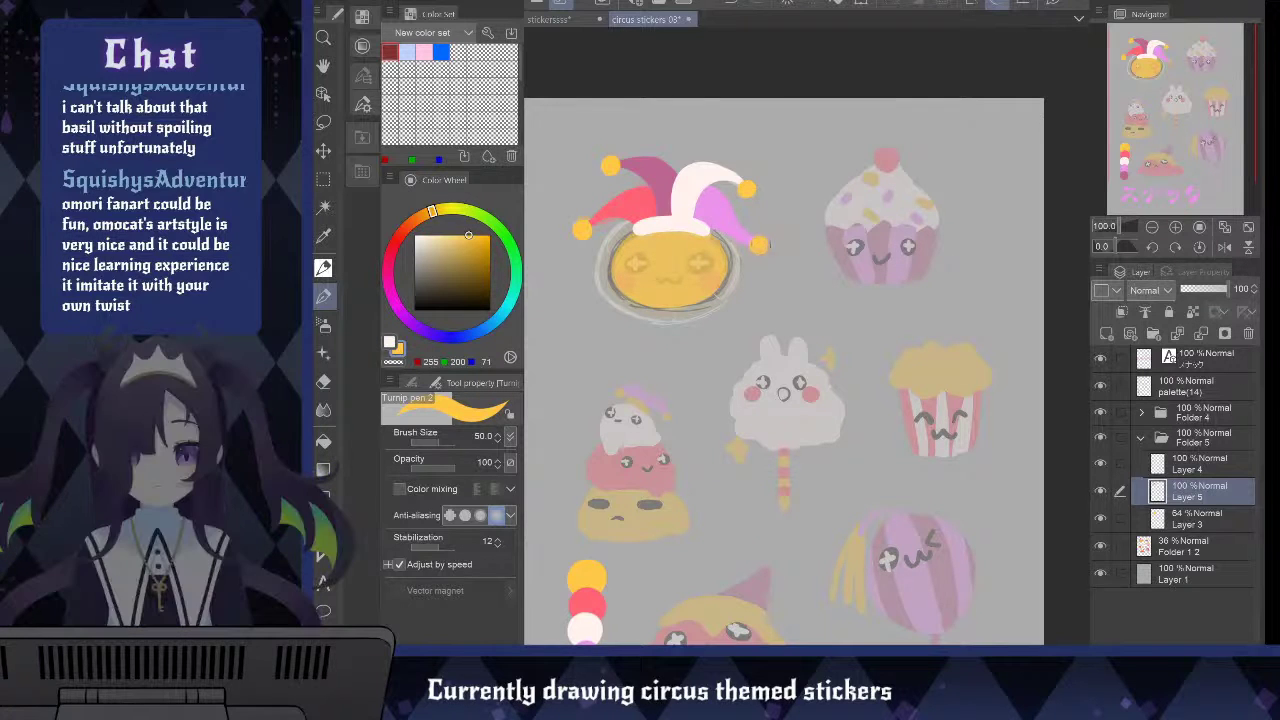
left_click(759, 244)
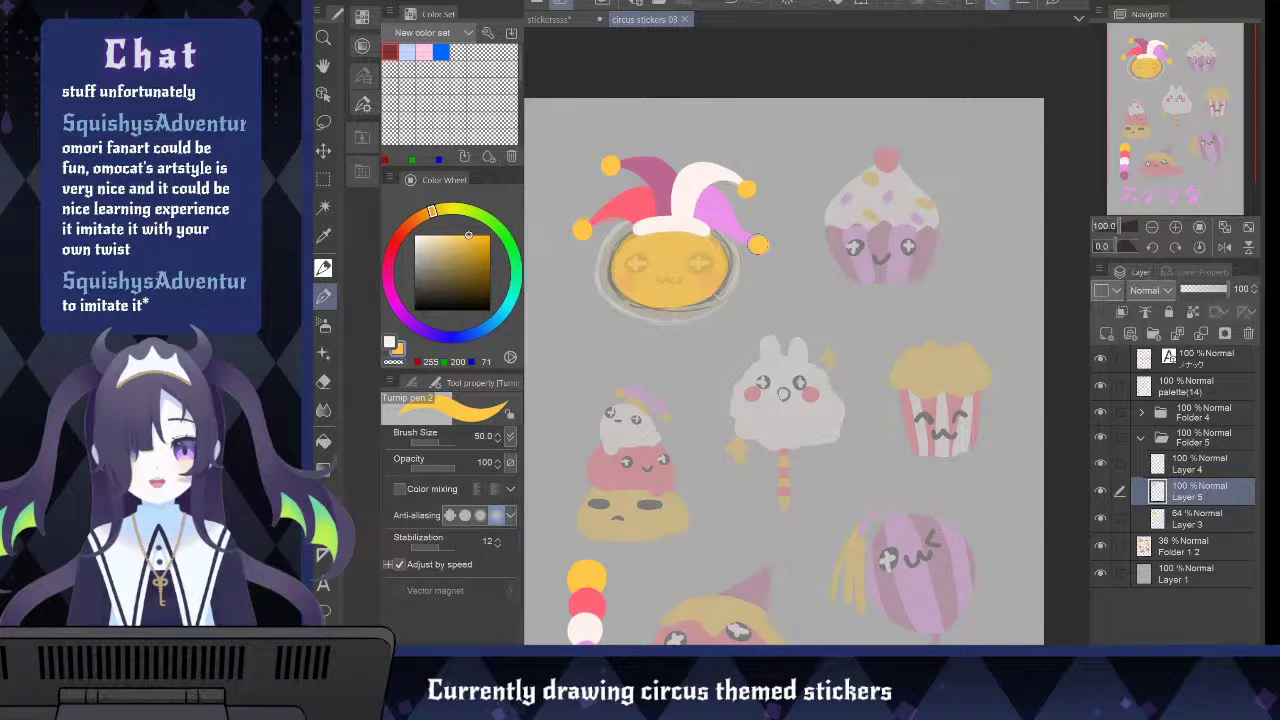
Set Layer 3's opacity to 61% and check what Layers 4 and 5 hold by briefly hiding each
left_click(1176, 517)
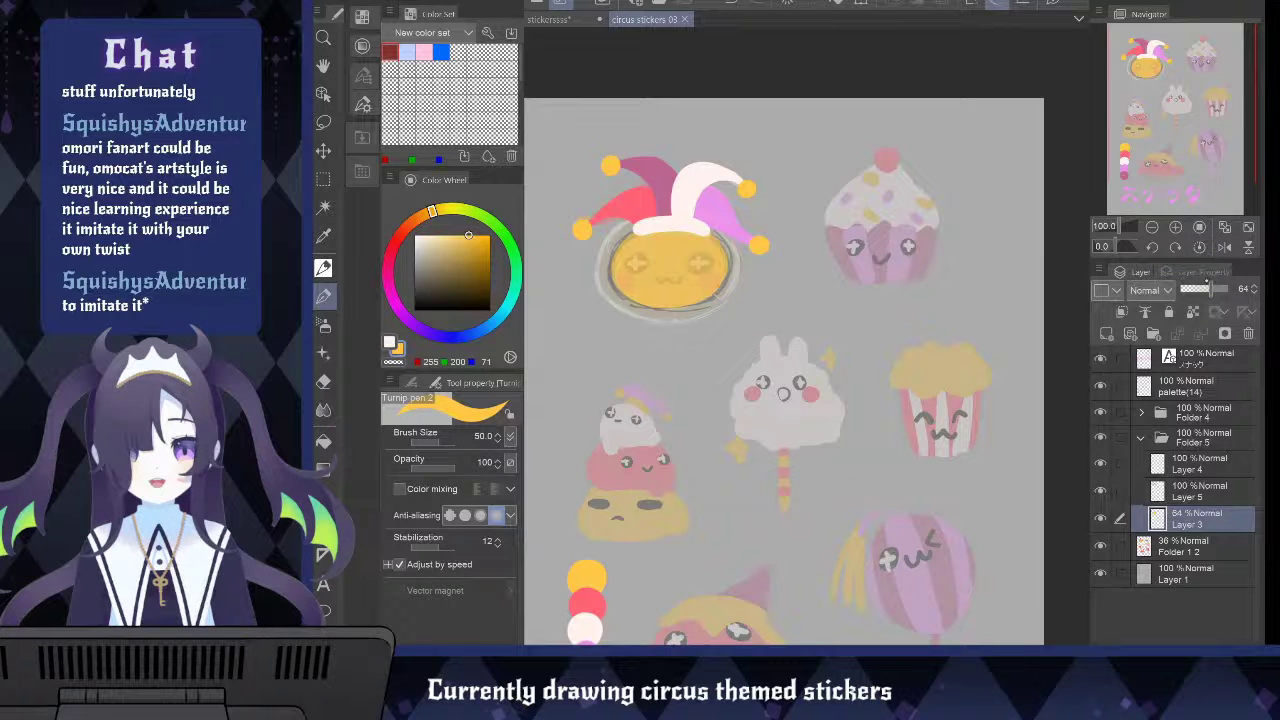
left_click_drag(1208, 289, 1228, 289)
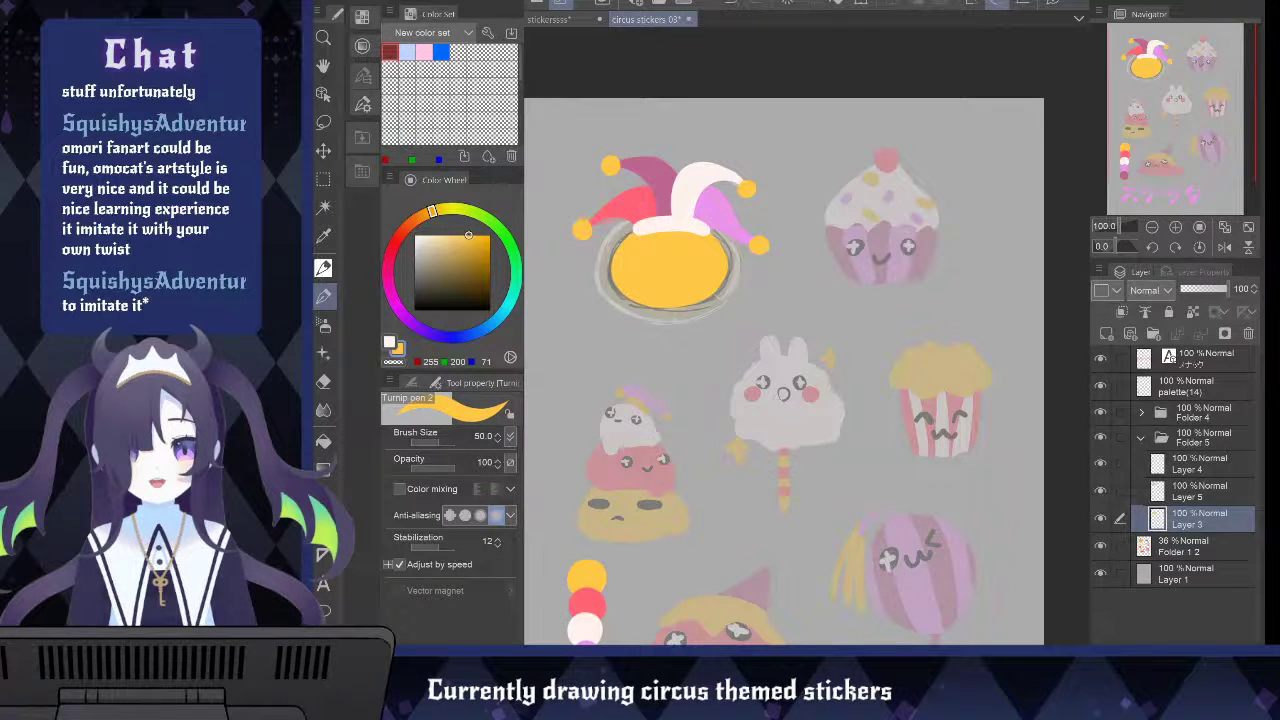
left_click_drag(1228, 289, 1209, 289)
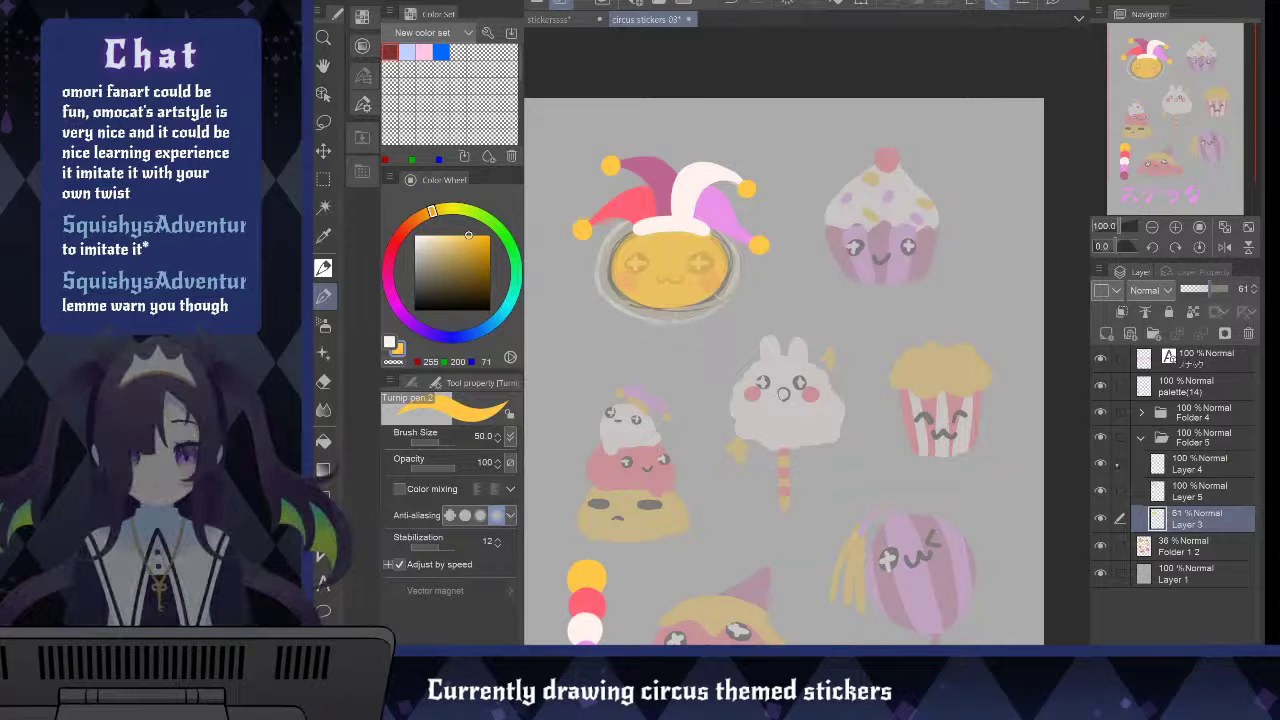
left_click(1100, 463)
left_click(1100, 463)
left_click(1100, 490)
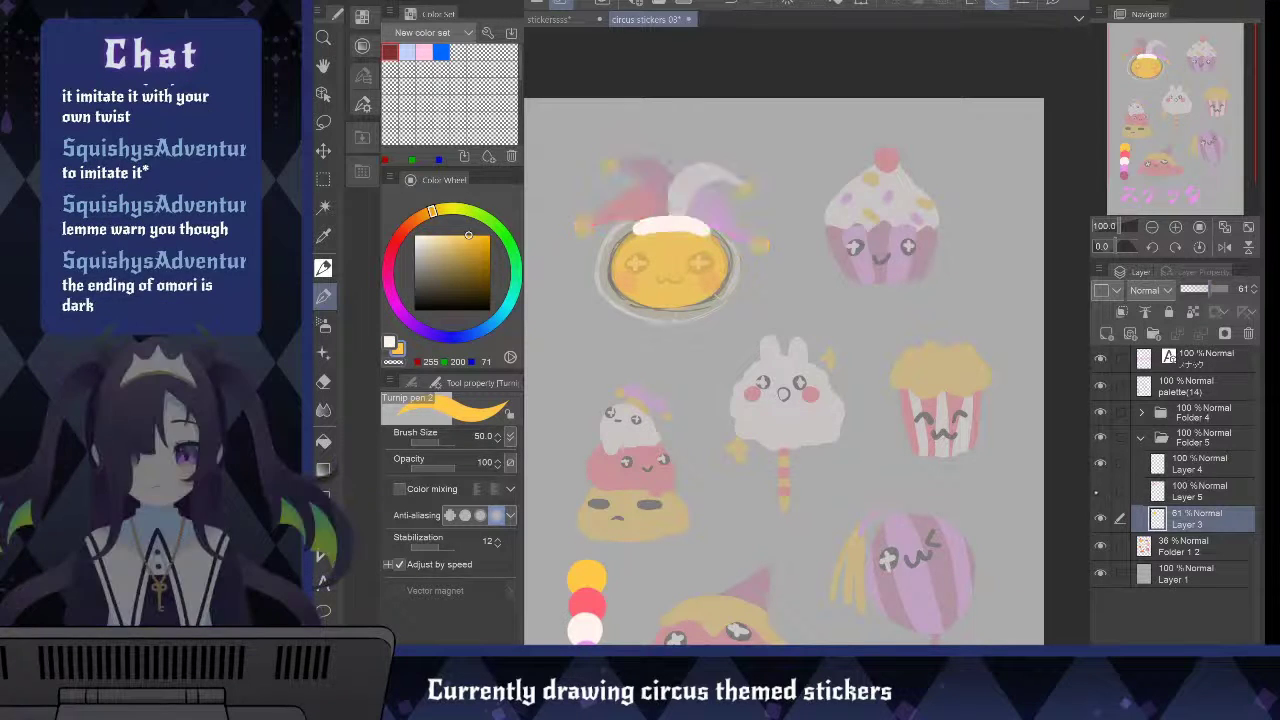
left_click(1100, 490)
Add a new layer above Layer 5 and paint two round black eyes over the sketched eyes of the jester
left_click(1200, 490)
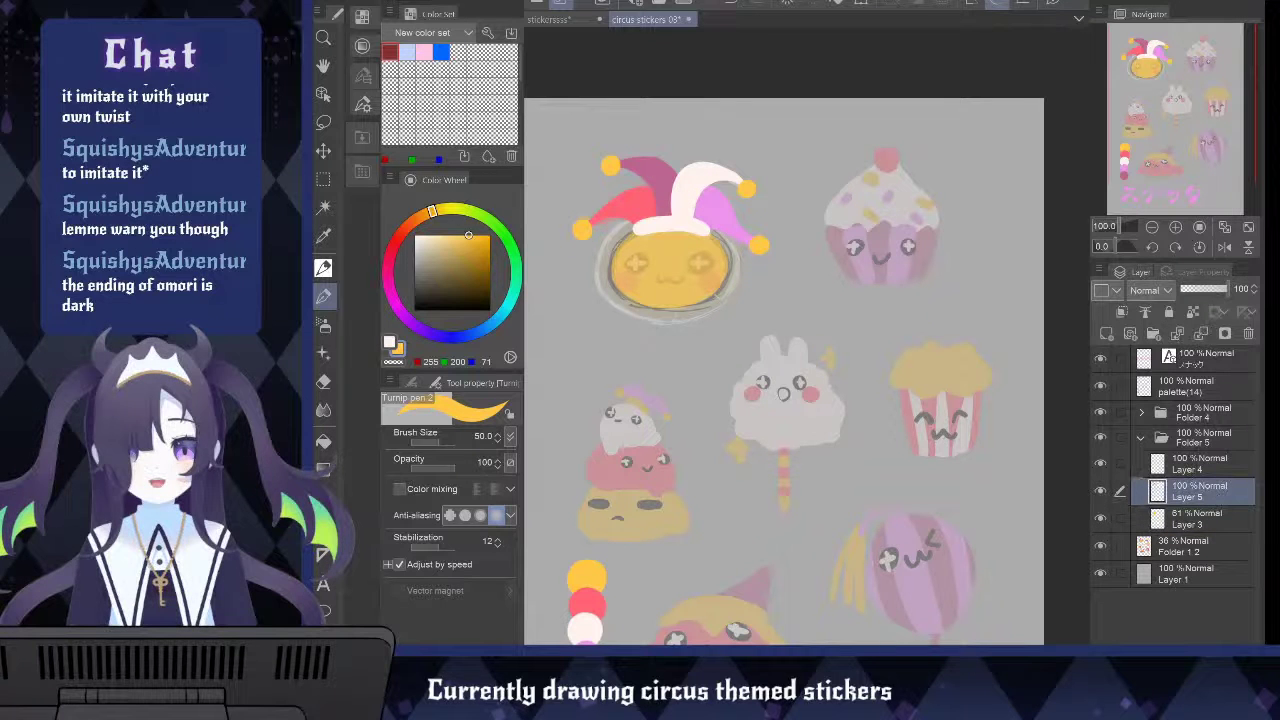
key("ctrl+shift+n")
left_click_drag(480, 280, 490, 310)
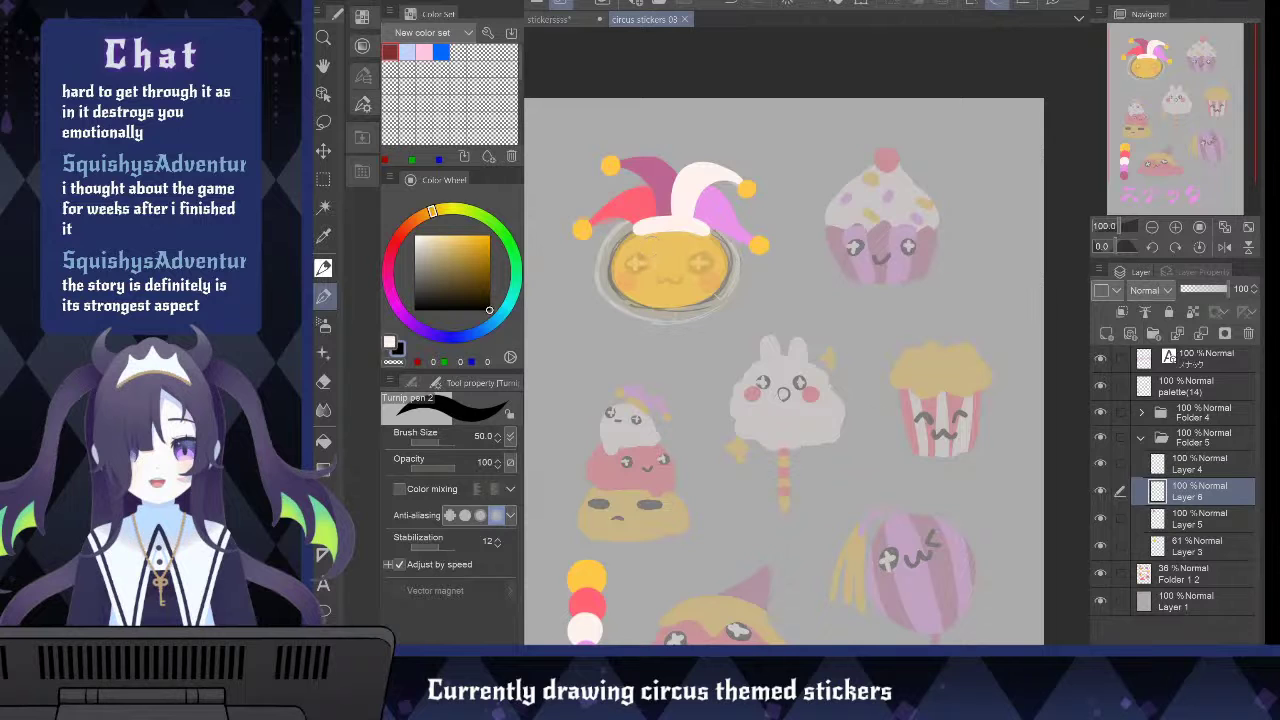
left_click_drag(632, 254, 636, 258)
key("ctrl+z")
left_click_drag(700, 260, 700, 258)
key("ctrl+z")
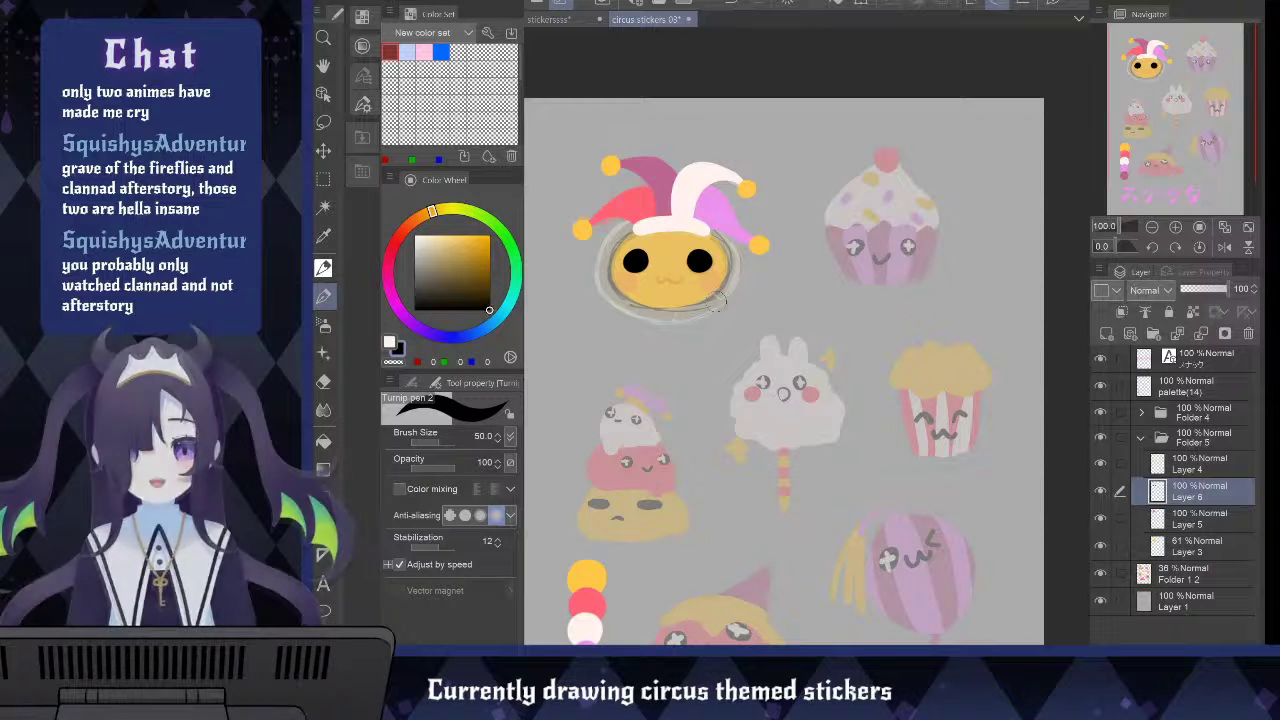
Shift the layer with the black eyes slightly to the right with Move layer, and return to Turnip pen 2
key("k")
left_click_drag(717, 267, 719, 266)
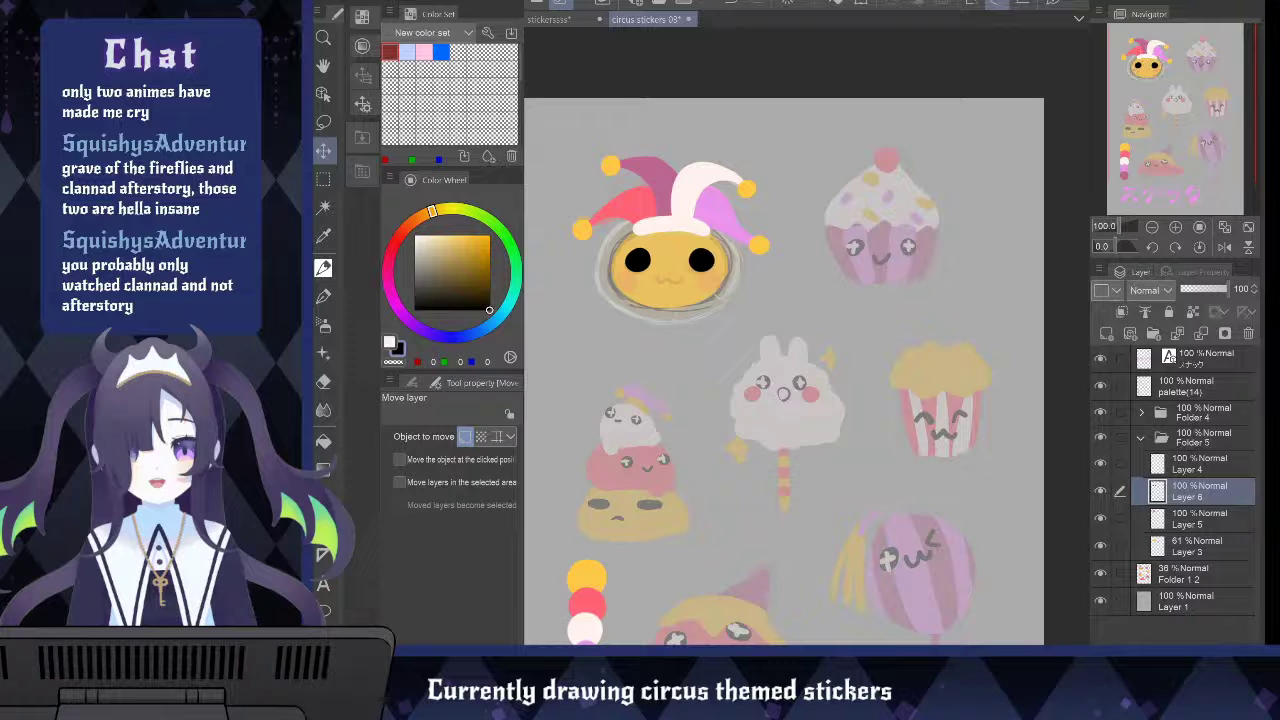
key("p")
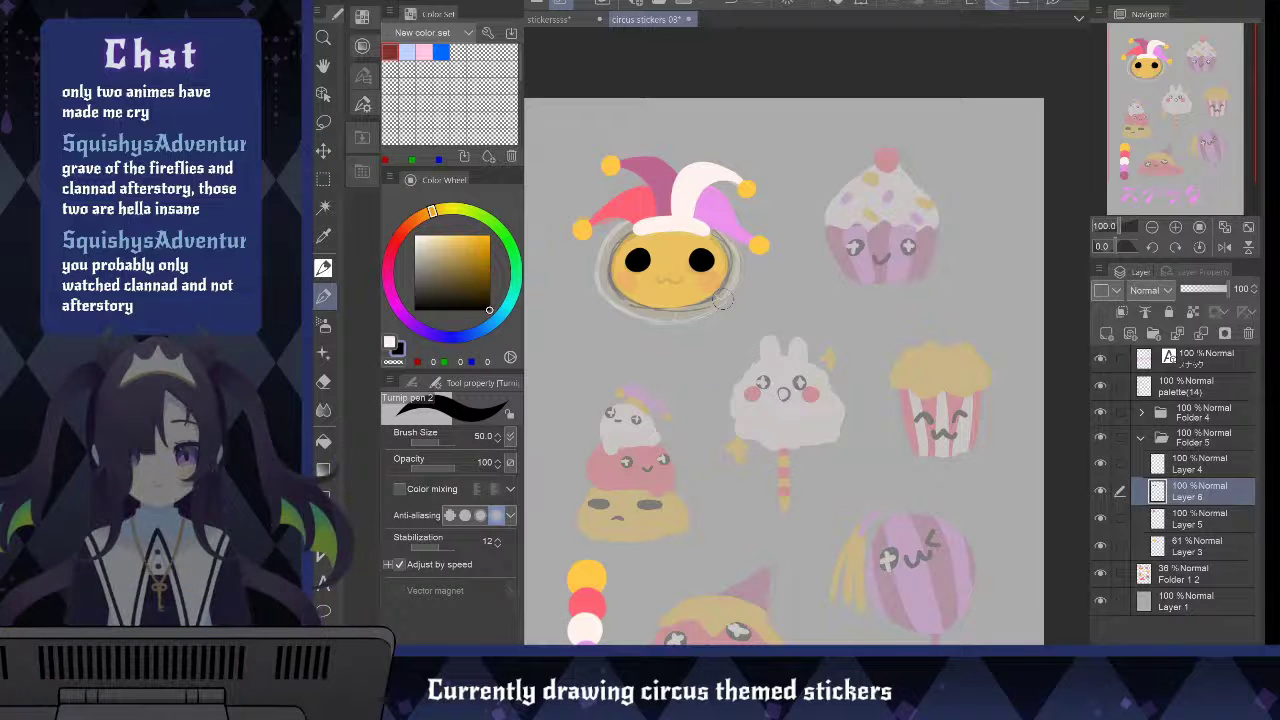
Try to draw the jester's curved mouth between the eyes with Turnip pen 2
left_click_drag(653, 277, 684, 279)
key("ctrl+z")
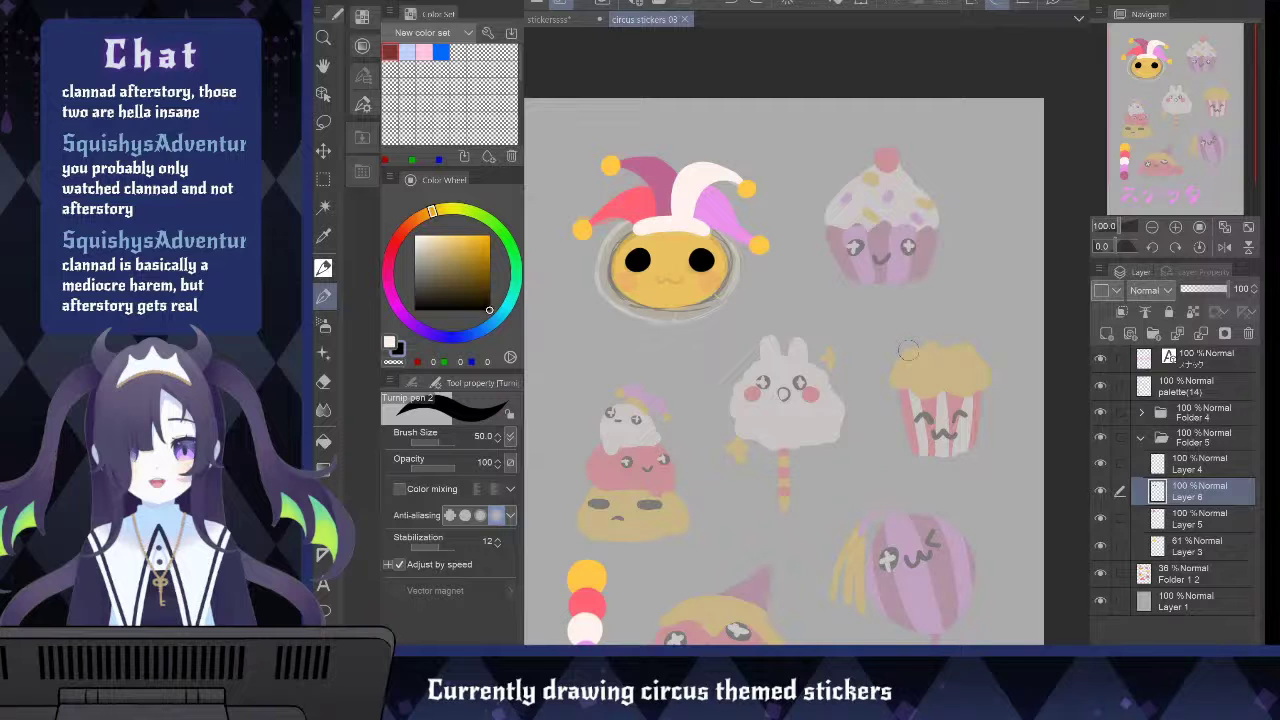
left_click_drag(653, 273, 667, 278)
key("ctrl+z")
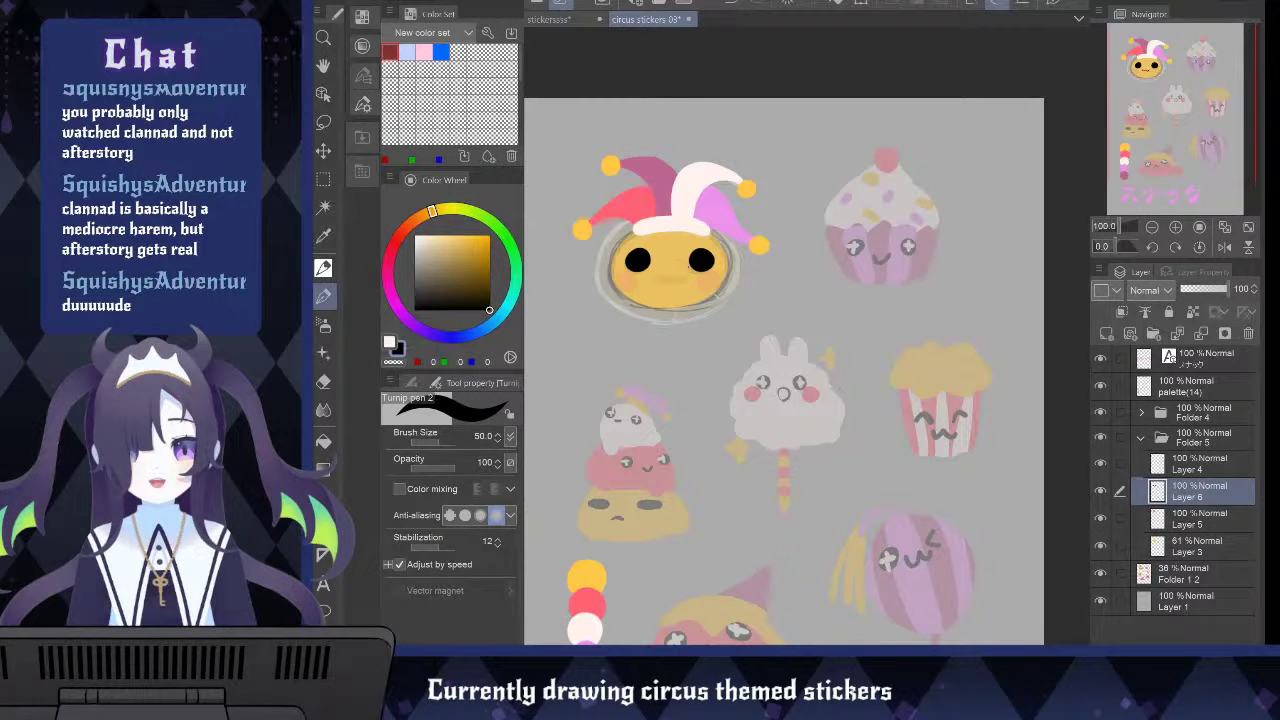
left_click_drag(656, 276, 684, 273)
key("ctrl+z")
key("ctrl+z")
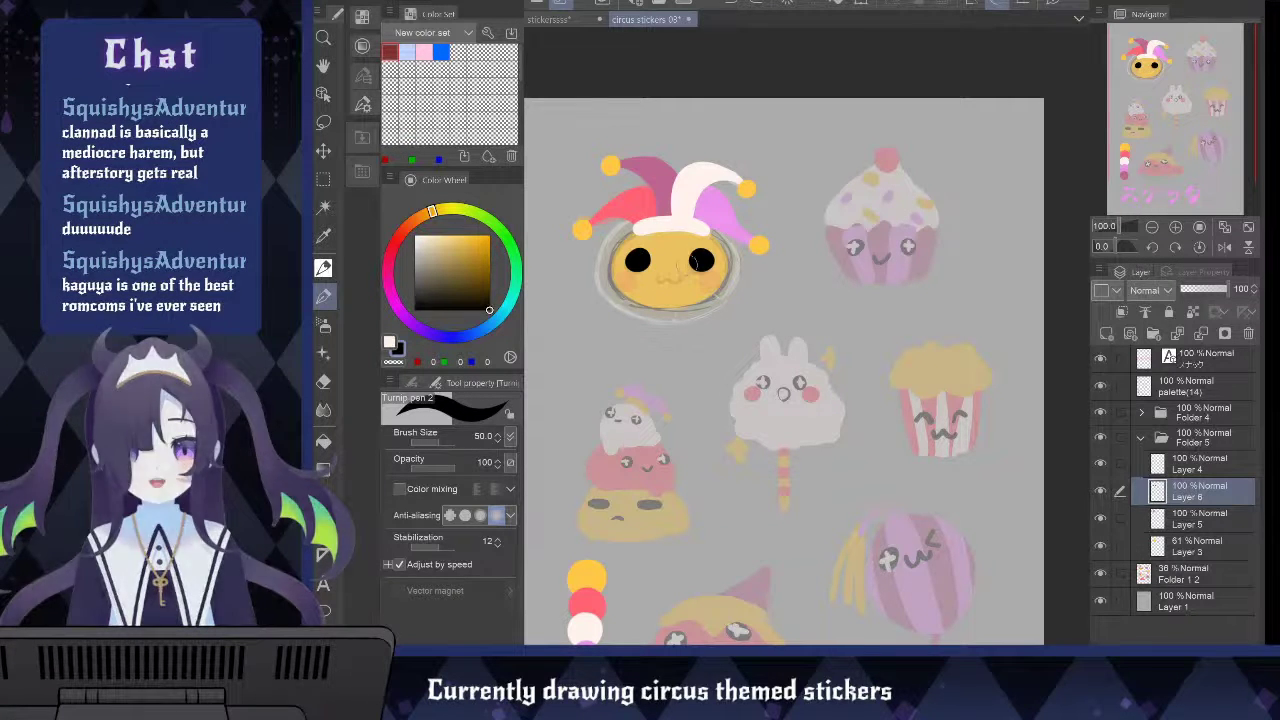
Choose the Milli pen marker and test it with a black mouth stroke on the jester's face
key("p")
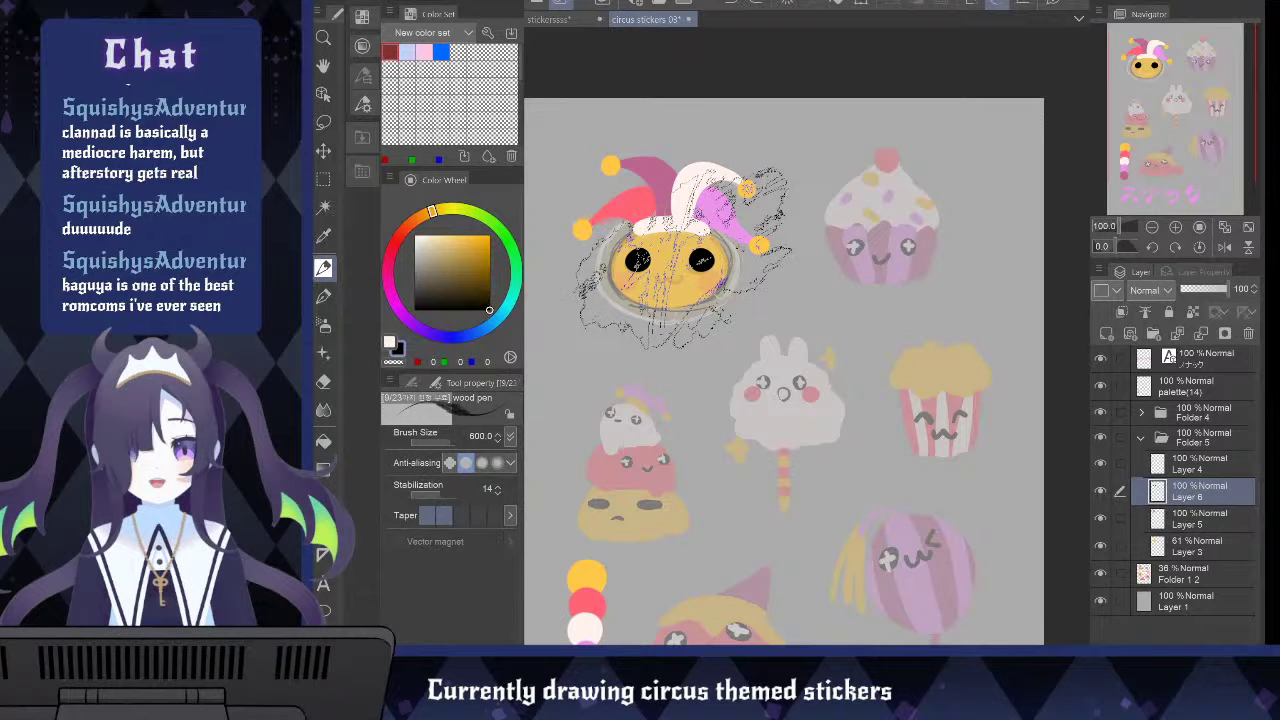
left_click(411, 382)
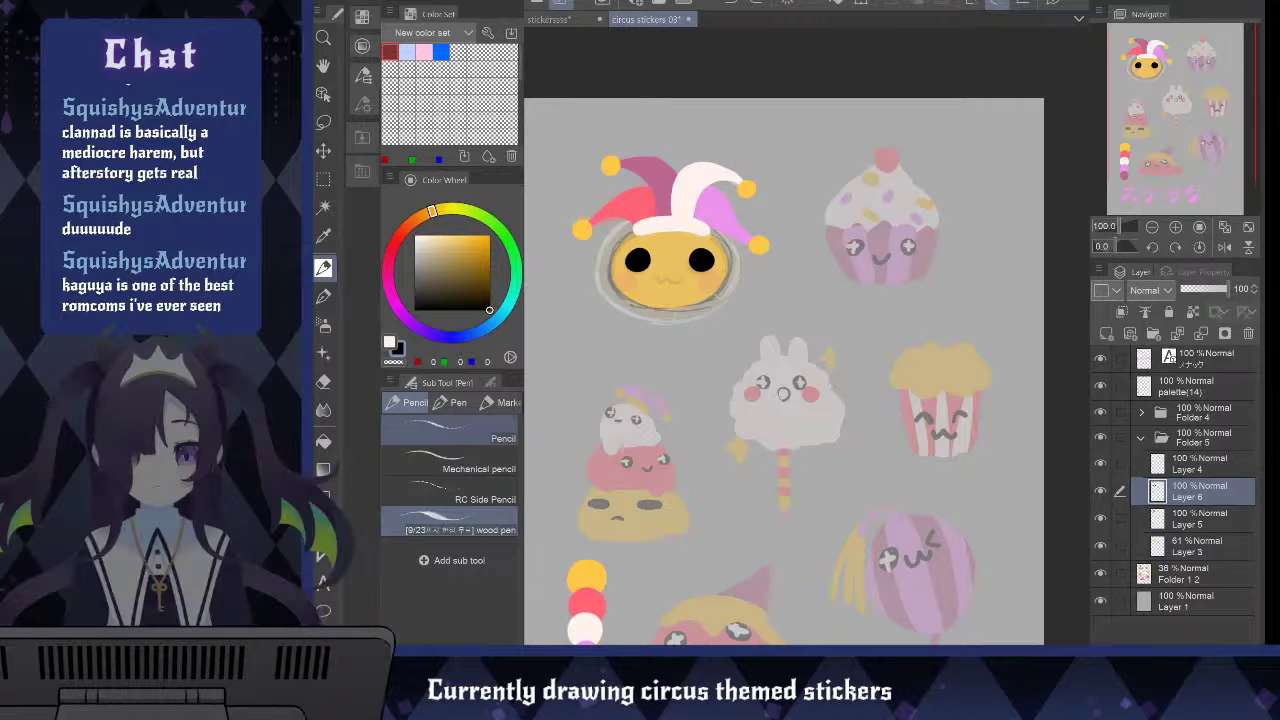
left_click(496, 402)
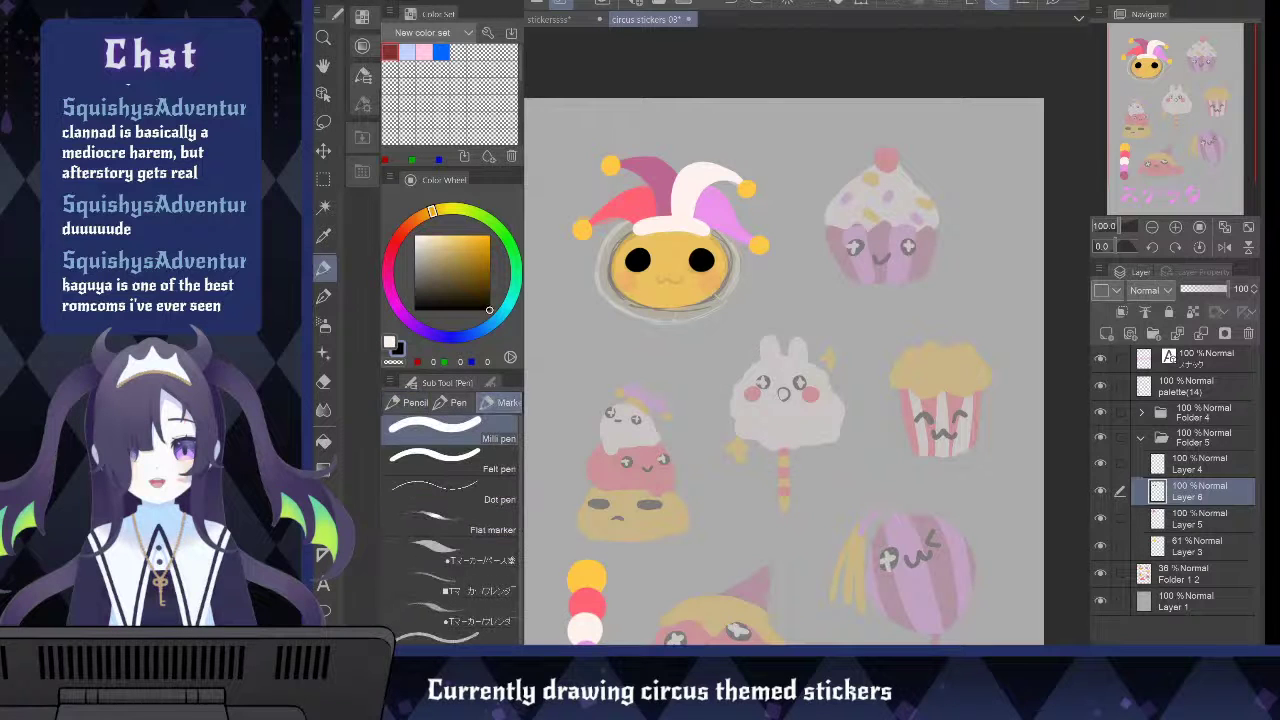
left_click_drag(656, 278, 710, 307)
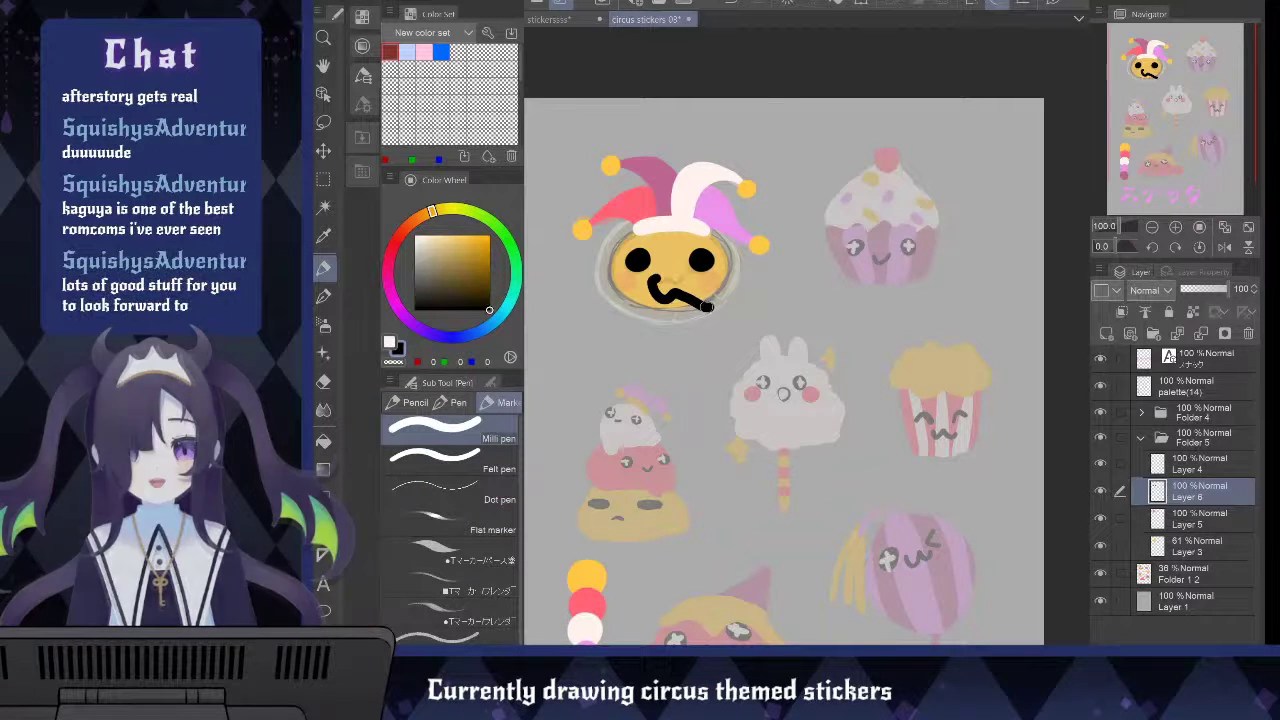
key("ctrl+z")
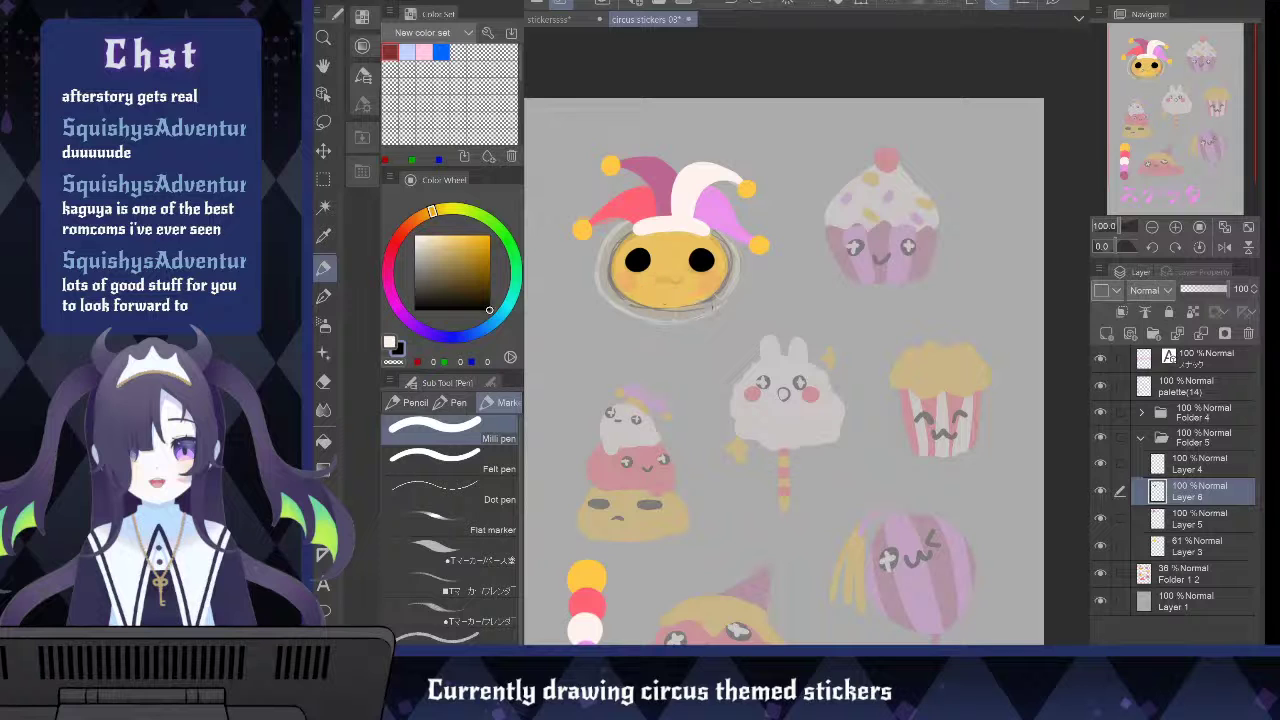
key("ctrl+y")
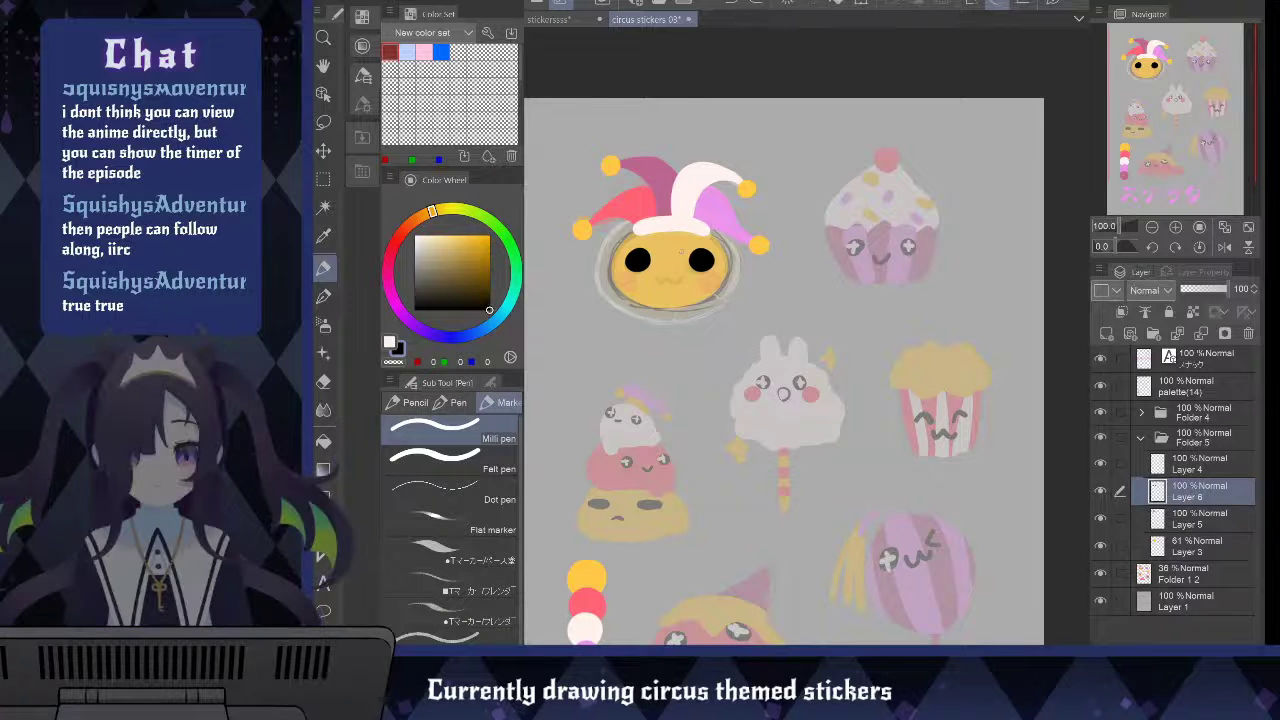
Draw a small, thin black w-shaped cat mouth between the jester's eyes with the Milli pen and save the file
left_click_drag(656, 279, 672, 283)
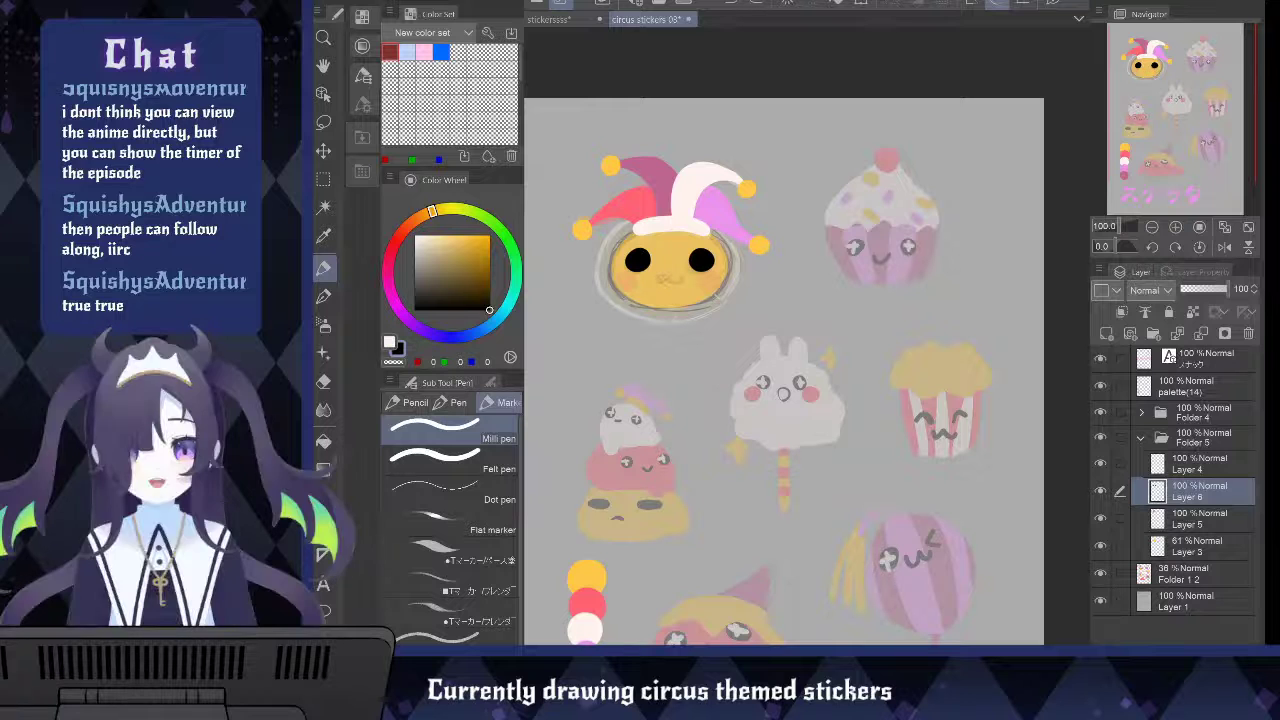
left_click_drag(670, 279, 683, 280)
key("ctrl+z")
key("ctrl+z")
left_click_drag(656, 274, 679, 277)
key("ctrl+z")
key("ctrl+z")
key("ctrl+z")
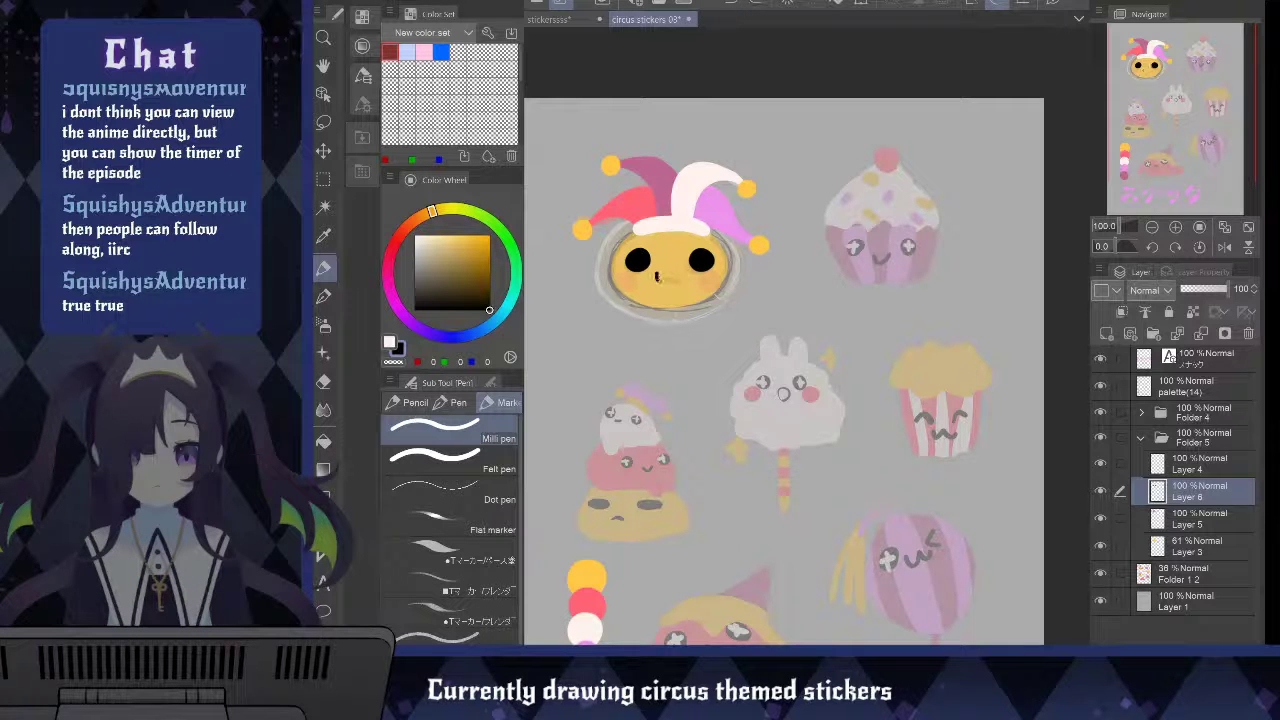
left_click_drag(666, 277, 682, 276)
key("ctrl+z")
key("ctrl+z")
key("ctrl+z")
key("ctrl+z")
key("ctrl+z")
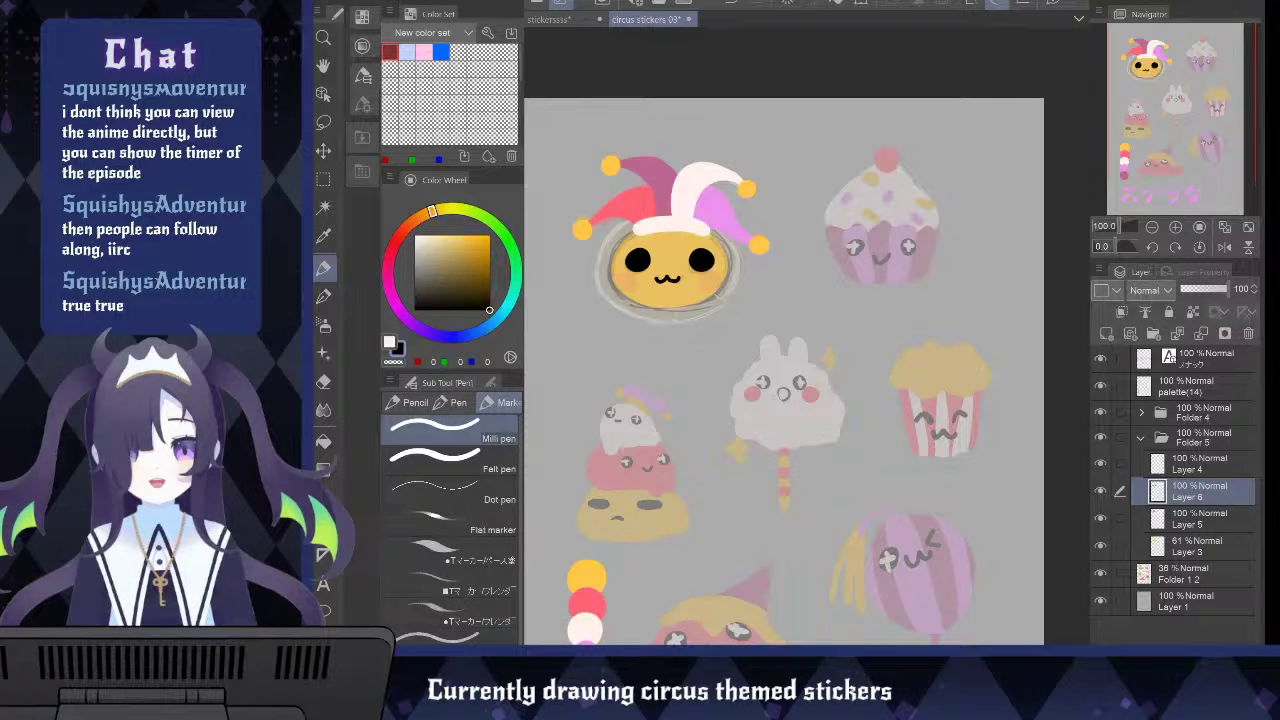
key("ctrl+s")
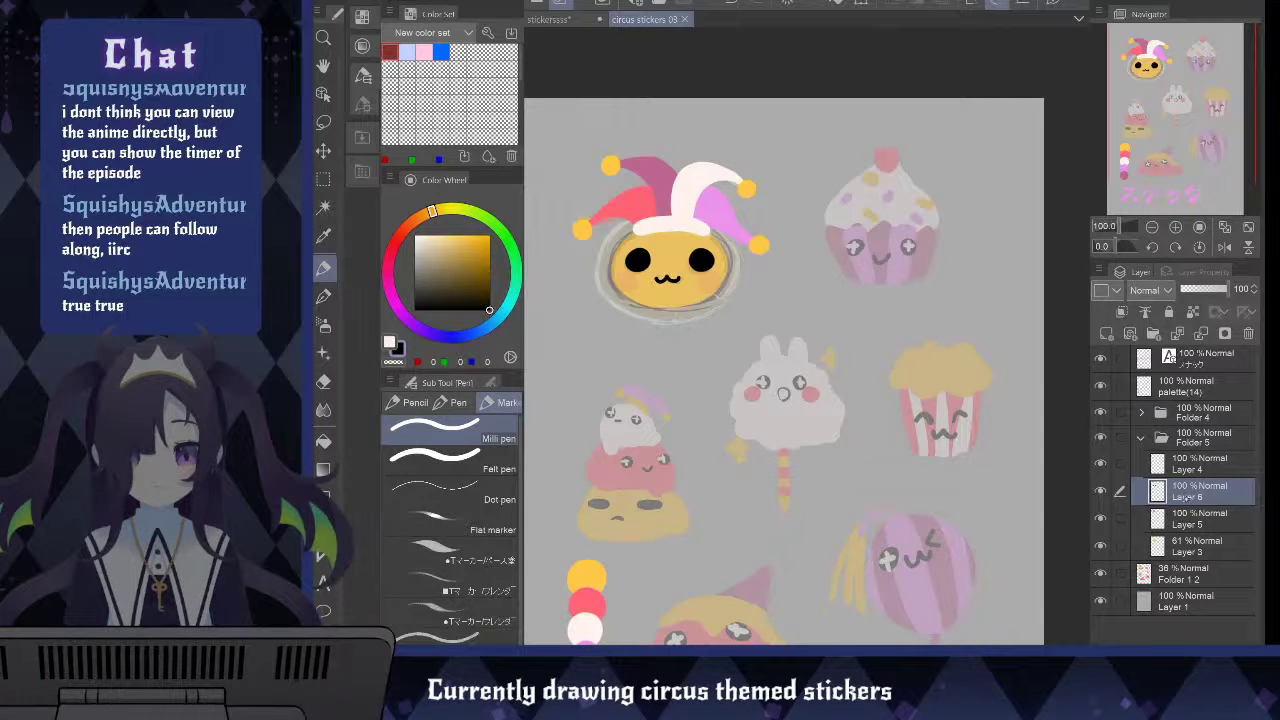
Identify Layer 3 as the yellow face's layer by toggling visibility, and lock its transparent pixels
left_click(1171, 523)
left_click(1100, 518)
left_click(1100, 518)
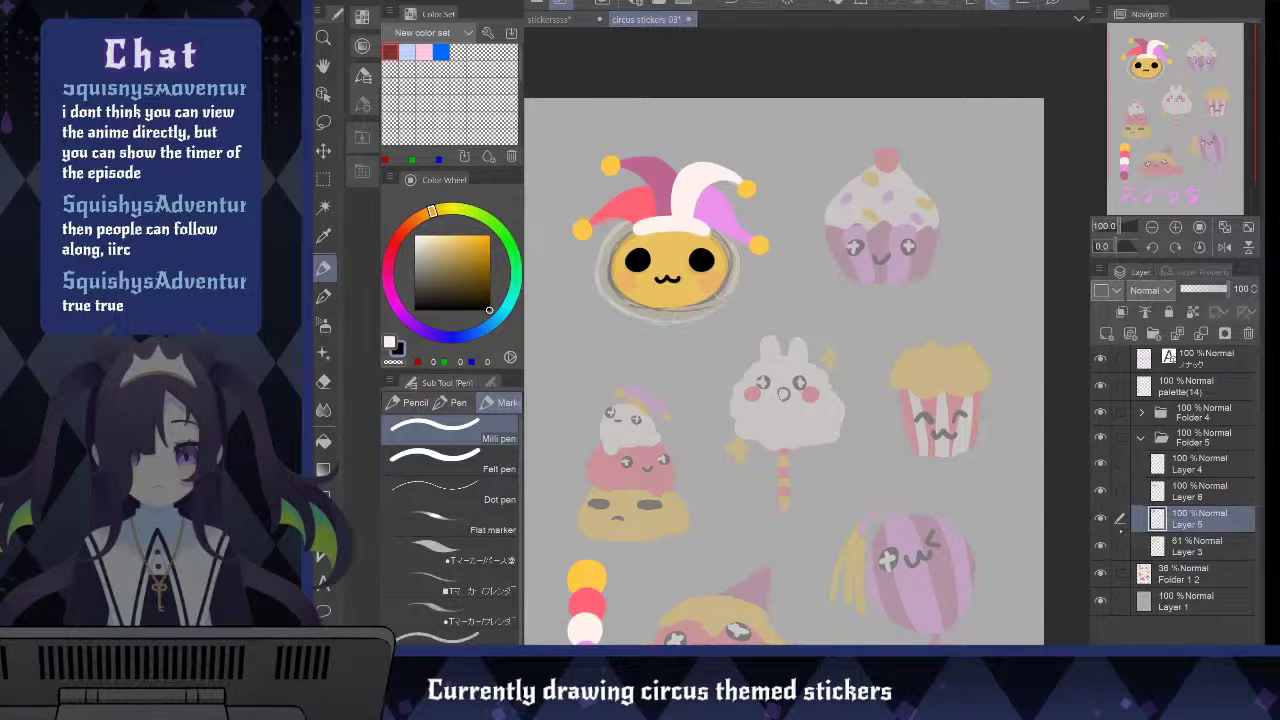
left_click(1103, 542)
left_click(1103, 543)
left_click(1196, 546)
left_click(1193, 312)
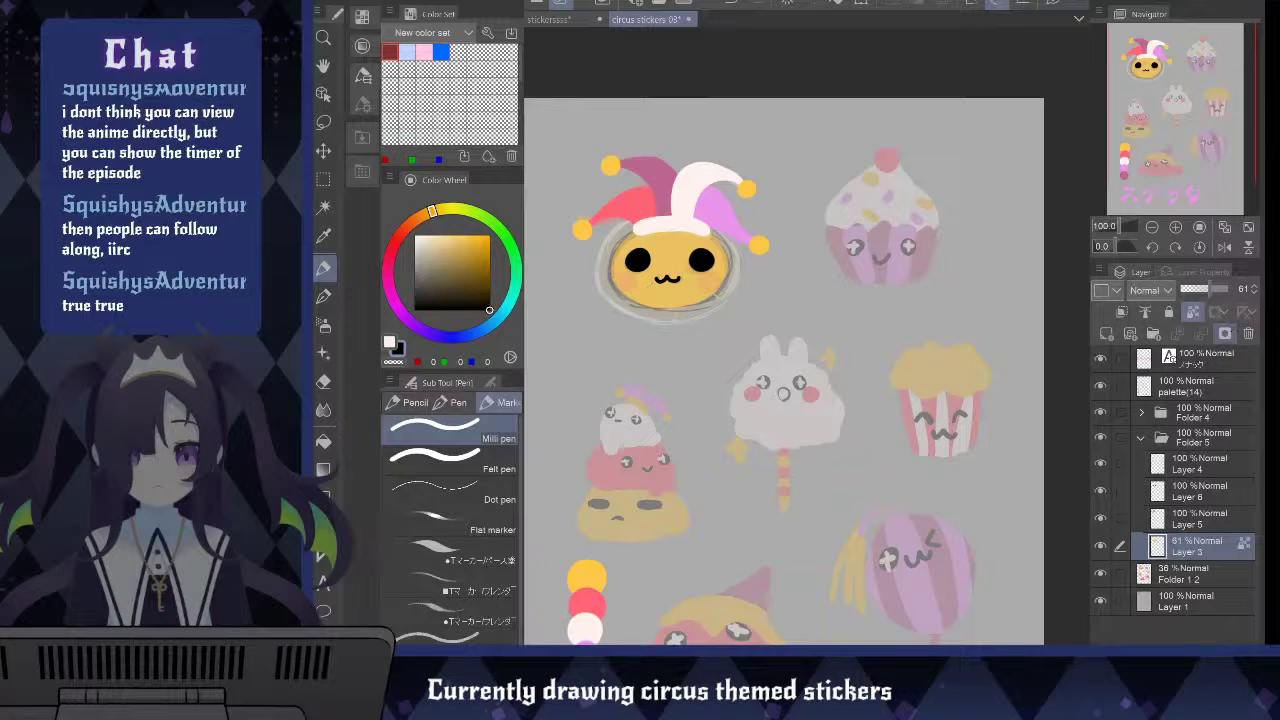
Sample the palette's coral red for Turnip pen 2 and set Layer 3's opacity to 100%
key("i")
left_click(598, 596)
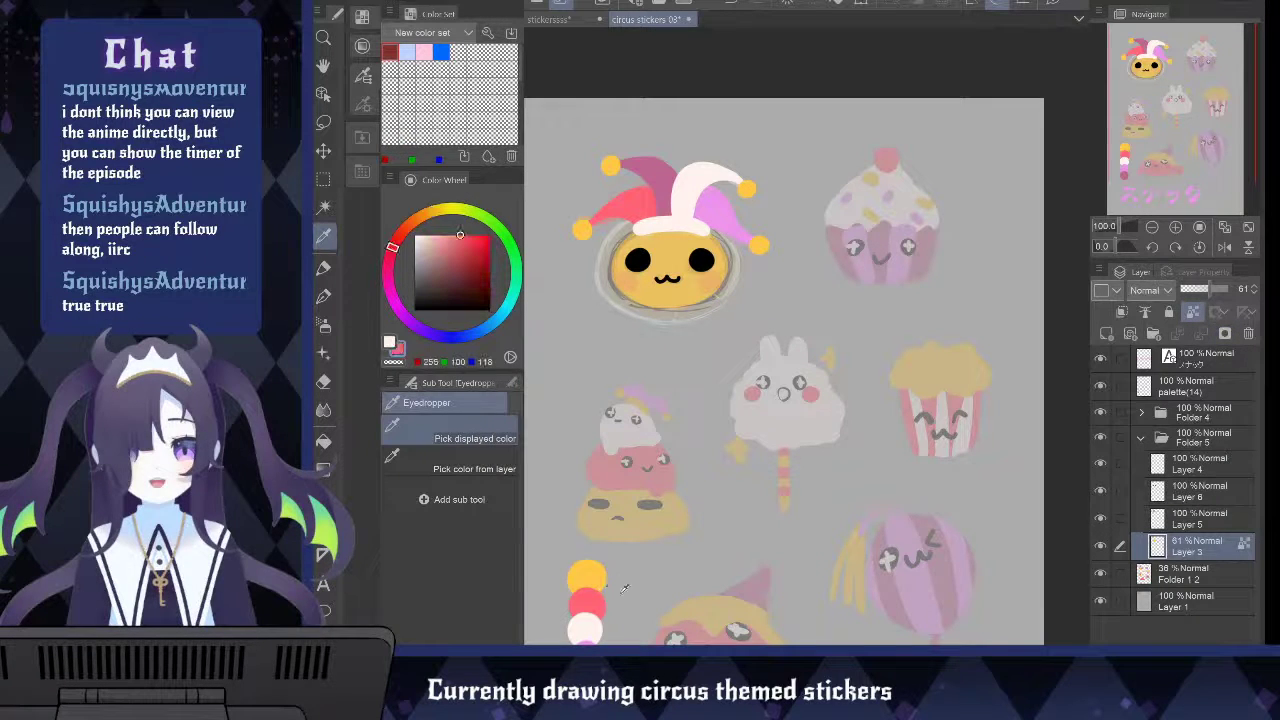
key("b")
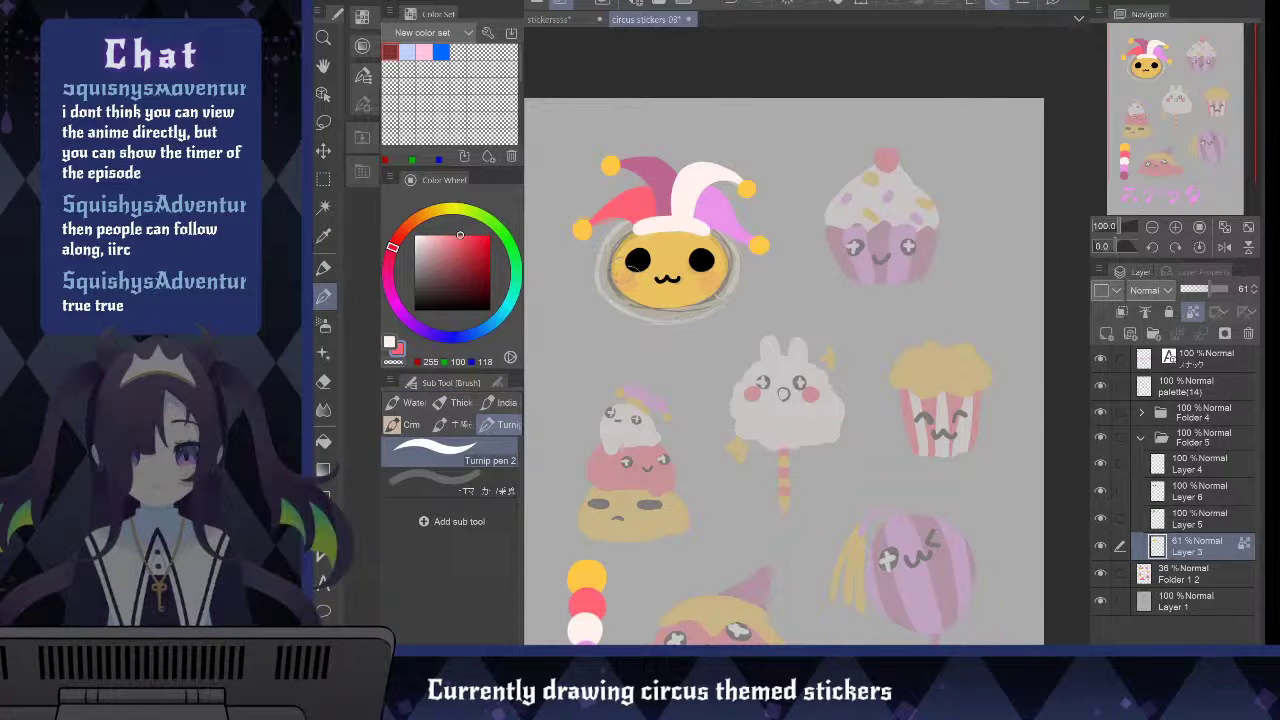
left_click_drag(627, 279, 630, 286)
key("ctrl+z")
left_click(1228, 289)
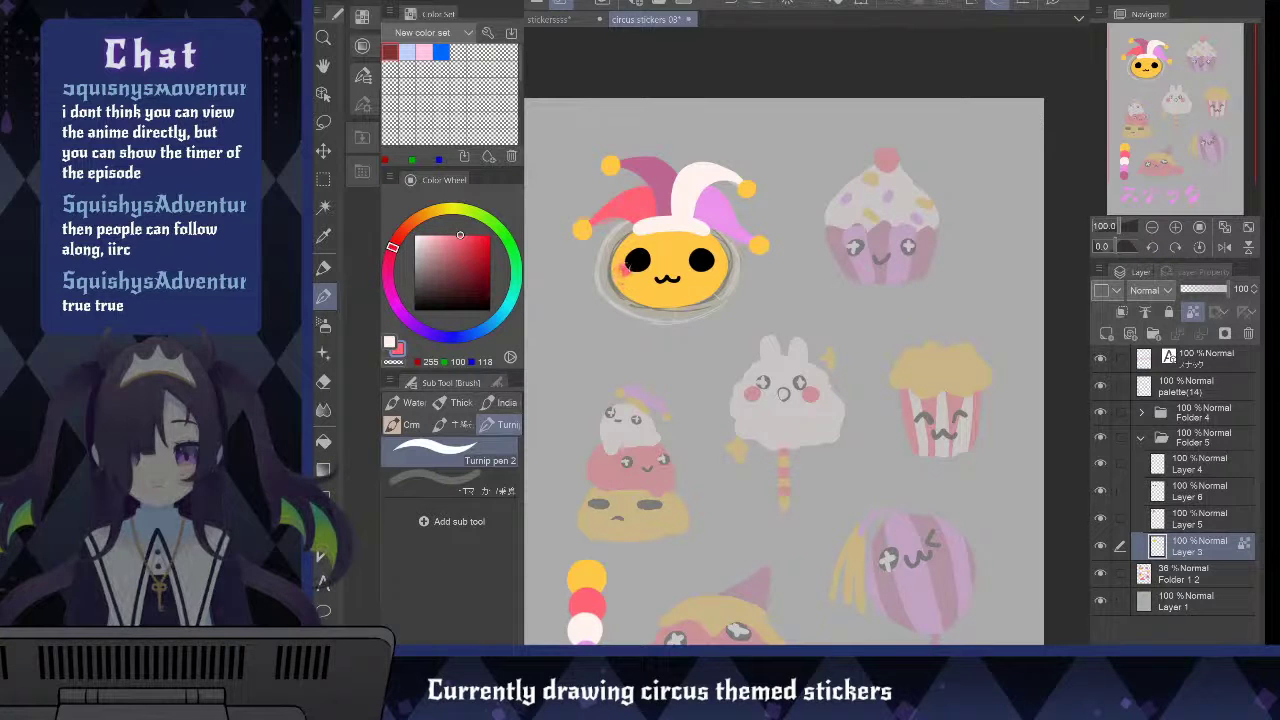
Paint a round coral red cheek on each side of the jester's face, clipped by its edge, and save the file
mouse_move(616, 262)
left_mouse_down()
mouse_move(630, 286)
mouse_move(628, 268)
mouse_move(712, 268)
mouse_move(716, 284)
left_mouse_up()
key("ctrl+z")
key("ctrl+z")
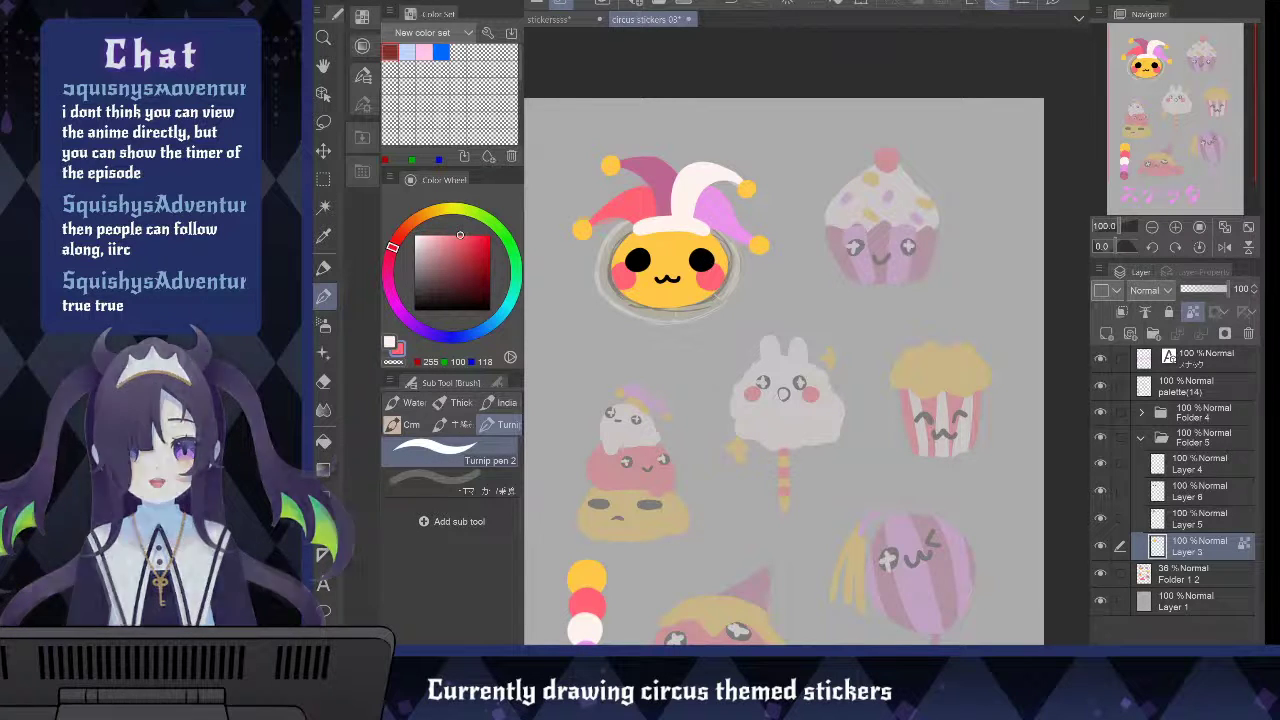
key("ctrl+s")
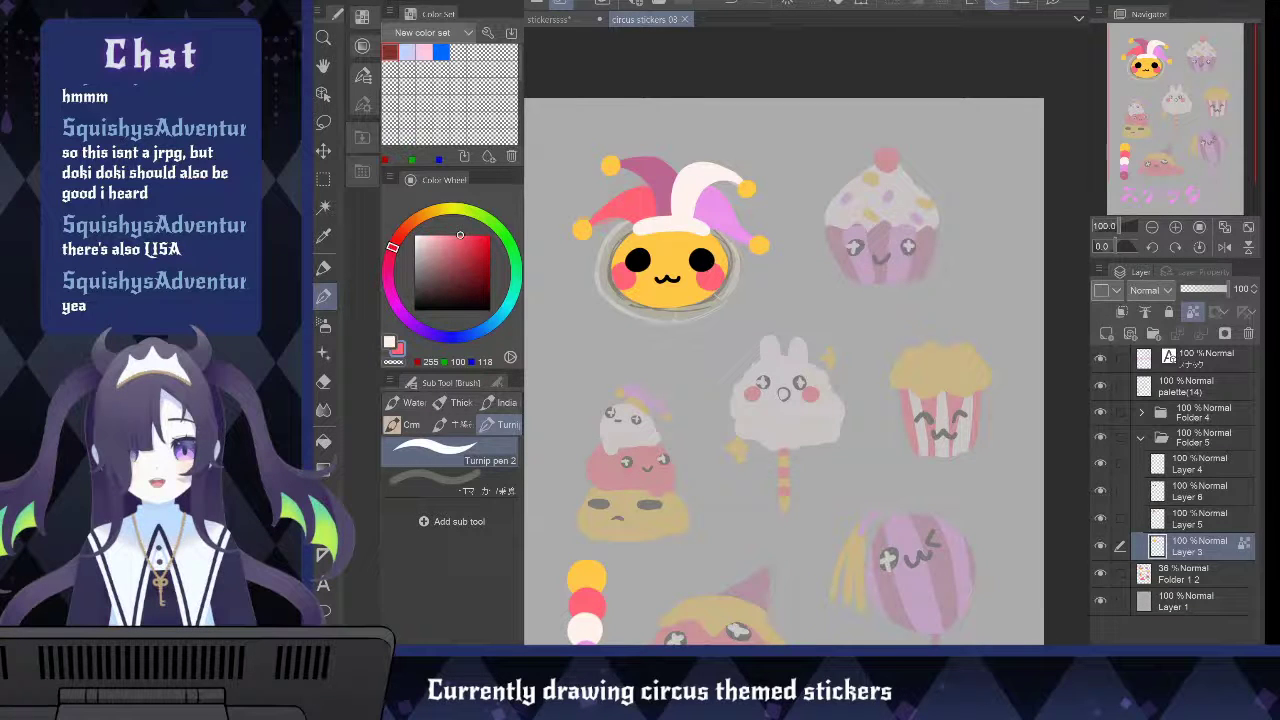
Hide the sketch folder Folder 1 2 to examine the painted jester, toggle Layer 3's visibility, and save the file
left_click(1202, 519)
left_click(1197, 484)
left_click(1203, 545)
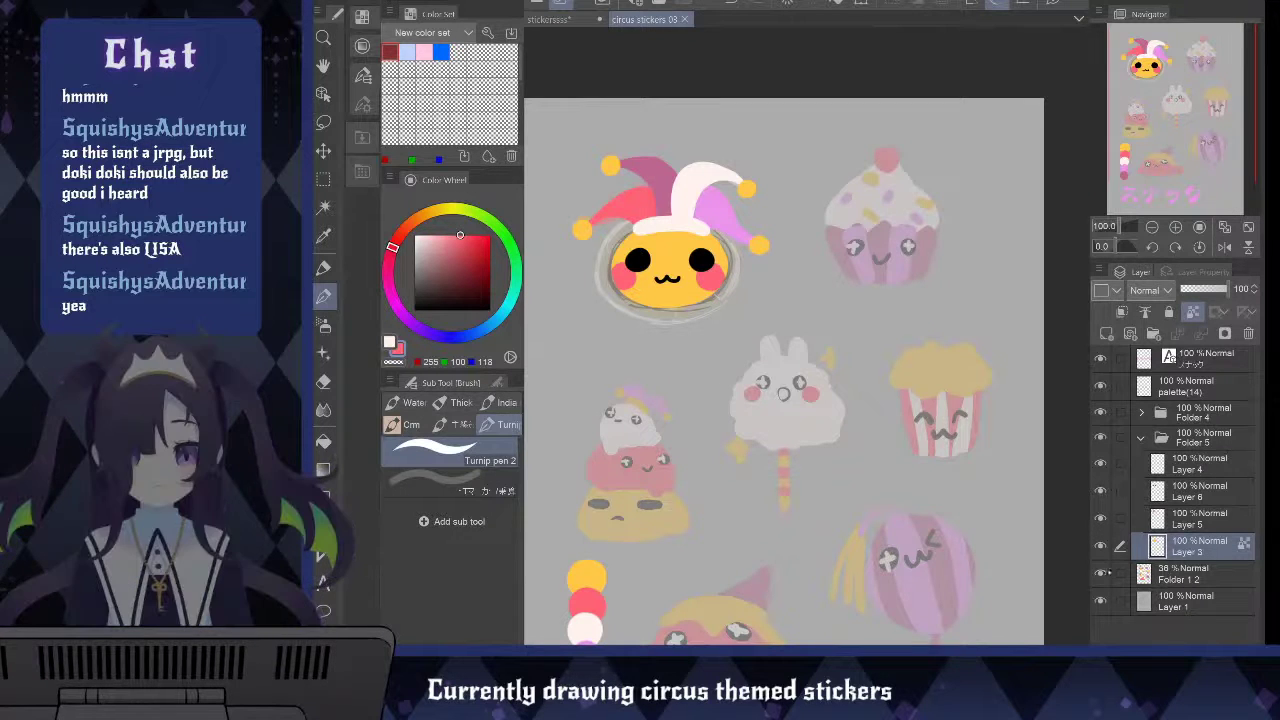
left_click(1100, 573)
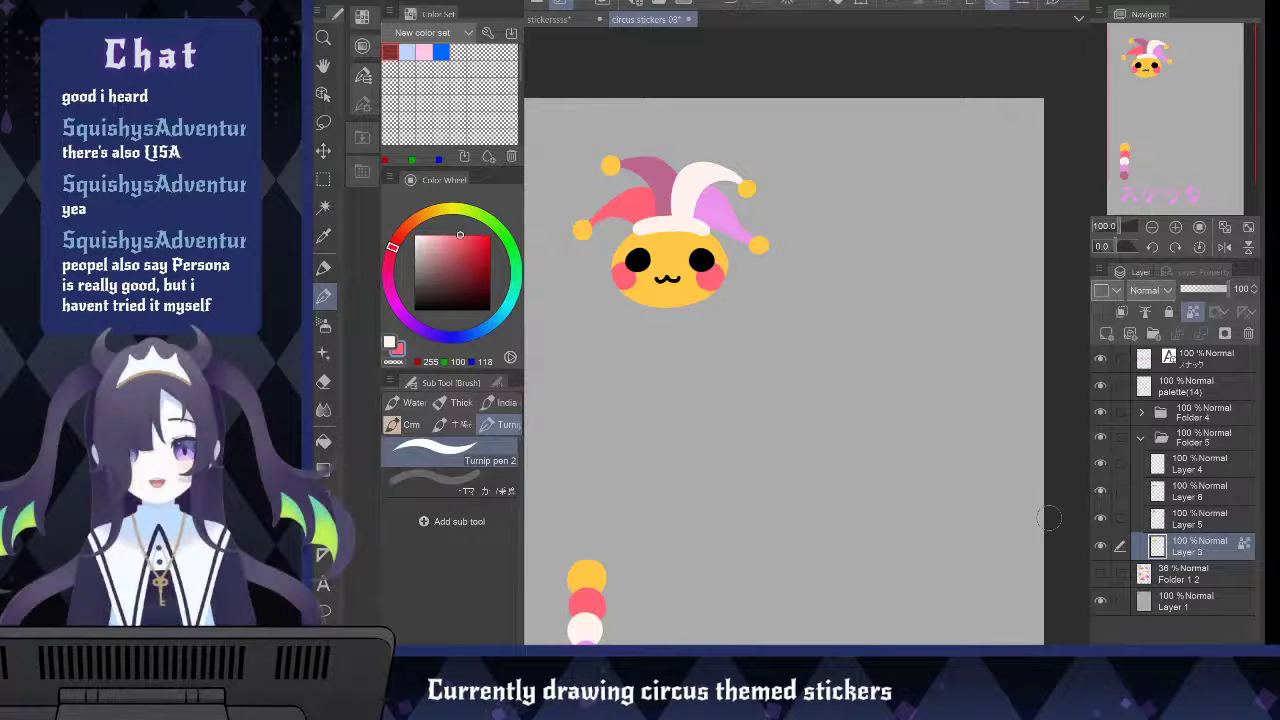
scroll(1048, 517, "down", 1)
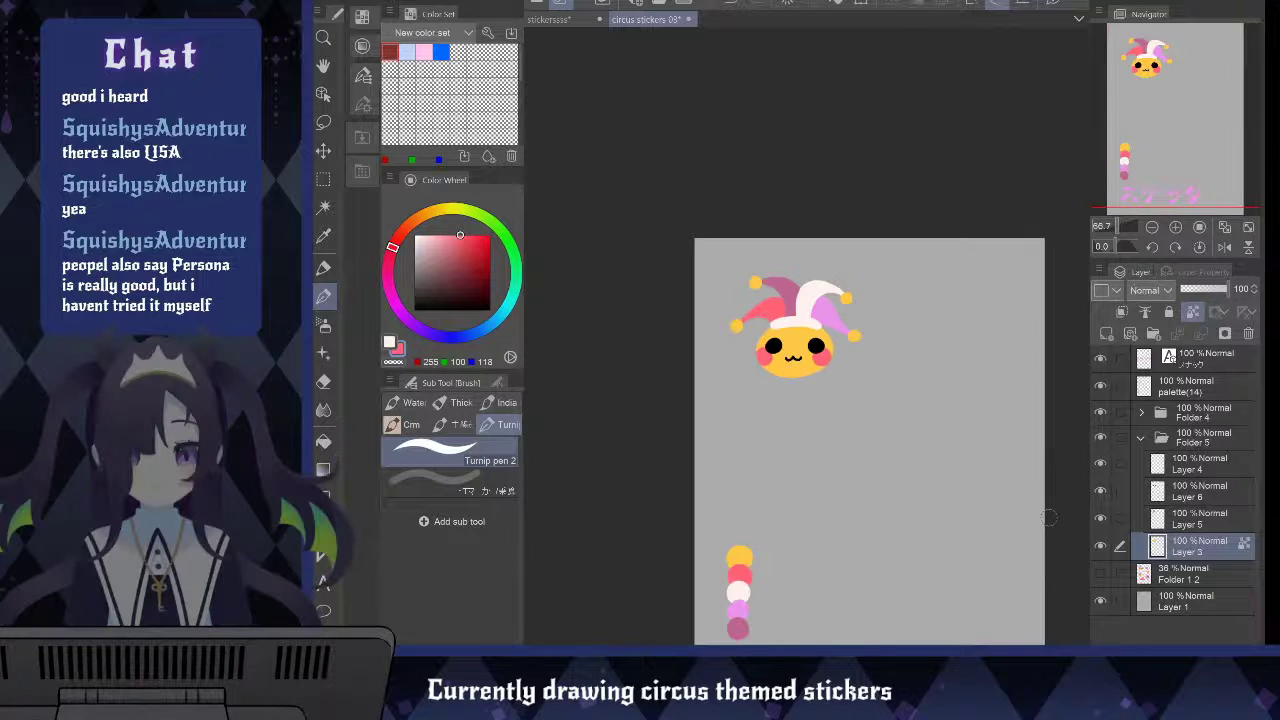
key("space")
left_click_drag(1049, 517, 933, 447)
left_click(1100, 546)
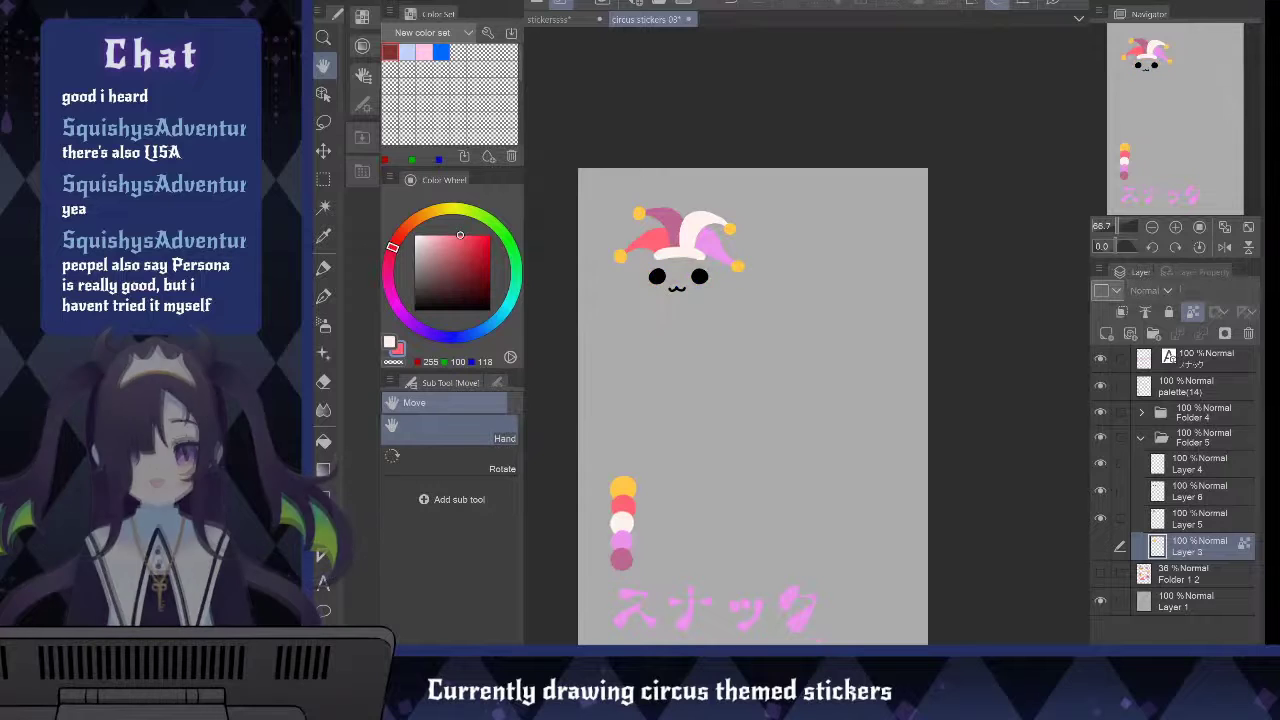
left_click(1100, 545)
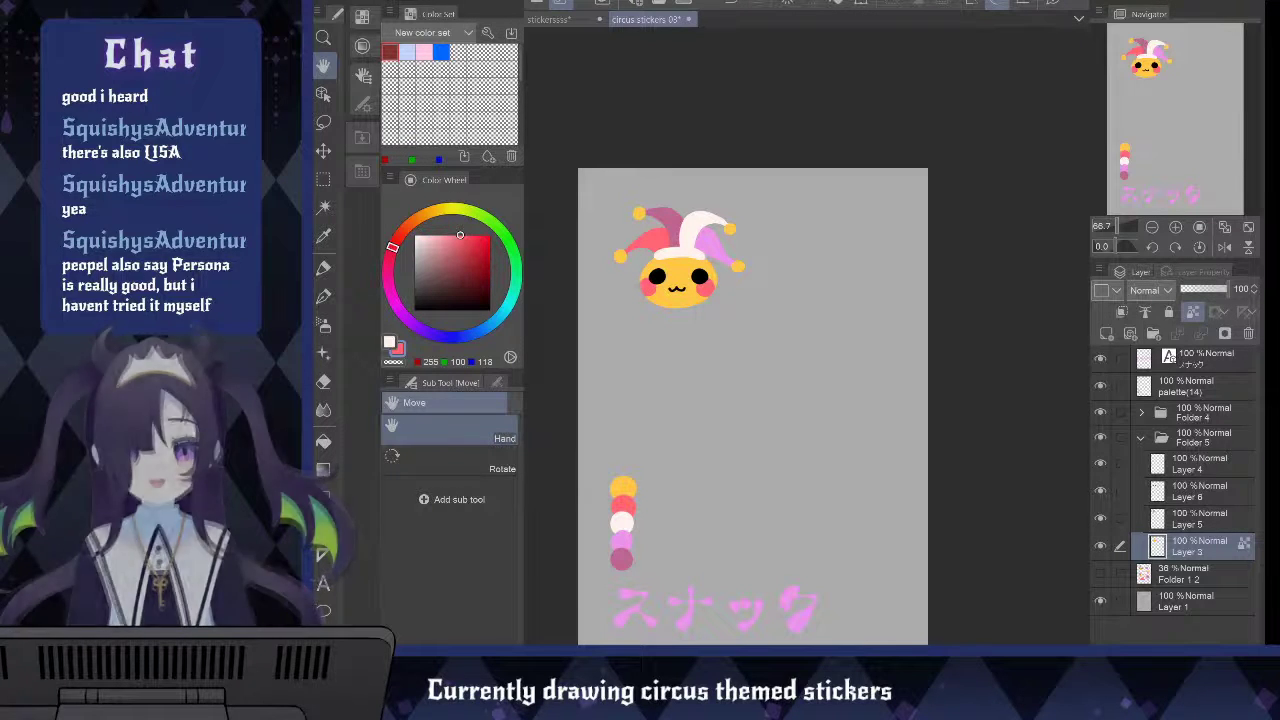
key("ctrl+s")
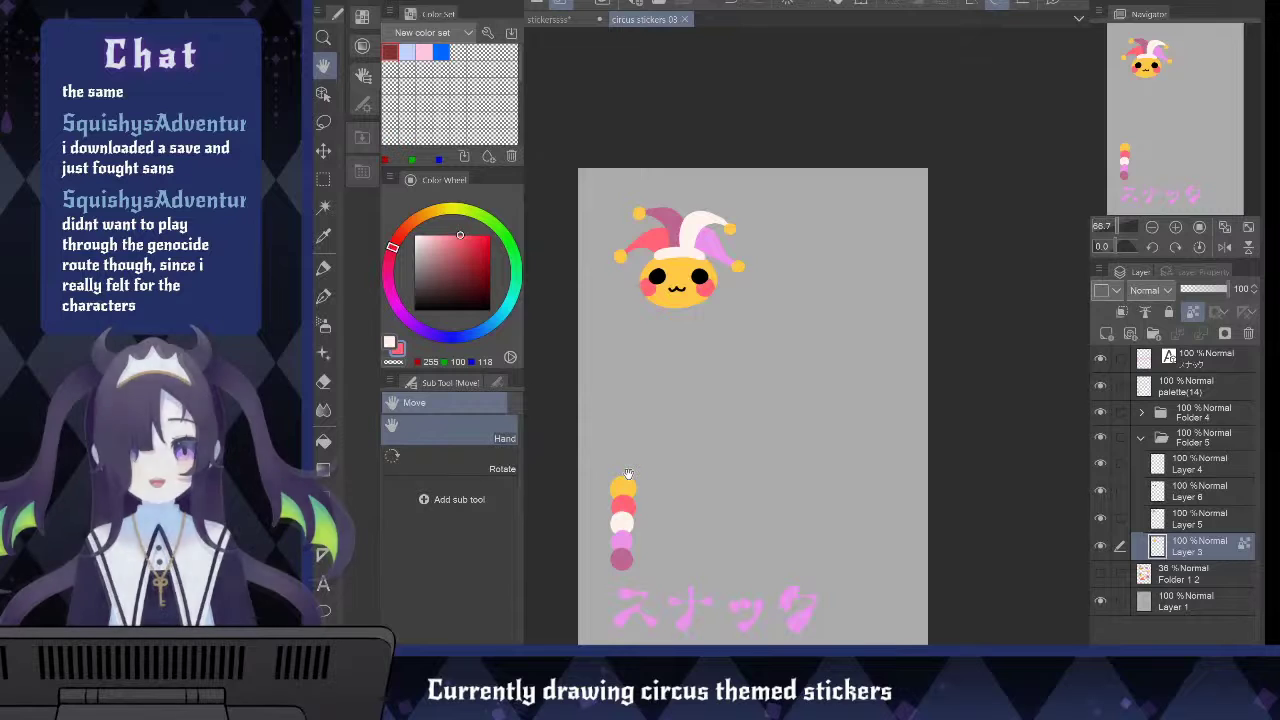
Show the faded sketch folder Folder 1 2 again beneath the painted layers and save the file
left_click(1103, 572)
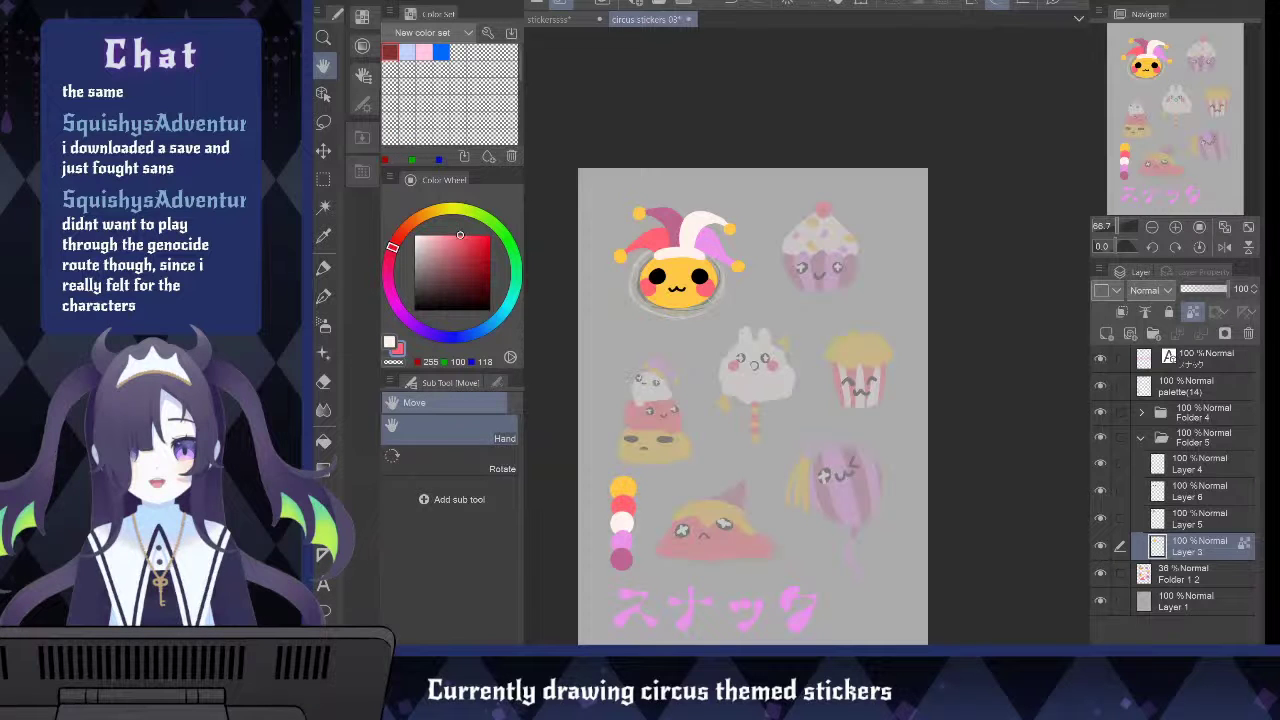
key("ctrl+z")
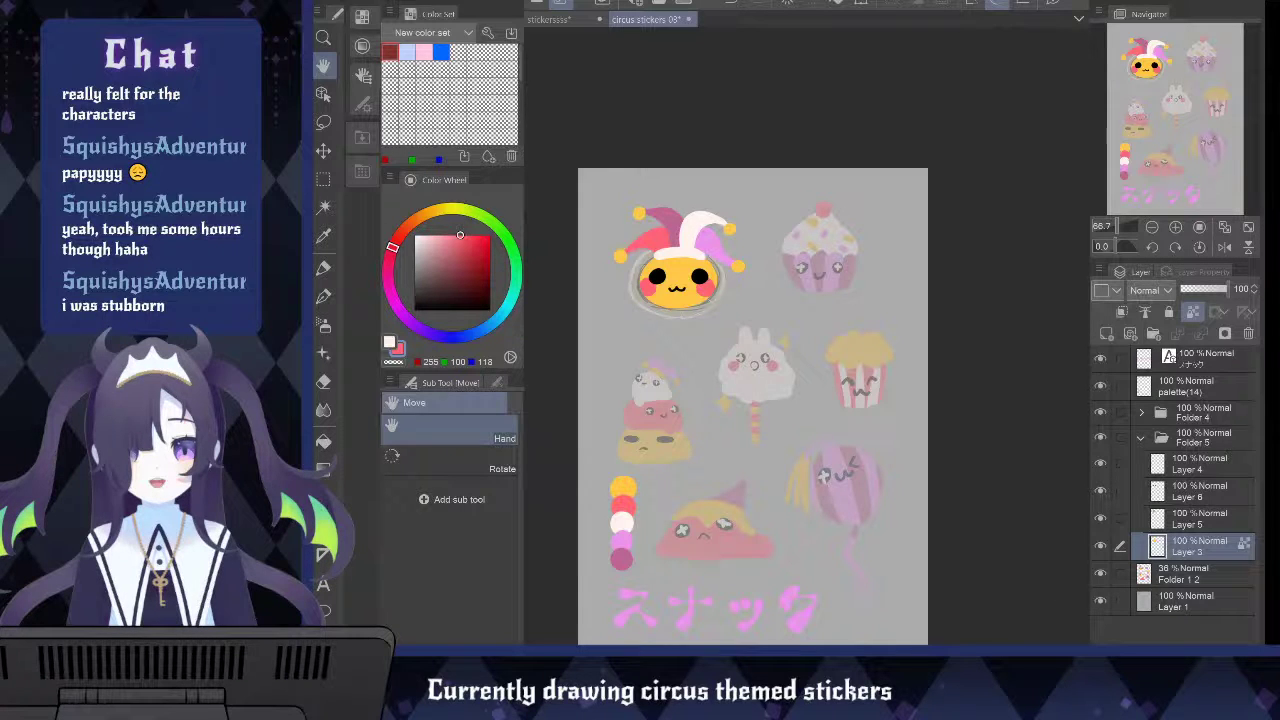
scroll(688, 465, "down", 1)
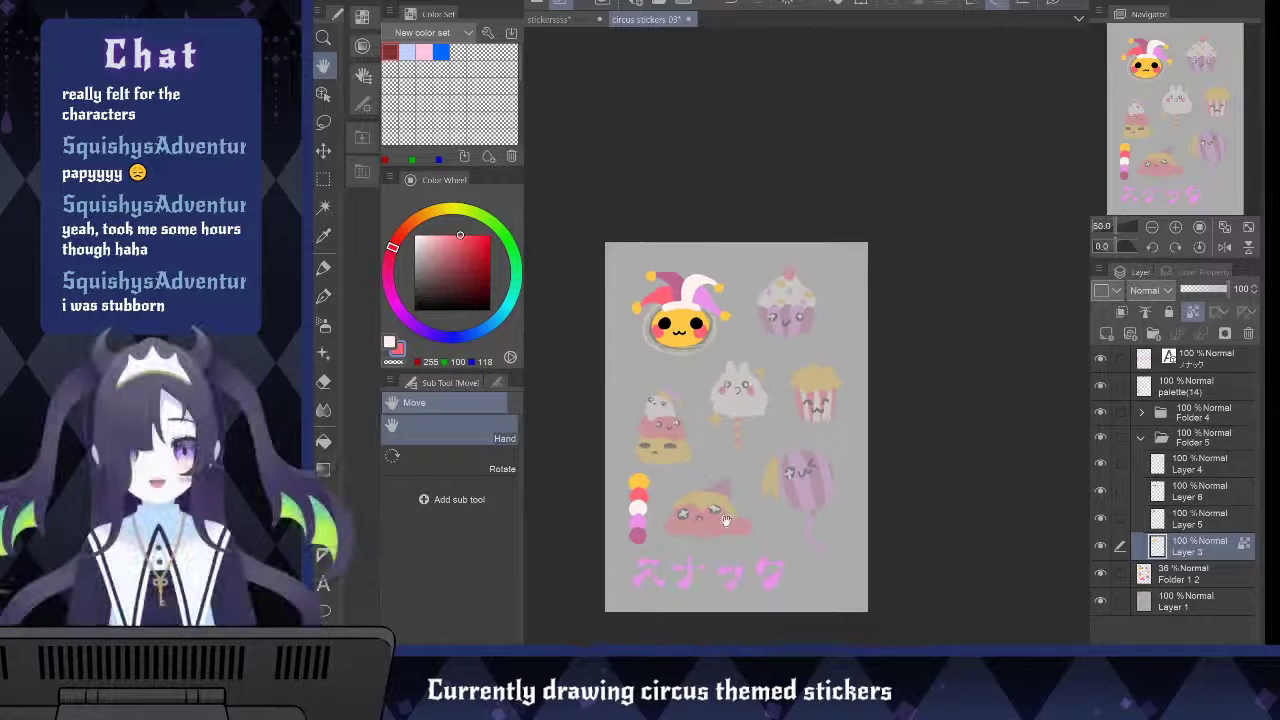
scroll(726, 519, "up", 1)
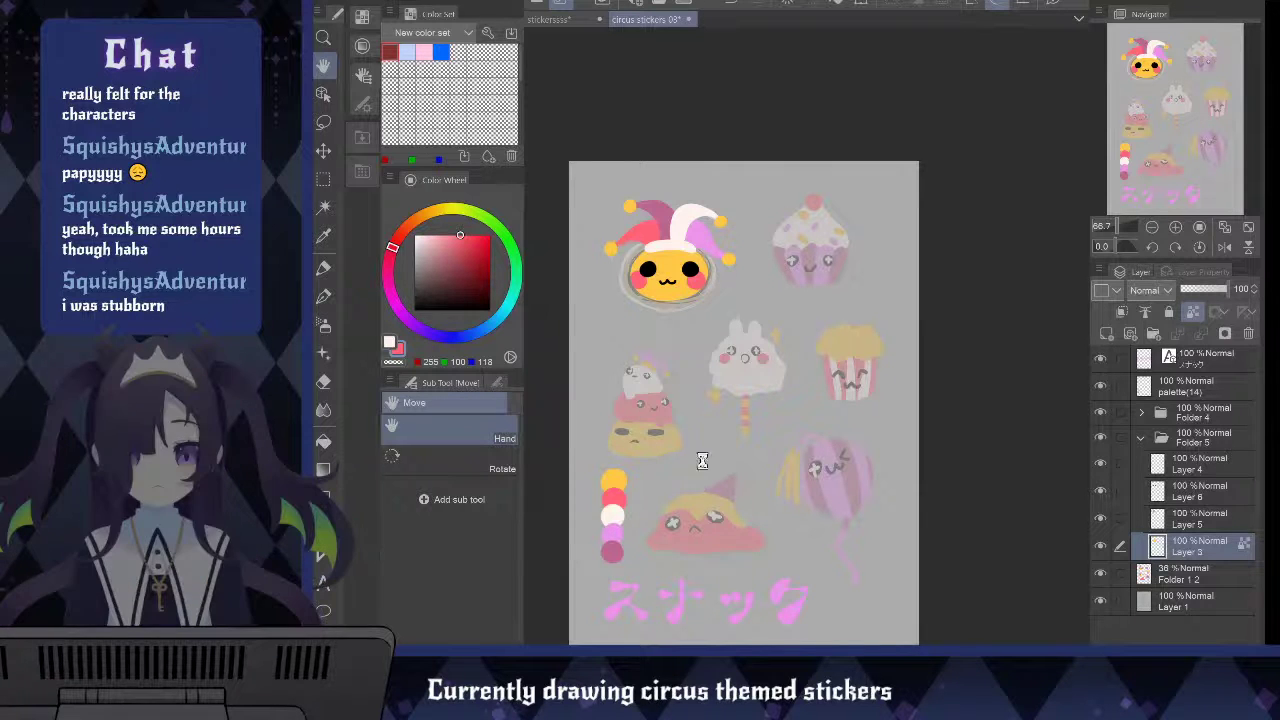
key("ctrl+s")
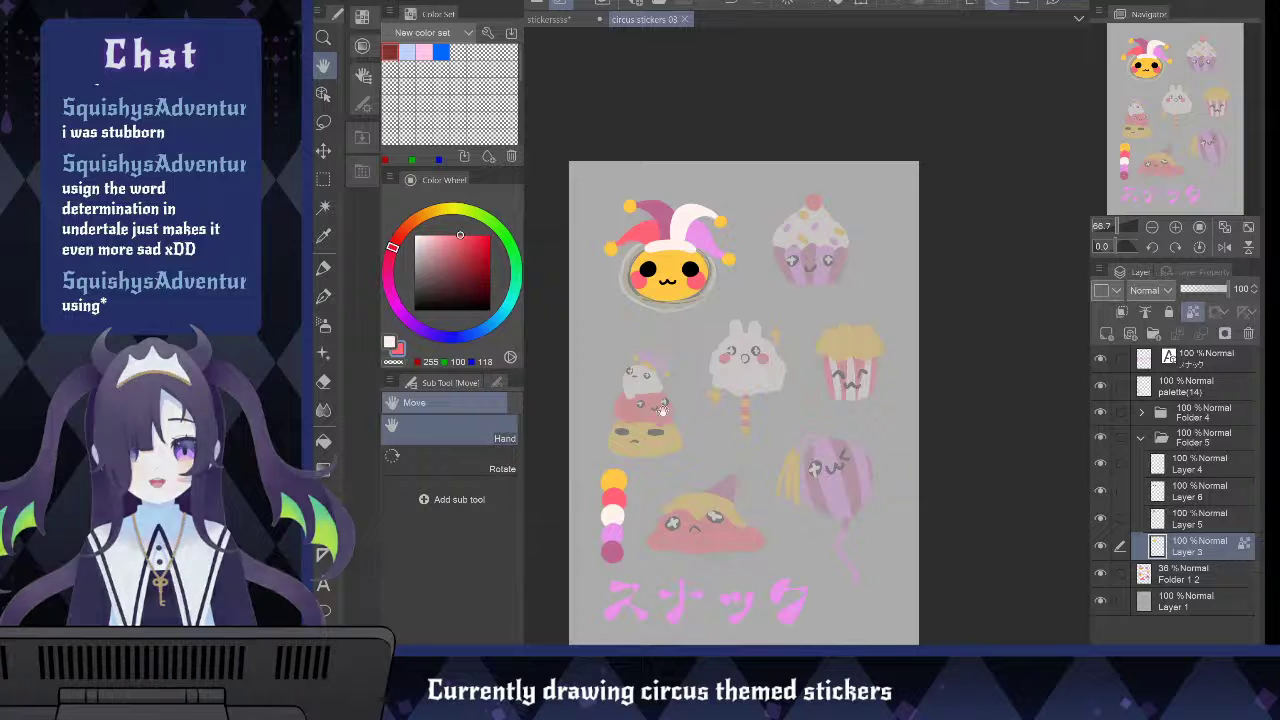
scroll(676, 457, "up", 2)
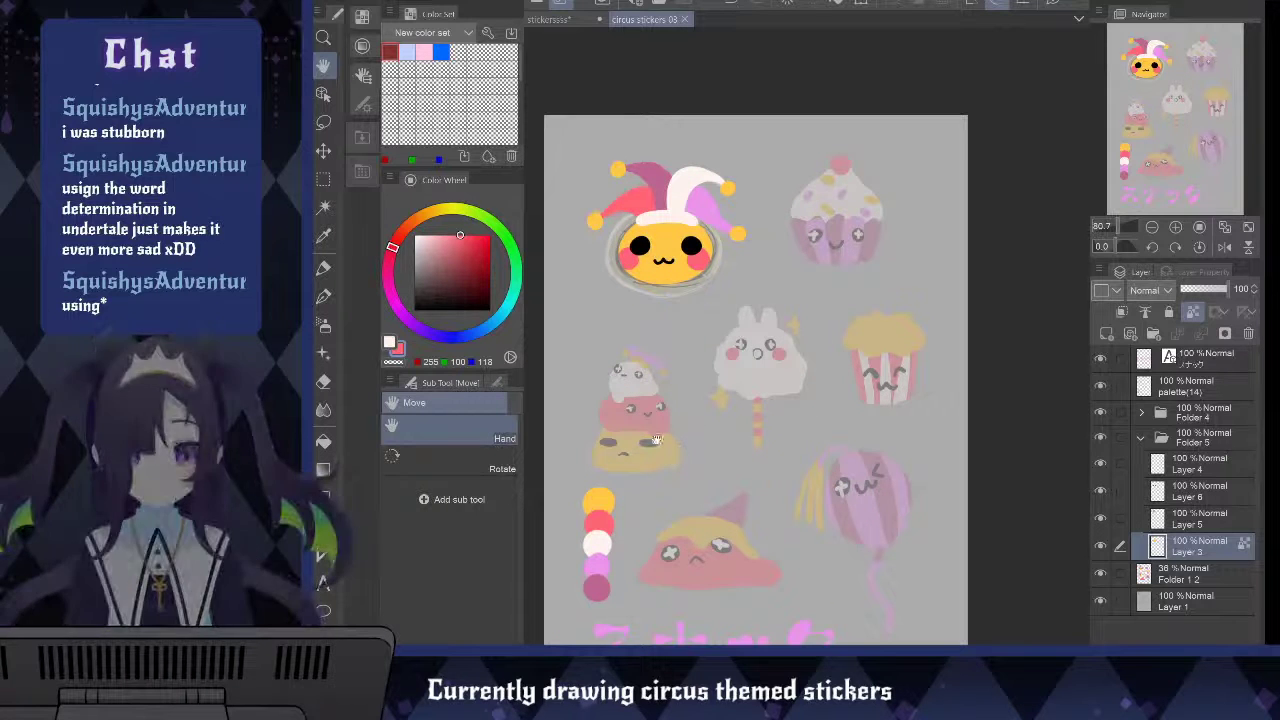
scroll(652, 444, "down", 2)
scroll(765, 370, "up", 3)
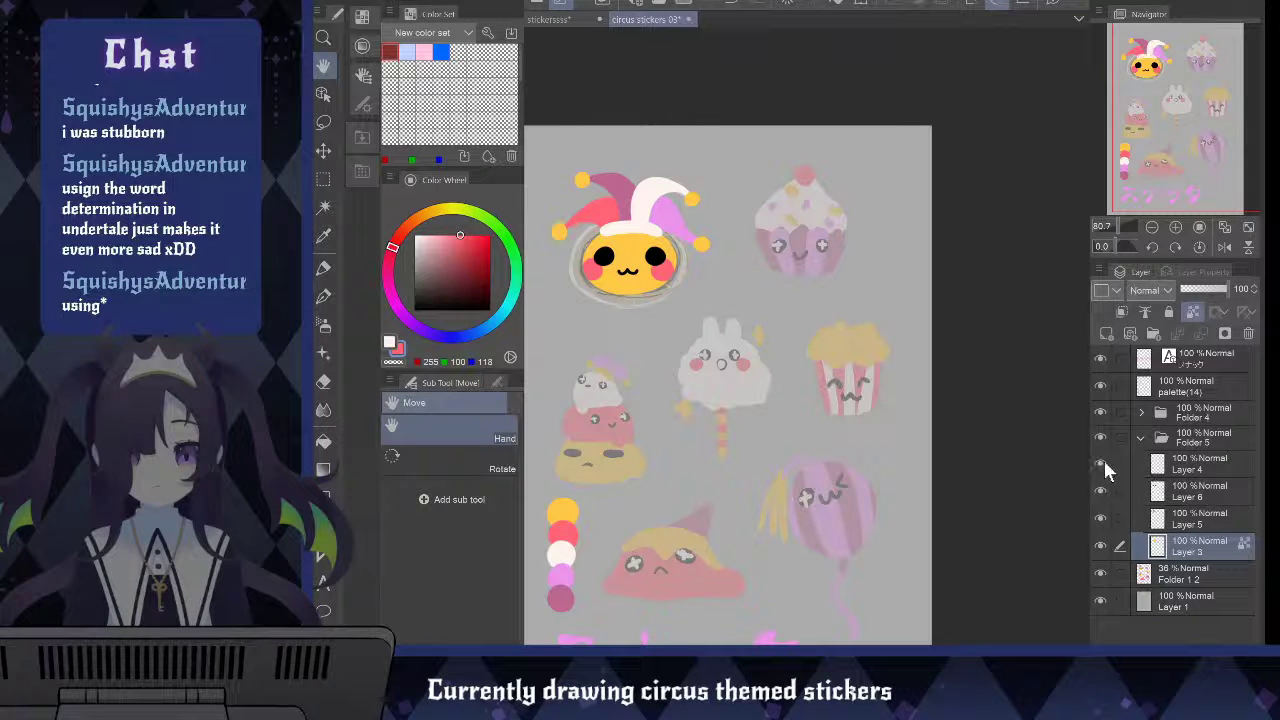
left_click(1188, 465)
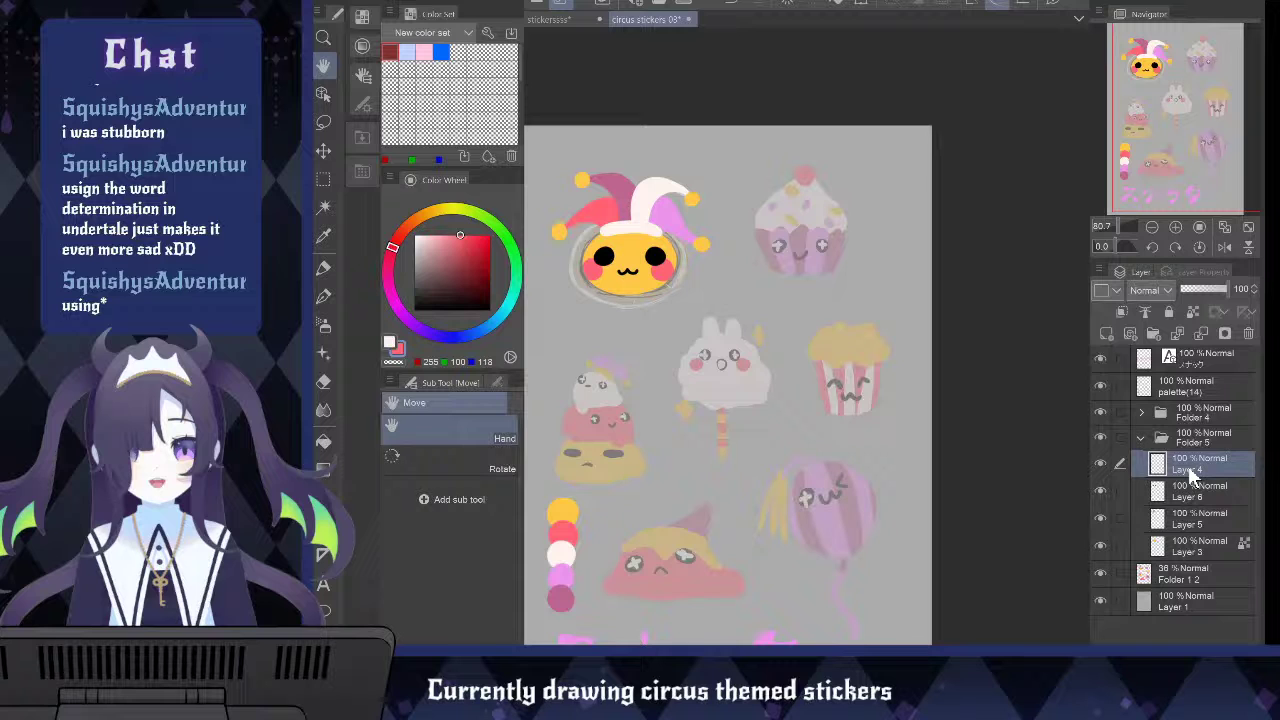
key("ctrl+e")
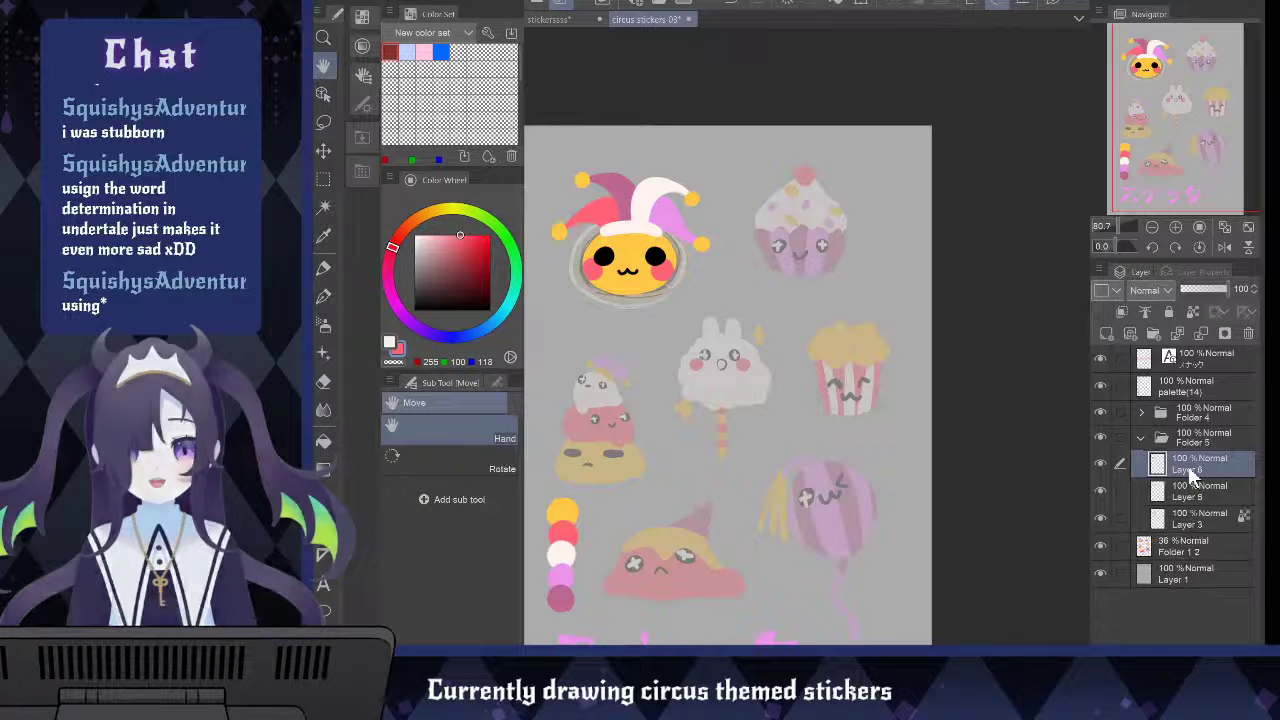
key("ctrl+z")
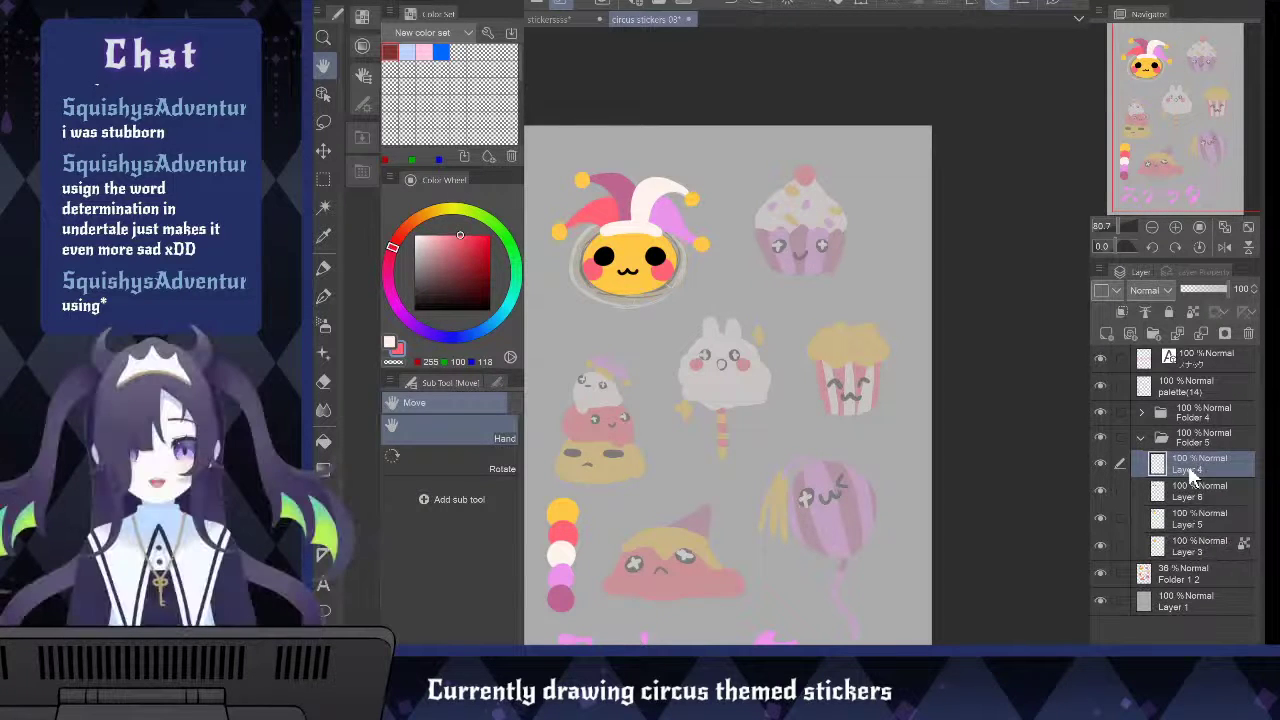
Unlock Layer 3's transparent pixels and sample the palette's off-white for Turnip pen 2
left_click(1223, 544)
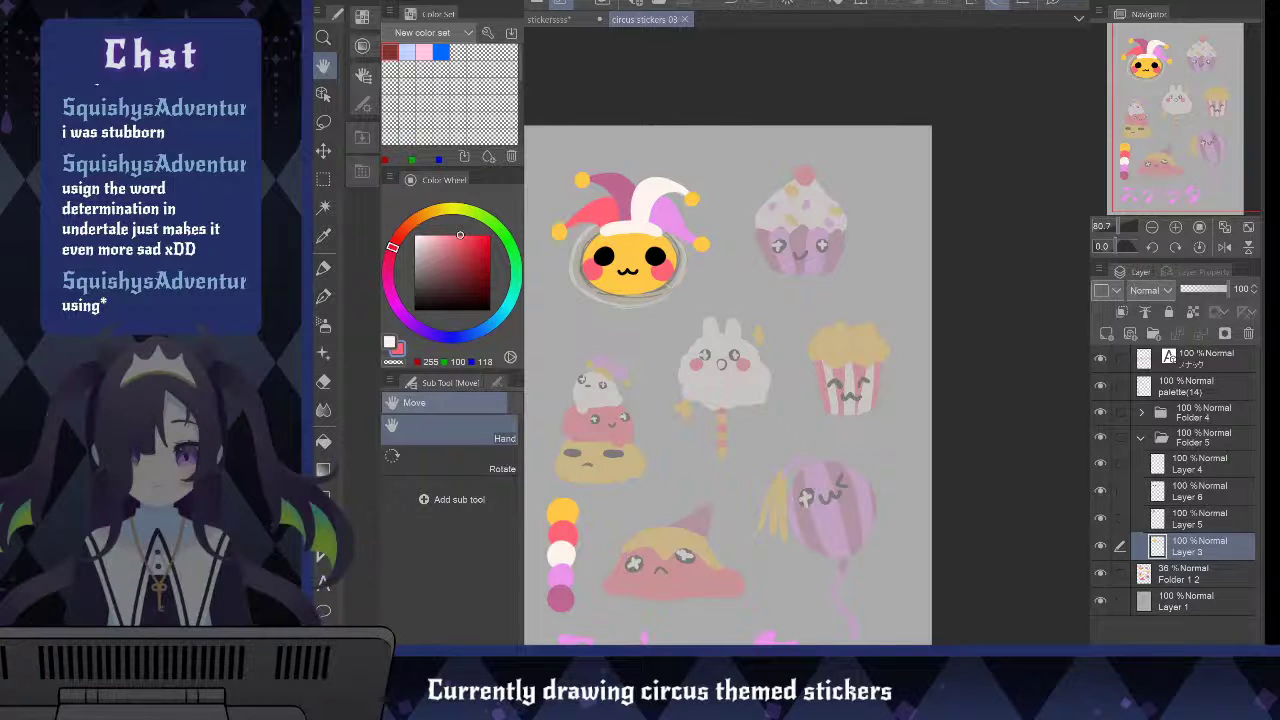
scroll(733, 330, "down", 1)
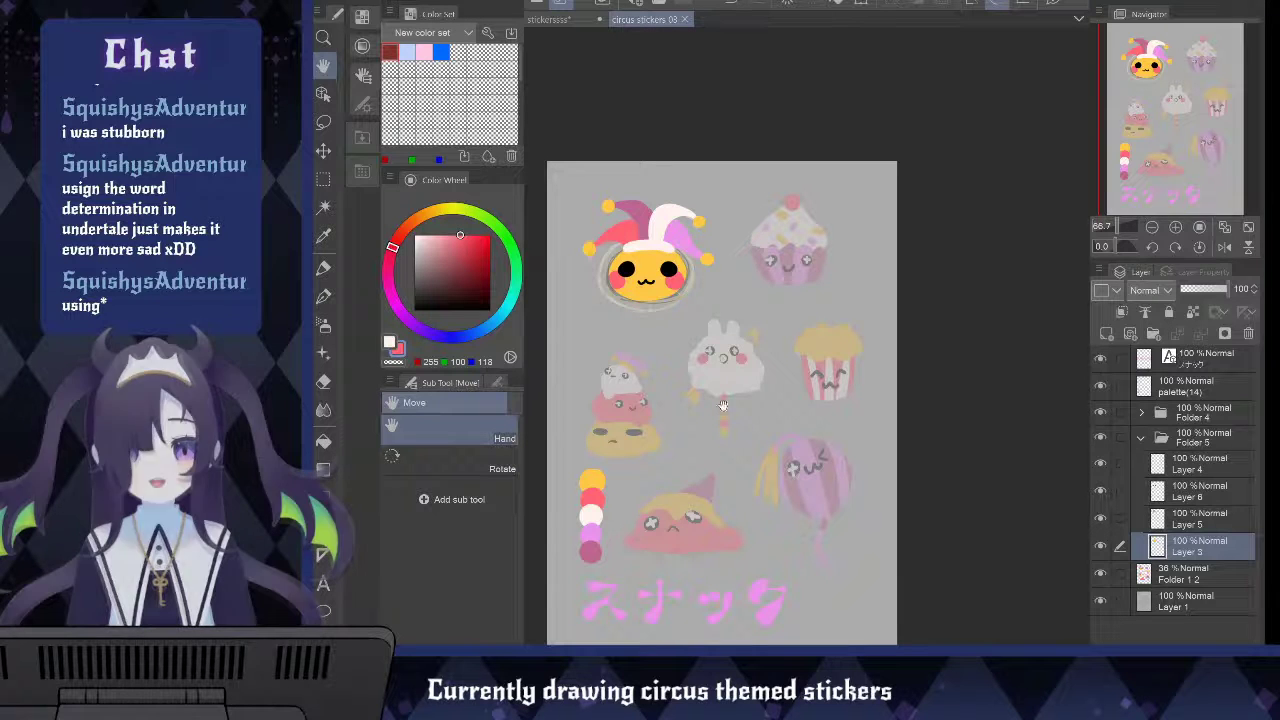
scroll(745, 343, "down", 2)
scroll(745, 343, "up", 2)
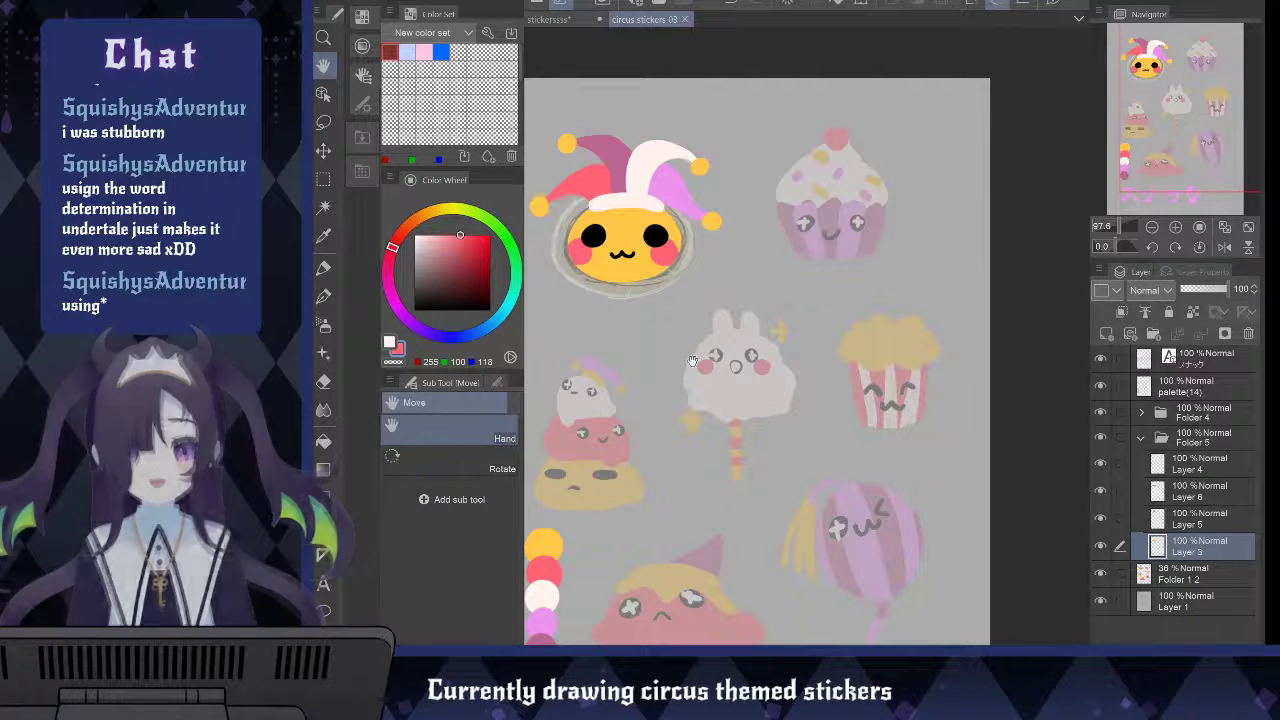
key("i")
left_click(546, 590)
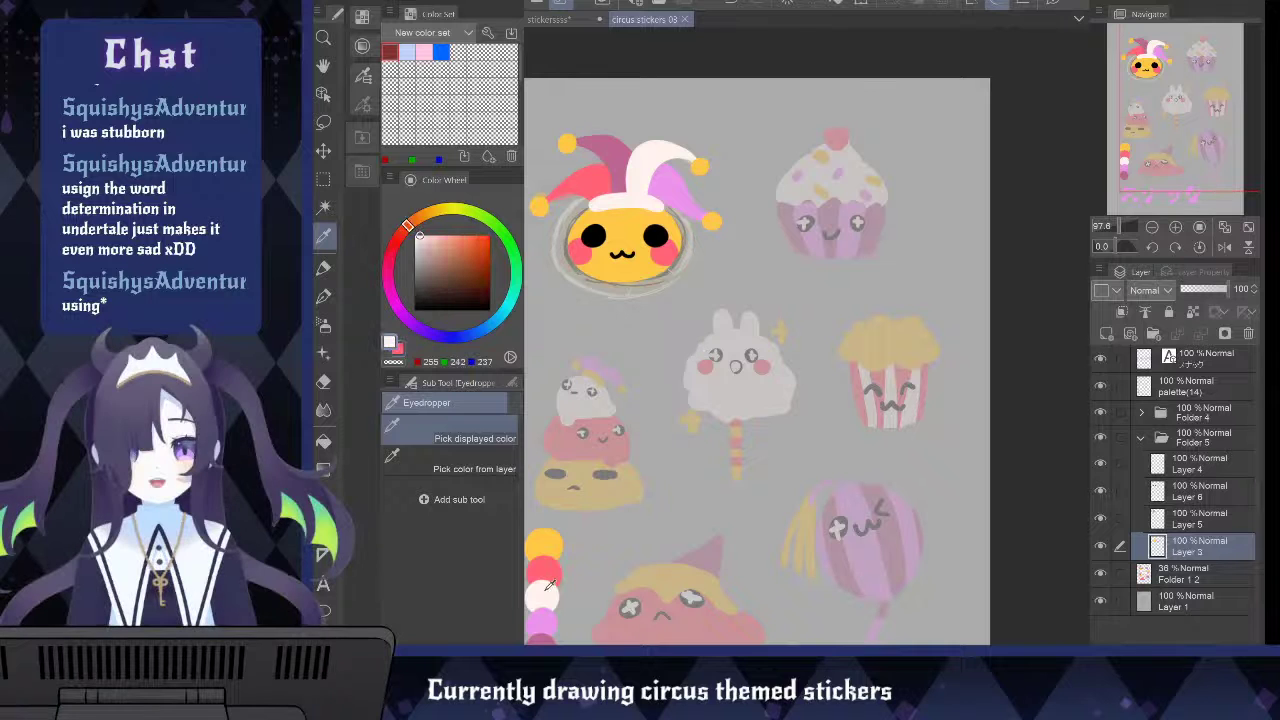
key("p")
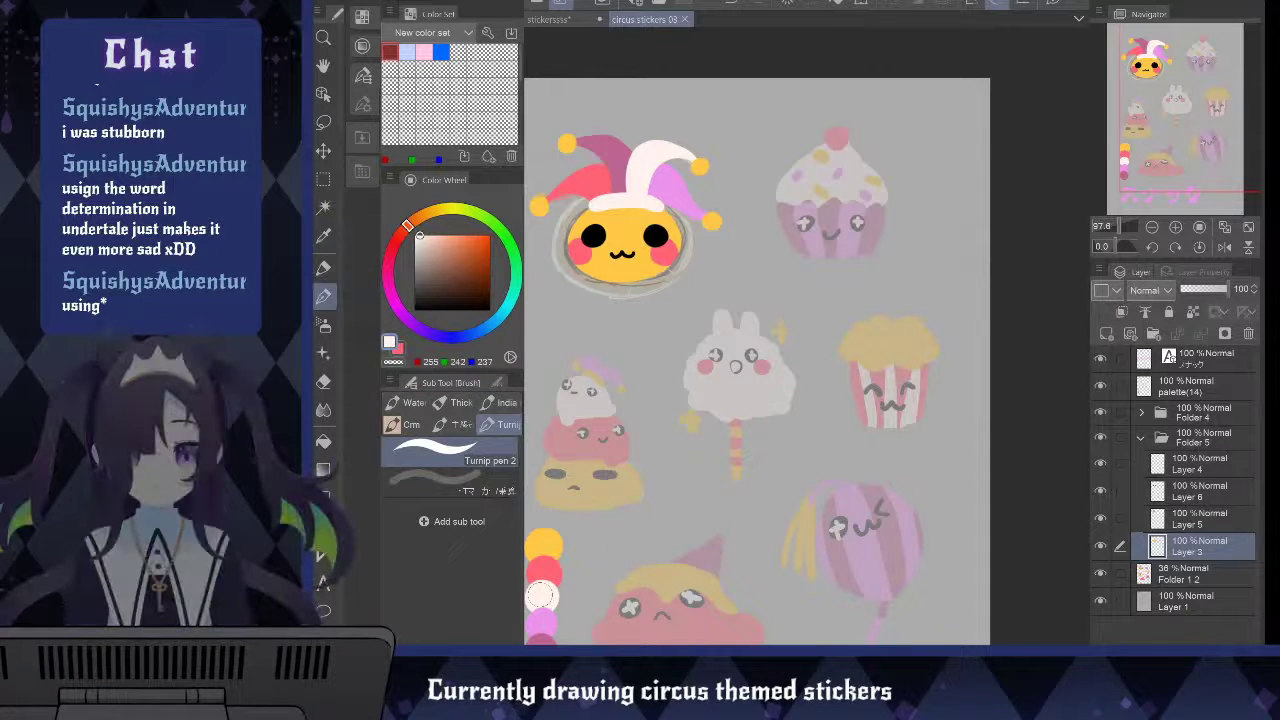
Clear Layer 3 and paint the cotton candy bunny's fluffy scalloped body with two rounded ears in off-white over the sketch
mouse_move(760, 358)
left_mouse_down()
mouse_move(732, 352)
mouse_move(750, 352)
mouse_move(742, 338)
mouse_move(708, 334)
mouse_move(688, 376)
mouse_move(695, 402)
mouse_move(768, 408)
mouse_move(756, 342)
mouse_move(785, 376)
mouse_move(778, 410)
mouse_move(746, 346)
mouse_move(714, 352)
mouse_move(696, 388)
mouse_move(710, 356)
mouse_move(734, 404)
mouse_move(748, 404)
mouse_move(732, 368)
mouse_move(756, 336)
mouse_move(764, 366)
mouse_move(776, 360)
mouse_move(759, 365)
left_mouse_up()
key("Delete")
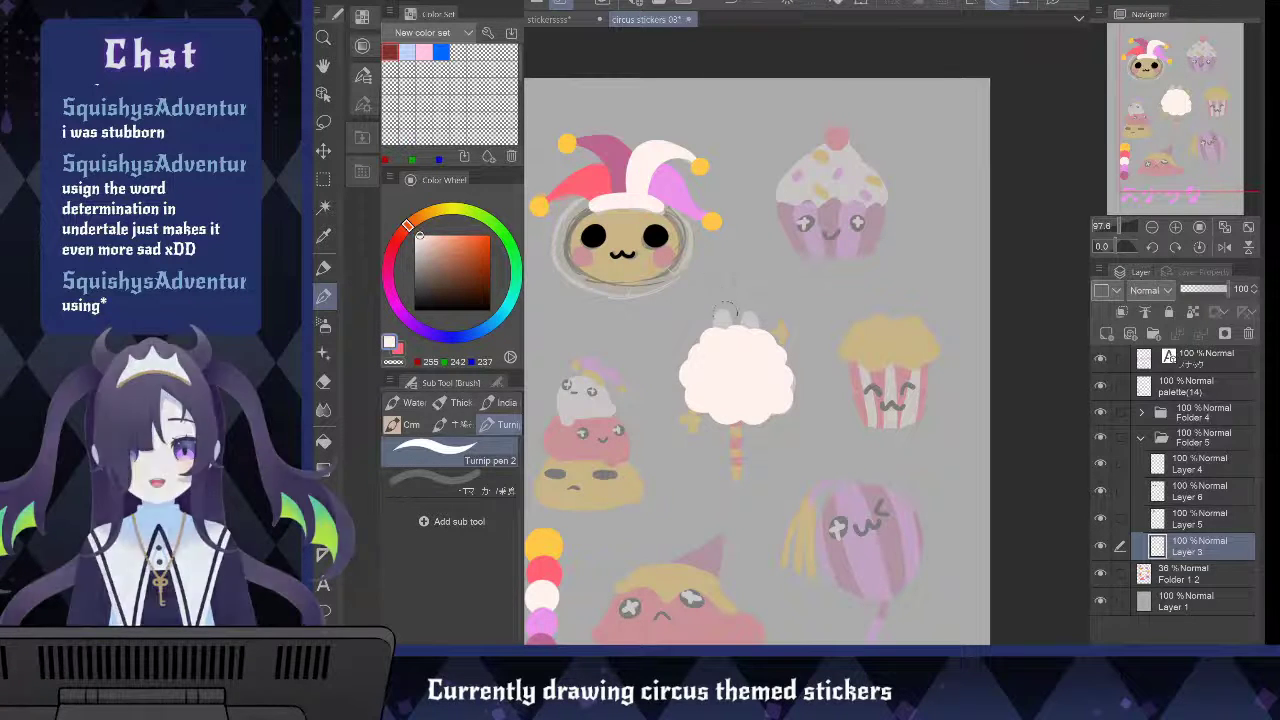
mouse_move(725, 312)
left_mouse_down()
mouse_move(727, 332)
mouse_move(716, 312)
mouse_move(752, 314)
mouse_move(754, 326)
left_mouse_up()
key("ctrl+z")
key("ctrl+z")
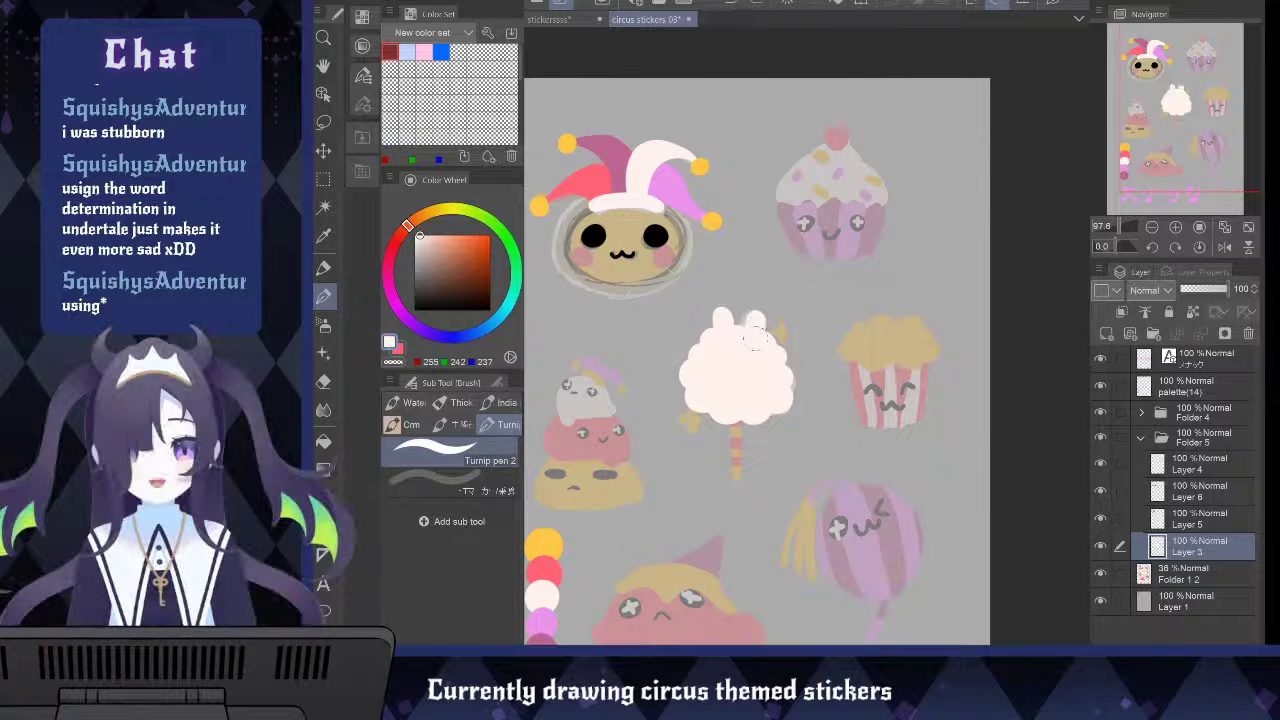
mouse_move(751, 331)
left_mouse_down()
mouse_move(776, 312)
mouse_move(784, 336)
left_mouse_up()
key("ctrl+z")
key("ctrl+z")
key("ctrl+z")
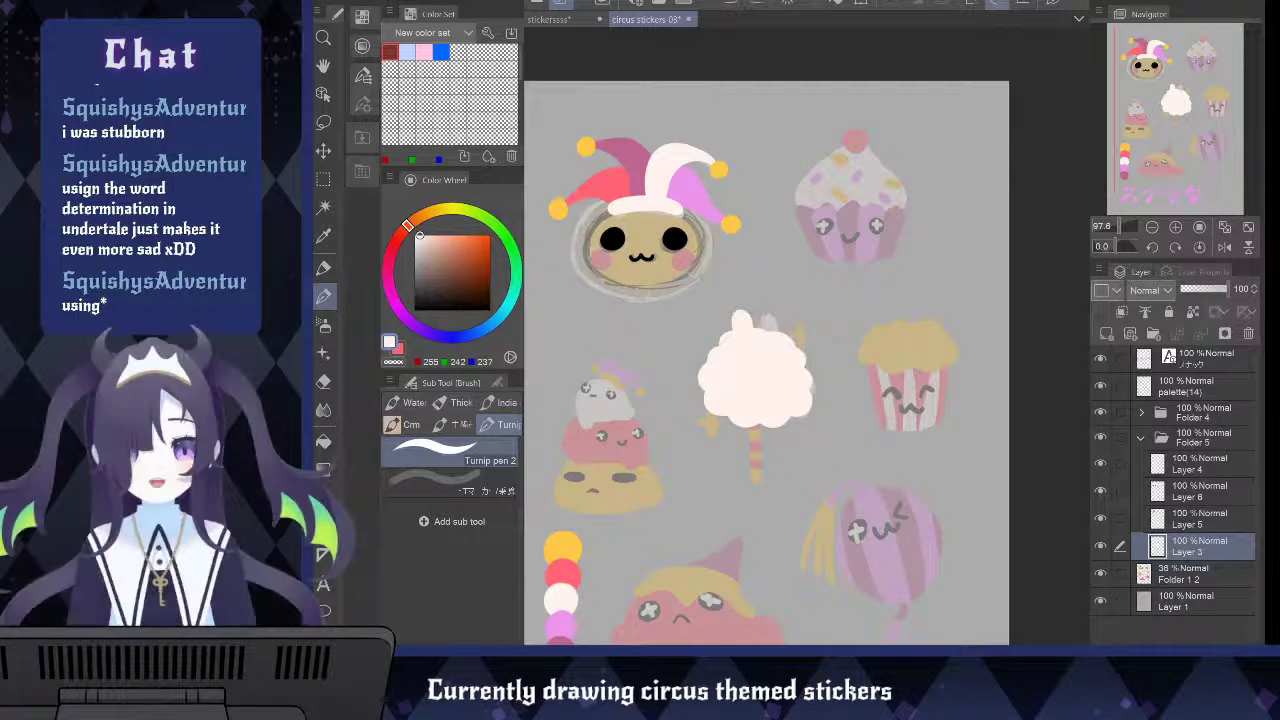
left_click_drag(770, 322, 778, 328)
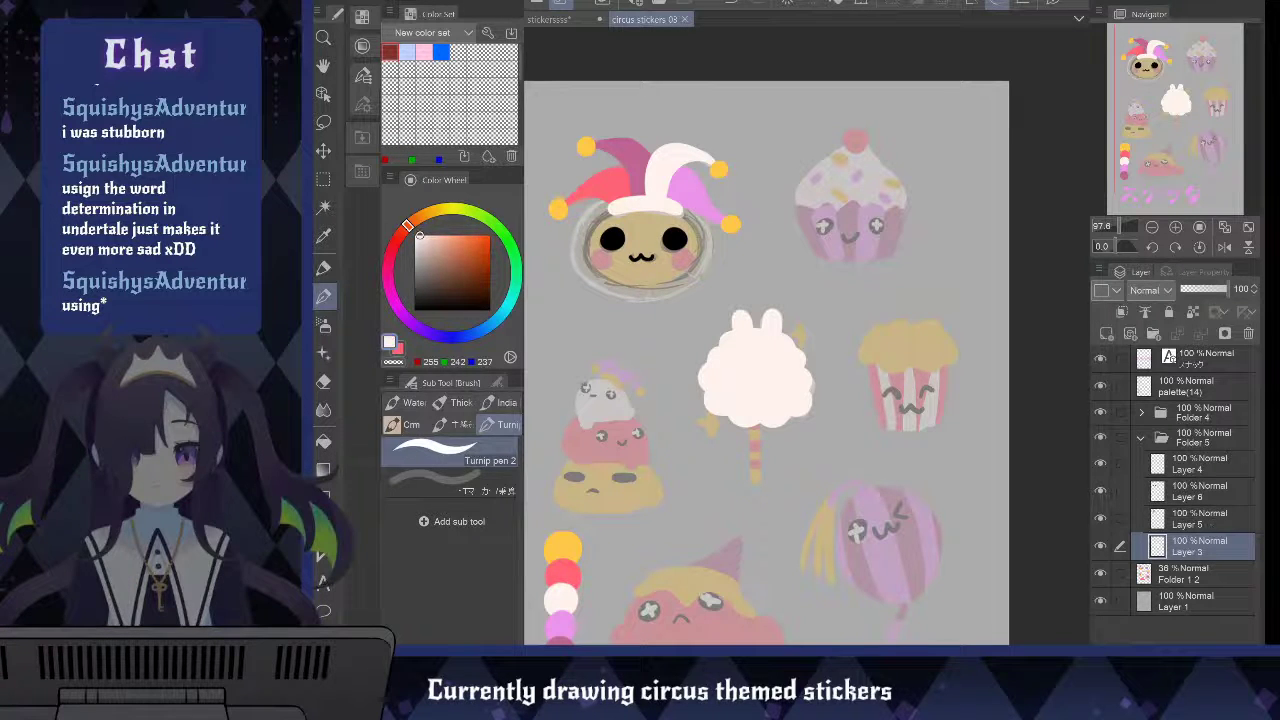
Lasso the off-white cotton candy, cut it from Layer 3, paste it and merge it into Layer 5, then deselect
key("m")
mouse_move(842, 338)
left_mouse_down()
mouse_move(744, 282)
mouse_move(701, 323)
mouse_move(821, 499)
mouse_move(845, 345)
left_mouse_up()
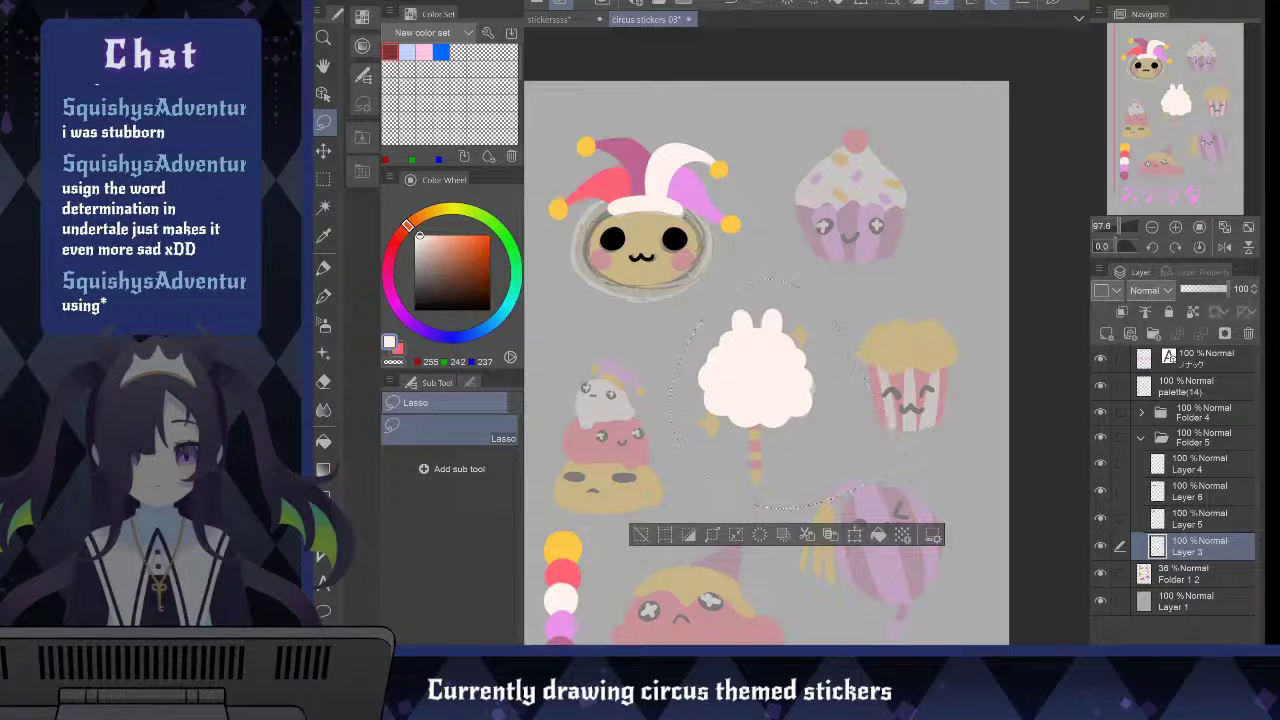
key("ctrl+x")
left_click(1190, 518)
key("ctrl+v")
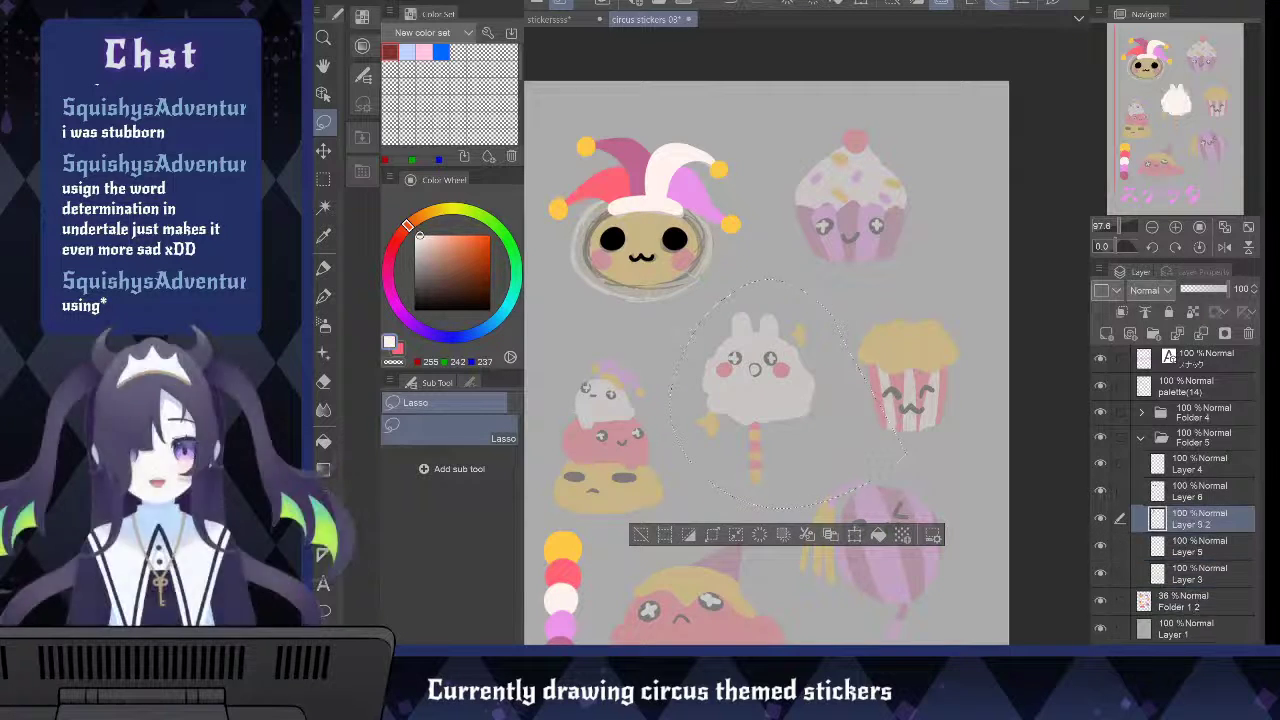
key("ctrl+e")
key("ctrl+d")
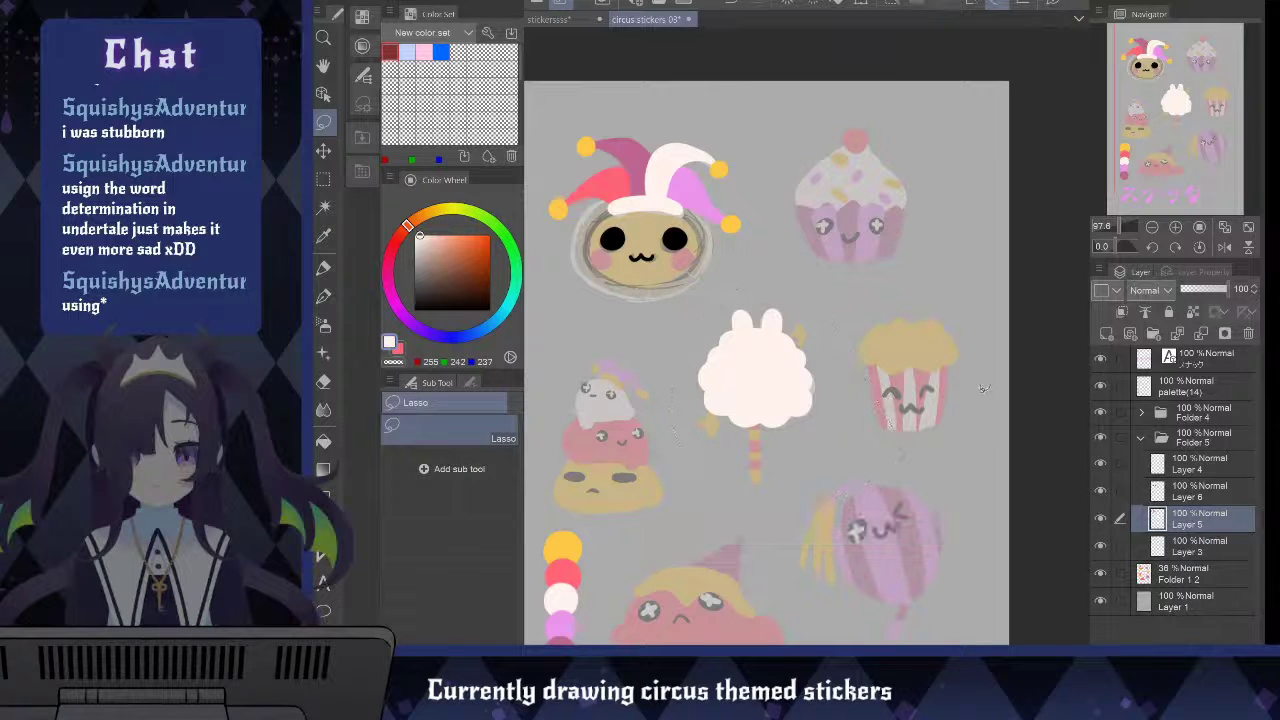
On Layer 3, sample the palette's yellow and coral red as the two drawing colours for Turnip pen 2
left_click(1190, 545)
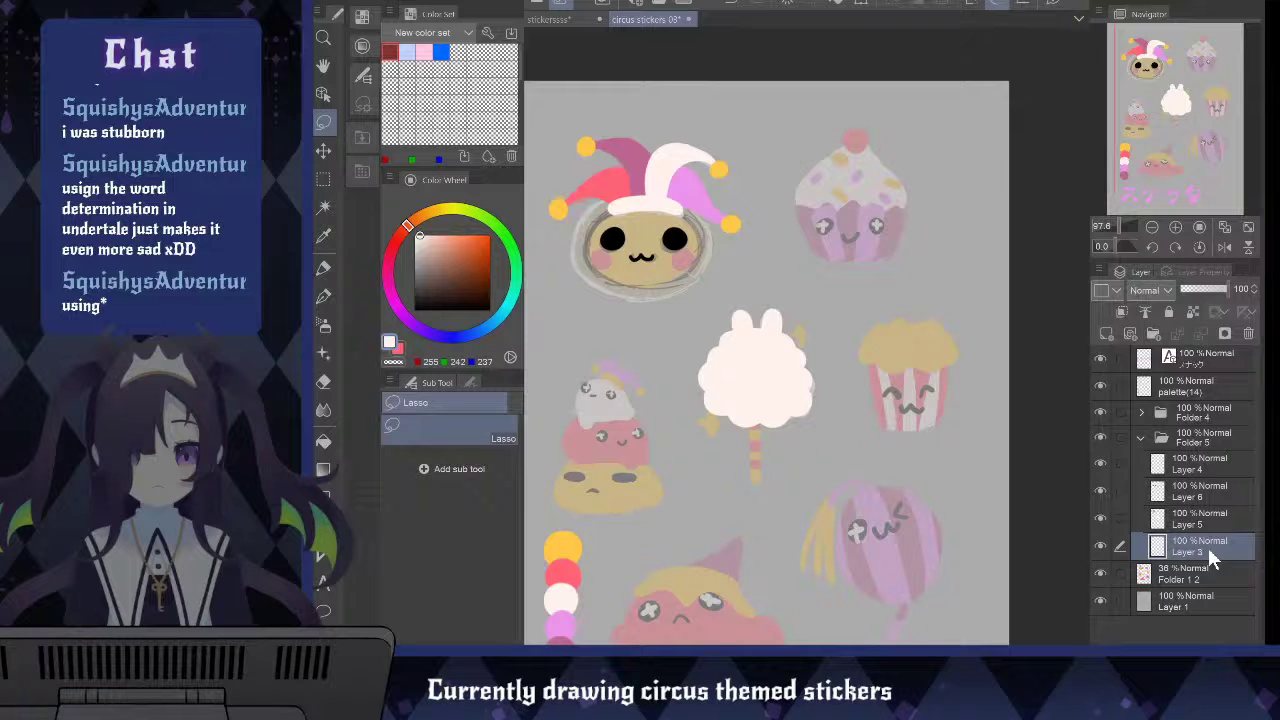
key("x")
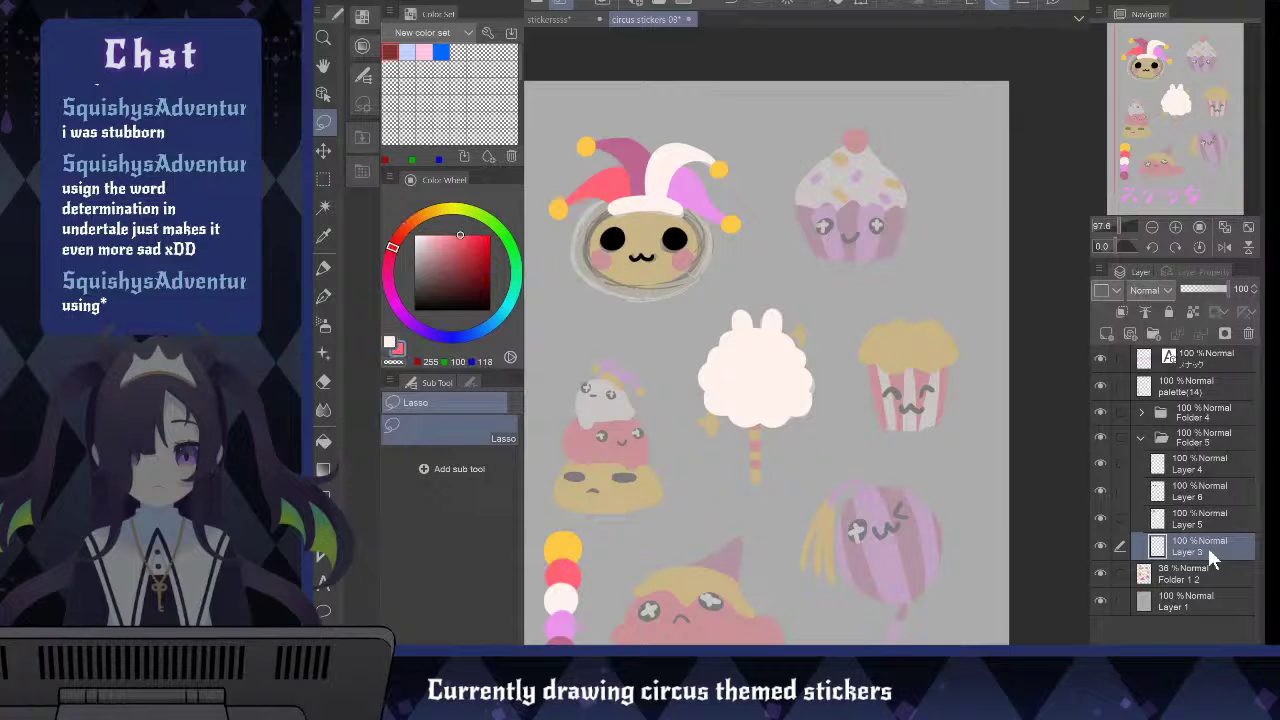
key("b")
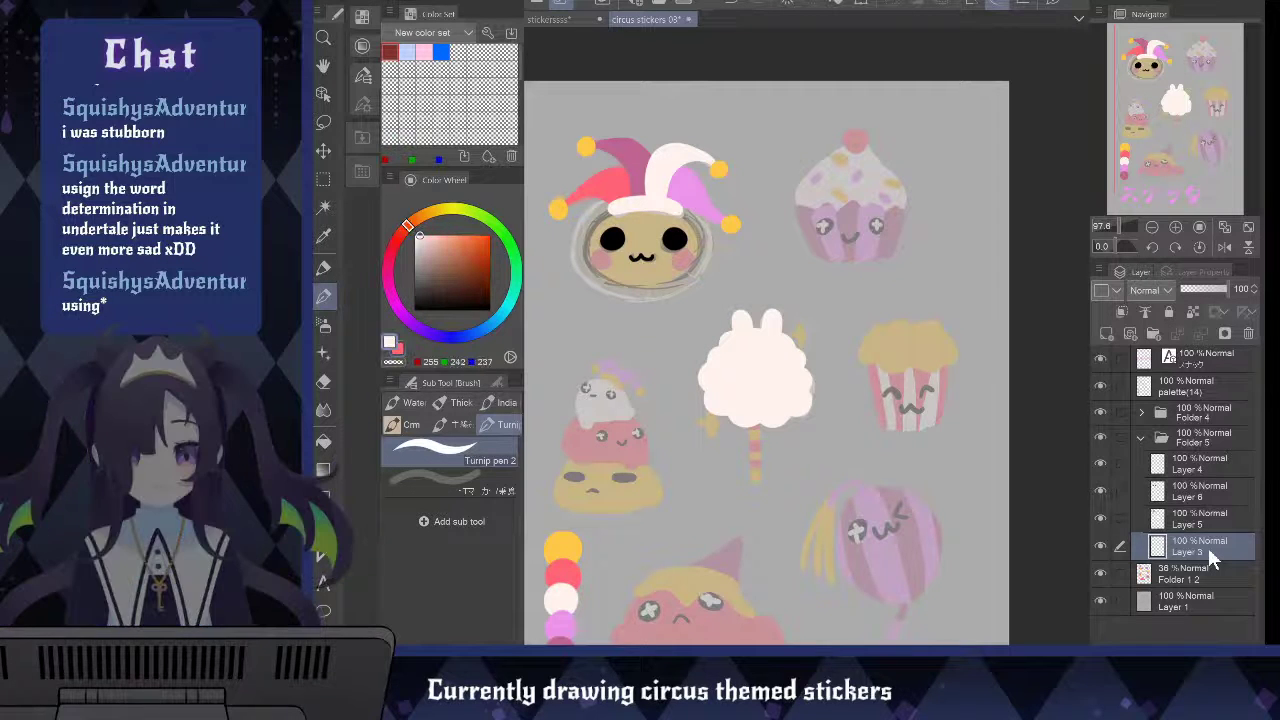
key("i")
left_click(566, 535)
left_click(562, 572)
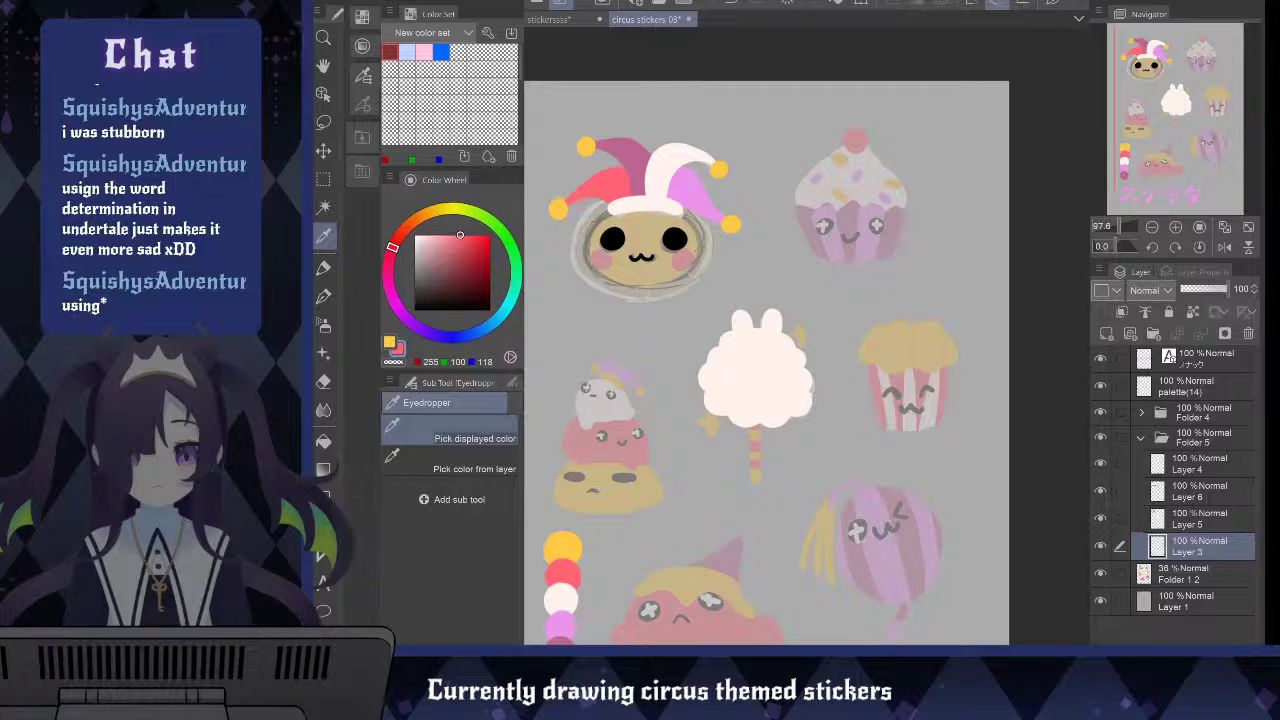
key("p")
Paint a straight coral red stick below the cotton candy on Layer 3, retrying the stroke until it fits, and straighten it with a transform
left_click_drag(755, 428, 752, 476)
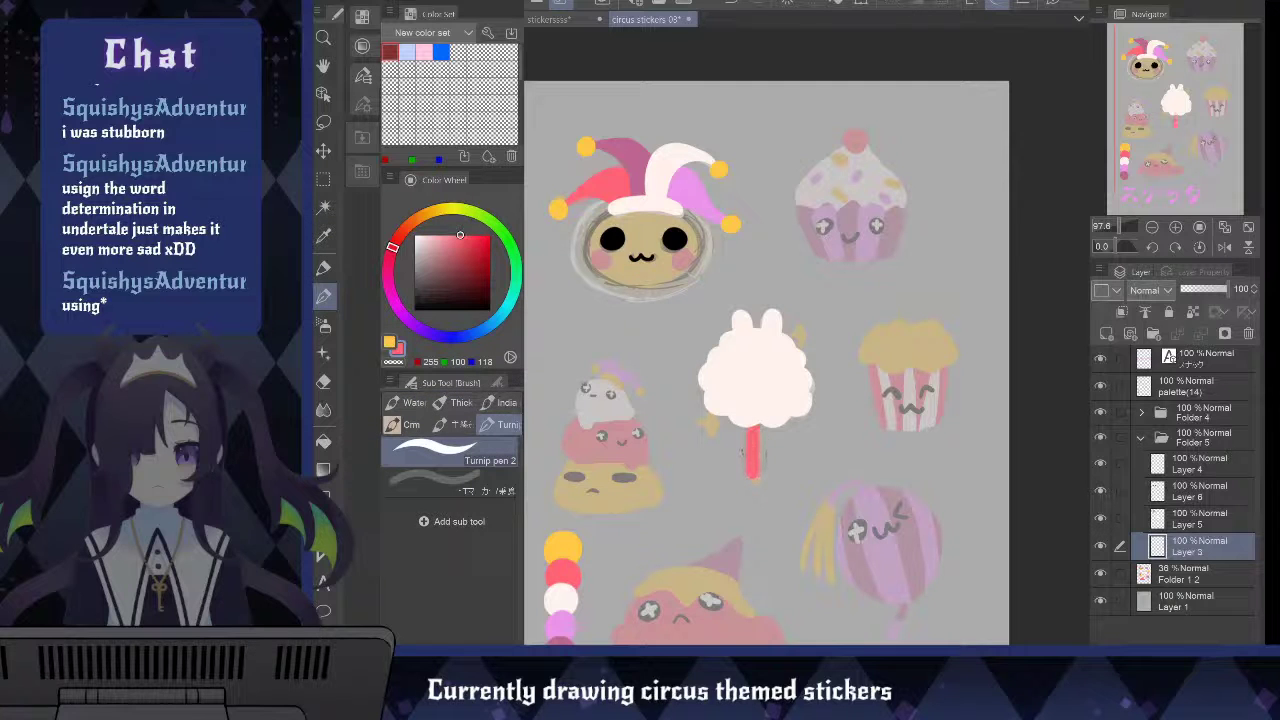
key("ctrl+z")
left_click_drag(752, 428, 752, 480)
key("ctrl+z")
left_click_drag(754, 428, 753, 480)
key("ctrl+z")
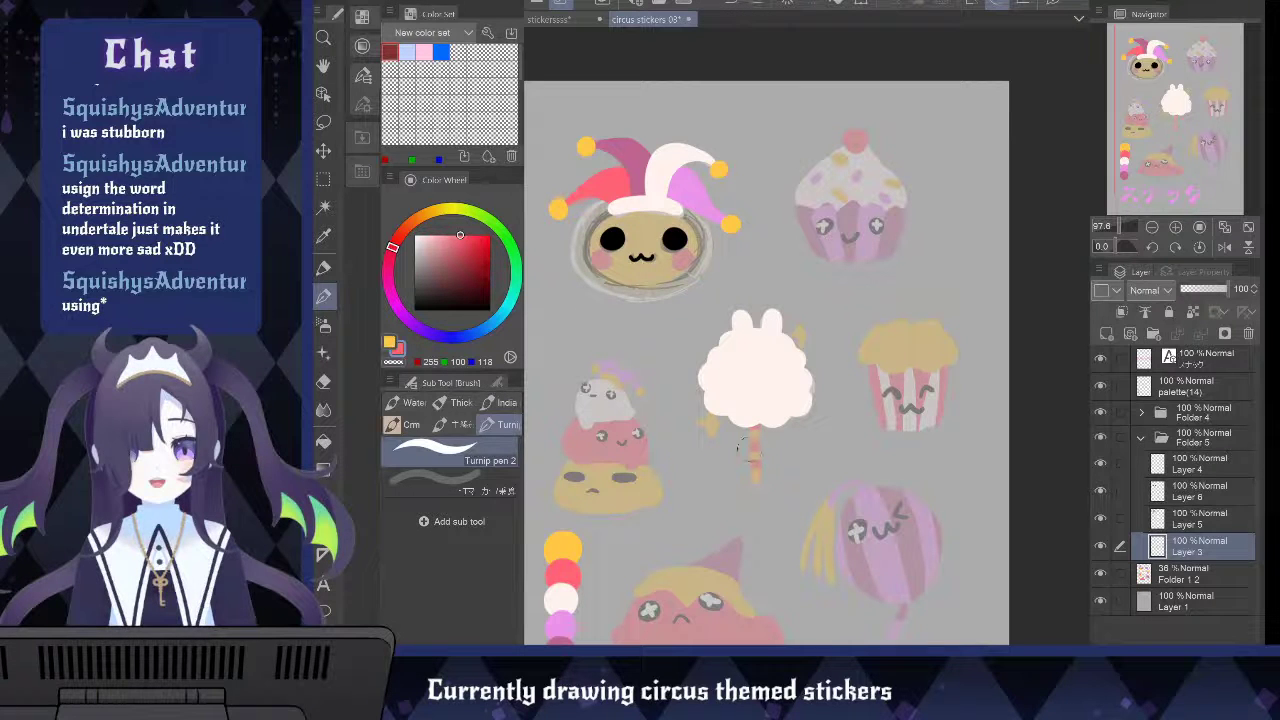
left_click_drag(753, 428, 753, 480)
key("ctrl+z")
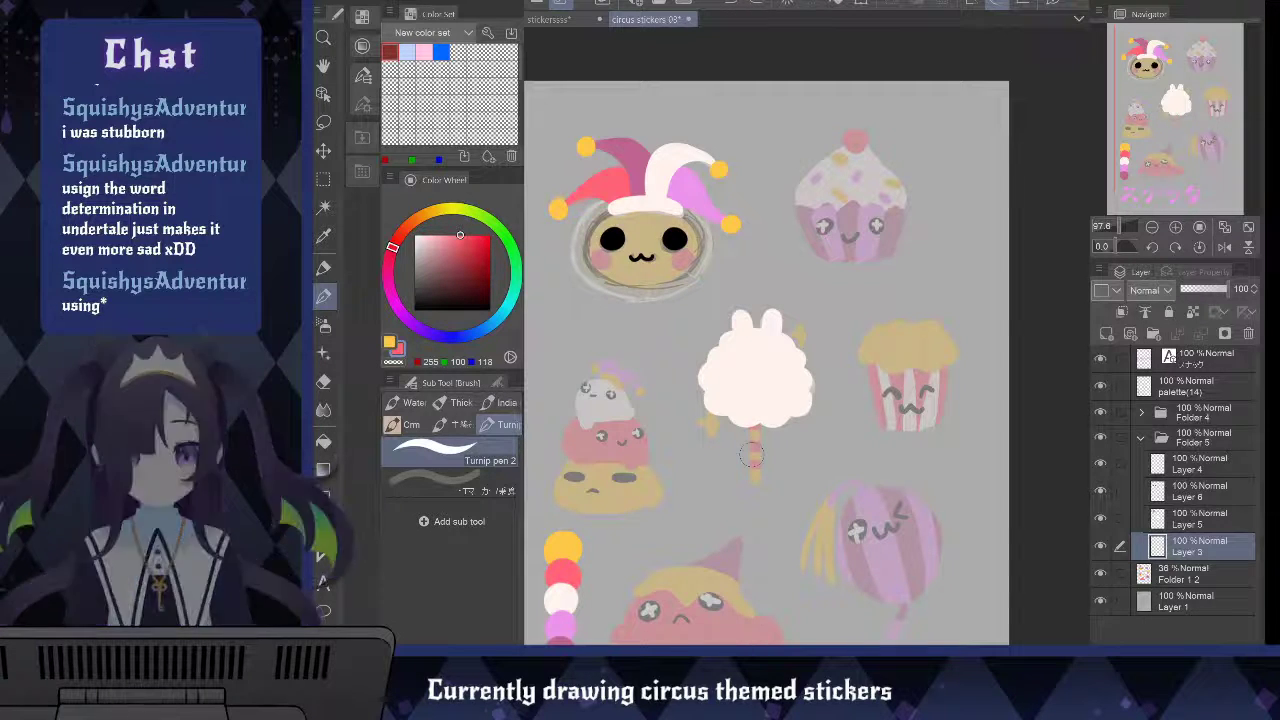
left_click_drag(755, 428, 756, 478)
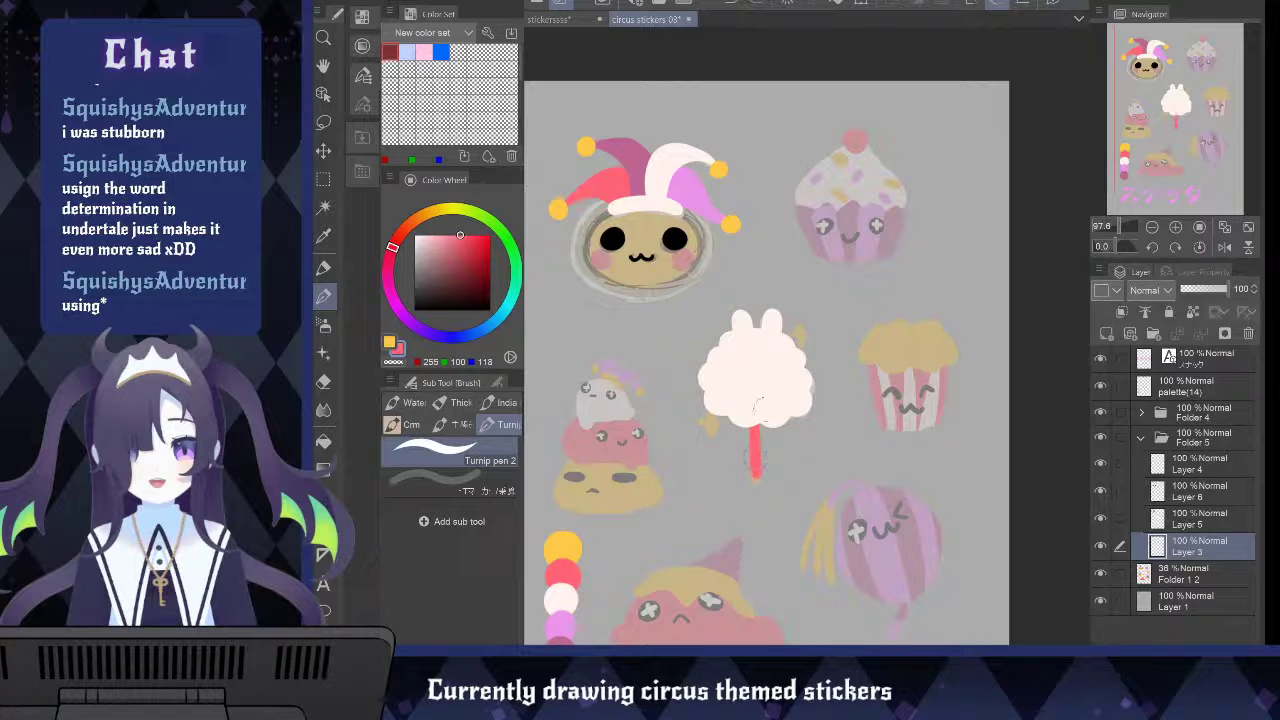
key("ctrl+z")
left_click_drag(753, 428, 754, 481)
key("ctrl+z")
key("ctrl+y")
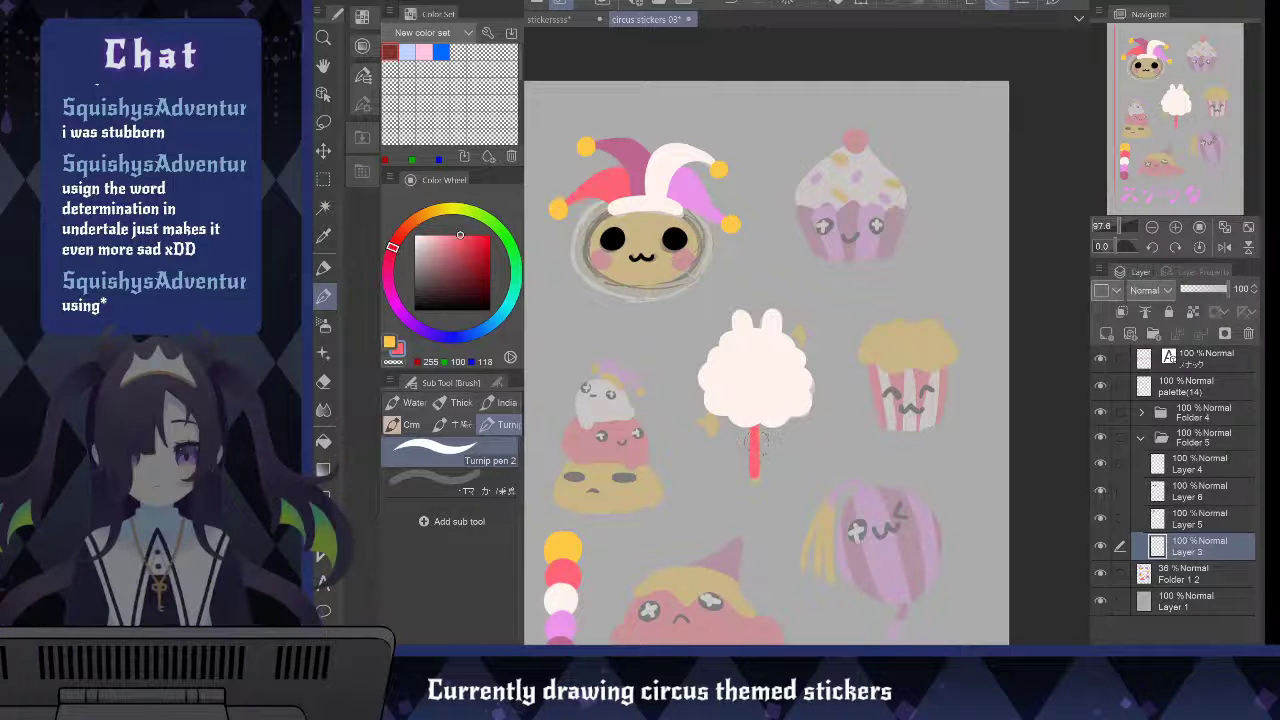
key("ctrl+y")
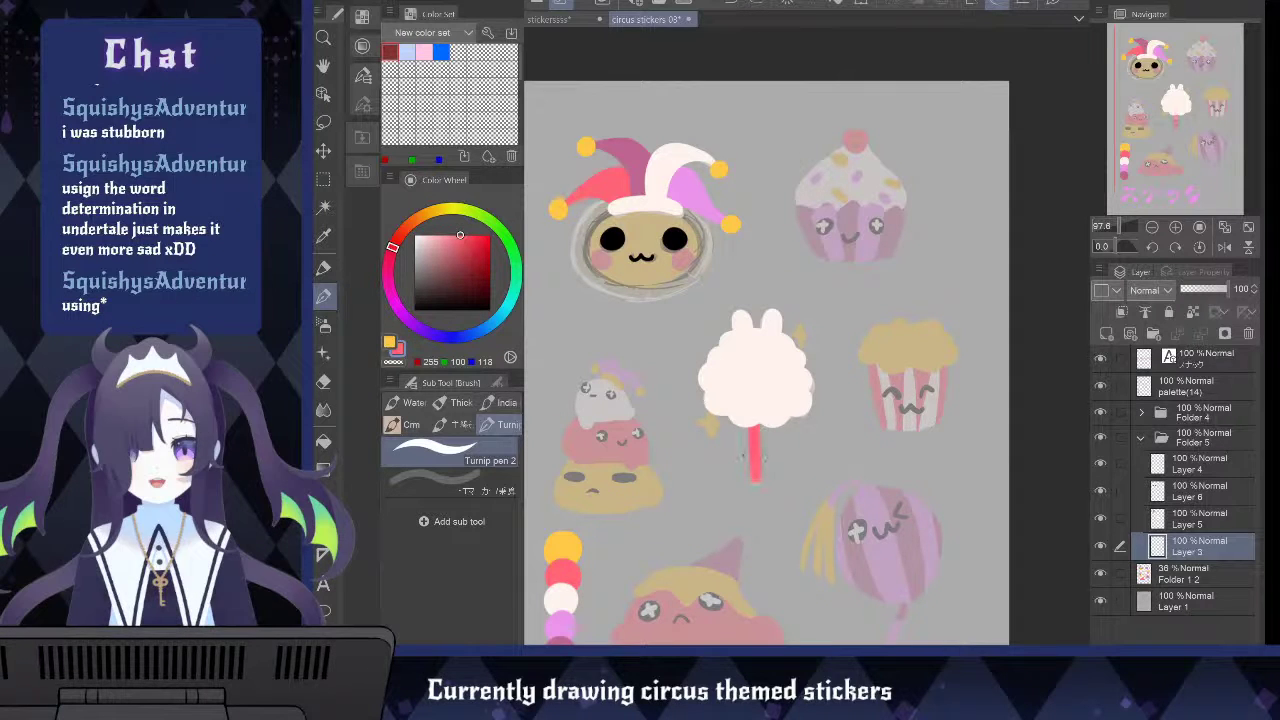
key("ctrl+t")
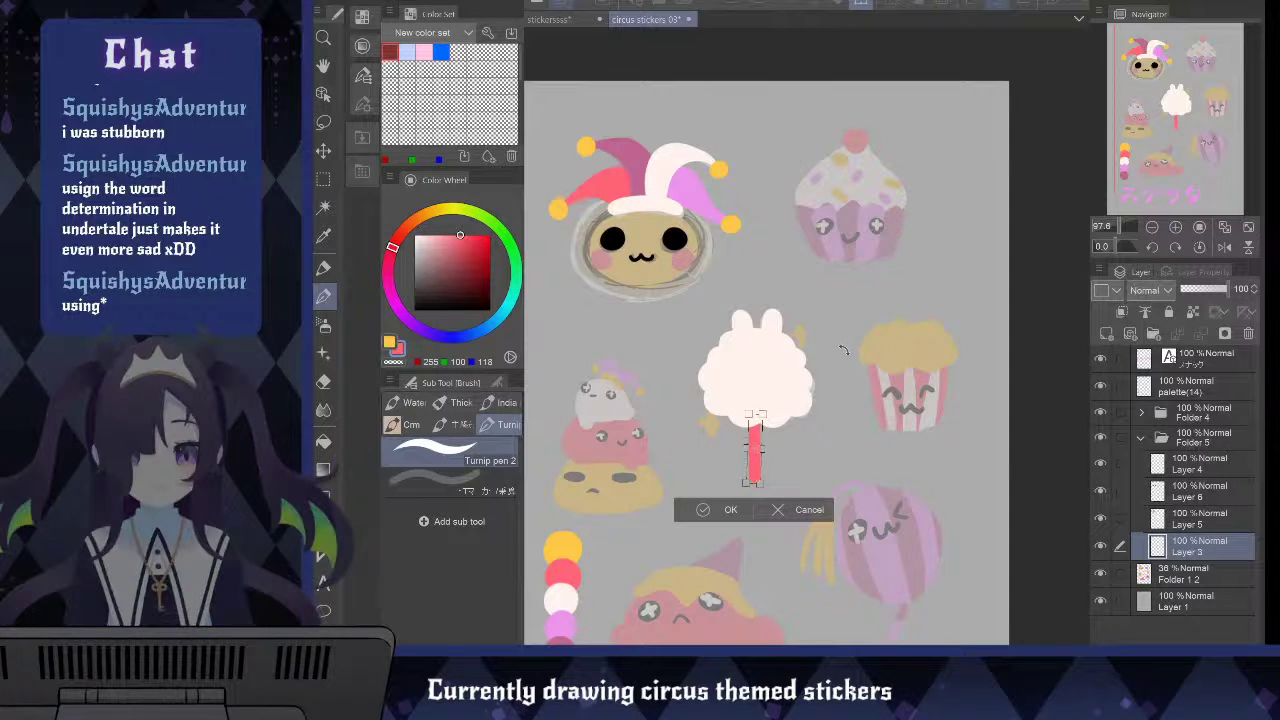
key("Return")
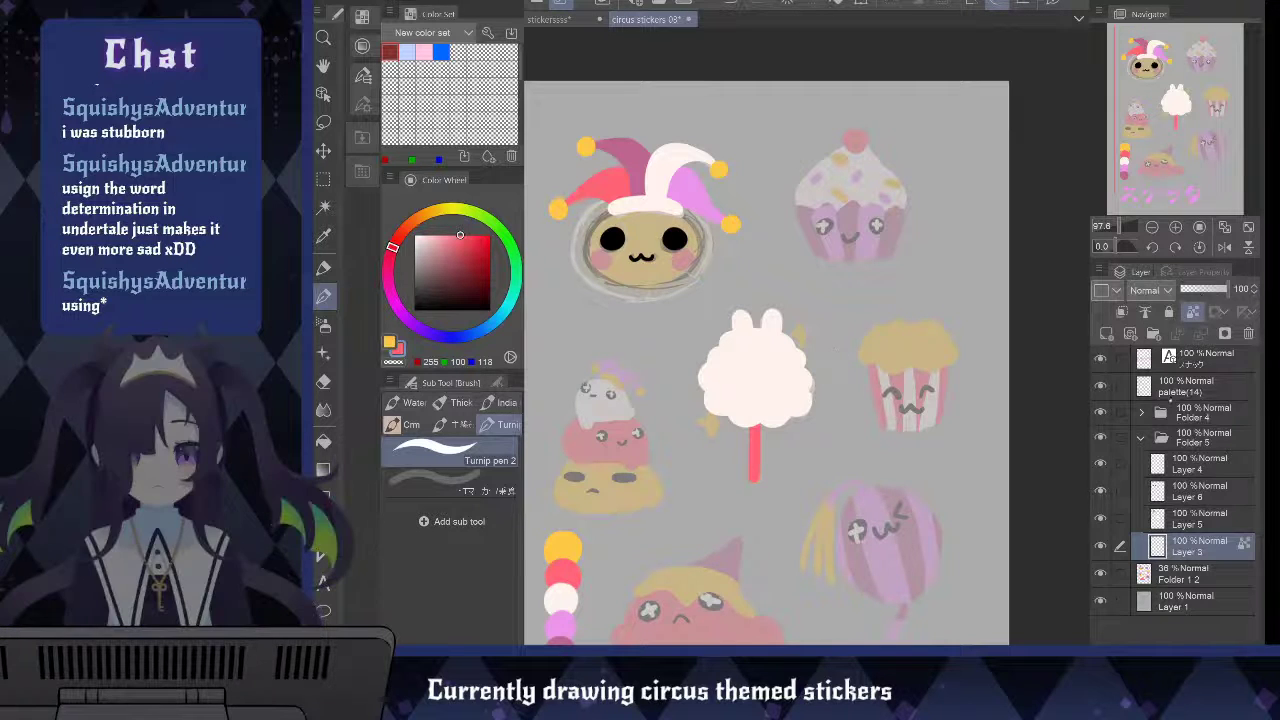
Lock Layer 3's transparent pixels and paint yellow stripes across the coral red stick
key("x")
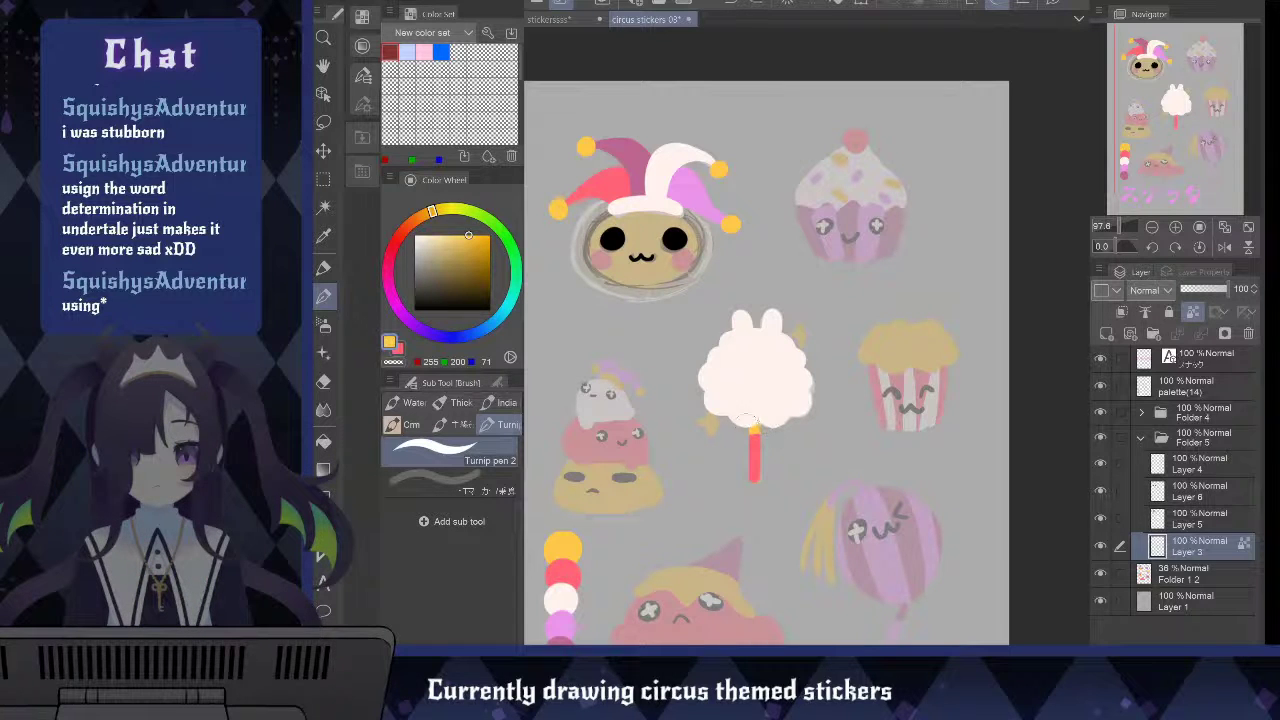
left_click_drag(746, 455, 760, 458)
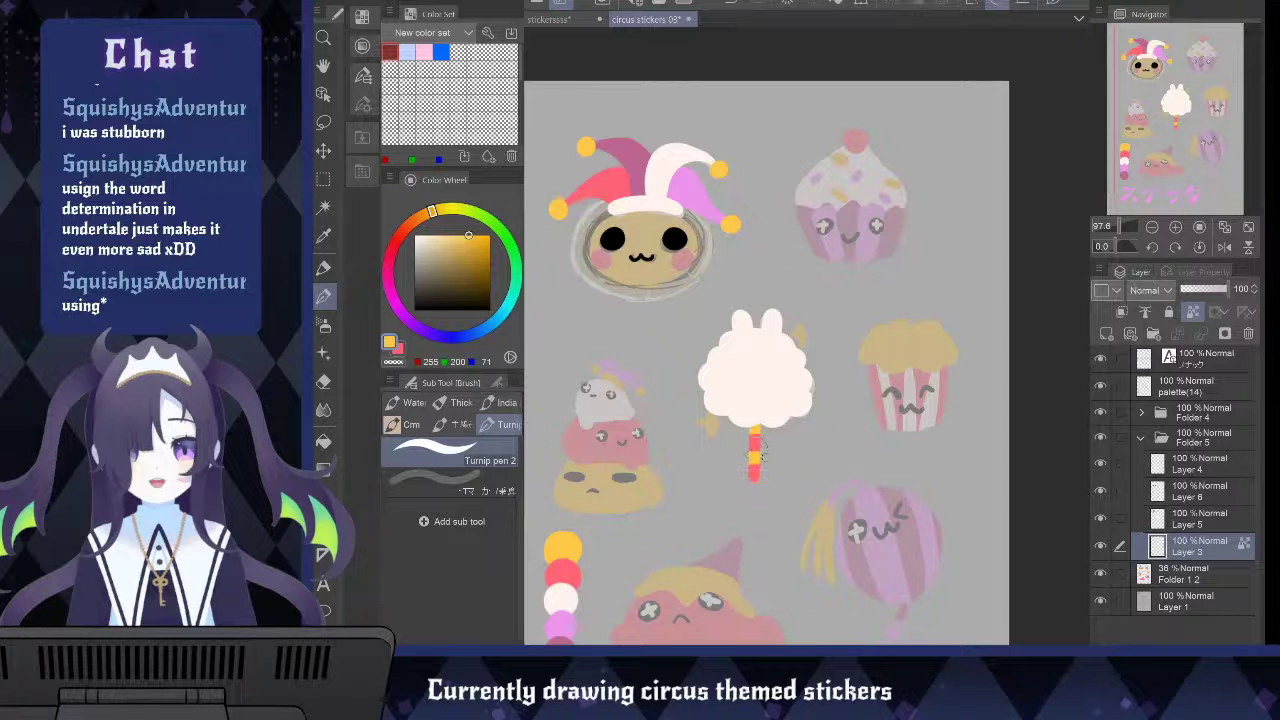
left_click_drag(748, 460, 760, 463)
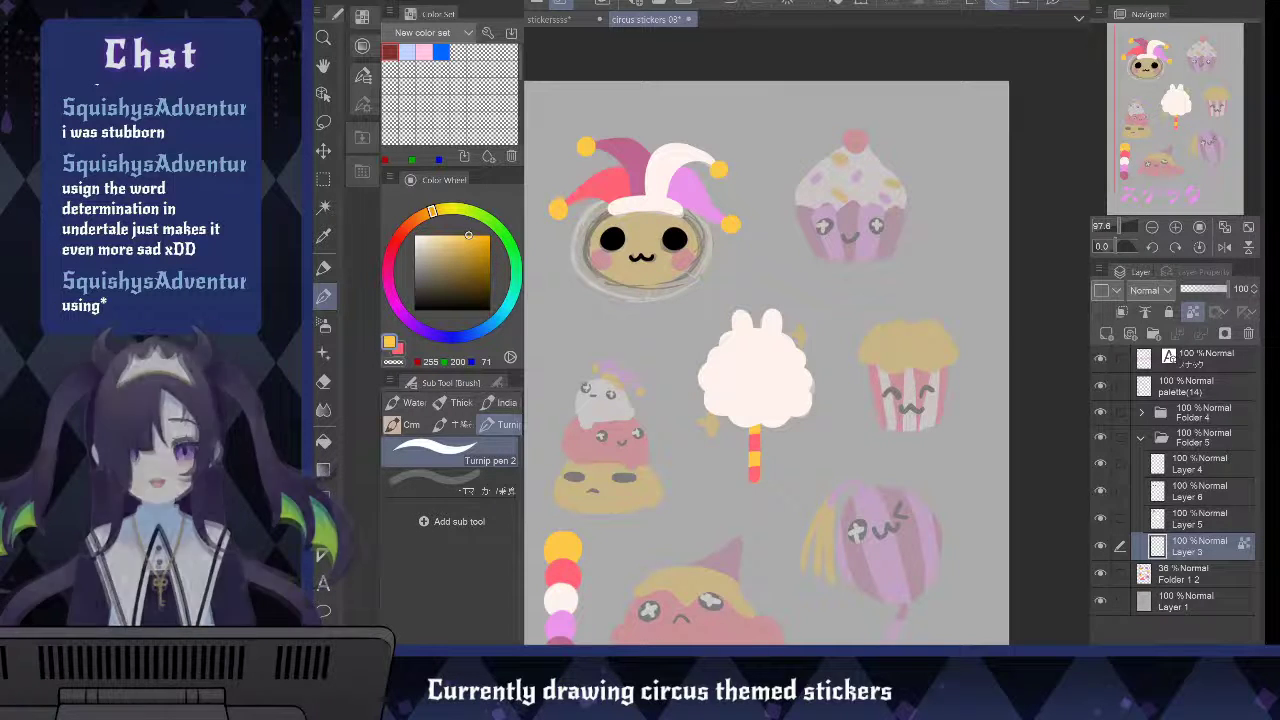
Hide Layer 5 to reveal the sketch and paint the bunny's two round eyes in black on Layer 6
left_click(1100, 519)
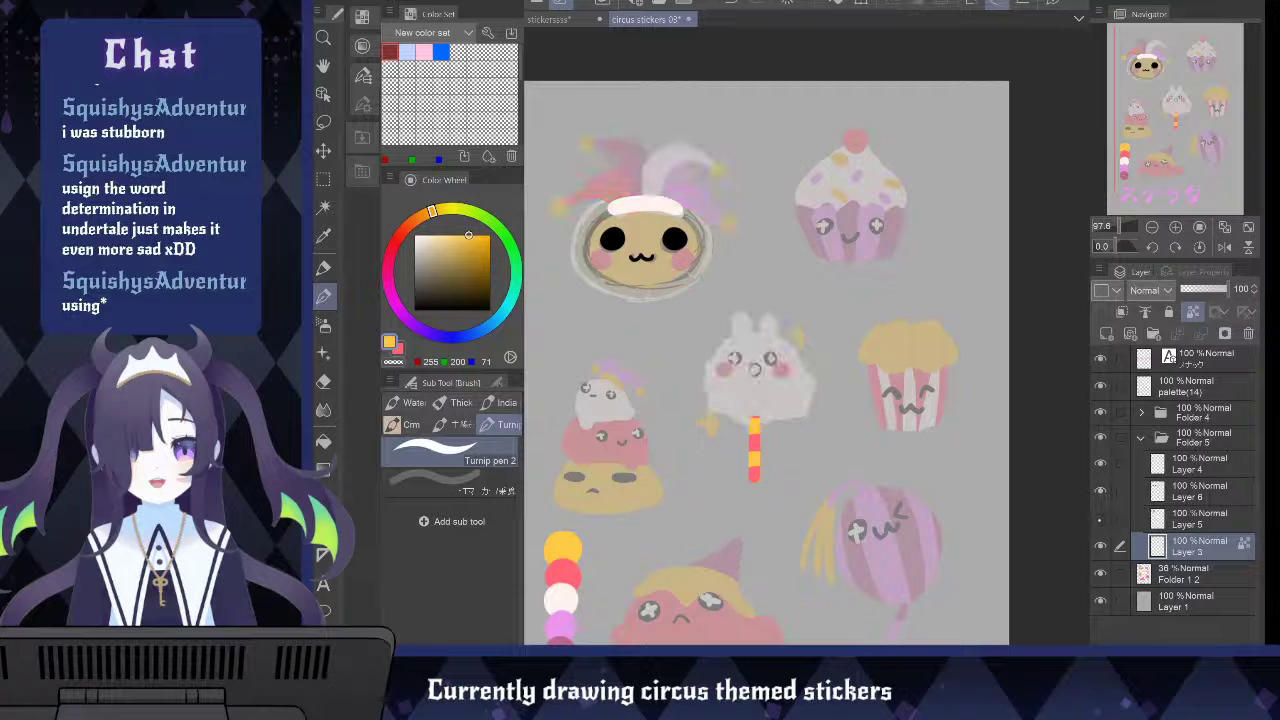
left_click(1197, 497)
key("ctrl+plus")
key("ctrl+plus")
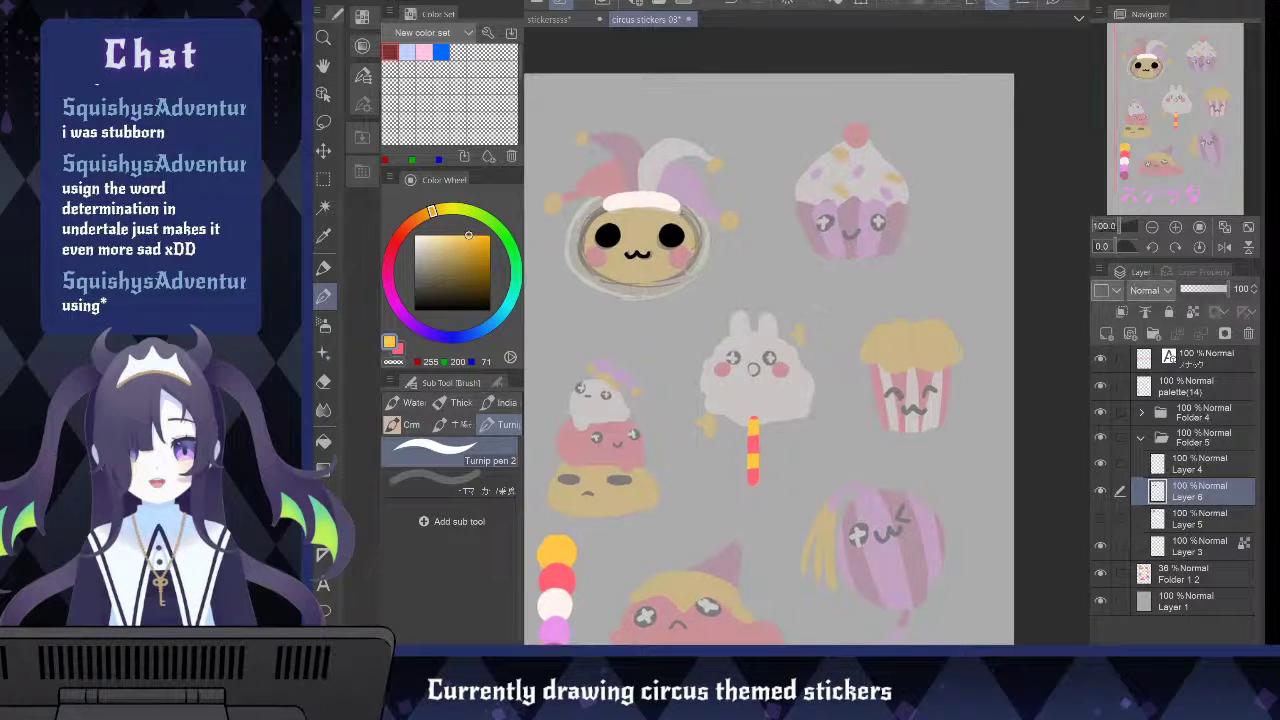
left_click(489, 310)
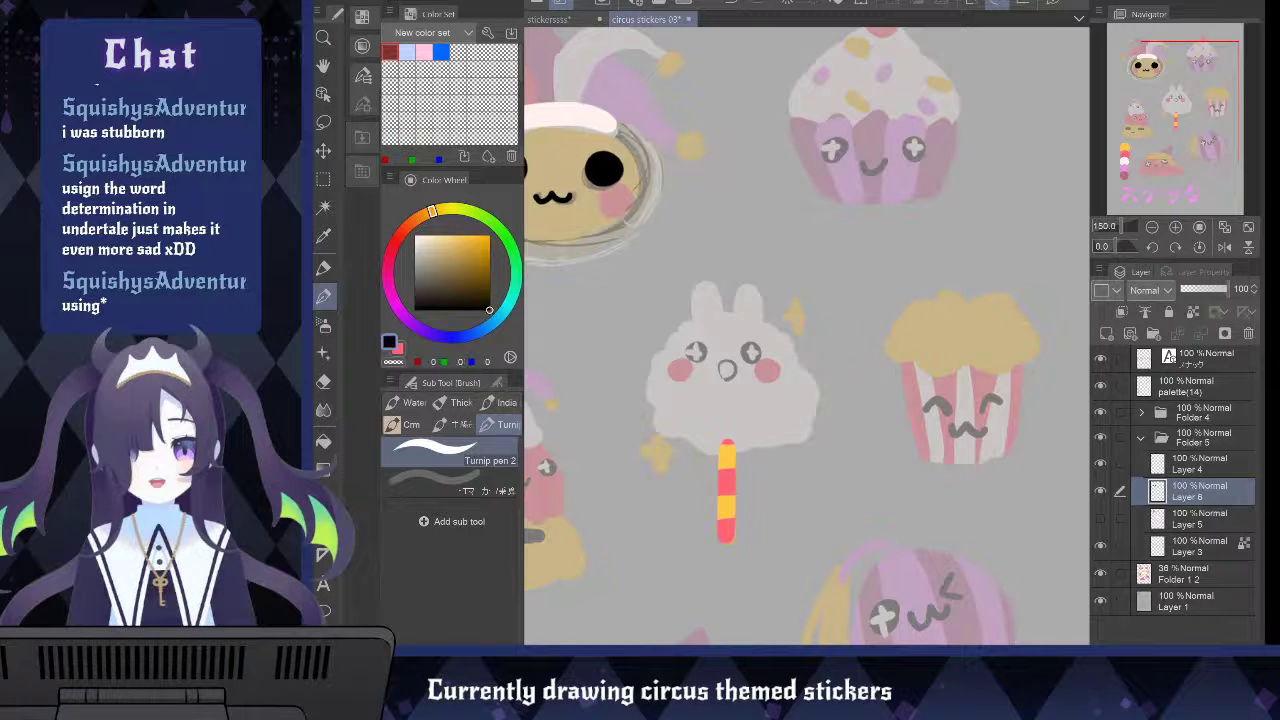
left_click_drag(691, 329, 696, 350)
key("ctrl+z")
key("ctrl+z")
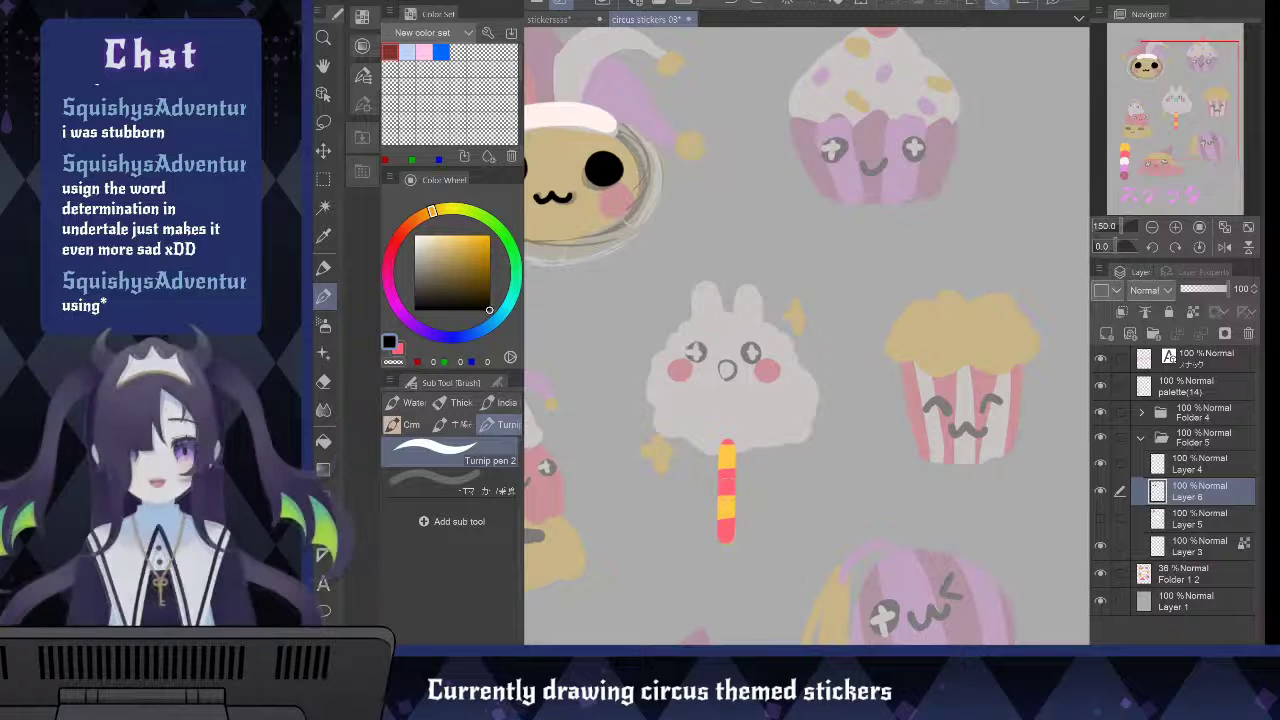
mouse_move(707, 343)
left_mouse_down()
mouse_move(694, 354)
mouse_move(768, 358)
left_mouse_up()
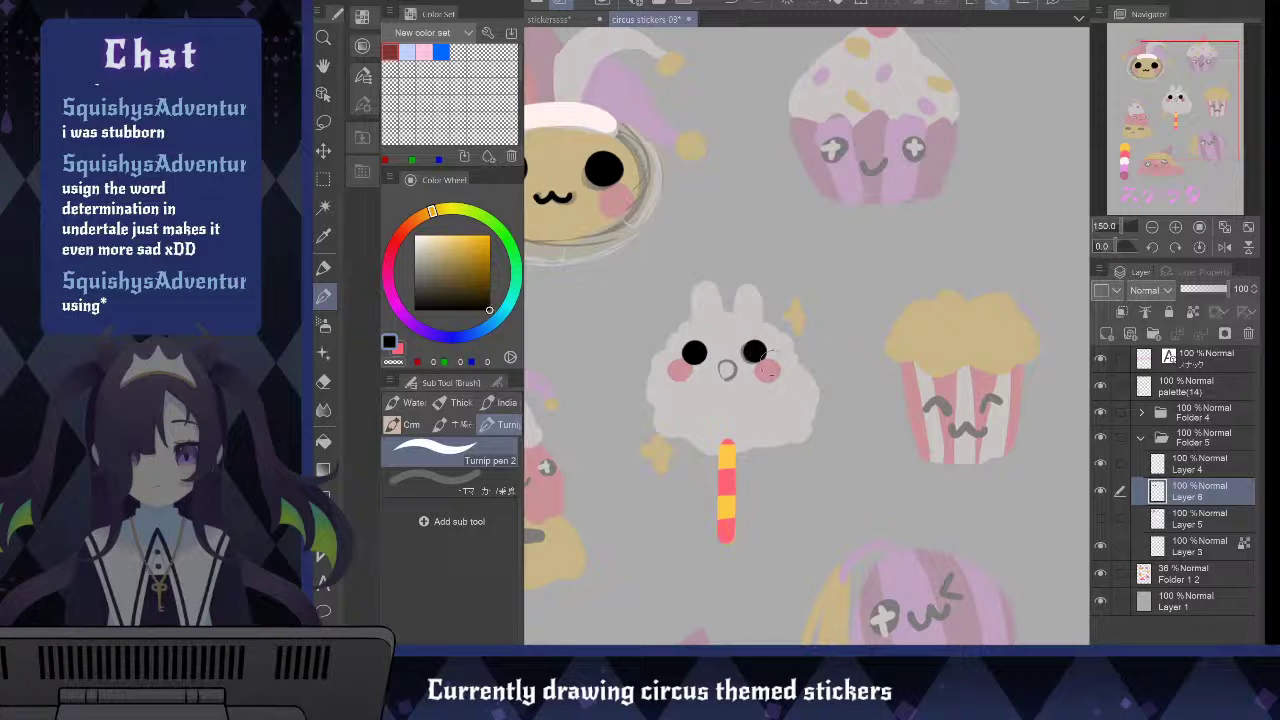
Switch to the Milli pen, check its brush size, and rename Layer 6 as 12mili
key("p")
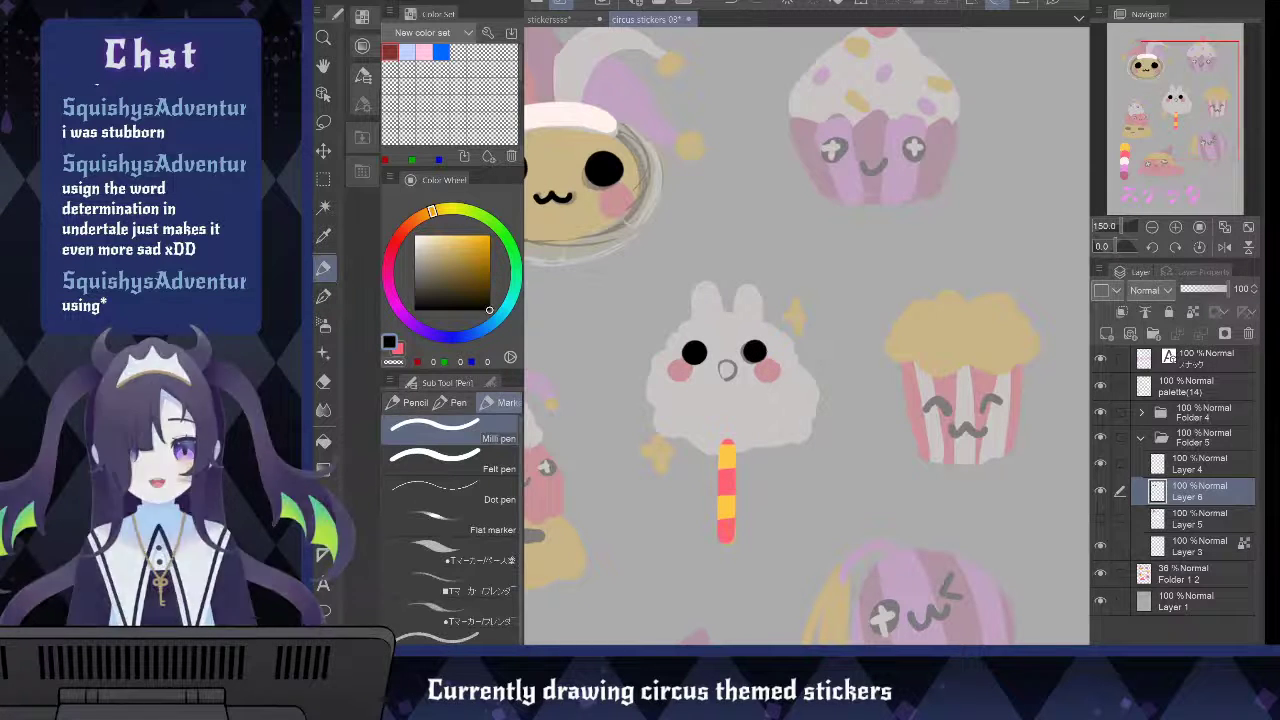
left_click(490, 382)
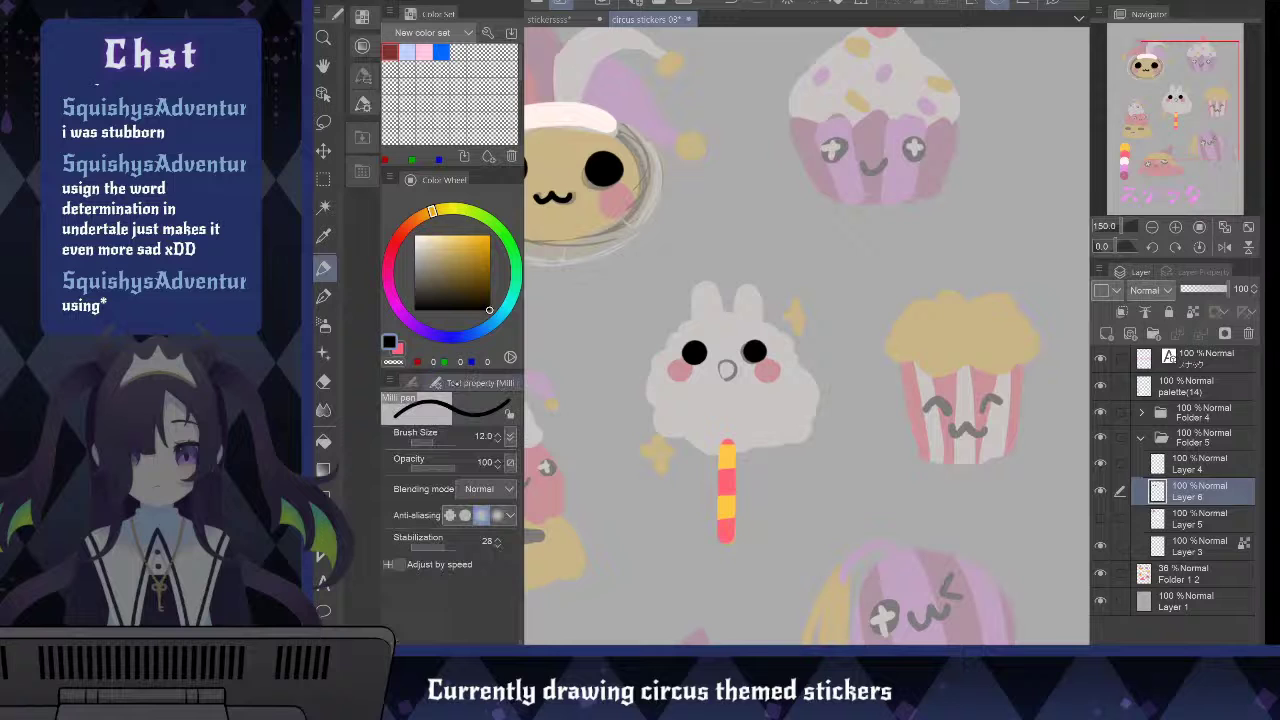
left_click(411, 383)
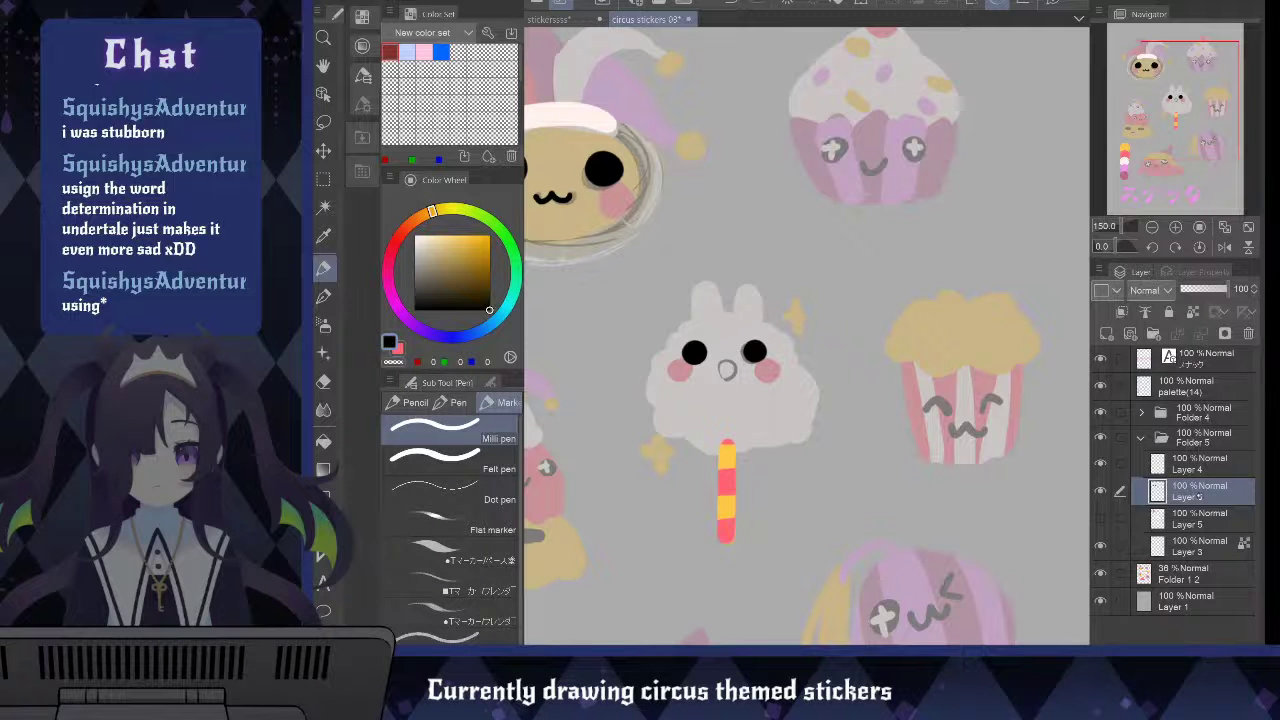
type("12mili")
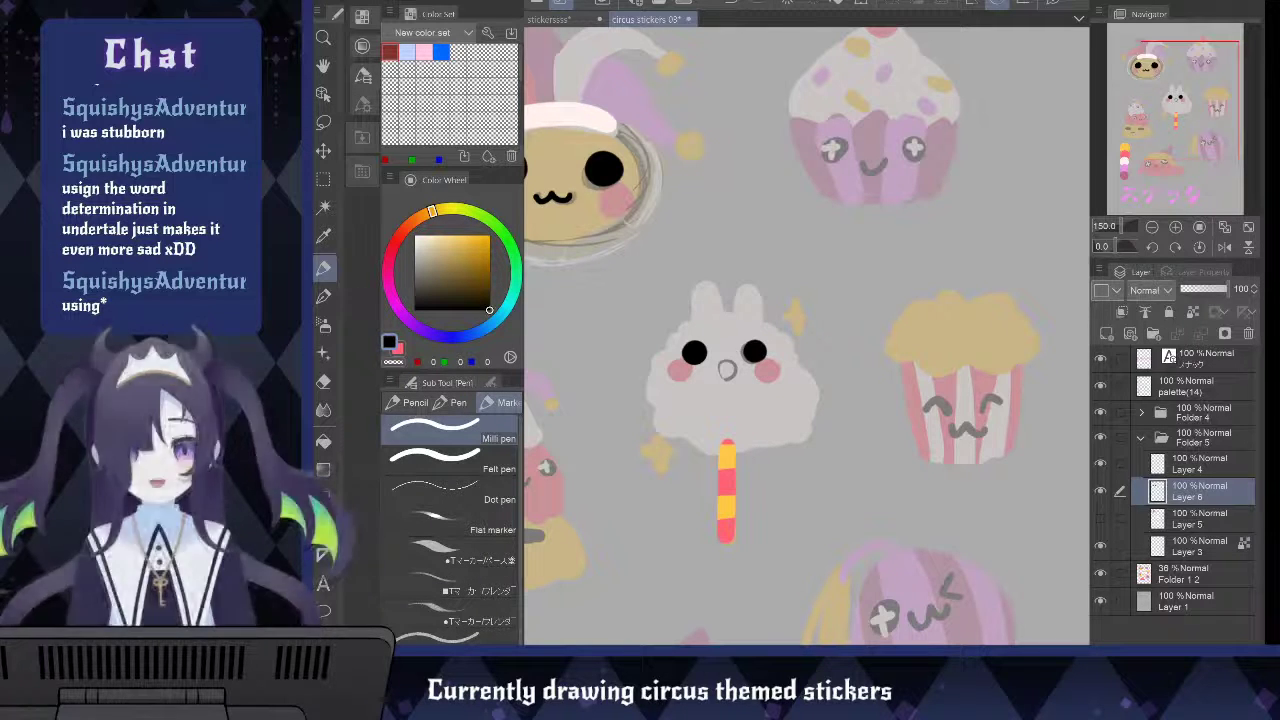
key("Return")
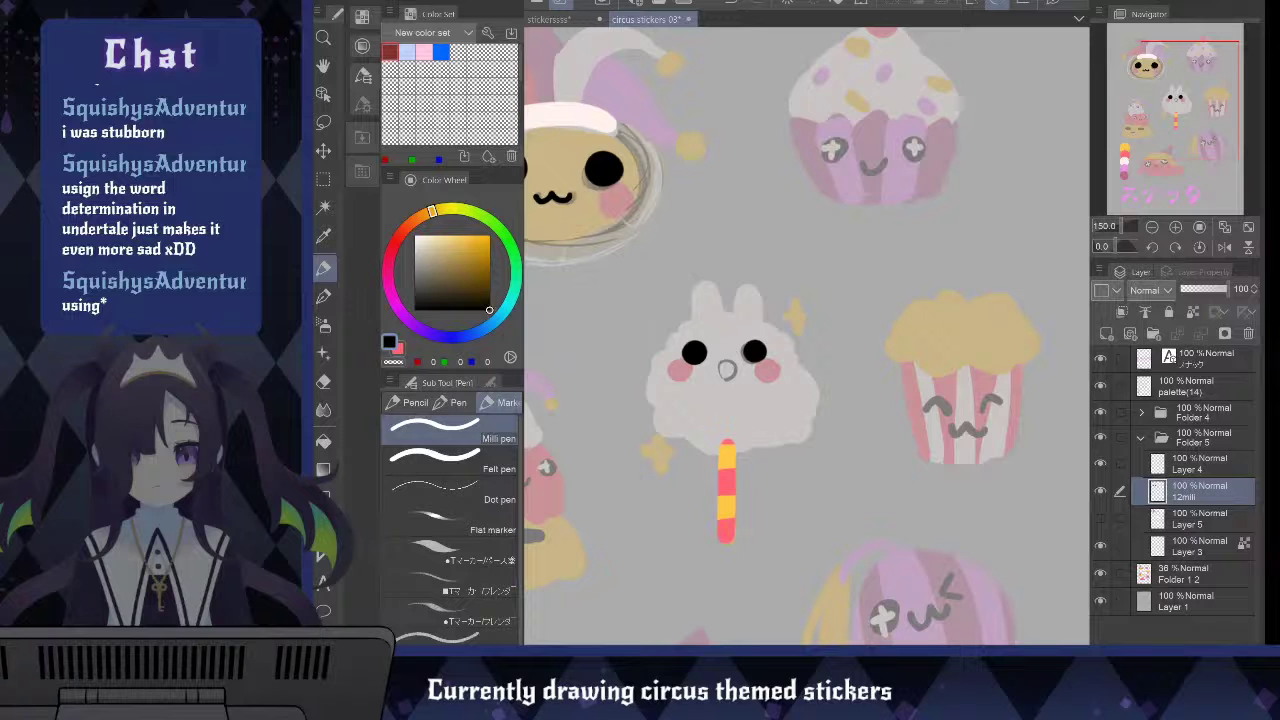
Draw the bunny's small round open mouth in black on the 12mili layer and show Layer 5 again
mouse_move(727, 377)
left_mouse_down()
mouse_move(719, 370)
mouse_move(732, 369)
left_mouse_up()
key("ctrl+z")
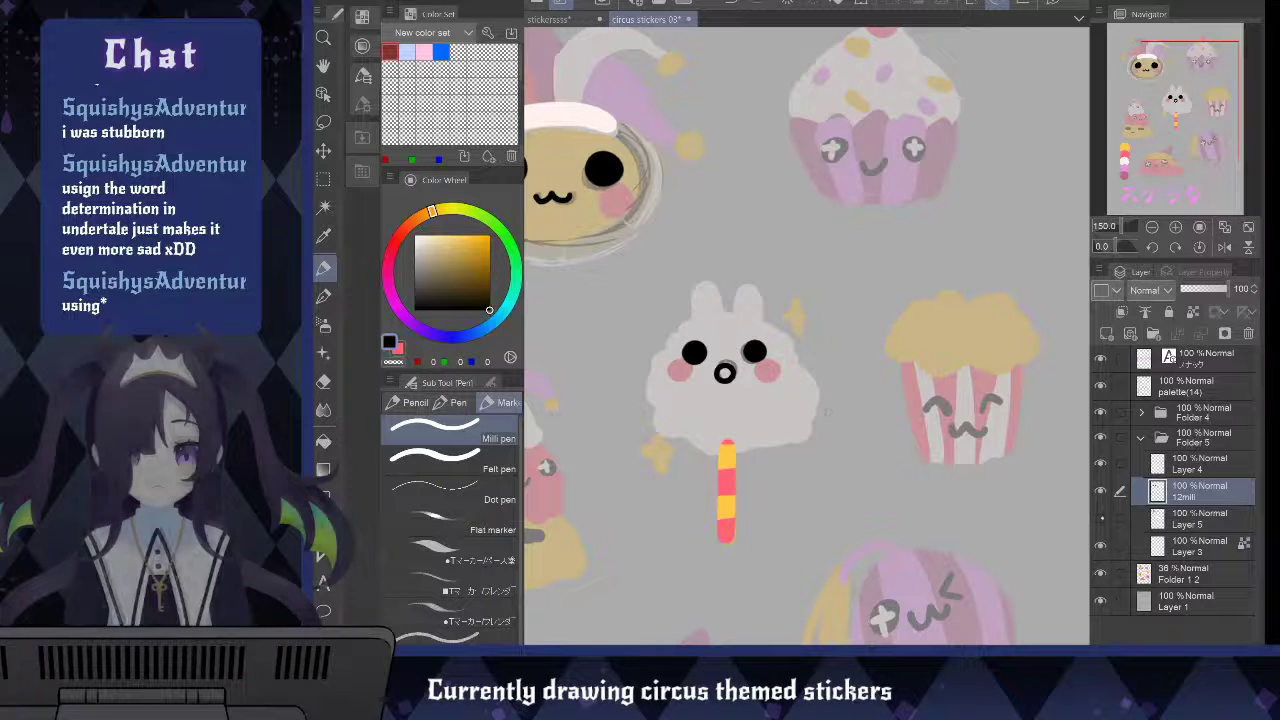
left_click(1101, 518)
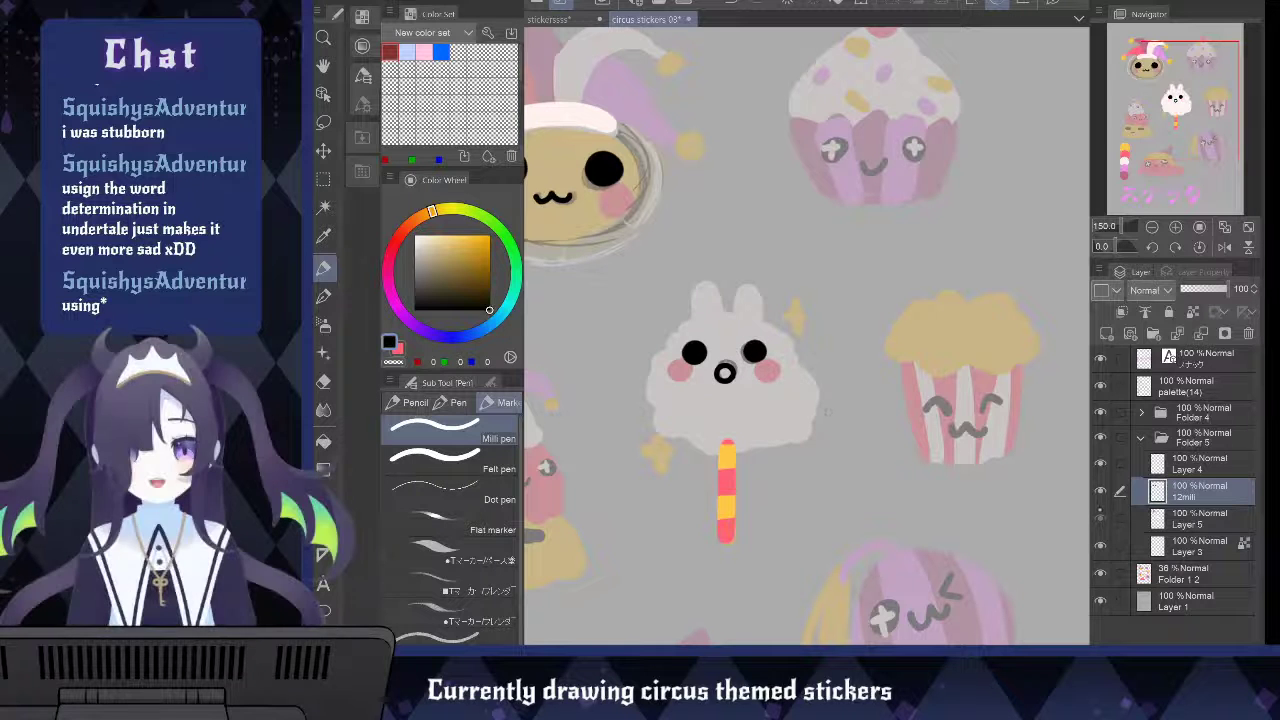
With Turnip pen 2, paint two round cheeks and fill the mouth in coral red on Layer 5, and save the file
left_click(1188, 550)
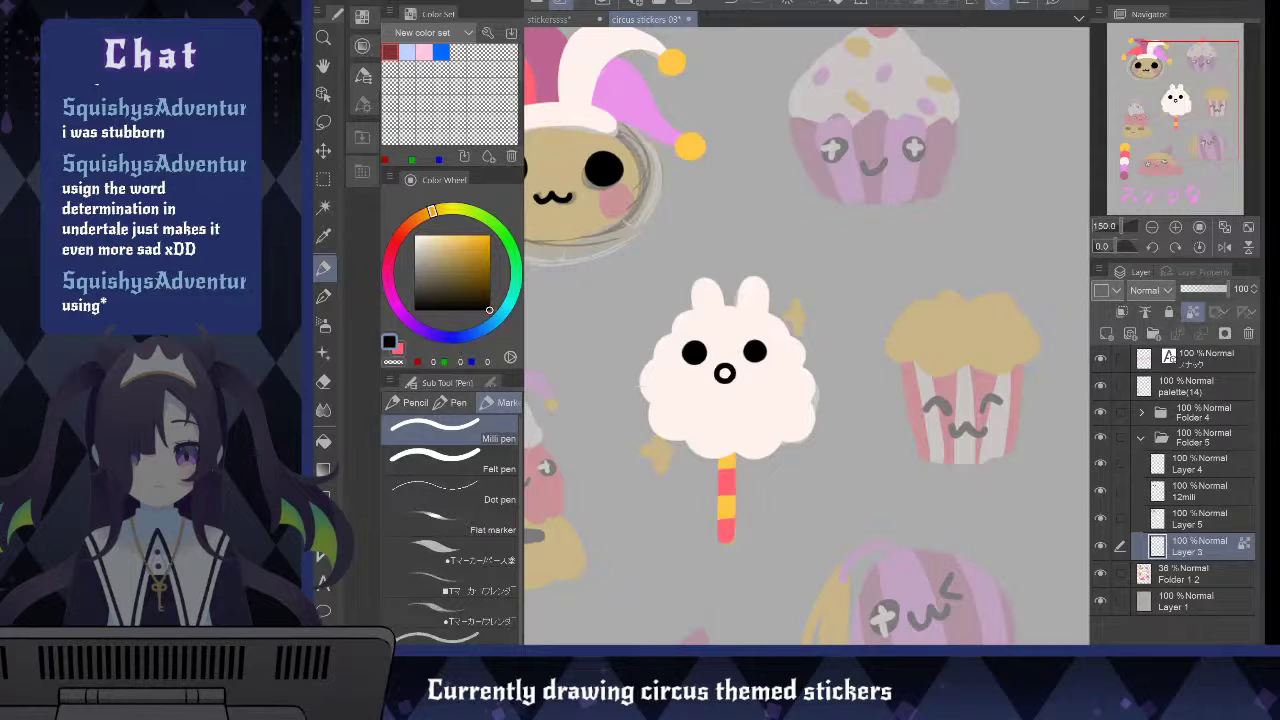
key("x")
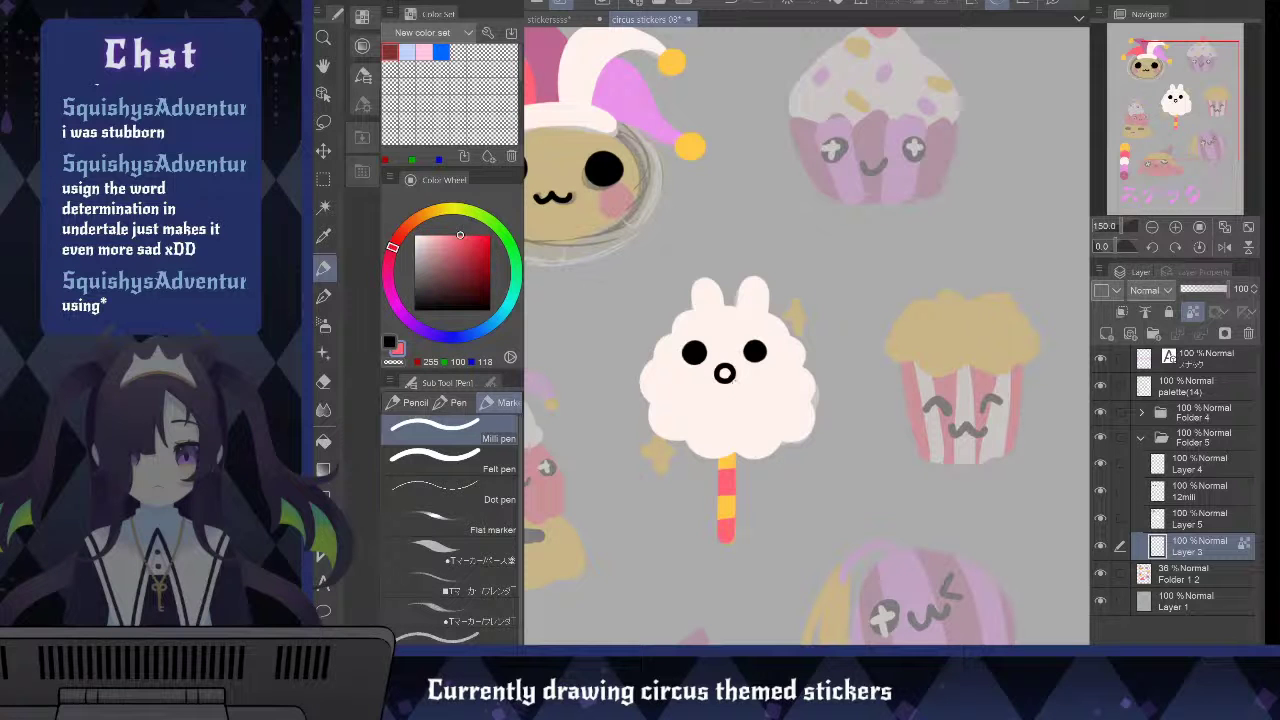
key("b")
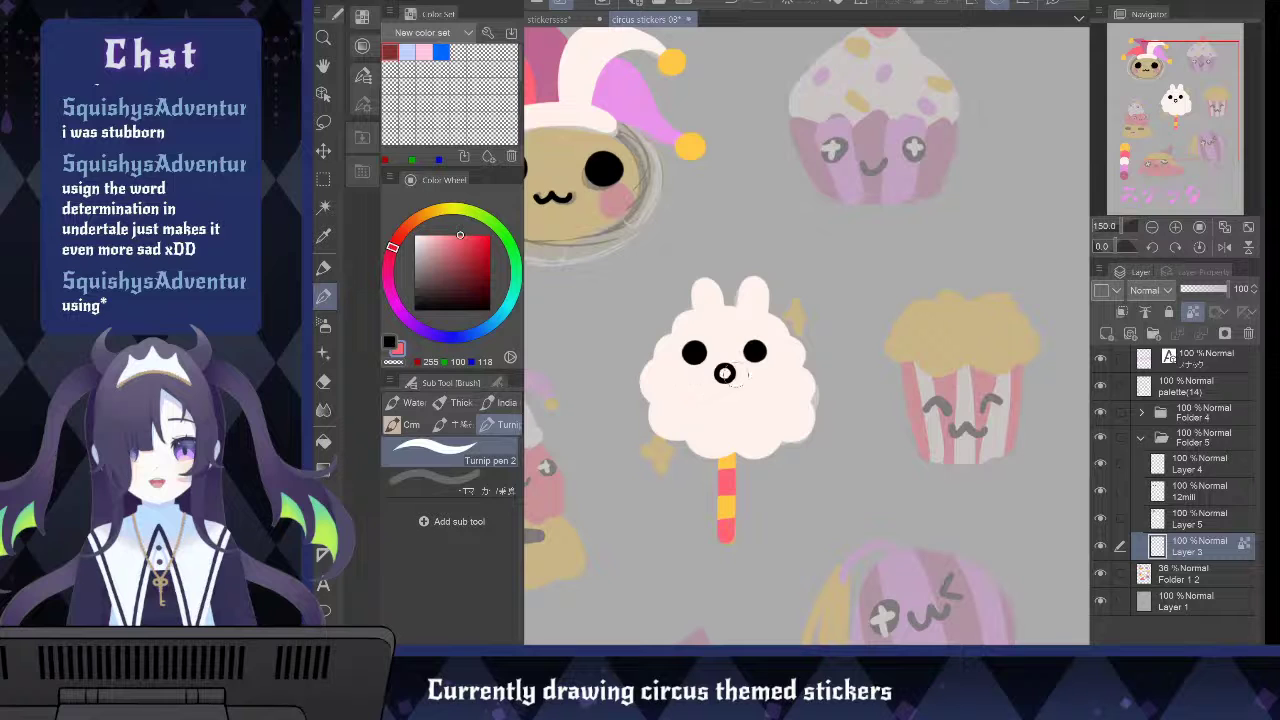
left_click(1172, 521)
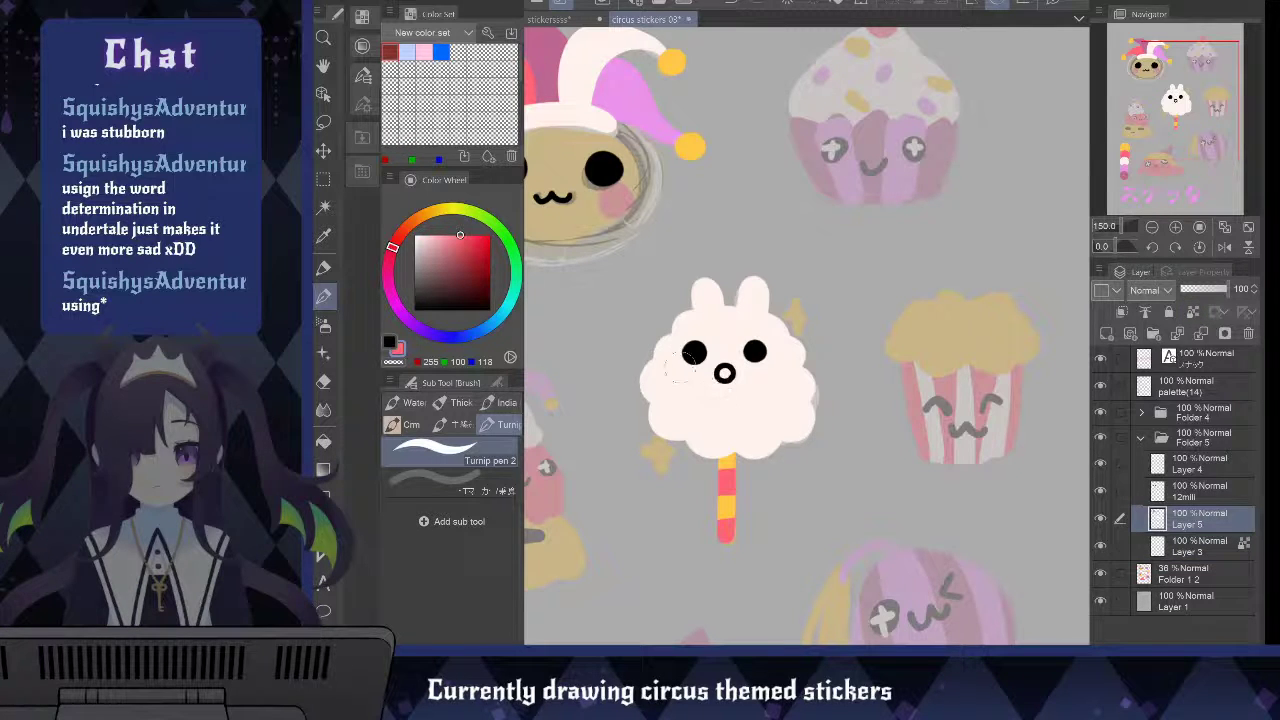
left_click_drag(668, 366, 674, 378)
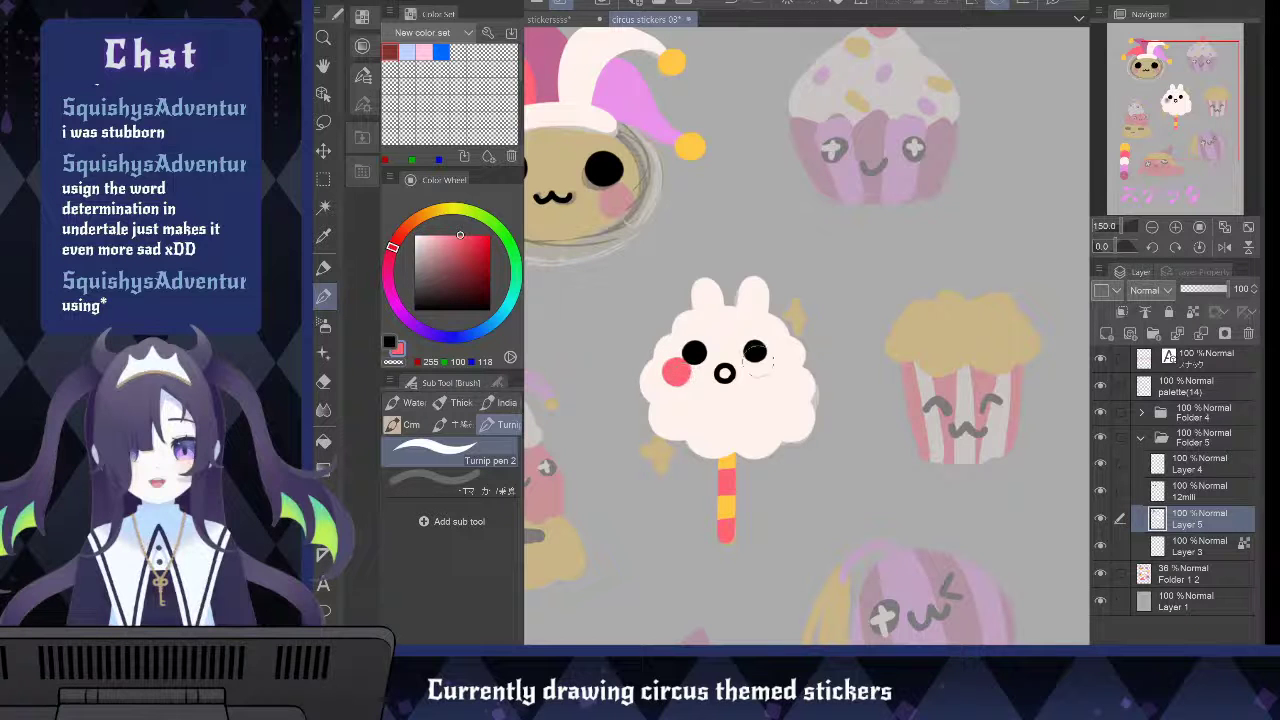
mouse_move(764, 362)
left_mouse_down()
mouse_move(775, 376)
mouse_move(726, 376)
left_mouse_up()
scroll(773, 385, "down", 2)
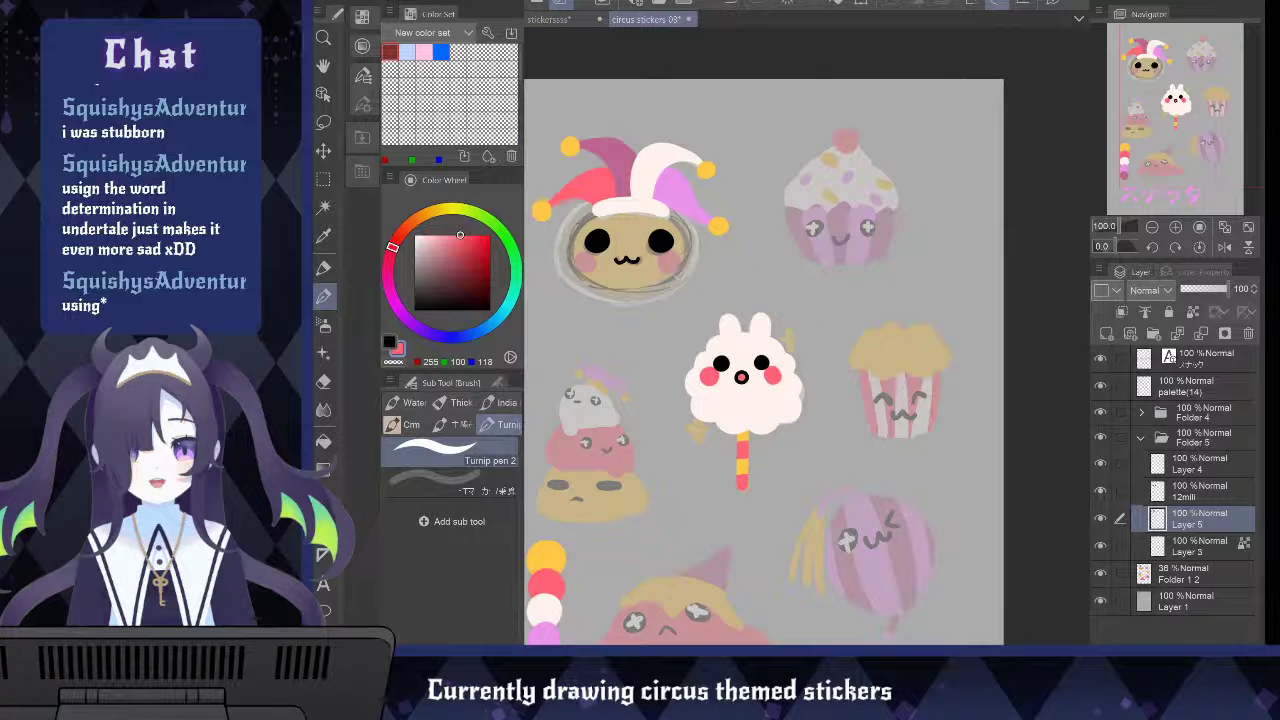
key("ctrl+s")
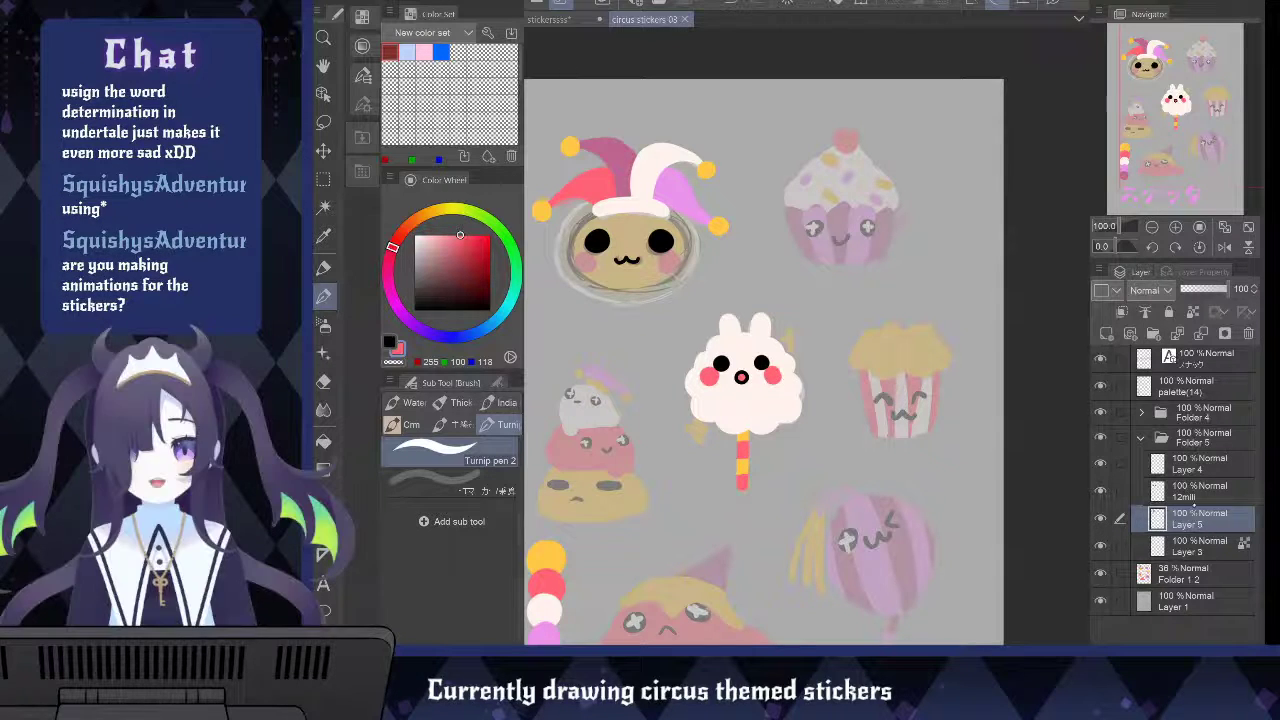
Make Layer 4 active and sample the yellow of the jester hat's bell for Turnip pen 2
left_click(1200, 545)
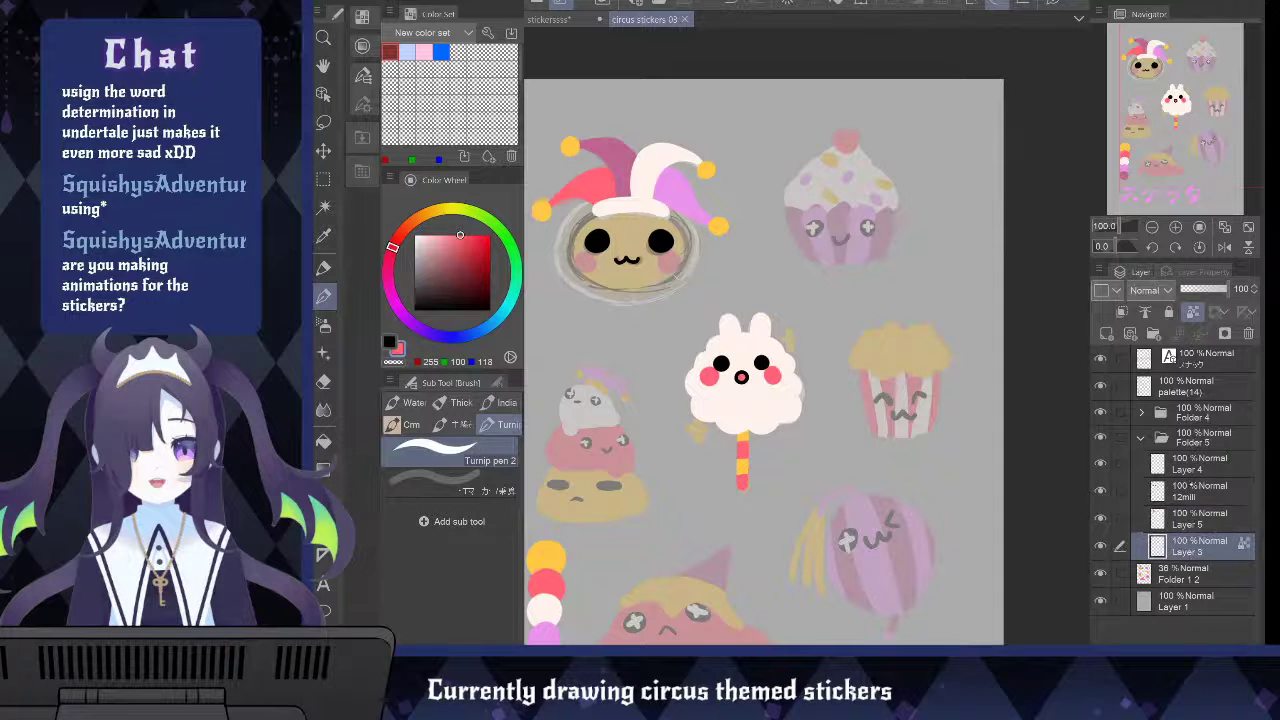
left_click(1185, 491)
left_click(1100, 490)
left_click(1100, 490)
left_click(1160, 461)
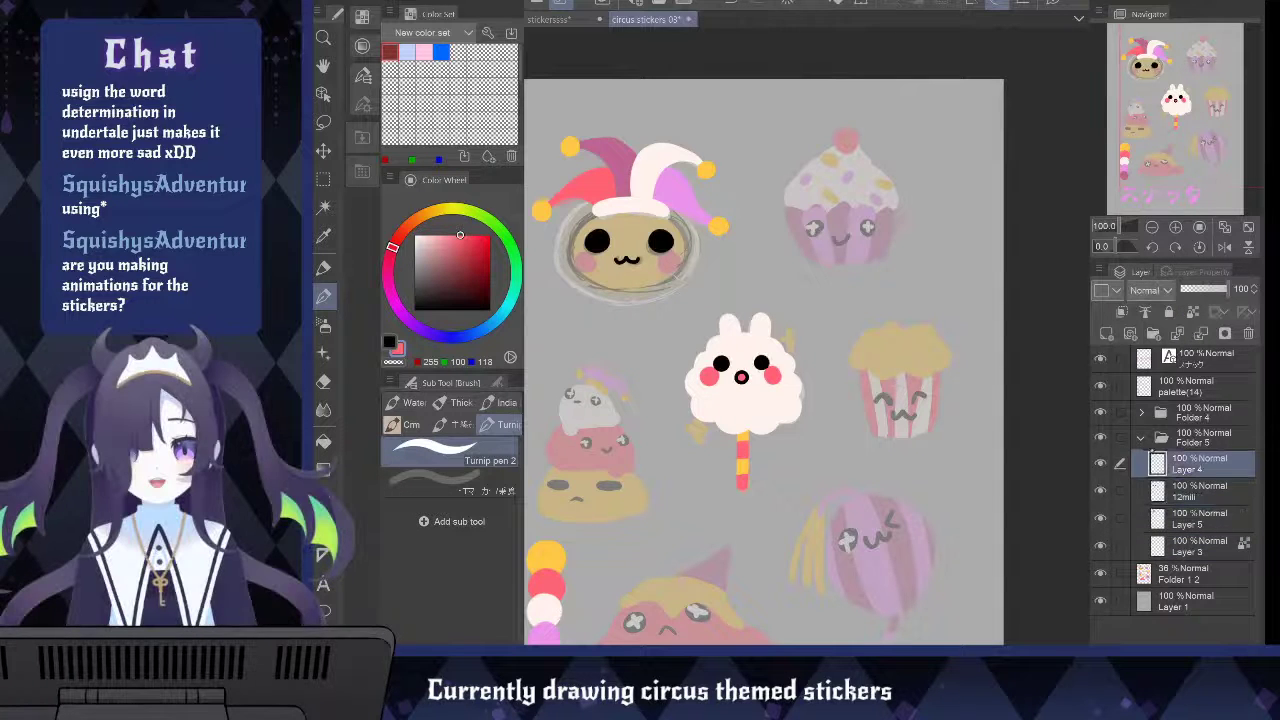
key("ctrl+plus")
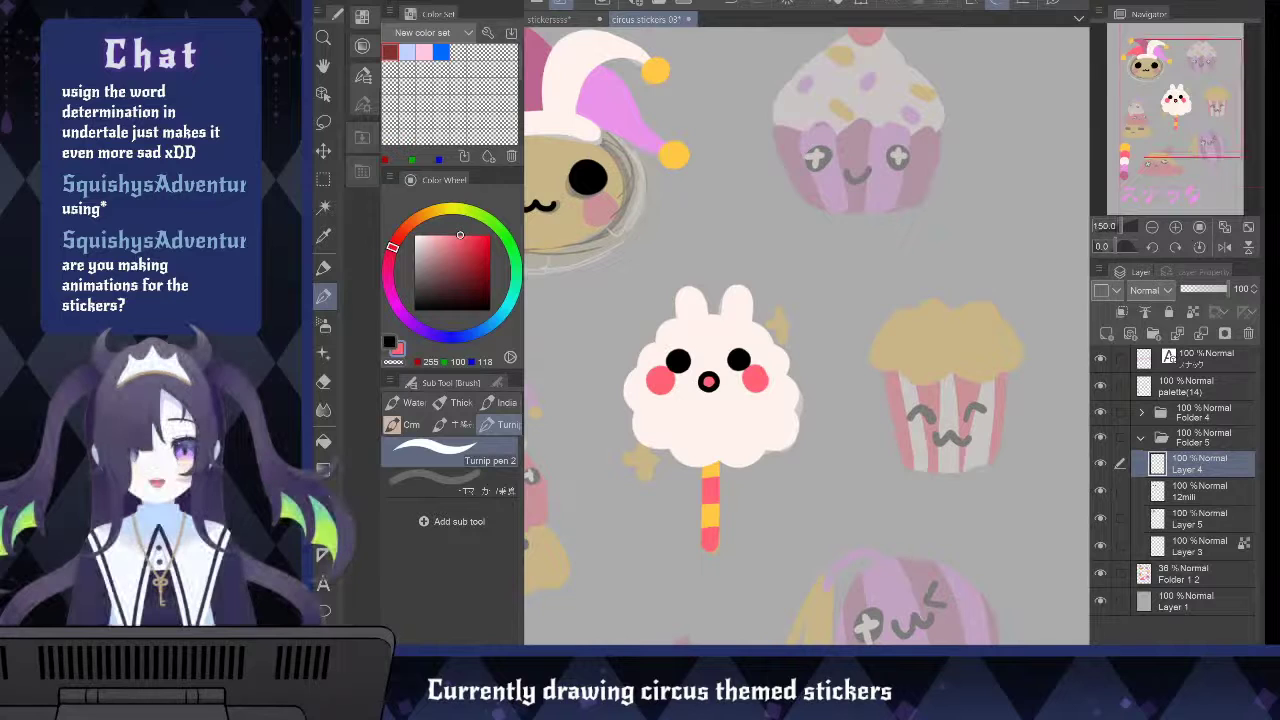
key("ctrl+minus")
key("ctrl+plus")
key("i")
left_click(673, 158)
key("p")
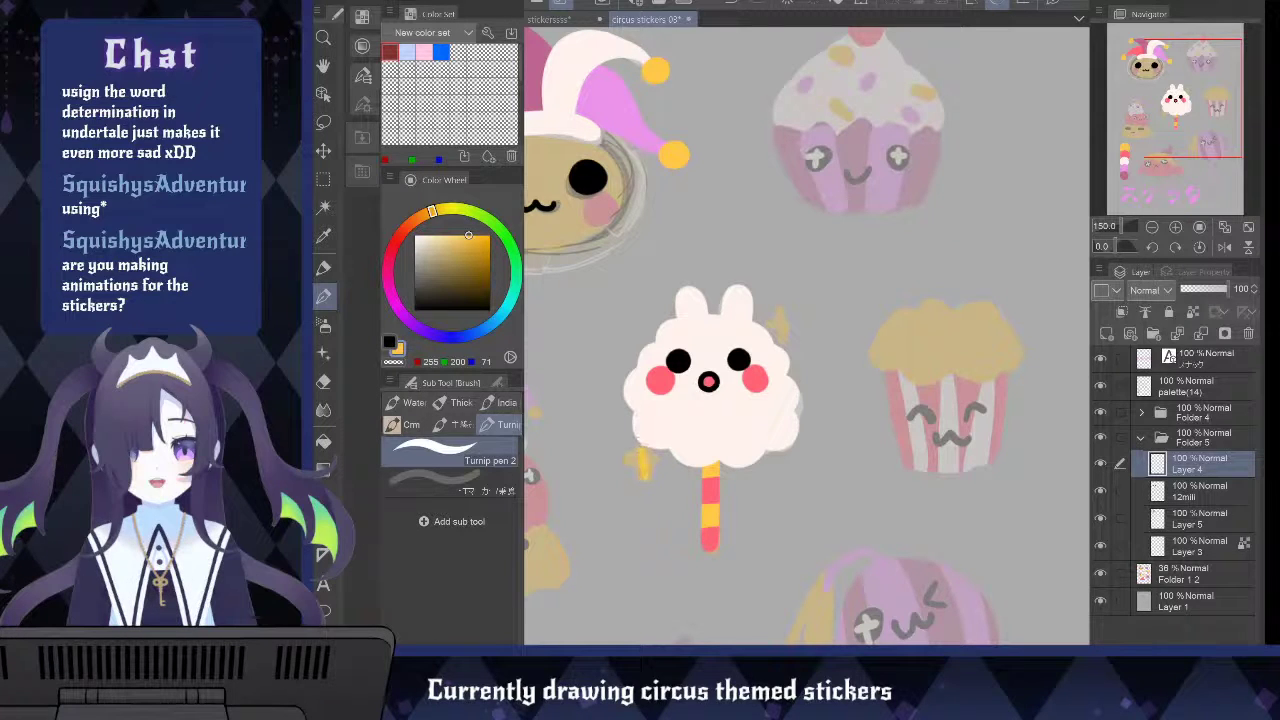
Paint two yellow four-pointed sparkles over the sketched ones, at the cotton candy's lower left and upper right
left_click_drag(644, 455, 628, 462)
key("ctrl+z")
mouse_move(784, 312)
left_mouse_down()
mouse_move(782, 336)
mouse_move(773, 321)
left_mouse_up()
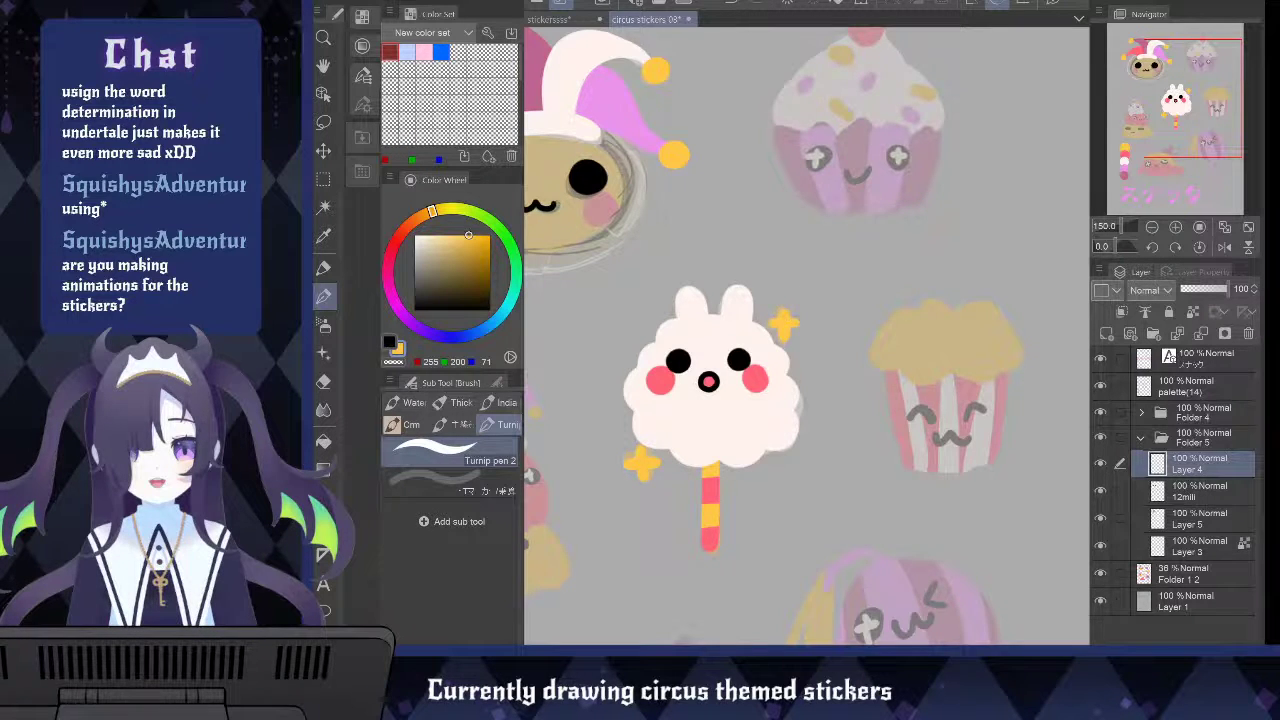
Lasso the yellow sparkle at the cotton candy's lower left and shift it slightly down and away from the bunny
scroll(816, 296, "down", 1)
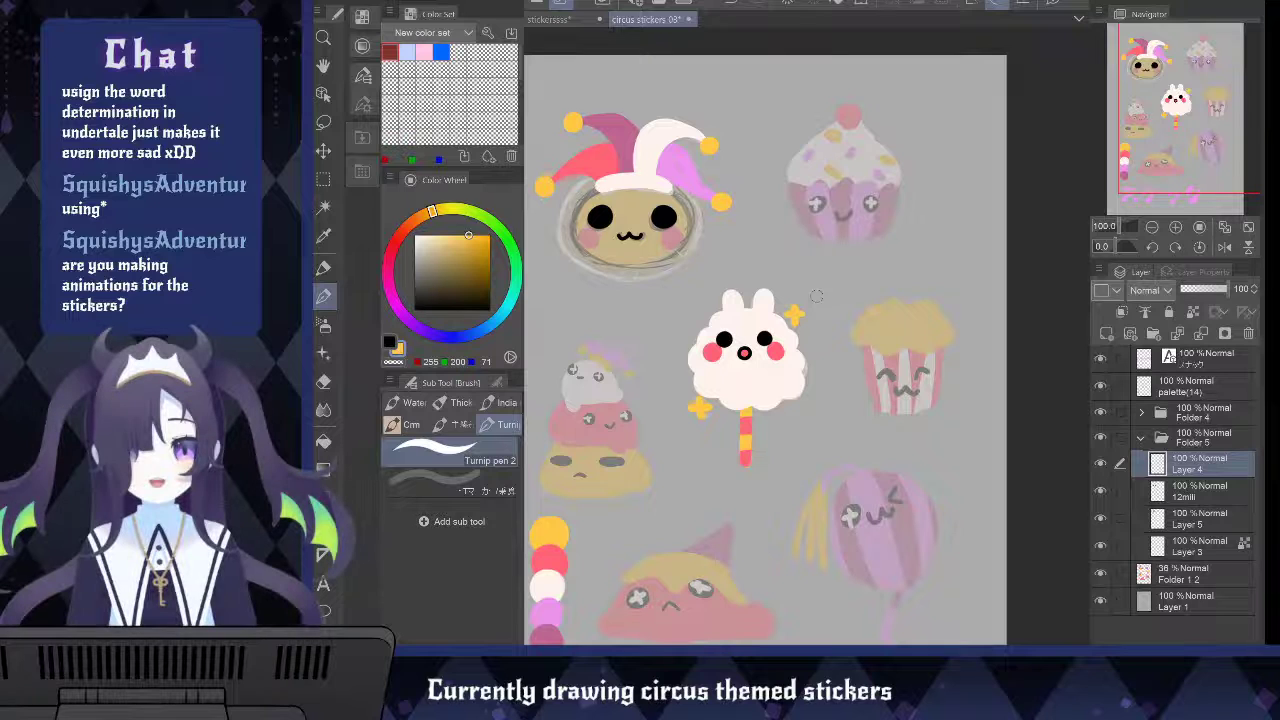
key("m")
mouse_move(733, 395)
left_mouse_down()
mouse_move(678, 395)
mouse_move(730, 450)
left_mouse_up()
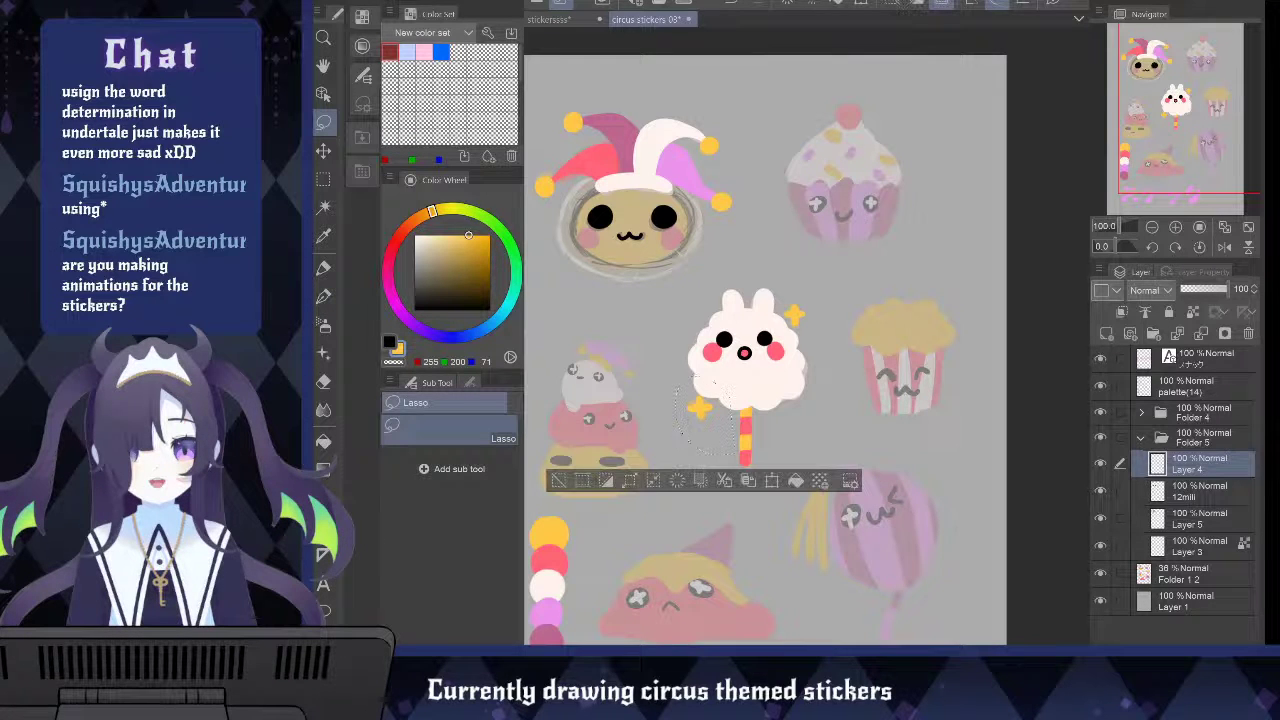
key("ctrl+t")
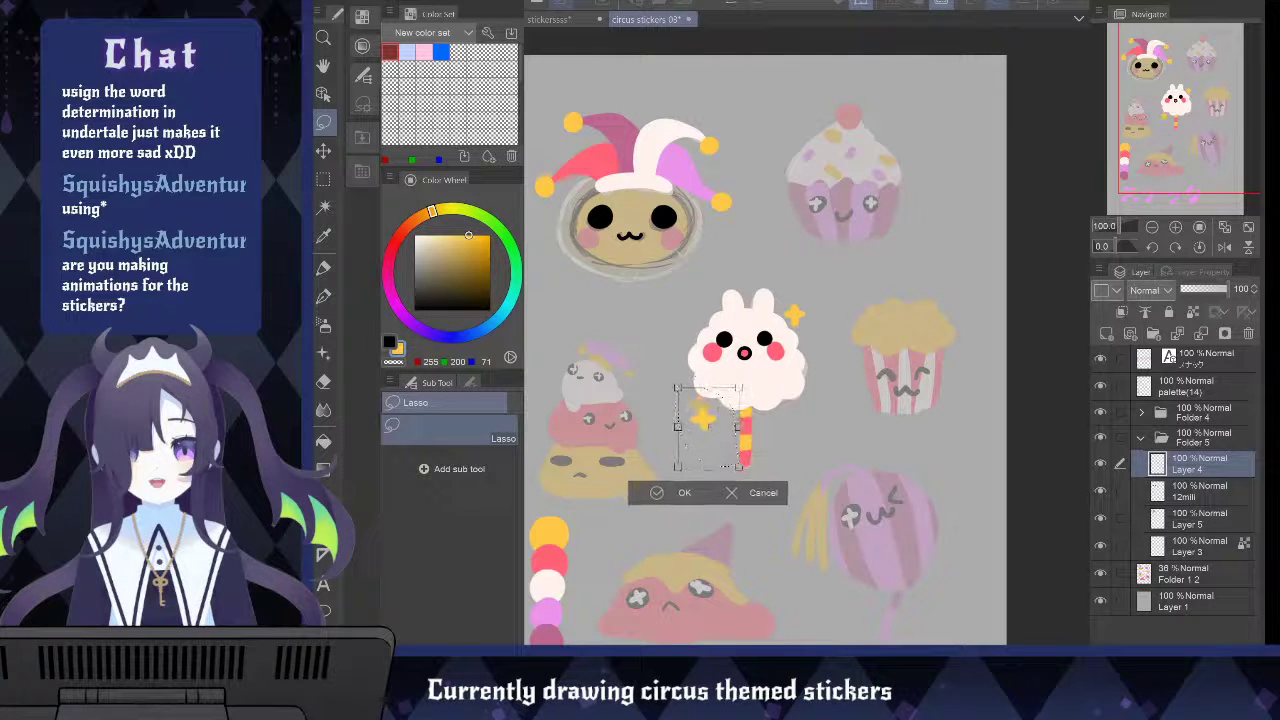
key("Return")
Lasso the upper-right yellow sparkle, shift it slightly up and outward, and clear the selection
left_click_drag(800, 275, 838, 328)
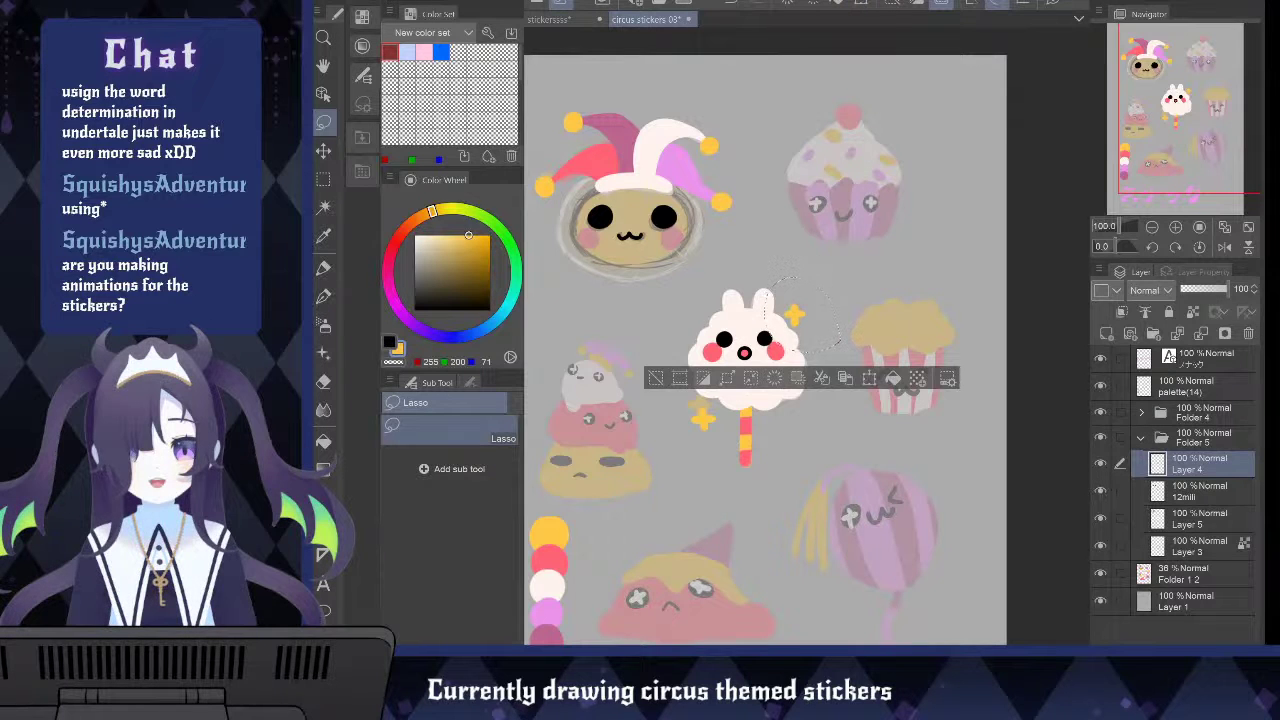
key("ctrl+t")
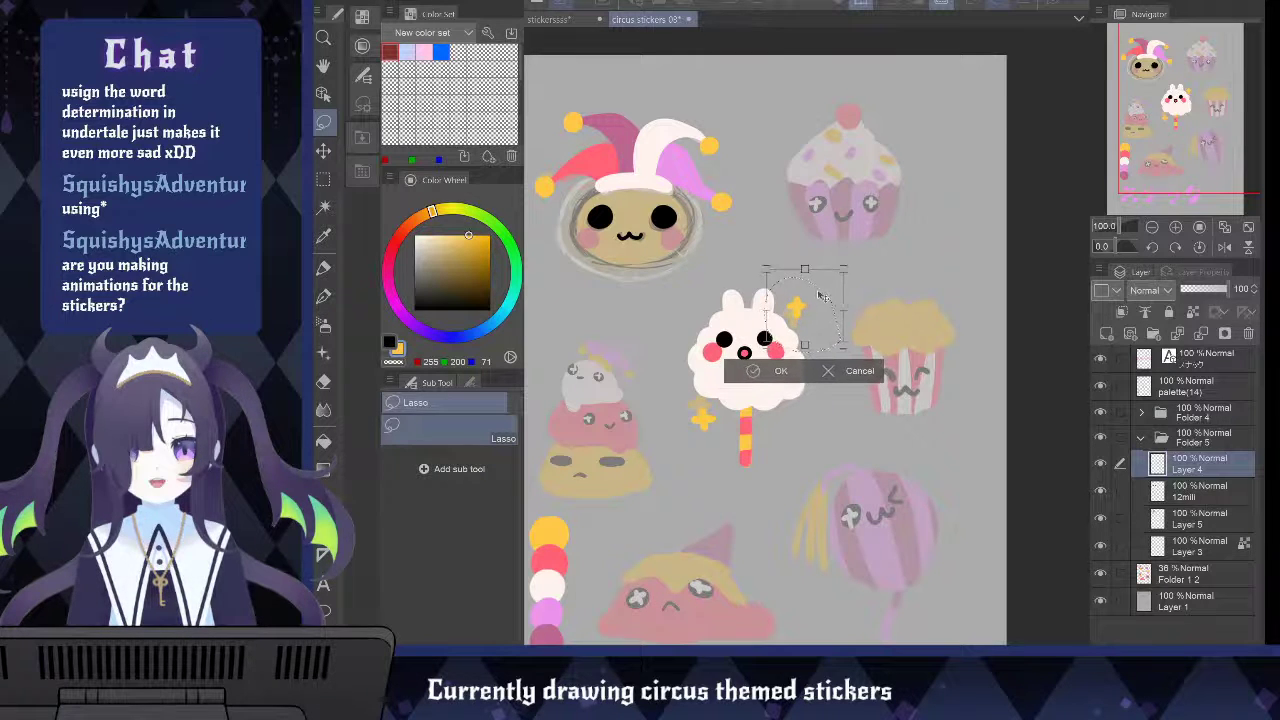
key("Return")
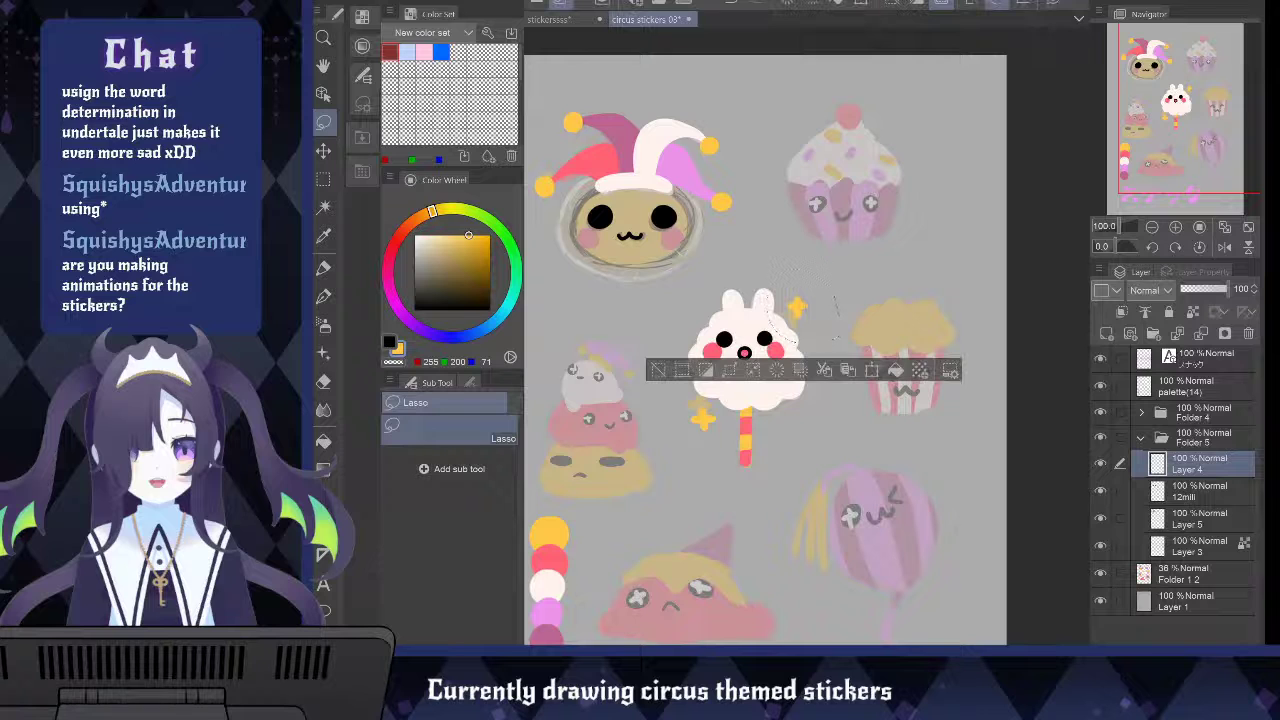
key("ctrl+d")
key("ctrl+minus")
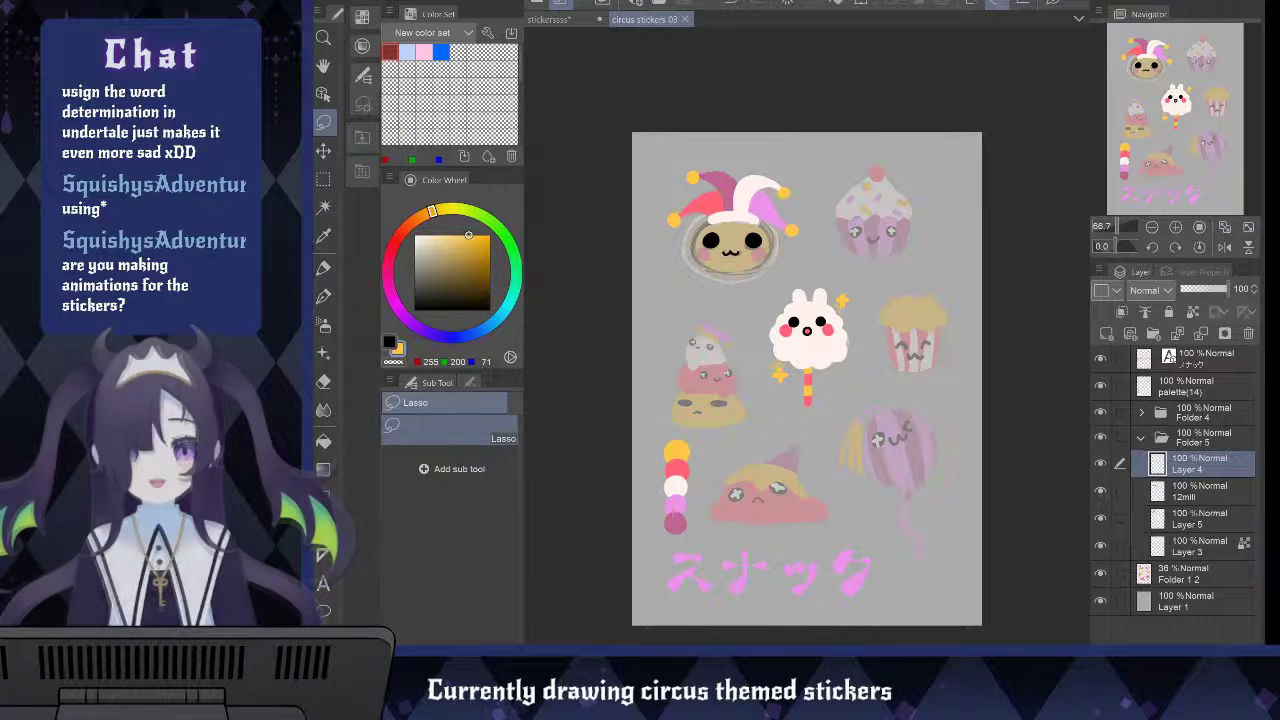
Look at the sticker designs and the printed sticker sheet photo in the stickerssss document, and return to circus stickers 03
left_click(552, 19)
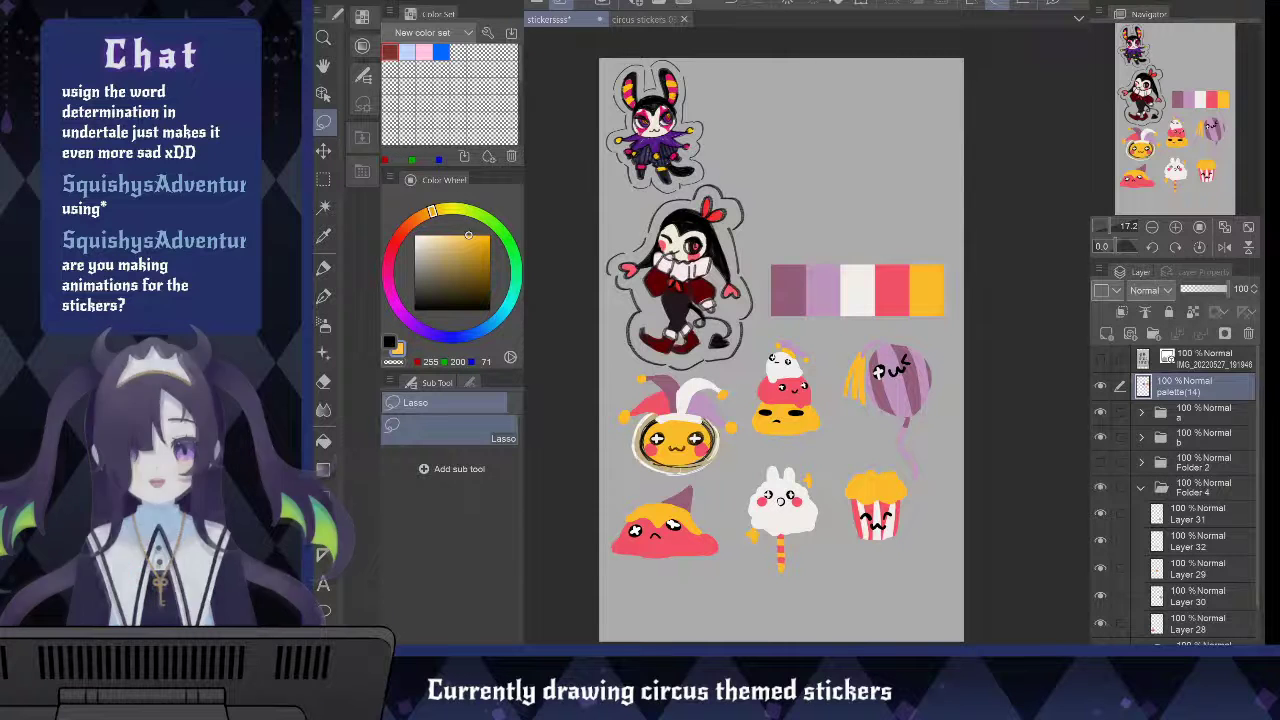
mouse_move(1193, 386)
left_mouse_down()
mouse_move(1193, 400)
mouse_move(1193, 372)
mouse_move(1205, 380)
left_mouse_up()
scroll(868, 420, "up", 2)
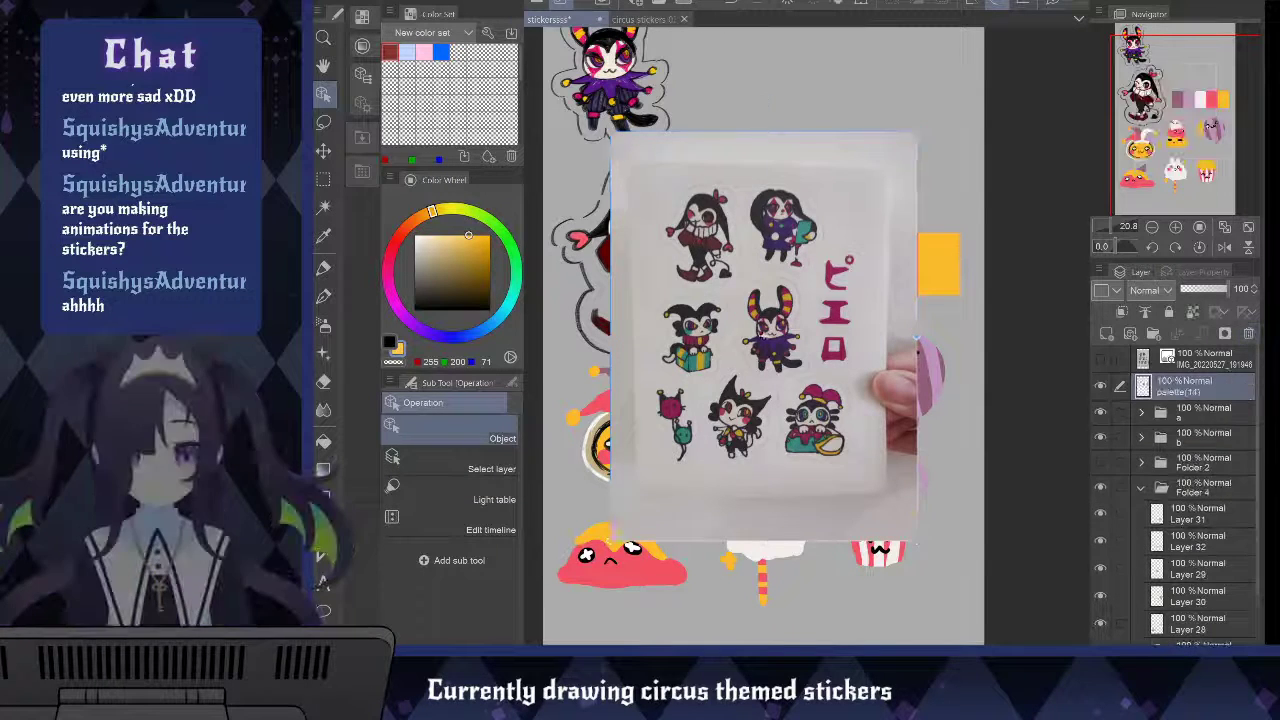
left_click(1248, 335)
left_click(645, 19)
scroll(765, 396, "down", 2)
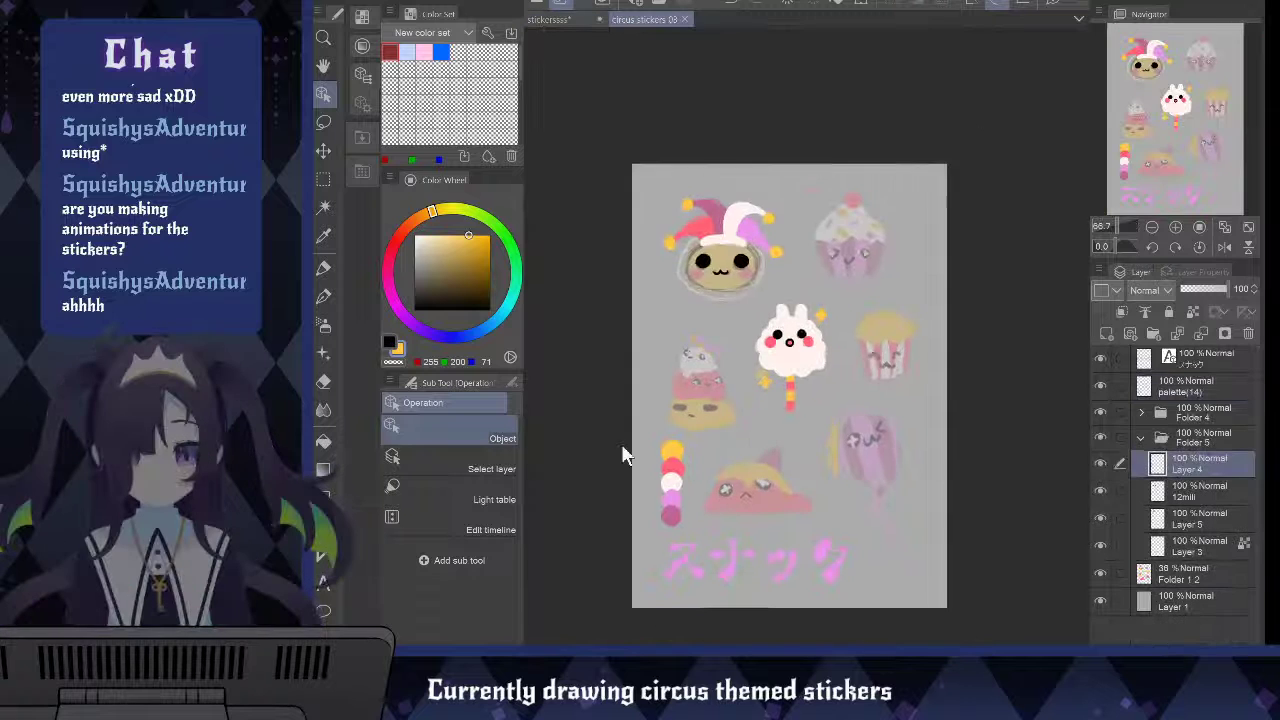
scroll(778, 424, "up", 4)
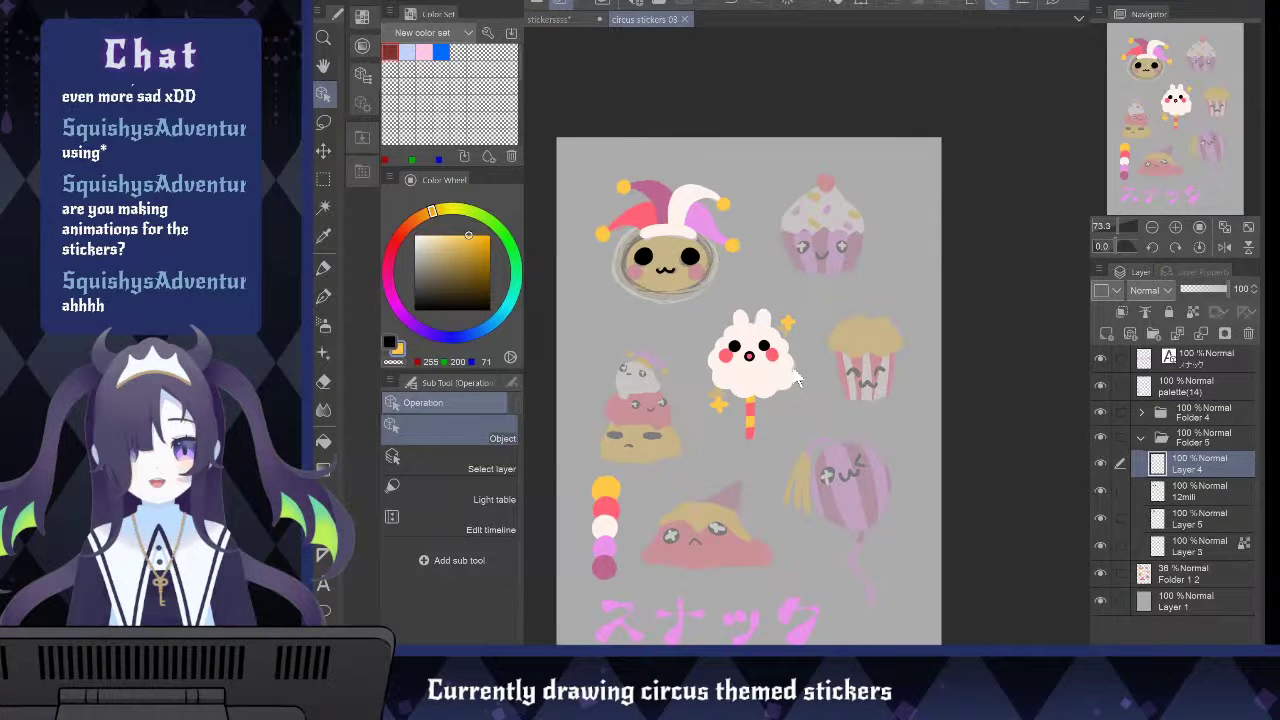
Toggle the visibility of the layers in Folder 5 to check which parts of the stickers each one holds
left_click(1170, 545)
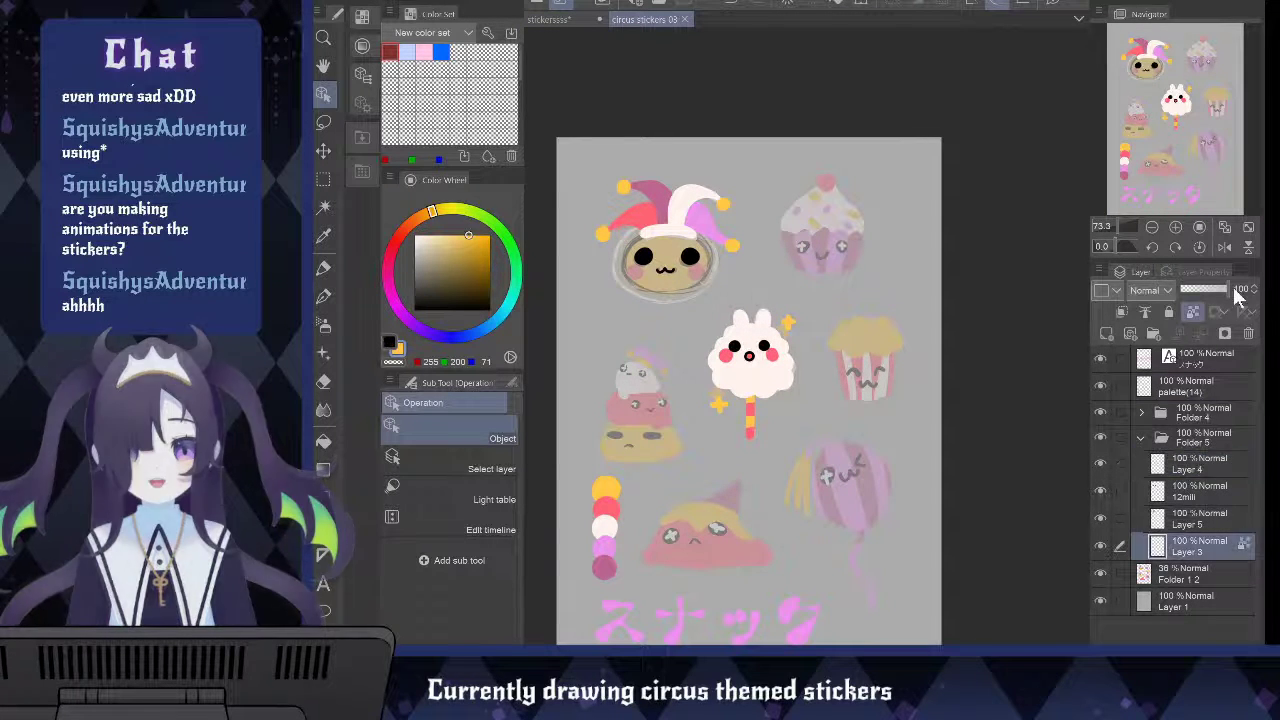
left_click(1218, 519)
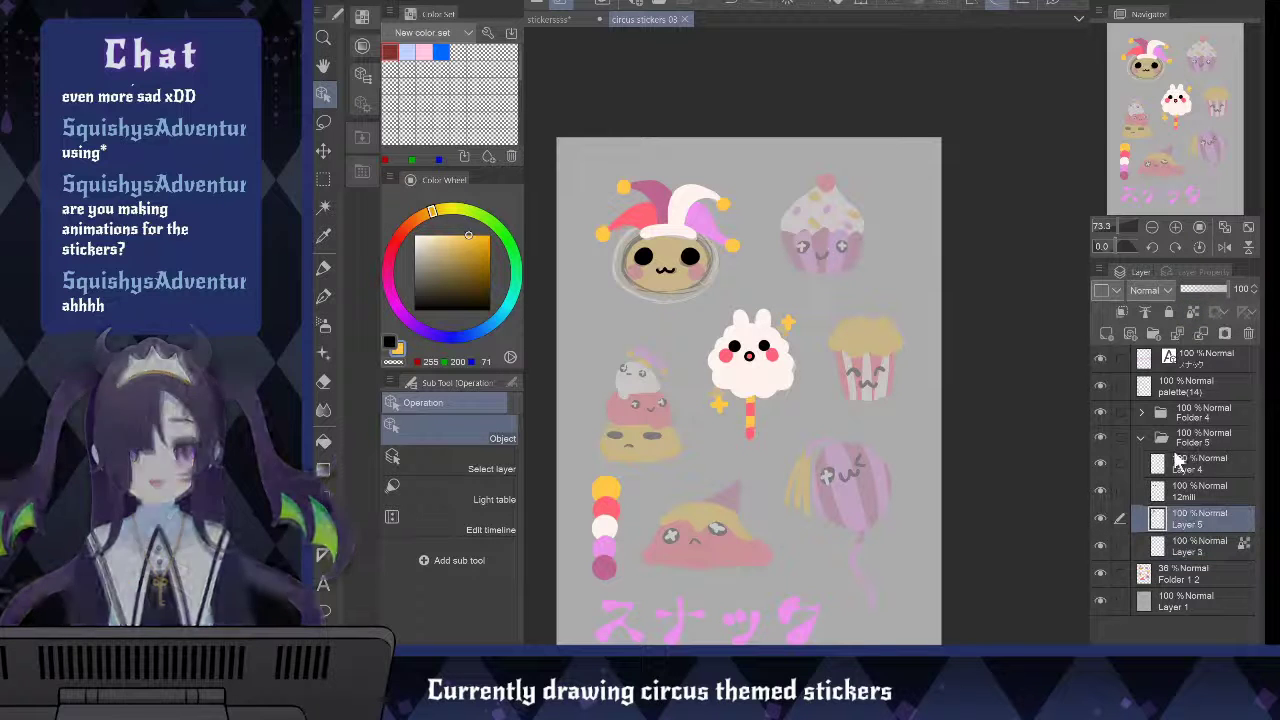
left_click(1099, 493)
left_click(1099, 493)
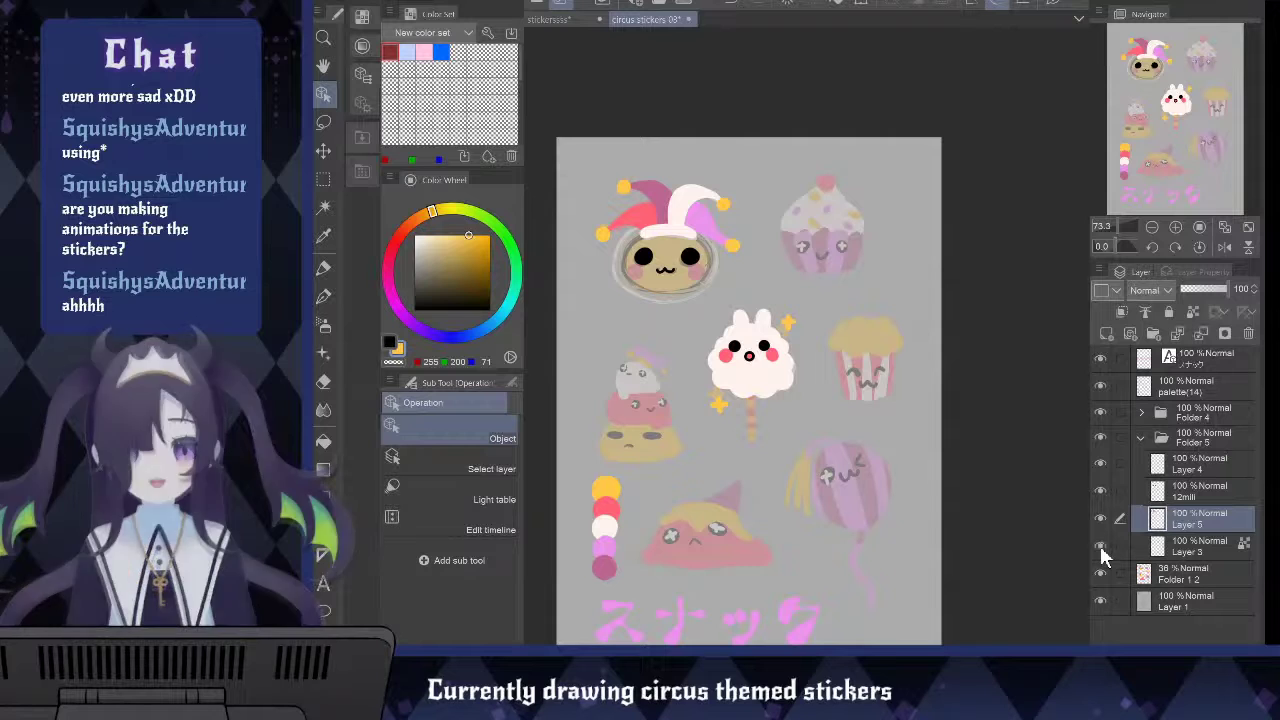
scroll(660, 228, "up", 5)
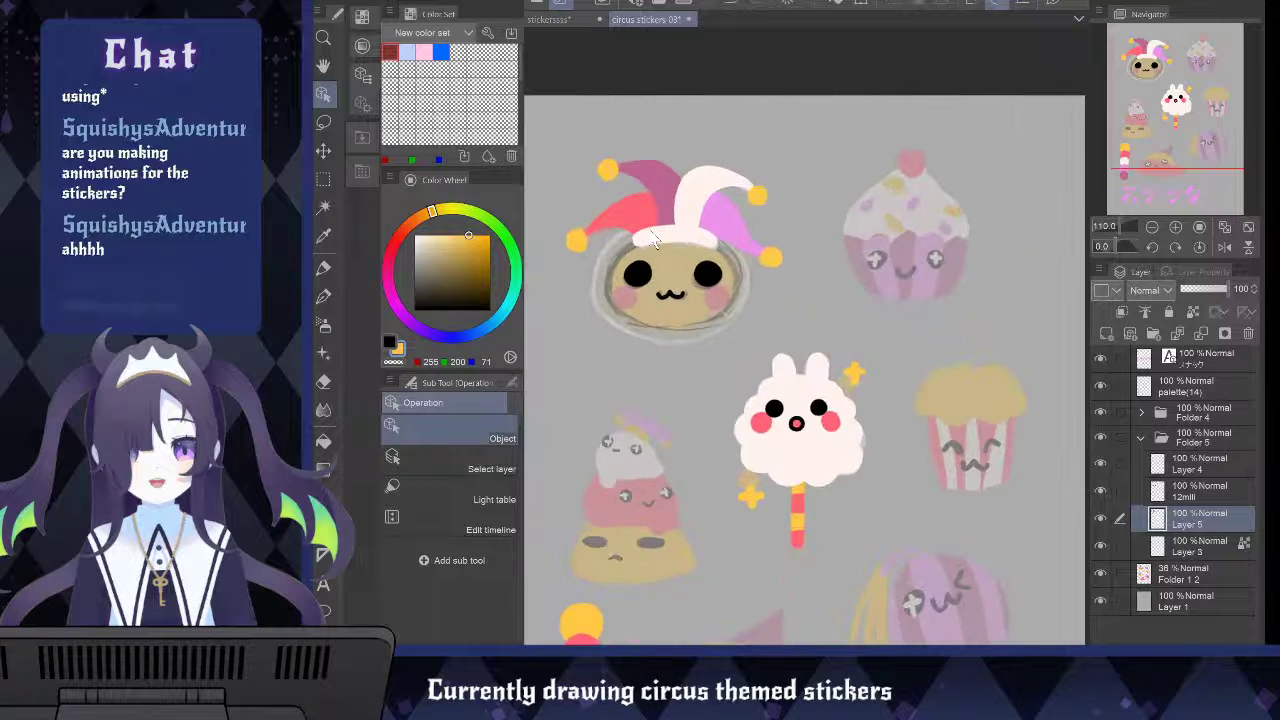
left_click(1100, 465)
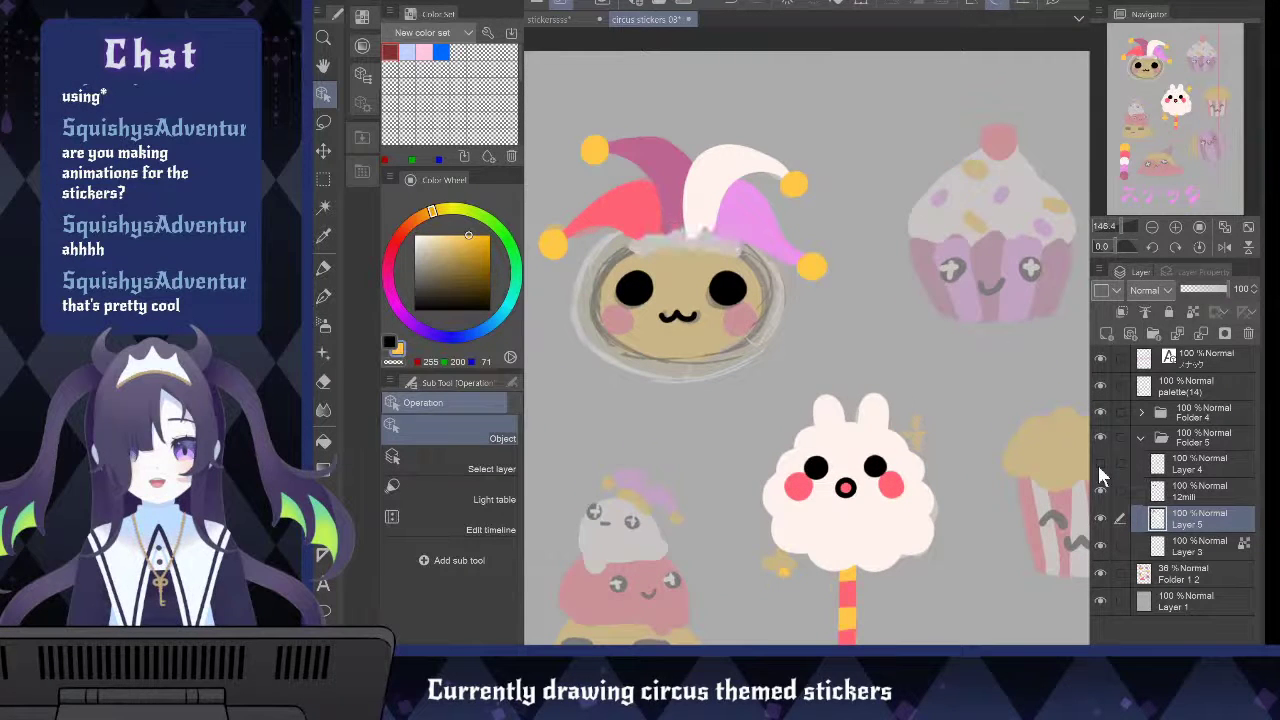
left_click(1100, 465)
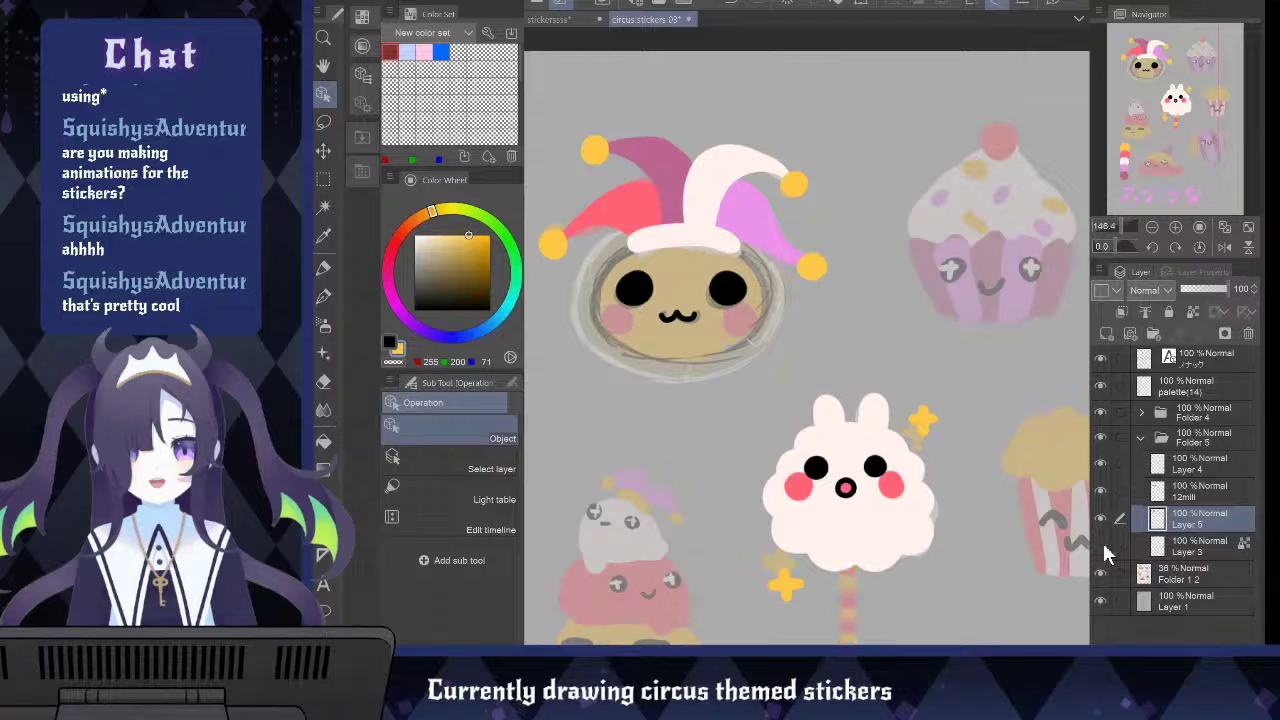
Create a new layer directly above Layer 3, sample the bunny's coral red cheek for Turnip pen 2, and switch to the yellow
left_click(1205, 544)
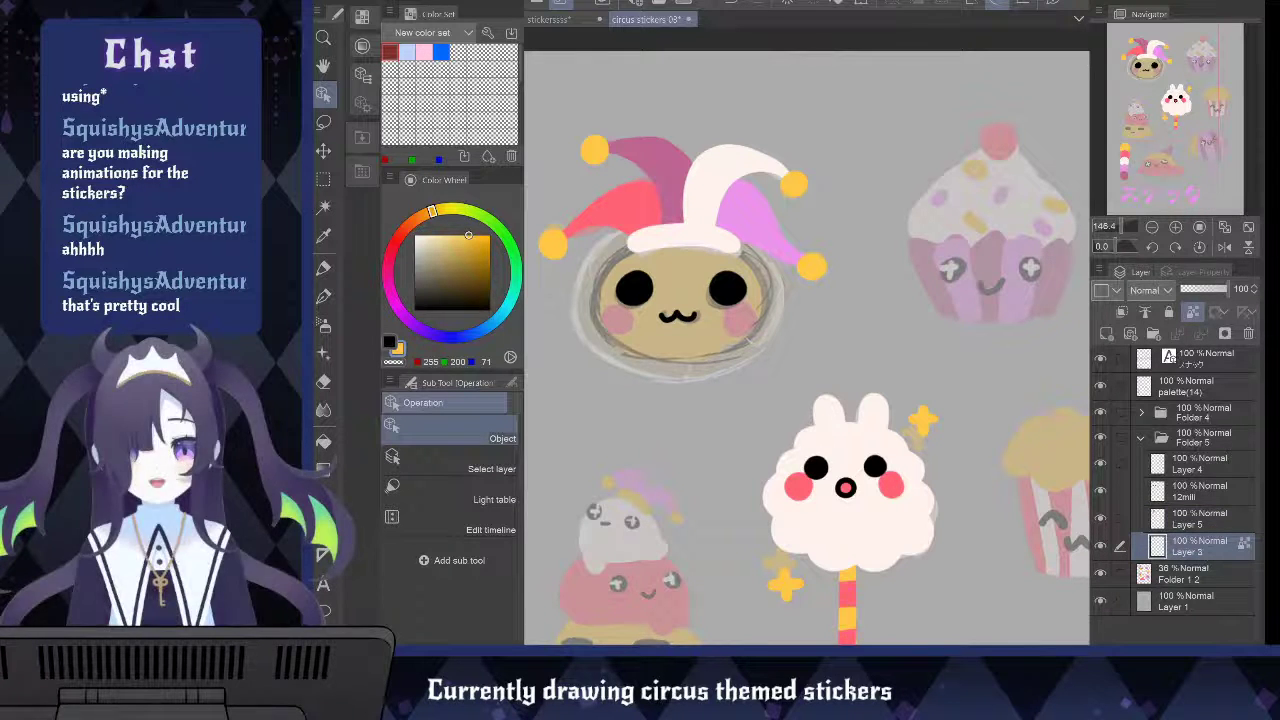
key("ctrl+shift+n")
scroll(815, 140, "down", 1)
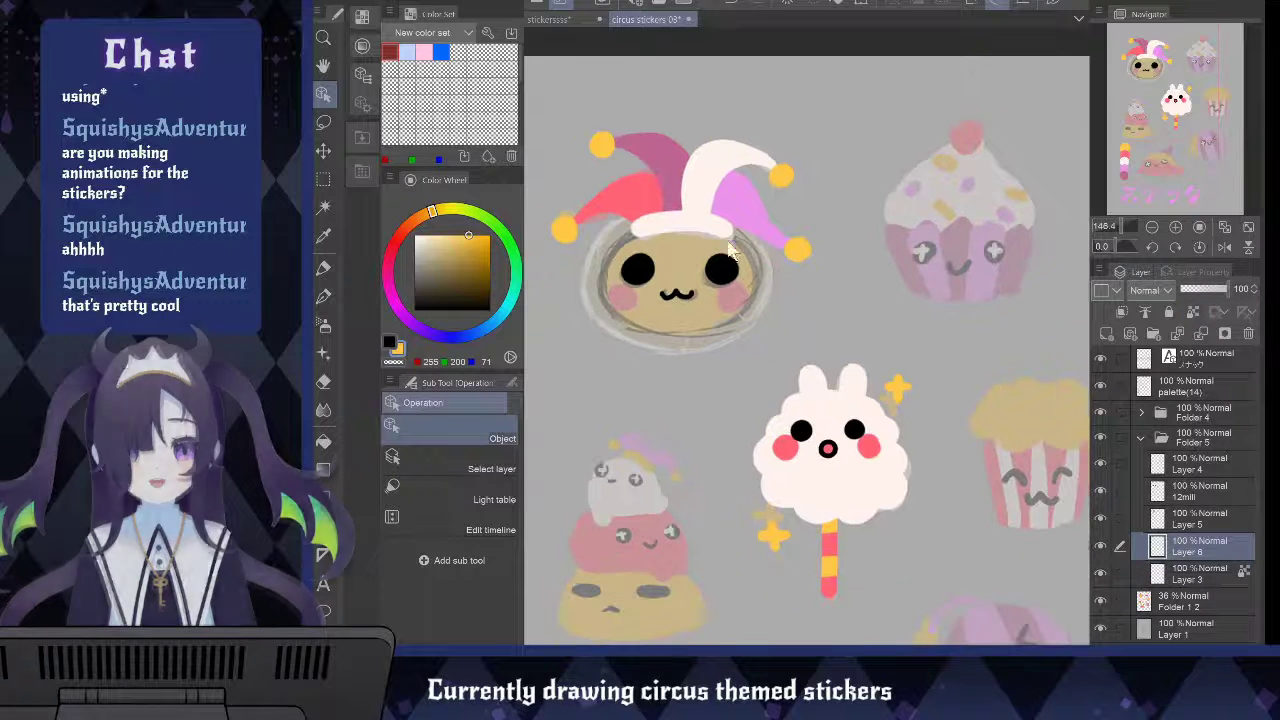
key("i")
left_click(792, 441)
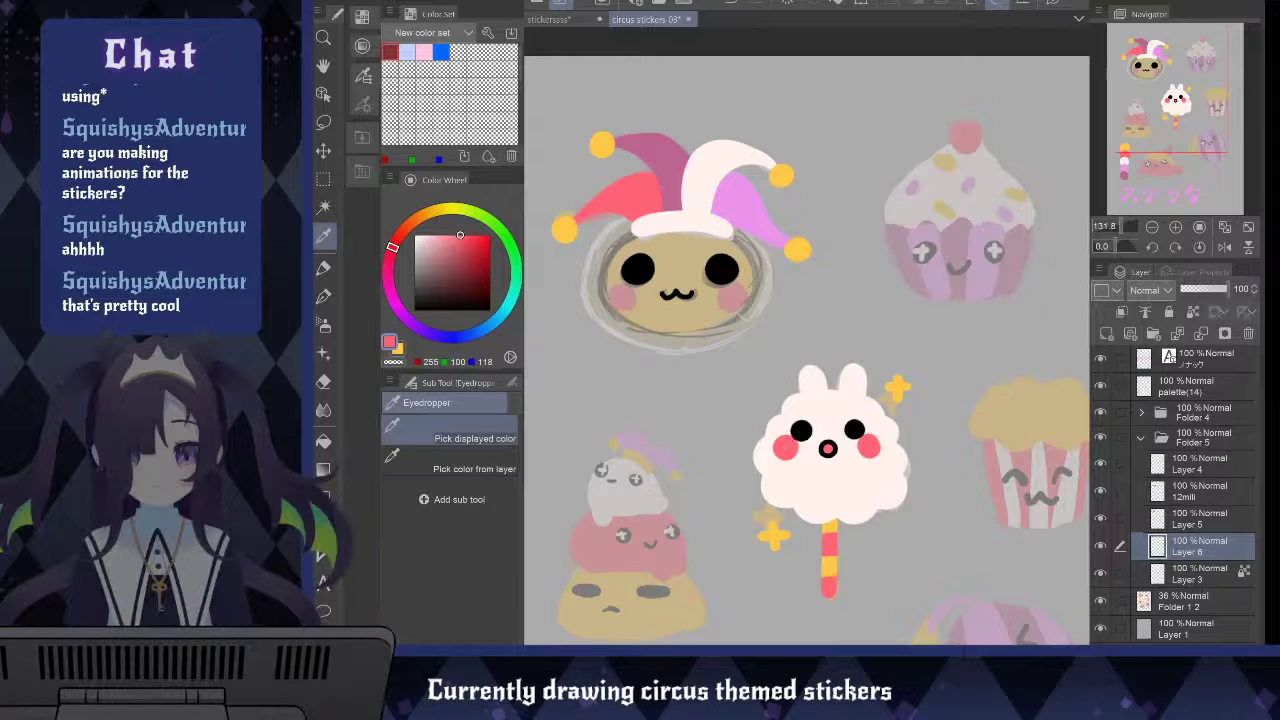
key("b")
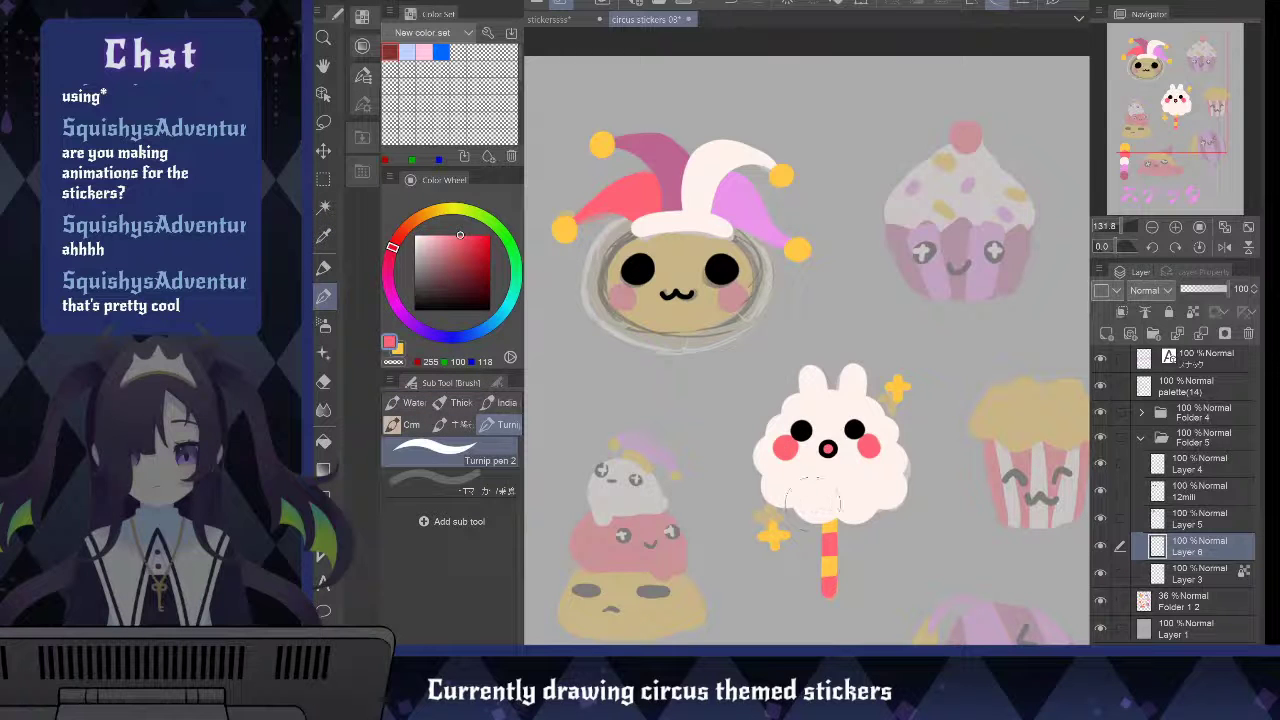
key("x")
mouse_move(734, 243)
left_mouse_down()
mouse_move(682, 240)
mouse_move(755, 300)
left_mouse_up()
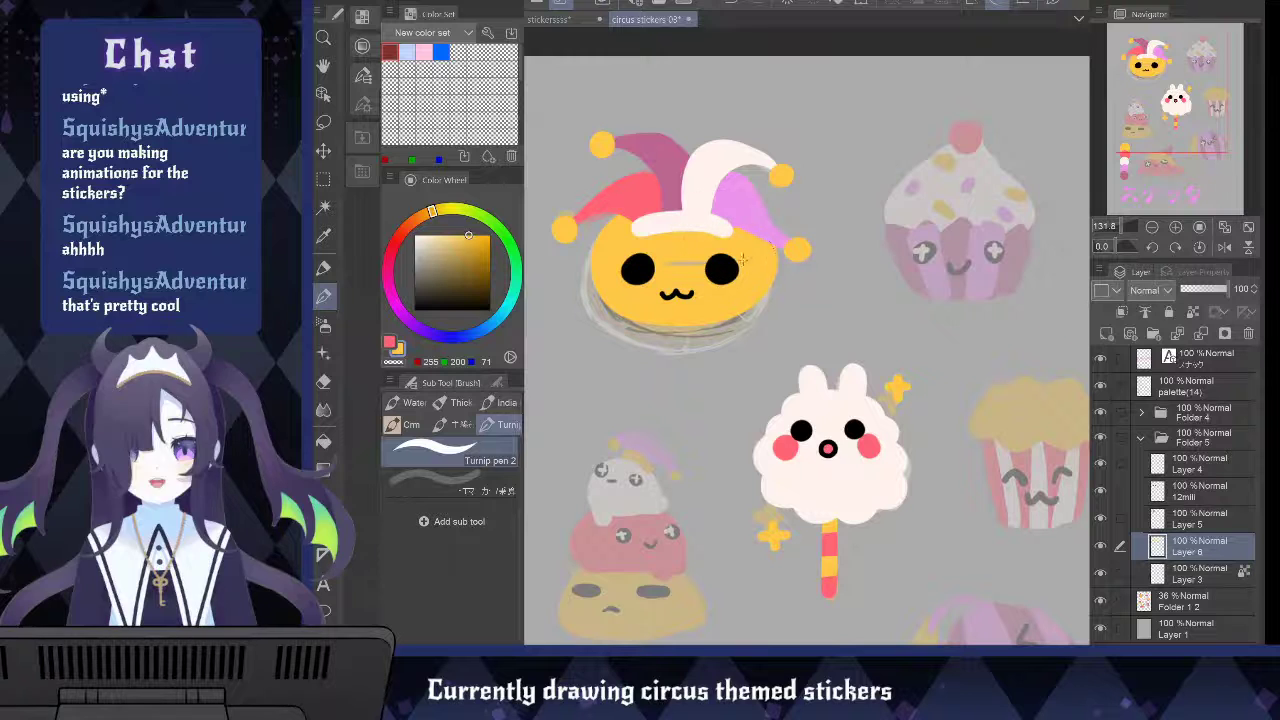
key("ctrl+z")
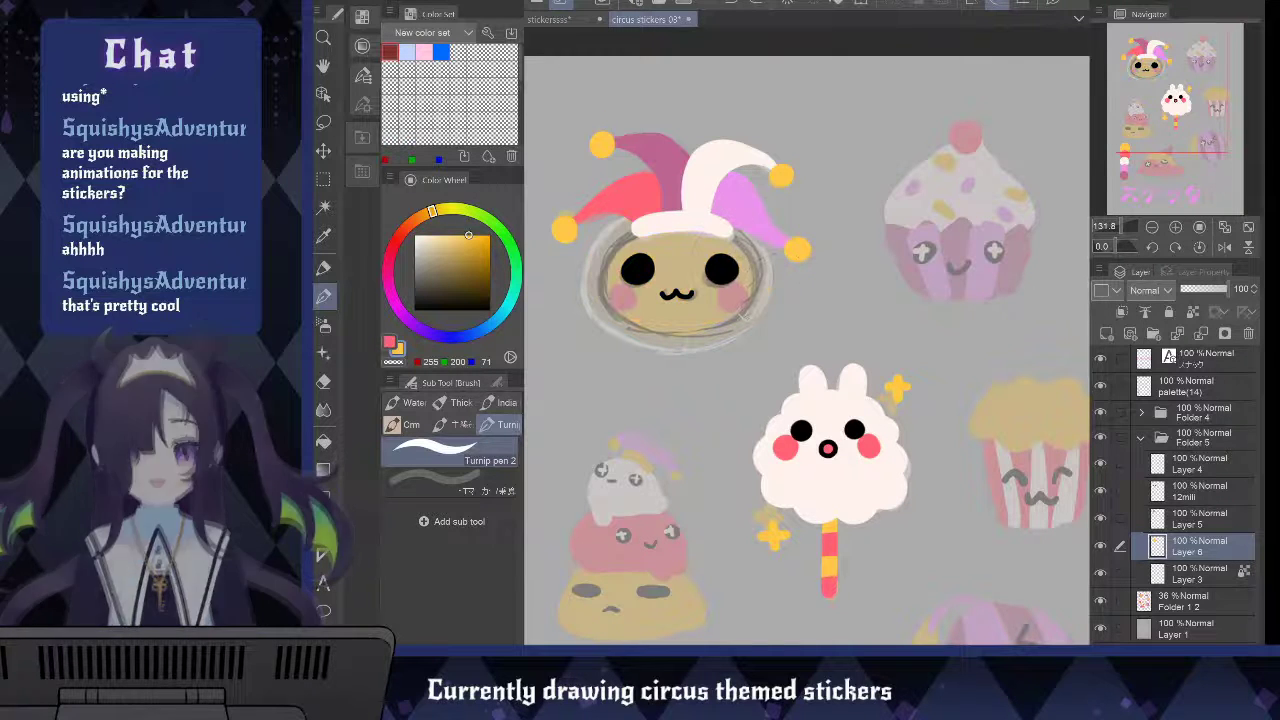
mouse_move(733, 262)
left_mouse_down()
mouse_move(658, 257)
mouse_move(686, 318)
mouse_move(742, 280)
mouse_move(716, 276)
mouse_move(742, 275)
mouse_move(630, 255)
mouse_move(635, 320)
mouse_move(740, 325)
mouse_move(740, 300)
mouse_move(732, 270)
mouse_move(625, 275)
mouse_move(722, 302)
mouse_move(738, 280)
left_mouse_up()
key("ctrl+z")
key("ctrl+z")
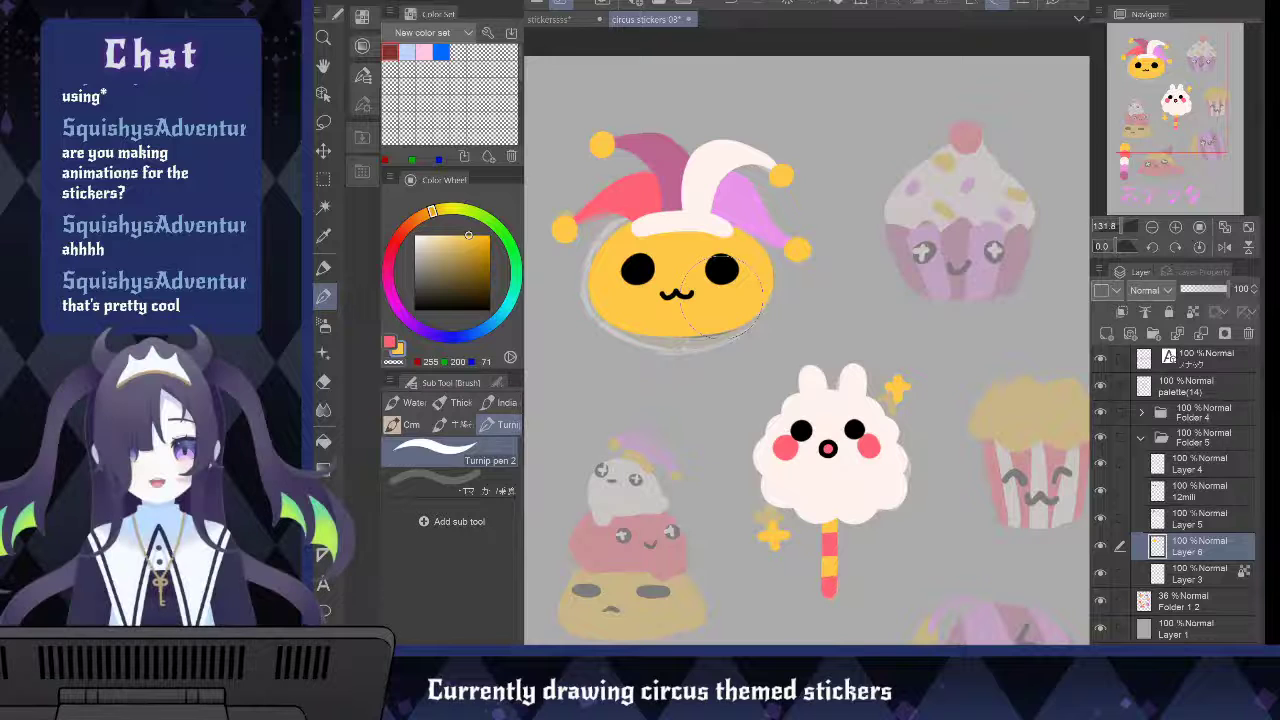
key("ctrl+z")
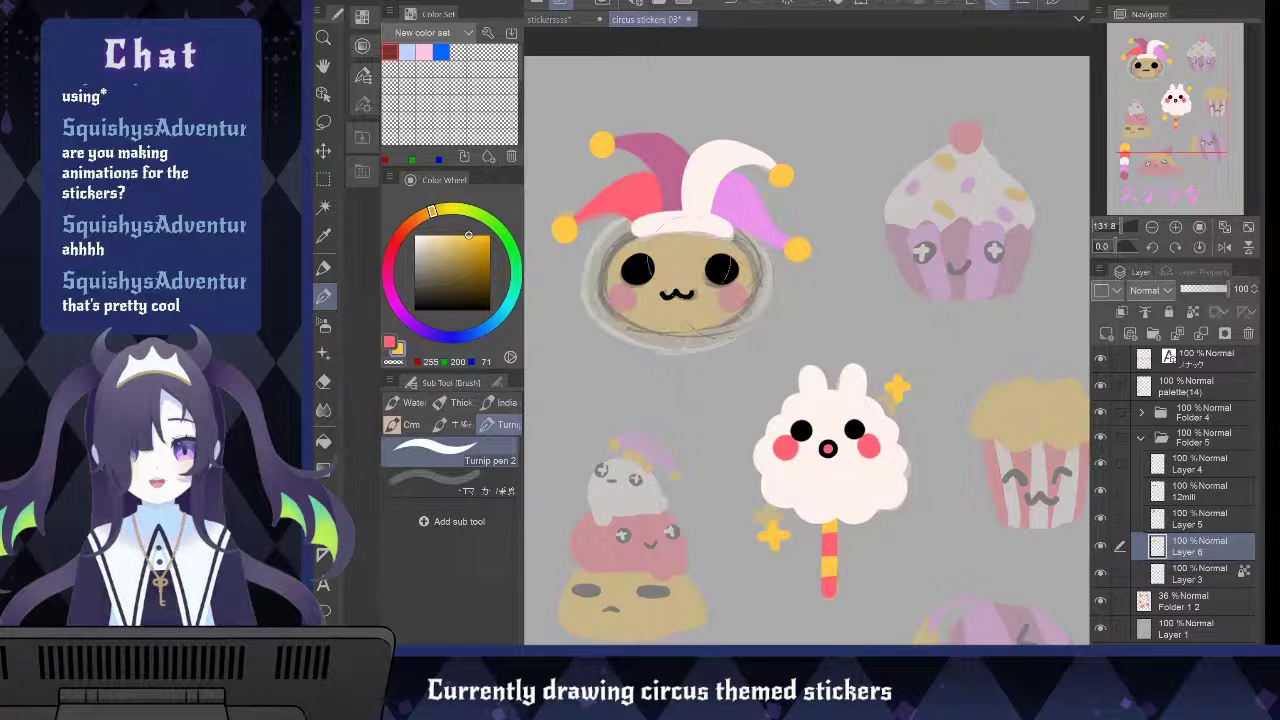
Paint the jester's face as a filled yellow oval under the hat and add two round coral red cheeks below the eyes
mouse_move(740, 250)
left_mouse_down()
mouse_move(742, 285)
mouse_move(707, 265)
mouse_move(642, 272)
mouse_move(722, 270)
mouse_move(737, 288)
mouse_move(660, 245)
left_mouse_up()
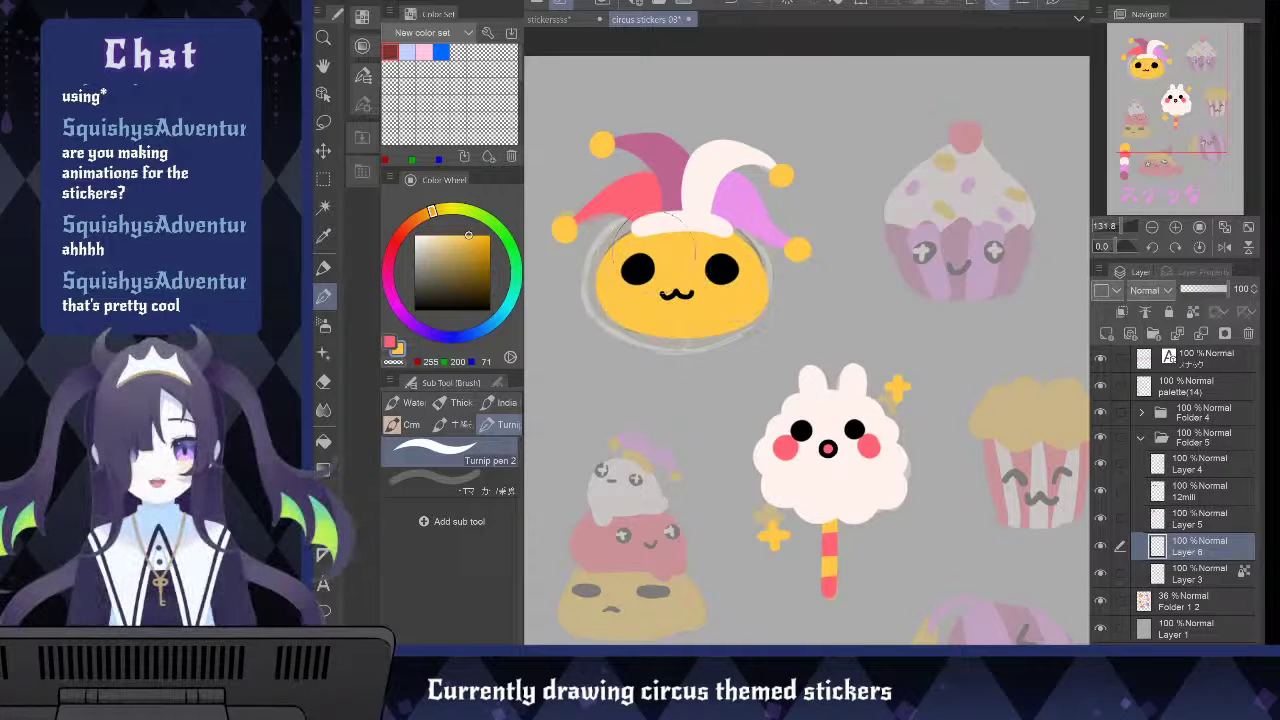
key("x")
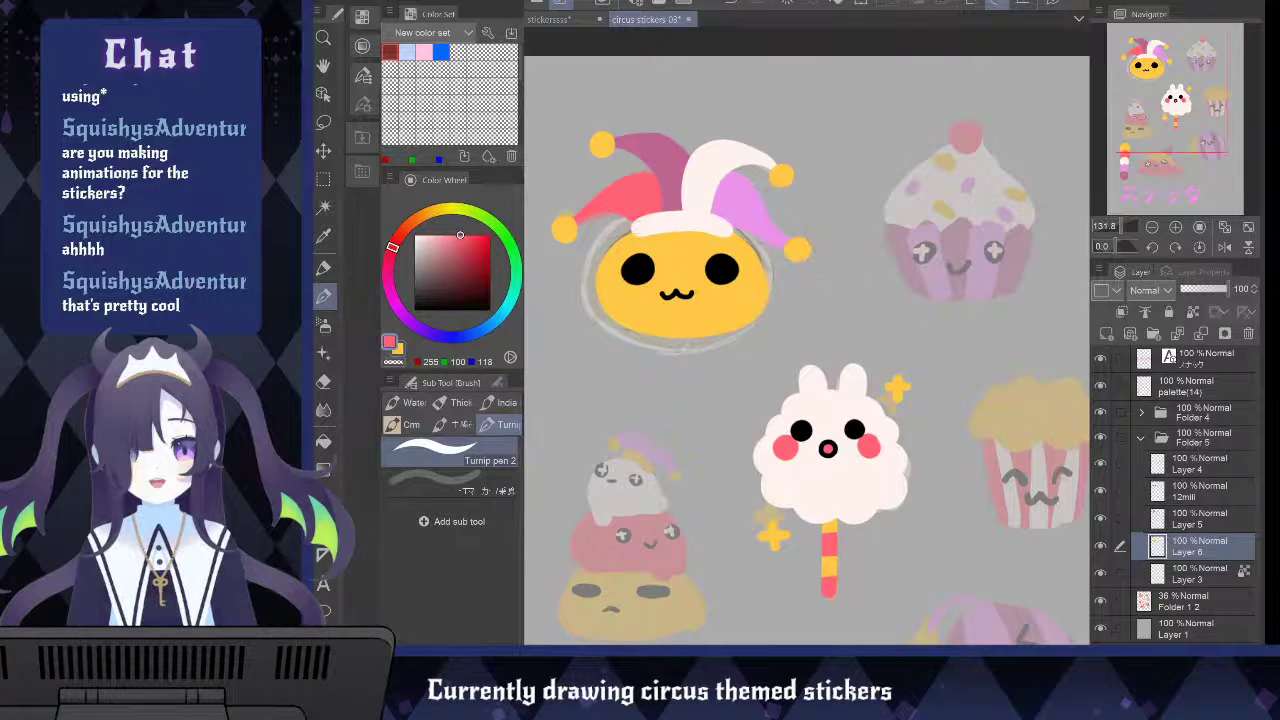
left_click_drag(628, 285, 634, 280)
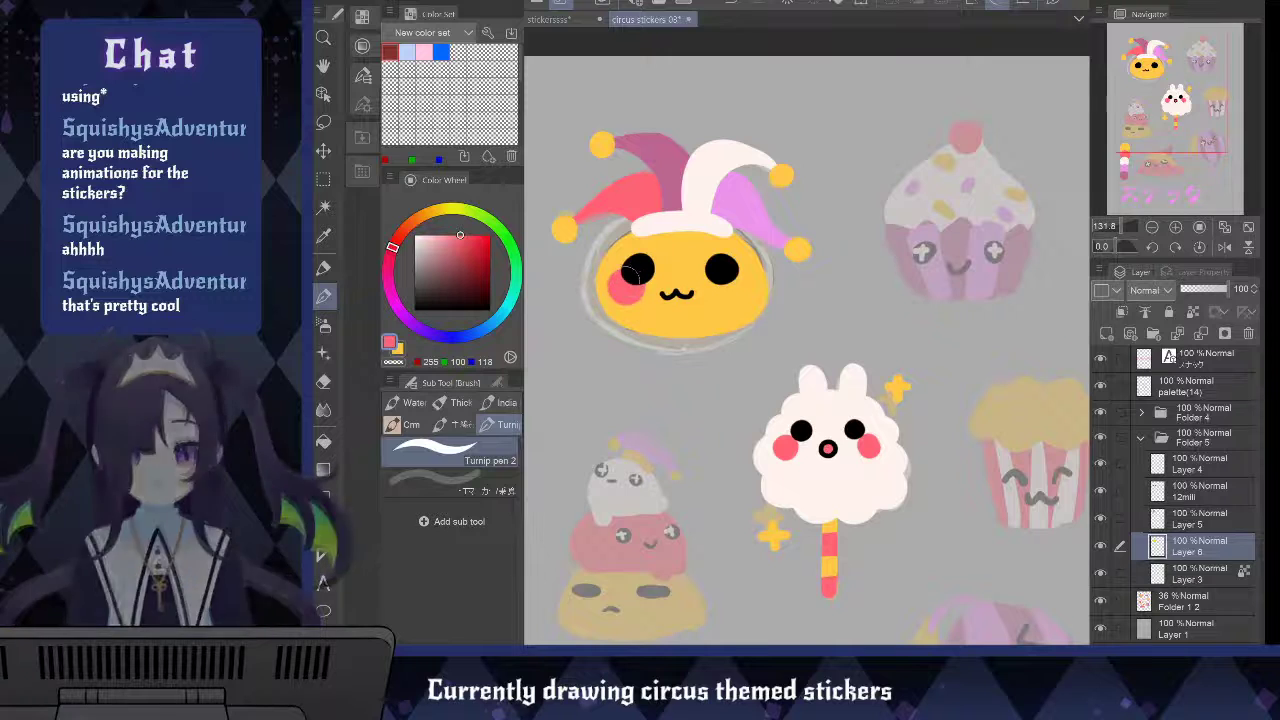
mouse_move(715, 285)
left_mouse_down()
mouse_move(738, 292)
mouse_move(724, 274)
mouse_move(736, 288)
left_mouse_up()
key("ctrl+z")
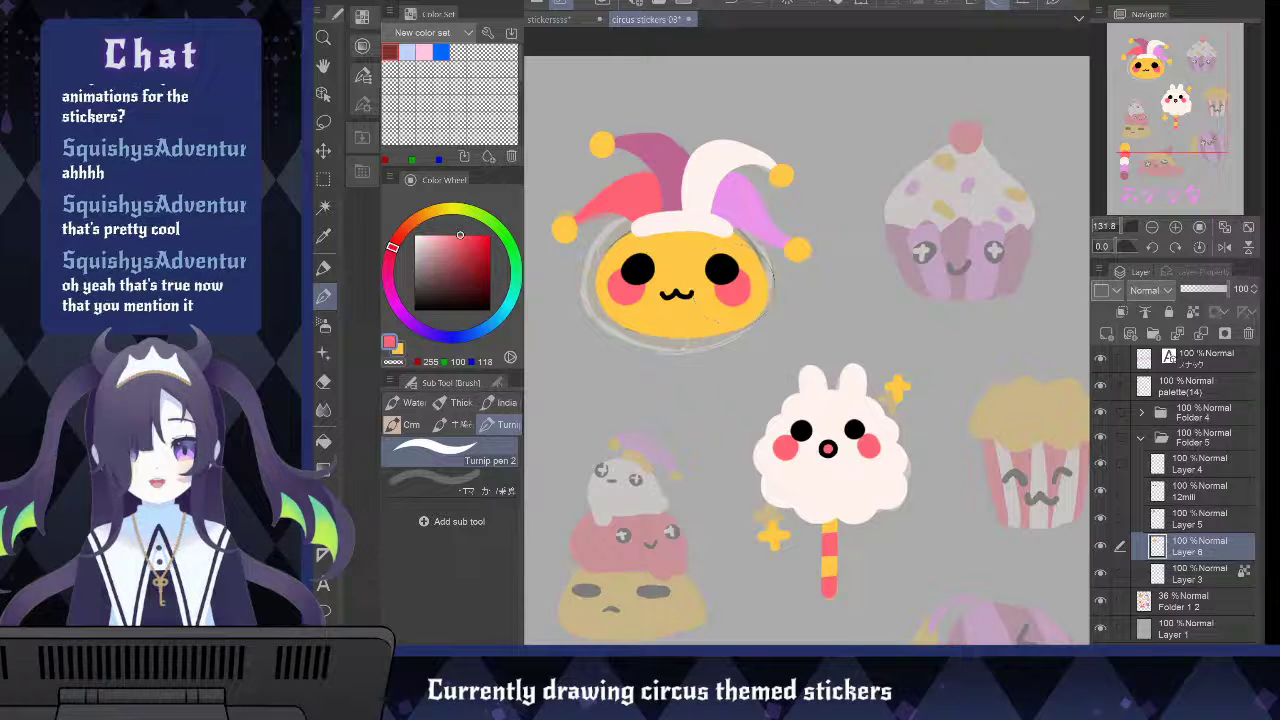
Merge the painted face layer down into Layer 3, check the stickers with the sketch folder briefly hidden, and save the file
key("ctrl+e")
scroll(733, 285, "down", 2)
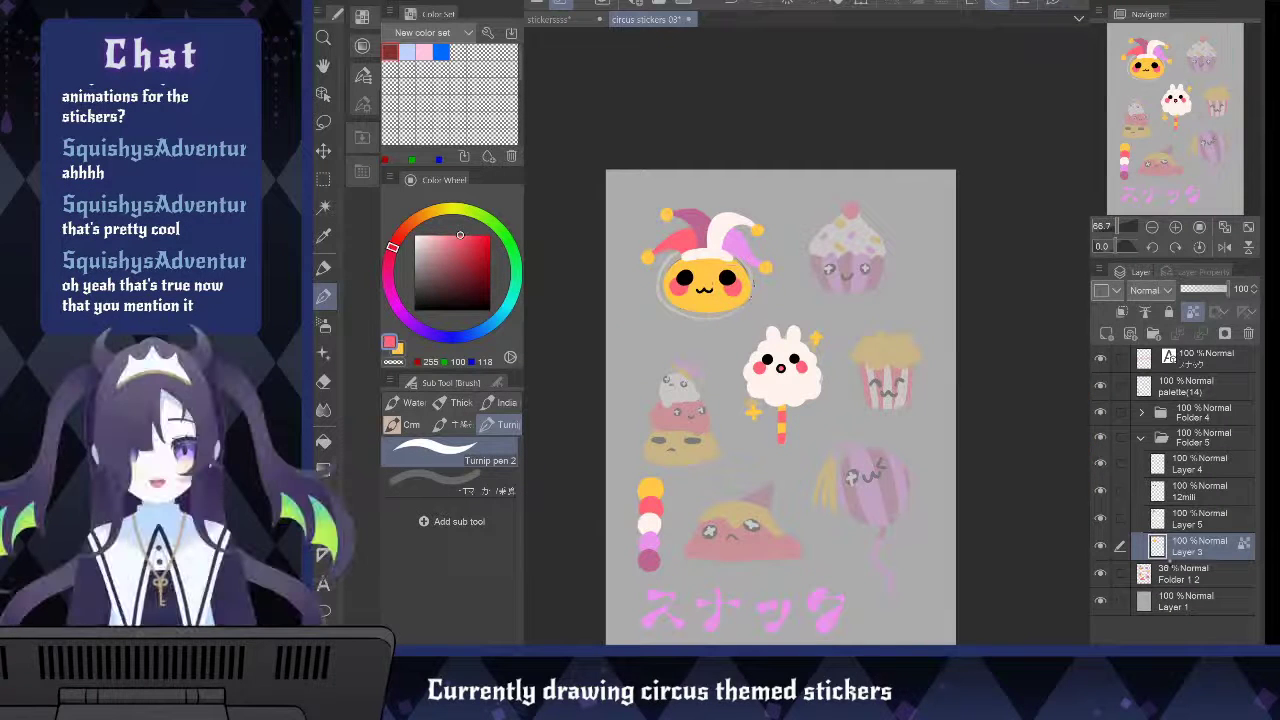
left_click(1100, 573)
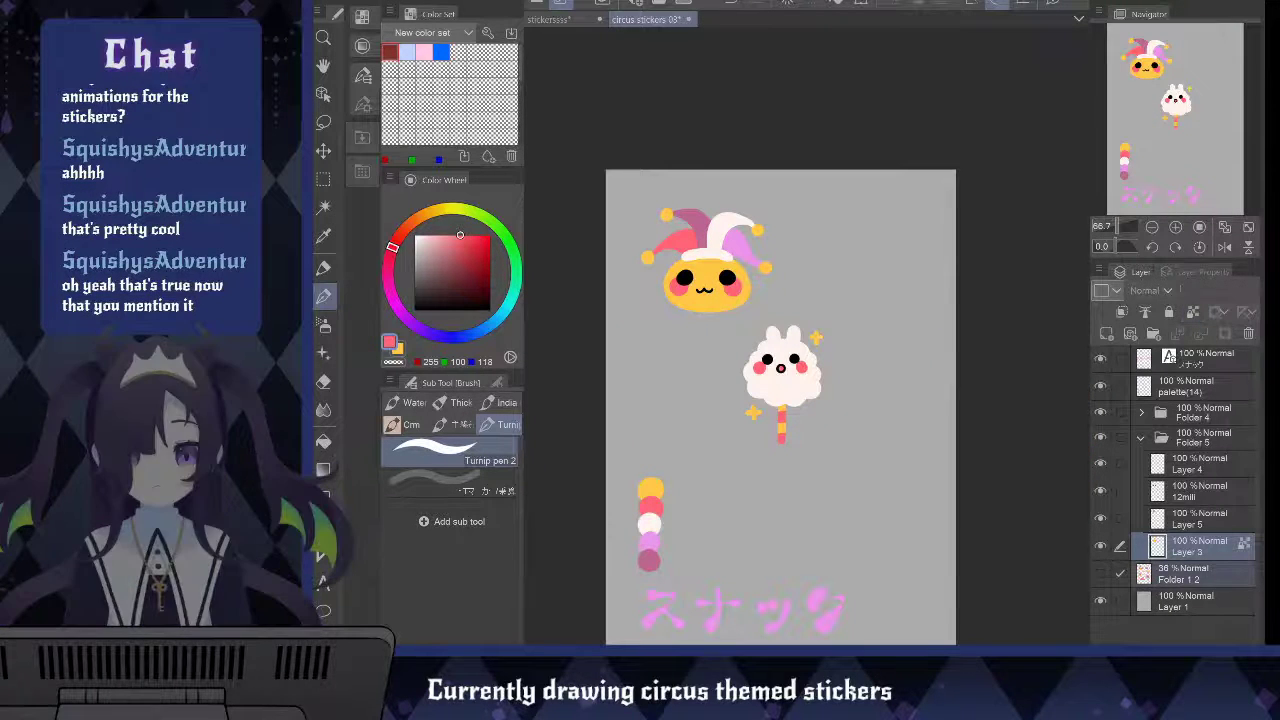
left_click(1100, 573)
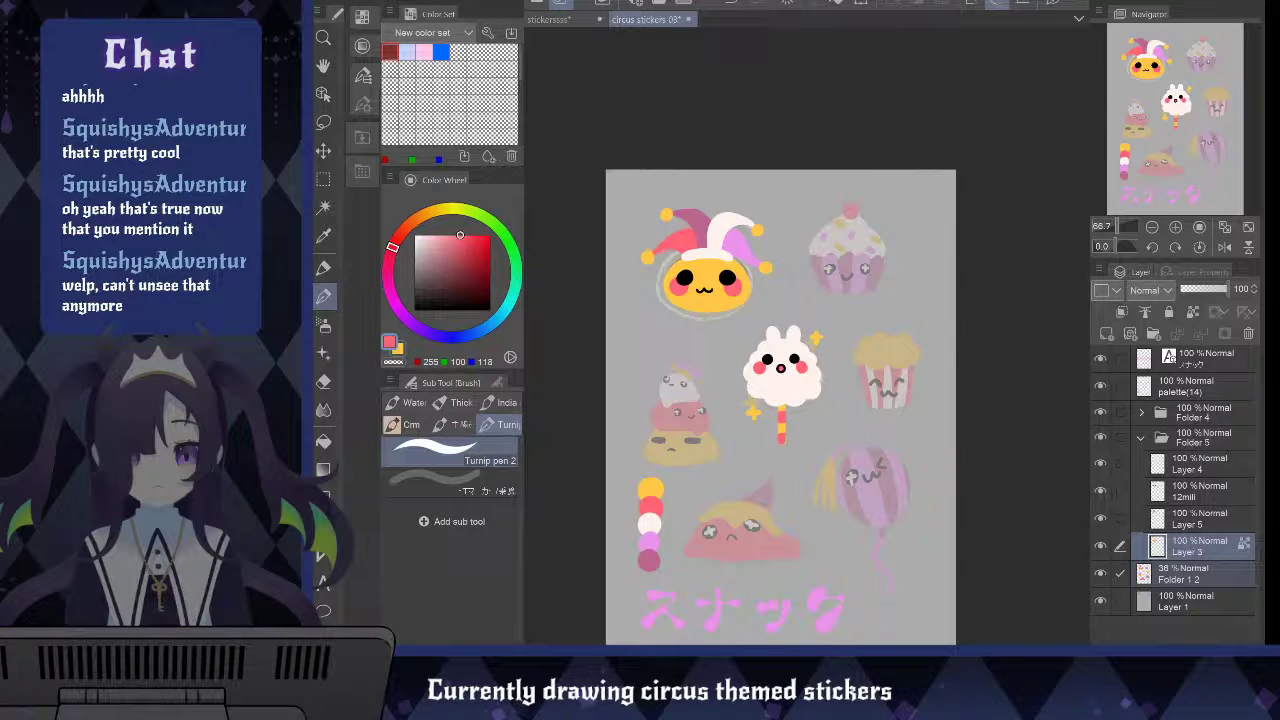
key("ctrl+s")
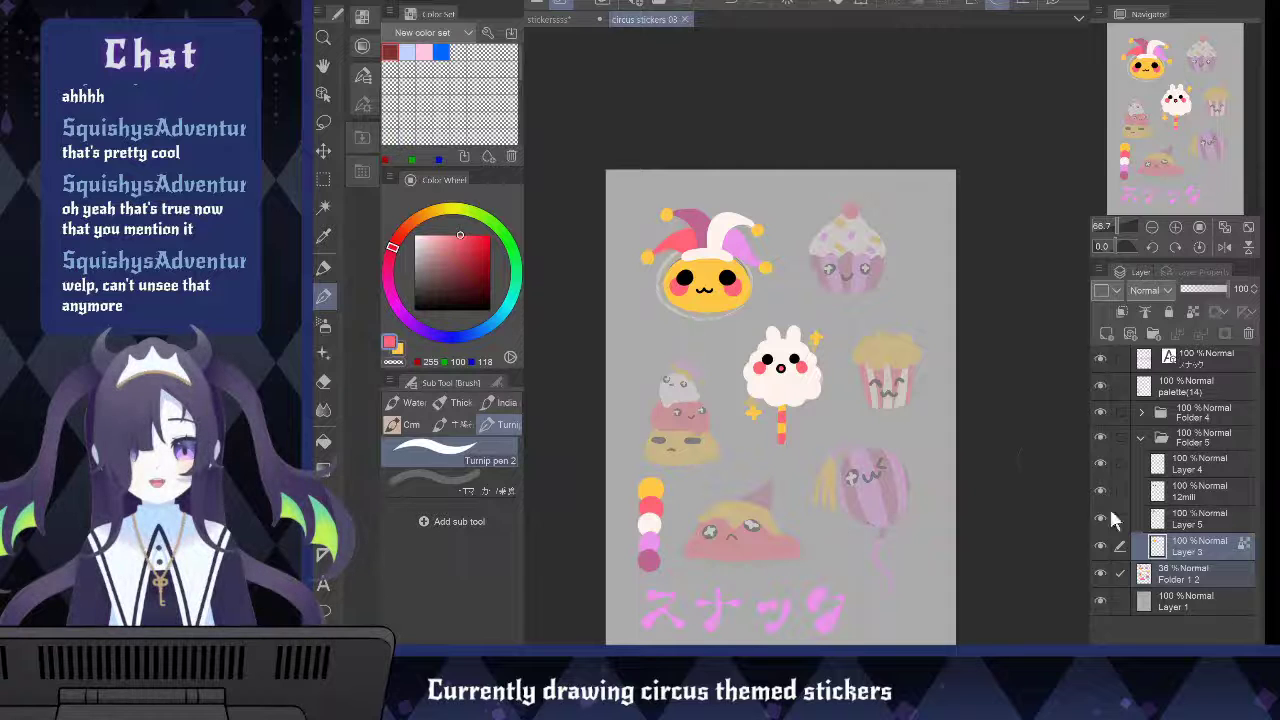
scroll(780, 408, "up", 2)
scroll(780, 408, "down", 5)
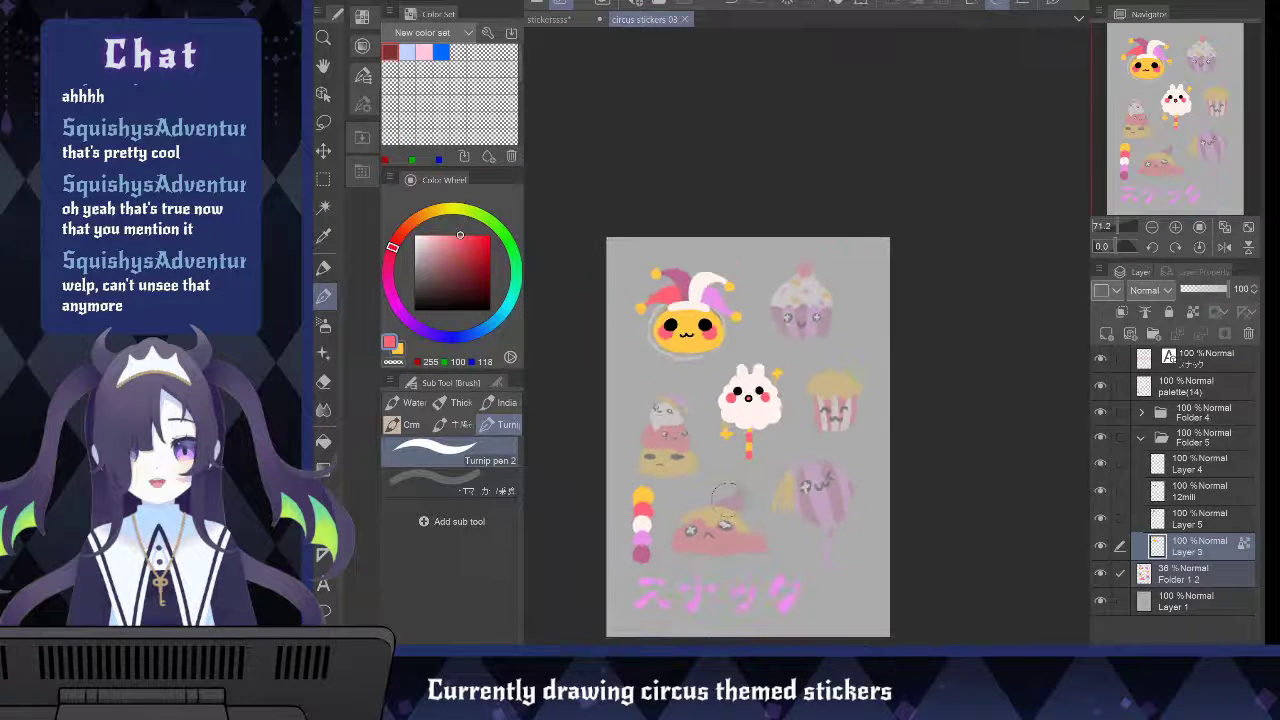
scroll(748, 436, "up", 1)
scroll(713, 563, "up", 3)
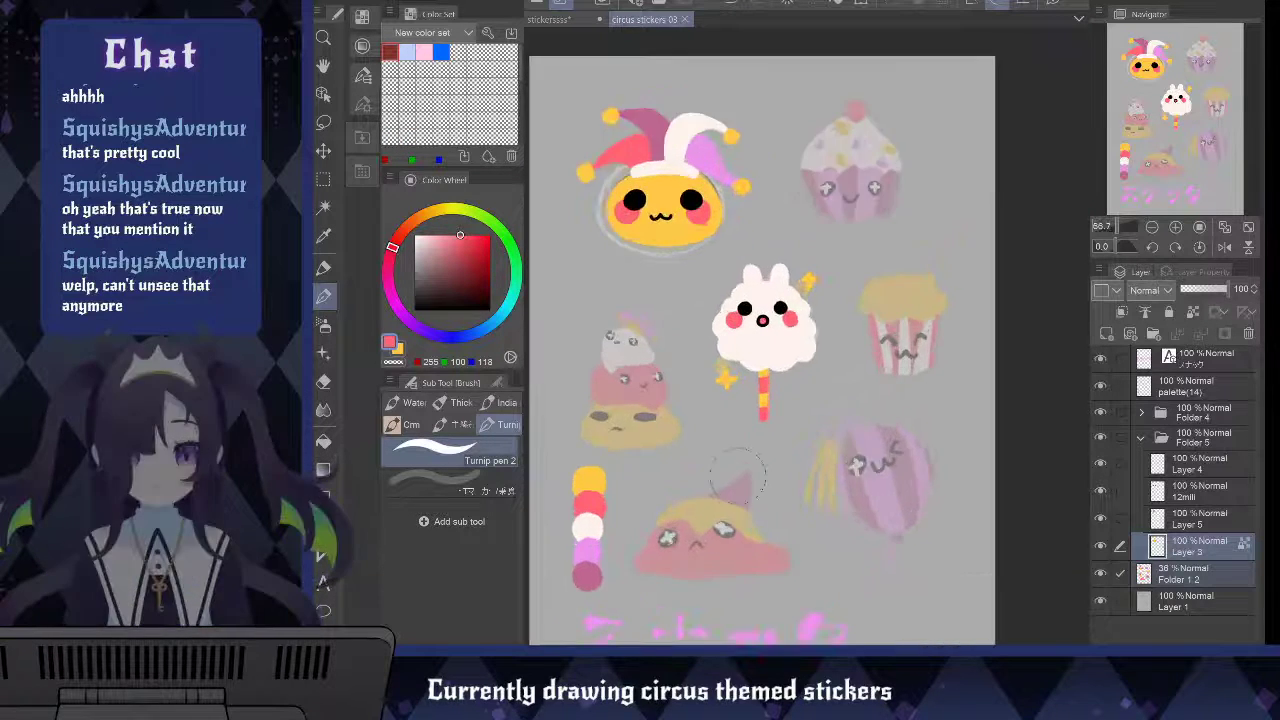
scroll(752, 516, "down", 2)
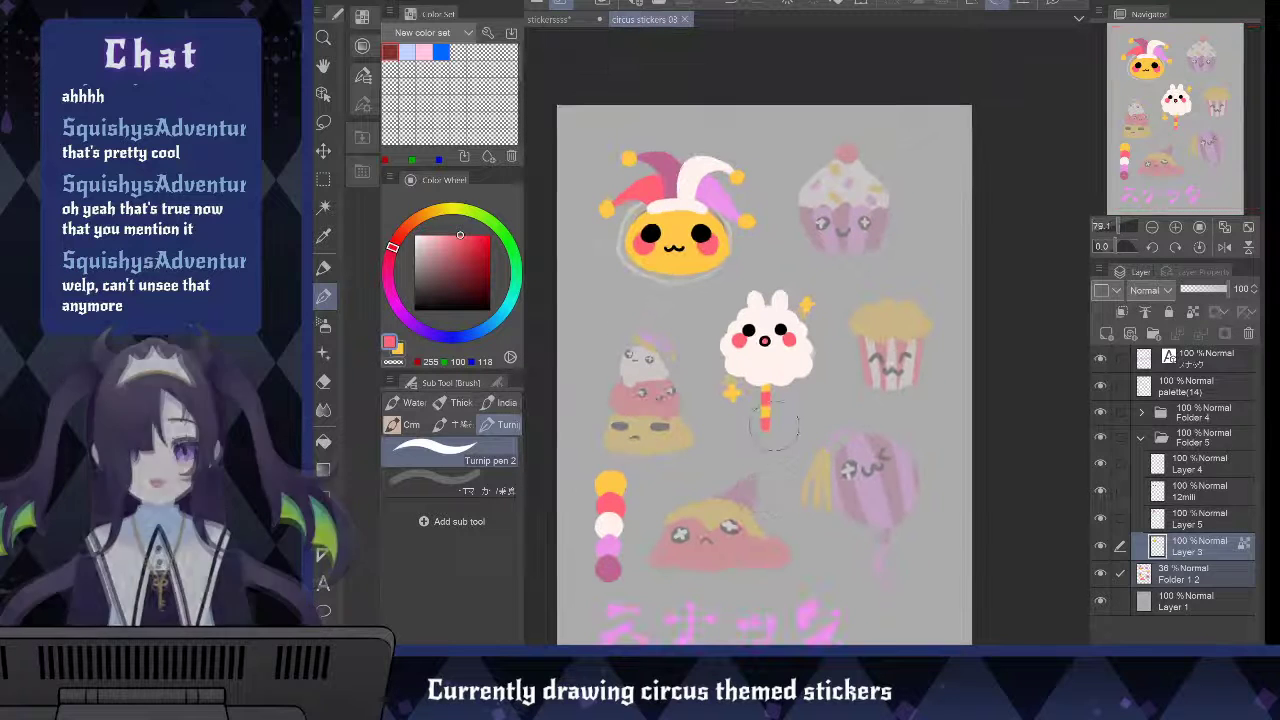